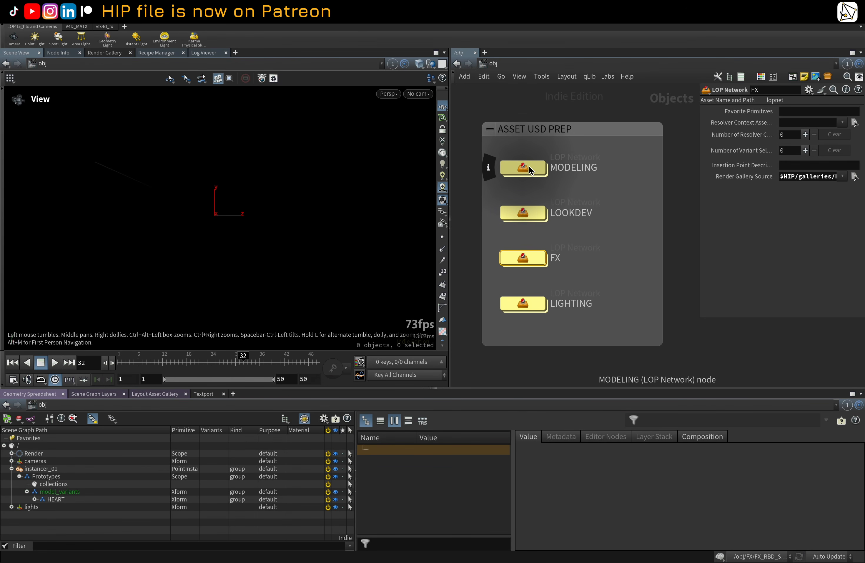
# Step: Open the MODELING LOP network inside the ASSET USD PREP network box
pyautogui.moveTo(584, 149); pyautogui.dragTo(589, 150, button='middle')
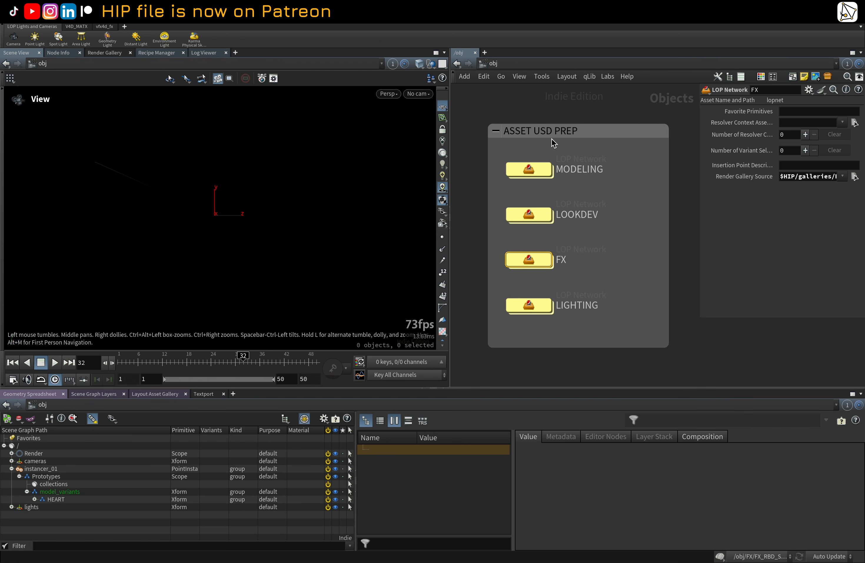
pyautogui.moveTo(480, 101); pyautogui.dragTo(596, 369)
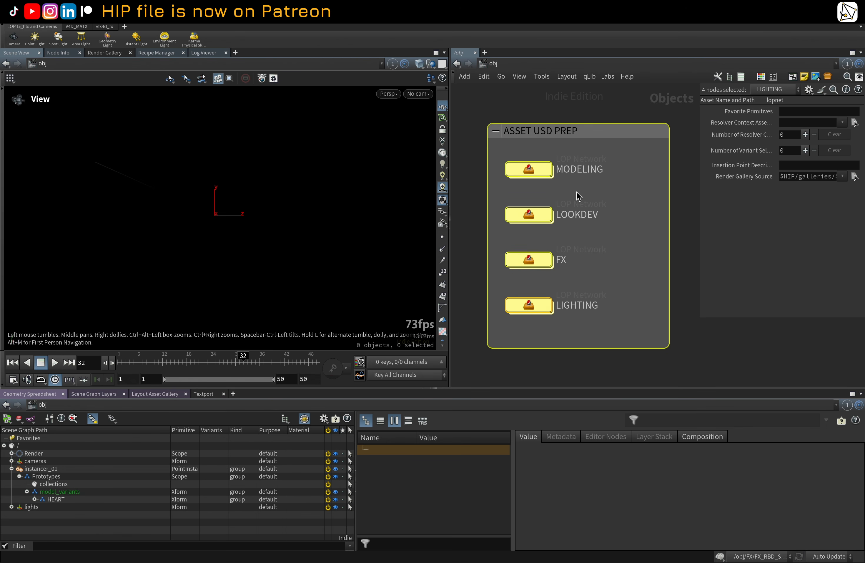
pyautogui.click(616, 172)
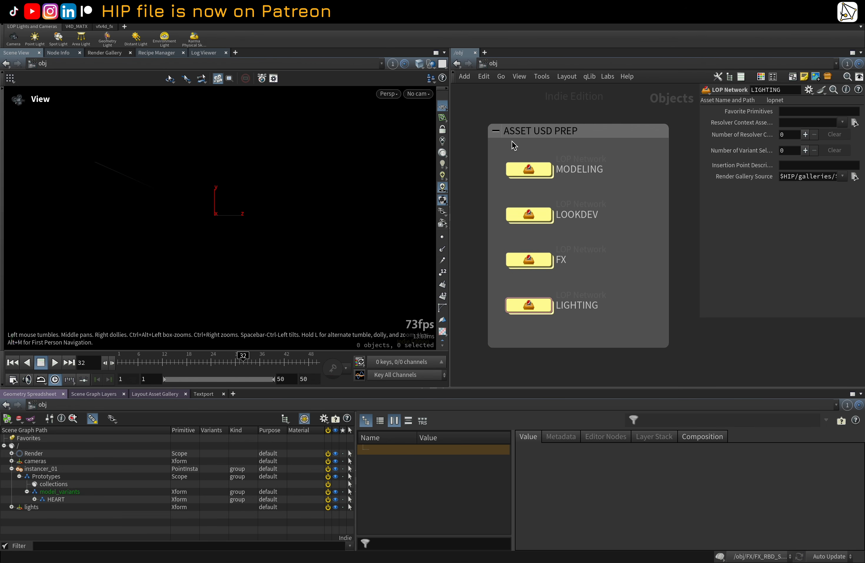
pyautogui.moveTo(639, 165); pyautogui.dragTo(625, 167, button='middle')
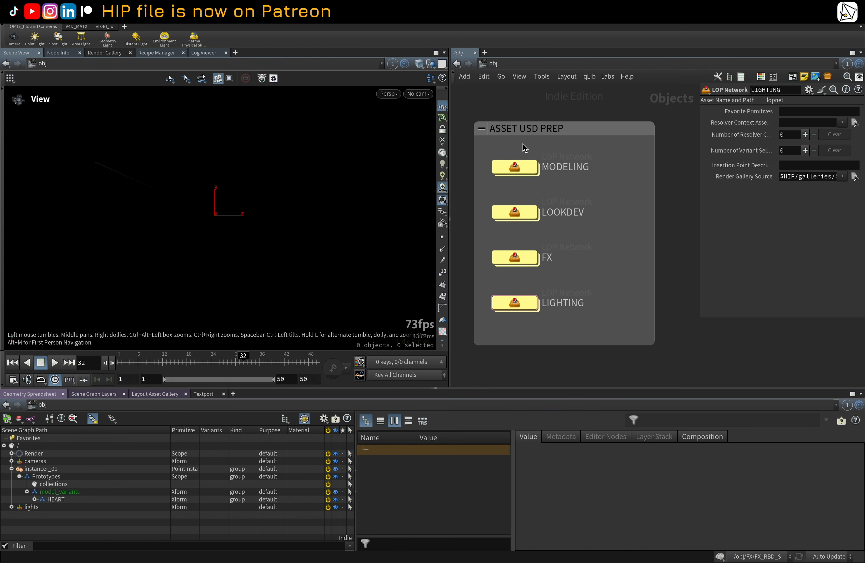
pyautogui.moveTo(536, 165)
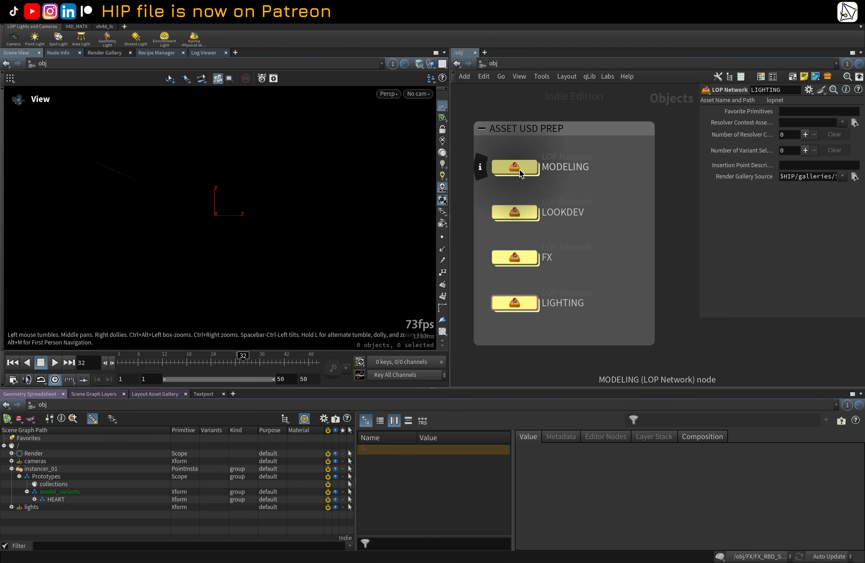
pyautogui.moveTo(517, 121); pyautogui.dragTo(544, 128, button='middle')
pyautogui.scroll(1, 546, 154)
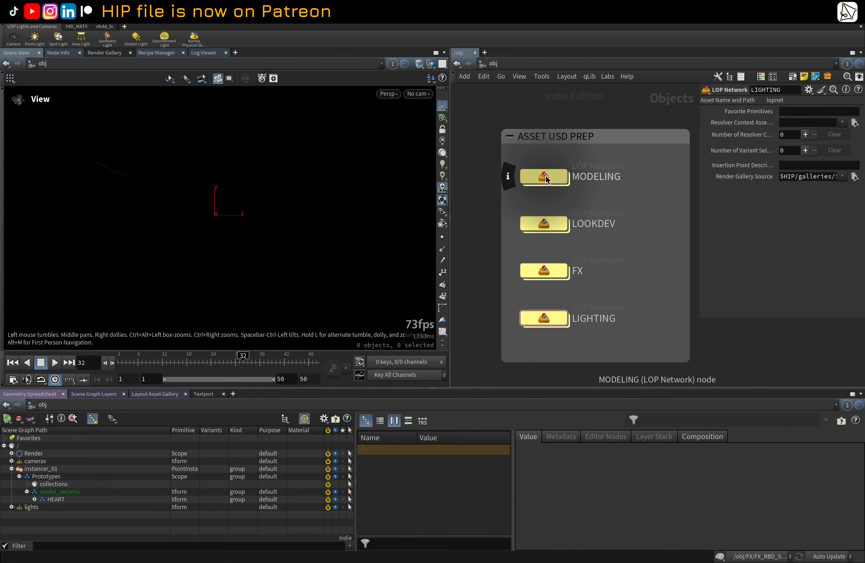
pyautogui.click(546, 175)
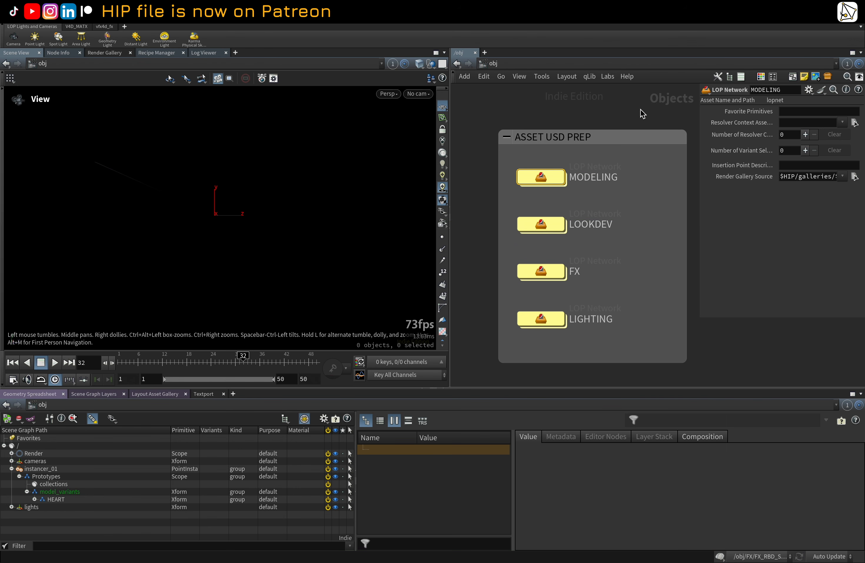
pyautogui.doubleClick(541, 179)
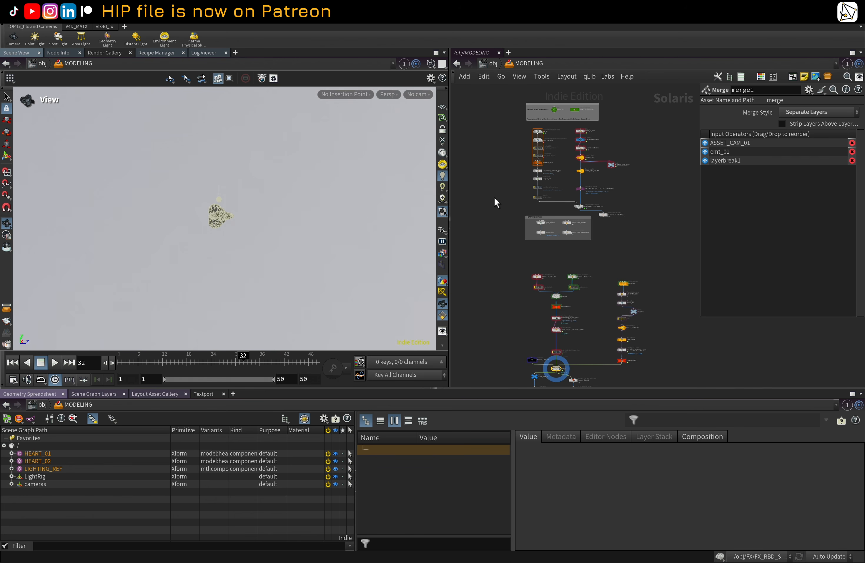
# Step: Survey the MODELING network and dive into the ASSET_CREATION SOP network
pyautogui.scroll(2, 581, 192)
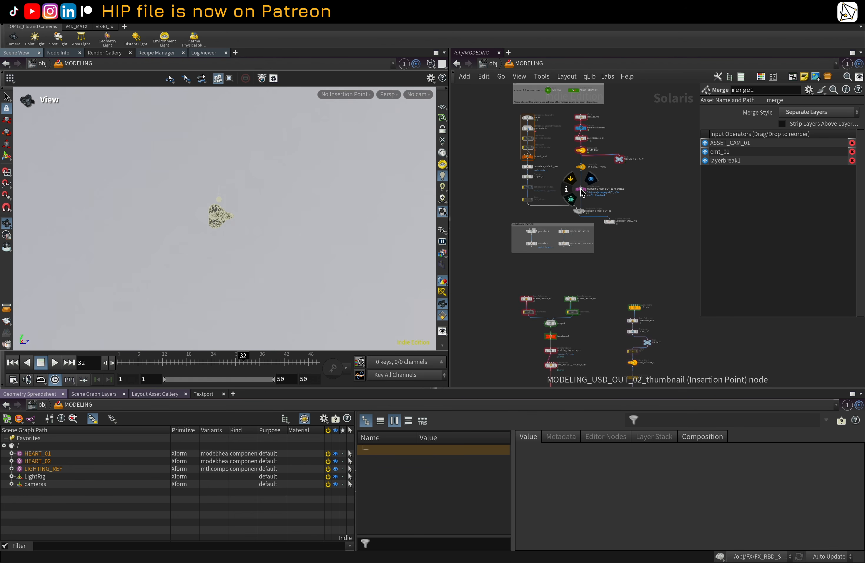
pyautogui.scroll(1, 581, 192)
pyautogui.moveTo(643, 165); pyautogui.dragTo(649, 250, button='middle')
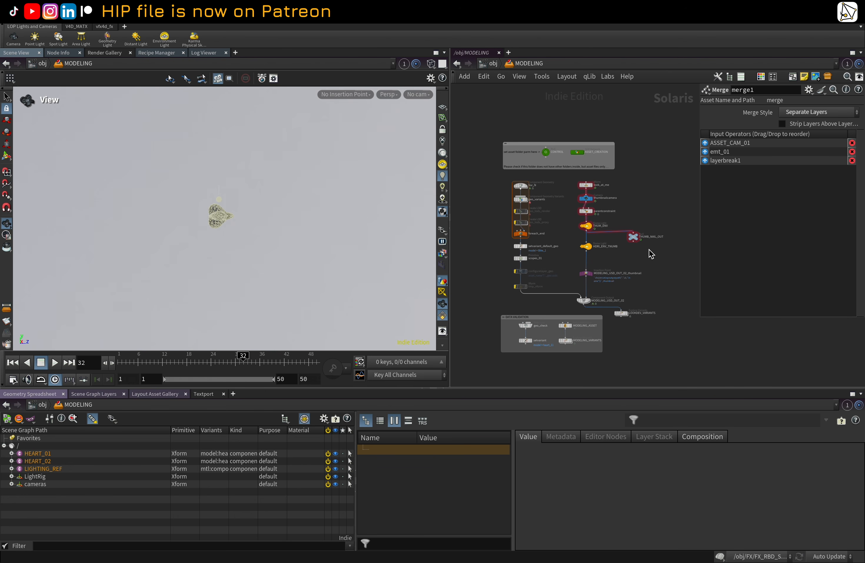
pyautogui.scroll(4, 622, 212)
pyautogui.scroll(1, 539, 202)
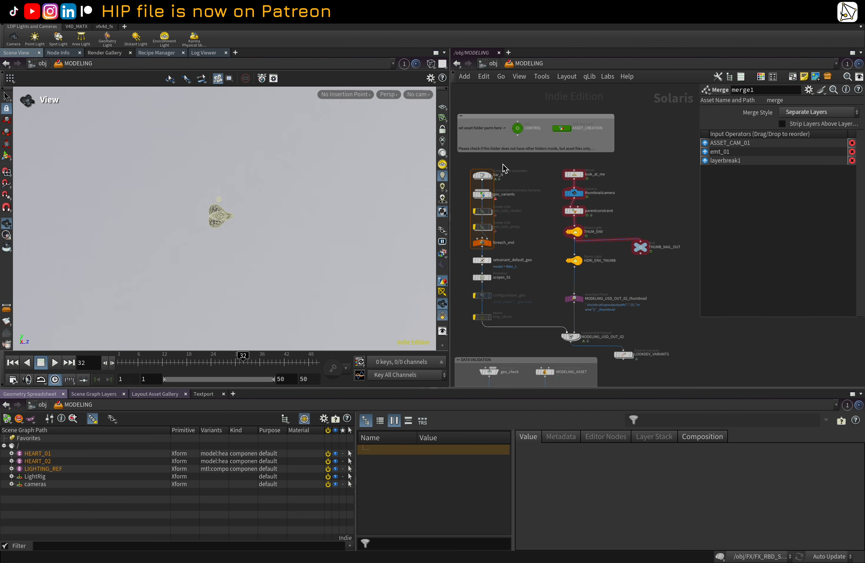
pyautogui.scroll(2, 530, 171)
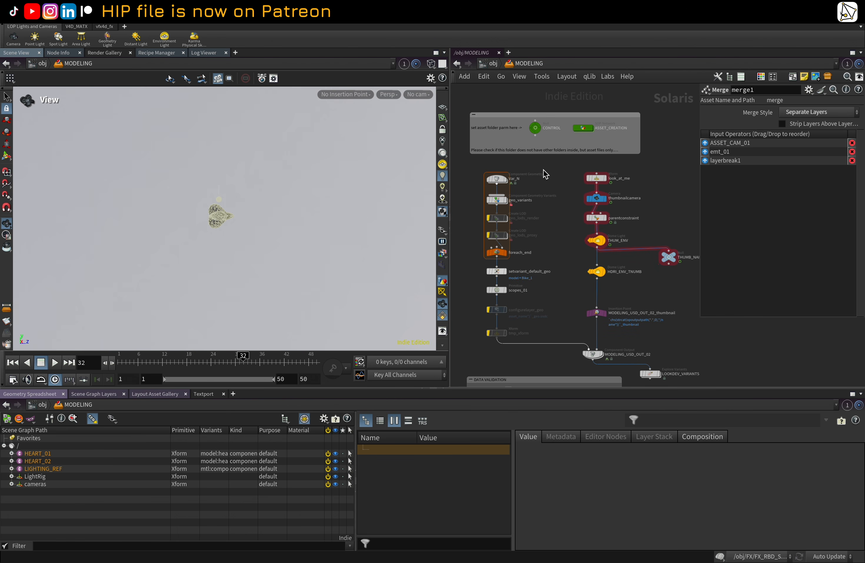
pyautogui.scroll(1, 546, 174)
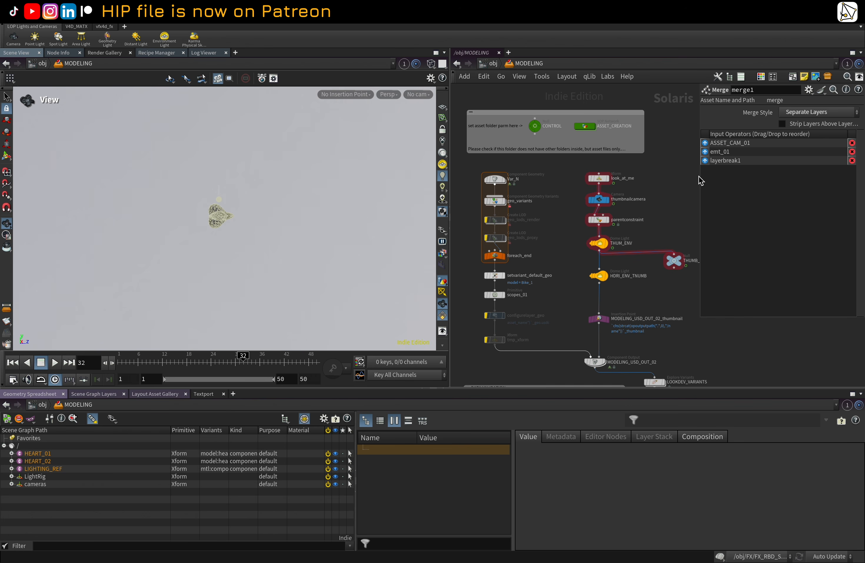
pyautogui.scroll(3, 673, 230)
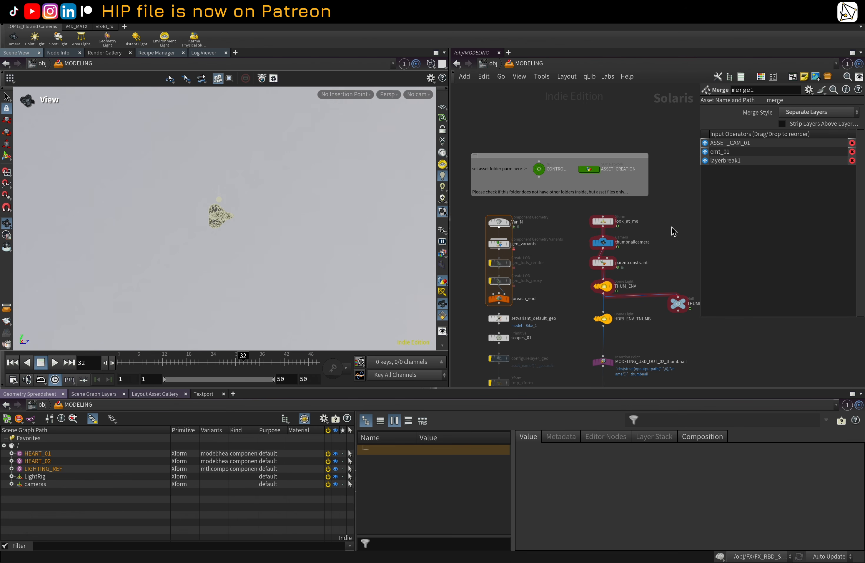
pyautogui.click(589, 175)
pyautogui.doubleClick(589, 172)
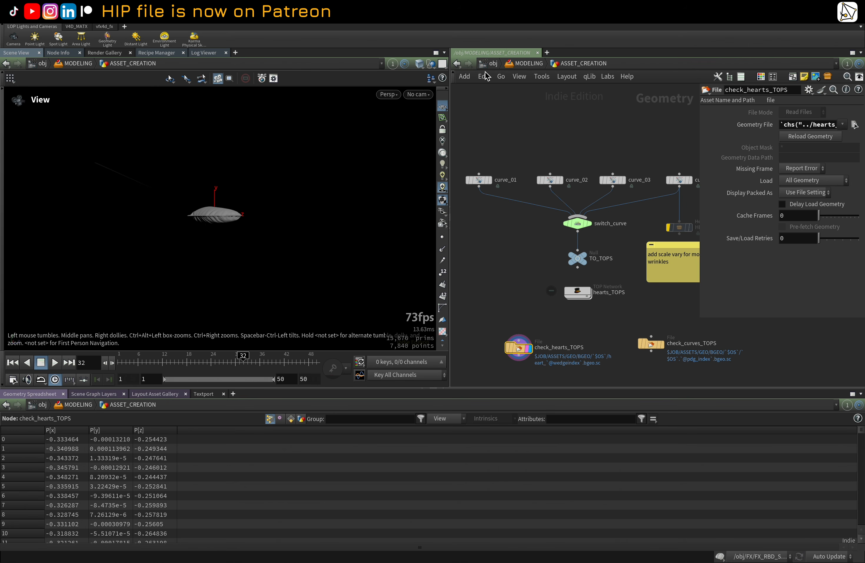
# Step: Go back up to the MODELING network, review its layout, and re-enter ASSET_CREATION
pyautogui.click(528, 63)
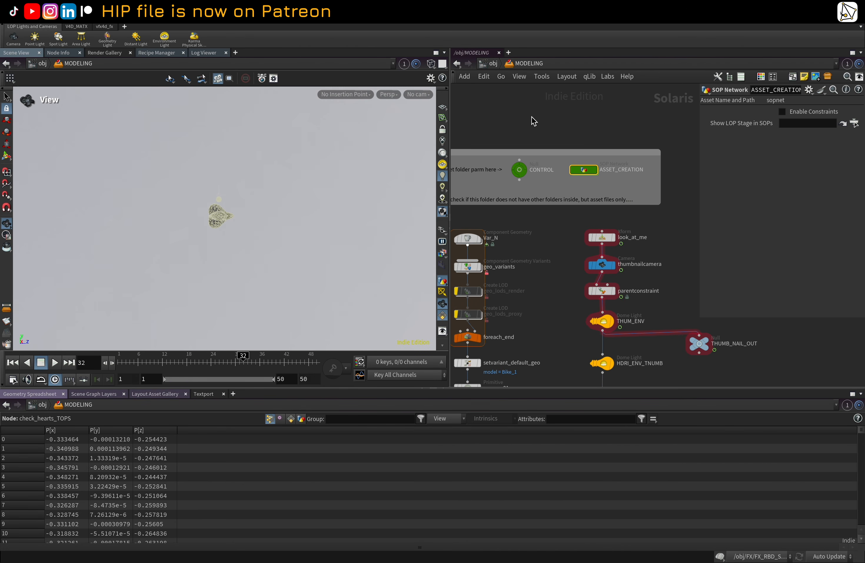
pyautogui.scroll(-2, 548, 118)
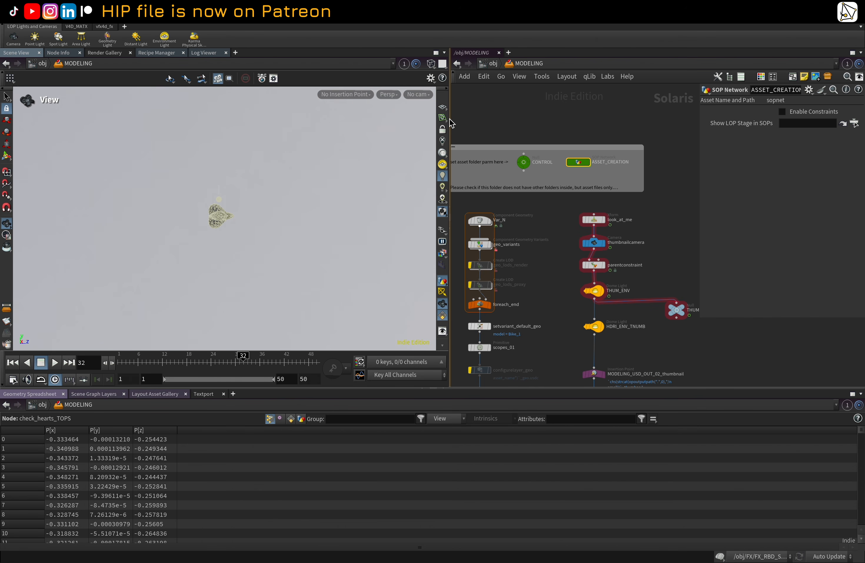
pyautogui.scroll(5, 520, 116)
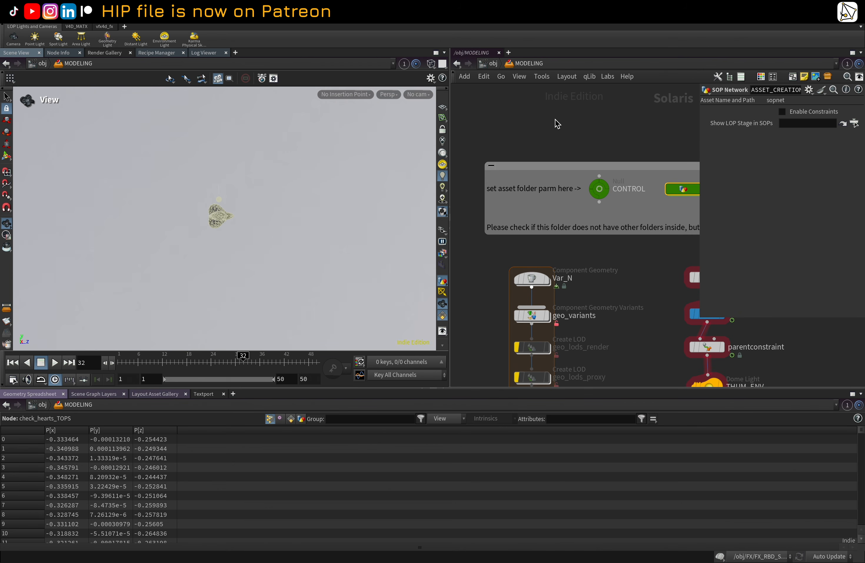
pyautogui.moveTo(592, 126); pyautogui.dragTo(557, 110, button='middle')
pyautogui.scroll(-2, 565, 110)
pyautogui.scroll(-2, 557, 110)
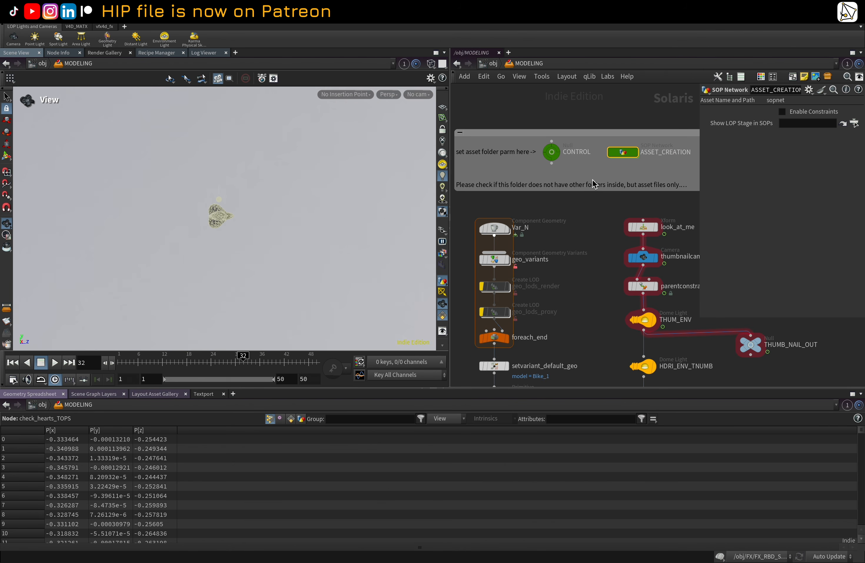
pyautogui.moveTo(611, 214); pyautogui.dragTo(595, 197, button='middle')
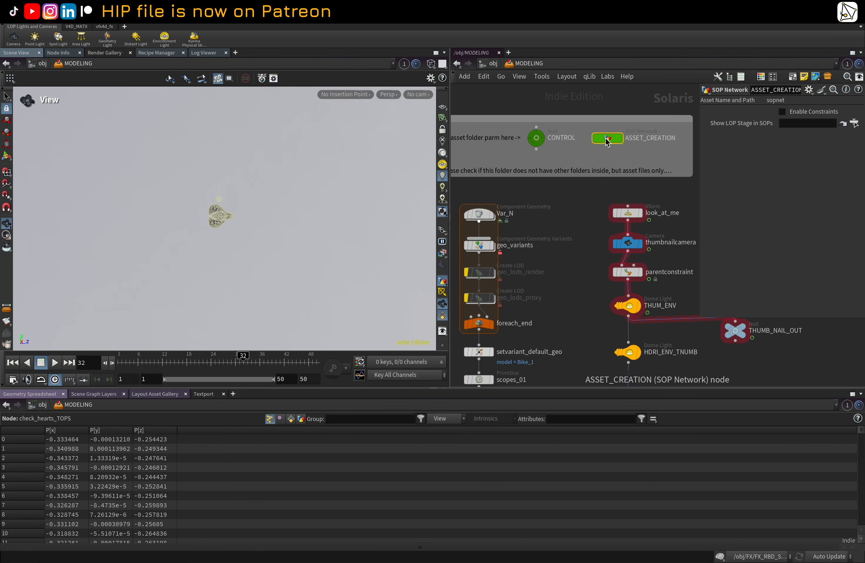
pyautogui.doubleClick(607, 140)
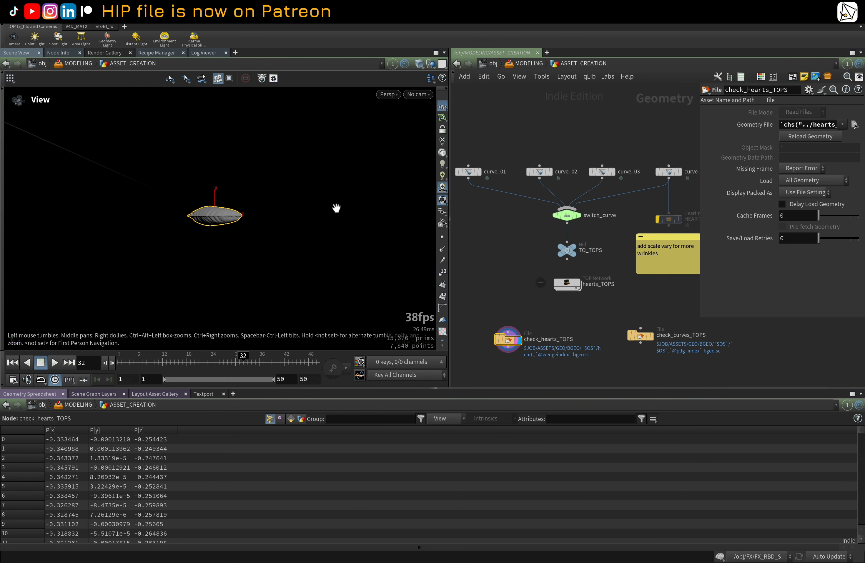
# Step: Frame and inspect the heart geometry from check_hearts_TOPS in the viewport
pyautogui.moveTo(530, 222); pyautogui.dragTo(514, 210, button='middle')
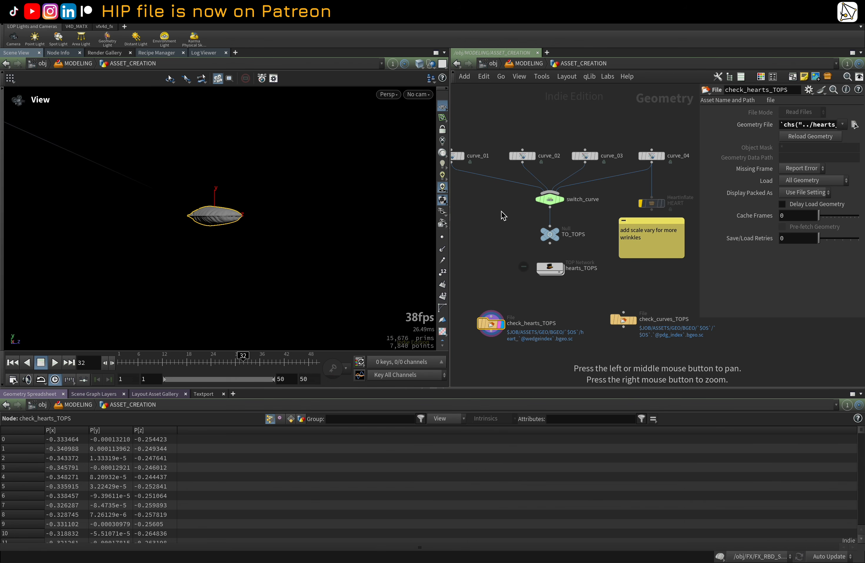
pyautogui.hotkey('space', 'g')
pyautogui.hotkey('space', 'g')
pyautogui.moveTo(279, 189); pyautogui.dragTo(227, 237)
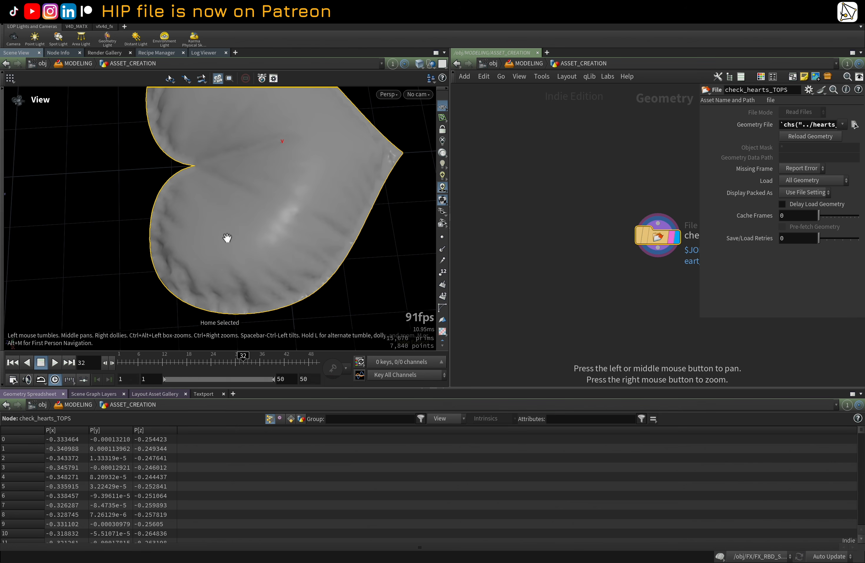
pyautogui.scroll(-3, 296, 210)
pyautogui.moveTo(297, 210); pyautogui.dragTo(303, 195)
pyautogui.press('w')
pyautogui.press('w')
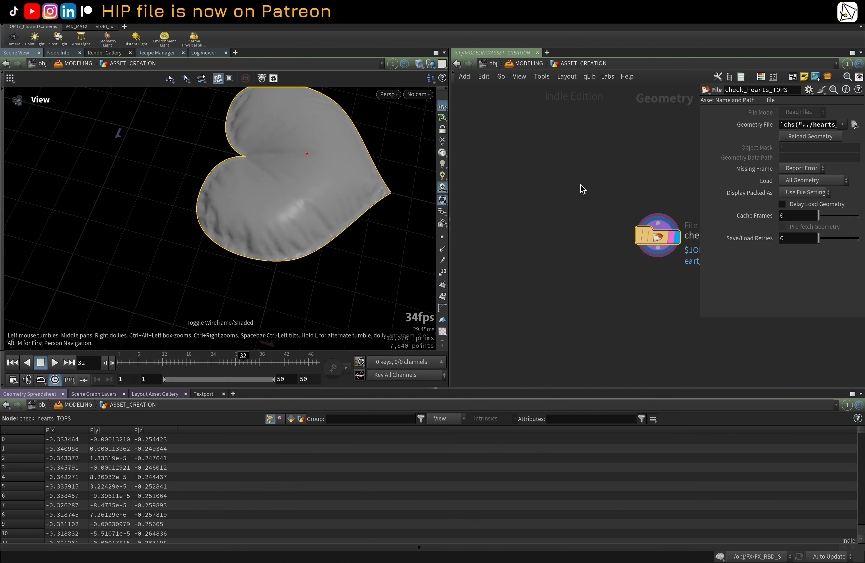
pyautogui.scroll(-3, 479, 168)
pyautogui.press('h')
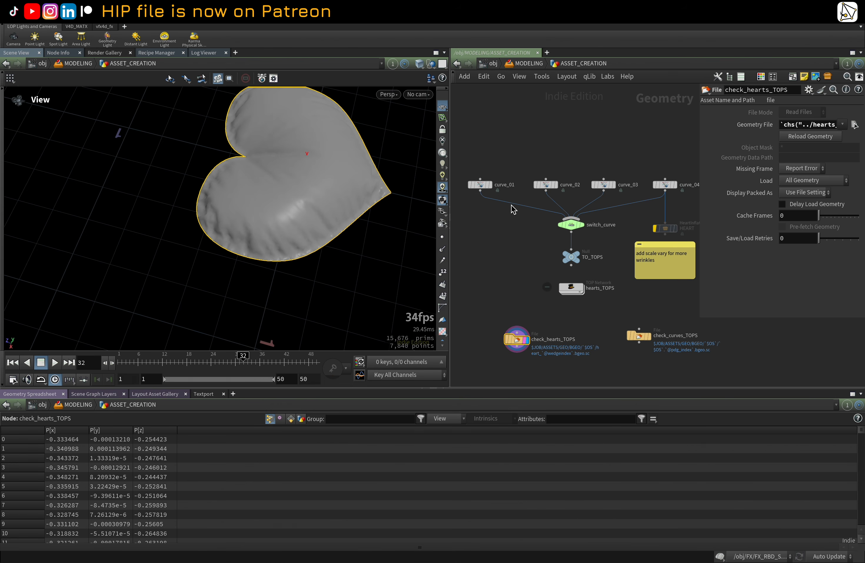
# Step: Display curve_01 in the viewport and frame the curve
pyautogui.click(489, 190)
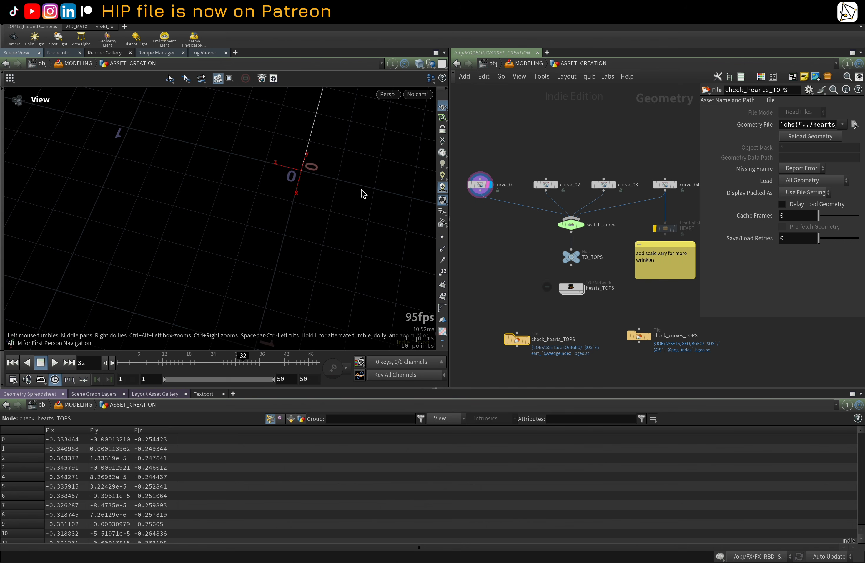
pyautogui.press('h')
pyautogui.moveTo(344, 193); pyautogui.dragTo(292, 172)
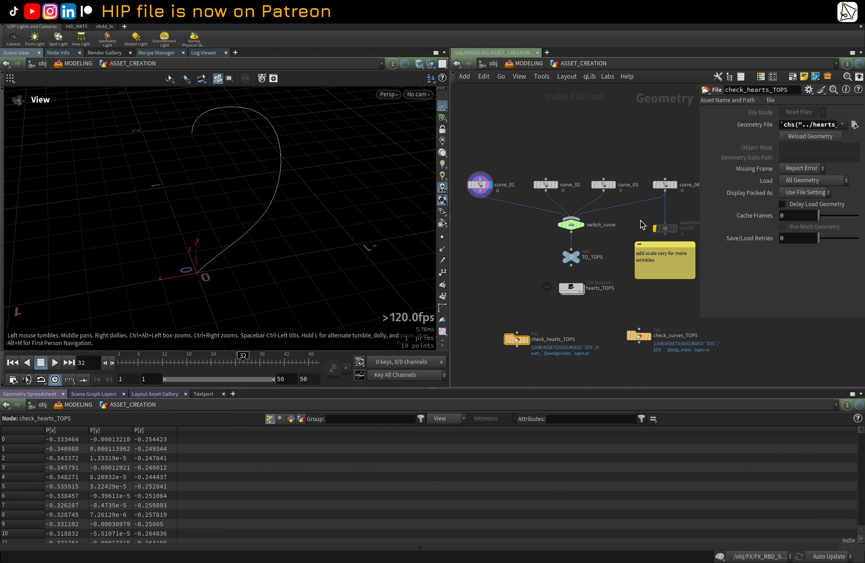
# Step: Set the display to the HEART inflate node and interrupt its simulation cook
pyautogui.moveTo(640, 219); pyautogui.dragTo(568, 210, button='middle')
pyautogui.click(594, 220)
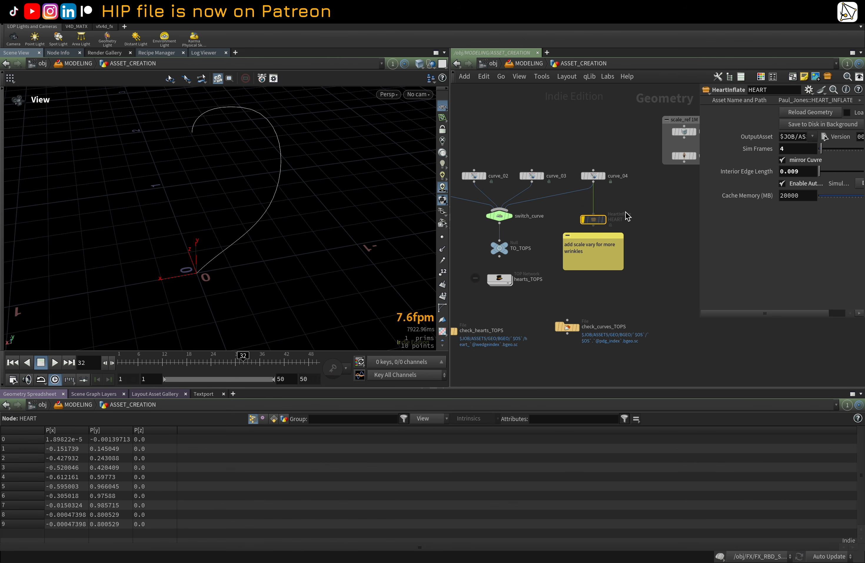
pyautogui.moveTo(597, 218)
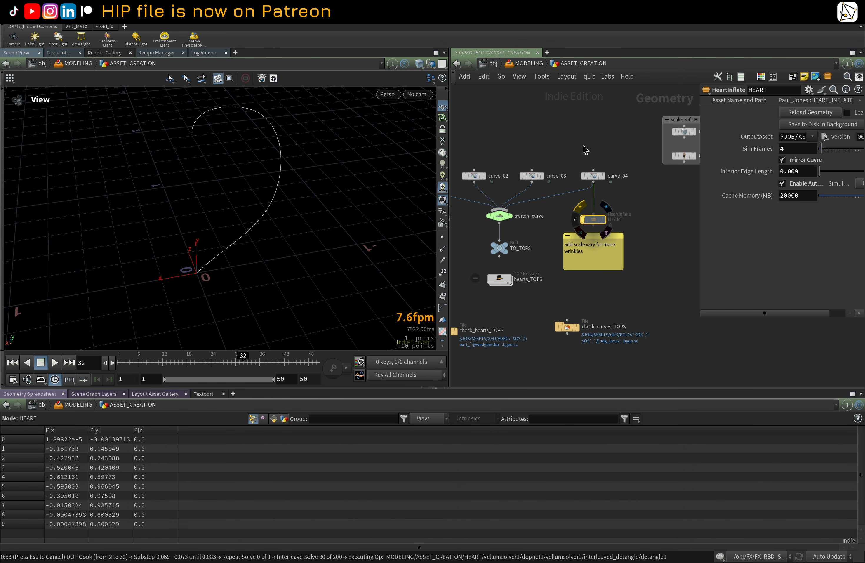
pyautogui.press('Escape')
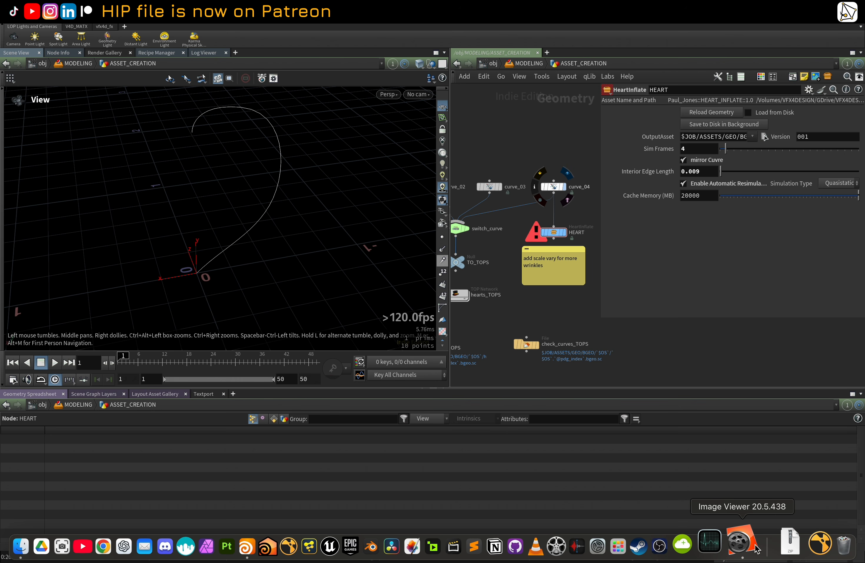
# Step: Open the image viewer to review the rendered hearts, then switch back to Houdini
pyautogui.click(746, 544)
pyautogui.moveTo(620, 499); pyautogui.dragTo(207, 273)
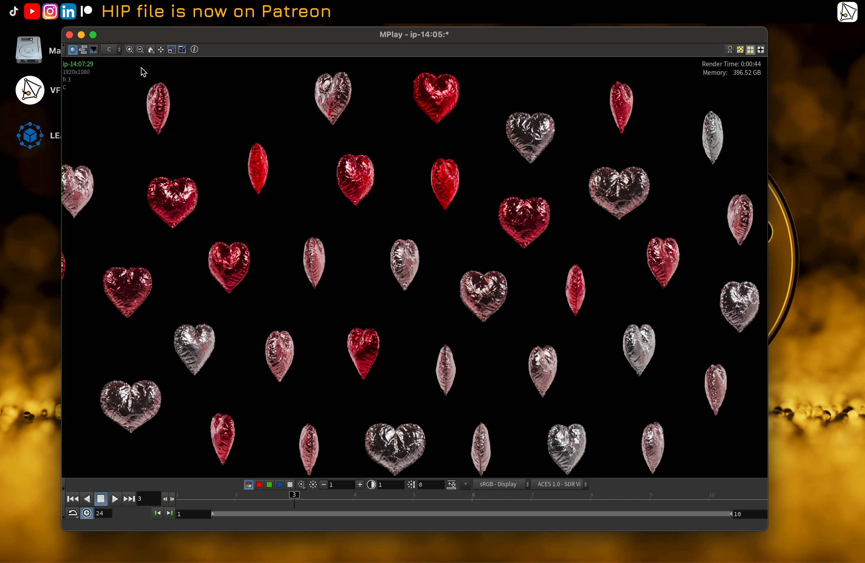
pyautogui.click(82, 36)
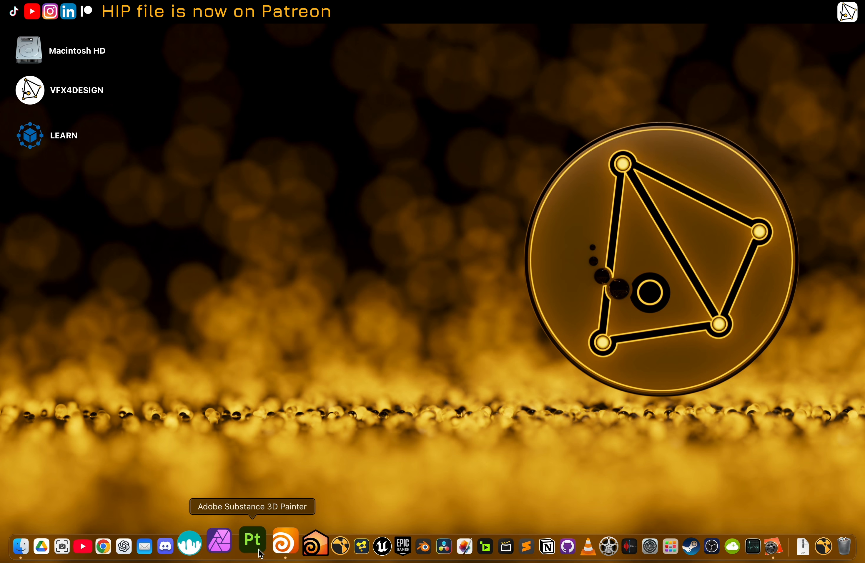
pyautogui.click(281, 546)
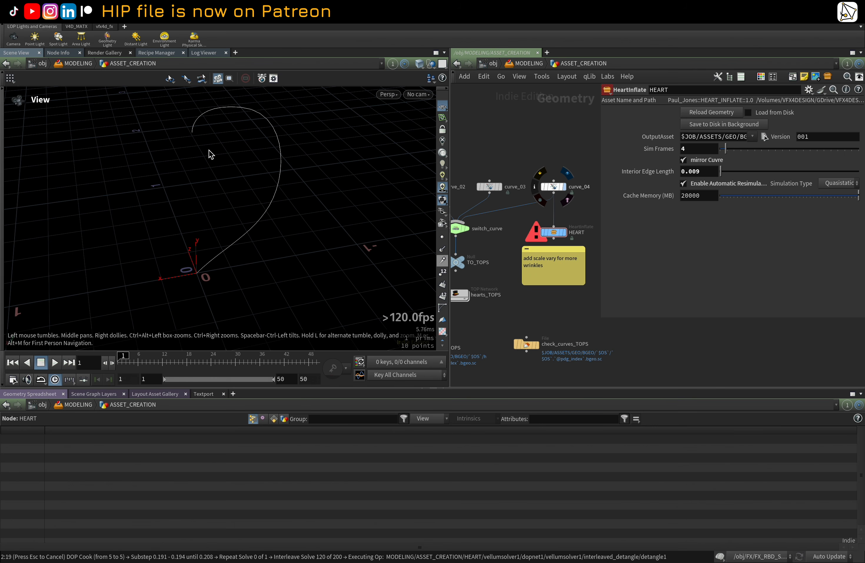
# Step: Select and display the curve_04 node in the viewport
pyautogui.click(553, 187)
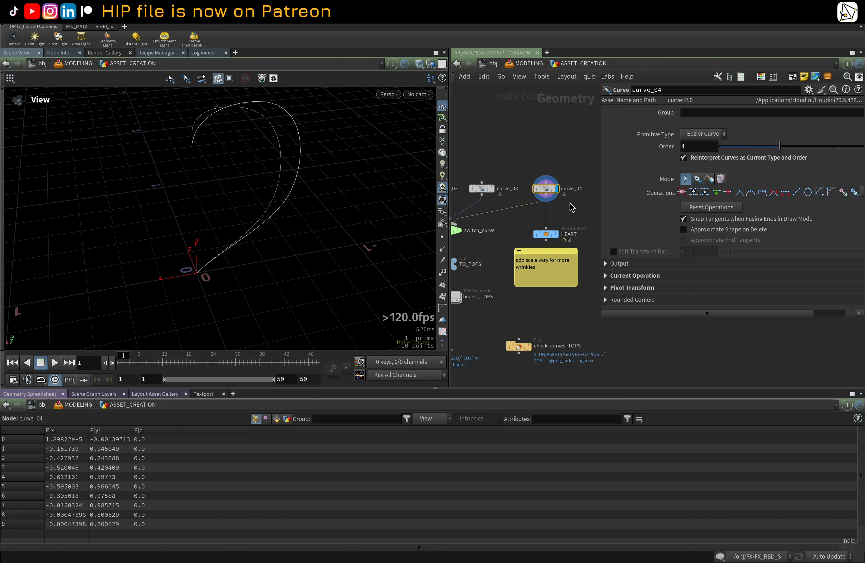
pyautogui.moveTo(570, 202); pyautogui.dragTo(545, 198, button='middle')
pyautogui.click(534, 190)
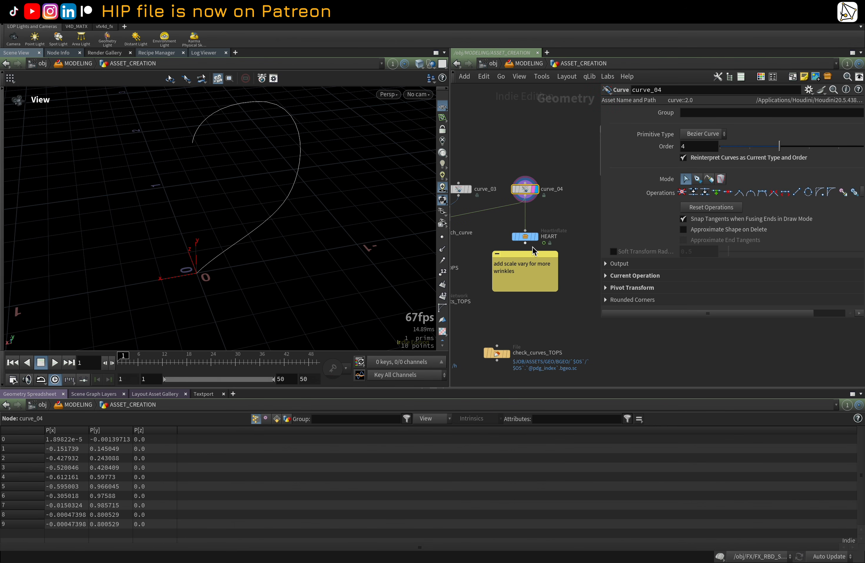
# Step: Display the HEART inflate node in the viewport and set its Sim Frames to 10
pyautogui.click(535, 237)
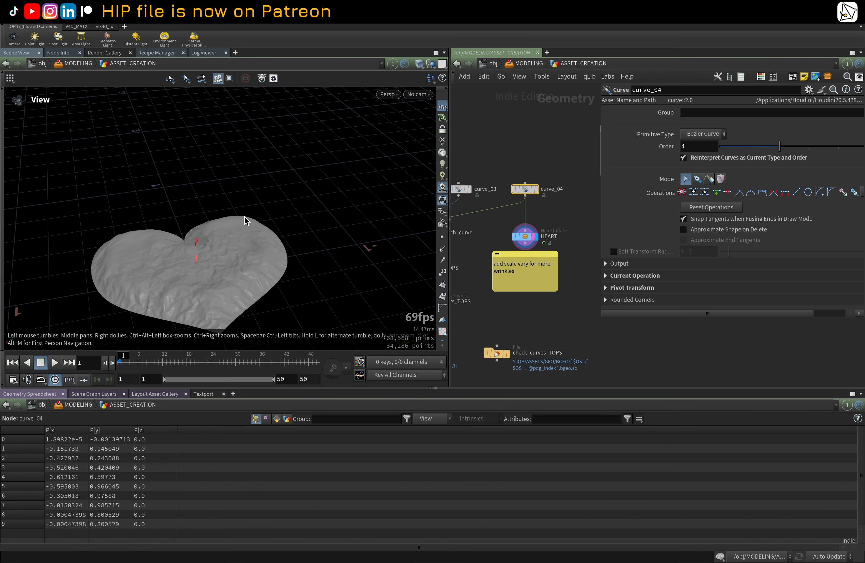
pyautogui.moveTo(245, 219); pyautogui.dragTo(286, 198)
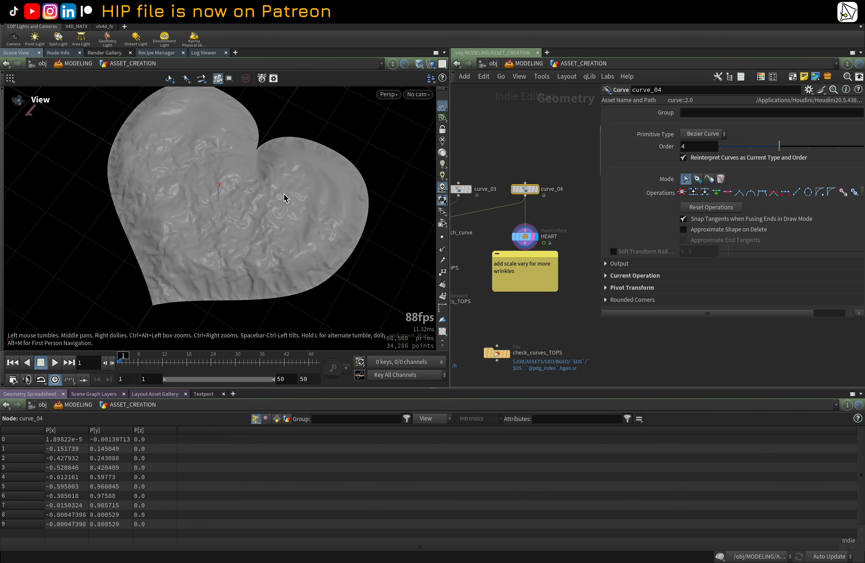
pyautogui.click(525, 236)
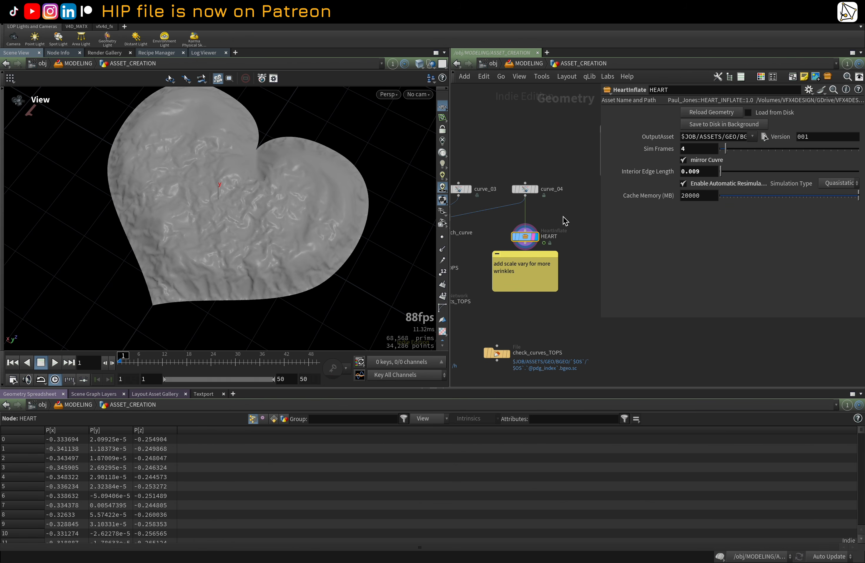
pyautogui.moveTo(562, 214); pyautogui.dragTo(570, 213, button='middle')
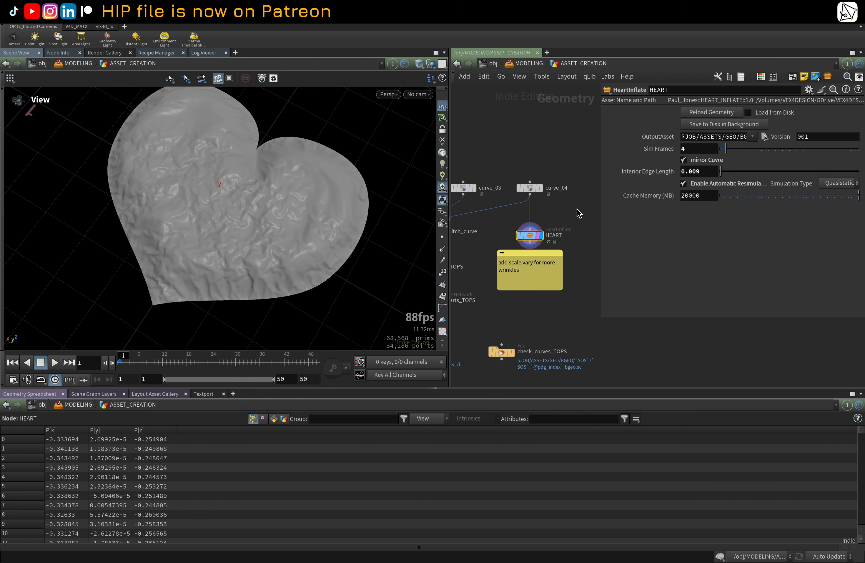
pyautogui.doubleClick(697, 152)
pyautogui.press('Return')
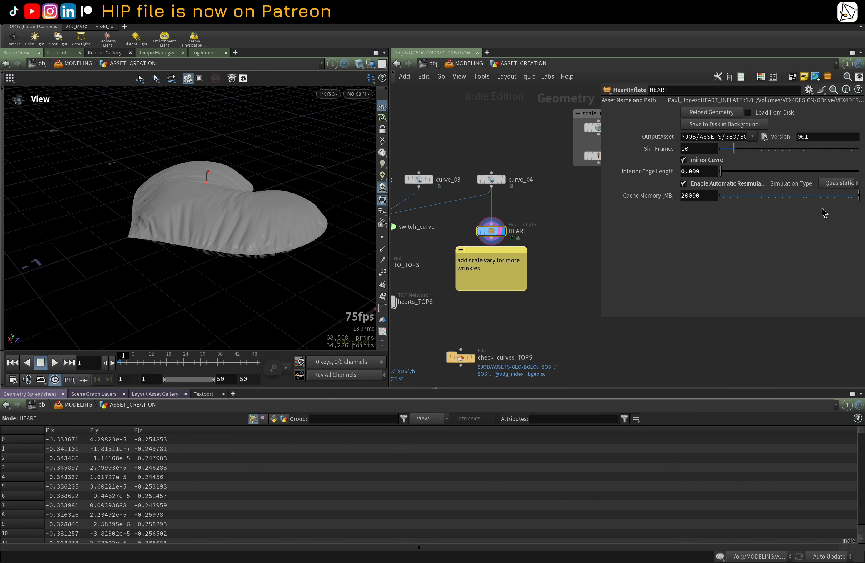
# Step: Inspect the inflated heart in the viewport, including its wireframe and UV layout views
pyautogui.moveTo(229, 167); pyautogui.dragTo(239, 207)
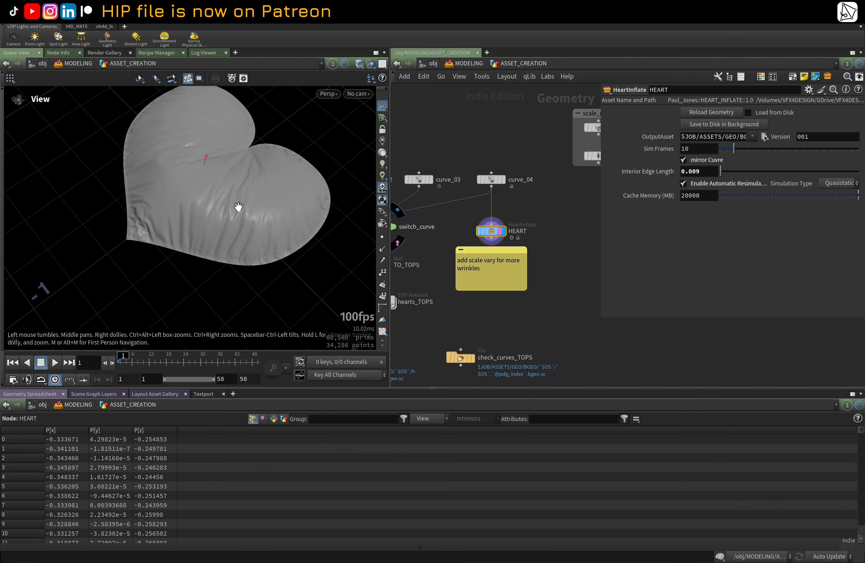
pyautogui.hotkey('shift', 'w')
pyautogui.hotkey('shift', 'w')
pyautogui.hotkey('space', '5')
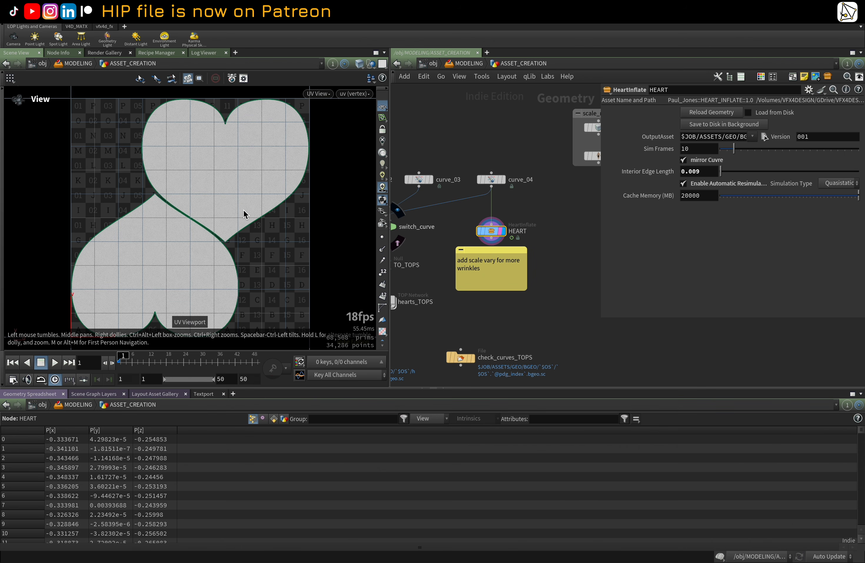
pyautogui.hotkey('space', '1')
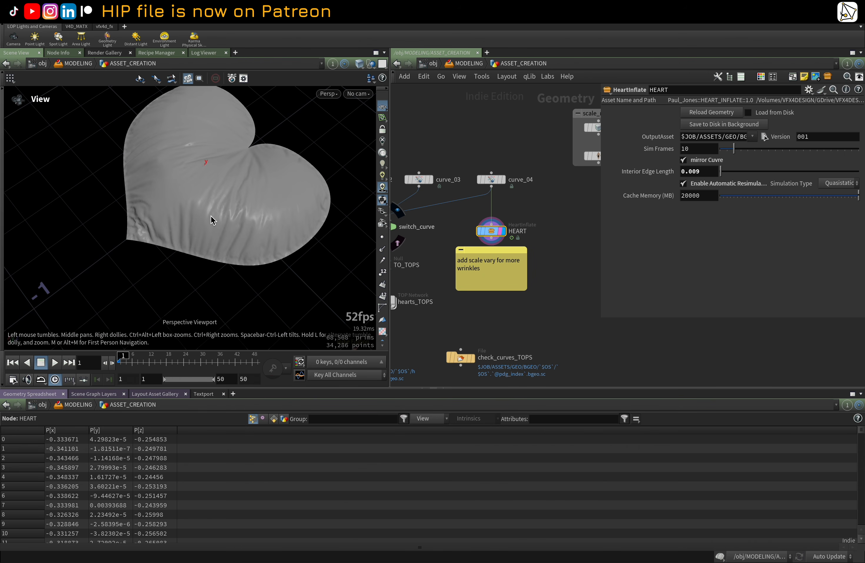
pyautogui.moveTo(310, 212)
pyautogui.mouseDown()
pyautogui.moveTo(272, 139)
pyautogui.moveTo(307, 205)
pyautogui.mouseUp()
# Step: Switch the scene's cook update mode to Manual
pyautogui.rightClick(499, 234)
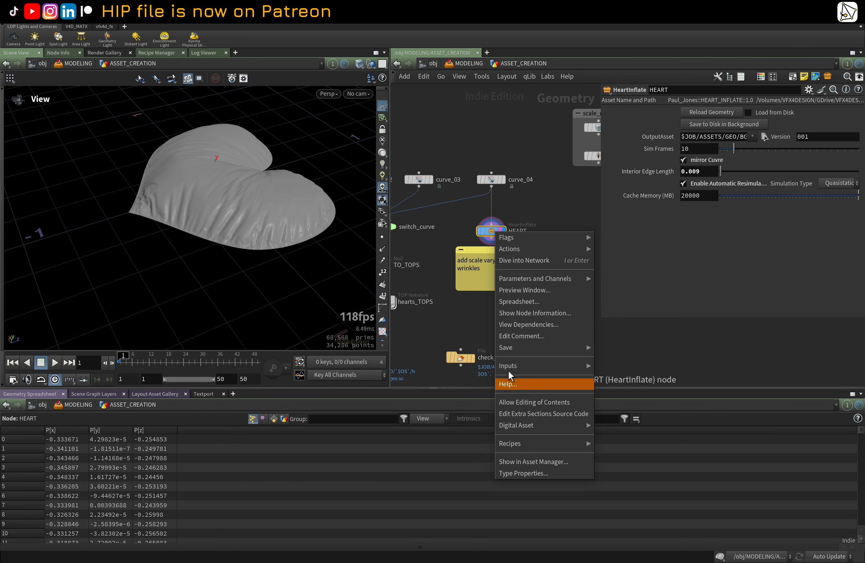
pyautogui.click(449, 296)
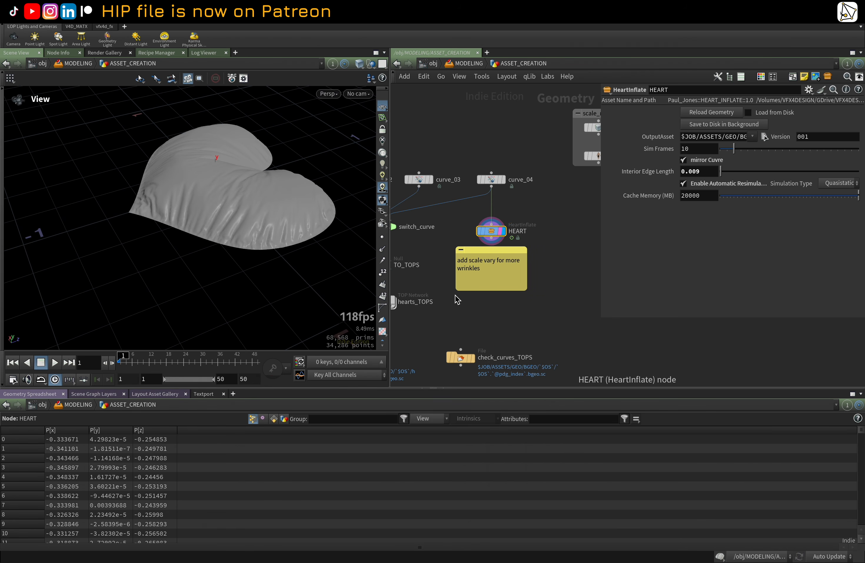
pyautogui.click(842, 558)
pyautogui.click(822, 545)
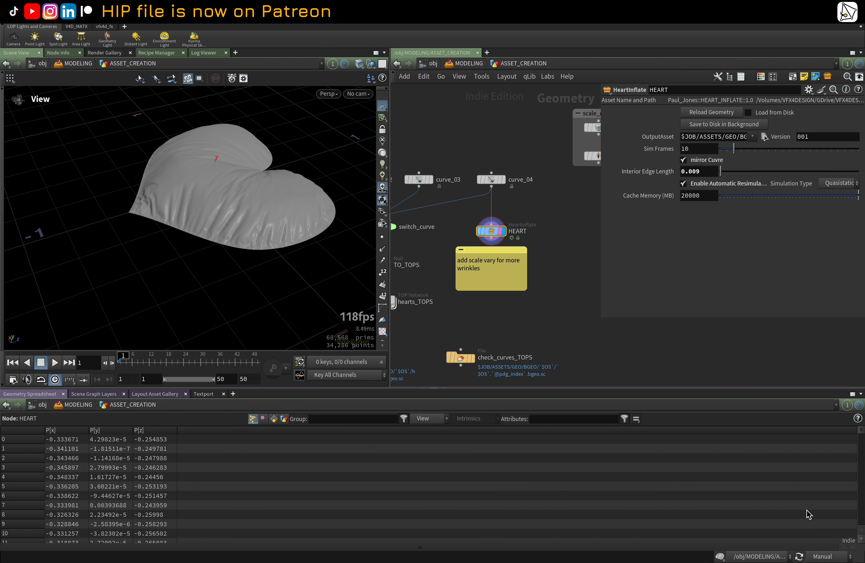
# Step: Allow editing of the HEART asset's contents and dive inside its network
pyautogui.rightClick(496, 235)
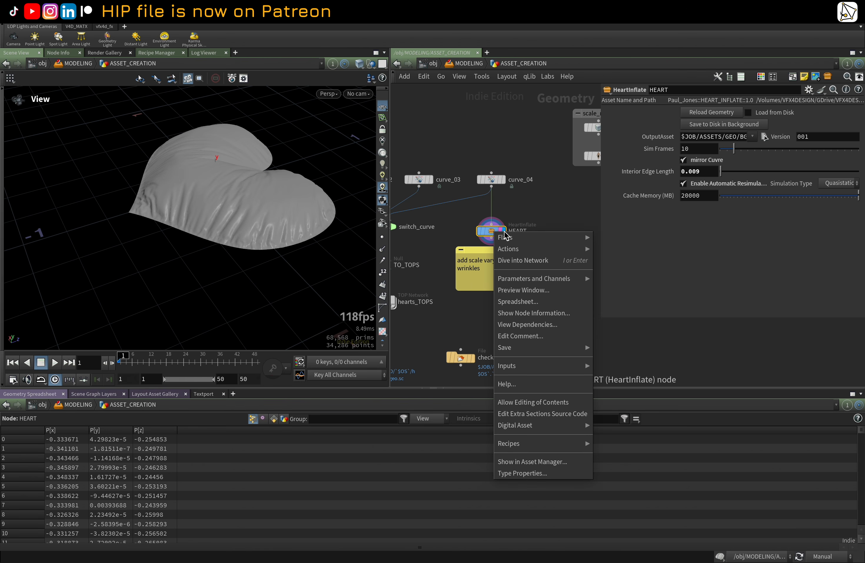
pyautogui.click(548, 402)
pyautogui.doubleClick(492, 230)
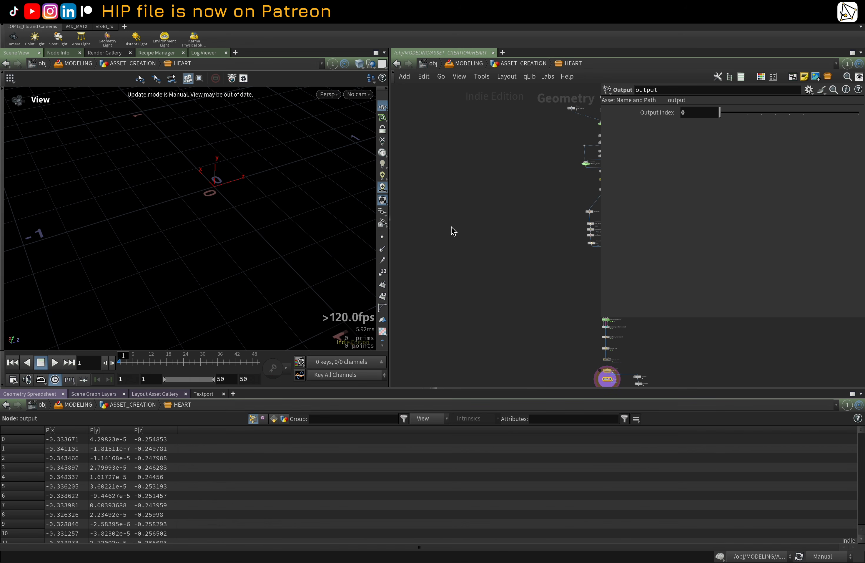
# Step: Examine the node network inside the HEART asset, starting with the tmp_curve node
pyautogui.moveTo(451, 227); pyautogui.dragTo(412, 232, button='middle')
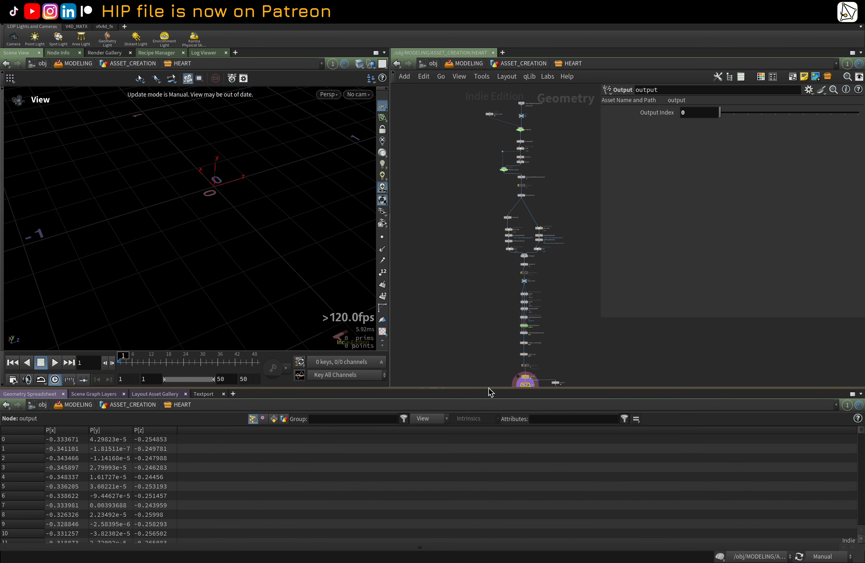
pyautogui.moveTo(489, 391); pyautogui.dragTo(489, 447)
pyautogui.scroll(8, 498, 168)
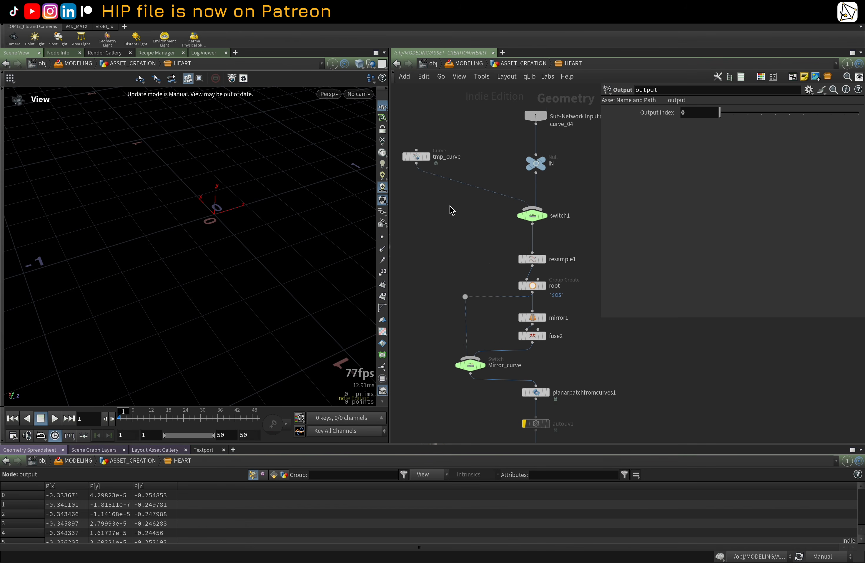
pyautogui.scroll(-1, 513, 177)
pyautogui.moveTo(469, 200); pyautogui.dragTo(516, 181, button='middle')
pyautogui.scroll(-5, 503, 214)
pyautogui.scroll(6, 502, 205)
pyautogui.scroll(-1, 495, 208)
pyautogui.click(418, 168)
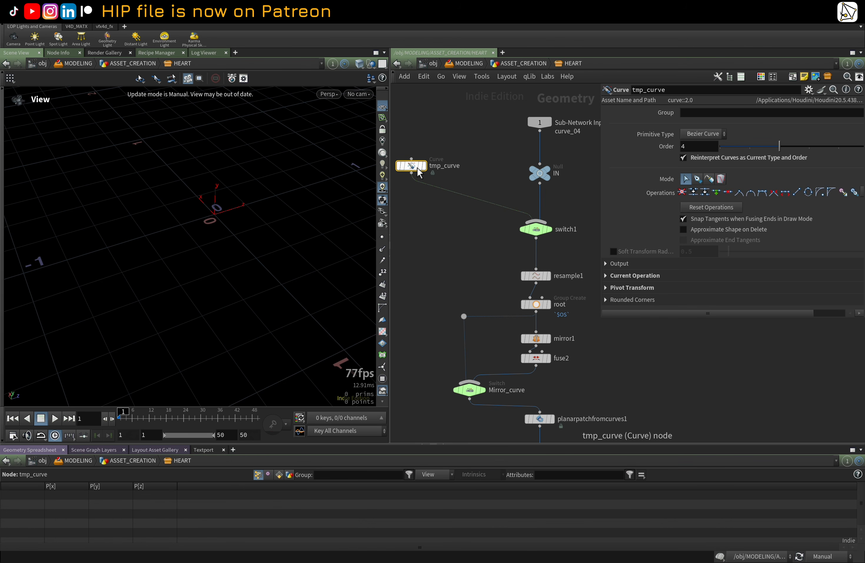
# Step: Inspect the parameters of the switch1 and root nodes inside the HEART asset
pyautogui.moveTo(537, 230)
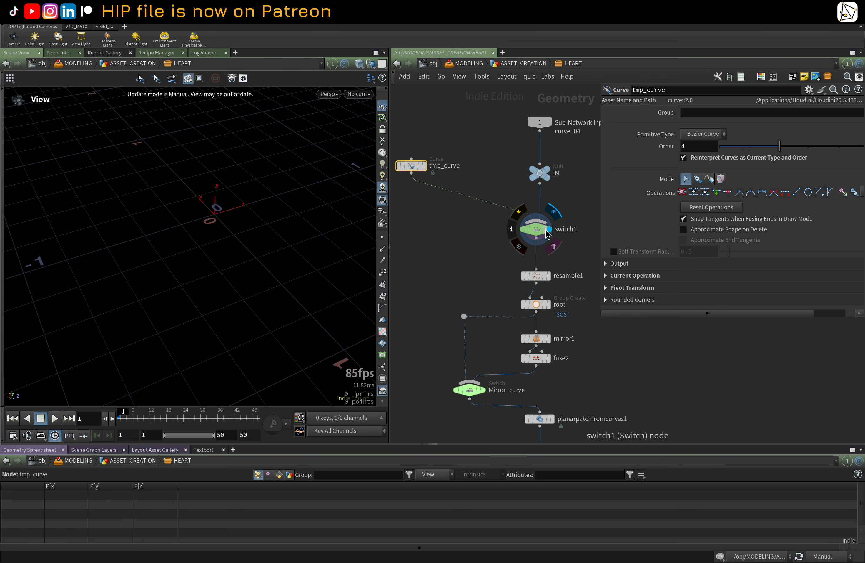
pyautogui.click(537, 232)
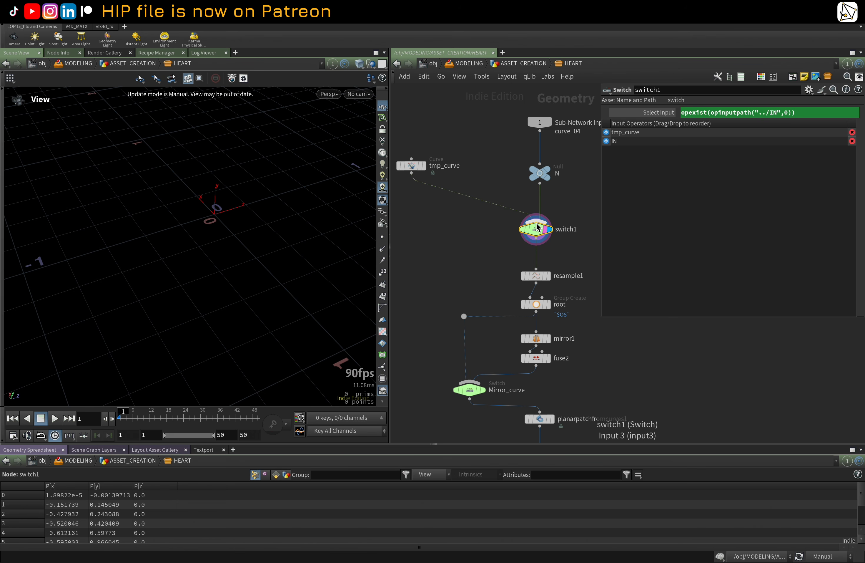
pyautogui.moveTo(536, 234)
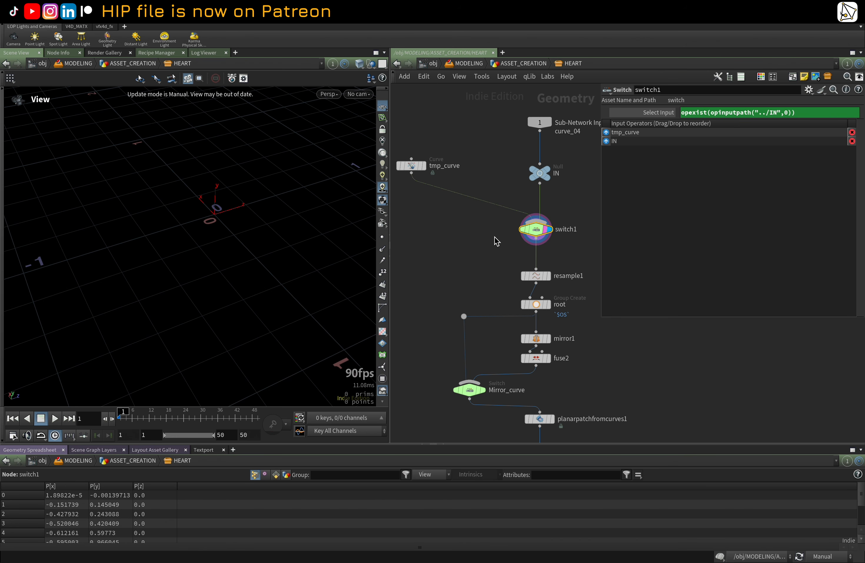
pyautogui.moveTo(494, 236); pyautogui.dragTo(464, 158, button='middle')
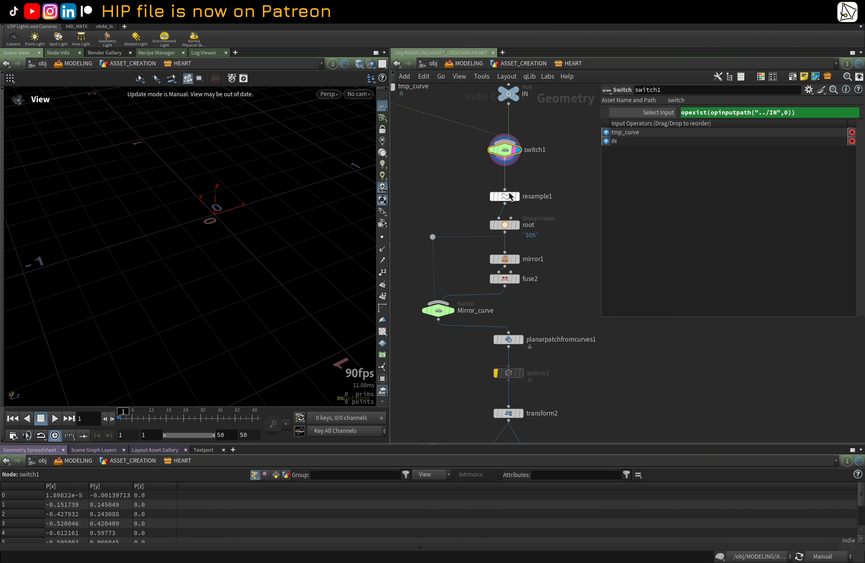
pyautogui.click(510, 223)
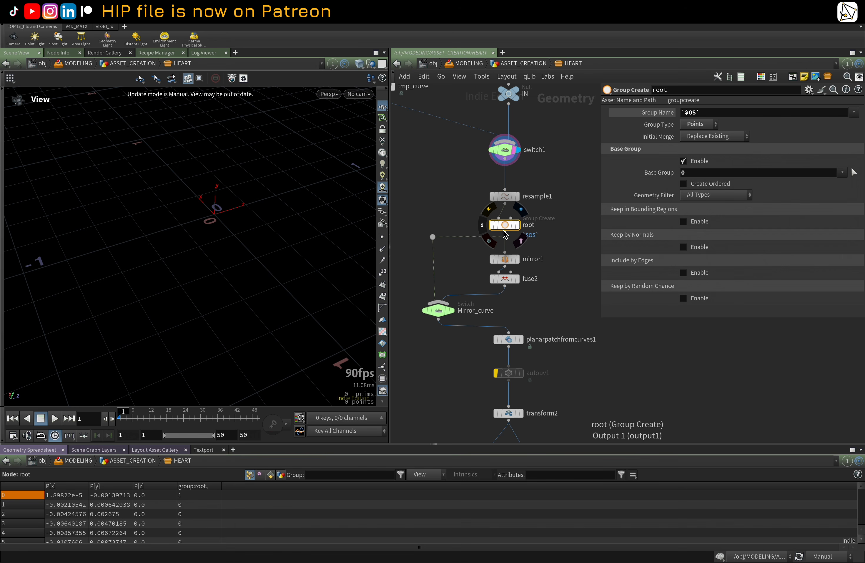
pyautogui.moveTo(465, 195); pyautogui.dragTo(466, 197, button='middle')
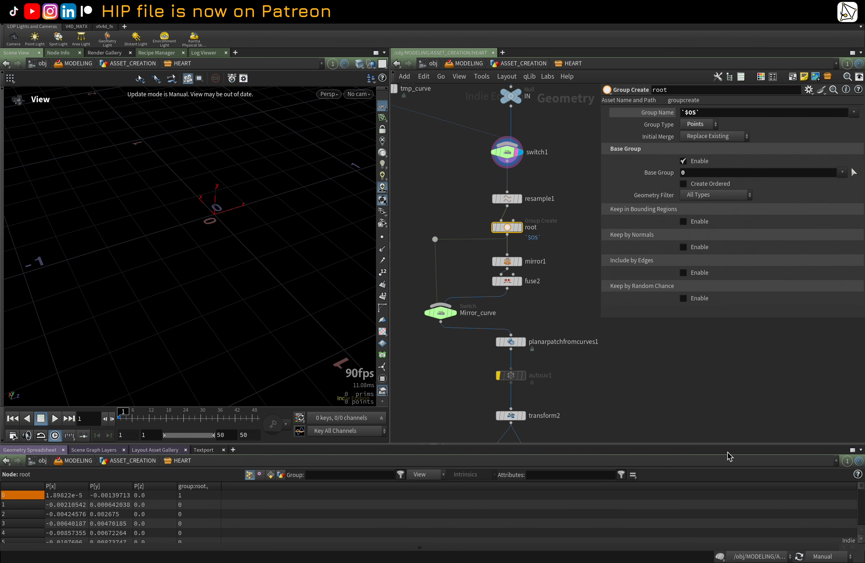
# Step: Switch the cook update mode back to Auto Update
pyautogui.click(824, 556)
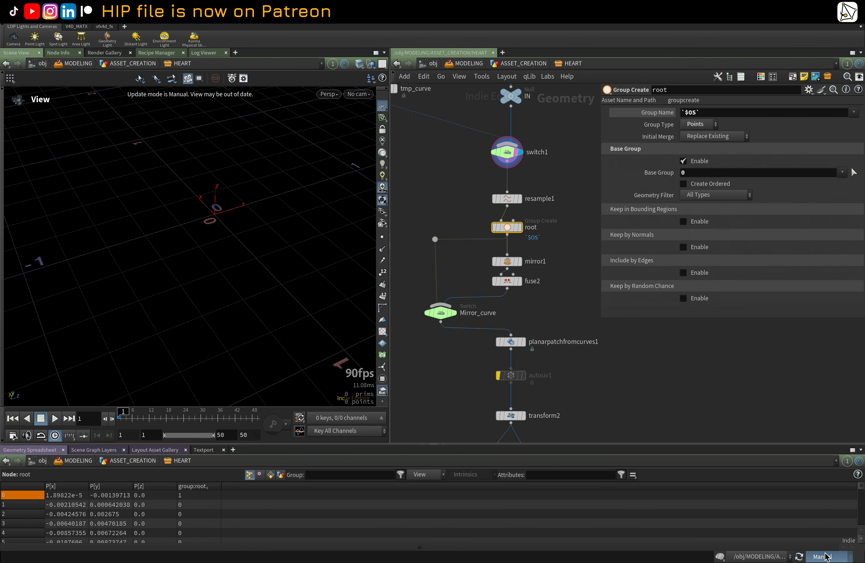
pyautogui.click(841, 520)
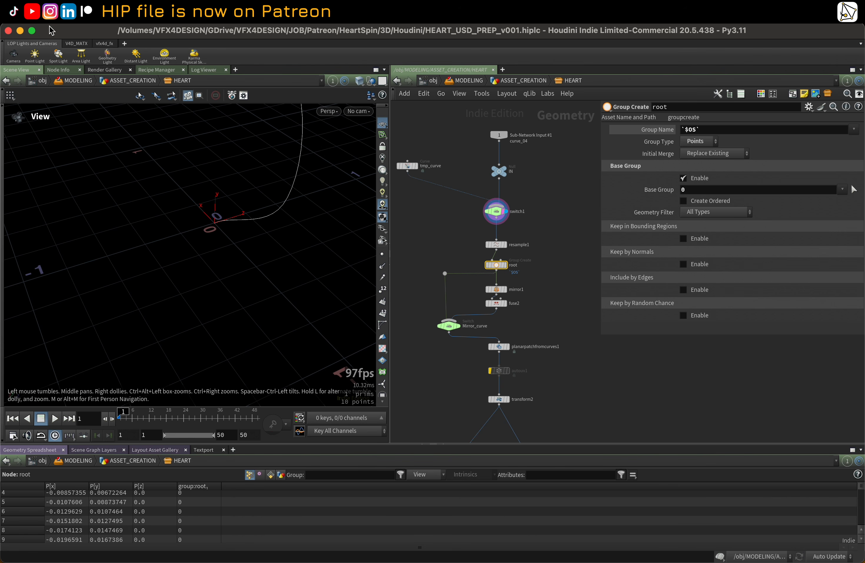
pyautogui.click(31, 30)
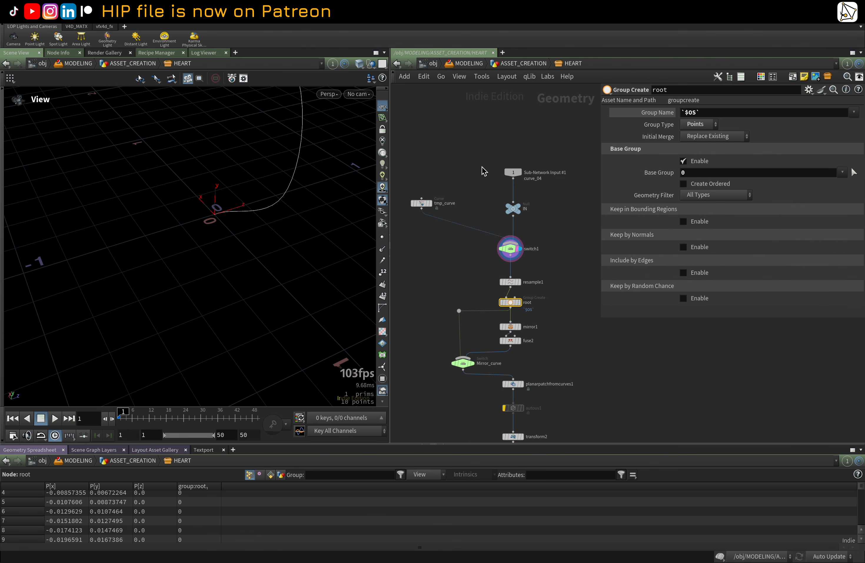
# Step: Display the tmp_curve node in the viewport and view its curve
pyautogui.moveTo(281, 196); pyautogui.dragTo(337, 184)
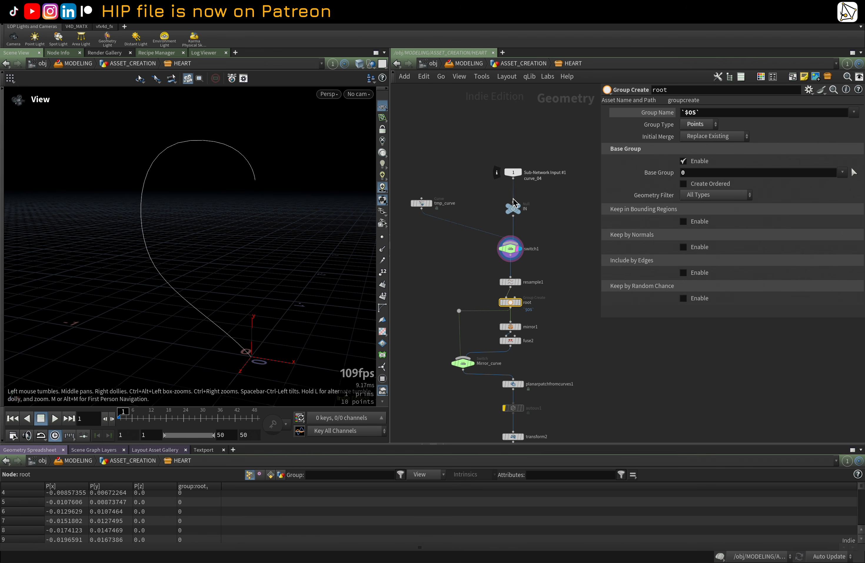
pyautogui.click(519, 205)
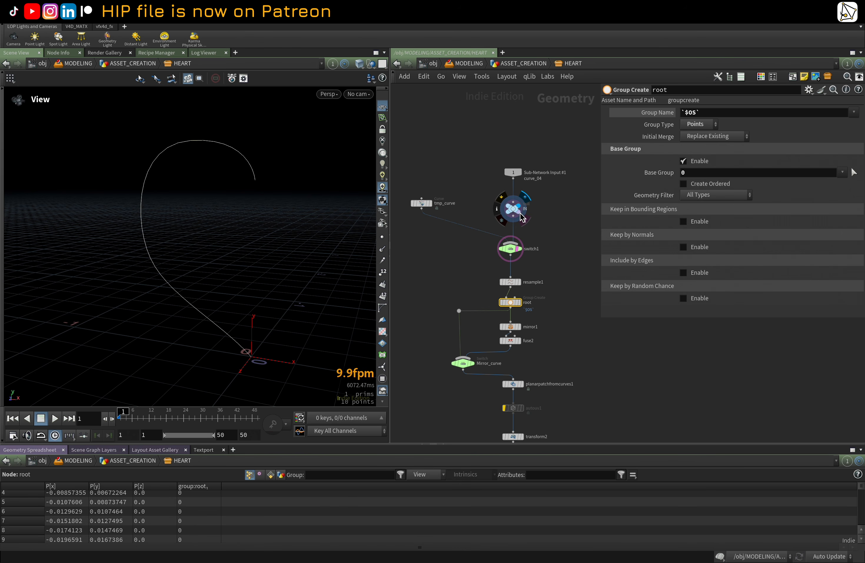
pyautogui.click(433, 203)
pyautogui.moveTo(121, 219); pyautogui.dragTo(126, 221)
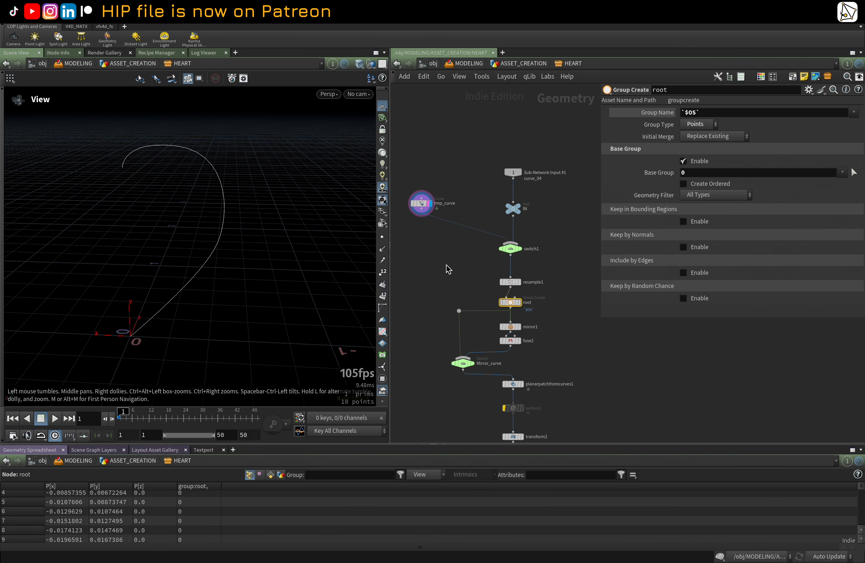
pyautogui.scroll(1, 489, 274)
# Step: Display the switch1 node in the viewport
pyautogui.click(519, 247)
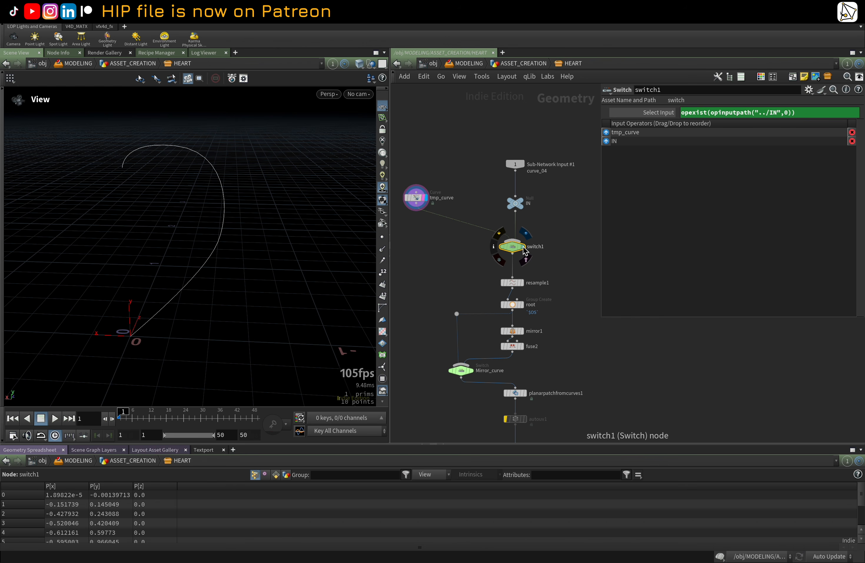
pyautogui.click(524, 248)
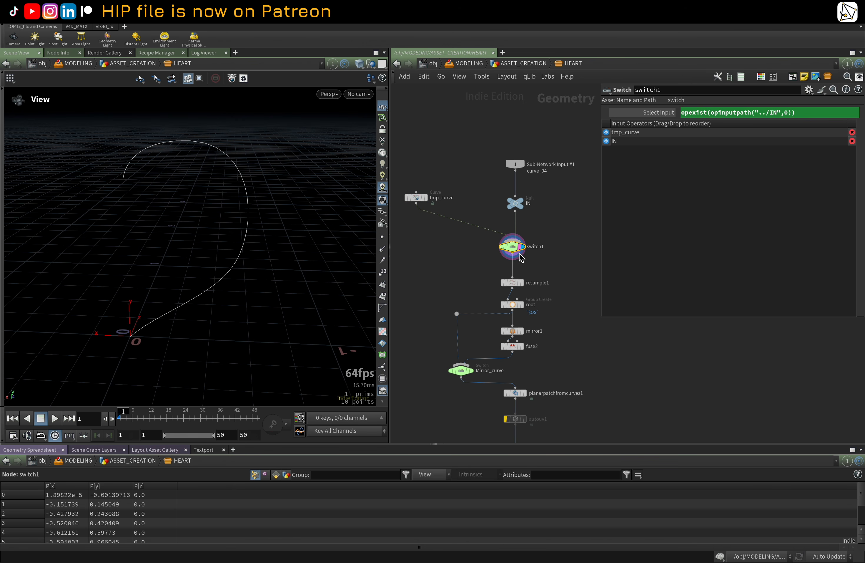
pyautogui.moveTo(558, 283); pyautogui.dragTo(561, 225, button='middle')
pyautogui.scroll(2, 562, 225)
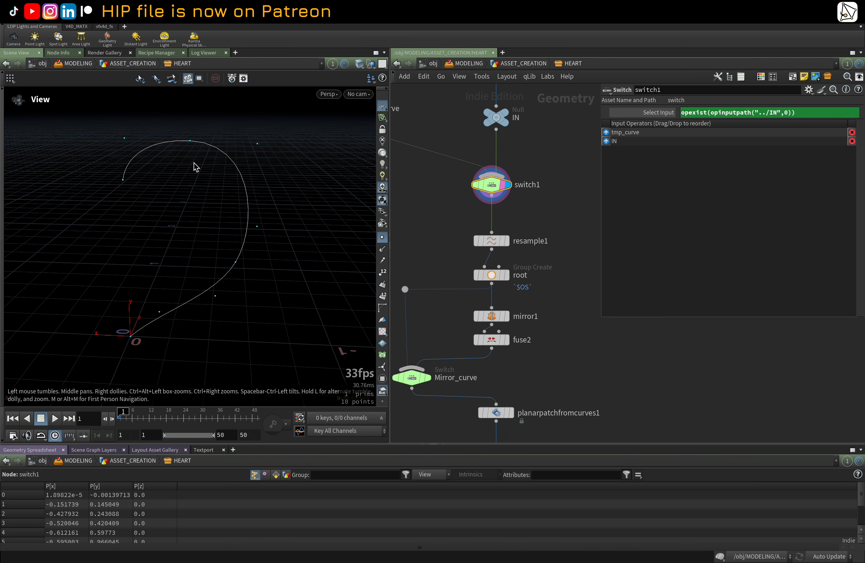
# Step: Display the resample1 node, then the root Group Create node, to view the resampled curve
pyautogui.click(491, 241)
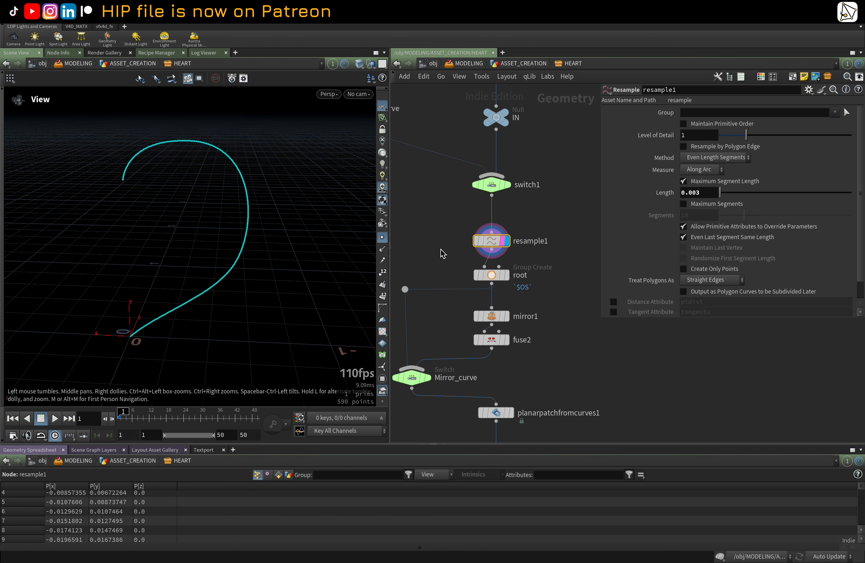
pyautogui.moveTo(441, 249); pyautogui.dragTo(428, 193, button='middle')
pyautogui.moveTo(165, 168); pyautogui.dragTo(248, 176, button='right')
pyautogui.scroll(2, 458, 212)
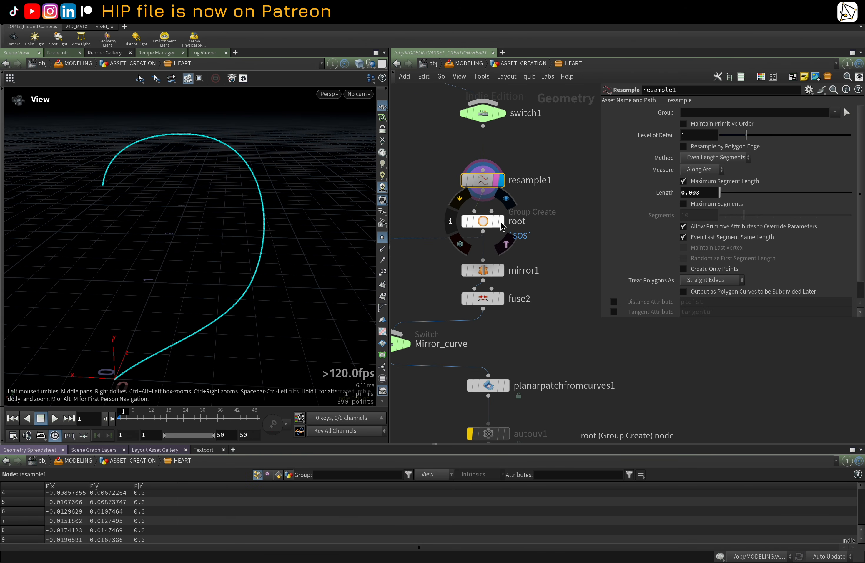
pyautogui.click(502, 224)
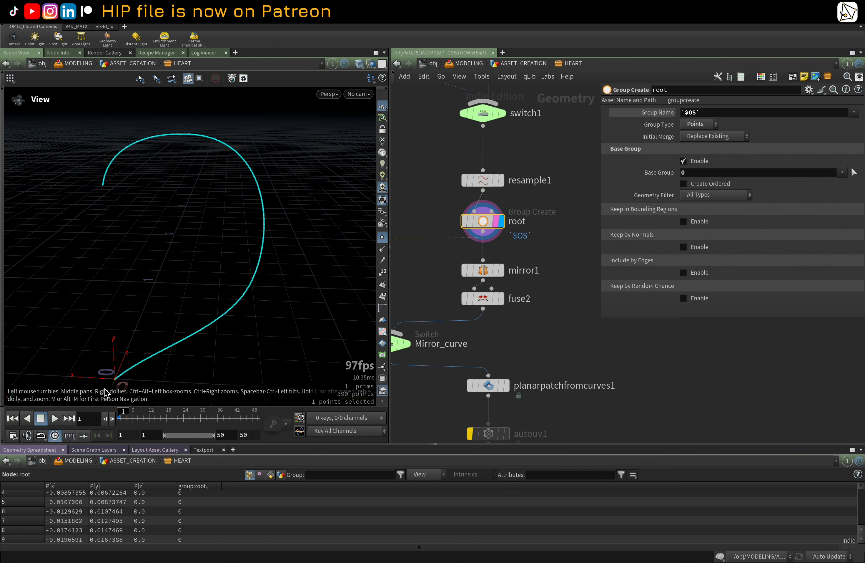
pyautogui.moveTo(518, 334); pyautogui.dragTo(521, 316, button='middle')
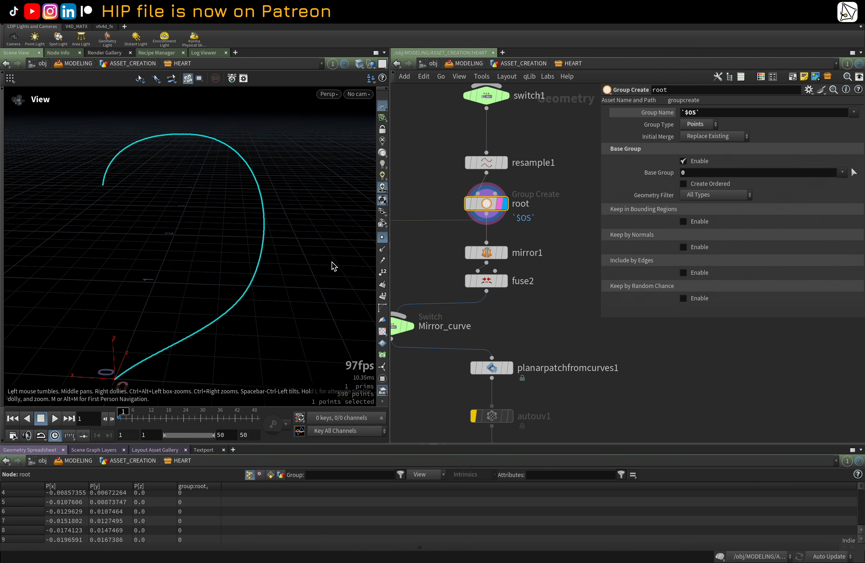
# Step: Display the mirror1 node to view the mirrored heart curve
pyautogui.moveTo(116, 161); pyautogui.dragTo(276, 193, button='right')
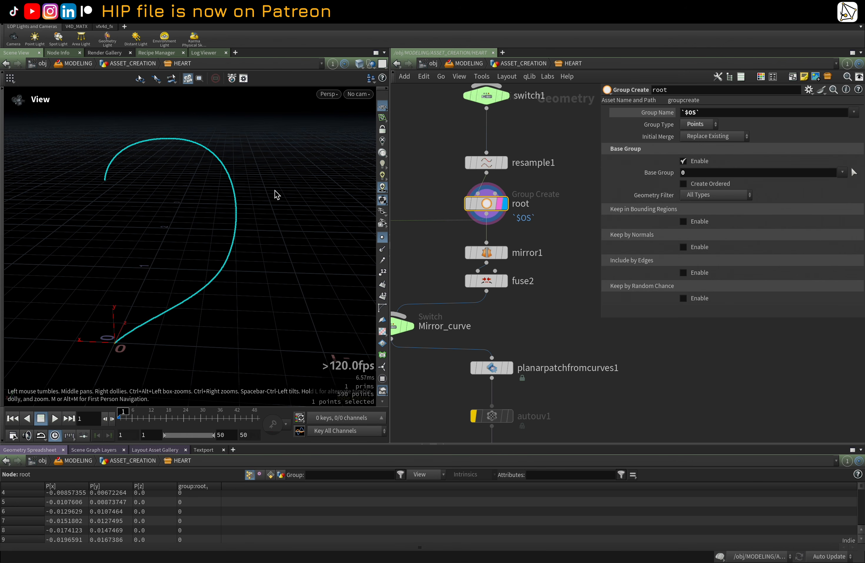
pyautogui.click(507, 253)
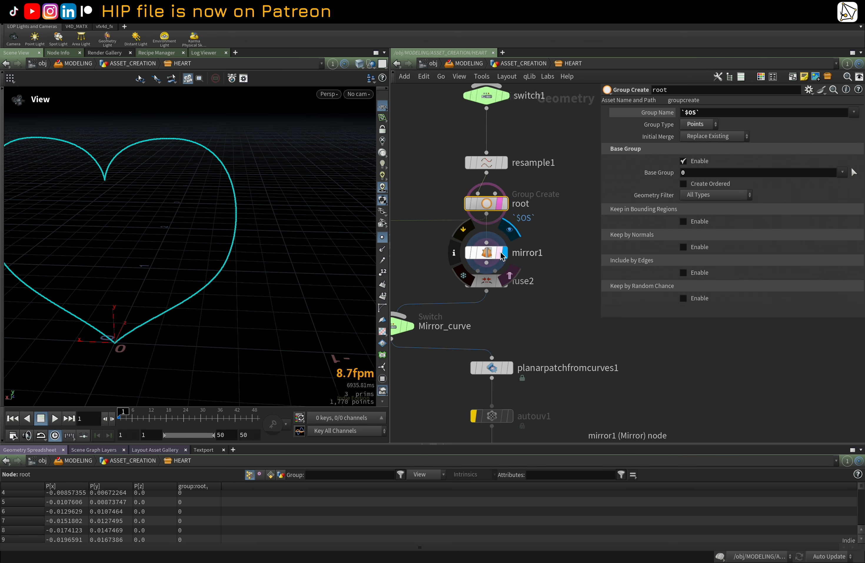
# Step: Display the fuse2 node and inspect the fused heart curve from front and perspective views
pyautogui.moveTo(497, 289); pyautogui.dragTo(528, 241, button='middle')
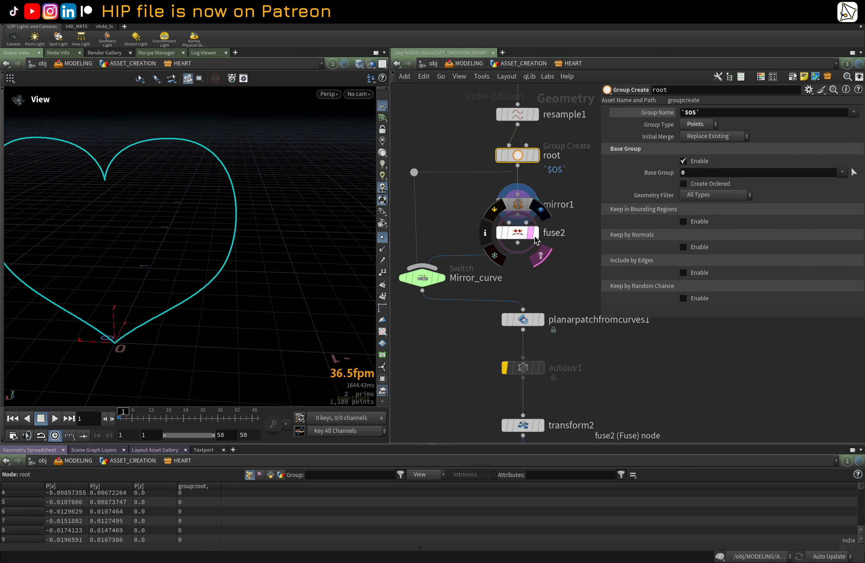
pyautogui.click(520, 239)
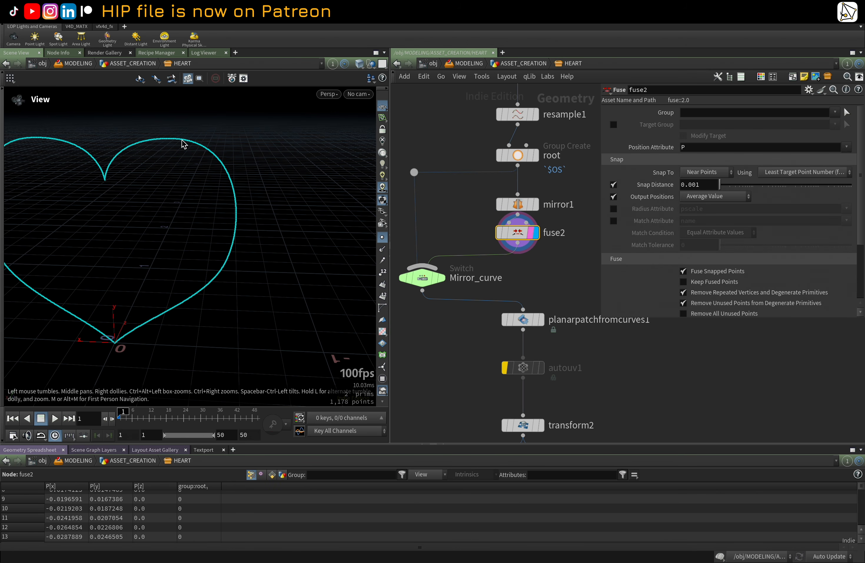
pyautogui.moveTo(81, 178); pyautogui.dragTo(276, 168, button='right')
pyautogui.moveTo(145, 176); pyautogui.dragTo(294, 176, button='right')
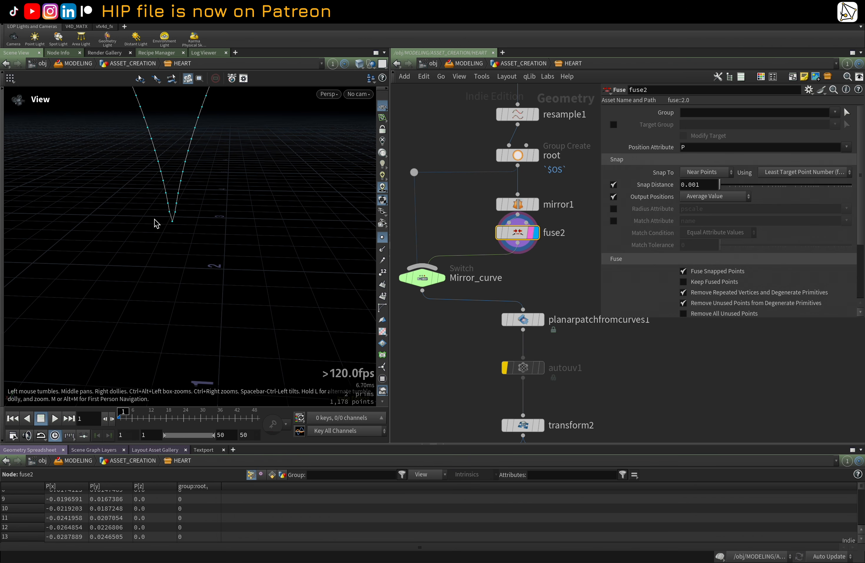
pyautogui.moveTo(224, 212); pyautogui.dragTo(120, 226, button='right')
pyautogui.moveTo(249, 221); pyautogui.dragTo(139, 235, button='right')
pyautogui.moveTo(206, 234); pyautogui.dragTo(160, 215, button='middle')
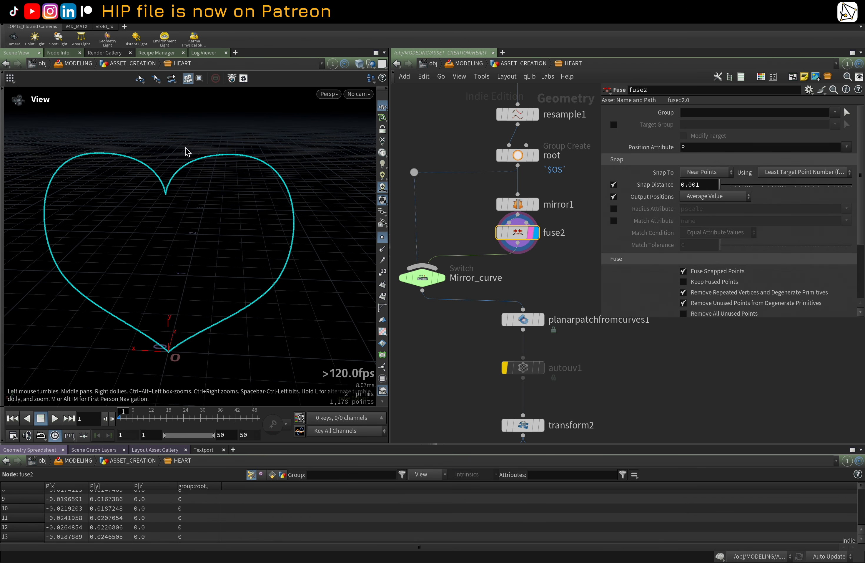
pyautogui.moveTo(206, 304); pyautogui.dragTo(194, 214)
pyautogui.hotkey('space', '2')
pyautogui.hotkey('space', '3')
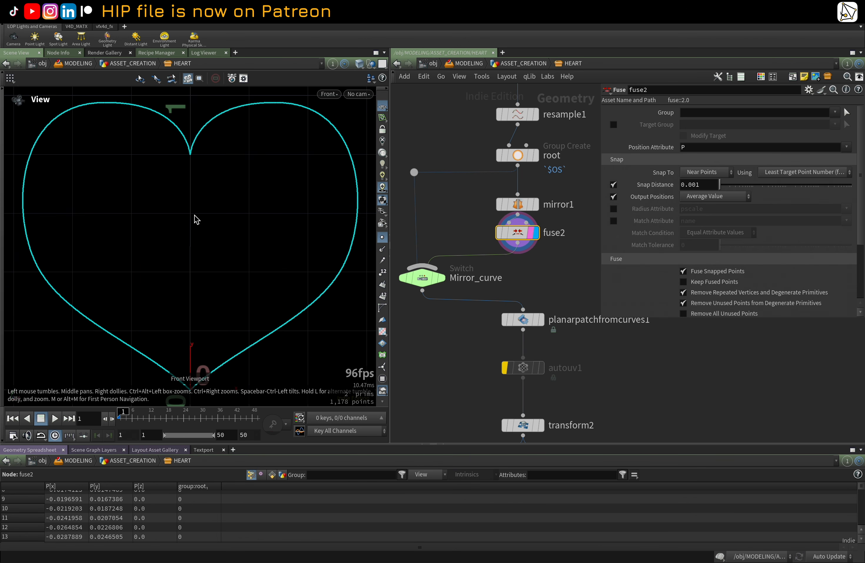
pyautogui.scroll(-3, 229, 198)
pyautogui.scroll(1, 221, 178)
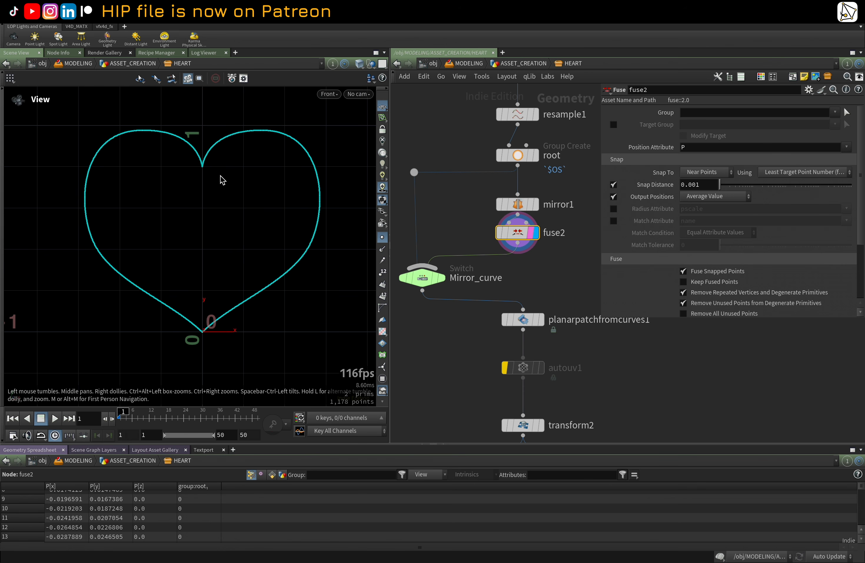
pyautogui.moveTo(217, 179); pyautogui.dragTo(192, 183, button='middle')
pyautogui.hotkey('space', '1')
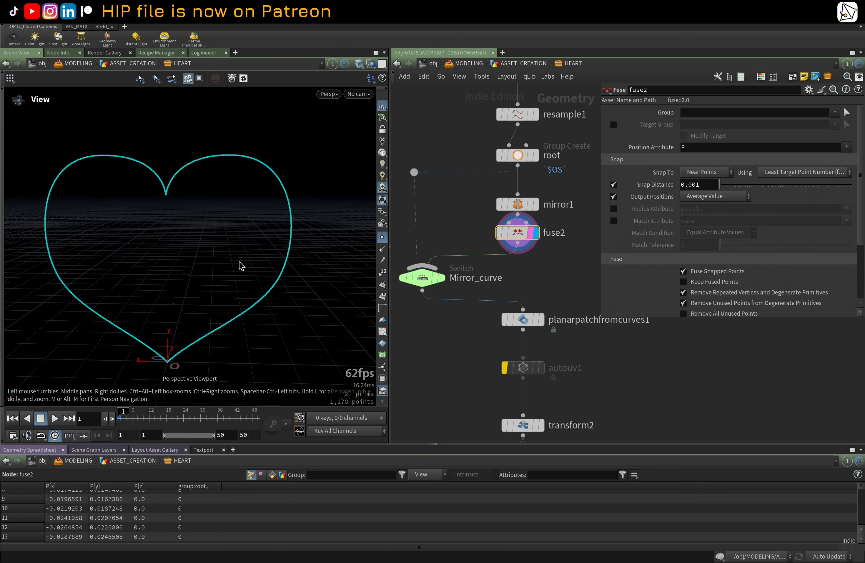
# Step: Select the Mirror_curve switch node to view its Select Input setting
pyautogui.scroll(-2, 510, 285)
pyautogui.click(442, 234)
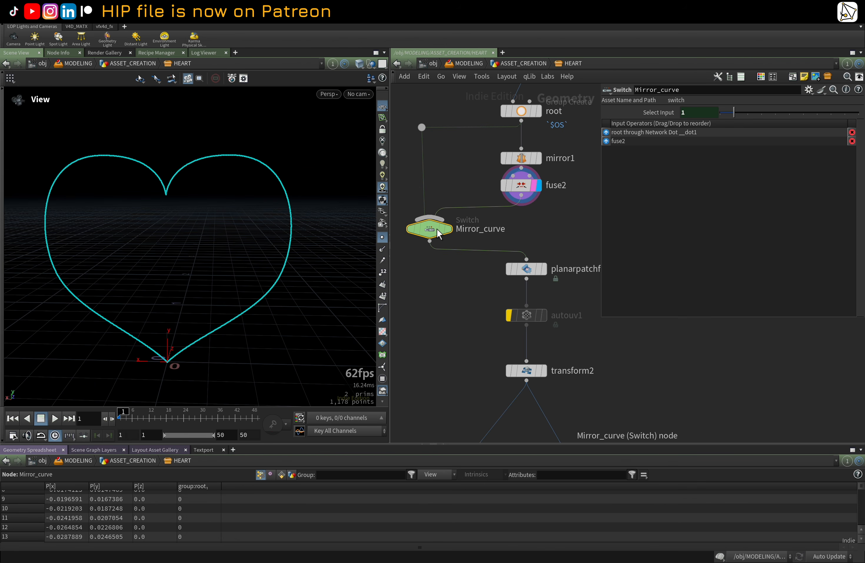
pyautogui.moveTo(541, 228)
pyautogui.mouseDown(button='middle')
pyautogui.moveTo(503, 234)
pyautogui.moveTo(541, 238)
pyautogui.mouseUp(button='middle')
pyautogui.scroll(1, 540, 238)
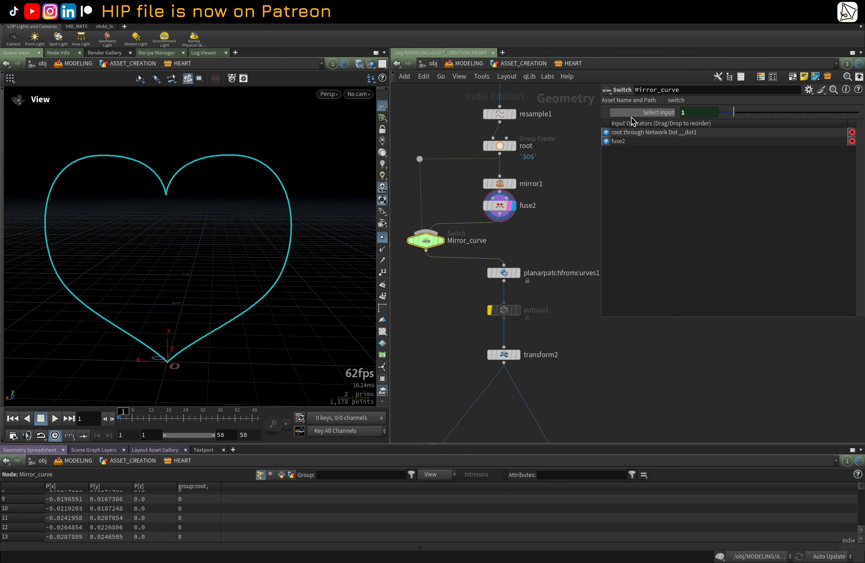
# Step: Display and select the planarpatchfromcurves1 node to view the filled heart patch
pyautogui.moveTo(431, 247)
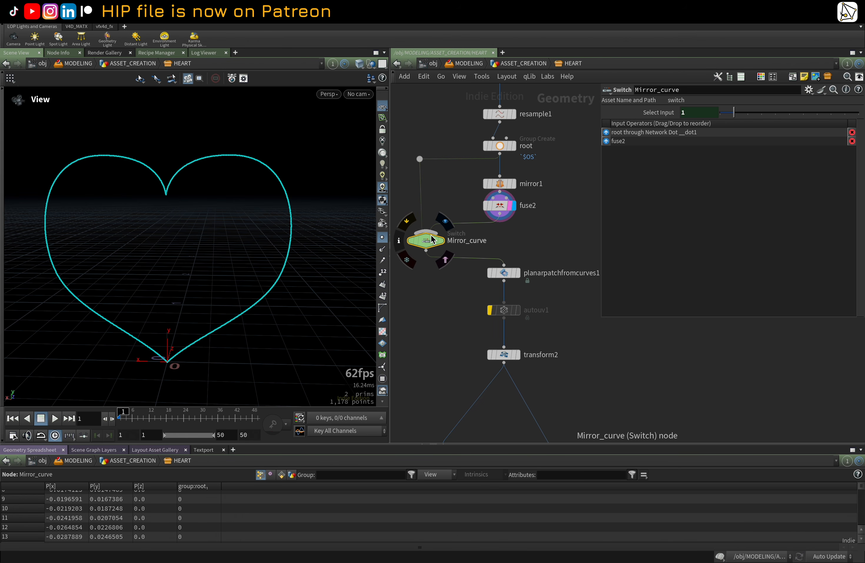
pyautogui.moveTo(537, 257); pyautogui.dragTo(518, 225, button='middle')
pyautogui.click(498, 244)
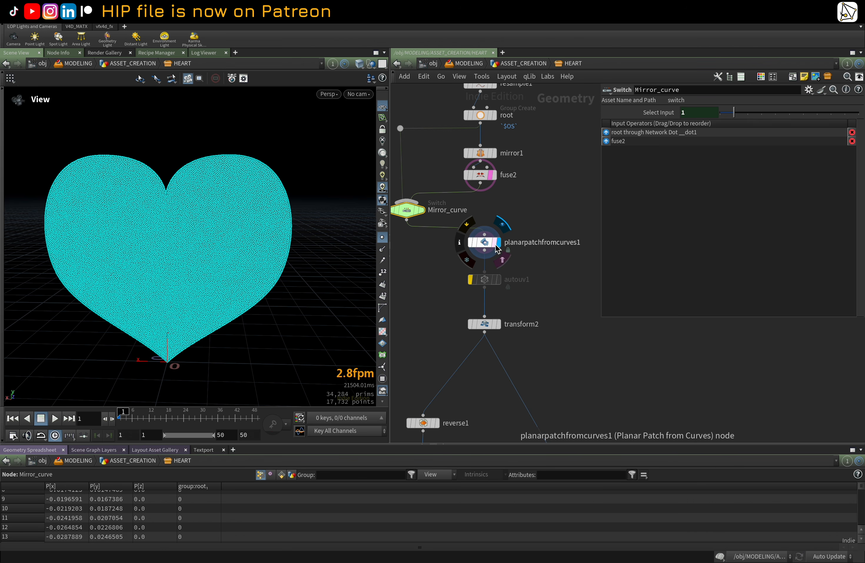
pyautogui.click(486, 242)
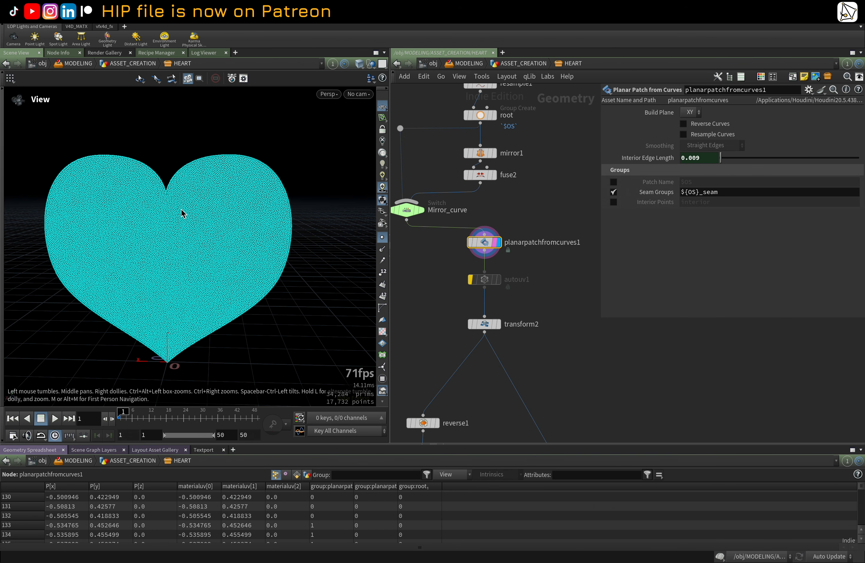
# Step: Switch the viewport to wireframe and inspect the heart patch's mesh
pyautogui.click(383, 237)
pyautogui.moveTo(171, 217); pyautogui.dragTo(347, 217, button='right')
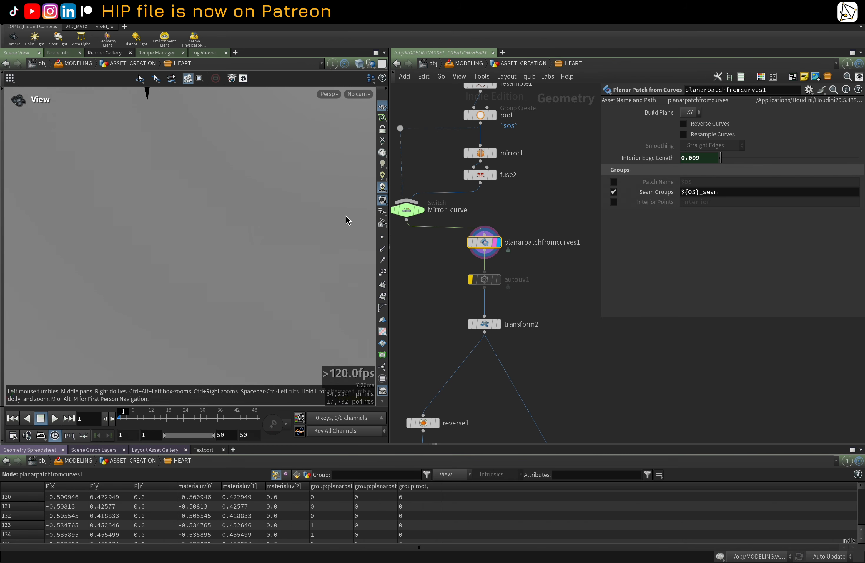
pyautogui.press('w')
pyautogui.moveTo(281, 193); pyautogui.dragTo(232, 216)
pyautogui.moveTo(551, 341); pyautogui.dragTo(551, 271, button='middle')
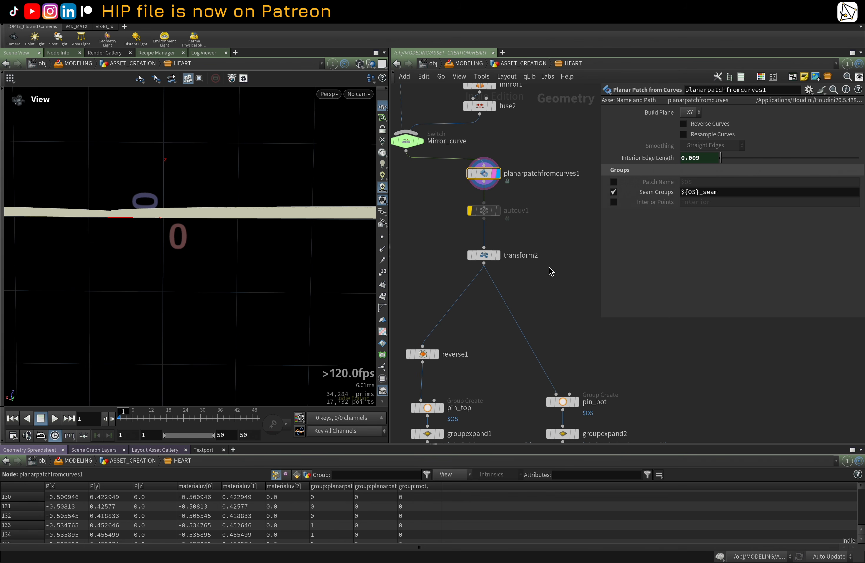
# Step: Display the transform2 node and view the rotated heart patch
pyautogui.click(493, 258)
pyautogui.click(498, 255)
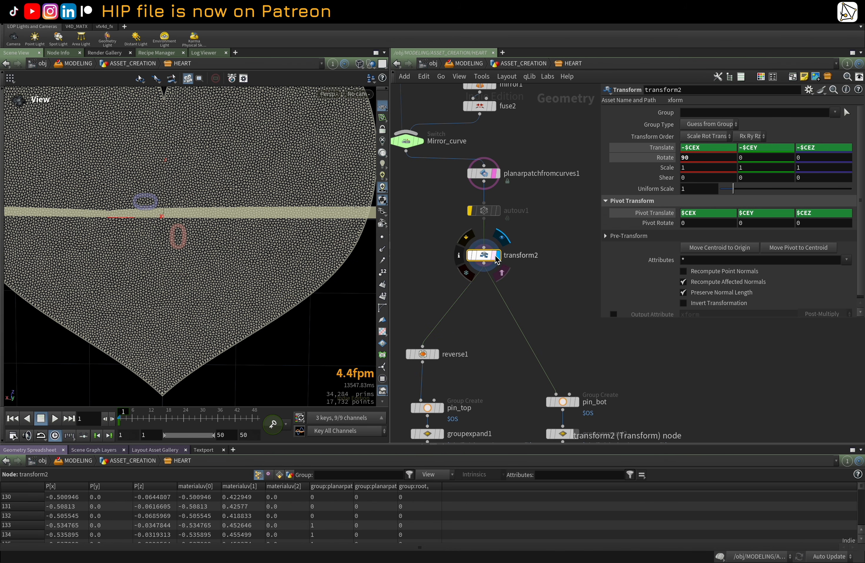
pyautogui.click(494, 256)
pyautogui.moveTo(258, 202); pyautogui.dragTo(159, 269, button='right')
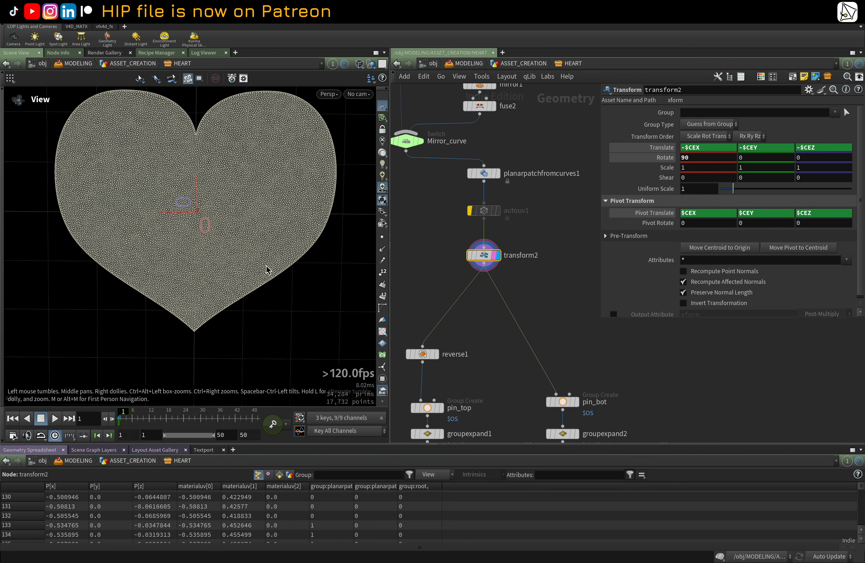
pyautogui.moveTo(265, 266); pyautogui.dragTo(347, 238)
# Step: Display the reverse1 node
pyautogui.moveTo(493, 338); pyautogui.dragTo(463, 228, button='middle')
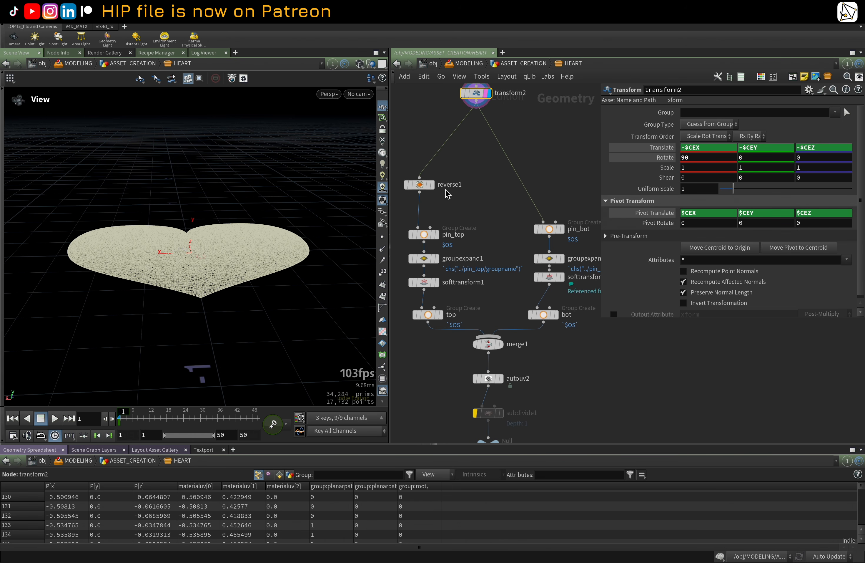
pyautogui.click(437, 186)
pyautogui.click(433, 185)
pyautogui.click(428, 185)
pyautogui.click(420, 185)
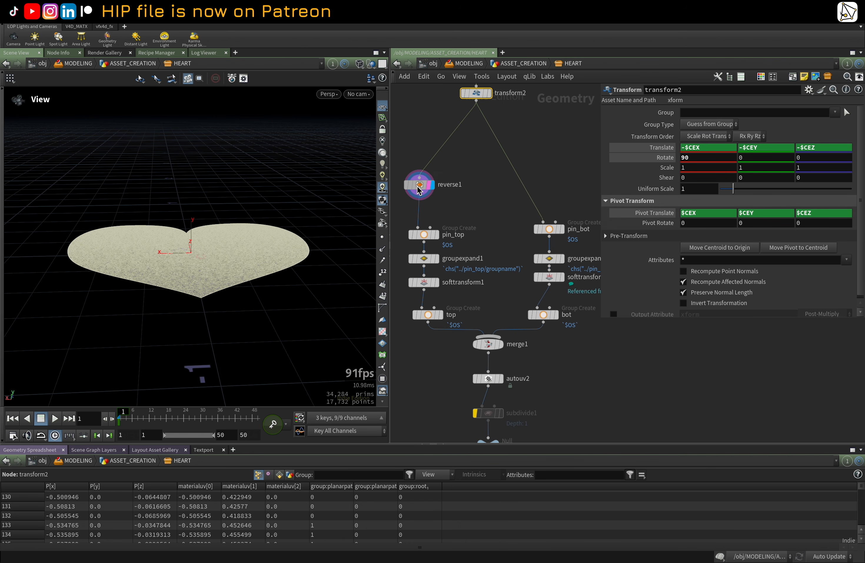
# Step: Display and select the pin_top group node to view its edge points
pyautogui.click(425, 236)
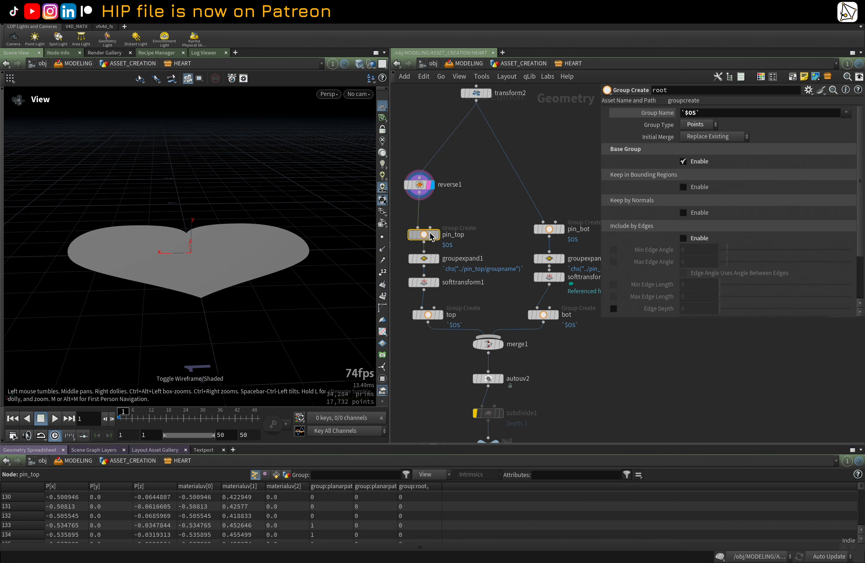
pyautogui.click(437, 235)
pyautogui.click(438, 235)
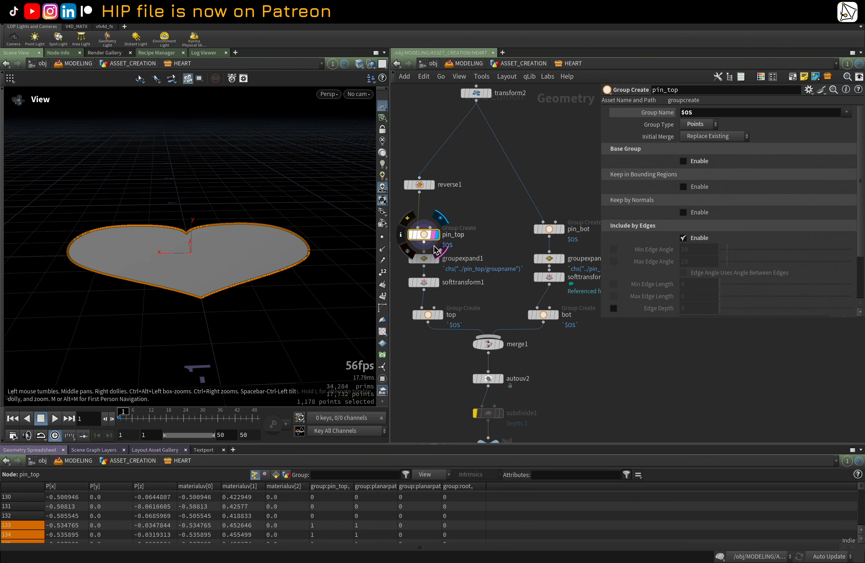
# Step: Display the groupexpand1 node and view the expanded pin_top group
pyautogui.click(423, 258)
pyautogui.click(436, 260)
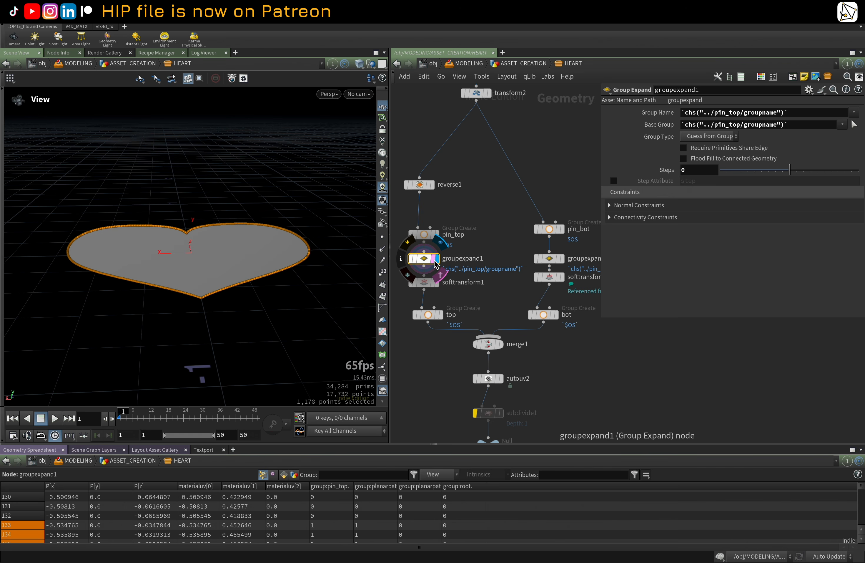
pyautogui.moveTo(321, 216); pyautogui.dragTo(273, 219)
# Step: Display the softtransform1 node and inspect its result in wireframe
pyautogui.click(435, 283)
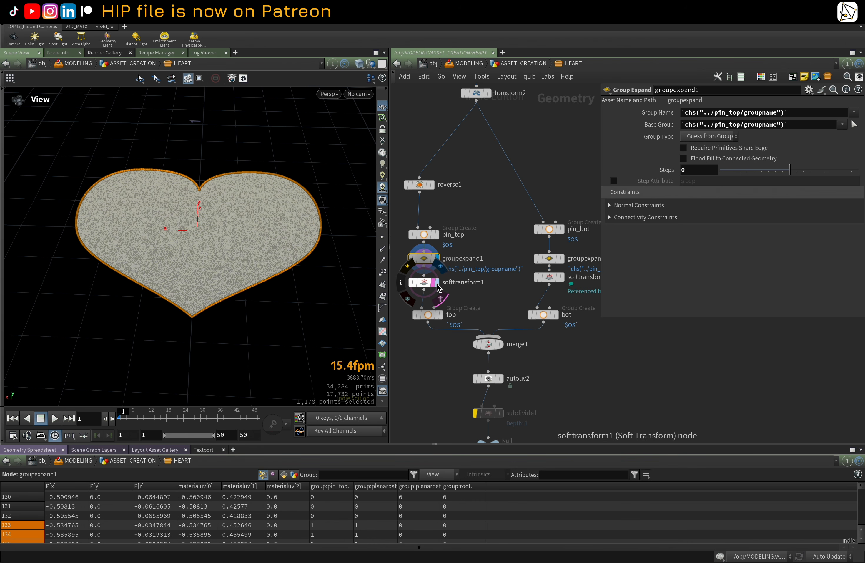
pyautogui.click(430, 285)
pyautogui.moveTo(270, 280)
pyautogui.mouseDown()
pyautogui.moveTo(324, 295)
pyautogui.moveTo(286, 261)
pyautogui.moveTo(299, 252)
pyautogui.moveTo(251, 253)
pyautogui.moveTo(327, 256)
pyautogui.mouseUp()
pyautogui.hotkey('shift', 'w')
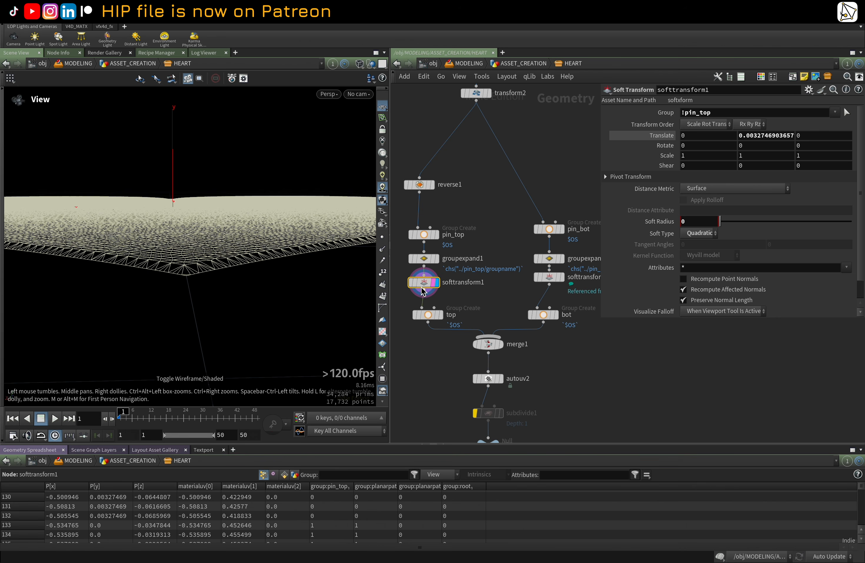
# Step: Display the bot group node to view its primitives
pyautogui.click(410, 271)
pyautogui.click(410, 270)
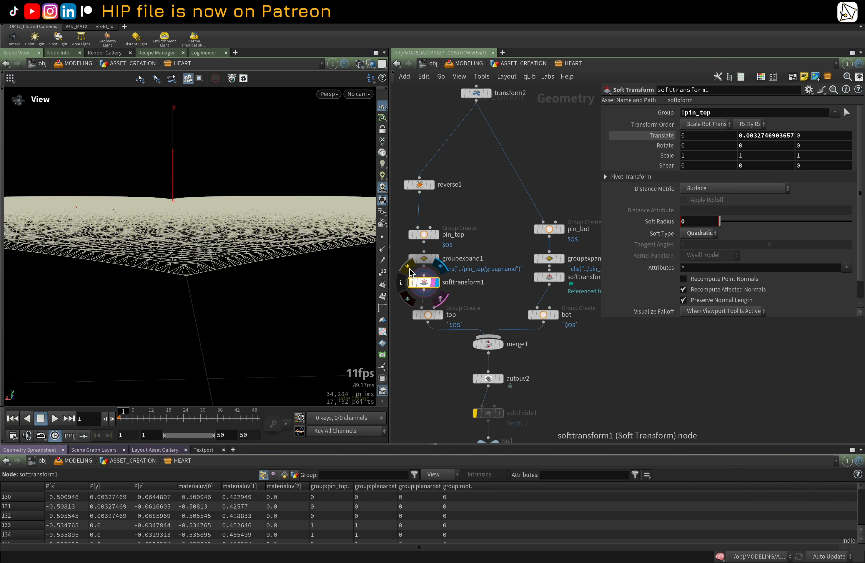
pyautogui.moveTo(557, 319)
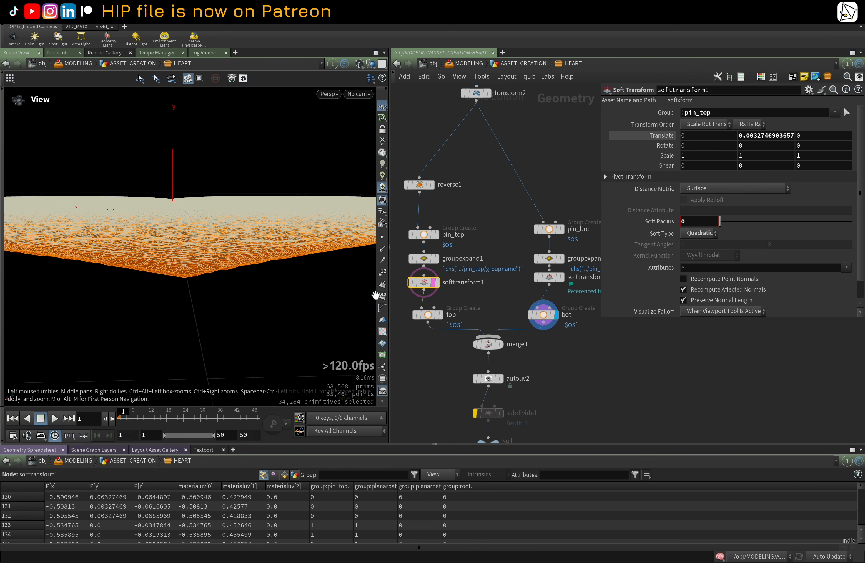
pyautogui.click(552, 318)
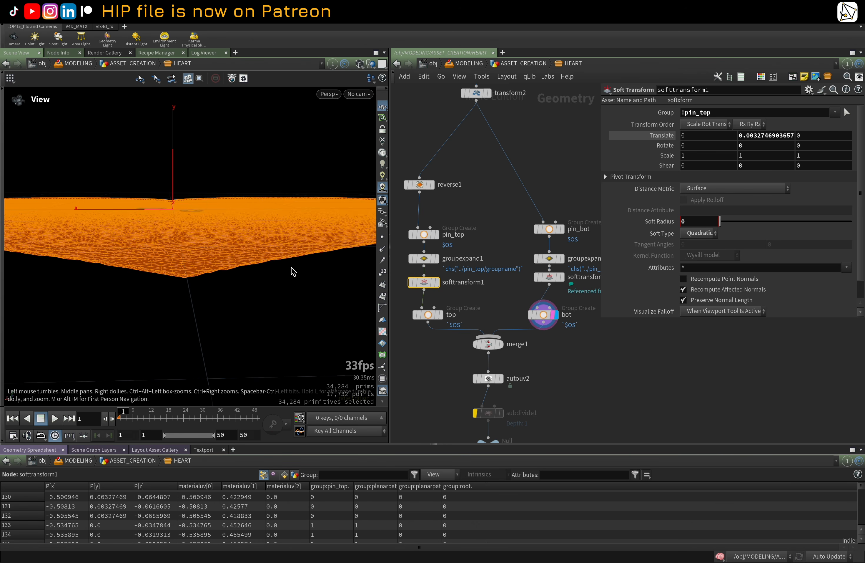
pyautogui.moveTo(292, 267)
pyautogui.mouseDown()
pyautogui.moveTo(260, 242)
pyautogui.moveTo(228, 265)
pyautogui.moveTo(296, 276)
pyautogui.moveTo(209, 284)
pyautogui.moveTo(251, 271)
pyautogui.moveTo(247, 234)
pyautogui.moveTo(272, 299)
pyautogui.moveTo(219, 271)
pyautogui.moveTo(239, 267)
pyautogui.mouseUp()
# Step: Display the merge1 node and view the merged top and bottom surfaces
pyautogui.press('w')
pyautogui.click(494, 348)
pyautogui.click(491, 346)
pyautogui.press('w')
pyautogui.moveTo(184, 280); pyautogui.dragTo(280, 263)
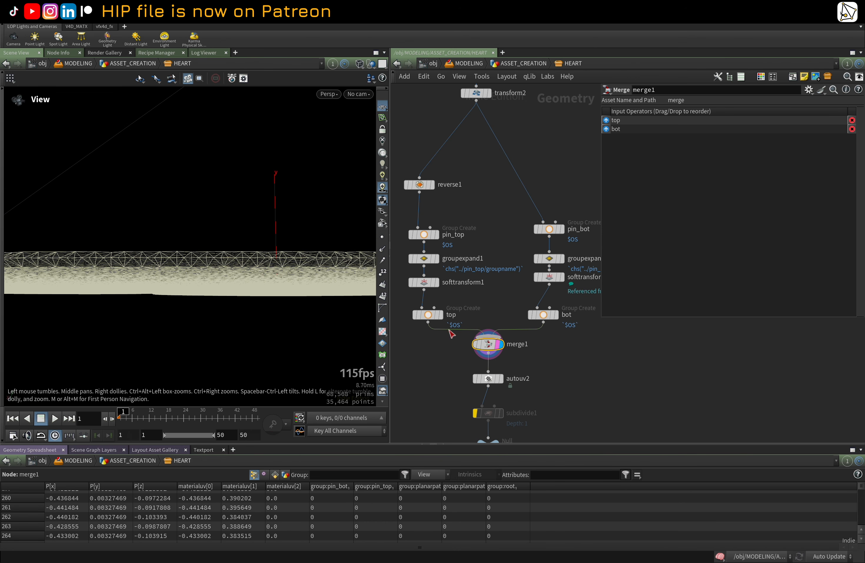
# Step: Display the autouv2 node
pyautogui.moveTo(502, 383)
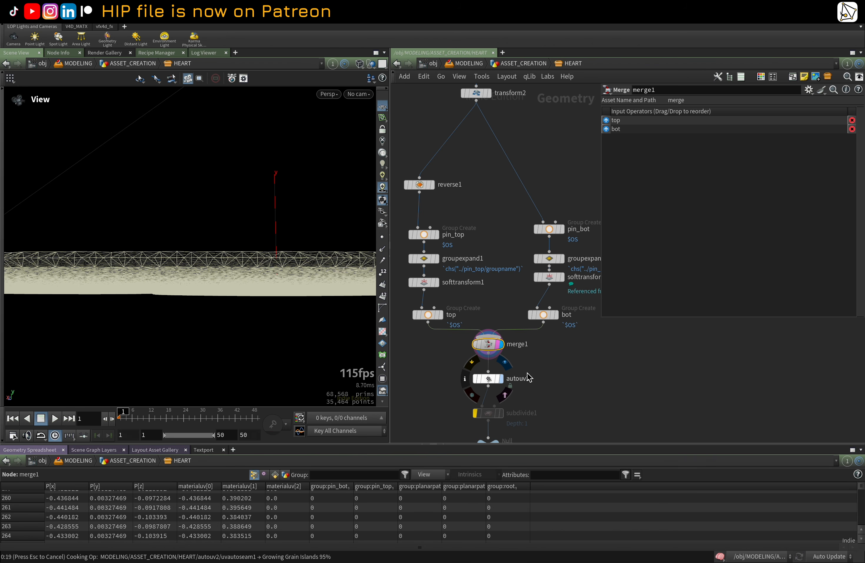
pyautogui.click(528, 378)
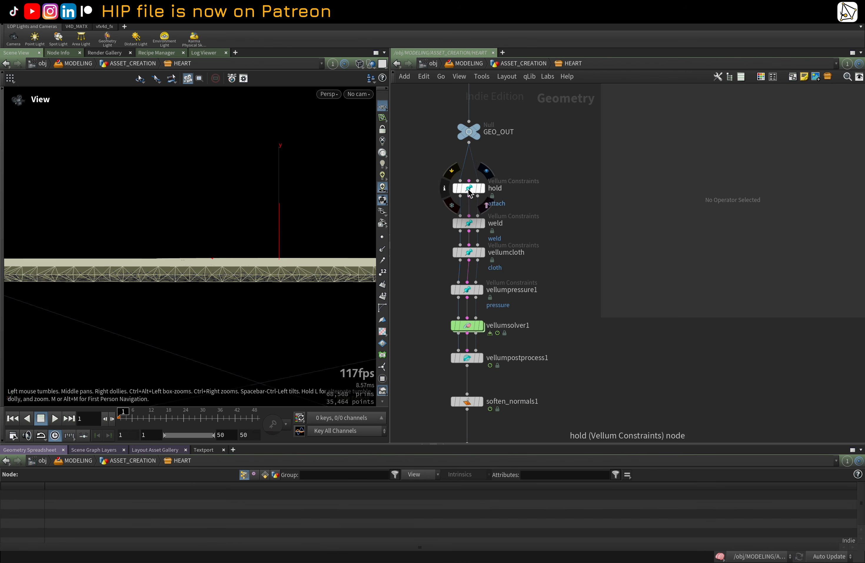
# Step: Select the hold Vellum Constraints node to view its attach-to-geometry settings
pyautogui.click(475, 190)
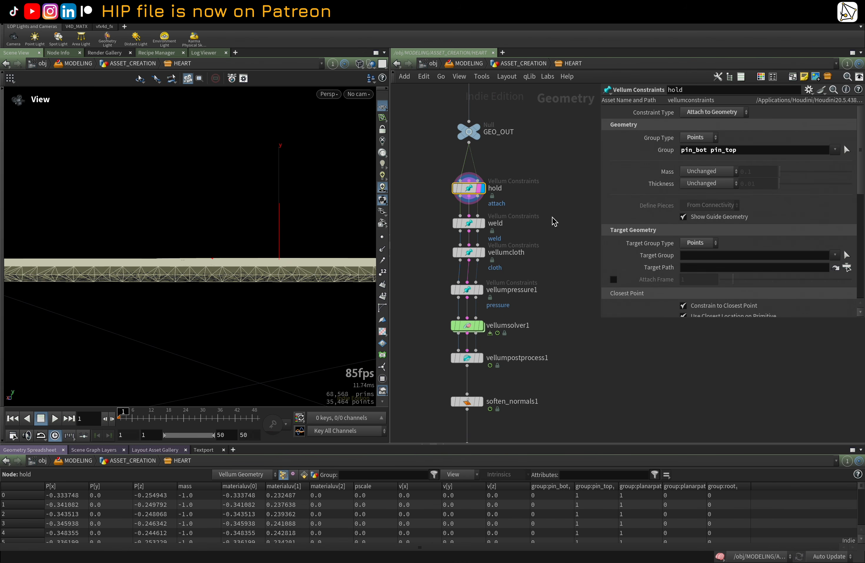
pyautogui.scroll(-1, 562, 230)
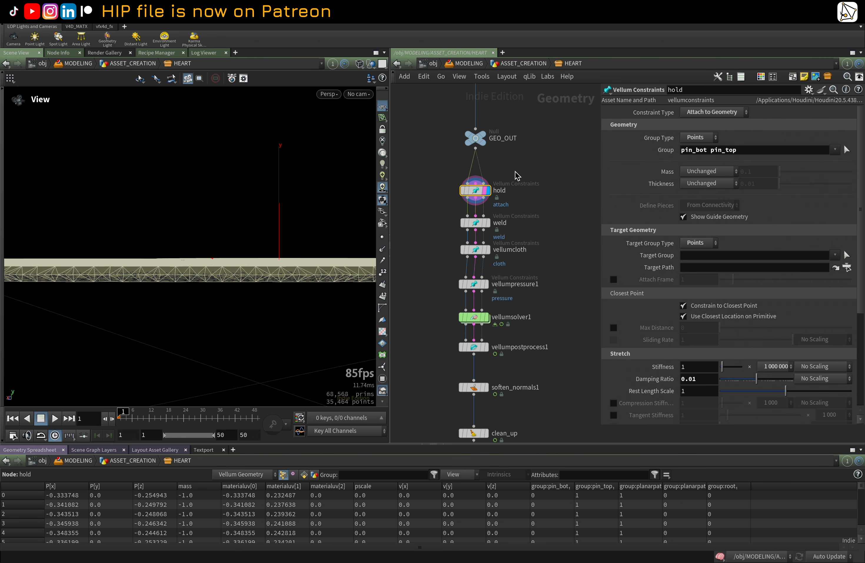
pyautogui.scroll(5, 559, 183)
# Step: Select the bot and top group nodes to view their primitive groups
pyautogui.click(555, 194)
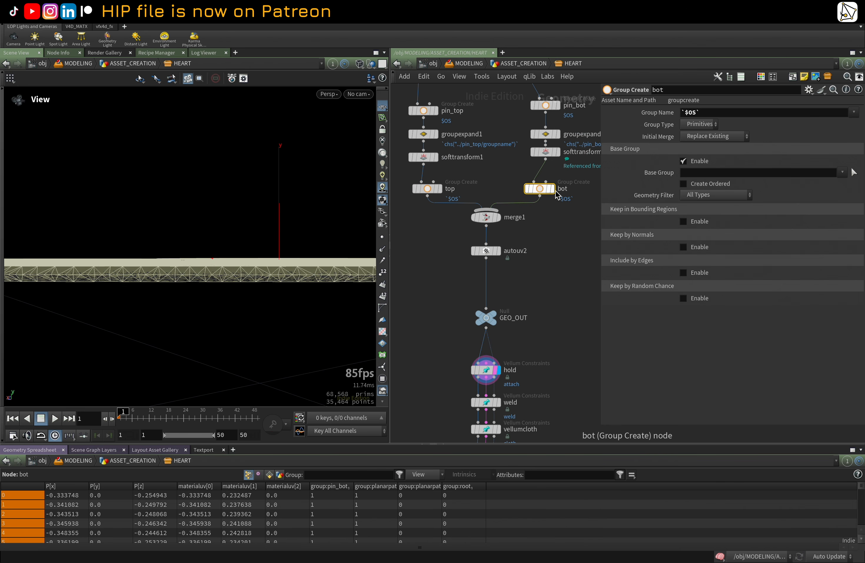
pyautogui.click(430, 190)
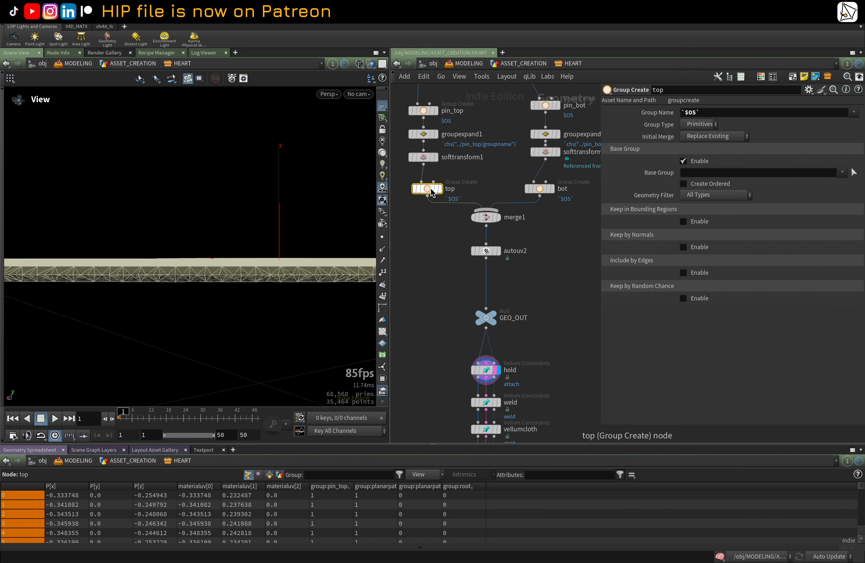
# Step: Select the pin_top group node and the hold constraint node to review their settings
pyautogui.click(424, 110)
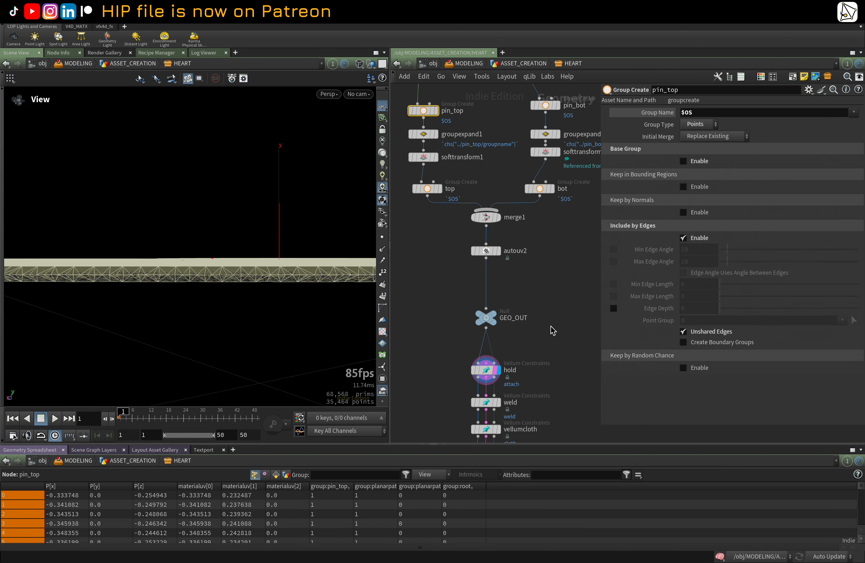
pyautogui.scroll(-5, 553, 330)
pyautogui.click(475, 257)
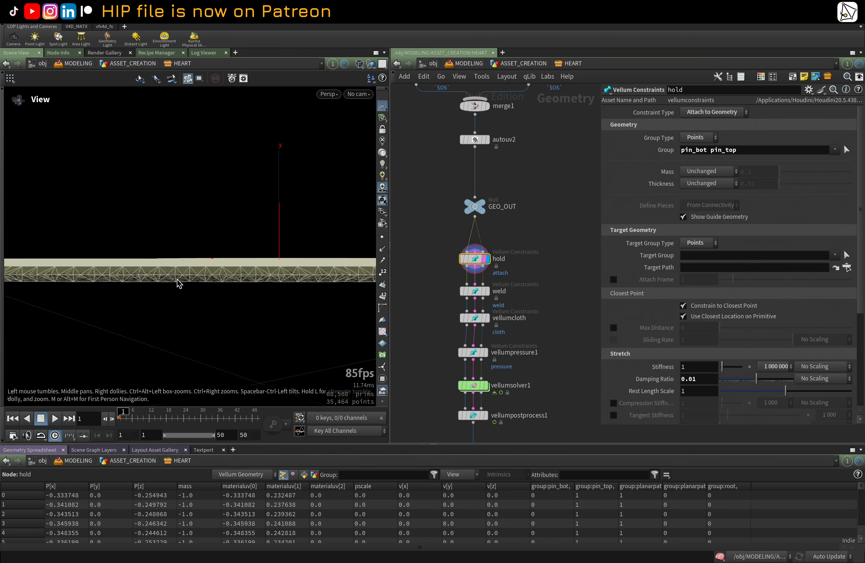
# Step: Select the weld and vellumcloth constraint nodes to review their constraint parameters
pyautogui.scroll(-3, 518, 280)
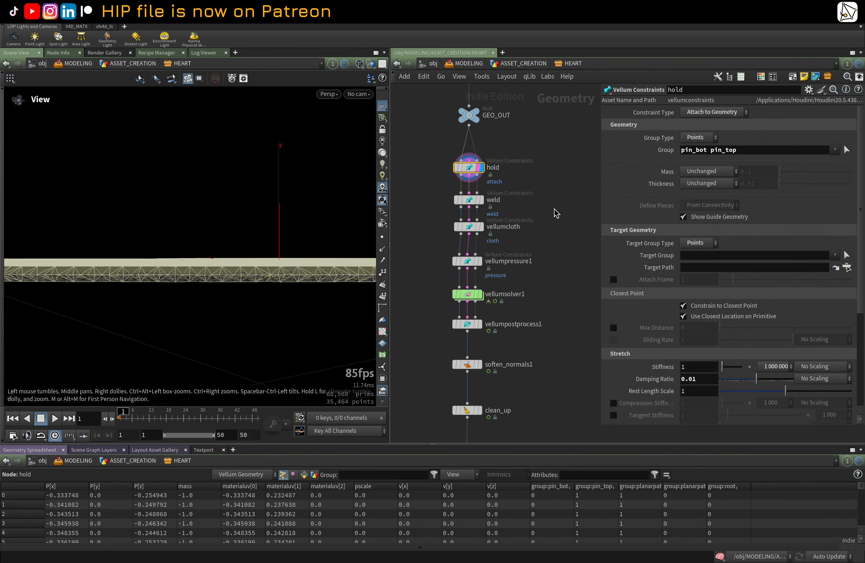
pyautogui.click(469, 199)
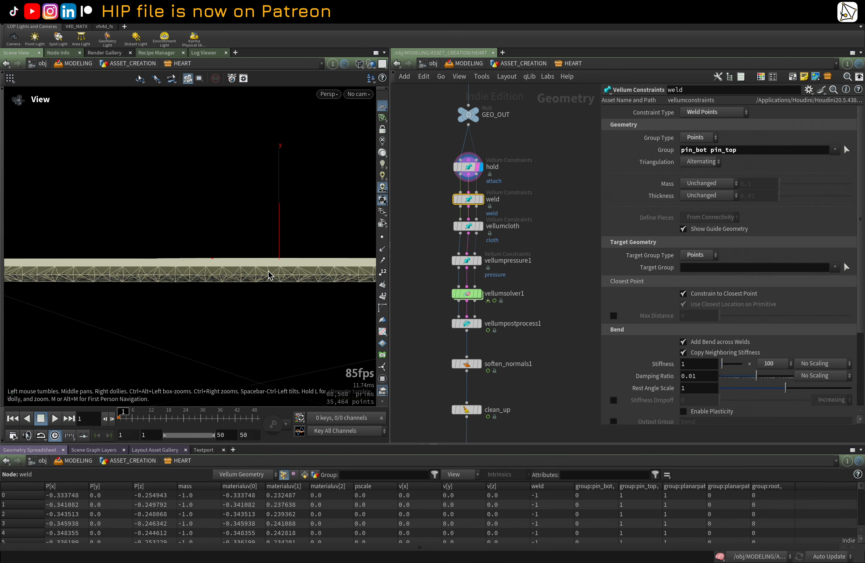
pyautogui.click(474, 229)
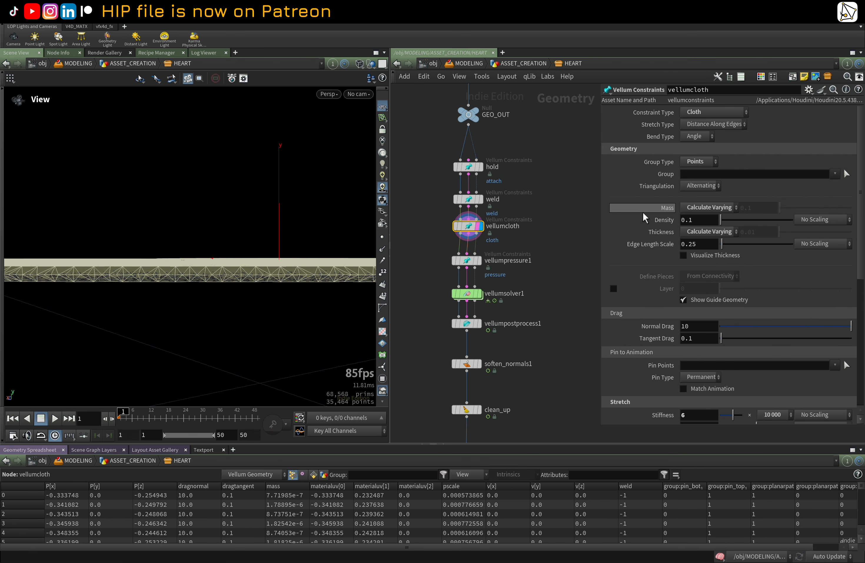
pyautogui.scroll(-3, 643, 212)
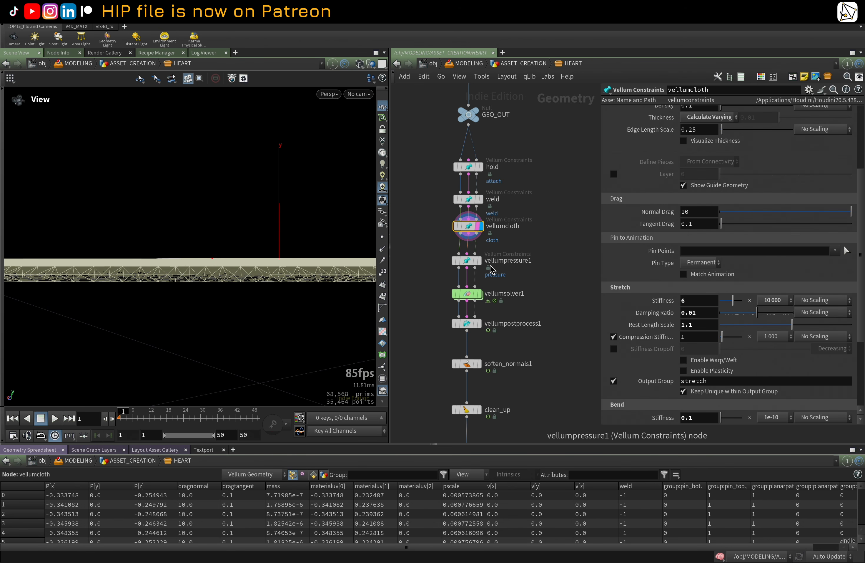
# Step: Select the vellumpressure1 and vellumsolver1 nodes to review their pressure and solver settings
pyautogui.click(472, 260)
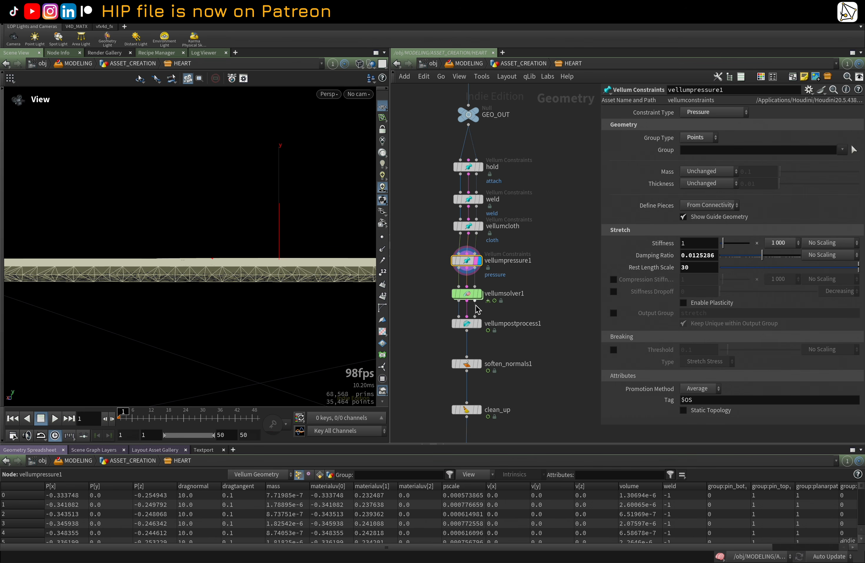
pyautogui.scroll(-1, 524, 270)
pyautogui.moveTo(528, 274); pyautogui.dragTo(534, 241, button='middle')
pyautogui.scroll(1, 534, 241)
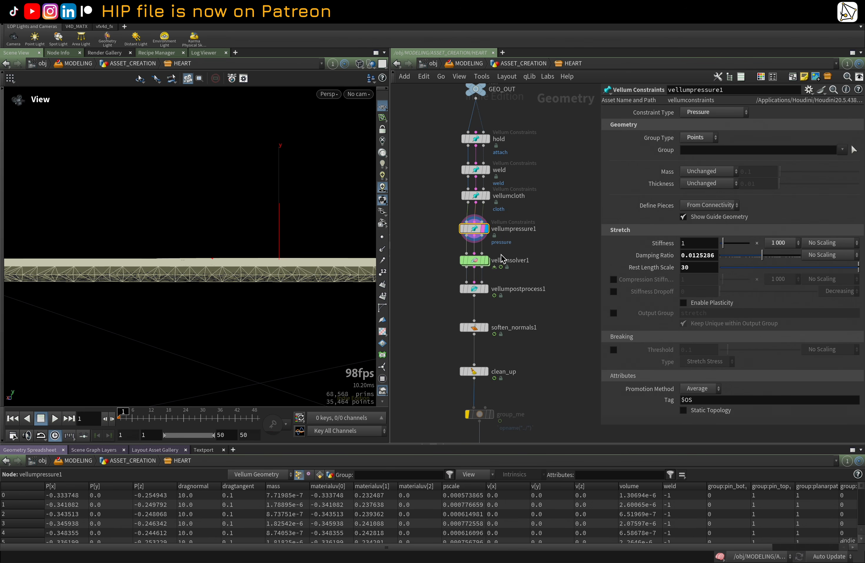
pyautogui.click(474, 259)
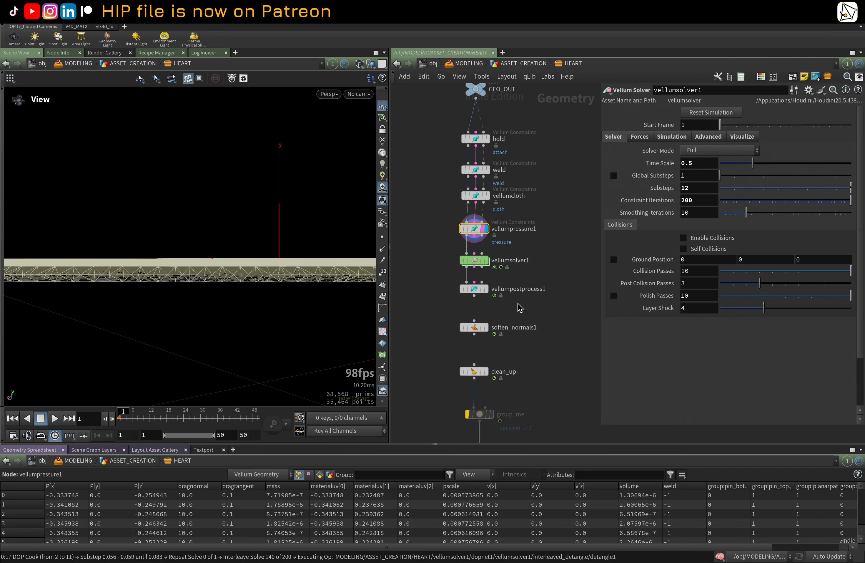
# Step: Select the vellumpostprocess1 and clean_up nodes to review their smoothing and cleanup settings
pyautogui.scroll(2, 504, 300)
pyautogui.click(474, 289)
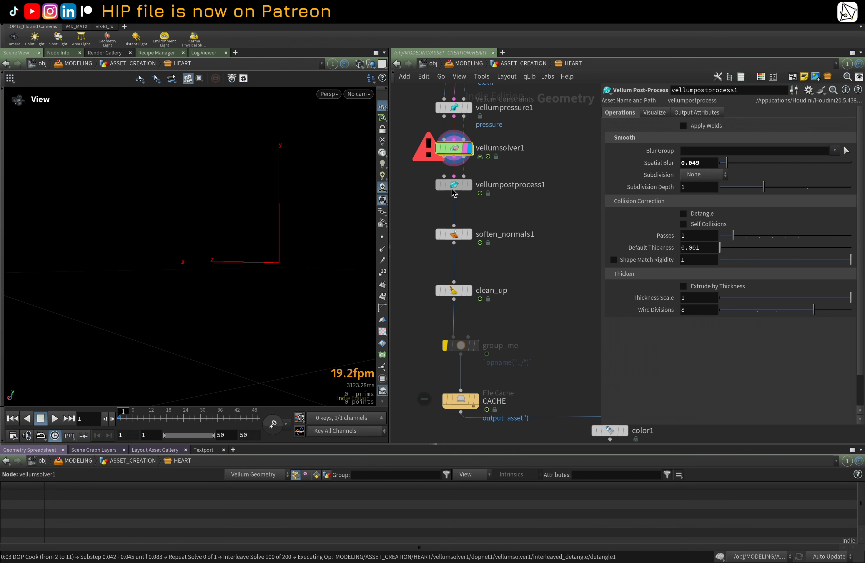
pyautogui.press('Escape')
pyautogui.moveTo(455, 282); pyautogui.dragTo(461, 293, button='middle')
pyautogui.click(461, 293)
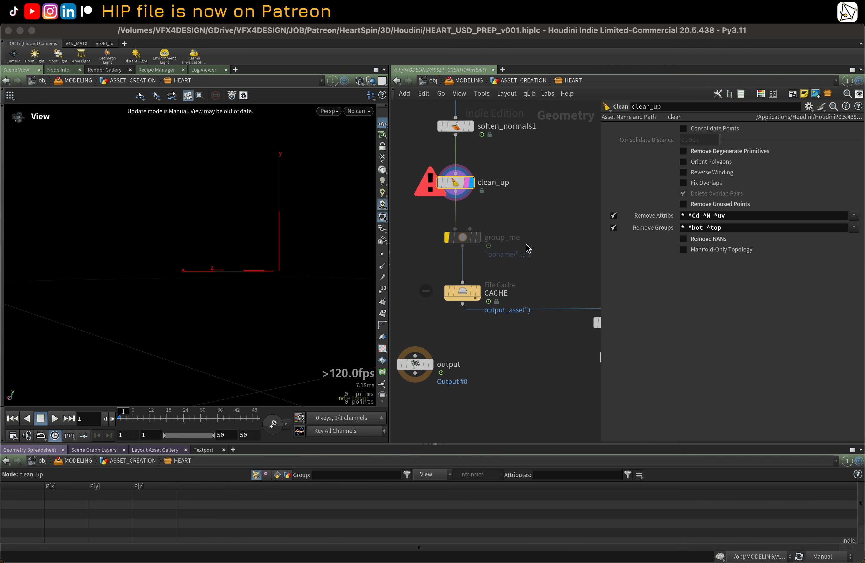
pyautogui.scroll(-1, 528, 249)
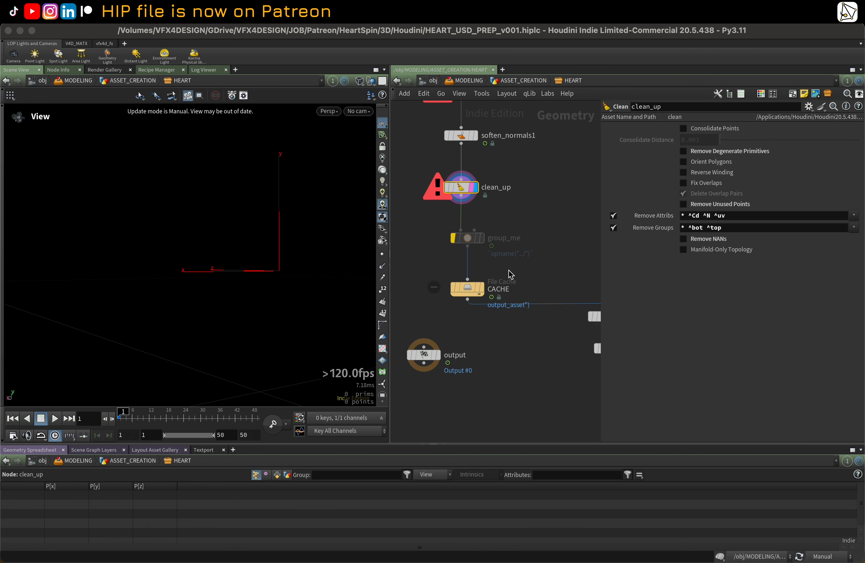
# Step: Select the CACHE file cache and output nodes at the end of the network to review them
pyautogui.moveTo(479, 289)
pyautogui.scroll(-1, 479, 282)
pyautogui.moveTo(510, 262); pyautogui.dragTo(428, 239, button='middle')
pyautogui.moveTo(493, 316); pyautogui.dragTo(537, 321, button='middle')
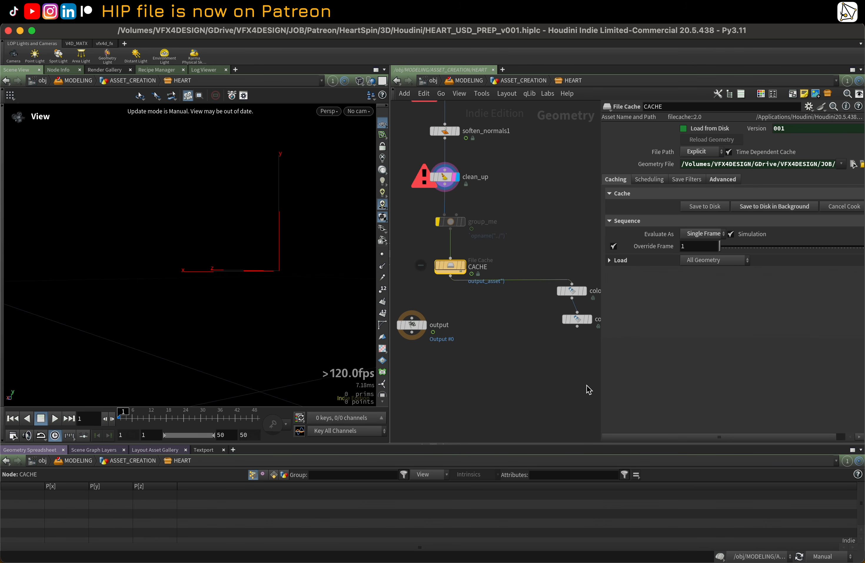
pyautogui.click(450, 277)
pyautogui.click(412, 312)
# Step: Delete the color nodes branching off the CACHE node
pyautogui.moveTo(544, 248); pyautogui.dragTo(581, 360)
pyautogui.press('Delete')
pyautogui.moveTo(541, 268); pyautogui.dragTo(547, 358, button='middle')
pyautogui.moveTo(539, 311); pyautogui.dragTo(448, 304)
pyautogui.press('Delete')
# Step: Zoom out and pan through the whole HEART network from the input curves down to the output
pyautogui.scroll(10, 550, 245)
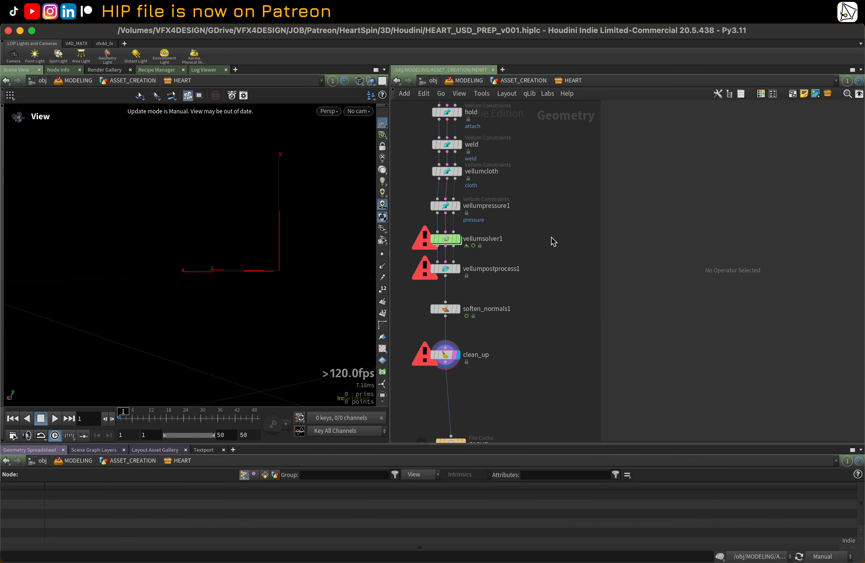
pyautogui.scroll(-8, 534, 237)
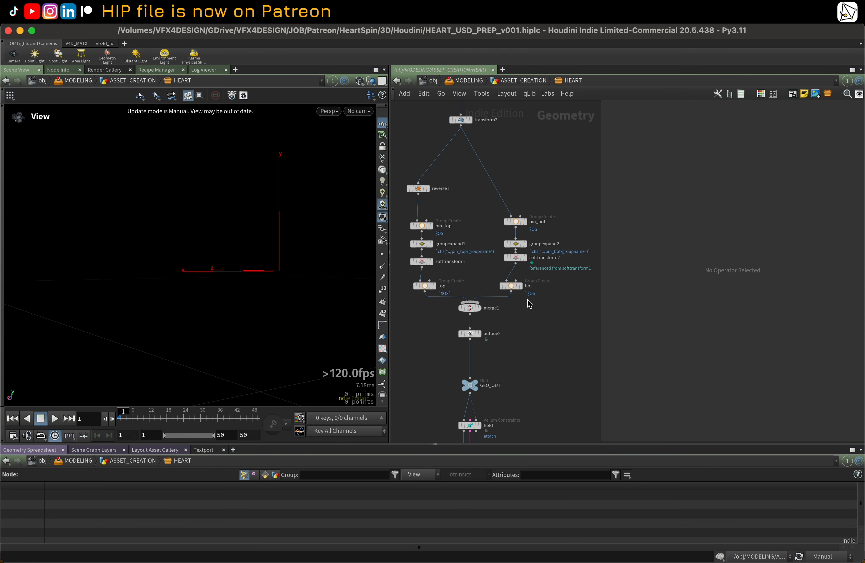
pyautogui.scroll(2, 520, 250)
pyautogui.scroll(6, 518, 246)
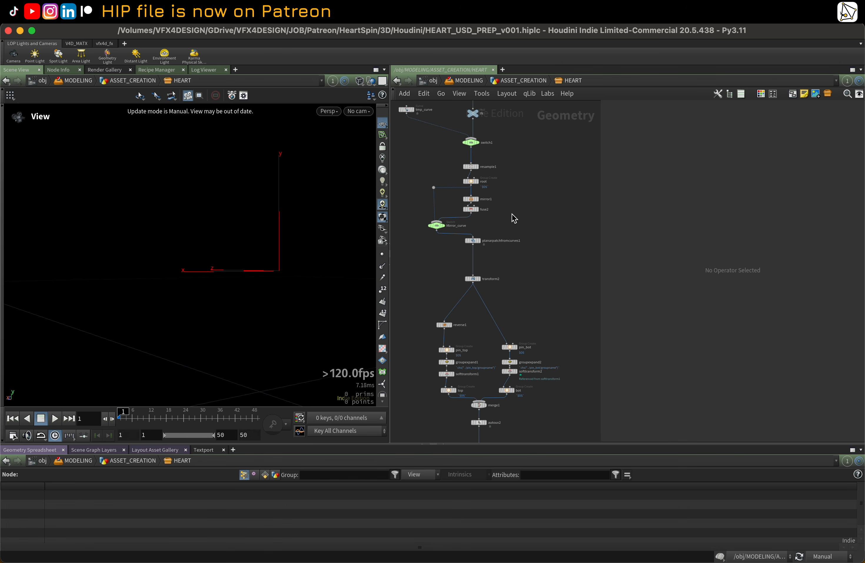
pyautogui.scroll(-2, 513, 212)
pyautogui.moveTo(518, 204)
pyautogui.mouseDown(button='middle')
pyautogui.moveTo(523, 288)
pyautogui.moveTo(529, 191)
pyautogui.mouseUp(button='middle')
pyautogui.moveTo(539, 297); pyautogui.dragTo(527, 164, button='middle')
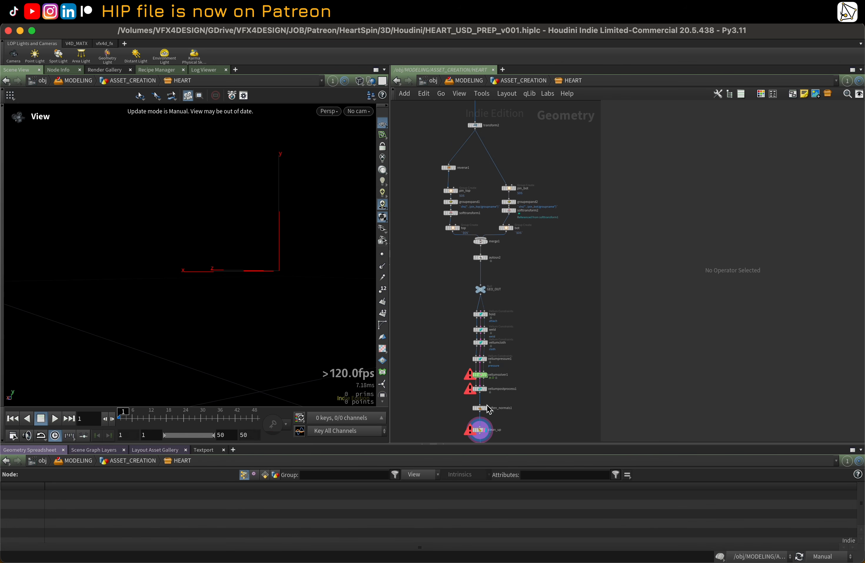
pyautogui.scroll(4, 488, 408)
pyautogui.moveTo(554, 375); pyautogui.dragTo(528, 273, button='middle')
pyautogui.scroll(1, 475, 376)
pyautogui.scroll(1, 477, 377)
pyautogui.moveTo(492, 376); pyautogui.dragTo(509, 270, button='middle')
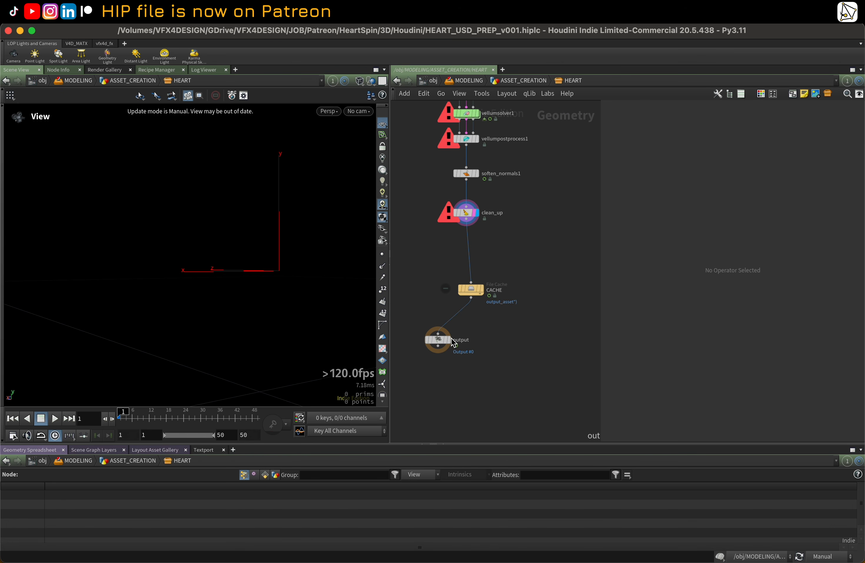
# Step: Move the output node closer under the CACHE node and return to the ASSET_CREATION network
pyautogui.moveTo(449, 340); pyautogui.dragTo(470, 329)
pyautogui.scroll(1, 470, 328)
pyautogui.click(470, 328)
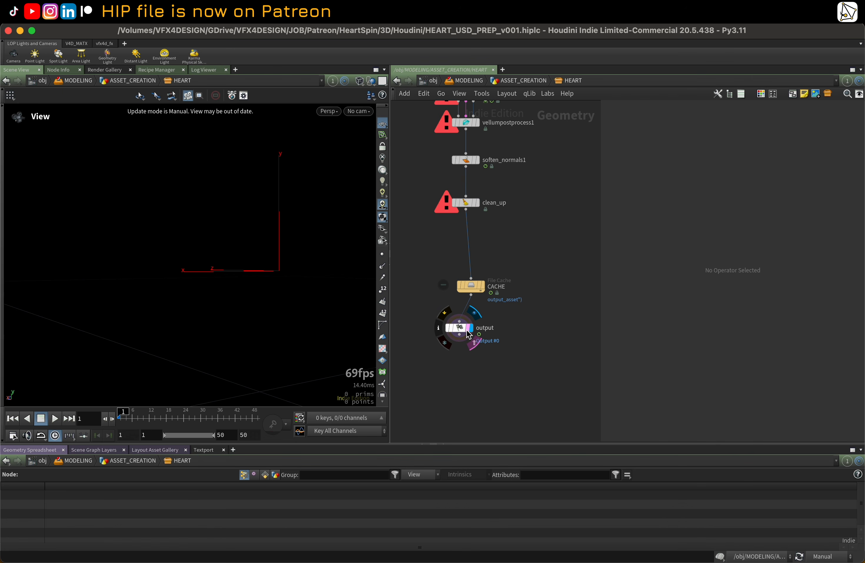
pyautogui.press('u')
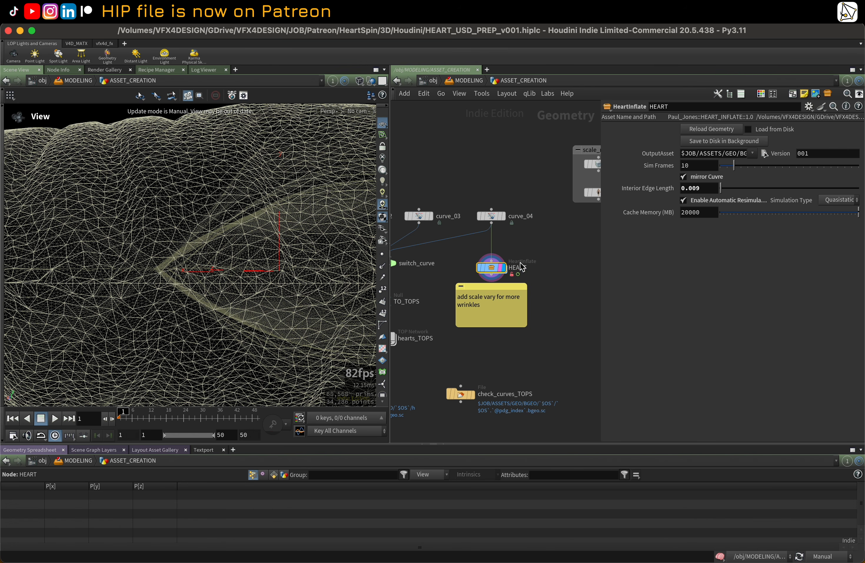
# Step: Open the HEART asset's type properties and accept them
pyautogui.rightClick(499, 268)
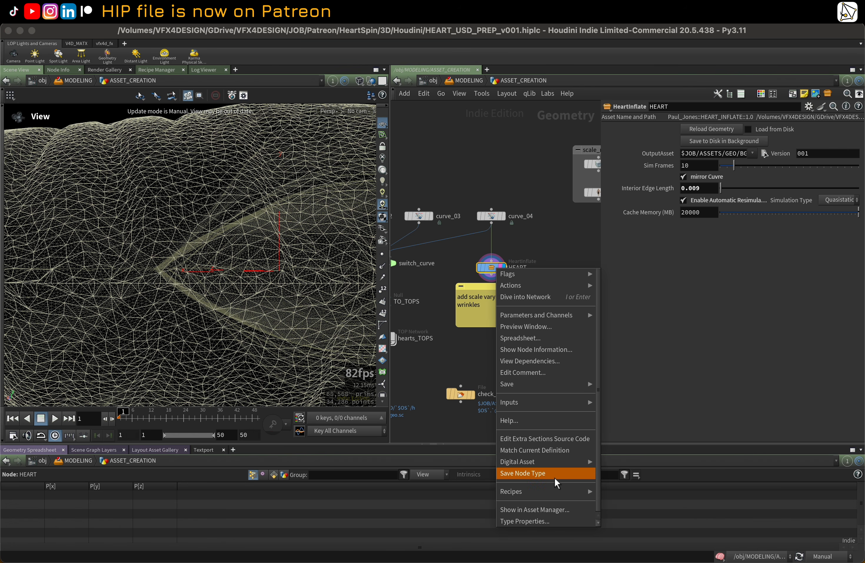
pyautogui.click(555, 520)
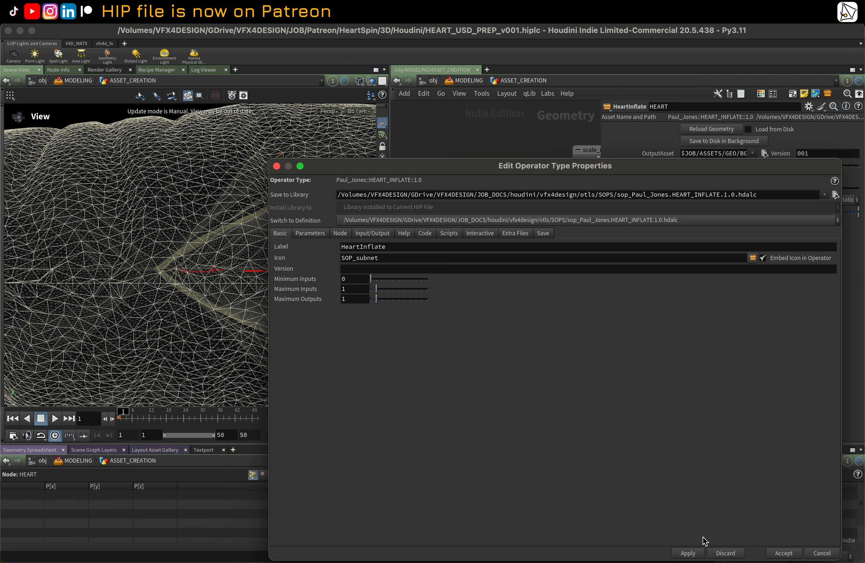
pyautogui.click(784, 553)
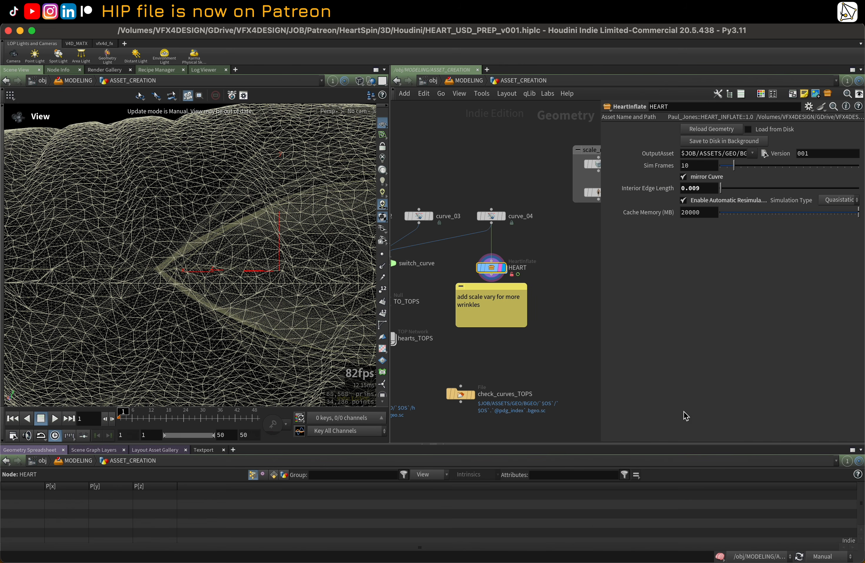
# Step: Match the HEART node to its current asset definition
pyautogui.rightClick(506, 278)
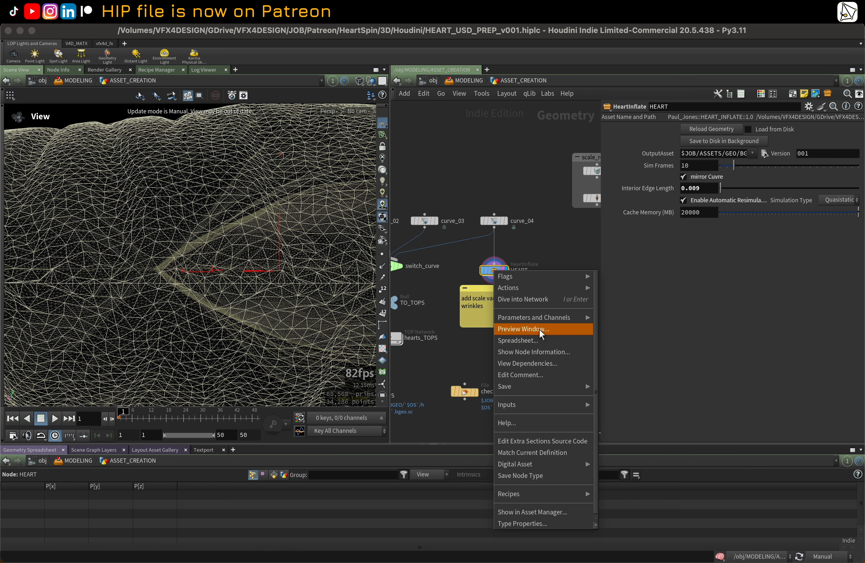
pyautogui.click(540, 453)
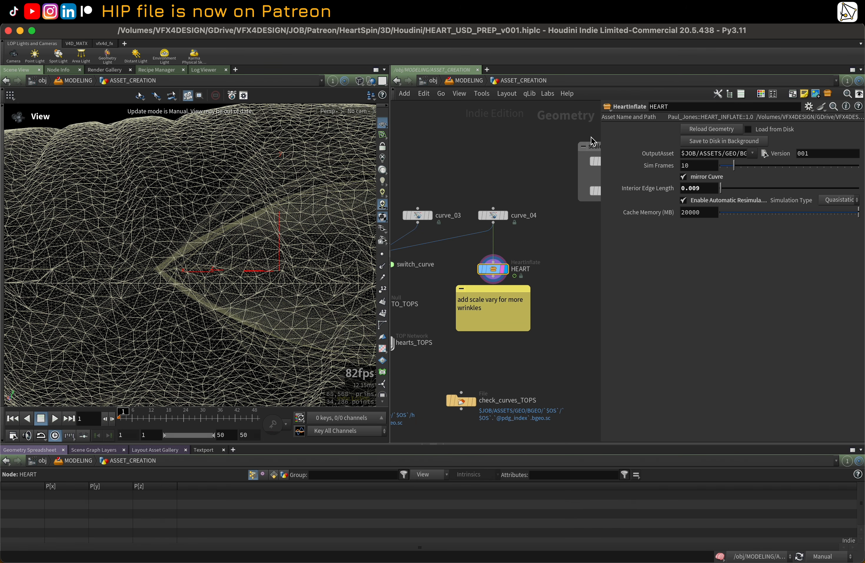
# Step: Widen the parameter pane and hide the asset definition toolbar
pyautogui.moveTo(600, 133); pyautogui.dragTo(434, 150)
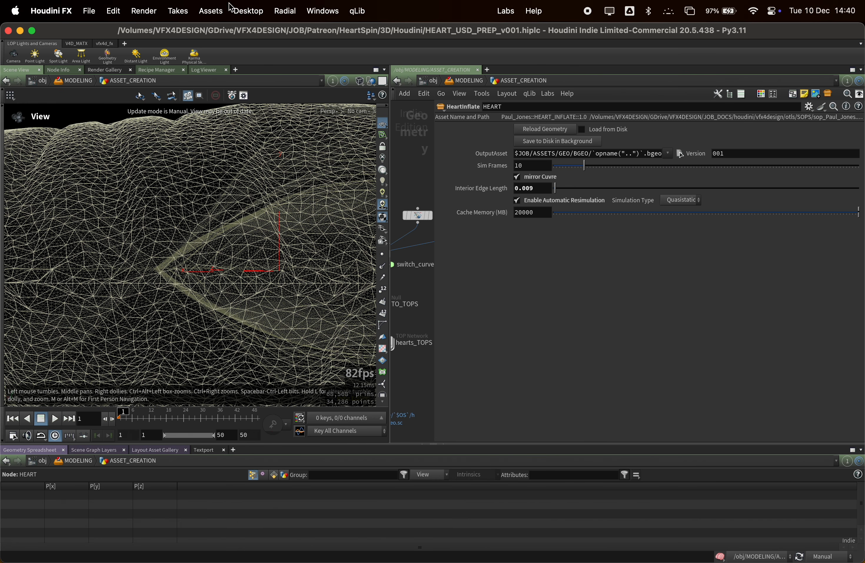
pyautogui.click(208, 11)
pyautogui.moveTo(235, 56)
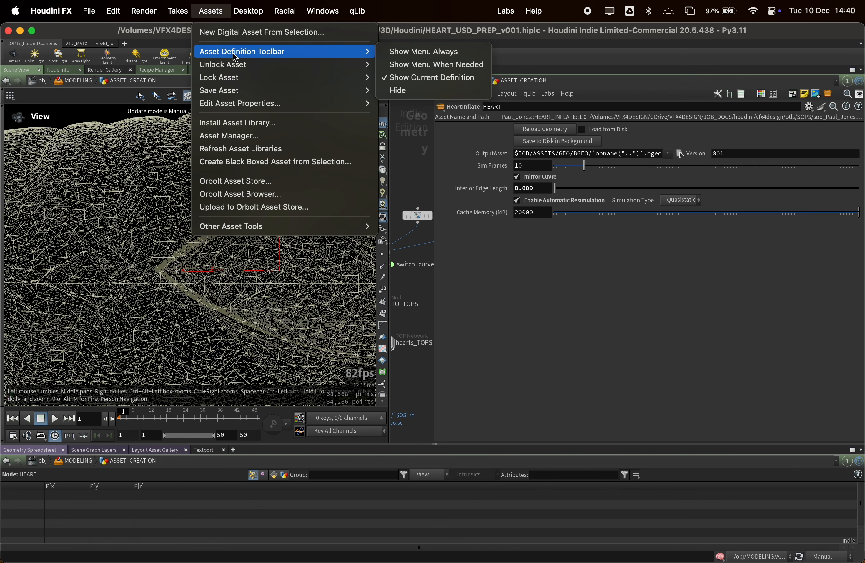
pyautogui.click(398, 91)
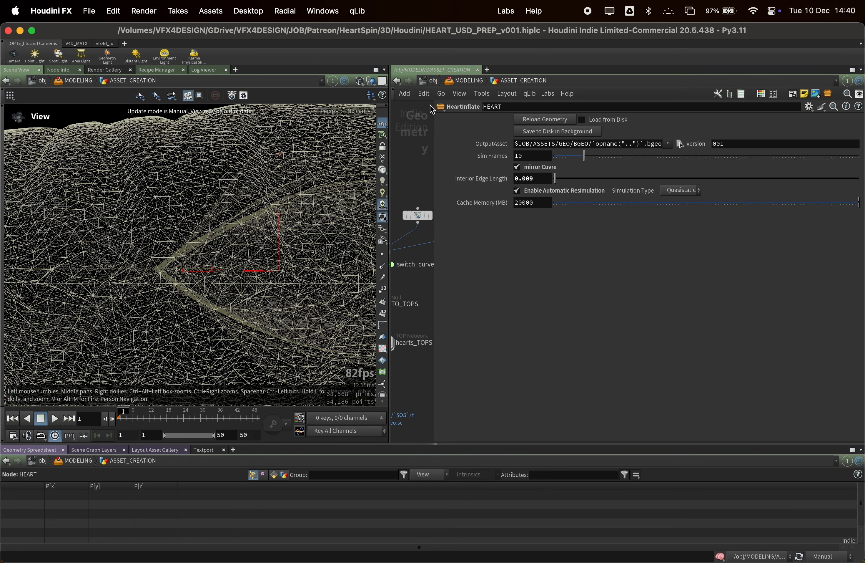
# Step: Set the asset definition toolbar to Show Menu Always
pyautogui.click(216, 15)
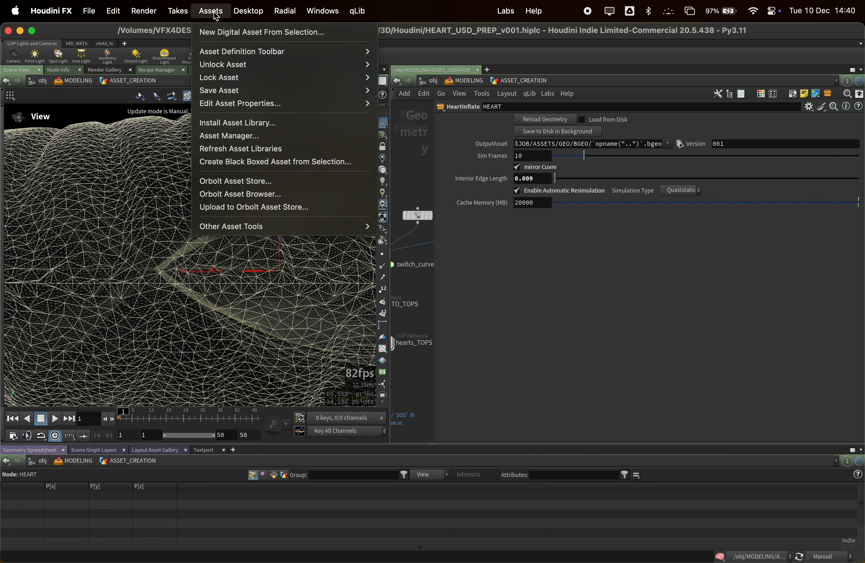
pyautogui.moveTo(234, 51)
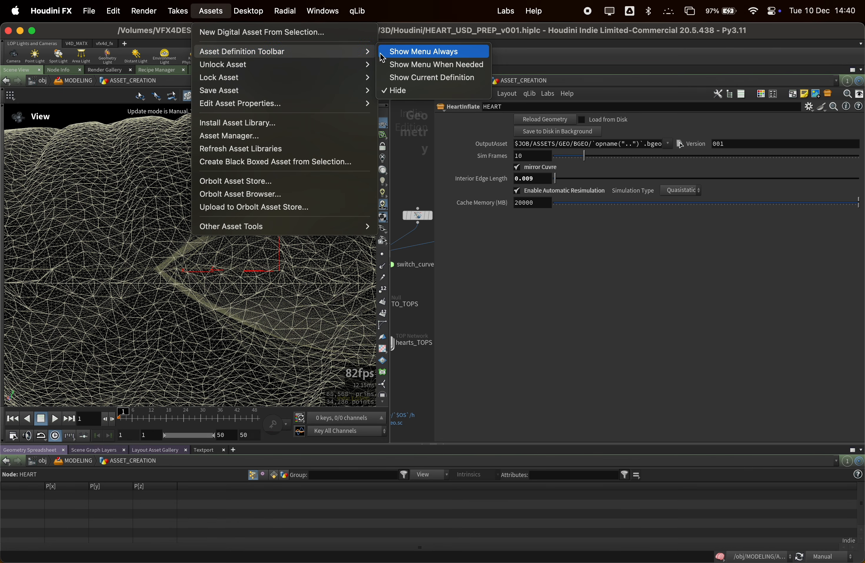
pyautogui.click(405, 54)
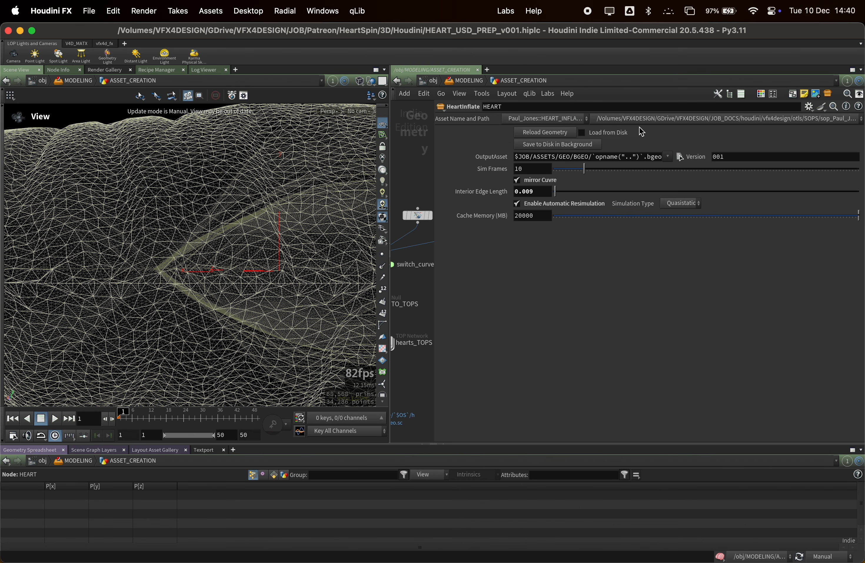
# Step: Open the HEART asset's definition library path list to check its .hdalc file
pyautogui.click(825, 124)
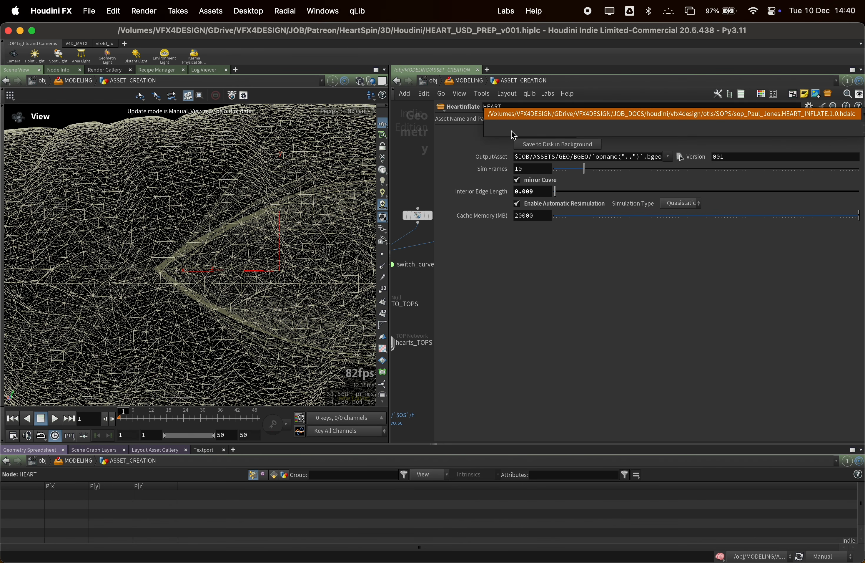
pyautogui.click(429, 143)
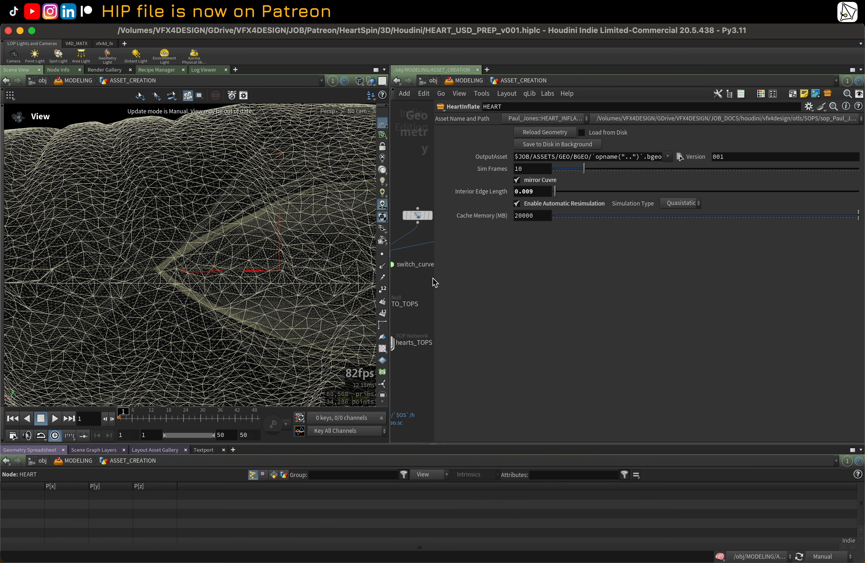
# Step: Narrow the parameter pane and disable the network's parameter dialog
pyautogui.moveTo(424, 132); pyautogui.dragTo(428, 137, button='middle')
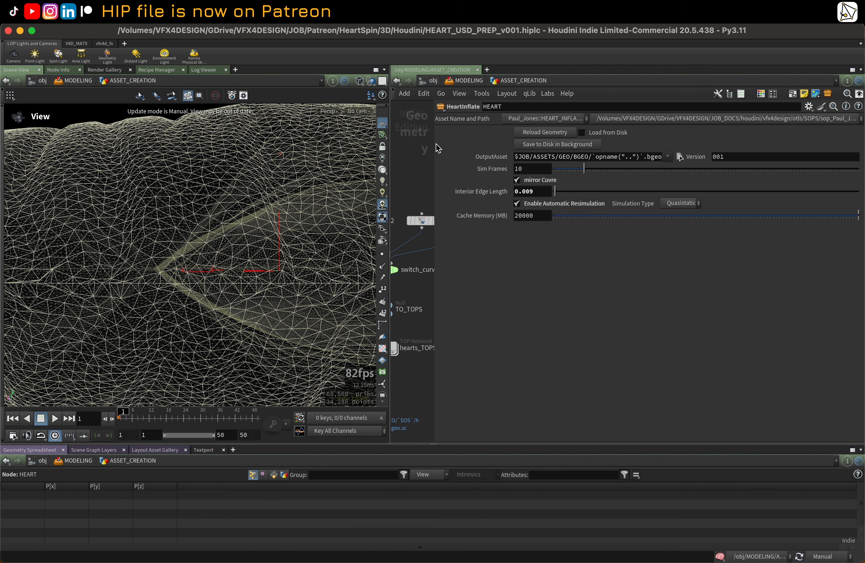
pyautogui.press('p')
pyautogui.scroll(-3, 609, 230)
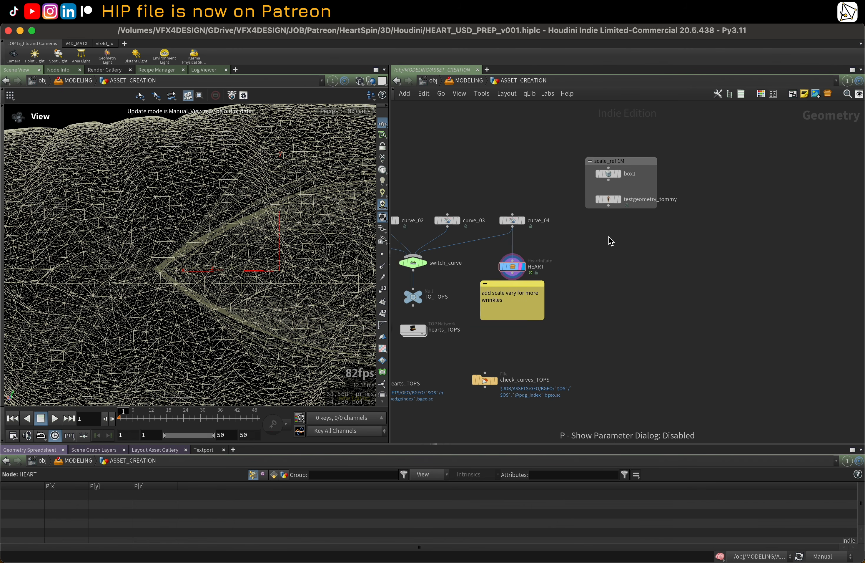
# Step: Open the HEART node's info window to check its asset definition, then close it
pyautogui.scroll(2, 610, 236)
pyautogui.moveTo(618, 278); pyautogui.dragTo(693, 242, button='middle')
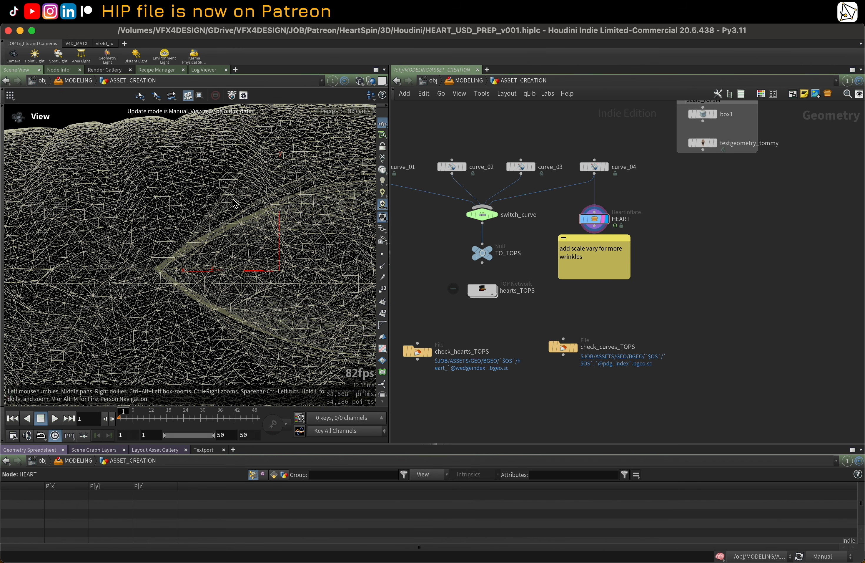
pyautogui.press('g')
pyautogui.moveTo(233, 198); pyautogui.dragTo(191, 252)
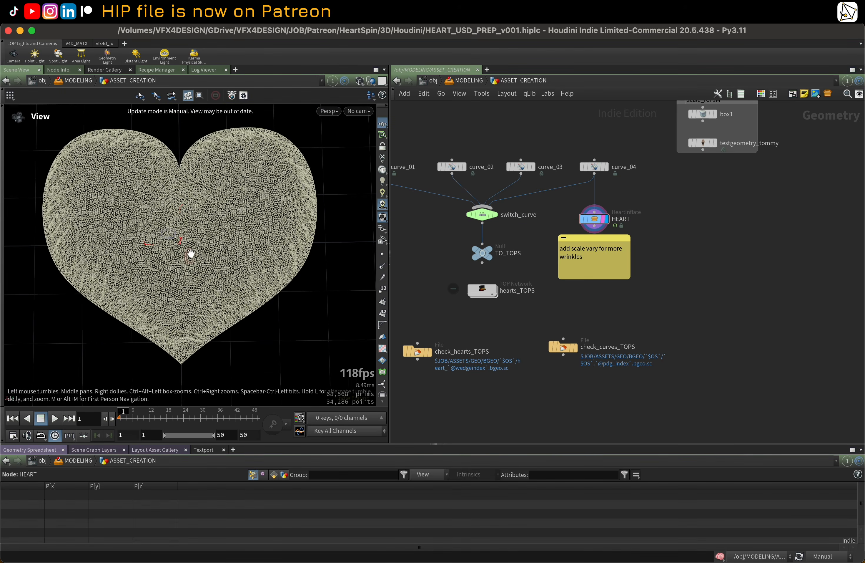
pyautogui.press('h')
pyautogui.moveTo(404, 150); pyautogui.dragTo(666, 211)
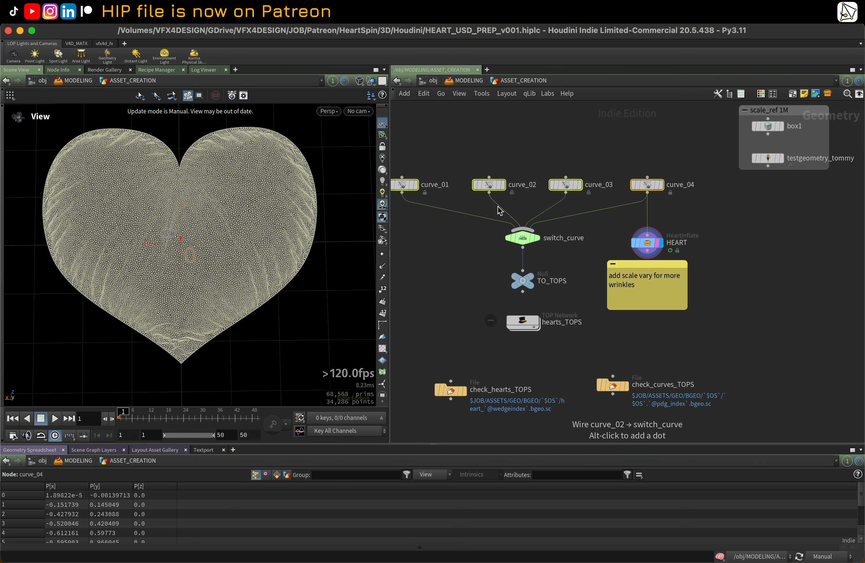
pyautogui.moveTo(644, 247)
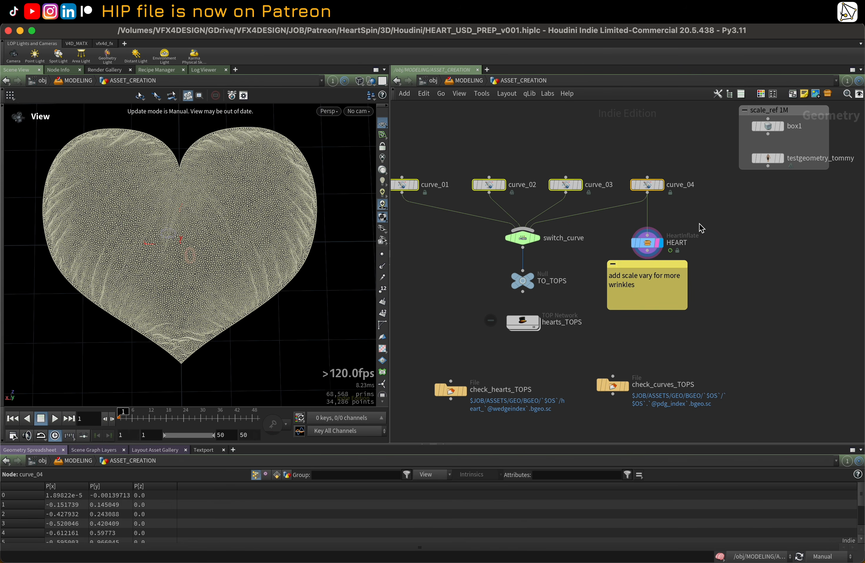
pyautogui.moveTo(702, 227); pyautogui.dragTo(637, 207, button='middle')
pyautogui.click(568, 223)
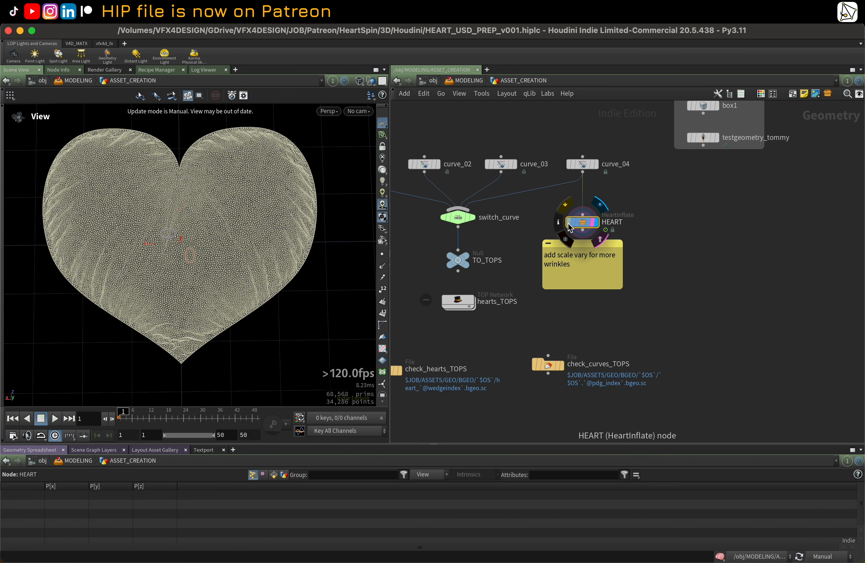
pyautogui.click(559, 222)
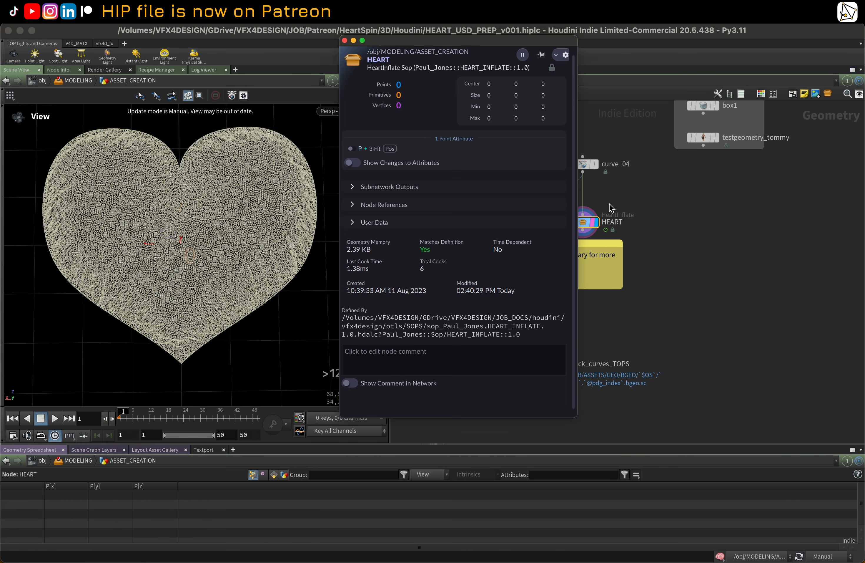
pyautogui.click(344, 41)
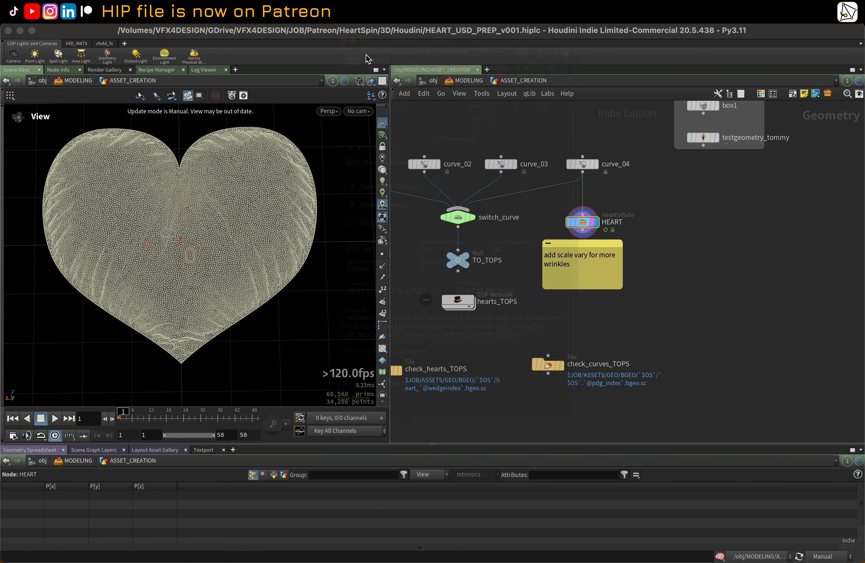
# Step: Show the HEART node's parameter dialog in the network editor and widen it
pyautogui.moveTo(571, 218)
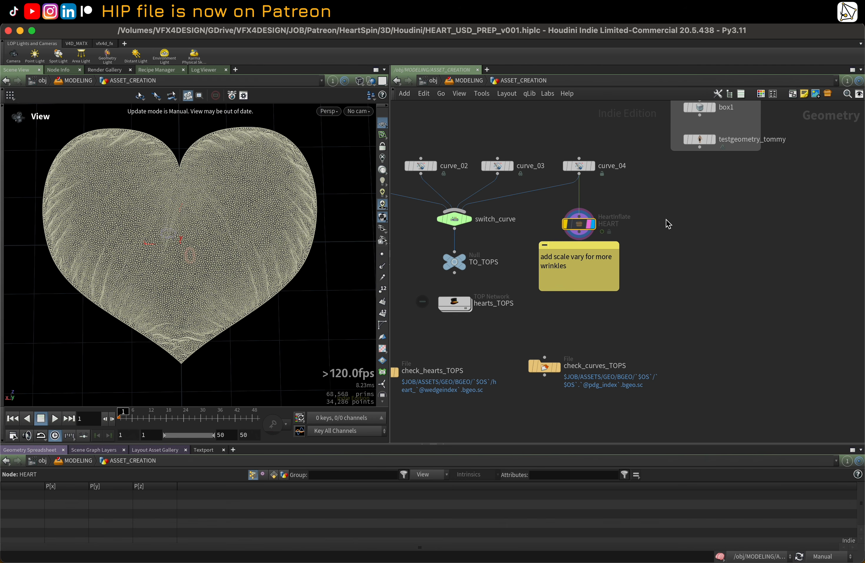
pyautogui.press('p')
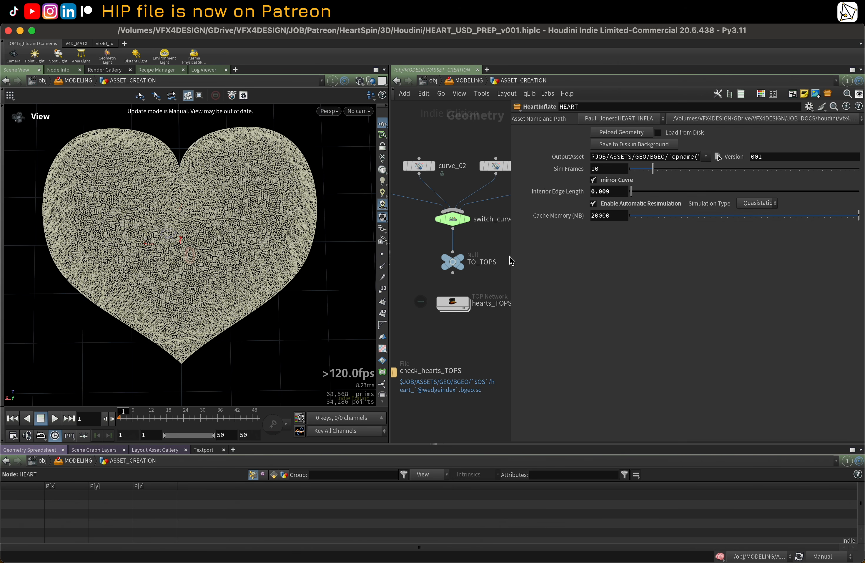
pyautogui.moveTo(511, 255); pyautogui.dragTo(649, 256)
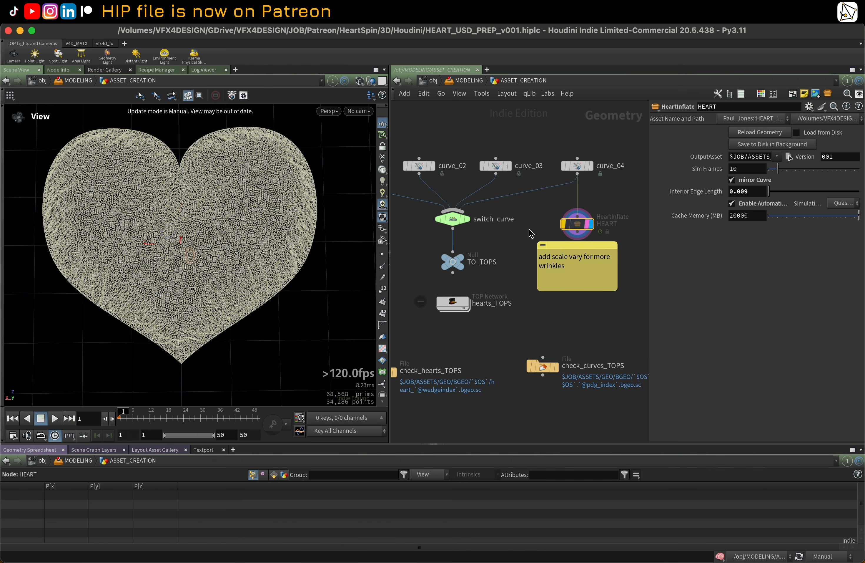
# Step: Delete the sticky note reading "add scale vary for more wrinkles"
pyautogui.click(566, 252)
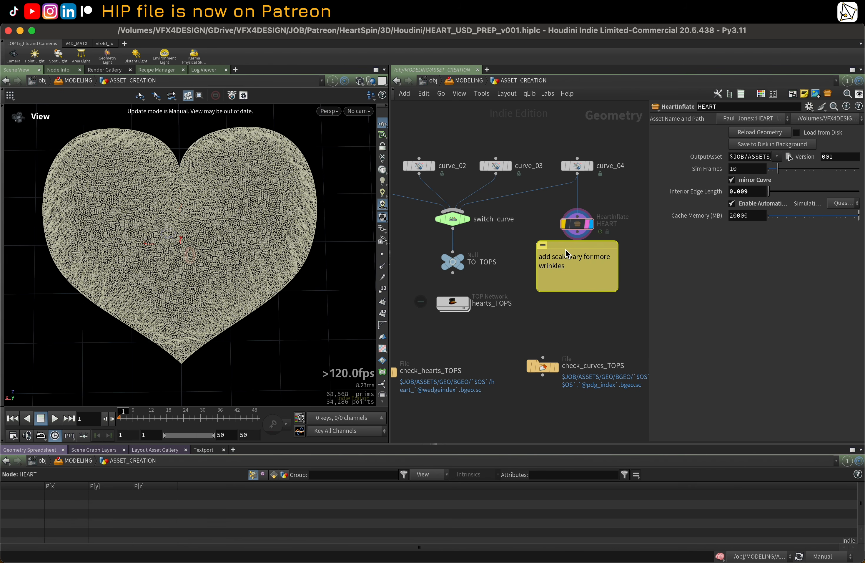
pyautogui.press('Delete')
pyautogui.moveTo(563, 256); pyautogui.dragTo(605, 253, button='middle')
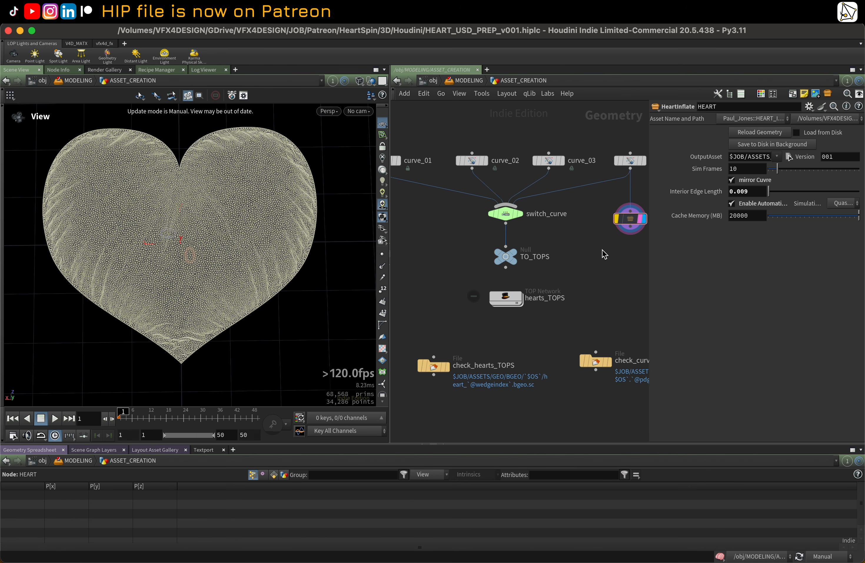
# Step: Select the switch_curve node to review its input operators
pyautogui.click(510, 217)
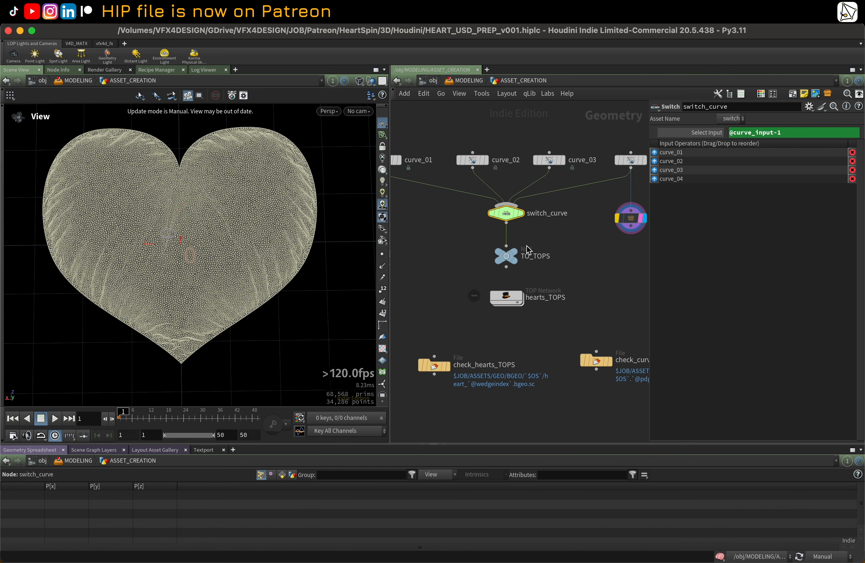
pyautogui.scroll(-5, 537, 268)
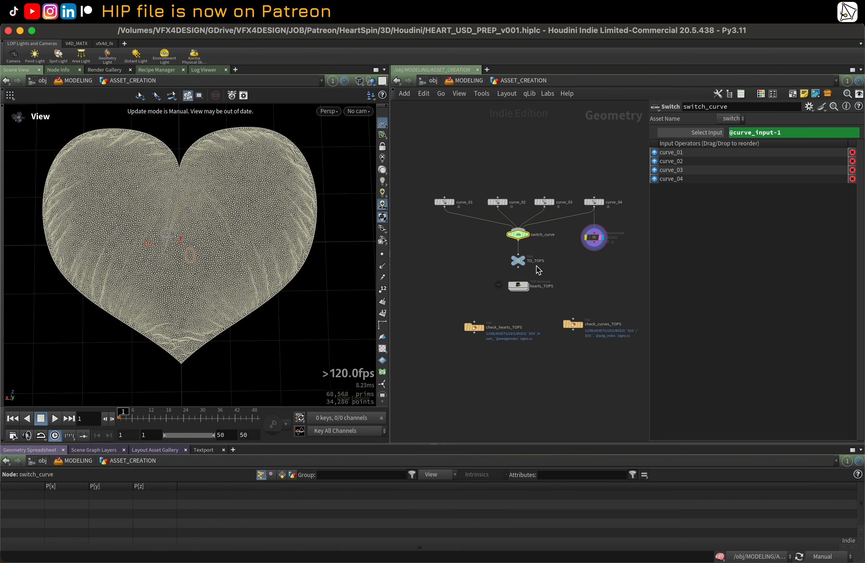
pyautogui.scroll(2, 453, 203)
# Step: Display curve_01 and set the viewport update mode to Auto Update
pyautogui.click(453, 202)
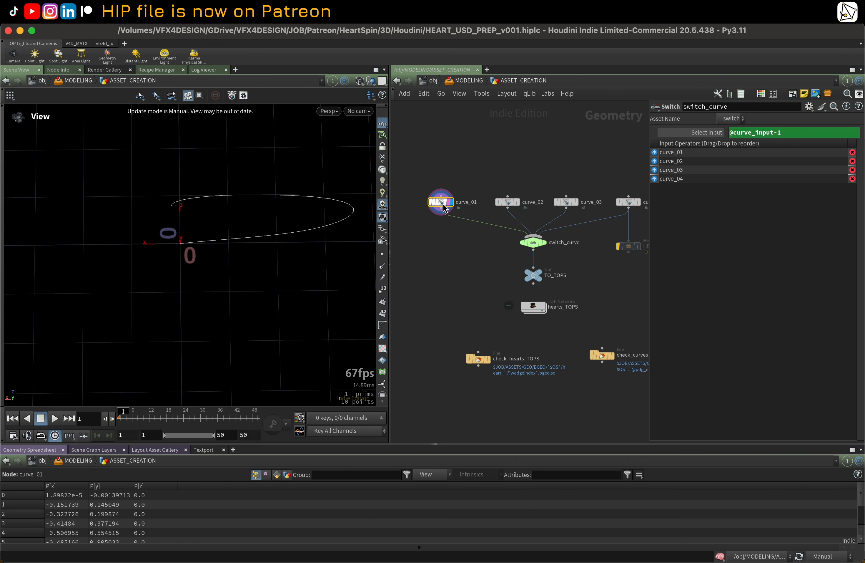
pyautogui.click(838, 556)
pyautogui.click(818, 507)
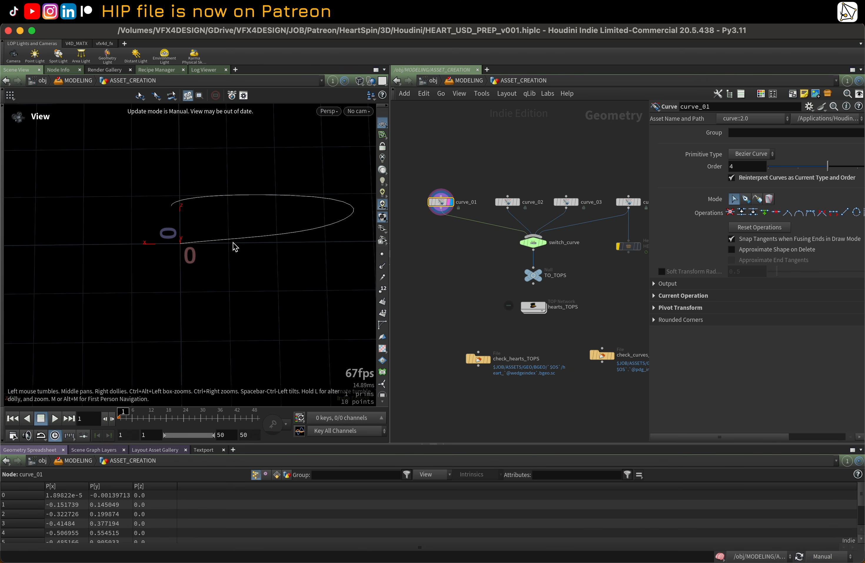
pyautogui.click(835, 557)
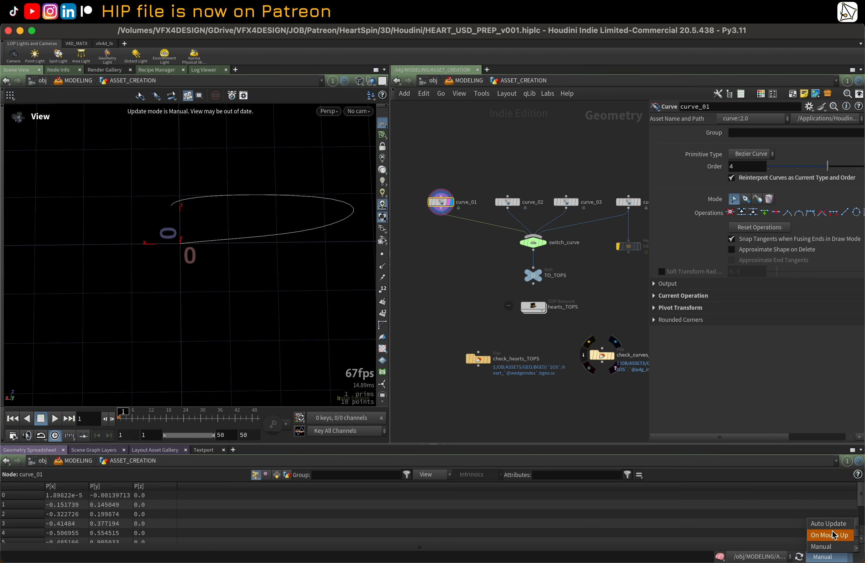
pyautogui.click(829, 523)
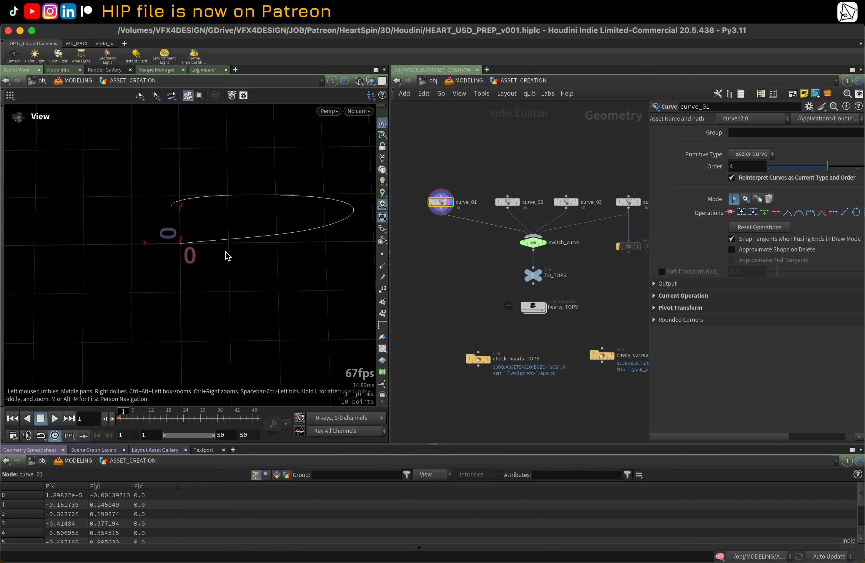
# Step: Step through the curve nodes and switch_curve to view each curve shape in the viewport
pyautogui.moveTo(224, 251); pyautogui.dragTo(251, 237)
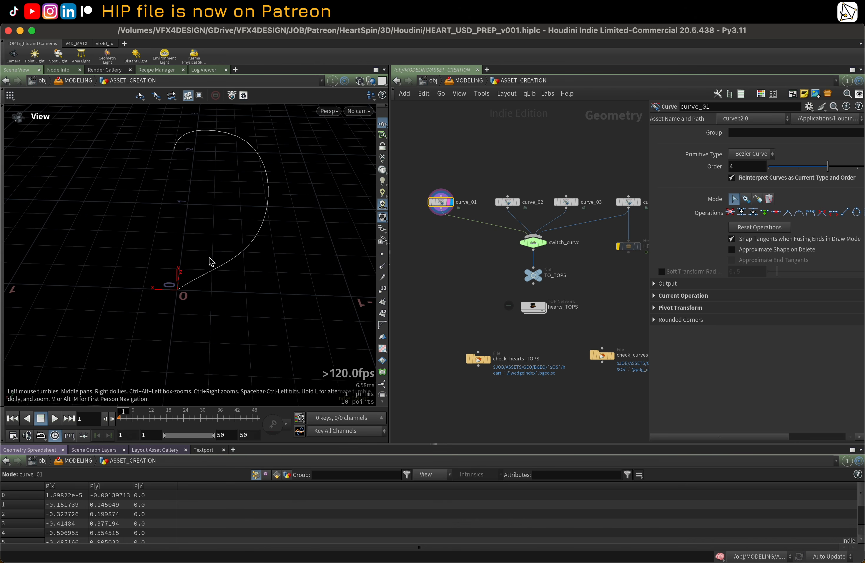
pyautogui.click(519, 203)
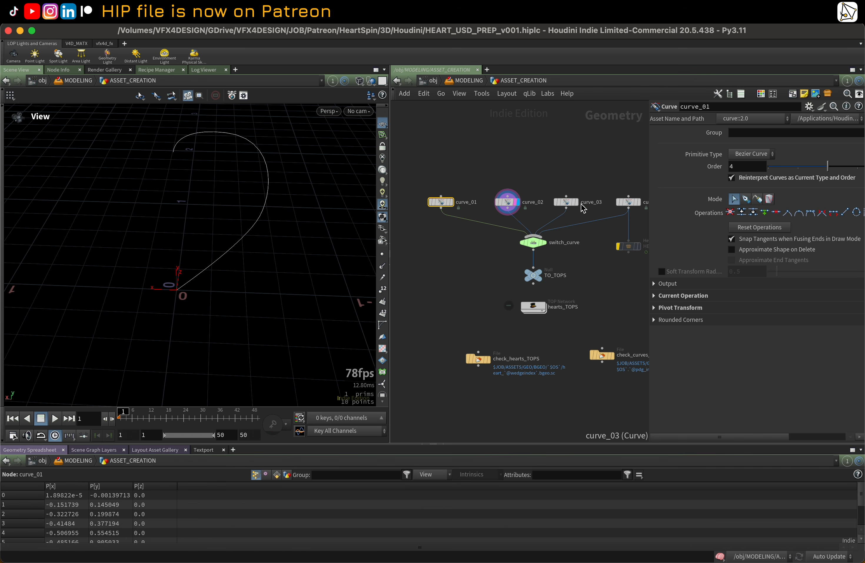
pyautogui.click(577, 203)
pyautogui.click(573, 203)
pyautogui.moveTo(596, 174); pyautogui.dragTo(531, 166, button='middle')
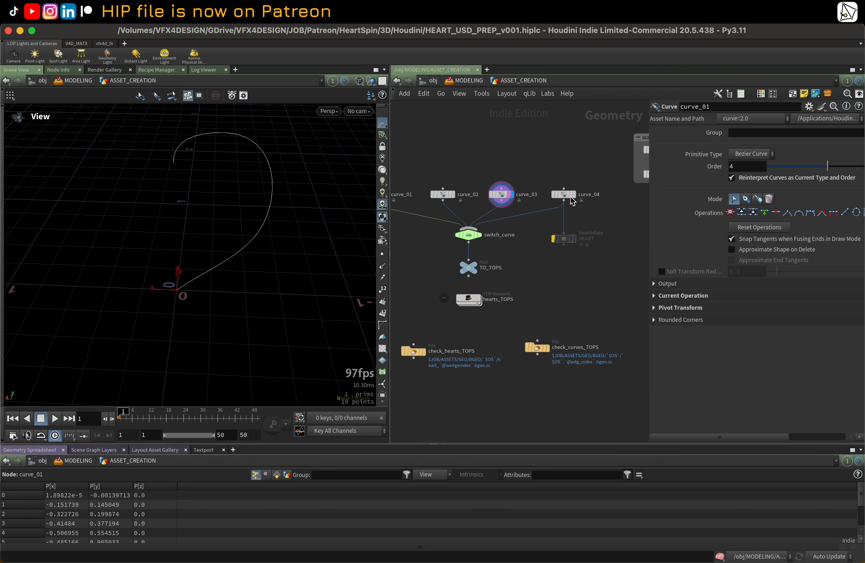
pyautogui.click(572, 198)
pyautogui.click(575, 197)
pyautogui.click(566, 196)
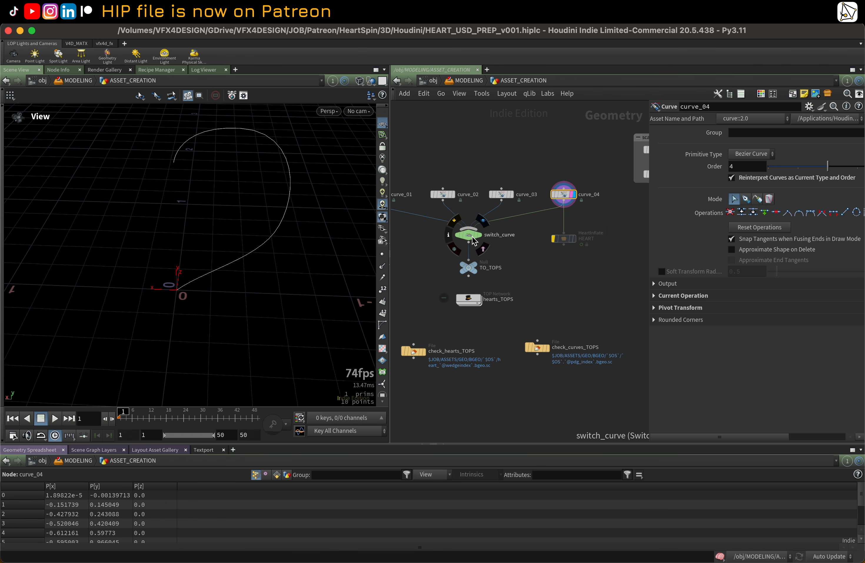
pyautogui.click(465, 233)
pyautogui.moveTo(431, 261); pyautogui.dragTo(452, 245, button='middle')
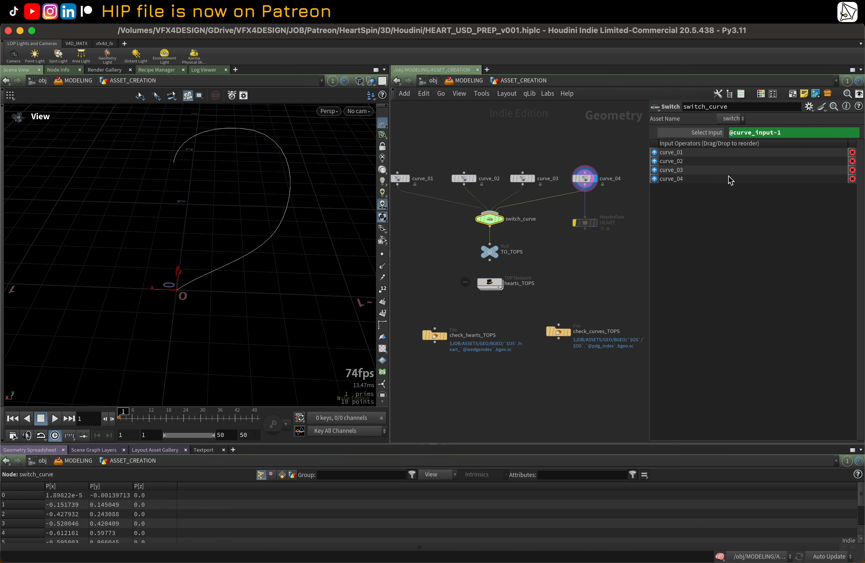
# Step: Inspect the TO_TOPS node's Spare Input 0, toggling between its expression and evaluated value
pyautogui.click(498, 251)
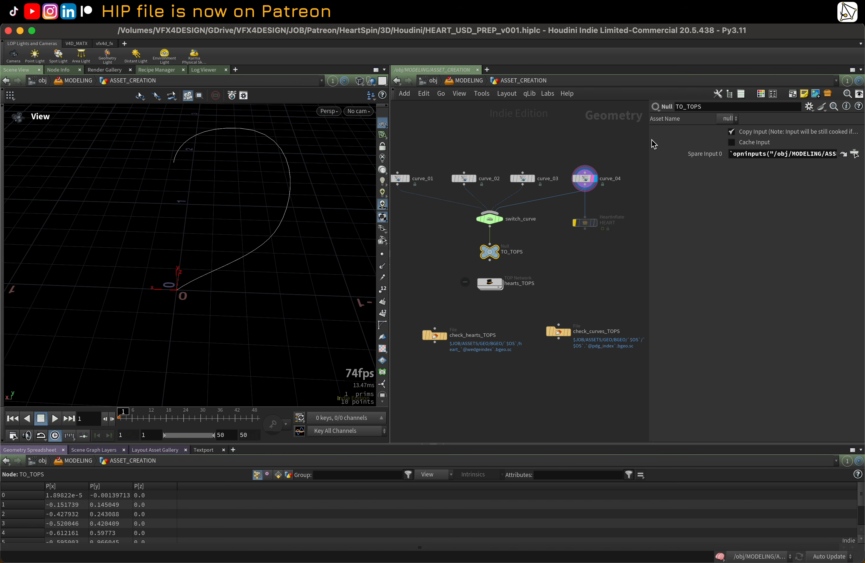
pyautogui.moveTo(649, 139); pyautogui.dragTo(499, 143)
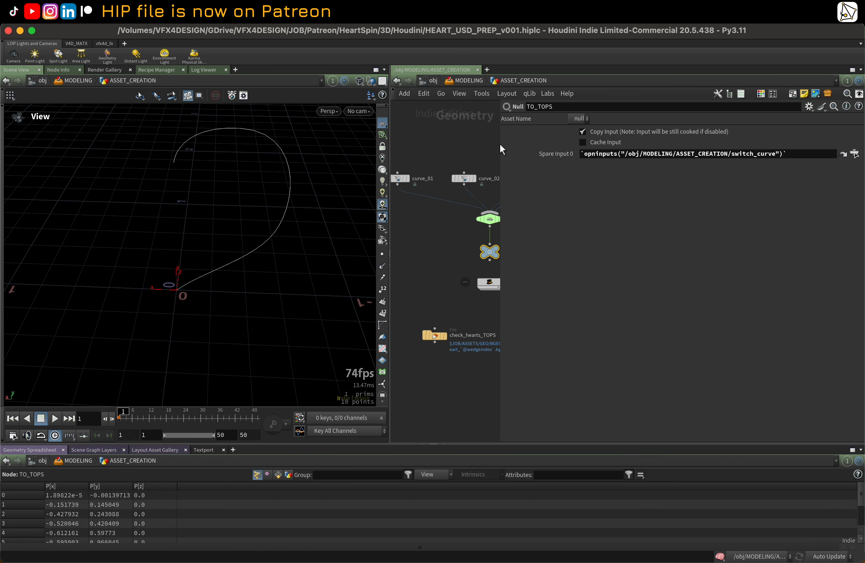
pyautogui.click(543, 156)
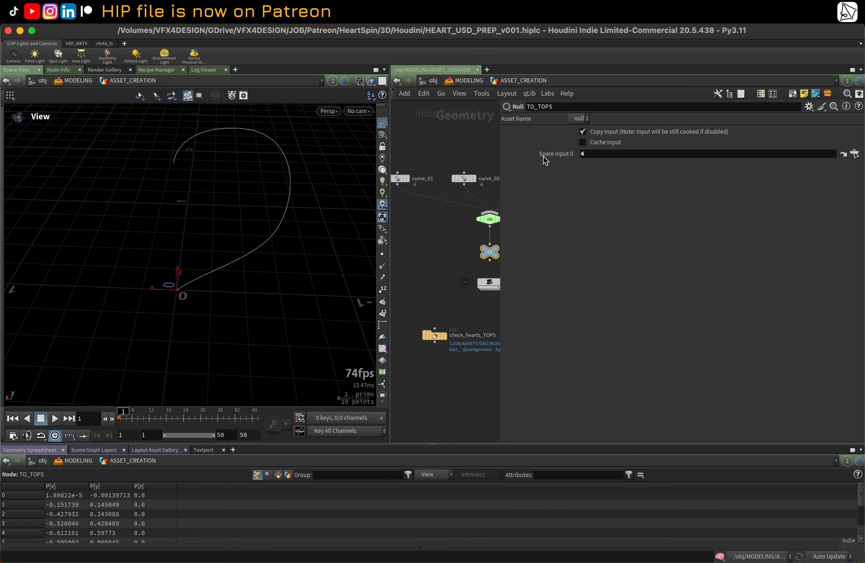
pyautogui.click(544, 155)
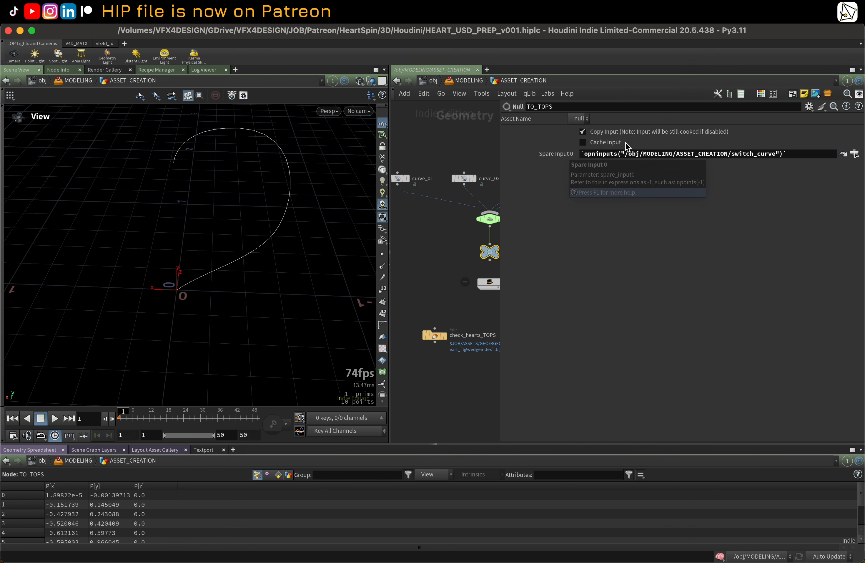
pyautogui.click(806, 106)
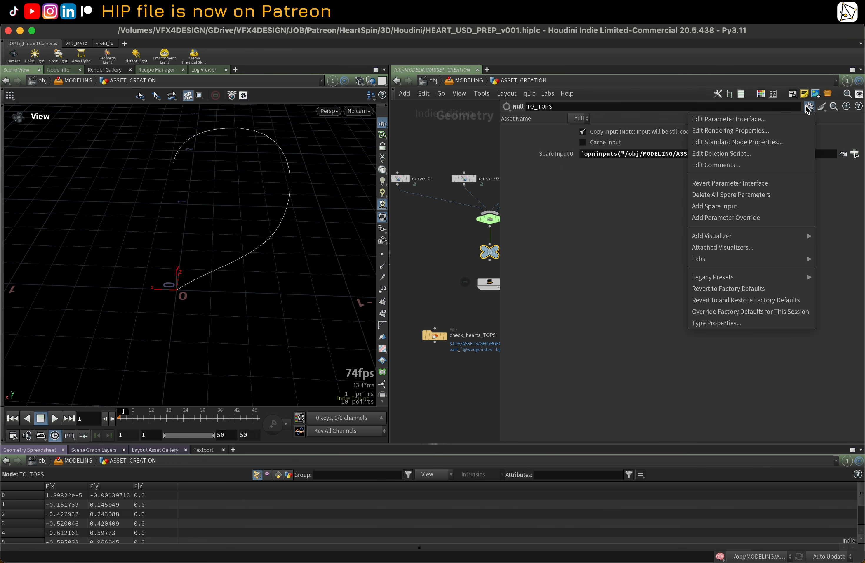
pyautogui.click(576, 196)
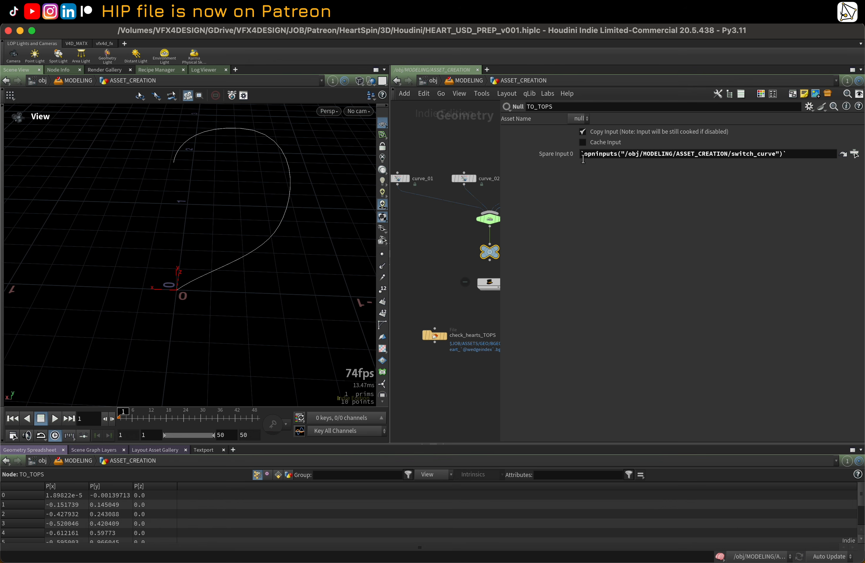
pyautogui.click(563, 154)
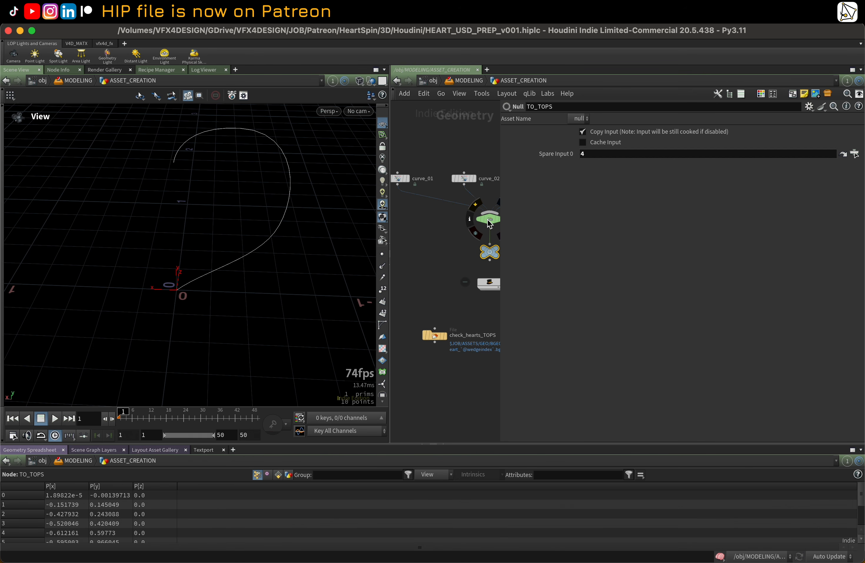
pyautogui.click(547, 156)
pyautogui.click(545, 155)
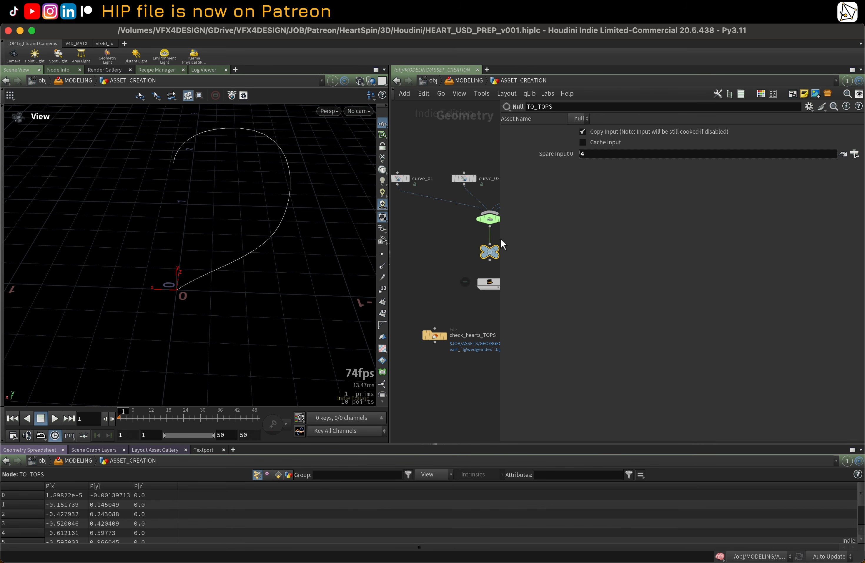
pyautogui.moveTo(501, 241); pyautogui.dragTo(640, 249)
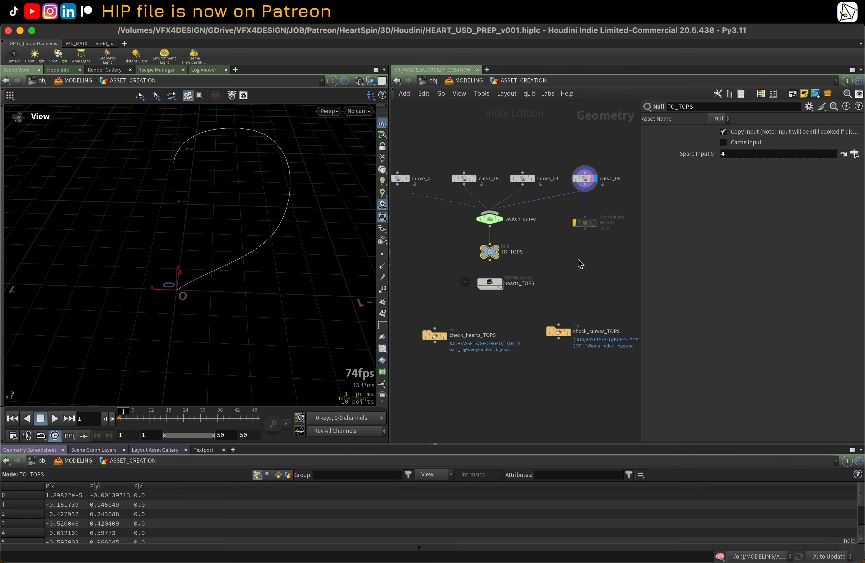
# Step: Enter the hearts_TOPS network and select the wedge_curve node to review its wedge settings
pyautogui.click(494, 284)
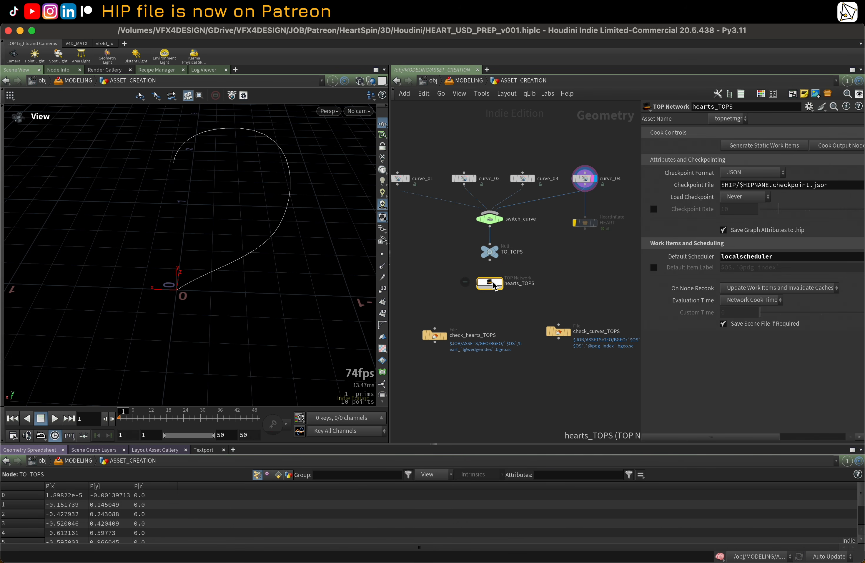
pyautogui.doubleClick(494, 285)
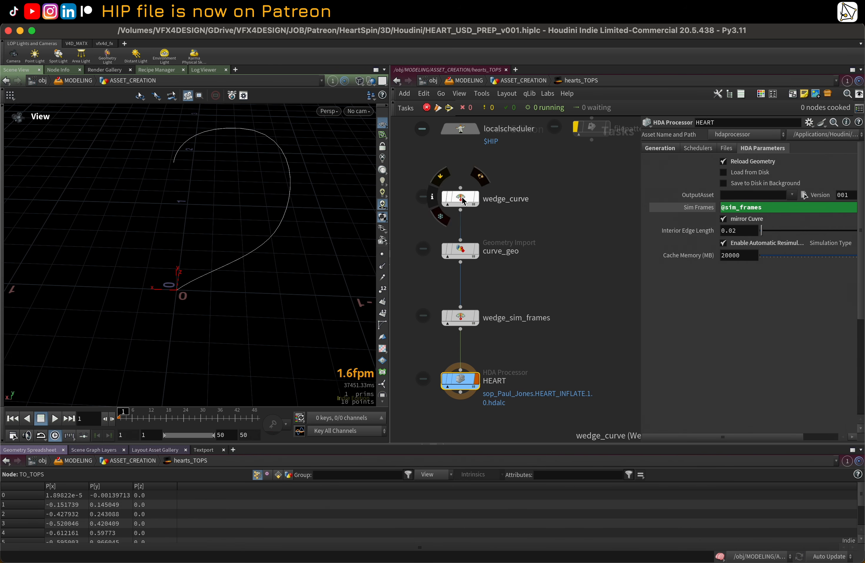
pyautogui.click(462, 199)
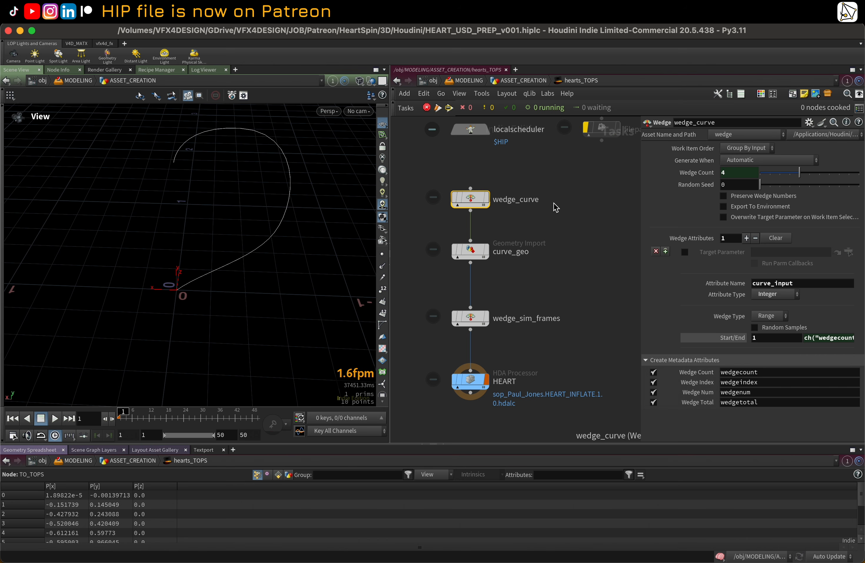
# Step: Inspect wedge_curve's Wedge Count and Start/End parameters, toggling between their expressions and evaluated values
pyautogui.click(665, 176)
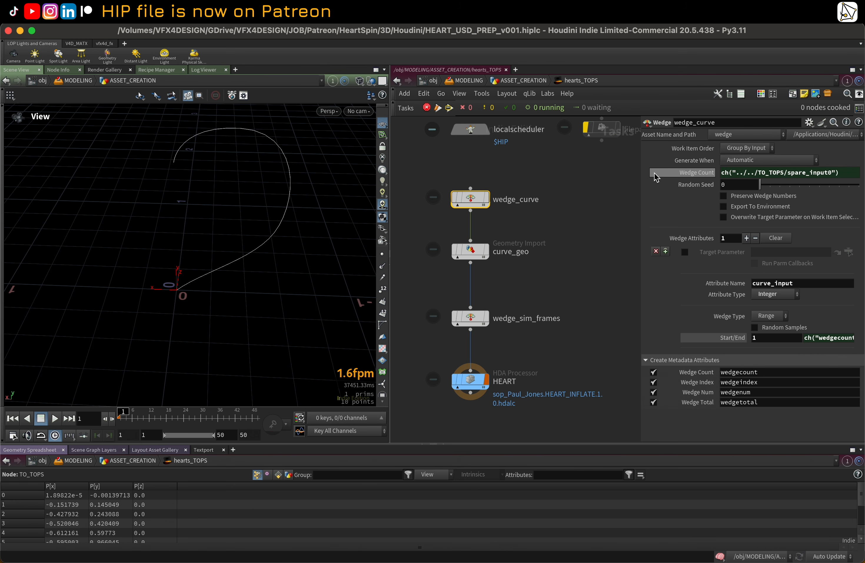
pyautogui.moveTo(640, 169); pyautogui.dragTo(564, 174)
pyautogui.click(617, 172)
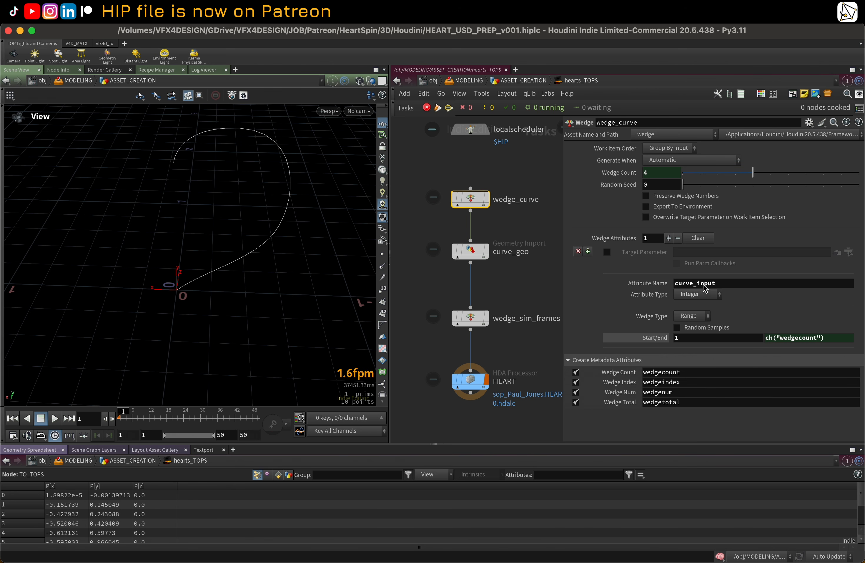
pyautogui.click(662, 341)
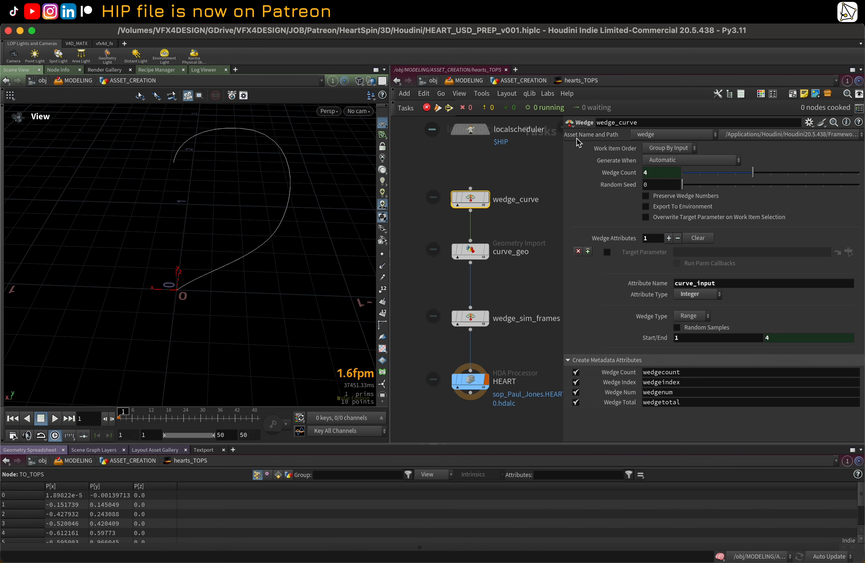
pyautogui.click(616, 172)
pyautogui.click(616, 173)
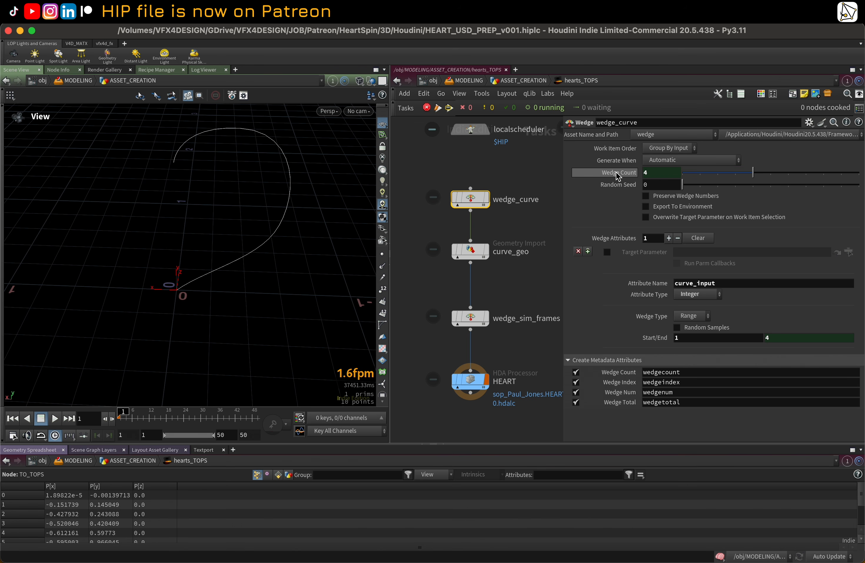
pyautogui.moveTo(527, 172); pyautogui.dragTo(524, 186, button='middle')
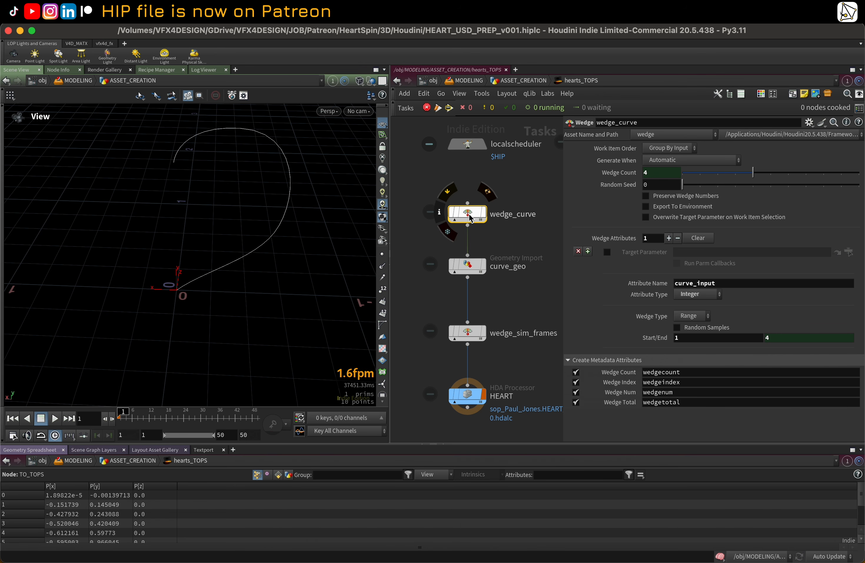
pyautogui.click(603, 177)
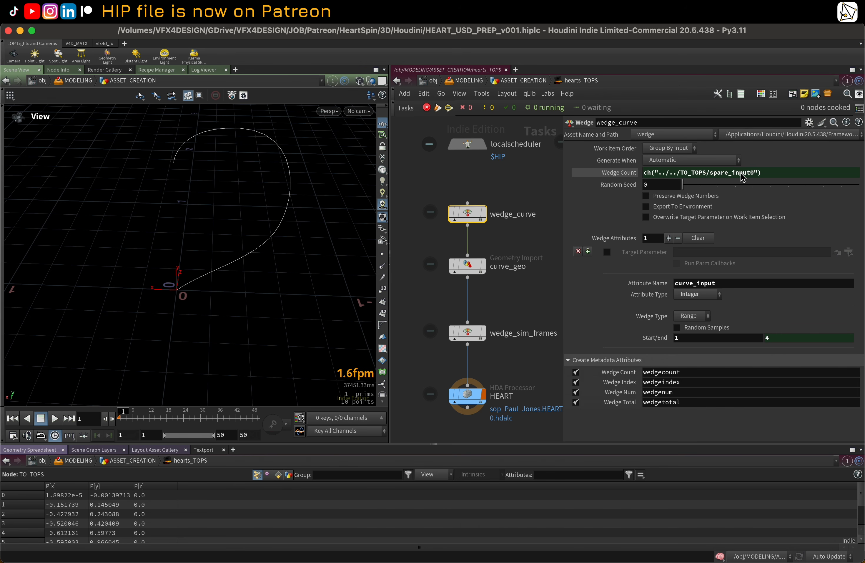
pyautogui.click(522, 186)
pyautogui.press('u')
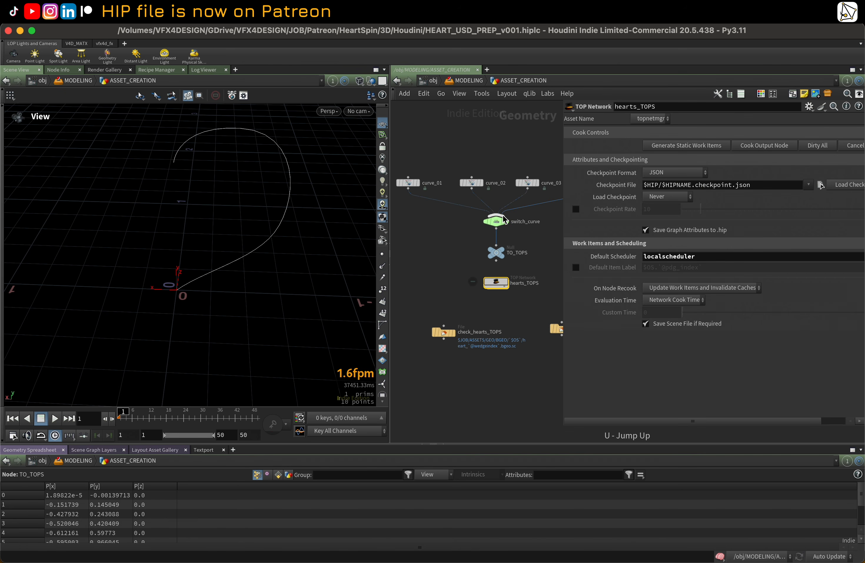
# Step: Inspect TO_TOPS's spare input and switch_curve's Select Input expression and evaluated value
pyautogui.click(497, 253)
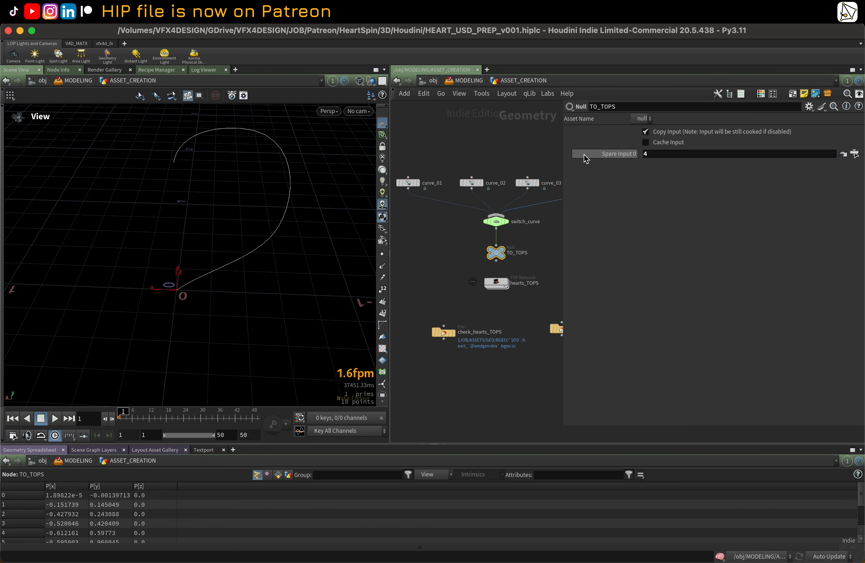
pyautogui.click(497, 224)
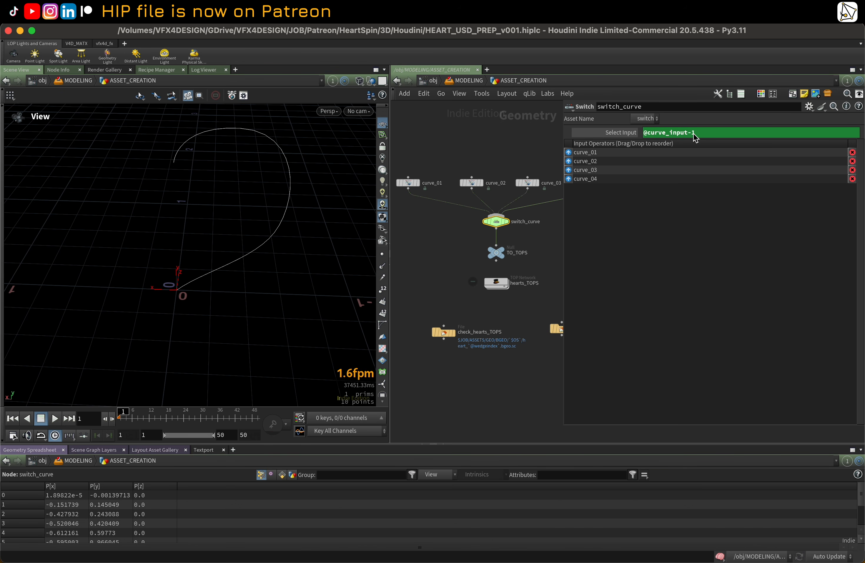
pyautogui.click(606, 134)
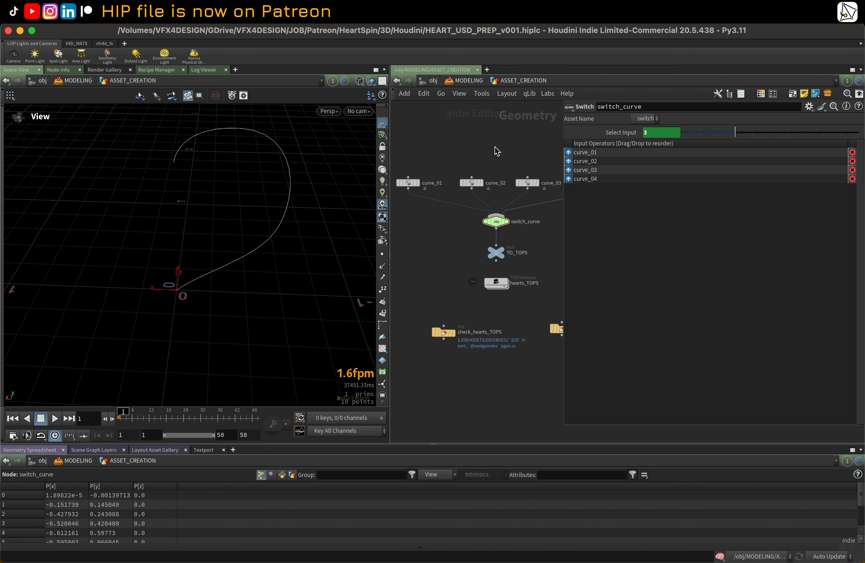
# Step: Enter hearts_TOPS, review curve_geo's Source SOP Path and jump to the referenced TO_TOPS node
pyautogui.doubleClick(496, 283)
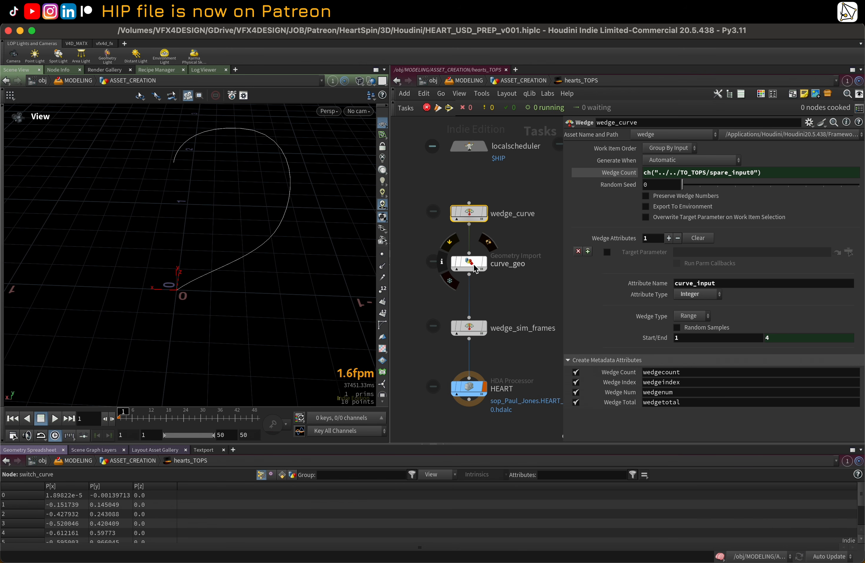
pyautogui.click(486, 269)
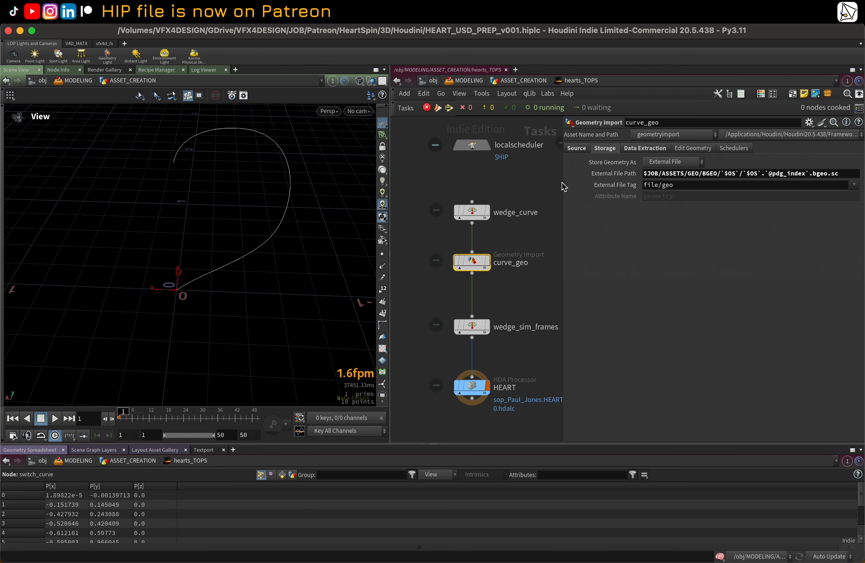
pyautogui.click(576, 148)
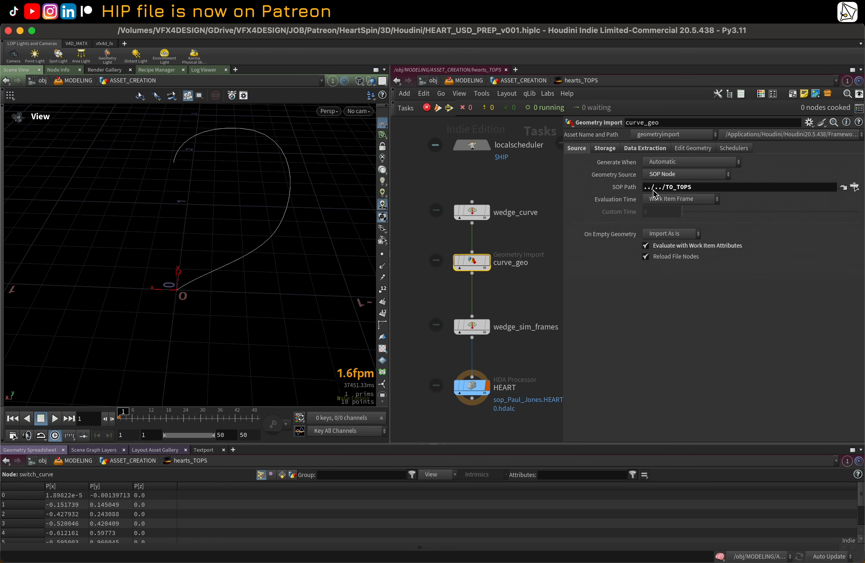
pyautogui.click(843, 188)
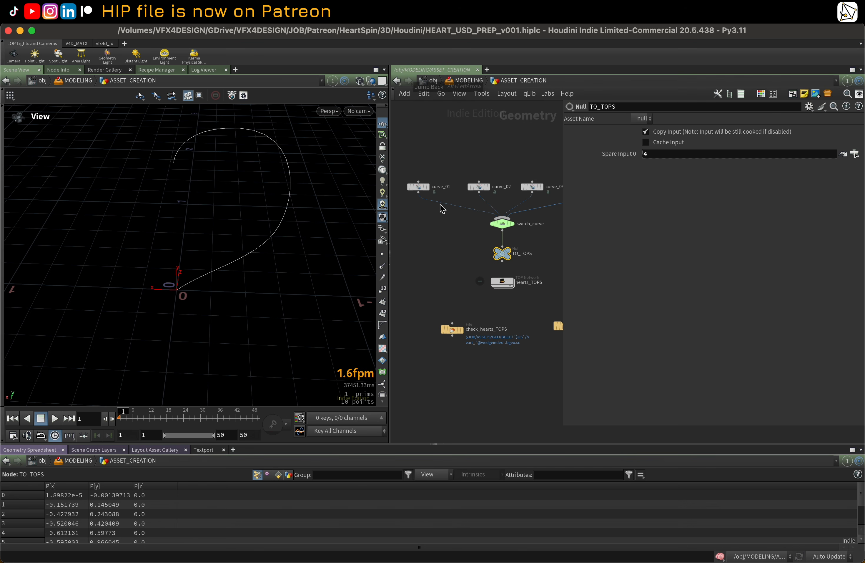
# Step: Set the network's dependency links to Show for Selected Nodes
pyautogui.click(441, 94)
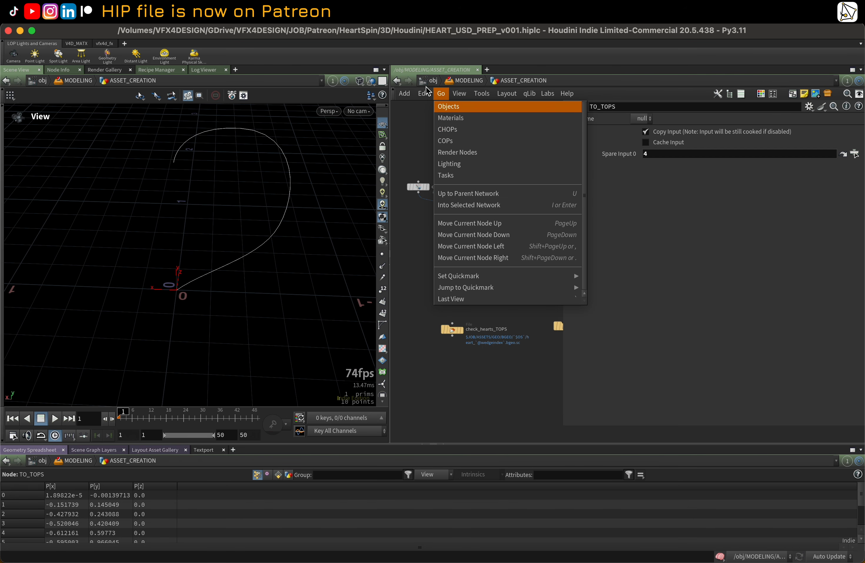
pyautogui.moveTo(456, 96)
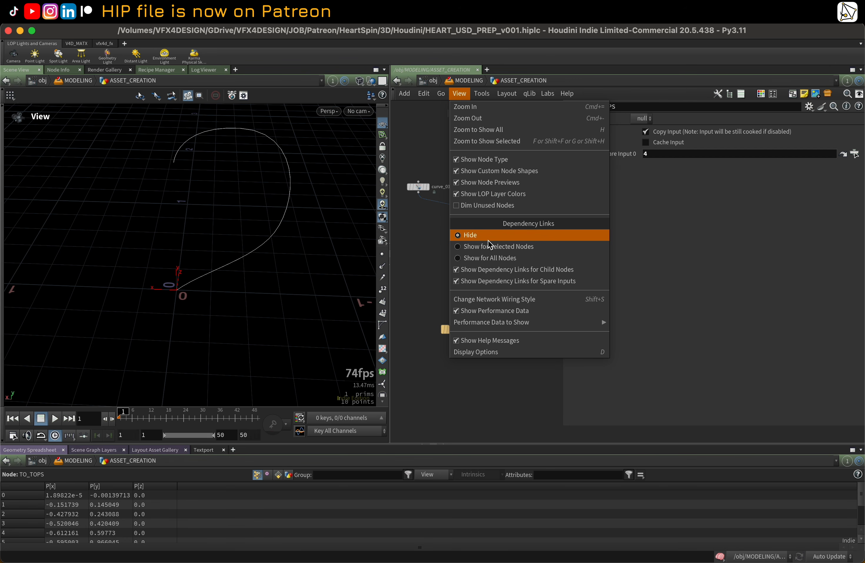
pyautogui.click(491, 247)
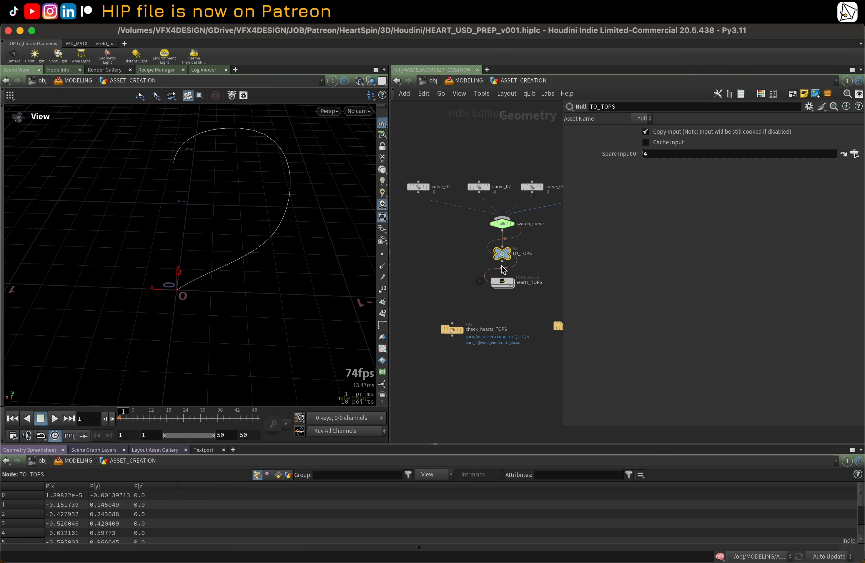
# Step: Jump between curve_geo's SOP Path target and the hearts_TOPS network to follow the dependency link
pyautogui.doubleClick(506, 286)
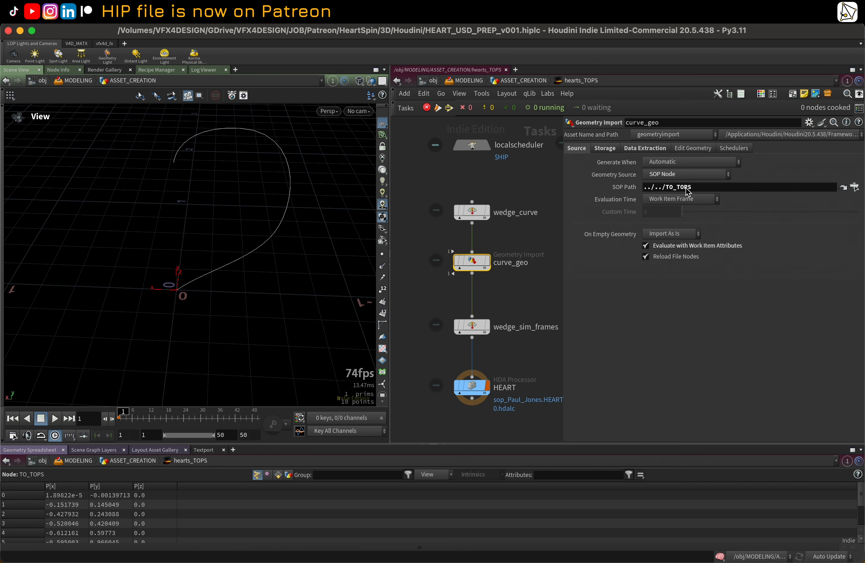
pyautogui.click(843, 187)
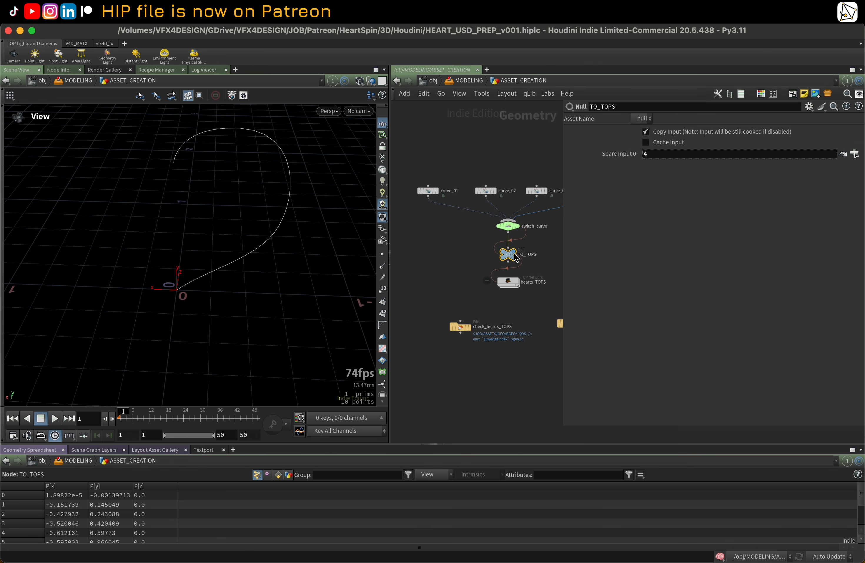
pyautogui.doubleClick(514, 286)
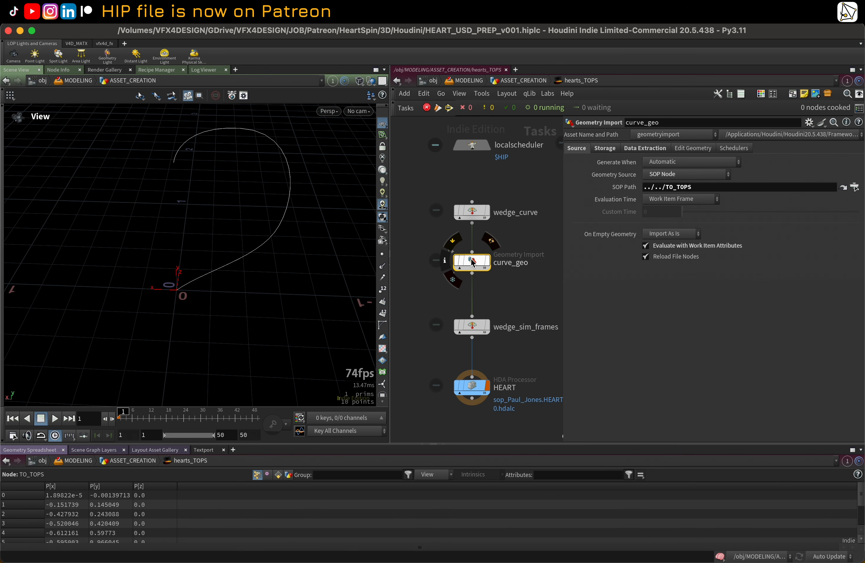
# Step: Review curve_geo's Storage external file path and its Data Extraction settings
pyautogui.click(605, 148)
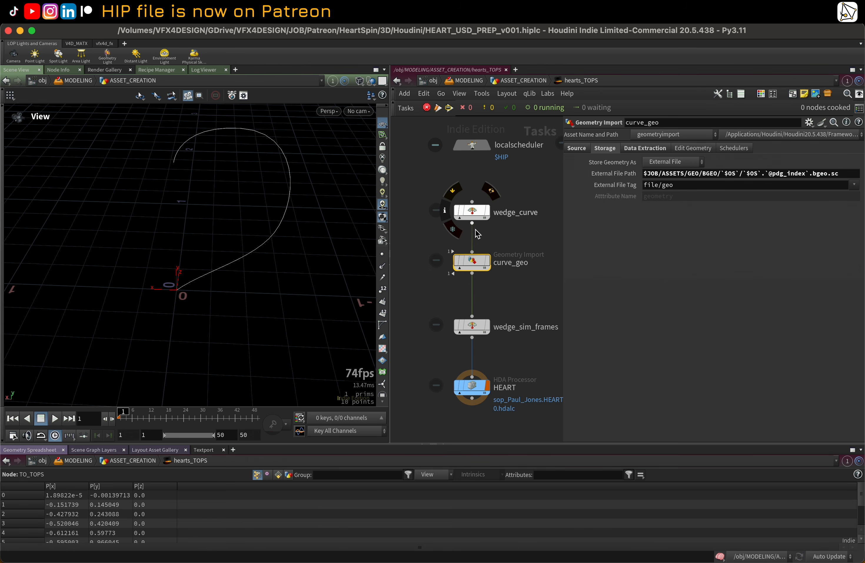
pyautogui.moveTo(536, 183); pyautogui.dragTo(516, 180, button='middle')
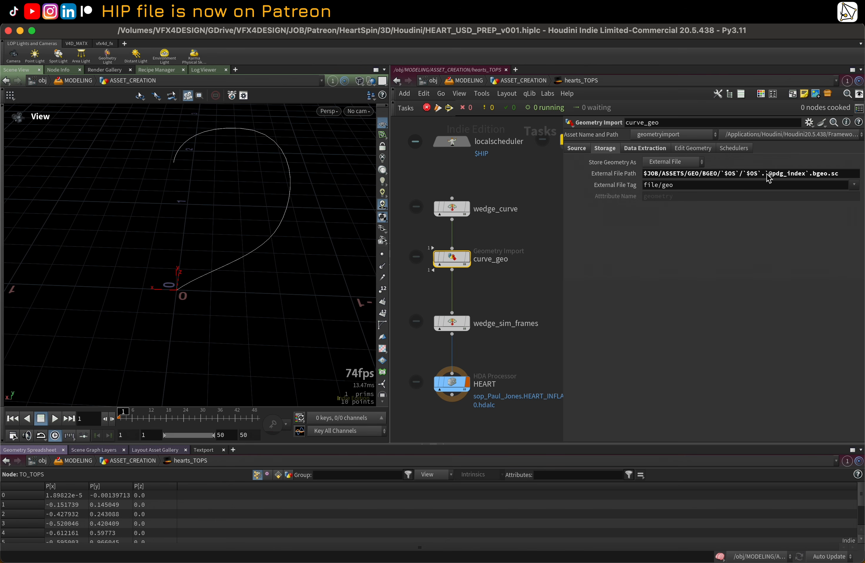
pyautogui.moveTo(767, 174); pyautogui.dragTo(799, 180)
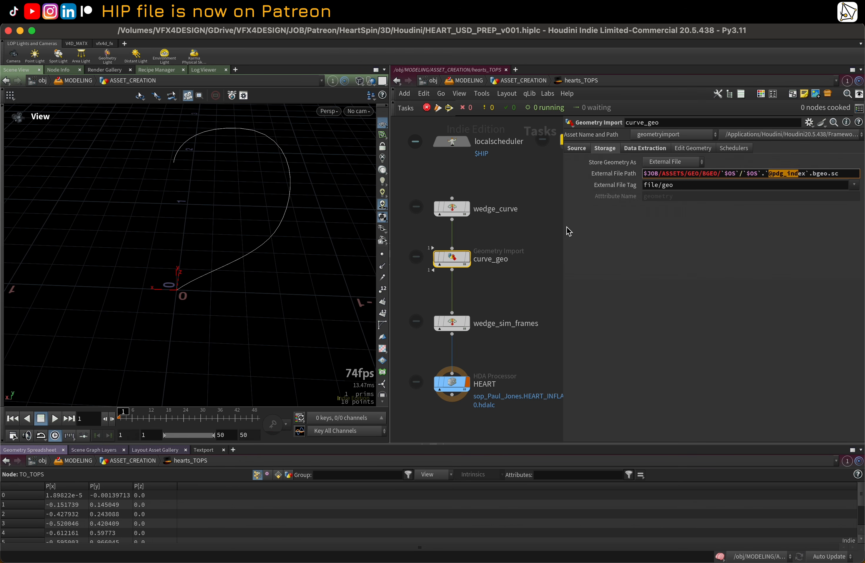
pyautogui.moveTo(531, 247); pyautogui.dragTo(536, 245, button='middle')
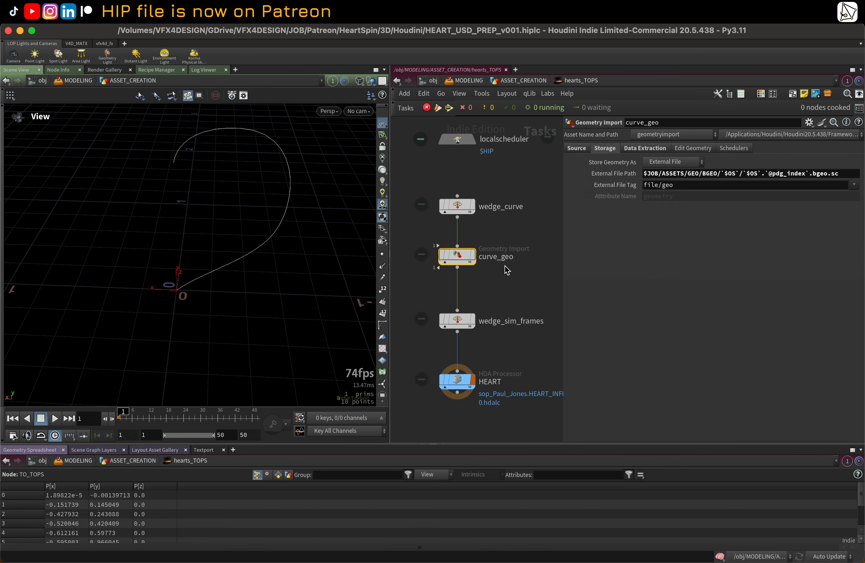
pyautogui.click(660, 149)
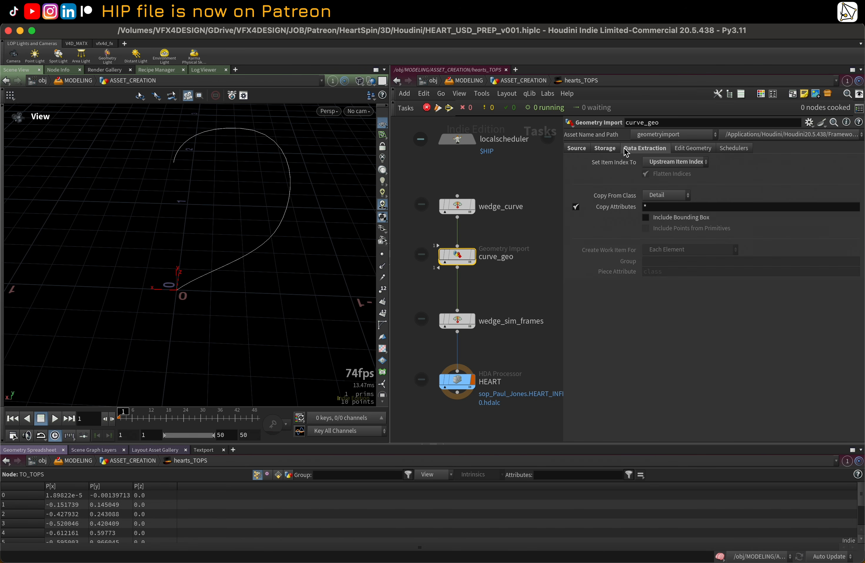
pyautogui.click(618, 148)
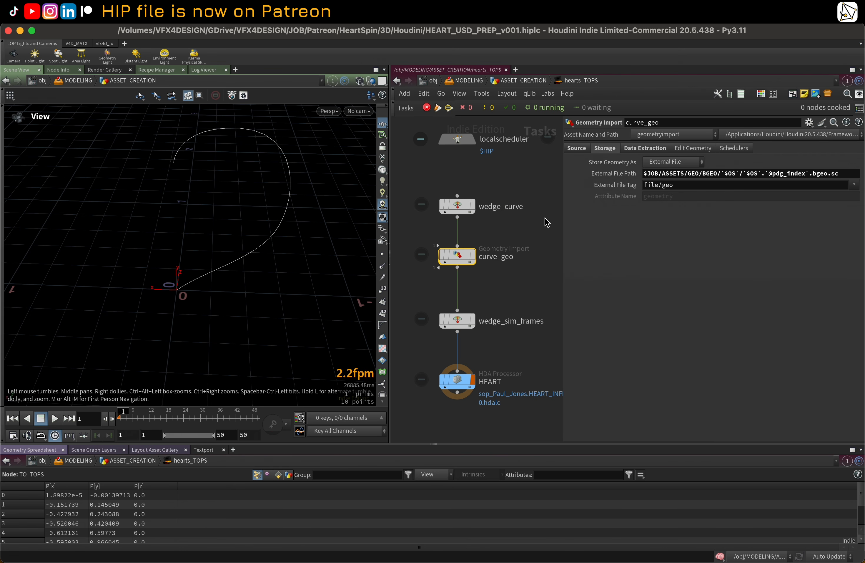
# Step: Select wedge_sim_frames and review its sim_frames wedge attribute and range settings
pyautogui.click(463, 319)
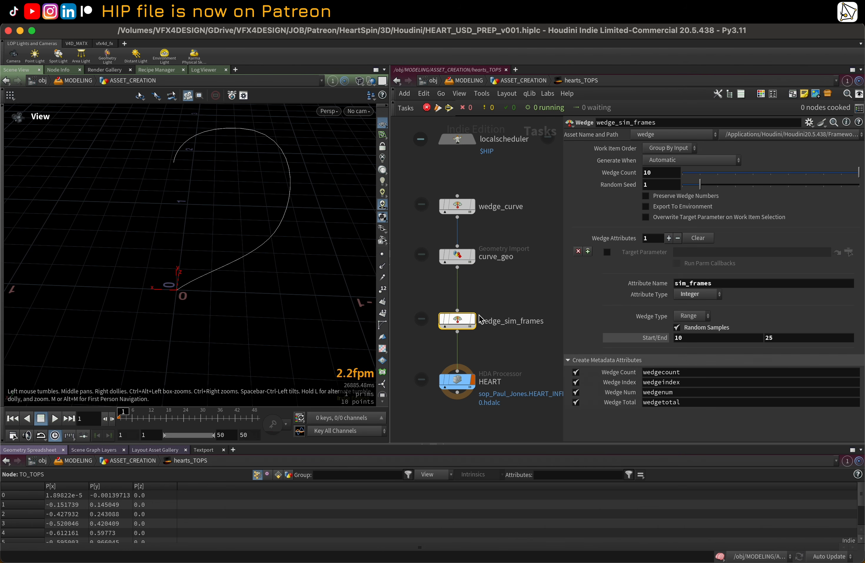
pyautogui.moveTo(515, 305); pyautogui.dragTo(500, 257, button='middle')
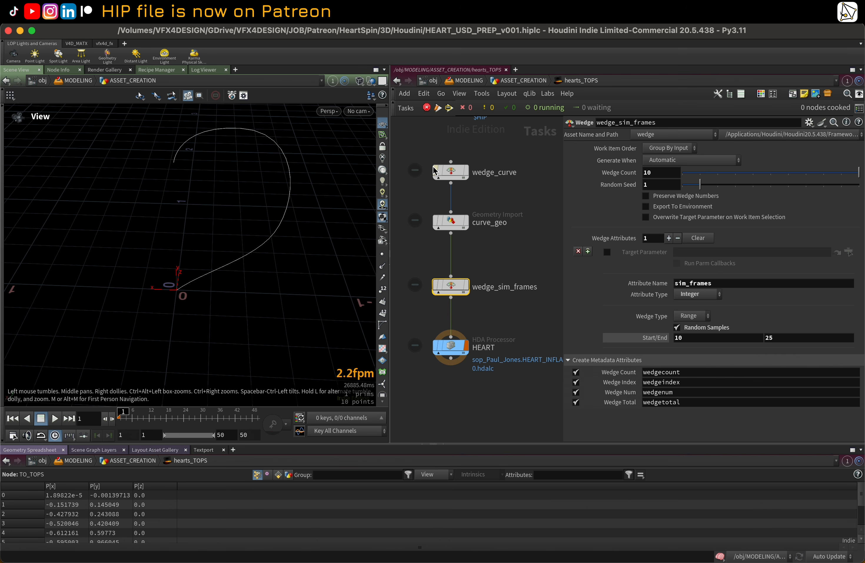
pyautogui.moveTo(607, 180)
pyautogui.moveTo(715, 284); pyautogui.dragTo(662, 288)
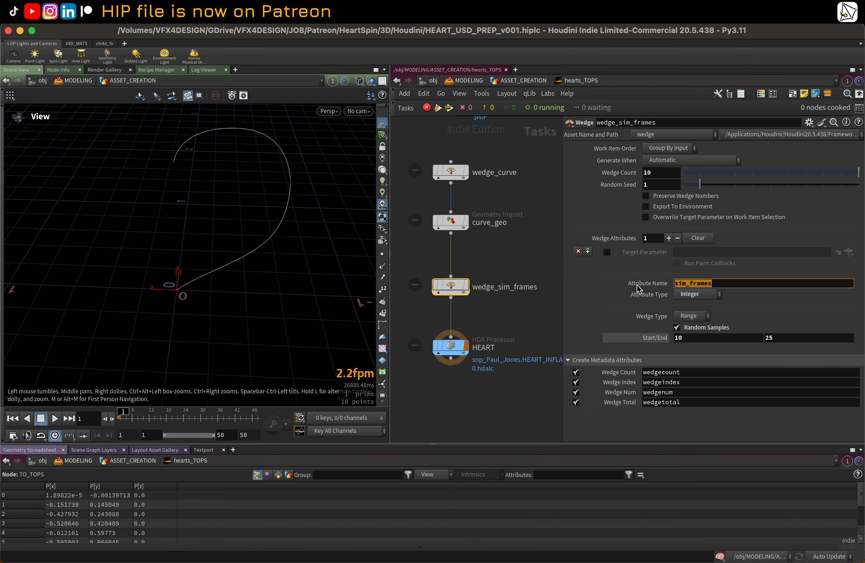
pyautogui.click(538, 268)
# Step: Return to hearts_TOPS and review the HEART HDA Processor's HDA parameters and Generation asset input and output settings
pyautogui.press('u')
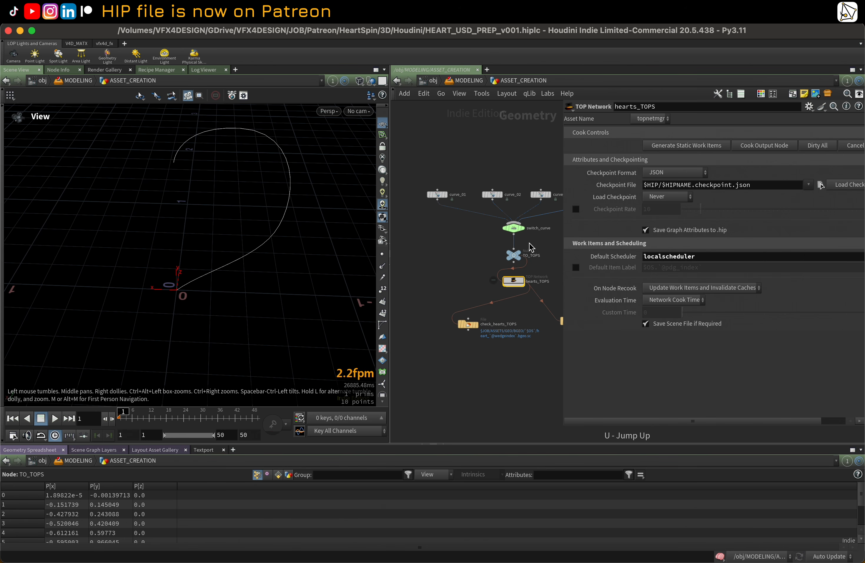
pyautogui.moveTo(465, 250); pyautogui.dragTo(483, 256, button='middle')
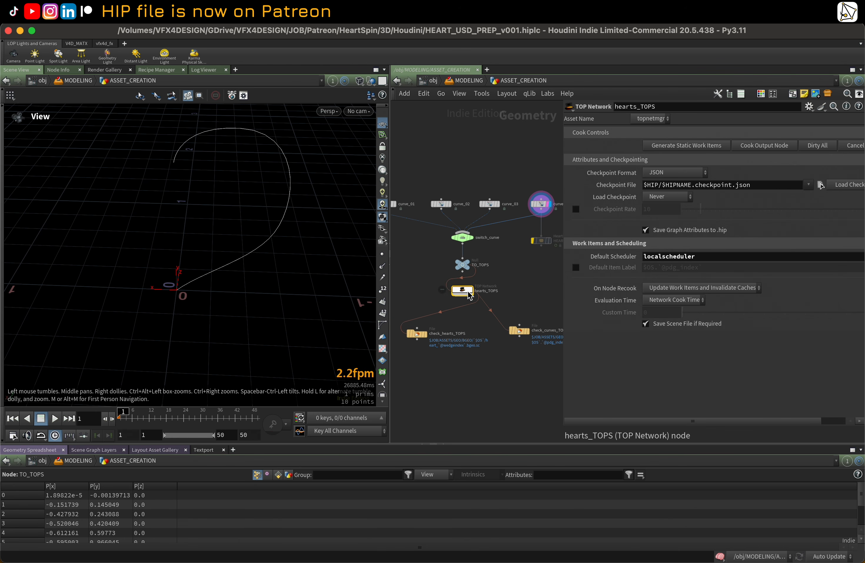
pyautogui.doubleClick(469, 291)
pyautogui.click(457, 351)
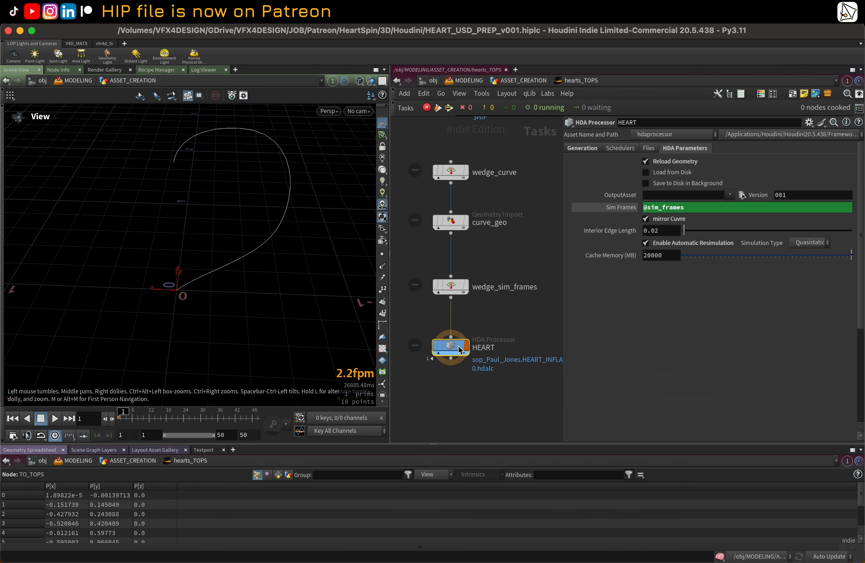
pyautogui.scroll(-3, 492, 303)
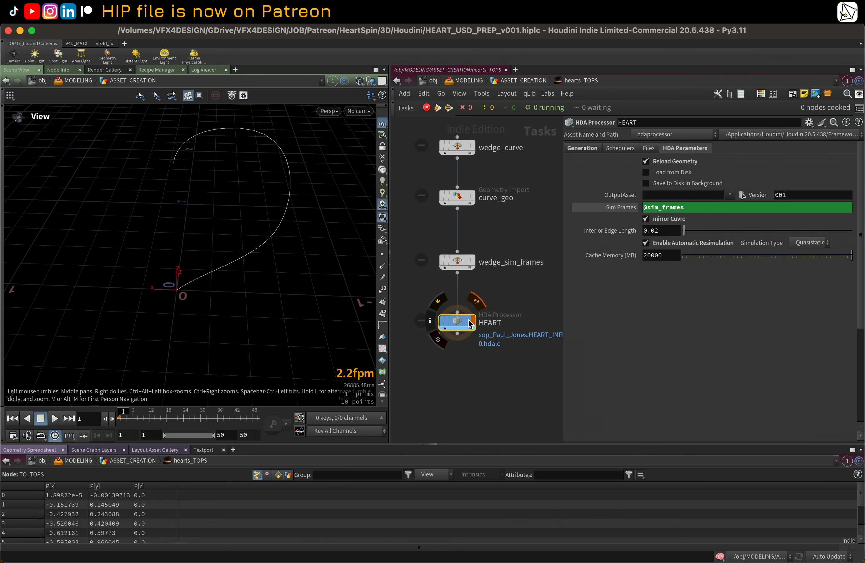
pyautogui.click(584, 150)
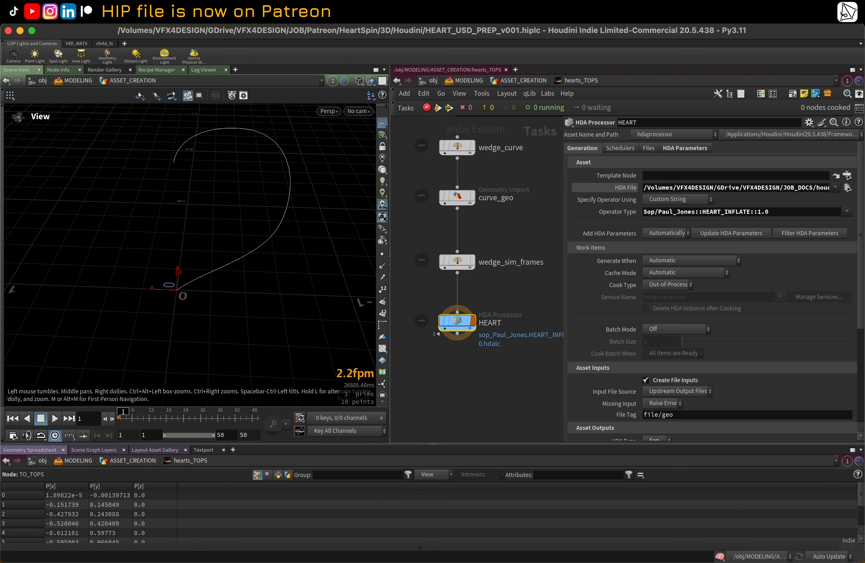
pyautogui.moveTo(862, 221); pyautogui.dragTo(862, 306)
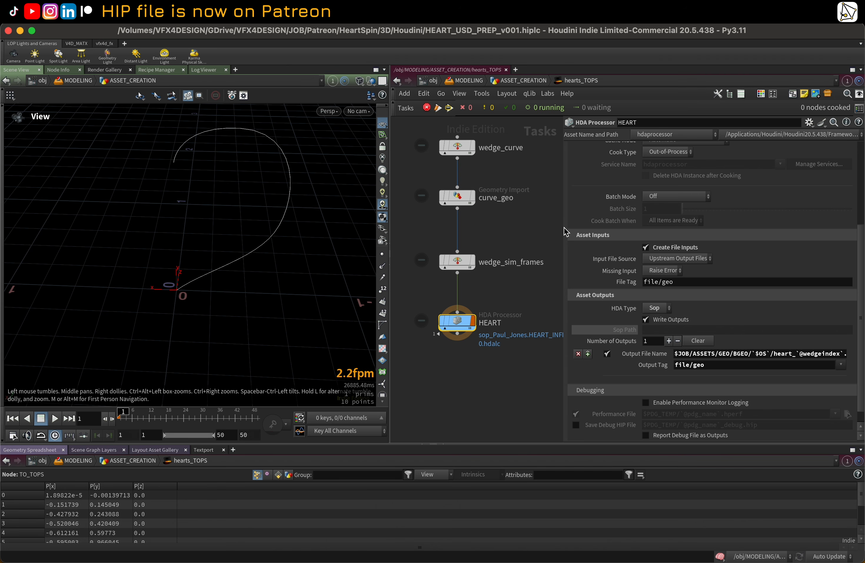
# Step: Open the HEART HDA Processor's parameters in a floating window and enlarge it for reading
pyautogui.hotkey('ctrl', 'b')
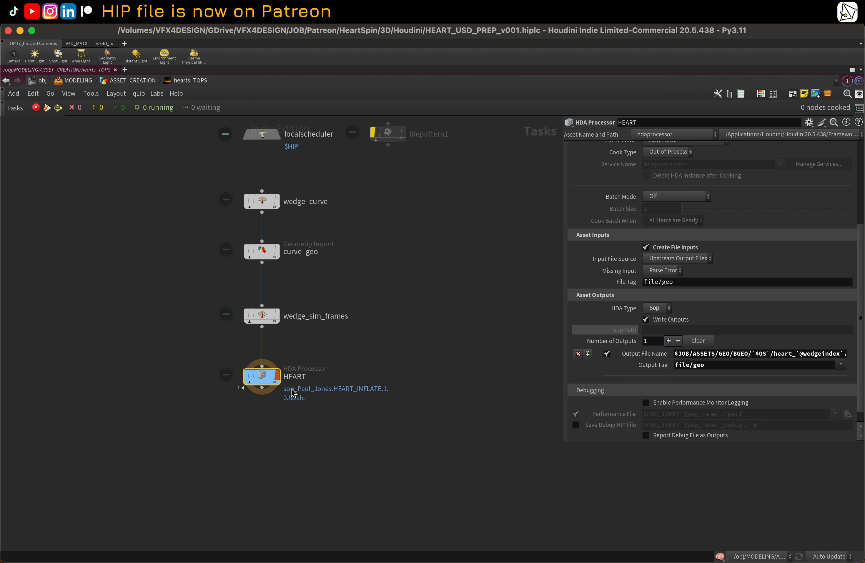
pyautogui.rightClick(262, 376)
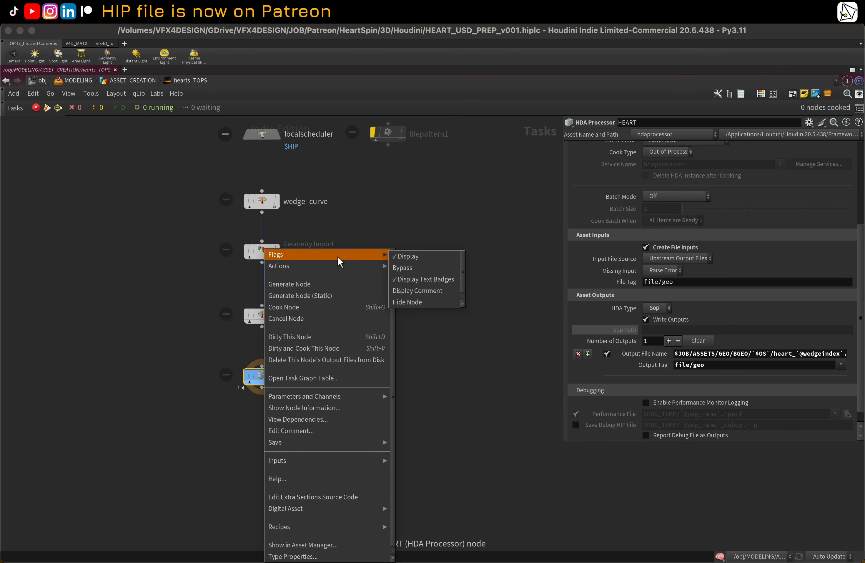
pyautogui.moveTo(343, 396)
pyautogui.click(412, 396)
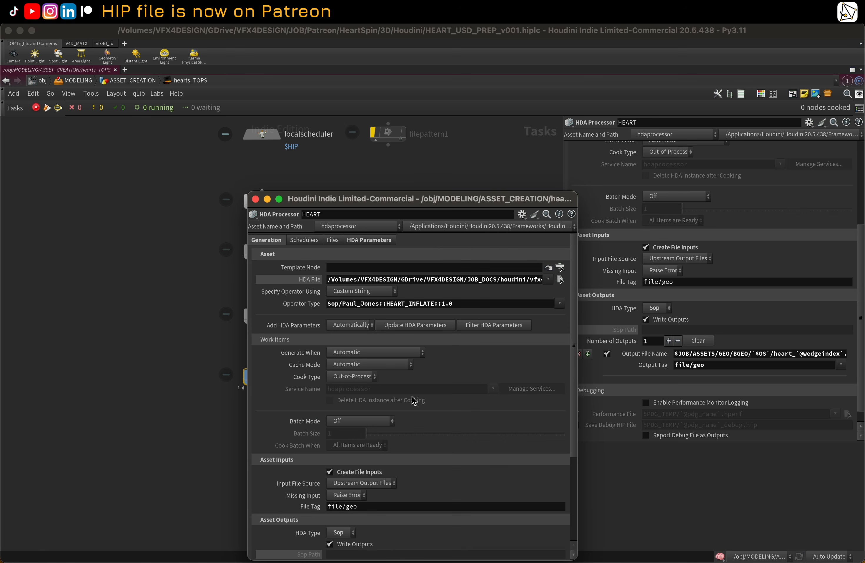
pyautogui.moveTo(435, 198); pyautogui.dragTo(257, 100)
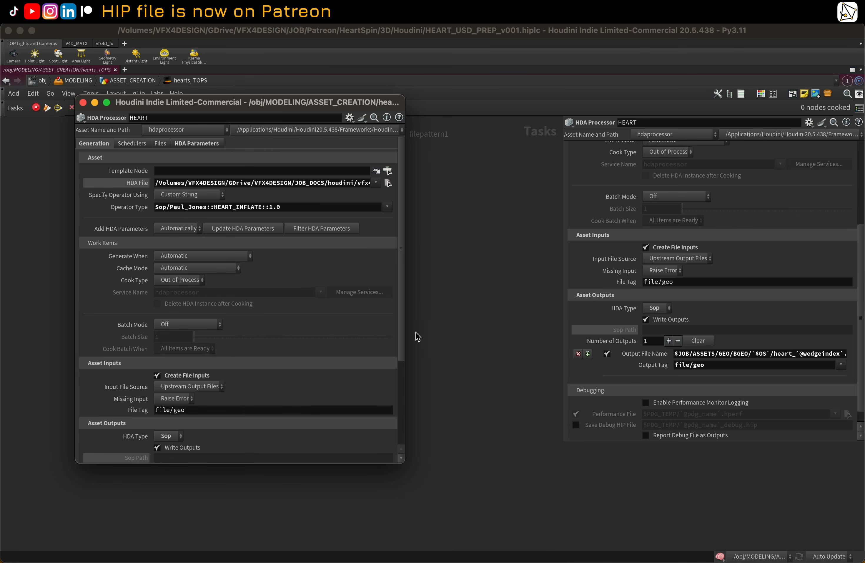
pyautogui.moveTo(405, 329); pyautogui.dragTo(732, 309)
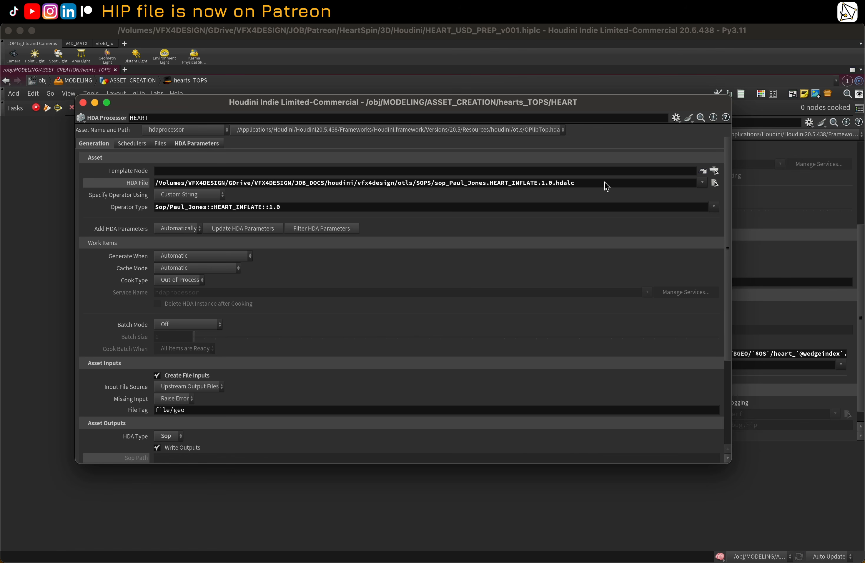
# Step: Review the HEART node's HDA File path and its HDA Parameters, evaluating the Sim Frames and OutputAsset fields
pyautogui.moveTo(608, 185); pyautogui.dragTo(148, 192)
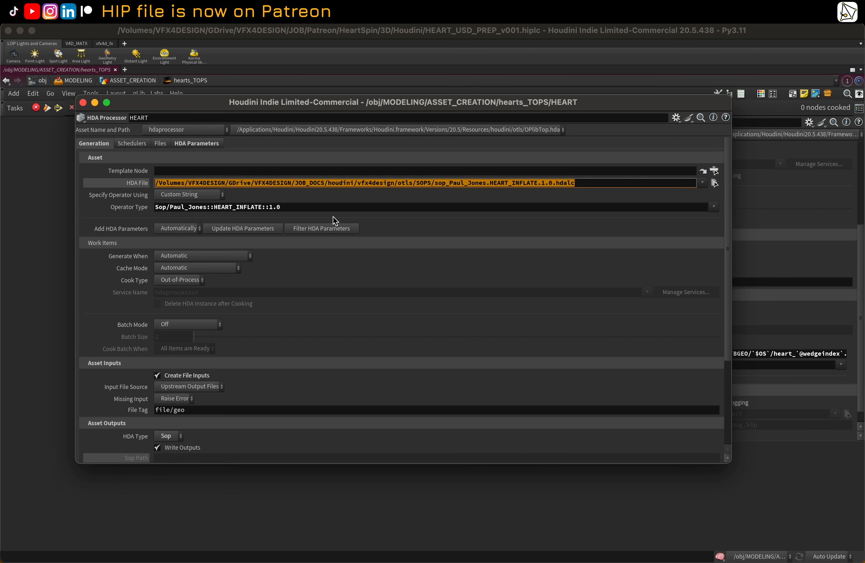
pyautogui.click(194, 144)
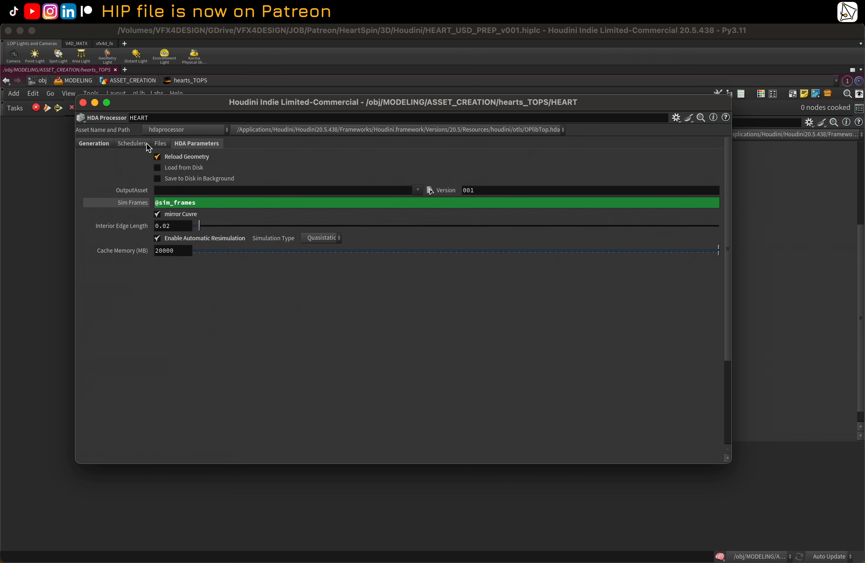
pyautogui.click(93, 143)
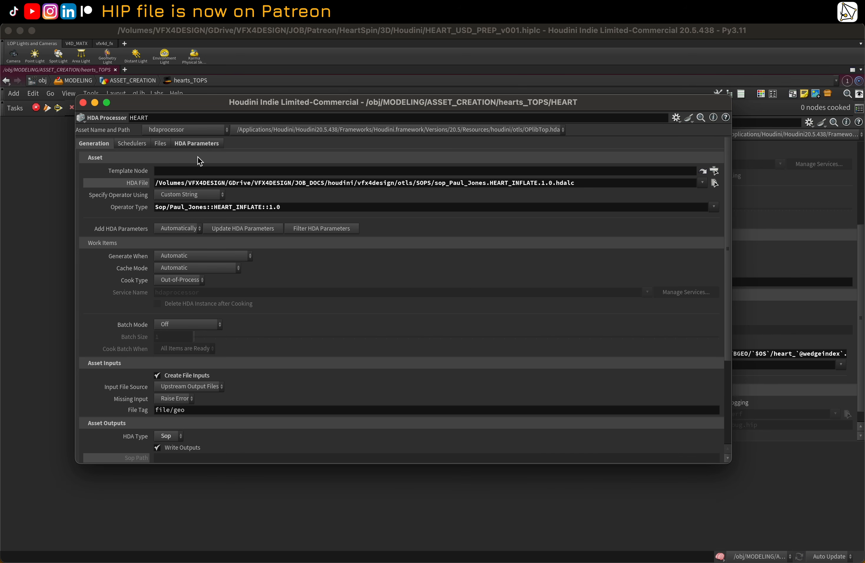
pyautogui.click(192, 144)
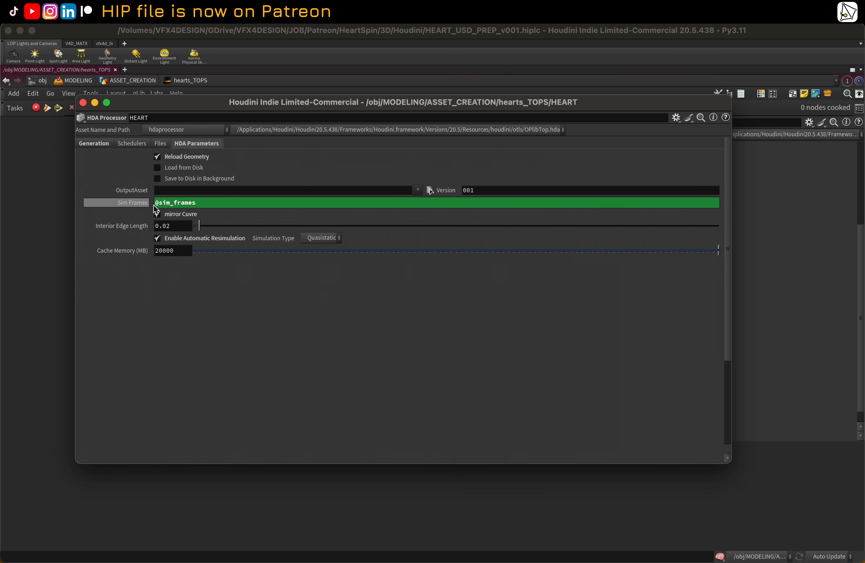
pyautogui.click(122, 206)
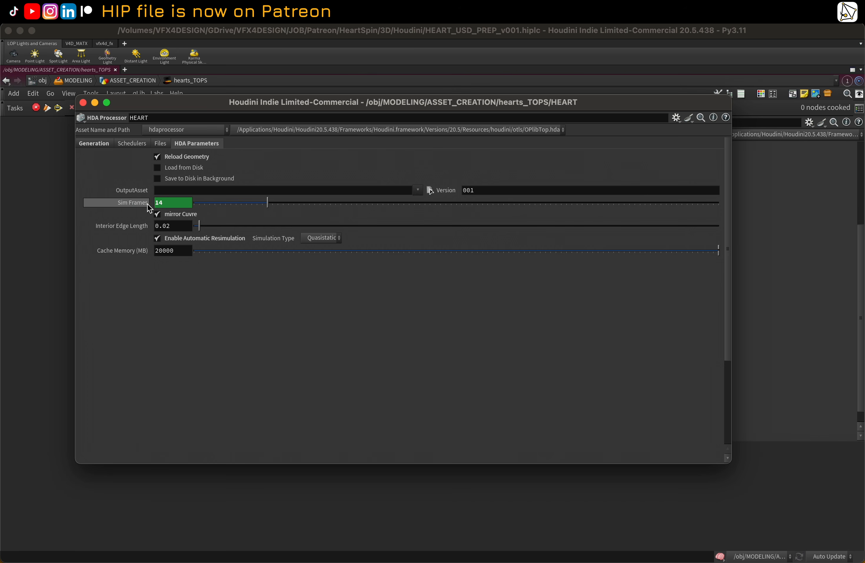
pyautogui.click(166, 193)
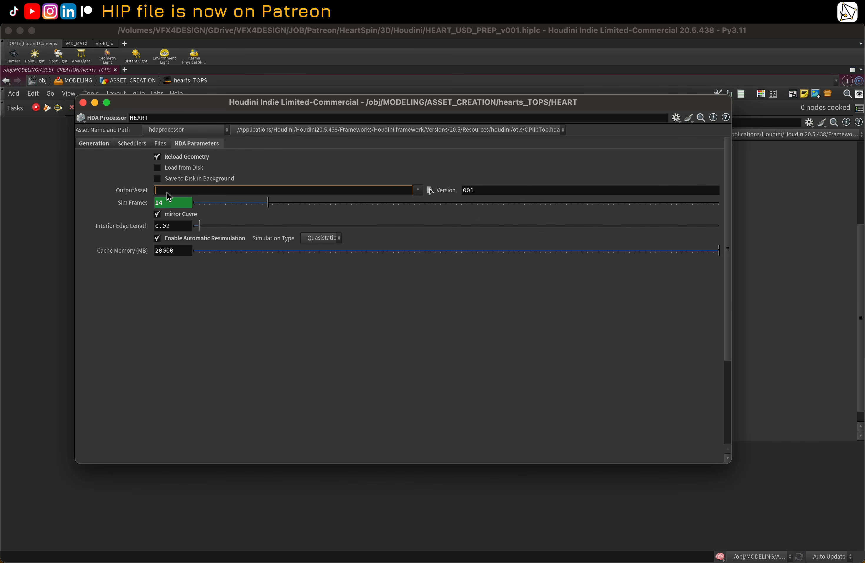
# Step: Inspect the expanded Output File Name path in the Generation settings, then close the floating parameter window
pyautogui.click(101, 144)
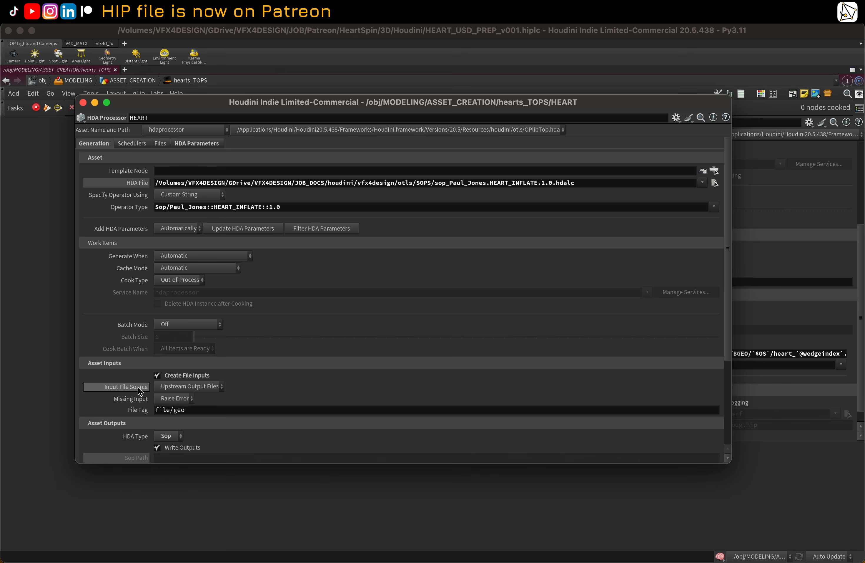
pyautogui.scroll(-3, 128, 333)
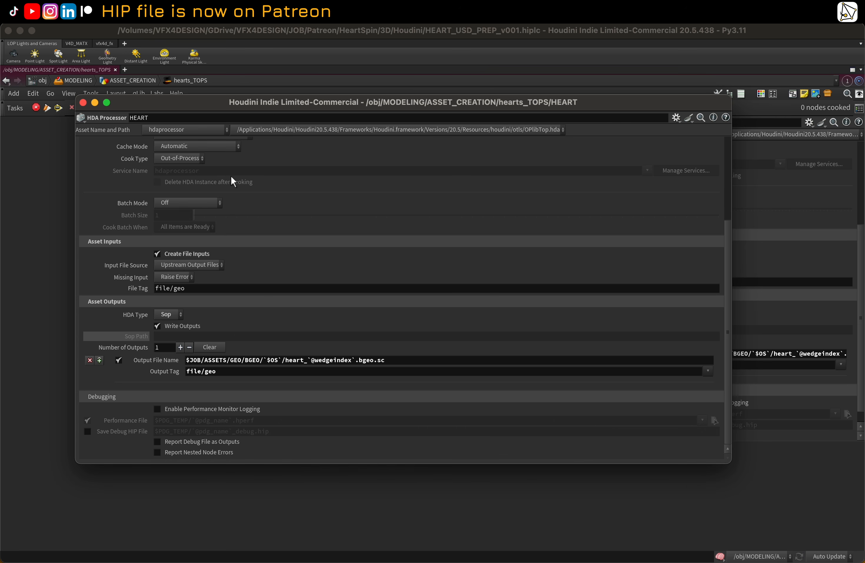
pyautogui.moveTo(186, 104); pyautogui.dragTo(270, 425)
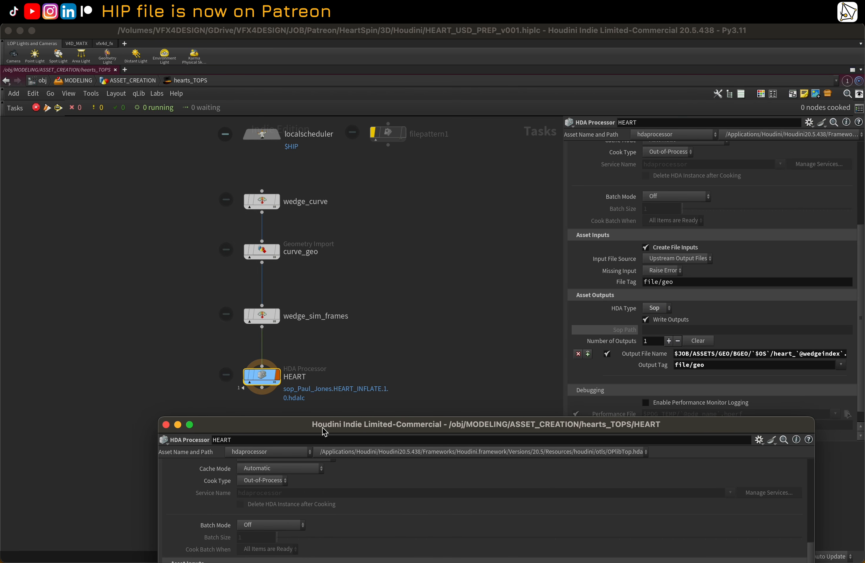
pyautogui.moveTo(322, 427); pyautogui.dragTo(183, 136)
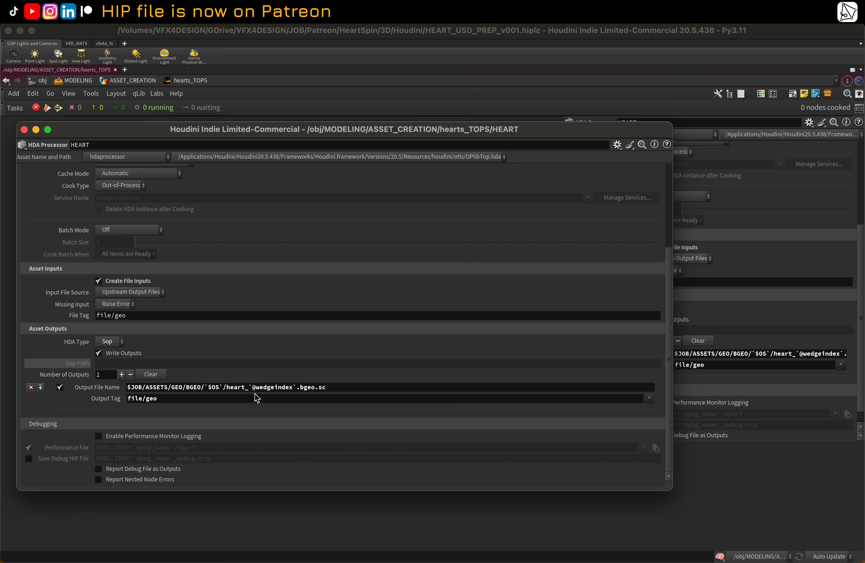
pyautogui.click(103, 387)
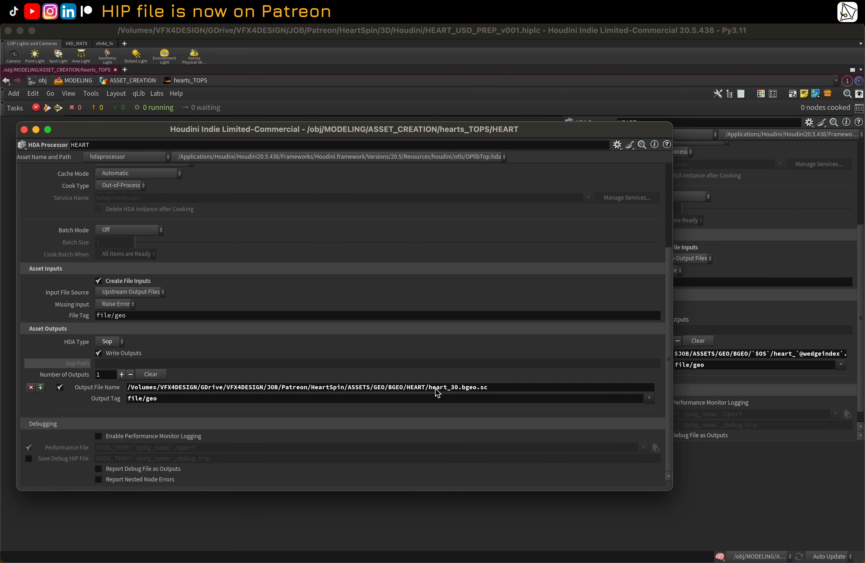
pyautogui.click(116, 388)
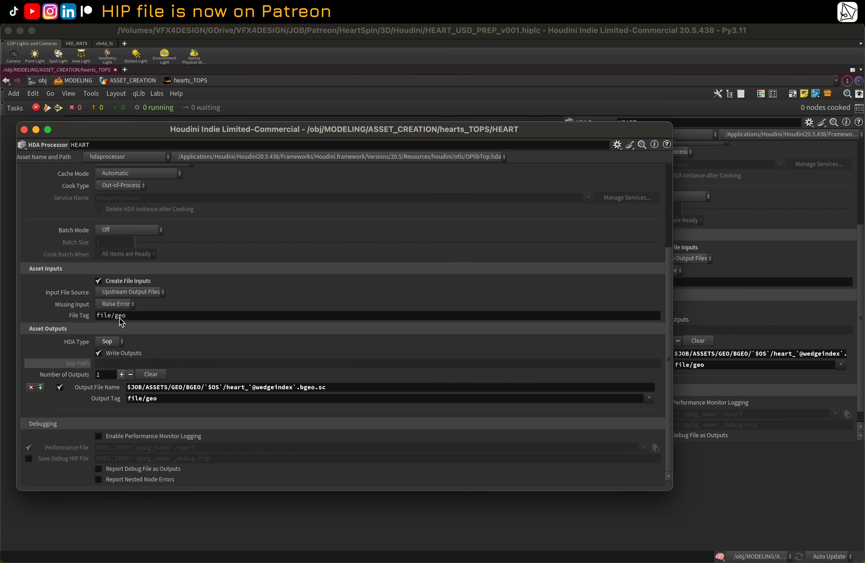
pyautogui.click(24, 130)
# Step: Restore the layout, go back up to the ASSET_CREATION network and save the scene file
pyautogui.press('h')
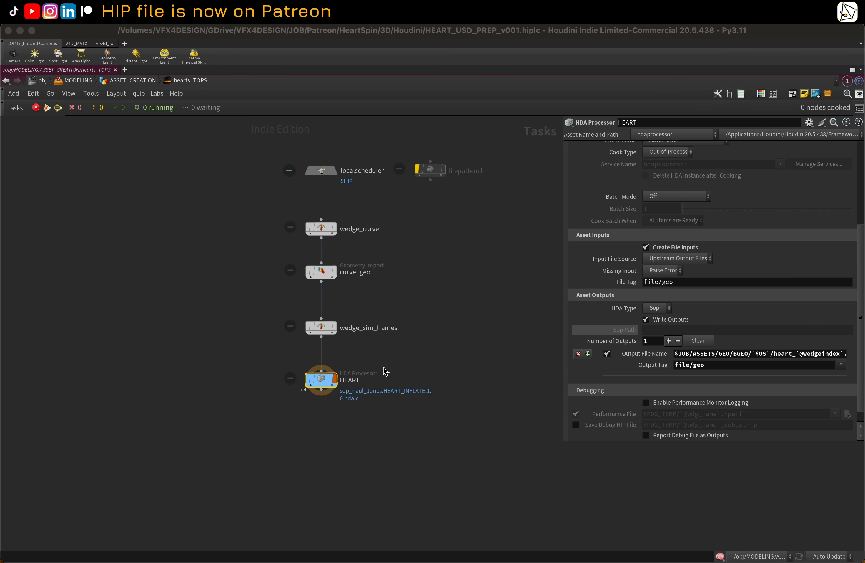
pyautogui.moveTo(330, 385)
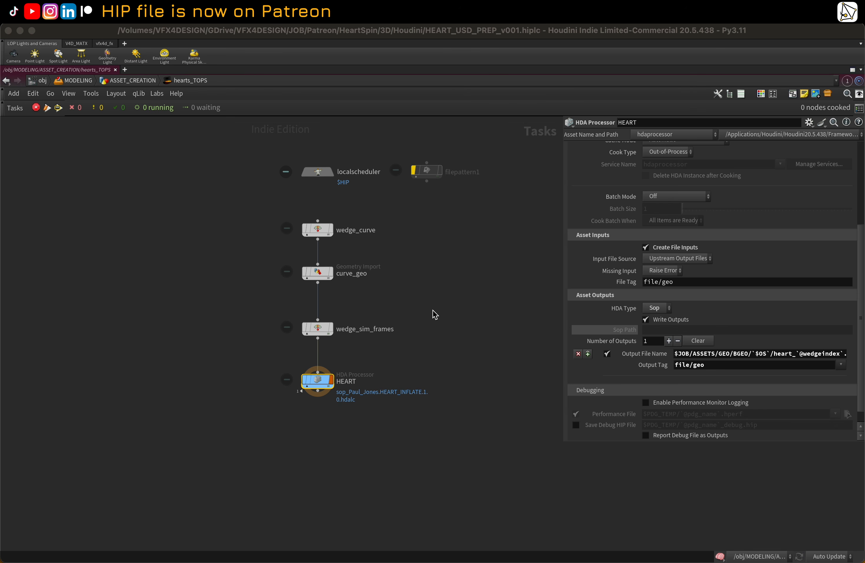
pyautogui.click(479, 296)
pyautogui.hotkey('ctrl', 'b')
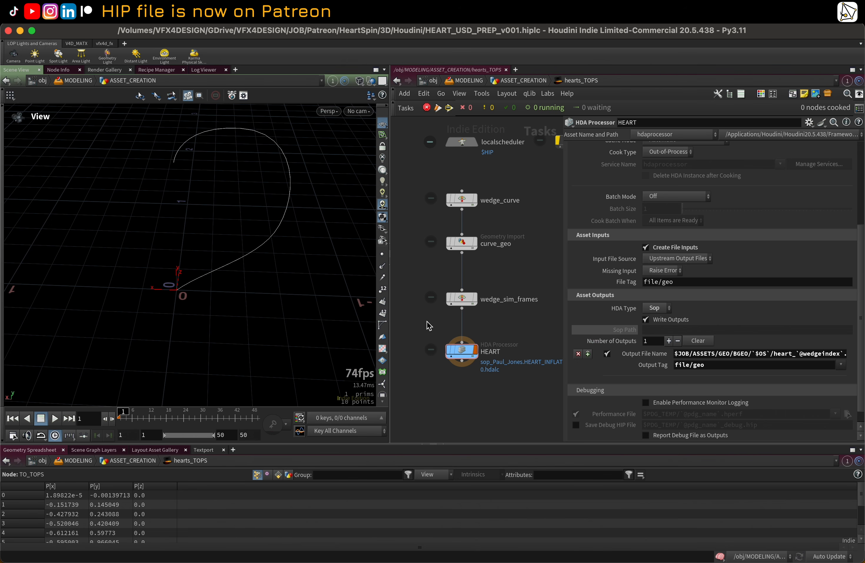
pyautogui.press('u')
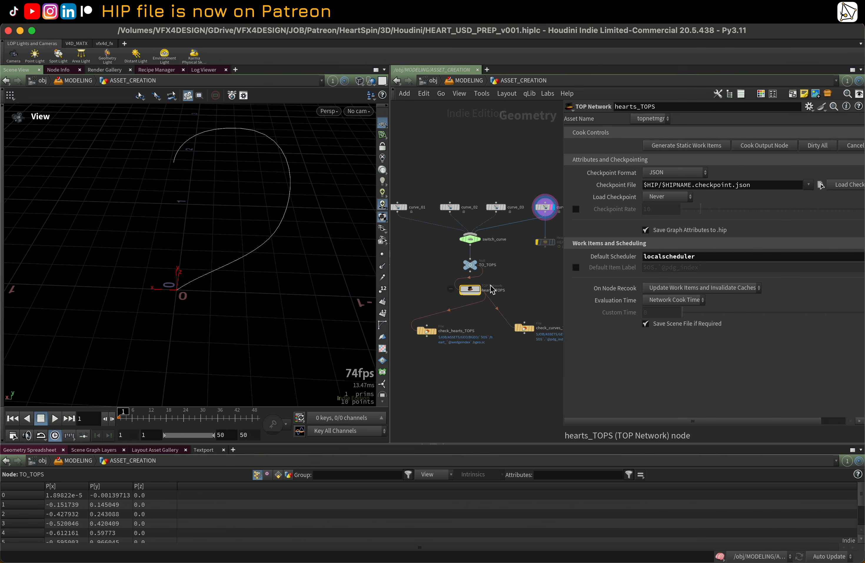
pyautogui.click(84, 17)
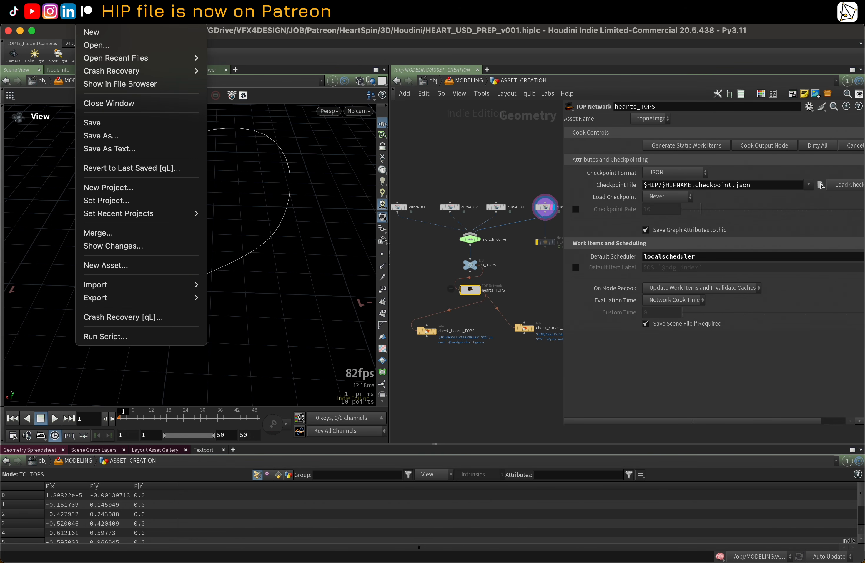
pyautogui.click(92, 123)
# Step: Generate static work items for the hearts_TOPS network and select its node
pyautogui.click(684, 146)
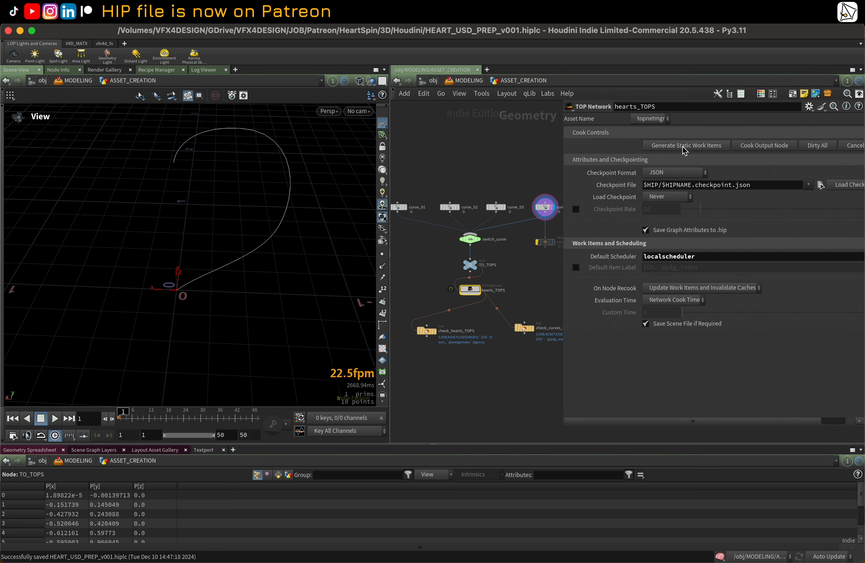
pyautogui.scroll(3, 484, 292)
pyautogui.scroll(-2, 503, 266)
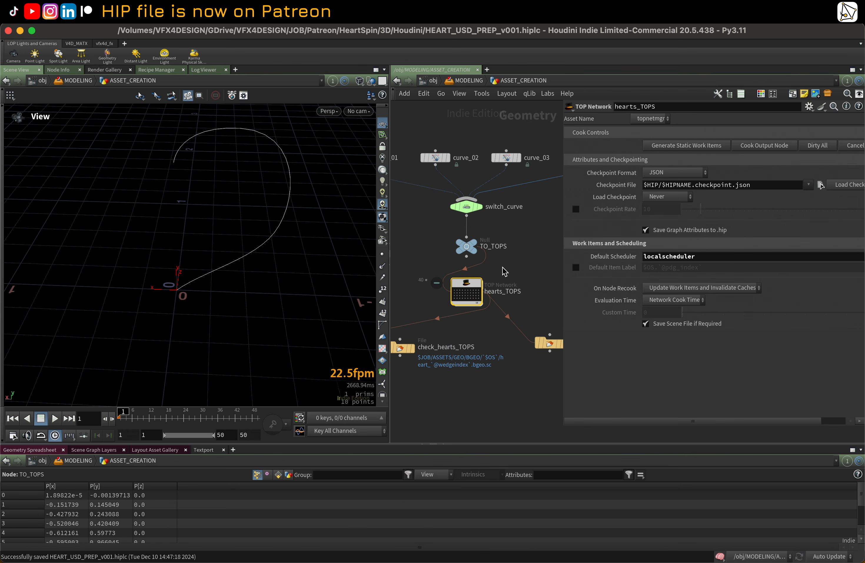
pyautogui.moveTo(507, 270); pyautogui.dragTo(502, 249, button='middle')
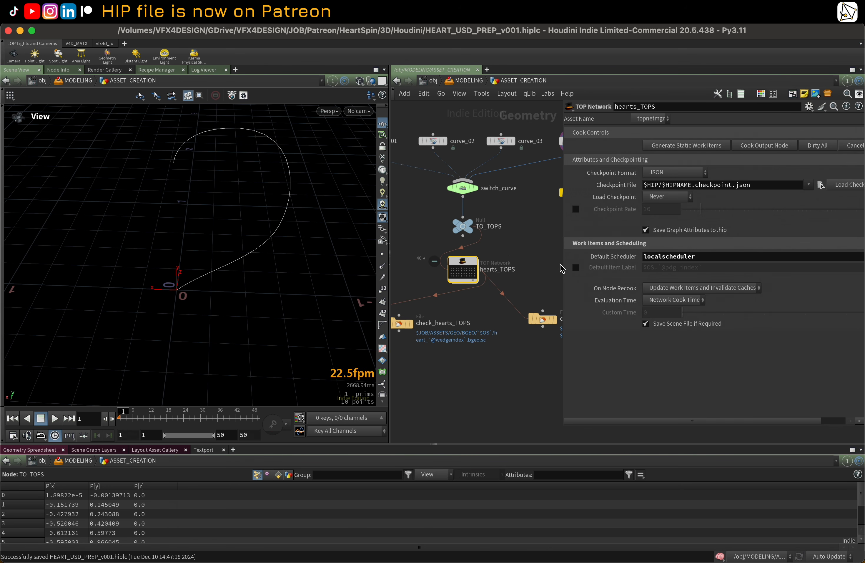
pyautogui.click(455, 273)
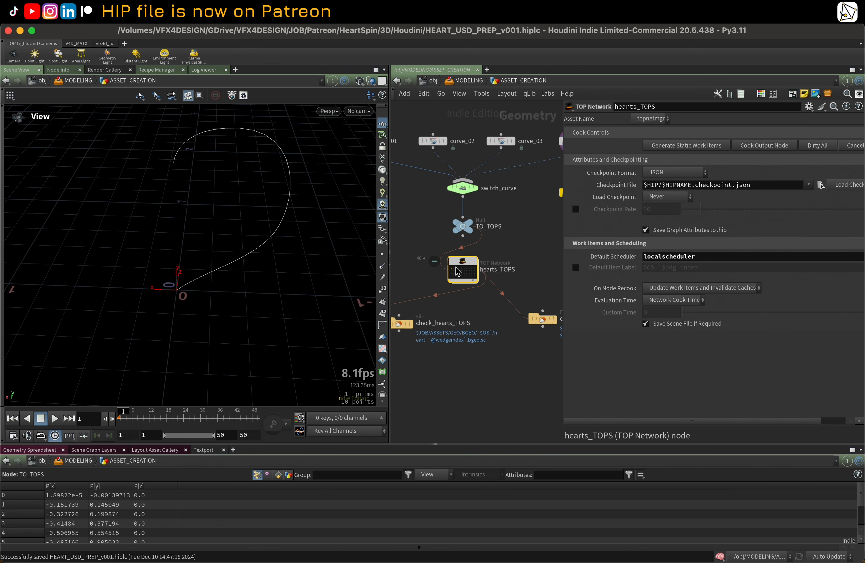
pyautogui.scroll(1, 459, 273)
pyautogui.scroll(-1, 468, 273)
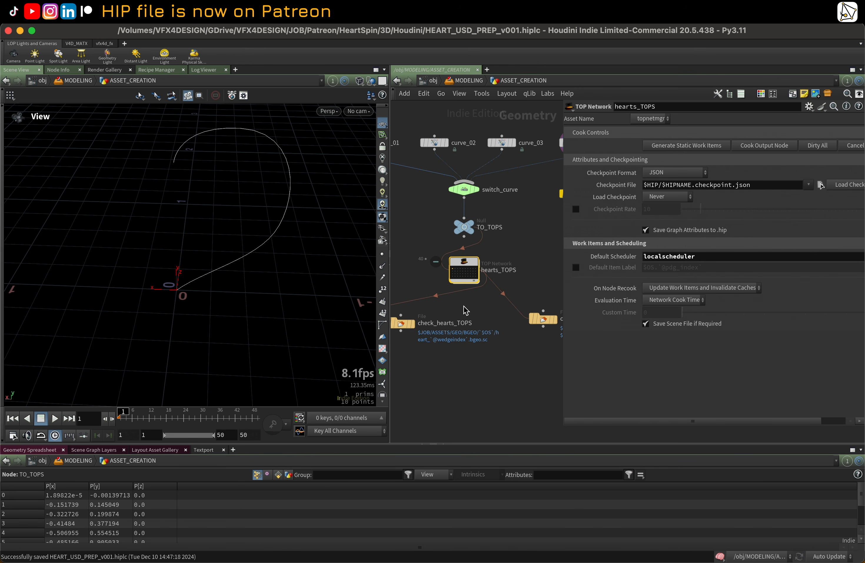
# Step: Display check_hearts_TOPS, cook the hearts_TOPS output node and step inside to follow the cooking tasks
pyautogui.doubleClick(419, 325)
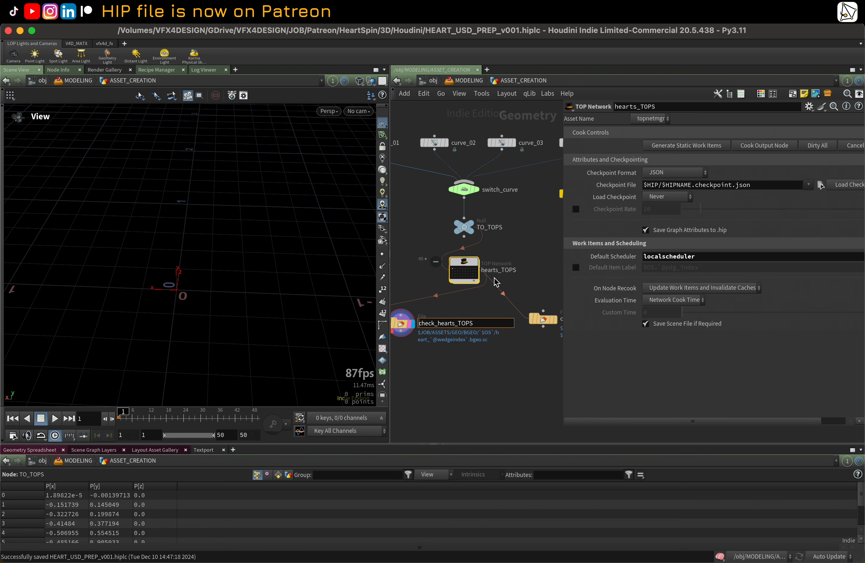
pyautogui.click(463, 269)
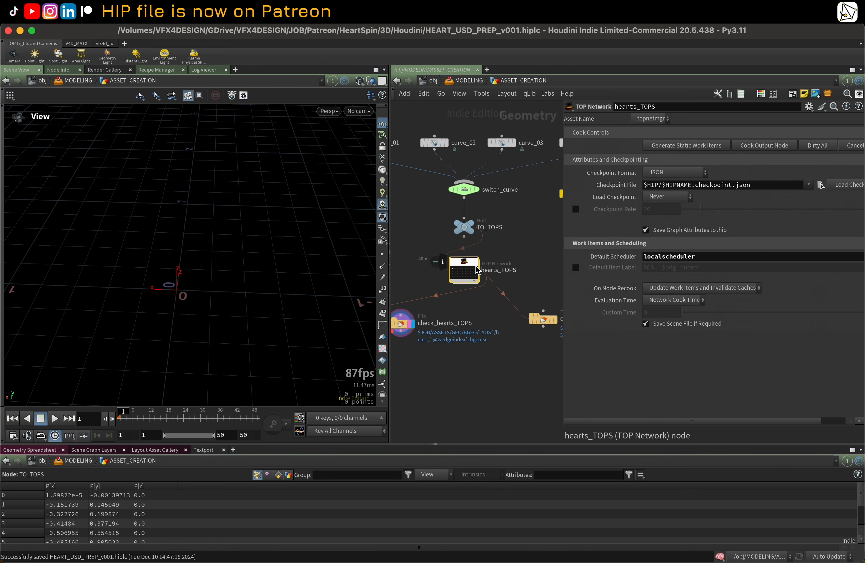
pyautogui.click(783, 150)
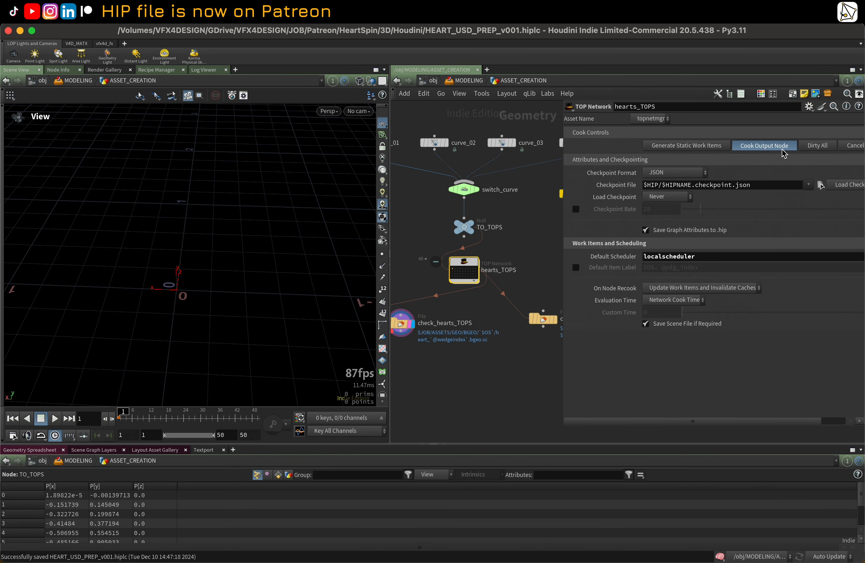
pyautogui.doubleClick(469, 268)
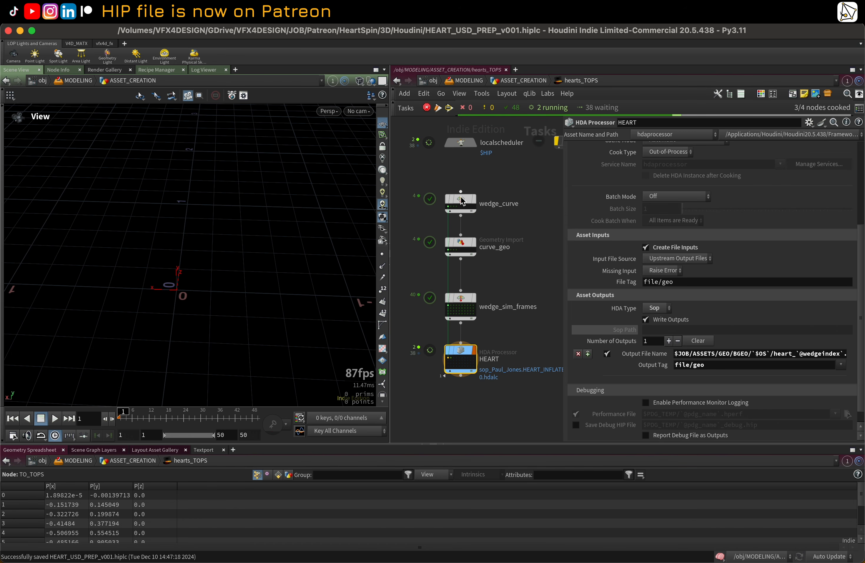
pyautogui.moveTo(463, 203)
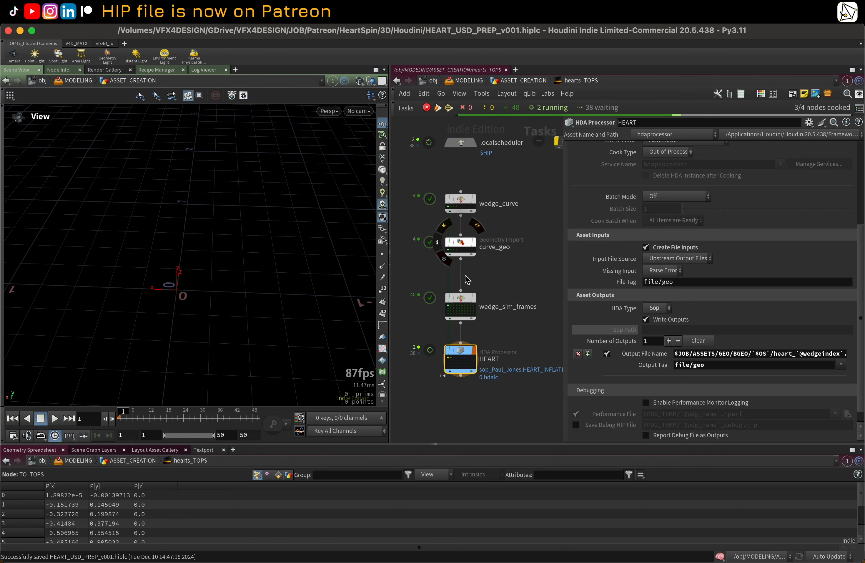
# Step: Switch to Finder to browse the HeartSpin project's ASSETS/GEO/BGEO folder
pyautogui.moveTo(342, 562)
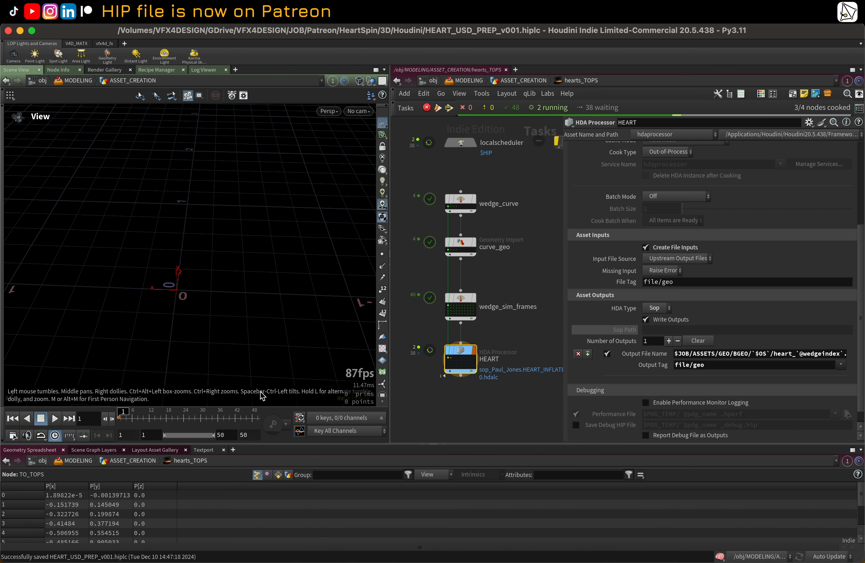
pyautogui.hotkey('ctrl', 'Up')
pyautogui.click(305, 291)
pyautogui.moveTo(259, 548)
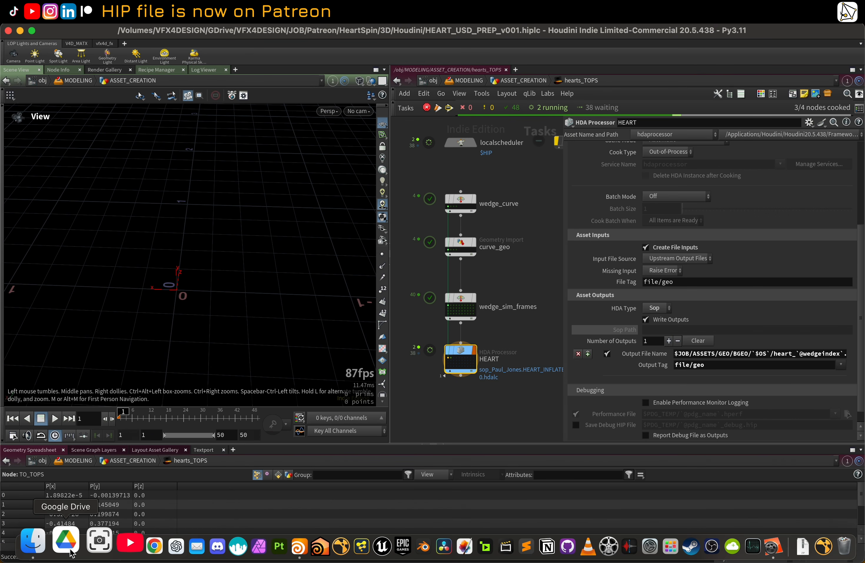
pyautogui.click(46, 547)
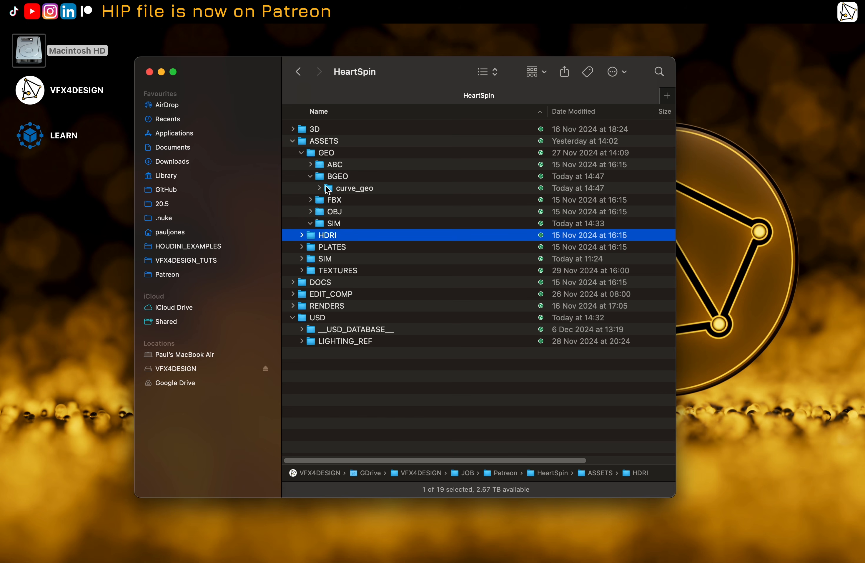
# Step: Expand the curve_geo folder in BGEO to inspect its curve BGEO files, then collapse it
pyautogui.click(355, 189)
pyautogui.click(319, 188)
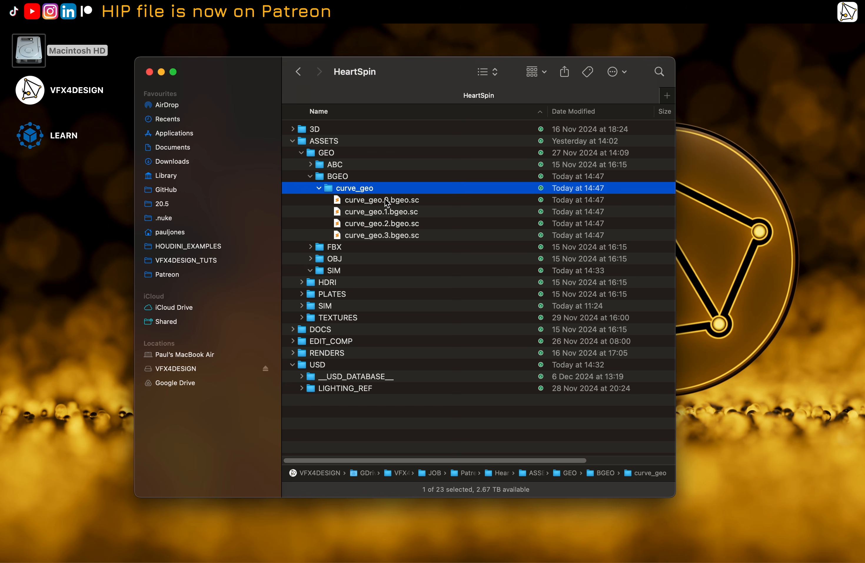
pyautogui.click(322, 188)
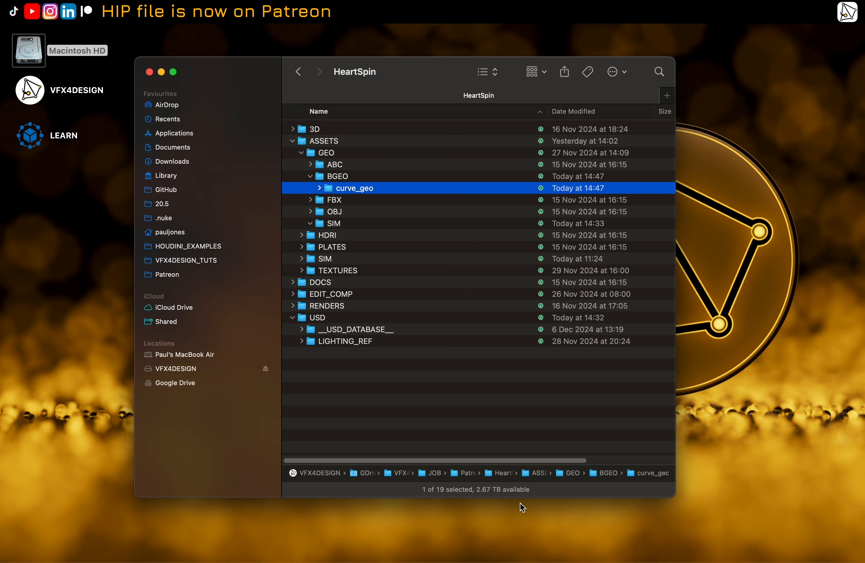
# Step: Switch back to Houdini and inspect a wedge_sim_frames work item's attributes in the hearts_TOPS network
pyautogui.moveTo(519, 557)
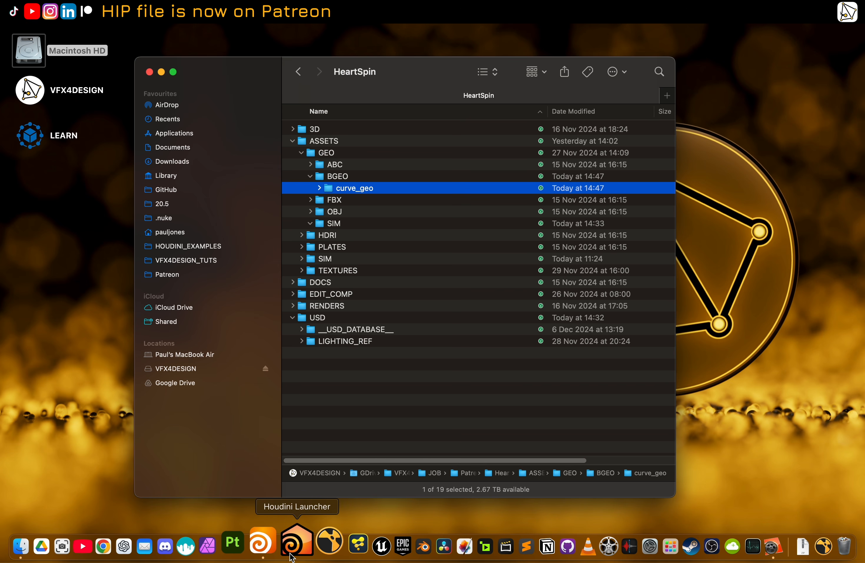
pyautogui.click(268, 546)
pyautogui.scroll(2, 488, 309)
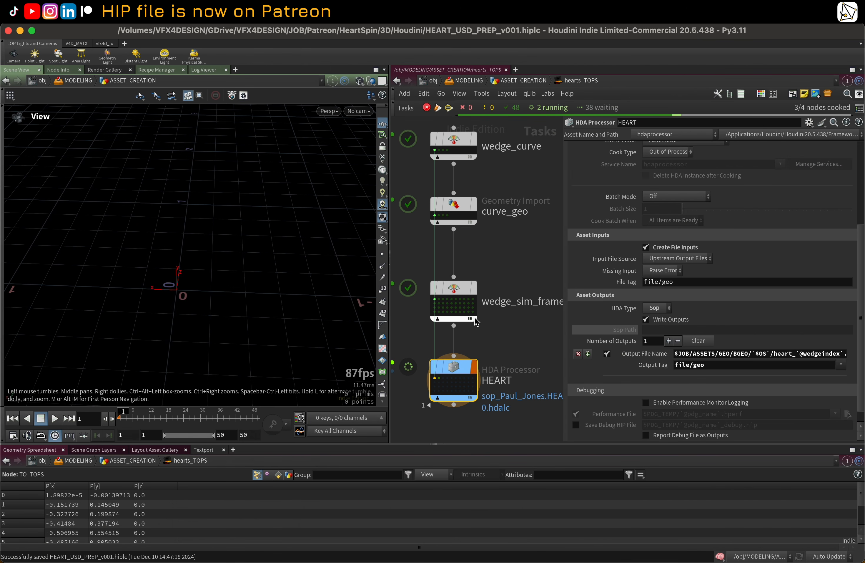
pyautogui.scroll(2, 508, 262)
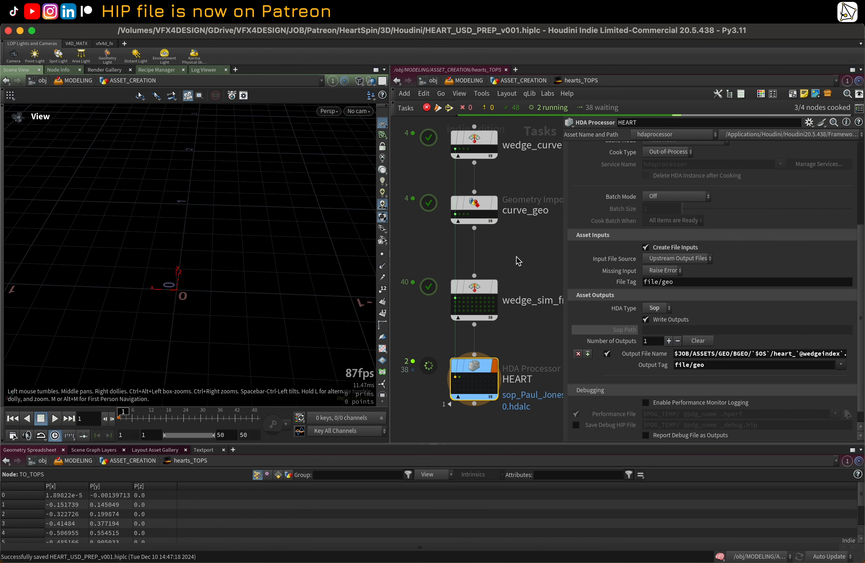
pyautogui.click(462, 299)
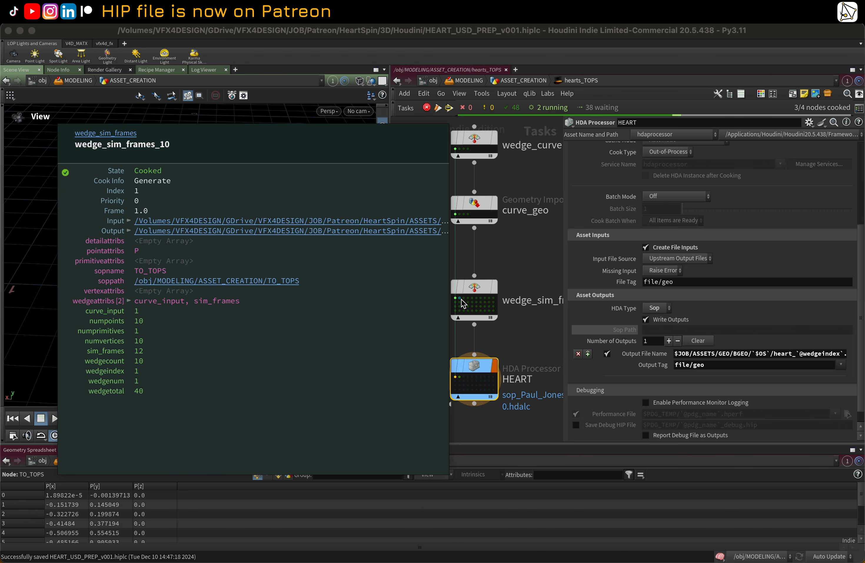
pyautogui.scroll(-3, 486, 289)
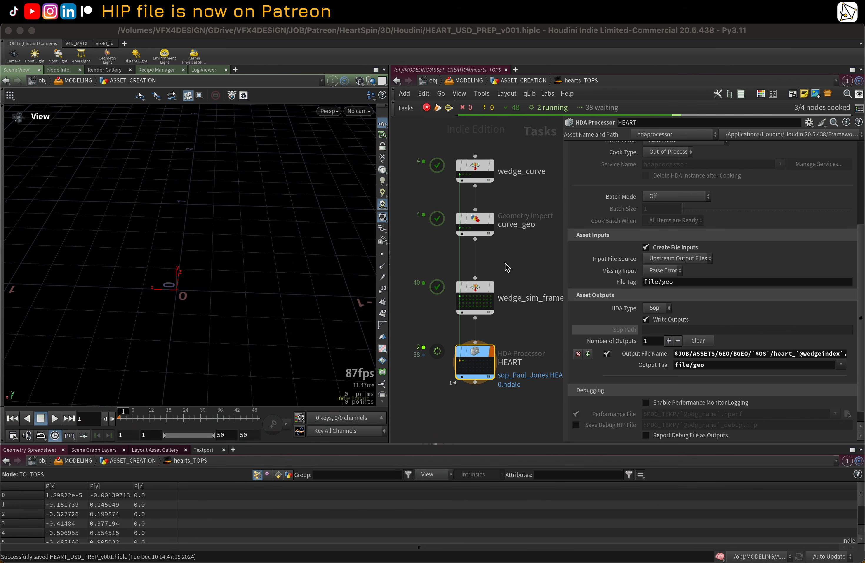
pyautogui.moveTo(505, 263); pyautogui.dragTo(533, 265, button='middle')
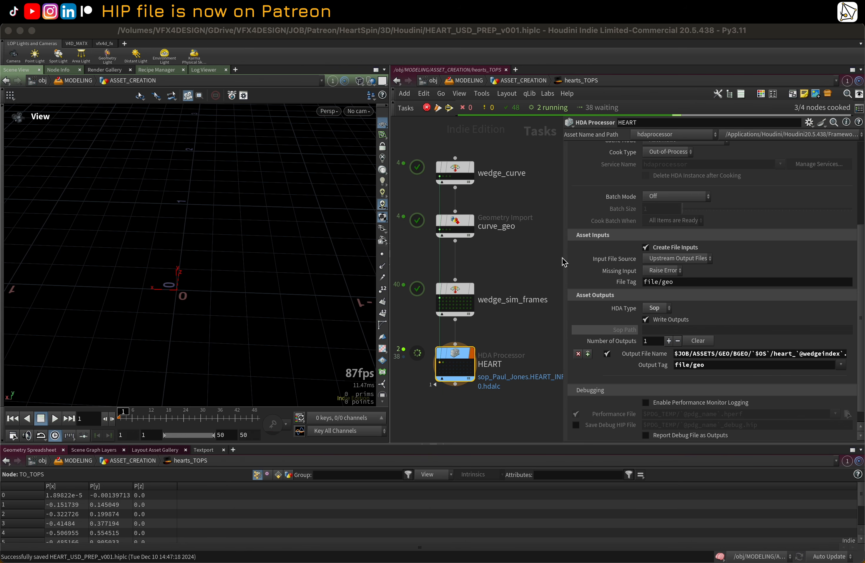
pyautogui.click(564, 258)
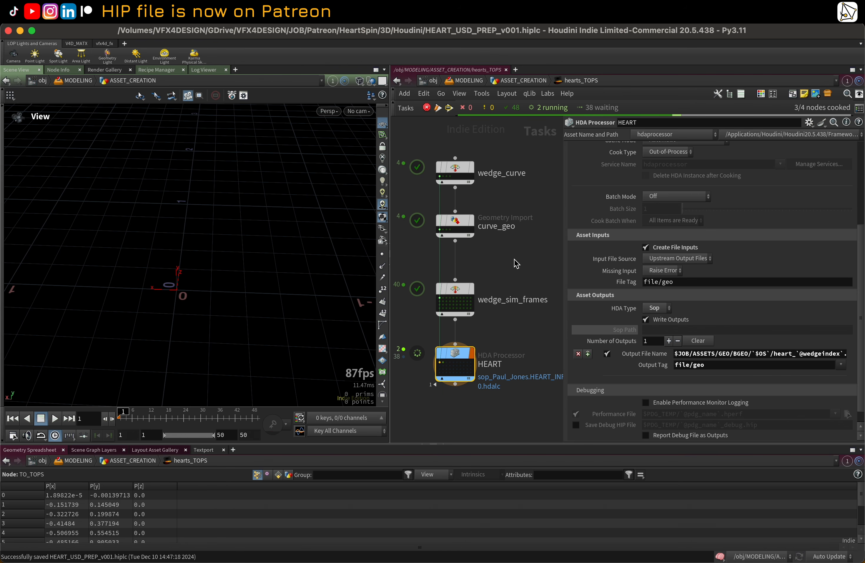
# Step: Open the Image Viewer to view the rendered hearts image, then minimize it
pyautogui.moveTo(643, 558)
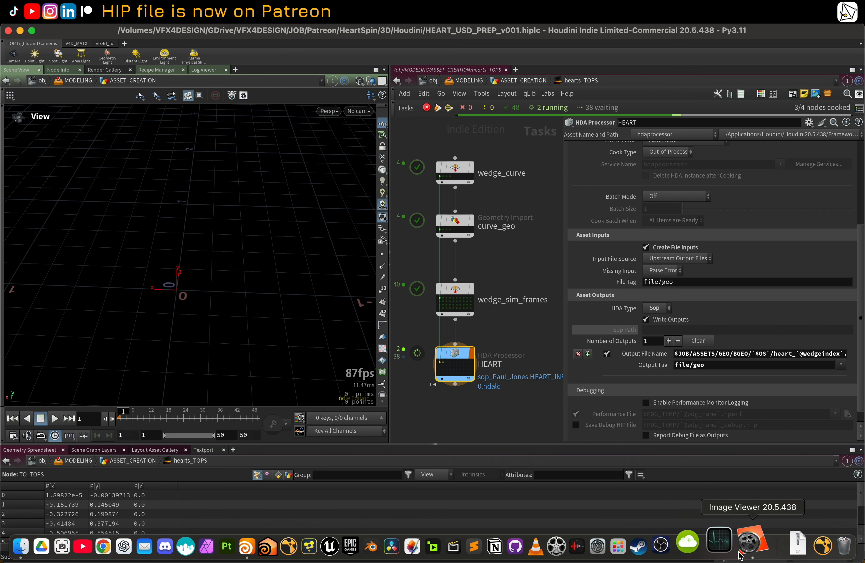
pyautogui.click(740, 552)
pyautogui.moveTo(354, 533); pyautogui.dragTo(644, 506)
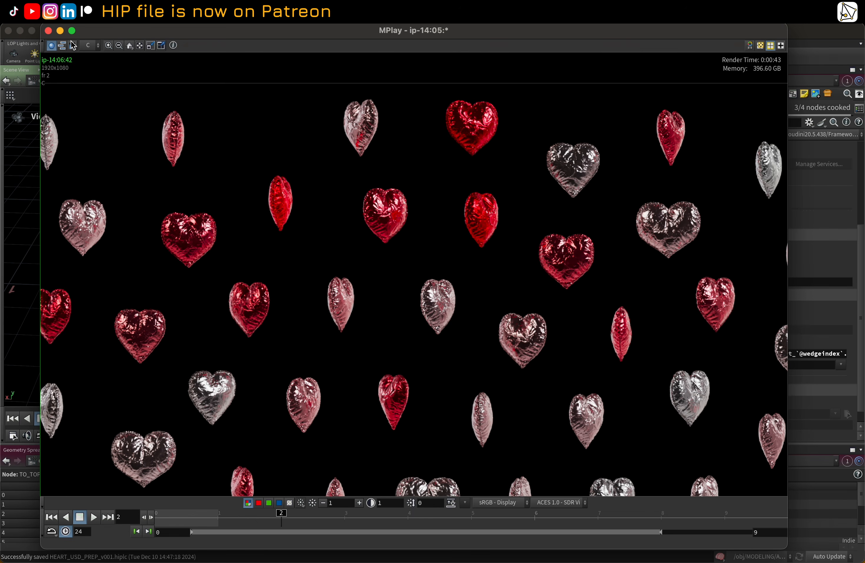
pyautogui.click(60, 31)
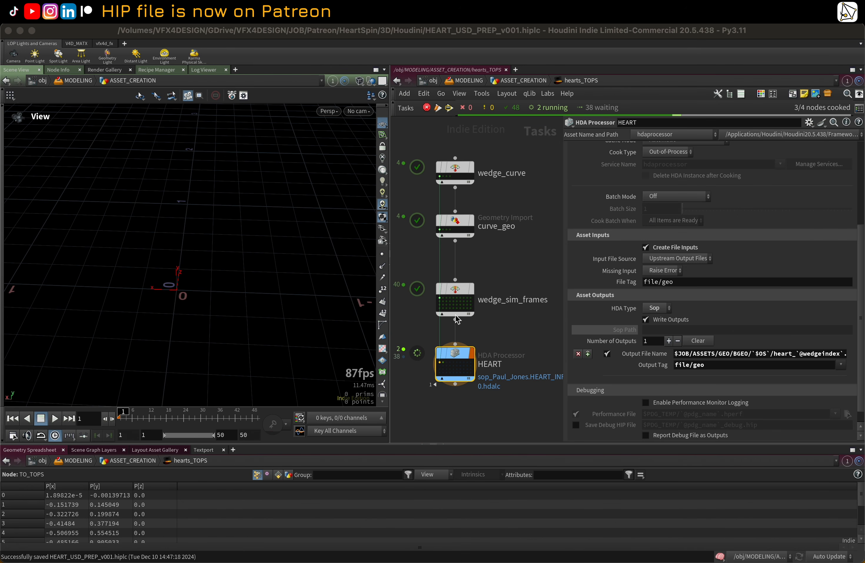
# Step: Review the wedge_curve node's parameters, then go up to ASSET_CREATION and inspect check_hearts_TOPS's geometry file path
pyautogui.click(527, 274)
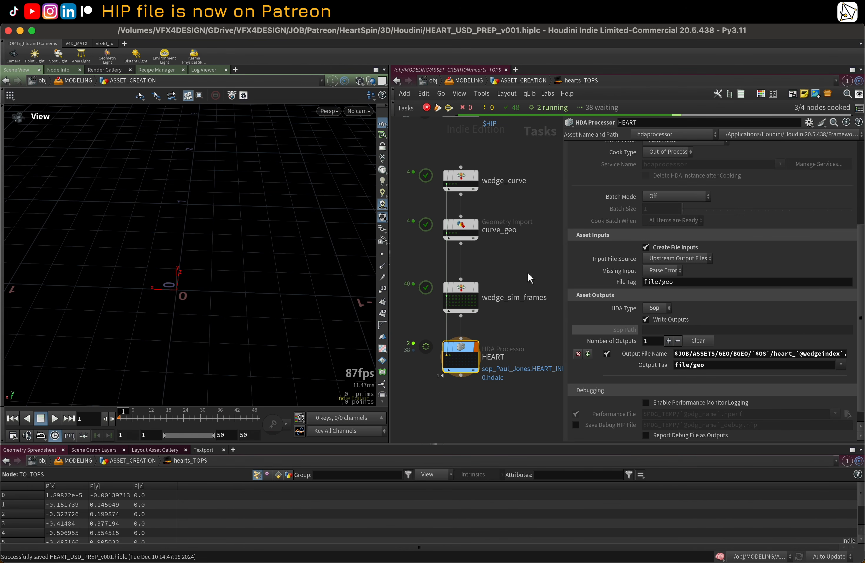
pyautogui.scroll(1, 527, 272)
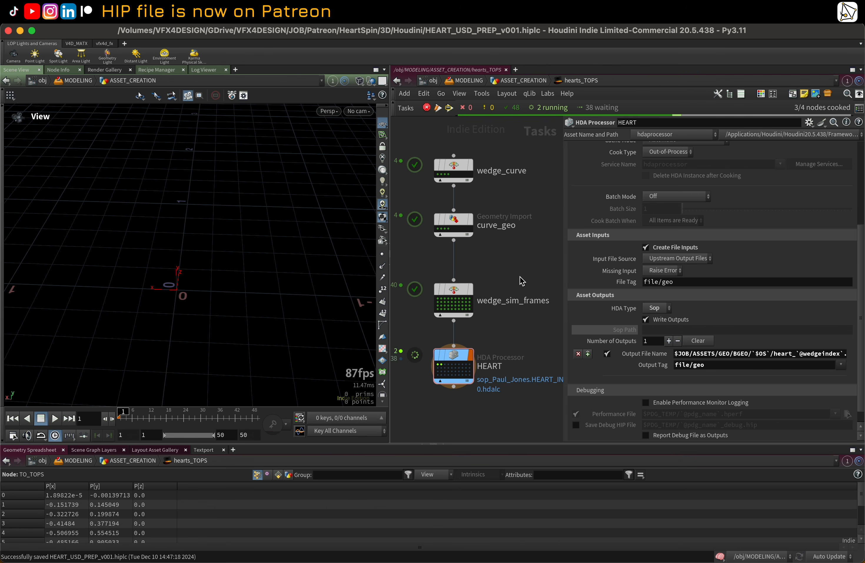
pyautogui.moveTo(525, 351); pyautogui.dragTo(540, 347, button='middle')
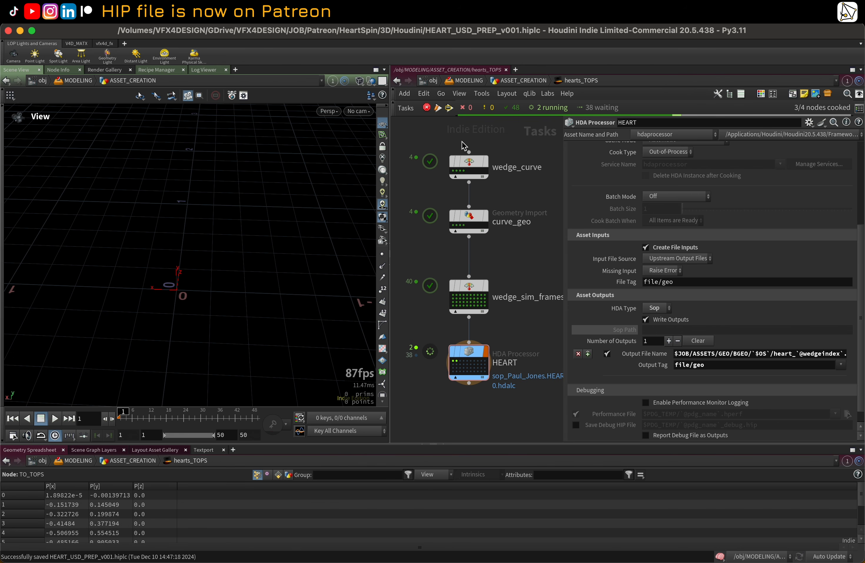
pyautogui.moveTo(446, 136); pyautogui.dragTo(529, 198)
pyautogui.click(529, 198)
pyautogui.moveTo(527, 199); pyautogui.dragTo(520, 200, button='middle')
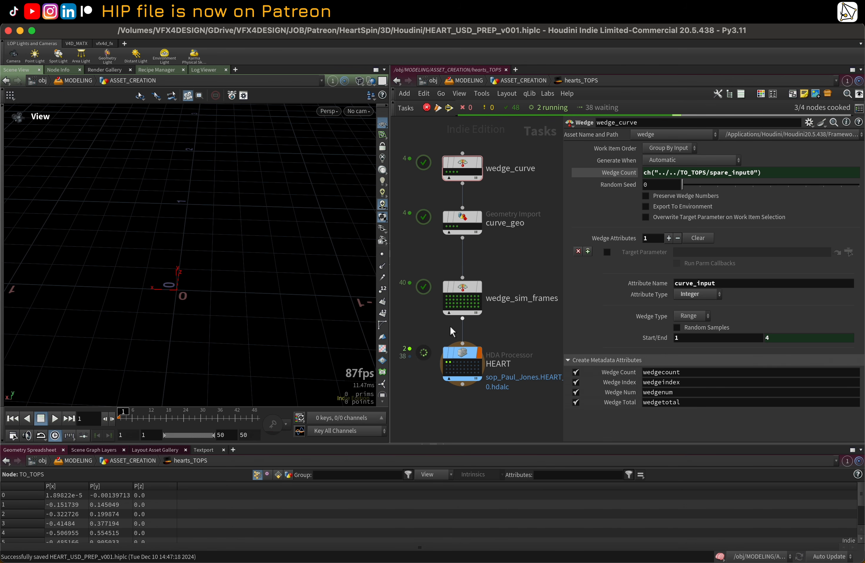
pyautogui.moveTo(526, 320); pyautogui.dragTo(523, 320, button='middle')
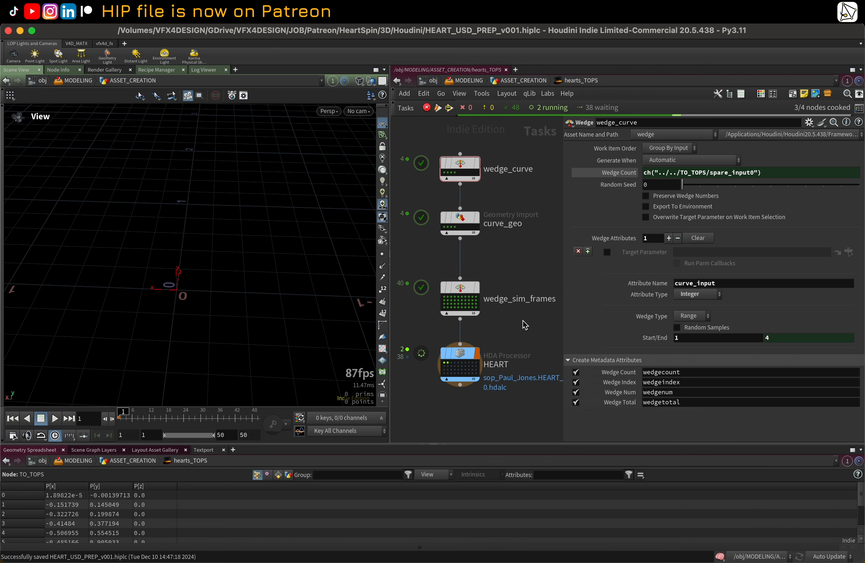
pyautogui.press('u')
pyautogui.moveTo(440, 319); pyautogui.dragTo(455, 319, button='middle')
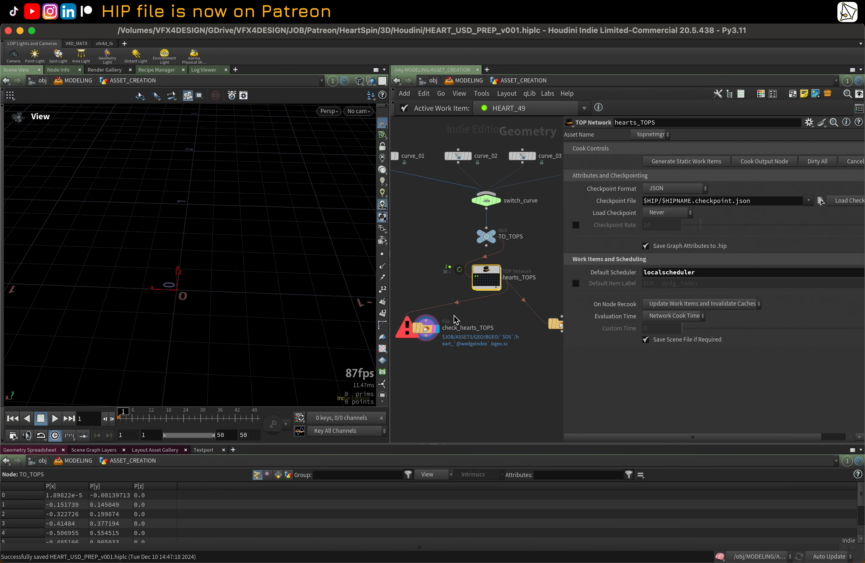
pyautogui.click(429, 329)
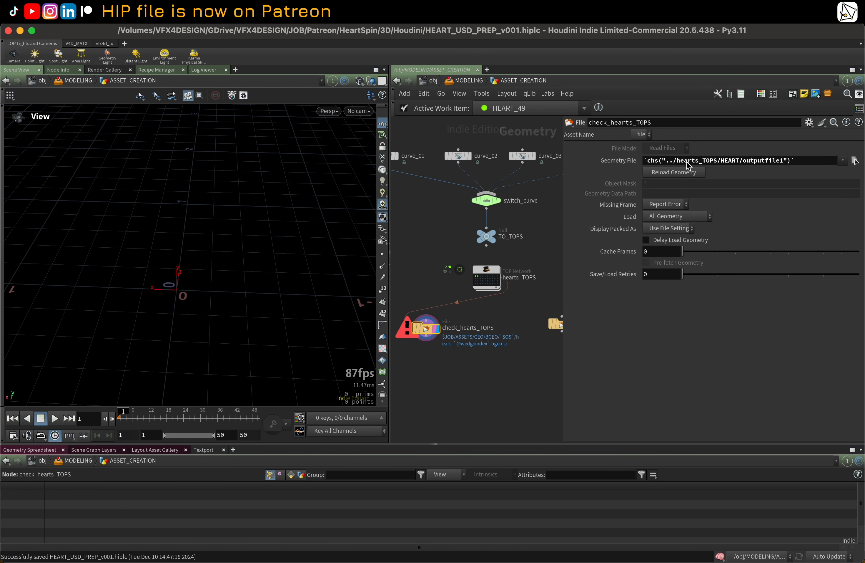
pyautogui.moveTo(431, 332)
# Step: Compare the HEART processor's output file name inside hearts_TOPS with check_hearts_TOPS's geometry file path
pyautogui.doubleClick(489, 272)
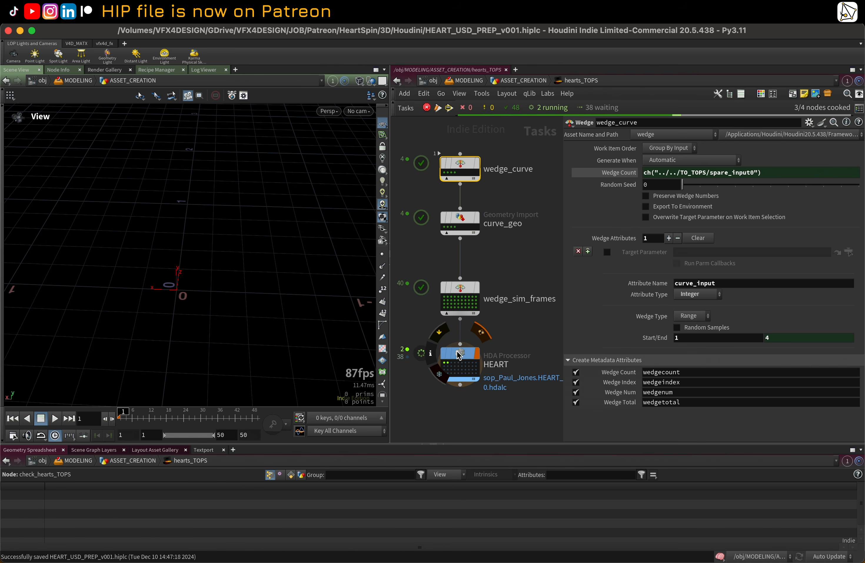
pyautogui.click(460, 364)
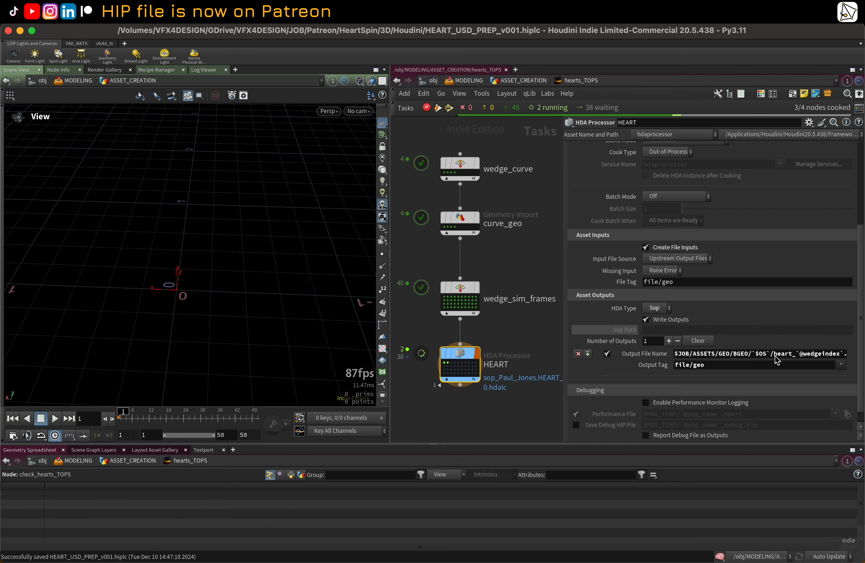
pyautogui.moveTo(515, 324); pyautogui.dragTo(514, 325, button='middle')
pyautogui.press('u')
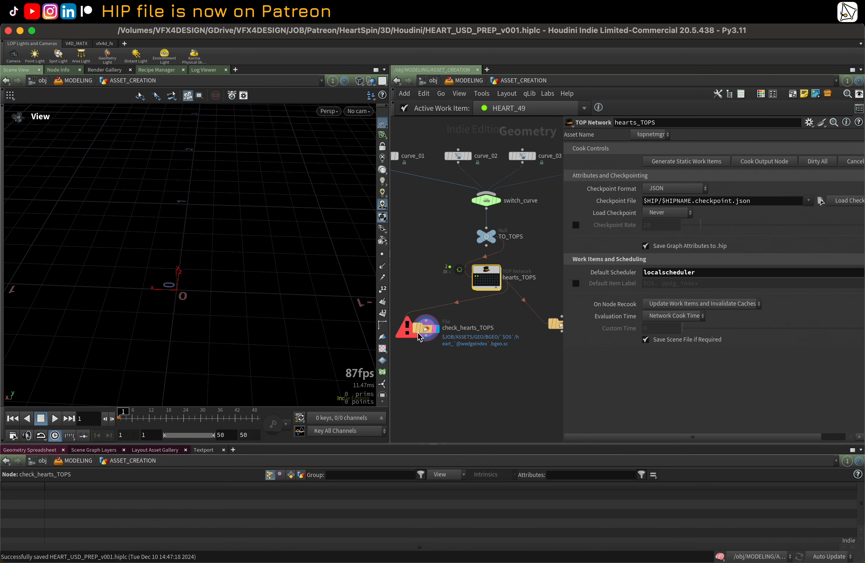
pyautogui.click(430, 331)
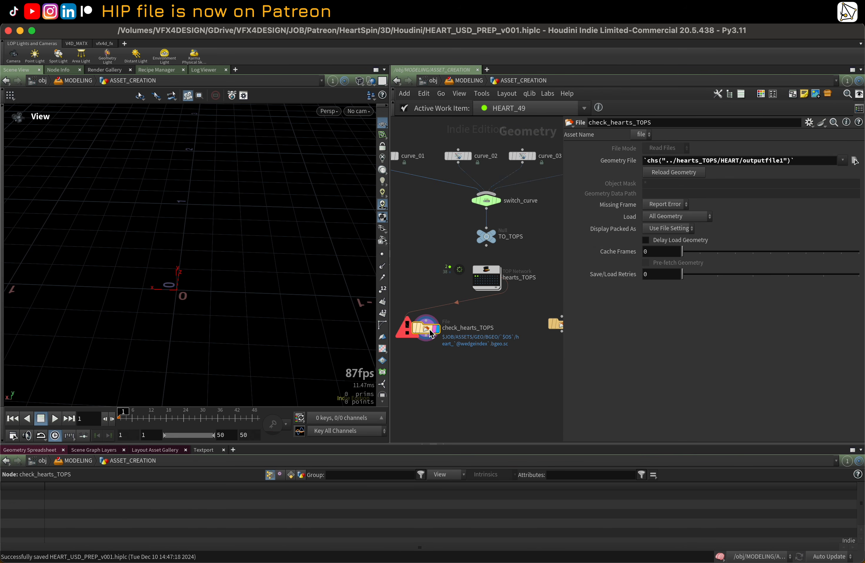
pyautogui.click(436, 328)
# Step: Set the display flag on the check_curves_TOPS node to view a loaded wedge curve
pyautogui.scroll(2, 476, 285)
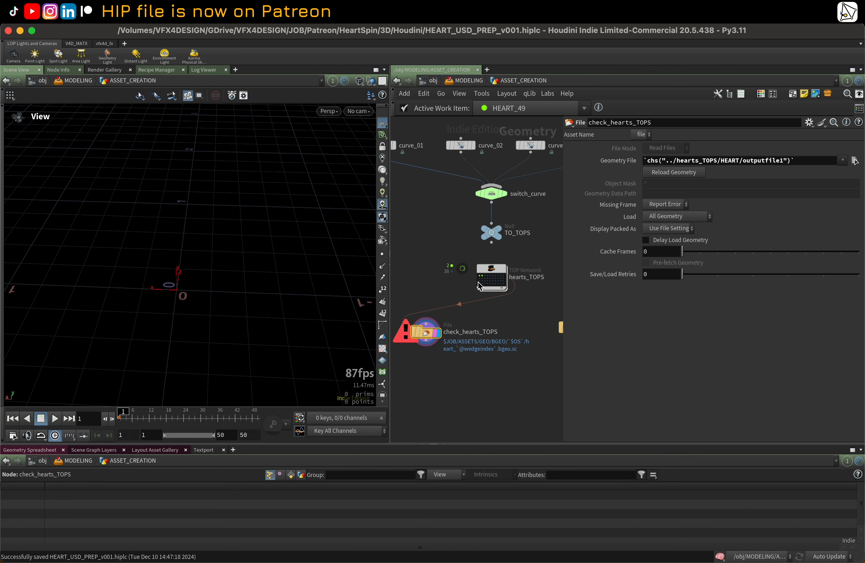
pyautogui.moveTo(428, 336)
pyautogui.moveTo(507, 319); pyautogui.dragTo(463, 319, button='middle')
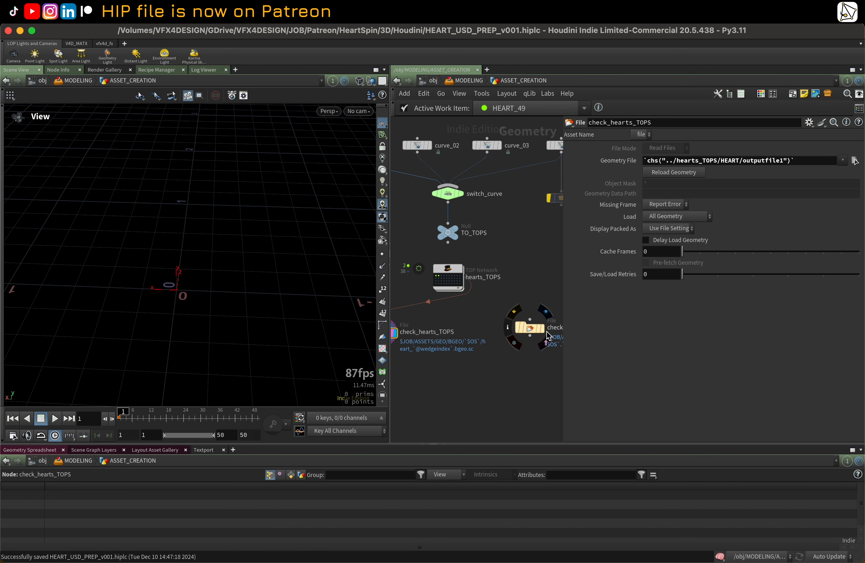
pyautogui.click(540, 329)
pyautogui.click(536, 334)
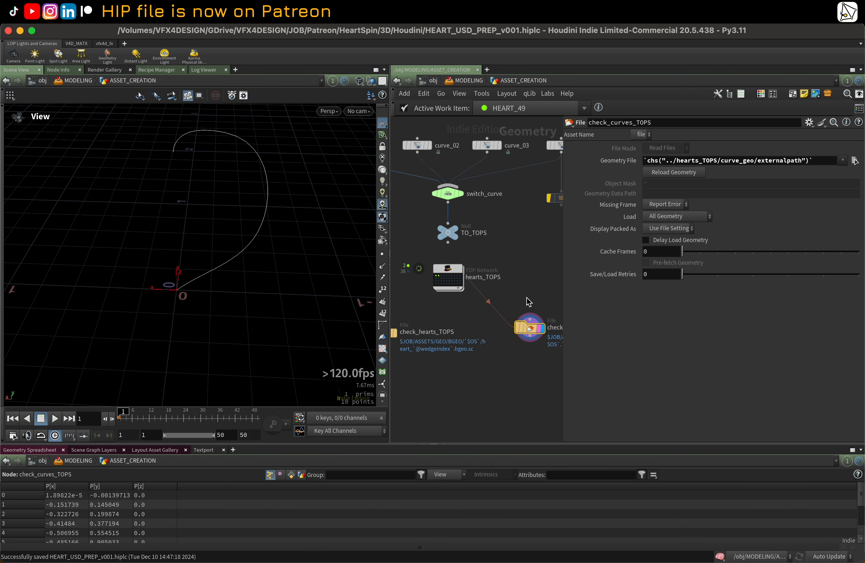
pyautogui.moveTo(526, 301); pyautogui.dragTo(520, 303, button='middle')
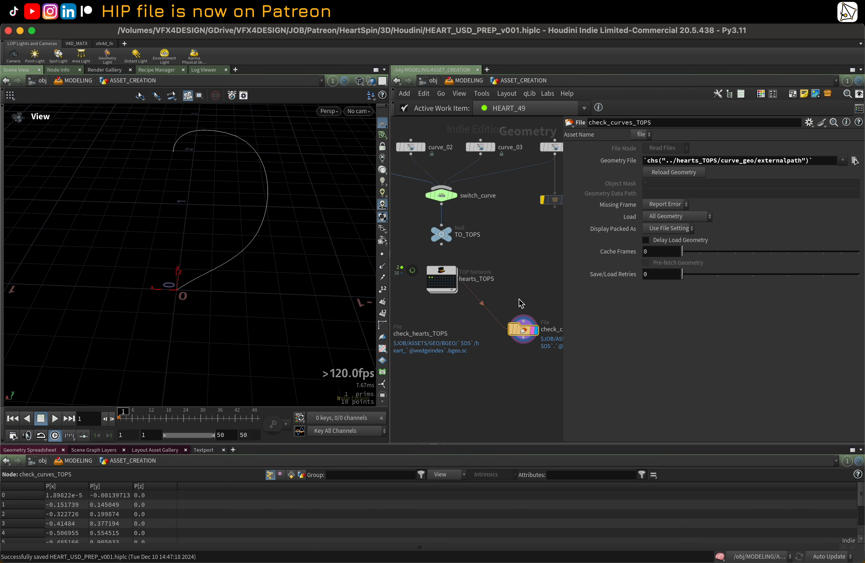
# Step: Select different hearts_TOPS work items to step through the wedged curves in the viewport
pyautogui.click(434, 280)
pyautogui.scroll(2, 434, 280)
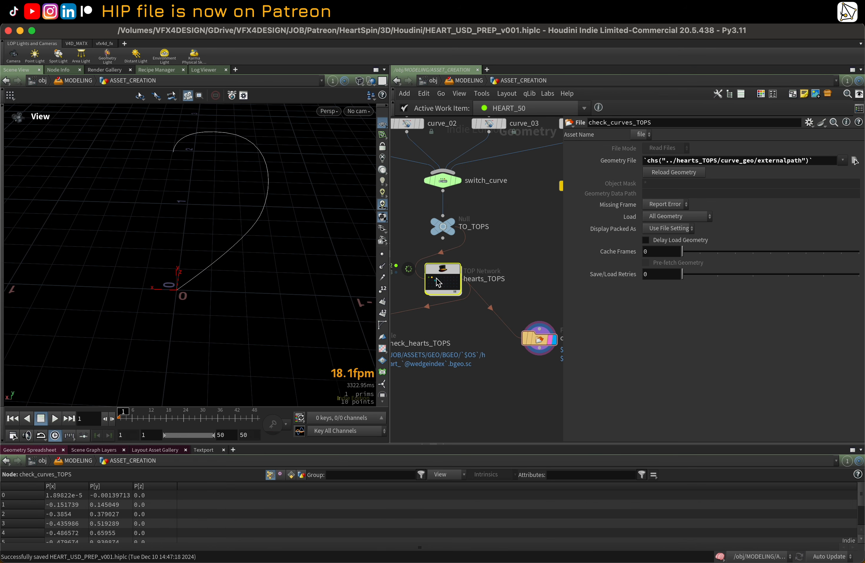
pyautogui.click(438, 281)
pyautogui.click(435, 277)
pyautogui.scroll(2, 436, 278)
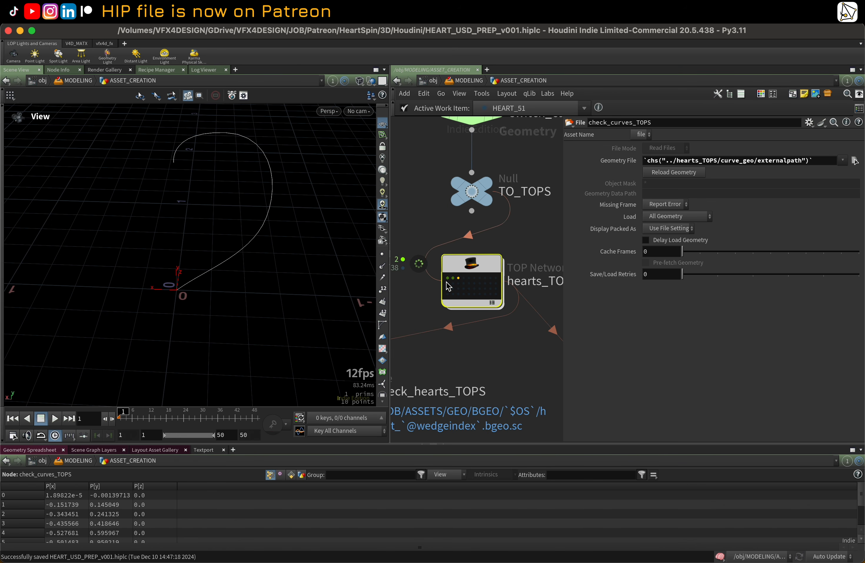
pyautogui.click(464, 278)
pyautogui.scroll(-3, 464, 278)
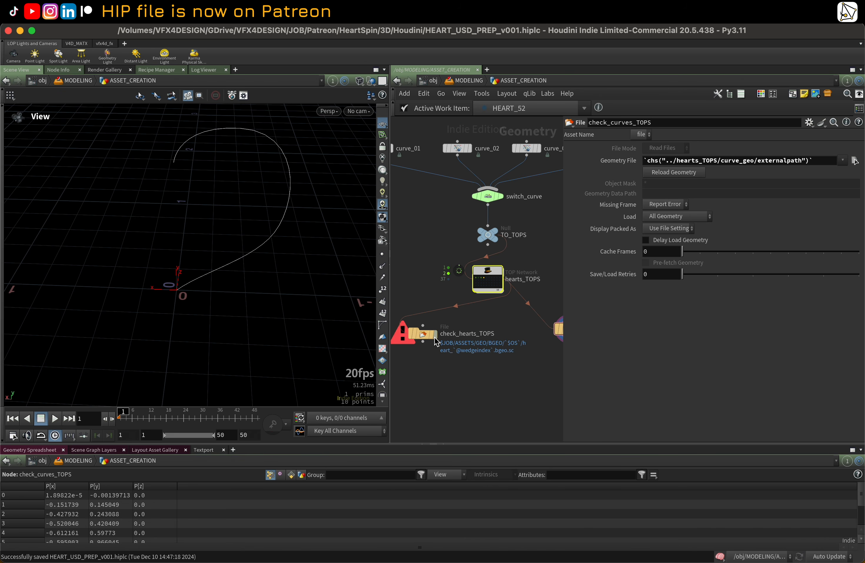
# Step: Display check_hearts_TOPS, pick a hearts_TOPS work item to load its heart, and inspect it in perspective and UV views
pyautogui.click(433, 335)
pyautogui.click(424, 335)
pyautogui.scroll(5, 496, 281)
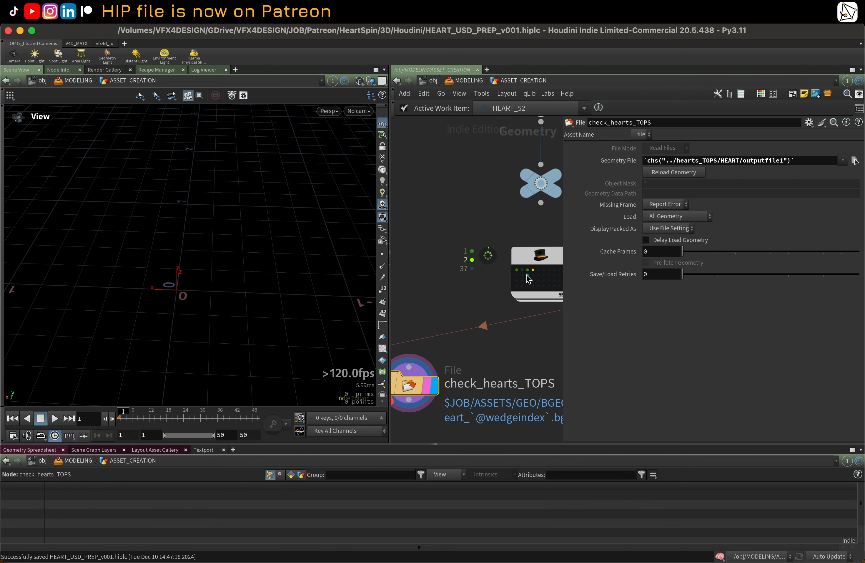
pyautogui.click(523, 270)
pyautogui.moveTo(315, 296); pyautogui.dragTo(256, 287)
pyautogui.scroll(-3, 429, 271)
pyautogui.moveTo(470, 287); pyautogui.dragTo(469, 249, button='middle')
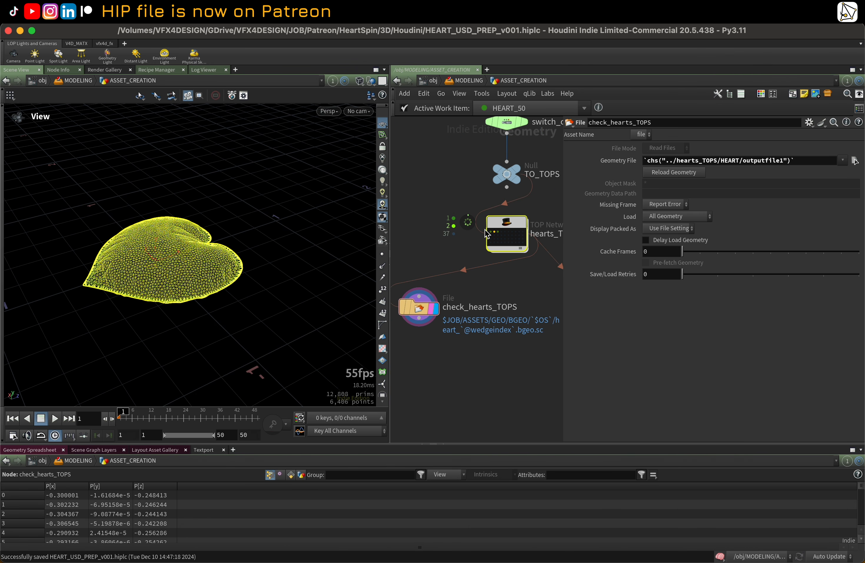
pyautogui.moveTo(254, 264); pyautogui.dragTo(224, 294)
pyautogui.moveTo(140, 334); pyautogui.dragTo(155, 311)
pyautogui.hotkey('space', '5')
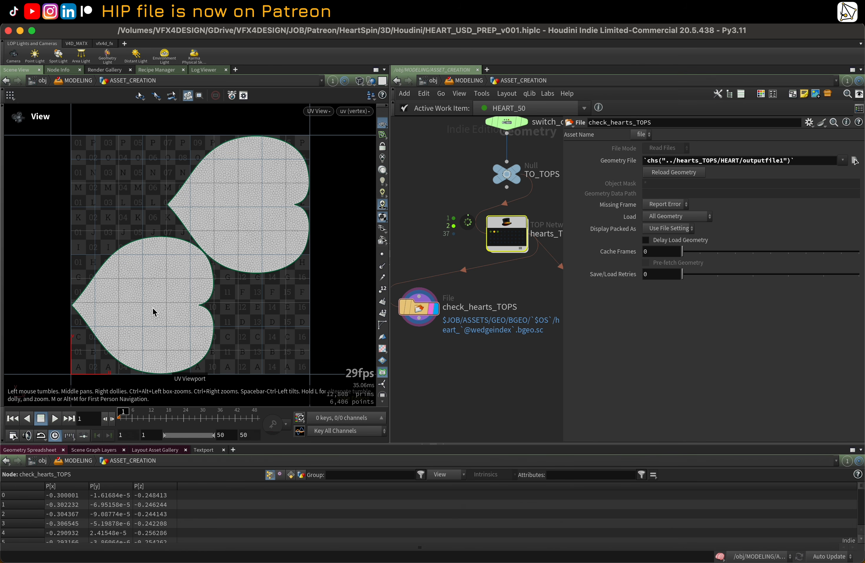
pyautogui.hotkey('space', '1')
# Step: Switch to Finder and expand the new HEART folder under BGEO to inspect the heart BGEO files
pyautogui.moveTo(153, 559)
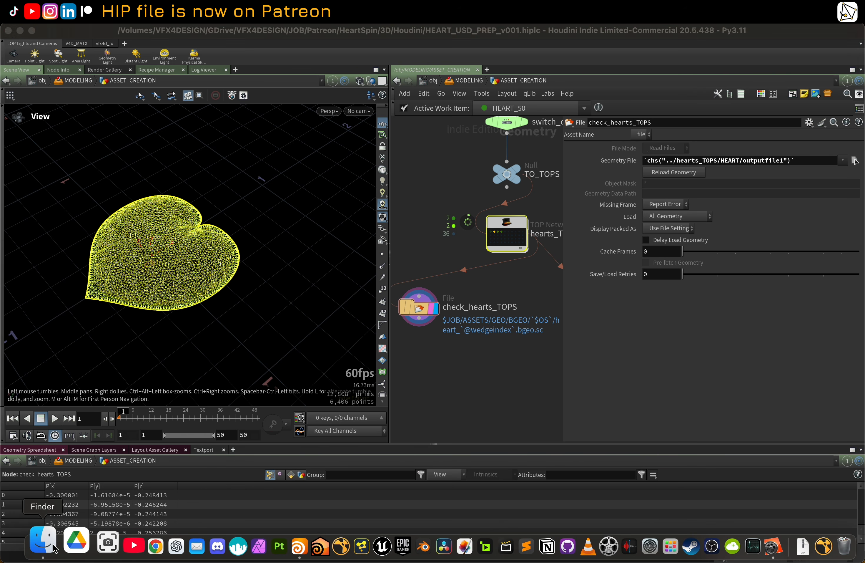
pyautogui.click(21, 545)
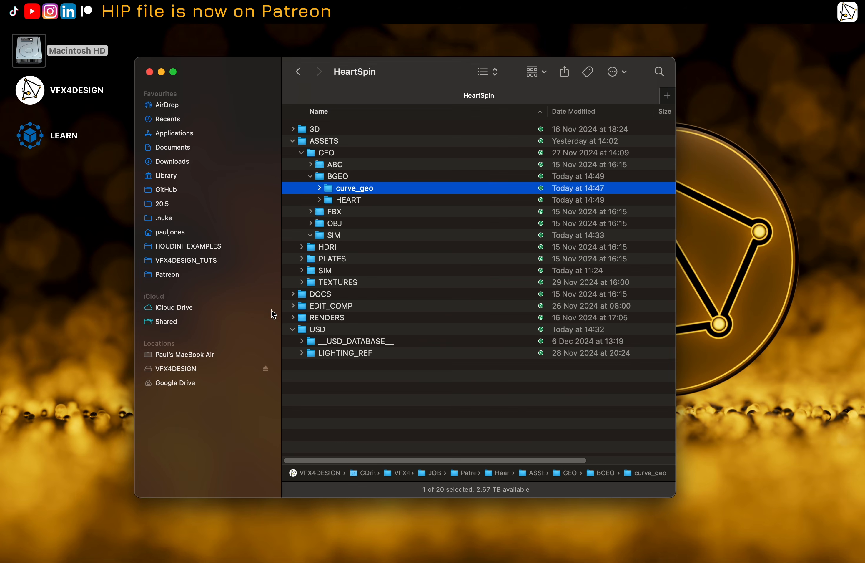
pyautogui.click(320, 200)
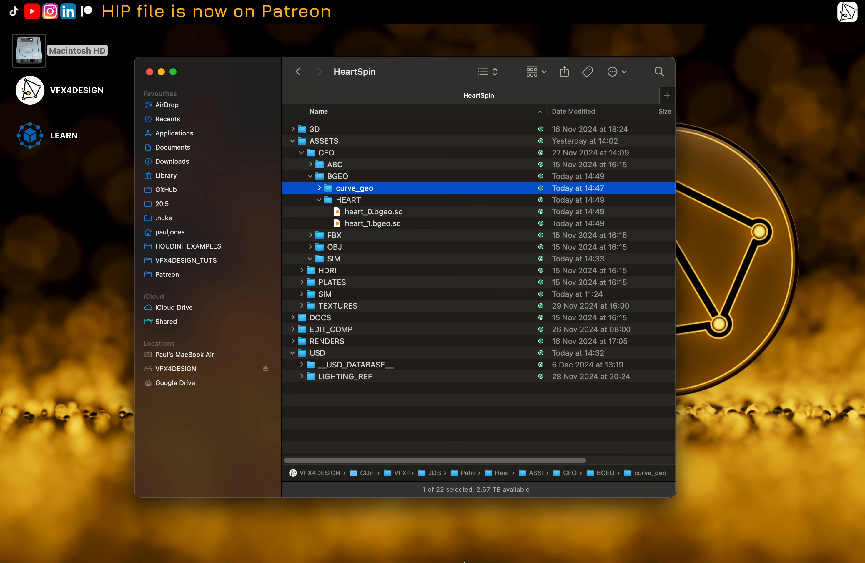
# Step: Return to Houdini, narrow the parameter pane to widen the network editor, and frame all nodes
pyautogui.moveTo(465, 562)
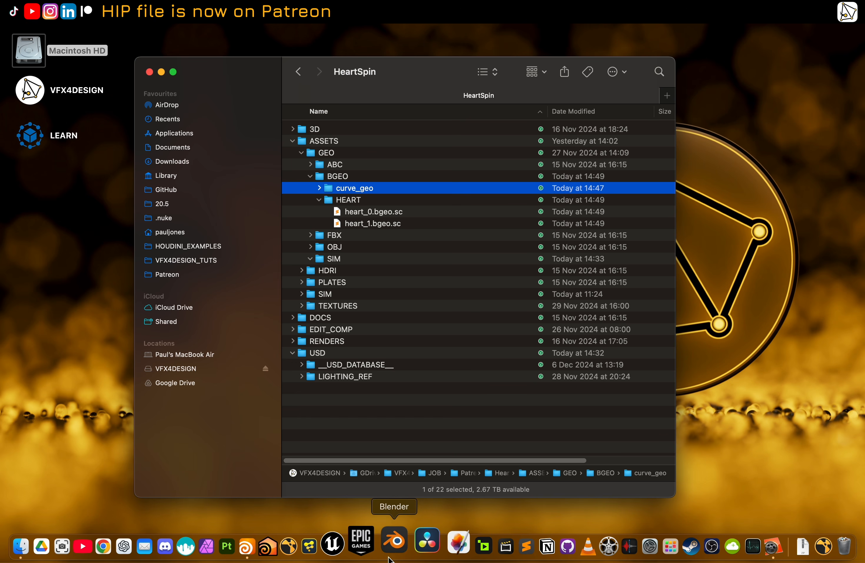
pyautogui.click(246, 546)
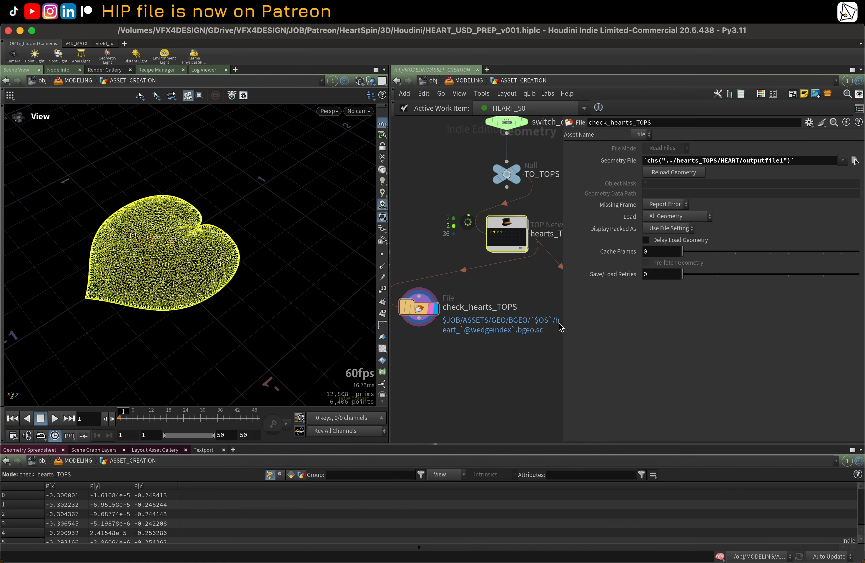
pyautogui.moveTo(565, 319); pyautogui.dragTo(678, 316)
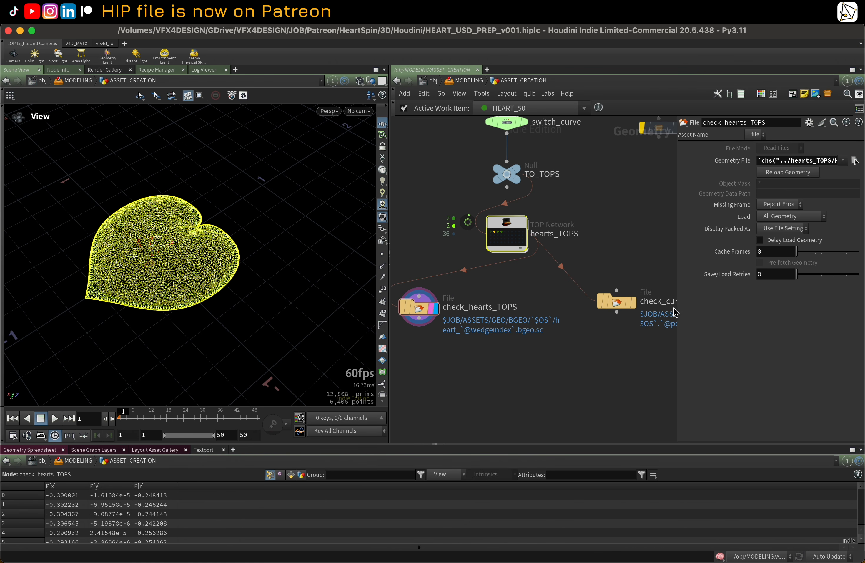
pyautogui.press('h')
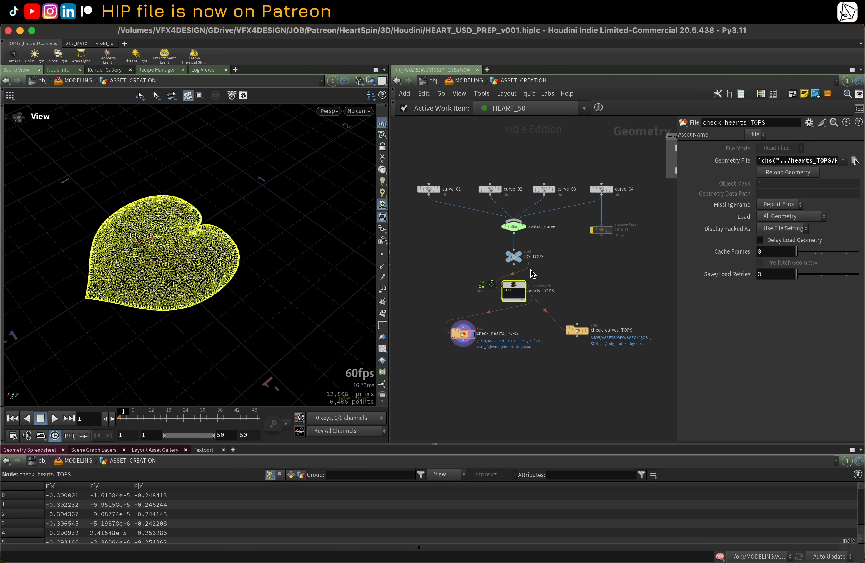
# Step: Dive into the hearts_TOPS network to view its task nodes and return to the object level, twice
pyautogui.doubleClick(516, 290)
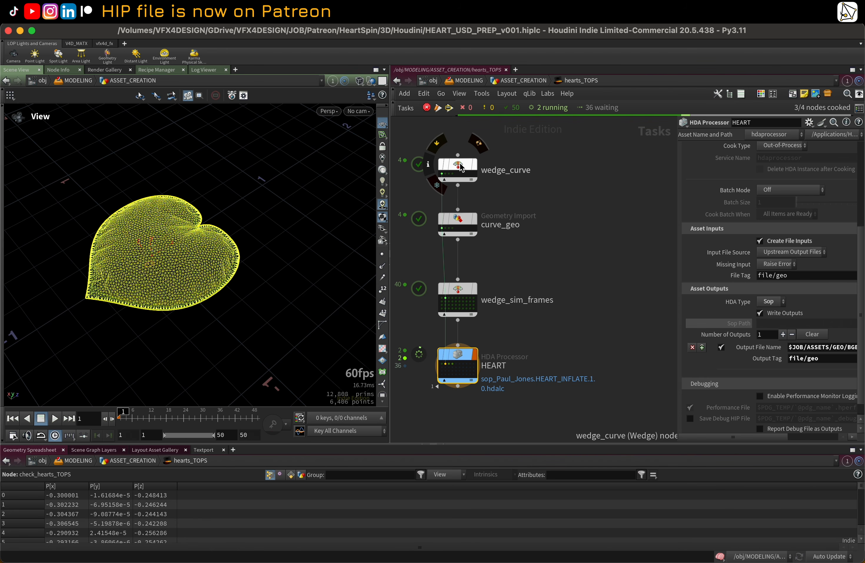
pyautogui.click(397, 81)
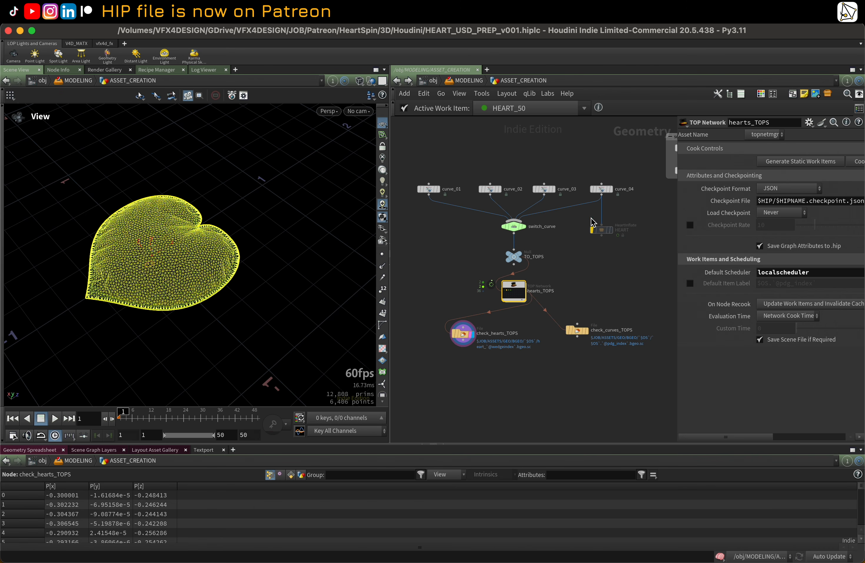
pyautogui.doubleClick(519, 290)
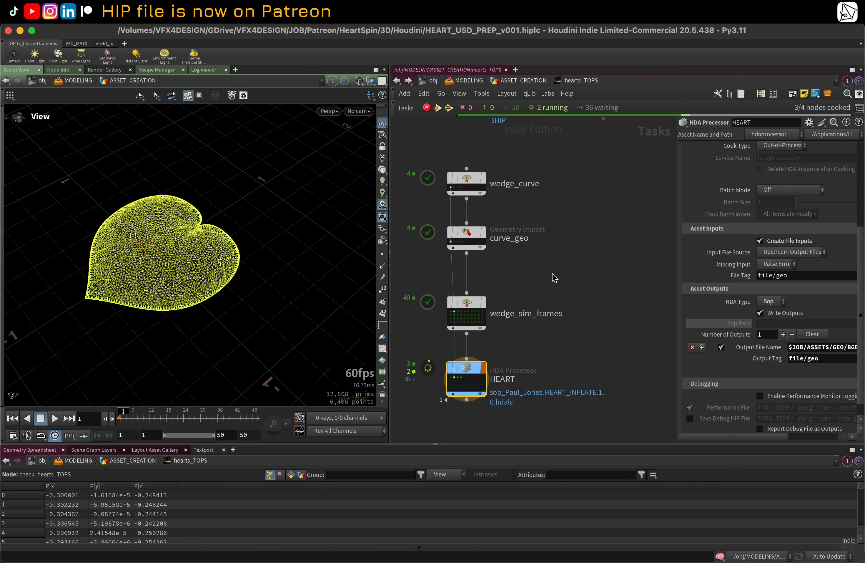
pyautogui.click(397, 80)
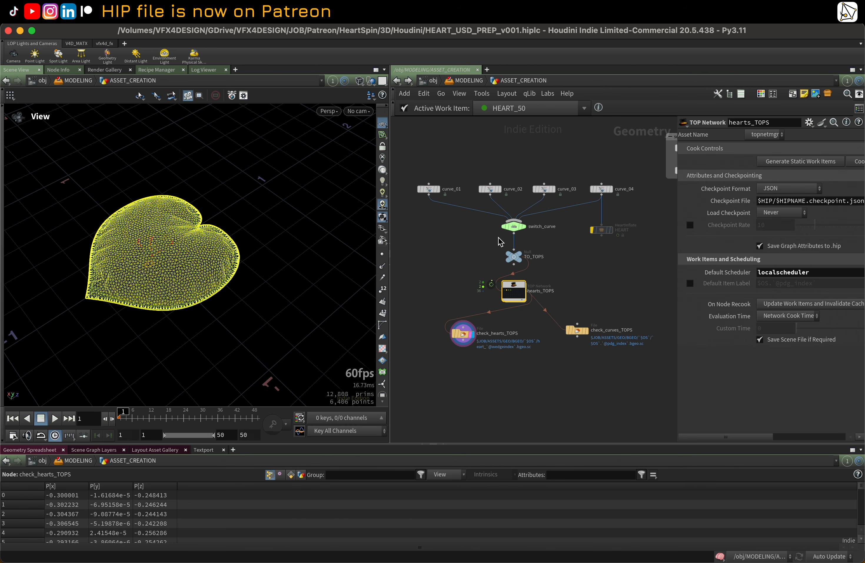
# Step: Select the four curve nodes and navigate the network view down to the hearts_TOPS node
pyautogui.moveTo(603, 206); pyautogui.dragTo(613, 209)
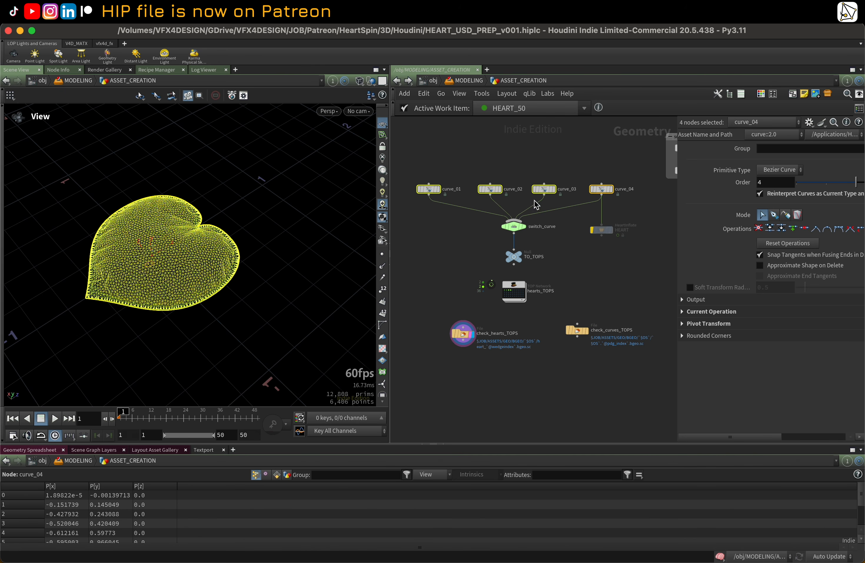
pyautogui.scroll(-1, 515, 147)
pyautogui.moveTo(525, 146)
pyautogui.mouseDown(button='middle')
pyautogui.moveTo(511, 162)
pyautogui.moveTo(521, 160)
pyautogui.mouseUp(button='middle')
pyautogui.scroll(2, 520, 161)
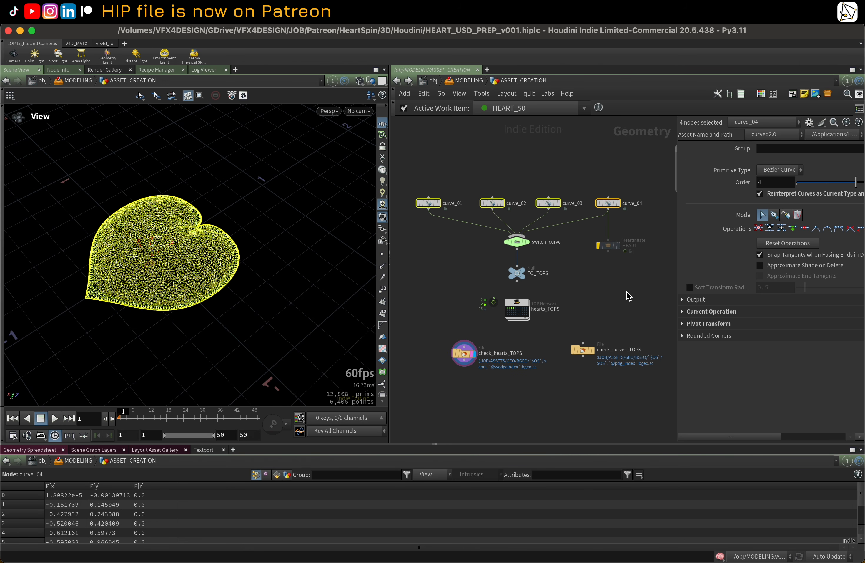
pyautogui.scroll(1, 517, 323)
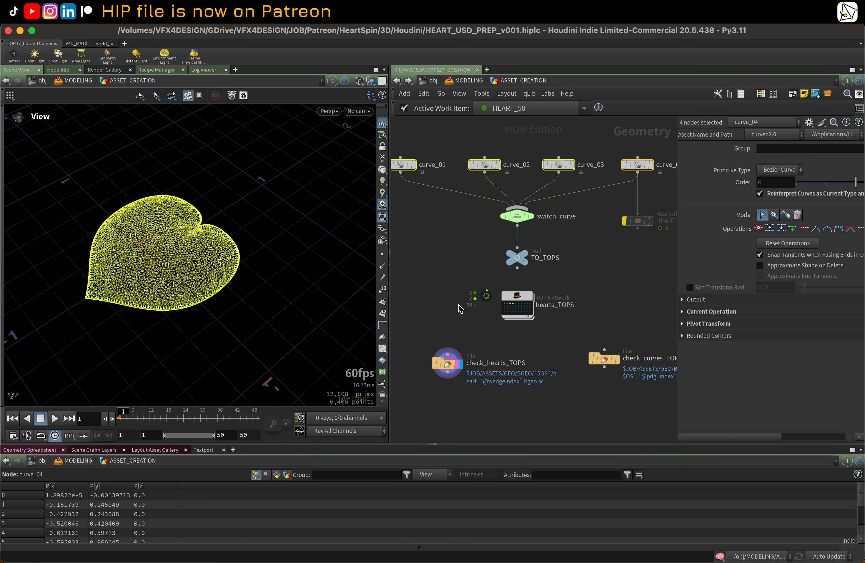
pyautogui.scroll(1, 455, 304)
pyautogui.scroll(-1, 442, 271)
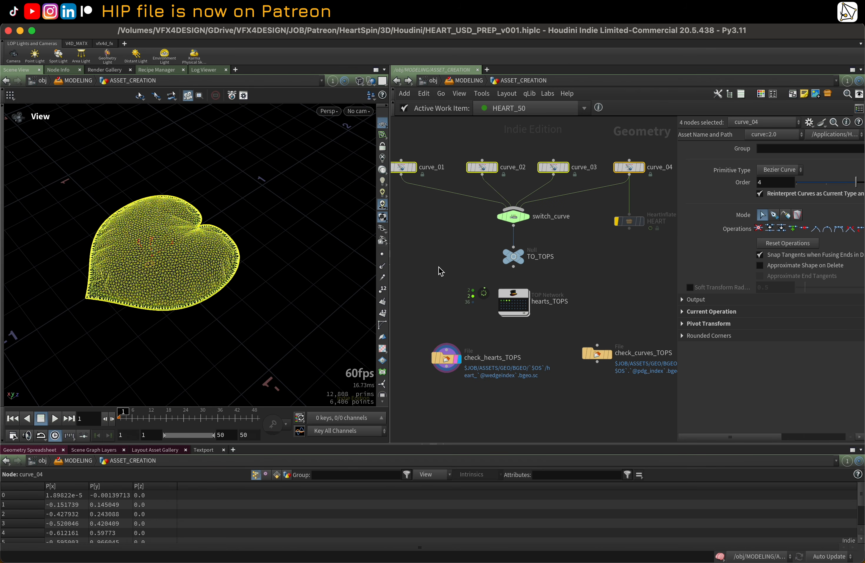
pyautogui.moveTo(441, 271); pyautogui.dragTo(464, 270, button='middle')
pyautogui.scroll(1, 465, 269)
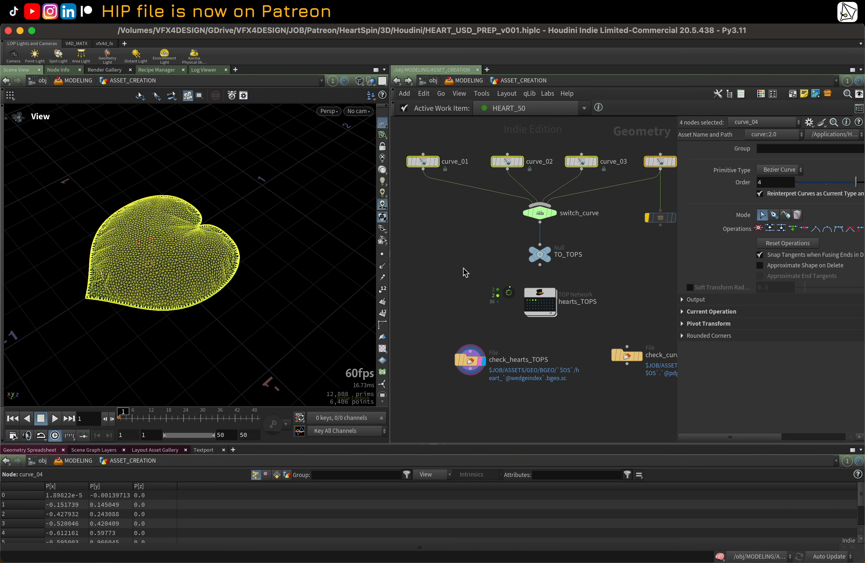
pyautogui.scroll(3, 525, 314)
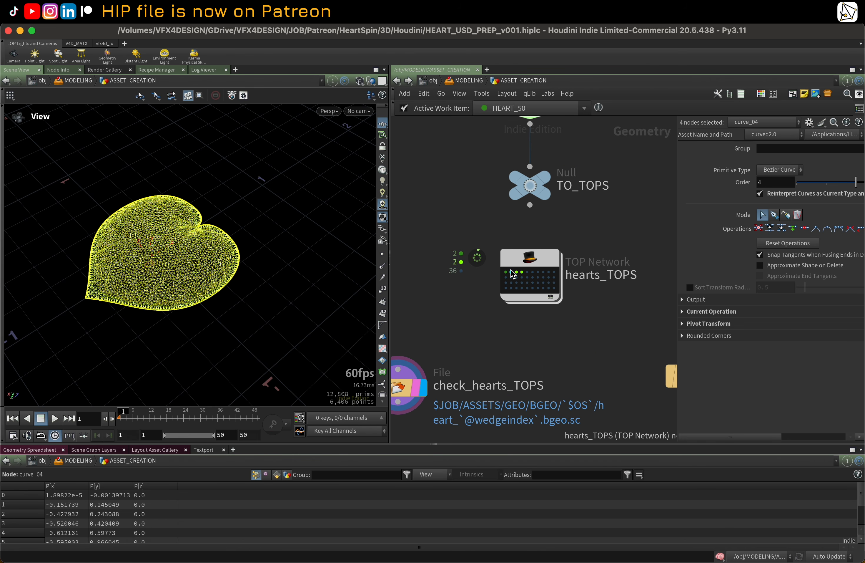
# Step: Pick a hearts_TOPS work item to load its heart and orbit the viewport to inspect it
pyautogui.click(514, 277)
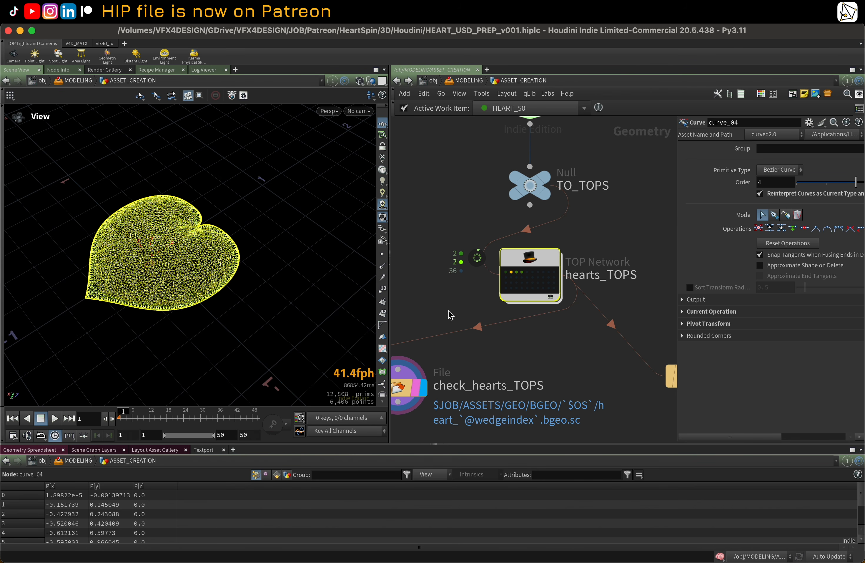
pyautogui.moveTo(449, 311); pyautogui.dragTo(477, 285, button='middle')
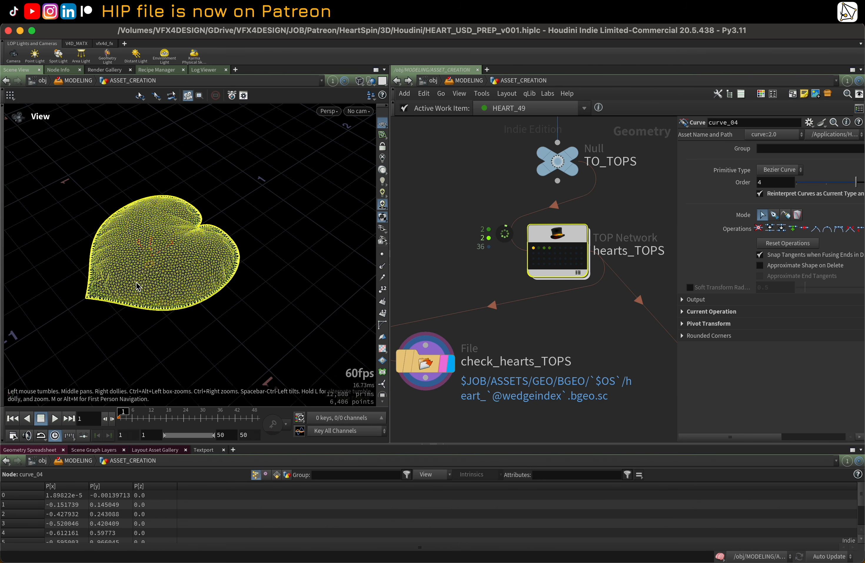
pyautogui.scroll(3, 185, 252)
pyautogui.moveTo(184, 252); pyautogui.dragTo(199, 275)
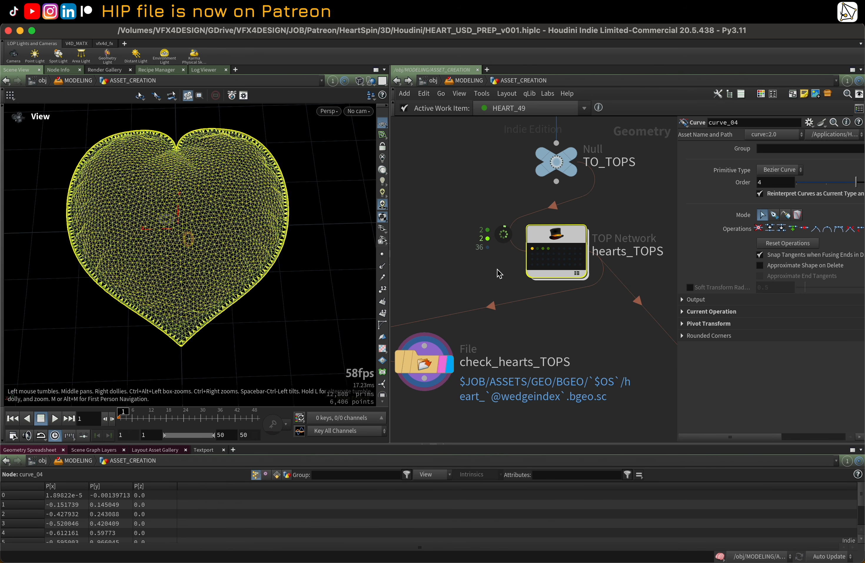
# Step: Select the hearts_TOPS node and pan and zoom the network view around it
pyautogui.moveTo(497, 269); pyautogui.dragTo(483, 274, button='middle')
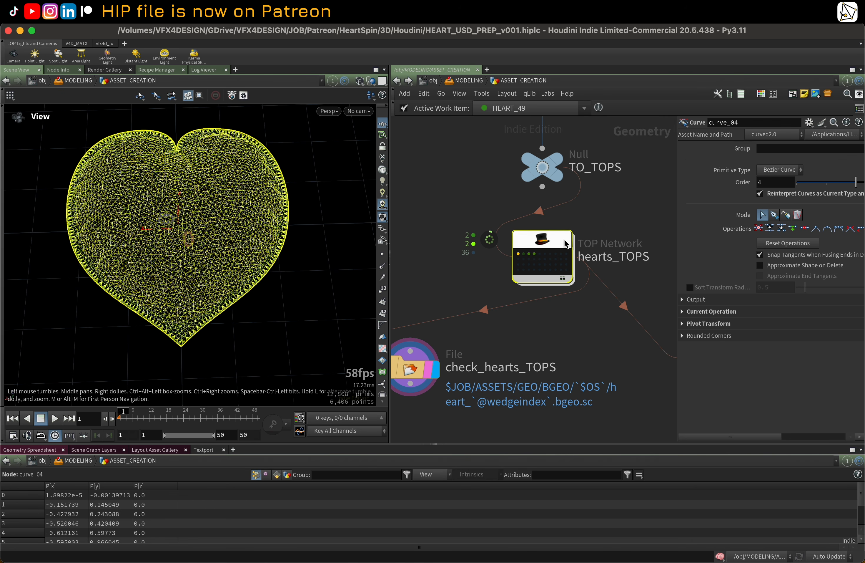
pyautogui.moveTo(570, 244); pyautogui.dragTo(541, 245, button='middle')
pyautogui.click(516, 241)
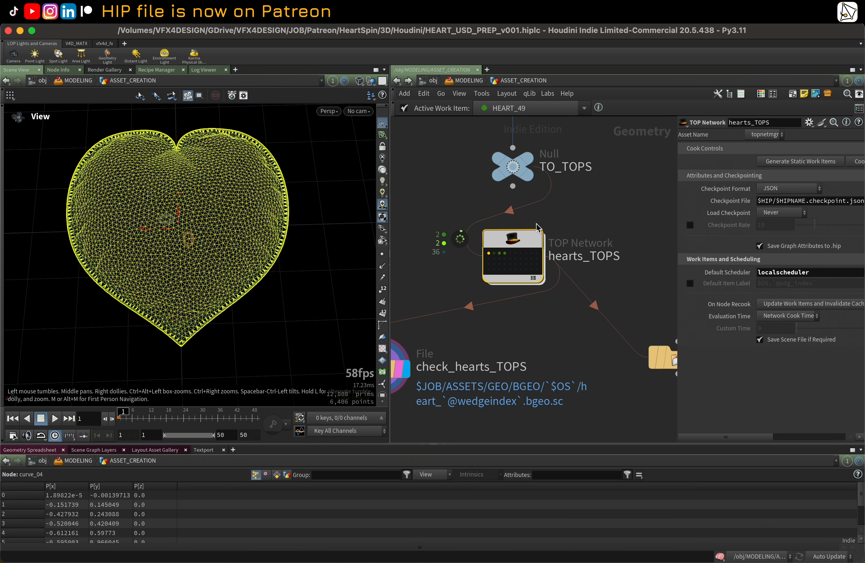
pyautogui.scroll(-1, 567, 217)
pyautogui.moveTo(584, 222); pyautogui.dragTo(604, 211, button='middle')
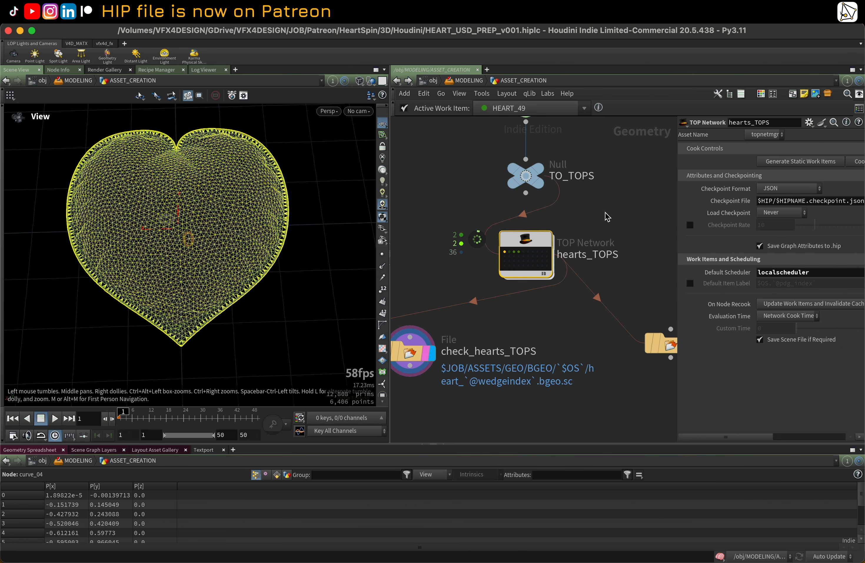
pyautogui.scroll(1, 552, 212)
pyautogui.scroll(-2, 553, 214)
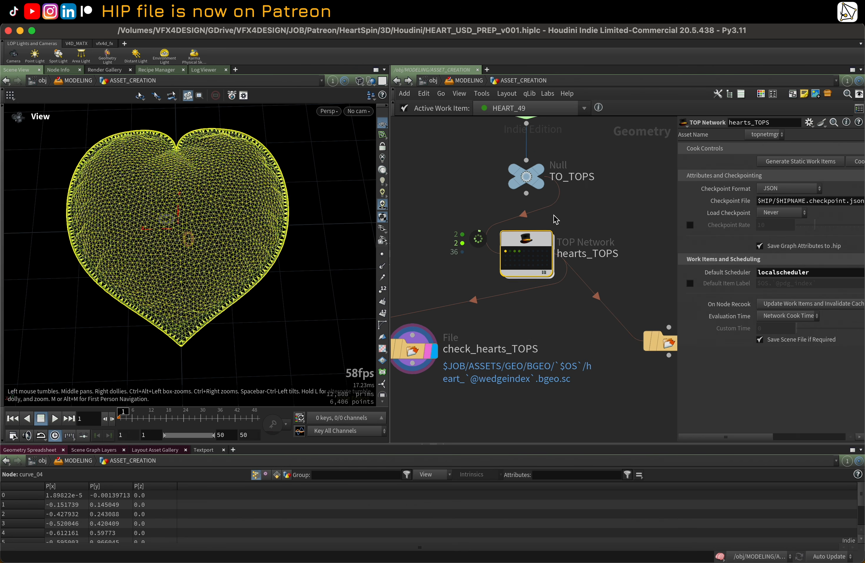
pyautogui.moveTo(577, 222); pyautogui.dragTo(581, 221, button='middle')
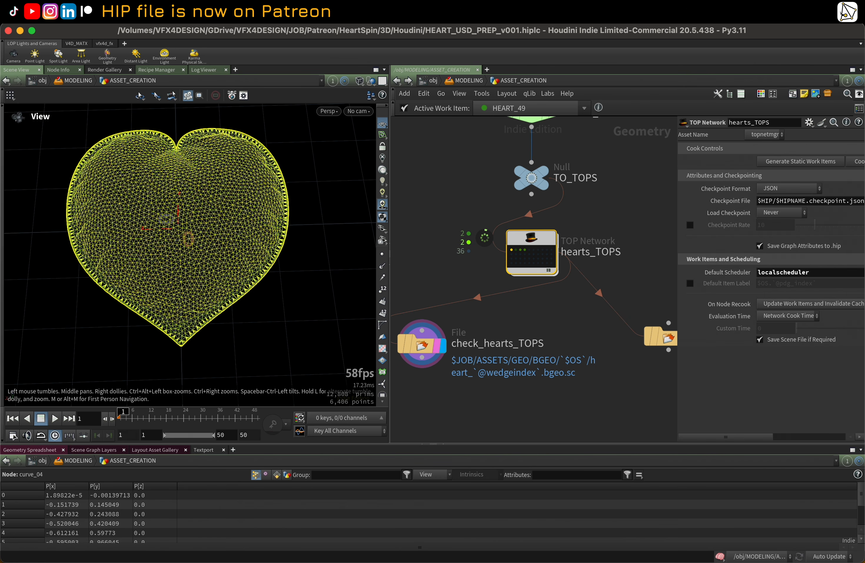
# Step: Switch the viewport to shaded display and orbit around the loaded heart to inspect its surface
pyautogui.click(16, 15)
pyautogui.click(480, 171)
pyautogui.scroll(-1, 471, 221)
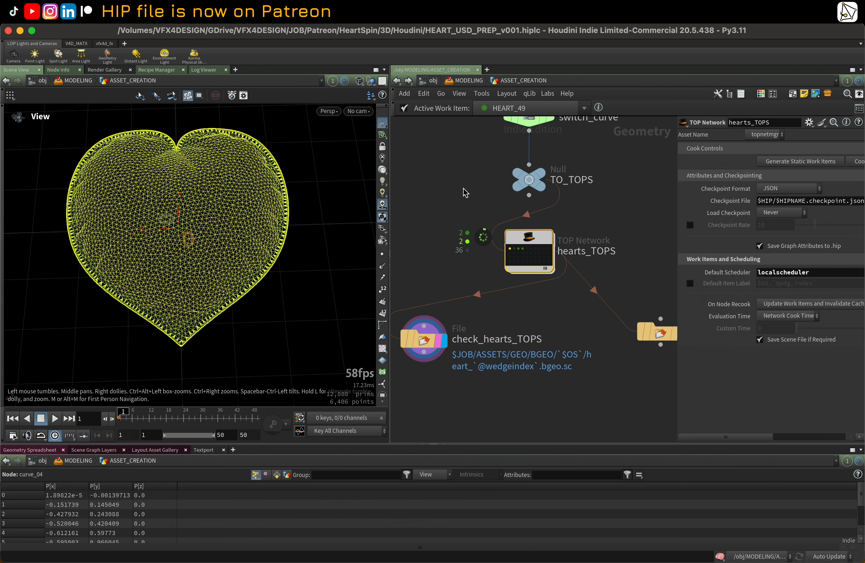
pyautogui.scroll(-1, 462, 188)
pyautogui.scroll(-1, 463, 190)
pyautogui.scroll(2, 475, 212)
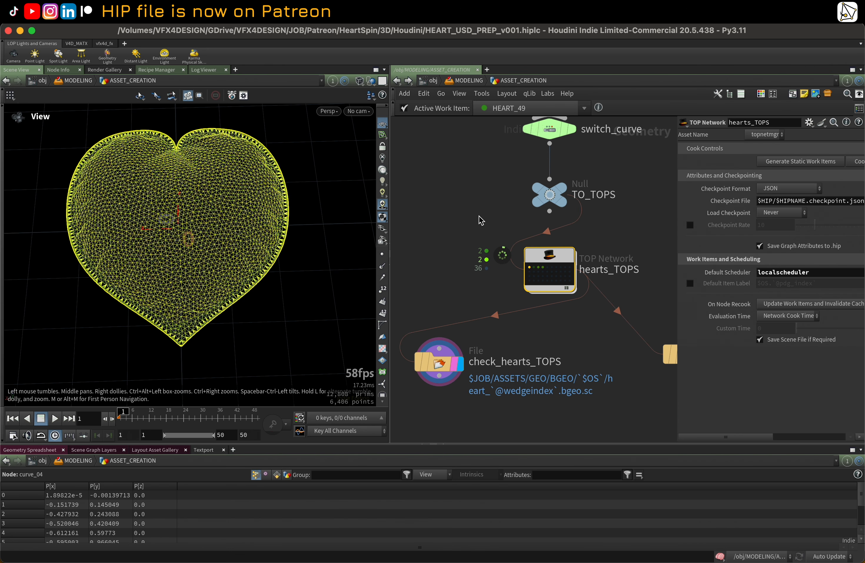
pyautogui.moveTo(488, 223); pyautogui.dragTo(493, 203, button='middle')
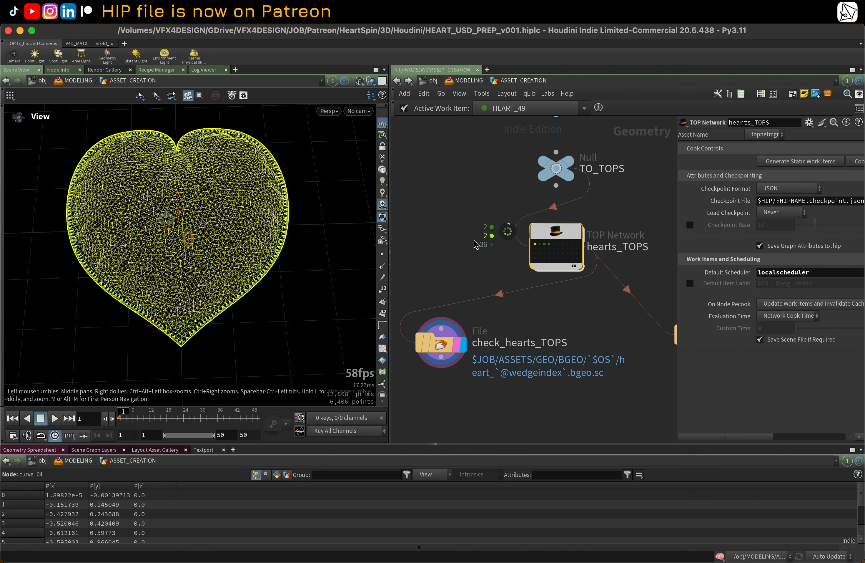
pyautogui.moveTo(475, 244); pyautogui.dragTo(474, 240, button='middle')
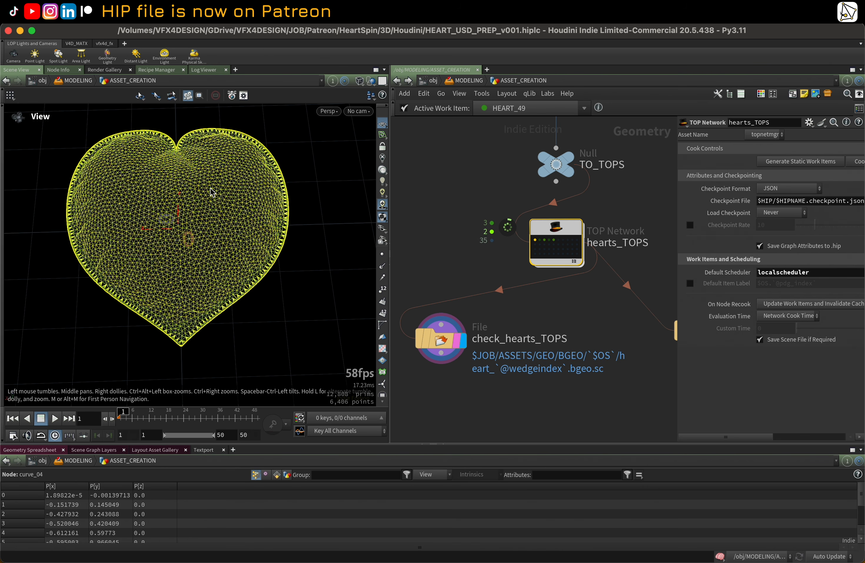
pyautogui.moveTo(479, 206); pyautogui.dragTo(480, 208, button='middle')
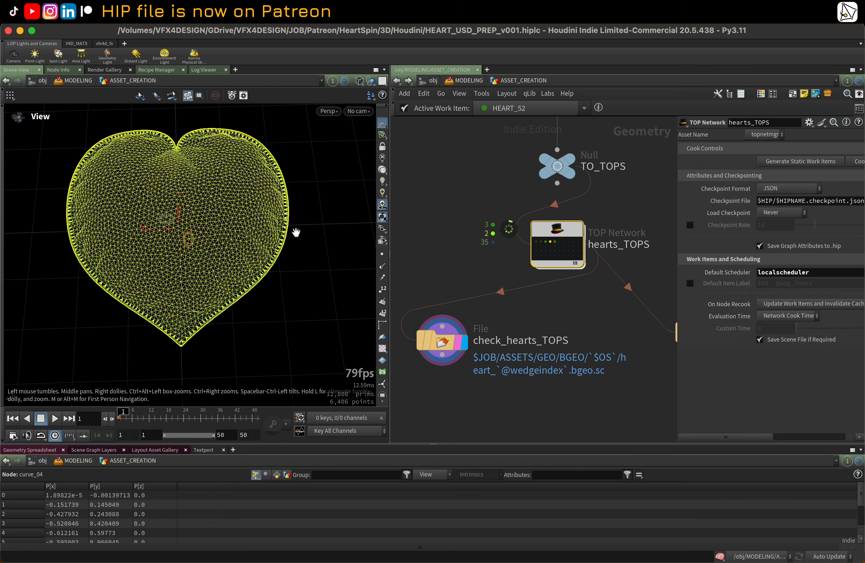
pyautogui.hotkey('shift', 'w')
pyautogui.moveTo(106, 262)
pyautogui.mouseDown(button='right')
pyautogui.moveTo(103, 241)
pyautogui.moveTo(226, 225)
pyautogui.mouseUp(button='right')
pyautogui.moveTo(227, 226); pyautogui.dragTo(183, 188)
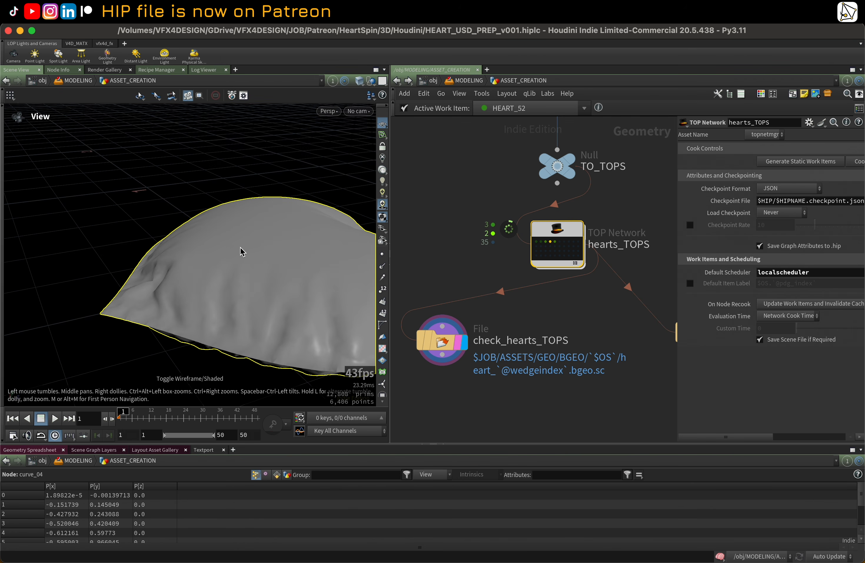
pyautogui.moveTo(241, 252); pyautogui.dragTo(230, 259)
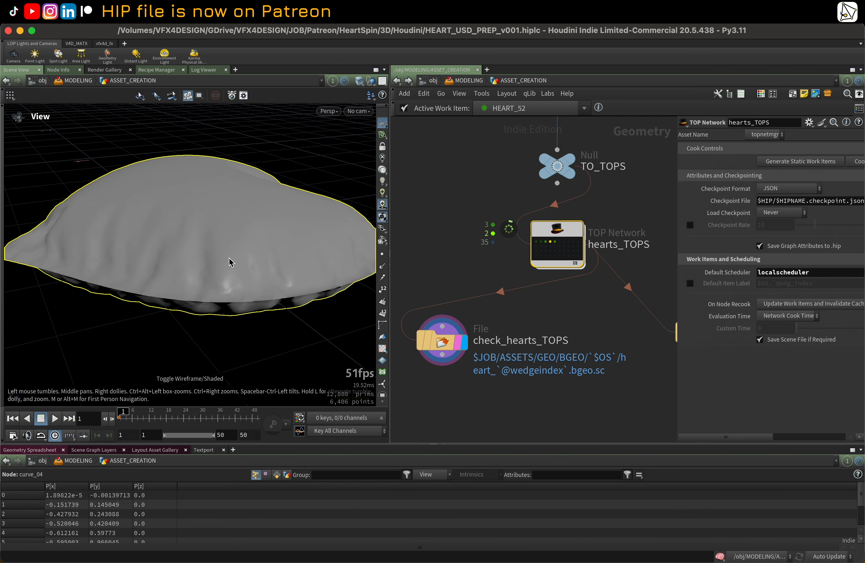
# Step: Step through several hearts_TOPS work items, orbiting the viewport to compare the shaded hearts
pyautogui.click(541, 242)
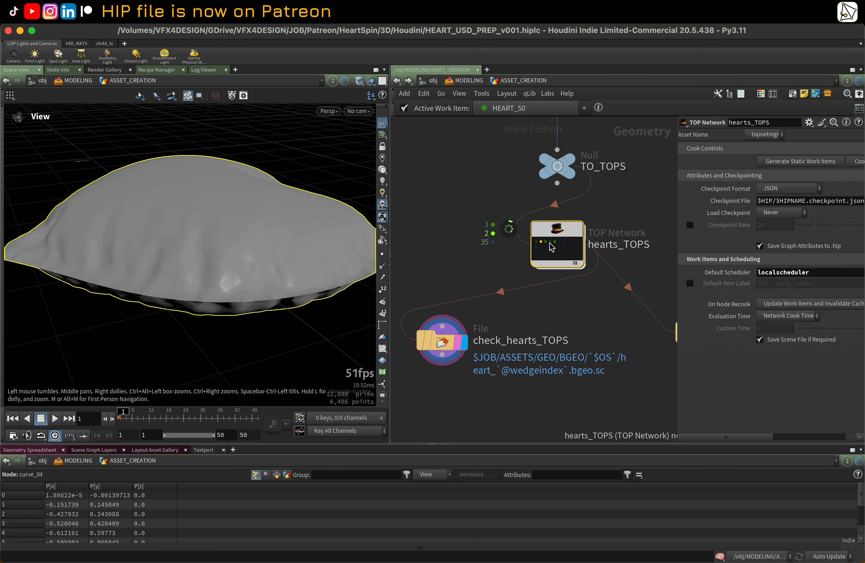
pyautogui.click(550, 242)
pyautogui.moveTo(159, 250); pyautogui.dragTo(159, 227)
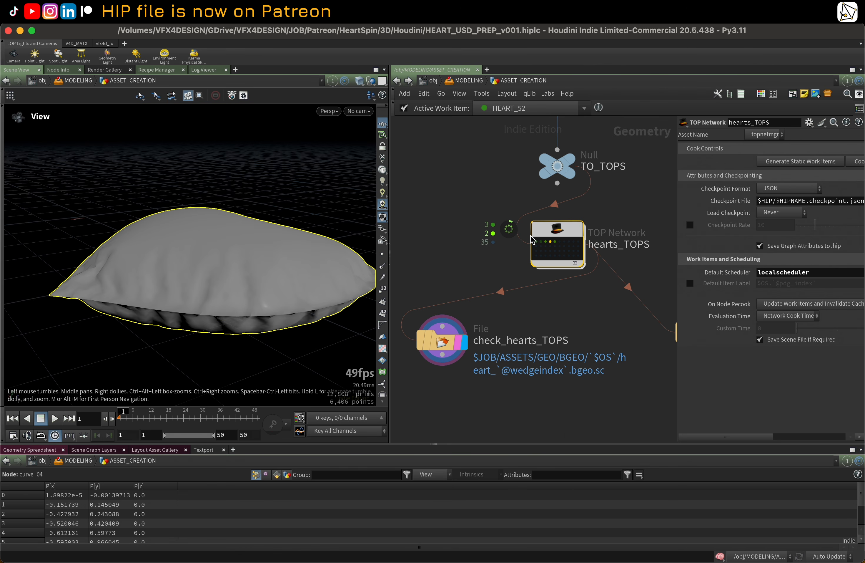
pyautogui.click(541, 242)
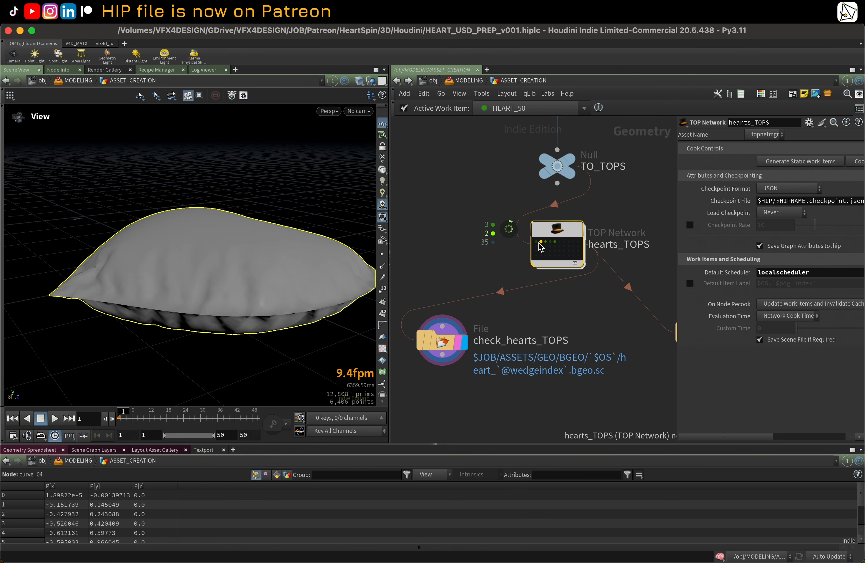
pyautogui.click(537, 242)
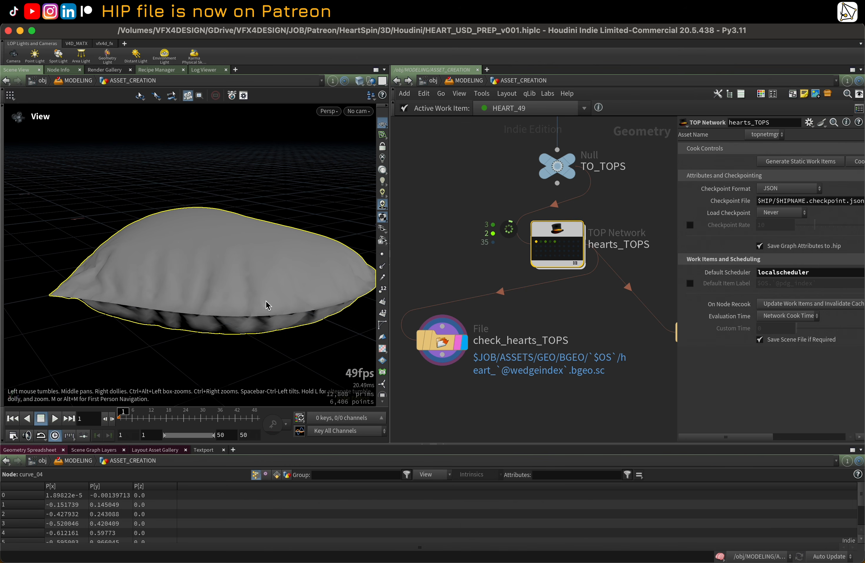
pyautogui.moveTo(266, 305); pyautogui.dragTo(225, 287)
pyautogui.click(546, 241)
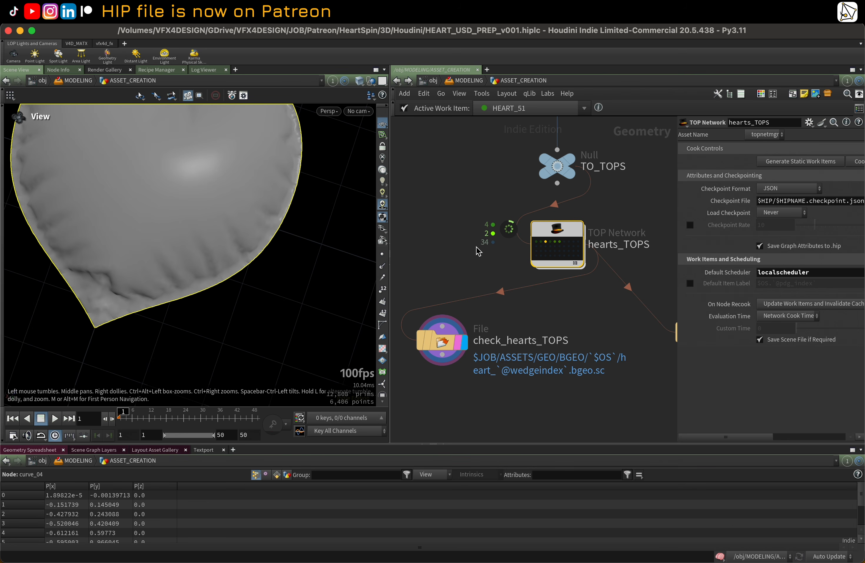
pyautogui.click(537, 242)
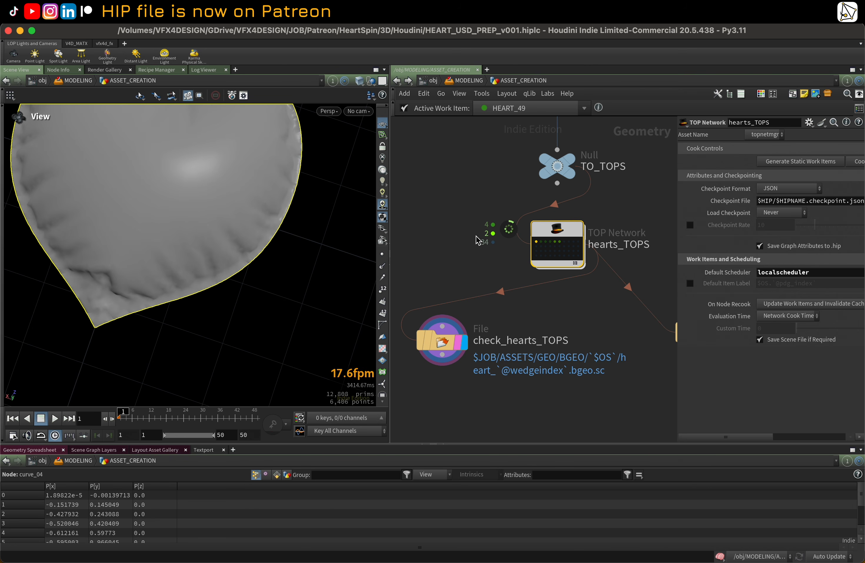
# Step: Enter the hearts_TOPS network and inspect the wedge_sim_frames wedge settings
pyautogui.doubleClick(558, 238)
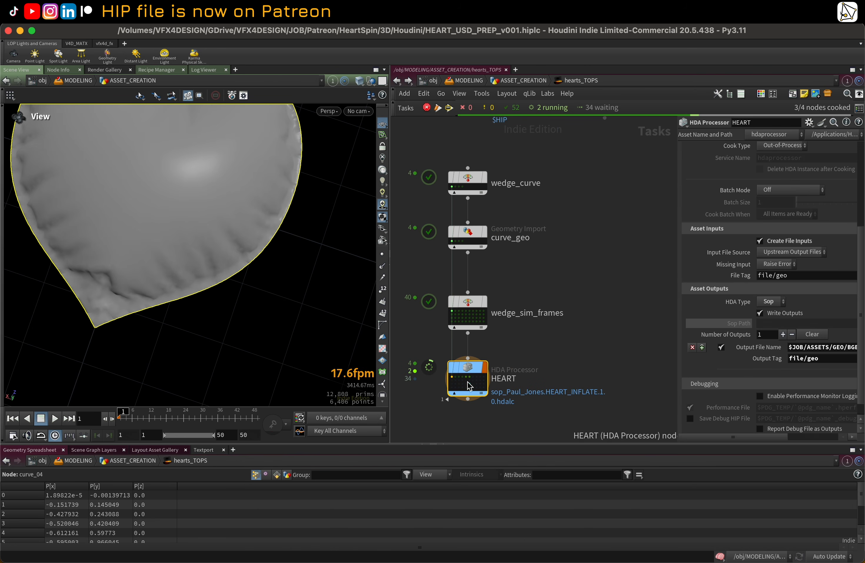
pyautogui.click(469, 306)
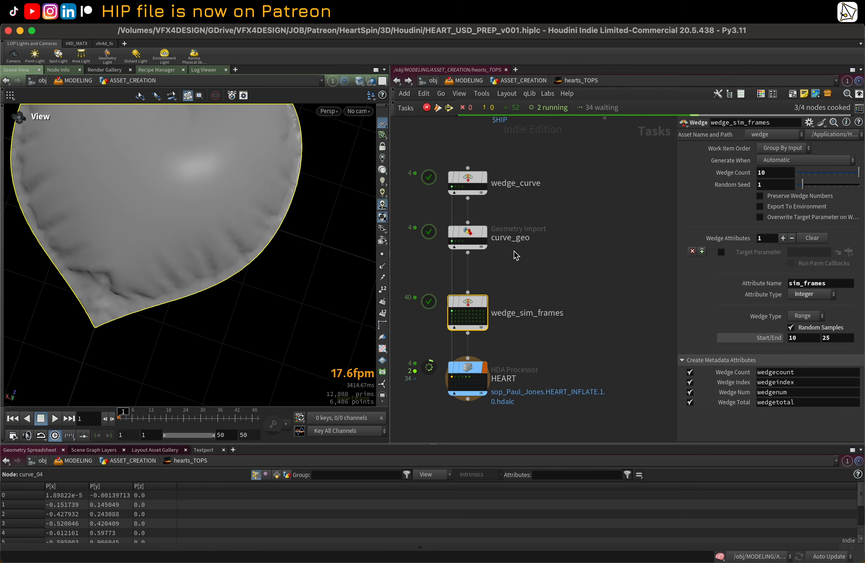
pyautogui.click(469, 81)
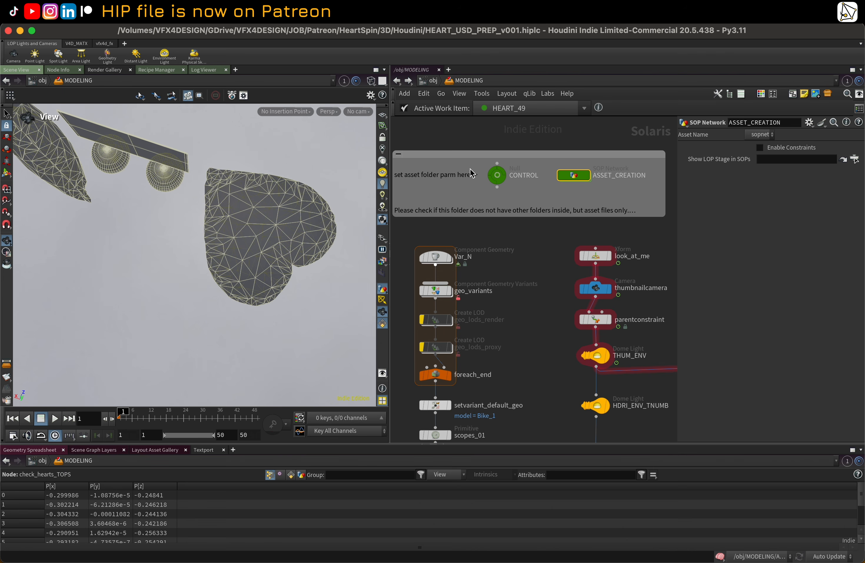
pyautogui.doubleClick(574, 176)
pyautogui.doubleClick(563, 228)
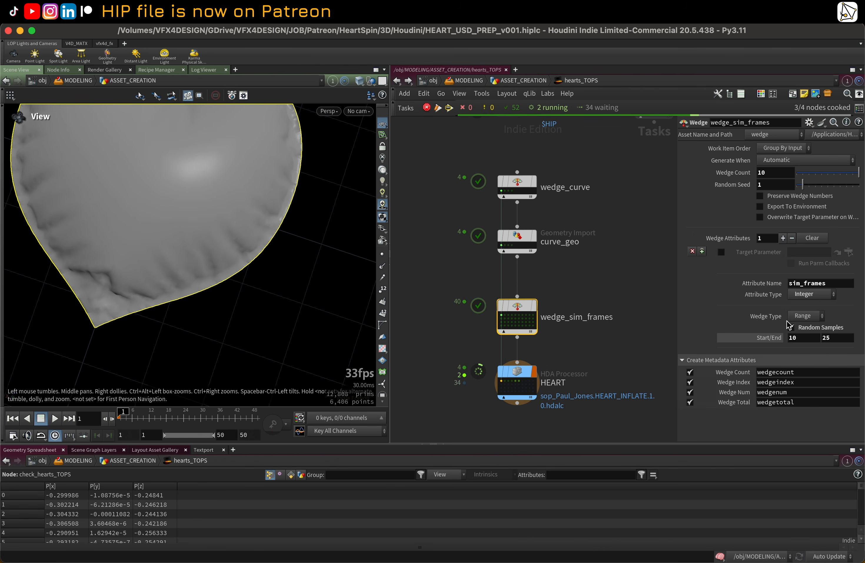
# Step: Step through the HEART node's work items inside hearts_TOPS, orbiting the viewport to compare each heart
pyautogui.moveTo(160, 240); pyautogui.dragTo(300, 250)
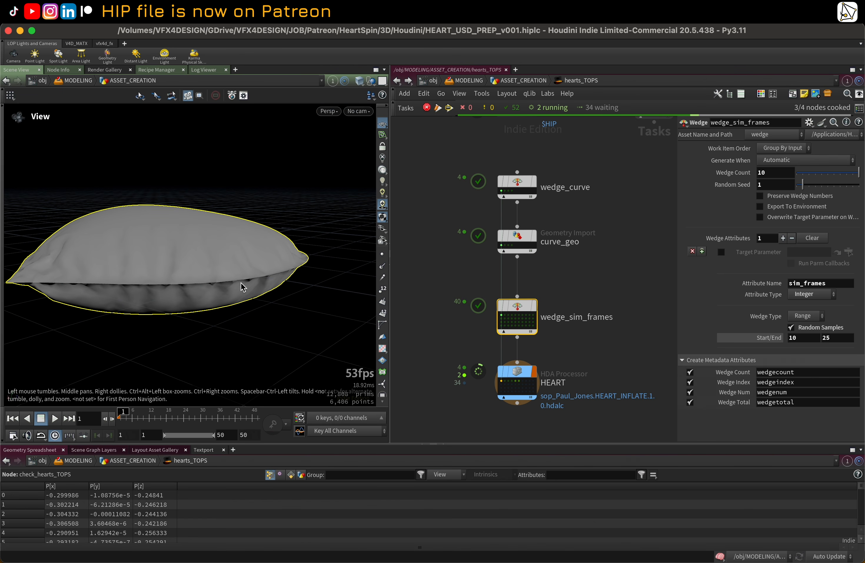
pyautogui.moveTo(243, 288); pyautogui.dragTo(288, 231)
pyautogui.scroll(2, 491, 369)
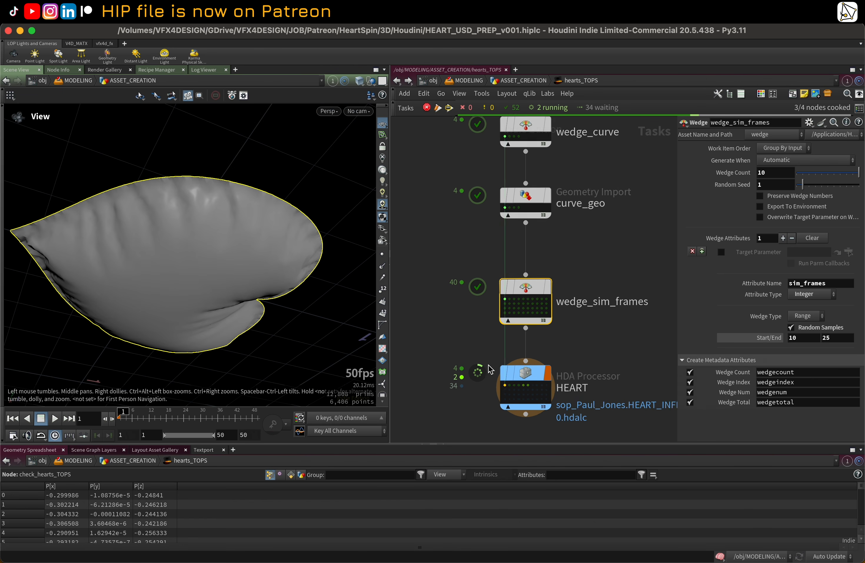
pyautogui.scroll(1, 488, 364)
pyautogui.moveTo(481, 342); pyautogui.dragTo(448, 226, button='middle')
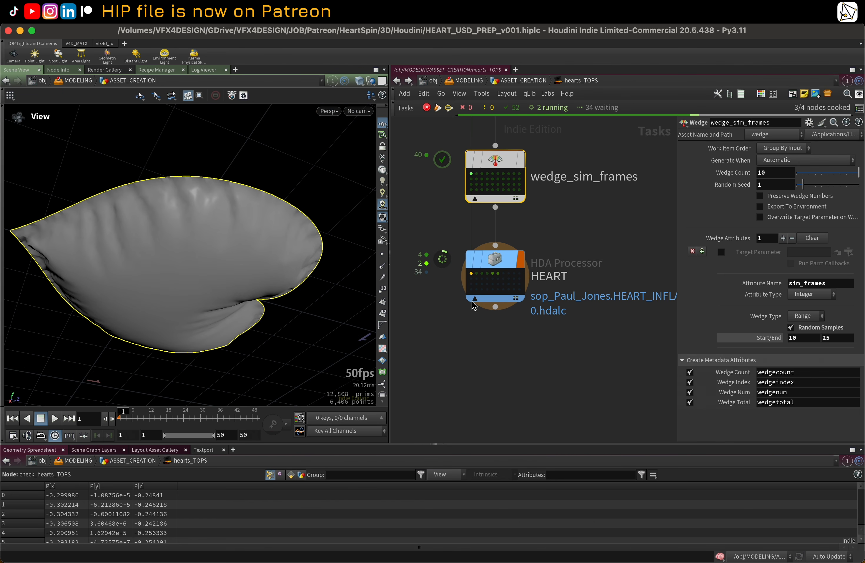
pyautogui.click(493, 275)
pyautogui.click(482, 274)
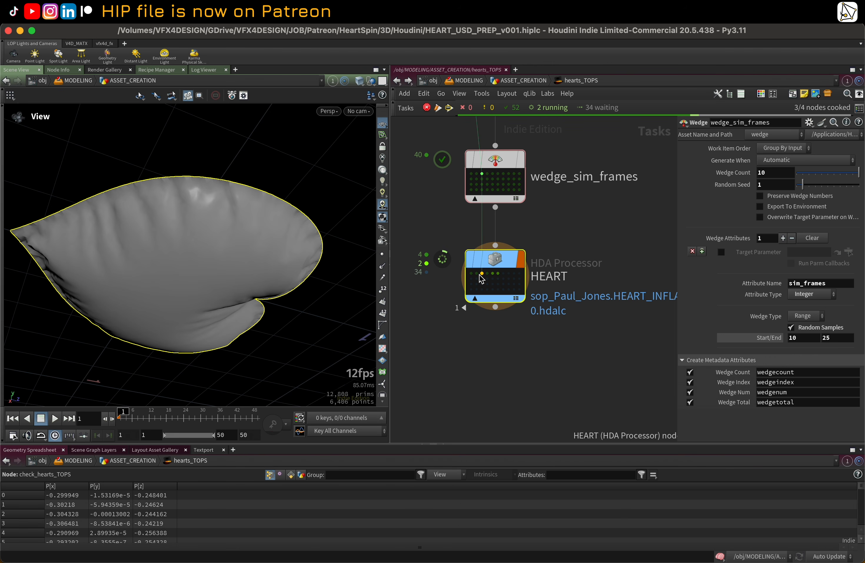
pyautogui.click(476, 274)
pyautogui.moveTo(300, 241); pyautogui.dragTo(239, 288)
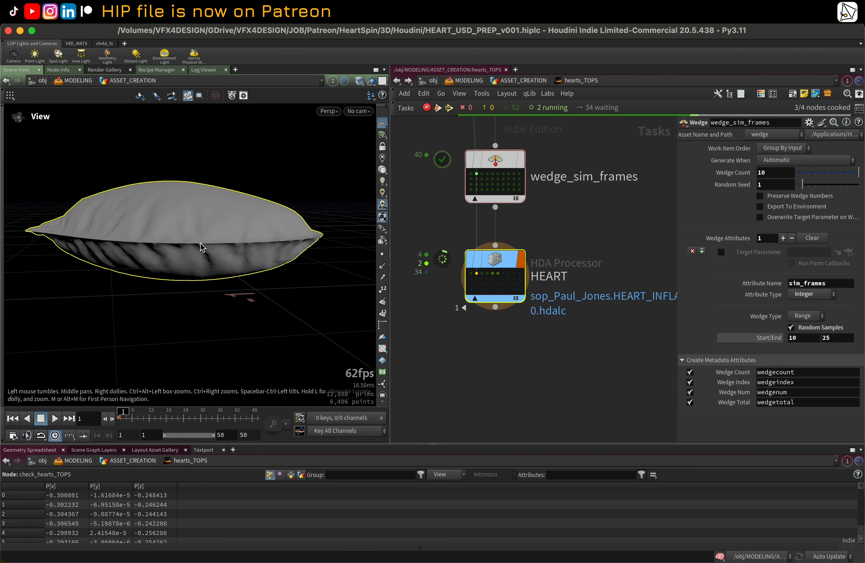
pyautogui.click(488, 273)
pyautogui.moveTo(118, 241); pyautogui.dragTo(221, 263)
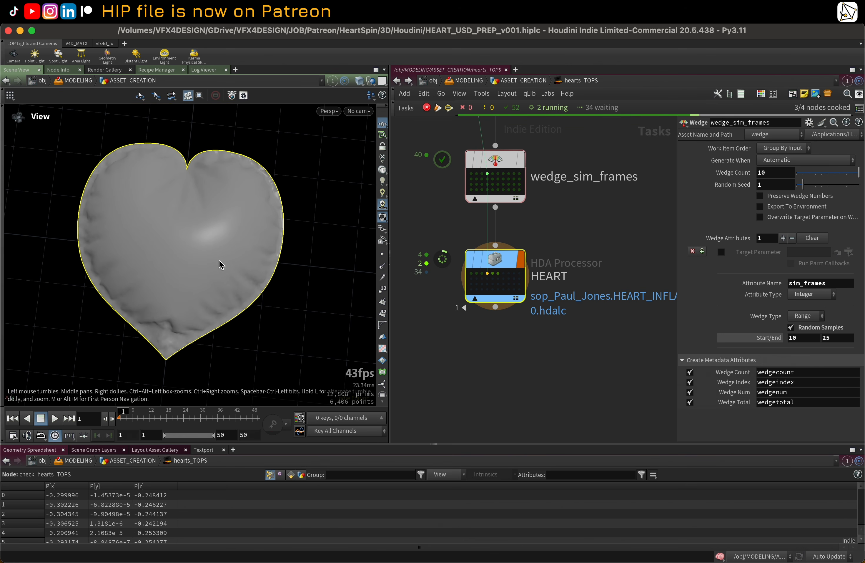
pyautogui.scroll(-1, 605, 219)
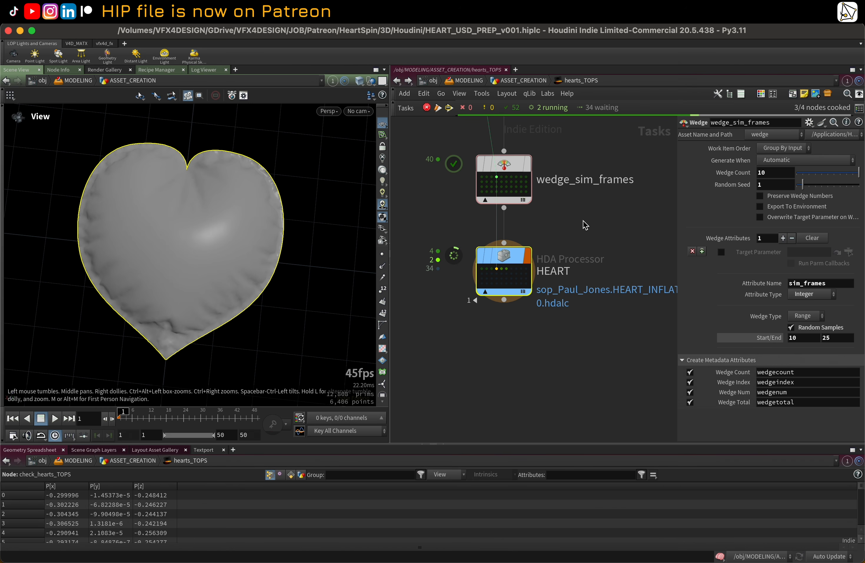
pyautogui.scroll(1, 584, 223)
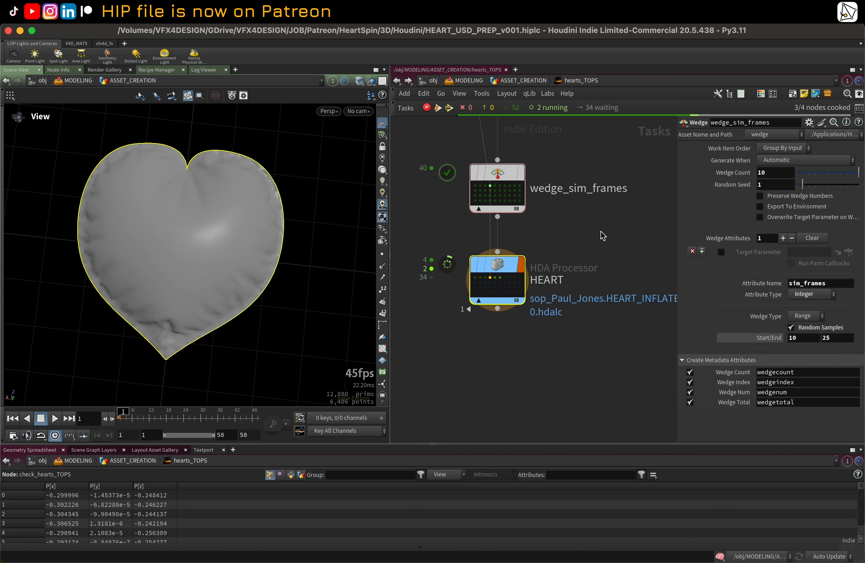
# Step: Return to the ASSET_CREATION network, pick a hearts_TOPS work item and select the check_hearts_TOPS File node
pyautogui.click(523, 83)
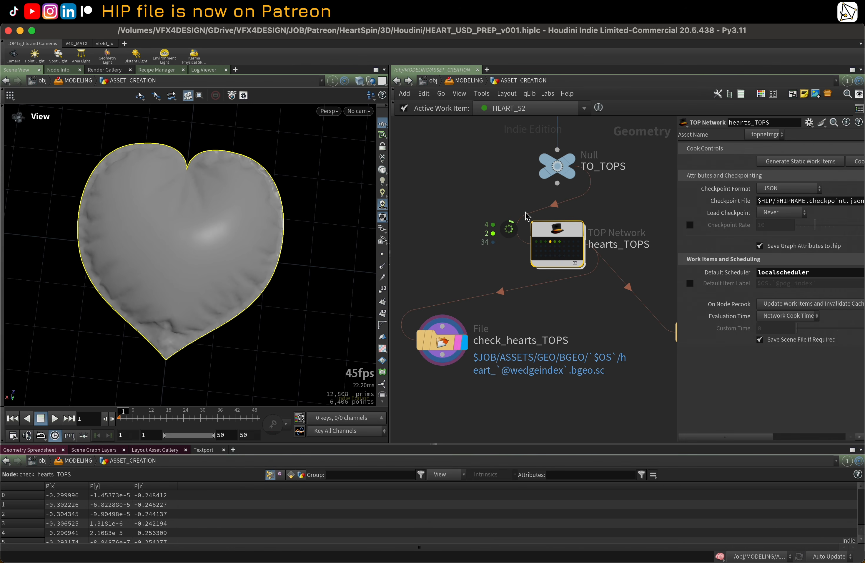
pyautogui.click(469, 81)
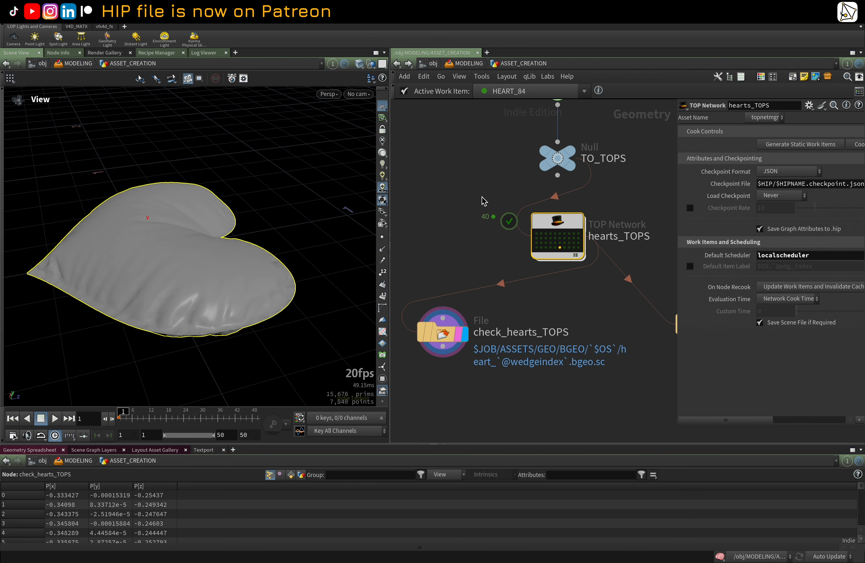
pyautogui.moveTo(494, 170); pyautogui.dragTo(467, 178, button='middle')
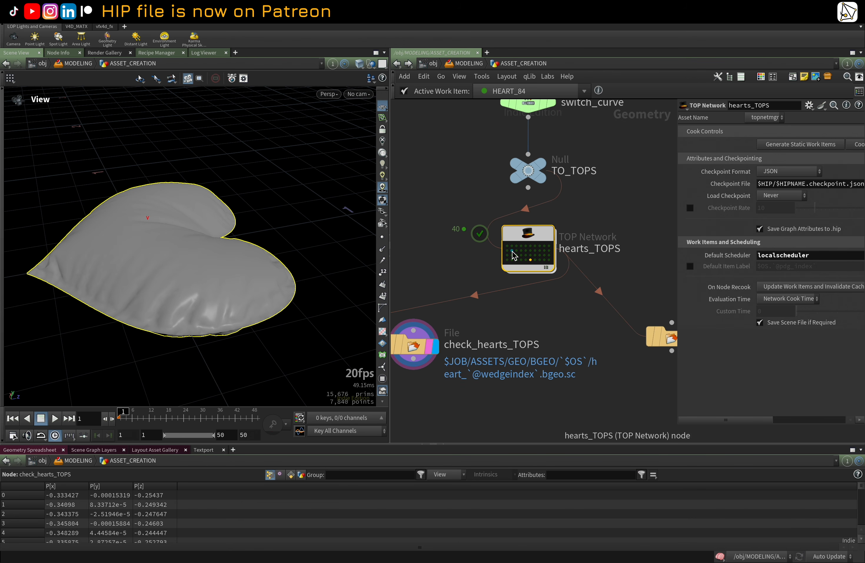
pyautogui.moveTo(190, 191); pyautogui.dragTo(320, 257)
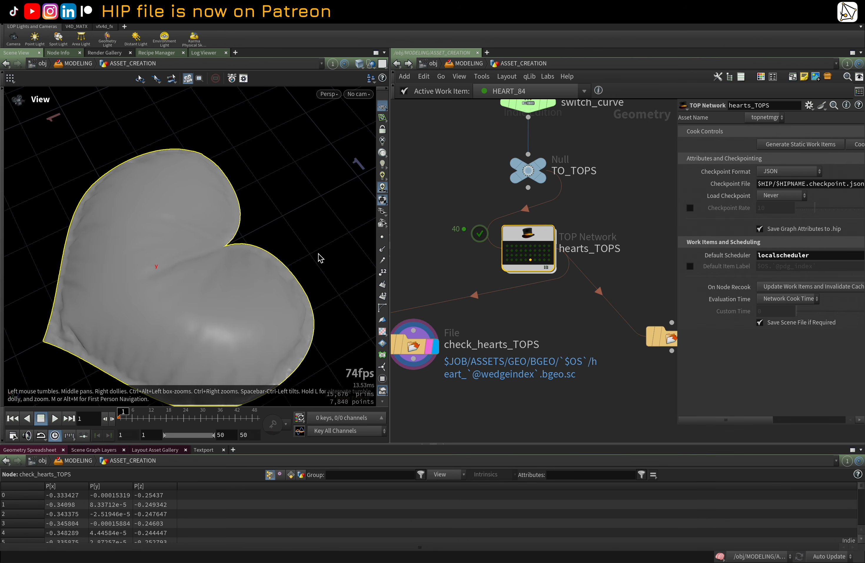
pyautogui.click(508, 245)
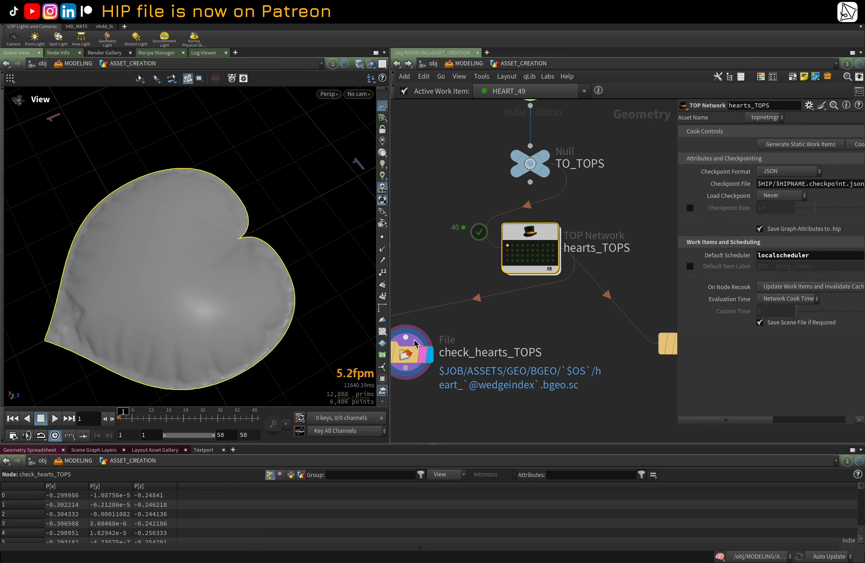
pyautogui.moveTo(450, 273); pyautogui.dragTo(492, 234, button='middle')
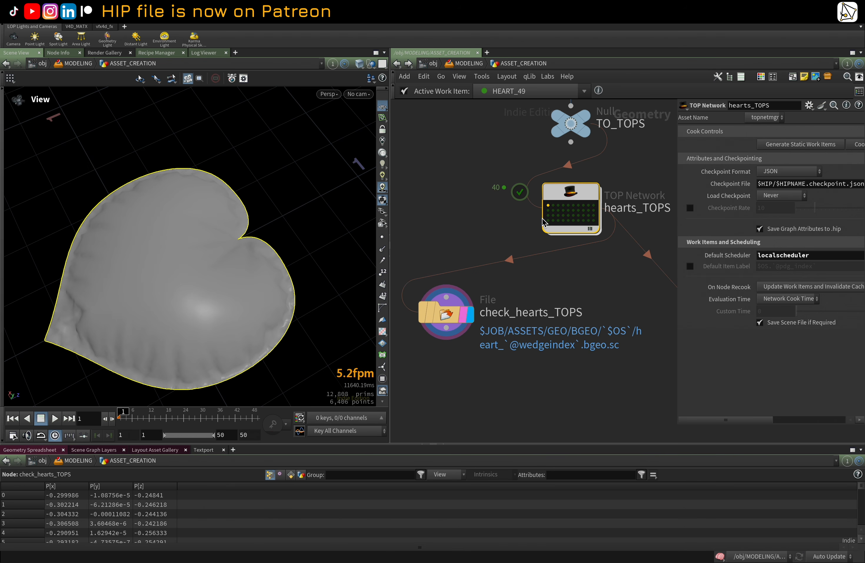
pyautogui.click(446, 313)
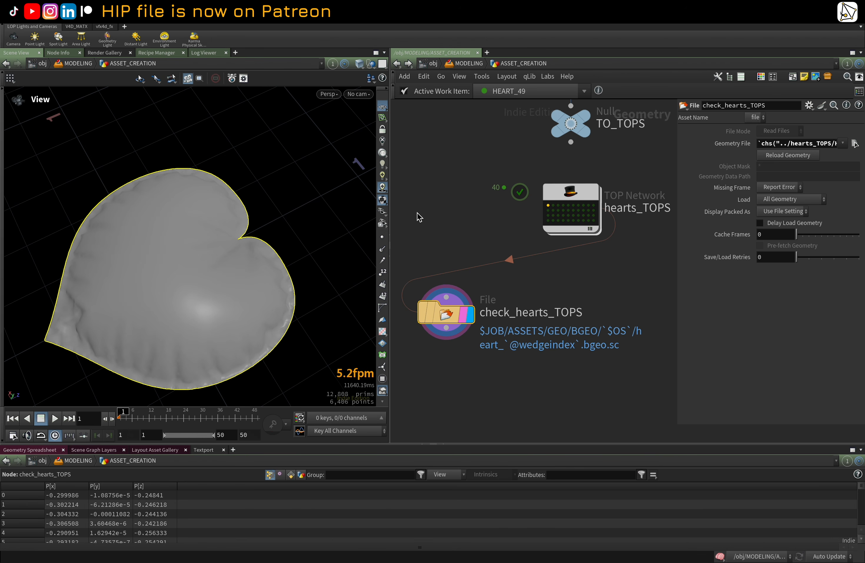
# Step: Step through the hearts_TOPS work items via check_hearts_TOPS, orbiting the viewport to inspect each loaded heart
pyautogui.moveTo(436, 323)
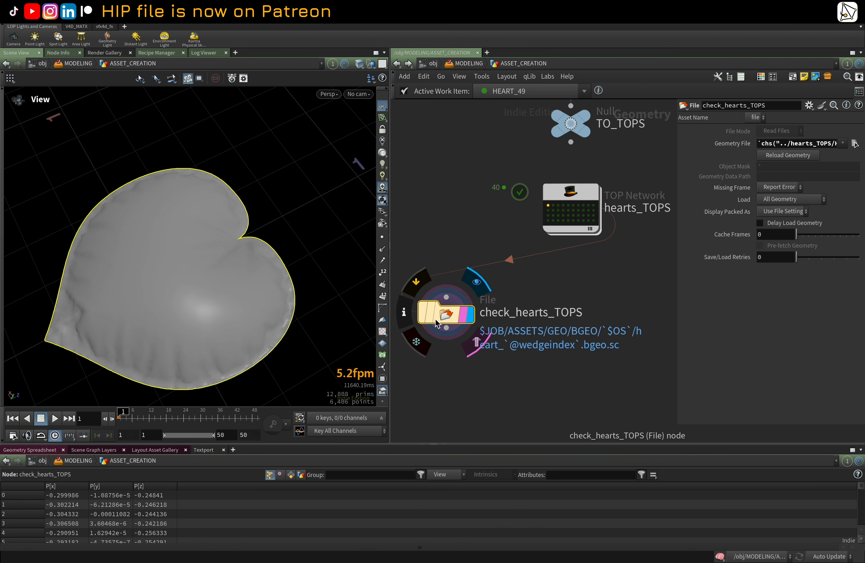
pyautogui.click(553, 205)
pyautogui.click(559, 206)
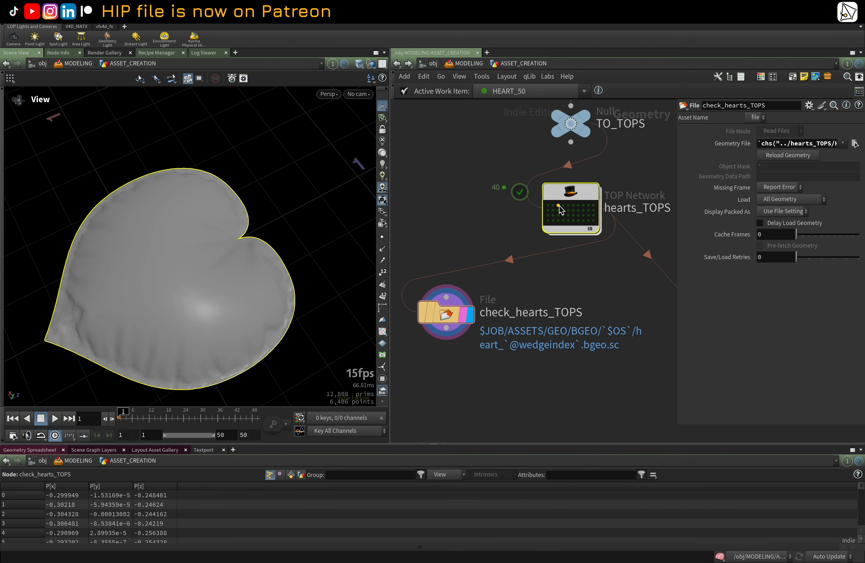
pyautogui.moveTo(276, 284); pyautogui.dragTo(252, 256)
pyautogui.click(569, 205)
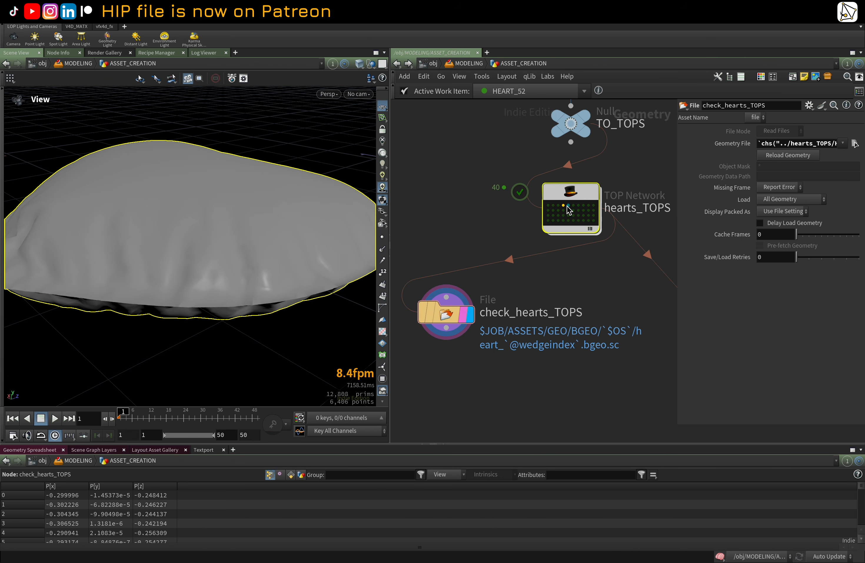
pyautogui.moveTo(239, 236); pyautogui.dragTo(255, 265)
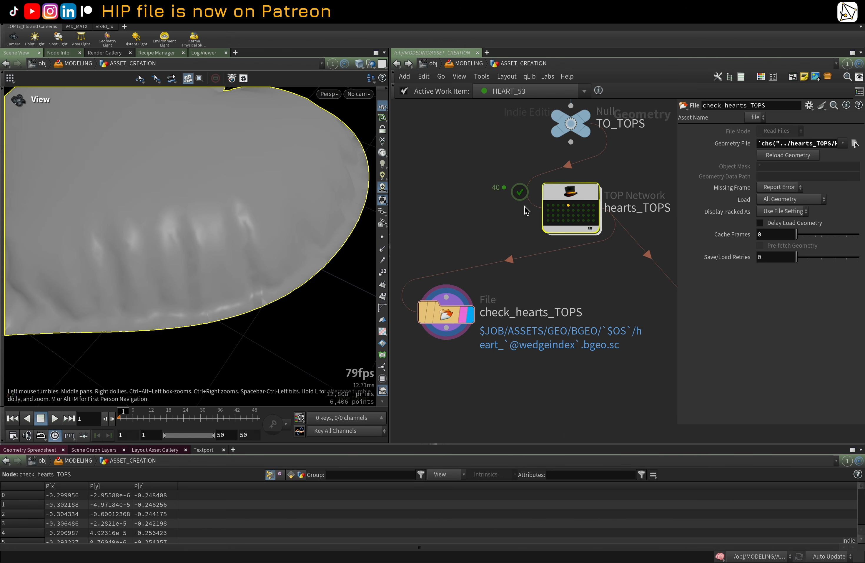
pyautogui.click(583, 205)
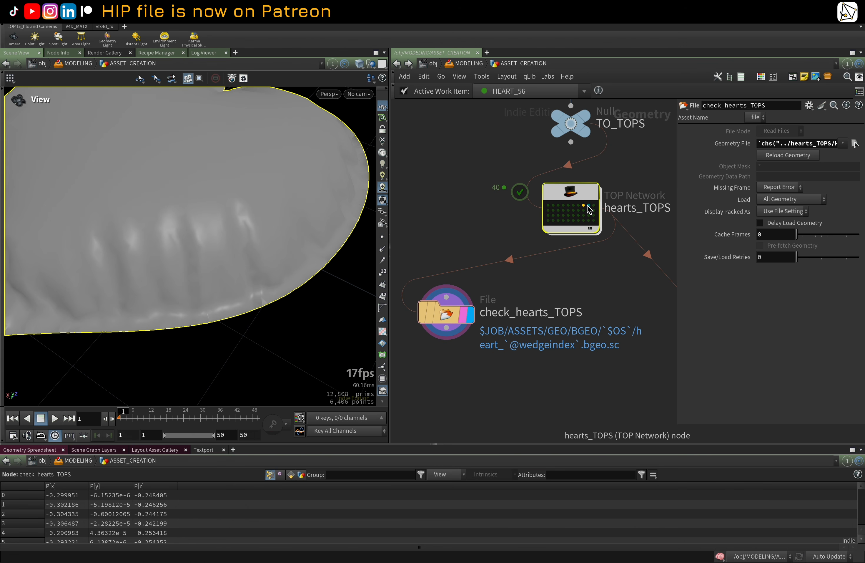
pyautogui.click(578, 206)
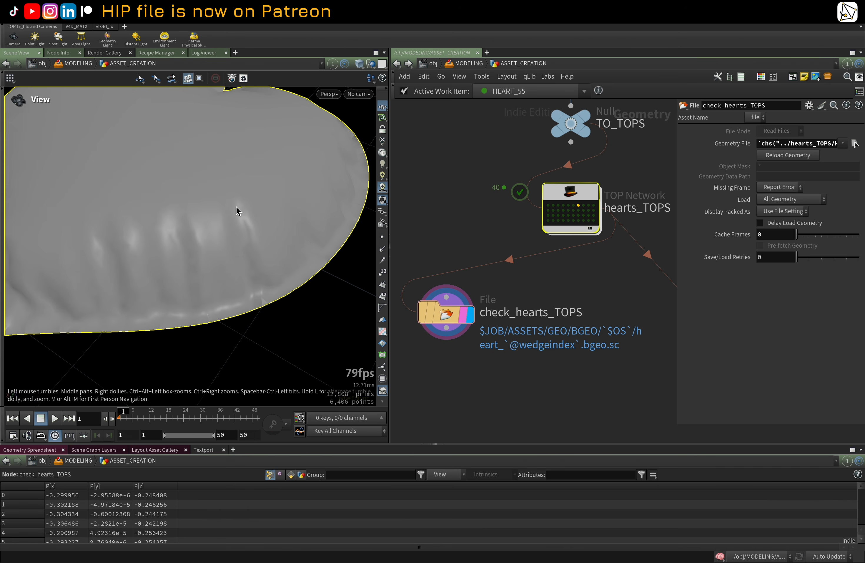
pyautogui.click(548, 210)
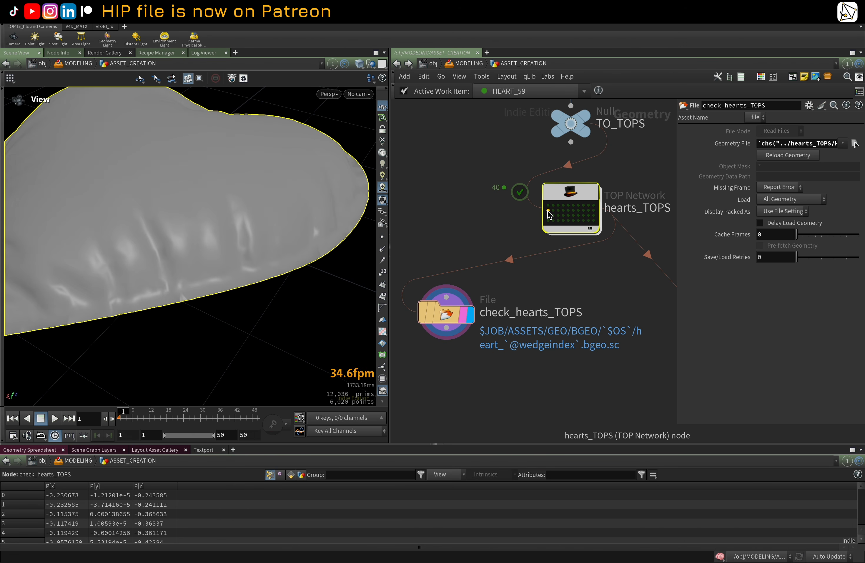
pyautogui.moveTo(265, 191); pyautogui.dragTo(231, 264, button='middle')
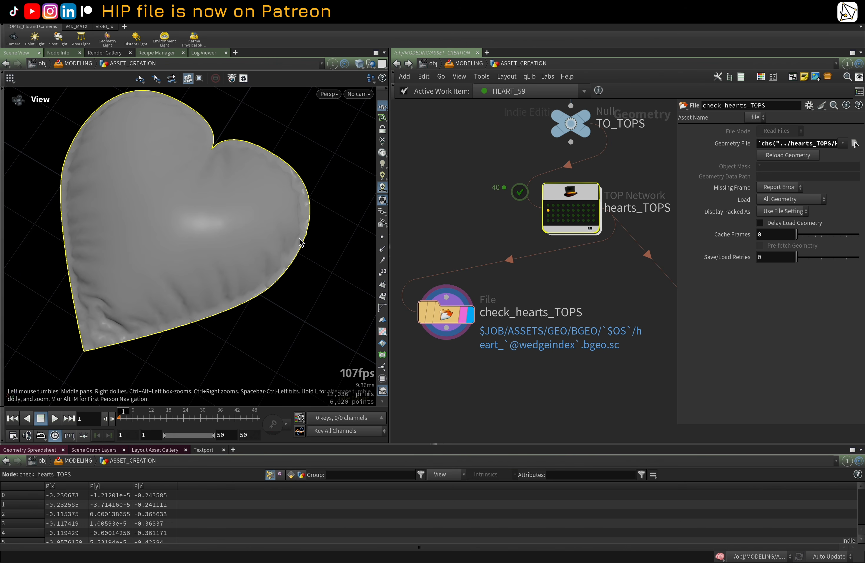
pyautogui.click(558, 210)
pyautogui.click(573, 211)
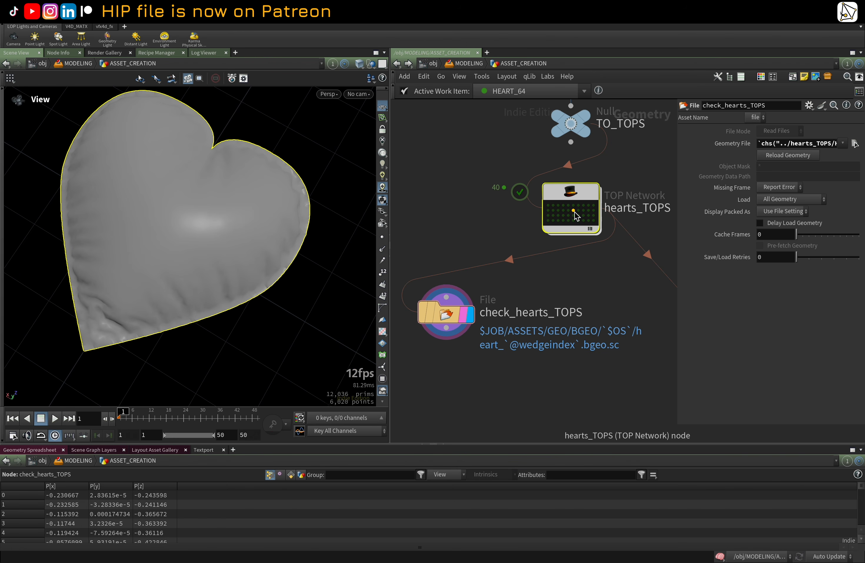
pyautogui.click(548, 215)
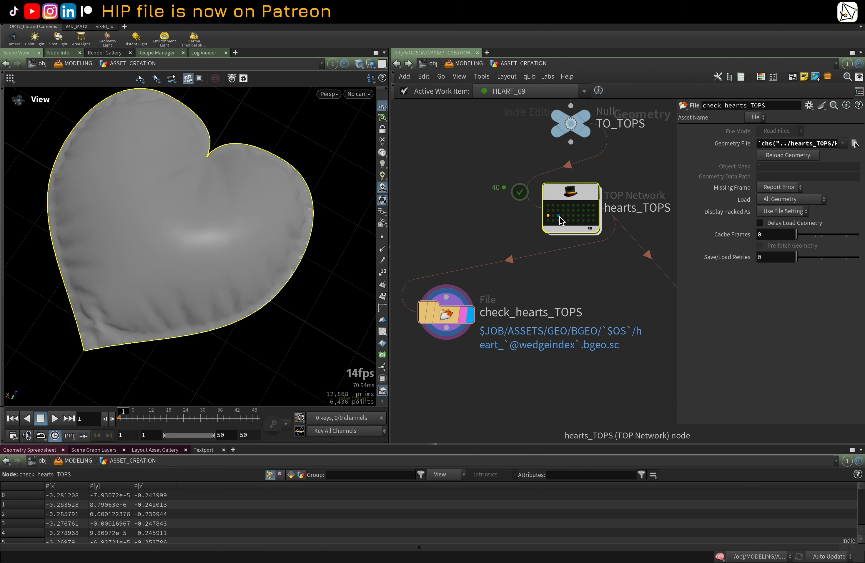
pyautogui.click(574, 215)
pyautogui.moveTo(253, 234); pyautogui.dragTo(297, 247)
pyautogui.click(548, 220)
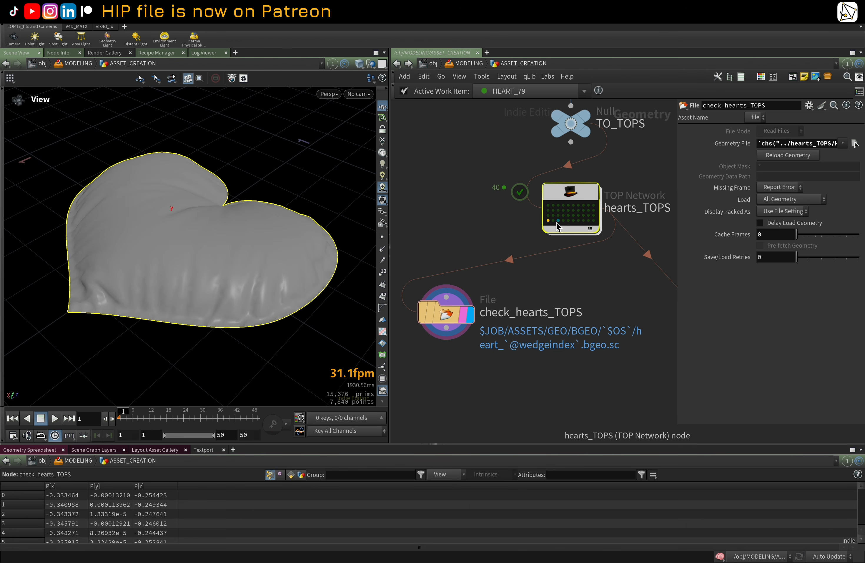
pyautogui.click(558, 221)
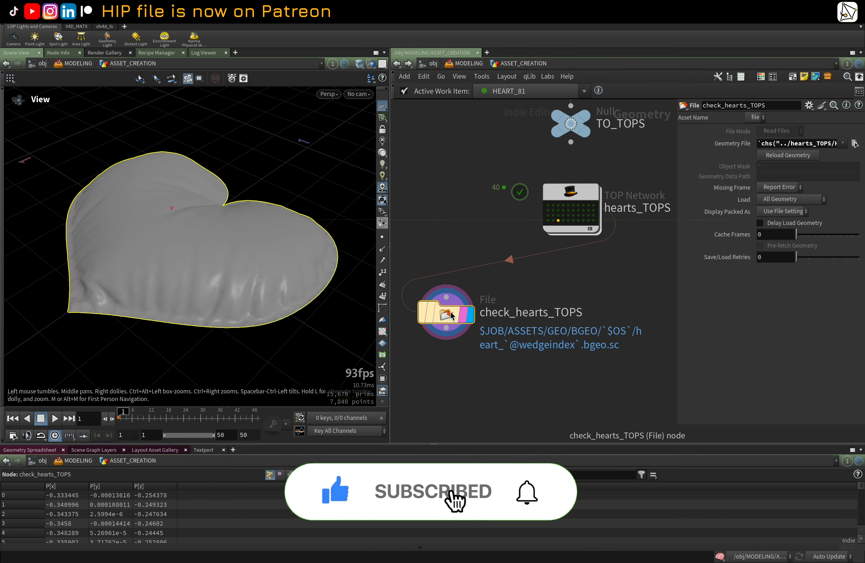
# Step: Switch to Finder and expand the ASSETS/GEO/BGEO/HEART folder to review the written heart BGEO files
pyautogui.moveTo(192, 545)
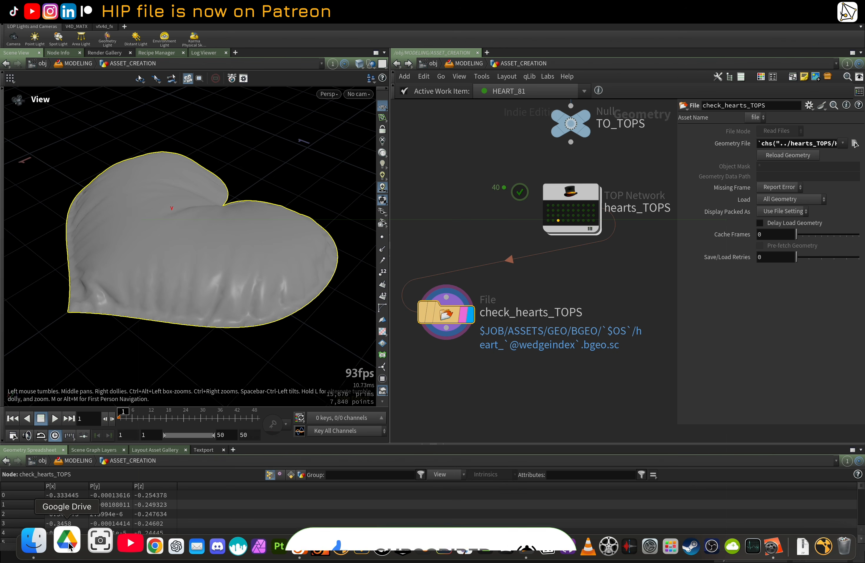
pyautogui.click(34, 541)
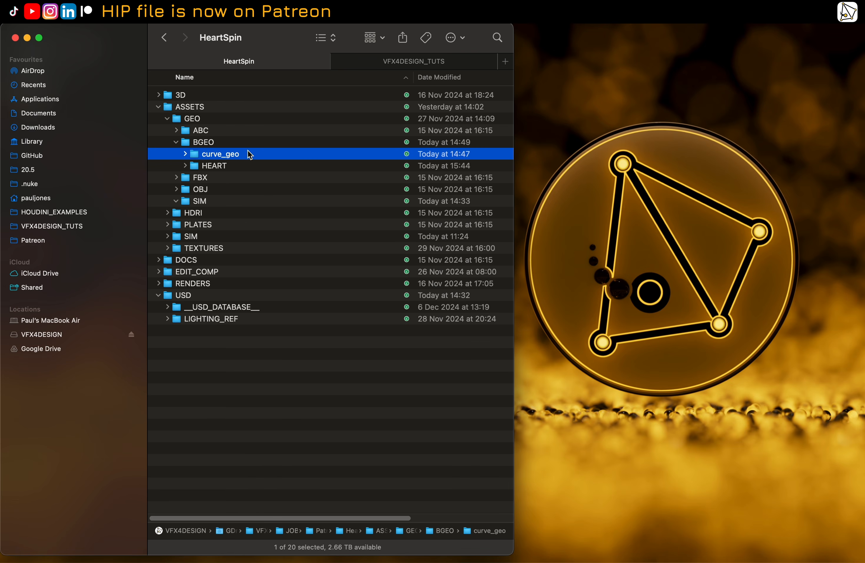
pyautogui.click(185, 166)
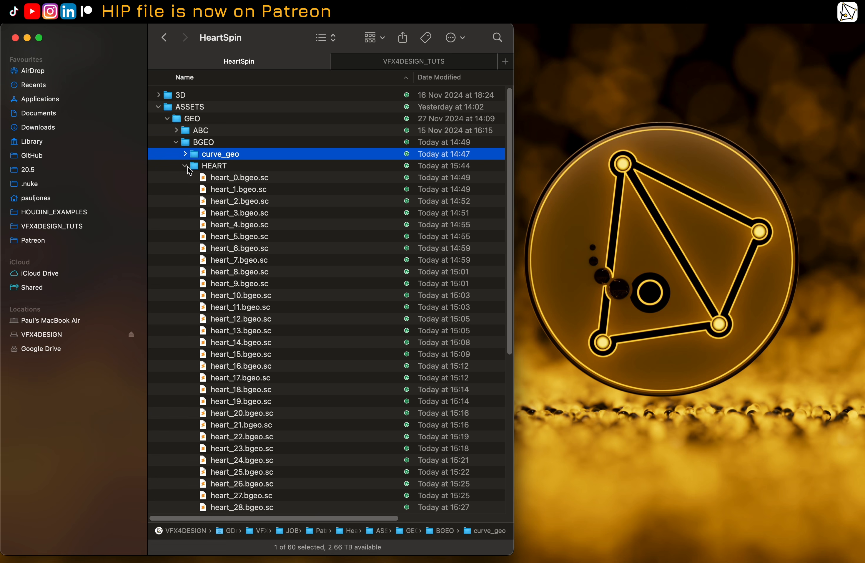
pyautogui.click(187, 167)
pyautogui.click(197, 167)
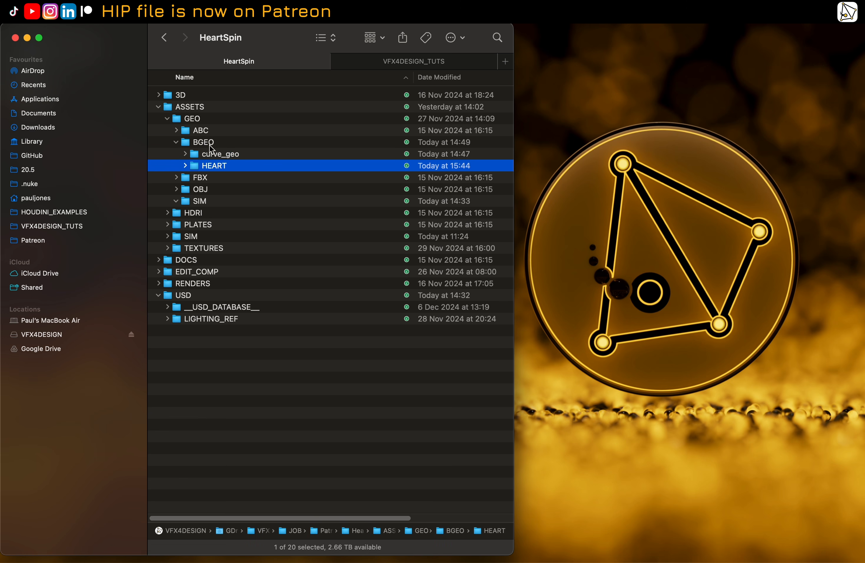
# Step: Return to Houdini and go up from ASSET_CREATION to the MODELING Solaris network
pyautogui.click(271, 547)
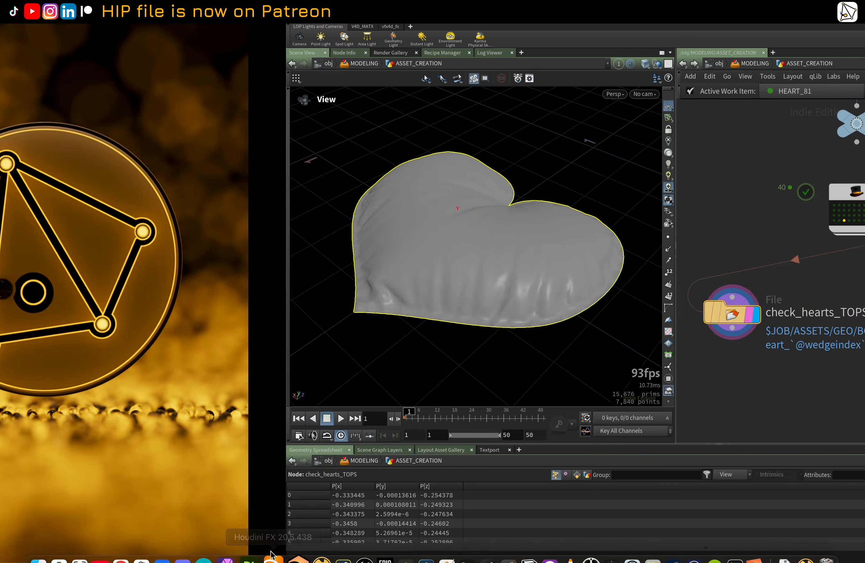
pyautogui.scroll(-6, 470, 230)
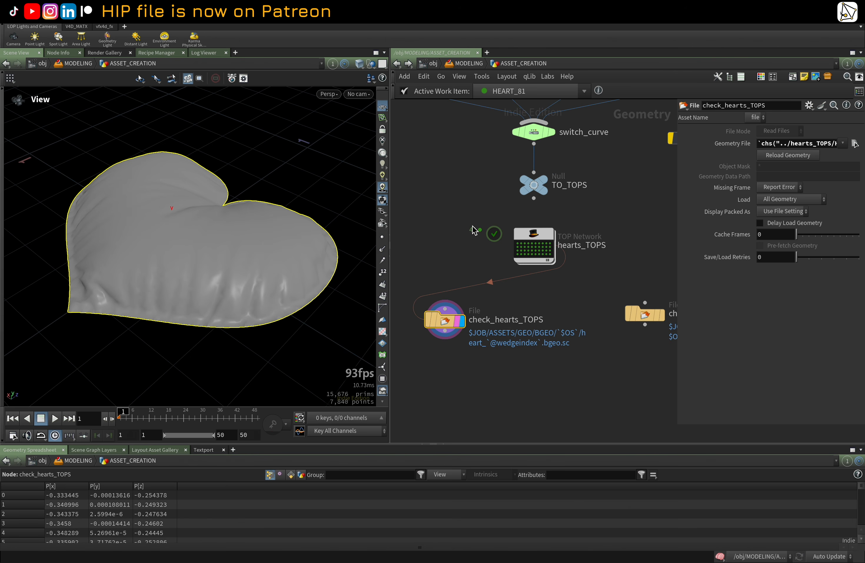
pyautogui.moveTo(470, 230); pyautogui.dragTo(465, 250, button='middle')
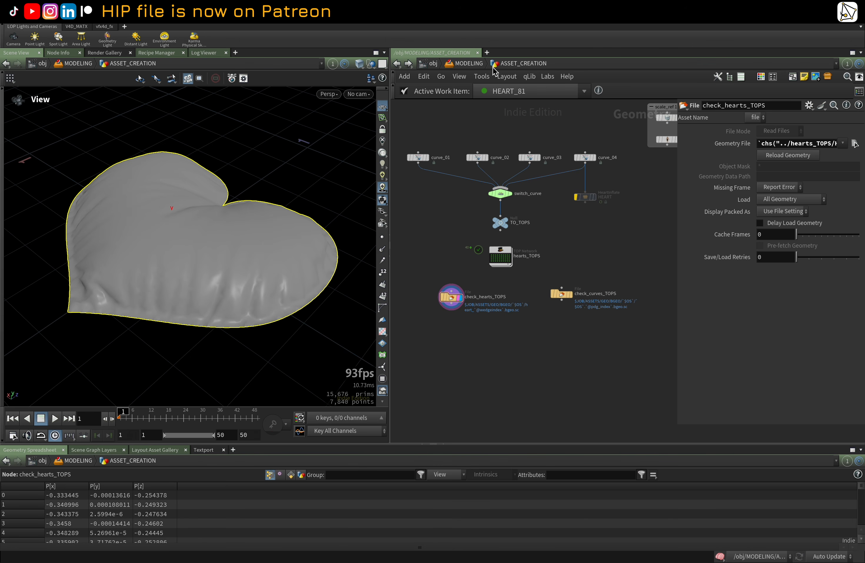
pyautogui.press('u')
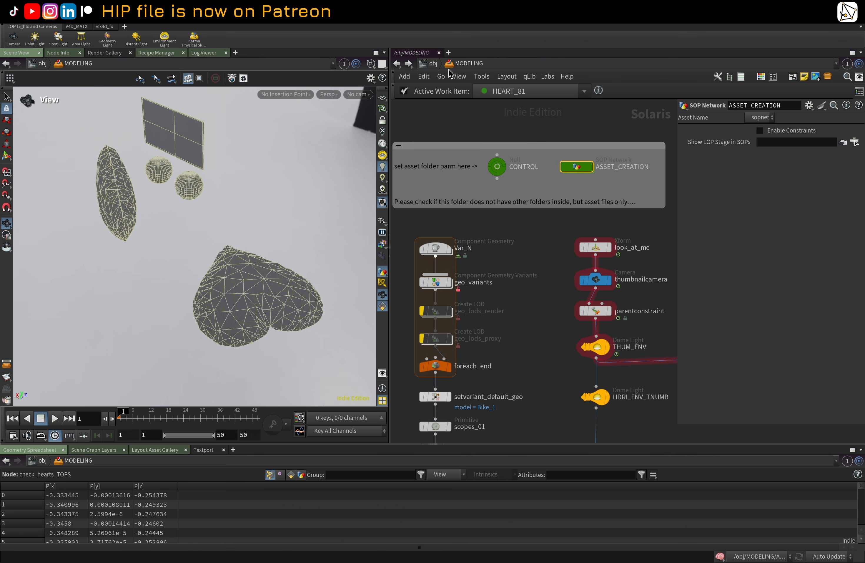
# Step: Select the Var_N Component Geometry node and frame its heart in the viewport
pyautogui.scroll(-5, 525, 239)
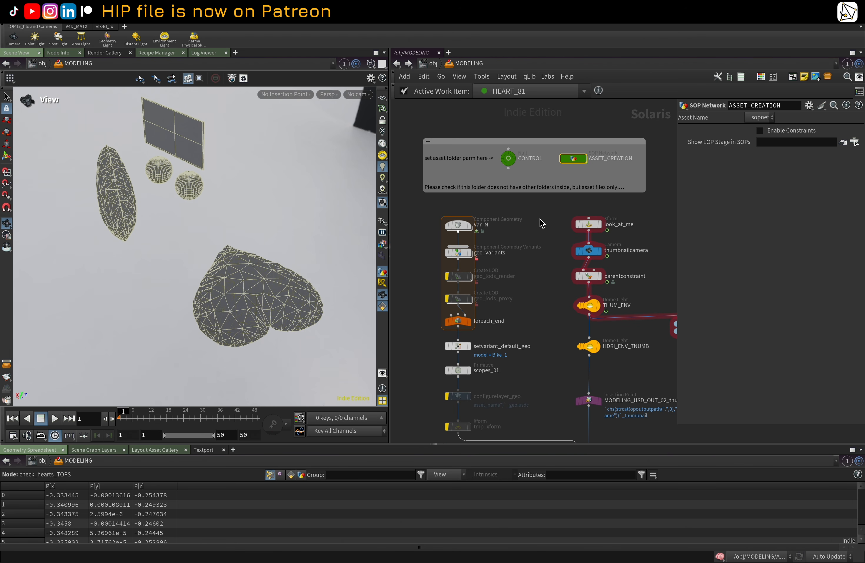
pyautogui.click(469, 226)
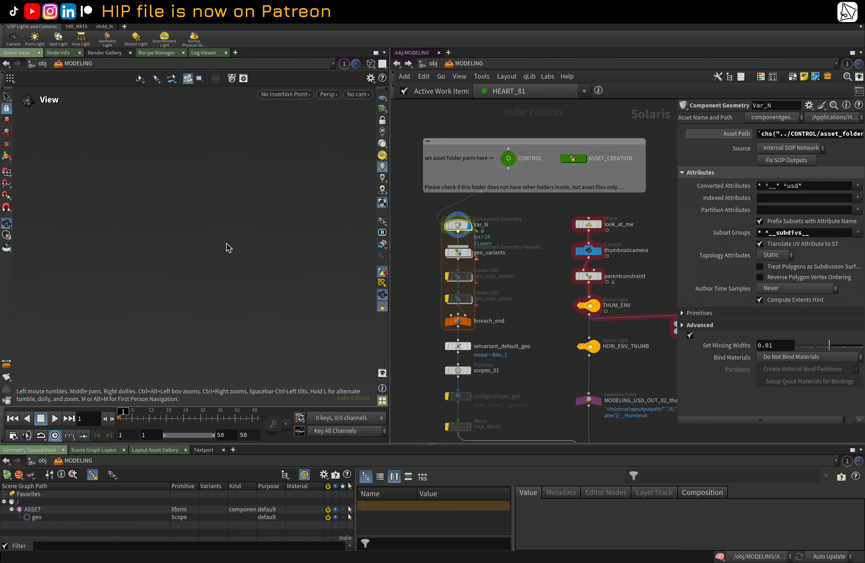
pyautogui.scroll(3, 506, 320)
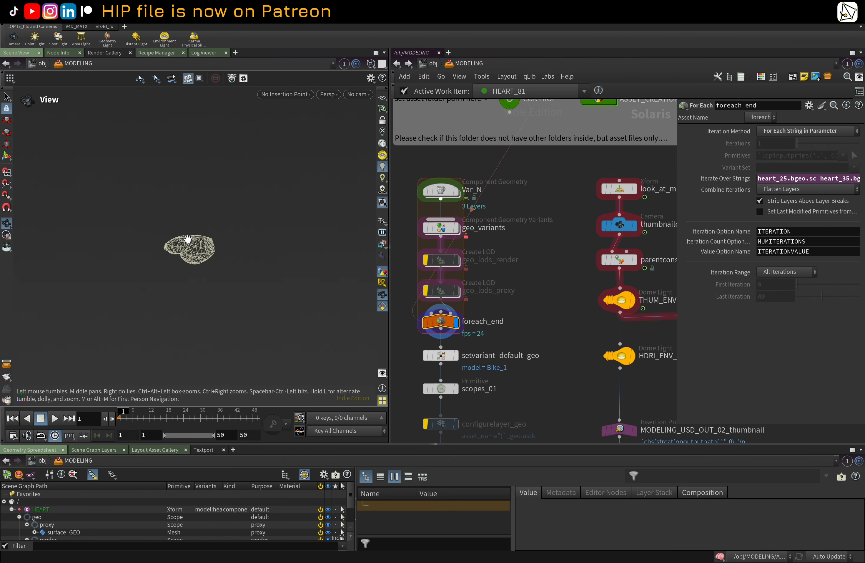
pyautogui.hotkey('space', 'g')
pyautogui.moveTo(265, 268); pyautogui.dragTo(211, 277)
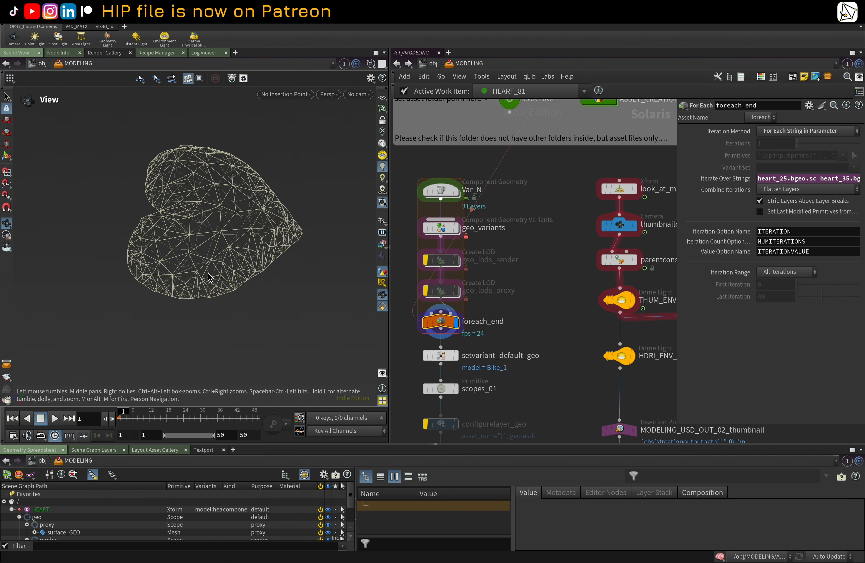
# Step: Switch the viewport's render purpose display to Final Render and orbit to view the heart
pyautogui.click(382, 222)
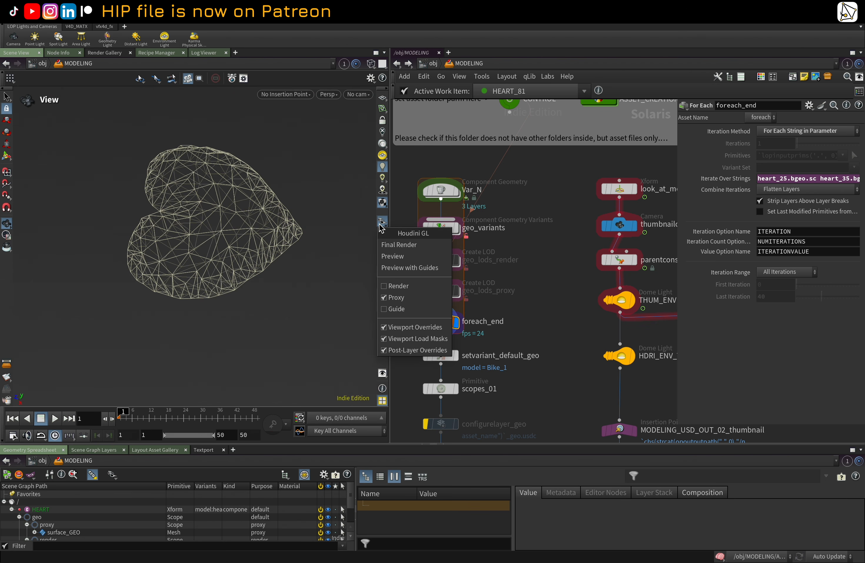
pyautogui.click(399, 244)
pyautogui.moveTo(276, 255); pyautogui.dragTo(274, 280)
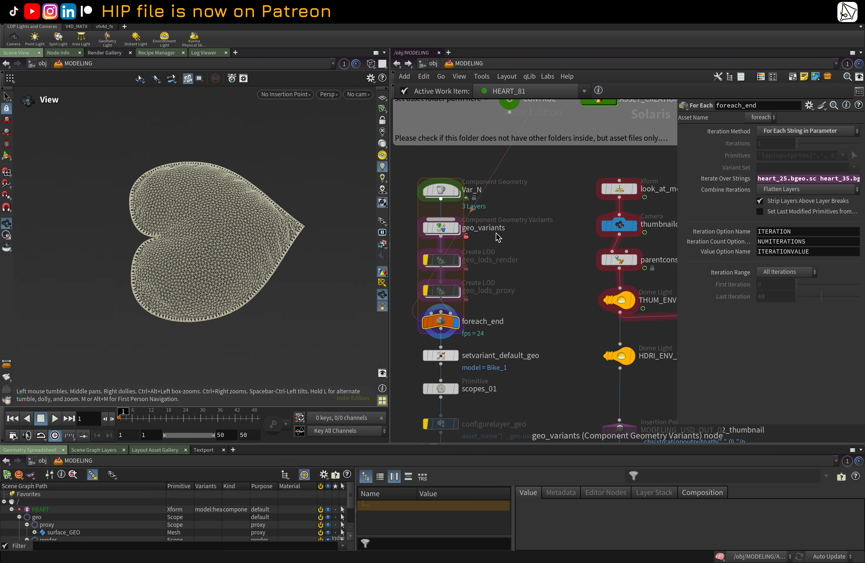
# Step: Select the CONTROL node and inspect its Asset Folder path parameter
pyautogui.moveTo(520, 218); pyautogui.dragTo(521, 266, button='middle')
pyautogui.scroll(-1, 522, 266)
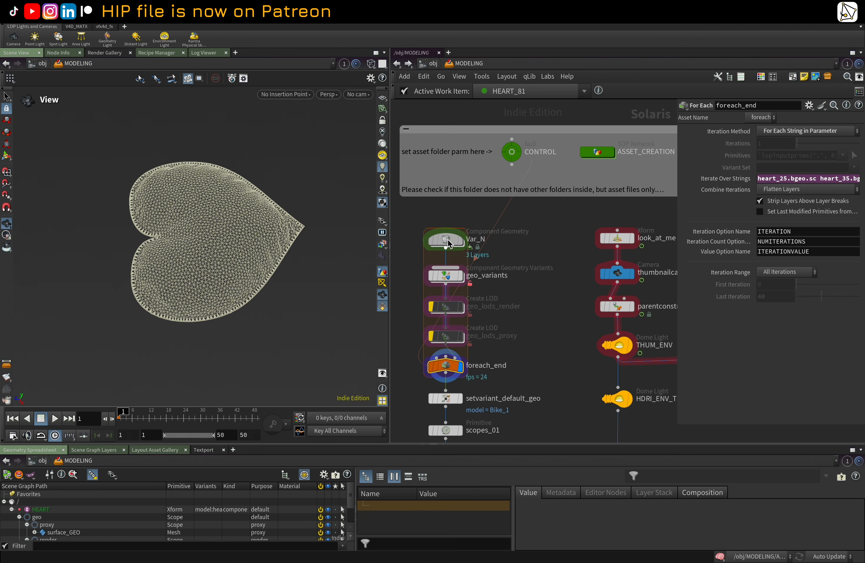
pyautogui.click(438, 238)
pyautogui.moveTo(480, 218); pyautogui.dragTo(484, 217, button='middle')
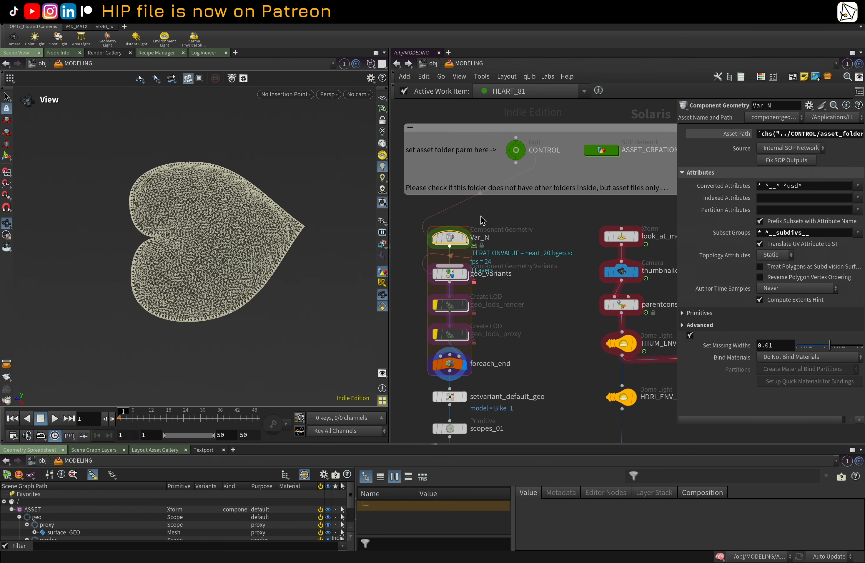
pyautogui.click(516, 149)
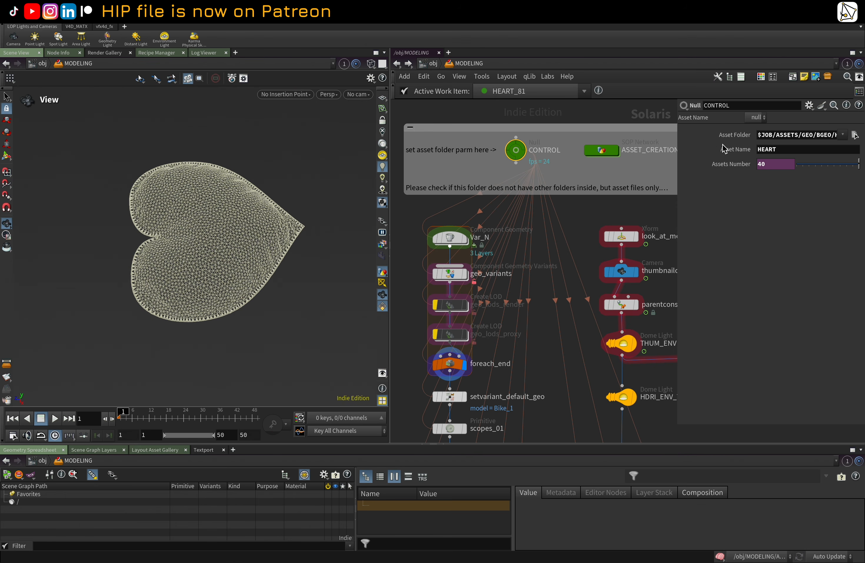
pyautogui.moveTo(807, 137); pyautogui.dragTo(861, 140)
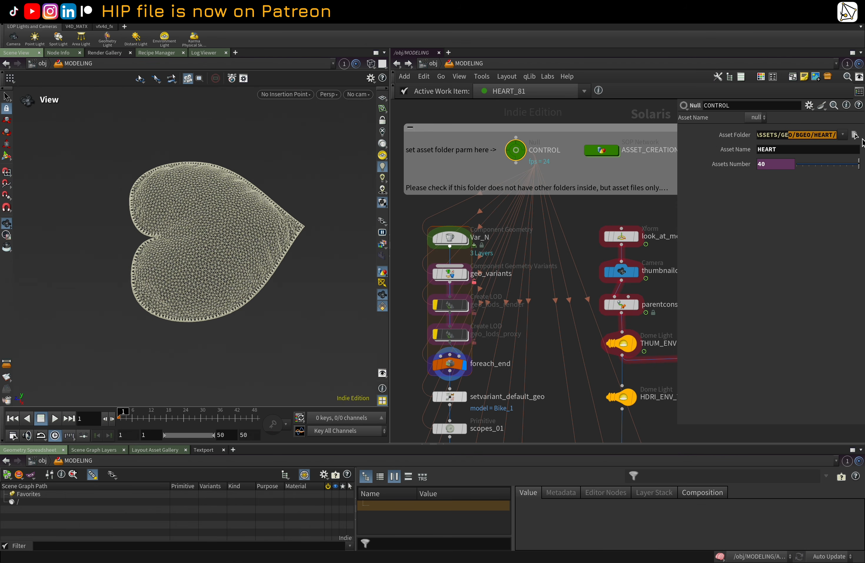
# Step: Open the Assets Number parameter's expression editor to review its Python file-counting script, then close it
pyautogui.rightClick(723, 168)
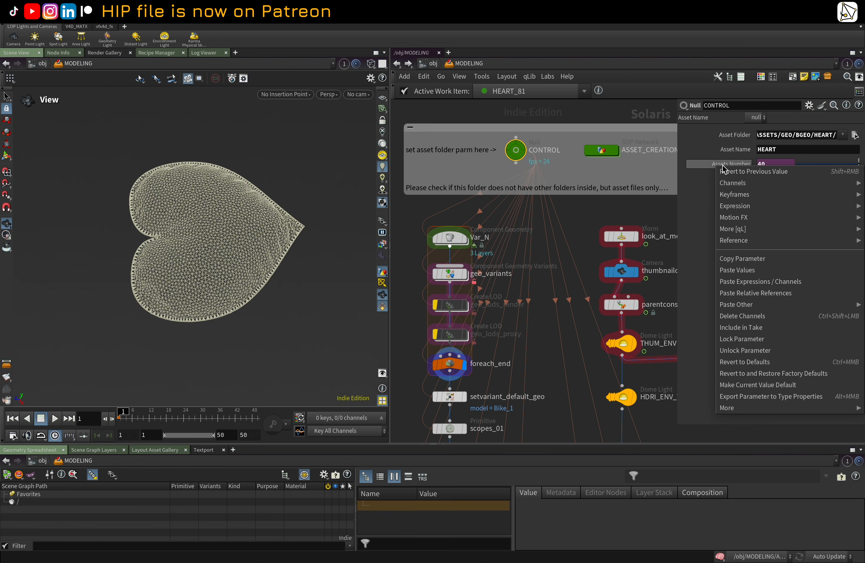
pyautogui.moveTo(735, 206)
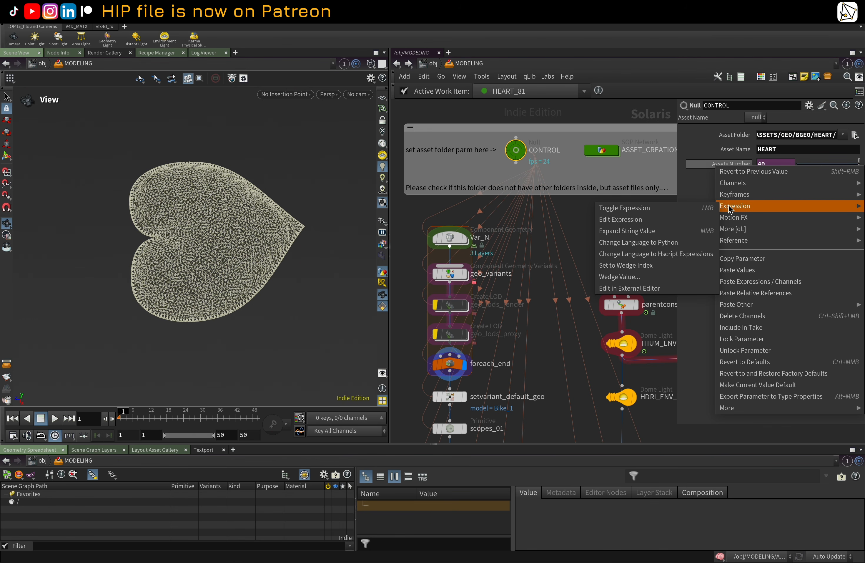
pyautogui.click(655, 218)
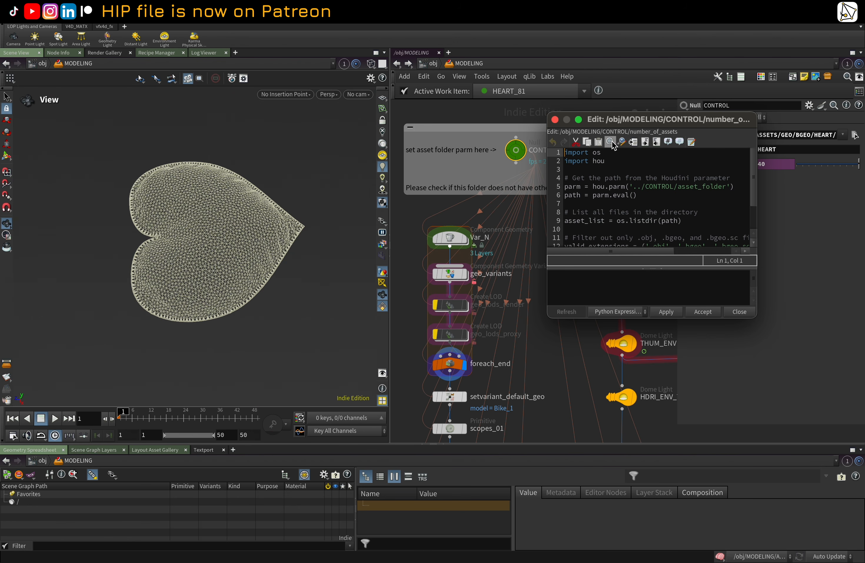
pyautogui.moveTo(618, 122); pyautogui.dragTo(216, 82)
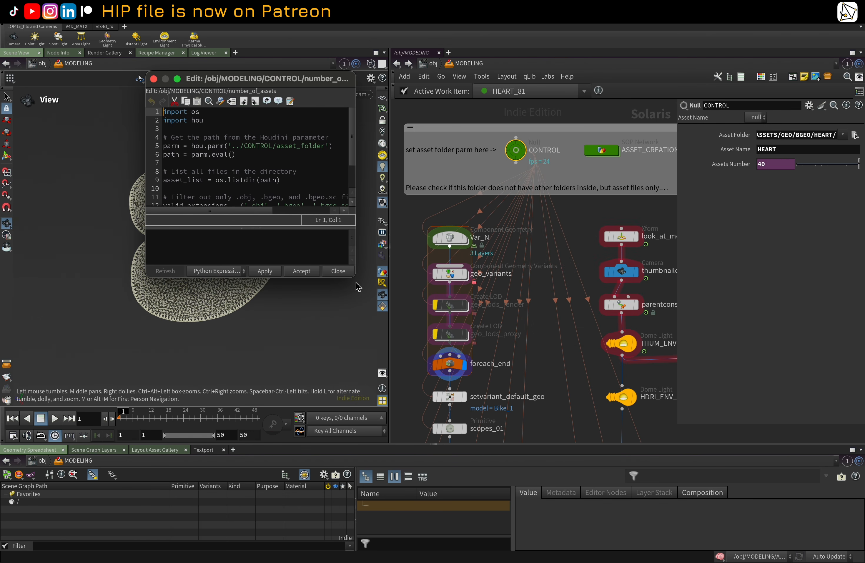
pyautogui.moveTo(354, 275); pyautogui.dragTo(577, 398)
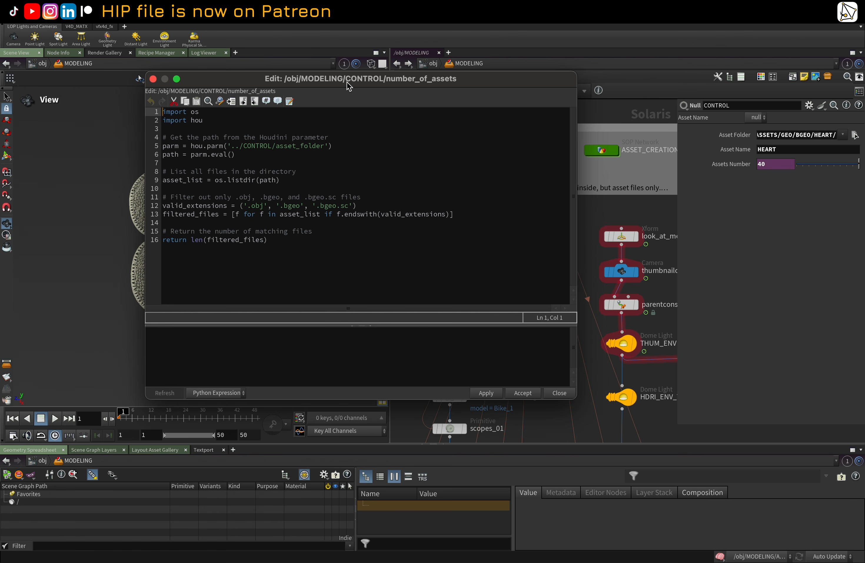
pyautogui.moveTo(348, 83); pyautogui.dragTo(236, 96)
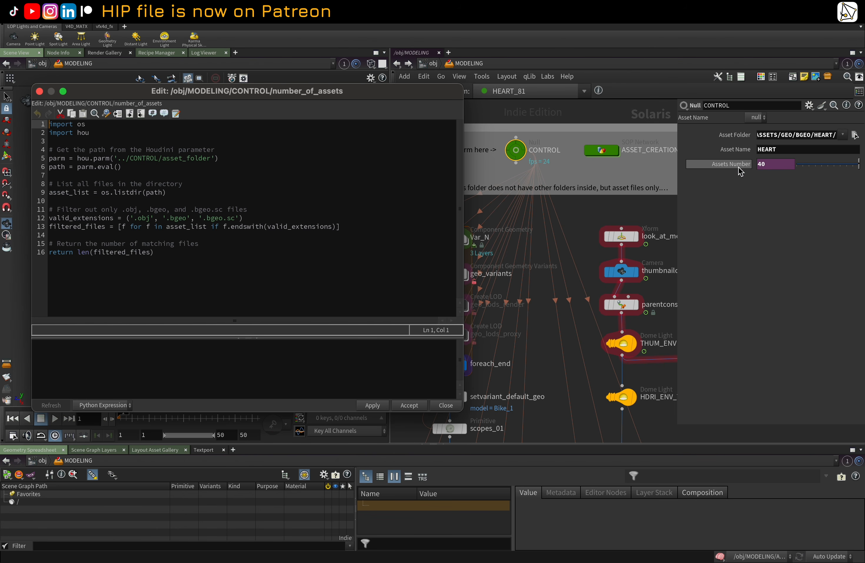
pyautogui.click(39, 91)
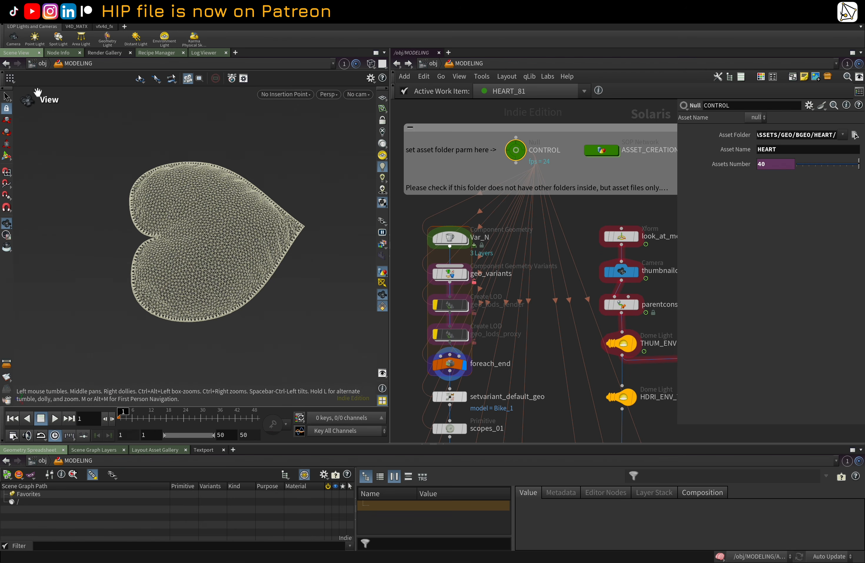
# Step: Dive into the Var_N node's SOP network and inspect the IMPORT_MODELS File Cache node
pyautogui.moveTo(558, 230); pyautogui.dragTo(563, 209, button='middle')
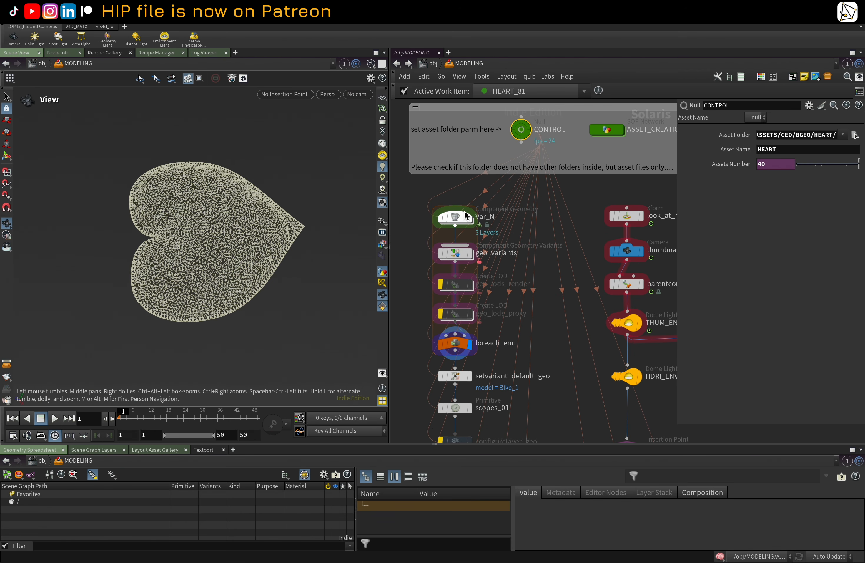
pyautogui.click(461, 219)
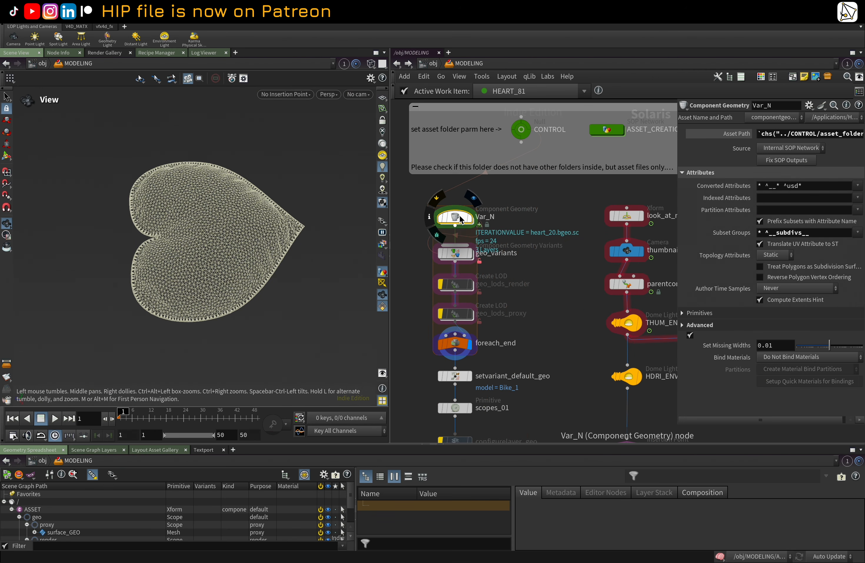
pyautogui.doubleClick(459, 215)
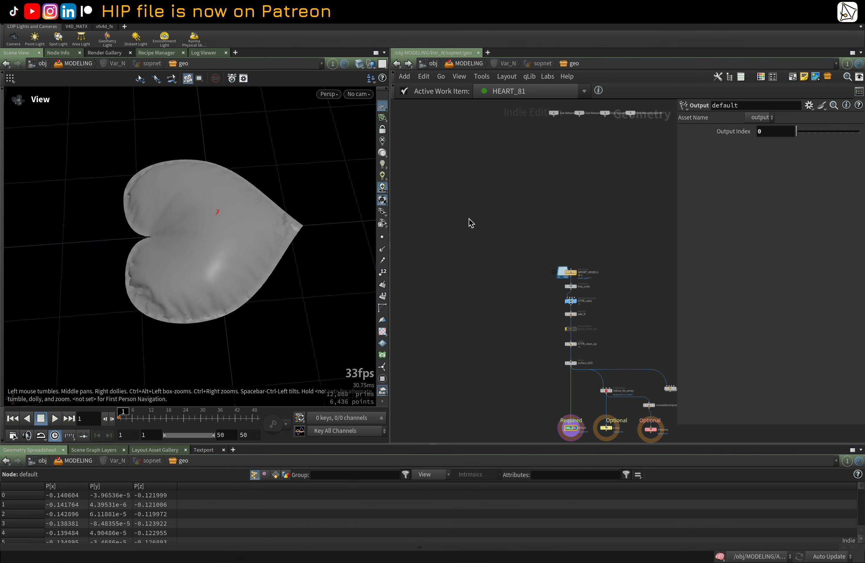
pyautogui.scroll(5, 503, 212)
pyautogui.click(466, 172)
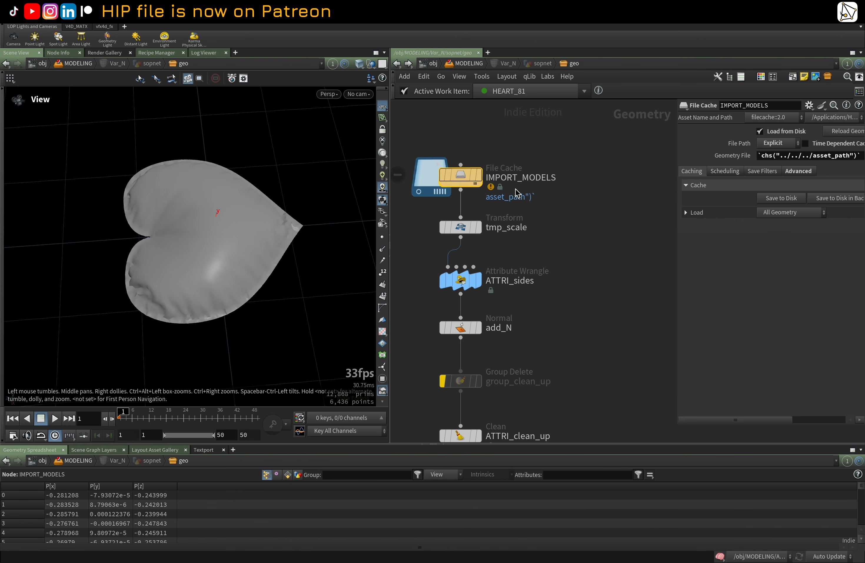
pyautogui.scroll(-3, 548, 223)
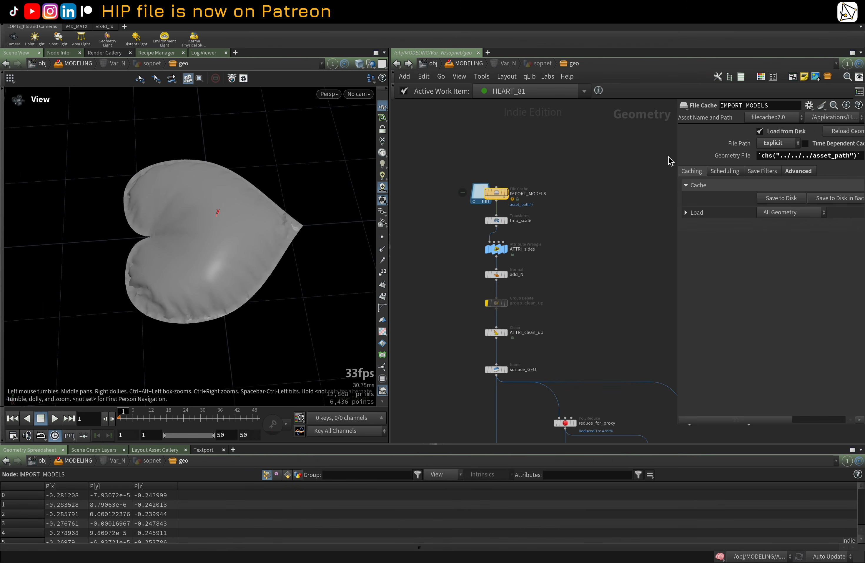
pyautogui.press('u')
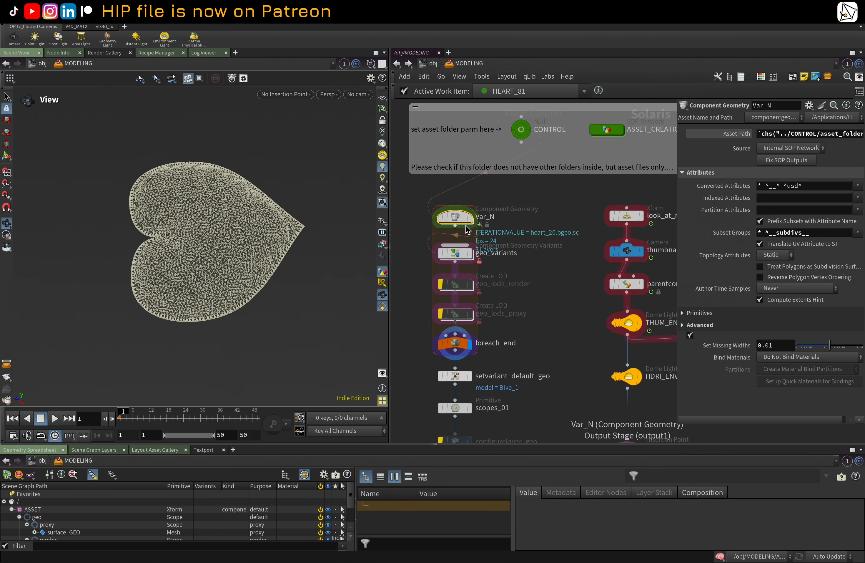
pyautogui.press('i')
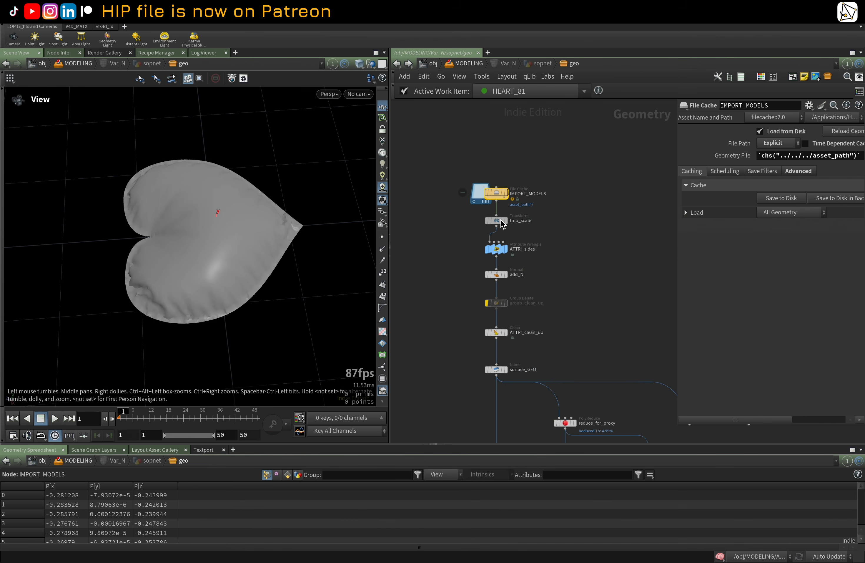
# Step: Select the tmp_scale Transform node and set the viewport to hide other objects
pyautogui.click(506, 222)
pyautogui.click(503, 222)
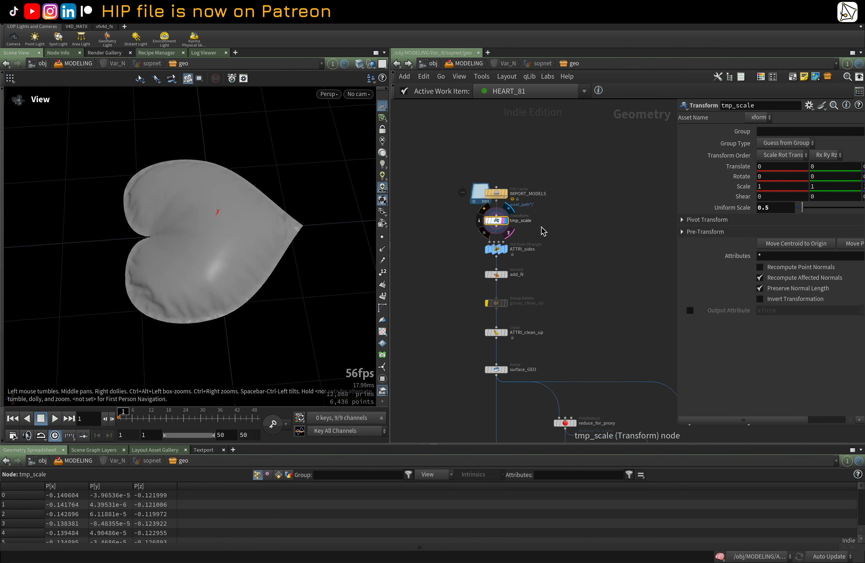
pyautogui.scroll(1, 552, 231)
pyautogui.scroll(1, 555, 236)
pyautogui.moveTo(302, 226); pyautogui.dragTo(276, 228)
pyautogui.click(371, 64)
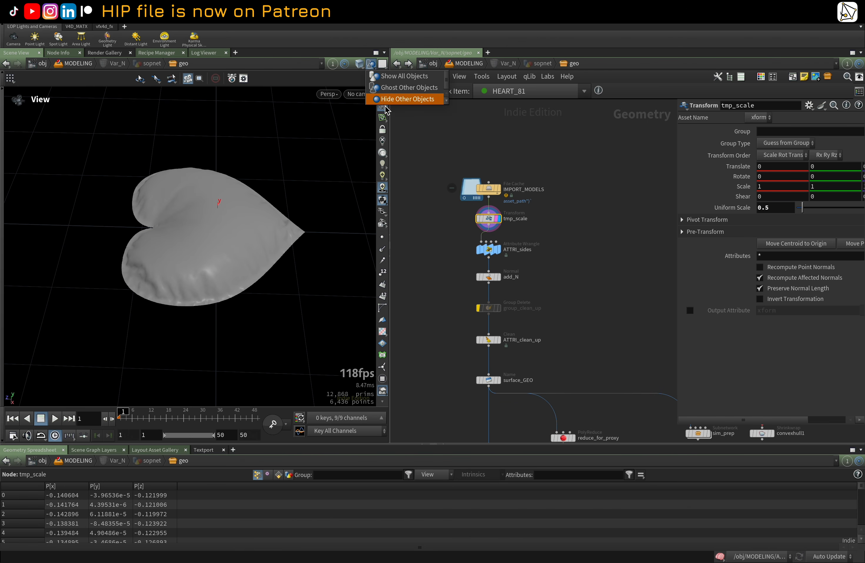
pyautogui.click(398, 96)
# Step: Select the ATTRI_sides Attribute Wrangle and widen the parameter pane to read its VEX code
pyautogui.scroll(1, 517, 261)
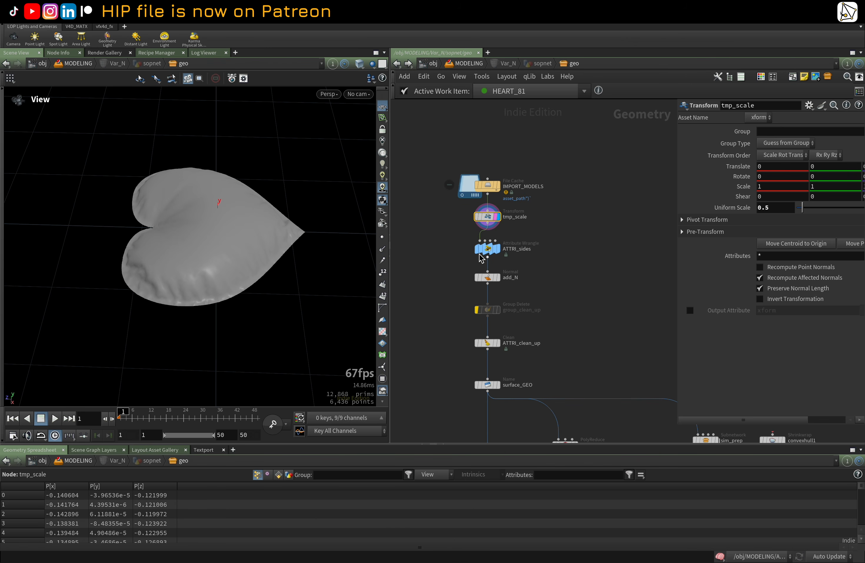
pyautogui.click(489, 249)
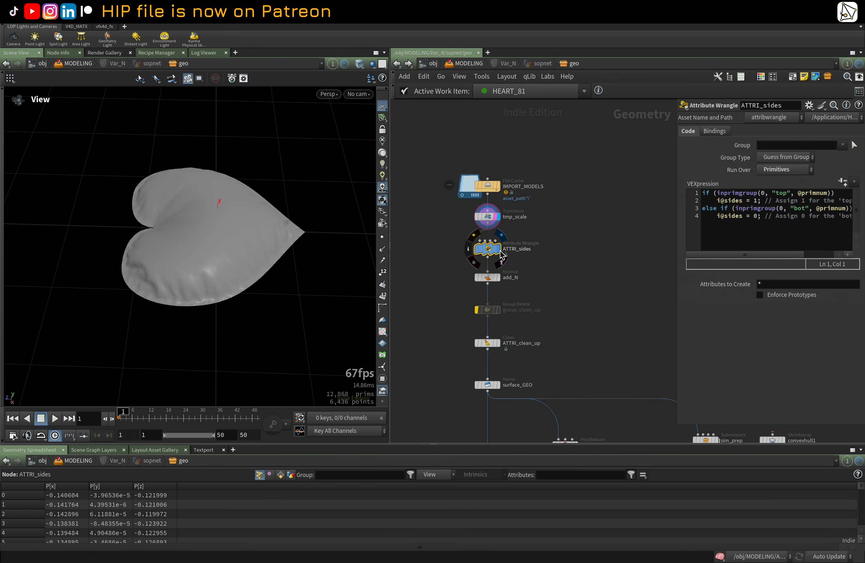
pyautogui.click(498, 249)
pyautogui.hscroll(2, 601, 252)
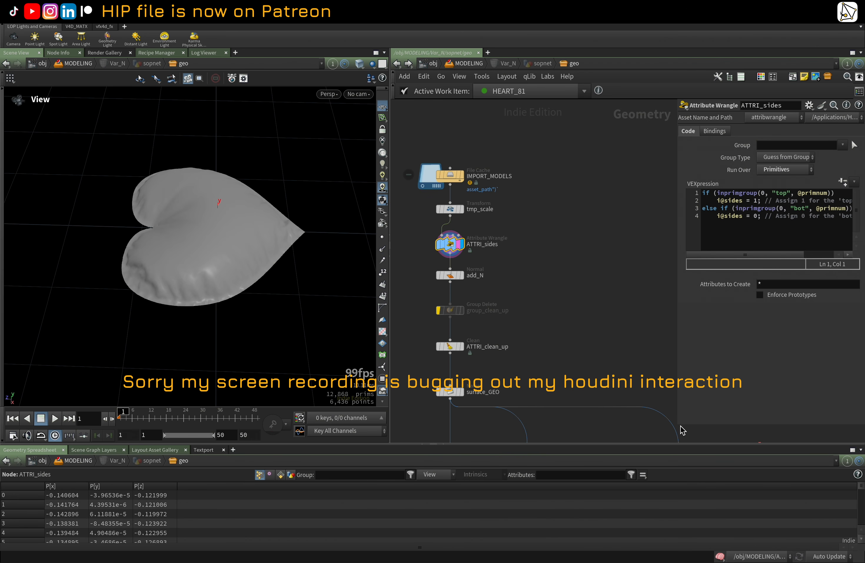
pyautogui.moveTo(680, 427); pyautogui.dragTo(558, 413)
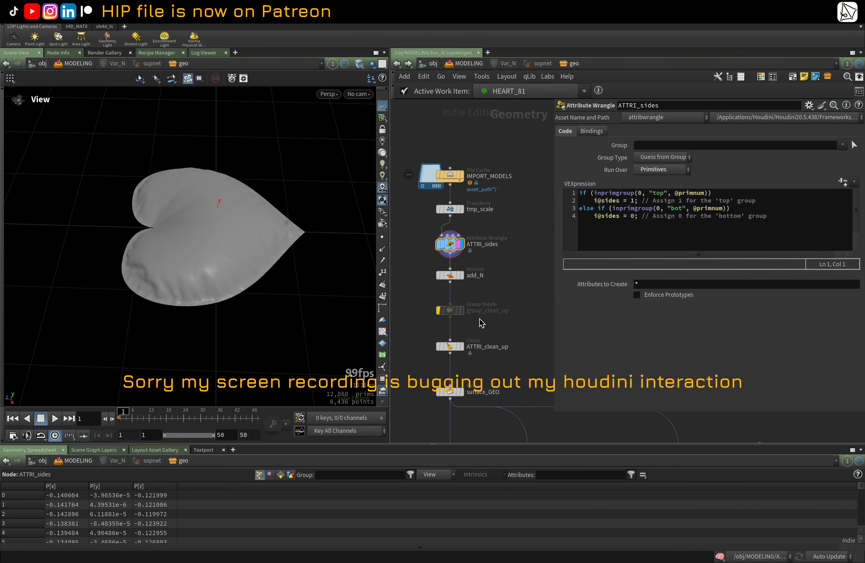
pyautogui.moveTo(426, 252)
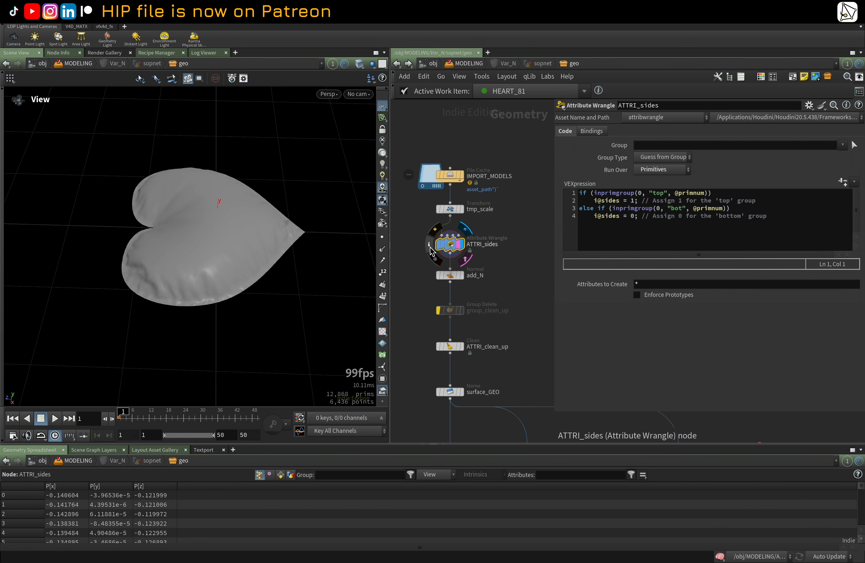
# Step: Open the ATTRI_sides node's info panel and visualize its sides primitive attribute in the viewport
pyautogui.click(429, 246)
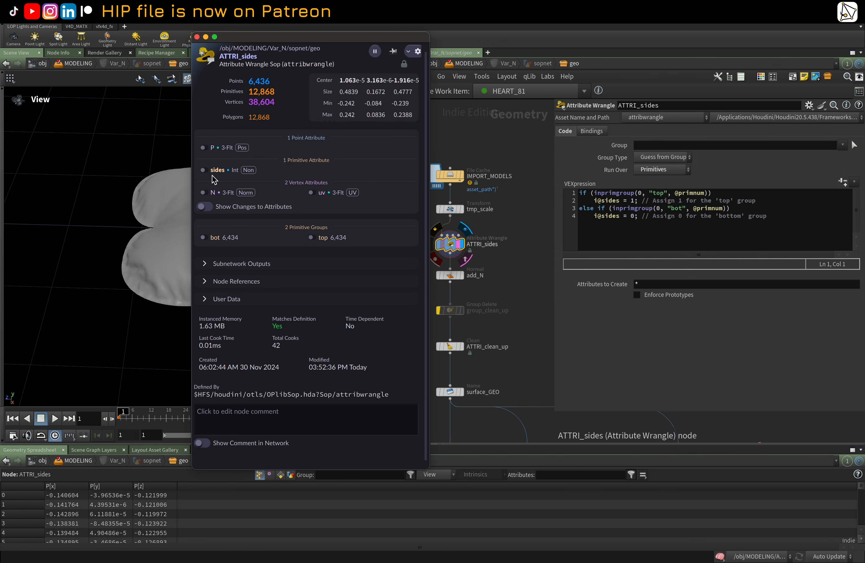
pyautogui.click(203, 170)
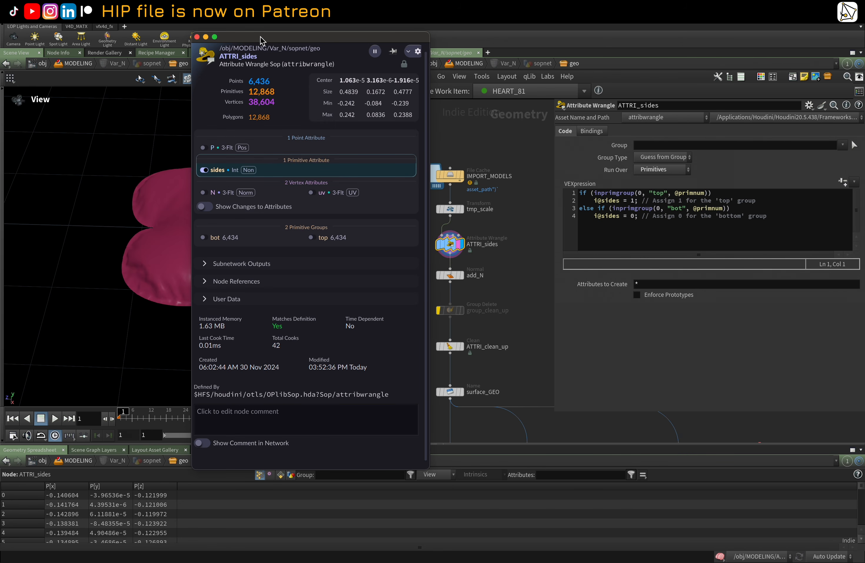
pyautogui.moveTo(262, 36); pyautogui.dragTo(393, 272)
pyautogui.moveTo(275, 207)
pyautogui.mouseDown()
pyautogui.moveTo(282, 469)
pyautogui.moveTo(286, 133)
pyautogui.moveTo(265, 293)
pyautogui.moveTo(275, 134)
pyautogui.moveTo(252, 228)
pyautogui.moveTo(257, 208)
pyautogui.moveTo(278, 205)
pyautogui.mouseUp()
# Step: Display the ATTRI_clean_up Clean node's output in the viewport and show its parameters
pyautogui.doubleClick(511, 281)
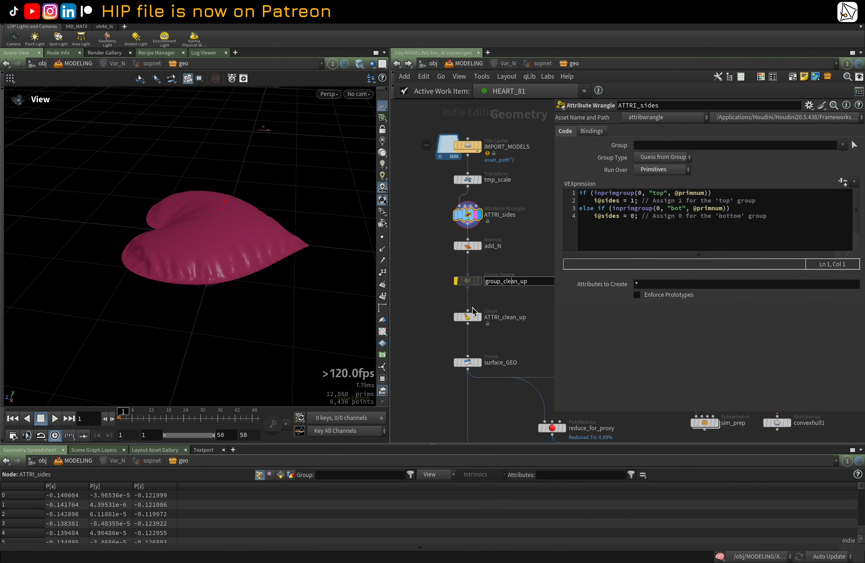
pyautogui.press('Escape')
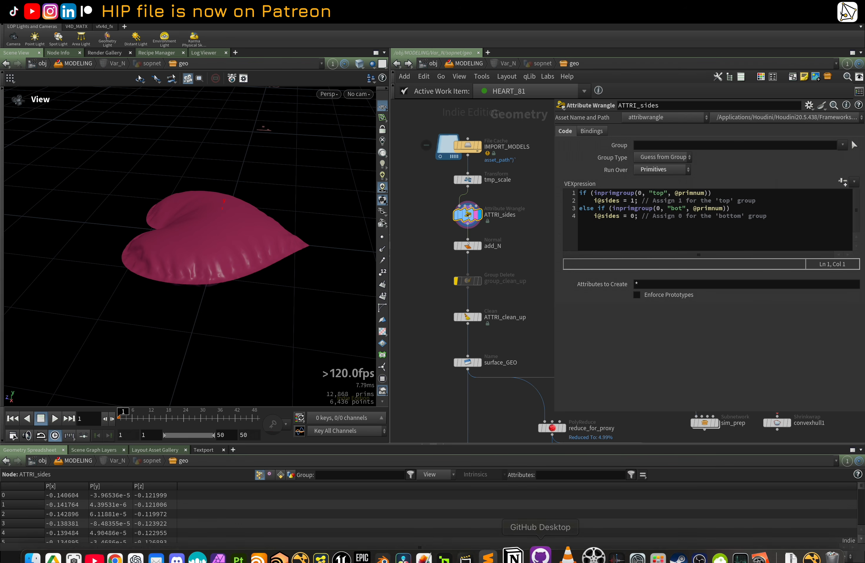
pyautogui.moveTo(526, 242); pyautogui.dragTo(520, 251, button='middle')
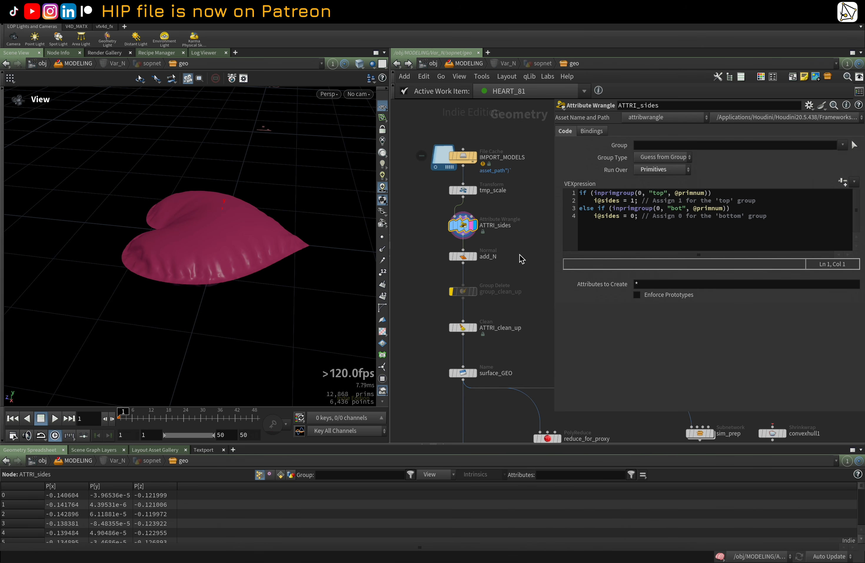
pyautogui.click(471, 255)
pyautogui.scroll(-2, 521, 311)
pyautogui.scroll(1, 521, 318)
pyautogui.moveTo(511, 325); pyautogui.dragTo(483, 302, button='middle')
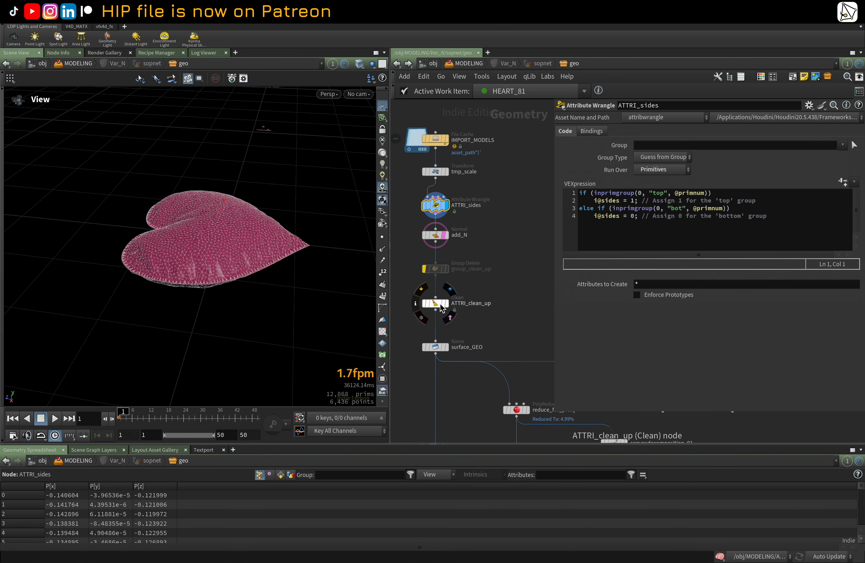
pyautogui.click(437, 303)
pyautogui.click(444, 303)
pyautogui.click(447, 303)
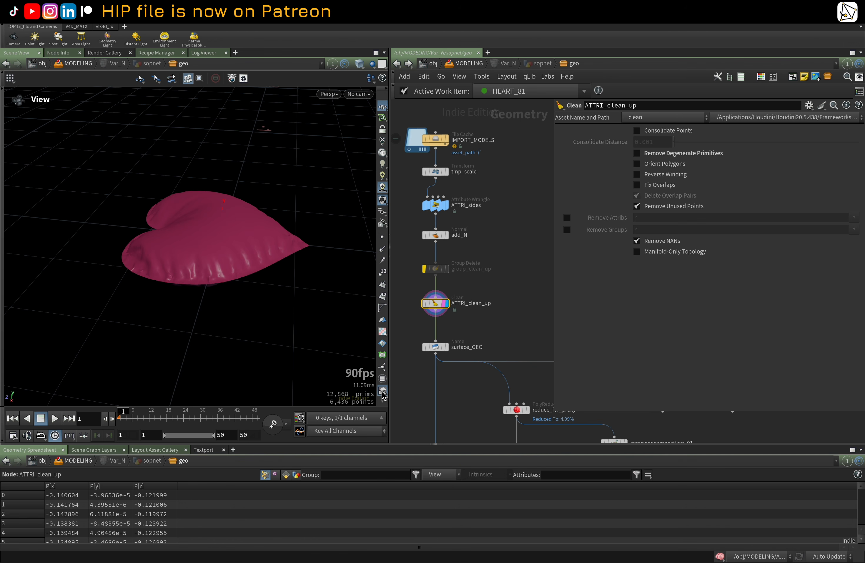
# Step: Display the surface_GEO Name node's output and show its naming parameters
pyautogui.scroll(-3, 383, 307)
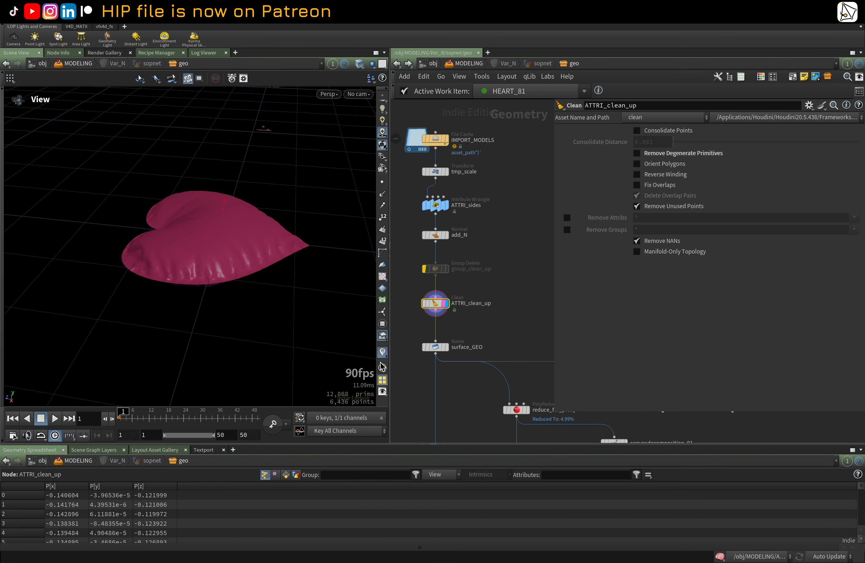
pyautogui.moveTo(480, 334); pyautogui.dragTo(491, 249, button='middle')
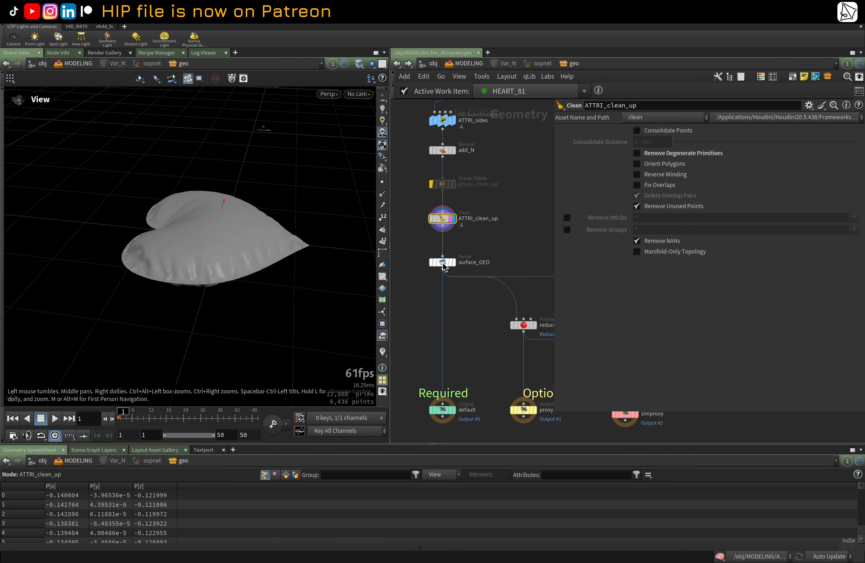
pyautogui.click(443, 262)
pyautogui.click(451, 262)
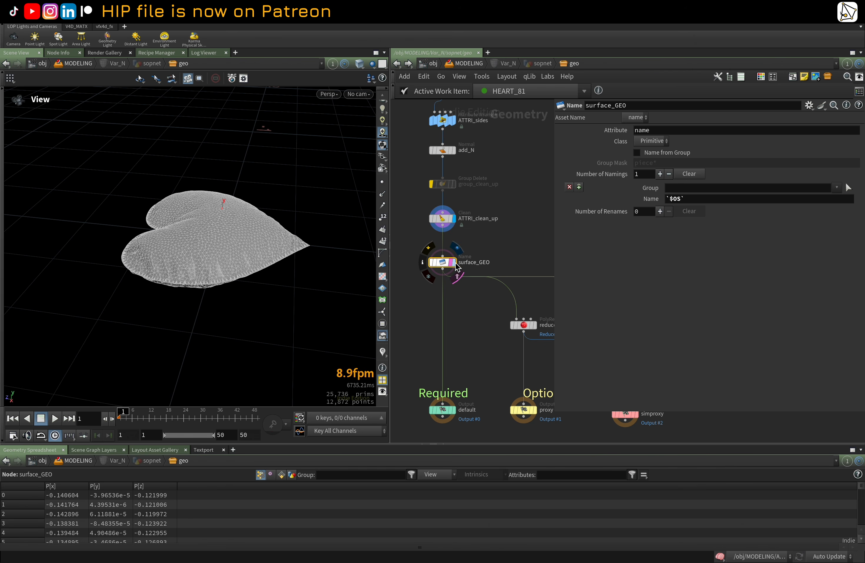
pyautogui.click(455, 262)
# Step: Select the convexdecomposition_01 node and display its convex hull output in the viewport
pyautogui.moveTo(489, 350); pyautogui.dragTo(469, 326, button='middle')
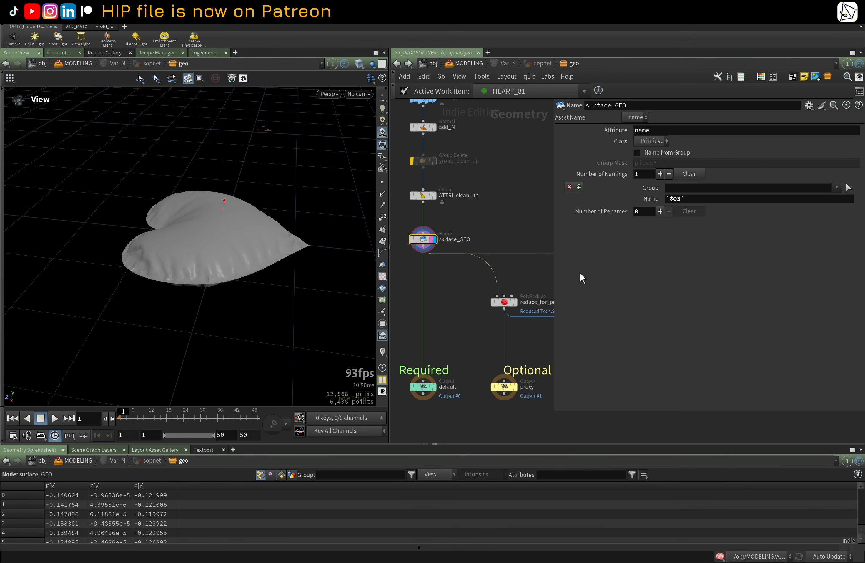
pyautogui.moveTo(510, 243); pyautogui.dragTo(461, 228, button='middle')
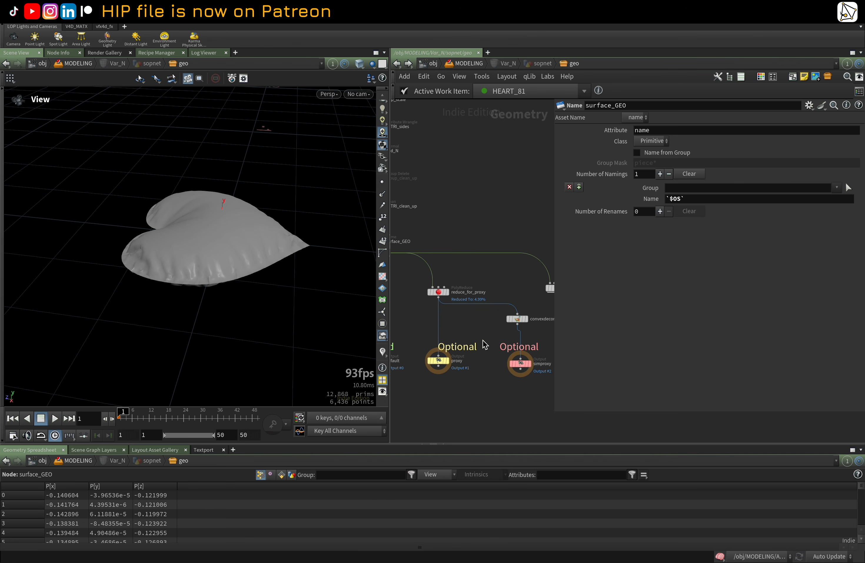
pyautogui.moveTo(546, 336); pyautogui.dragTo(463, 324, button='middle')
pyautogui.scroll(2, 463, 323)
pyautogui.moveTo(457, 288); pyautogui.dragTo(487, 284, button='middle')
pyautogui.scroll(2, 488, 284)
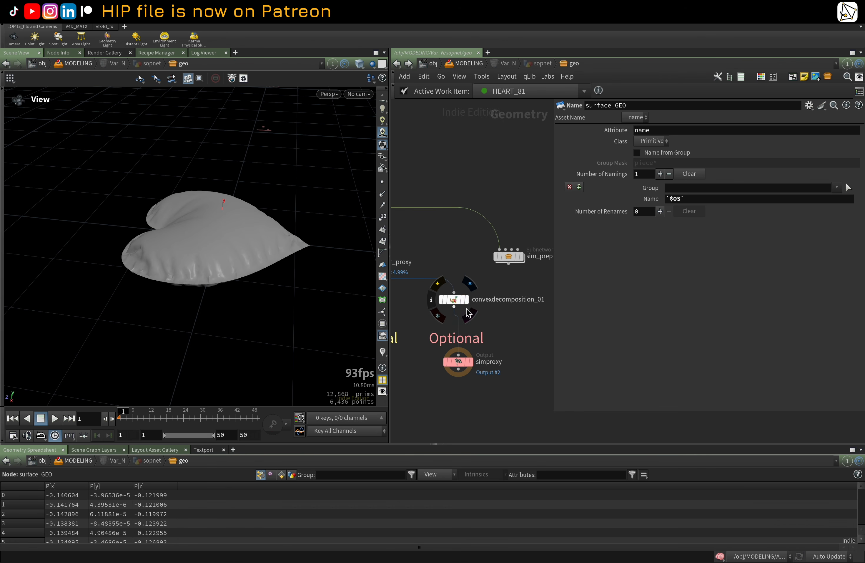
pyautogui.click(463, 302)
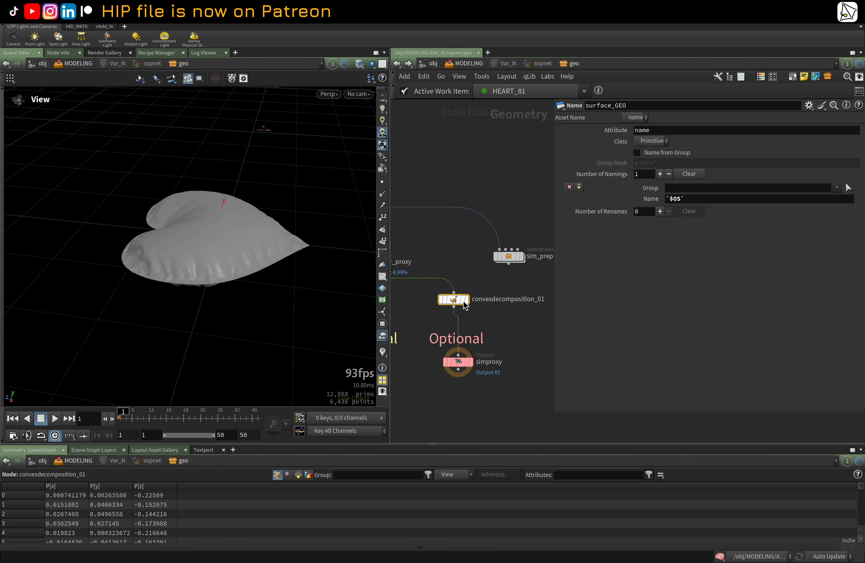
pyautogui.click(466, 302)
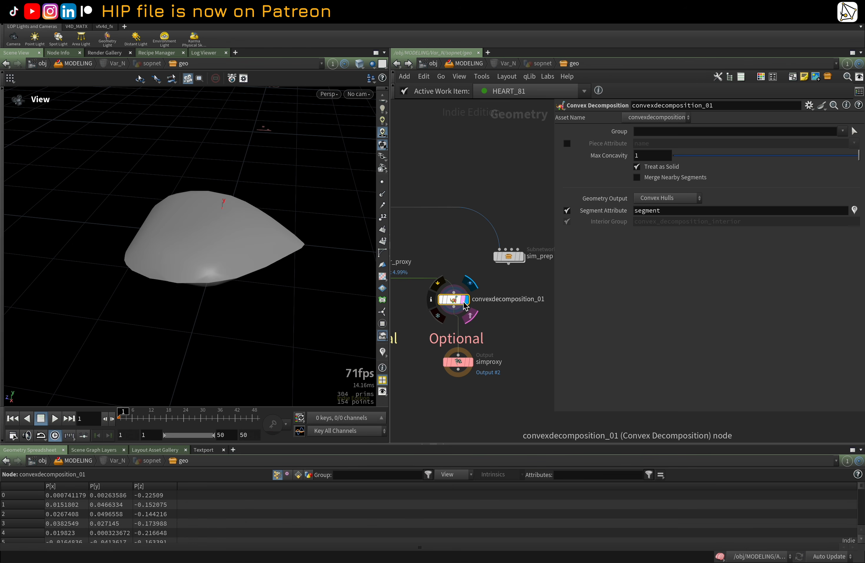
# Step: Toggle the viewport between wireframe and shaded display to inspect the convex hulls
pyautogui.press('w')
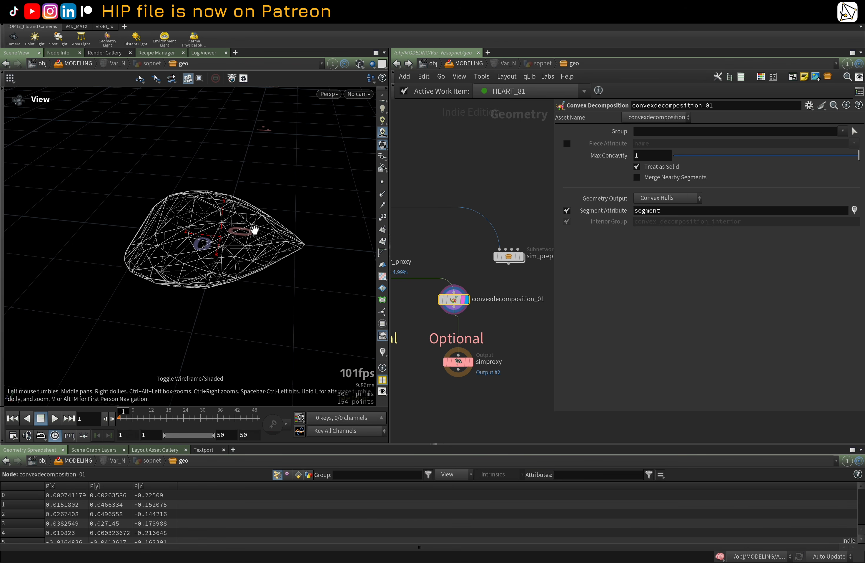
pyautogui.press('w')
pyautogui.press('w')
pyautogui.press('w')
# Step: Display the default Output node's geometry in the viewport
pyautogui.scroll(-3, 457, 318)
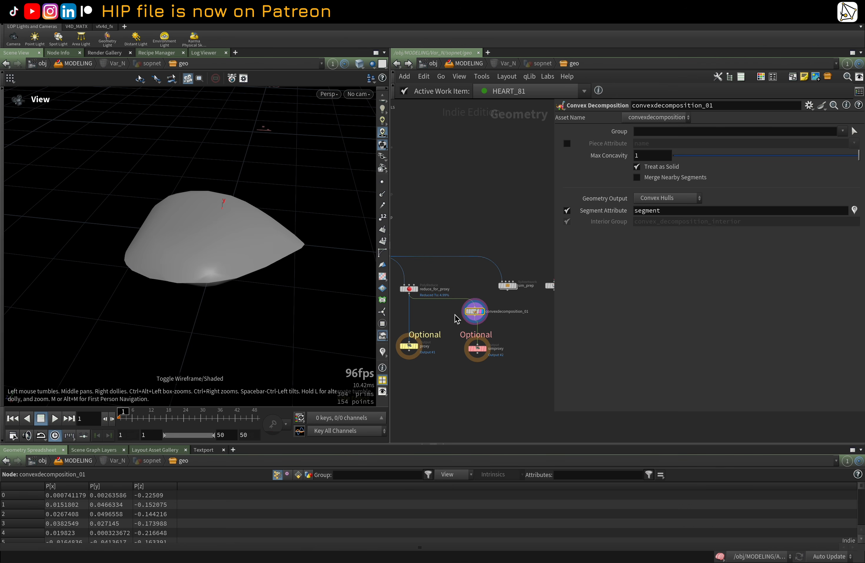
pyautogui.moveTo(454, 313); pyautogui.dragTo(533, 318, button='middle')
pyautogui.click(440, 350)
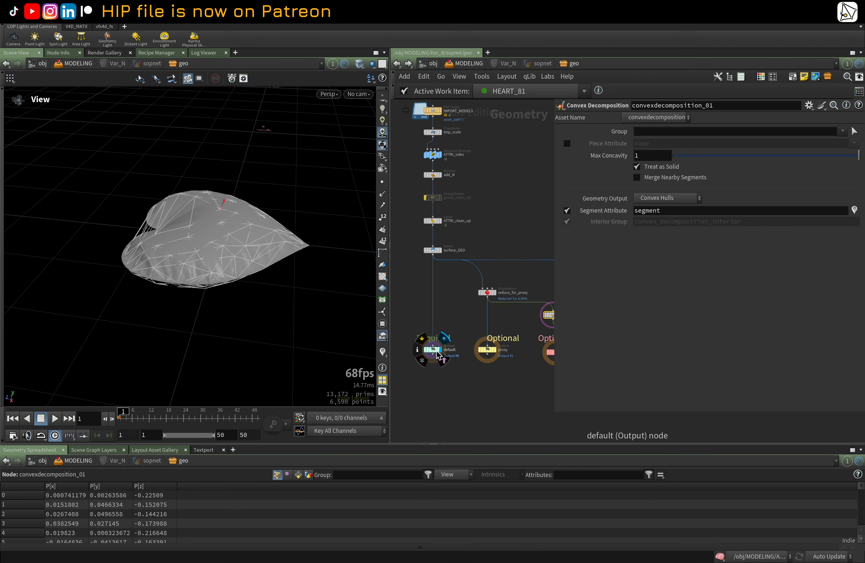
# Step: Go up to the Solaris MODELING network and dive into the geo_variants Component Geometry Variants node
pyautogui.press('u')
pyautogui.press('u')
pyautogui.press('u')
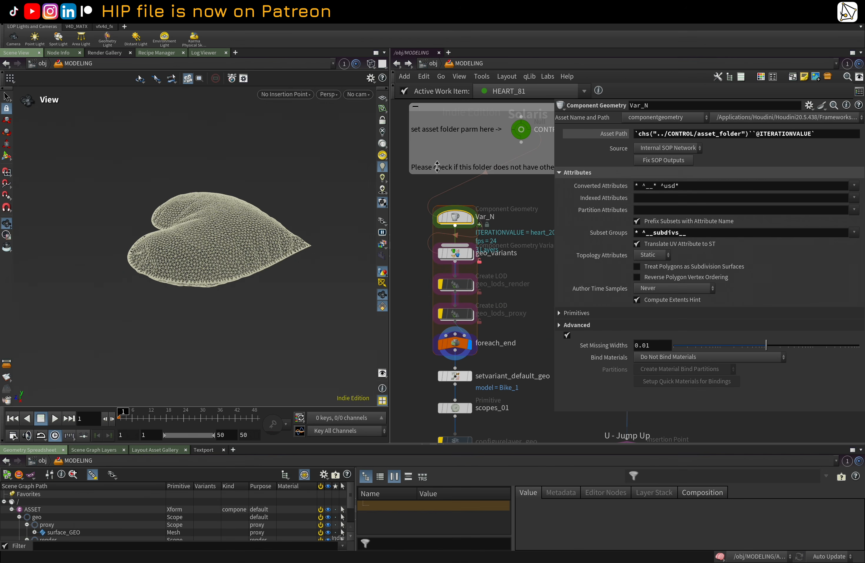
pyautogui.moveTo(462, 216)
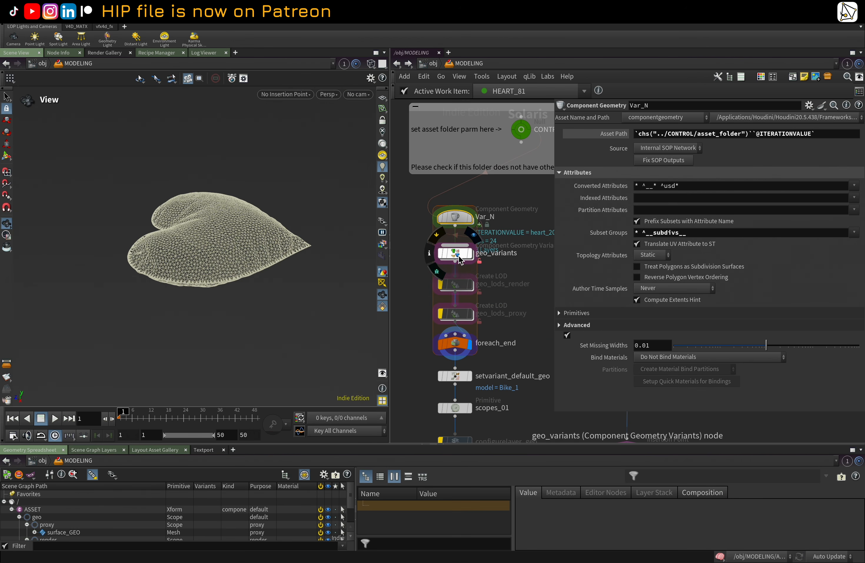
pyautogui.click(460, 251)
pyautogui.click(457, 218)
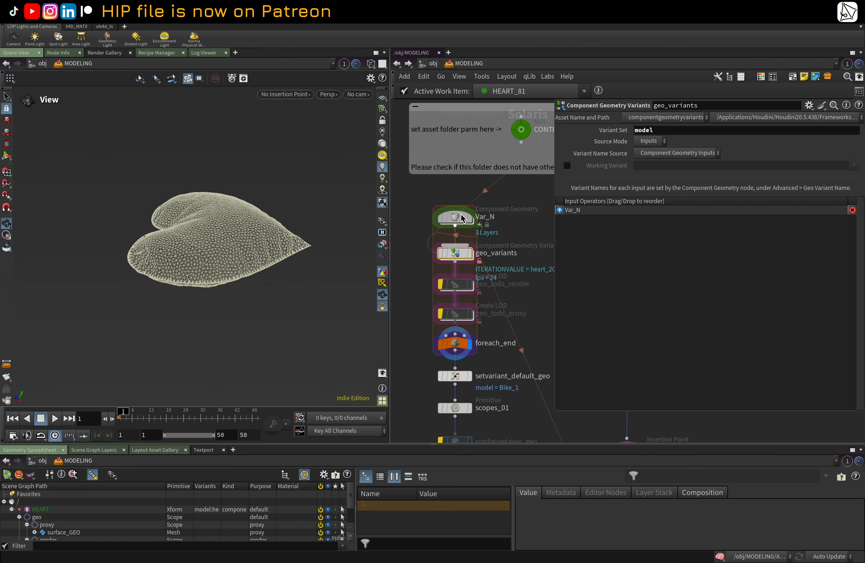
pyautogui.doubleClick(458, 250)
# Step: Frame the geo_variants network and select the geo_fetch Fetch node
pyautogui.scroll(-3, 444, 268)
pyautogui.moveTo(435, 281); pyautogui.dragTo(482, 283, button='middle')
pyautogui.scroll(10, 455, 292)
pyautogui.moveTo(447, 185); pyautogui.dragTo(544, 256, button='middle')
pyautogui.scroll(5, 536, 234)
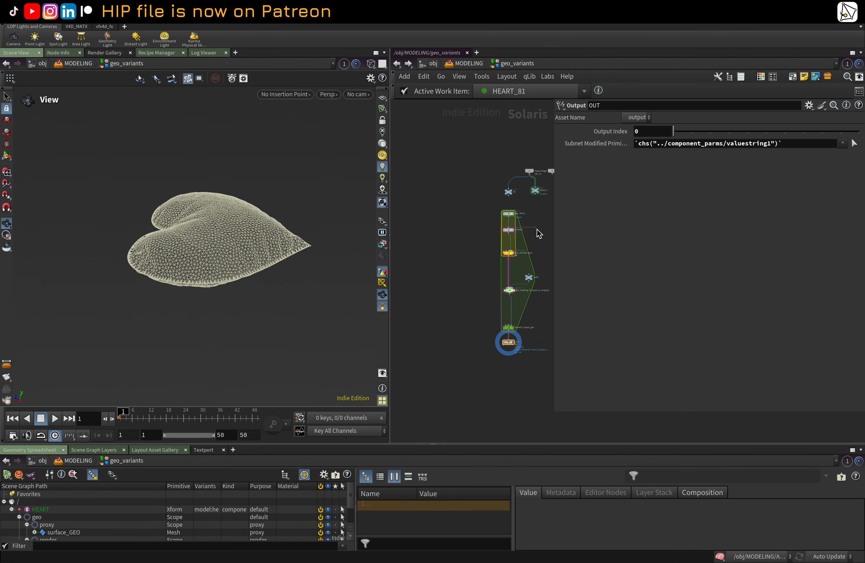
pyautogui.scroll(2, 516, 203)
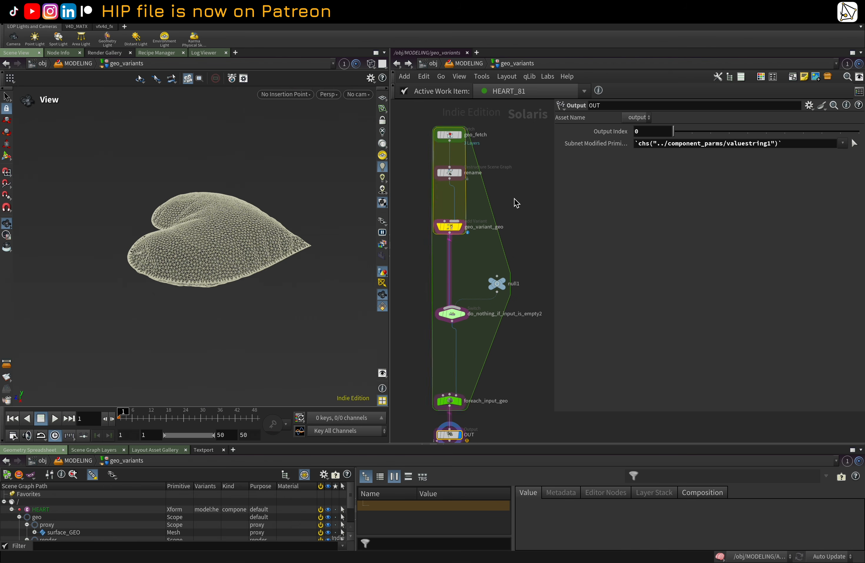
pyautogui.click(451, 136)
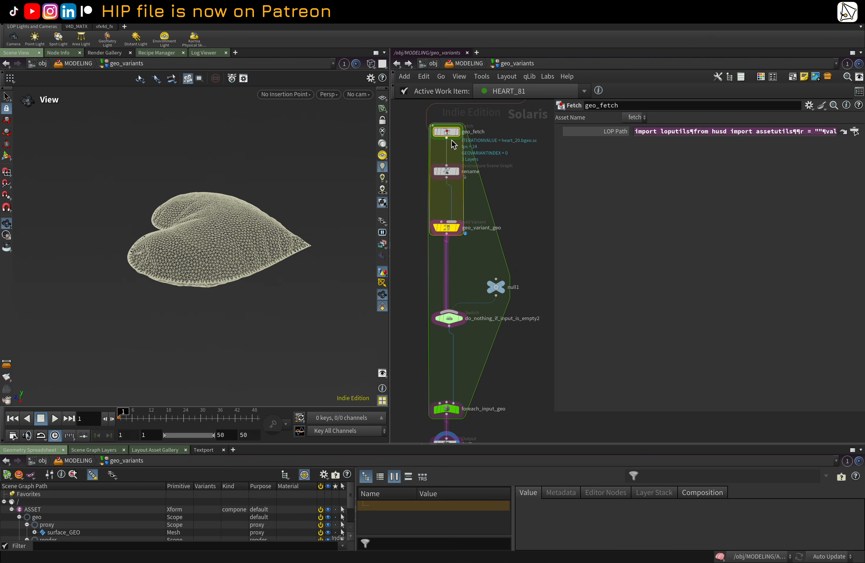
# Step: Open the geo_fetch LOP Path parameter's Python expression in the expression editor
pyautogui.rightClick(590, 134)
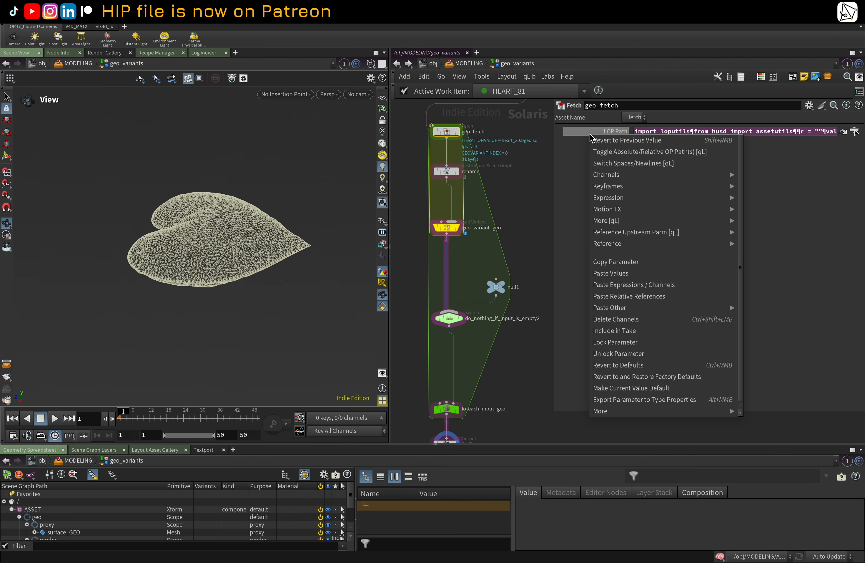
pyautogui.moveTo(642, 200)
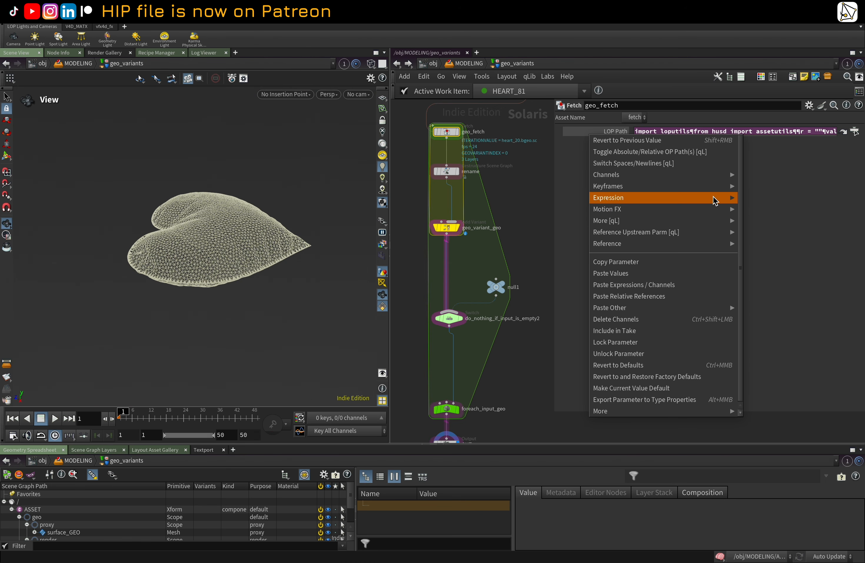
pyautogui.click(570, 186)
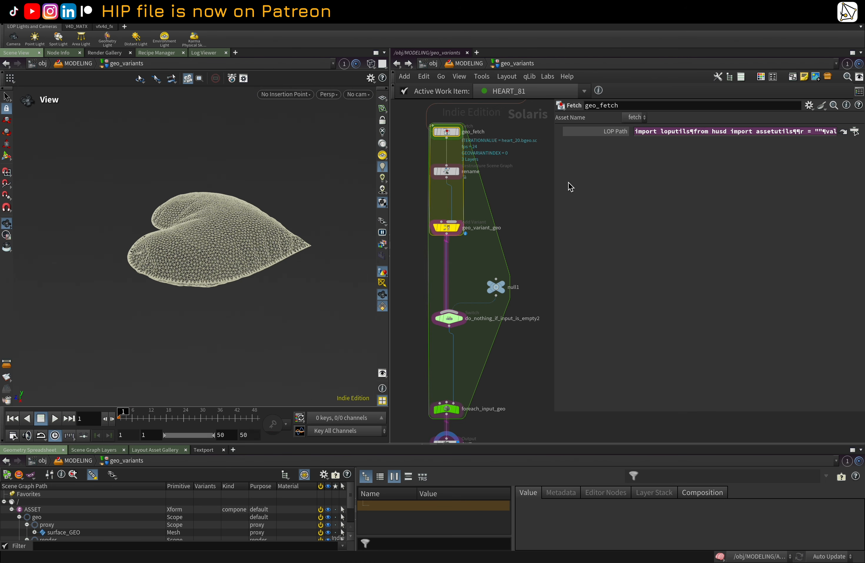
pyautogui.rightClick(599, 133)
pyautogui.moveTo(621, 198)
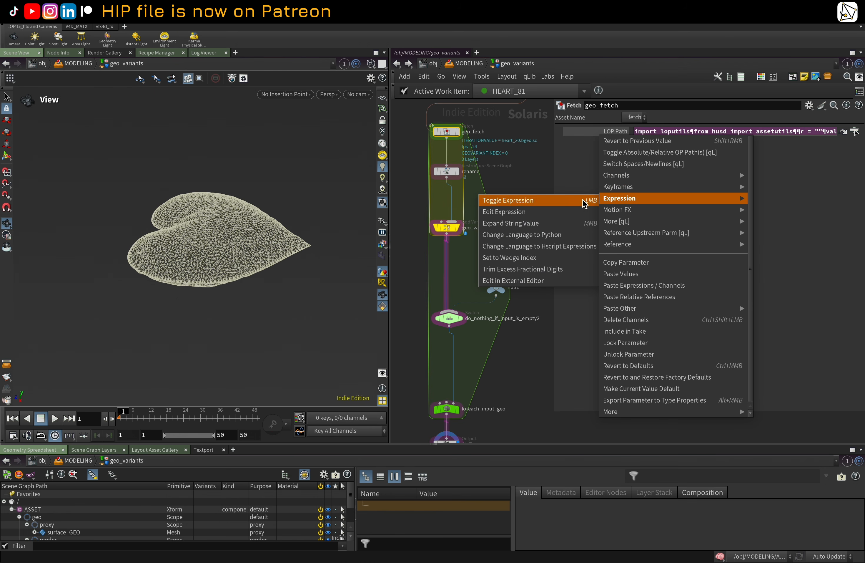
pyautogui.click(528, 211)
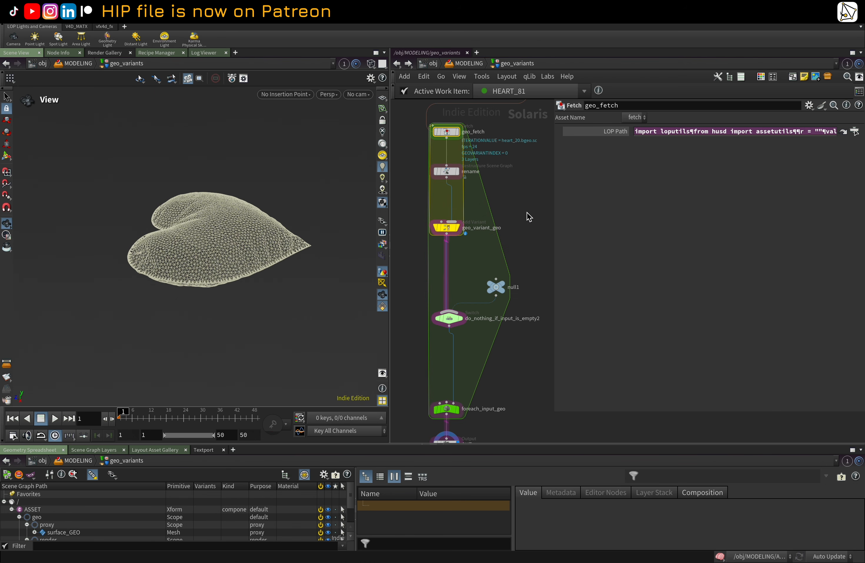
pyautogui.rightClick(616, 136)
pyautogui.moveTo(645, 195)
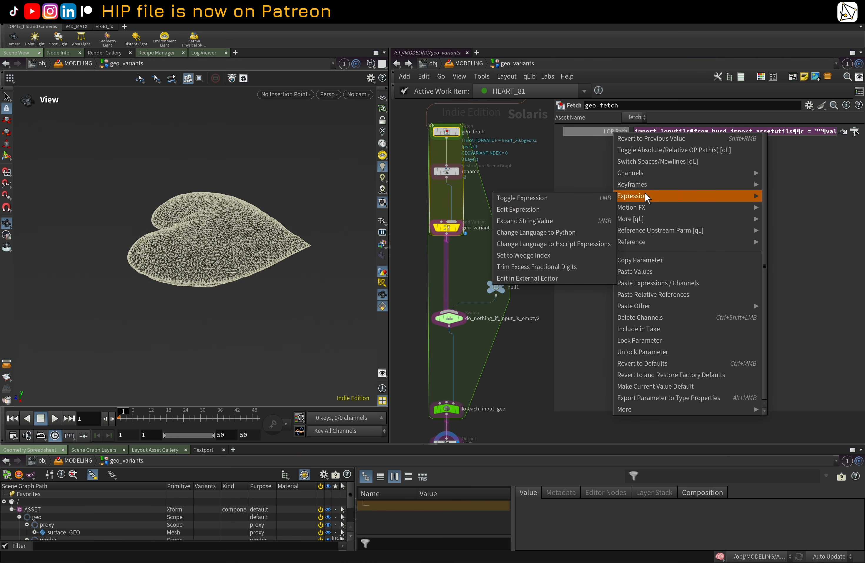
pyautogui.click(545, 208)
# Step: Maximize the expression editor to read the full script, then close it
pyautogui.moveTo(533, 112); pyautogui.dragTo(343, 114)
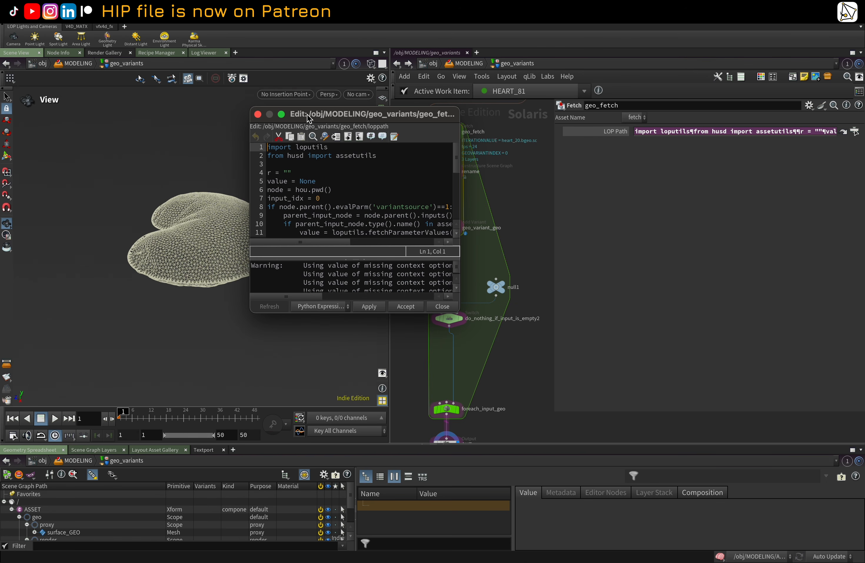
pyautogui.click(281, 115)
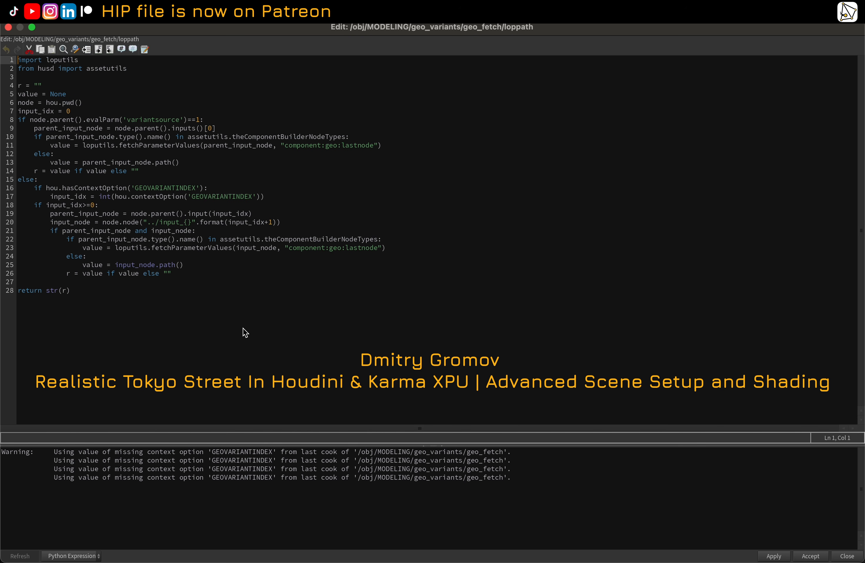
pyautogui.click(8, 27)
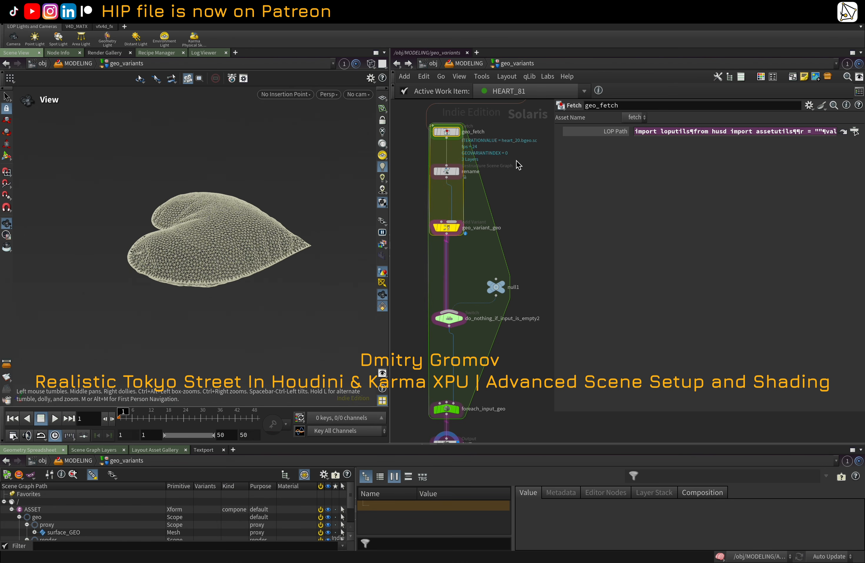
pyautogui.moveTo(518, 164); pyautogui.dragTo(537, 203, button='middle')
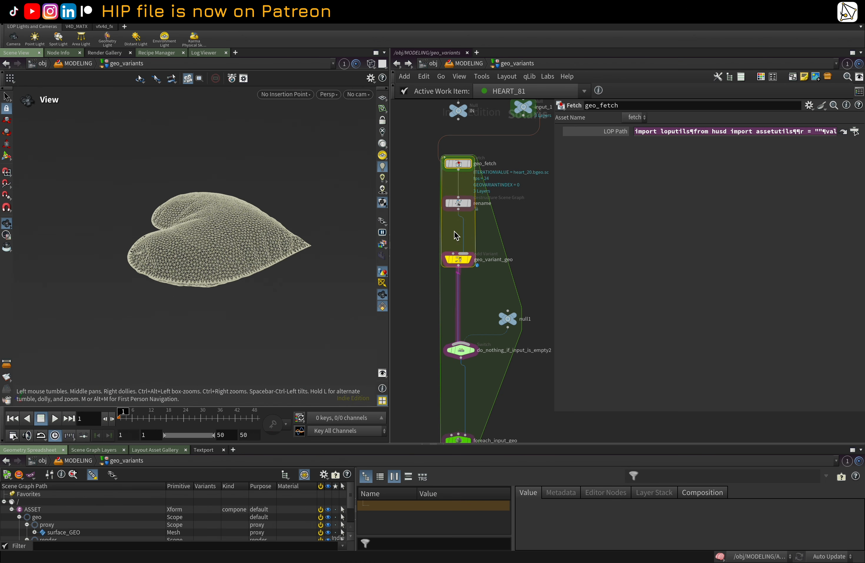
pyautogui.moveTo(537, 298); pyautogui.dragTo(540, 230, button='middle')
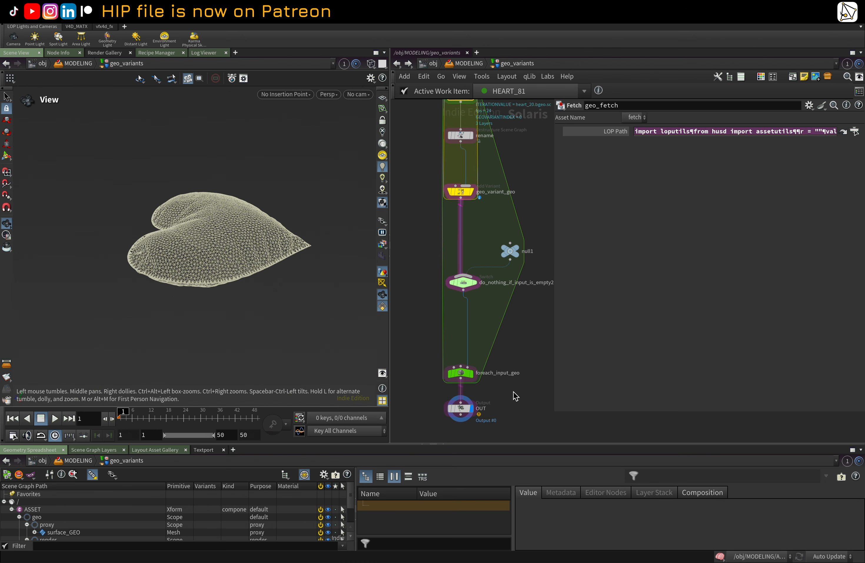
# Step: Select the OUT node inside geo_variants, then return up to the MODELING network
pyautogui.click(463, 412)
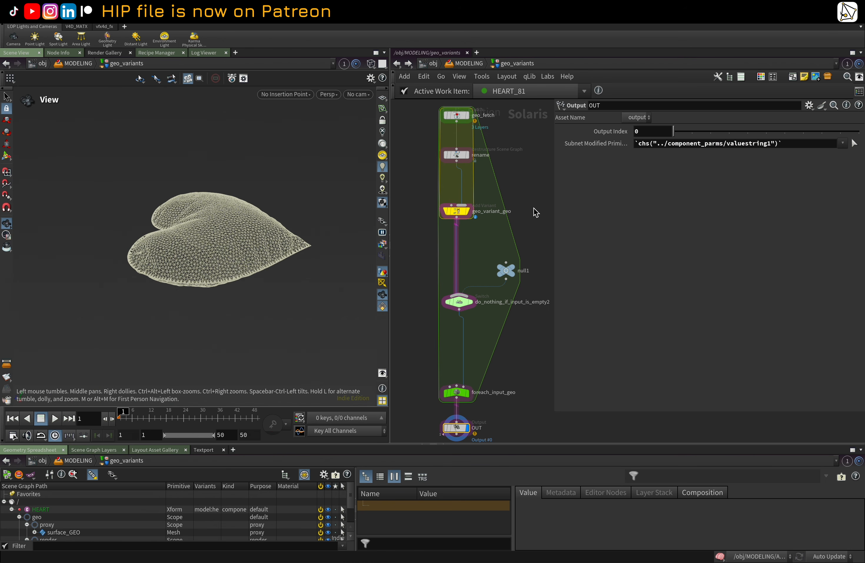
pyautogui.press('u')
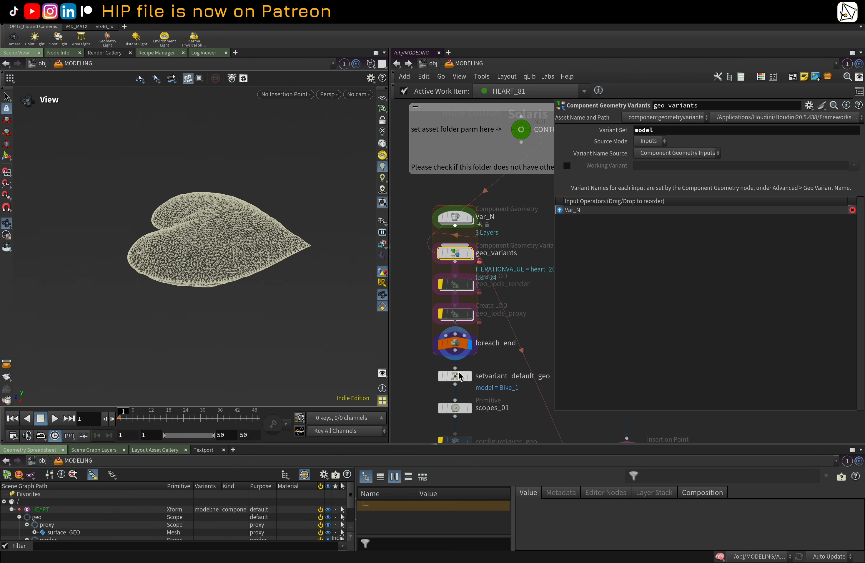
# Step: Inspect the foreach_end node and compare the Create LOD parameters of geo_lods_render and geo_lods_proxy
pyautogui.click(463, 349)
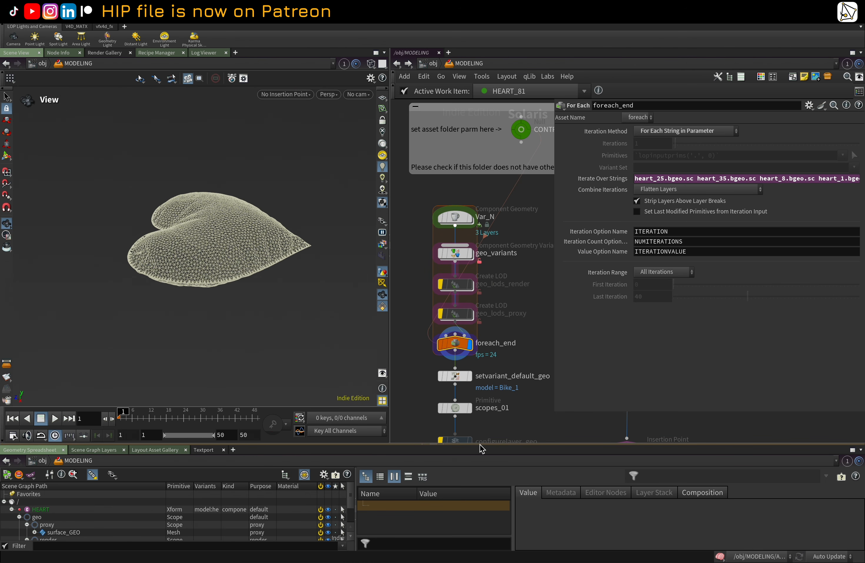
pyautogui.moveTo(480, 444); pyautogui.dragTo(475, 392)
pyautogui.click(460, 257)
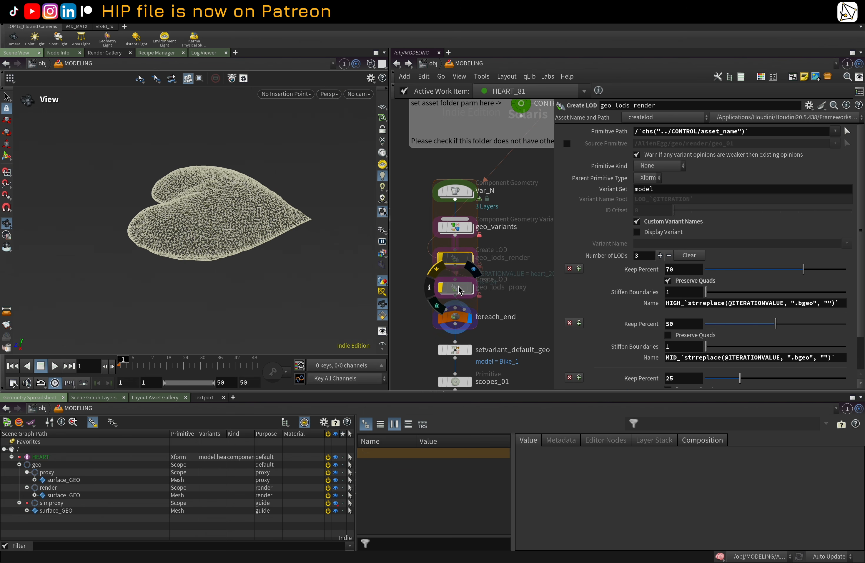
pyautogui.click(455, 288)
pyautogui.click(453, 265)
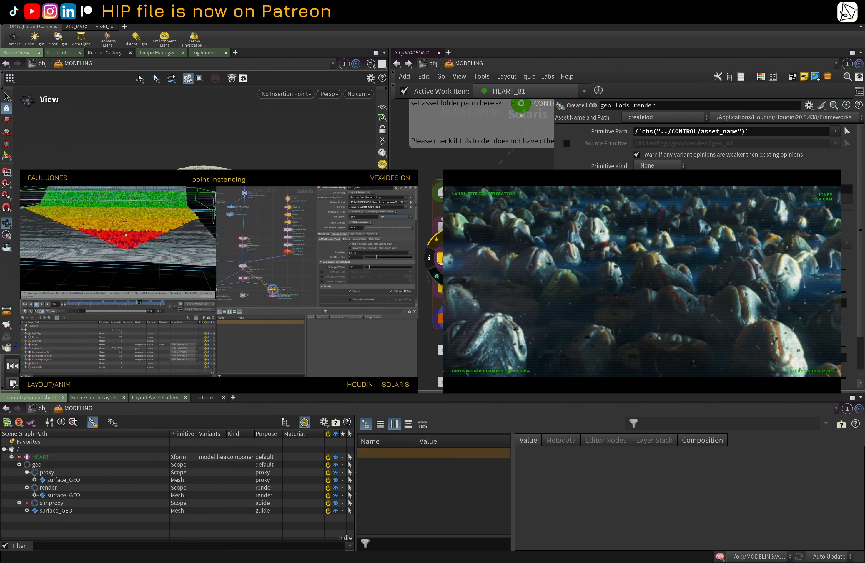
pyautogui.click(454, 287)
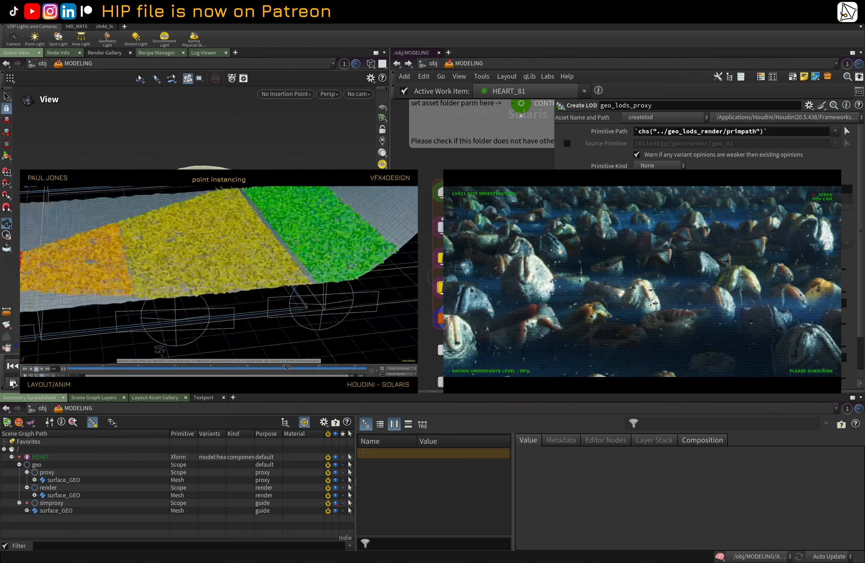
pyautogui.click(453, 259)
pyautogui.scroll(-2, 704, 256)
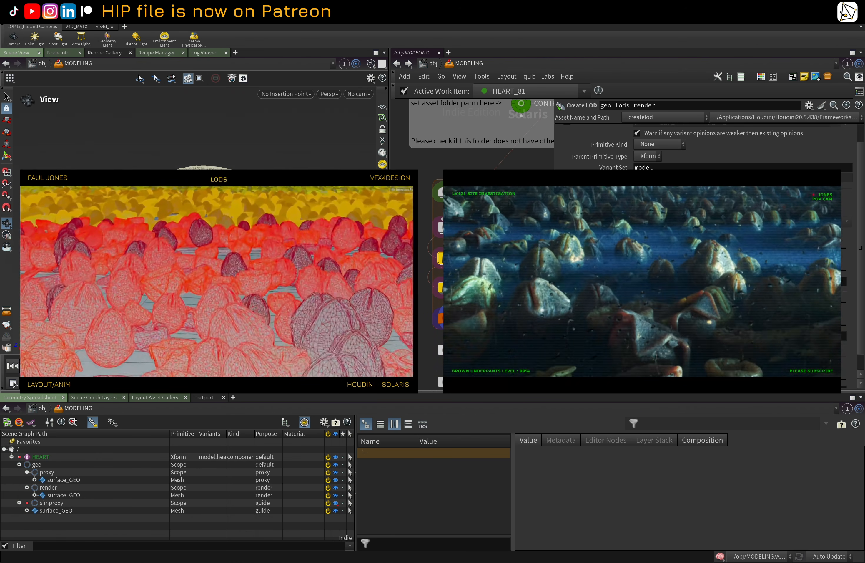
pyautogui.click(455, 288)
pyautogui.moveTo(454, 287); pyautogui.dragTo(456, 271, button='middle')
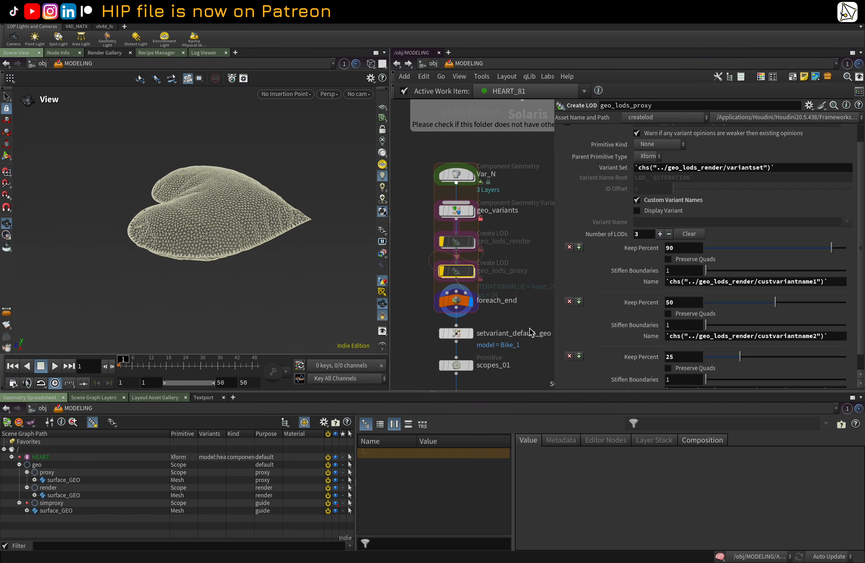
pyautogui.moveTo(533, 332); pyautogui.dragTo(526, 289, button='middle')
# Step: Select the setvariant_default_geo Set Variant node to review its variant set settings
pyautogui.click(458, 296)
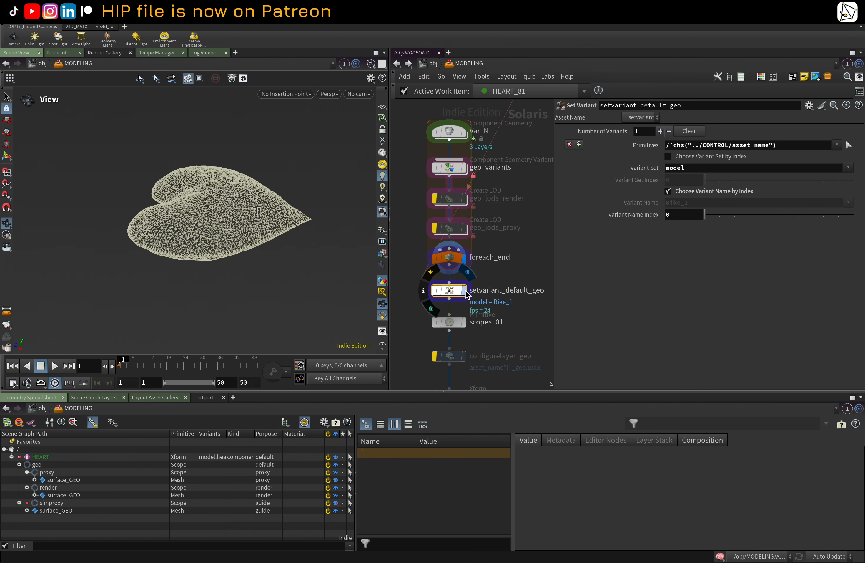
pyautogui.scroll(-5, 459, 297)
pyautogui.scroll(1, 452, 262)
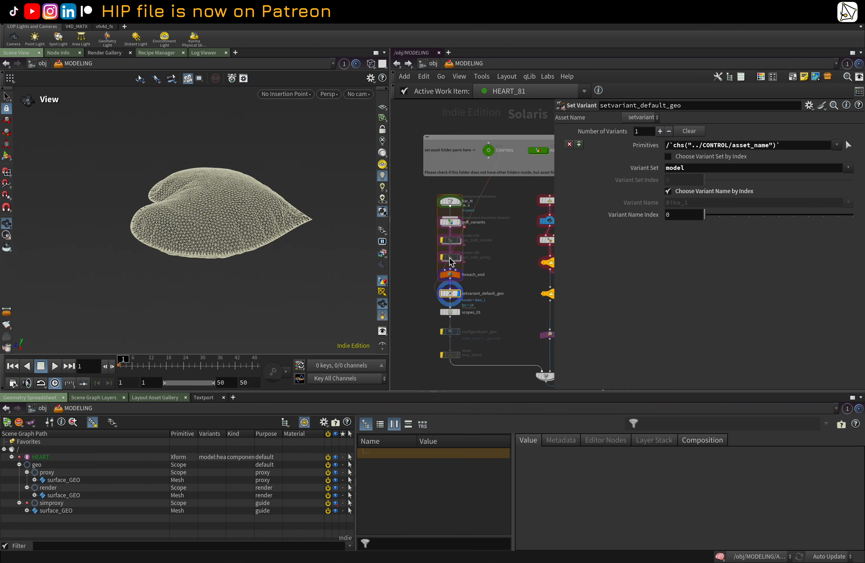
# Step: Select the variant chain nodes and browse the HEART primitive's model variant list in the scene graph
pyautogui.moveTo(419, 199); pyautogui.dragTo(455, 295)
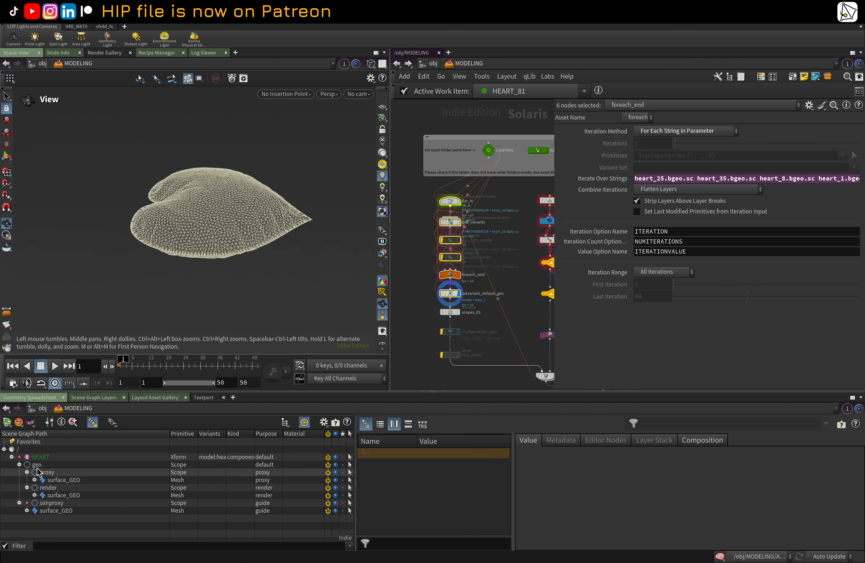
pyautogui.click(210, 459)
pyautogui.rightClick(210, 459)
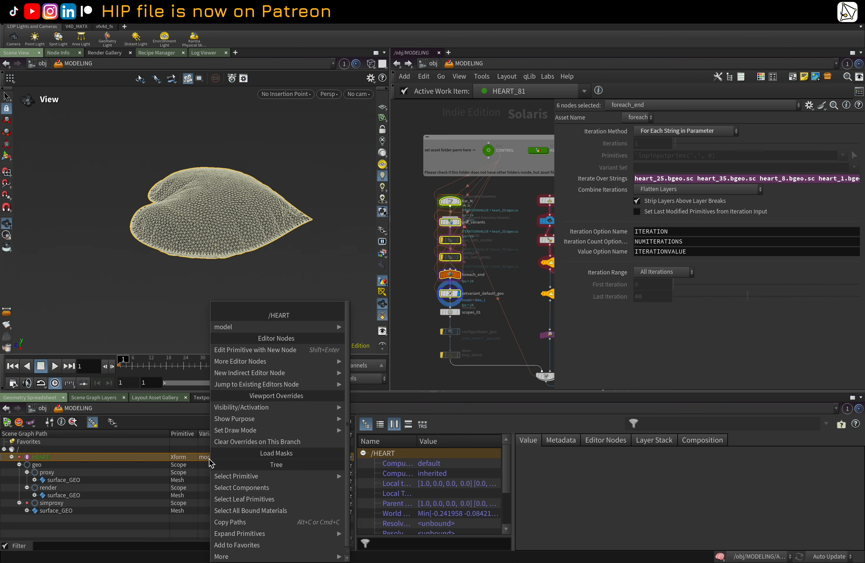
pyautogui.moveTo(277, 330)
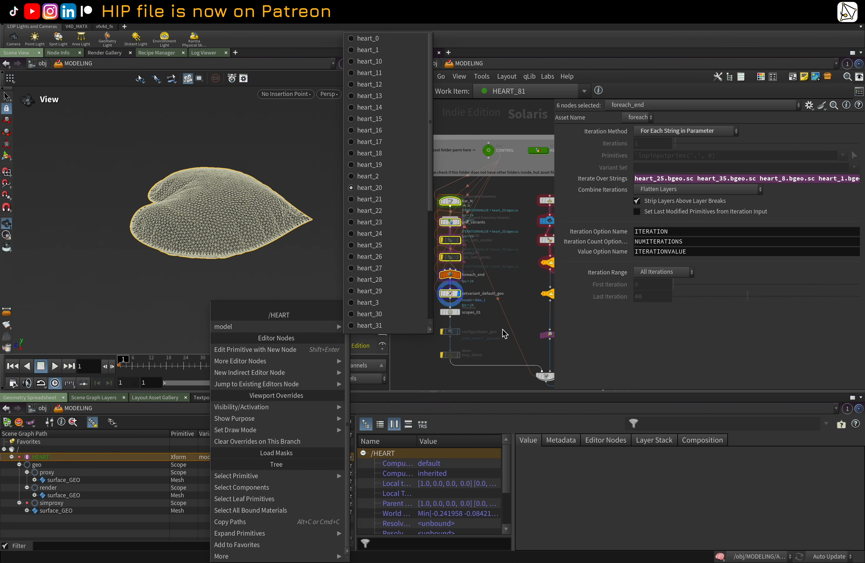
pyautogui.click(487, 333)
pyautogui.scroll(1, 469, 311)
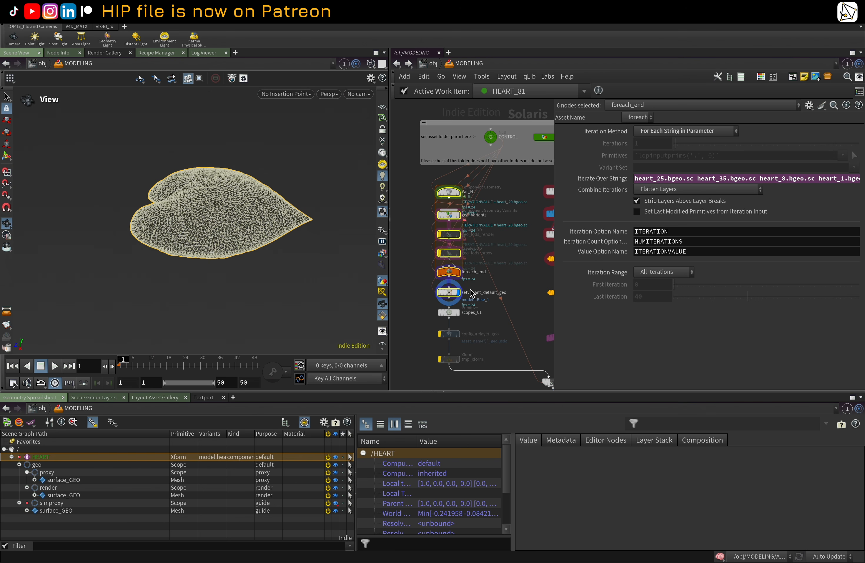
# Step: Set setvariant_default_geo's variant name to heart_1
pyautogui.click(452, 295)
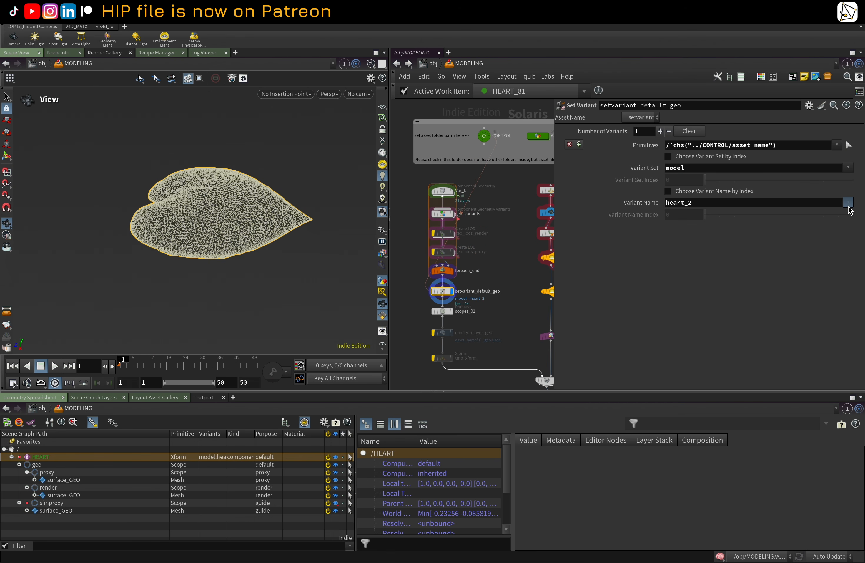
pyautogui.scroll(5, 476, 289)
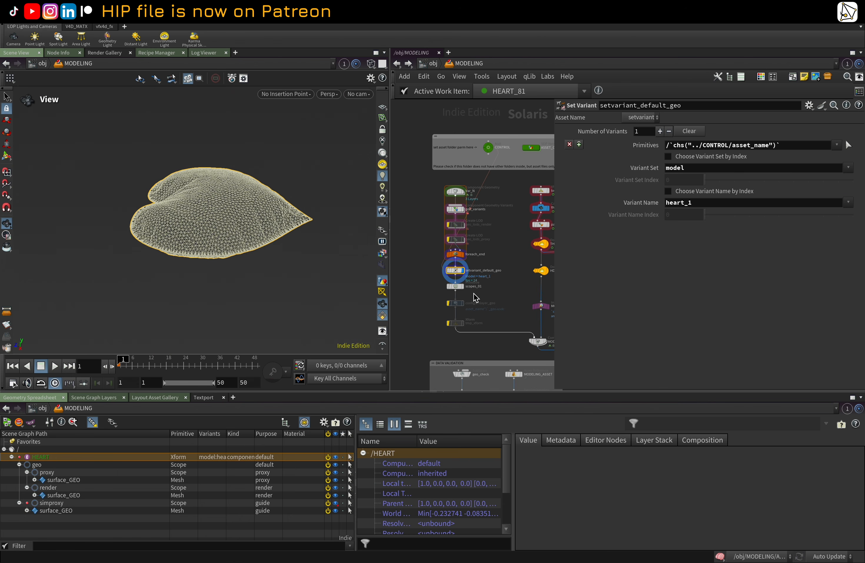
# Step: Select the scopes_01 Primitive node and review its primitive paths
pyautogui.click(462, 259)
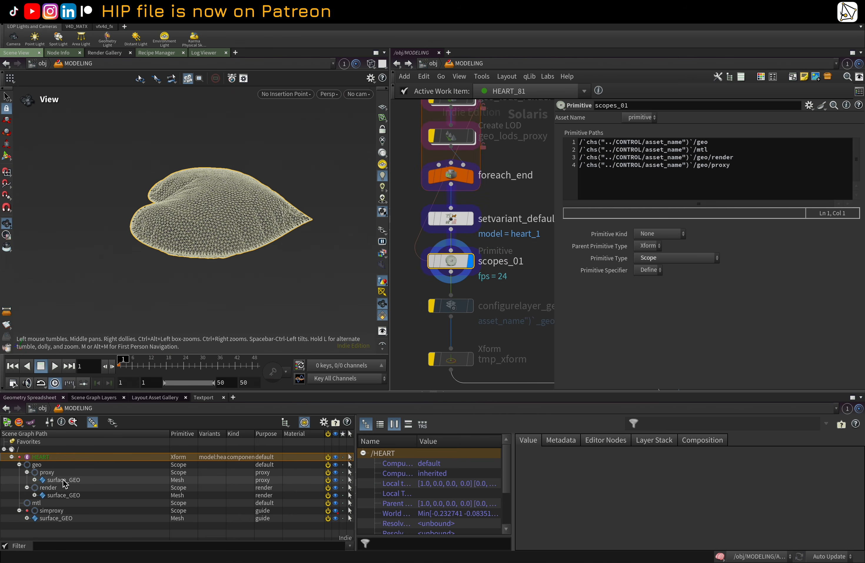
pyautogui.scroll(-5, 462, 271)
pyautogui.moveTo(499, 274); pyautogui.dragTo(468, 274, button='middle')
pyautogui.scroll(4, 486, 251)
pyautogui.scroll(-4, 467, 274)
pyautogui.scroll(2, 495, 285)
# Step: Select the MODELING_USD_OUT_02 Component Output node and enlarge the network pane to frame the whole network
pyautogui.click(508, 302)
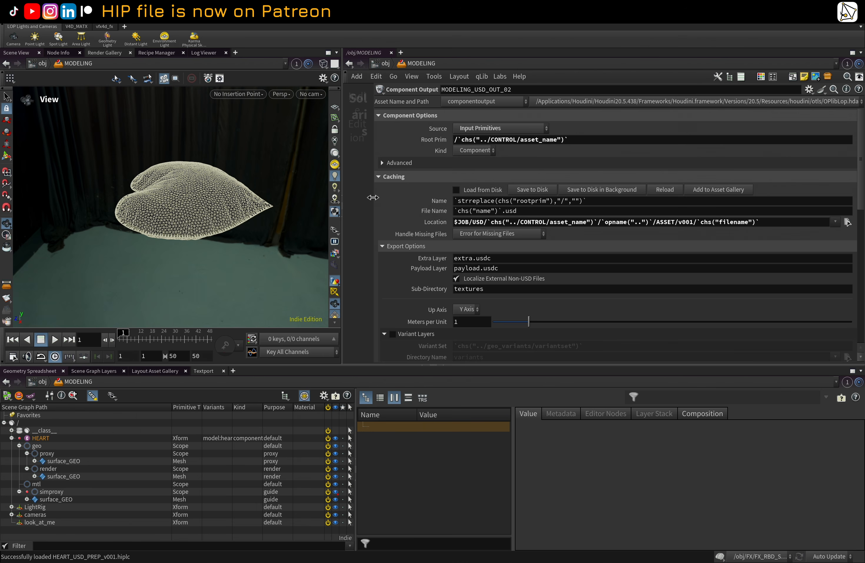
pyautogui.moveTo(372, 197); pyautogui.dragTo(626, 193)
pyautogui.press('h')
pyautogui.scroll(10, 475, 188)
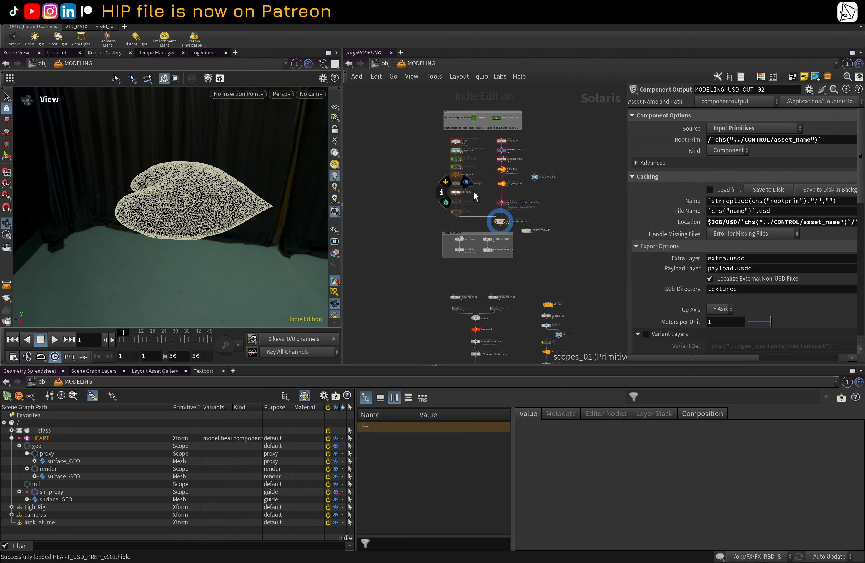
# Step: Select the LOOKDEV_VARIANTS Explore Variants node to display all heart variants in the viewport
pyautogui.scroll(-2, 444, 279)
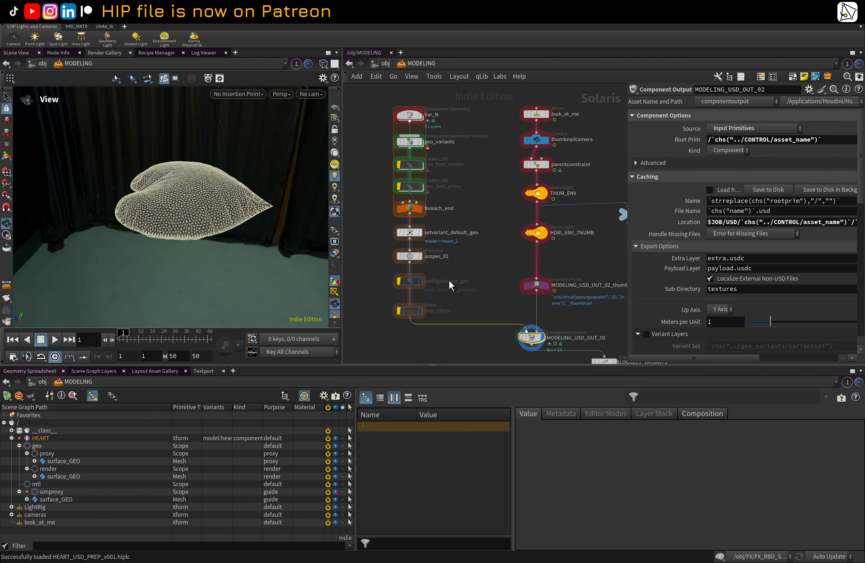
pyautogui.moveTo(472, 282); pyautogui.dragTo(414, 238, button='middle')
pyautogui.click(556, 319)
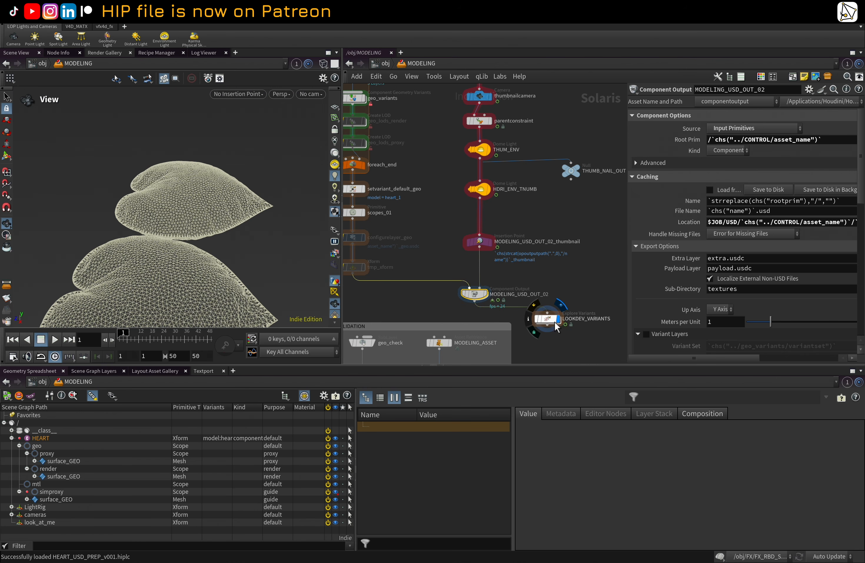
pyautogui.click(547, 318)
pyautogui.moveTo(152, 241); pyautogui.dragTo(254, 232)
# Step: Rename the Explore Variants node to MODEL_VARIANTS
pyautogui.doubleClick(586, 319)
pyautogui.moveTo(585, 319); pyautogui.dragTo(563, 323)
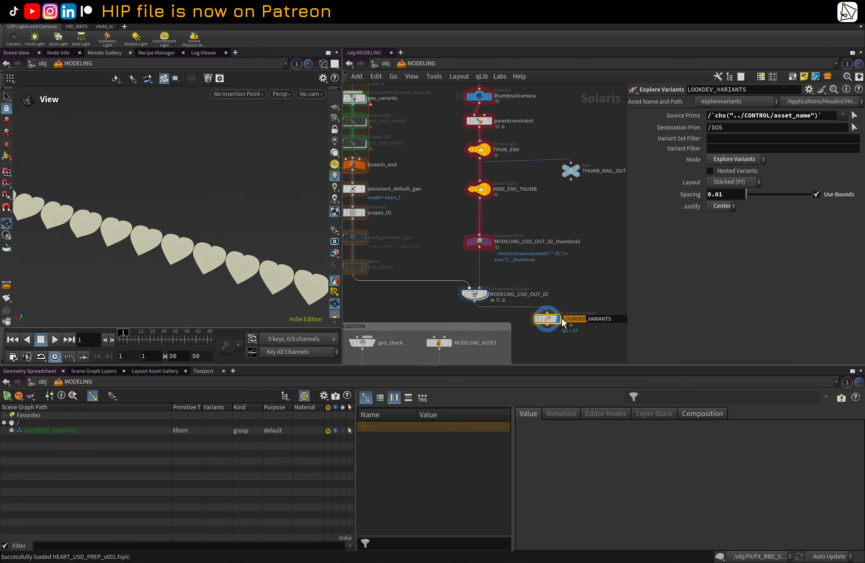
pyautogui.moveTo(555, 321)
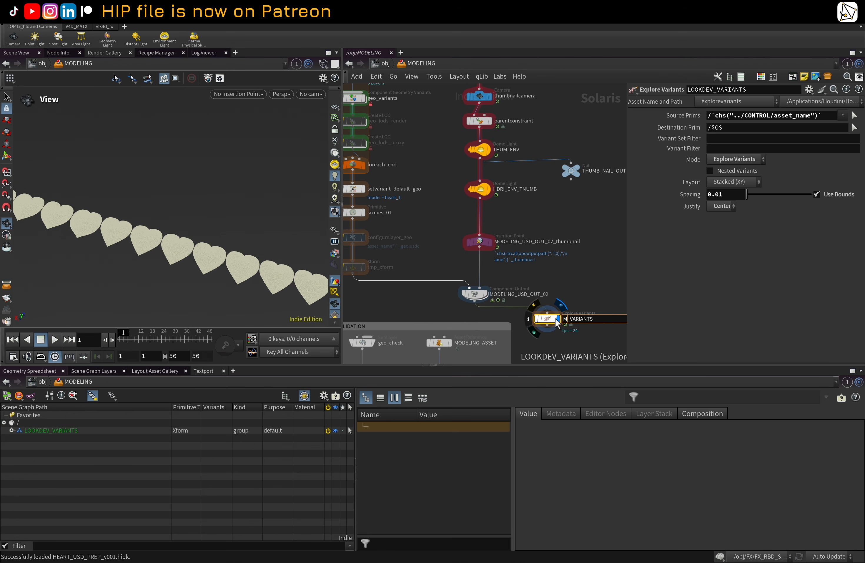
pyautogui.click(590, 265)
pyautogui.moveTo(547, 246); pyautogui.dragTo(583, 231, button='middle')
# Step: Orbit and pan around the stacked heart variants in the viewport to examine them
pyautogui.moveTo(185, 219); pyautogui.dragTo(112, 249, button='right')
pyautogui.moveTo(112, 250); pyautogui.dragTo(230, 278, button='middle')
pyautogui.moveTo(121, 249); pyautogui.dragTo(218, 275, button='middle')
pyautogui.moveTo(143, 250); pyautogui.dragTo(160, 268)
pyautogui.moveTo(161, 267); pyautogui.dragTo(161, 259, button='middle')
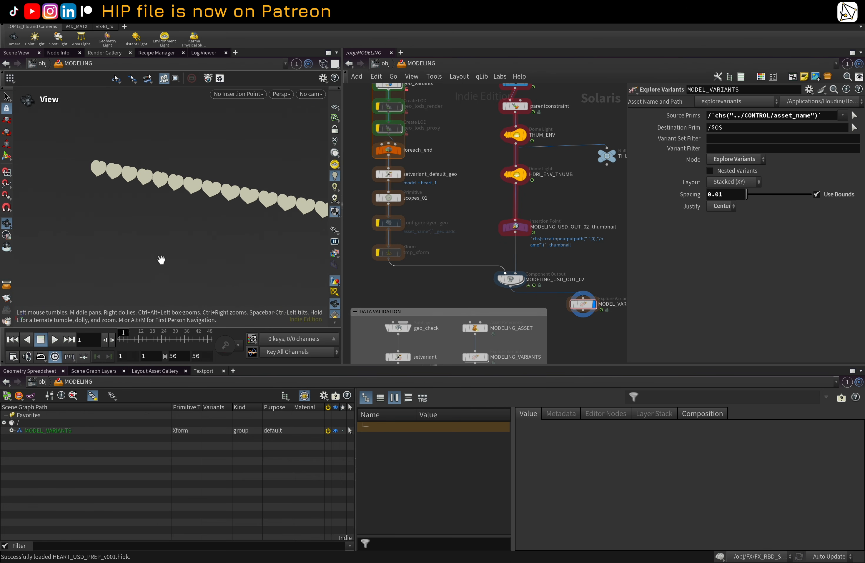
pyautogui.moveTo(248, 252); pyautogui.dragTo(67, 211, button='middle')
pyautogui.moveTo(191, 214); pyautogui.dragTo(7, 197, button='middle')
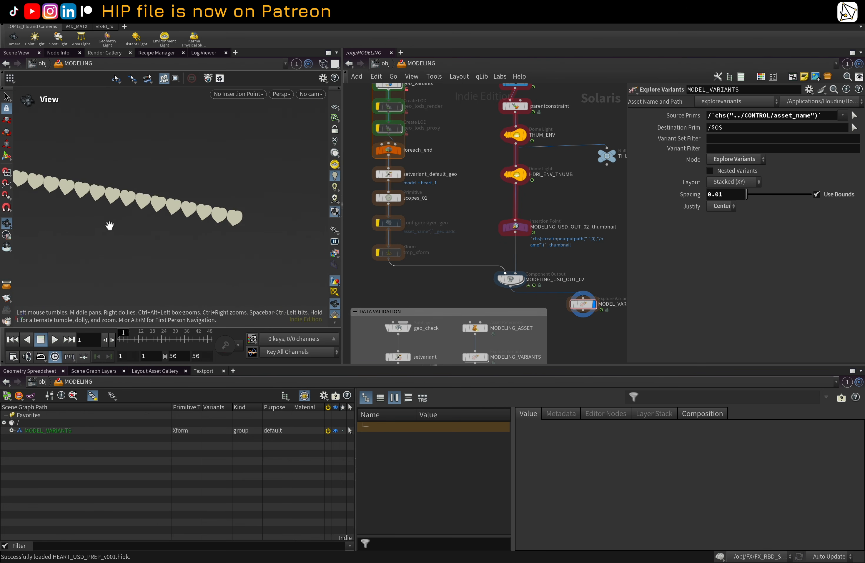
pyautogui.moveTo(109, 224); pyautogui.dragTo(302, 209, button='right')
pyautogui.moveTo(158, 229)
pyautogui.mouseDown()
pyautogui.moveTo(161, 198)
pyautogui.moveTo(149, 243)
pyautogui.mouseUp()
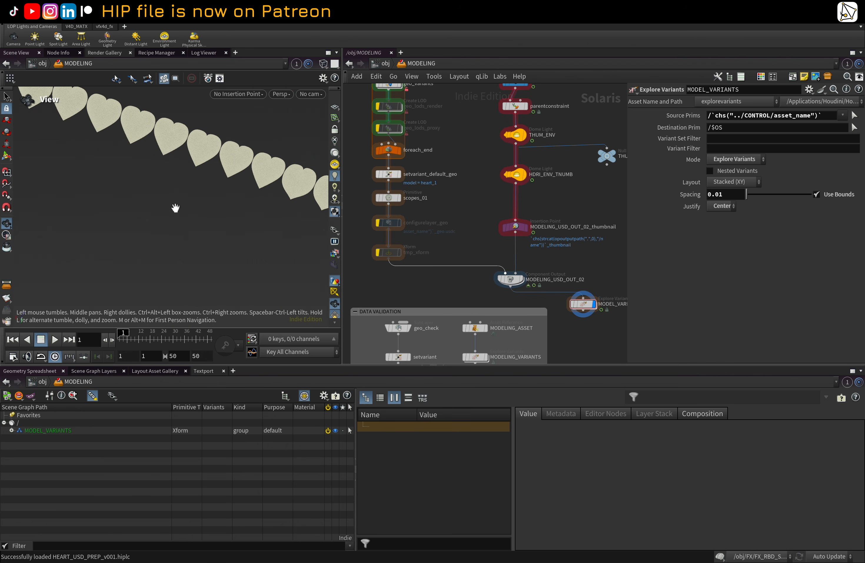
pyautogui.moveTo(176, 208); pyautogui.dragTo(176, 197)
pyautogui.moveTo(176, 197); pyautogui.dragTo(247, 184, button='right')
pyautogui.moveTo(222, 189); pyautogui.dragTo(209, 251, button='middle')
pyautogui.moveTo(209, 251); pyautogui.dragTo(176, 207)
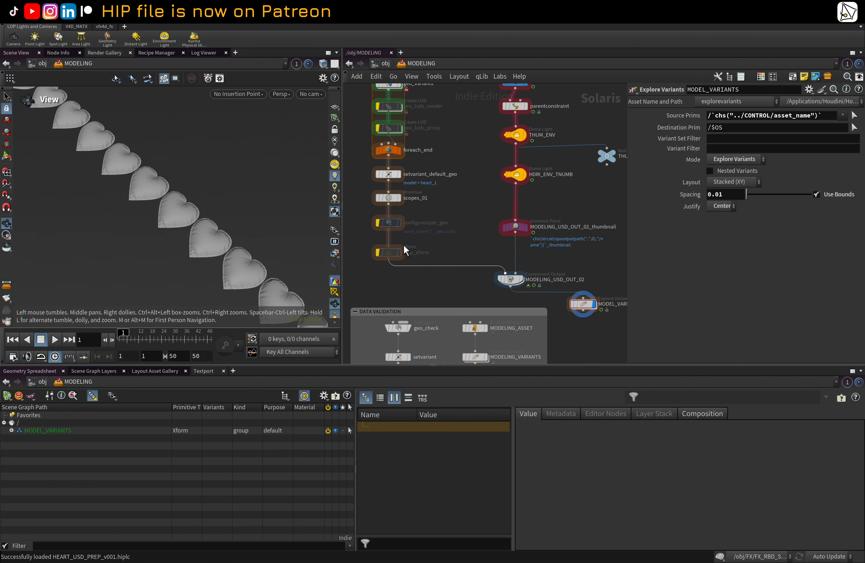
# Step: Select the MODELING_USD_OUT_02 Component Output node again and frame the network around it
pyautogui.scroll(-3, 440, 247)
pyautogui.click(511, 242)
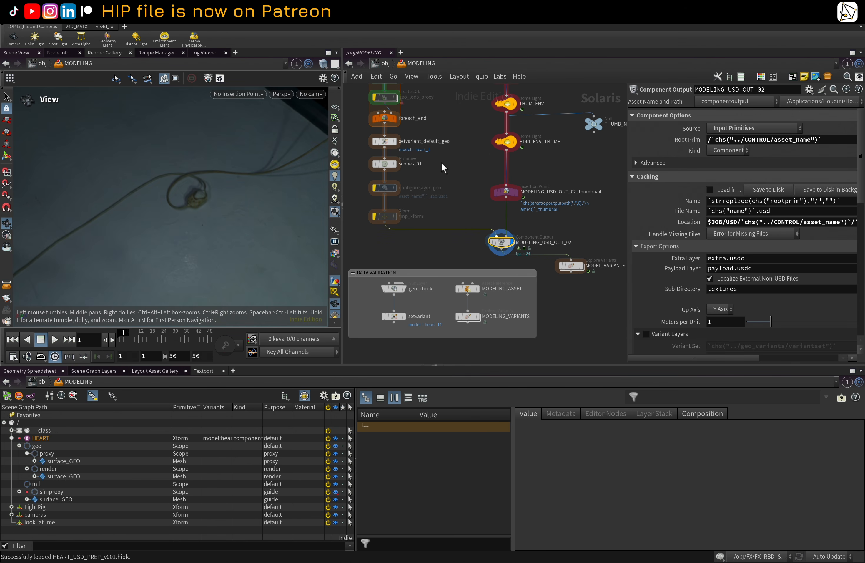
pyautogui.scroll(1, 442, 161)
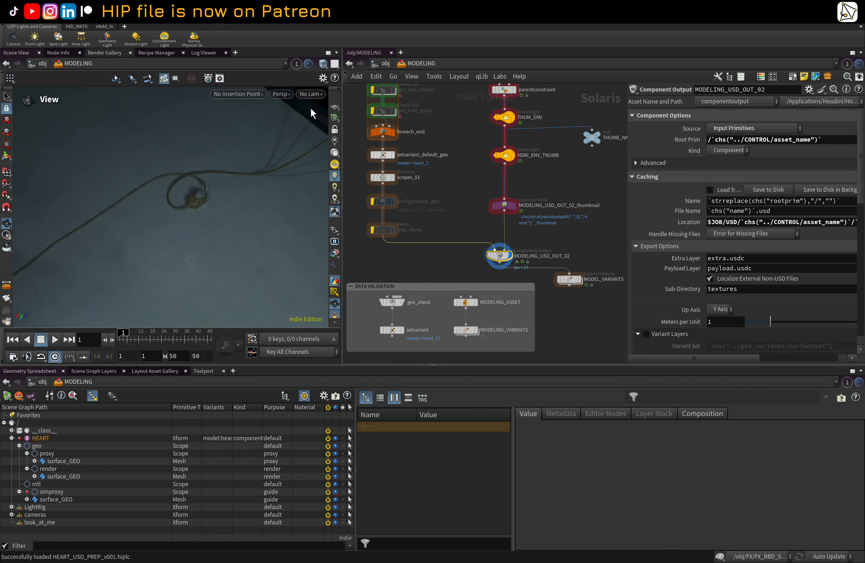
pyautogui.scroll(3, 436, 123)
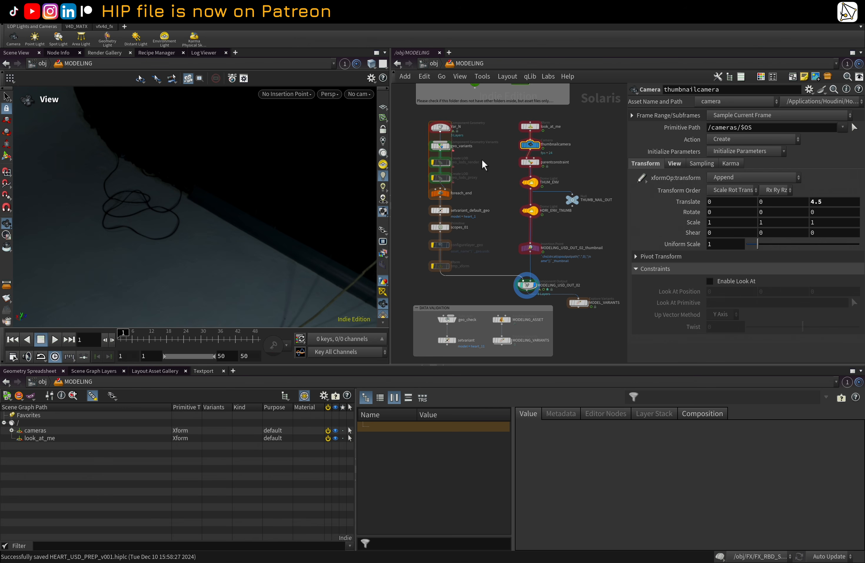
pyautogui.scroll(2, 483, 164)
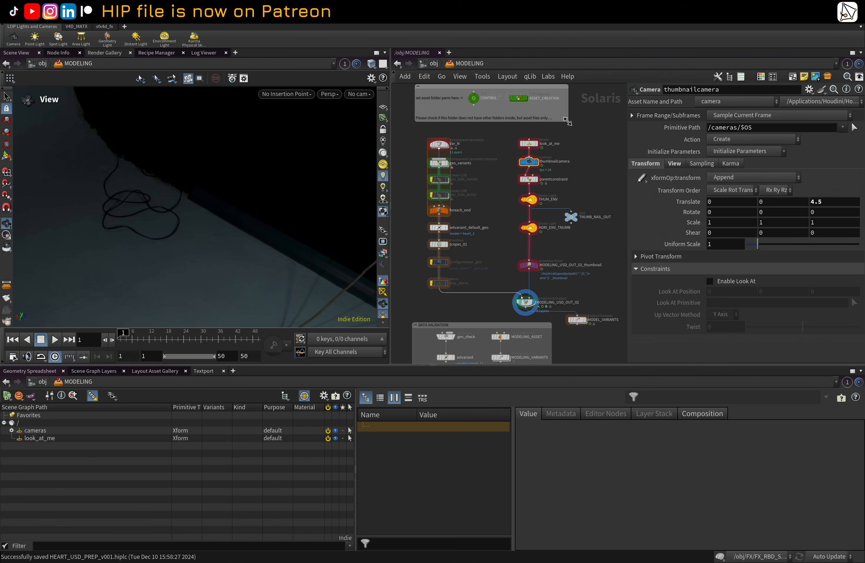
# Step: Dive into the ASSET_CREATION SOP network and select the four curve nodes and switch
pyautogui.click(522, 98)
pyautogui.doubleClick(521, 99)
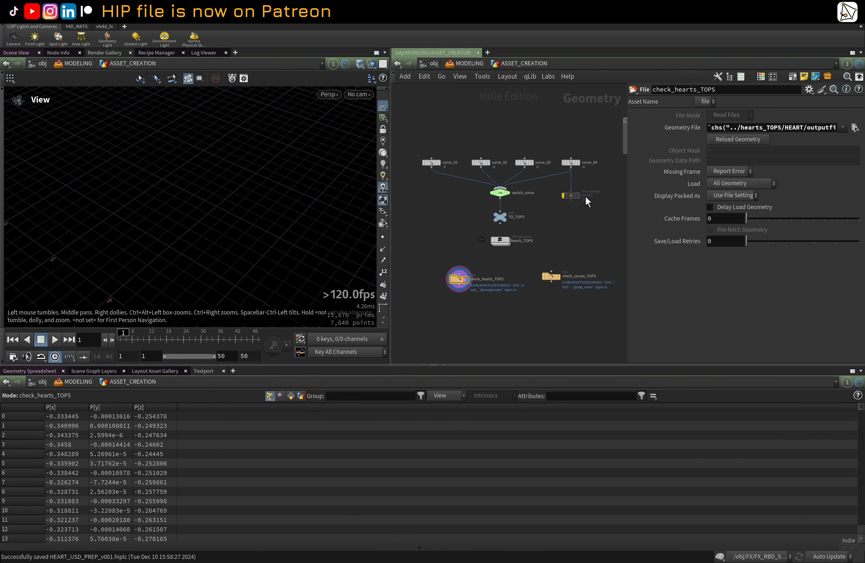
pyautogui.moveTo(418, 125); pyautogui.dragTo(580, 193)
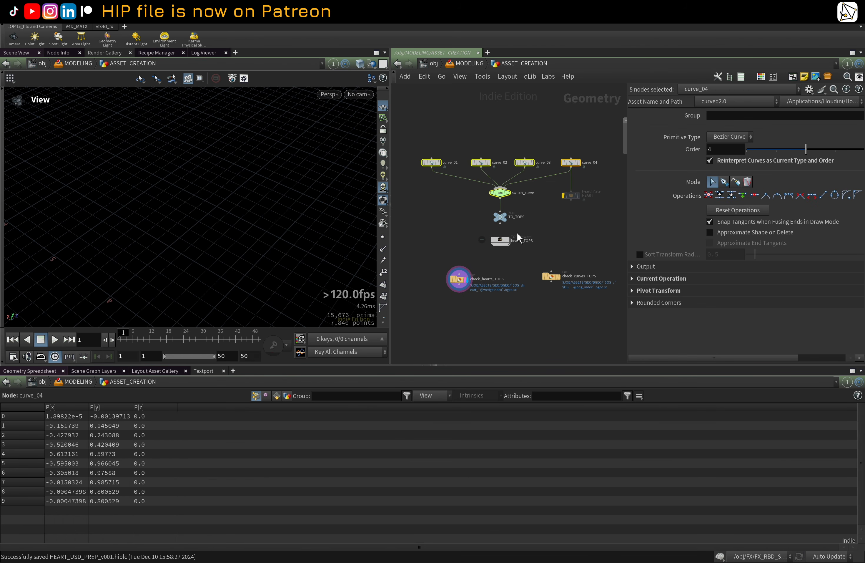
# Step: Return to the MODELING network and select the Var_N Component Geometry node
pyautogui.click(472, 65)
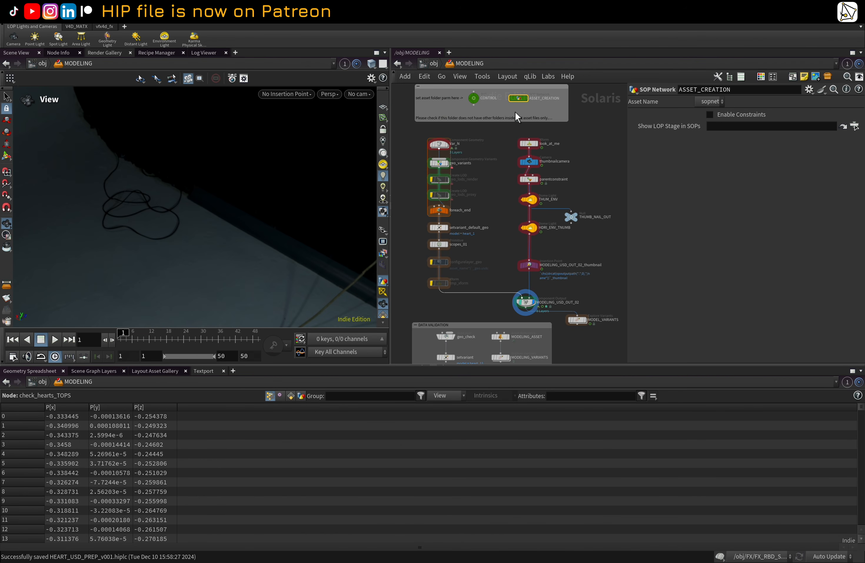
pyautogui.moveTo(451, 149)
pyautogui.click(442, 145)
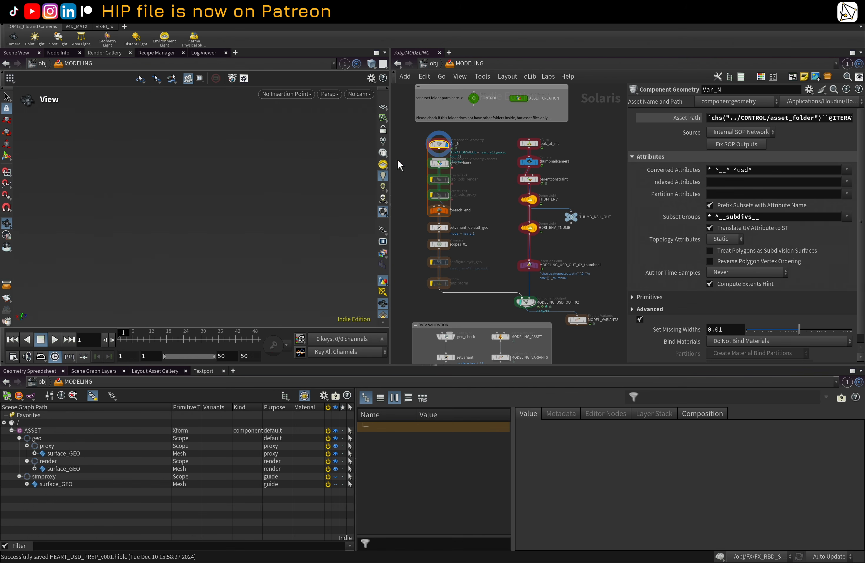
# Step: Select the MODELING_USD_OUT_02 node and look through the thumbnailcamera in the viewport
pyautogui.moveTo(541, 309)
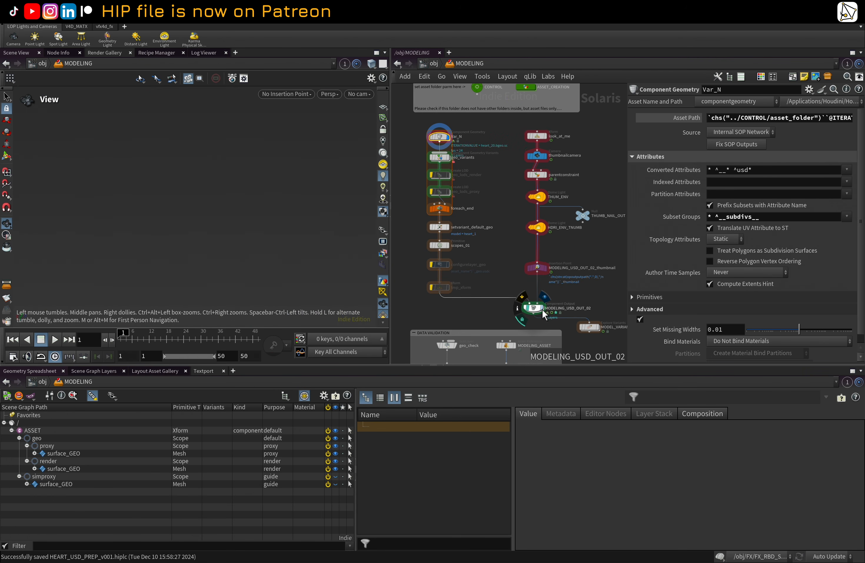
pyautogui.click(540, 308)
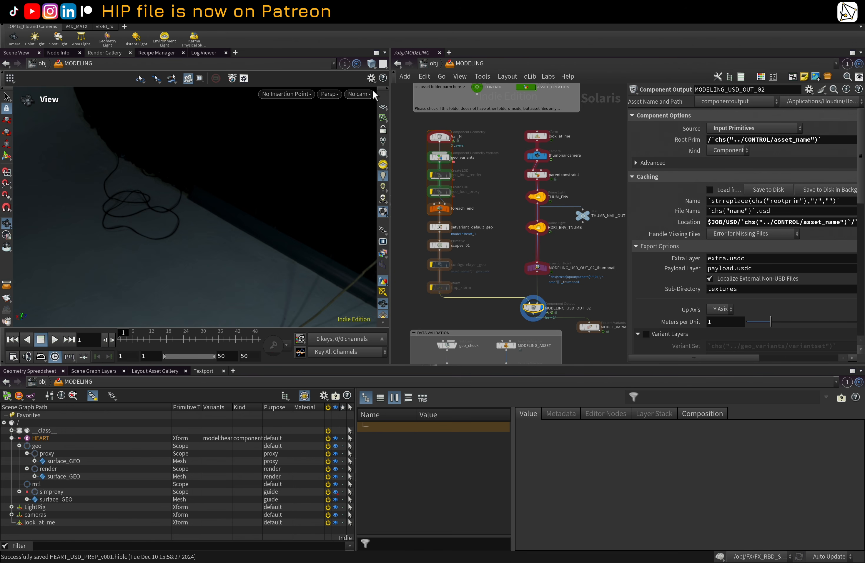
pyautogui.hotkey('ctrl', 'b')
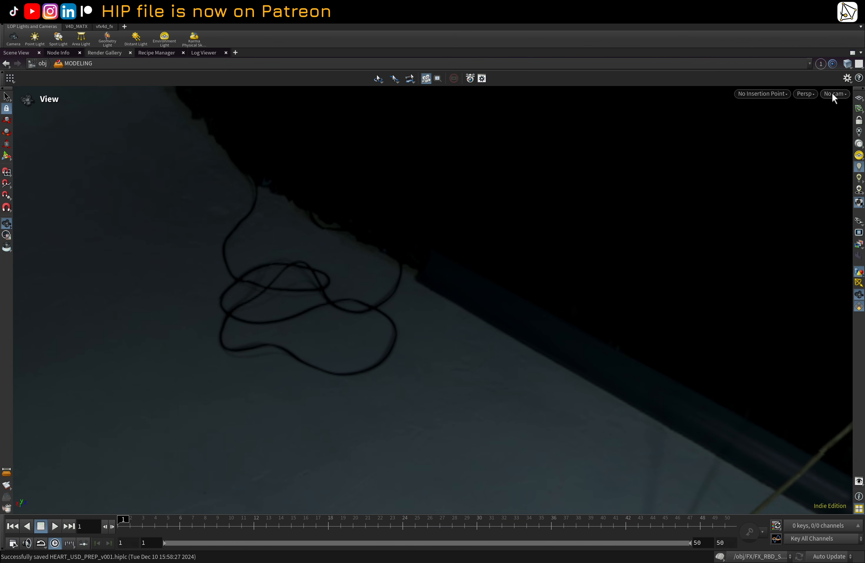
pyautogui.hotkey('ctrl', 'b')
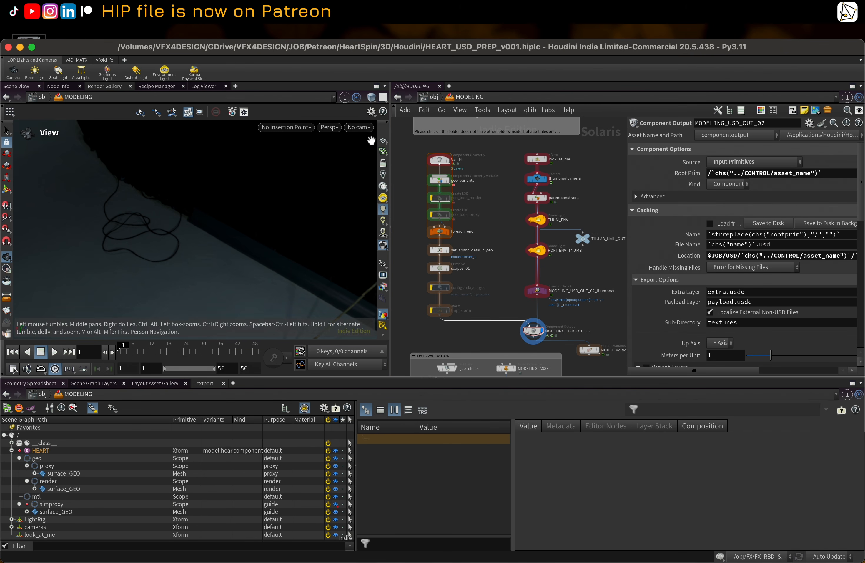
pyautogui.click(368, 127)
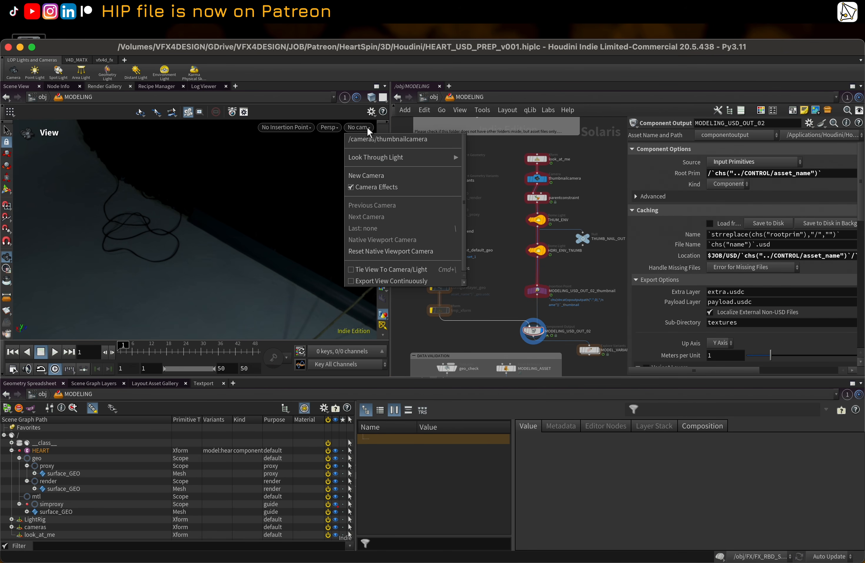
pyautogui.click(298, 42)
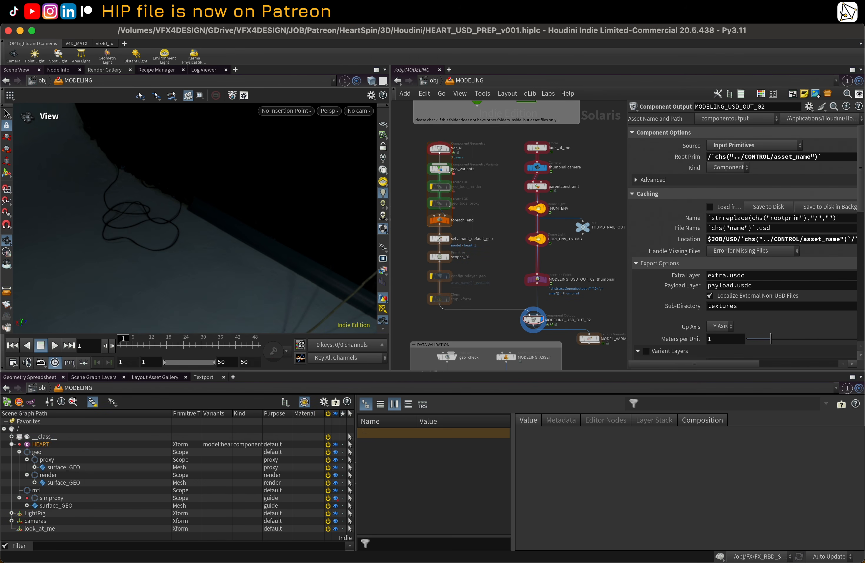
pyautogui.click(365, 111)
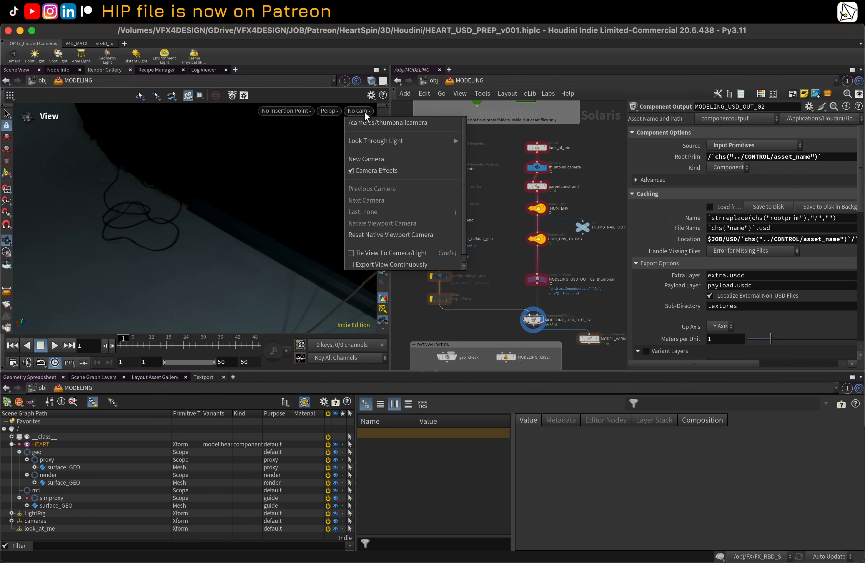
pyautogui.click(380, 123)
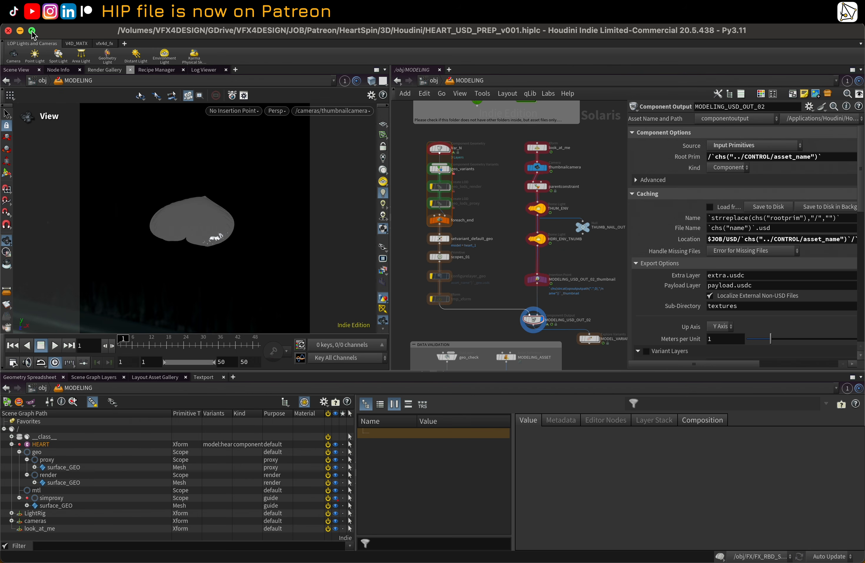
# Step: Scrub the timeline to frame 35 and switch the viewport renderer to Karma XPU
pyautogui.click(148, 344)
pyautogui.moveTo(148, 345); pyautogui.dragTo(215, 338)
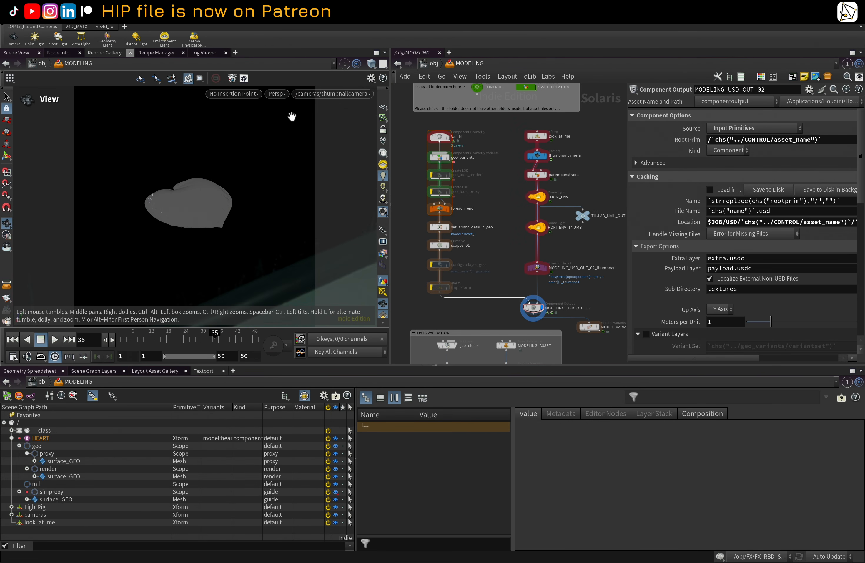
pyautogui.click(278, 94)
pyautogui.click(306, 157)
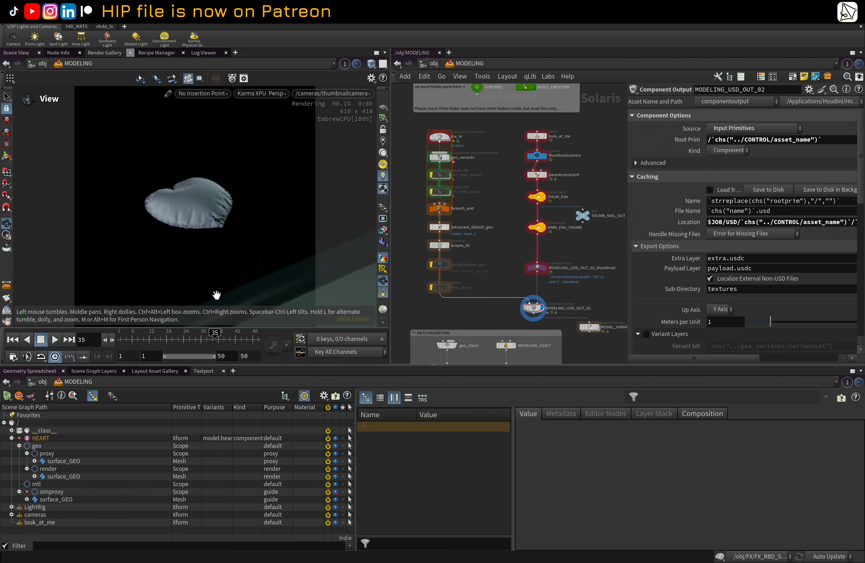
# Step: Scrub to frame 36, select the setvariant_default_geo node and pick heart_13 as its variant name
pyautogui.click(184, 338)
pyautogui.moveTo(194, 333); pyautogui.dragTo(218, 333)
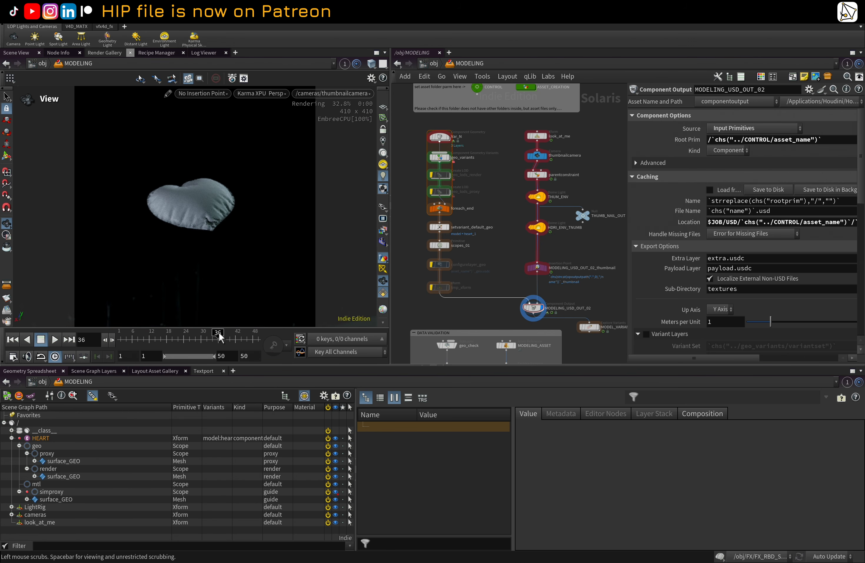
pyautogui.scroll(2, 443, 229)
pyautogui.click(442, 228)
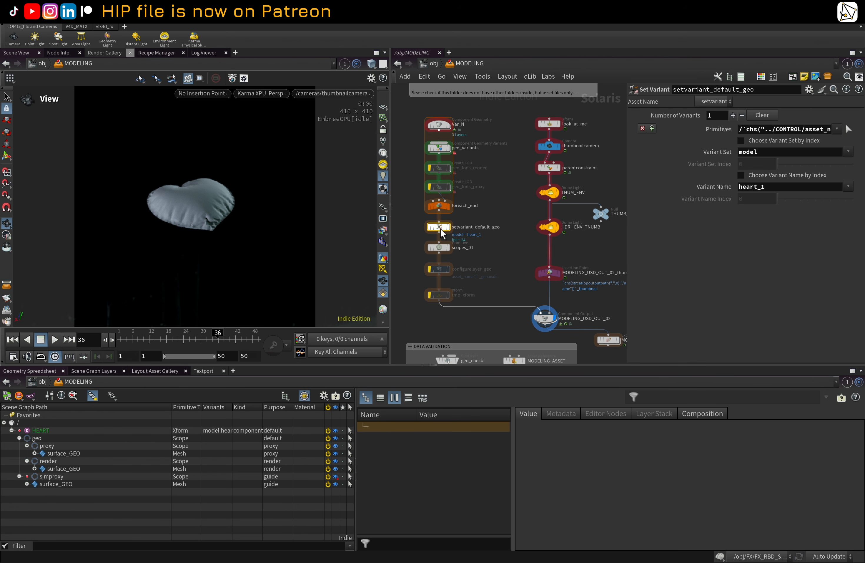
pyautogui.click(848, 186)
pyautogui.scroll(-3, 818, 231)
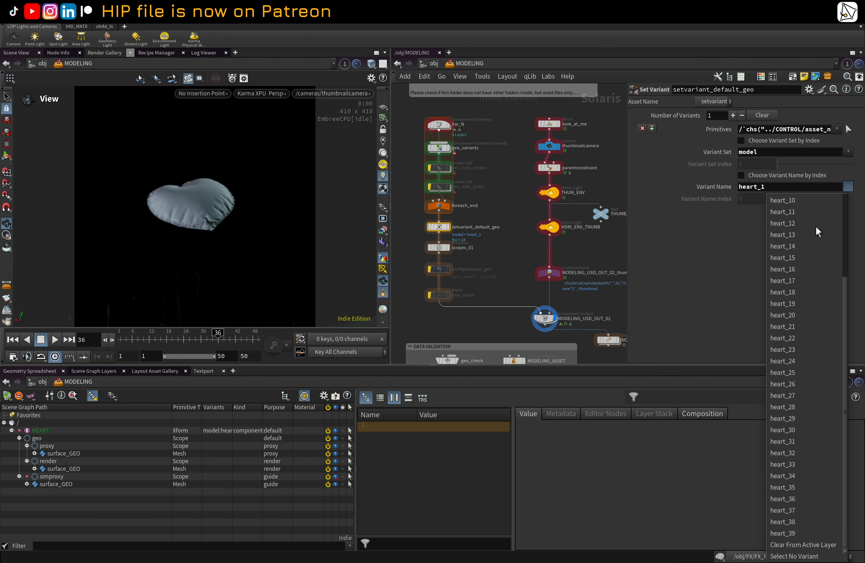
pyautogui.click(812, 230)
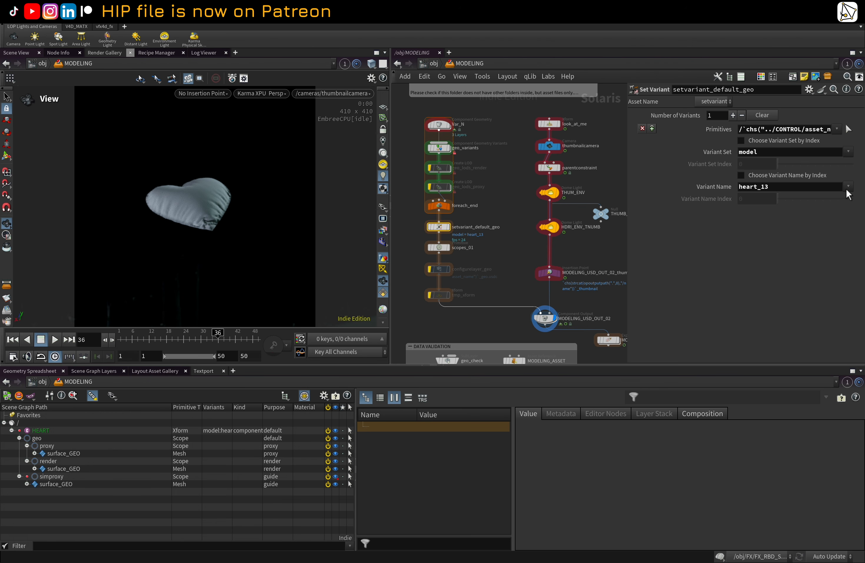
# Step: Set the default Variant Name to heart_9, then to heart_1
pyautogui.click(782, 189)
pyautogui.press('BackSpace')
pyautogui.press('BackSpace')
pyautogui.write('5')
pyautogui.press('Return')
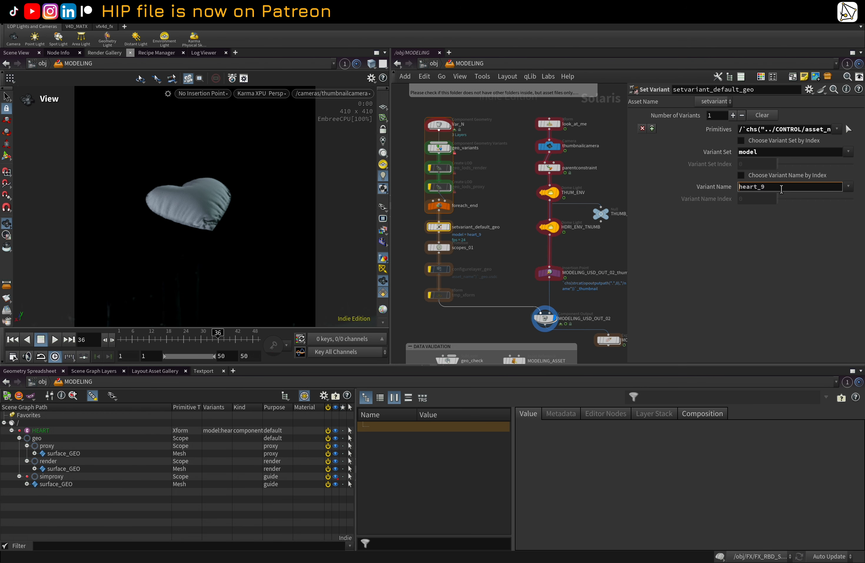
pyautogui.press('BackSpace')
pyautogui.write('6')
pyautogui.press('Return')
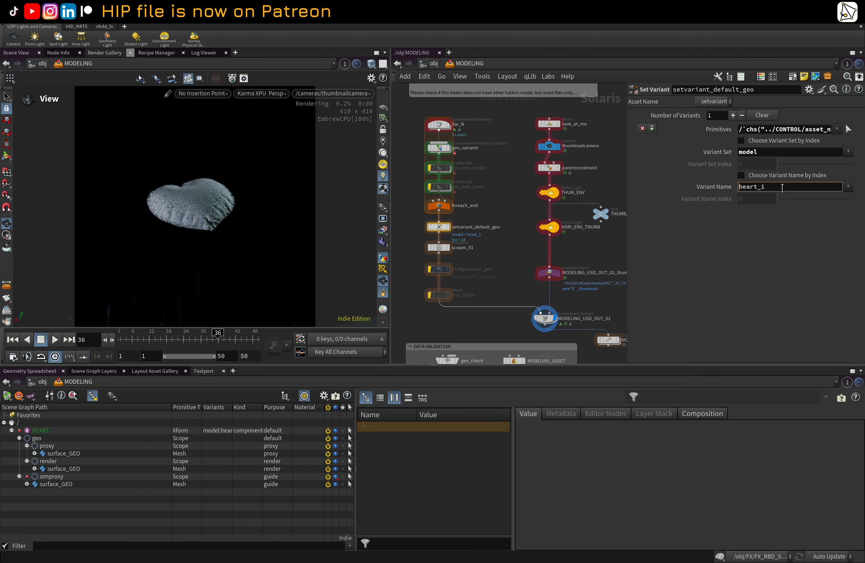
# Step: Set the default Variant Name to heart_47, then heart_38, and finally heart_32
pyautogui.press('BackSpace')
pyautogui.write('57')
pyautogui.press('Return')
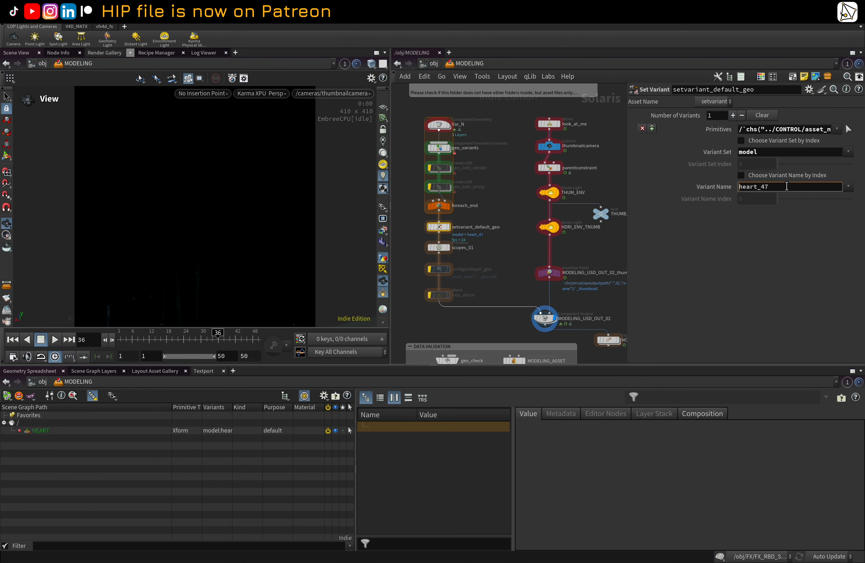
pyautogui.press('BackSpace')
pyautogui.press('BackSpace')
pyautogui.write('39')
pyautogui.press('Return')
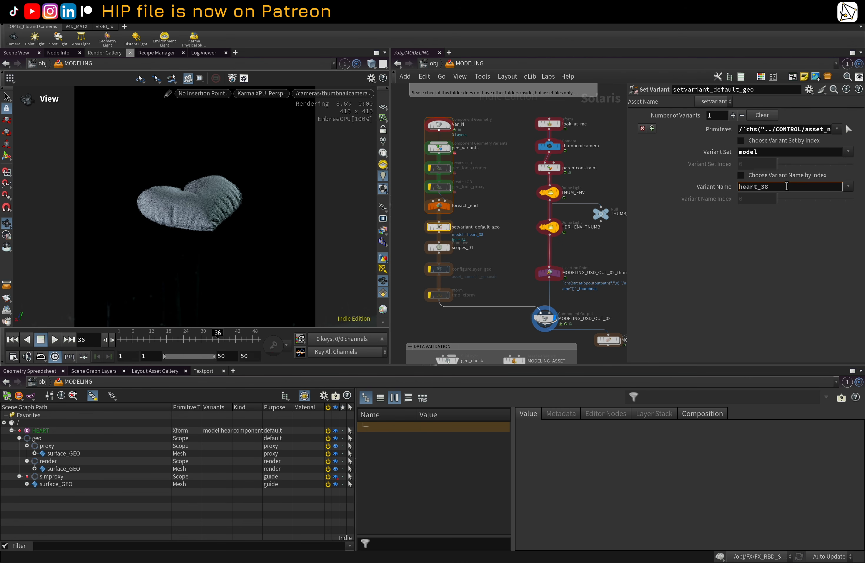
pyautogui.press('BackSpace')
pyautogui.write('4')
pyautogui.press('Return')
# Step: Switch the viewport renderer back to Houdini GL
pyautogui.scroll(2, 787, 186)
pyautogui.moveTo(503, 261); pyautogui.dragTo(498, 245, button='middle')
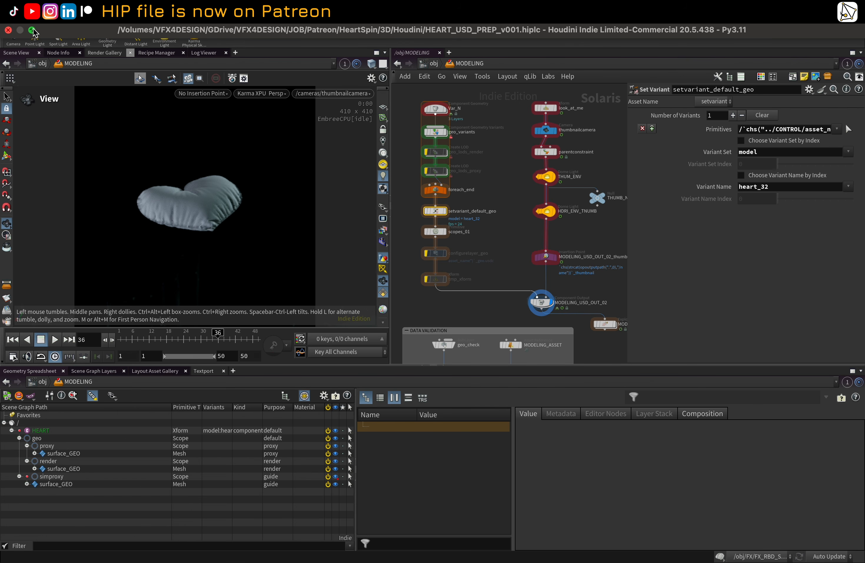
pyautogui.click(32, 31)
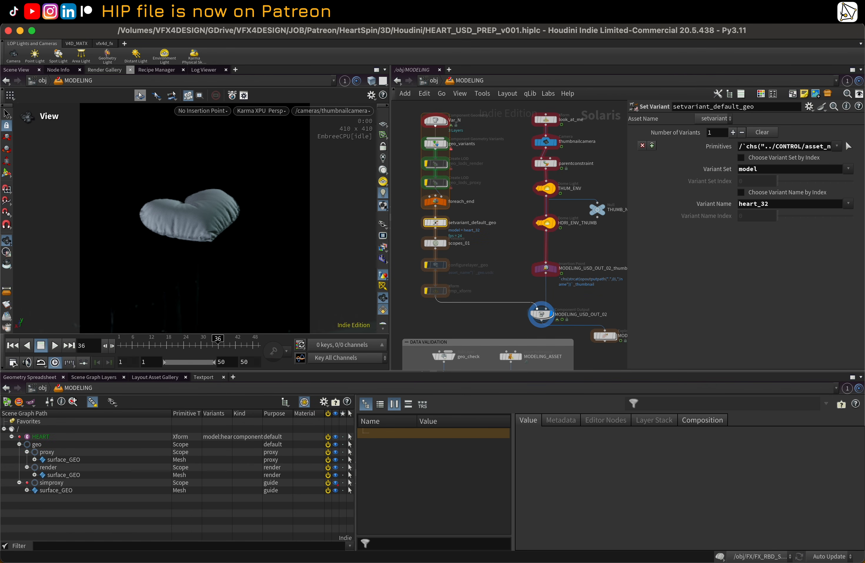
pyautogui.click(261, 109)
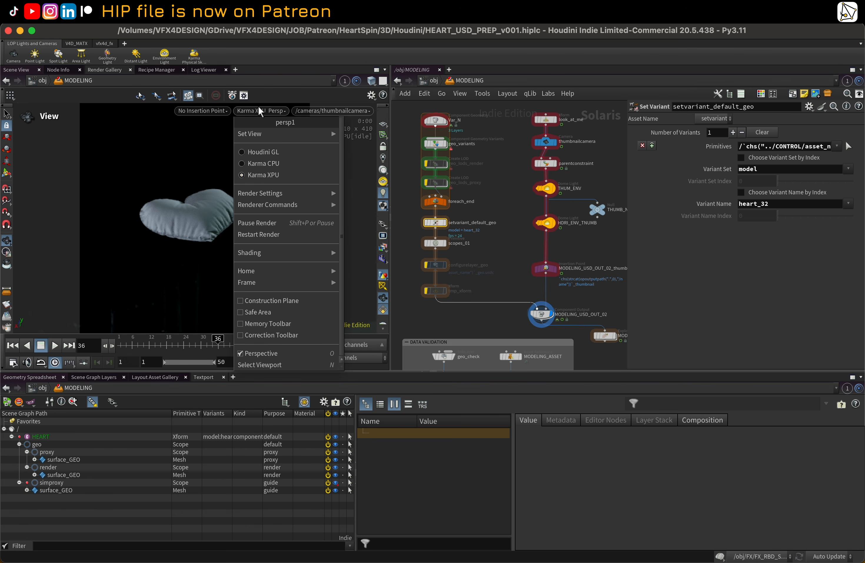
pyautogui.click(256, 153)
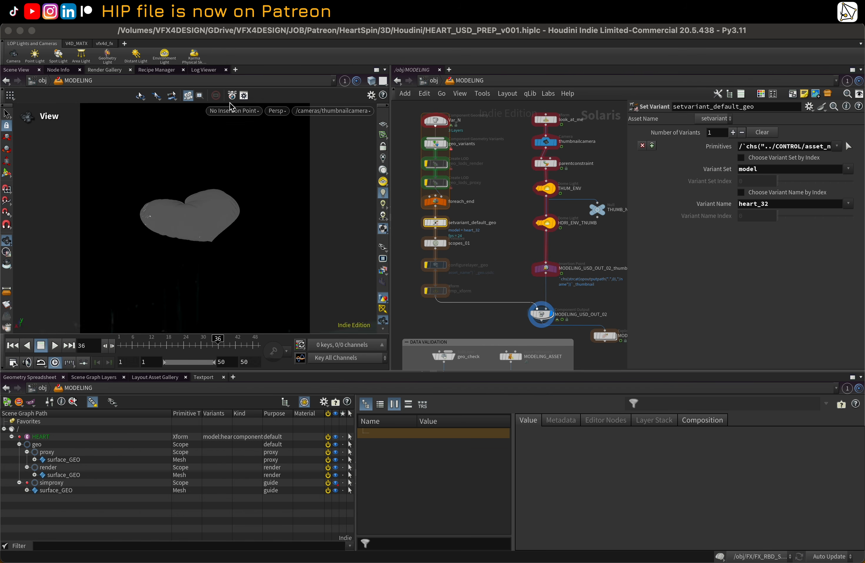
# Step: Select the MODELING_USD_OUT_02 node and maximize the network pane to review its full export parameters
pyautogui.moveTo(508, 249); pyautogui.dragTo(493, 245, button='middle')
pyautogui.scroll(-2, 487, 244)
pyautogui.scroll(1, 489, 253)
pyautogui.click(533, 305)
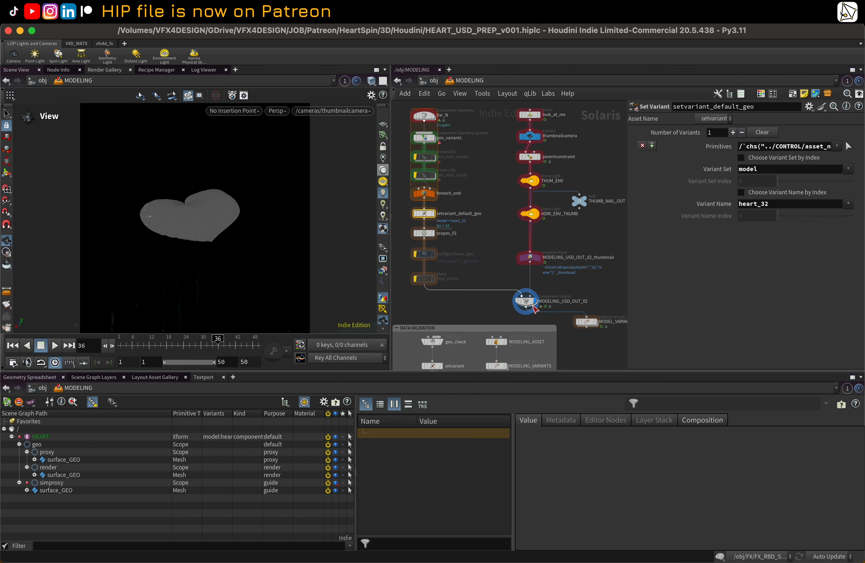
pyautogui.click(526, 300)
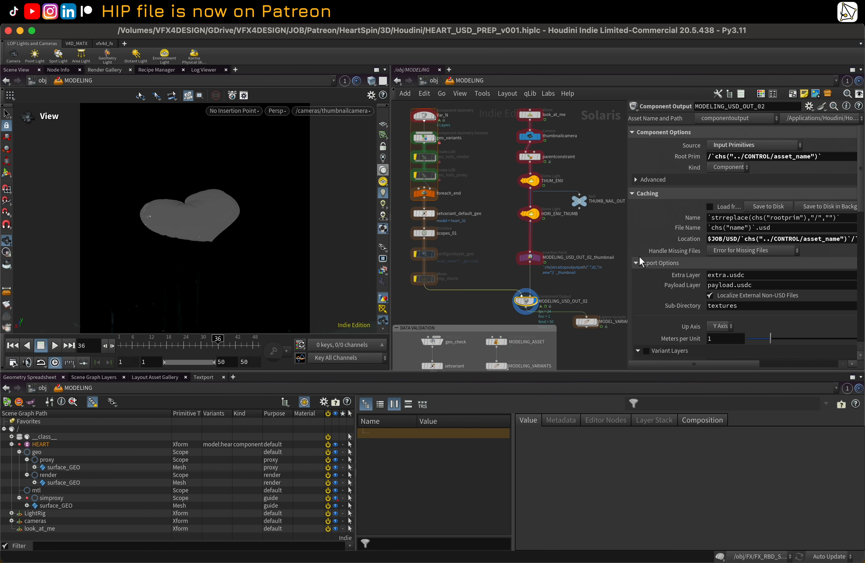
pyautogui.moveTo(627, 158); pyautogui.dragTo(532, 176)
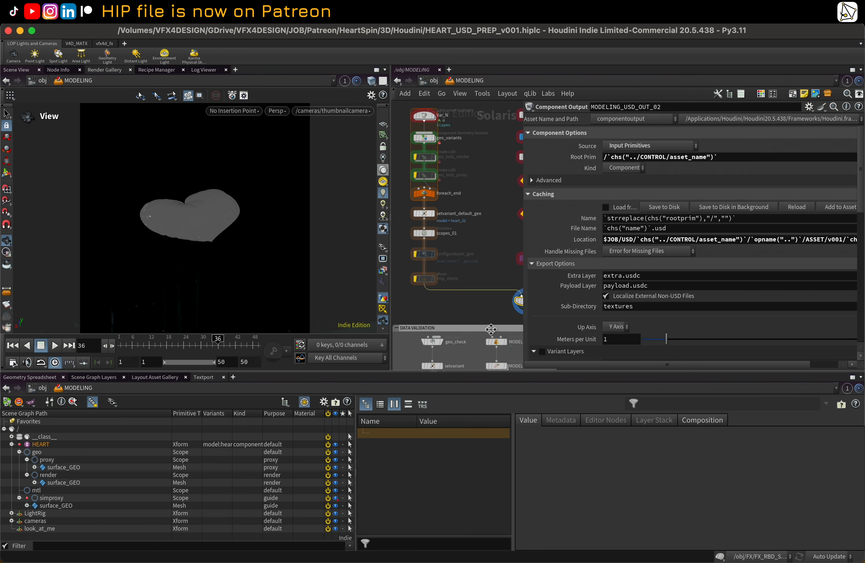
pyautogui.hotkey('ctrl', 'b')
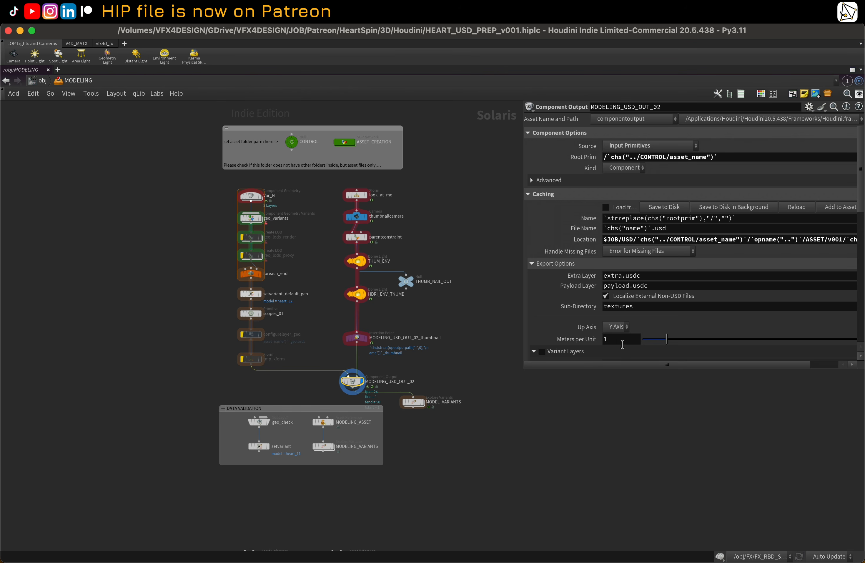
pyautogui.moveTo(629, 371); pyautogui.dragTo(652, 547)
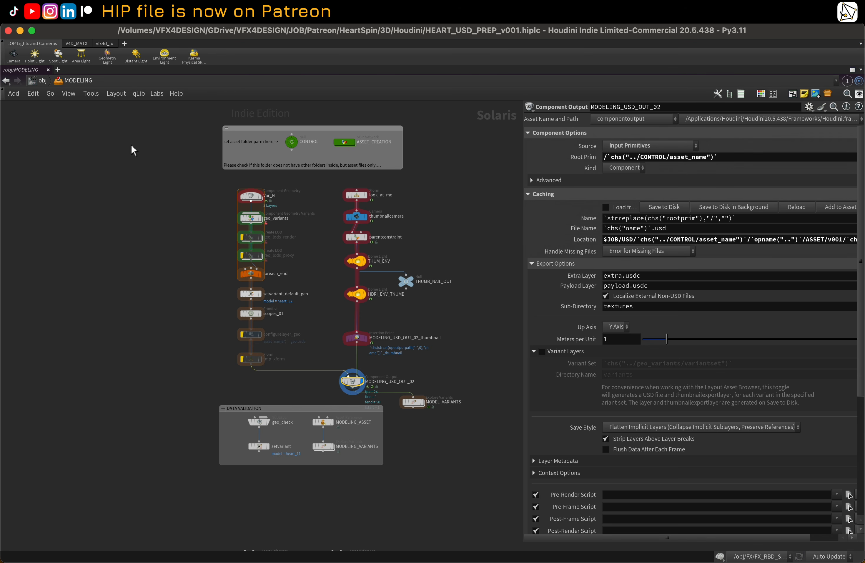
# Step: Select the CONTROL null, show its dependency links in the network, then select the Var_N node
pyautogui.click(293, 144)
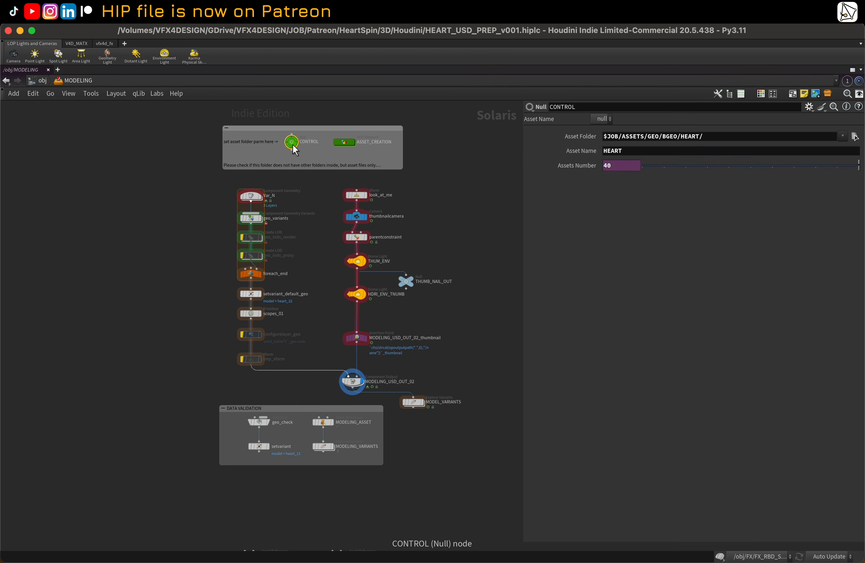
pyautogui.click(69, 93)
pyautogui.click(109, 247)
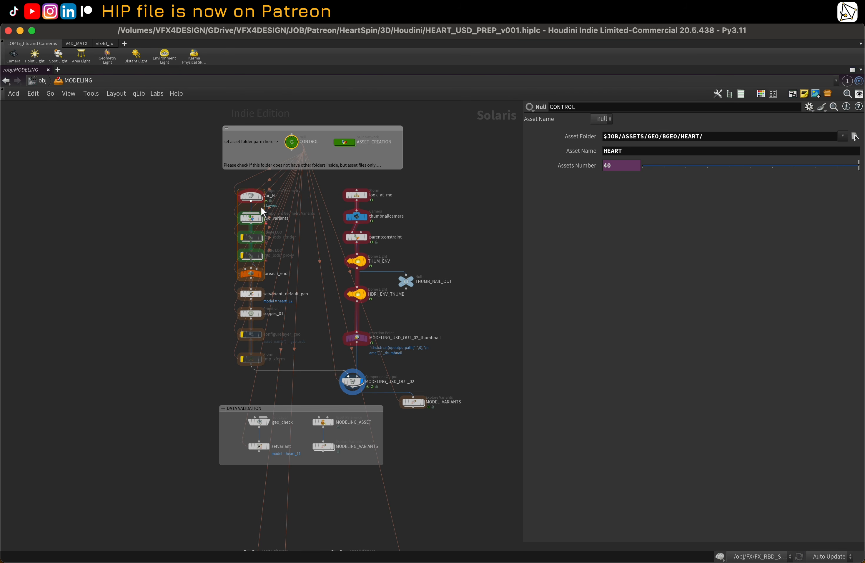
pyautogui.click(252, 199)
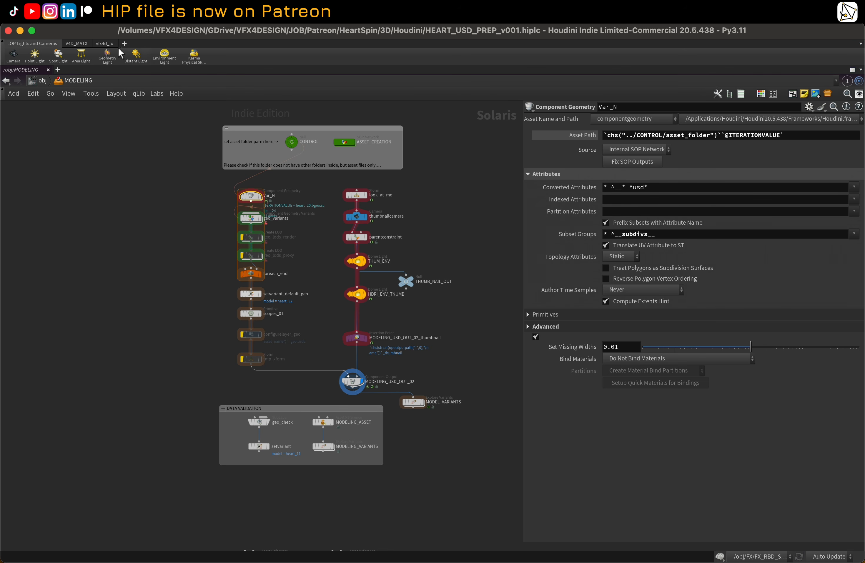
# Step: Open the Aliases and Variables window, review the Variables list, and close it
pyautogui.click(113, 17)
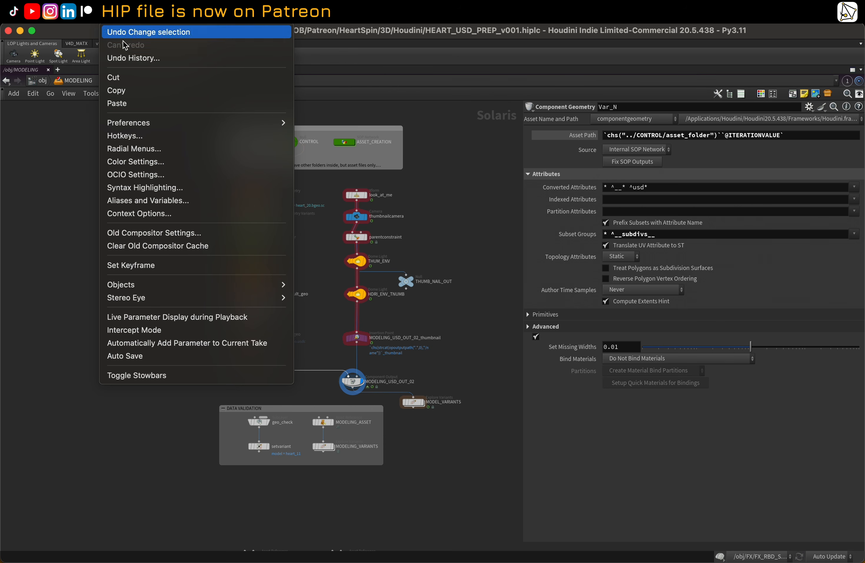
pyautogui.click(180, 203)
pyautogui.click(45, 88)
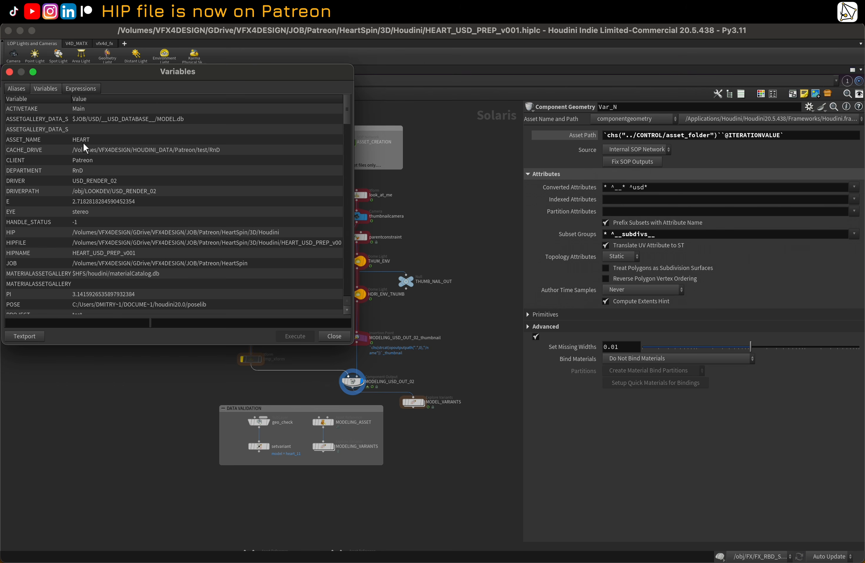
pyautogui.click(9, 71)
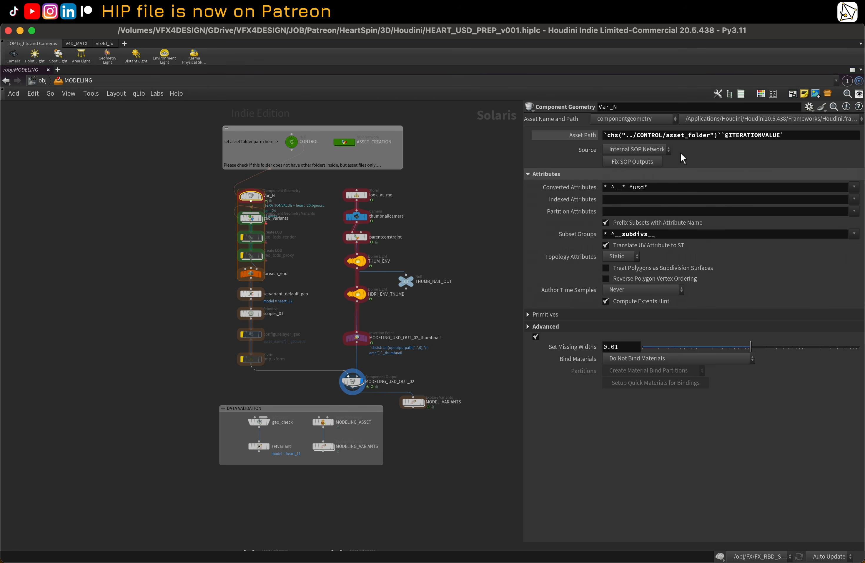
# Step: Select the MODELING_USD_OUT_02 node and highlight the expression in its Root Prim field
pyautogui.click(359, 386)
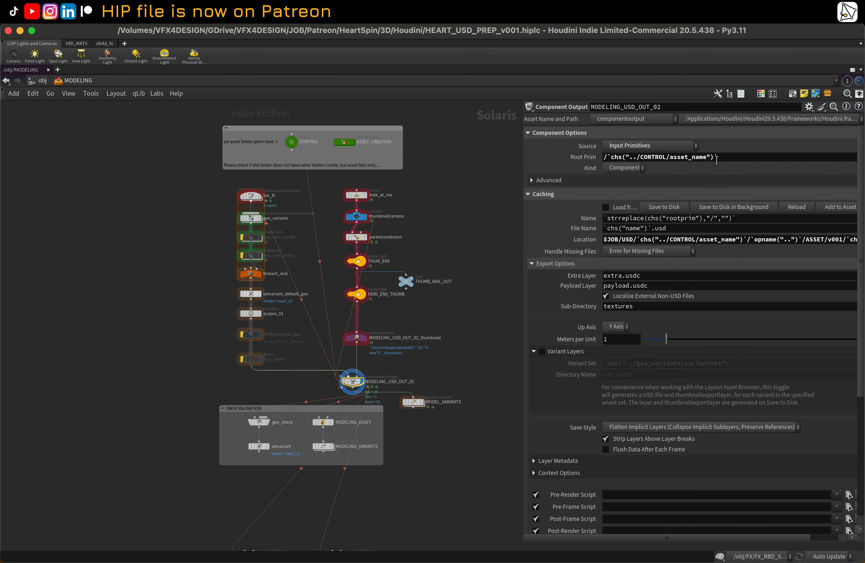
pyautogui.moveTo(714, 157)
pyautogui.mouseDown()
pyautogui.moveTo(605, 157)
pyautogui.moveTo(716, 158)
pyautogui.mouseUp()
pyautogui.click(609, 168)
pyautogui.click(613, 158)
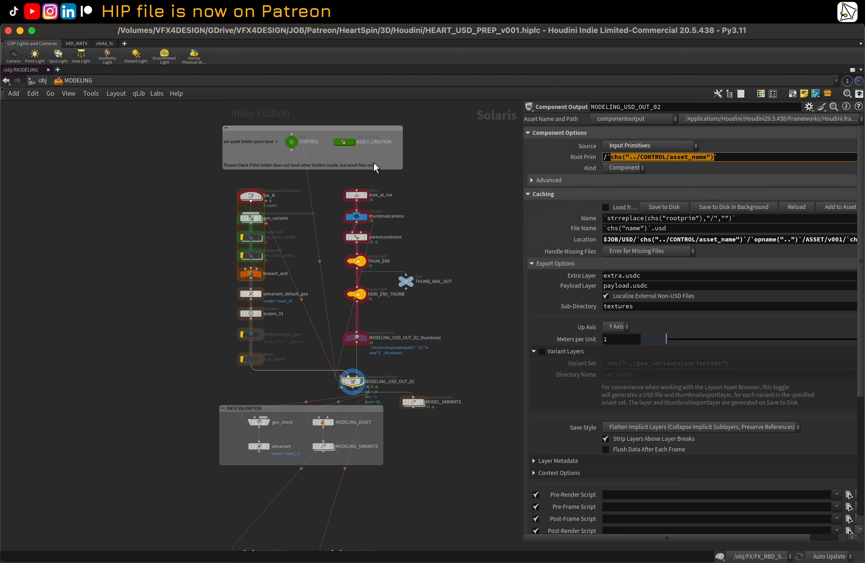
# Step: Replace the MODELING_USD_OUT_02 Root Prim expression with the $ASSET_NAME variable, giving /`$ASSET_NAME`
pyautogui.click(292, 142)
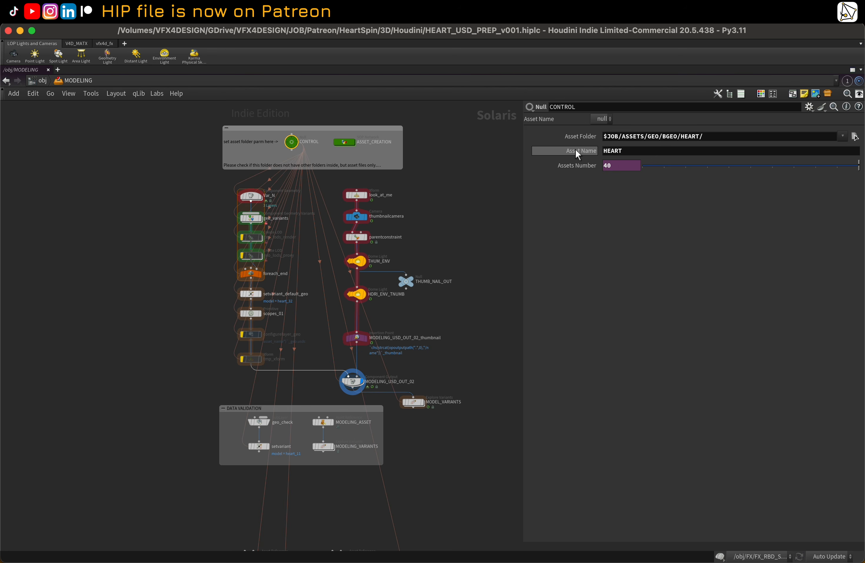
pyautogui.click(354, 383)
pyautogui.moveTo(715, 160); pyautogui.dragTo(608, 169)
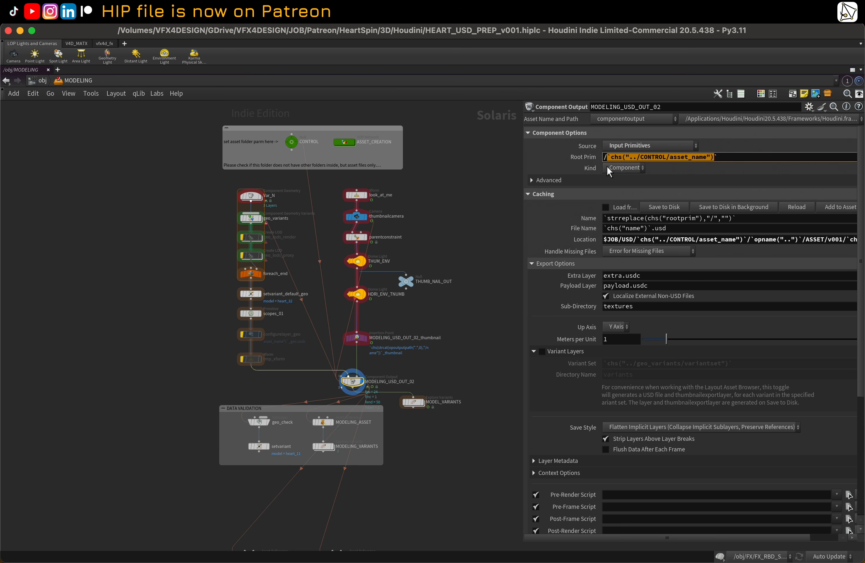
pyautogui.write('$A')
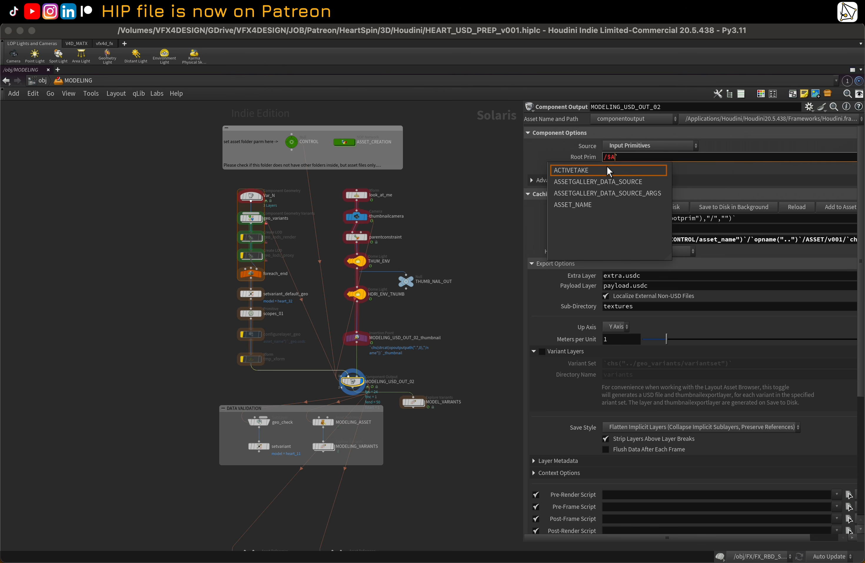
pyautogui.press('Down')
pyautogui.press('Down')
pyautogui.press('Down')
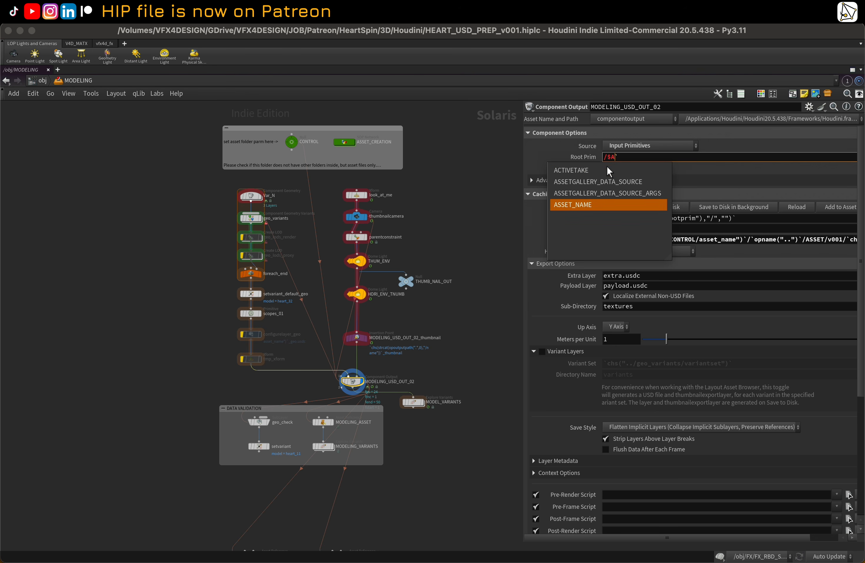
pyautogui.press('Return')
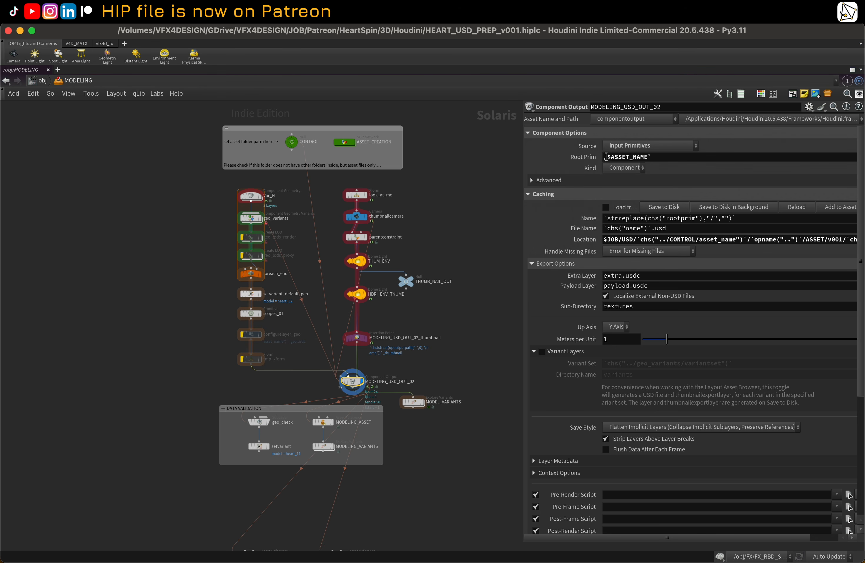
pyautogui.click(608, 158)
pyautogui.press('Return')
pyautogui.click(577, 158)
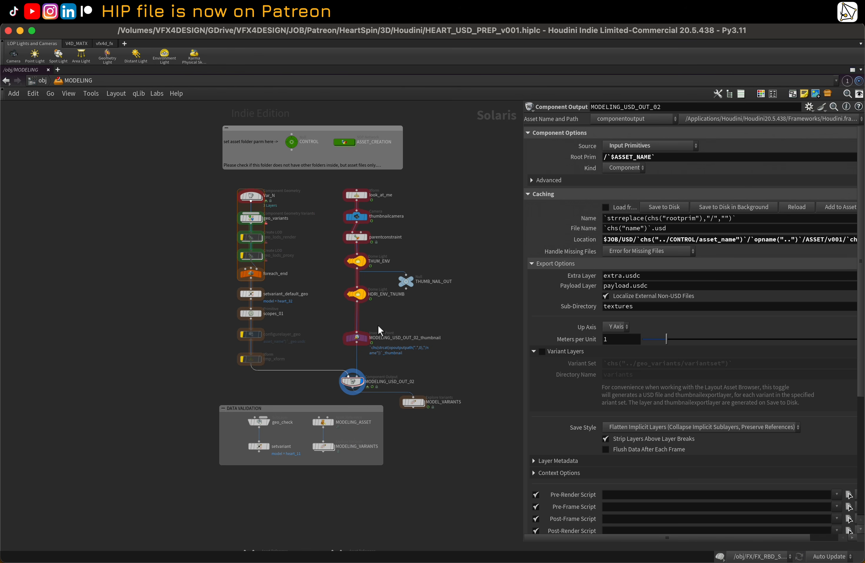
# Step: In the MODELING_USD_OUT_02 Location path, replace the CONTROL asset_name reference with `$ASSET_NAME`
pyautogui.click(291, 142)
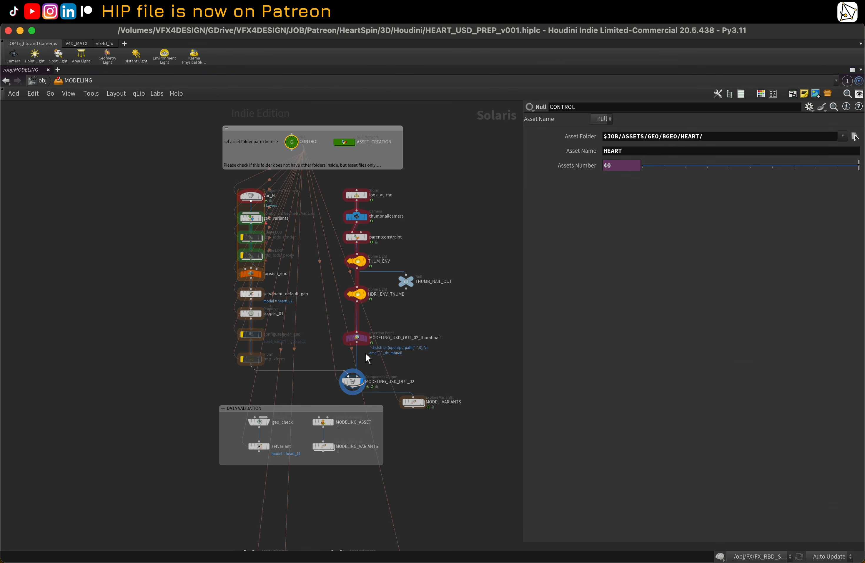
pyautogui.click(352, 381)
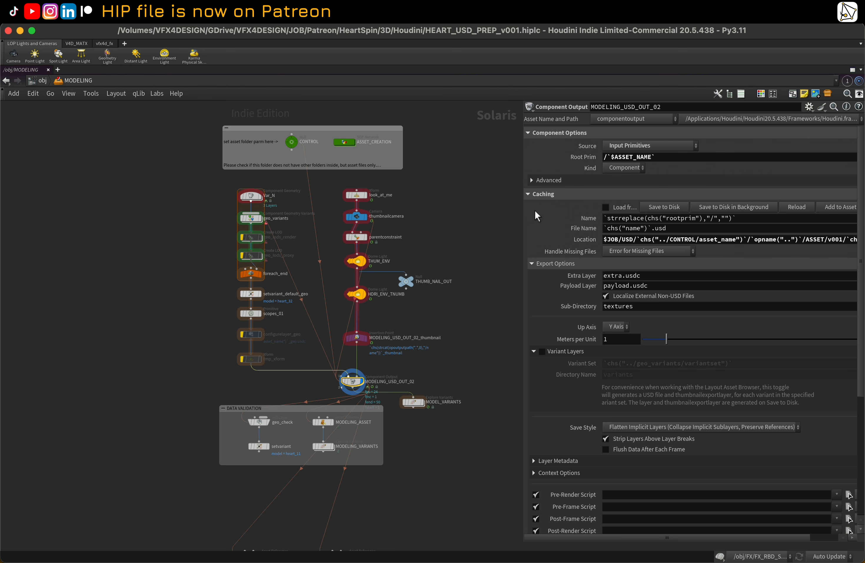
pyautogui.moveTo(522, 190); pyautogui.dragTo(400, 190)
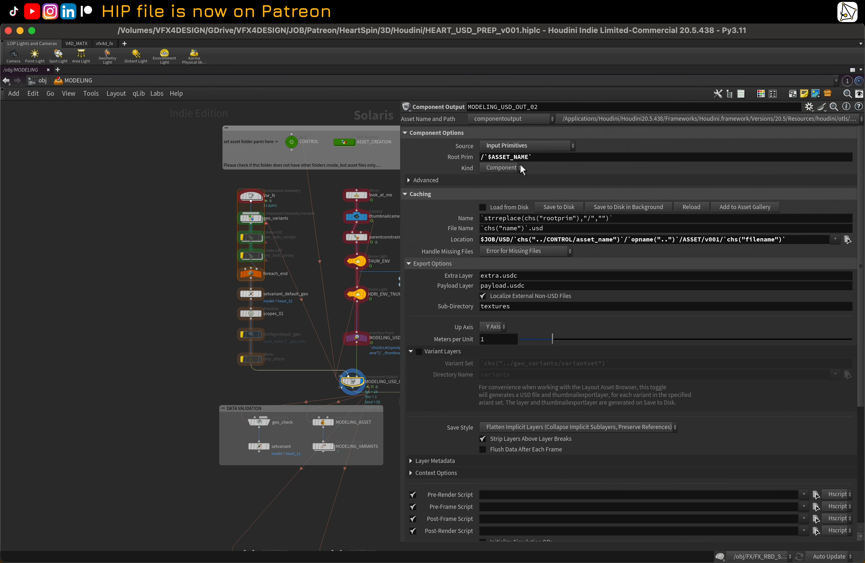
pyautogui.moveTo(536, 158); pyautogui.dragTo(477, 171)
pyautogui.press('super+c')
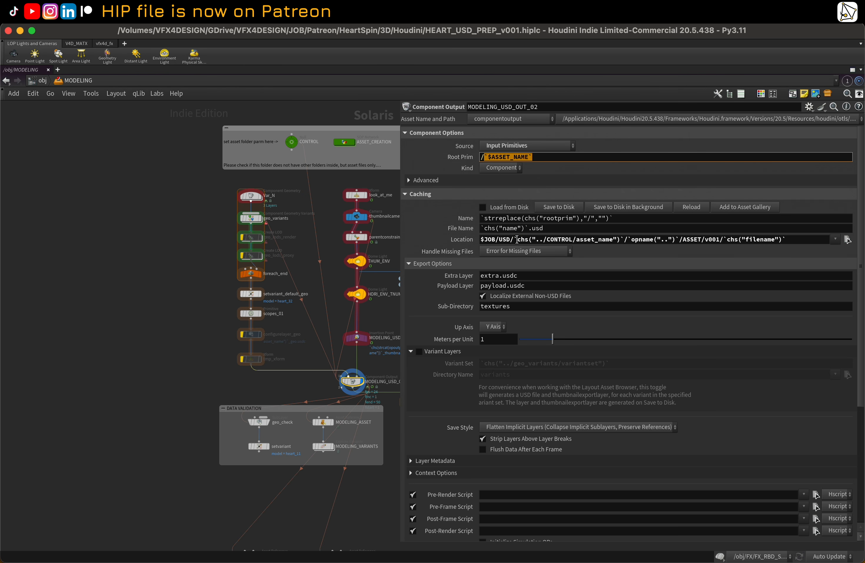
pyautogui.moveTo(517, 239); pyautogui.dragTo(614, 243)
pyautogui.press('super+v')
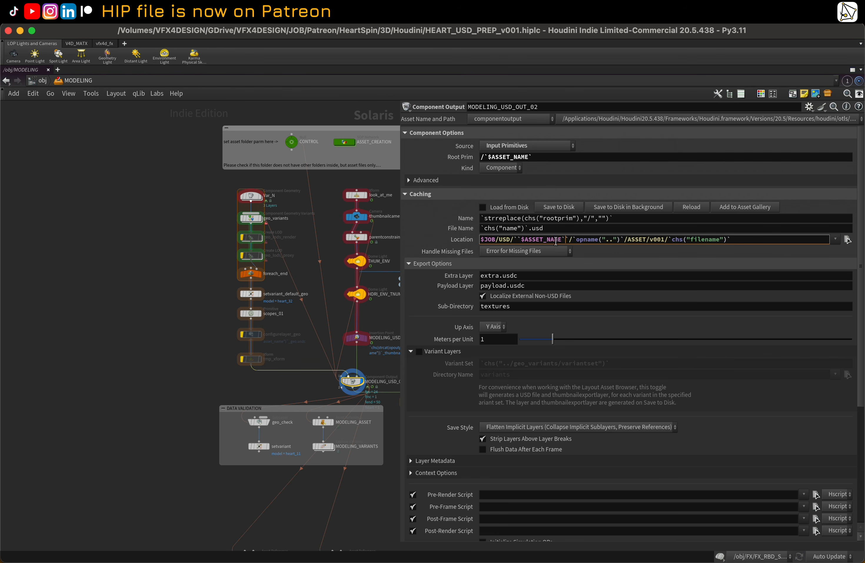
pyautogui.press('BackSpace')
pyautogui.click(519, 240)
pyautogui.press('BackSpace')
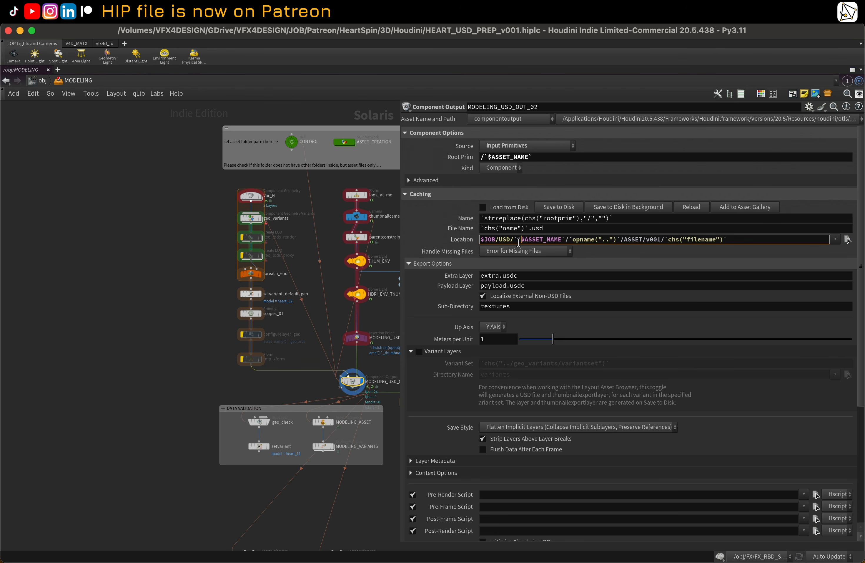
pyautogui.press('BackSpace')
pyautogui.press('Return')
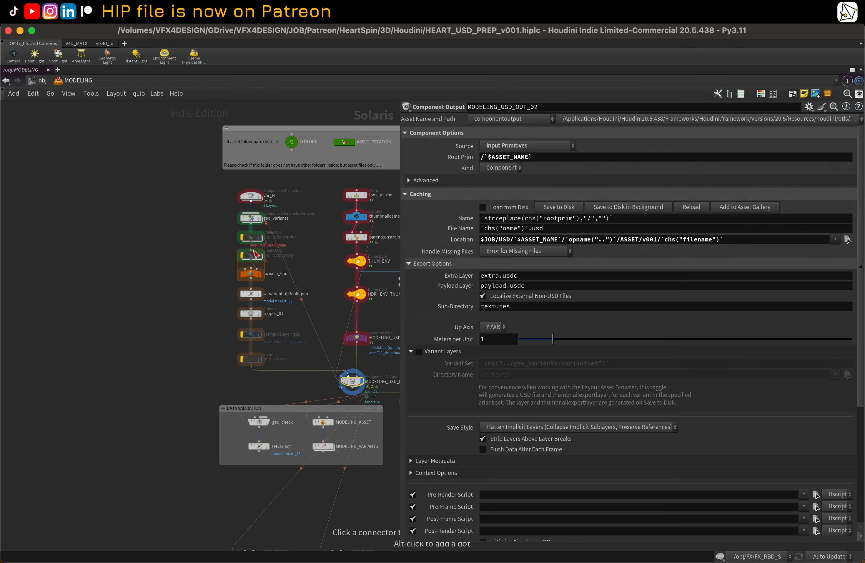
# Step: Set the MODEL_VARIANTS Source Prims to /`$ASSET_NAME` in place of the CONTROL asset_name reference
pyautogui.click(294, 150)
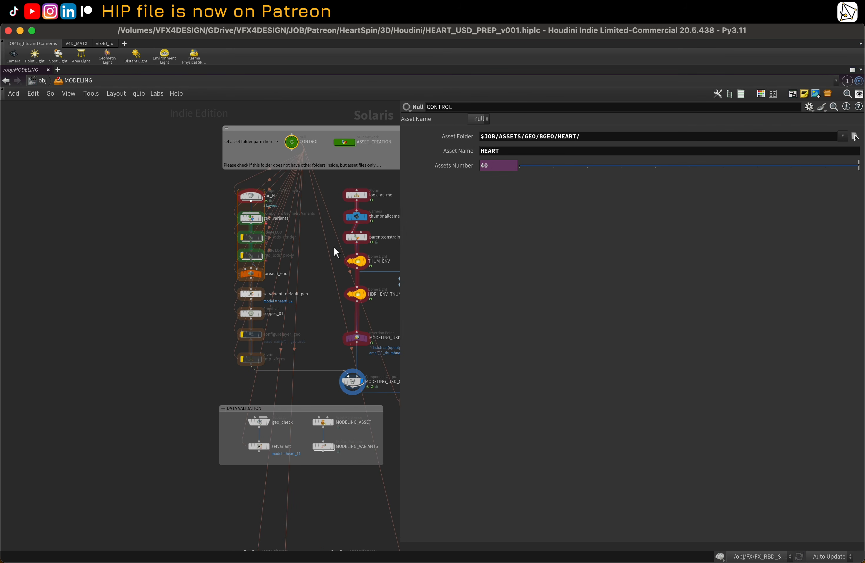
pyautogui.scroll(-3, 334, 246)
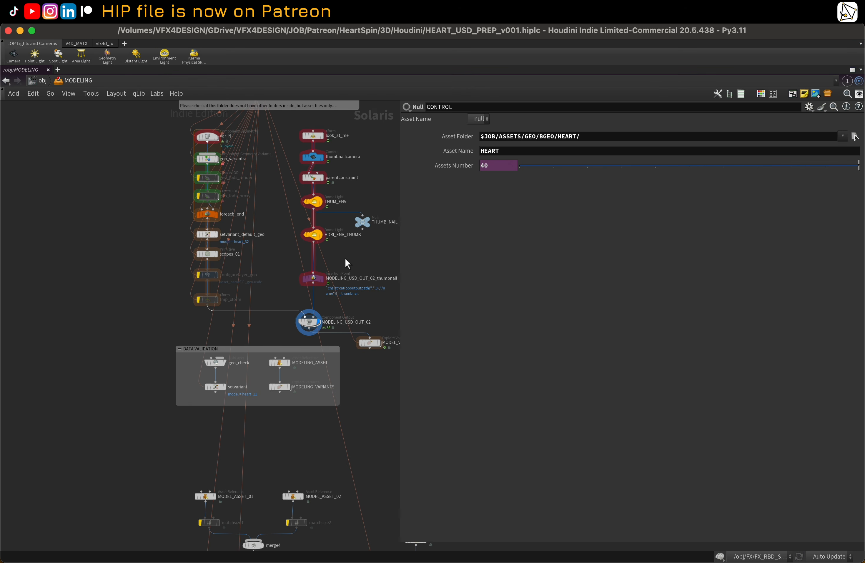
pyautogui.moveTo(398, 252); pyautogui.dragTo(446, 248)
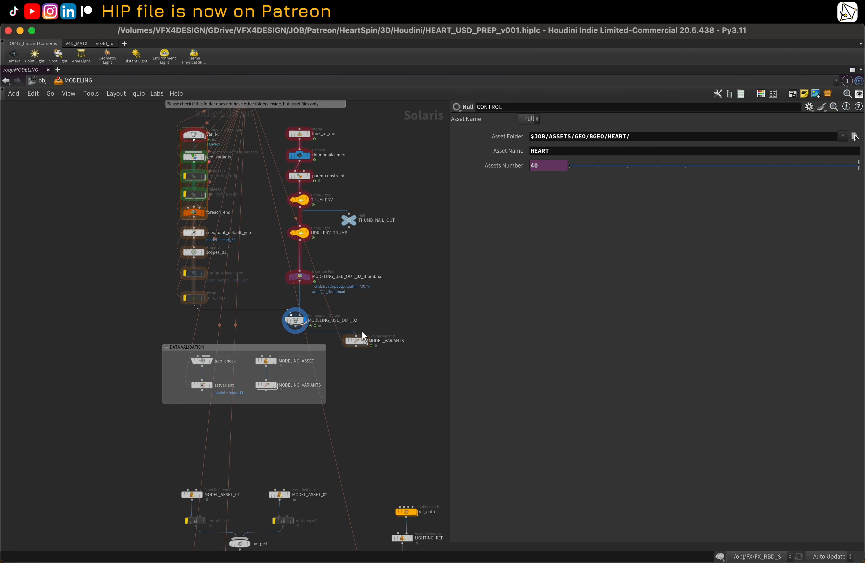
pyautogui.click(357, 340)
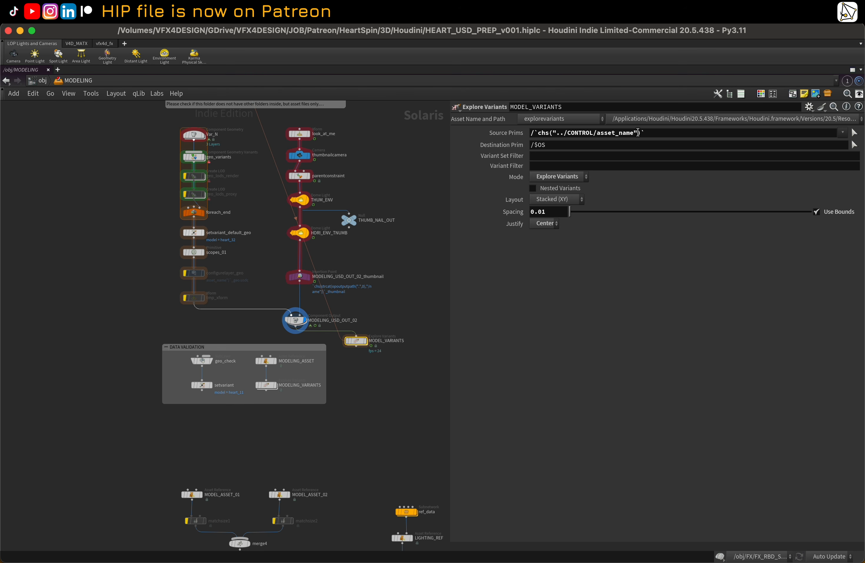
pyautogui.click(651, 132)
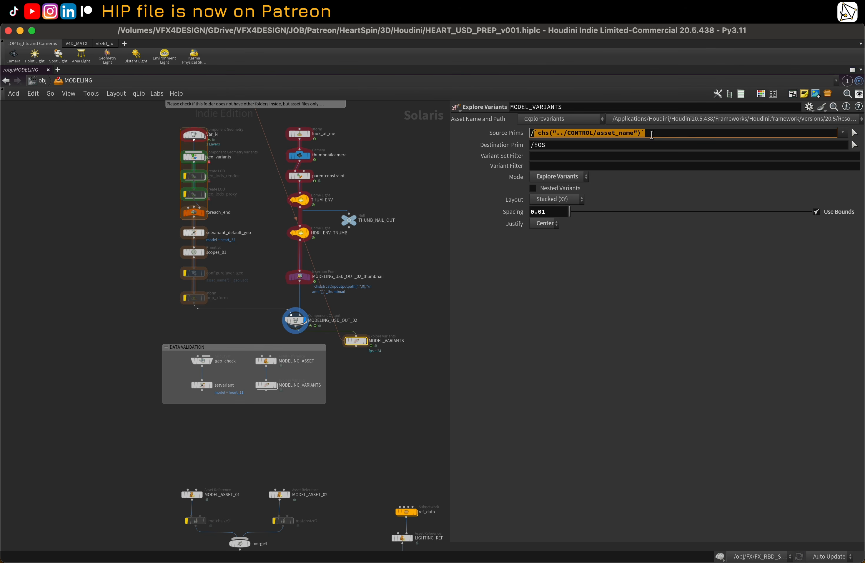
pyautogui.moveTo(650, 133); pyautogui.dragTo(532, 141)
pyautogui.press('super+v')
pyautogui.press('Return')
# Step: Review the network links by selecting the CONTROL null and then the MODELING_USD_OUT_02 node
pyautogui.moveTo(251, 172); pyautogui.dragTo(257, 240, button='middle')
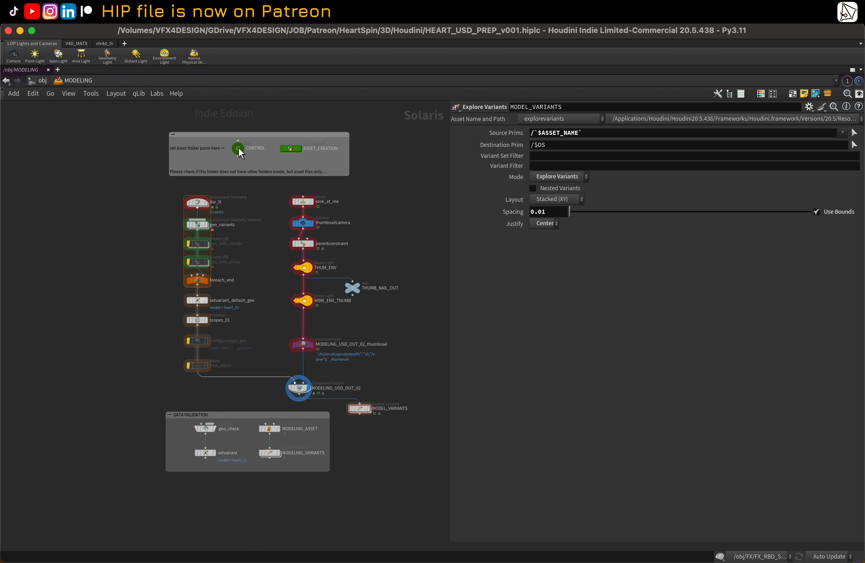
pyautogui.click(239, 147)
pyautogui.moveTo(281, 326); pyautogui.dragTo(272, 249, button='middle')
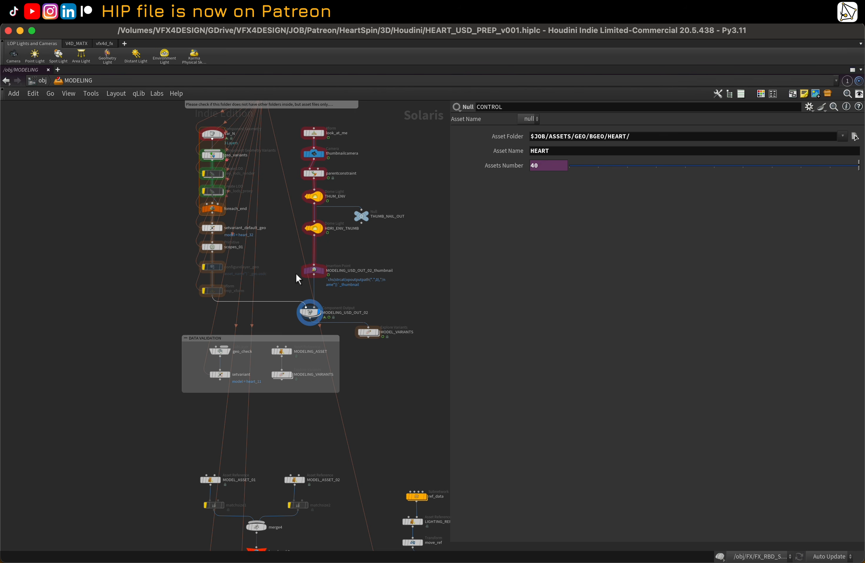
pyautogui.moveTo(382, 242); pyautogui.dragTo(381, 246, button='middle')
pyautogui.click(382, 248)
pyautogui.moveTo(297, 210); pyautogui.dragTo(306, 223, button='middle')
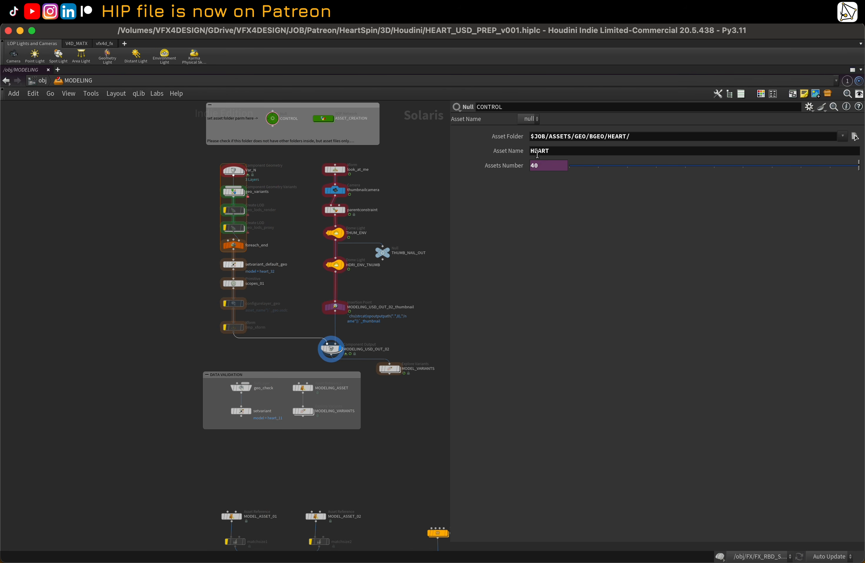
pyautogui.click(330, 348)
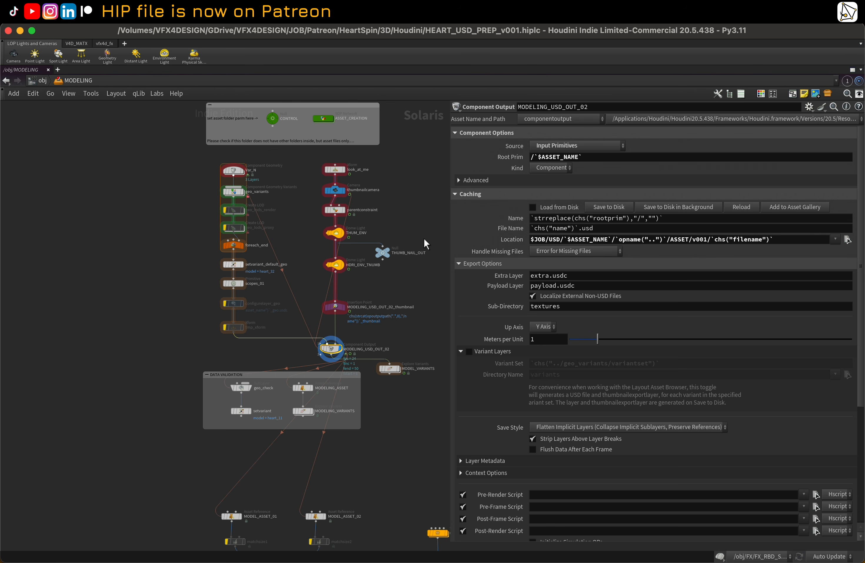
pyautogui.moveTo(424, 237); pyautogui.dragTo(403, 230, button='middle')
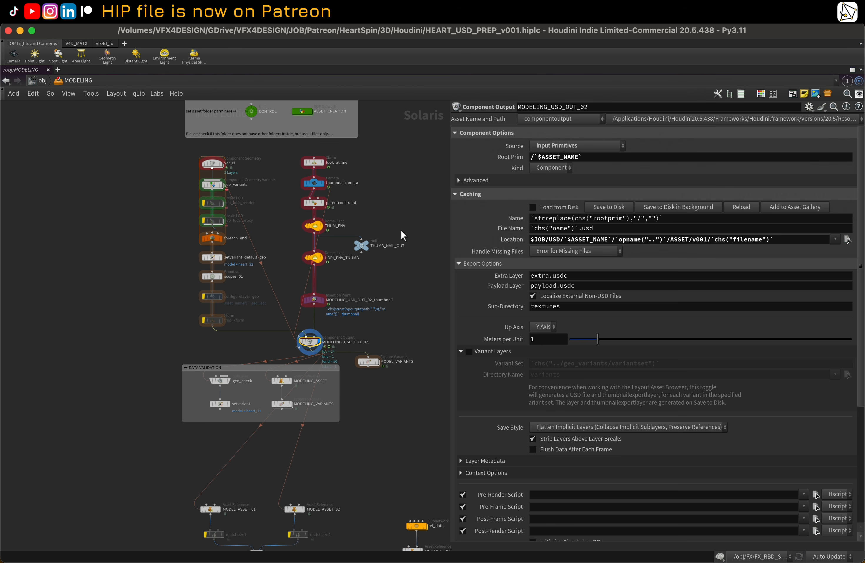
# Step: Switch to Finder, browse the USD > HEART > MODELING > ASSET > v001 export folder, and return to Houdini
pyautogui.moveTo(78, 559)
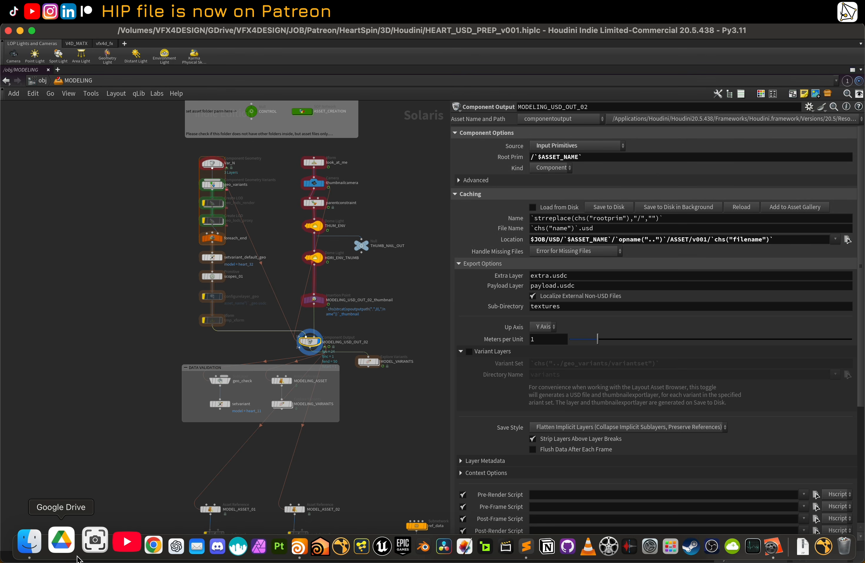
pyautogui.click(34, 542)
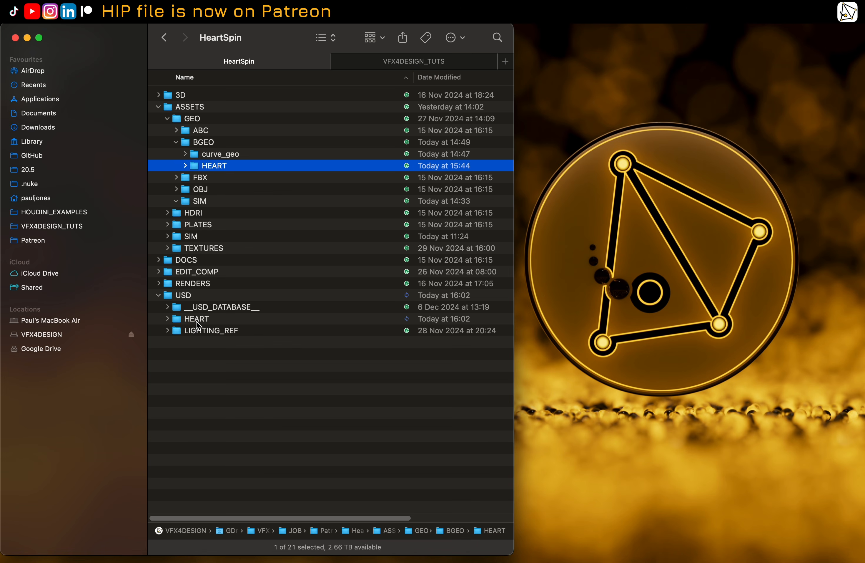
pyautogui.click(196, 319)
pyautogui.click(168, 319)
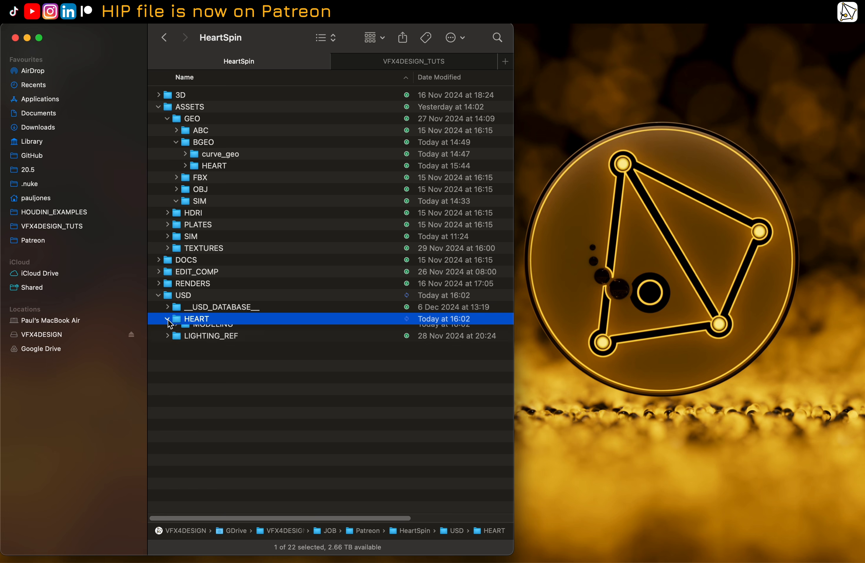
pyautogui.click(202, 331)
pyautogui.click(177, 330)
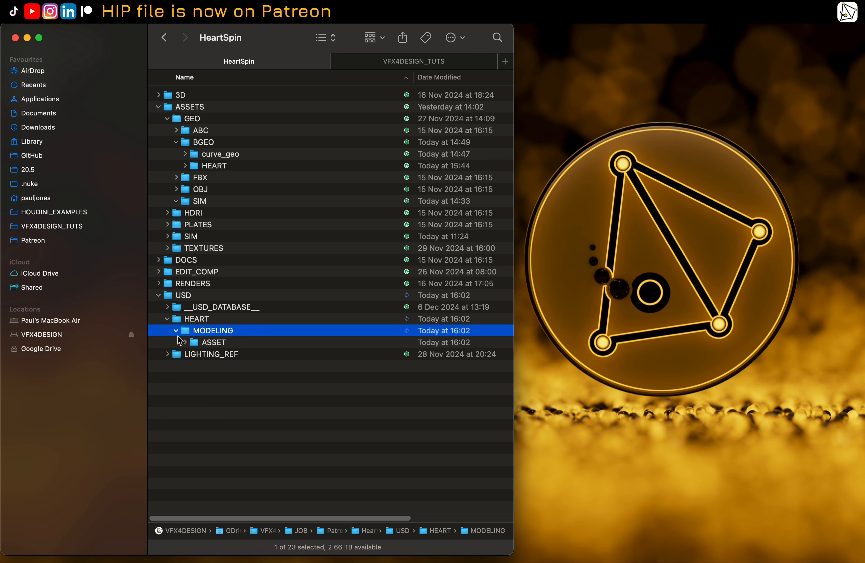
pyautogui.click(185, 342)
pyautogui.click(193, 354)
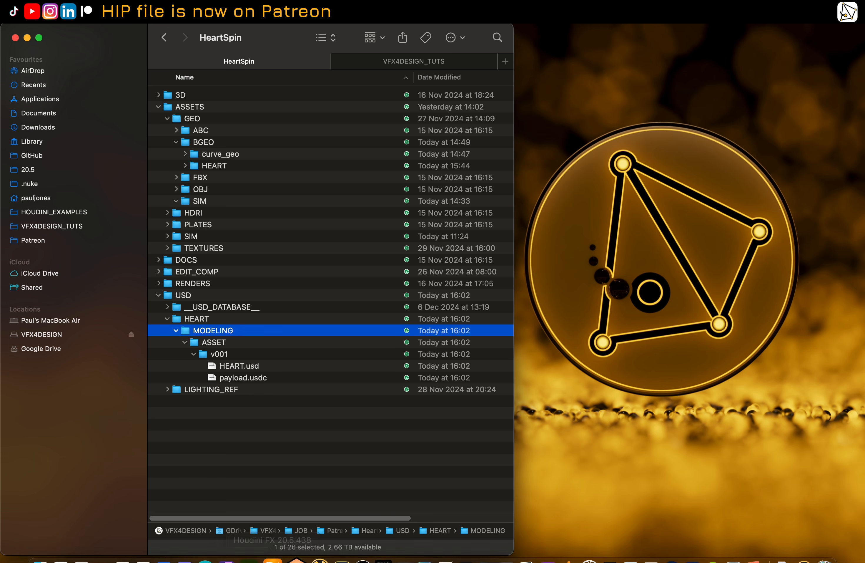
pyautogui.moveTo(280, 561)
pyautogui.click(290, 540)
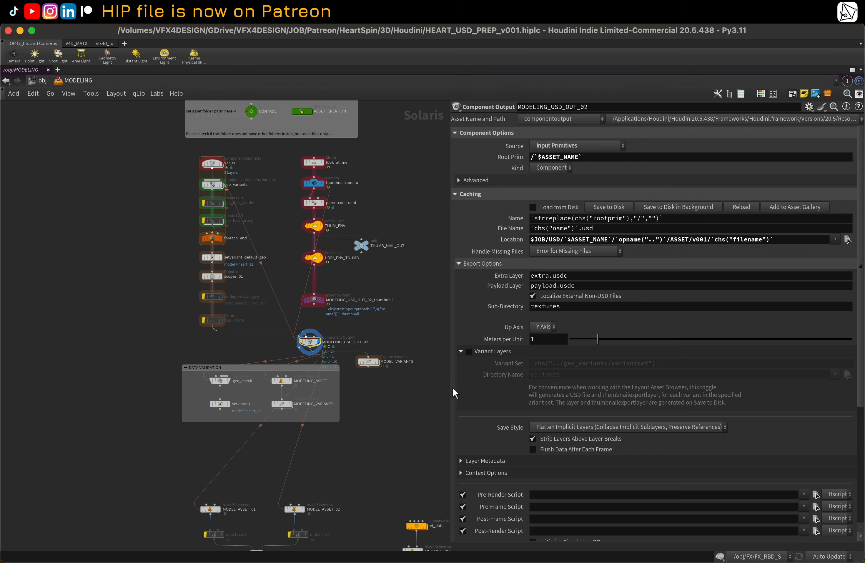
# Step: Restore the multi-pane layout with the viewport and widen the network editor
pyautogui.scroll(-3, 500, 378)
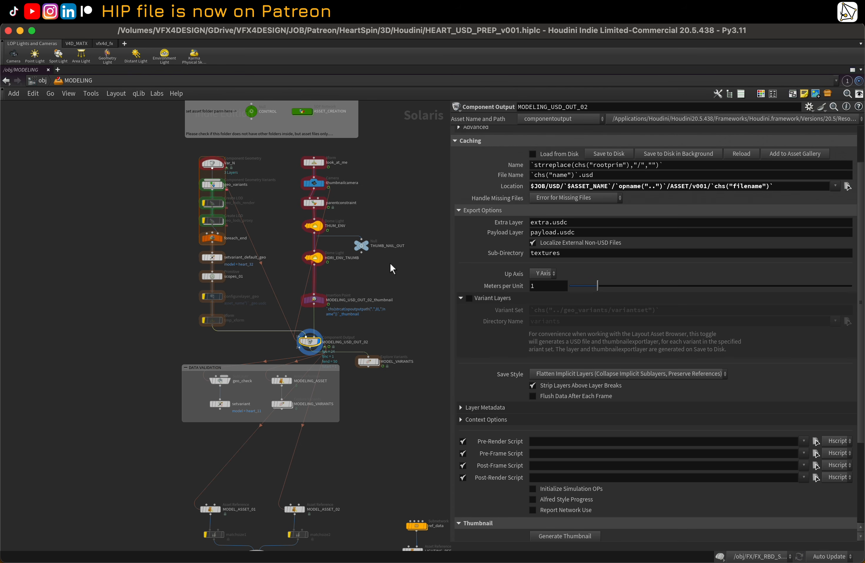
pyautogui.moveTo(399, 286); pyautogui.dragTo(401, 279, button='middle')
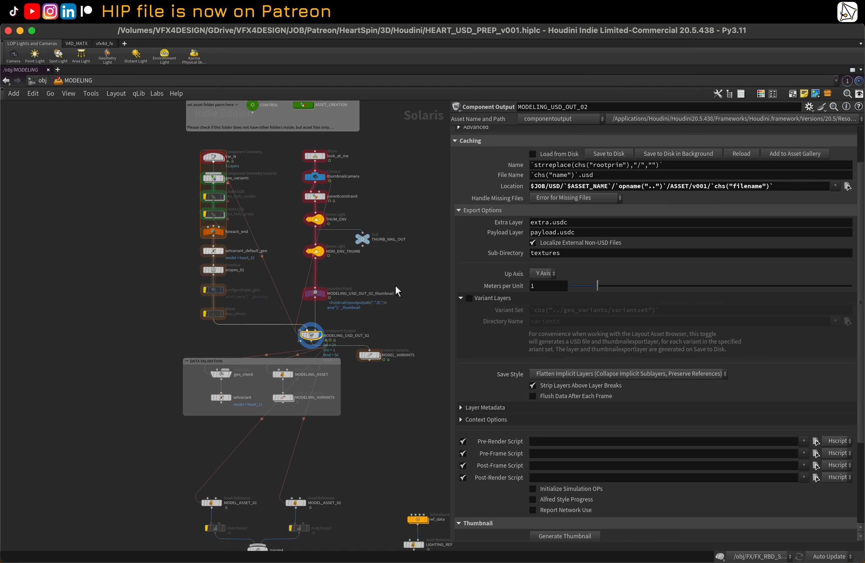
pyautogui.scroll(-3, 399, 365)
pyautogui.hotkey('ctrl', 'b')
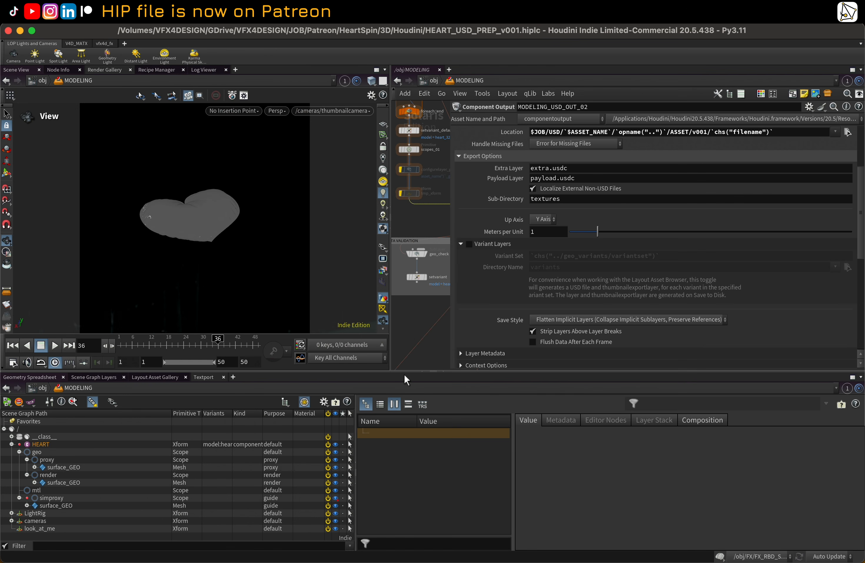
pyautogui.moveTo(449, 217); pyautogui.dragTo(666, 216)
pyautogui.moveTo(494, 311); pyautogui.dragTo(543, 281, button='middle')
pyautogui.scroll(1, 493, 227)
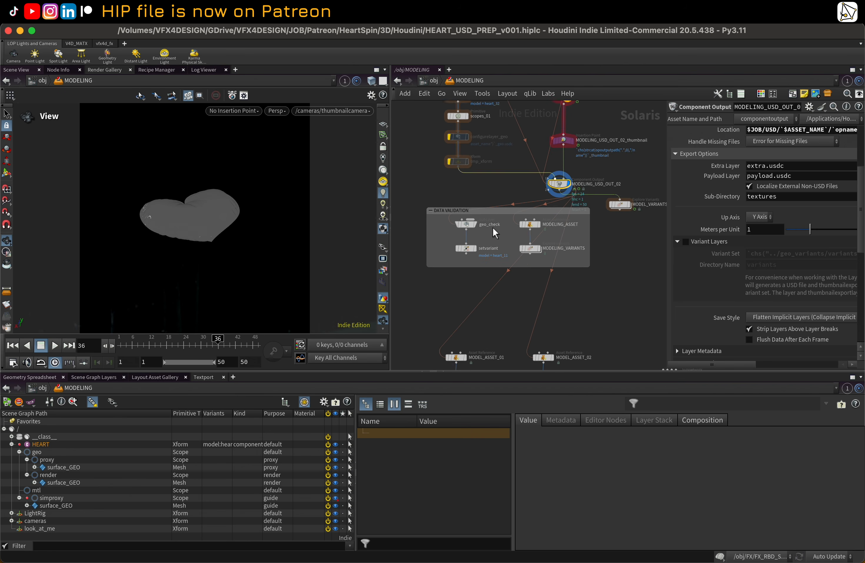
# Step: Preview the geo_check node, then set the setvariant node's Variant Name to heart_6
pyautogui.click(474, 222)
pyautogui.click(466, 224)
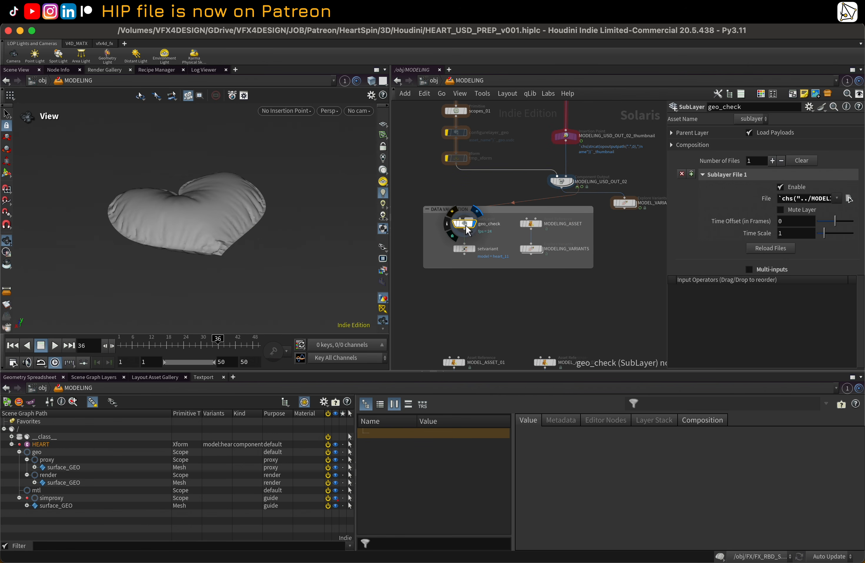
pyautogui.click(474, 249)
pyautogui.click(470, 250)
pyautogui.moveTo(604, 248); pyautogui.dragTo(588, 269, button='middle')
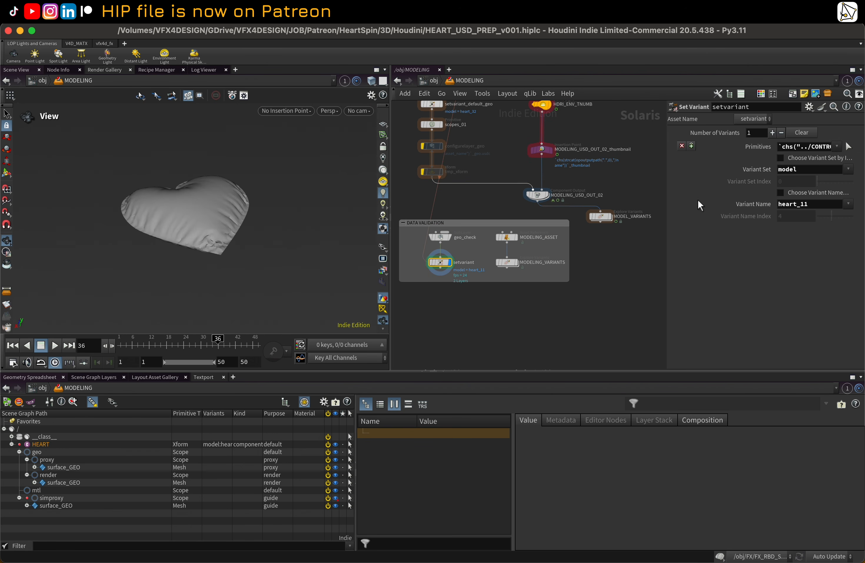
pyautogui.click(848, 204)
pyautogui.click(802, 288)
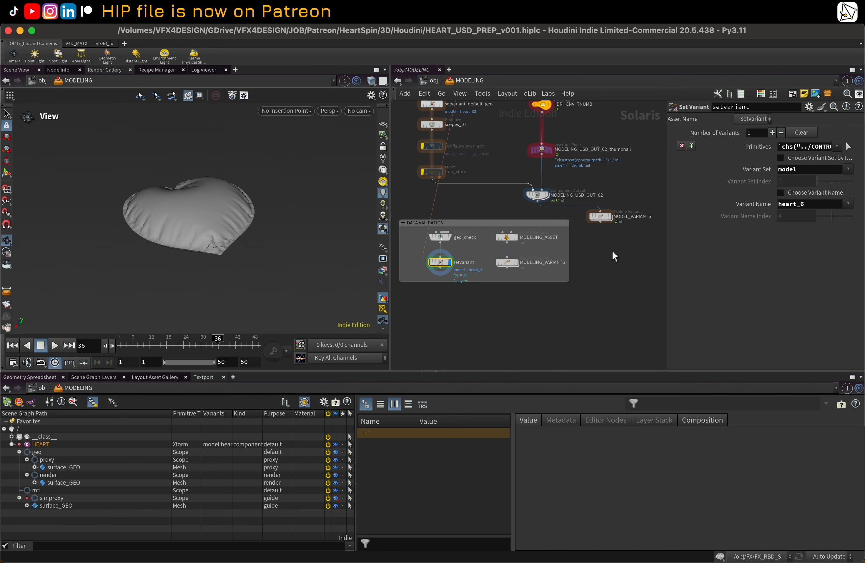
# Step: Set the MODELING_ASSET node's Variant Name to heart_6
pyautogui.scroll(1, 591, 244)
pyautogui.click(510, 237)
pyautogui.click(505, 237)
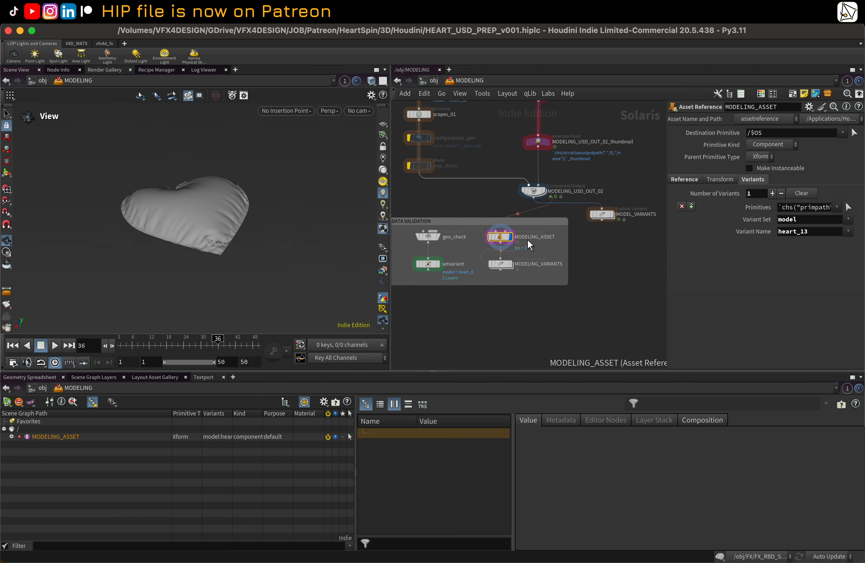
pyautogui.click(848, 231)
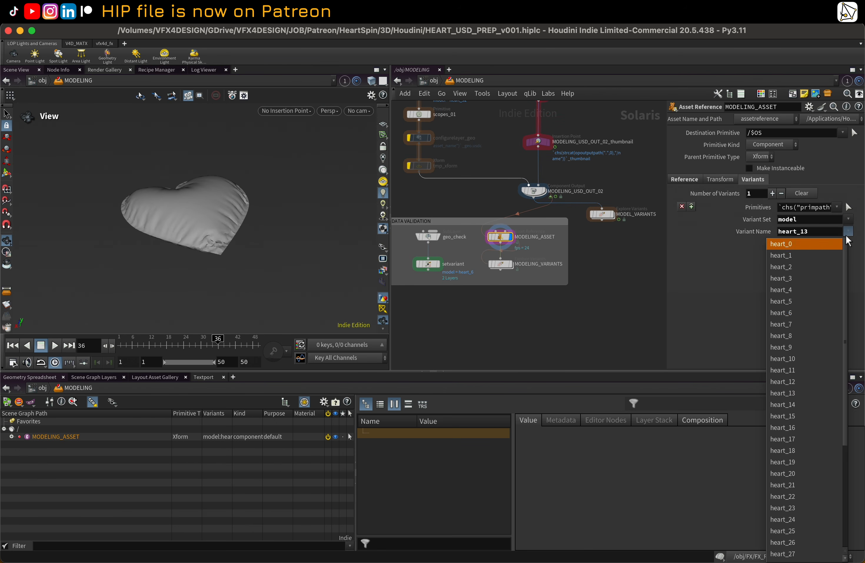
pyautogui.click(798, 311)
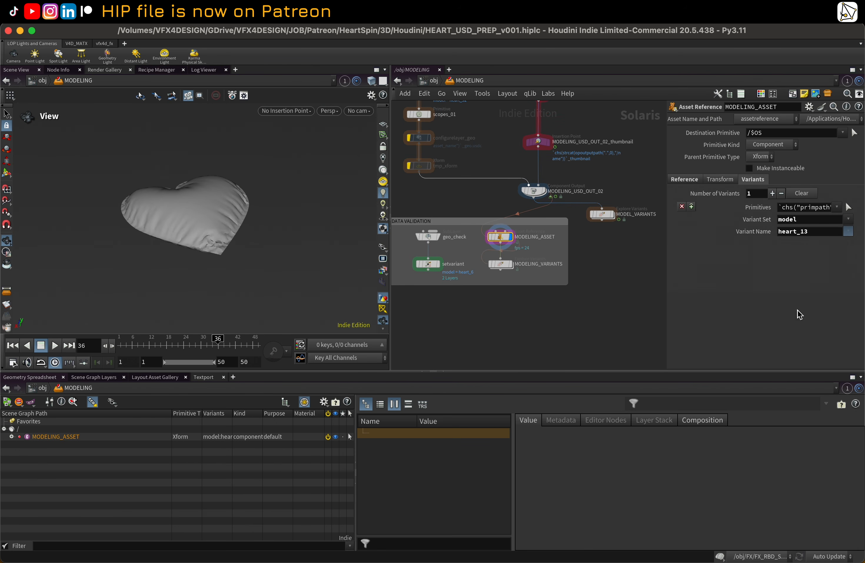
# Step: Display the MODELING_VARIANTS node and orbit the viewport to inspect all the heart variants
pyautogui.click(511, 264)
pyautogui.click(505, 265)
pyautogui.moveTo(279, 223); pyautogui.dragTo(119, 230, button='right')
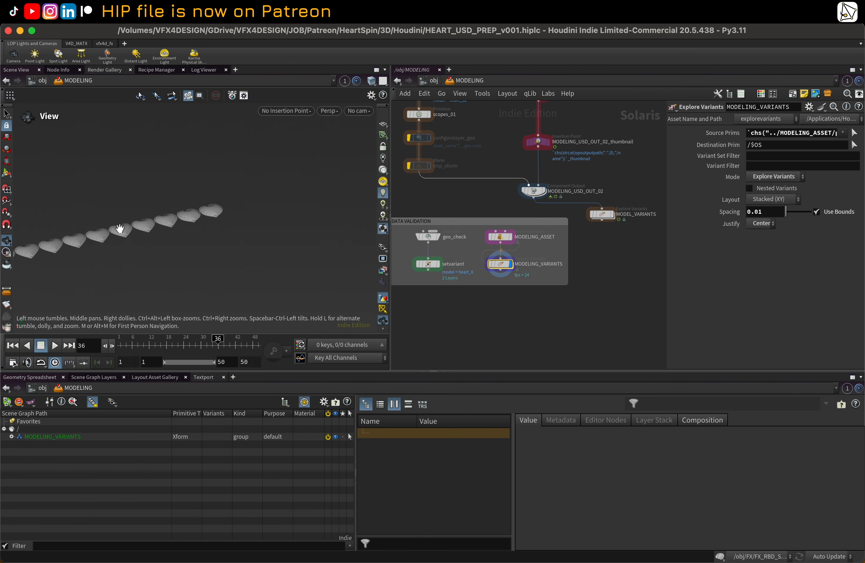
pyautogui.moveTo(120, 230); pyautogui.dragTo(254, 183, button='middle')
pyautogui.moveTo(254, 183); pyautogui.dragTo(93, 251, button='right')
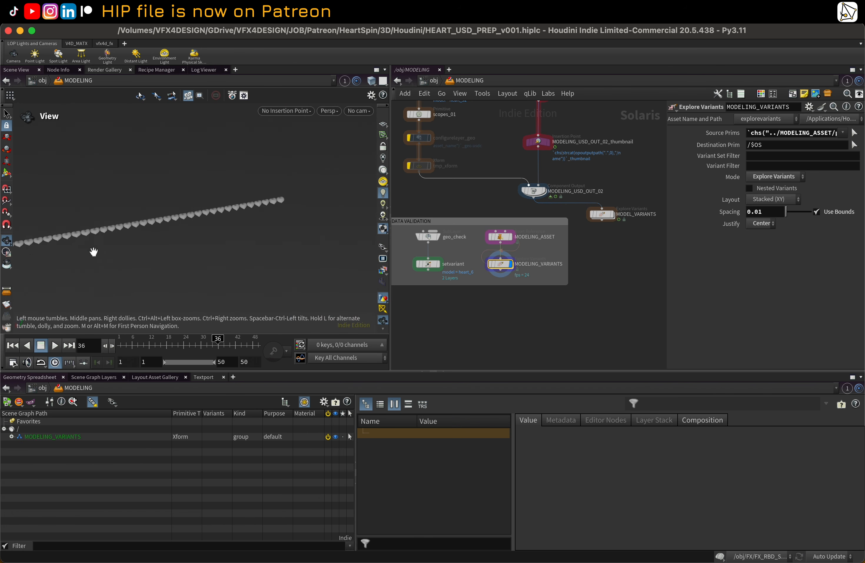
pyautogui.moveTo(93, 251); pyautogui.dragTo(240, 269)
pyautogui.moveTo(240, 269); pyautogui.dragTo(175, 219, button='middle')
pyautogui.moveTo(175, 219); pyautogui.dragTo(285, 224, button='right')
pyautogui.moveTo(197, 217); pyautogui.dragTo(139, 246, button='middle')
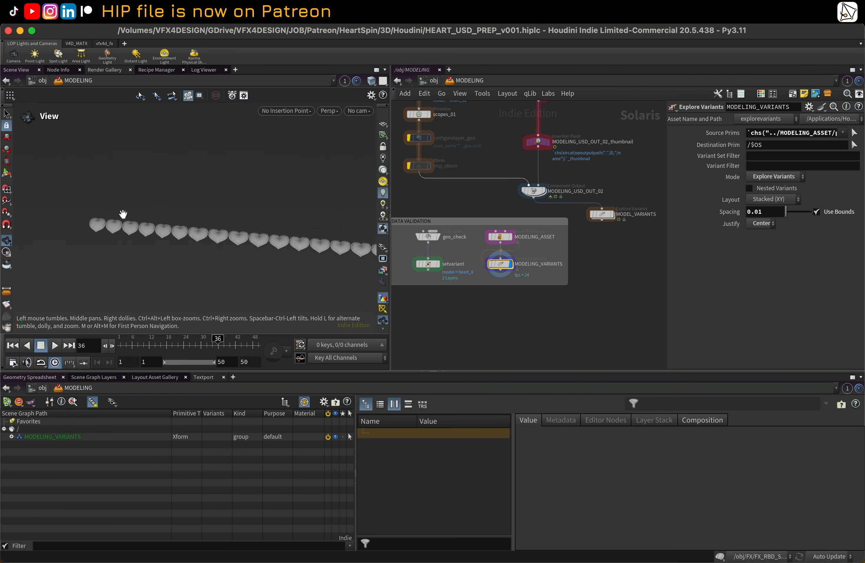
pyautogui.moveTo(123, 215); pyautogui.dragTo(269, 205, button='right')
pyautogui.moveTo(187, 255); pyautogui.dragTo(199, 234)
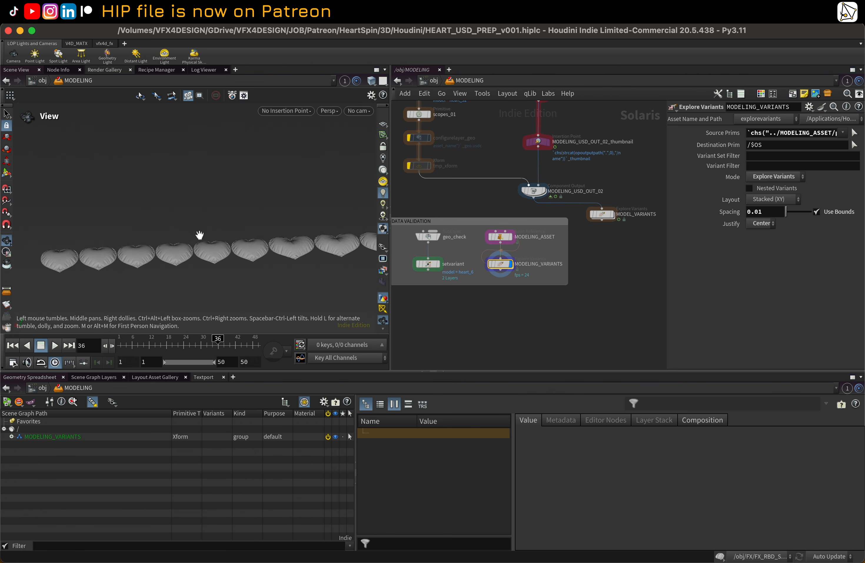
pyautogui.moveTo(147, 274); pyautogui.dragTo(228, 246, button='right')
pyautogui.moveTo(177, 222); pyautogui.dragTo(203, 218, button='middle')
pyautogui.moveTo(203, 218); pyautogui.dragTo(298, 189)
pyautogui.moveTo(269, 190); pyautogui.dragTo(279, 224, button='right')
pyautogui.moveTo(279, 224); pyautogui.dragTo(91, 197)
pyautogui.moveTo(91, 197); pyautogui.dragTo(243, 204, button='right')
pyautogui.moveTo(243, 204); pyautogui.dragTo(261, 147)
# Step: Inspect the MODEL_ASSET_01 and MODEL_ASSET_02 reference nodes in the layout section of the network
pyautogui.moveTo(468, 299); pyautogui.dragTo(471, 155, button='middle')
pyautogui.scroll(-3, 511, 213)
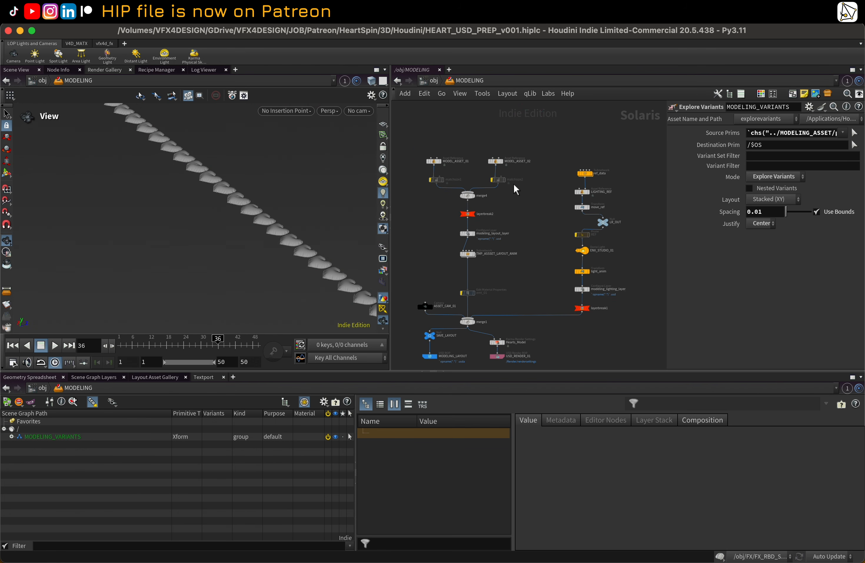
pyautogui.scroll(1, 437, 161)
pyautogui.click(435, 162)
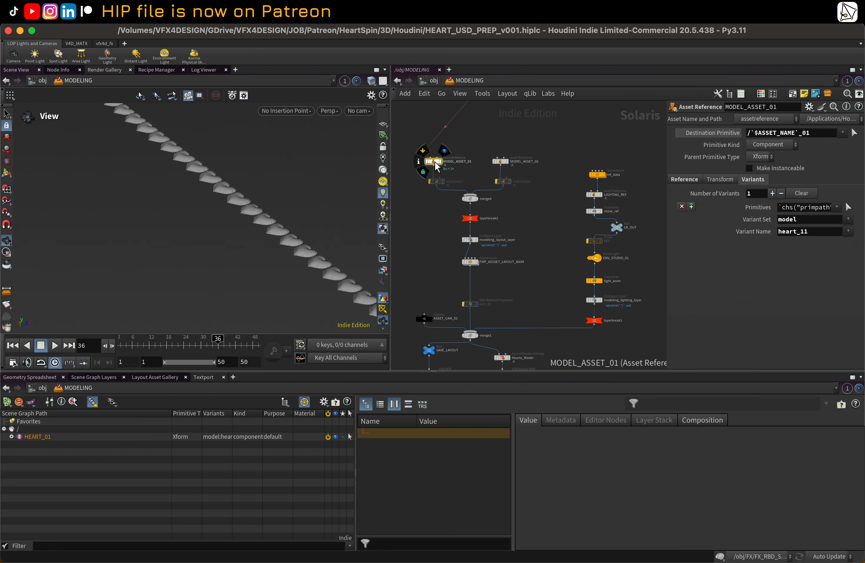
pyautogui.click(500, 161)
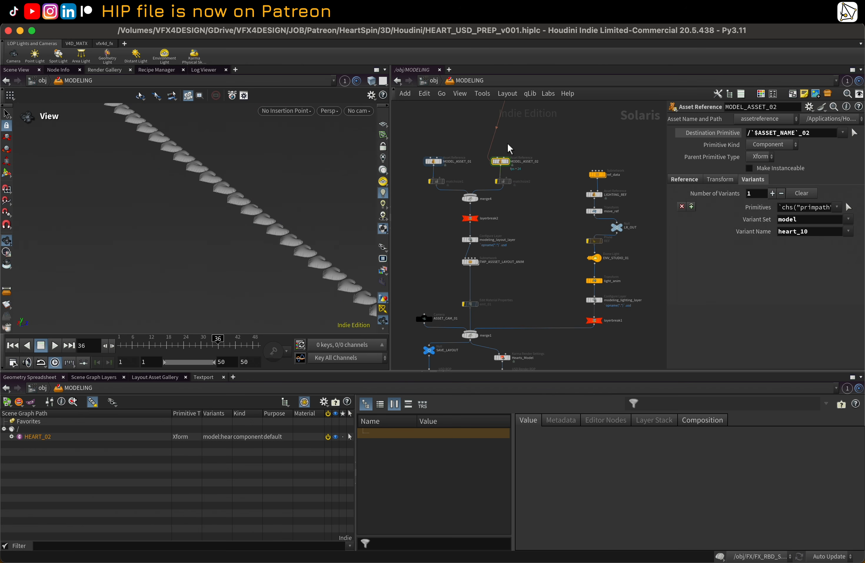
pyautogui.moveTo(508, 142); pyautogui.dragTo(507, 175, button='middle')
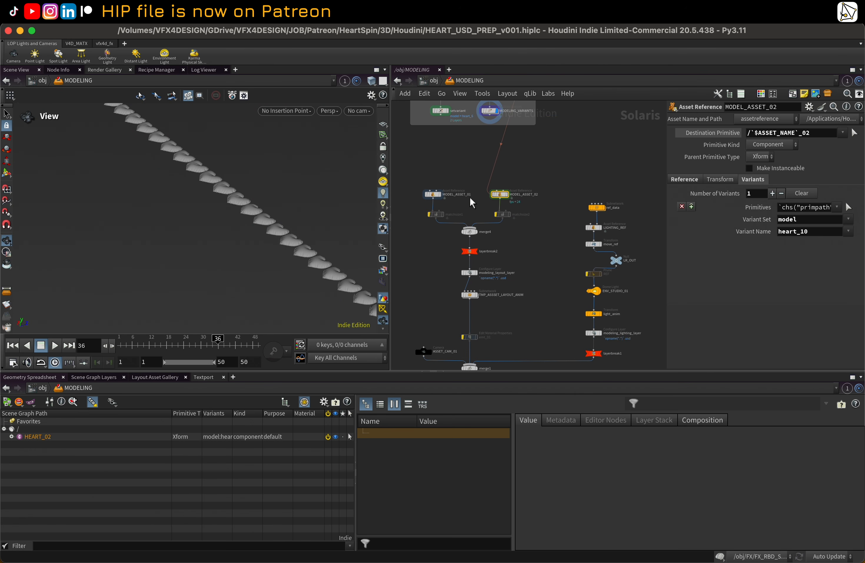
pyautogui.moveTo(499, 243); pyautogui.dragTo(528, 173, button='middle')
# Step: Display the merge1 node and look through the ASSET_CAM_01 camera in the viewport
pyautogui.moveTo(489, 291)
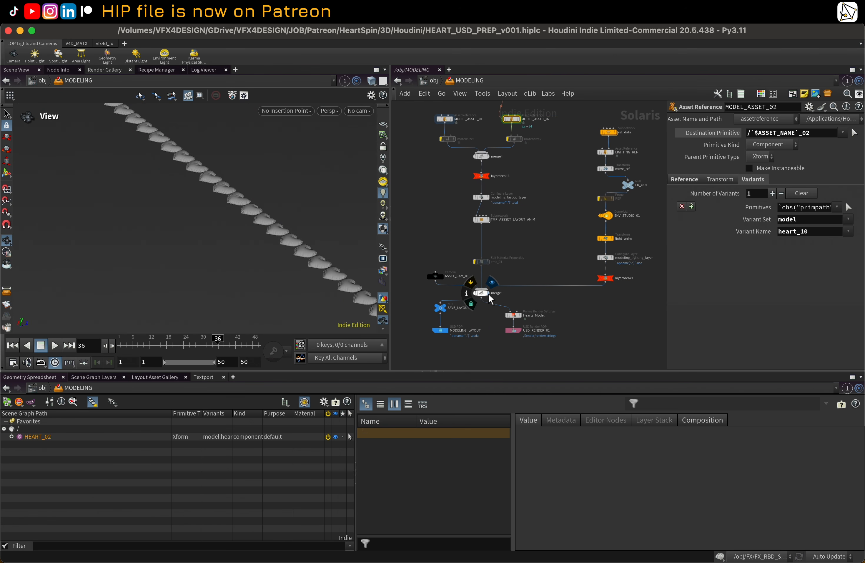
pyautogui.click(476, 294)
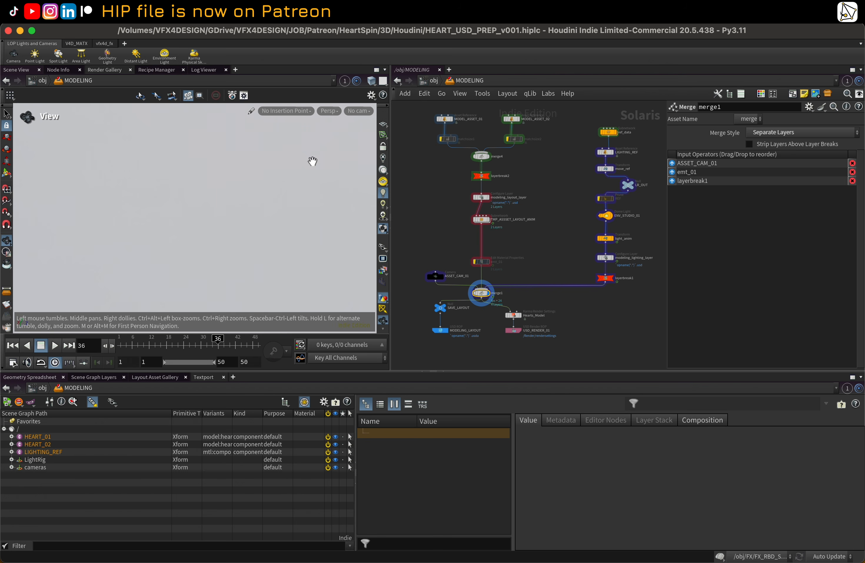
pyautogui.click(358, 110)
pyautogui.click(372, 123)
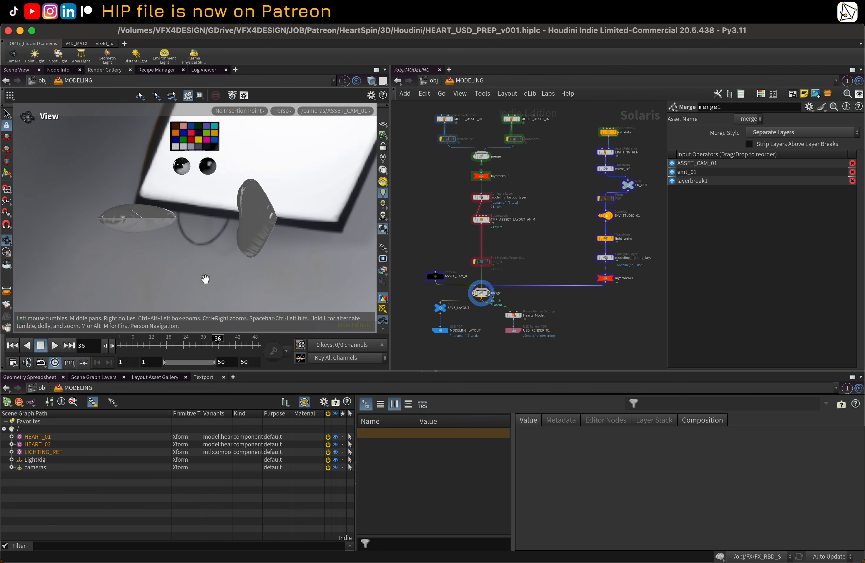
pyautogui.moveTo(143, 345); pyautogui.dragTo(209, 344)
# Step: Switch the viewport renderer to Karma XPU and scrub the timeline to preview the render
pyautogui.click(282, 110)
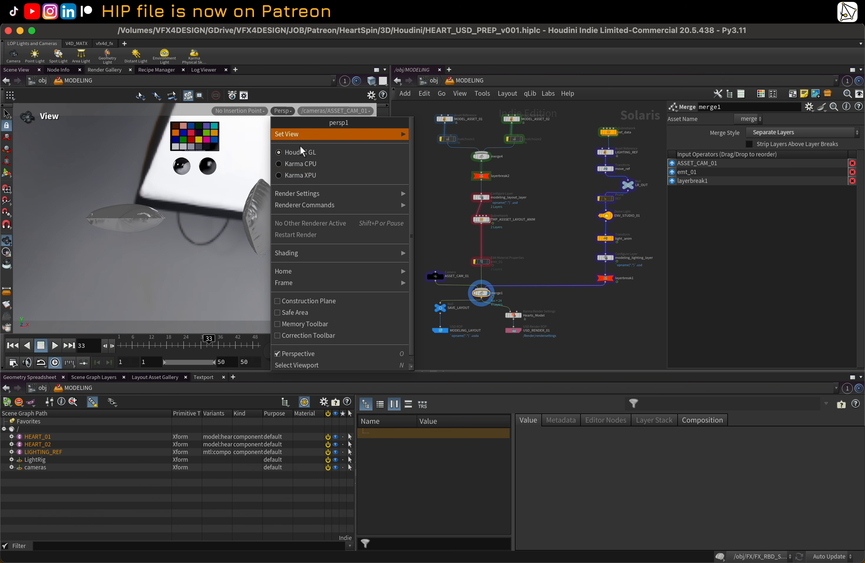
pyautogui.click(315, 176)
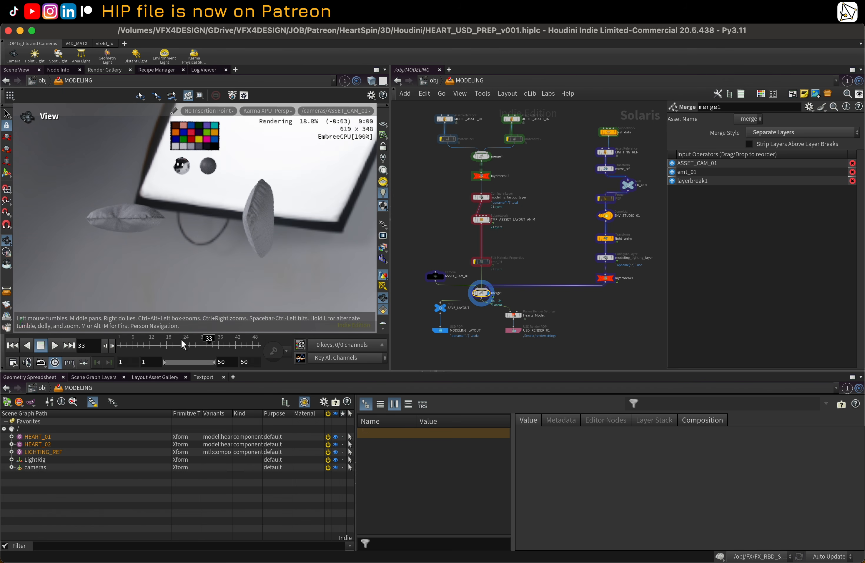
pyautogui.click(142, 348)
pyautogui.moveTo(142, 348); pyautogui.dragTo(180, 347)
# Step: Open the ref_data subnetwork to inspect its contents, then return to the MODELING network
pyautogui.scroll(-2, 528, 257)
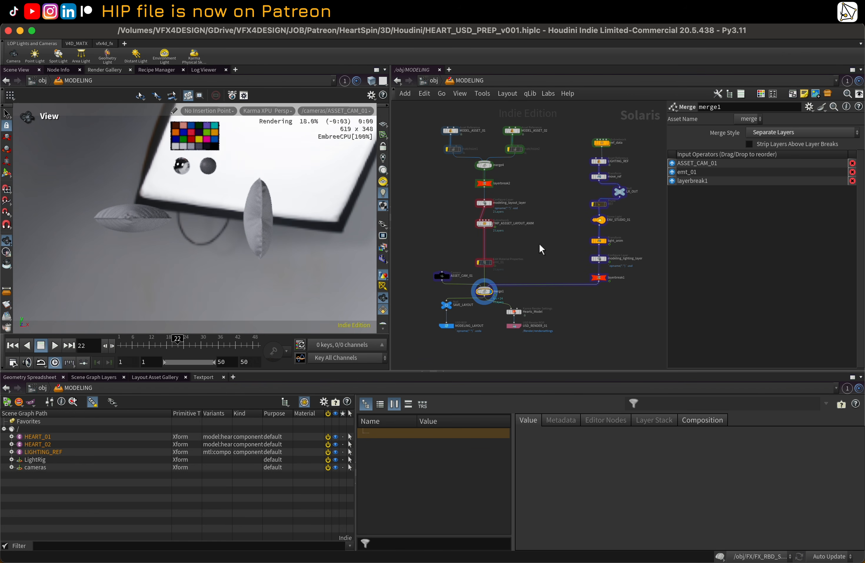
pyautogui.moveTo(540, 245); pyautogui.dragTo(524, 269, button='middle')
pyautogui.scroll(3, 589, 227)
pyautogui.moveTo(612, 210); pyautogui.dragTo(586, 207)
pyautogui.click(593, 151)
pyautogui.moveTo(537, 187); pyautogui.dragTo(543, 188, button='middle')
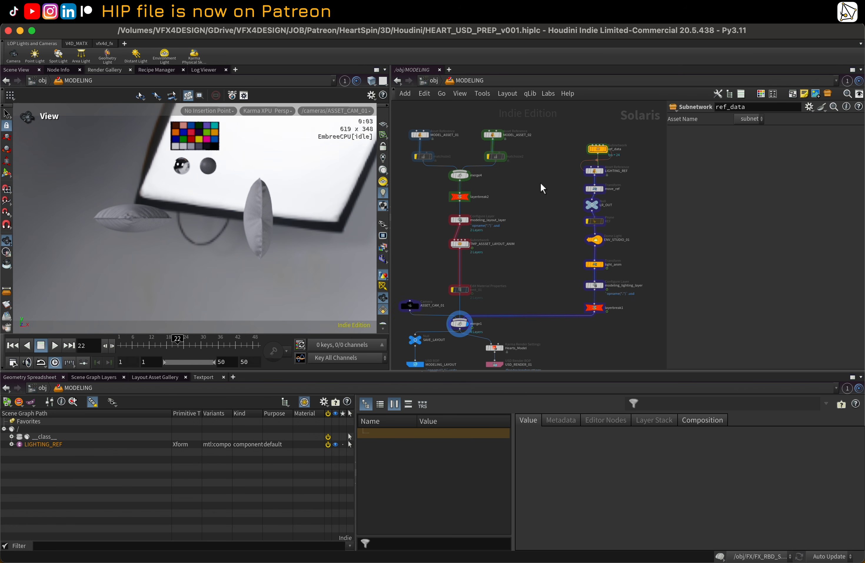
pyautogui.doubleClick(601, 151)
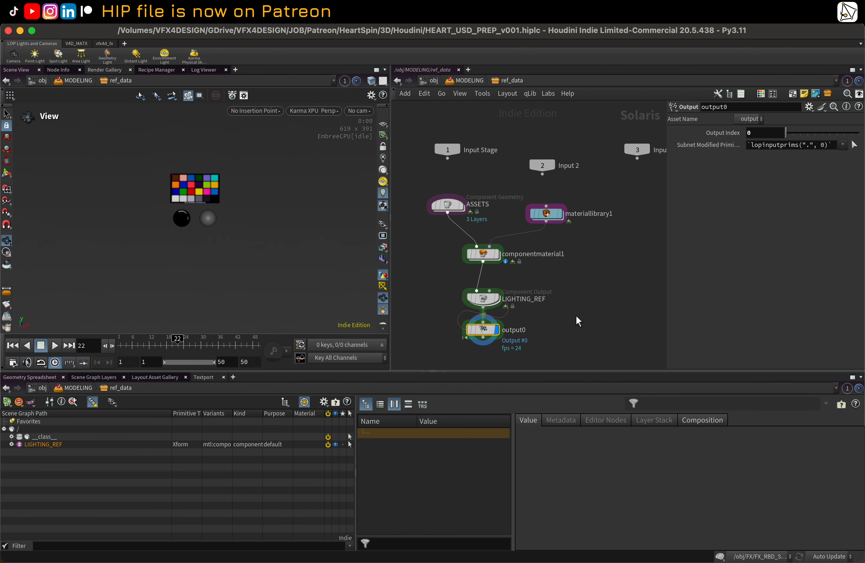
pyautogui.click(469, 80)
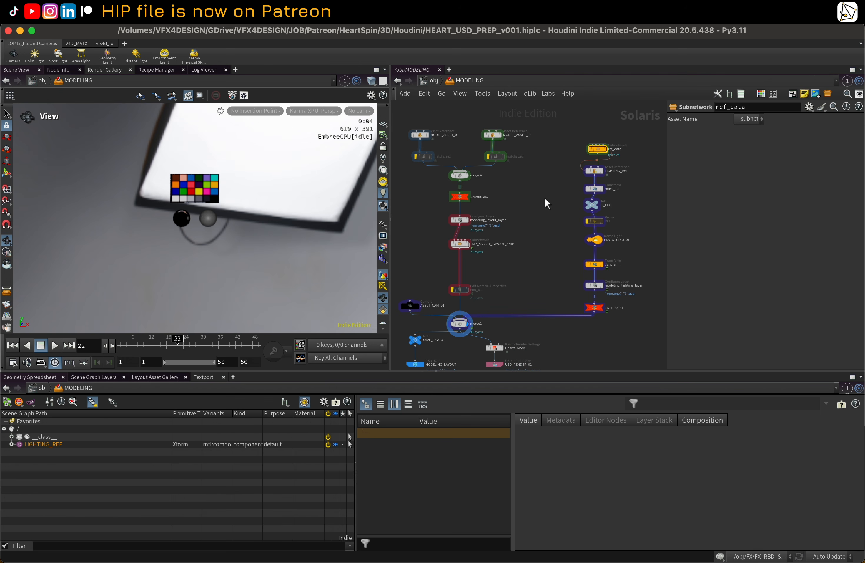
# Step: Display the LIGHTING_REF node and scrub the timeline to preview it
pyautogui.click(595, 170)
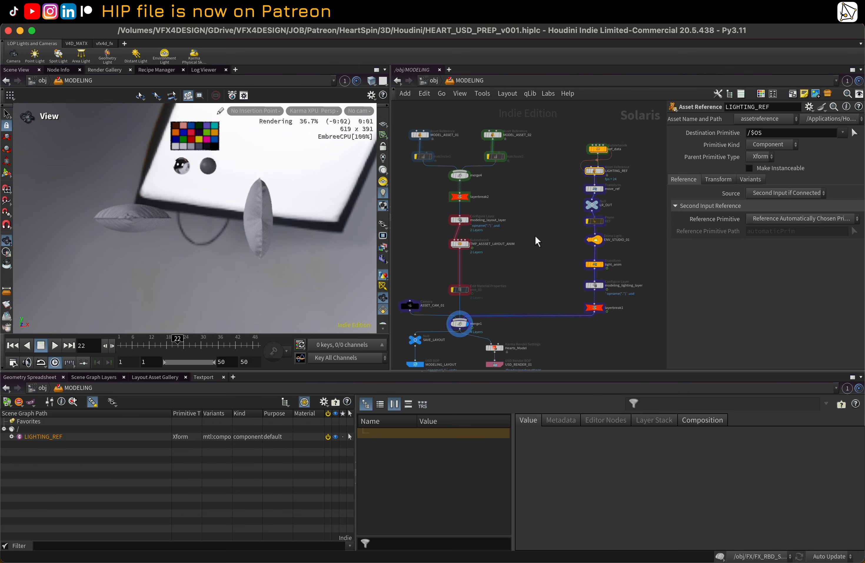
pyautogui.press('h')
pyautogui.moveTo(160, 344)
pyautogui.mouseDown()
pyautogui.moveTo(143, 343)
pyautogui.moveTo(181, 344)
pyautogui.moveTo(164, 343)
pyautogui.mouseUp()
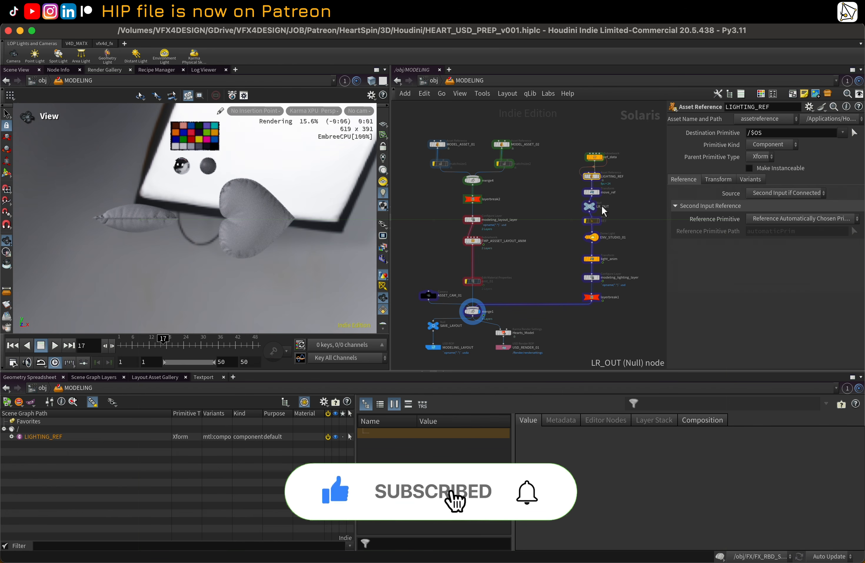
# Step: Display the LR_OUT node and scrub the timeline to check the lit render
pyautogui.moveTo(612, 204); pyautogui.dragTo(550, 212, button='middle')
pyautogui.scroll(1, 543, 248)
pyautogui.moveTo(481, 240); pyautogui.dragTo(538, 215, button='middle')
pyautogui.click(549, 227)
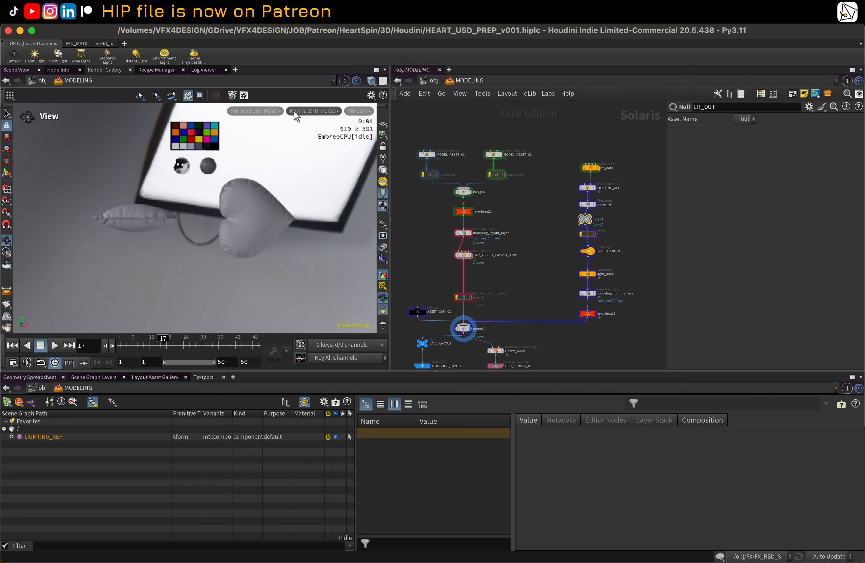
pyautogui.press('h')
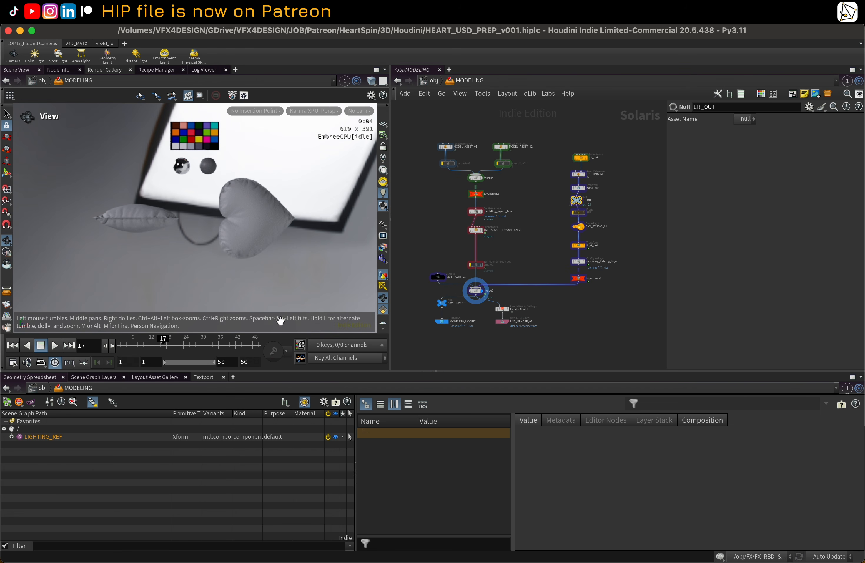
pyautogui.click(149, 345)
pyautogui.scroll(2, 508, 236)
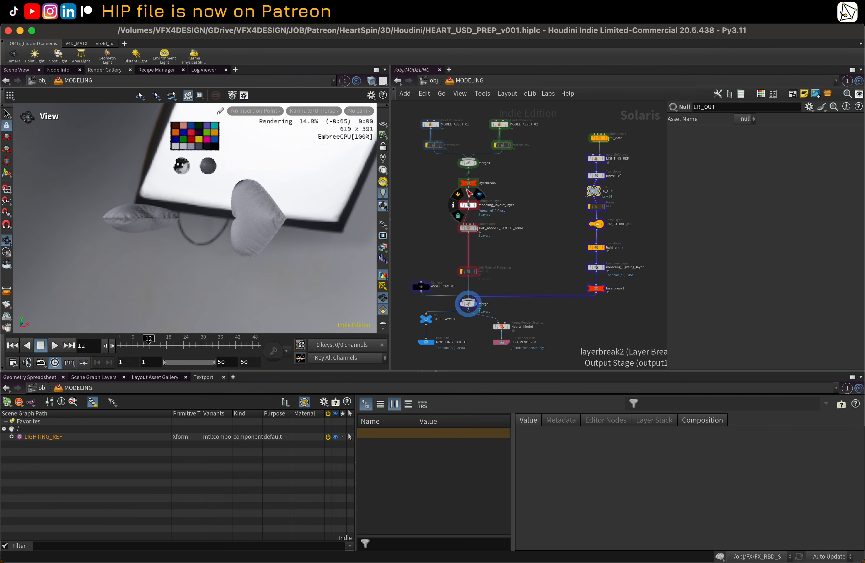
# Step: Select the MODELING_LAYOUT USD ROP to review its output settings and scrub the timeline
pyautogui.click(428, 341)
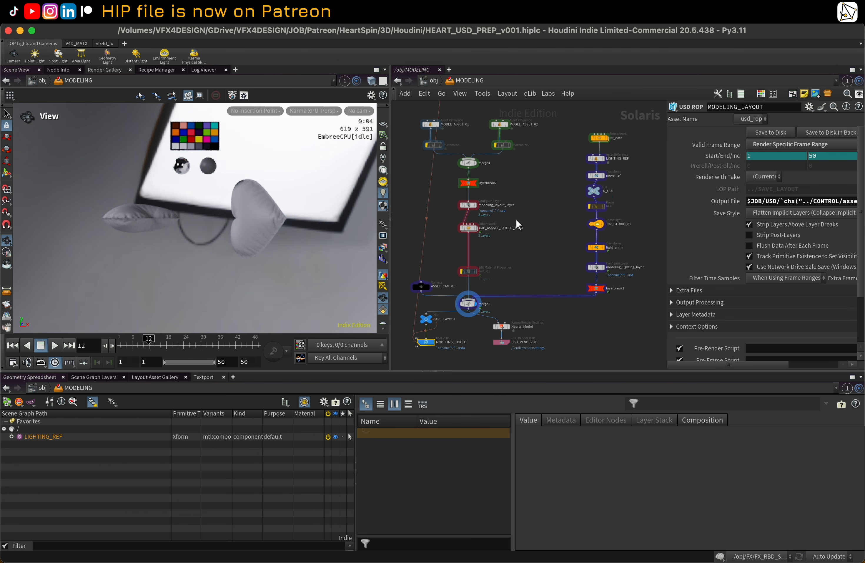
pyautogui.moveTo(516, 219); pyautogui.dragTo(535, 214, button='middle')
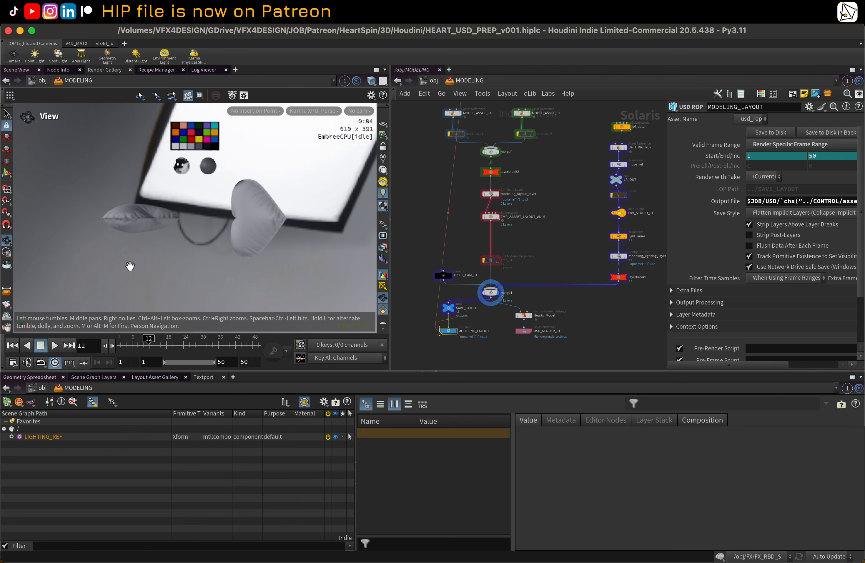
pyautogui.moveTo(148, 346); pyautogui.dragTo(195, 343)
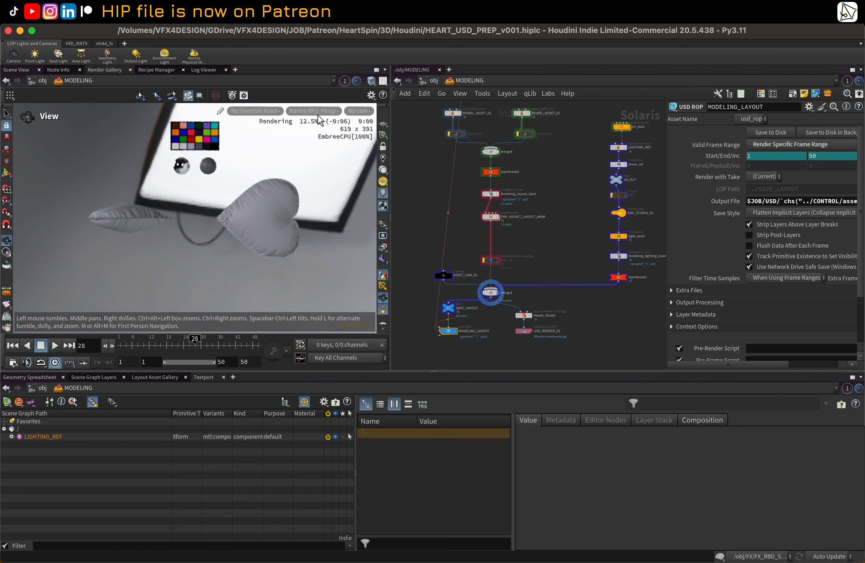
# Step: Look through the ASSET_CAM_01 camera in the Karma viewport and scrub the timeline to preview the render
pyautogui.click(362, 111)
pyautogui.click(367, 124)
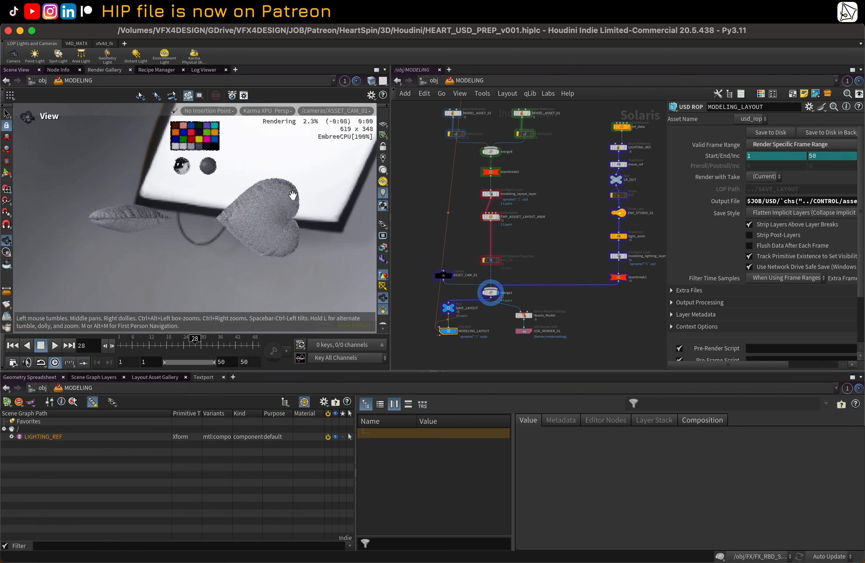
pyautogui.moveTo(195, 342); pyautogui.dragTo(151, 343)
pyautogui.scroll(-6, 599, 178)
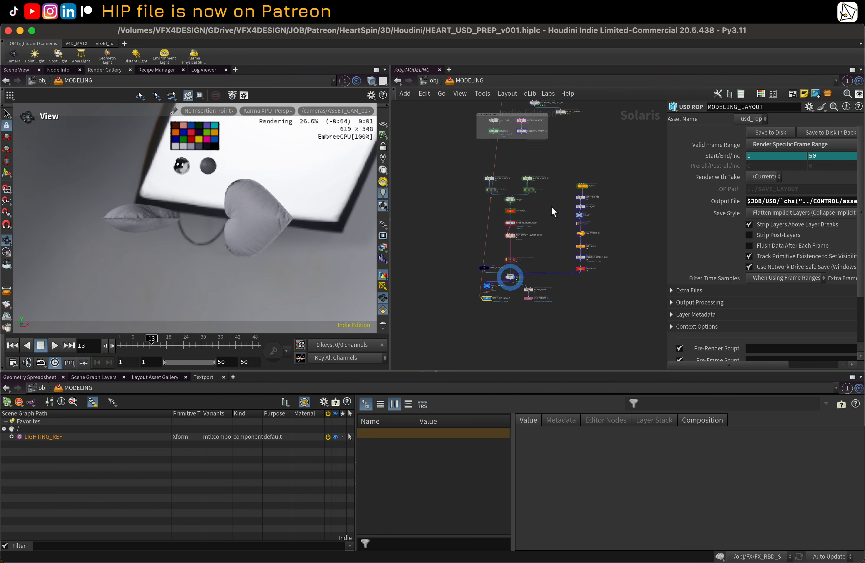
# Step: Survey the MODELING network by zooming out and box-selecting the node groups to review their layout
pyautogui.moveTo(552, 182); pyautogui.dragTo(527, 294, button='middle')
pyautogui.scroll(1, 579, 221)
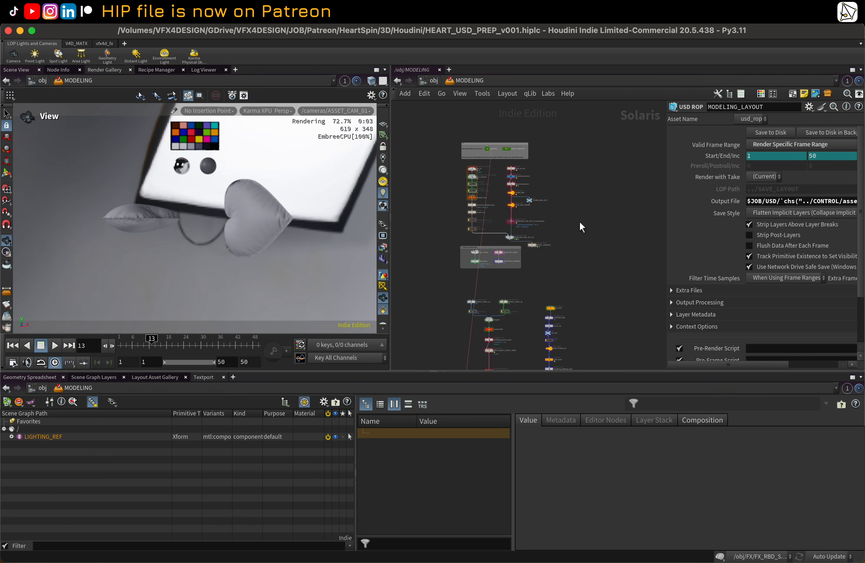
pyautogui.scroll(3, 490, 142)
pyautogui.moveTo(431, 133); pyautogui.dragTo(586, 299)
pyautogui.scroll(-5, 589, 188)
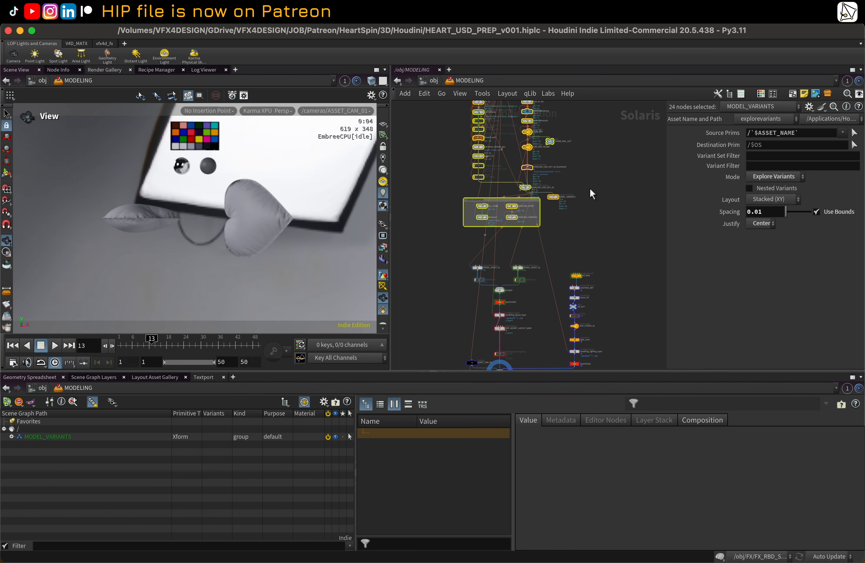
pyautogui.moveTo(454, 178); pyautogui.dragTo(599, 314)
pyautogui.scroll(3, 537, 239)
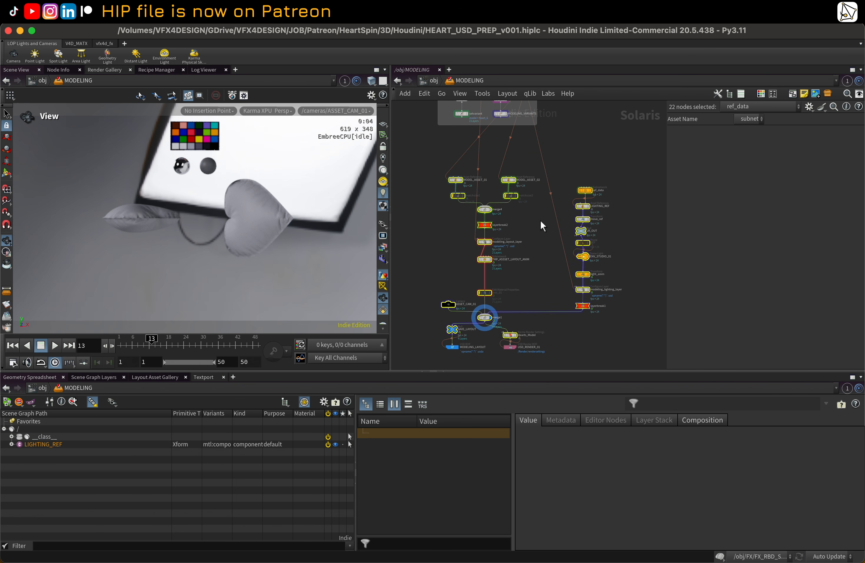
pyautogui.scroll(1, 558, 241)
pyautogui.click(553, 238)
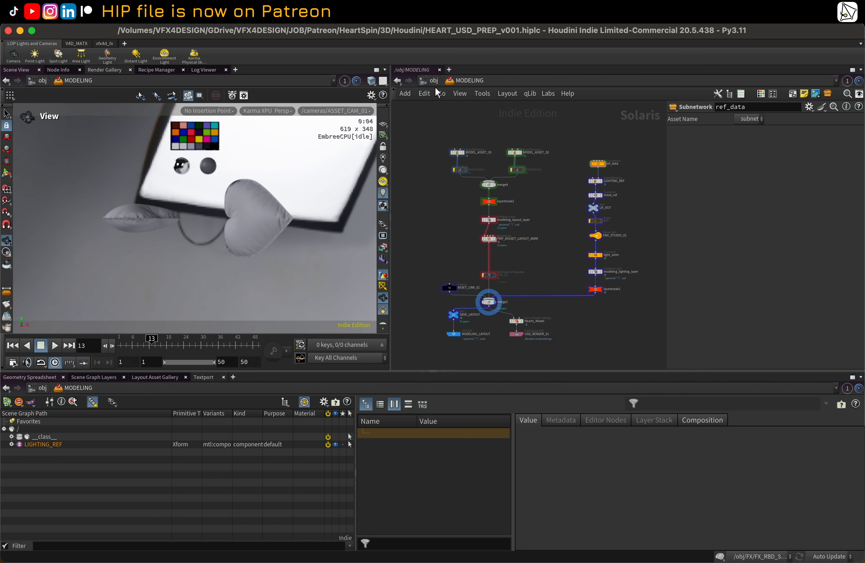
# Step: Enter the LOOKDEV network and switch the viewport renderer to Houdini GL
pyautogui.press('u')
pyautogui.doubleClick(514, 219)
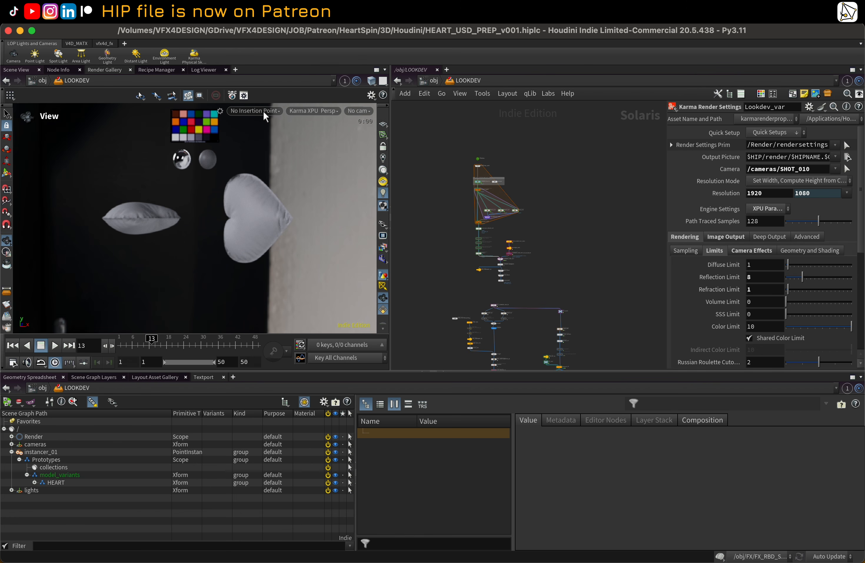
pyautogui.click(264, 111)
pyautogui.click(306, 112)
pyautogui.click(306, 111)
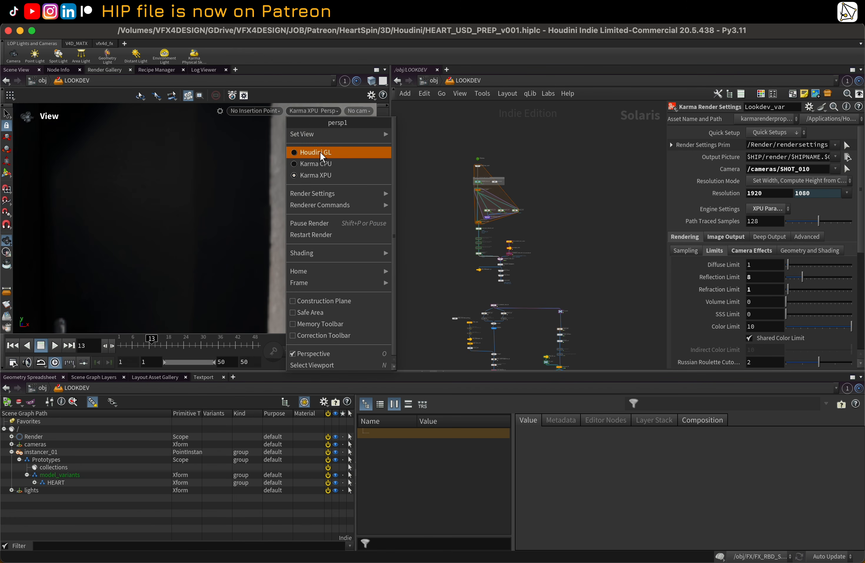
pyautogui.click(320, 152)
# Step: Select the MODELING_DEPT sublayer node, reload its files and widen the parameters to read its File path
pyautogui.scroll(6, 512, 179)
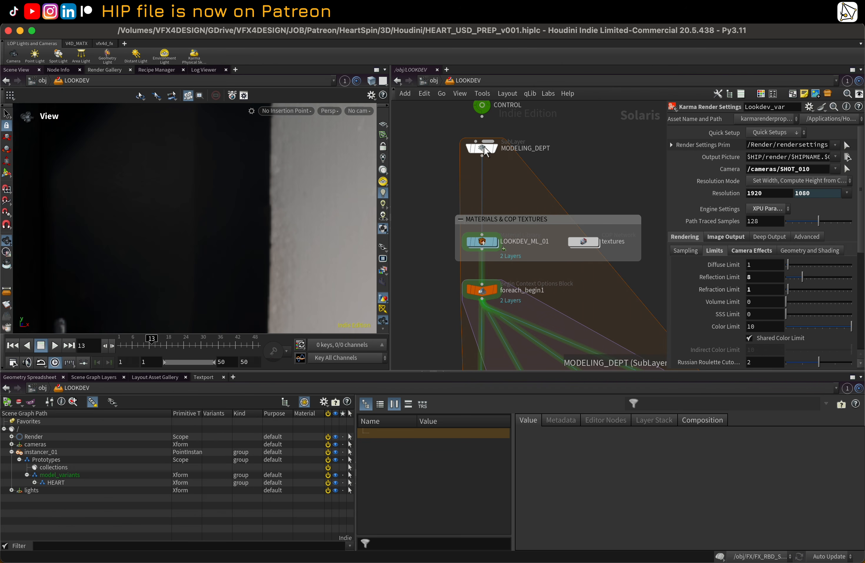
pyautogui.click(485, 150)
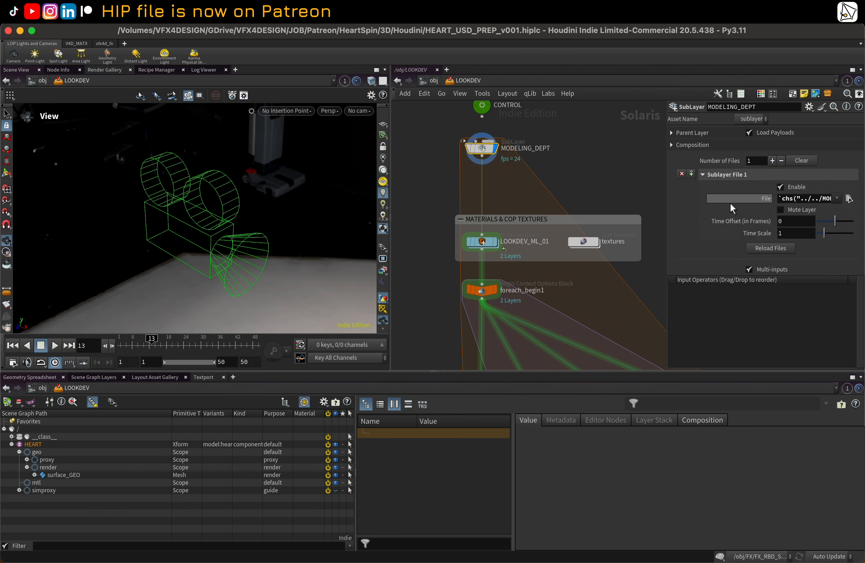
pyautogui.click(770, 248)
pyautogui.moveTo(667, 173); pyautogui.dragTo(514, 172)
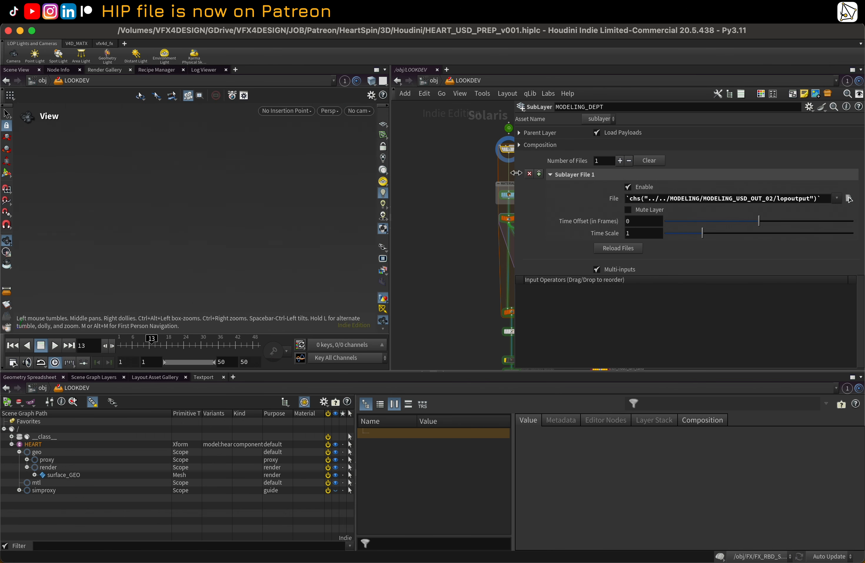
pyautogui.moveTo(516, 172); pyautogui.dragTo(626, 176)
# Step: Return to the MODELING network and rename the MODELING_USD_OUT_02 component output node to MODELING_USD_OUT_01
pyautogui.click(434, 81)
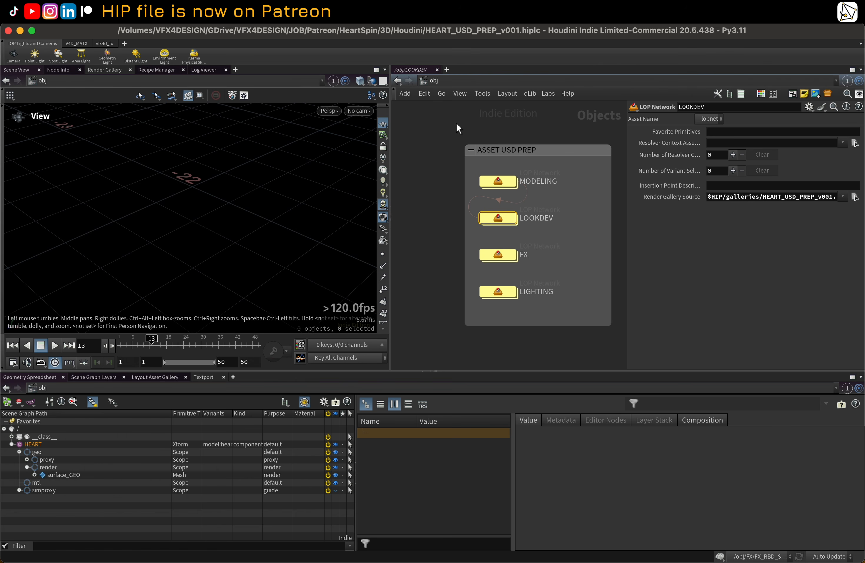
pyautogui.doubleClick(503, 181)
pyautogui.scroll(2, 521, 276)
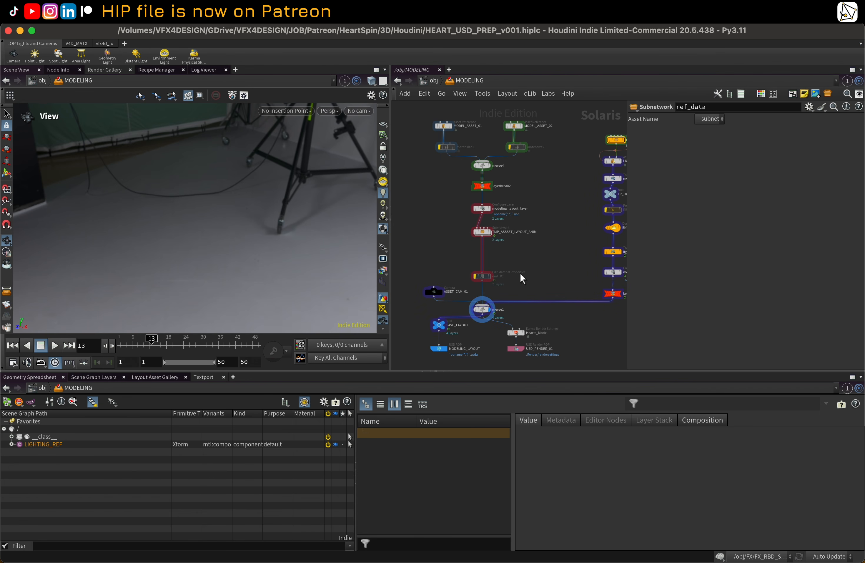
pyautogui.scroll(5, 541, 257)
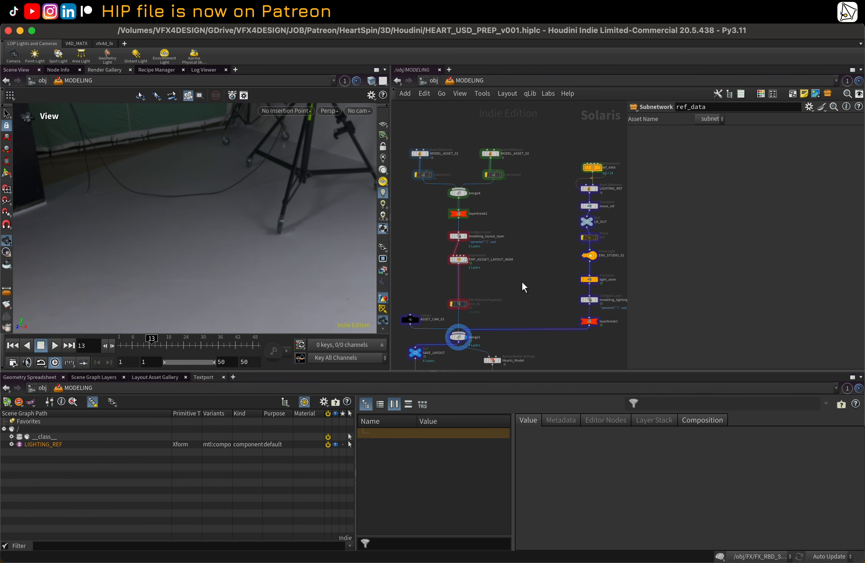
pyautogui.scroll(8, 528, 283)
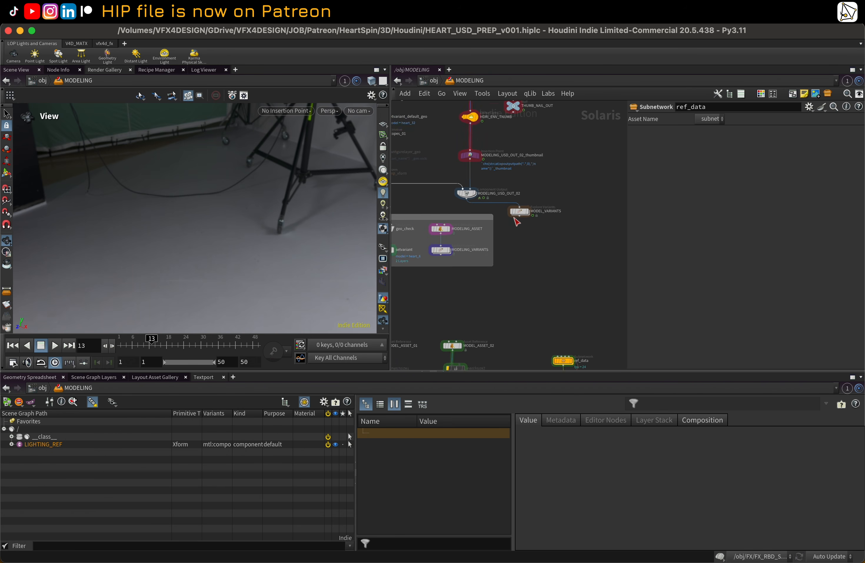
pyautogui.scroll(4, 515, 220)
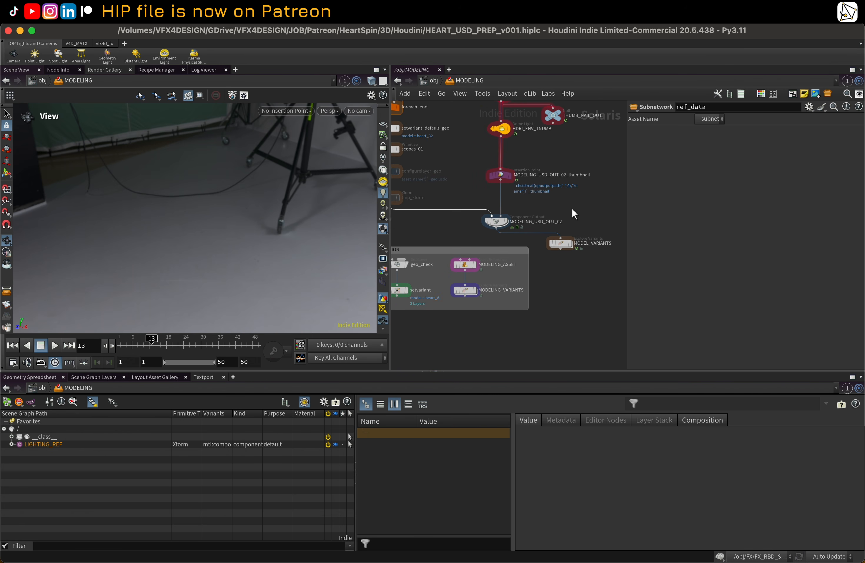
pyautogui.scroll(1, 505, 239)
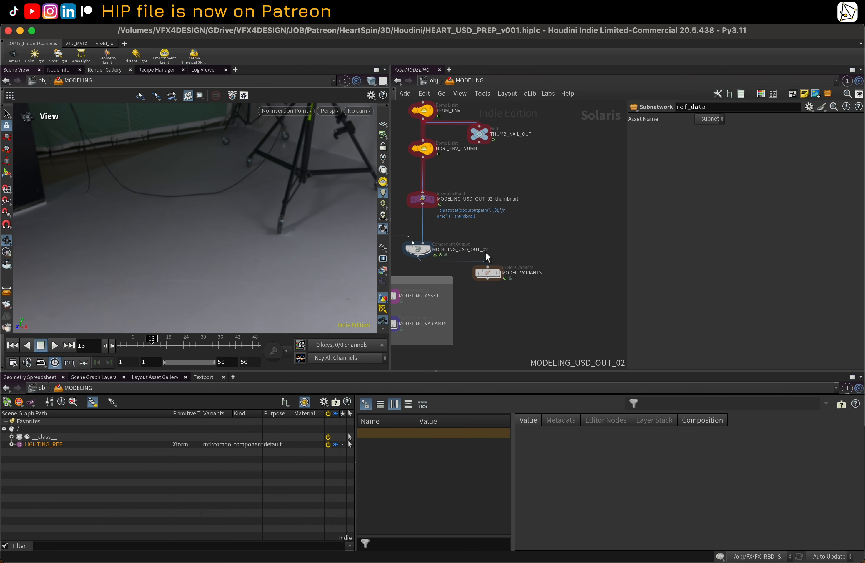
pyautogui.moveTo(488, 257); pyautogui.dragTo(563, 254, button='middle')
pyautogui.doubleClick(563, 252)
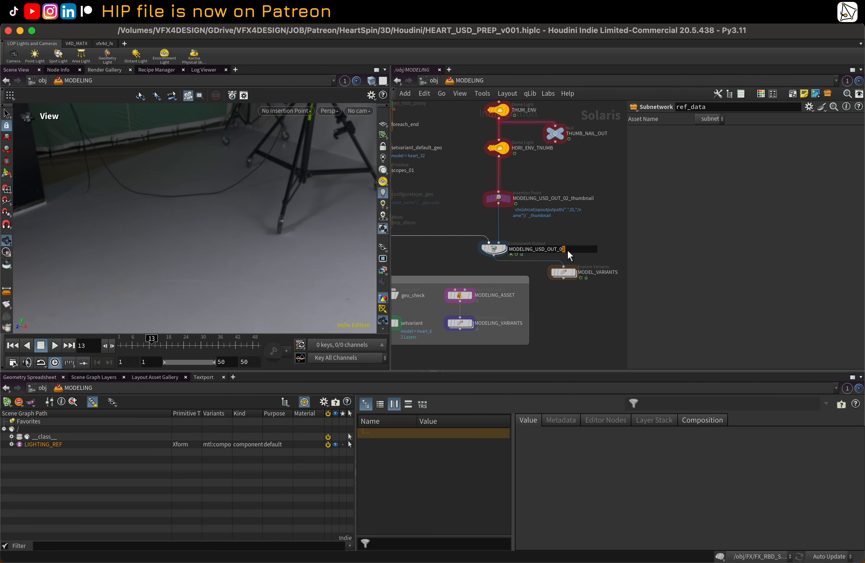
pyautogui.click(576, 231)
pyautogui.click(504, 250)
pyautogui.click(498, 251)
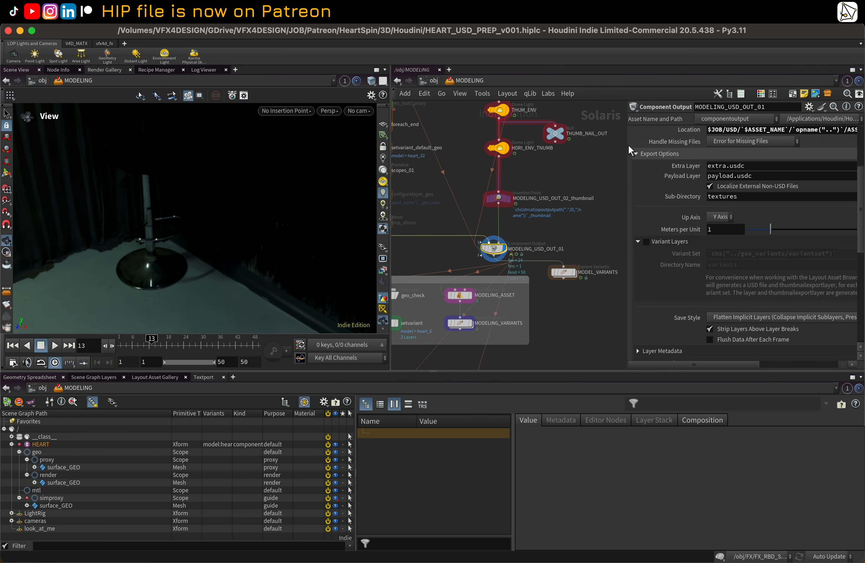
# Step: Copy the Location parameter of the MODELING_USD_OUT_01 component output node
pyautogui.moveTo(627, 146); pyautogui.dragTo(575, 146)
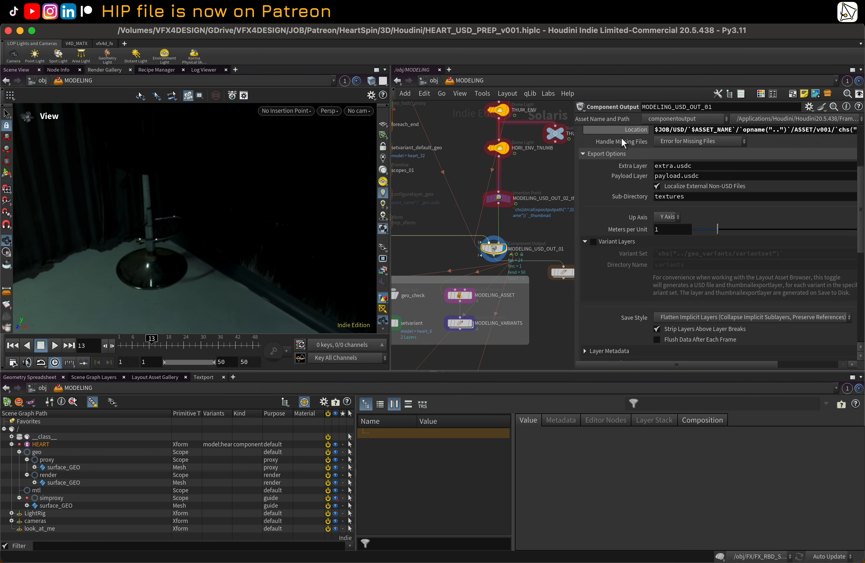
pyautogui.scroll(3, 622, 139)
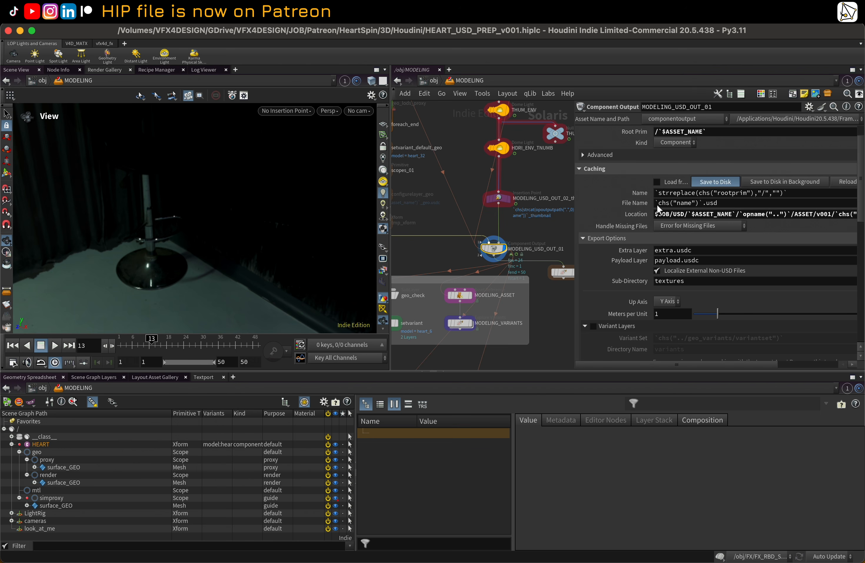
pyautogui.rightClick(629, 217)
pyautogui.click(669, 354)
# Step: Enter LOOKDEV and paste it as a relative reference into the MODELING_DEPT sublayer's File parameter
pyautogui.click(439, 80)
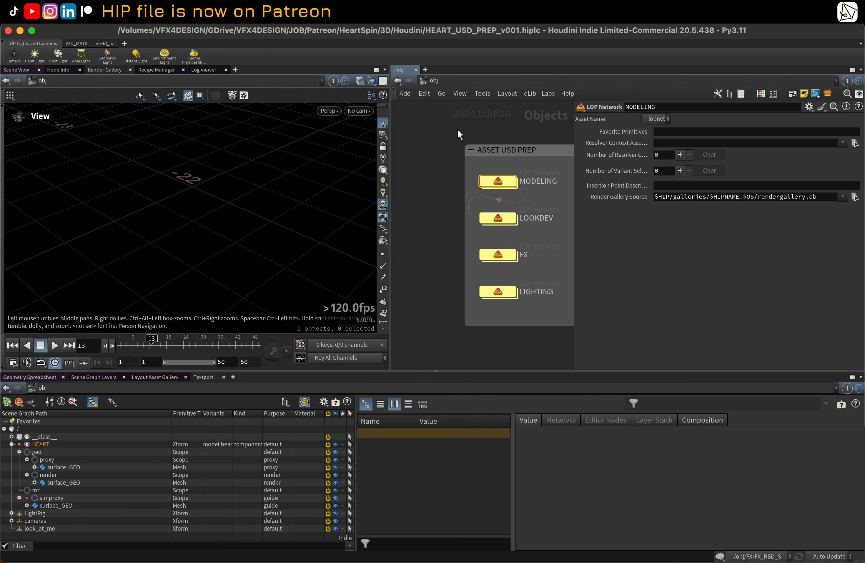
pyautogui.doubleClick(510, 217)
pyautogui.click(508, 150)
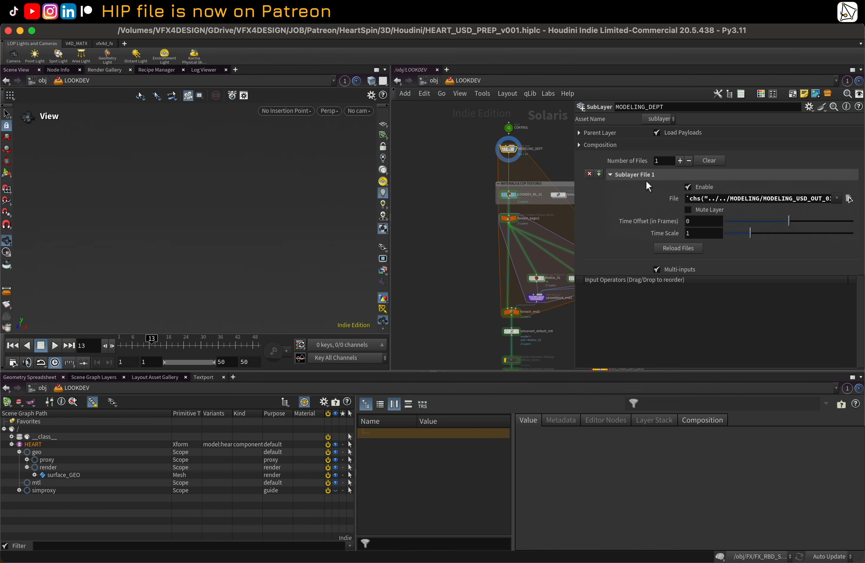
pyautogui.rightClick(652, 200)
pyautogui.click(730, 375)
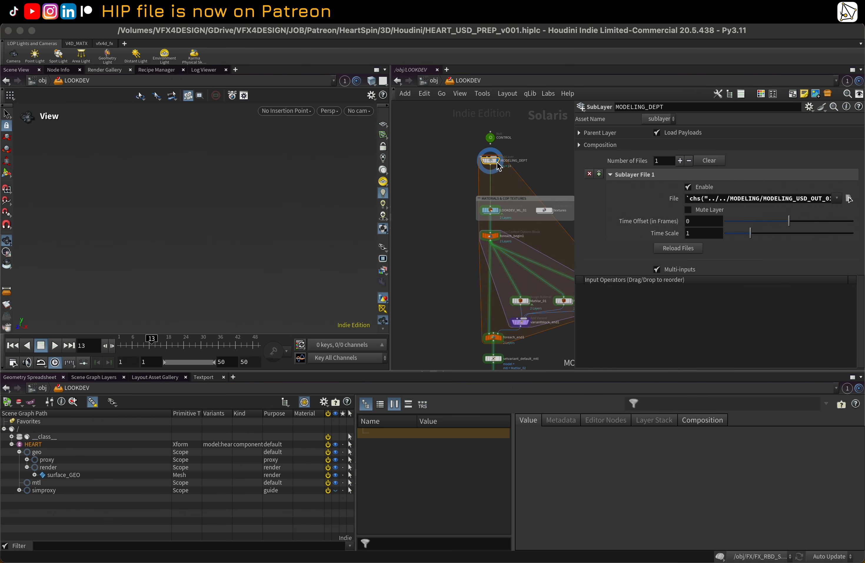
# Step: Reload the MODELING_DEPT sublayer files and set the timeline to frame 1
pyautogui.click(673, 251)
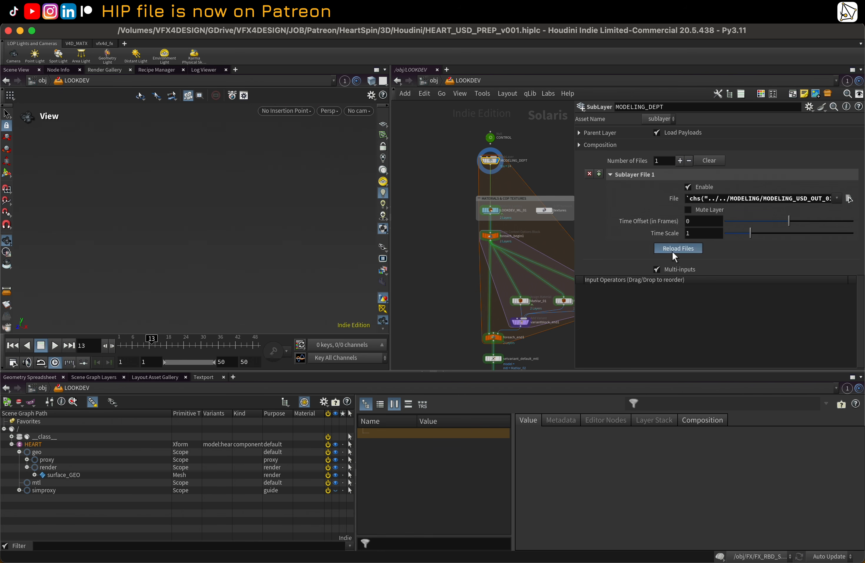
pyautogui.moveTo(486, 165); pyautogui.dragTo(475, 180, button='middle')
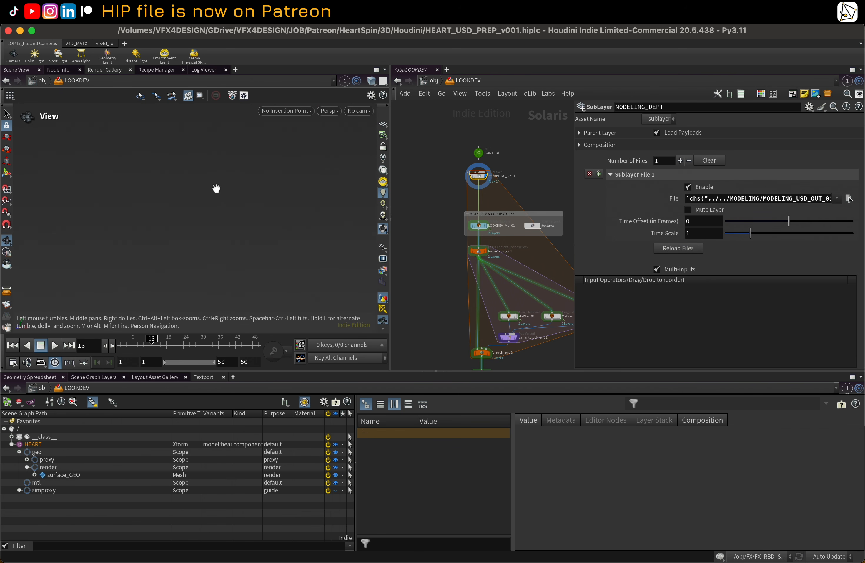
pyautogui.click(383, 124)
pyautogui.moveTo(163, 342); pyautogui.dragTo(102, 337)
# Step: Reset the viewport from the Labs menu and orbit around the loaded heart geometry
pyautogui.click(548, 93)
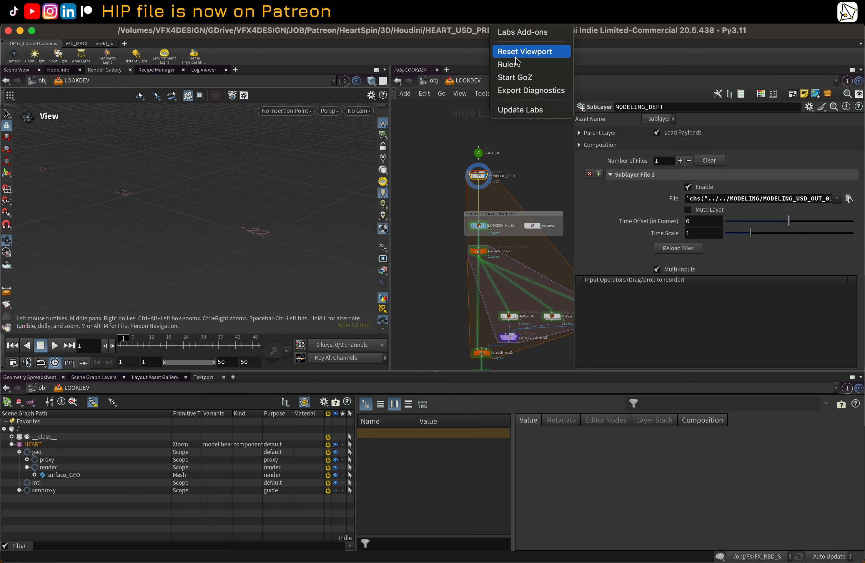
pyautogui.click(521, 52)
pyautogui.moveTo(190, 216); pyautogui.dragTo(274, 206)
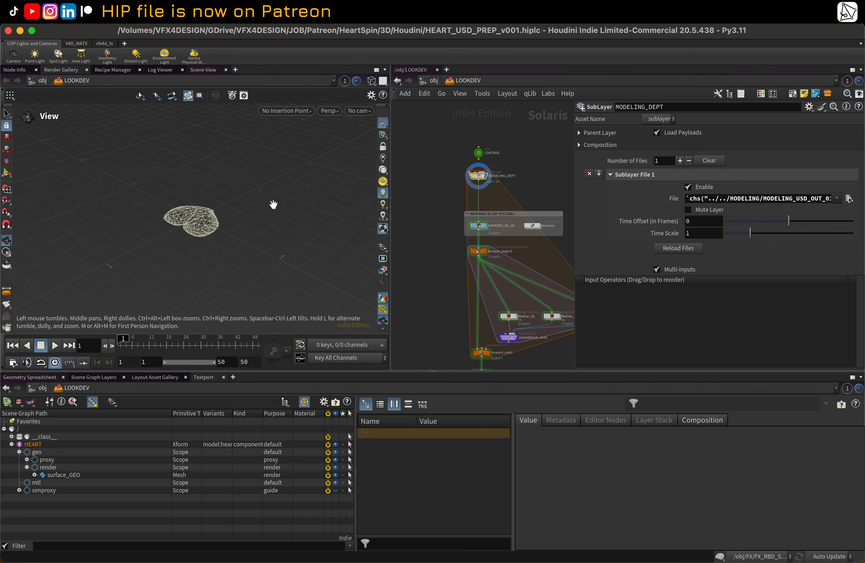
pyautogui.moveTo(274, 205); pyautogui.dragTo(314, 200, button='right')
pyautogui.moveTo(314, 201); pyautogui.dragTo(267, 206)
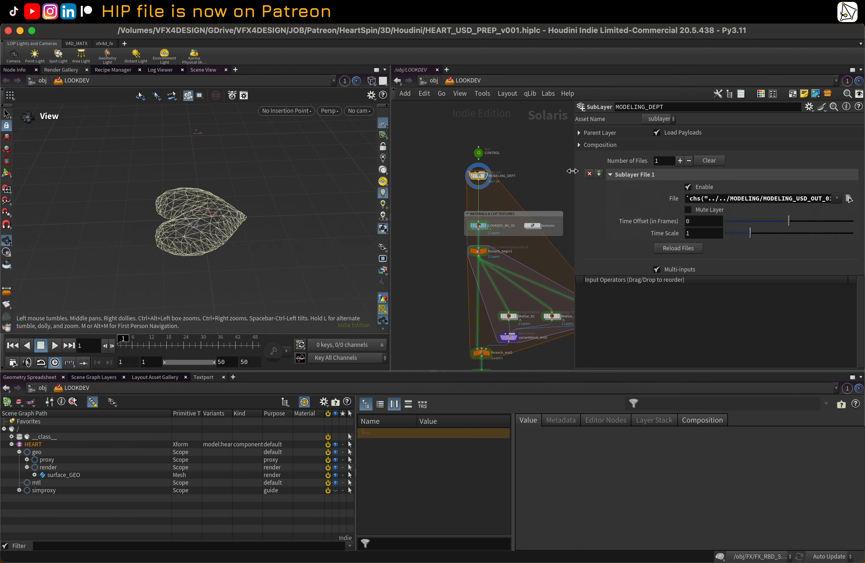
# Step: Save the HEART_USD_PREP_v001 hip file
pyautogui.moveTo(576, 172); pyautogui.dragTo(626, 169)
pyautogui.scroll(3, 561, 200)
pyautogui.moveTo(549, 190); pyautogui.dragTo(563, 157, button='middle')
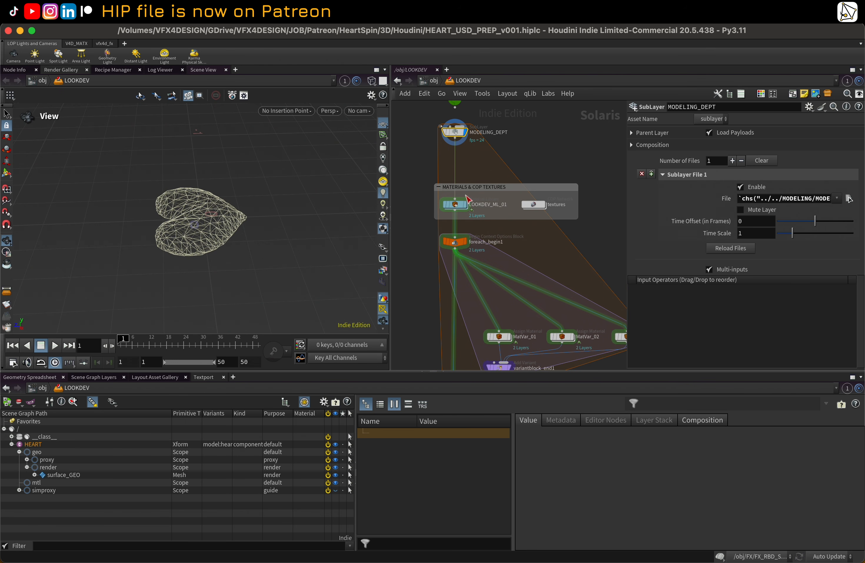
pyautogui.click(82, 20)
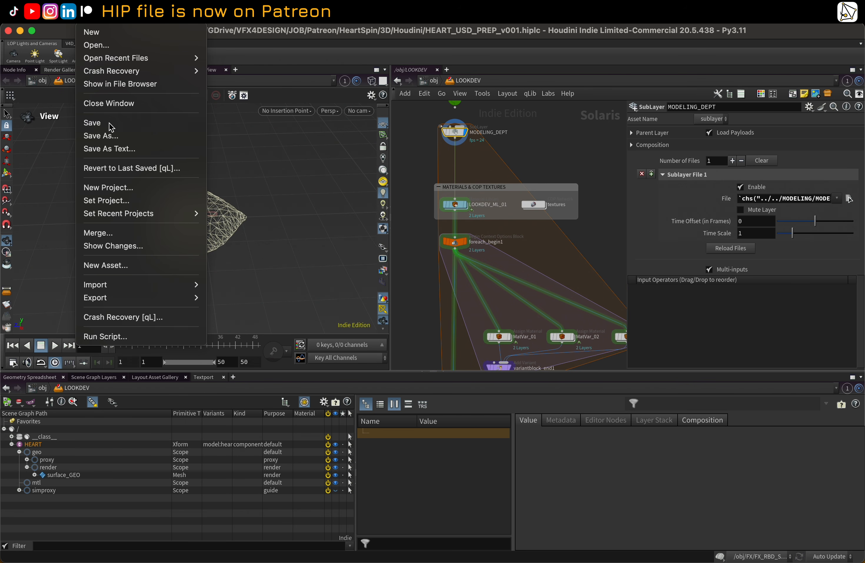
pyautogui.click(95, 121)
pyautogui.moveTo(219, 218); pyautogui.dragTo(237, 238)
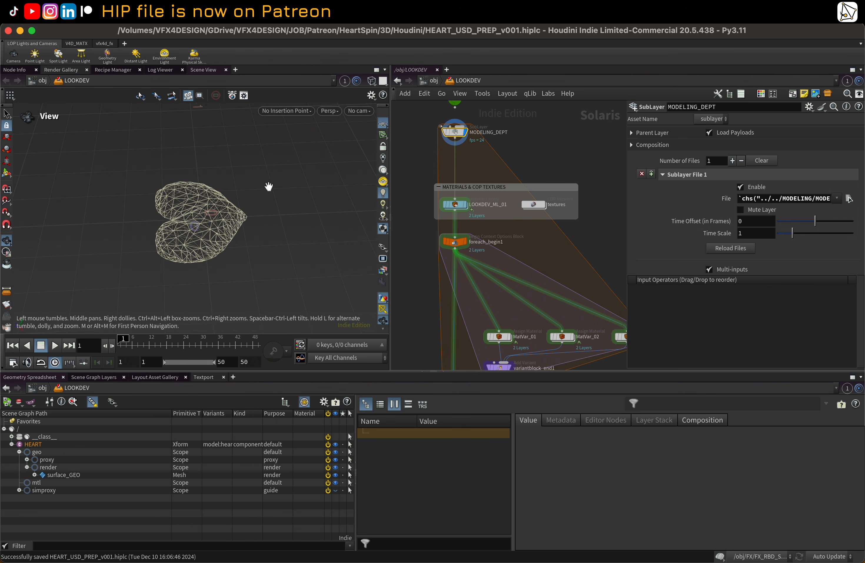
# Step: Switch to Finder and inspect the exported files in the USD HEART folder
pyautogui.moveTo(109, 545)
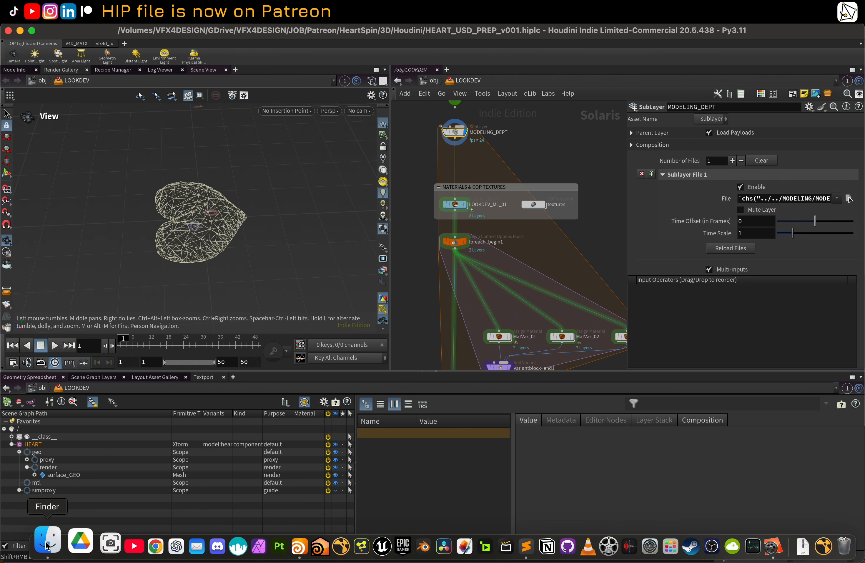
pyautogui.click(46, 546)
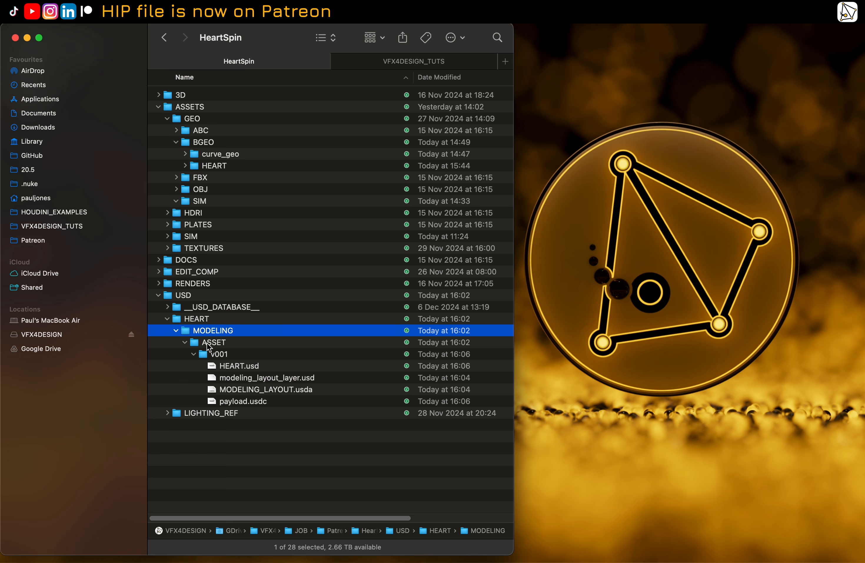
pyautogui.click(185, 320)
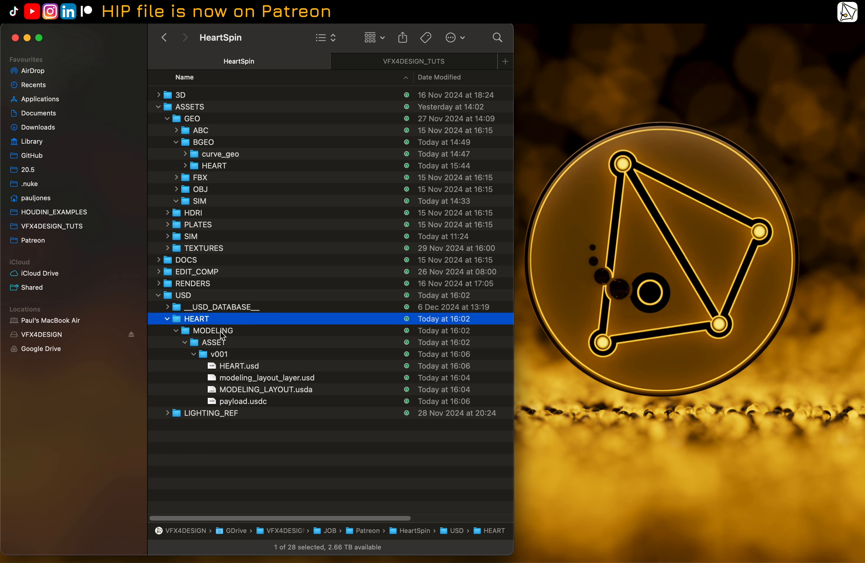
# Step: Select the MODELING folder in Finder, then switch back to Houdini
pyautogui.click(224, 334)
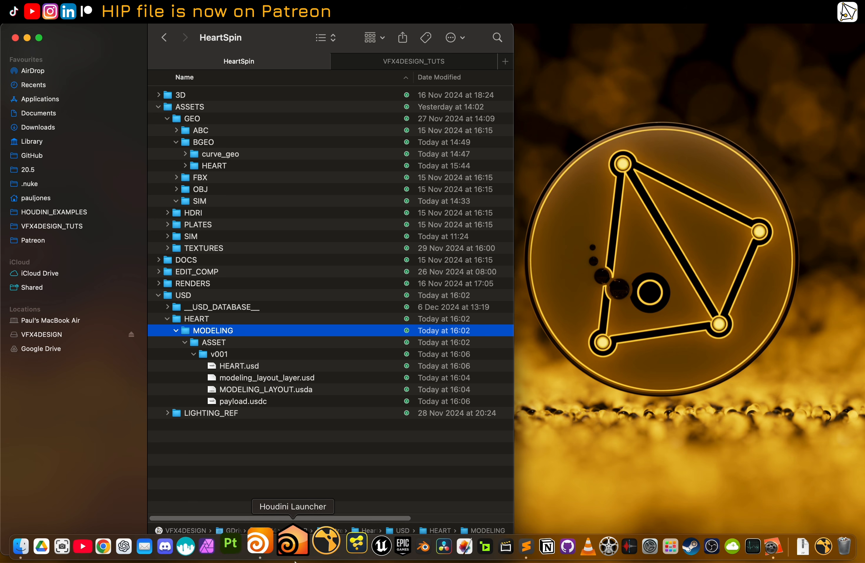
pyautogui.click(306, 544)
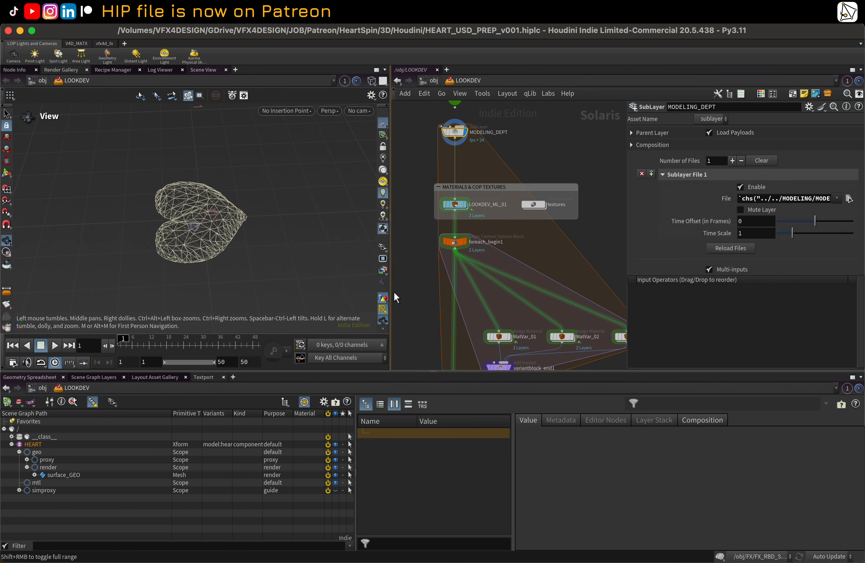
# Step: Dive into the LOOKDEV_ML_01 material library to inspect its MatVar materials, then return to LOOKDEV
pyautogui.doubleClick(455, 204)
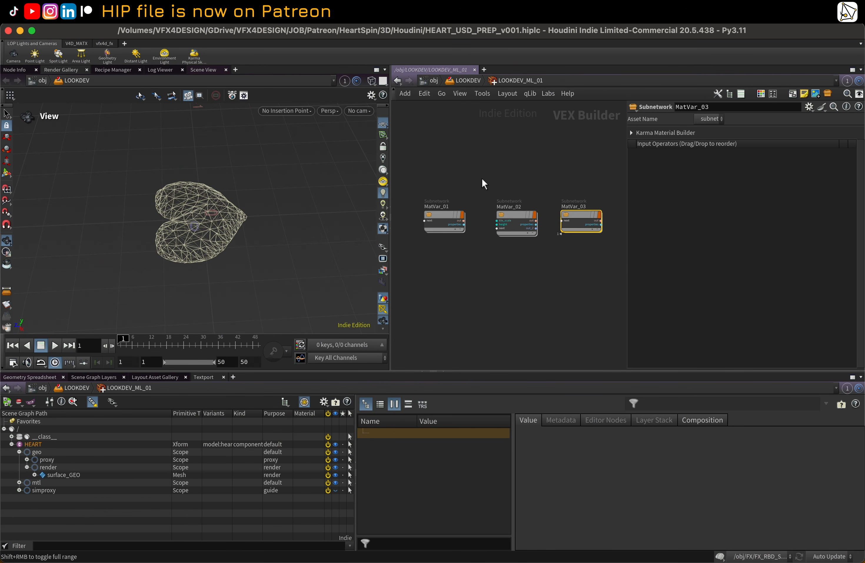
pyautogui.click(460, 83)
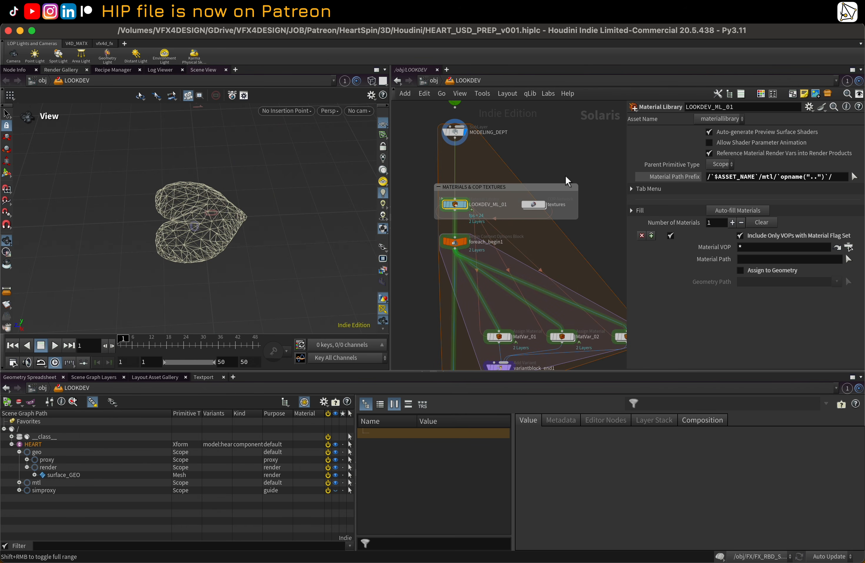
# Step: Open the textures COP network to inspect its nodes and preview, then return to the LOOKDEV network
pyautogui.doubleClick(537, 204)
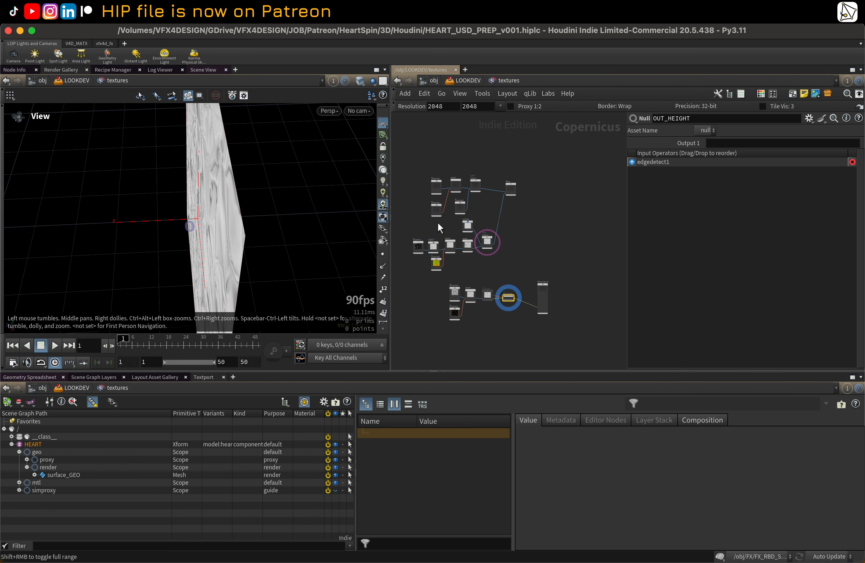
pyautogui.moveTo(510, 211); pyautogui.dragTo(542, 230, button='middle')
pyautogui.scroll(1, 542, 230)
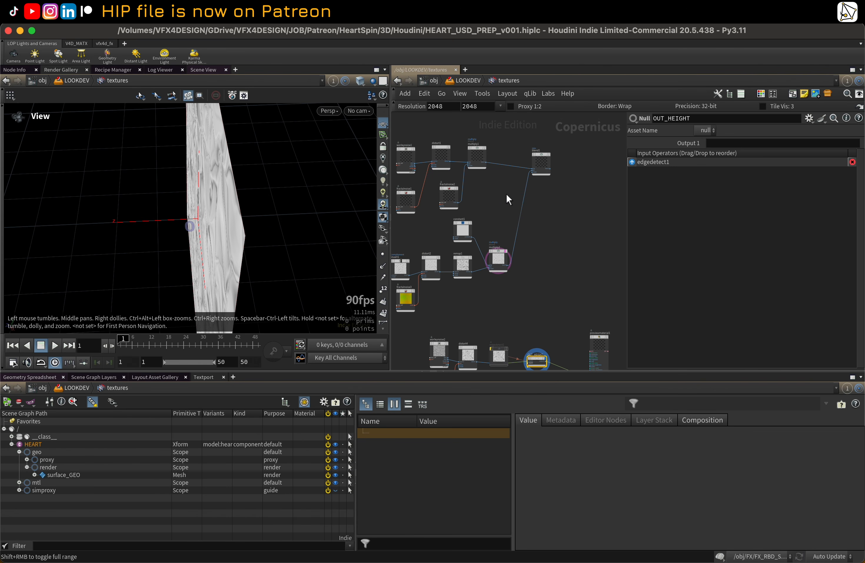
pyautogui.moveTo(507, 194); pyautogui.dragTo(550, 201, button='middle')
pyautogui.moveTo(301, 213); pyautogui.dragTo(332, 163)
pyautogui.click(448, 81)
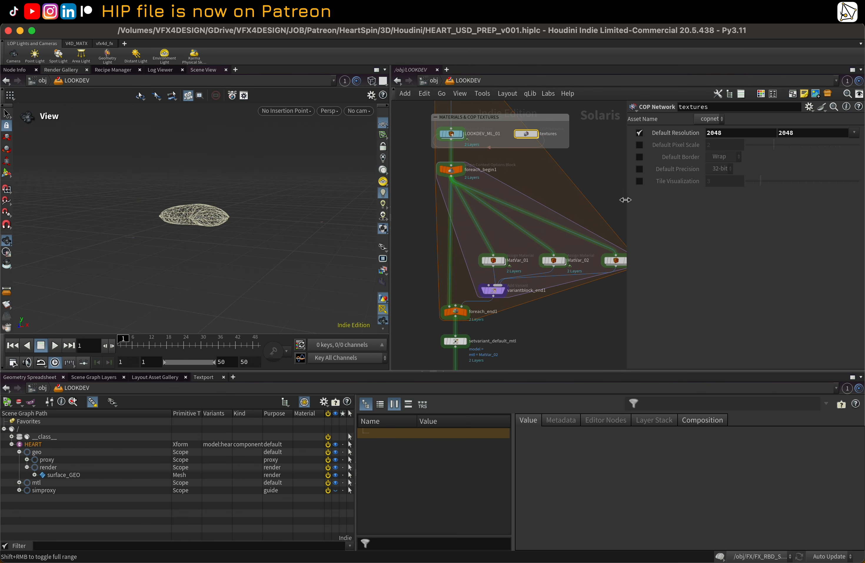
pyautogui.moveTo(627, 198); pyautogui.dragTo(679, 199)
# Step: Select the foreach_end1 and setvariant_default_mtl nodes to inspect their parameters
pyautogui.click(462, 311)
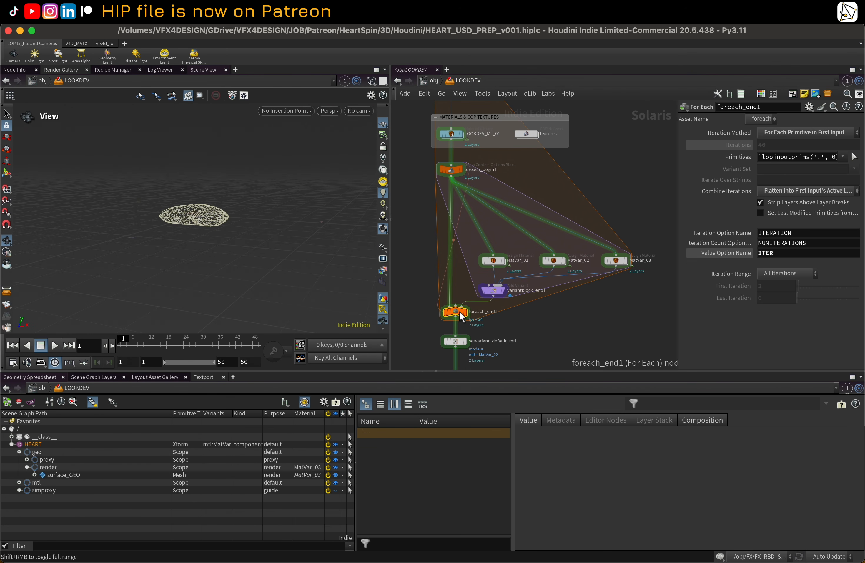
pyautogui.click(462, 341)
pyautogui.click(466, 343)
pyautogui.scroll(-3, 541, 337)
pyautogui.moveTo(540, 337); pyautogui.dragTo(512, 188, button='middle')
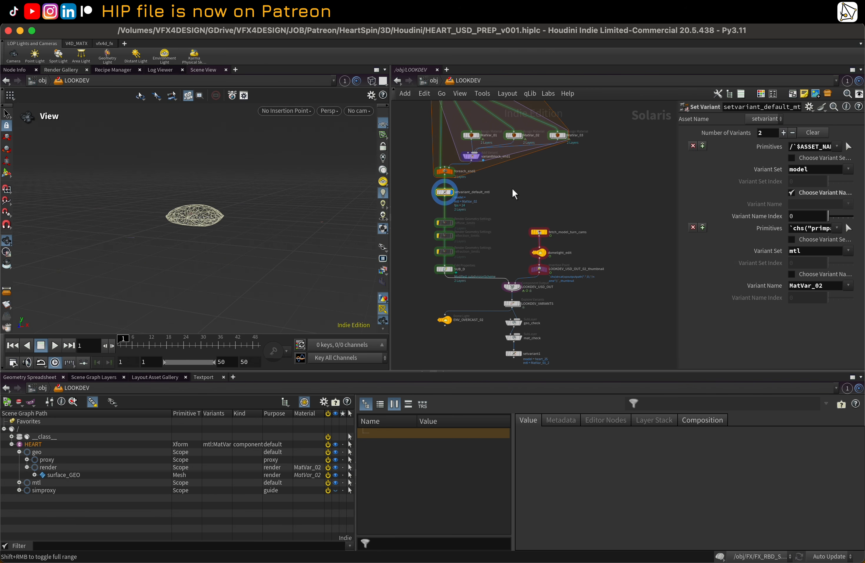
pyautogui.scroll(2, 459, 265)
pyautogui.scroll(1, 457, 241)
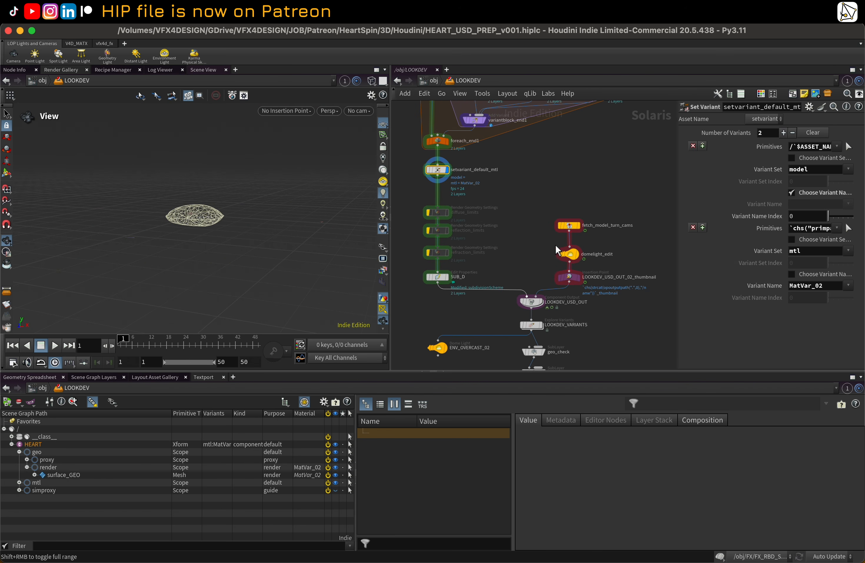
# Step: Display the fetch_model_turn_cams node and expand the cameras branch in the scene graph
pyautogui.click(571, 225)
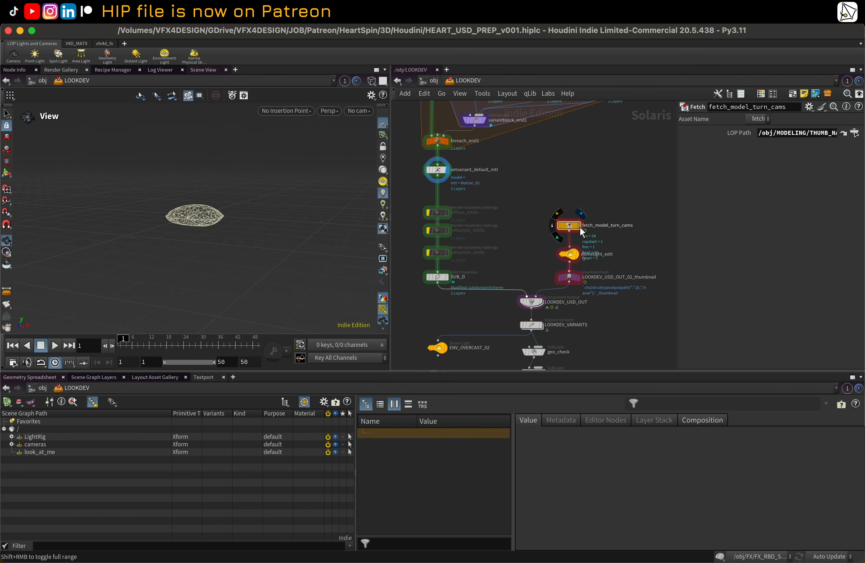
pyautogui.click(580, 226)
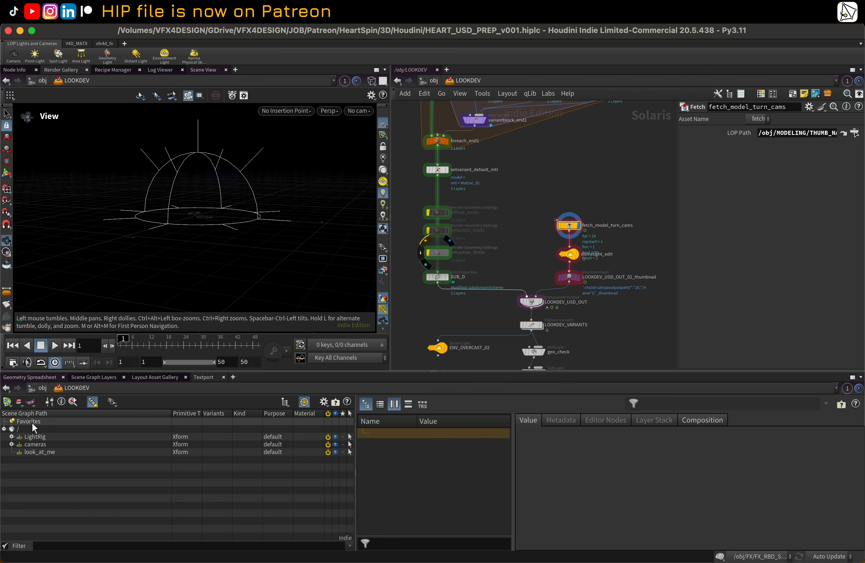
pyautogui.click(11, 444)
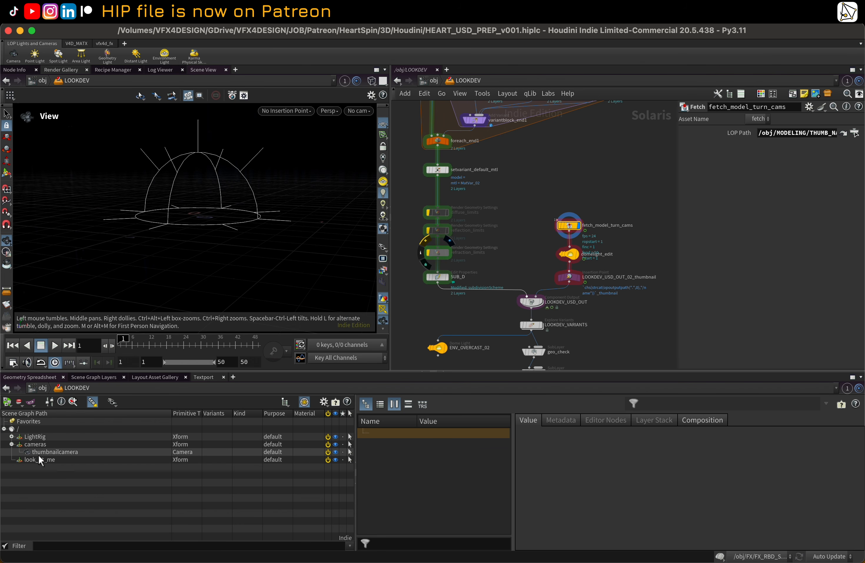
pyautogui.scroll(-1, 495, 219)
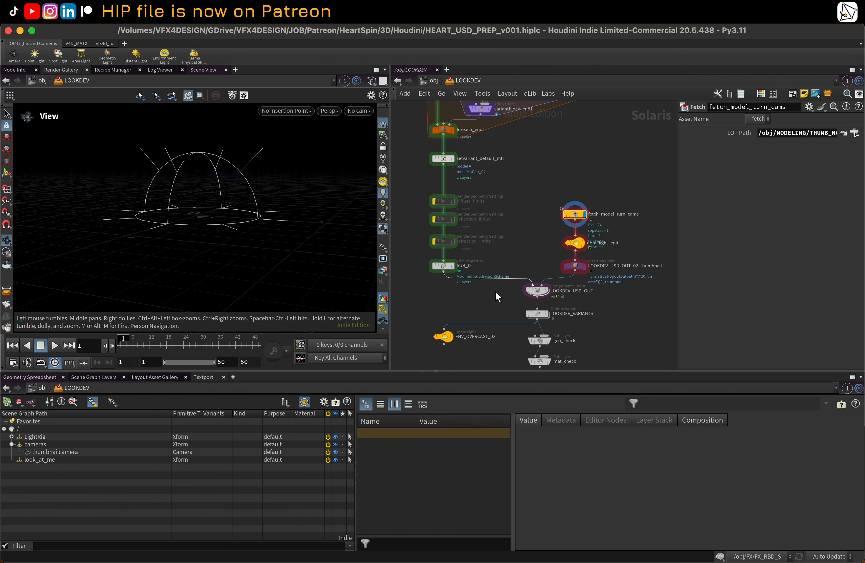
pyautogui.moveTo(496, 290); pyautogui.dragTo(478, 244, button='middle')
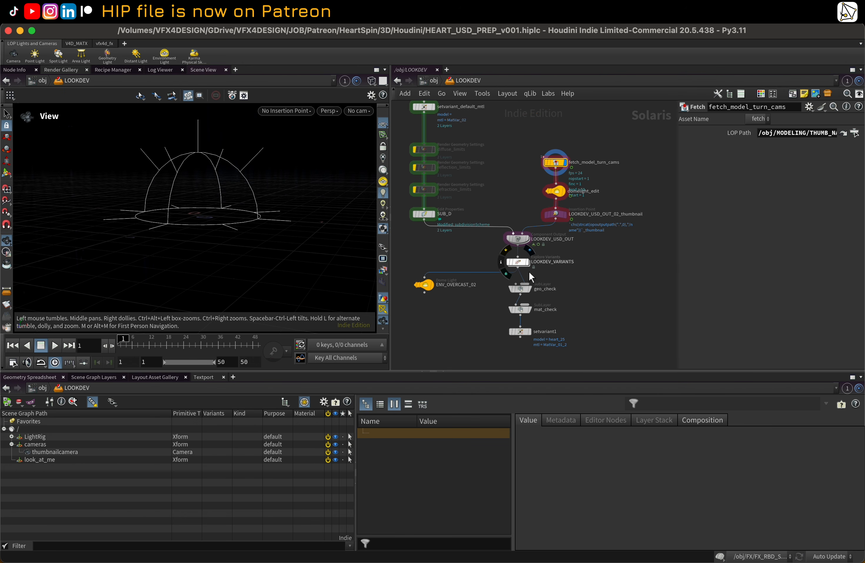
# Step: Display the LOOKDEV_USD_OUT node and look through /cameras/thumbnailcamera in the viewport
pyautogui.click(527, 239)
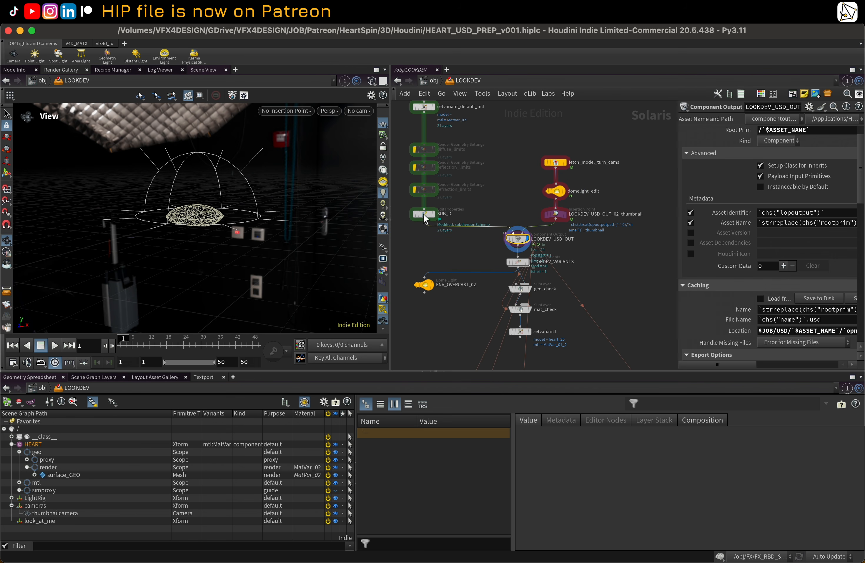
pyautogui.click(356, 112)
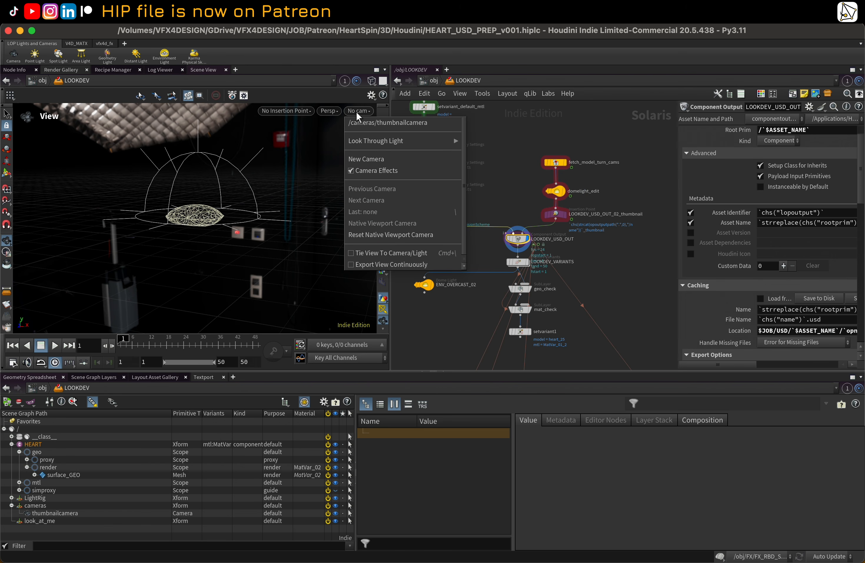
pyautogui.click(369, 125)
# Step: Switch the viewport renderer to Karma XPU and scrub the timeline to preview the turntable
pyautogui.moveTo(136, 347); pyautogui.dragTo(210, 343)
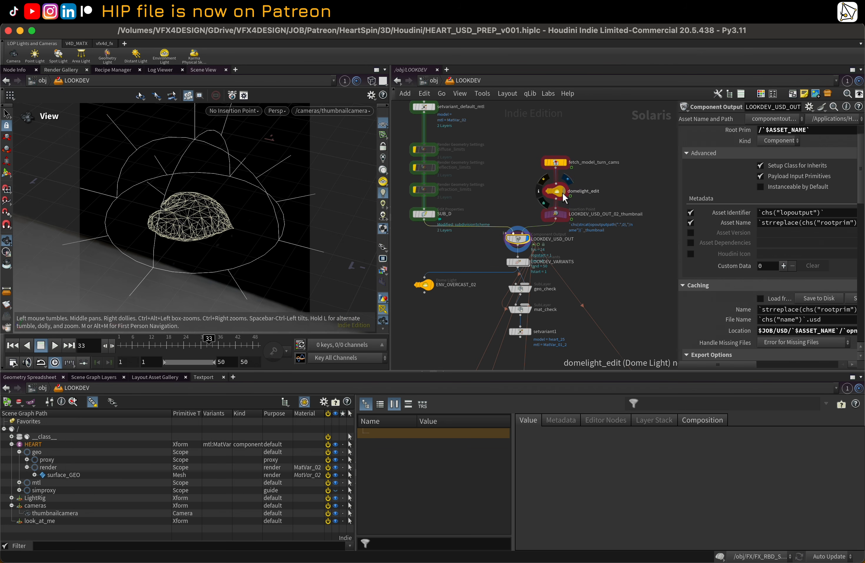
pyautogui.click(278, 110)
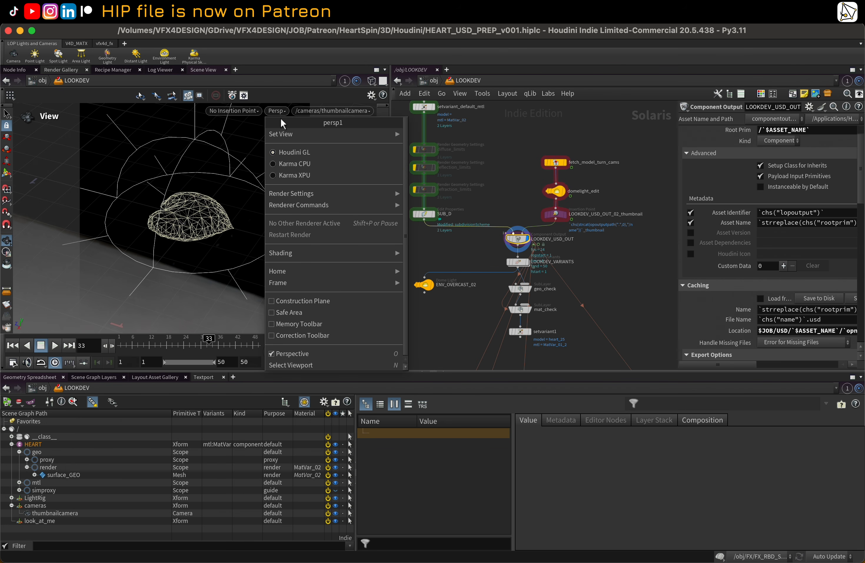
pyautogui.click(294, 175)
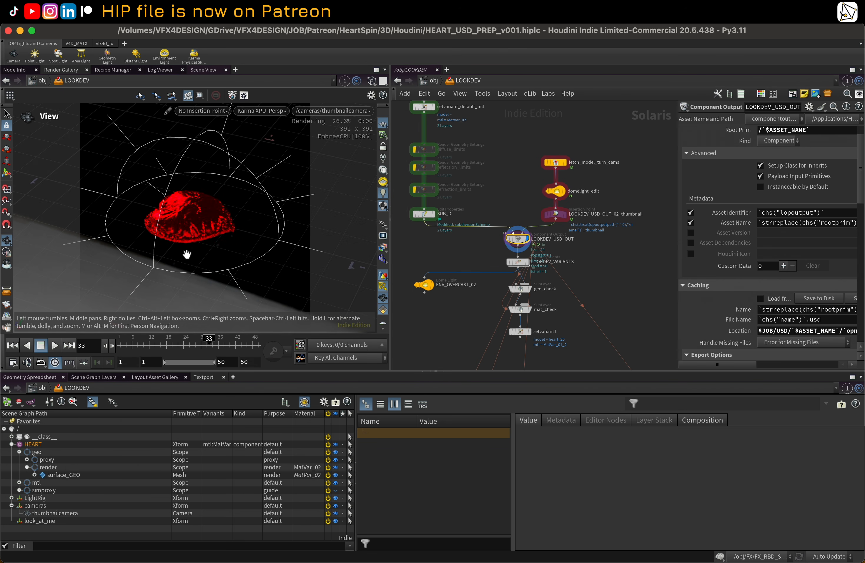
pyautogui.moveTo(139, 349)
pyautogui.mouseDown()
pyautogui.moveTo(188, 351)
pyautogui.moveTo(149, 350)
pyautogui.mouseUp()
pyautogui.scroll(4, 453, 179)
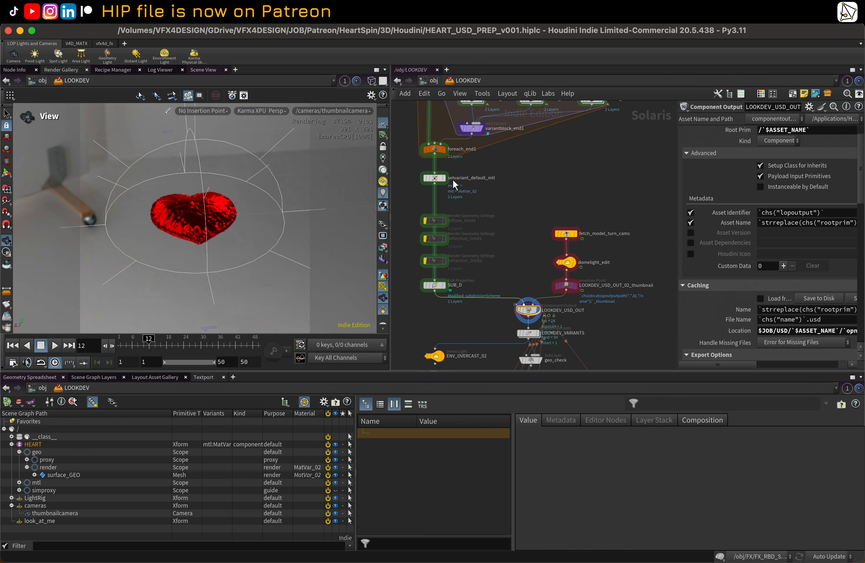
# Step: Display the setvariant_default_mtl node and preview the MatVar_02 material variant
pyautogui.click(436, 178)
pyautogui.click(847, 285)
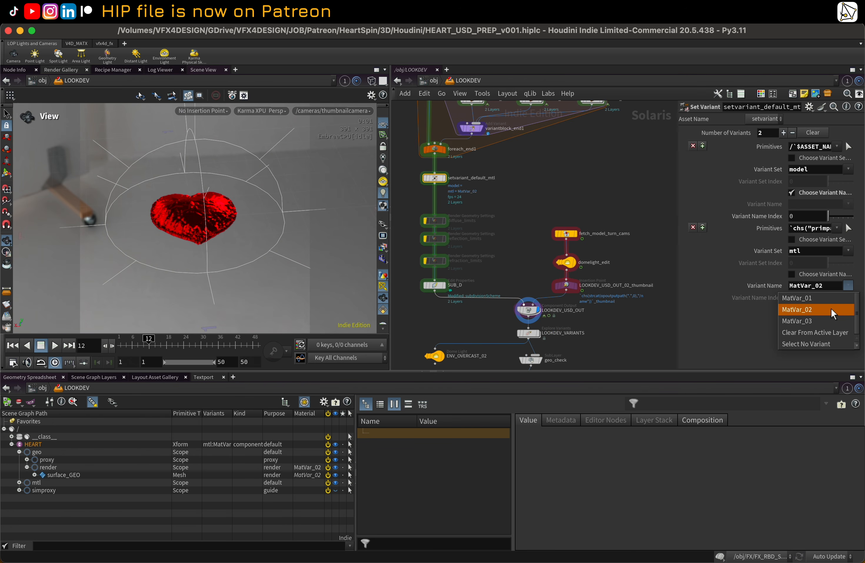
pyautogui.click(833, 311)
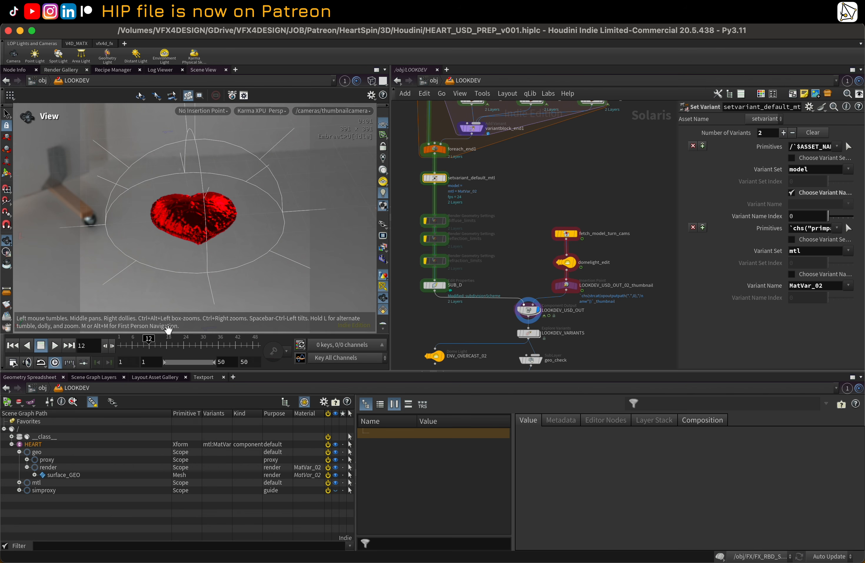
pyautogui.click(169, 346)
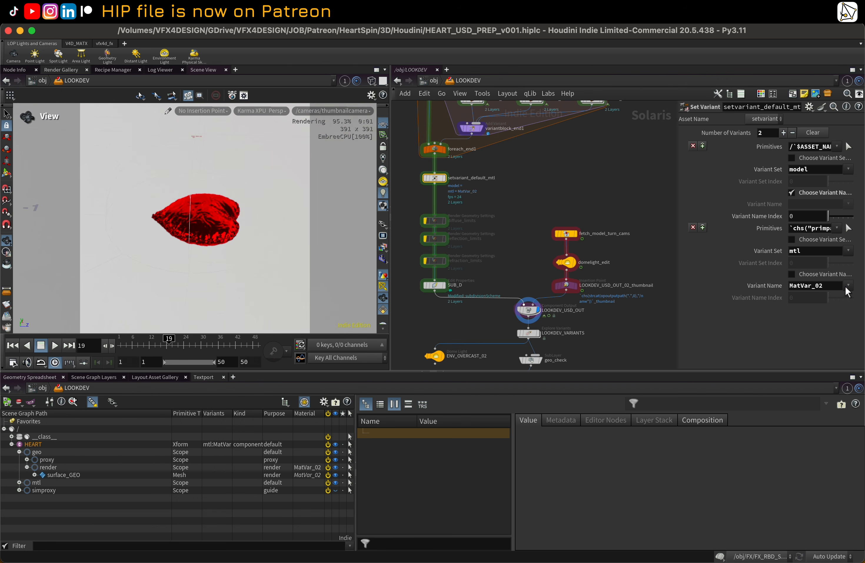
# Step: Switch the mtl variant name to MatVar_01 and preview it at frame 33
pyautogui.click(848, 286)
pyautogui.click(818, 298)
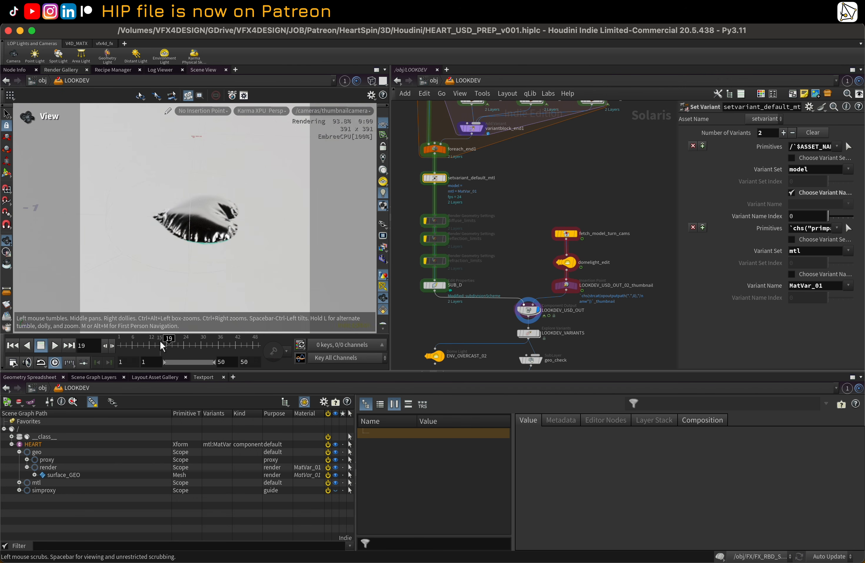
pyautogui.moveTo(162, 345); pyautogui.dragTo(209, 343)
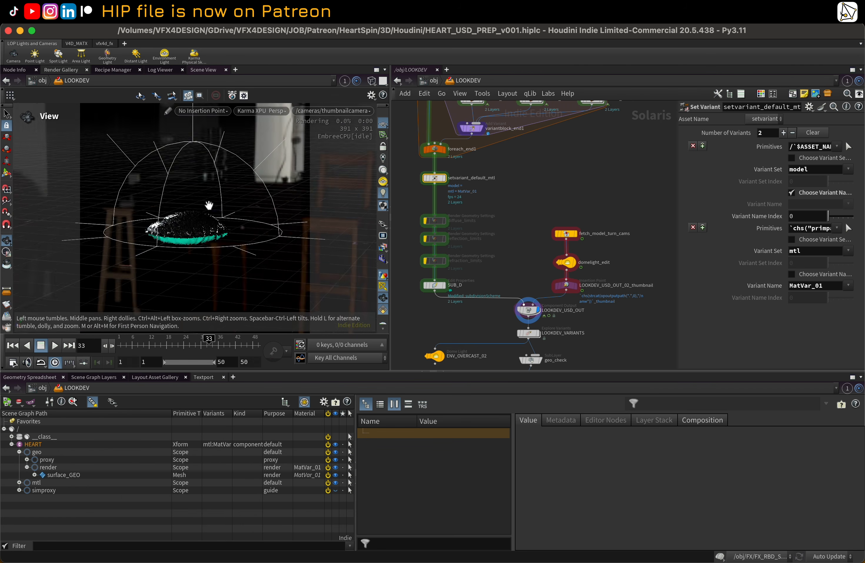
pyautogui.moveTo(209, 206); pyautogui.dragTo(229, 251)
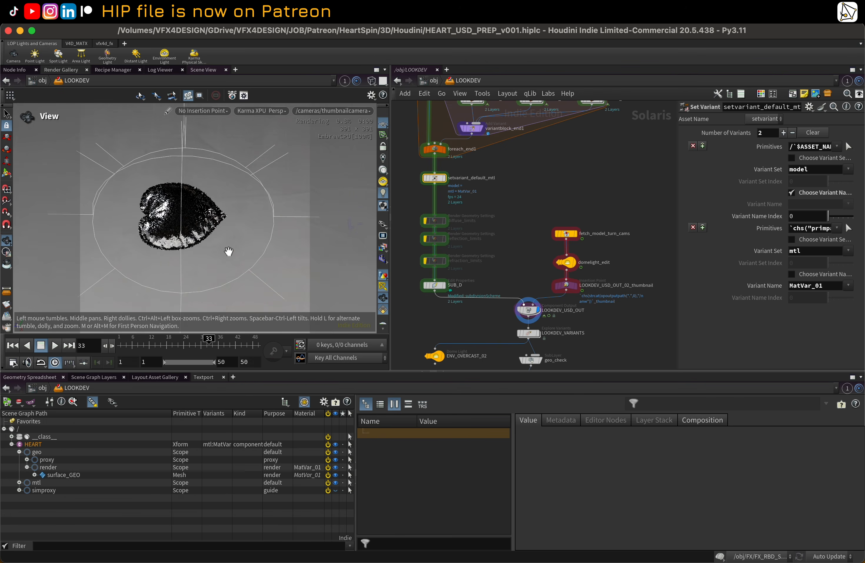
# Step: Set the mtl variant name to MatVar_03 and view it through the thumbnailcamera
pyautogui.click(848, 285)
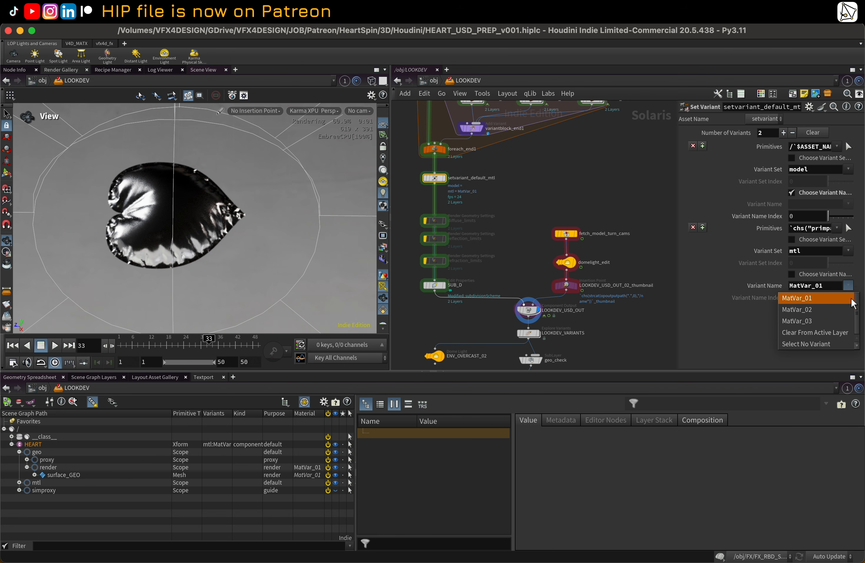
pyautogui.click(798, 321)
pyautogui.moveTo(226, 234); pyautogui.dragTo(206, 218)
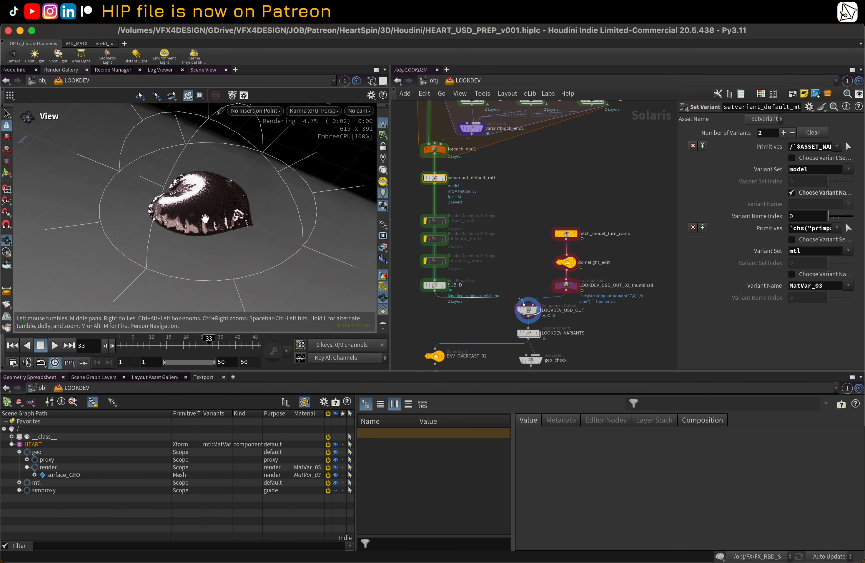
pyautogui.click(359, 111)
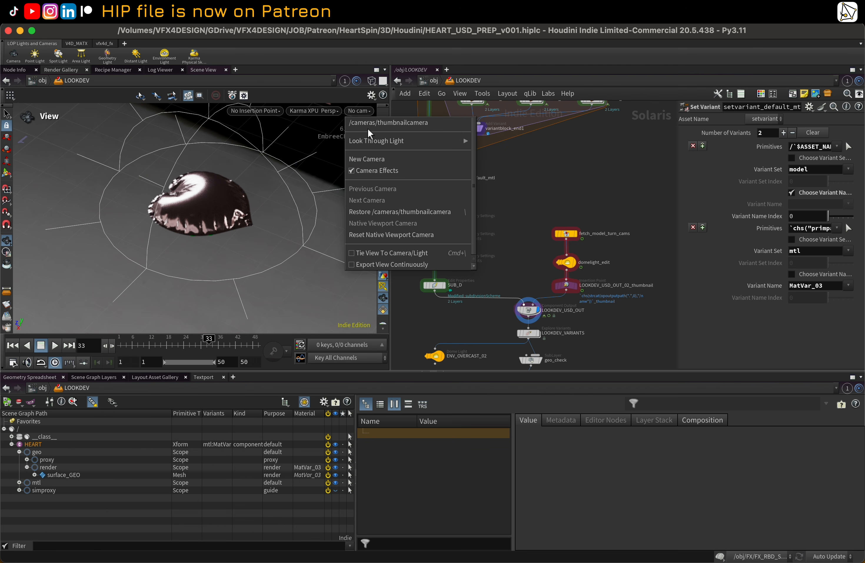
pyautogui.click(357, 122)
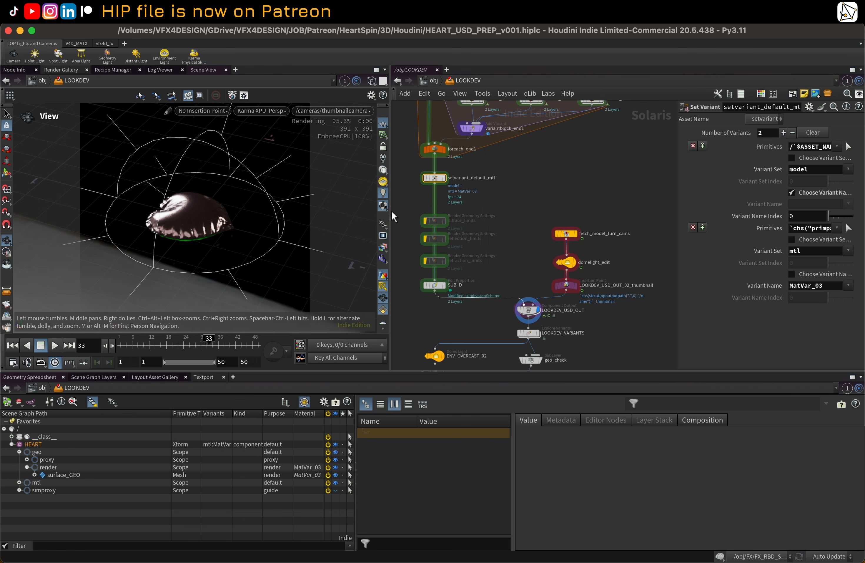
# Step: Display the LOOKDEV_VARIANTS node with the ENV_OVERCAST_02 light to compare the three material variants
pyautogui.scroll(-1, 530, 266)
pyautogui.moveTo(533, 310); pyautogui.dragTo(534, 245, button='middle')
pyautogui.click(517, 253)
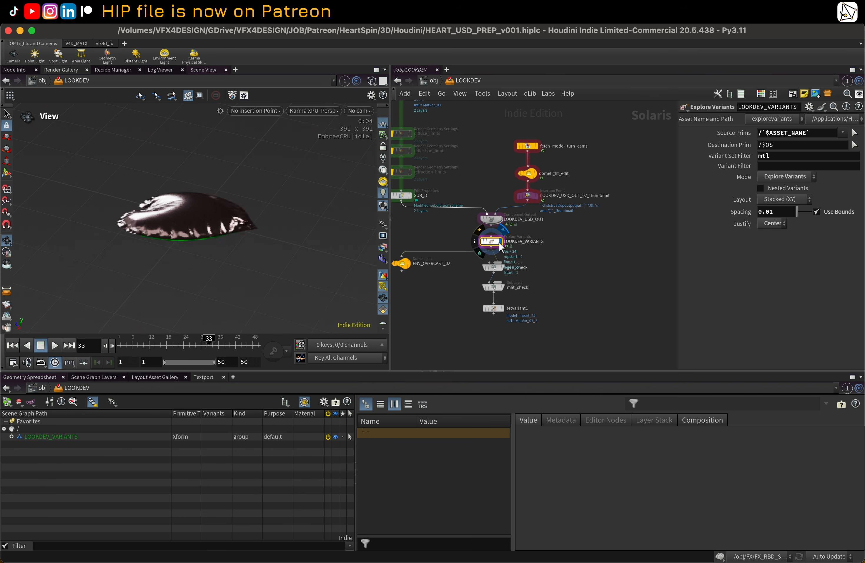
pyautogui.click(499, 244)
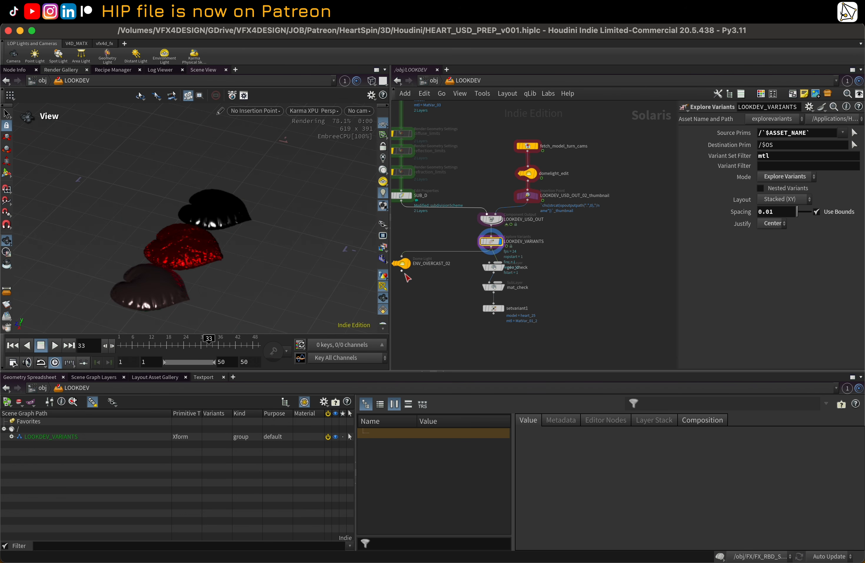
pyautogui.click(408, 265)
pyautogui.moveTo(442, 242); pyautogui.dragTo(480, 243, button='middle')
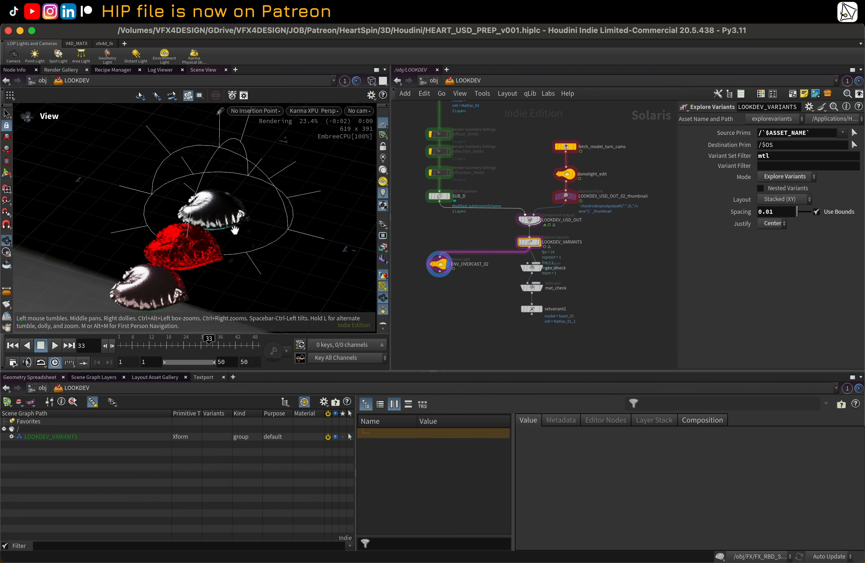
pyautogui.moveTo(235, 229); pyautogui.dragTo(213, 219)
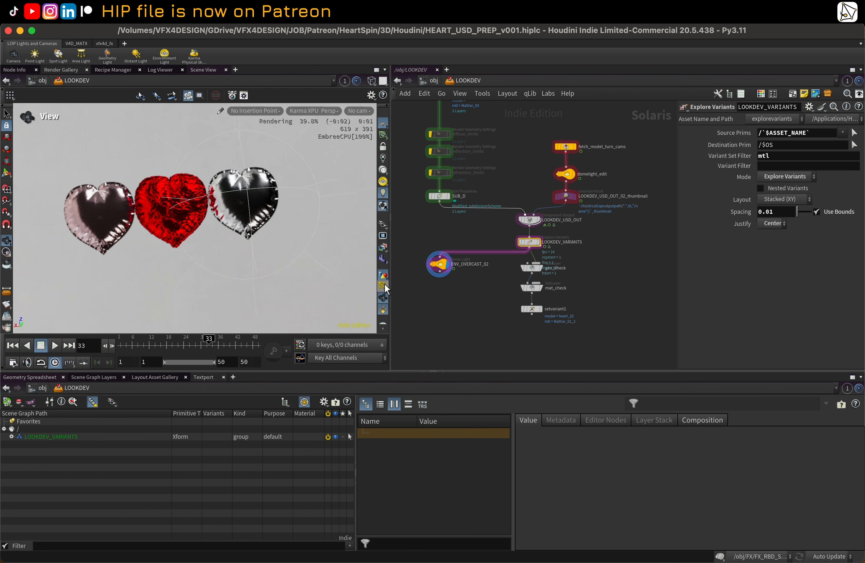
pyautogui.scroll(-1, 201, 208)
pyautogui.moveTo(200, 208); pyautogui.dragTo(193, 242, button='middle')
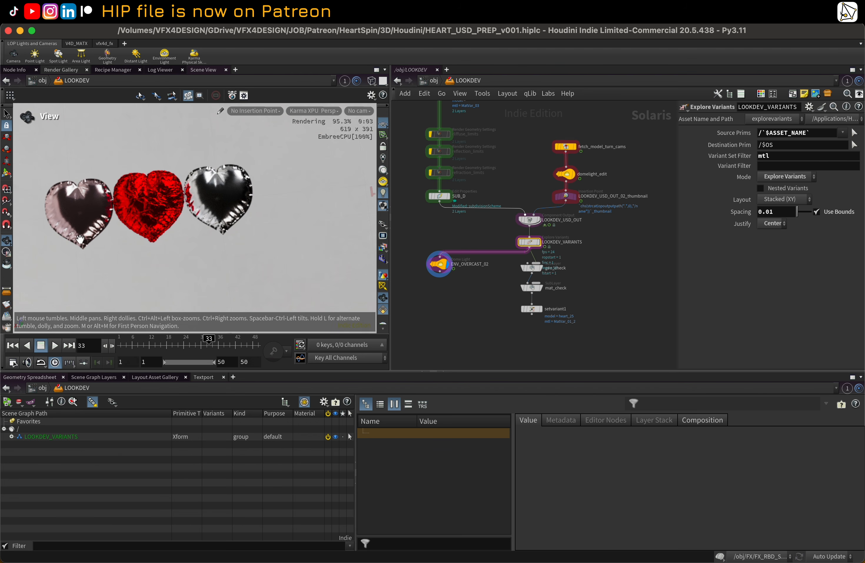
pyautogui.moveTo(132, 229); pyautogui.dragTo(146, 200)
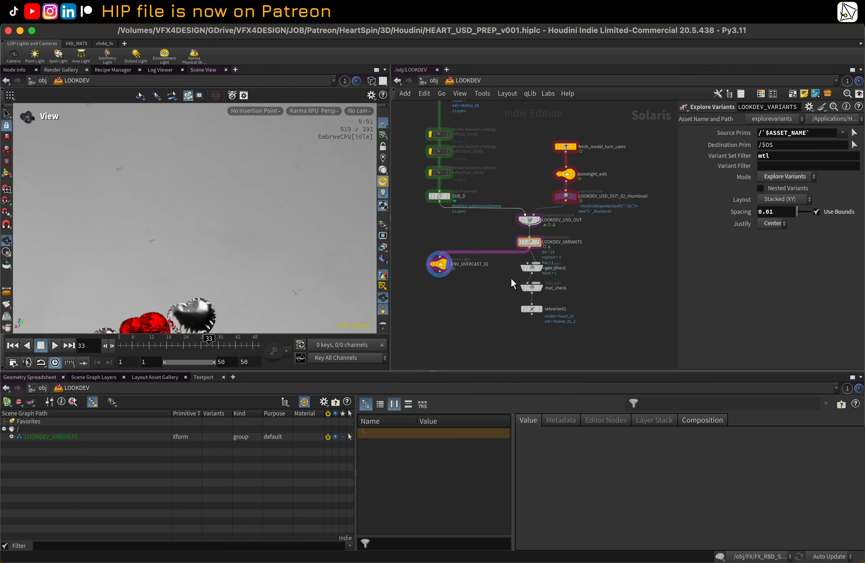
# Step: Save the LOOKDEV_USD_OUT component output to disk
pyautogui.moveTo(499, 273); pyautogui.dragTo(459, 268, button='middle')
pyautogui.scroll(1, 460, 269)
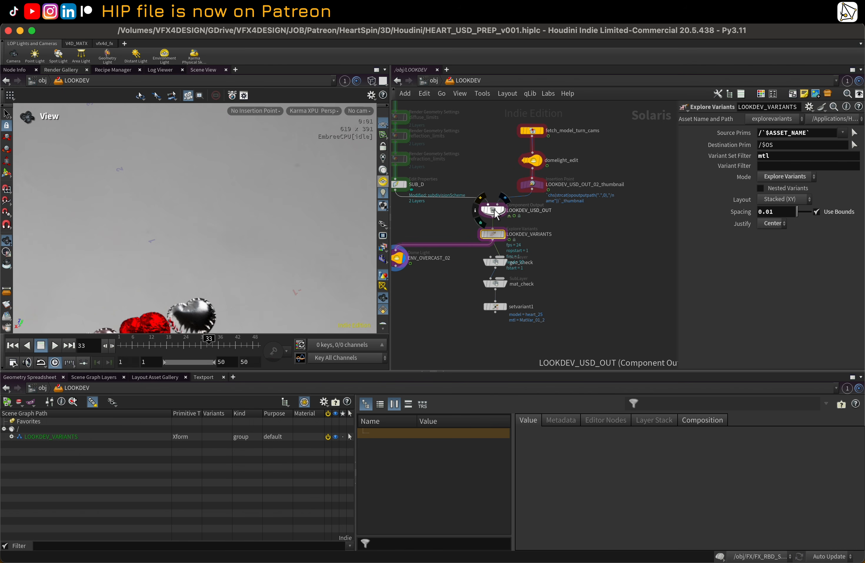
pyautogui.click(494, 210)
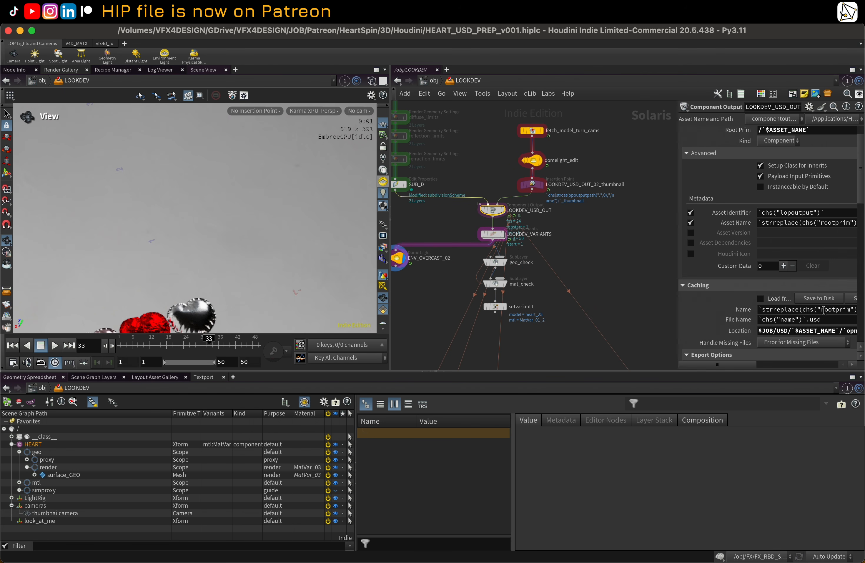
pyautogui.click(819, 298)
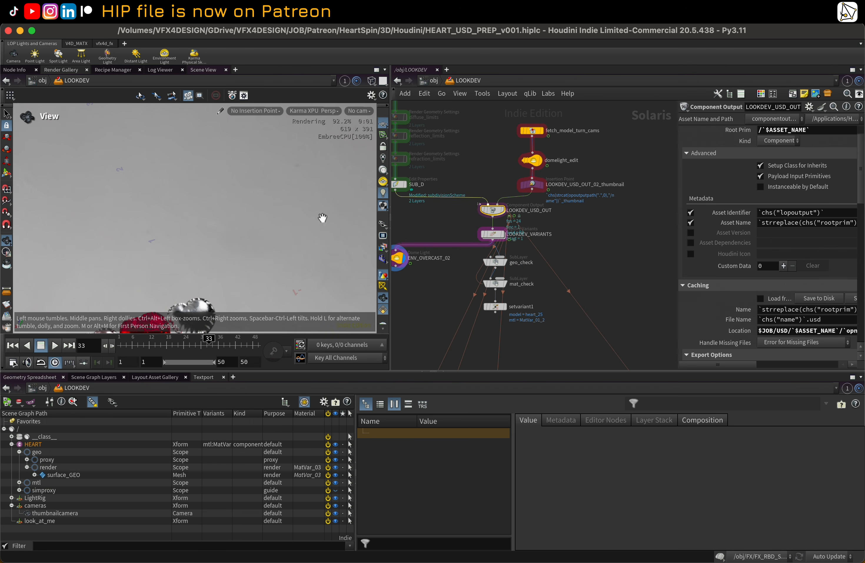
# Step: Switch the viewport renderer from Karma XPU to Houdini GL
pyautogui.click(302, 110)
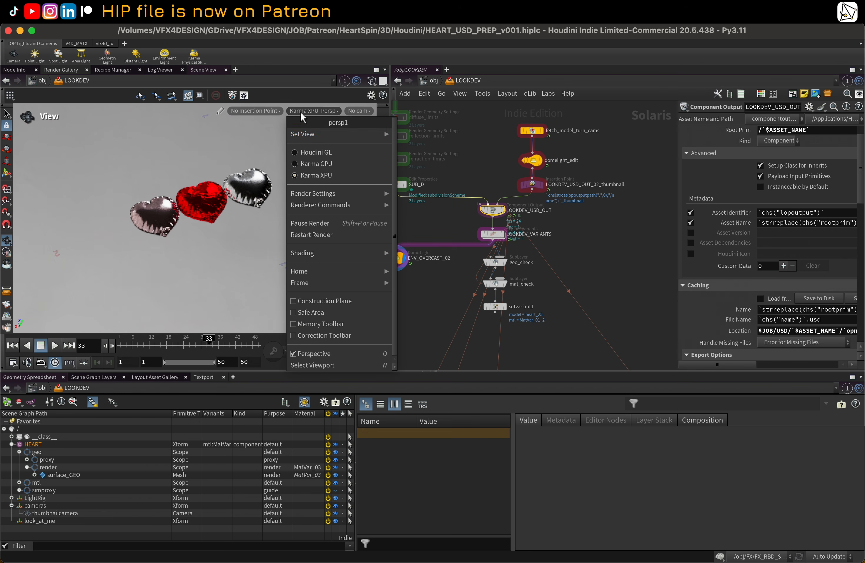
pyautogui.click(315, 152)
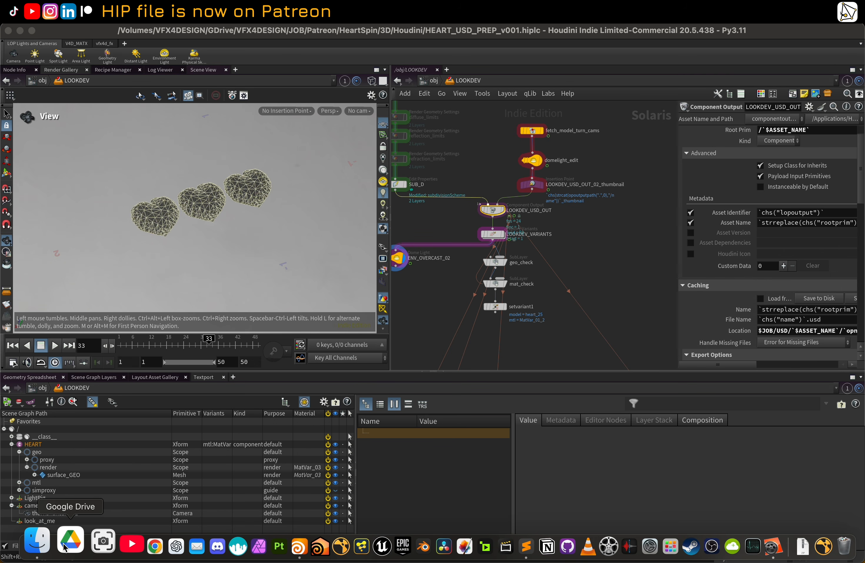
# Step: Switch to Finder and browse the USD HEART LOOKDEV ASSET v001 folder and its variants files
pyautogui.click(36, 541)
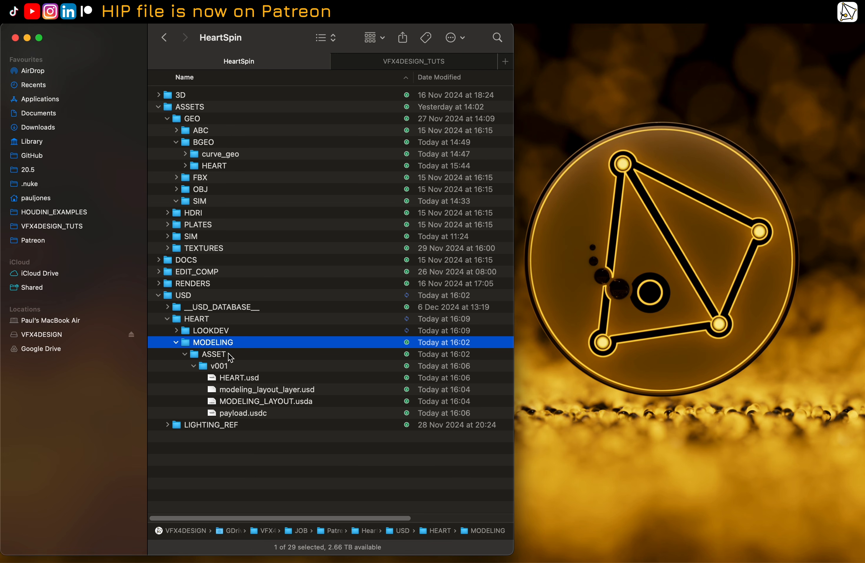
pyautogui.click(176, 342)
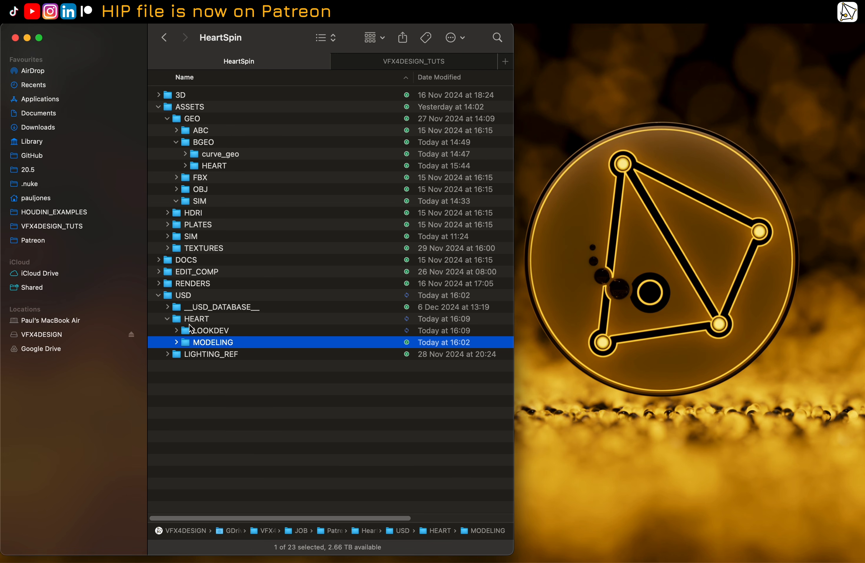
pyautogui.click(177, 330)
pyautogui.click(185, 342)
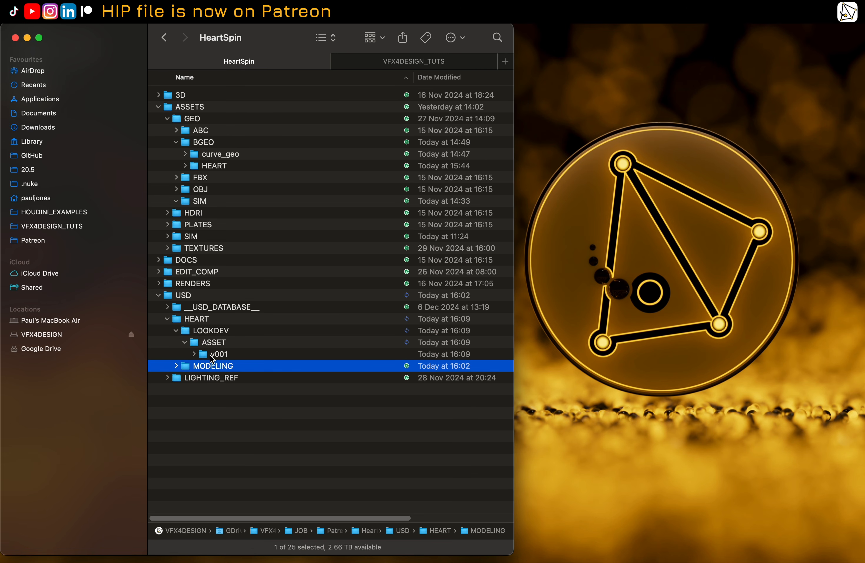
pyautogui.click(194, 354)
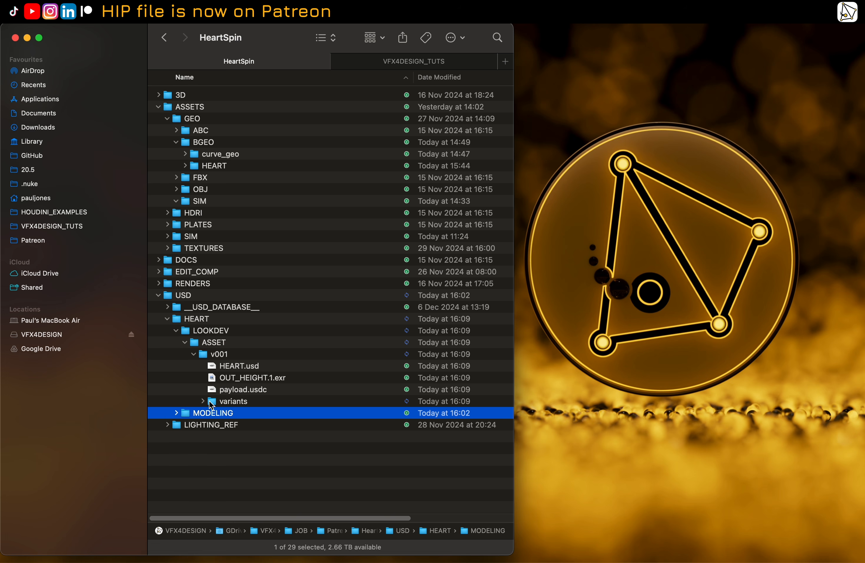
pyautogui.click(203, 401)
pyautogui.scroll(-10, 237, 387)
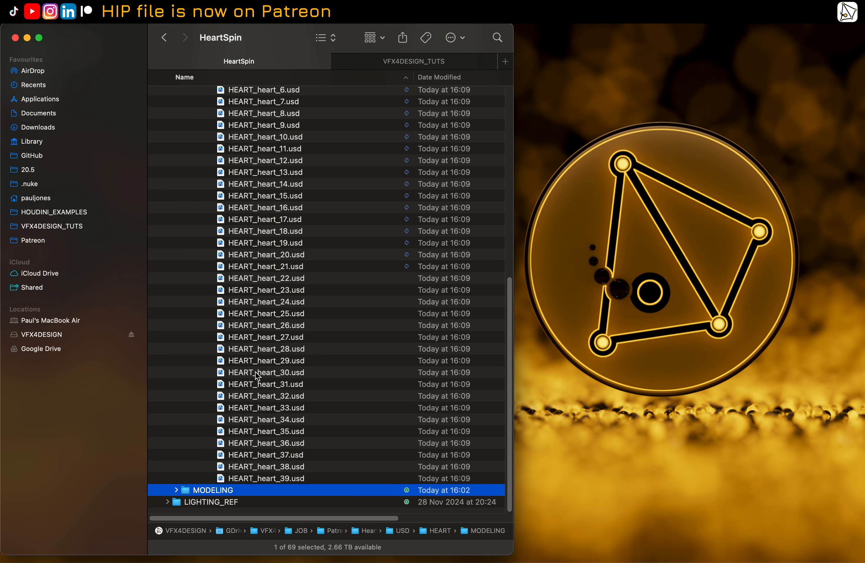
pyautogui.scroll(10, 249, 387)
pyautogui.click(203, 401)
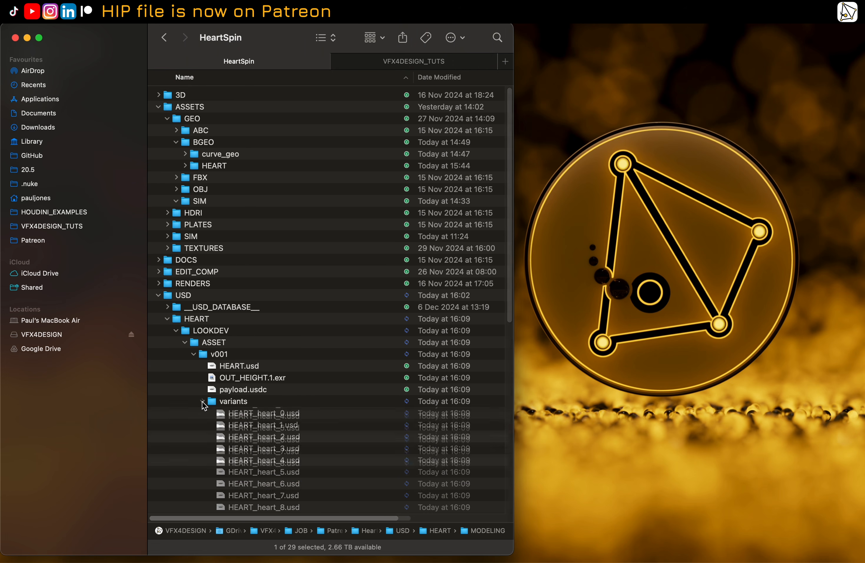
# Step: Return to Houdini and review LOOKDEV_USD_OUT's export options and variant layer settings
pyautogui.moveTo(255, 561)
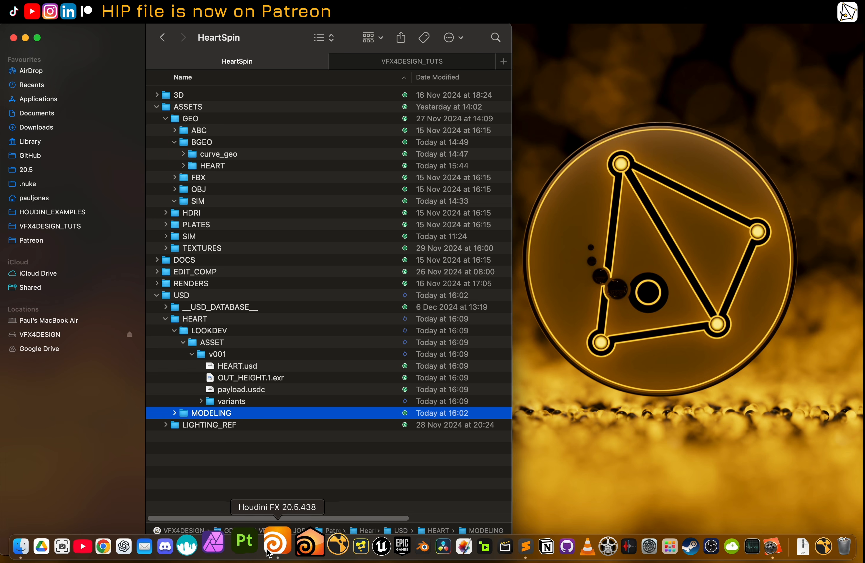
pyautogui.click(284, 545)
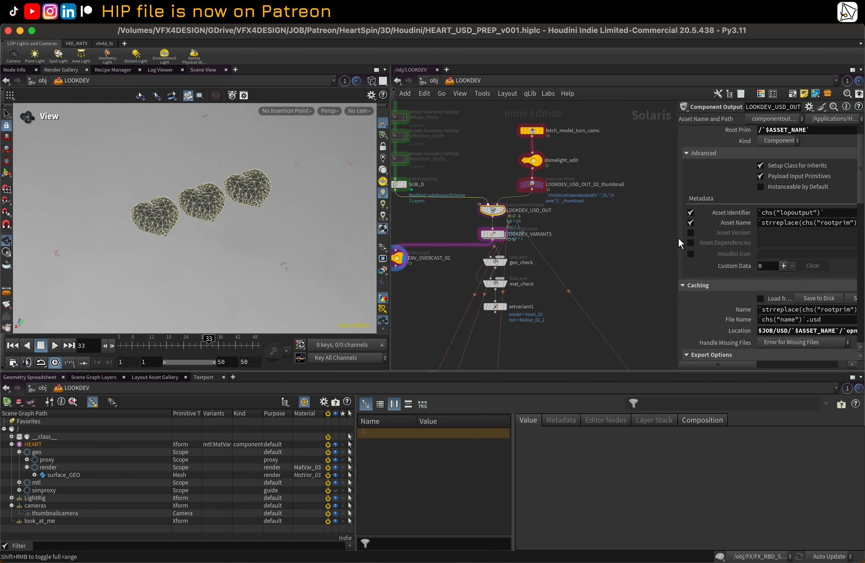
pyautogui.moveTo(677, 240); pyautogui.dragTo(550, 230)
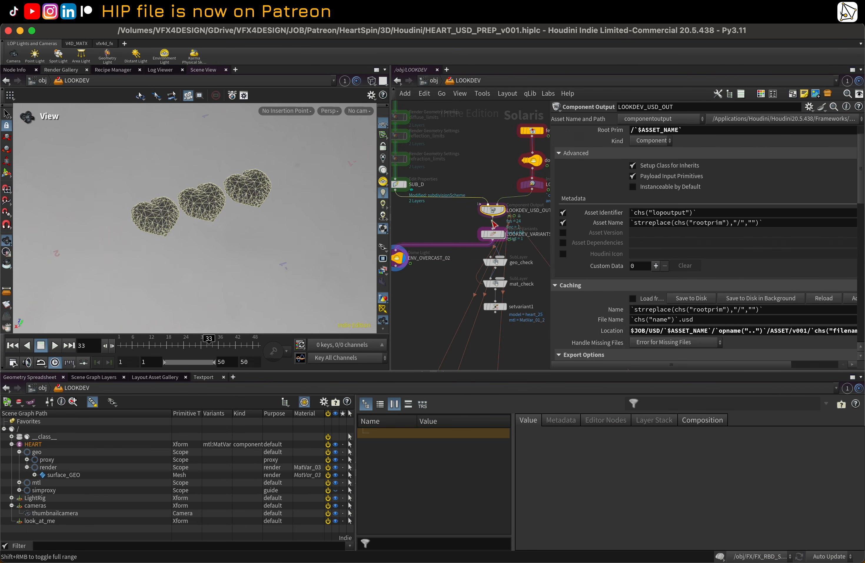
pyautogui.scroll(-5, 587, 241)
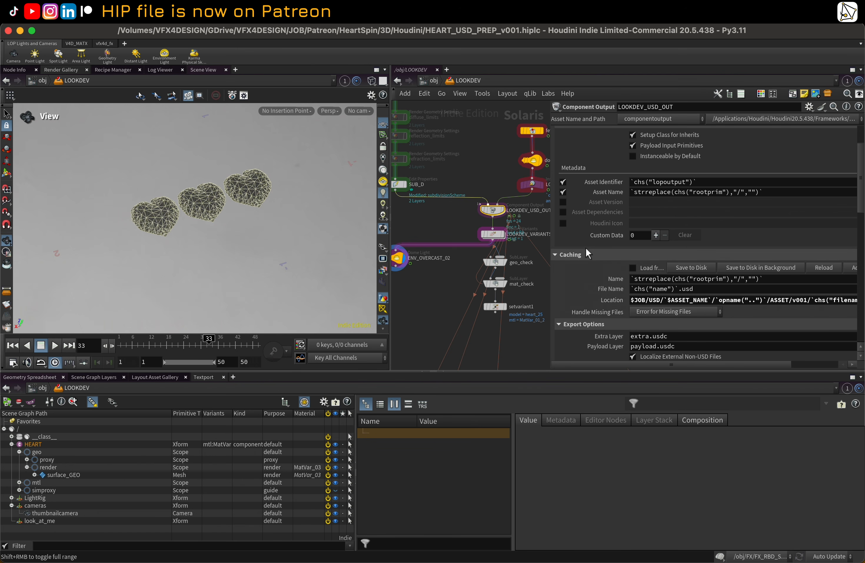
pyautogui.scroll(-3, 584, 265)
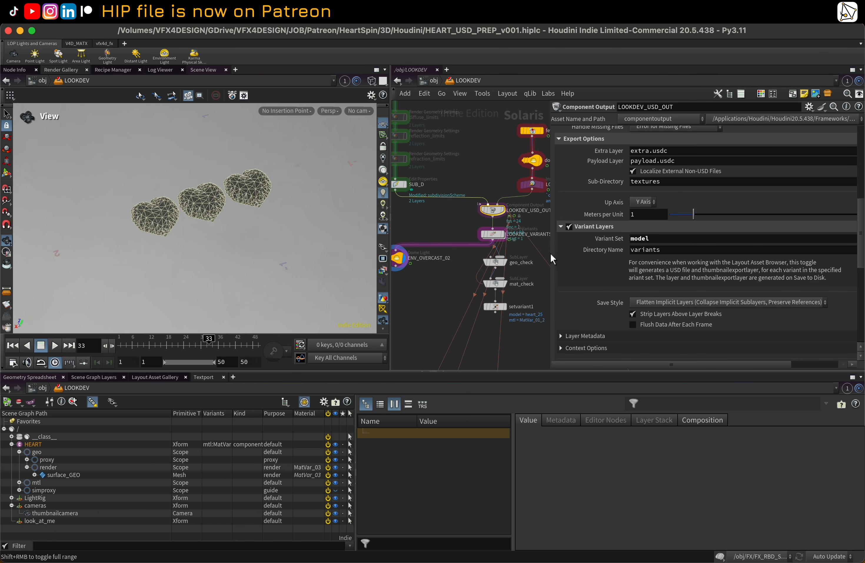
# Step: Inspect the geo_check sublayer node's info and its parent layer options
pyautogui.click(505, 261)
pyautogui.click(497, 265)
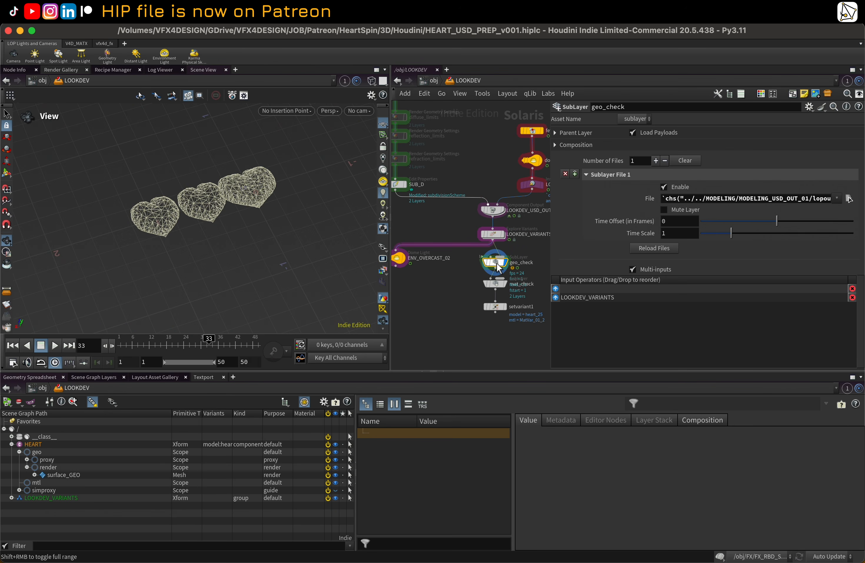
pyautogui.moveTo(524, 276); pyautogui.dragTo(485, 280, button='middle')
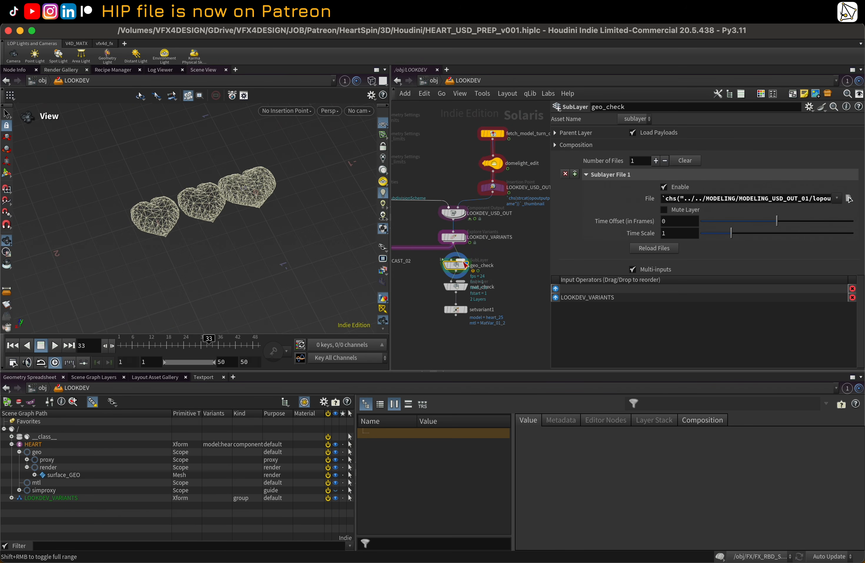
pyautogui.middleClick(461, 267)
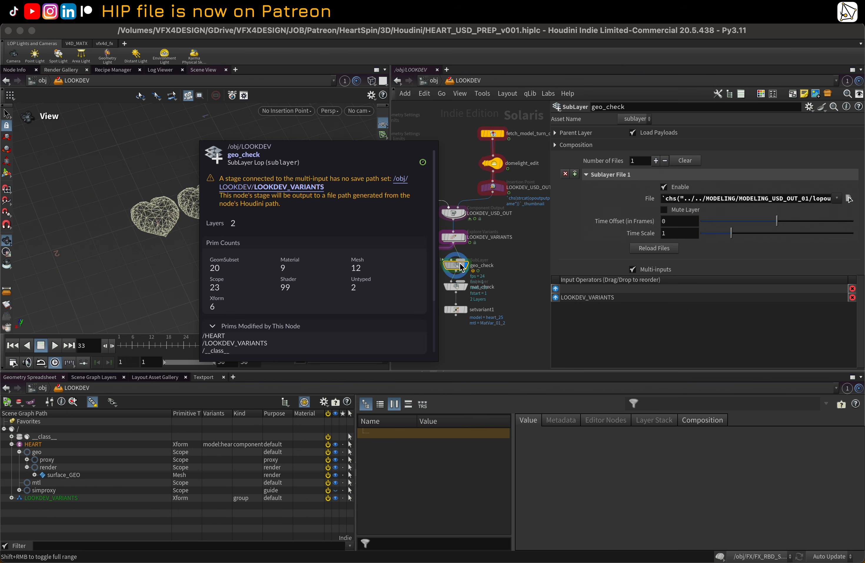
pyautogui.scroll(1, 509, 256)
pyautogui.moveTo(509, 256); pyautogui.dragTo(514, 253, button='middle')
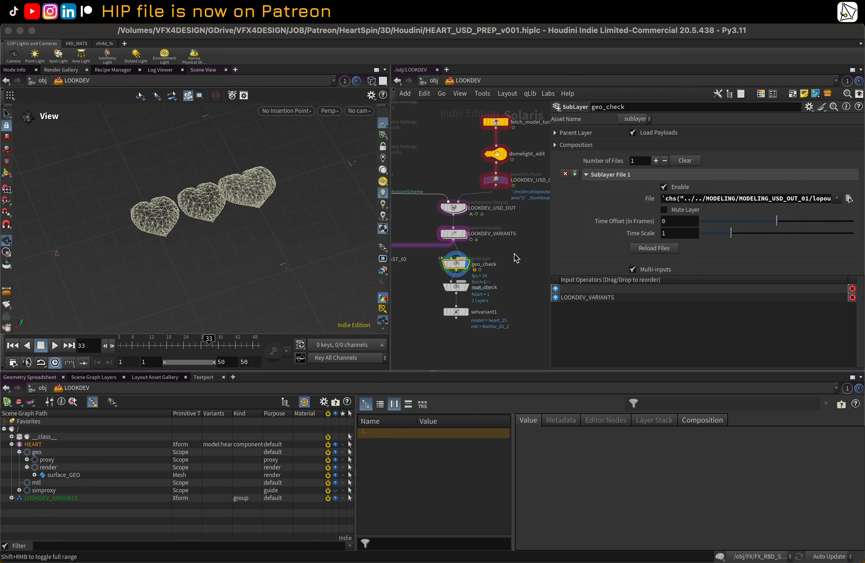
pyautogui.click(555, 134)
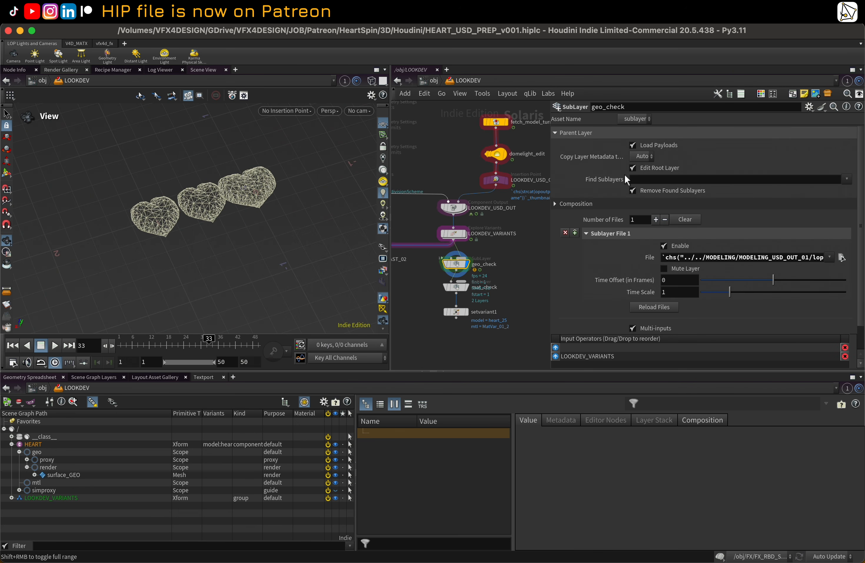
pyautogui.click(644, 157)
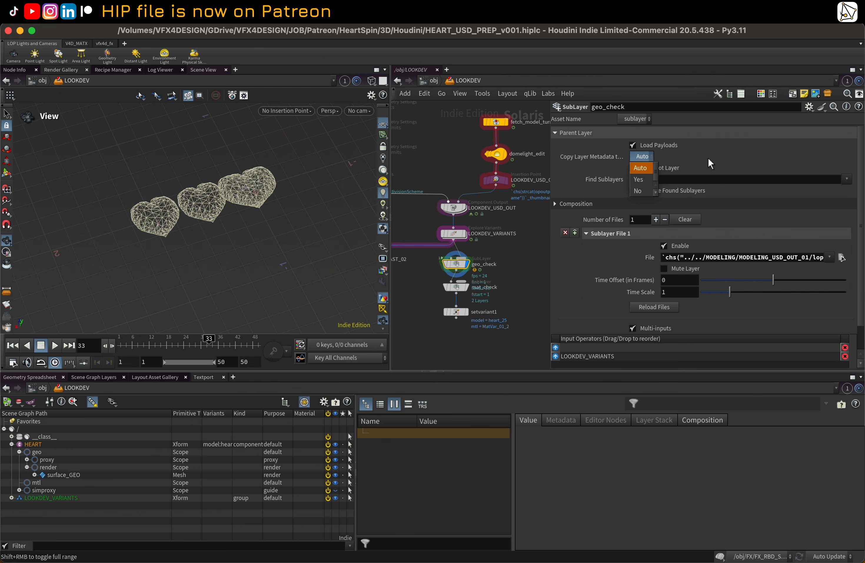
pyautogui.click(709, 159)
# Step: Inspect the mat_check and setvariant1 node parameters
pyautogui.click(466, 289)
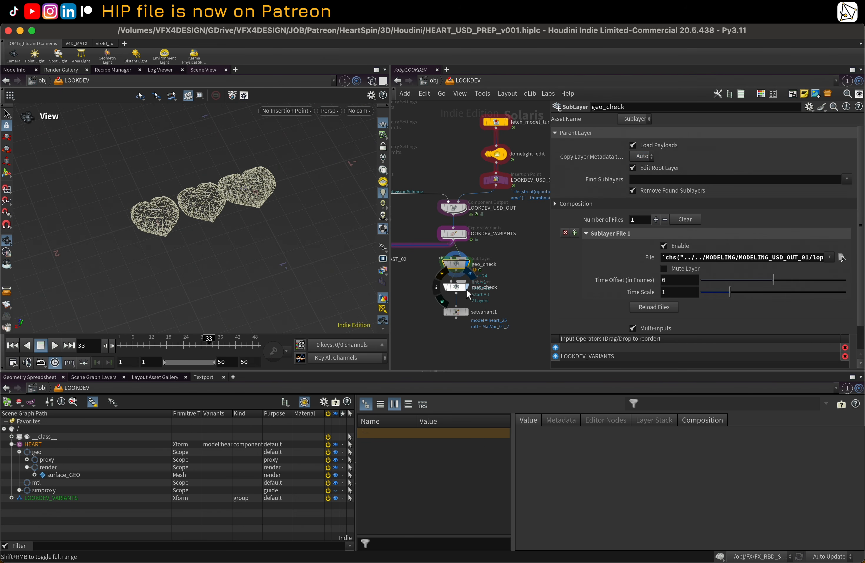
pyautogui.click(461, 287)
pyautogui.click(466, 310)
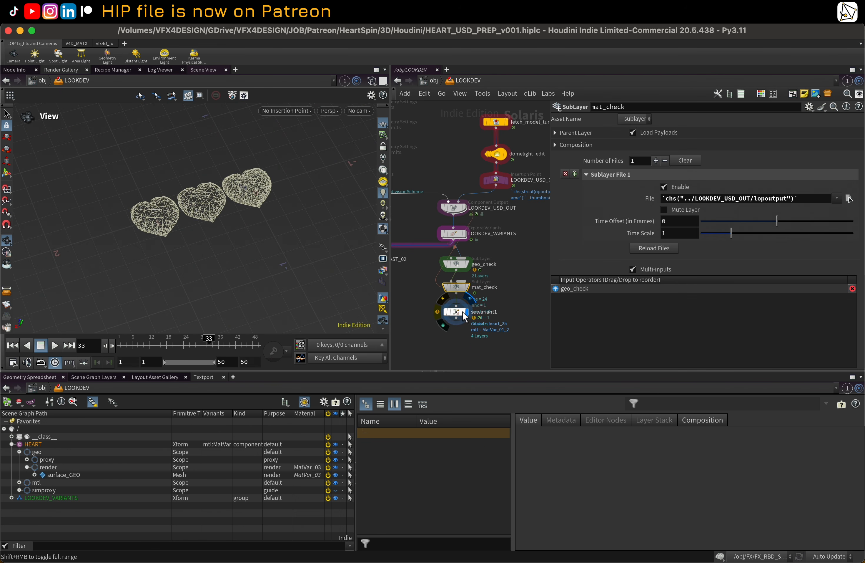
pyautogui.click(462, 312)
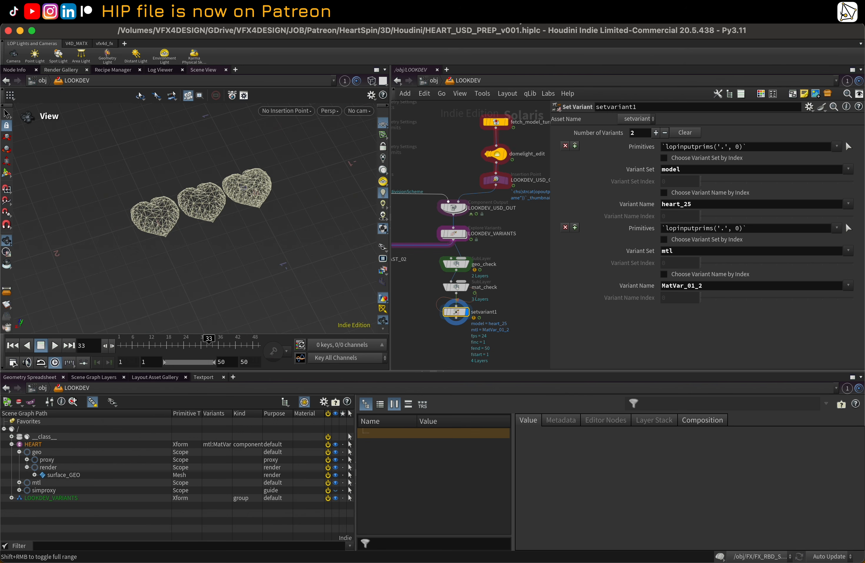
pyautogui.click(548, 93)
pyautogui.click(519, 50)
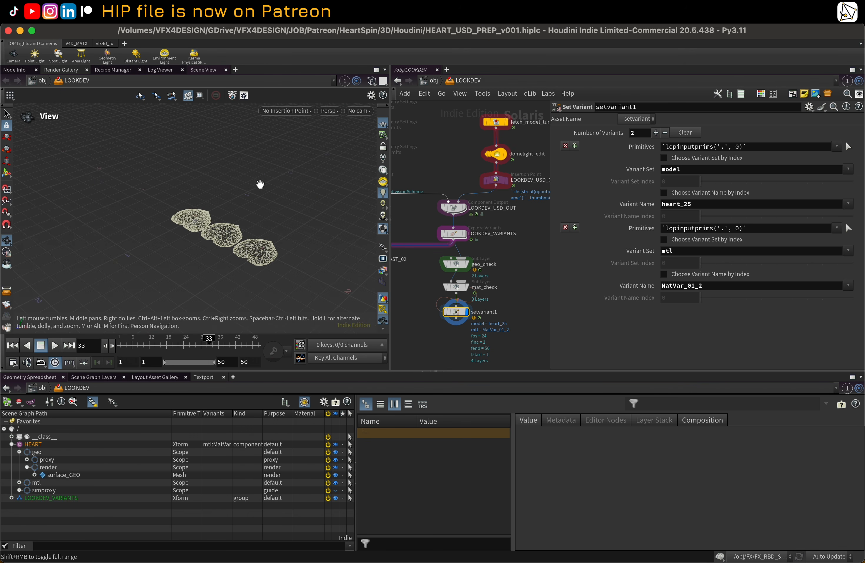
# Step: Disconnect the LOOKDEV_VARIANTS node from the geo_check input
pyautogui.moveTo(496, 270); pyautogui.dragTo(513, 273, button='middle')
pyautogui.scroll(-1, 492, 251)
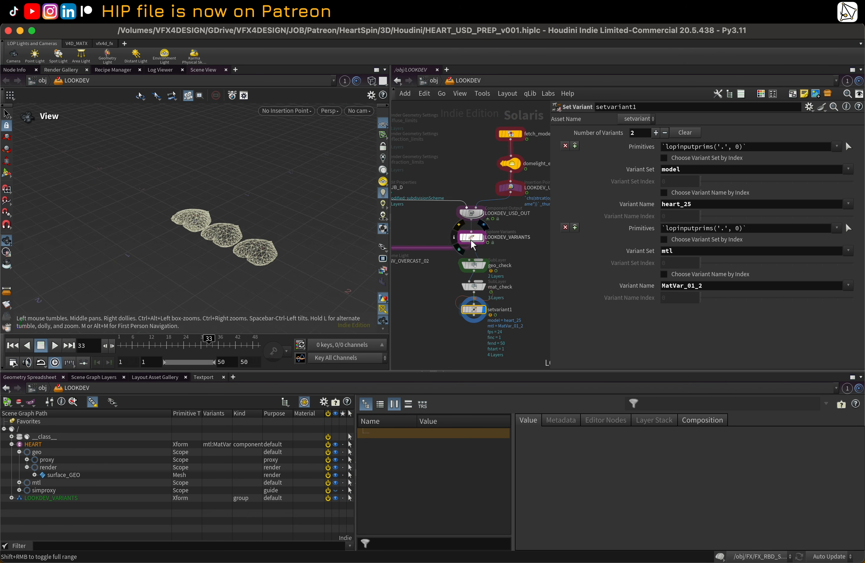
pyautogui.moveTo(475, 238); pyautogui.dragTo(497, 248)
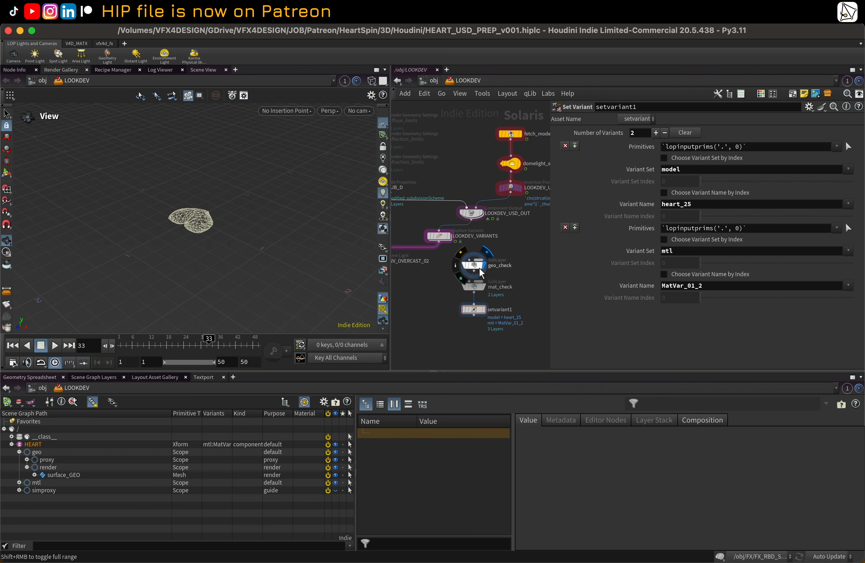
# Step: Step through geo_check, mat_check and setvariant1 to check their inputs and the viewport result
pyautogui.click(475, 265)
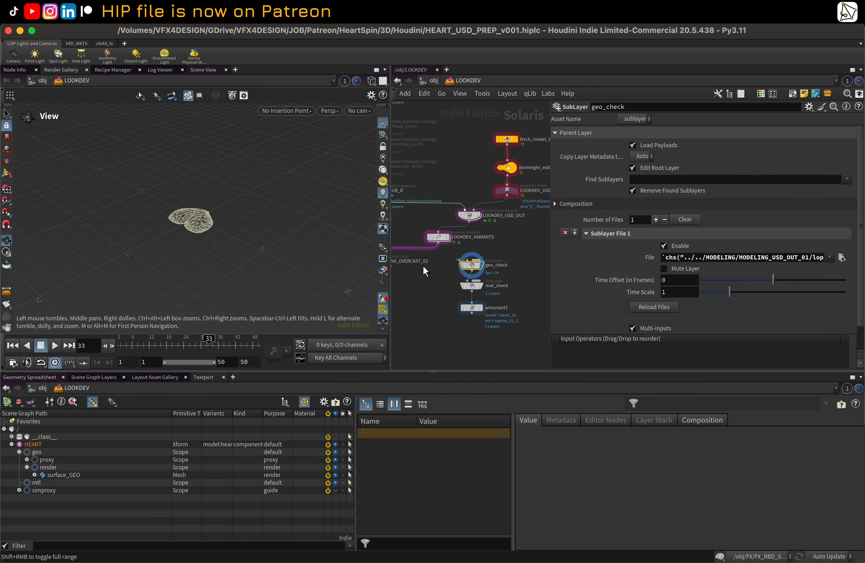
pyautogui.moveTo(423, 265); pyautogui.dragTo(457, 264, button='middle')
pyautogui.moveTo(411, 241); pyautogui.dragTo(409, 241)
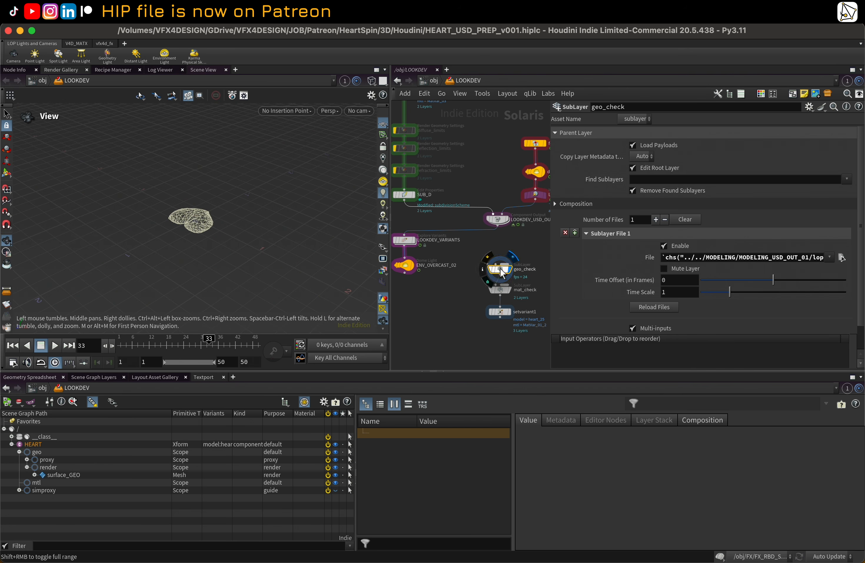
pyautogui.moveTo(452, 291); pyautogui.dragTo(380, 265, button='middle')
pyautogui.scroll(5, 182, 220)
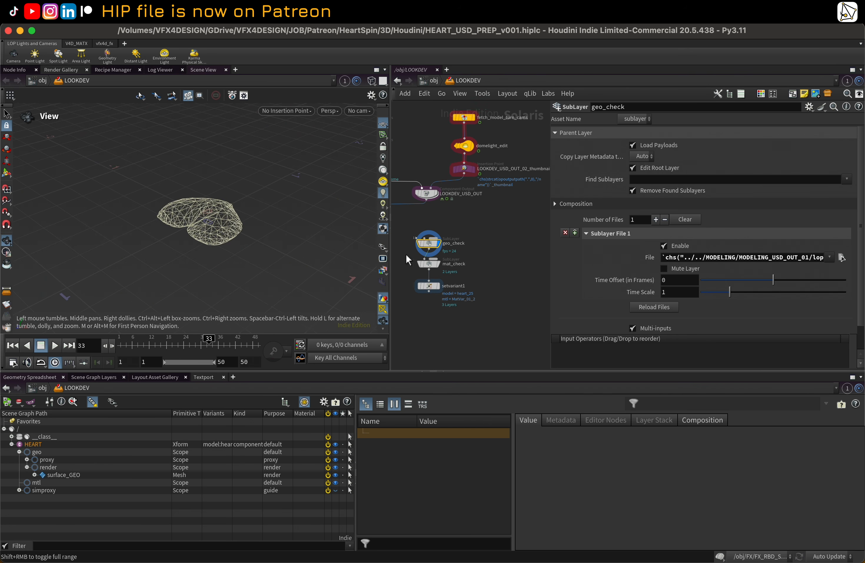
pyautogui.click(435, 266)
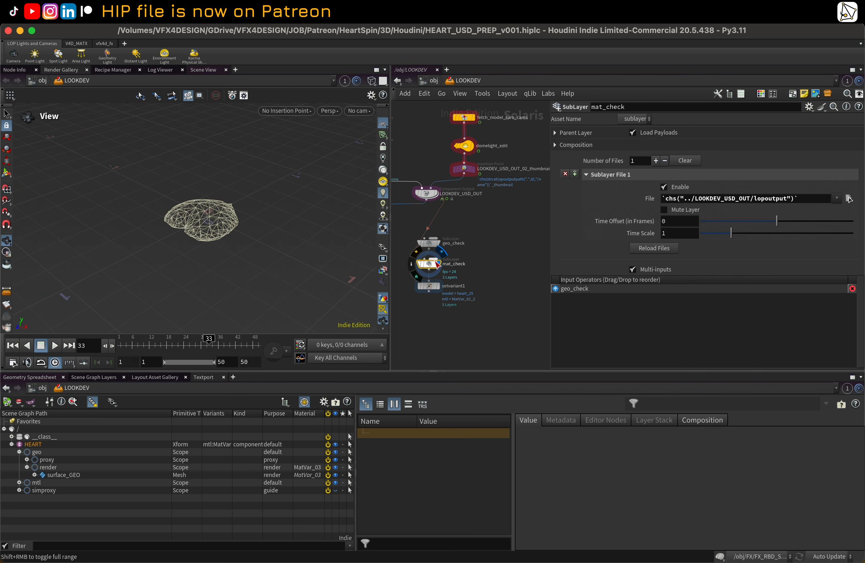
pyautogui.click(433, 286)
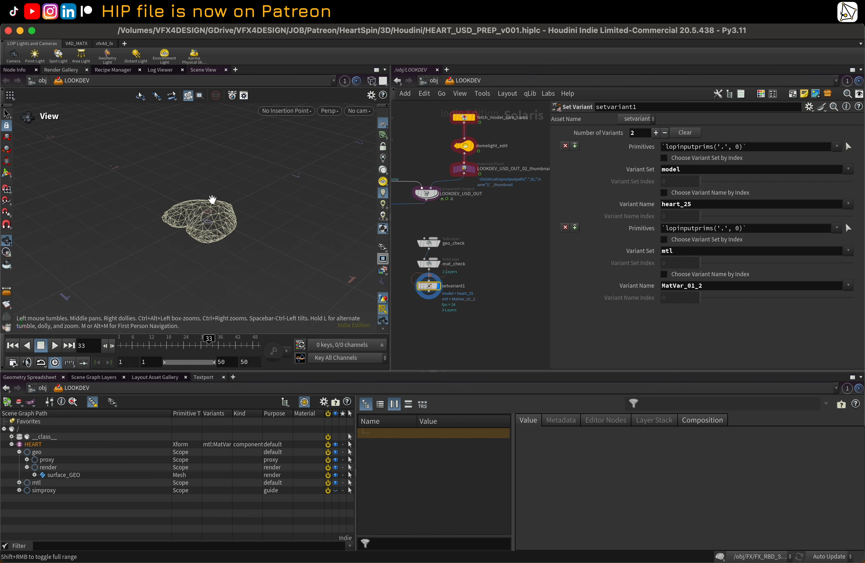
# Step: Switch the viewport renderer to Karma XPU
pyautogui.moveTo(212, 199); pyautogui.dragTo(241, 196)
pyautogui.click(328, 111)
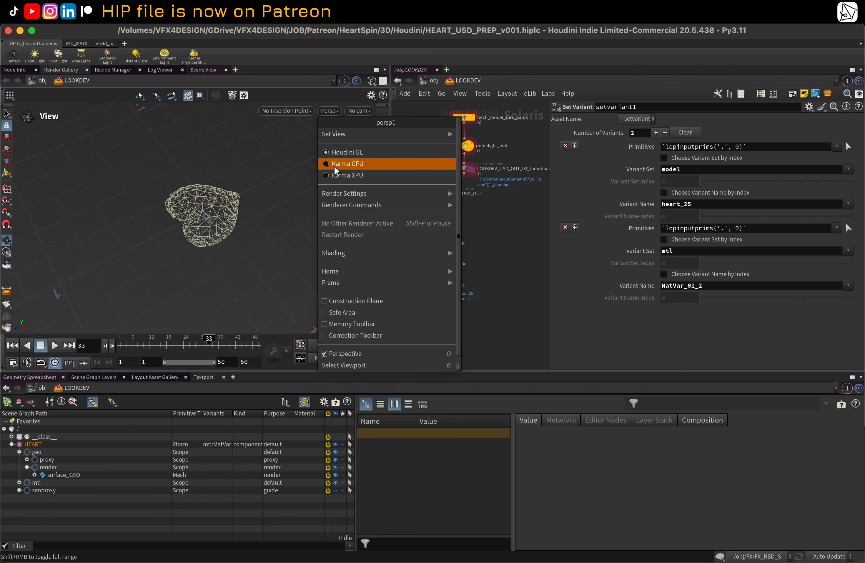
pyautogui.click(337, 175)
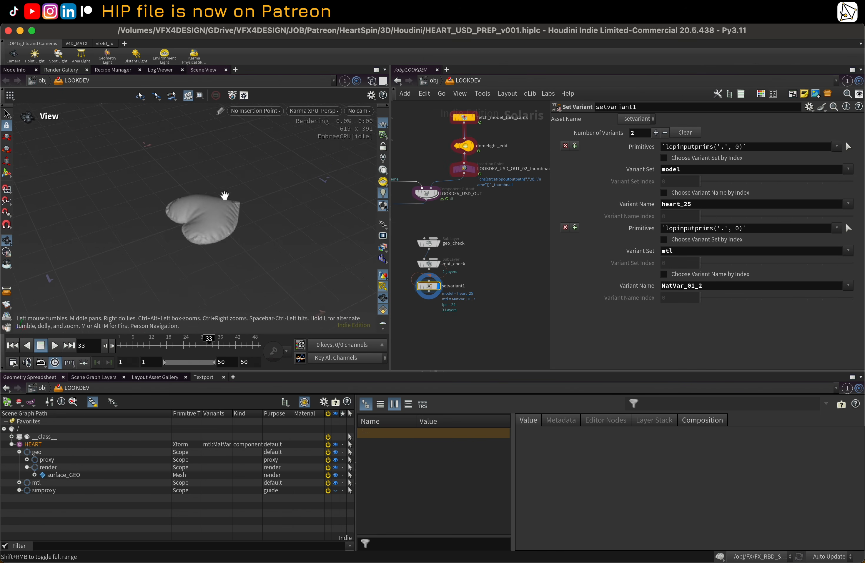
# Step: Step through geo_check, mat_check and setvariant1 to view each one in the Karma render
pyautogui.moveTo(224, 196); pyautogui.dragTo(250, 231)
pyautogui.moveTo(443, 216); pyautogui.dragTo(467, 214, button='middle')
pyautogui.scroll(1, 468, 214)
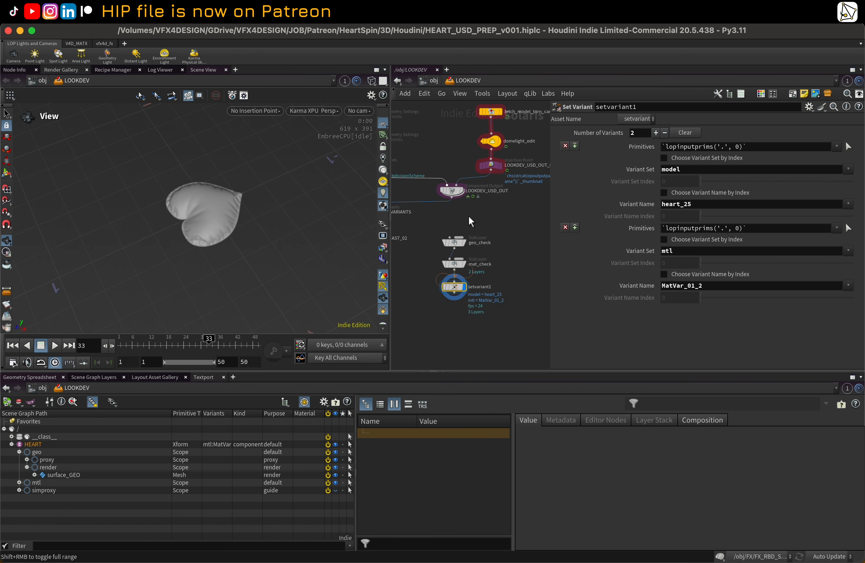
pyautogui.scroll(2, 471, 217)
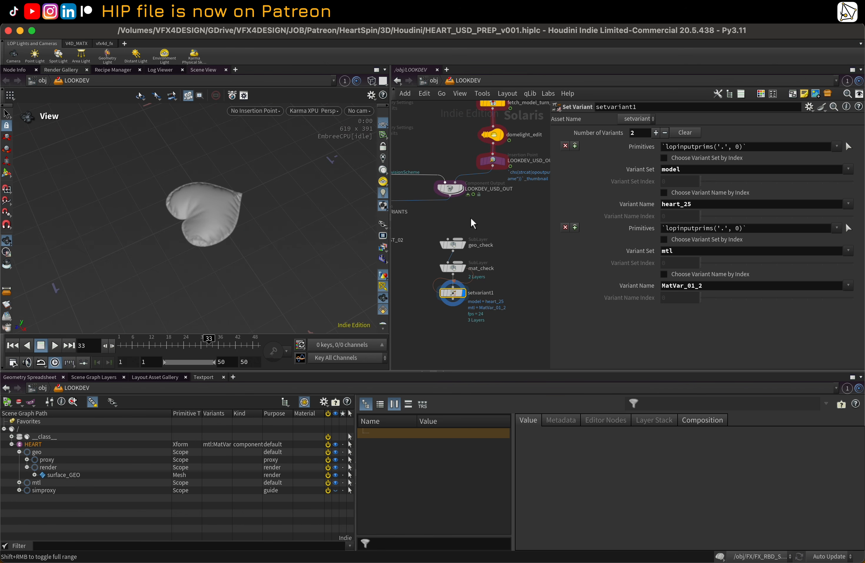
pyautogui.click(462, 246)
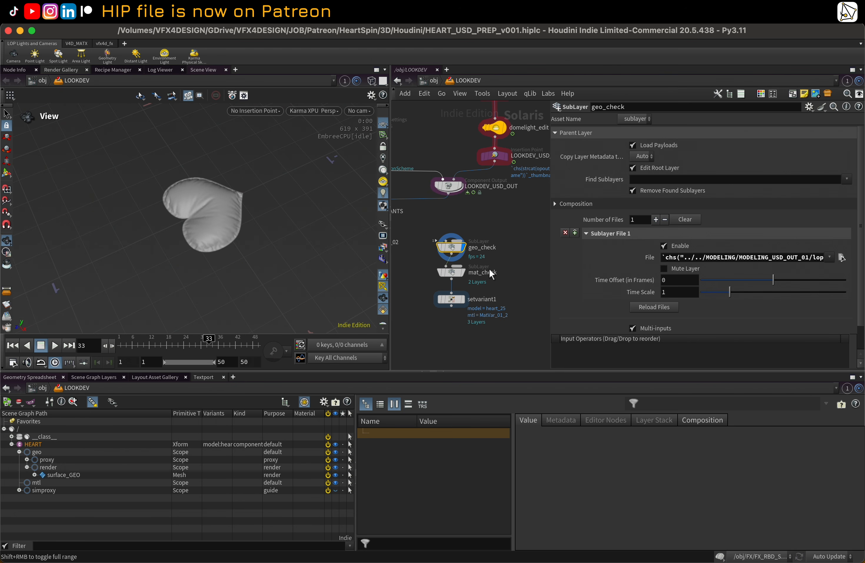
pyautogui.click(463, 273)
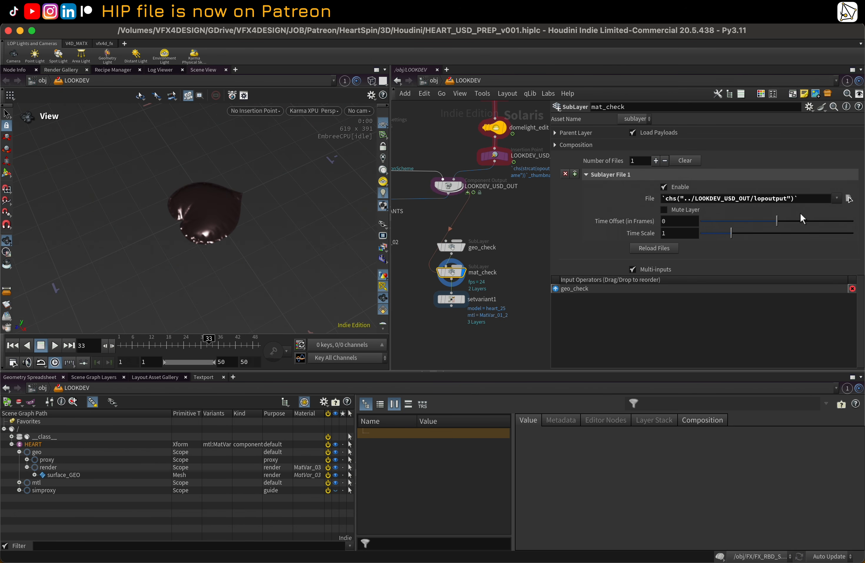
pyautogui.moveTo(453, 278)
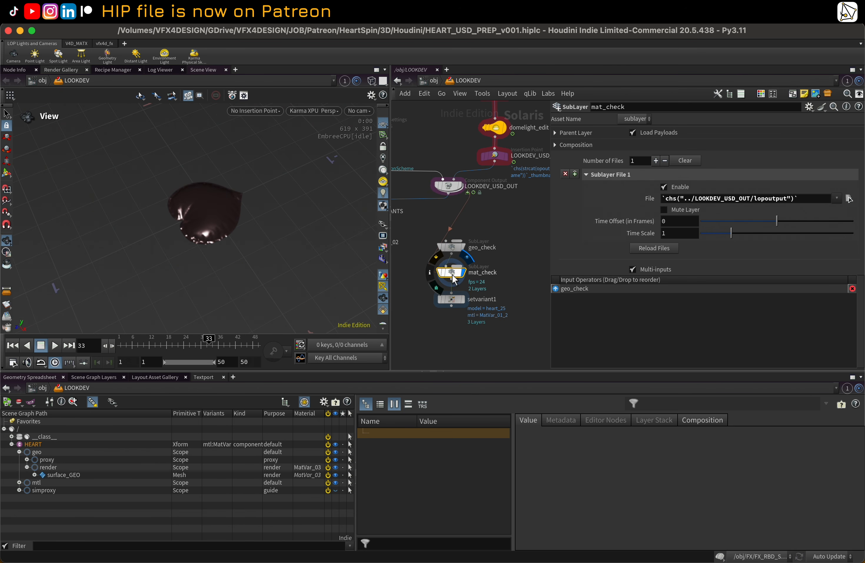
pyautogui.click(461, 299)
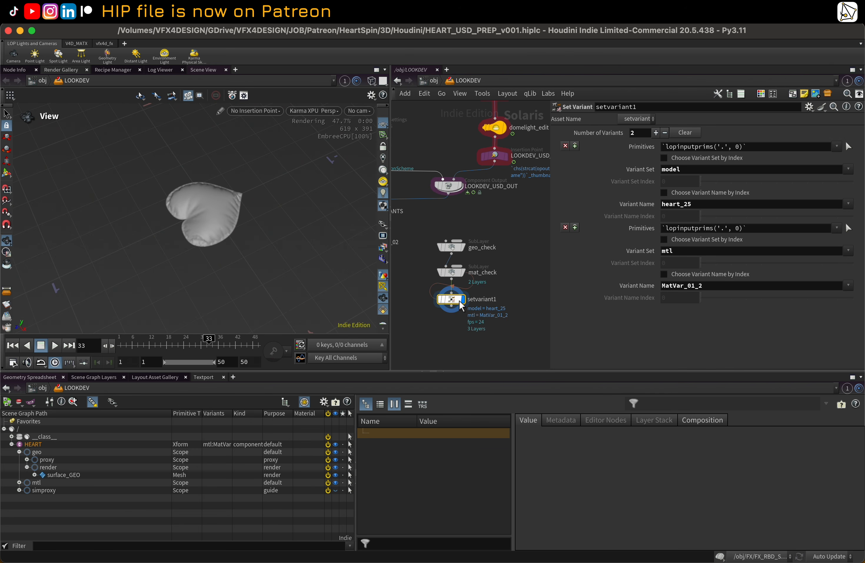
# Step: Cycle setvariant1's mtl variant name through MatVar_01, MatVar_02 and MatVar_03 to preview each material
pyautogui.click(849, 285)
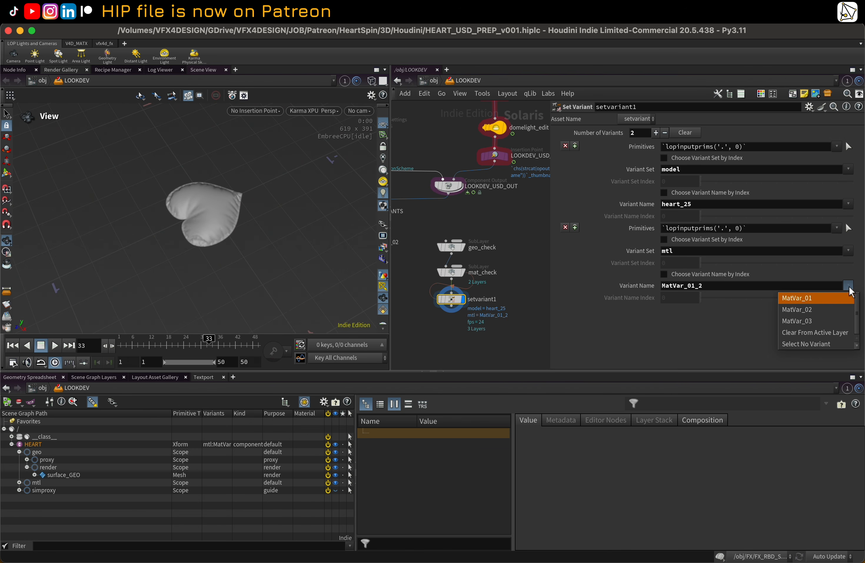
pyautogui.click(818, 301)
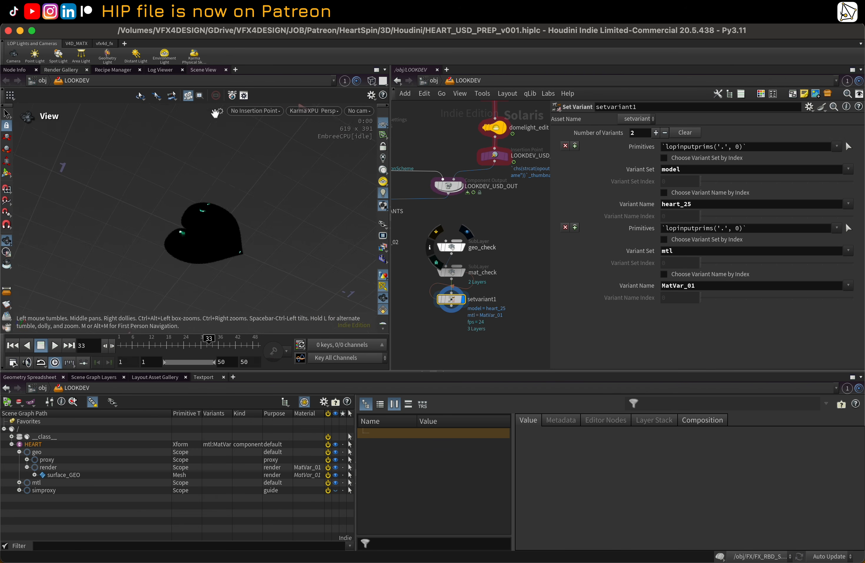
pyautogui.click(848, 286)
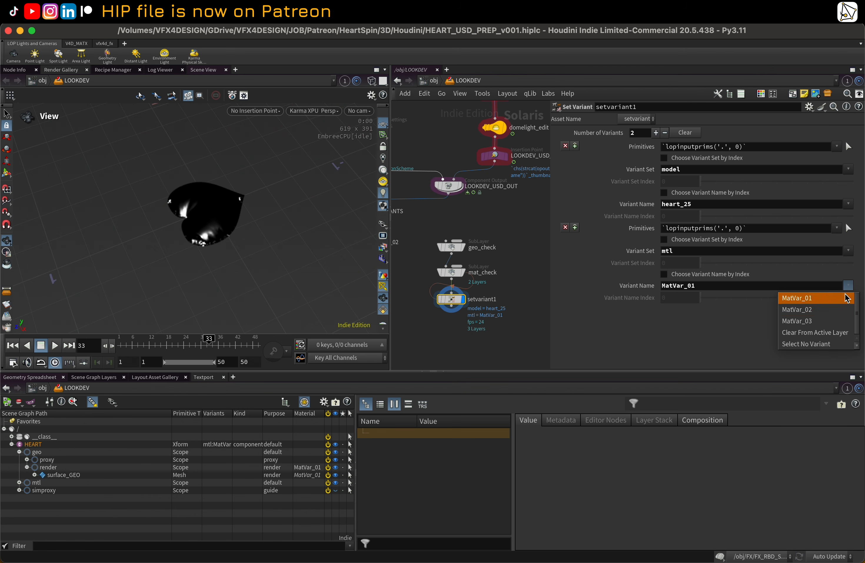
pyautogui.click(818, 309)
pyautogui.moveTo(265, 271); pyautogui.dragTo(321, 195)
pyautogui.scroll(5, 321, 195)
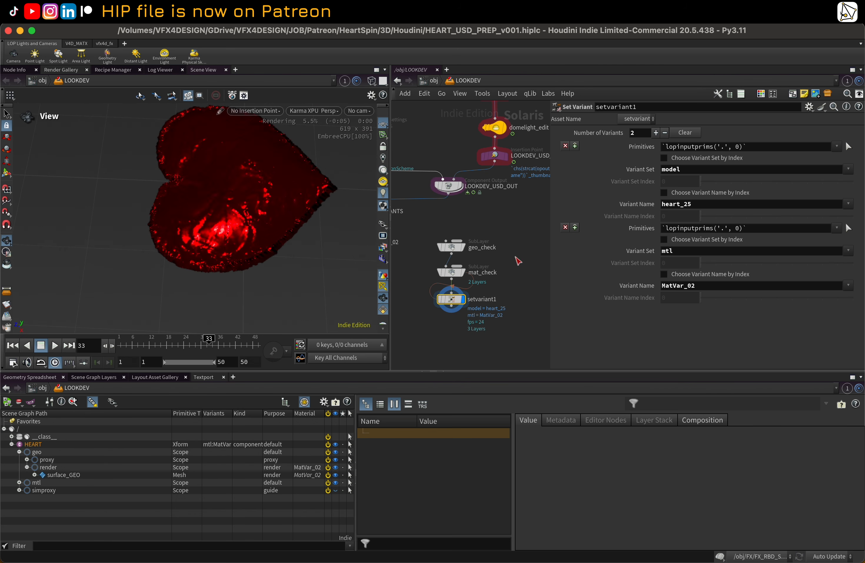
pyautogui.click(849, 286)
pyautogui.click(818, 317)
# Step: Inspect the LOOKDEV_USD_OUT component output's export options and variant layer settings
pyautogui.moveTo(244, 230); pyautogui.dragTo(269, 184)
pyautogui.scroll(-1, 438, 221)
pyautogui.scroll(-2, 439, 219)
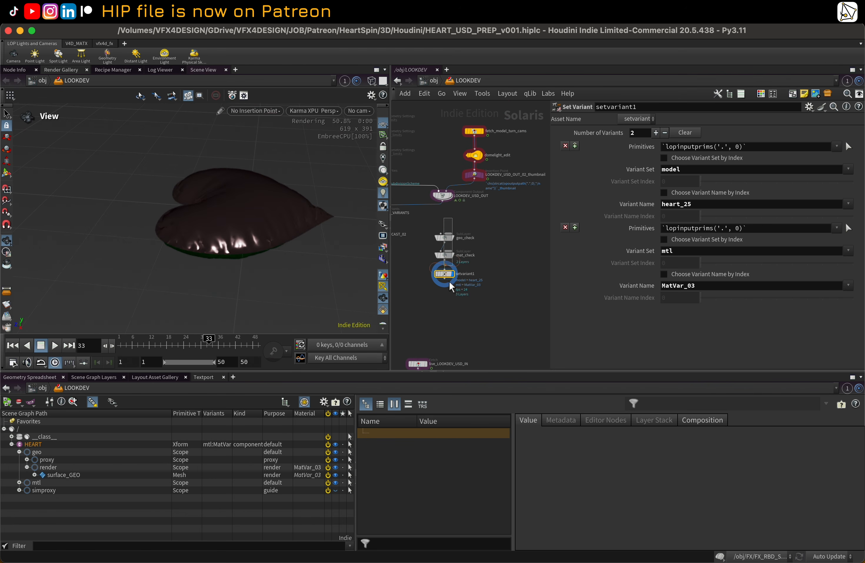
pyautogui.moveTo(449, 281); pyautogui.dragTo(450, 221)
pyautogui.scroll(-3, 527, 242)
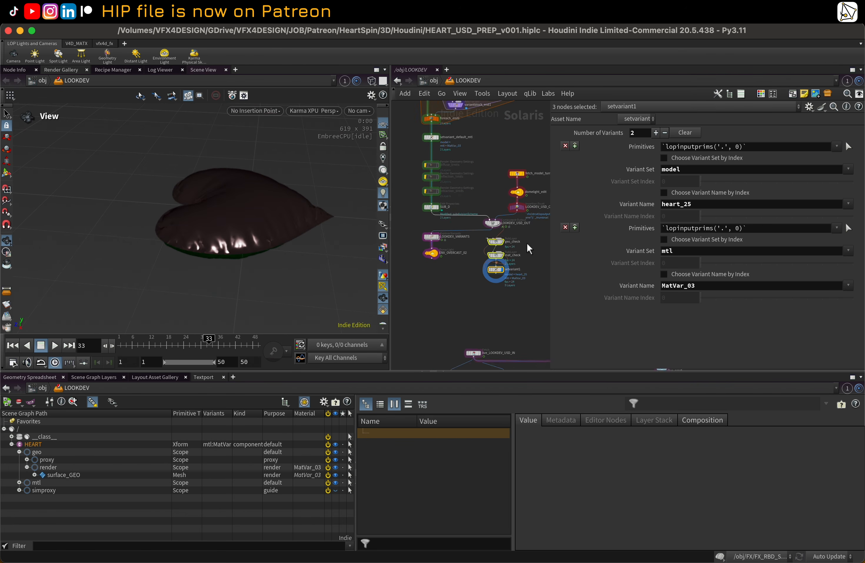
pyautogui.moveTo(526, 245); pyautogui.dragTo(508, 237, button='middle')
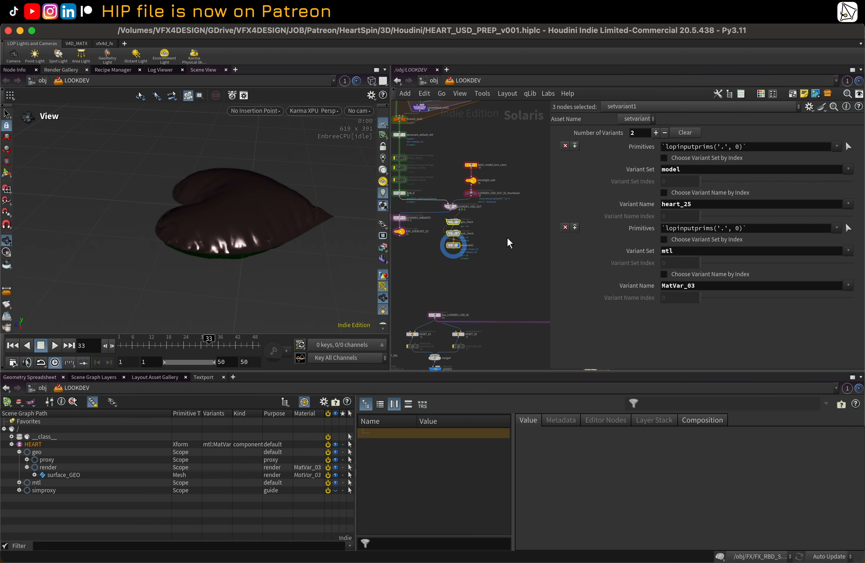
pyautogui.click(450, 207)
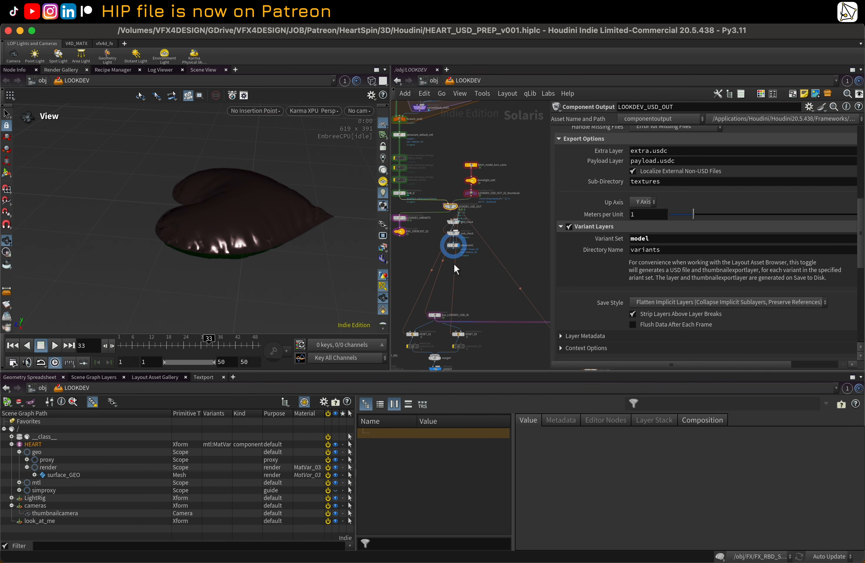
pyautogui.scroll(3, 438, 315)
pyautogui.scroll(3, 437, 317)
pyautogui.moveTo(436, 321); pyautogui.dragTo(447, 266, button='middle')
# Step: Inspect the live_LOOKDEV_USD_IN fetch node's LOP path and collapse the HEART hierarchy in the scene graph
pyautogui.click(441, 265)
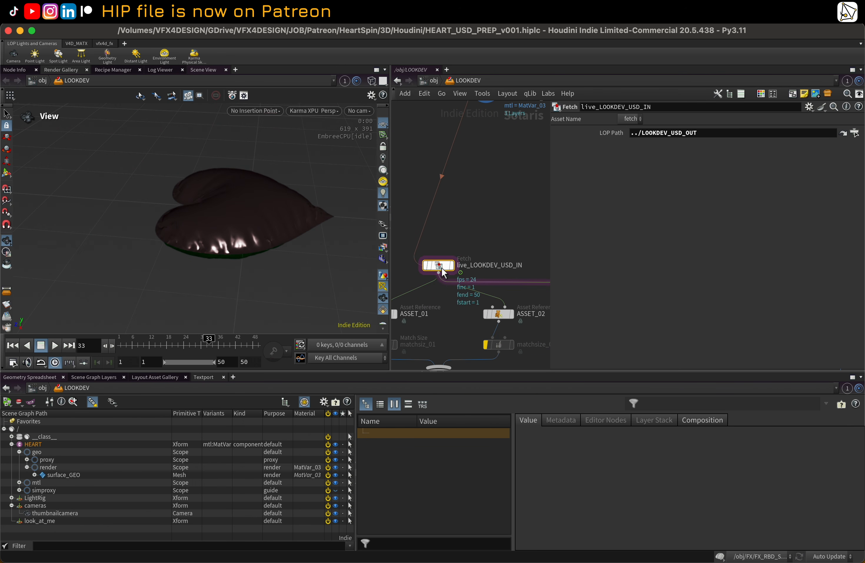
pyautogui.scroll(-1, 500, 218)
pyautogui.moveTo(508, 163); pyautogui.dragTo(467, 267, button='middle')
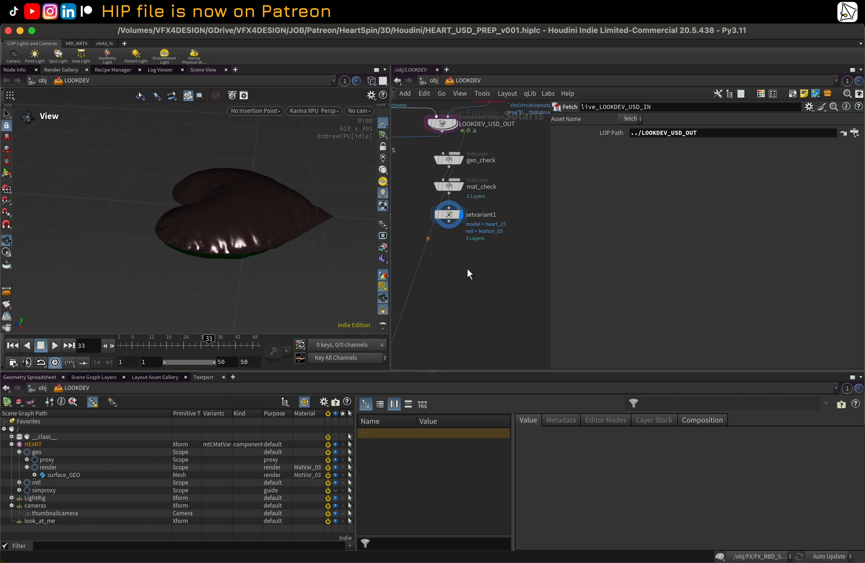
pyautogui.moveTo(504, 143); pyautogui.dragTo(495, 223, button='middle')
pyautogui.click(430, 198)
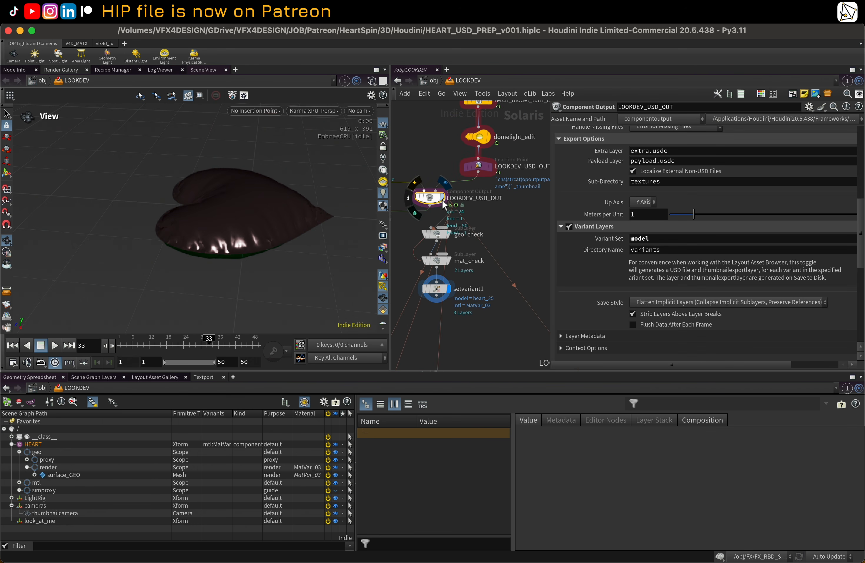
pyautogui.click(443, 198)
pyautogui.scroll(-5, 462, 206)
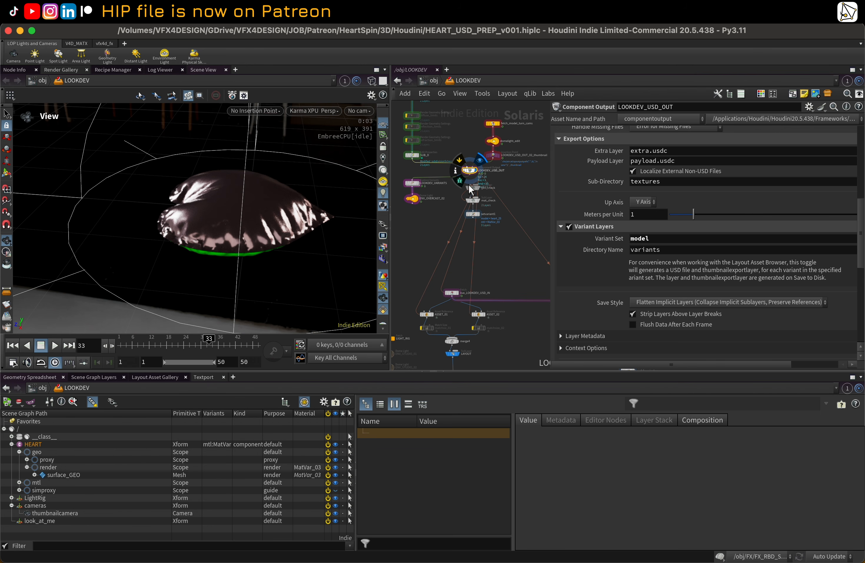
pyautogui.scroll(2, 457, 315)
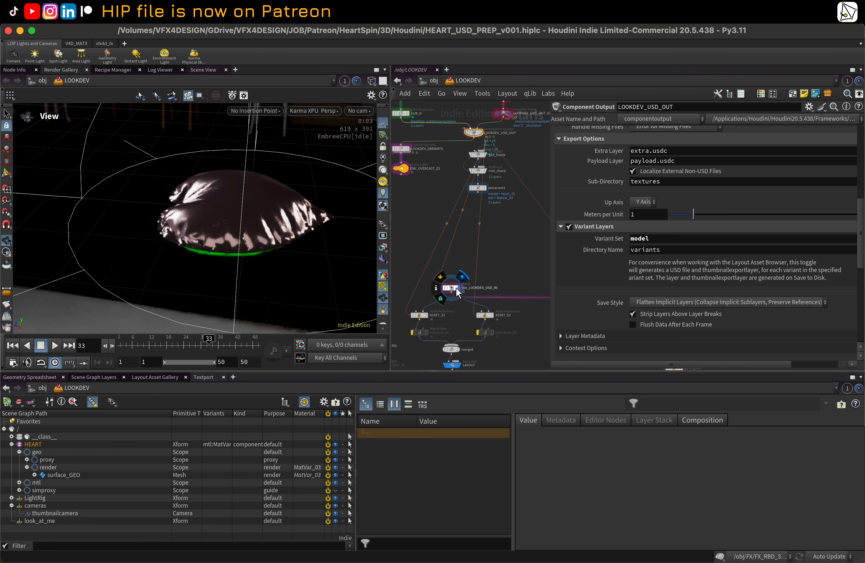
pyautogui.click(451, 288)
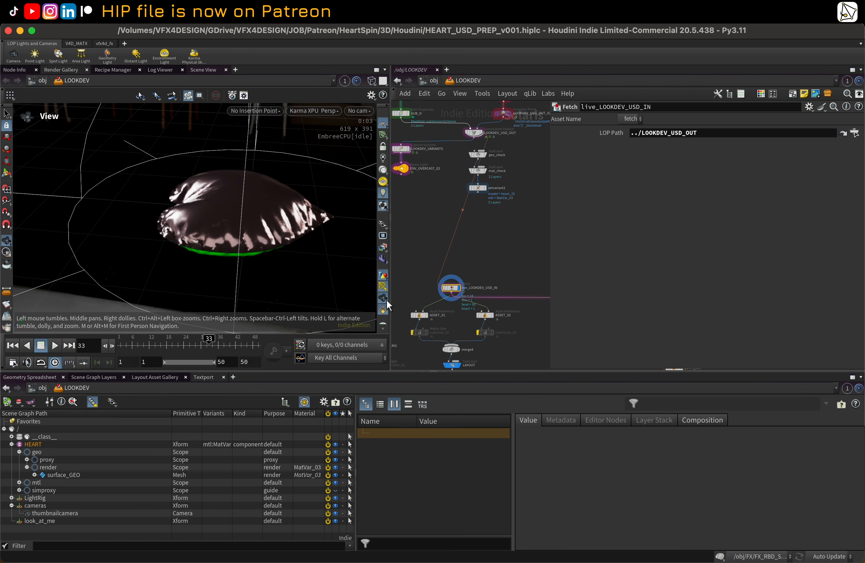
pyautogui.moveTo(402, 289); pyautogui.dragTo(421, 256, button='middle')
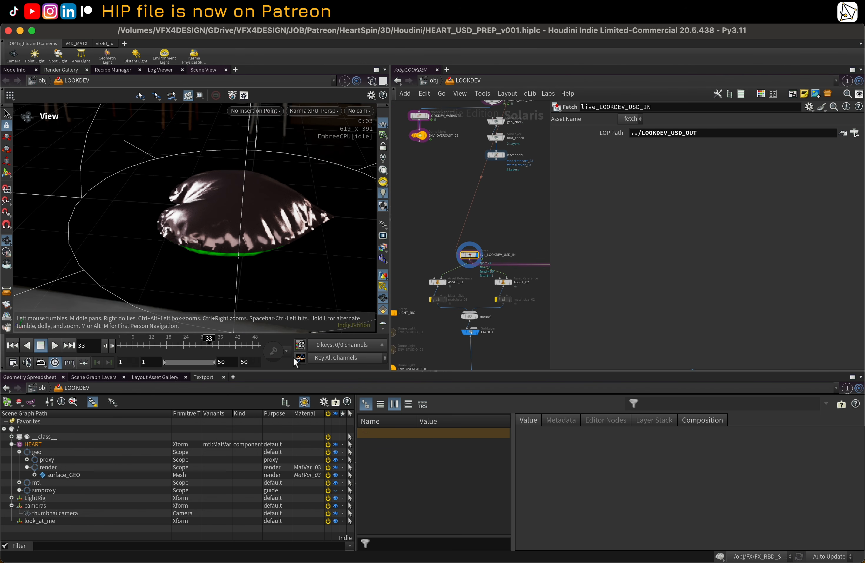
pyautogui.click(11, 444)
pyautogui.click(12, 459)
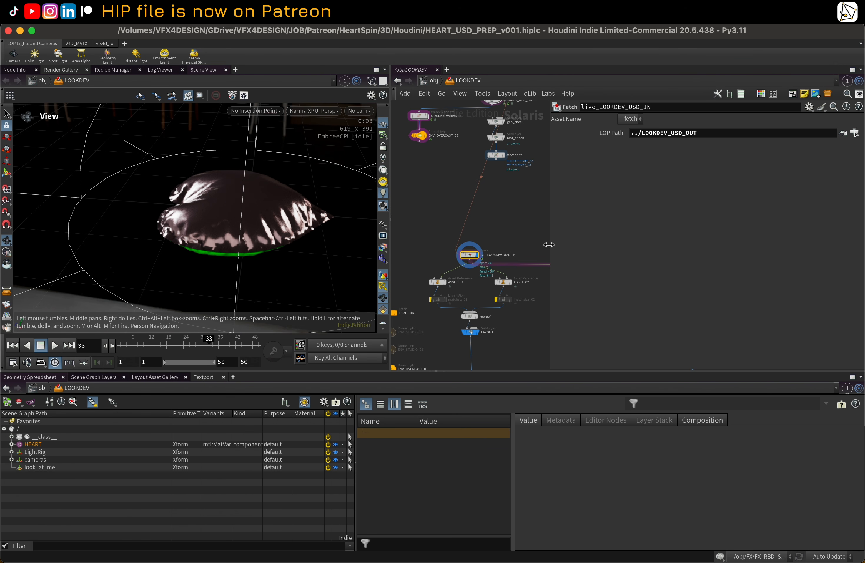
# Step: Inspect the ASSET_01 and ASSET_02 asset reference nodes' variant settings and scene graph hierarchy
pyautogui.moveTo(551, 244); pyautogui.dragTo(627, 241)
pyautogui.scroll(1, 536, 250)
pyautogui.moveTo(532, 247); pyautogui.dragTo(553, 229, button='middle')
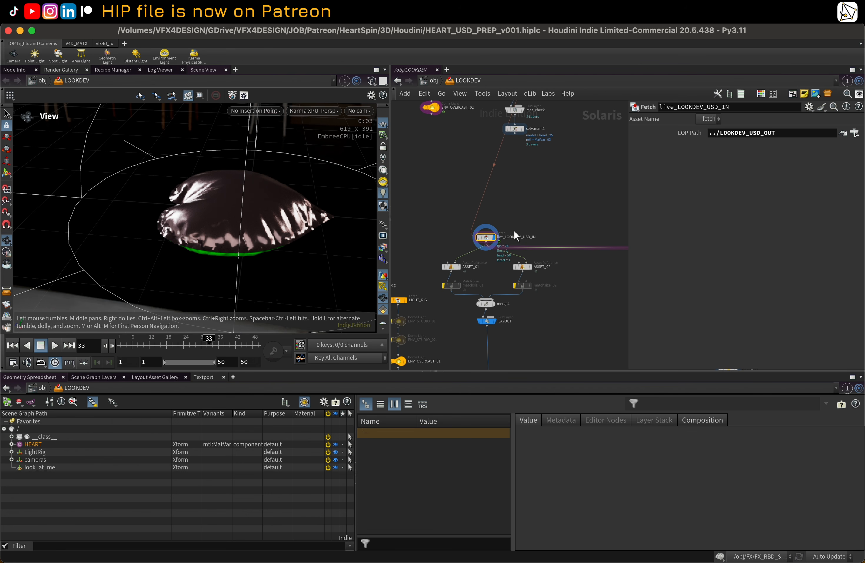
pyautogui.scroll(3, 459, 268)
pyautogui.click(458, 267)
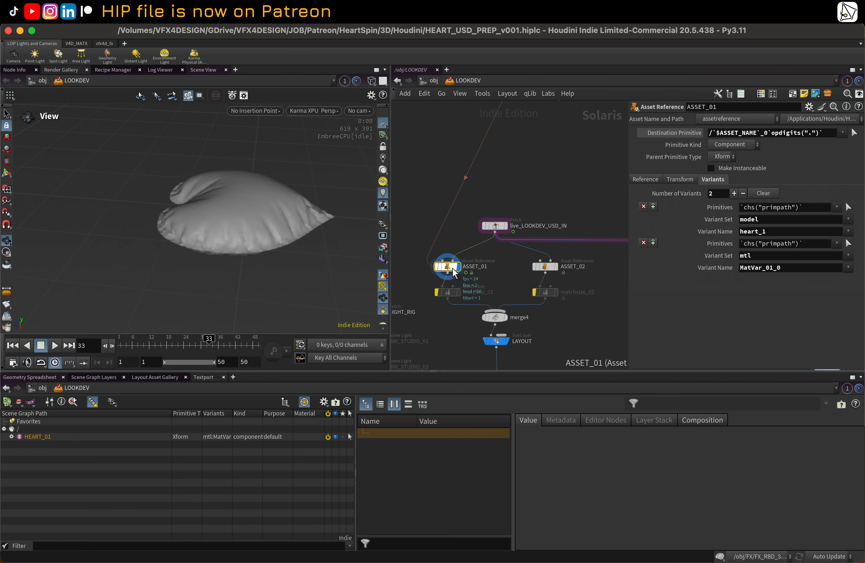
pyautogui.click(11, 436)
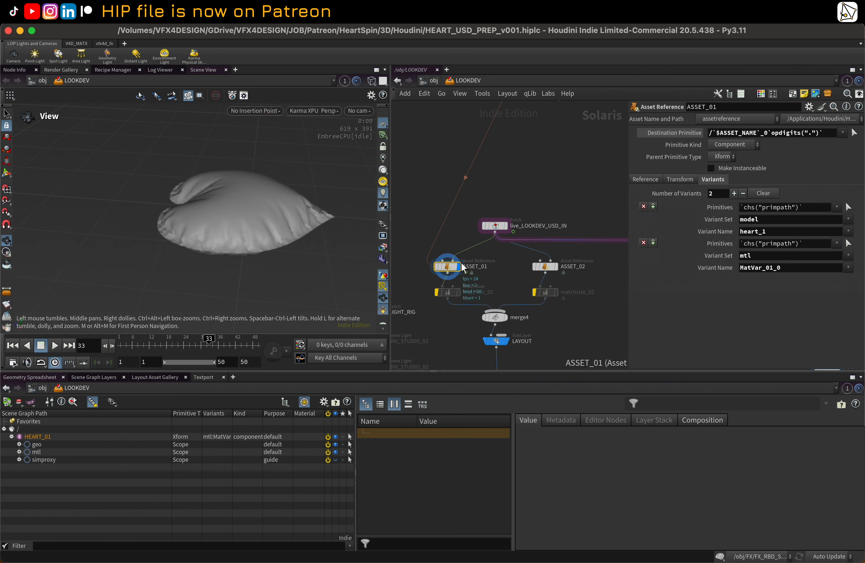
pyautogui.press('y')
pyautogui.moveTo(462, 239); pyautogui.dragTo(459, 257)
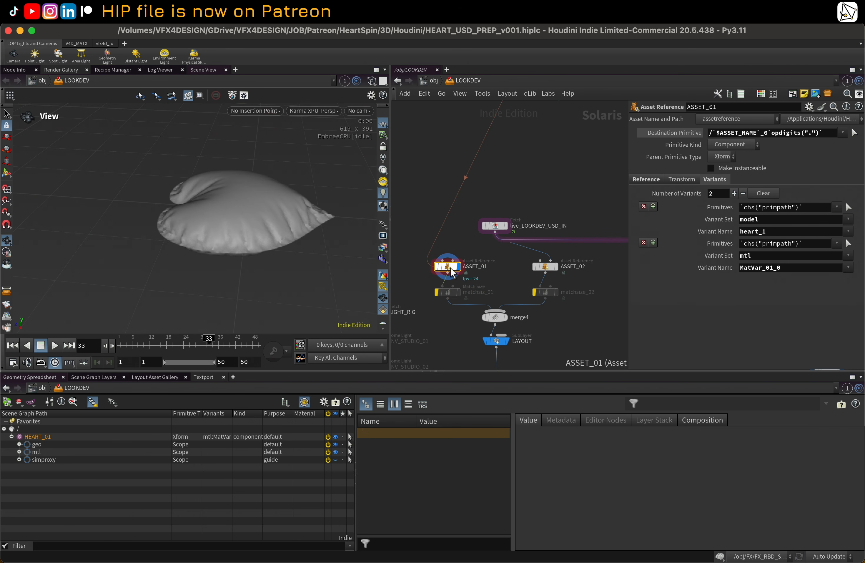
pyautogui.click(548, 266)
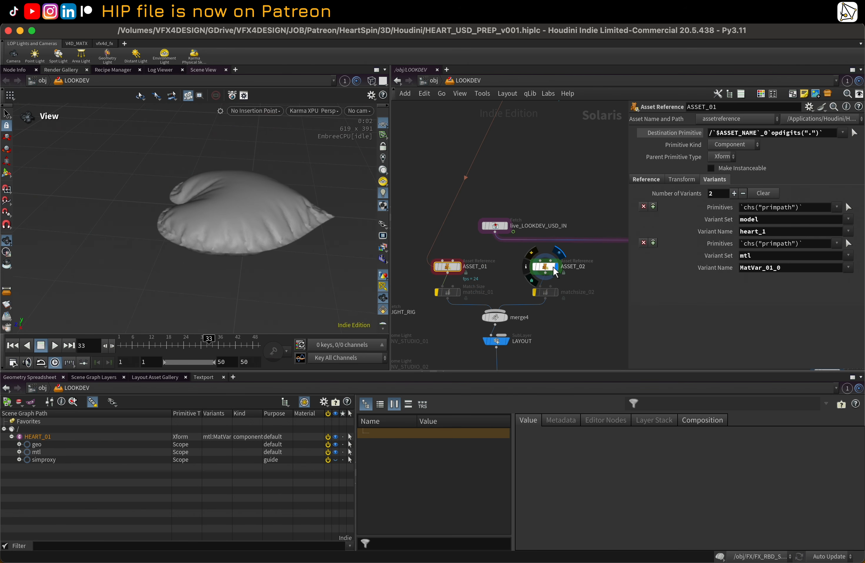
pyautogui.click(450, 267)
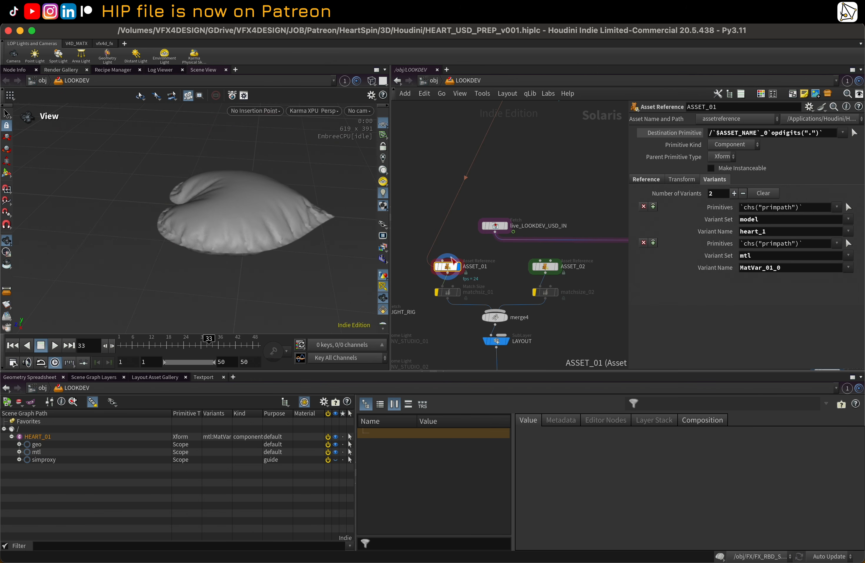
pyautogui.scroll(-10, 514, 265)
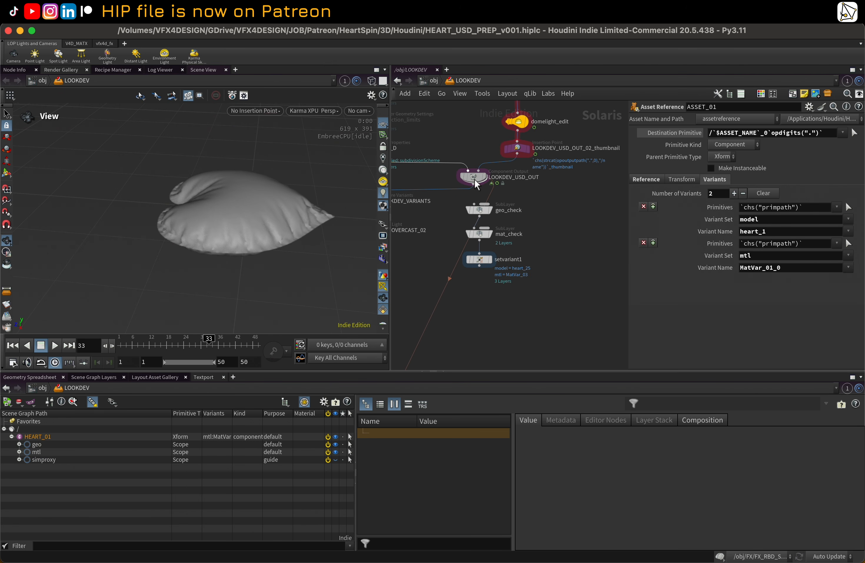
pyautogui.click(476, 183)
pyautogui.scroll(10, 583, 205)
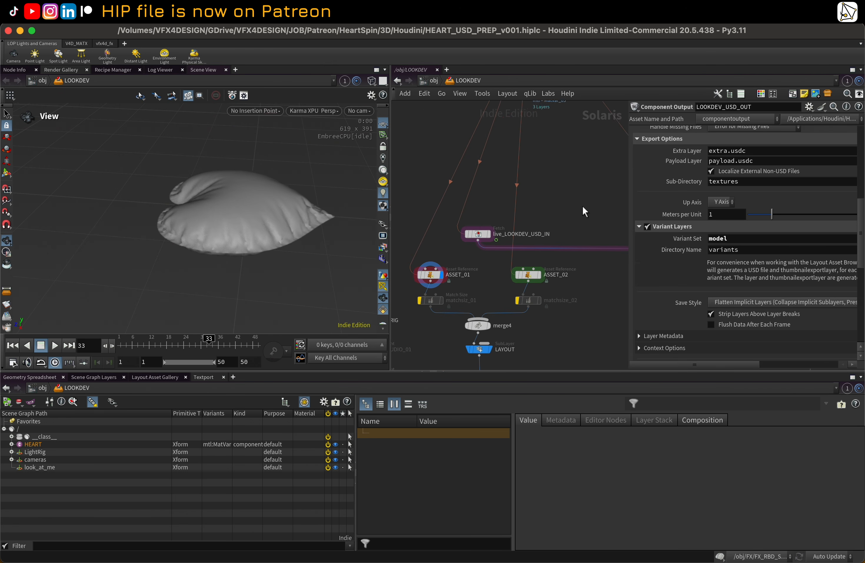
# Step: Set ASSET_01's mtl variant name to MatVar_01
pyautogui.click(437, 250)
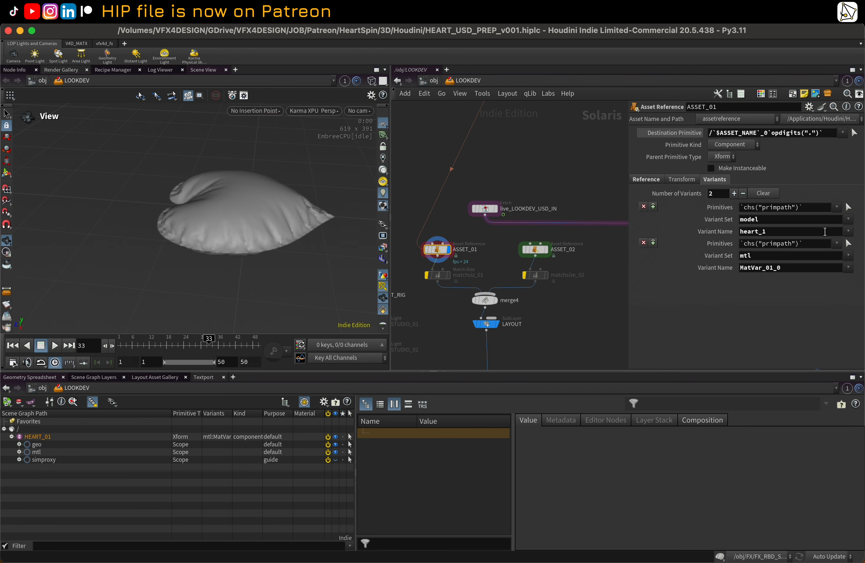
pyautogui.click(847, 230)
pyautogui.click(696, 274)
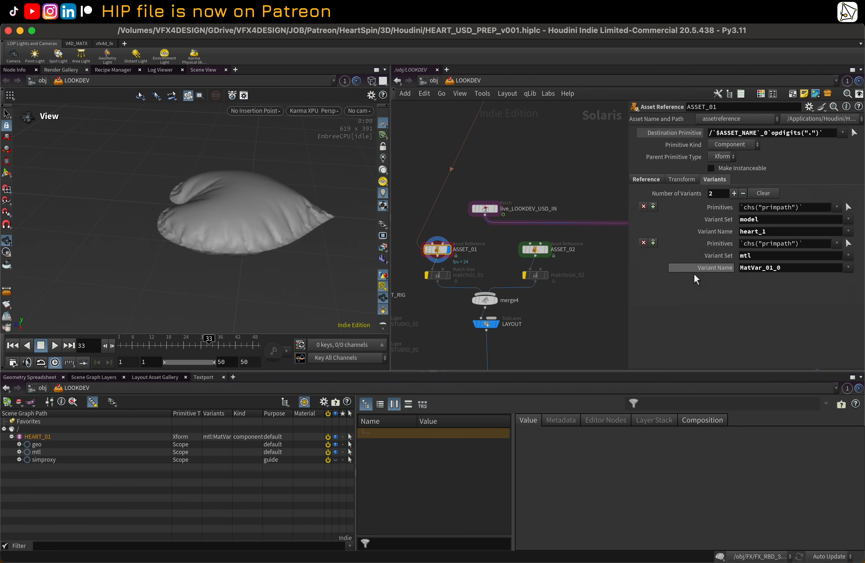
pyautogui.click(848, 271)
pyautogui.click(803, 280)
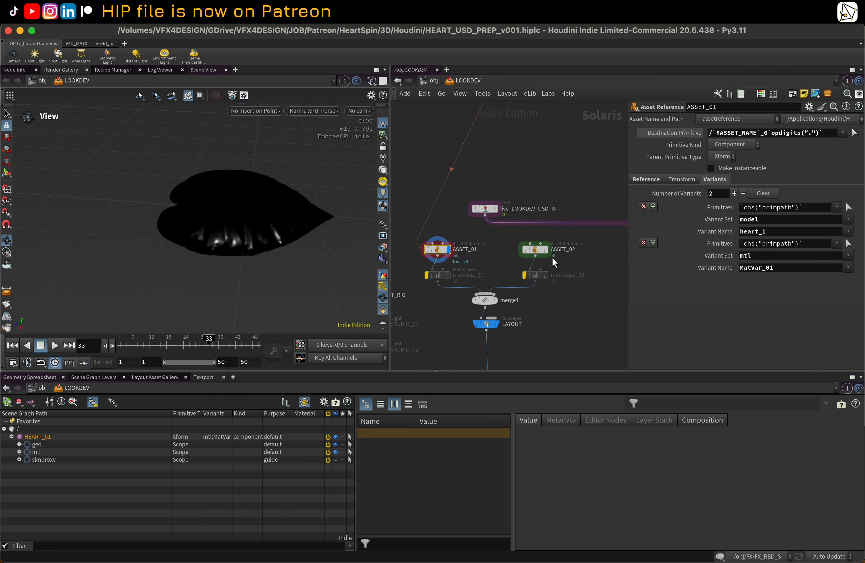
# Step: Set ASSET_02's mtl variant name to MatVar_02
pyautogui.click(538, 249)
pyautogui.click(848, 268)
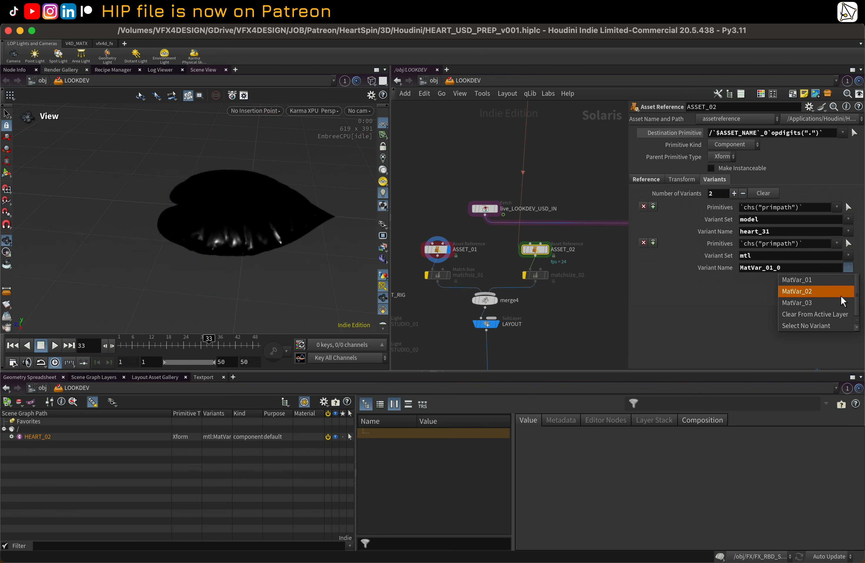
pyautogui.click(841, 292)
# Step: View the LAYOUT sublayer result and orbit the viewport to examine both heart assets
pyautogui.moveTo(549, 336); pyautogui.dragTo(526, 252, button='middle')
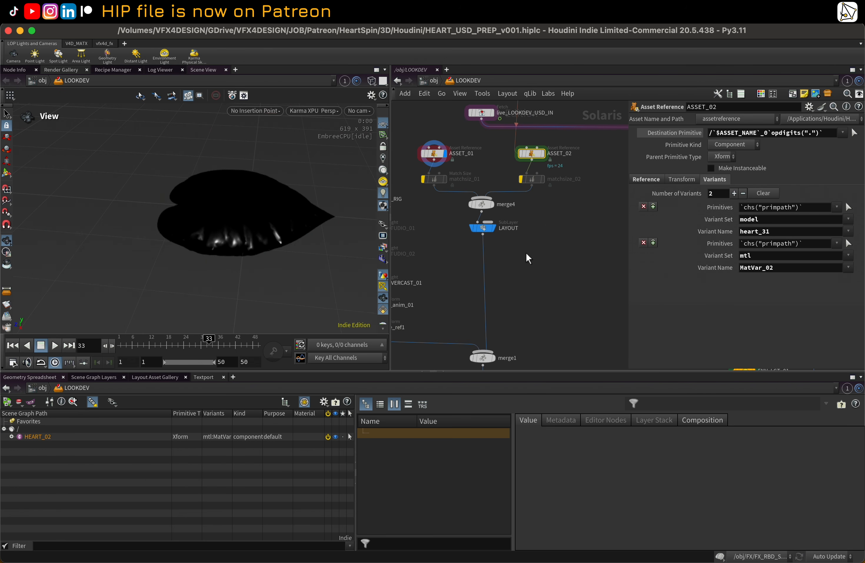
pyautogui.click(494, 227)
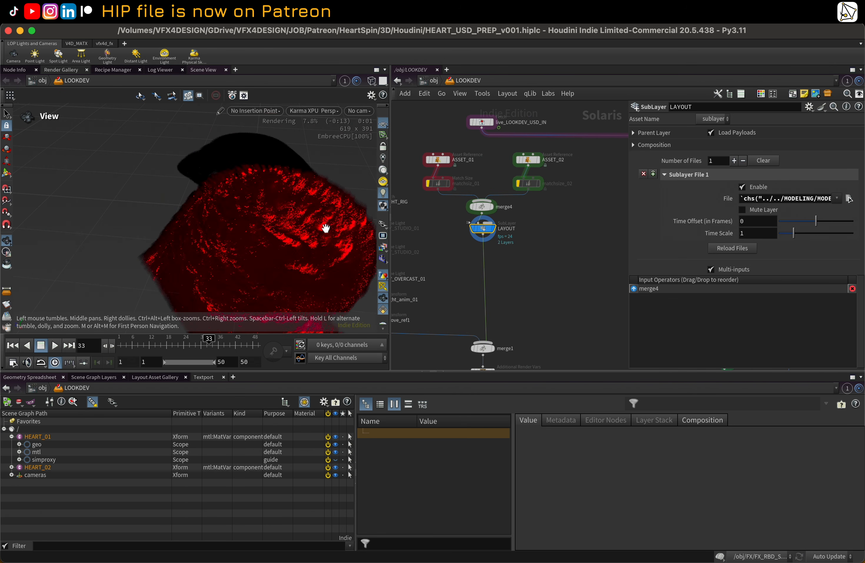
pyautogui.moveTo(299, 199); pyautogui.dragTo(322, 210)
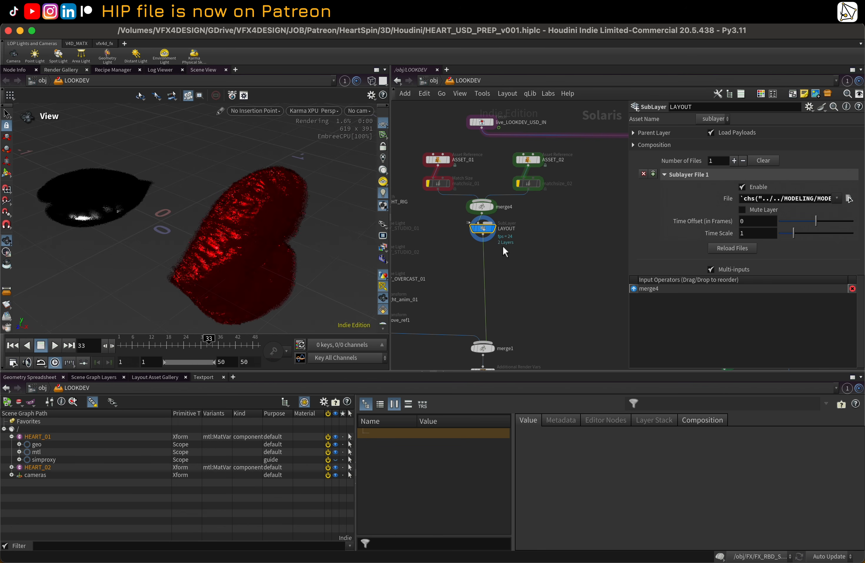
pyautogui.scroll(-1, 469, 265)
pyautogui.moveTo(470, 261); pyautogui.dragTo(522, 248, button='middle')
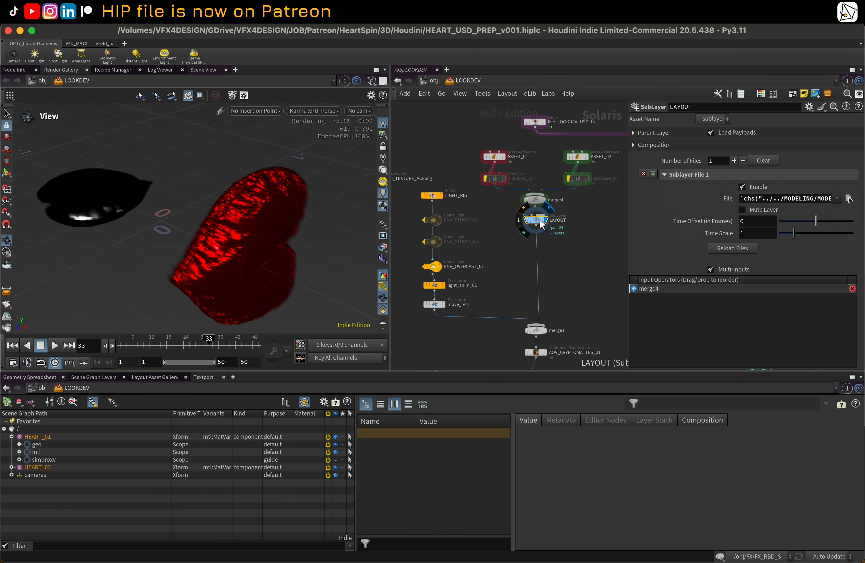
# Step: Browse the MODELING network's component output, data validation and layout nodes
pyautogui.click(433, 80)
pyautogui.doubleClick(504, 186)
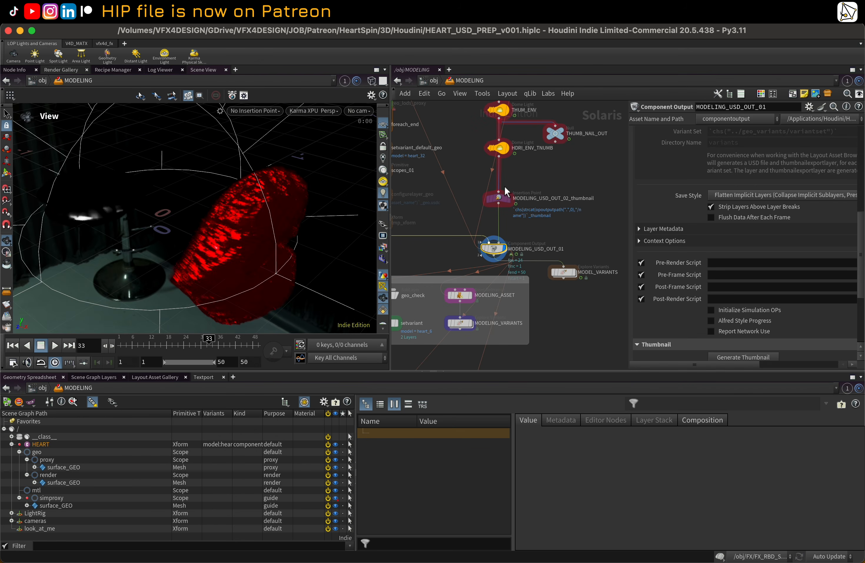
pyautogui.moveTo(565, 256); pyautogui.dragTo(477, 287, button='middle')
pyautogui.scroll(-5, 477, 287)
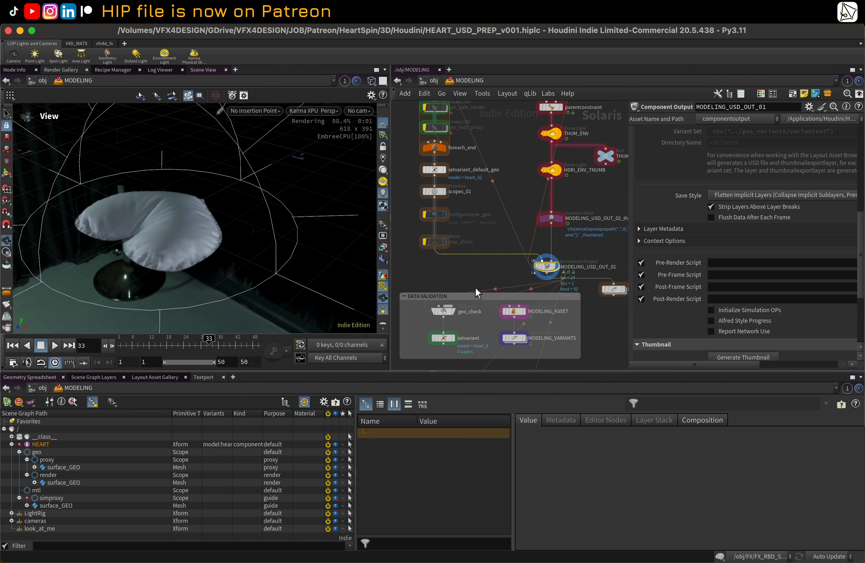
pyautogui.moveTo(434, 366); pyautogui.dragTo(459, 199, button='middle')
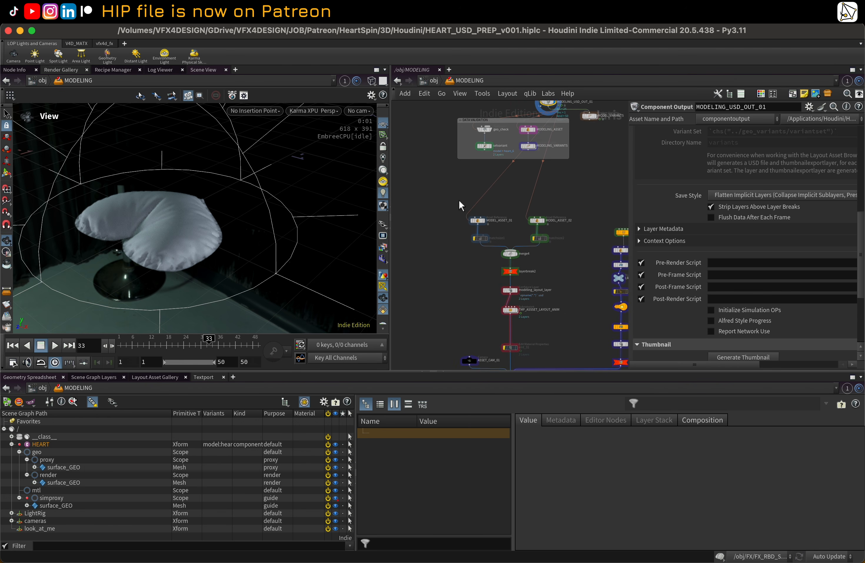
pyautogui.moveTo(472, 304); pyautogui.dragTo(423, 173, button='middle')
pyautogui.scroll(2, 441, 279)
pyautogui.scroll(2, 442, 224)
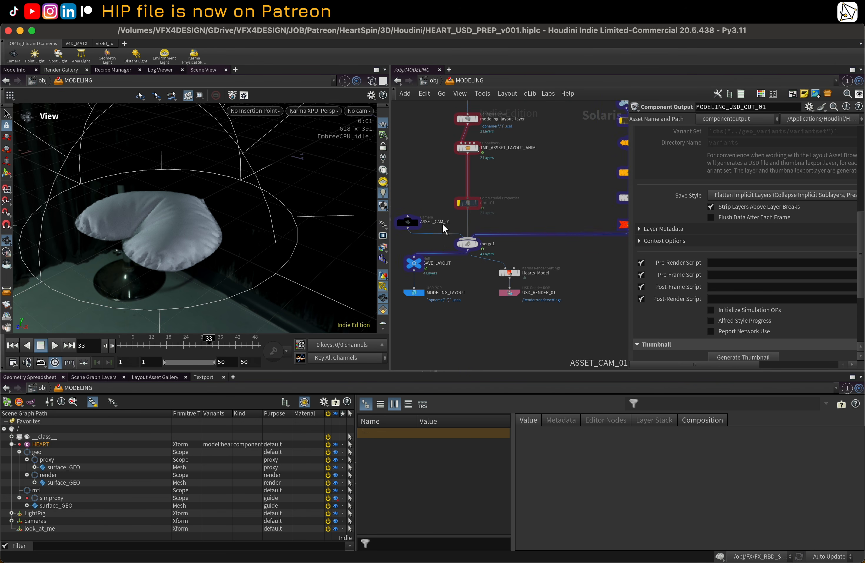
pyautogui.moveTo(444, 225); pyautogui.dragTo(464, 285, button='middle')
pyautogui.scroll(-1, 465, 271)
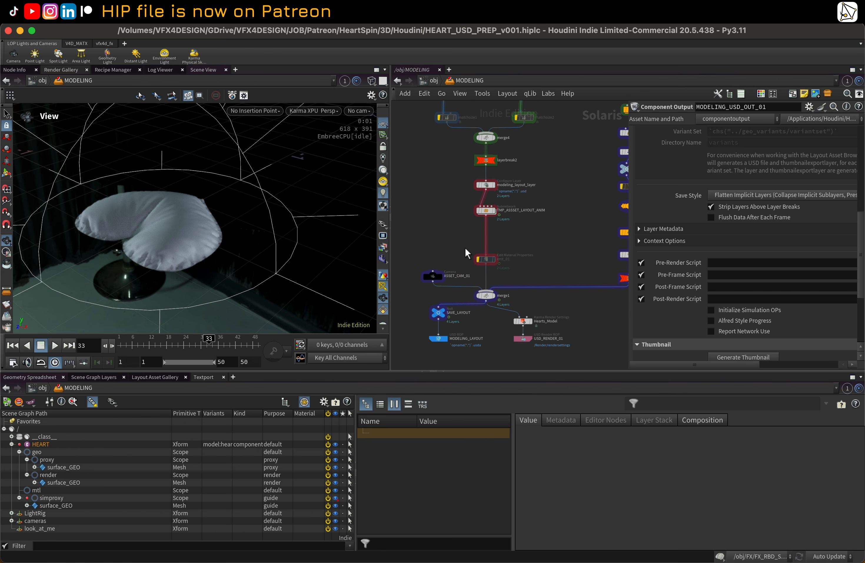
# Step: Return to the LOOKDEV network and select the Lookdev Karma render settings node
pyautogui.click(469, 83)
pyautogui.click(498, 124)
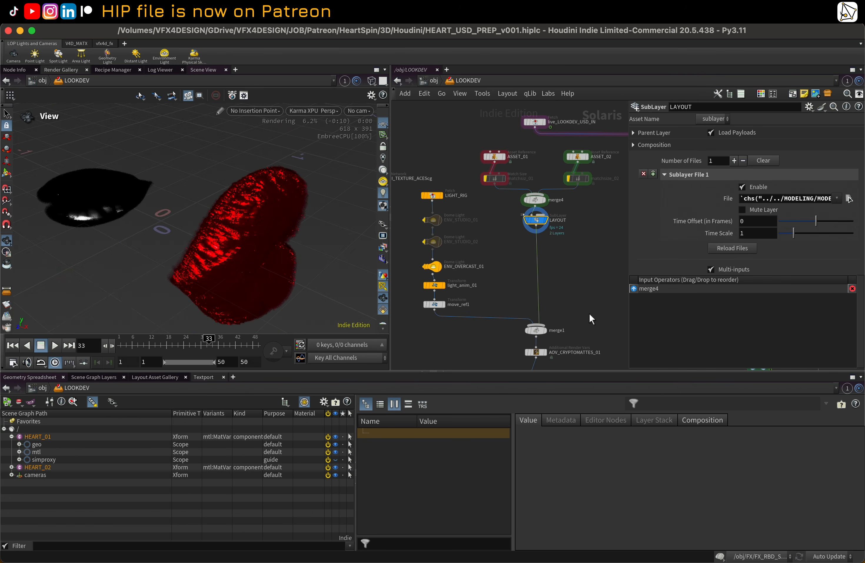
pyautogui.moveTo(558, 359); pyautogui.dragTo(534, 291, button='middle')
pyautogui.scroll(1, 530, 312)
pyautogui.click(517, 308)
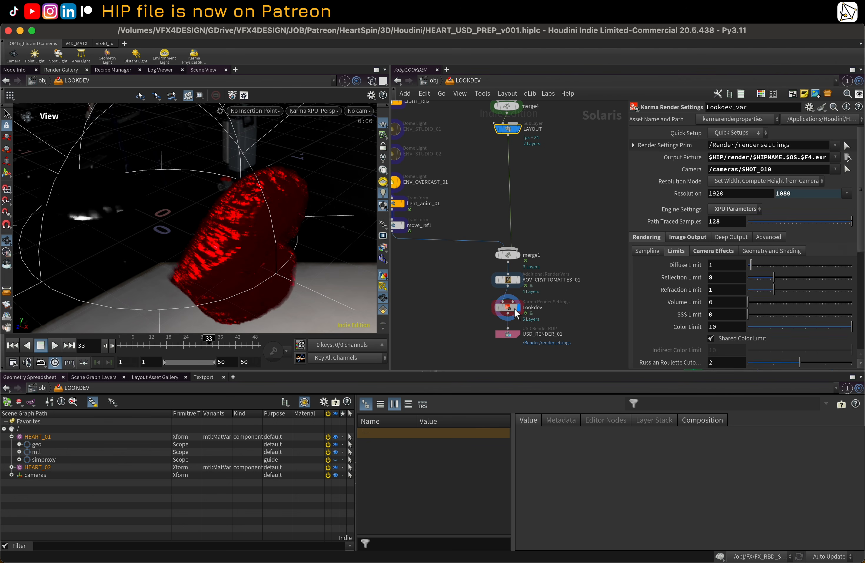
# Step: Look through the /cameras/ASSET_CAM_01 camera in the viewport and scrub the timeline around frame 22
pyautogui.click(354, 111)
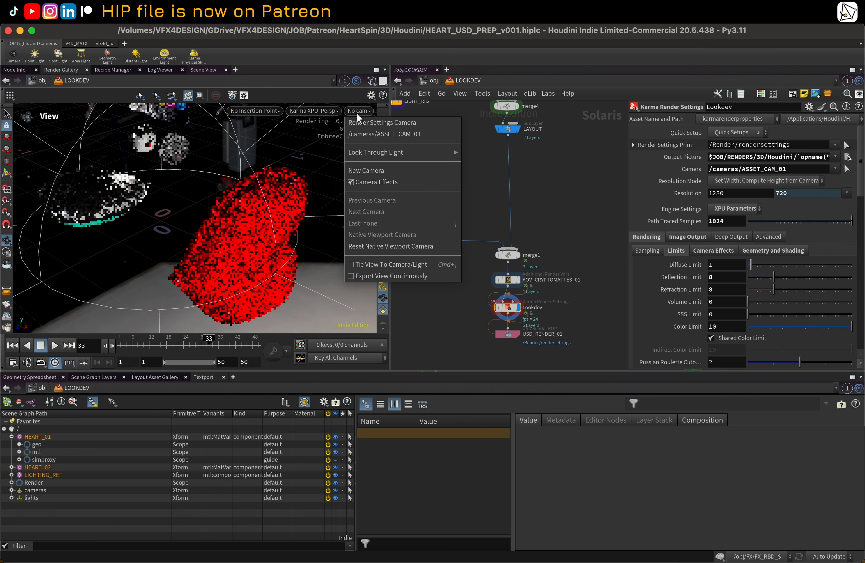
pyautogui.click(385, 134)
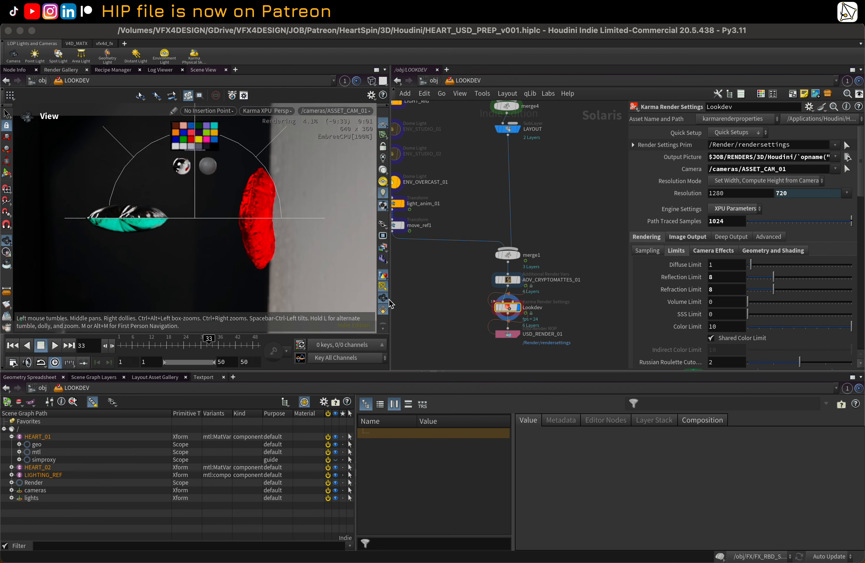
pyautogui.click(383, 287)
pyautogui.moveTo(146, 342); pyautogui.dragTo(174, 342)
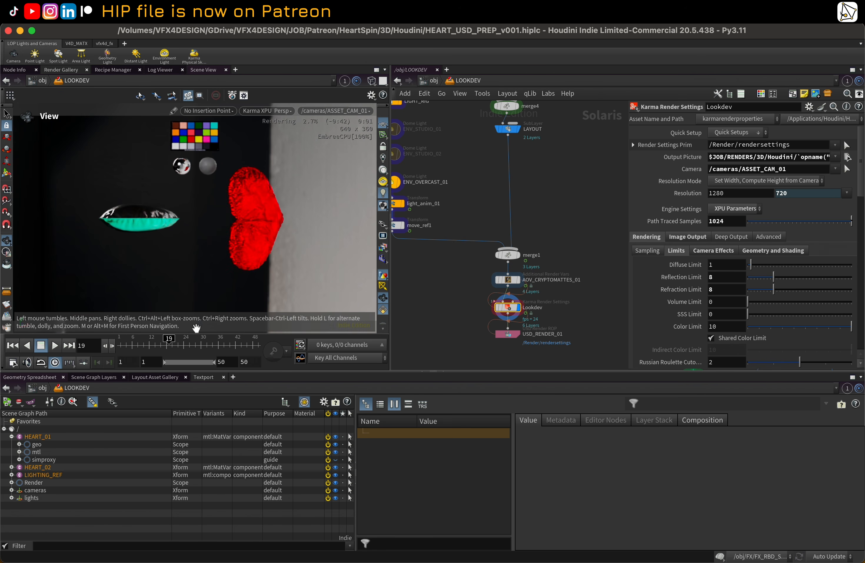
pyautogui.click(211, 341)
pyautogui.moveTo(210, 340); pyautogui.dragTo(178, 341)
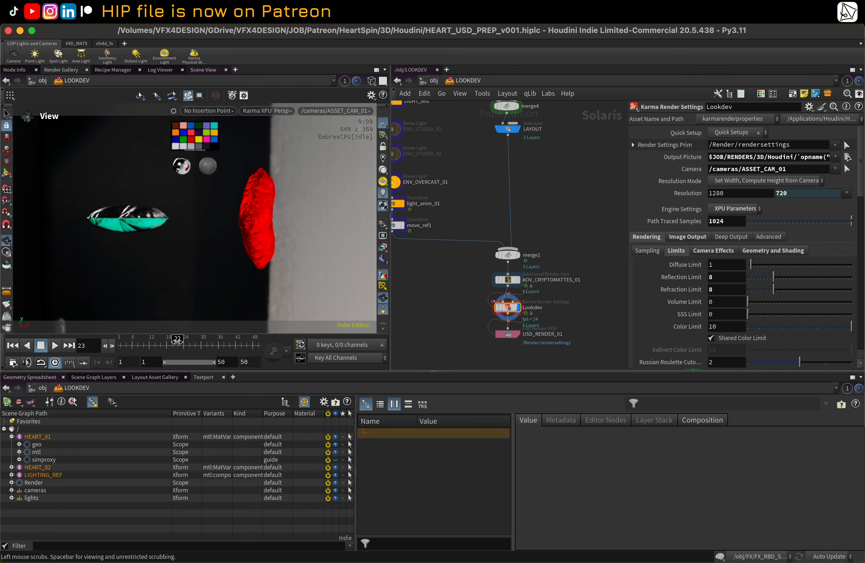
# Step: Inspect the live_LOOKDEV_USD_IN fetch node and the ASSET_01 and ASSET_02 reference nodes
pyautogui.scroll(-1, 538, 237)
pyautogui.moveTo(537, 238); pyautogui.dragTo(541, 311, button='middle')
pyautogui.scroll(1, 492, 203)
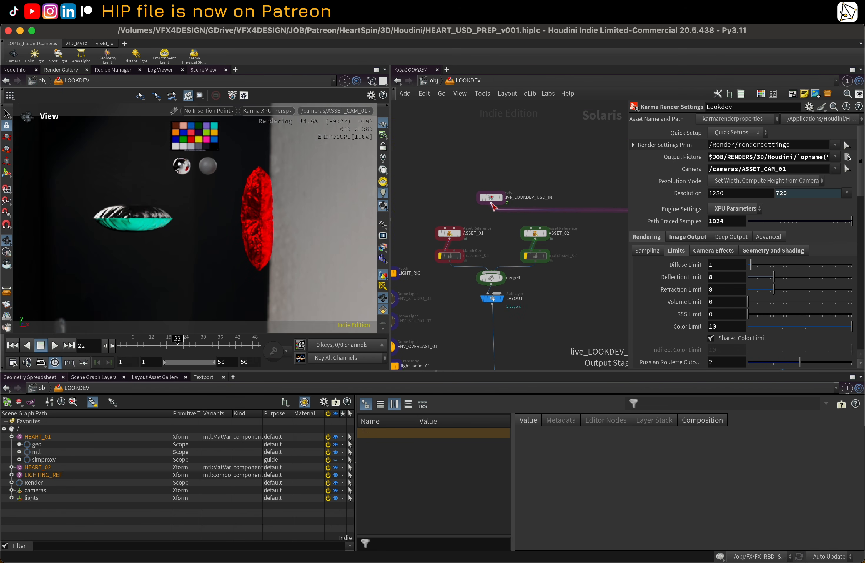
pyautogui.click(492, 203)
pyautogui.click(449, 227)
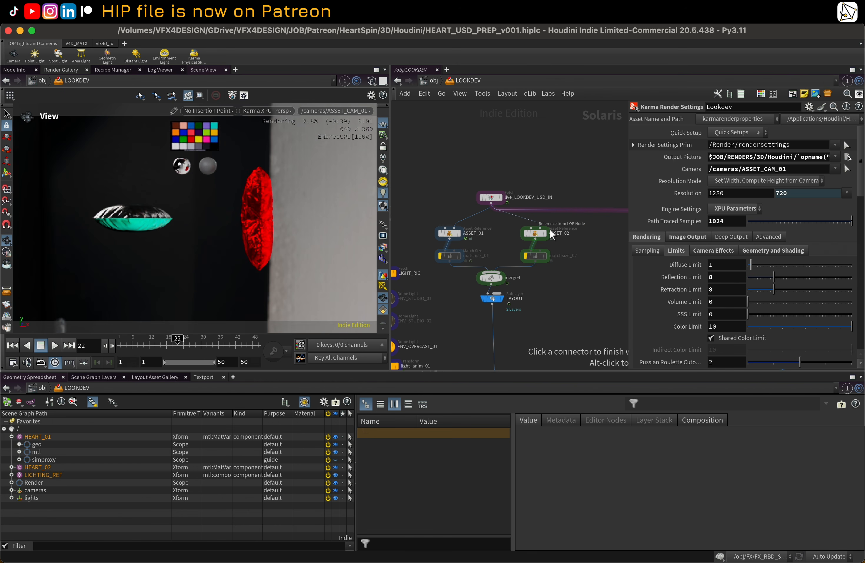
pyautogui.click(549, 228)
# Step: Follow the fetch node up to the LOOKDEV_USD_OUT network and pin the viewport
pyautogui.click(492, 198)
pyautogui.moveTo(492, 198); pyautogui.dragTo(535, 240, button='middle')
pyautogui.scroll(-3, 510, 296)
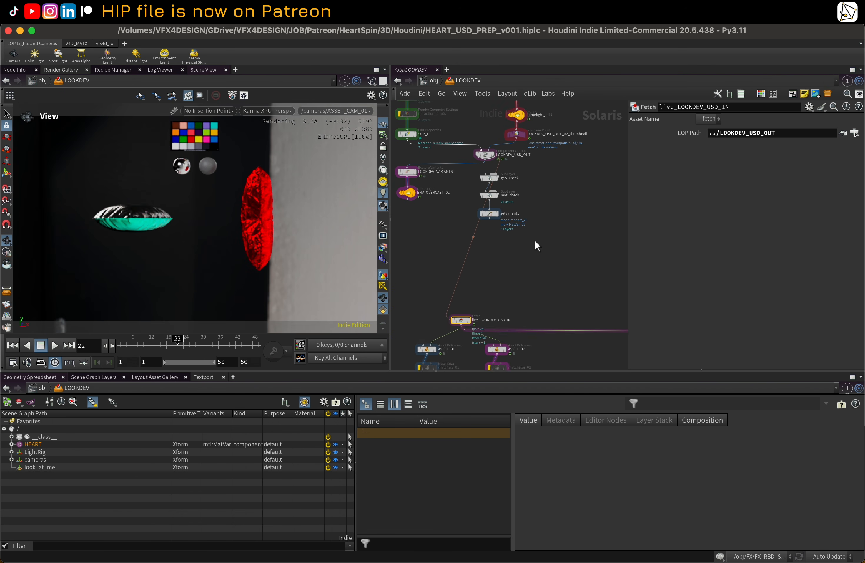
pyautogui.moveTo(488, 125); pyautogui.dragTo(516, 233, button='middle')
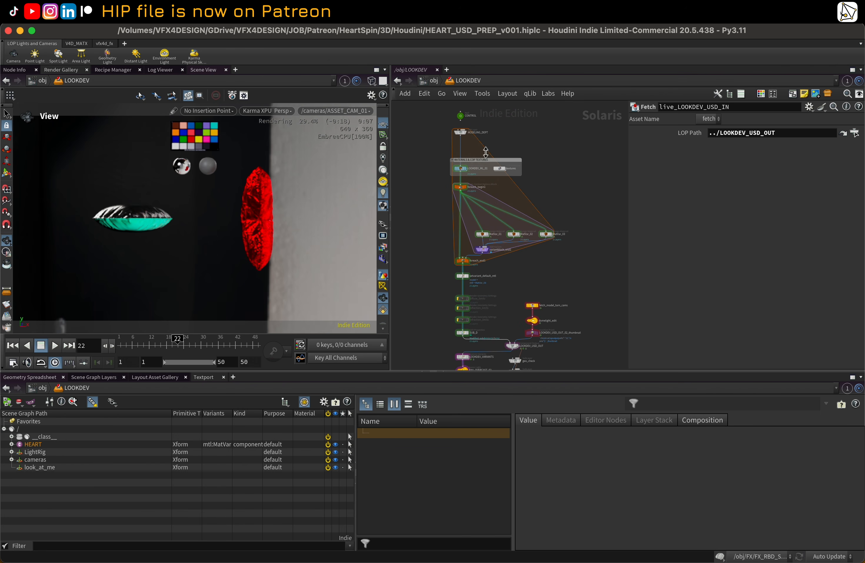
pyautogui.scroll(2, 475, 174)
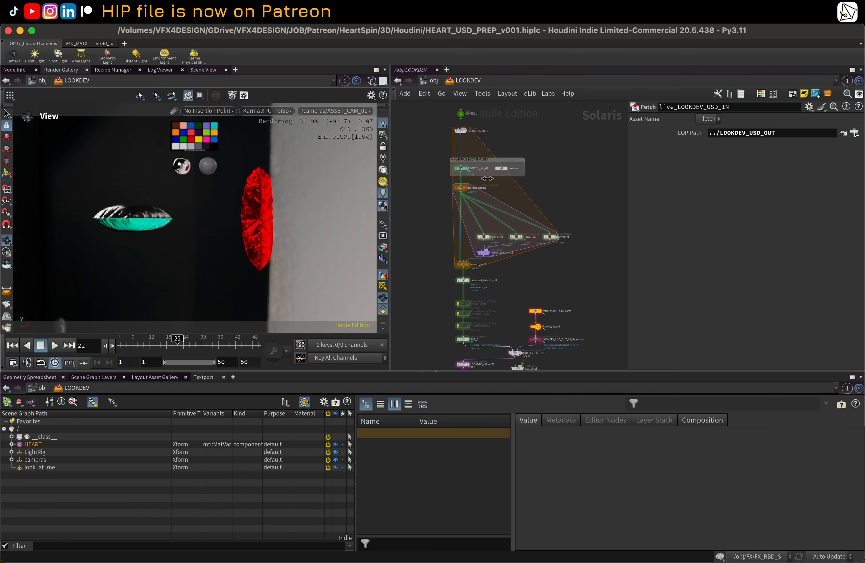
pyautogui.click(345, 81)
pyautogui.moveTo(423, 259); pyautogui.dragTo(432, 218, button='middle')
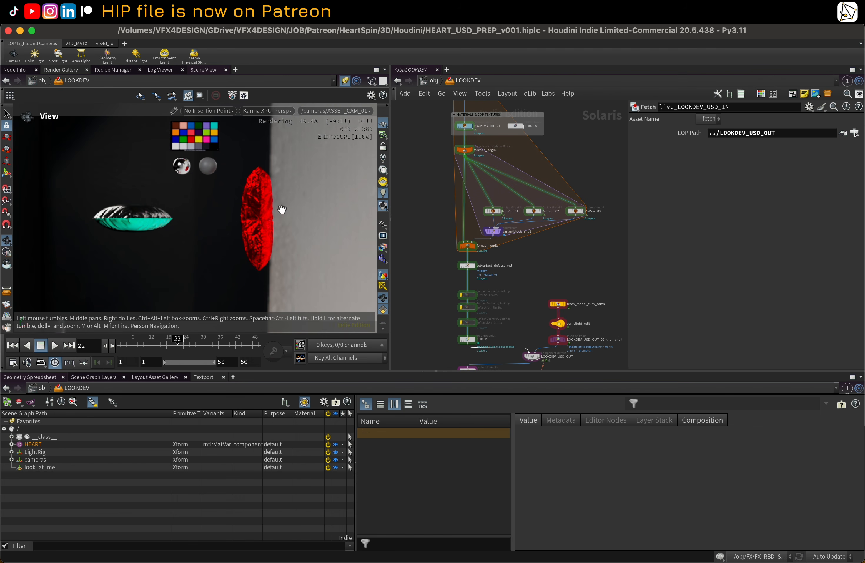
# Step: Open the LOOKDEV_ML_01 material library to examine the MatVar_01, MatVar_02 and MatVar_03 materials
pyautogui.doubleClick(467, 125)
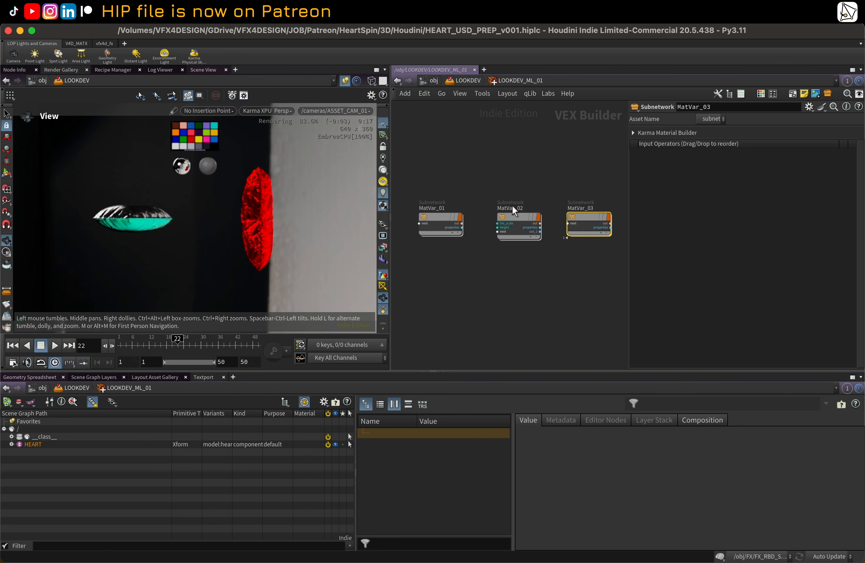
pyautogui.scroll(-2, 513, 243)
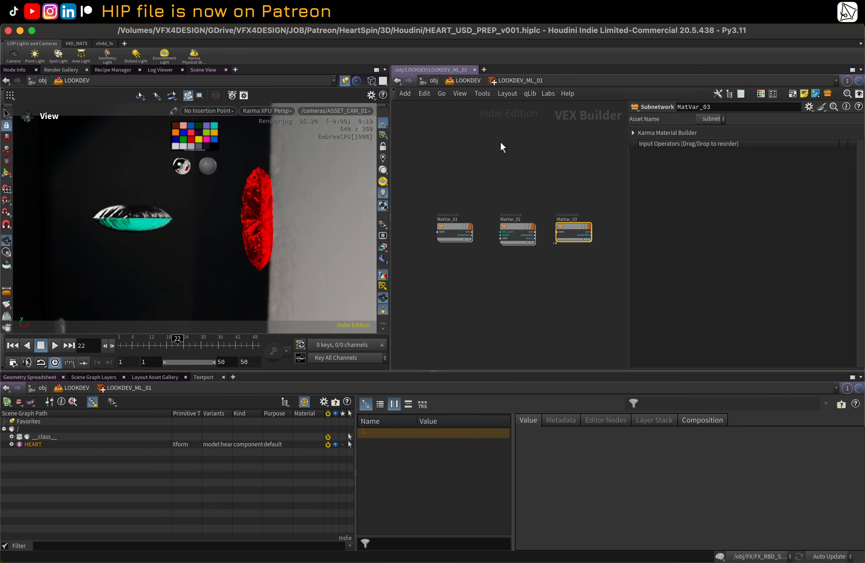
pyautogui.click(462, 83)
# Step: Navigate to the LOOK_DEV asset reference node and inspect its variant settings
pyautogui.moveTo(581, 355); pyautogui.dragTo(513, 199, button='middle')
pyautogui.scroll(-3, 526, 216)
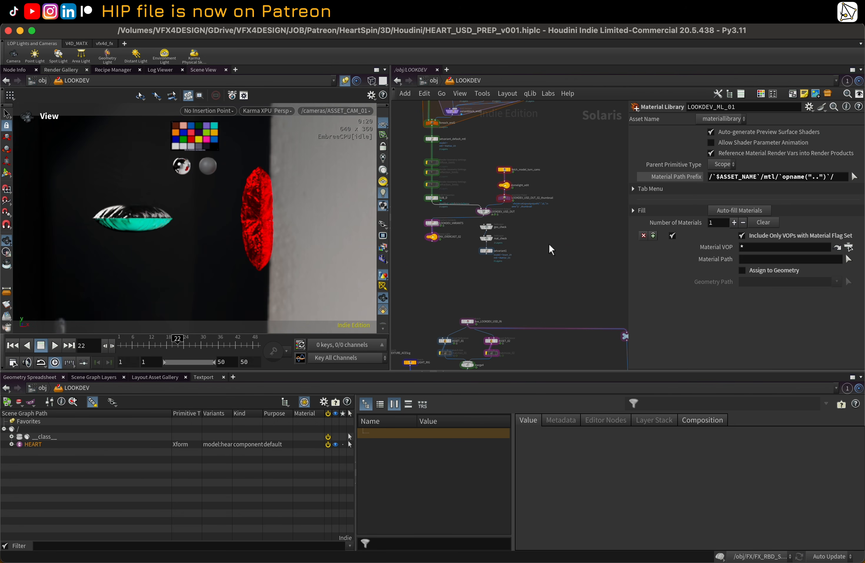
pyautogui.moveTo(586, 288); pyautogui.dragTo(545, 192, button='middle')
pyautogui.moveTo(495, 270); pyautogui.dragTo(471, 218, button='middle')
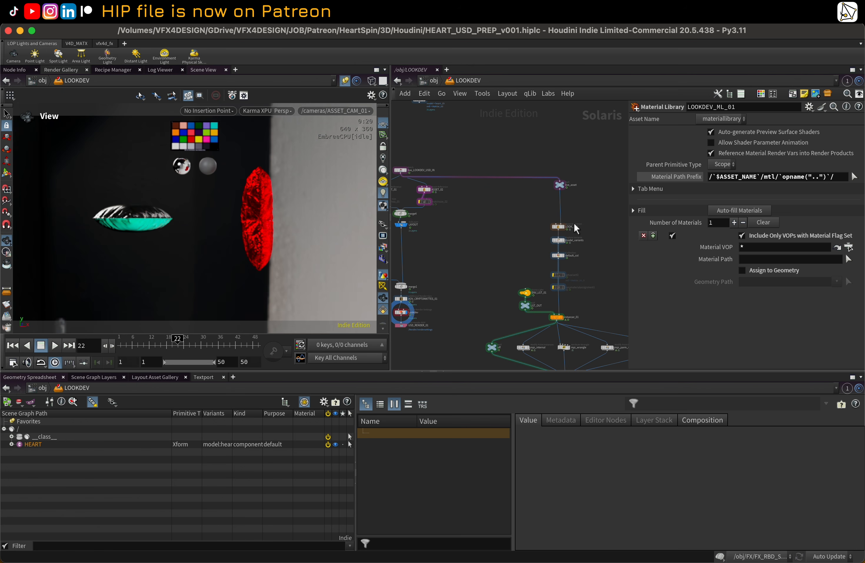
pyautogui.moveTo(576, 229); pyautogui.dragTo(536, 150, button='middle')
pyautogui.scroll(2, 537, 159)
pyautogui.click(522, 163)
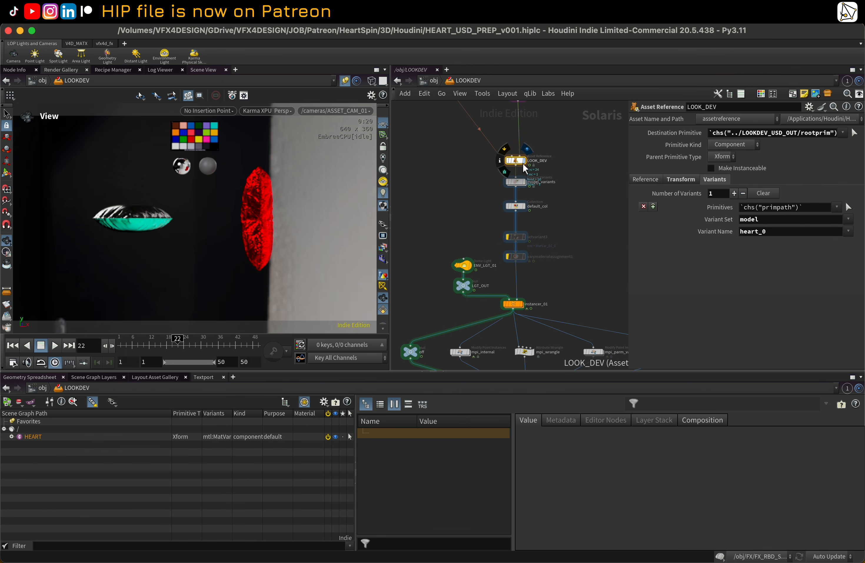
# Step: Switch the viewport to the GL renderer and display the model_variants Explore Variants node
pyautogui.scroll(-1, 517, 183)
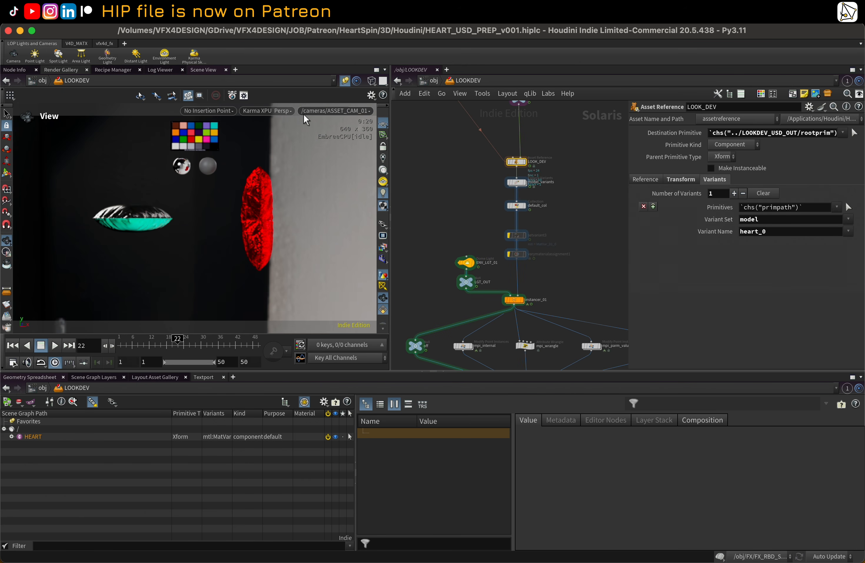
pyautogui.click(281, 111)
pyautogui.click(287, 150)
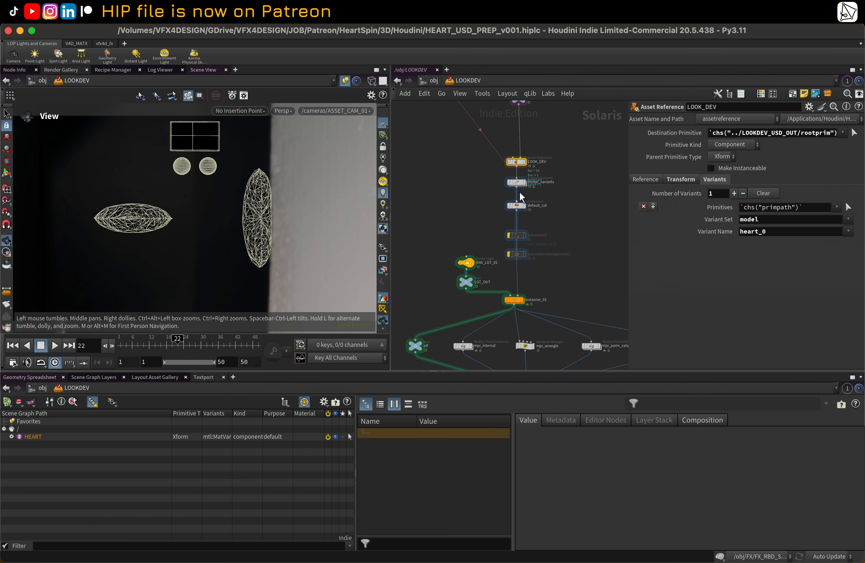
pyautogui.click(518, 182)
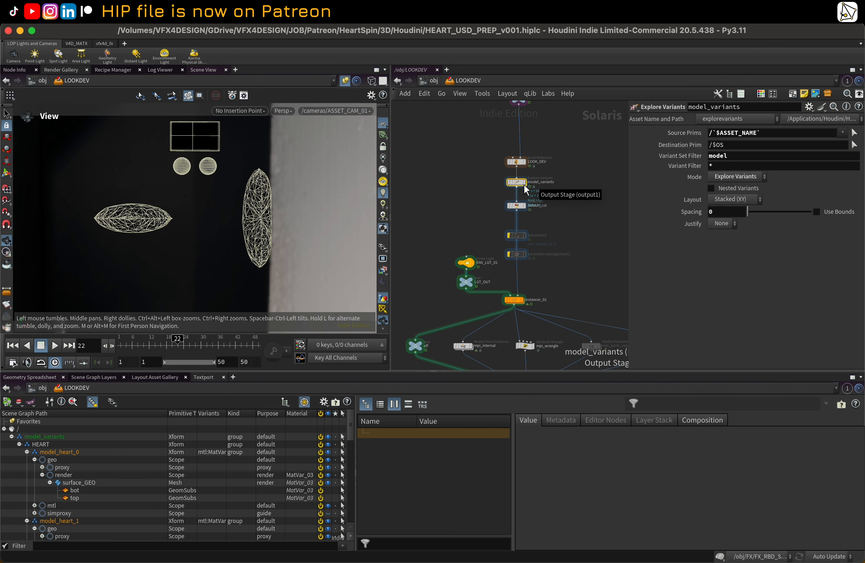
pyautogui.click(525, 182)
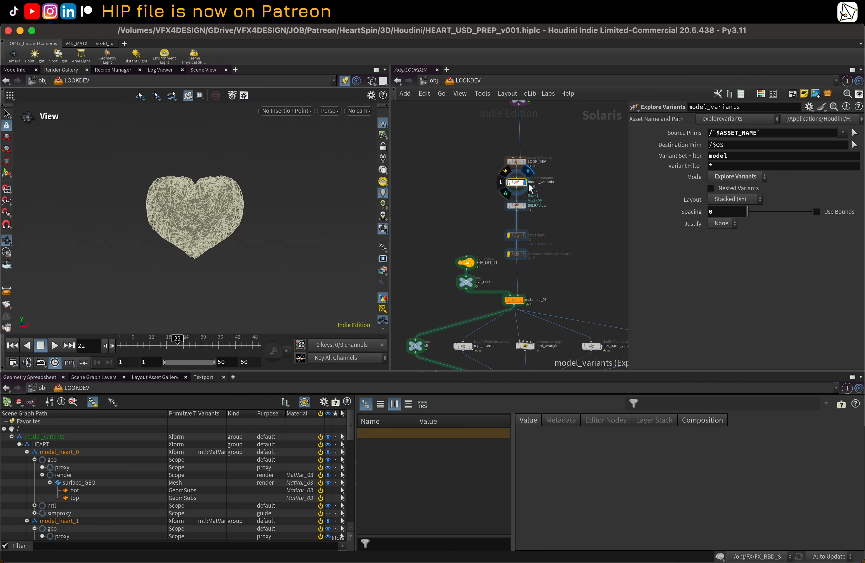
# Step: Display the instancer_01 node and orbit the viewport to view the instanced hearts
pyautogui.click(523, 207)
pyautogui.scroll(-3, 502, 238)
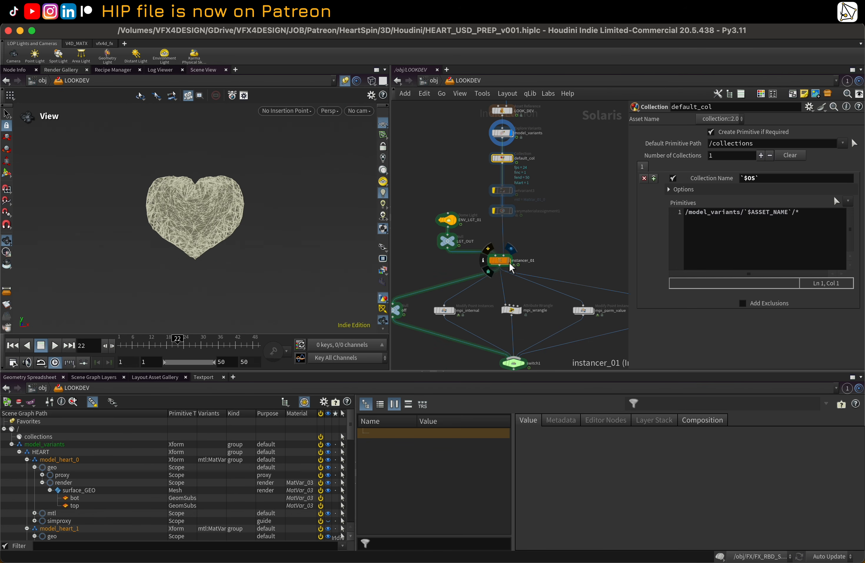
pyautogui.click(508, 260)
pyautogui.scroll(-5, 194, 207)
pyautogui.moveTo(173, 220); pyautogui.dragTo(227, 220)
pyautogui.scroll(-3, 298, 215)
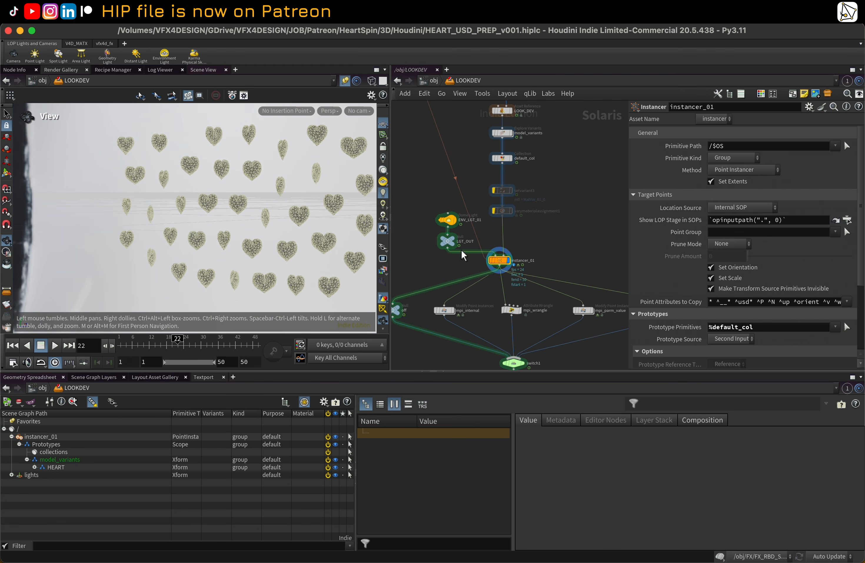
# Step: Open the instancer_01 SOP network and select the scatter1 node to inspect its settings
pyautogui.doubleClick(500, 261)
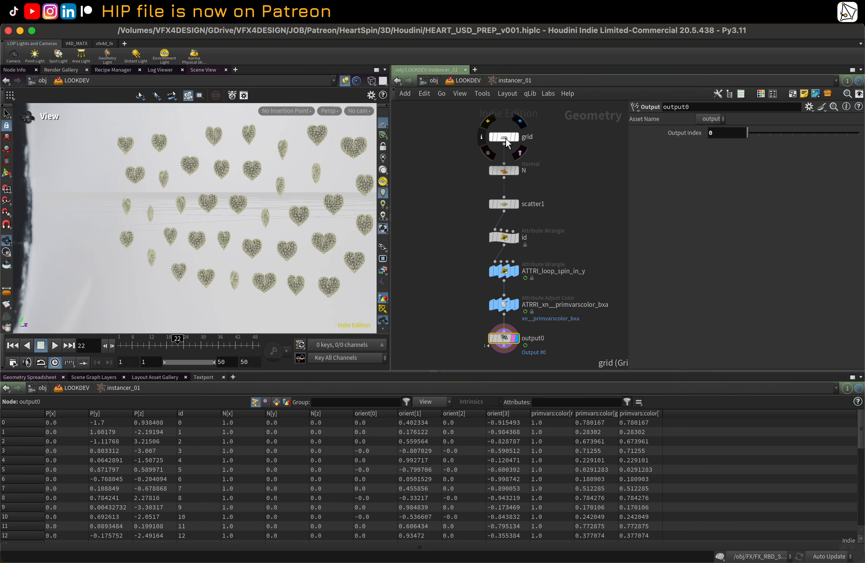
pyautogui.click(509, 209)
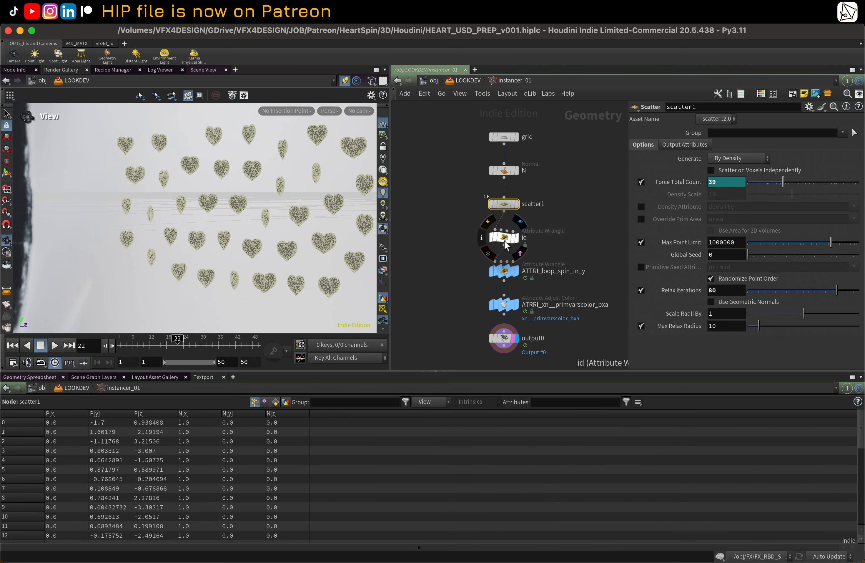
# Step: Select the id Attribute Wrangle node in the instancer_01 network to inspect its VEX code
pyautogui.click(506, 239)
pyautogui.moveTo(448, 238); pyautogui.dragTo(532, 244)
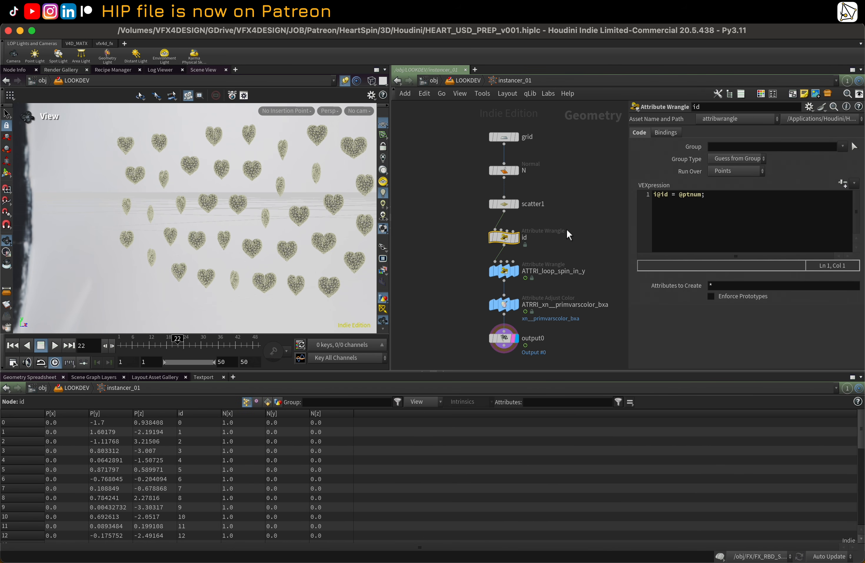
pyautogui.moveTo(562, 220); pyautogui.dragTo(547, 190, button='middle')
# Step: Select the ATTRI_loop_spin_in_y wrangle, widen its parameter pane, and scrub the timeline to review the spin
pyautogui.click(491, 242)
pyautogui.moveTo(502, 249)
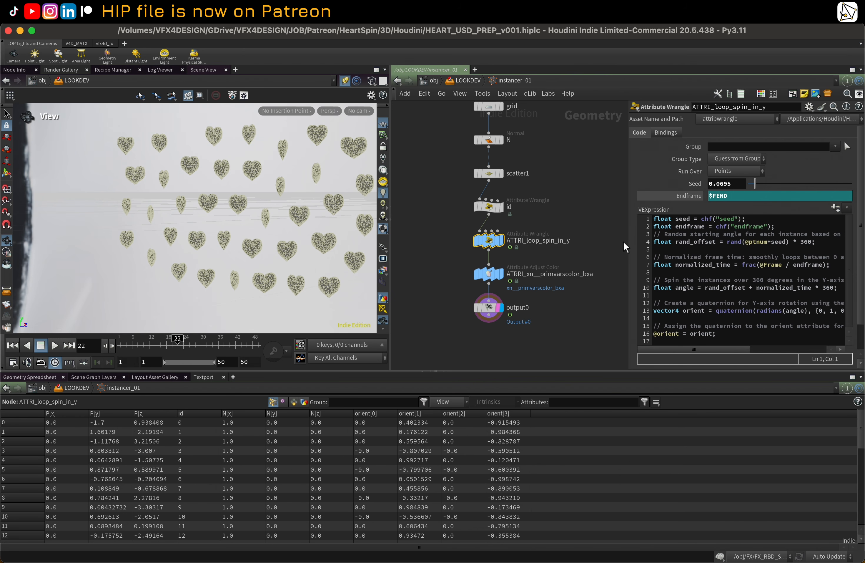
pyautogui.moveTo(627, 241); pyautogui.dragTo(478, 243)
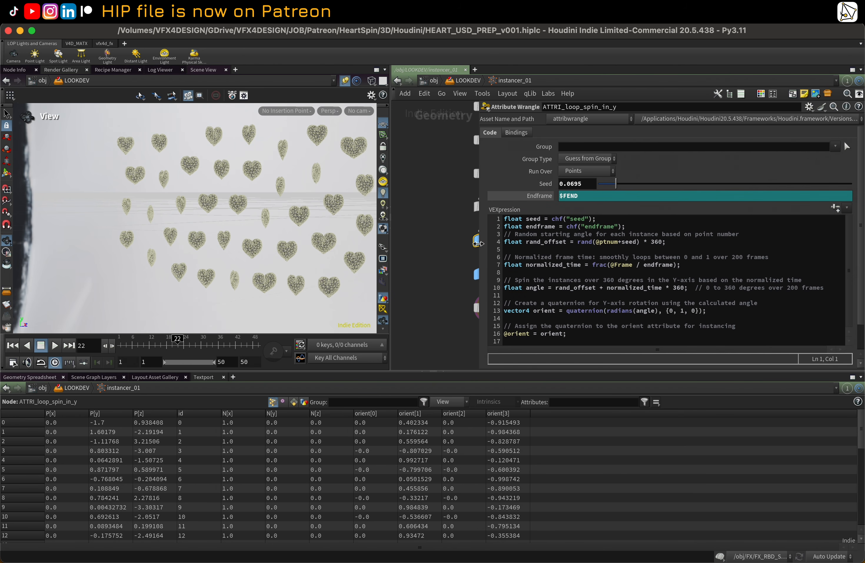
pyautogui.moveTo(180, 345)
pyautogui.mouseDown()
pyautogui.moveTo(257, 350)
pyautogui.moveTo(189, 336)
pyautogui.mouseUp()
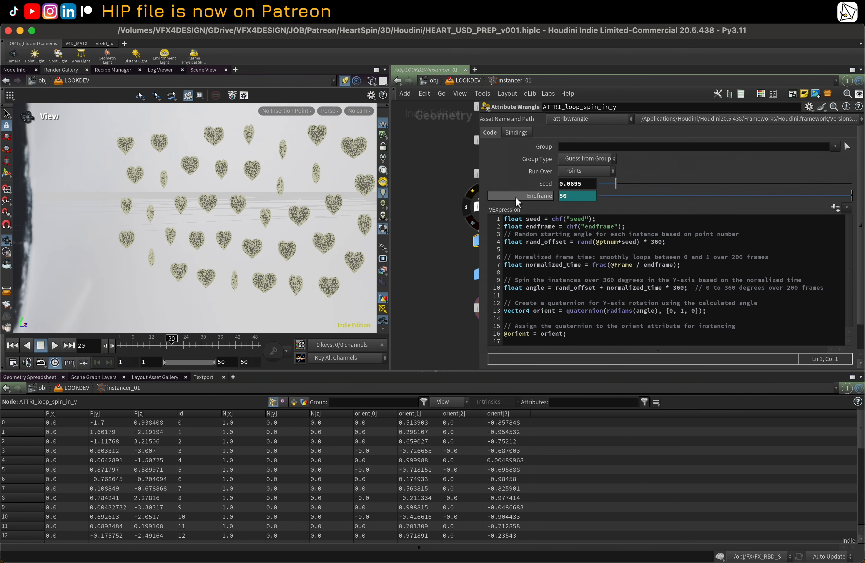
pyautogui.click(125, 344)
pyautogui.moveTo(125, 345); pyautogui.dragTo(272, 351)
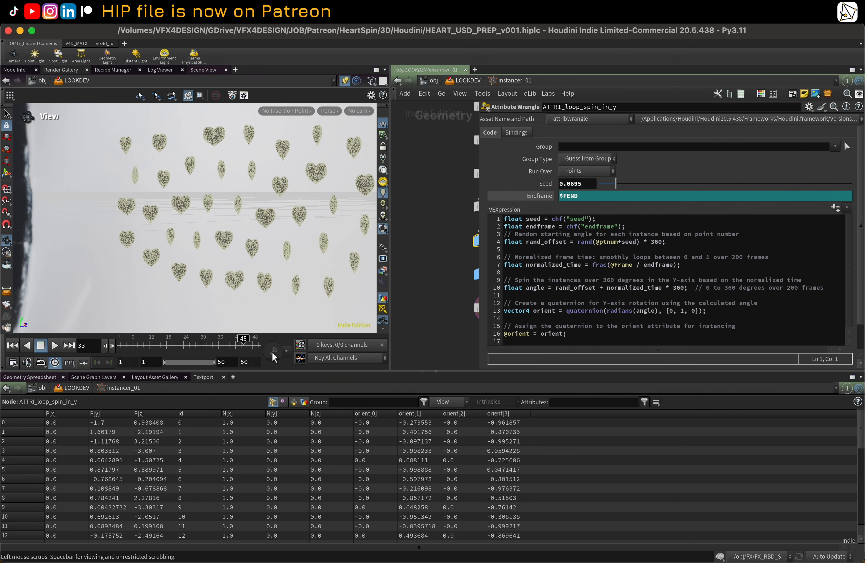
# Step: Open the Image Viewer to review the rendered hearts flipbook, then minimize it
pyautogui.click(742, 546)
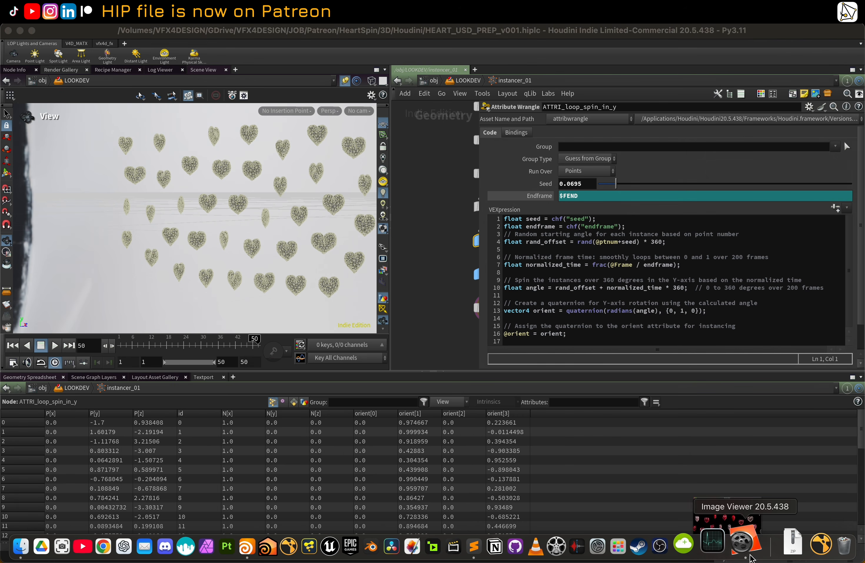
pyautogui.click(93, 516)
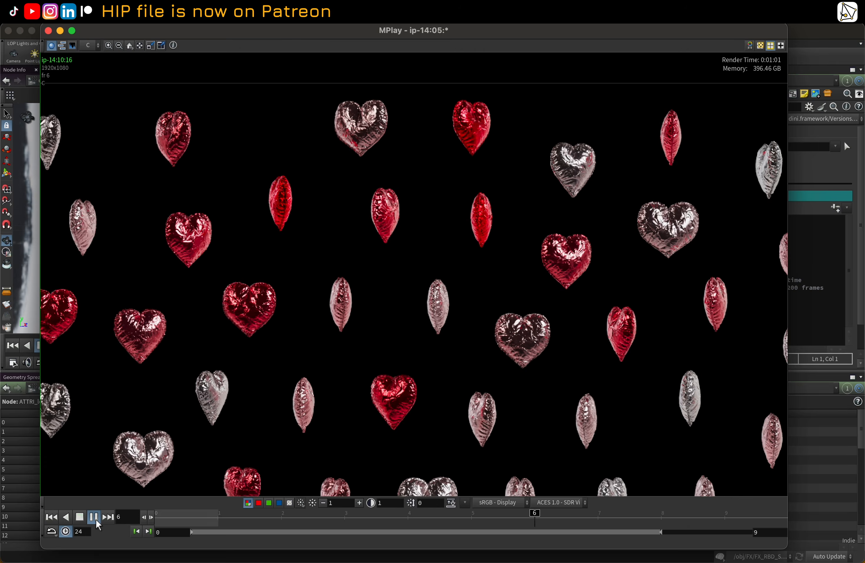
pyautogui.click(60, 31)
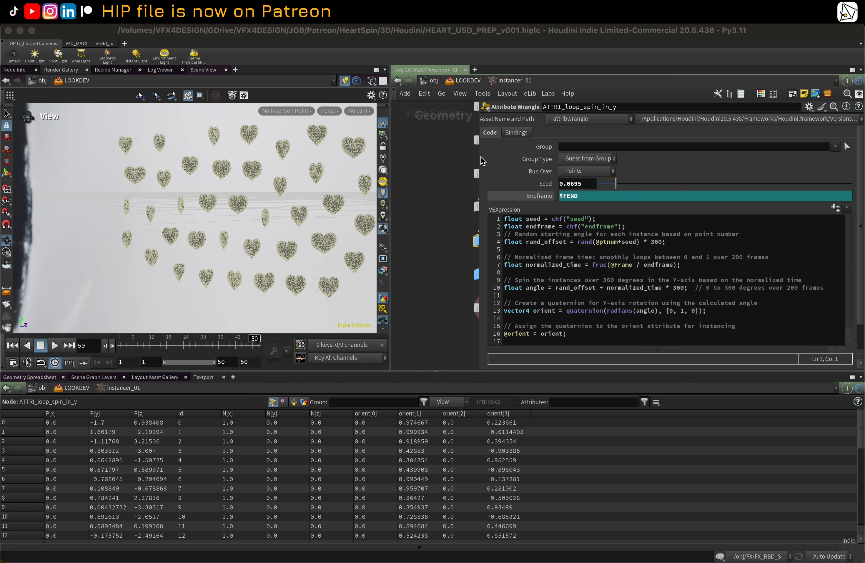
# Step: Select the ATTRI_xn__primvarscolor_bxa Attribute Adjust Color node to inspect its colour ramp settings
pyautogui.moveTo(478, 156); pyautogui.dragTo(596, 153)
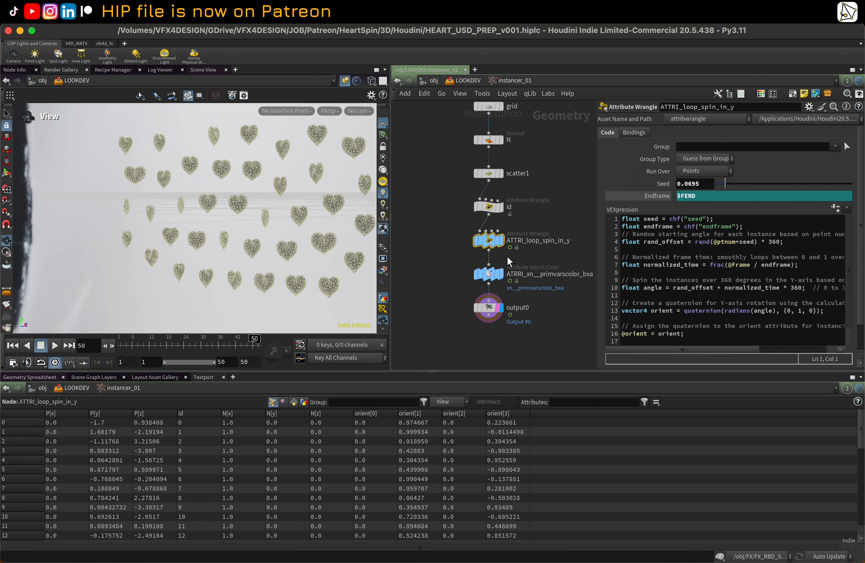
pyautogui.click(488, 274)
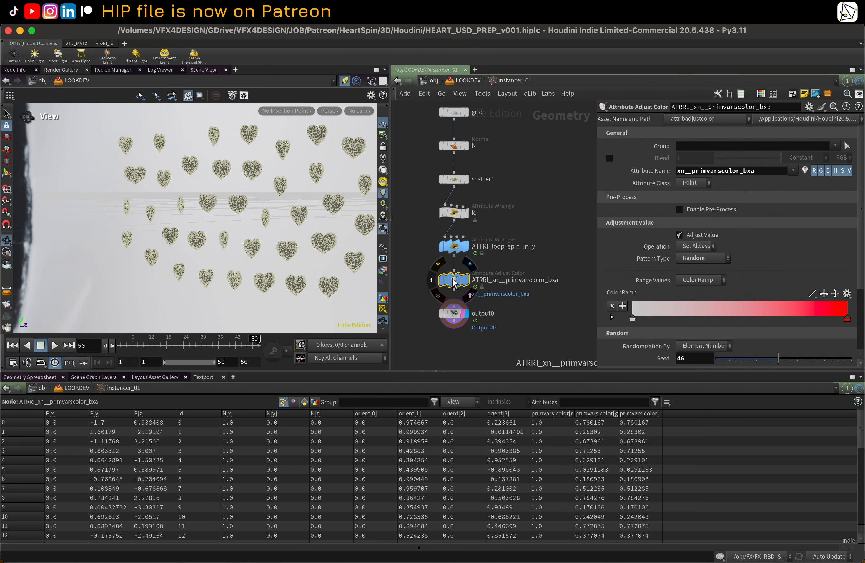
pyautogui.click(438, 263)
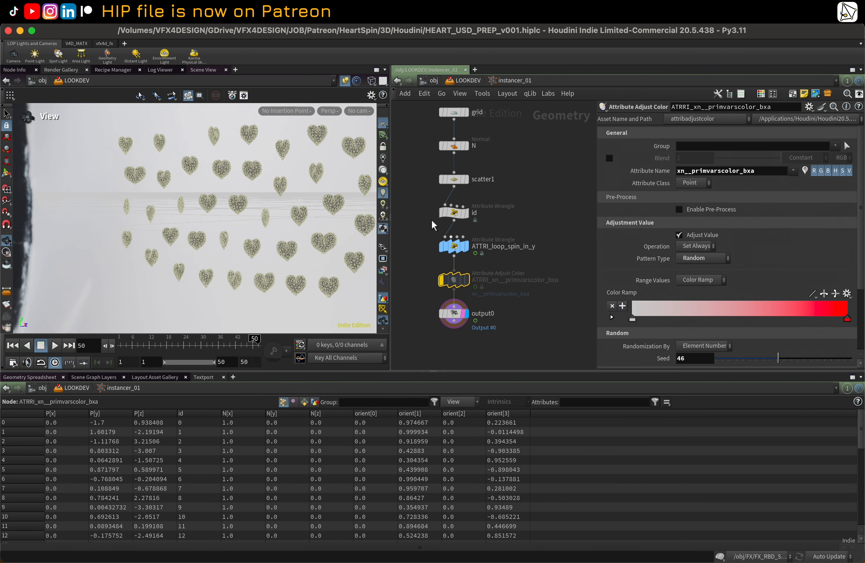
pyautogui.moveTo(413, 195); pyautogui.dragTo(434, 208, button='middle')
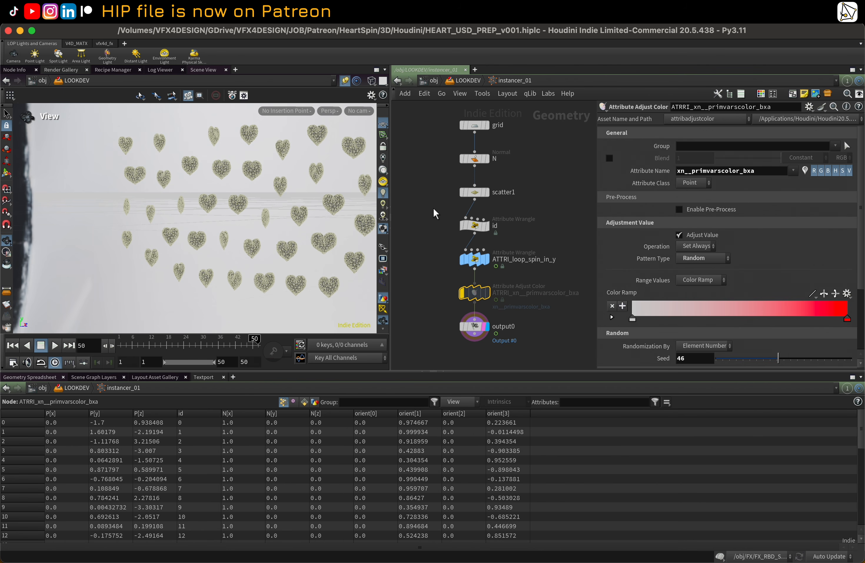
# Step: Return to the LOOKDEV LOP network and select the Lookdev_var Karma render settings node
pyautogui.click(467, 82)
pyautogui.scroll(-1, 551, 187)
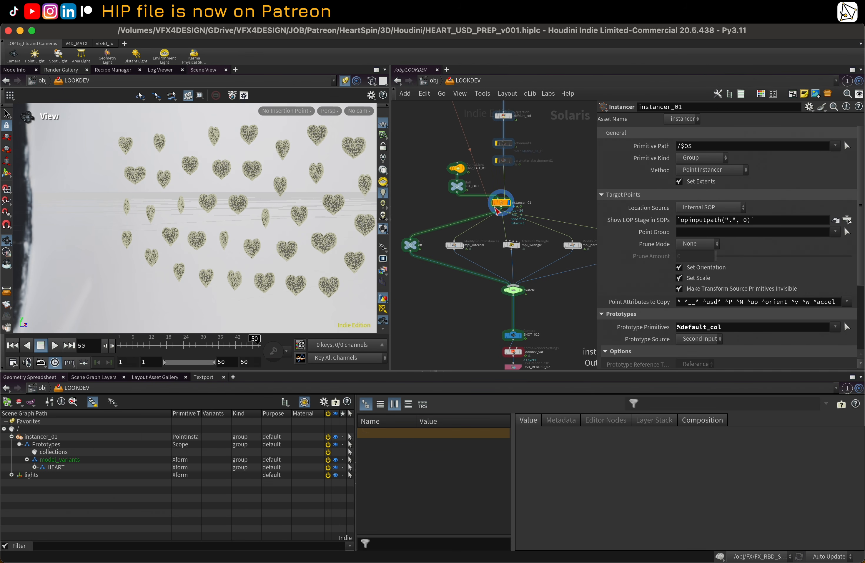
pyautogui.moveTo(455, 308); pyautogui.dragTo(449, 273, button='middle')
pyautogui.scroll(1, 498, 310)
pyautogui.click(521, 319)
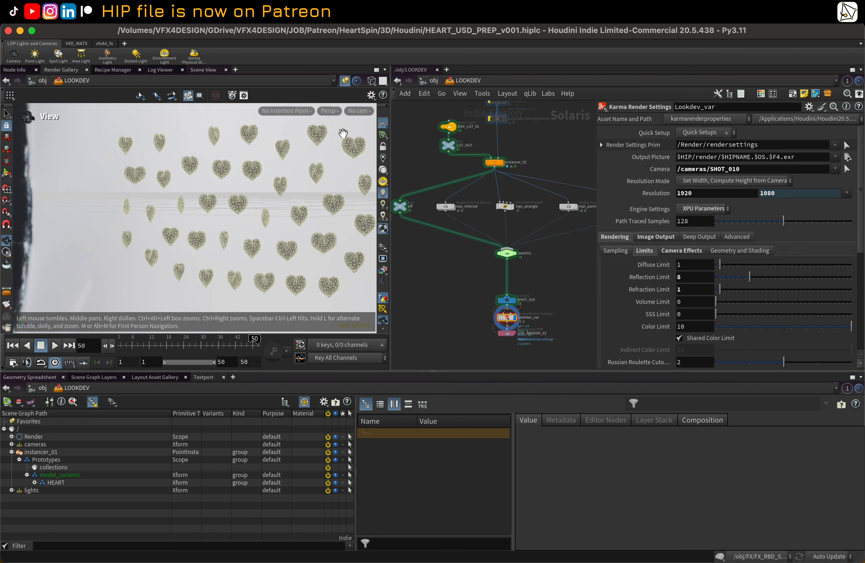
# Step: Look through the /cameras/SHOT_010 camera and switch the viewport renderer to Karma XPU
pyautogui.click(352, 110)
pyautogui.click(402, 134)
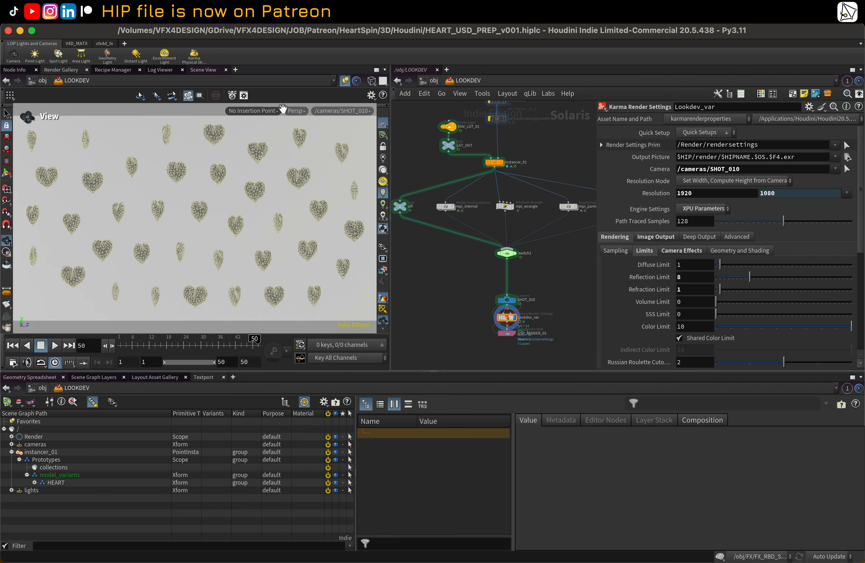
pyautogui.click(294, 110)
pyautogui.click(328, 174)
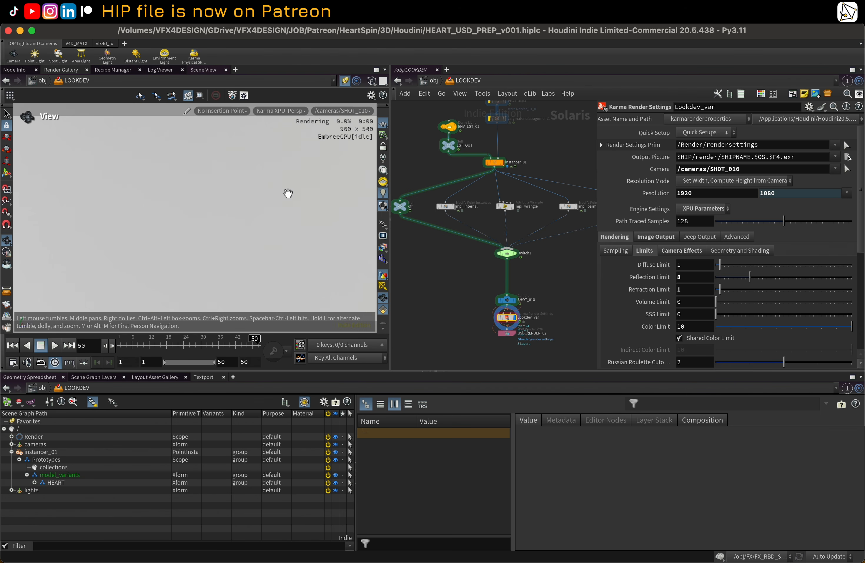
# Step: Widen the network view and select the switch1 node to inspect its variant inputs
pyautogui.moveTo(597, 152); pyautogui.dragTo(719, 151)
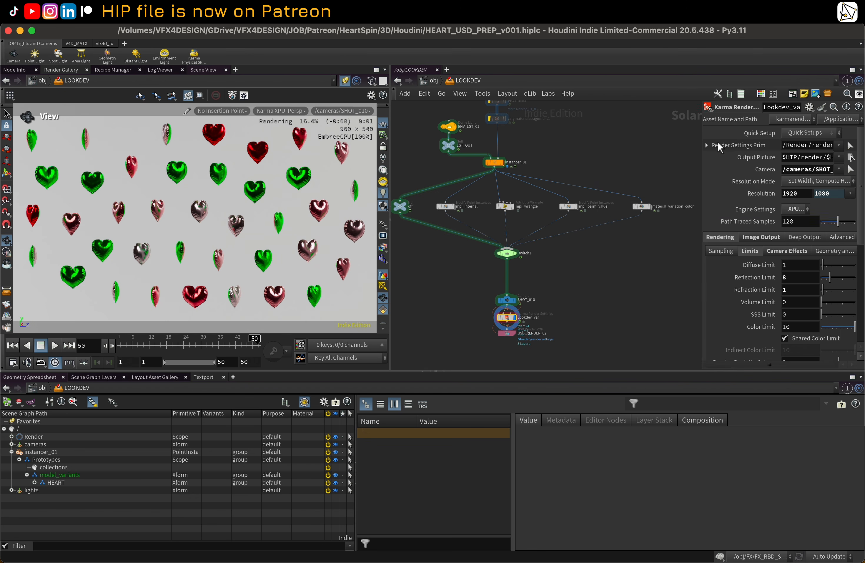
pyautogui.scroll(-3, 614, 154)
pyautogui.moveTo(530, 206); pyautogui.dragTo(523, 242, button='middle')
pyautogui.scroll(1, 523, 242)
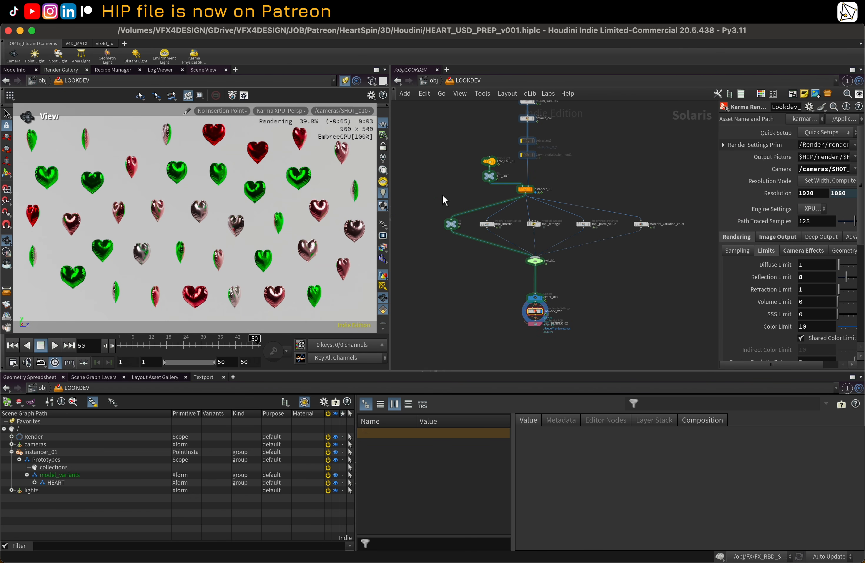
pyautogui.moveTo(442, 194); pyautogui.dragTo(684, 232)
pyautogui.scroll(1, 534, 259)
pyautogui.click(534, 260)
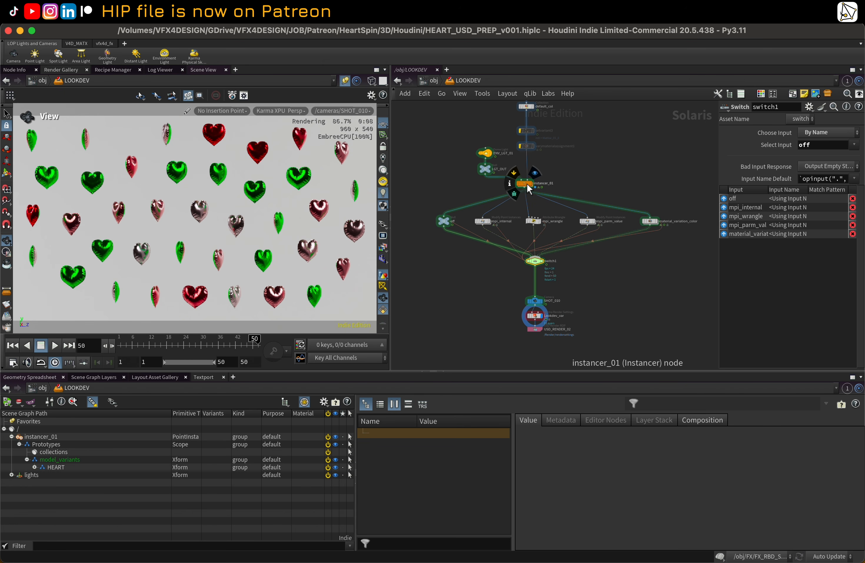
pyautogui.moveTo(525, 183)
# Step: Scrub the timeline to review the animated heart variants in the Karma render and pan up the network
pyautogui.click(175, 343)
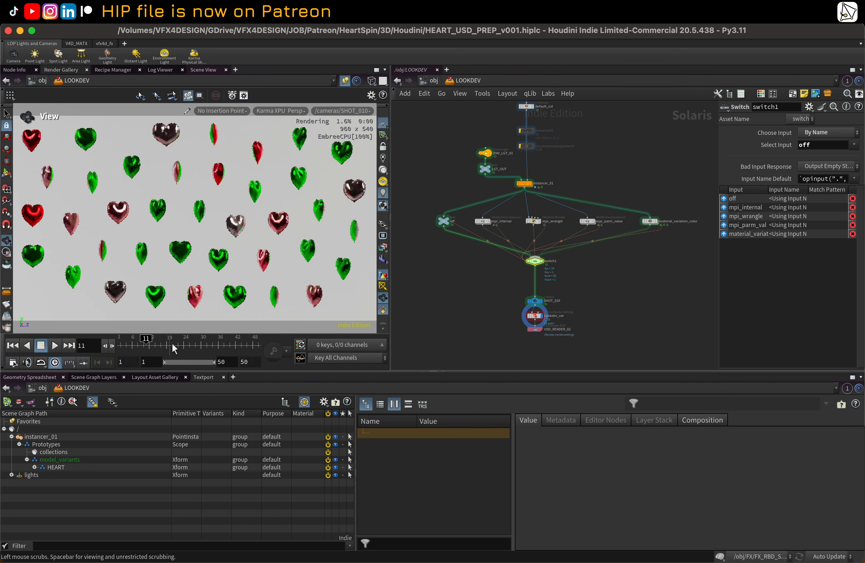
pyautogui.moveTo(197, 345); pyautogui.dragTo(235, 343)
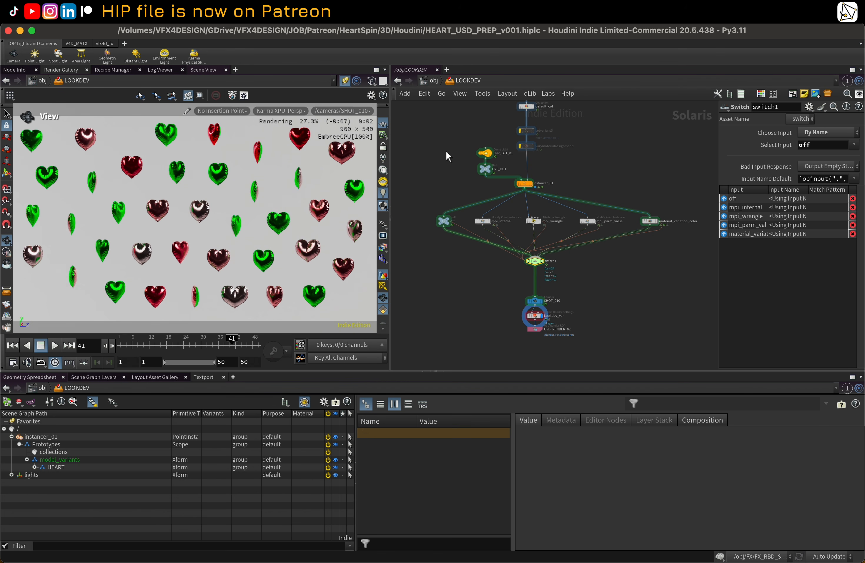
pyautogui.scroll(3, 441, 183)
pyautogui.moveTo(438, 174); pyautogui.dragTo(428, 237, button='middle')
pyautogui.scroll(3, 552, 190)
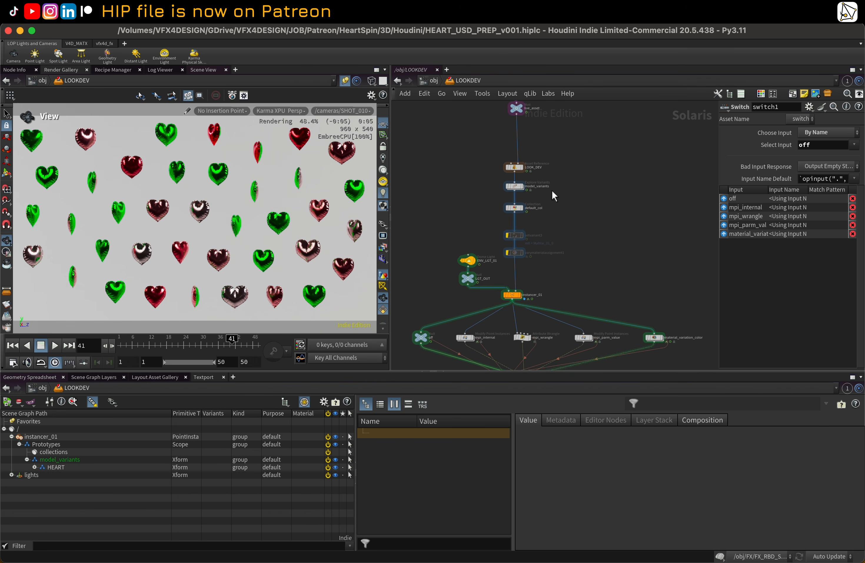
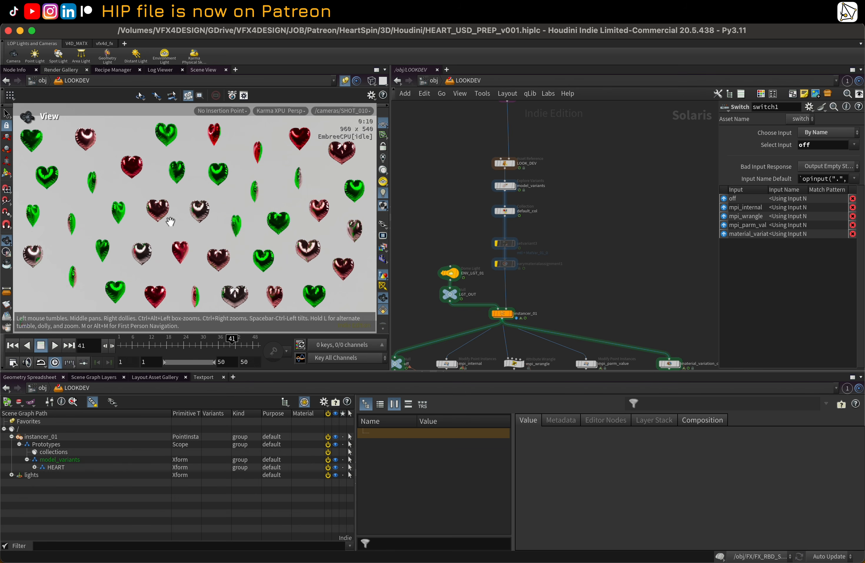
# Step: Expand the HEART prototype in the scene graph tree and widen the Variants column to inspect each heart's variants
pyautogui.scroll(-3, 466, 197)
pyautogui.moveTo(448, 190); pyautogui.dragTo(451, 211, button='middle')
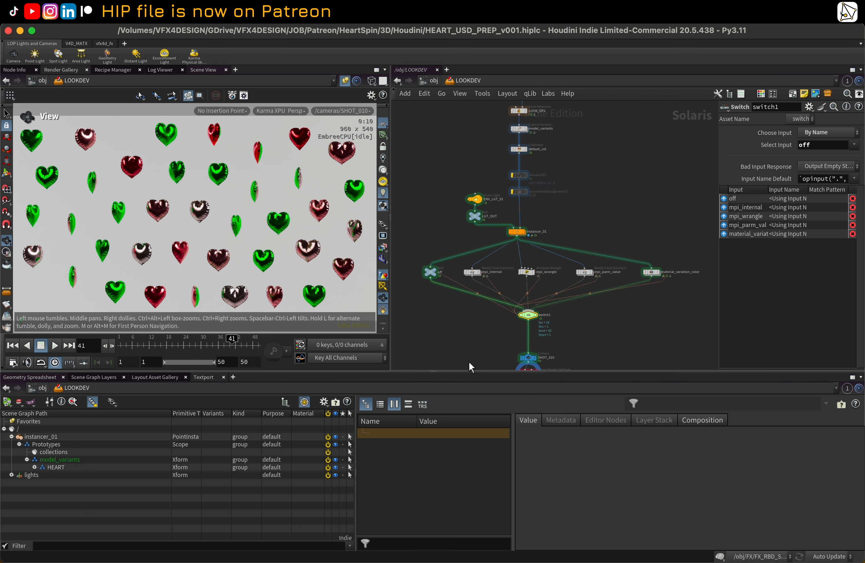
pyautogui.moveTo(469, 361); pyautogui.dragTo(456, 271, button='middle')
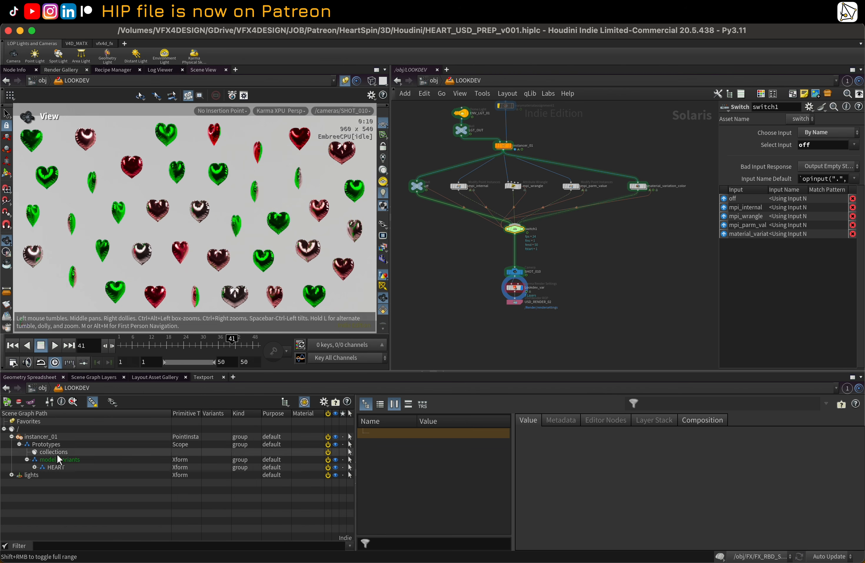
pyautogui.click(34, 467)
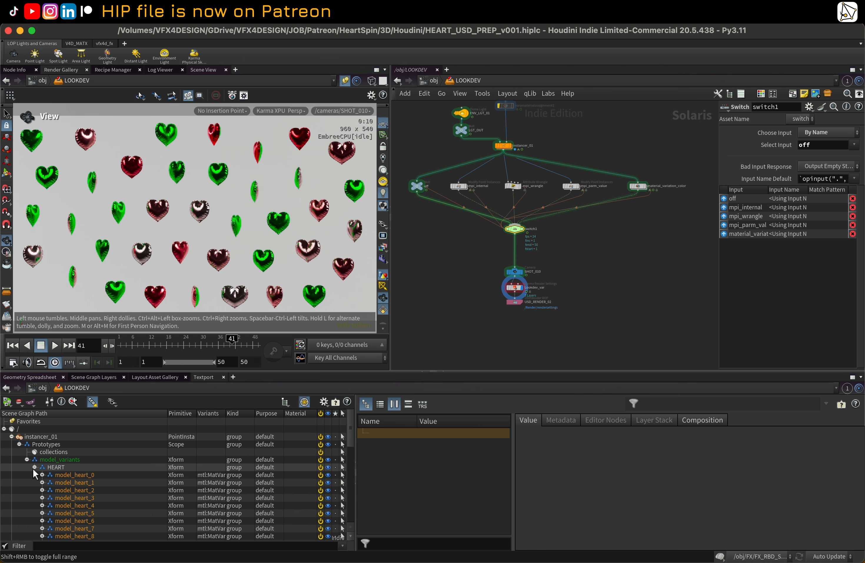
pyautogui.moveTo(234, 413); pyautogui.dragTo(284, 415)
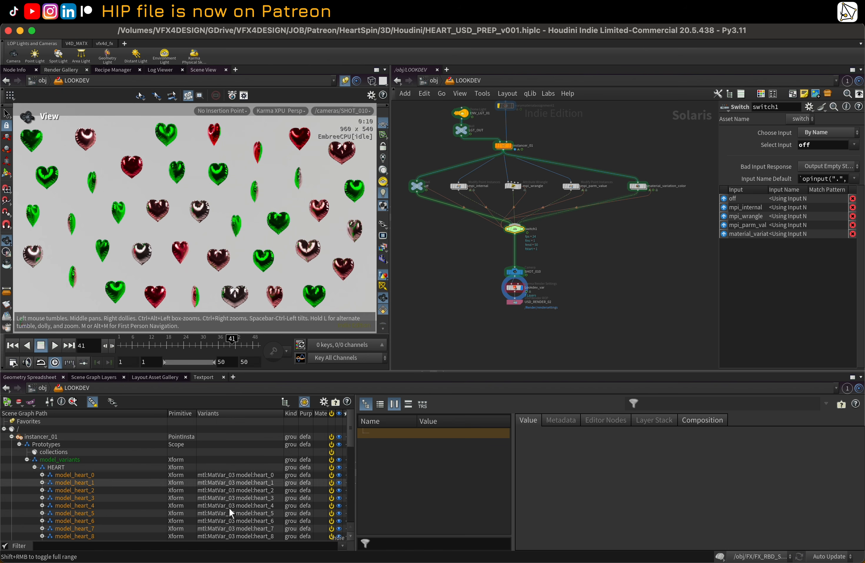
# Step: Navigate into the LOOKDEV_ML_01 material library and dive into the MatVar_03 material subnetwork
pyautogui.scroll(-2, 467, 171)
pyautogui.moveTo(545, 141); pyautogui.dragTo(554, 244, button='middle')
pyautogui.moveTo(553, 197); pyautogui.dragTo(546, 295, button='middle')
pyautogui.moveTo(394, 174); pyautogui.dragTo(587, 190, button='middle')
pyautogui.moveTo(493, 145)
pyautogui.mouseDown(button='middle')
pyautogui.moveTo(495, 240)
pyautogui.moveTo(515, 253)
pyautogui.mouseUp(button='middle')
pyautogui.moveTo(514, 200)
pyautogui.mouseDown(button='middle')
pyautogui.moveTo(501, 258)
pyautogui.moveTo(511, 301)
pyautogui.mouseUp(button='middle')
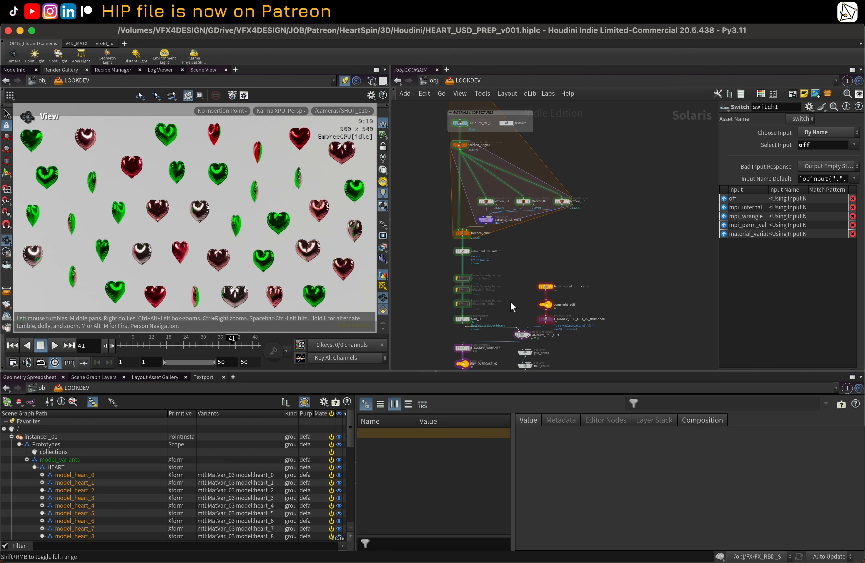
pyautogui.moveTo(517, 161); pyautogui.dragTo(566, 250, button='middle')
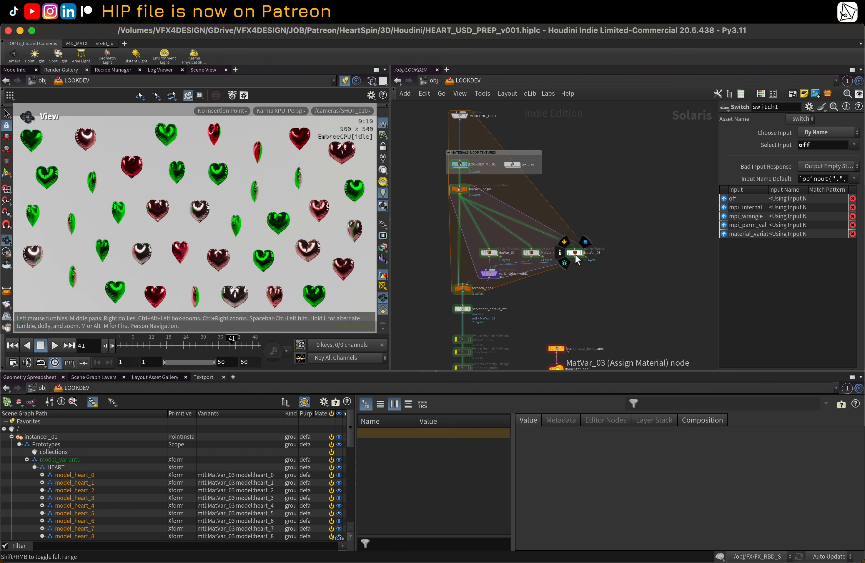
pyautogui.click(575, 253)
pyautogui.click(461, 164)
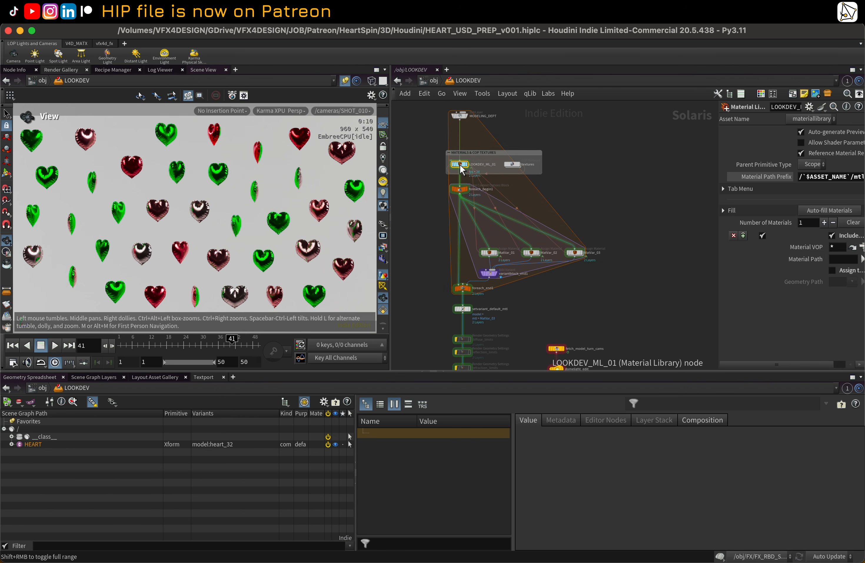
pyautogui.doubleClick(461, 164)
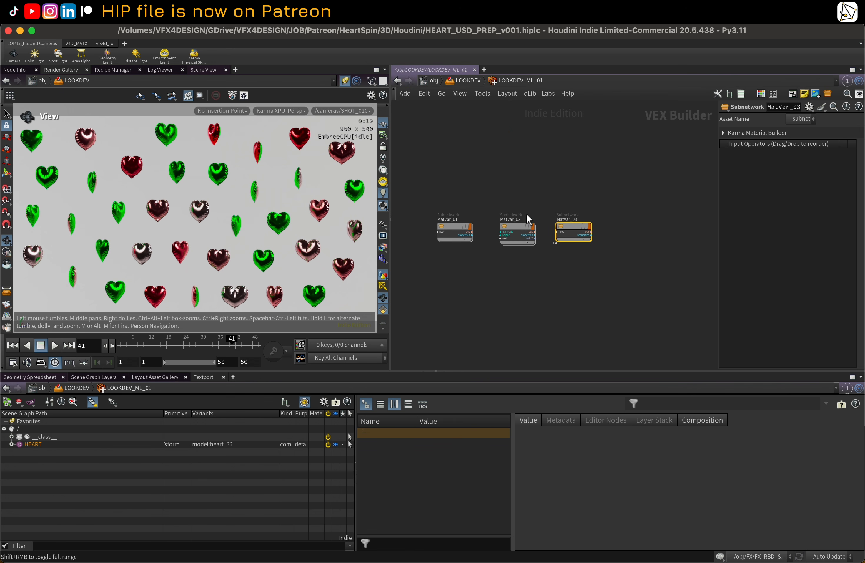
pyautogui.doubleClick(572, 229)
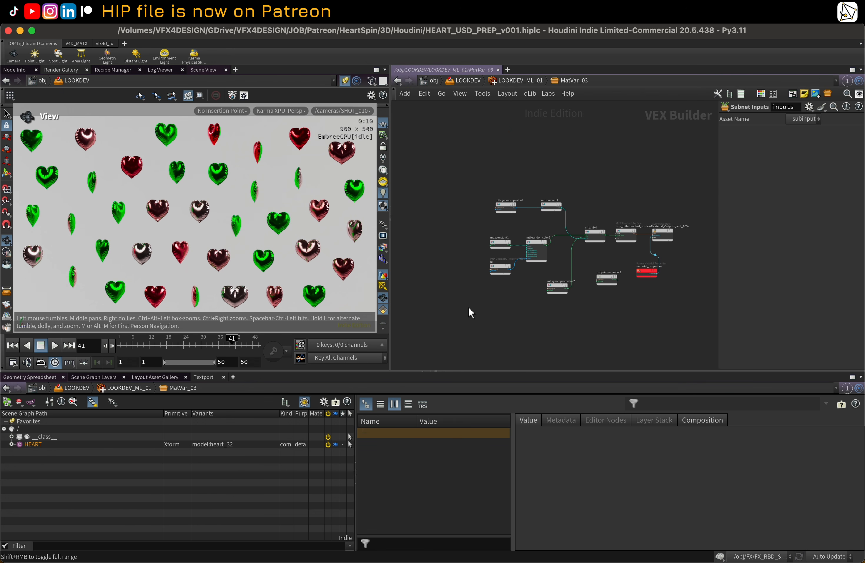
# Step: Inspect the MatVar_03 shader nodes: geometry property values, constant color, id, and random color parameters
pyautogui.hscroll(-10, 450, 318)
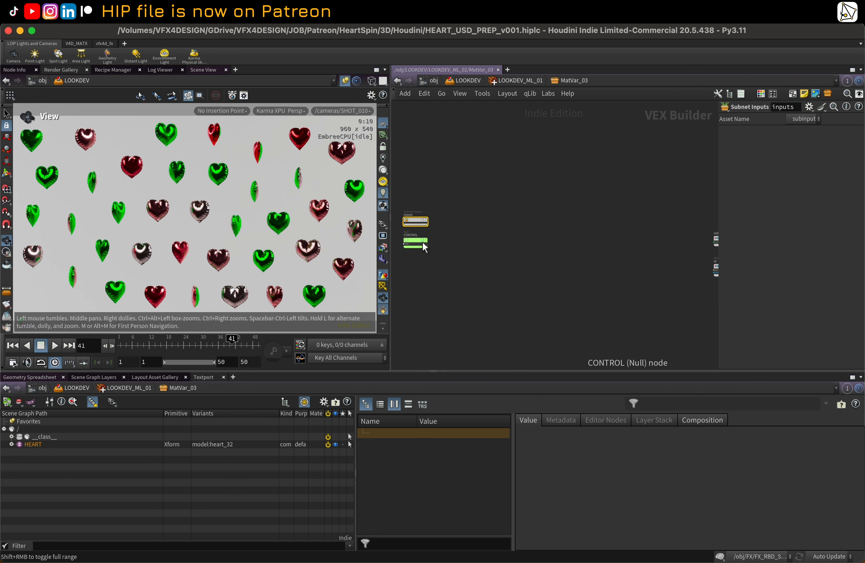
pyautogui.moveTo(558, 222); pyautogui.dragTo(344, 218, button='middle')
pyautogui.scroll(6, 536, 219)
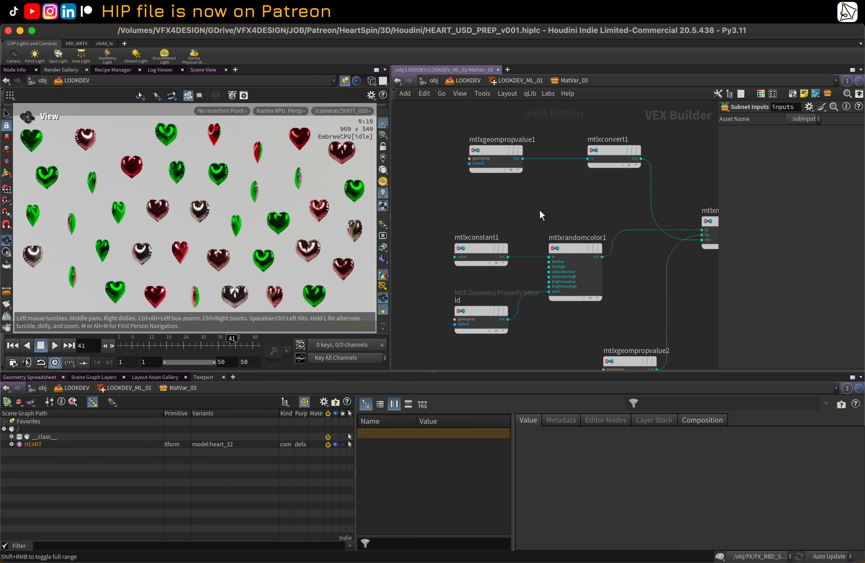
pyautogui.moveTo(533, 207); pyautogui.dragTo(466, 203, button='middle')
pyautogui.scroll(-1, 467, 202)
pyautogui.click(431, 153)
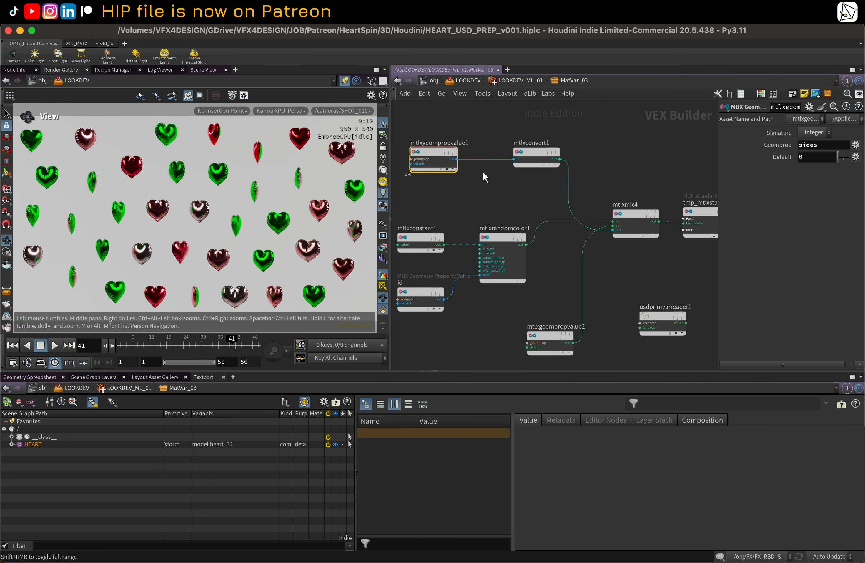
pyautogui.moveTo(633, 215)
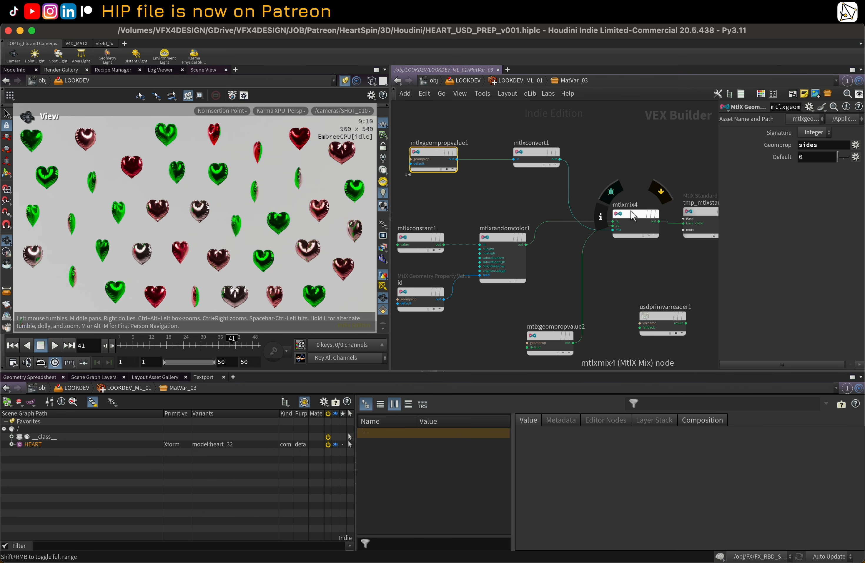
pyautogui.click(420, 239)
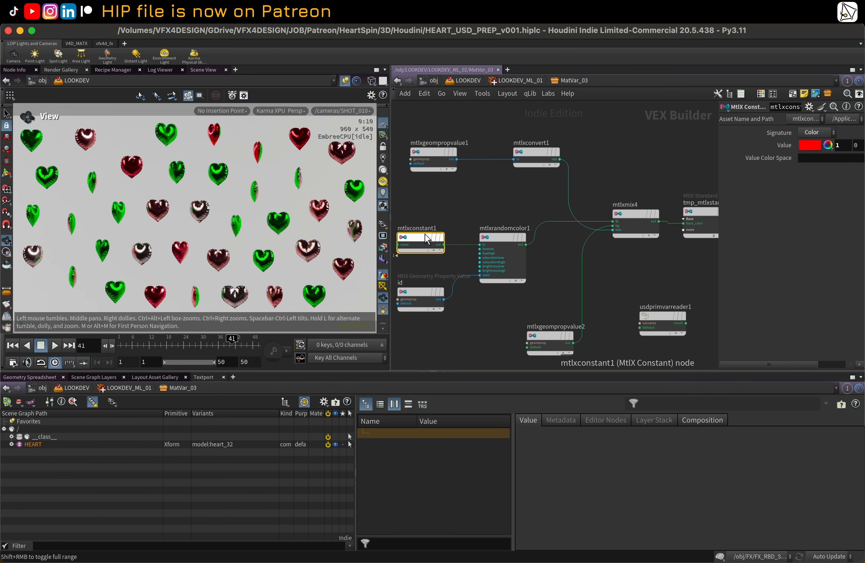
pyautogui.click(417, 295)
pyautogui.click(418, 238)
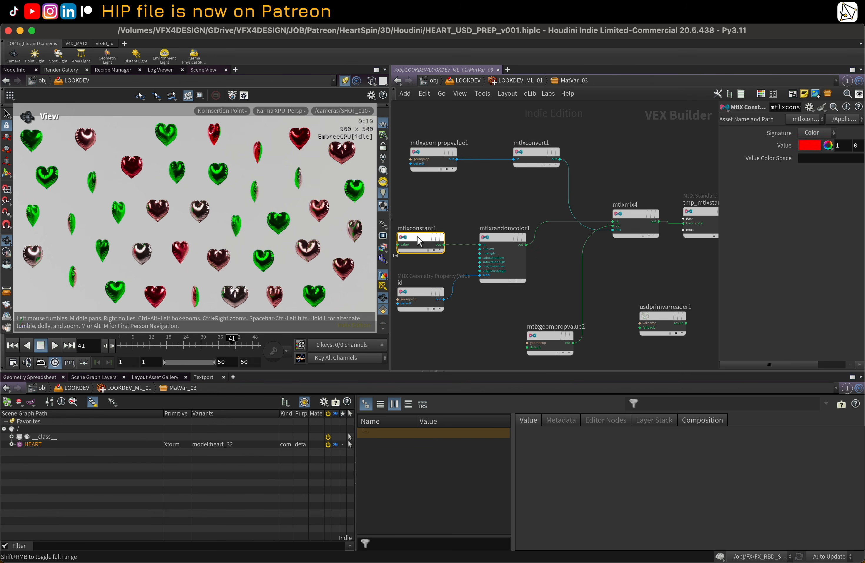
pyautogui.click(501, 238)
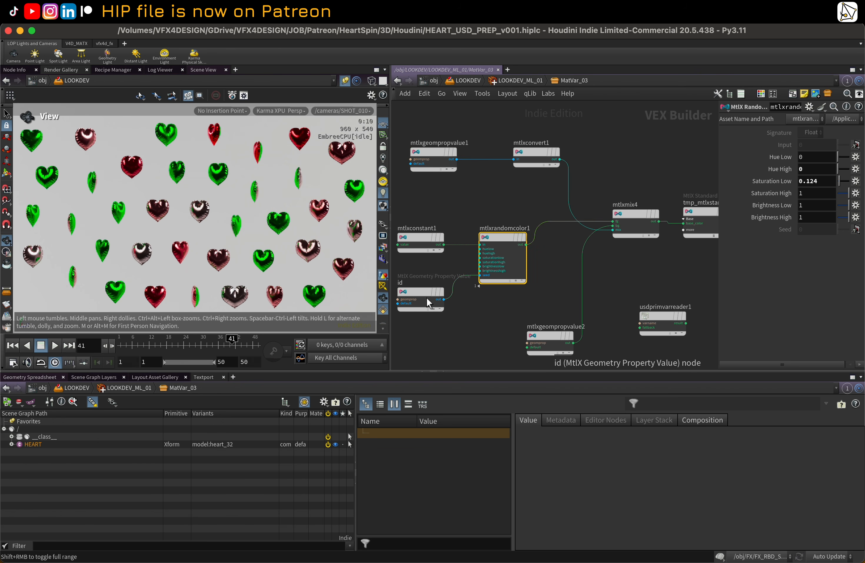
pyautogui.moveTo(416, 295)
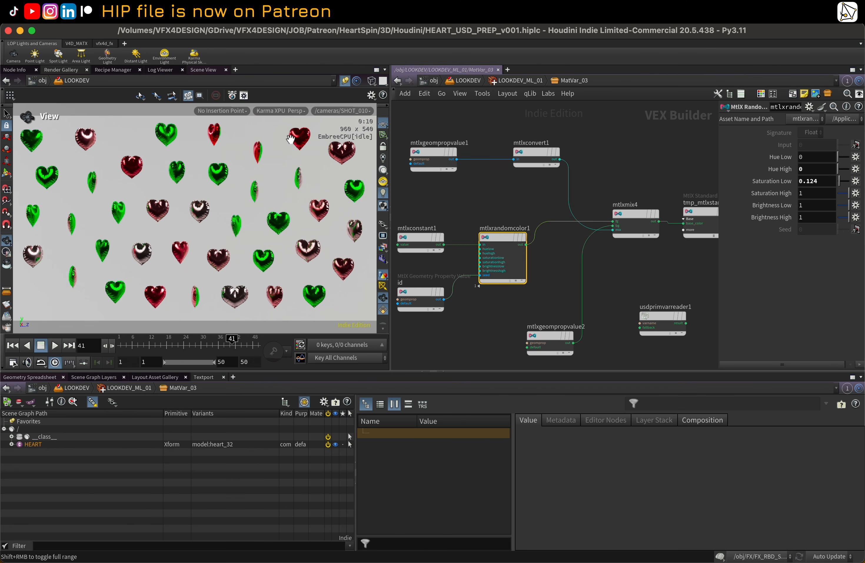
pyautogui.click(543, 334)
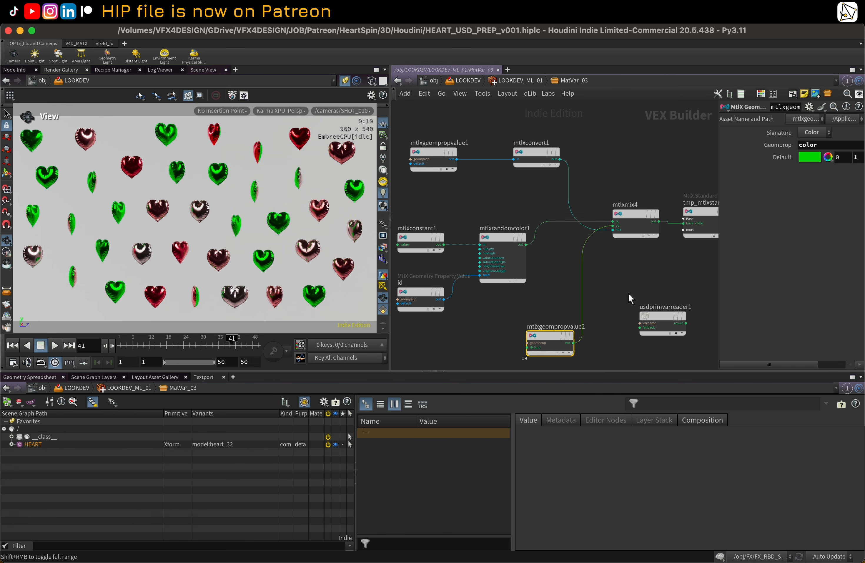
# Step: Inspect the standard surface parameters and scrub the timeline to frame 27 to review the Karma render
pyautogui.moveTo(527, 343); pyautogui.dragTo(488, 330, button='middle')
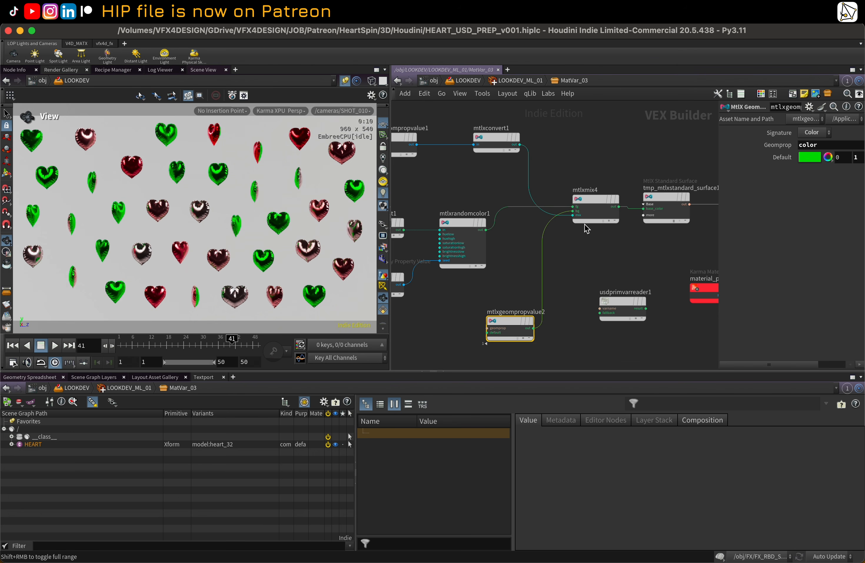
pyautogui.moveTo(511, 323)
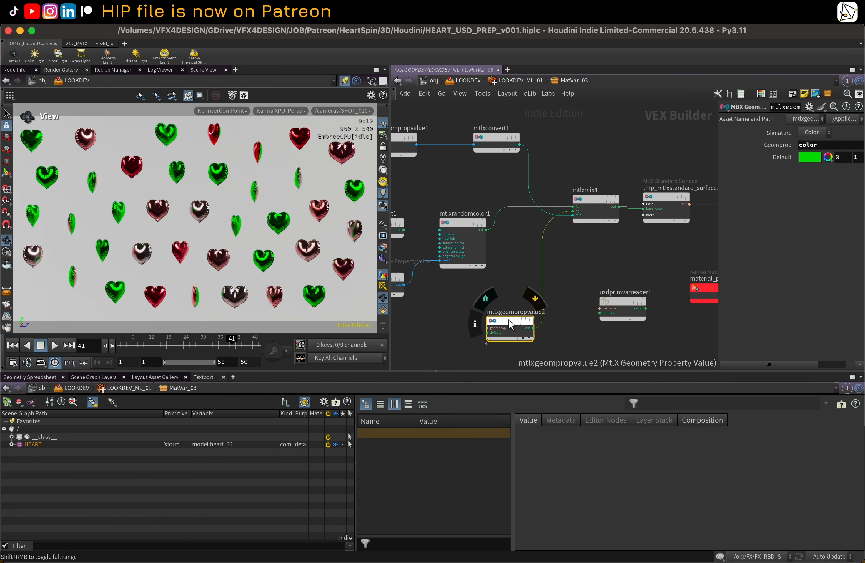
pyautogui.moveTo(512, 320); pyautogui.dragTo(506, 320)
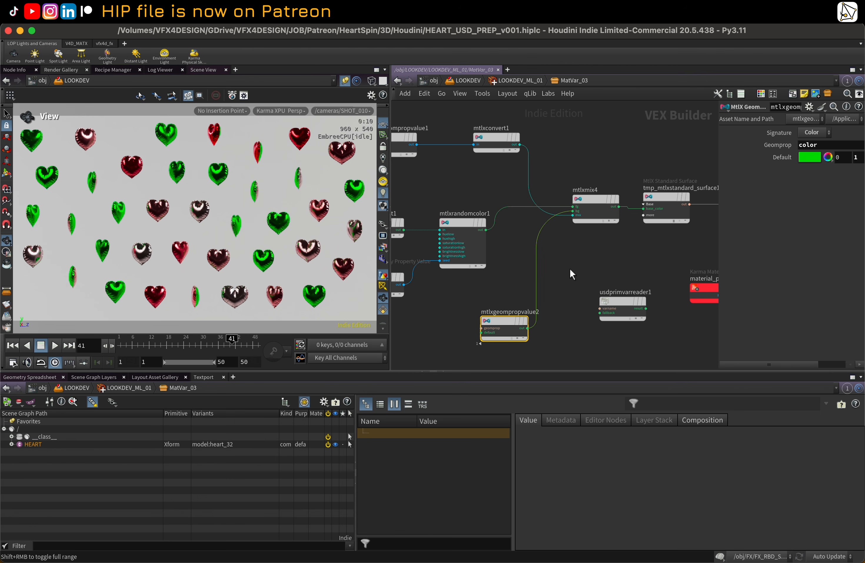
pyautogui.moveTo(570, 270); pyautogui.dragTo(520, 269, button='middle')
pyautogui.scroll(-1, 520, 274)
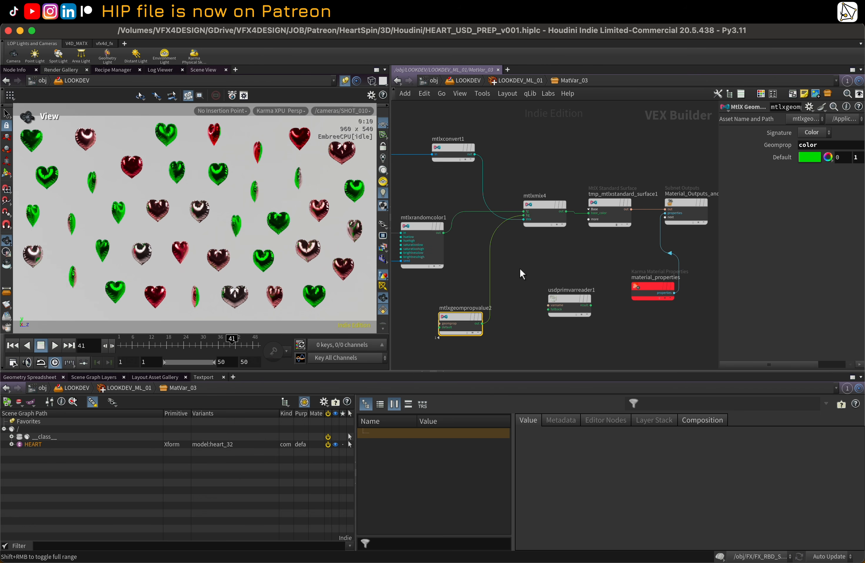
pyautogui.click(611, 202)
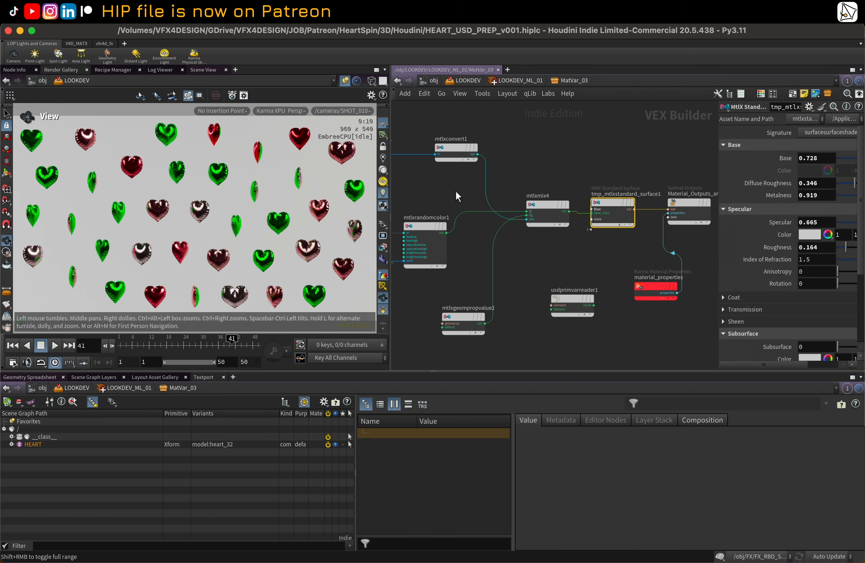
pyautogui.moveTo(456, 191); pyautogui.dragTo(491, 187, button='middle')
pyautogui.moveTo(160, 345); pyautogui.dragTo(253, 344)
pyautogui.scroll(-2, 548, 262)
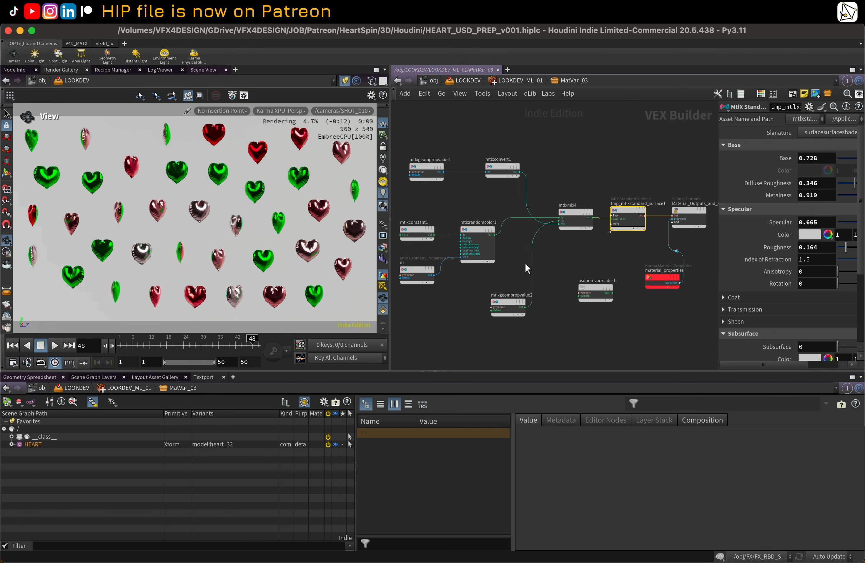
pyautogui.click(192, 340)
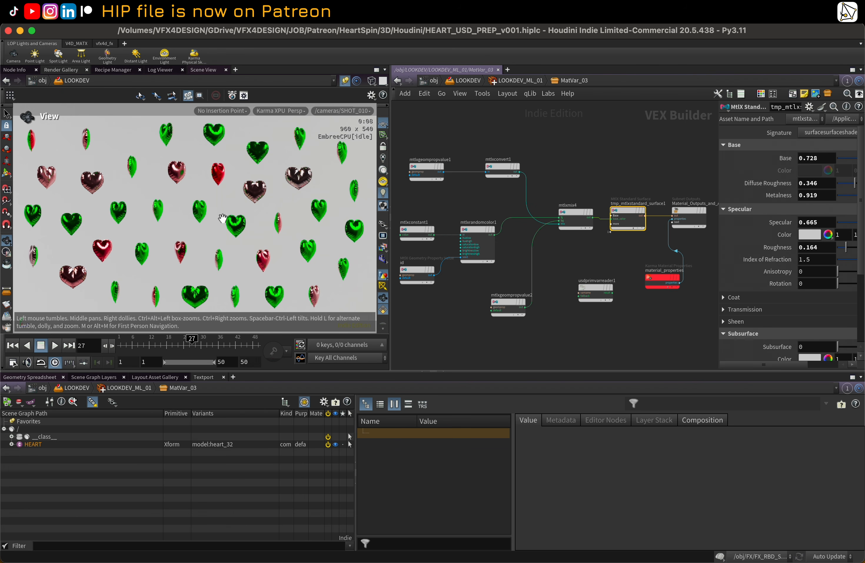
# Step: Move the id geometry property node left and insert a MtlX Add node after it
pyautogui.click(415, 274)
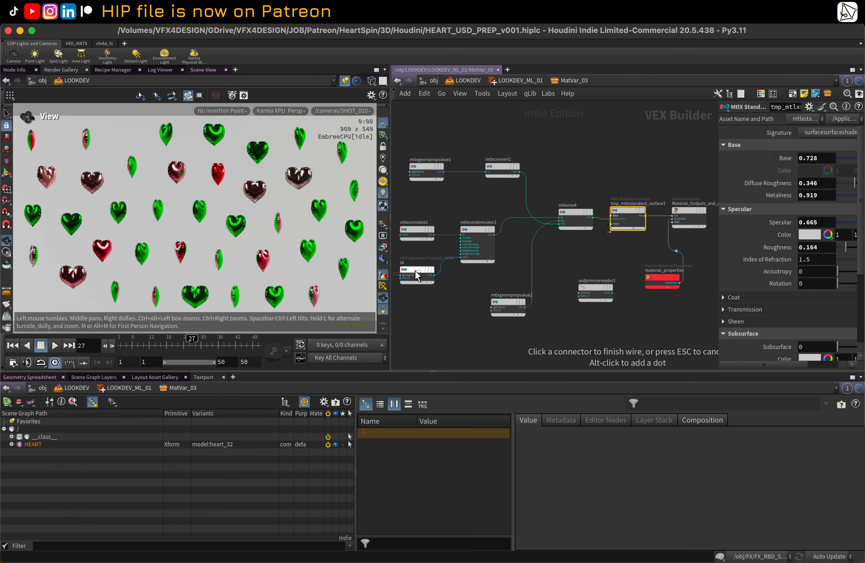
pyautogui.click(417, 272)
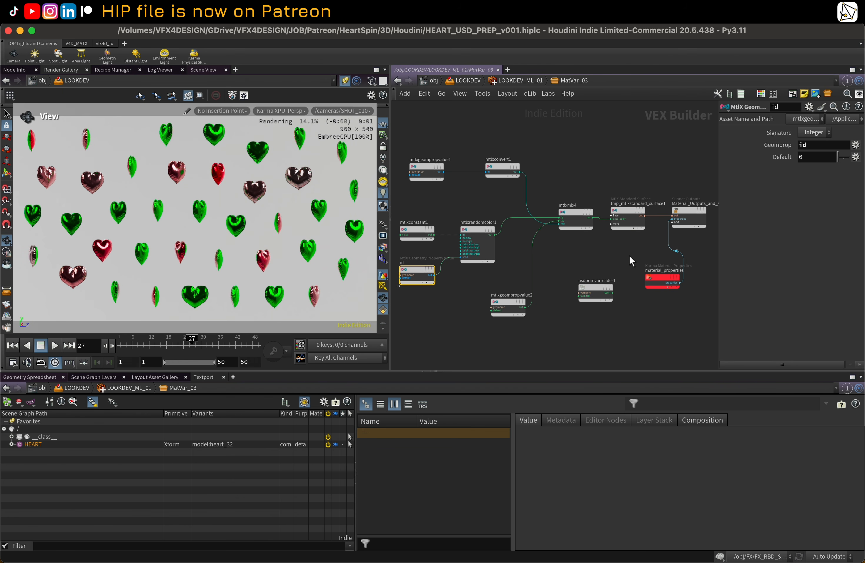
pyautogui.moveTo(482, 278); pyautogui.dragTo(537, 271, button='middle')
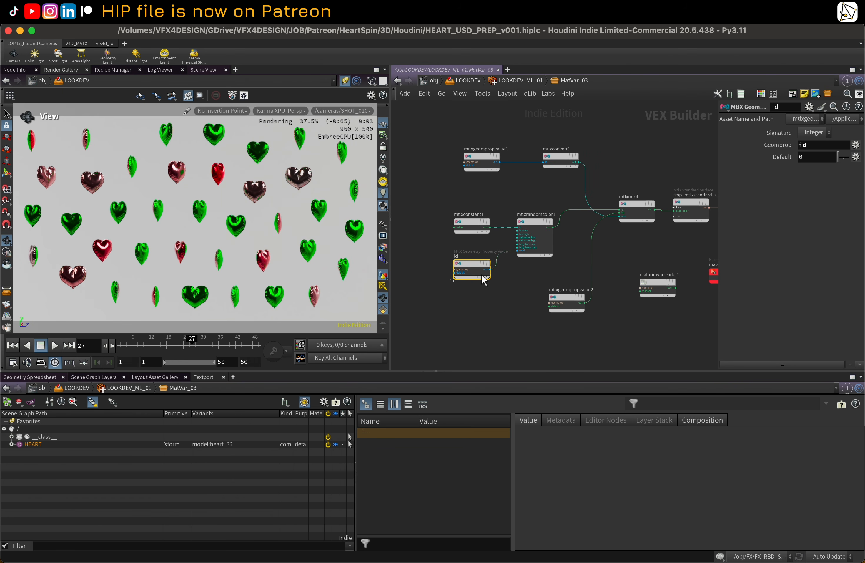
pyautogui.moveTo(483, 272); pyautogui.dragTo(433, 275)
pyautogui.click(472, 278)
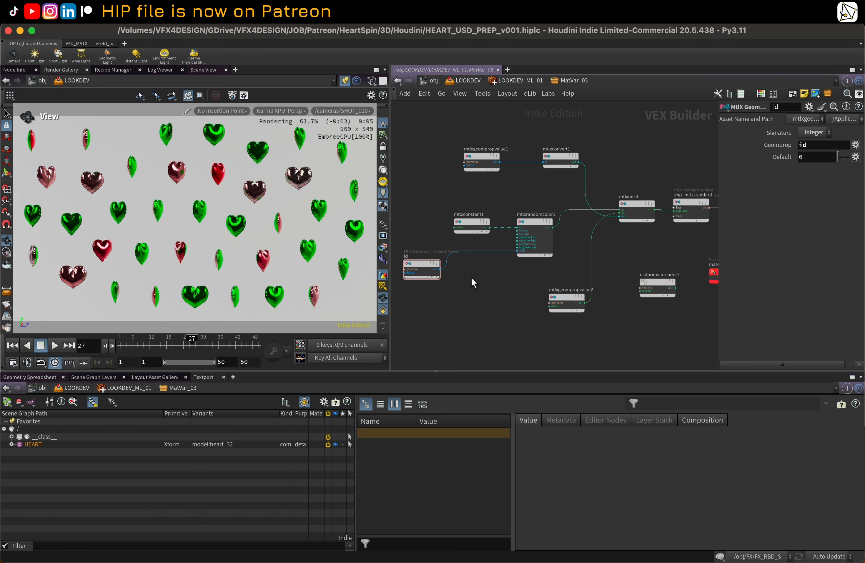
pyautogui.press('Tab')
pyautogui.write('ad')
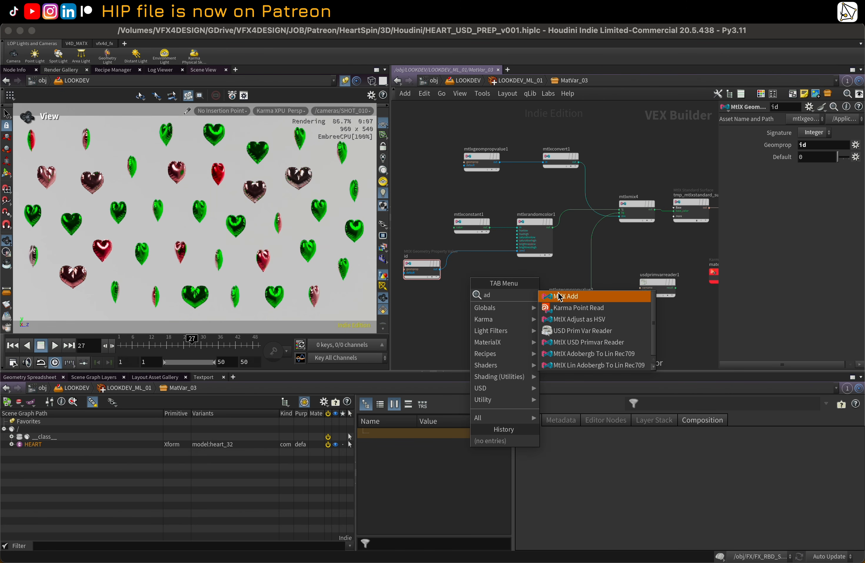
pyautogui.press('Return')
pyautogui.click(472, 255)
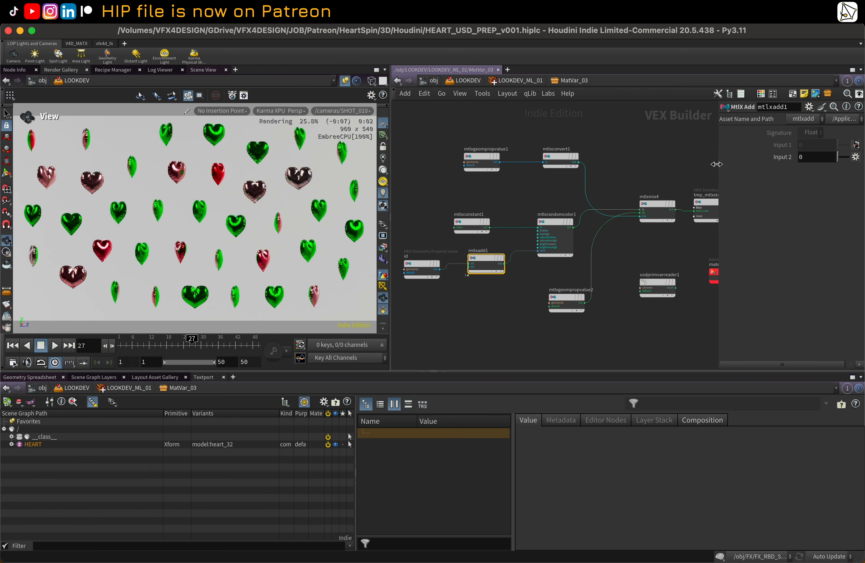
# Step: Set the MtlX Add node's Input 2 to 0.78
pyautogui.moveTo(717, 164); pyautogui.dragTo(612, 164)
pyautogui.click(774, 160)
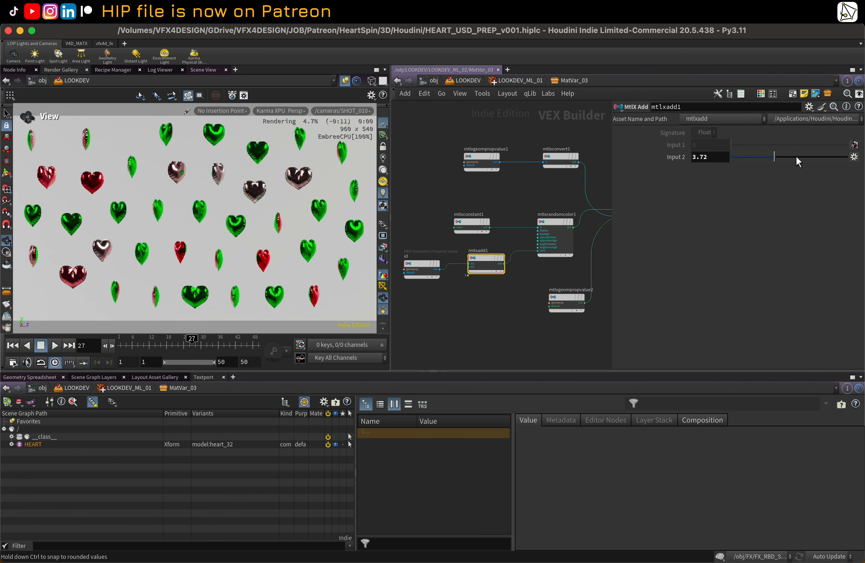
pyautogui.click(810, 158)
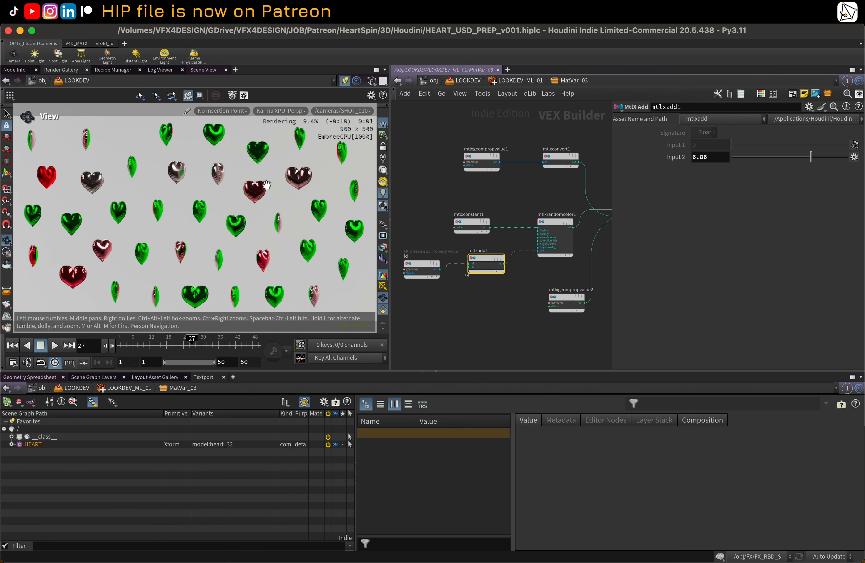
pyautogui.moveTo(811, 157); pyautogui.dragTo(740, 161)
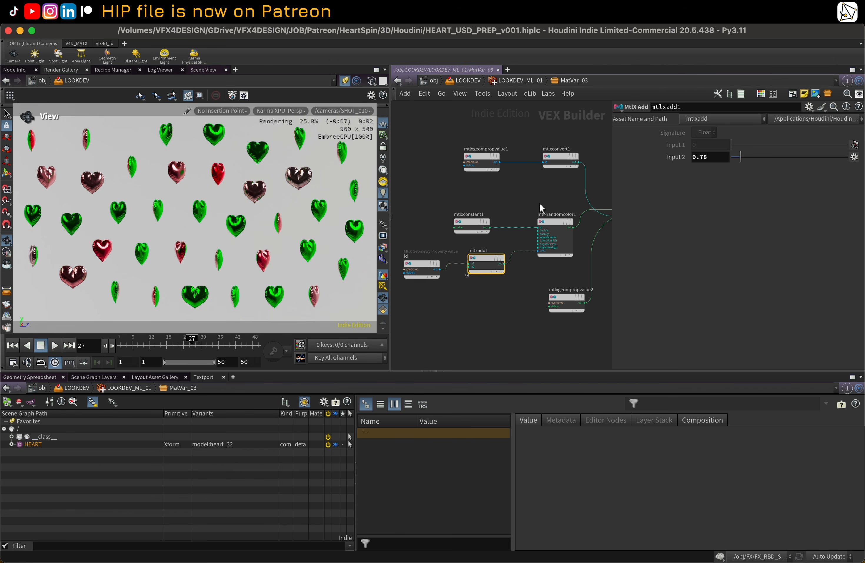
pyautogui.scroll(-1, 603, 217)
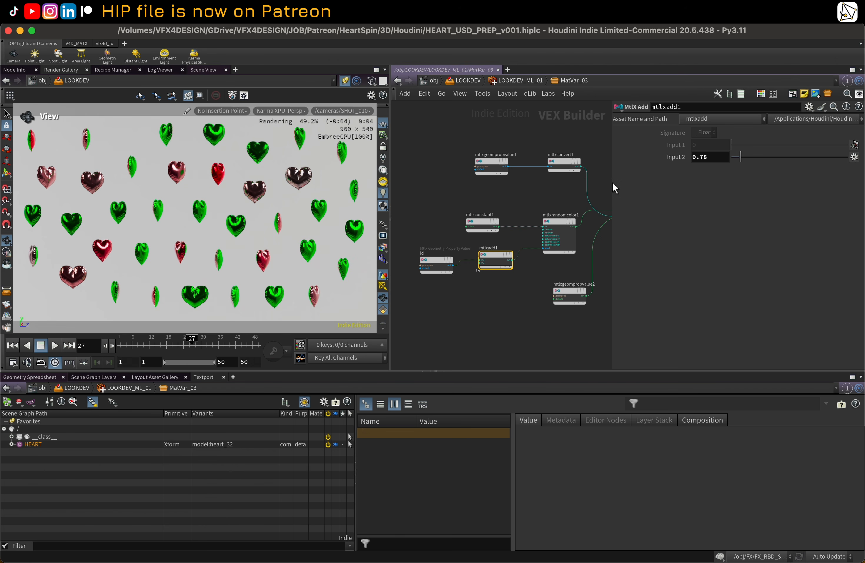
# Step: Widen the parameter pane and select the first geometry property value node in MatVar_03
pyautogui.moveTo(620, 184); pyautogui.dragTo(737, 185)
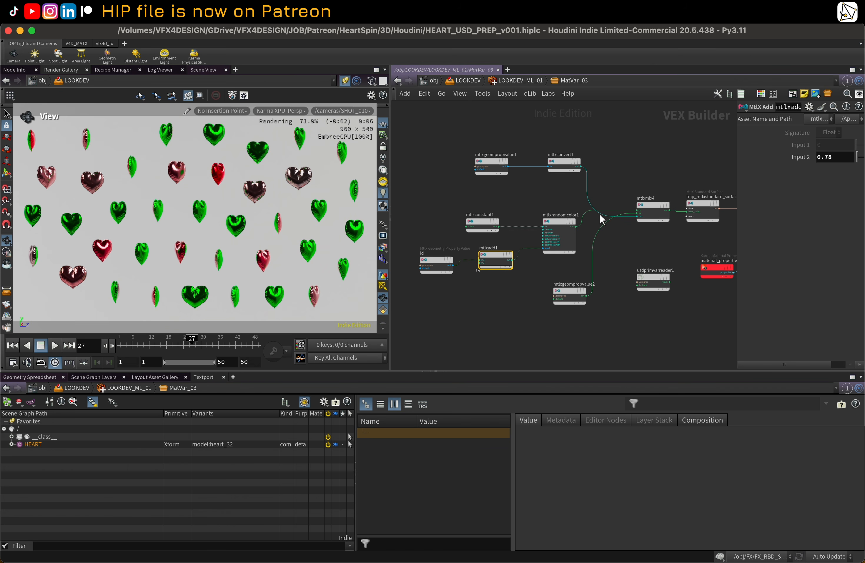
pyautogui.moveTo(643, 173); pyautogui.dragTo(634, 191, button='middle')
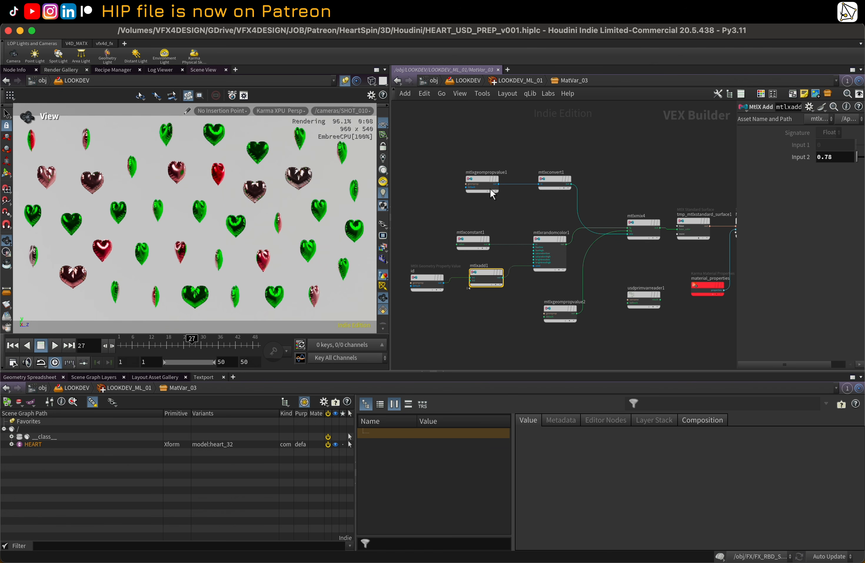
pyautogui.click(480, 180)
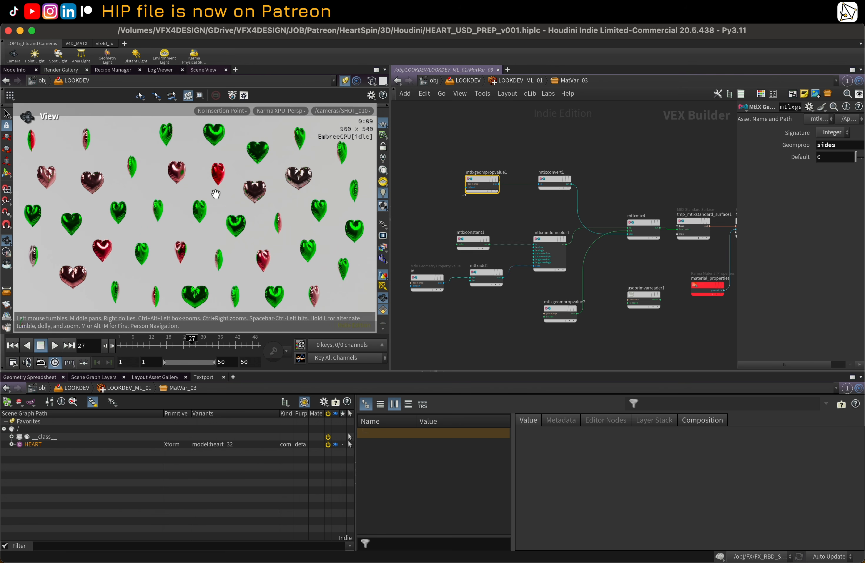
# Step: Compare the viewport in Houdini GL with Preview display purpose, then return to Karma XPU rendering
pyautogui.click(282, 111)
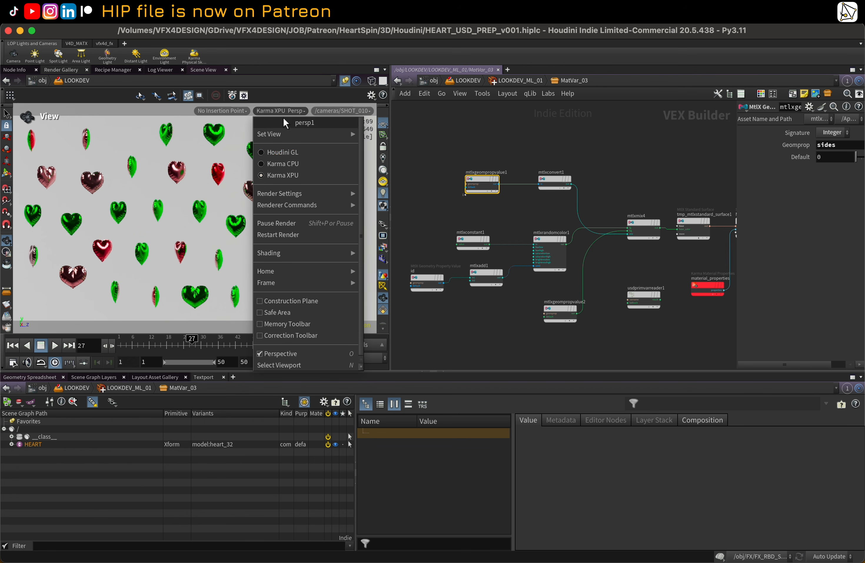
pyautogui.click(283, 148)
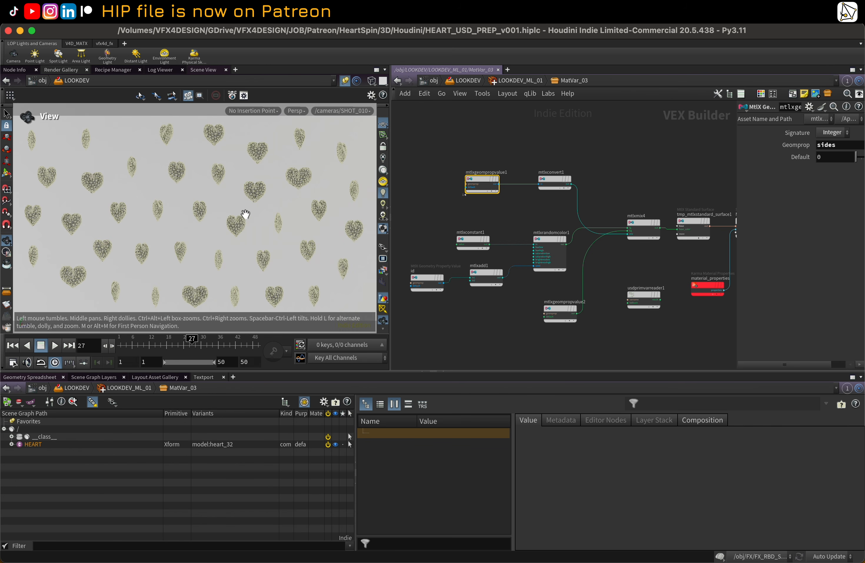
pyautogui.click(383, 248)
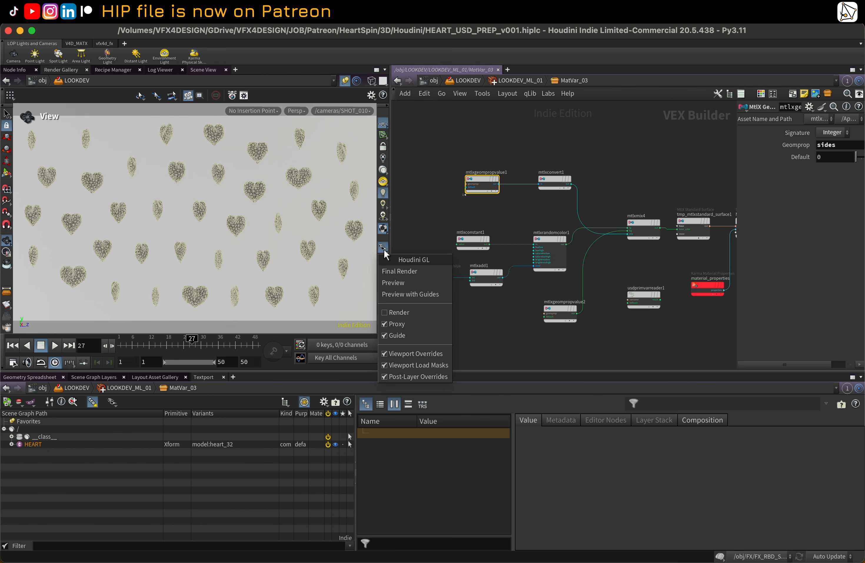
pyautogui.click(403, 279)
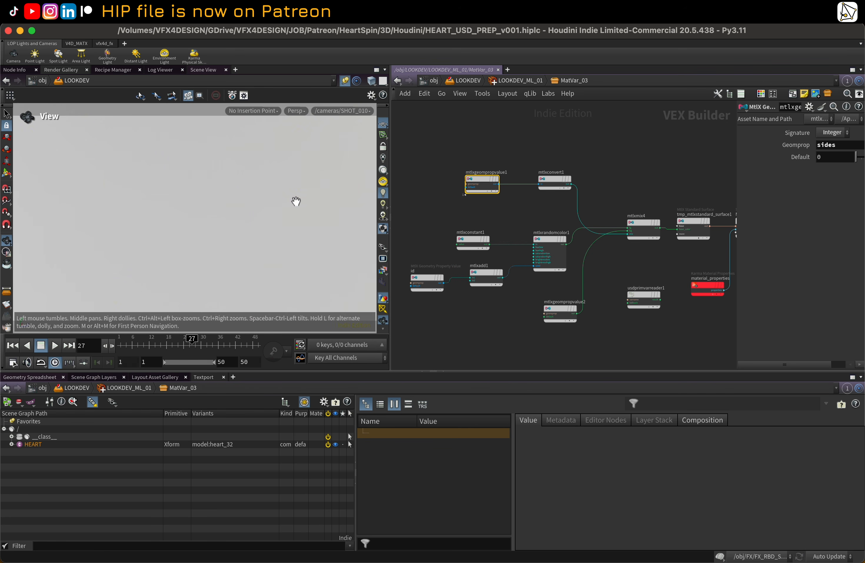
pyautogui.click(384, 245)
pyautogui.click(393, 280)
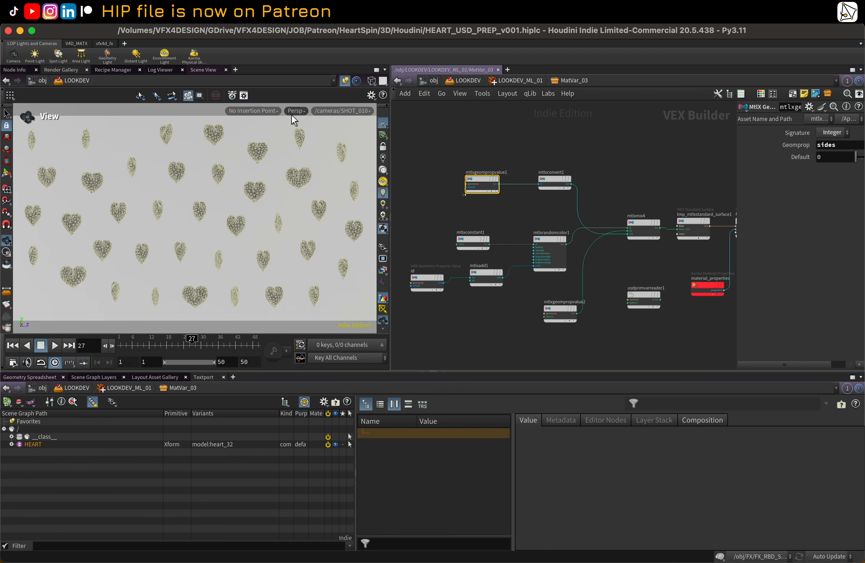
pyautogui.click(294, 111)
pyautogui.click(324, 176)
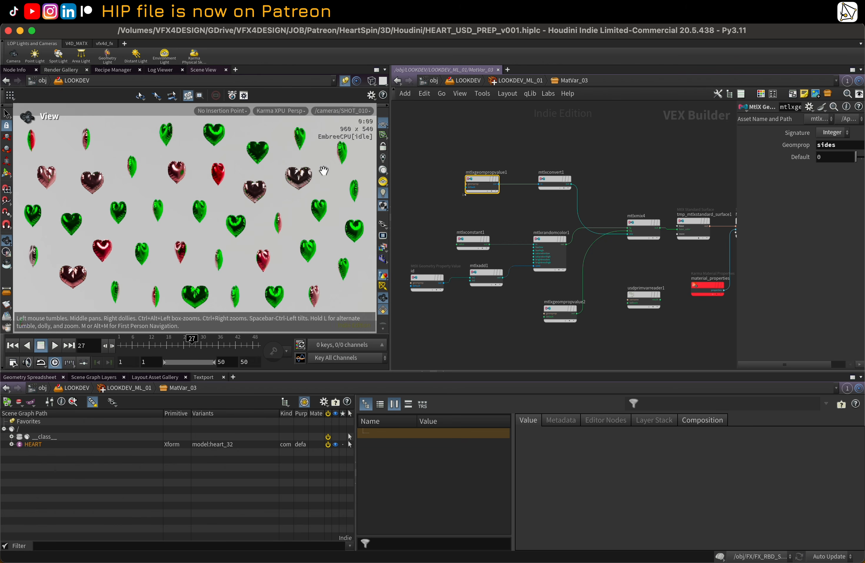
# Step: Scrub the timeline and inspect the MatVar_02 shader network inside LOOKDEV_ML_01
pyautogui.moveTo(135, 342); pyautogui.dragTo(200, 349)
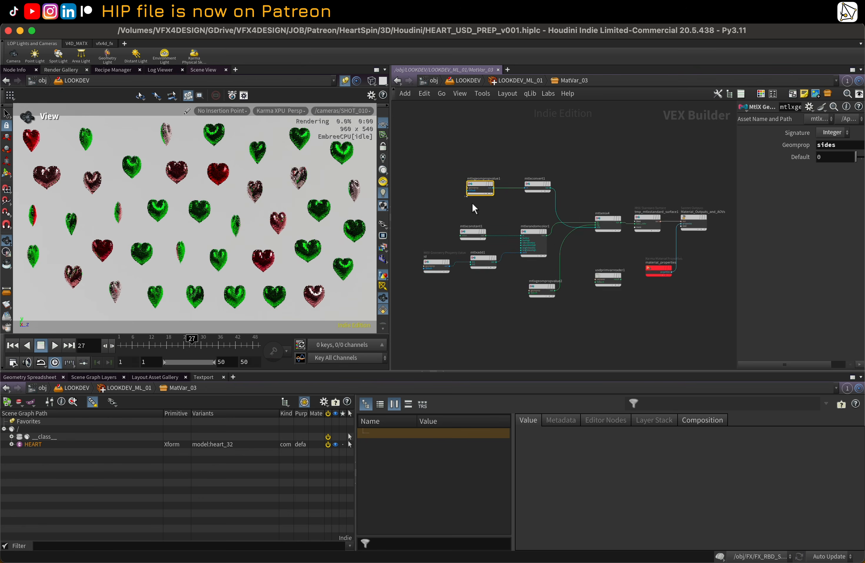
pyautogui.click(503, 82)
pyautogui.scroll(3, 519, 226)
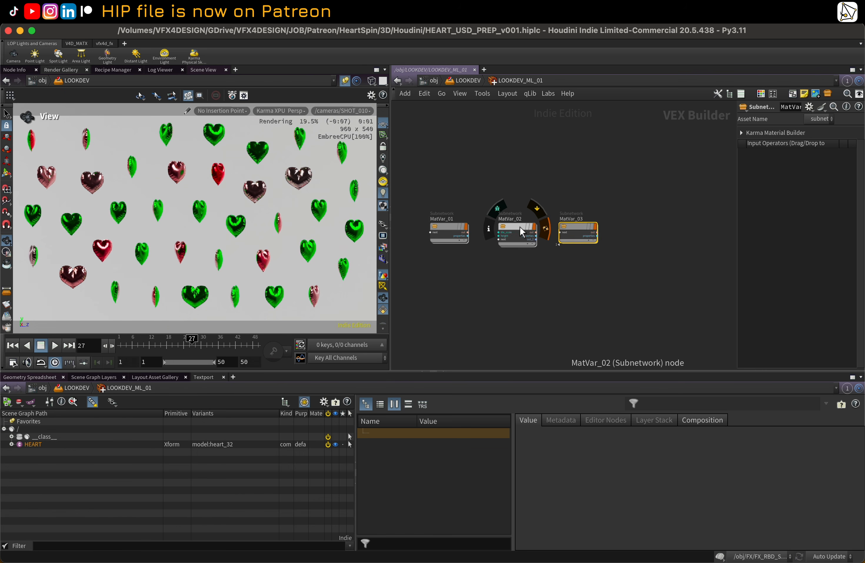
pyautogui.doubleClick(517, 227)
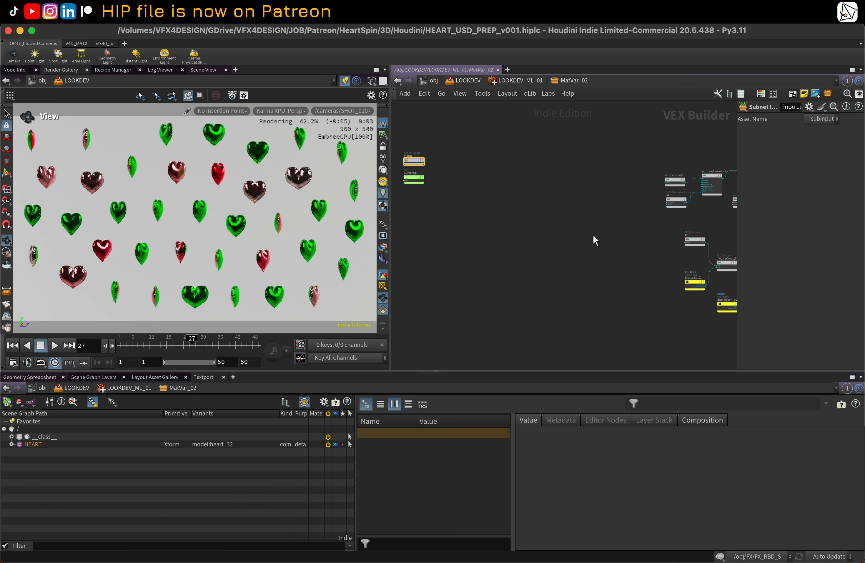
pyautogui.scroll(1, 582, 222)
pyautogui.moveTo(603, 227); pyautogui.dragTo(550, 256, button='middle')
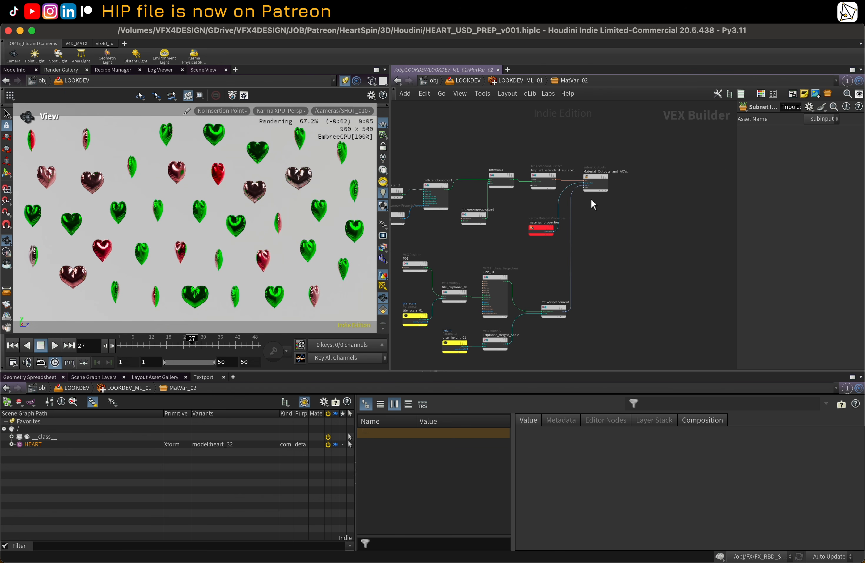
pyautogui.moveTo(592, 181); pyautogui.dragTo(619, 217)
pyautogui.scroll(1, 551, 264)
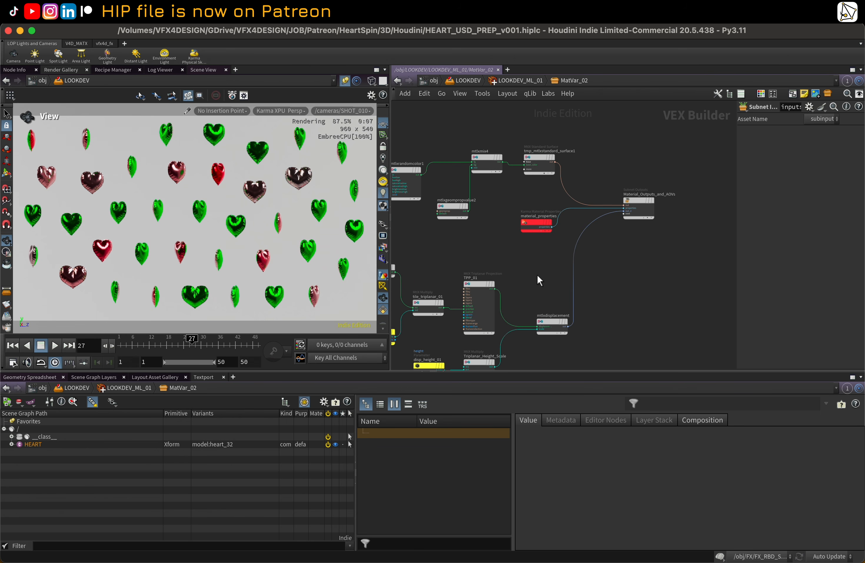
pyautogui.moveTo(537, 275); pyautogui.dragTo(589, 269, button='middle')
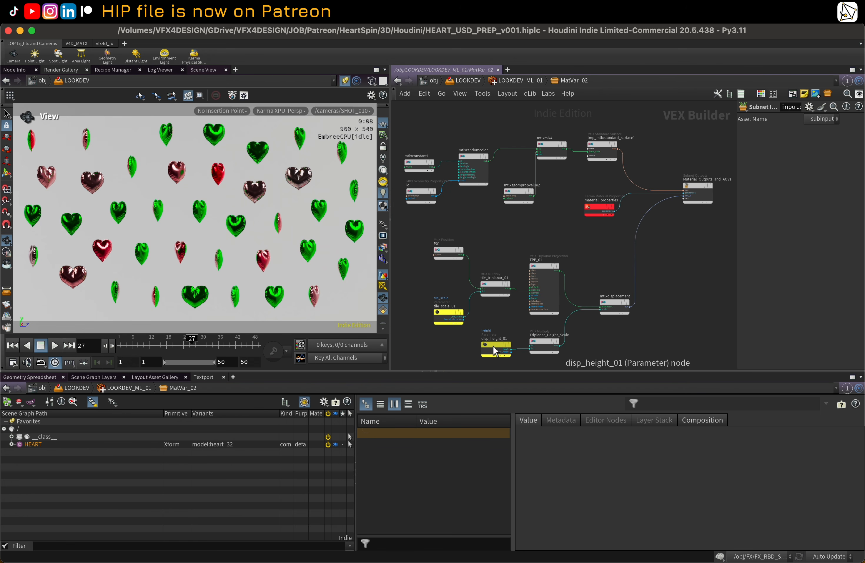
pyautogui.moveTo(494, 339); pyautogui.dragTo(491, 314, button='middle')
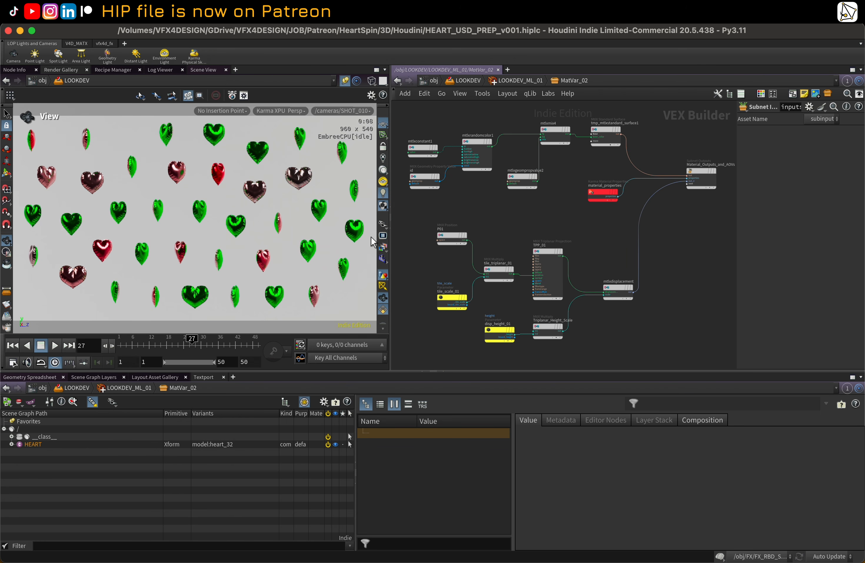
pyautogui.click(517, 80)
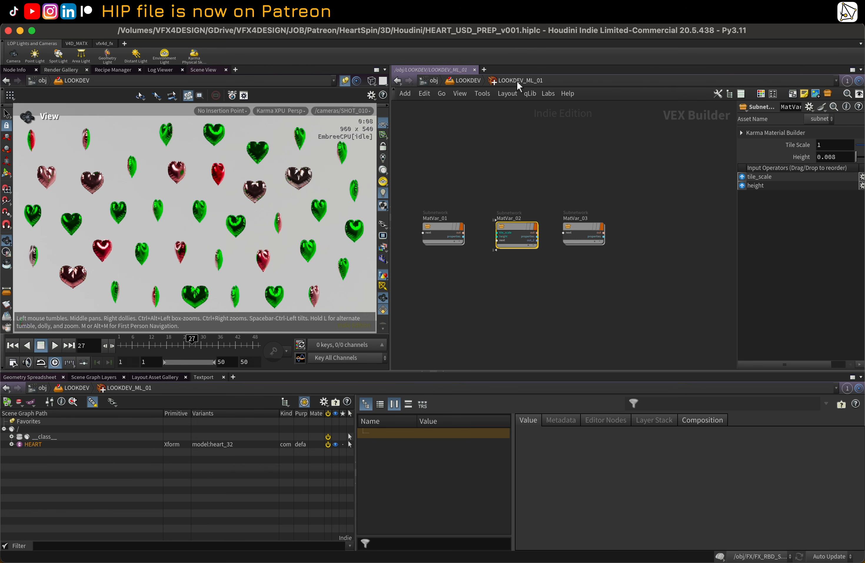
# Step: Set the setvariant_default_mtl node's material variant name to MatVar_01
pyautogui.click(458, 81)
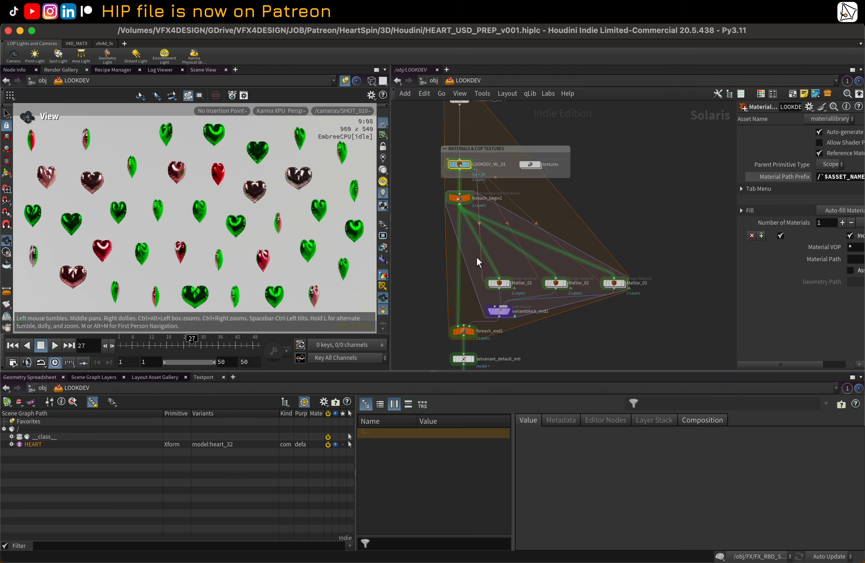
pyautogui.moveTo(603, 309); pyautogui.dragTo(587, 232, button='middle')
pyautogui.scroll(-4, 499, 245)
pyautogui.moveTo(498, 246); pyautogui.dragTo(491, 152, button='middle')
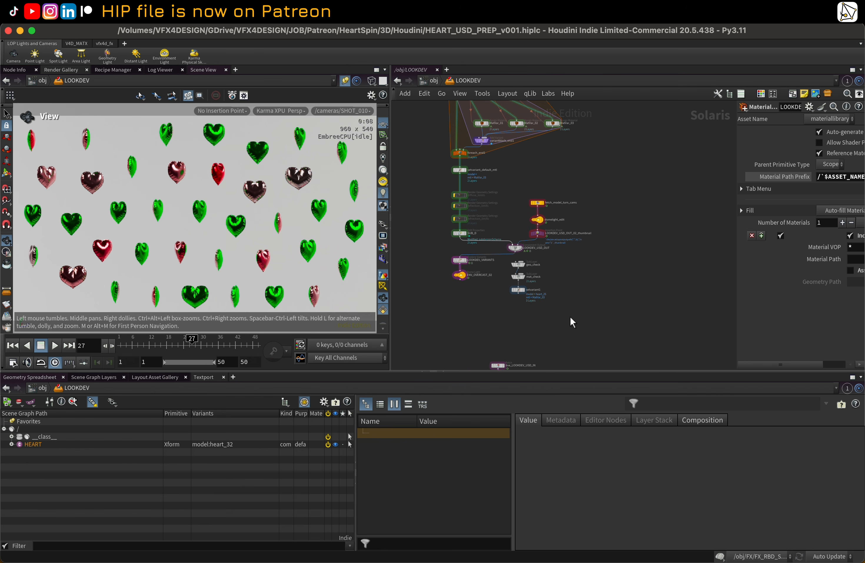
pyautogui.moveTo(612, 350); pyautogui.dragTo(577, 313, button='middle')
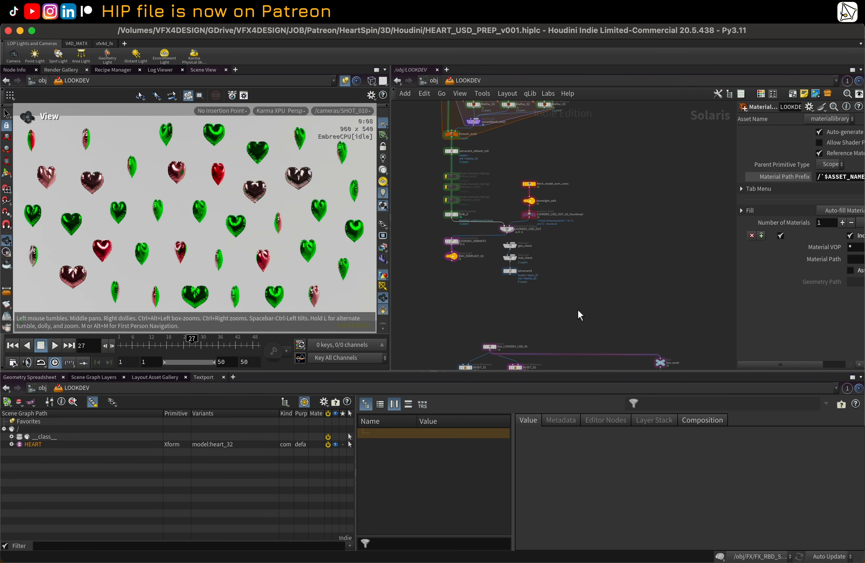
pyautogui.click(452, 151)
pyautogui.moveTo(465, 152); pyautogui.dragTo(481, 228, button='middle')
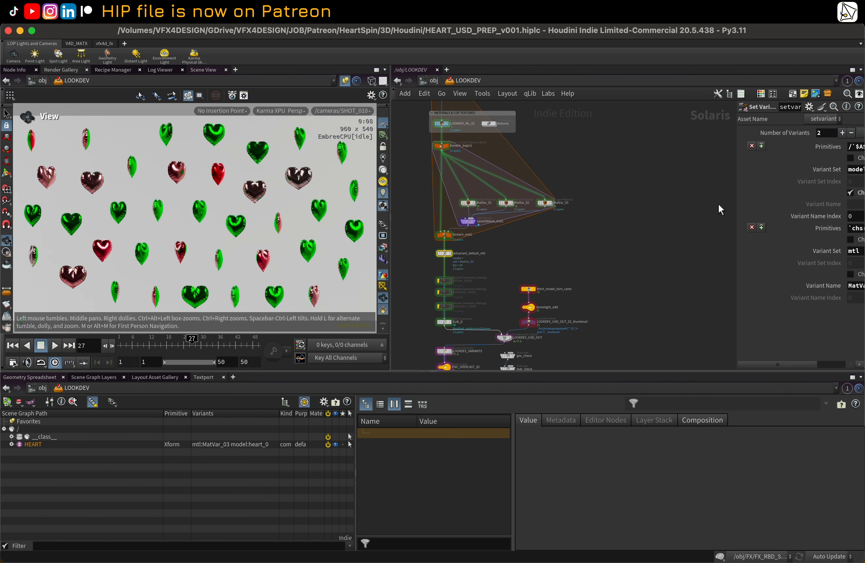
pyautogui.moveTo(737, 200); pyautogui.dragTo(625, 201)
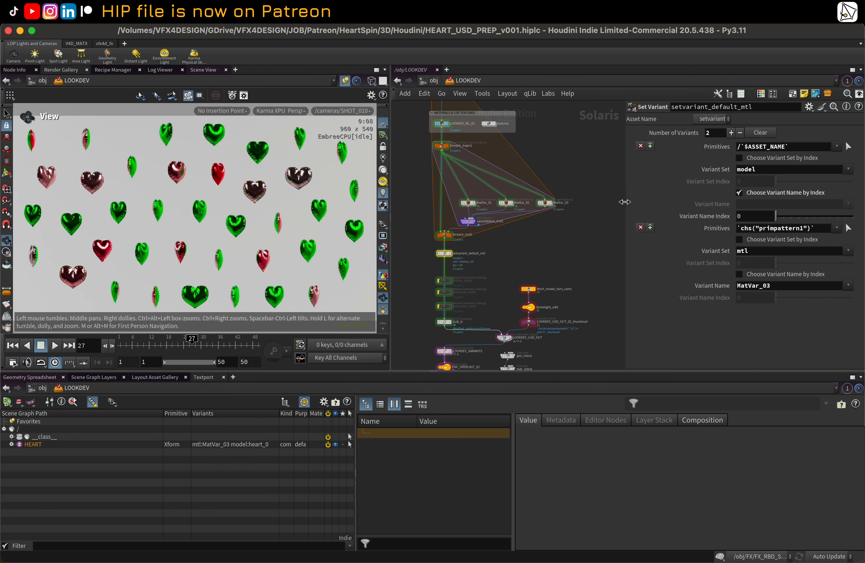
pyautogui.click(849, 286)
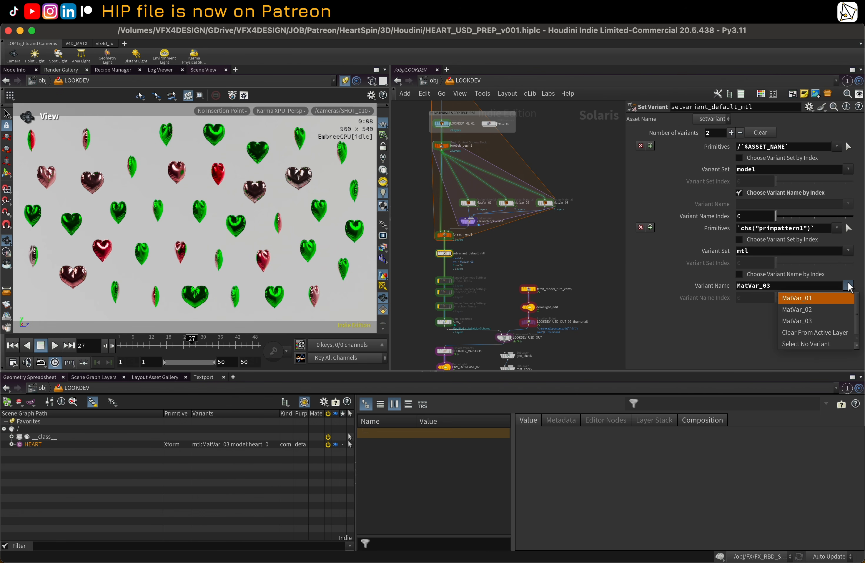
pyautogui.click(835, 298)
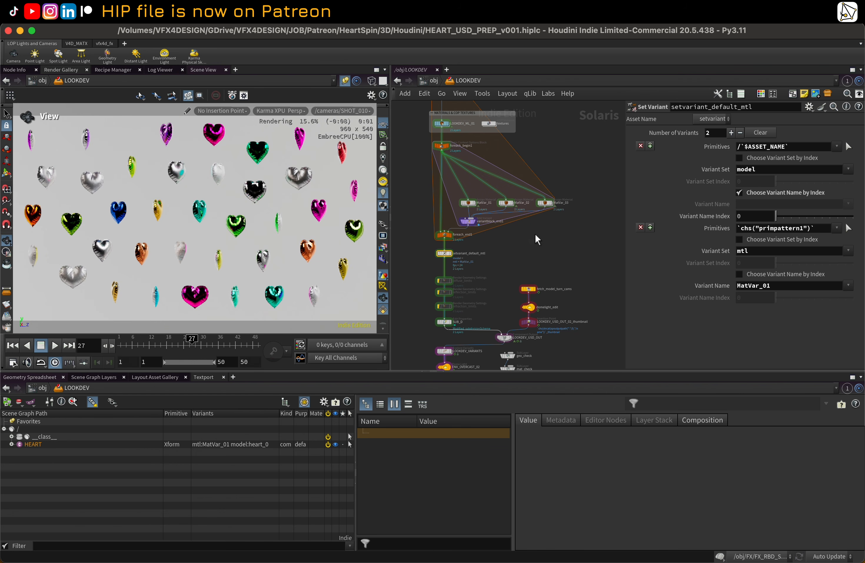
# Step: Open the MatVar_01 material network inside LOOKDEV_ML_01 and frame all its nodes
pyautogui.doubleClick(468, 206)
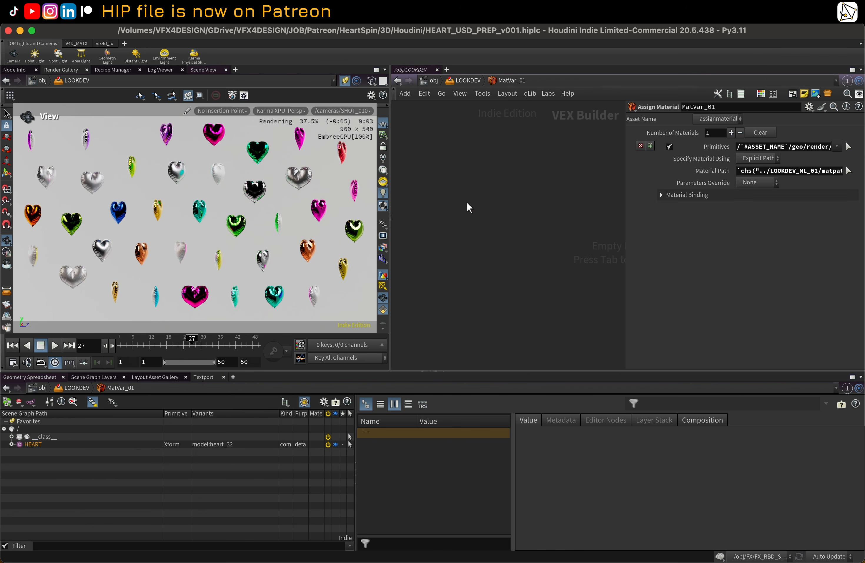
pyautogui.click(466, 82)
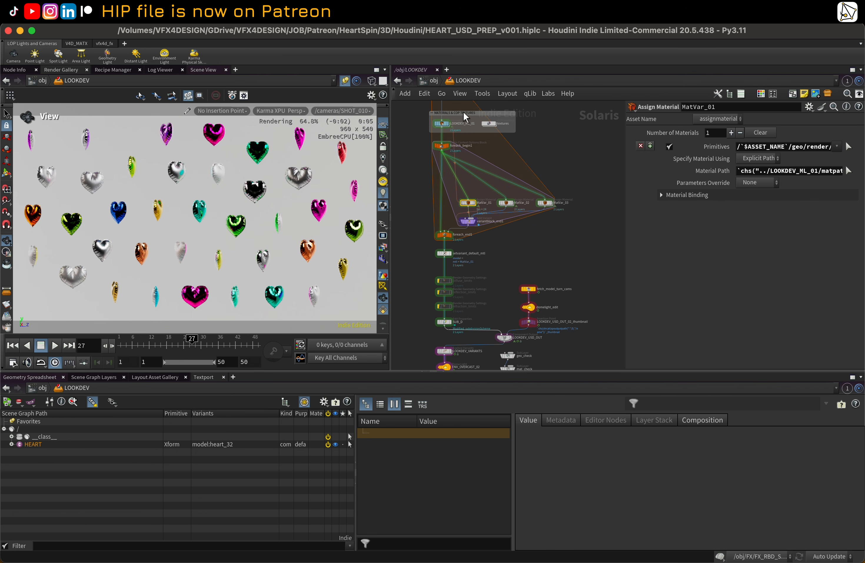
pyautogui.moveTo(414, 133); pyautogui.dragTo(415, 186, button='middle')
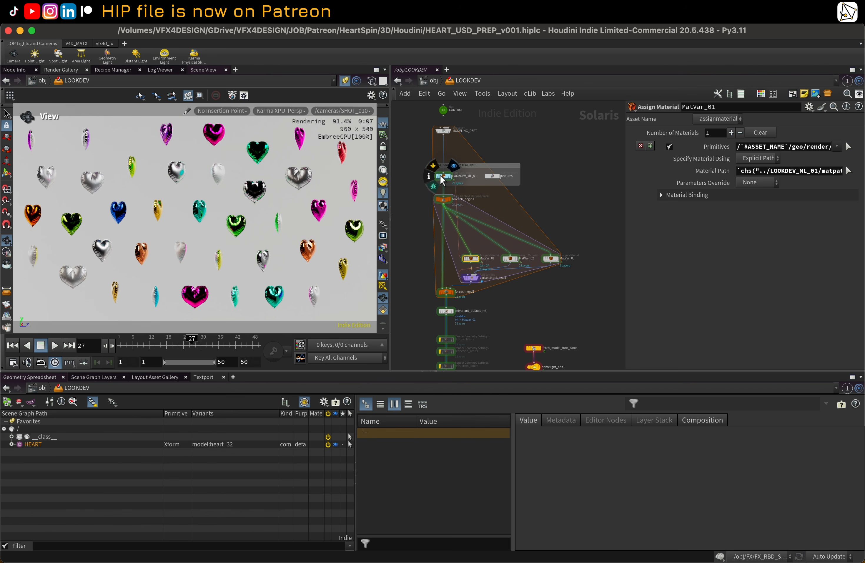
pyautogui.doubleClick(443, 176)
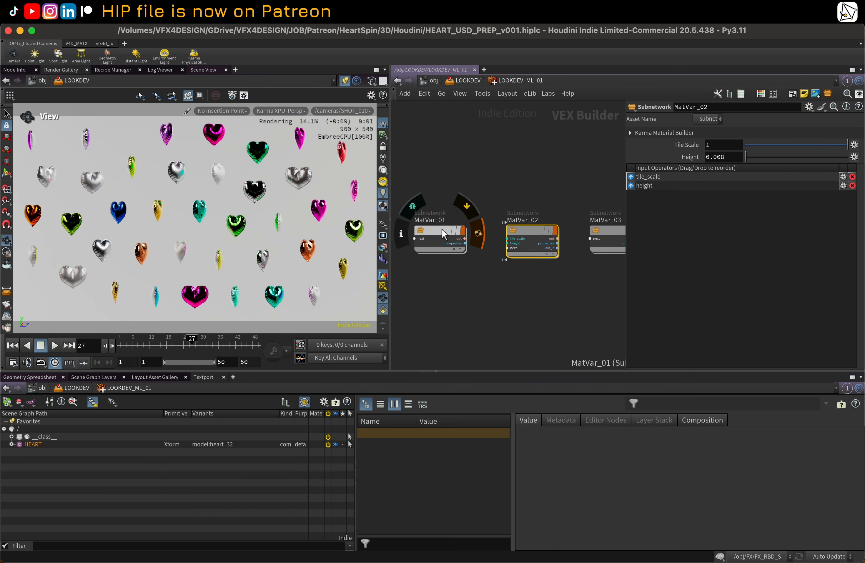
pyautogui.doubleClick(443, 228)
pyautogui.press('h')
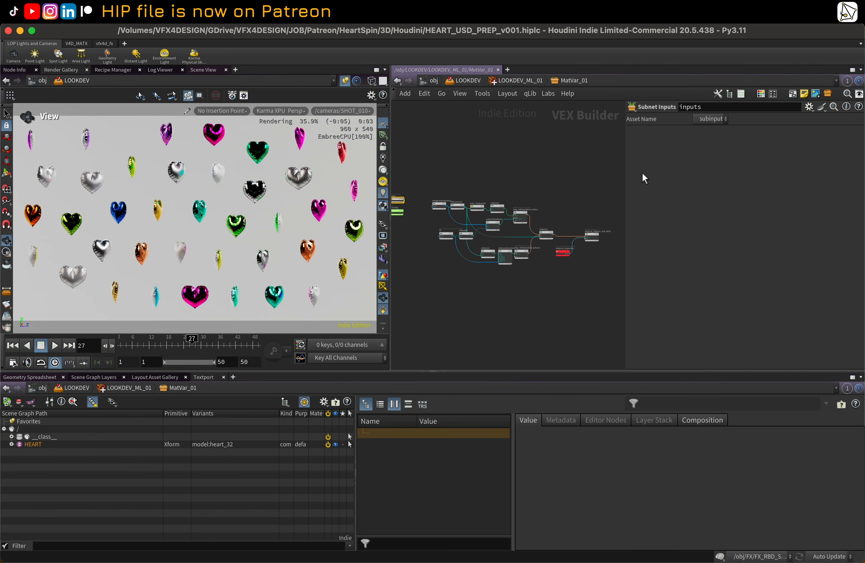
# Step: Inspect the MatVar_01 shader nodes and review the Karma render at frame 13
pyautogui.moveTo(626, 170); pyautogui.dragTo(721, 170)
pyautogui.scroll(5, 431, 176)
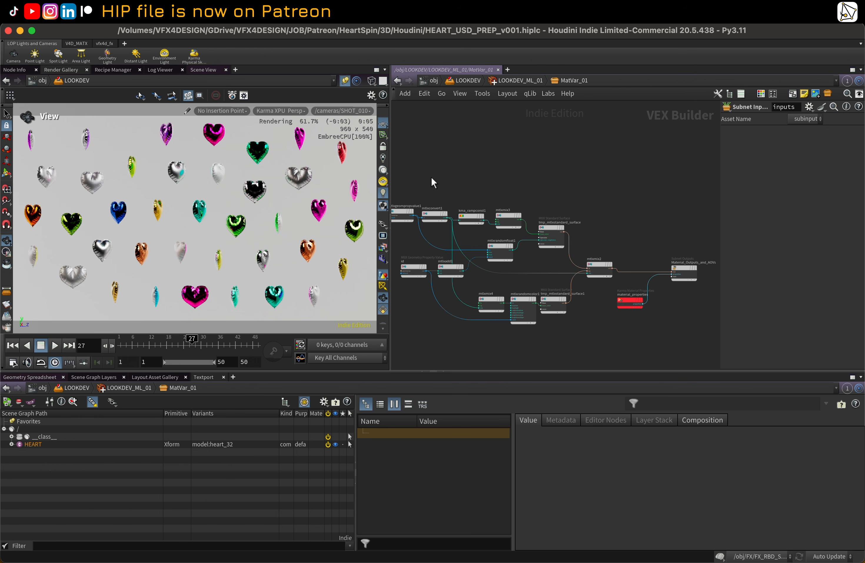
pyautogui.scroll(2, 490, 185)
pyautogui.click(471, 215)
pyautogui.moveTo(519, 174); pyautogui.dragTo(466, 129, button='middle')
pyautogui.moveTo(464, 180); pyautogui.dragTo(463, 150)
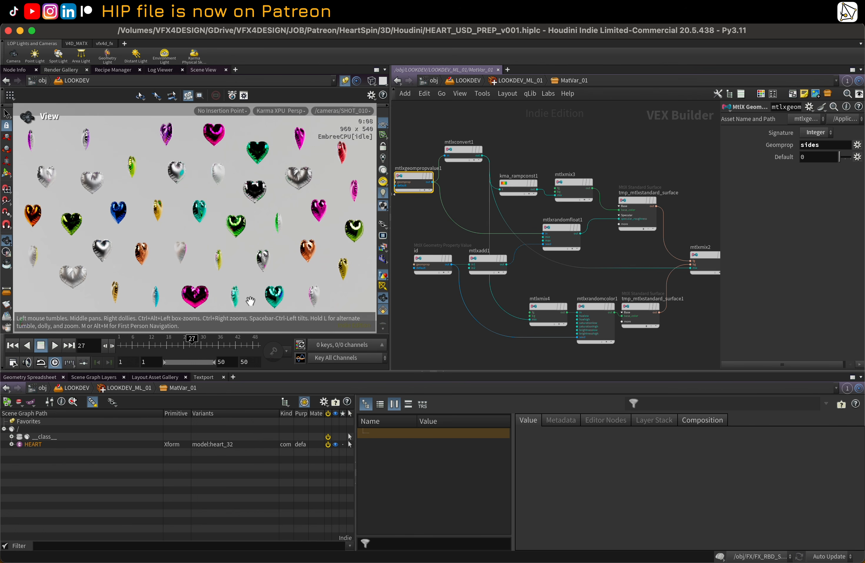
pyautogui.click(152, 347)
pyautogui.click(513, 188)
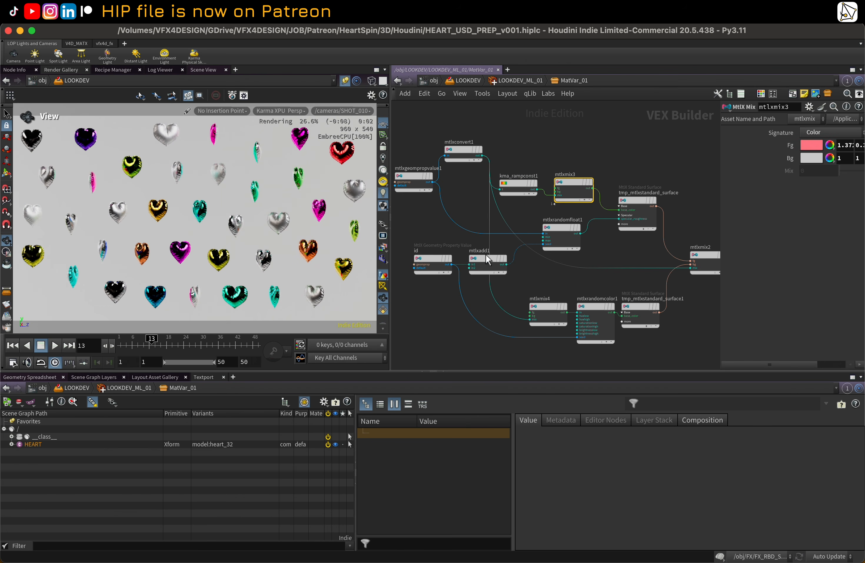
pyautogui.click(432, 259)
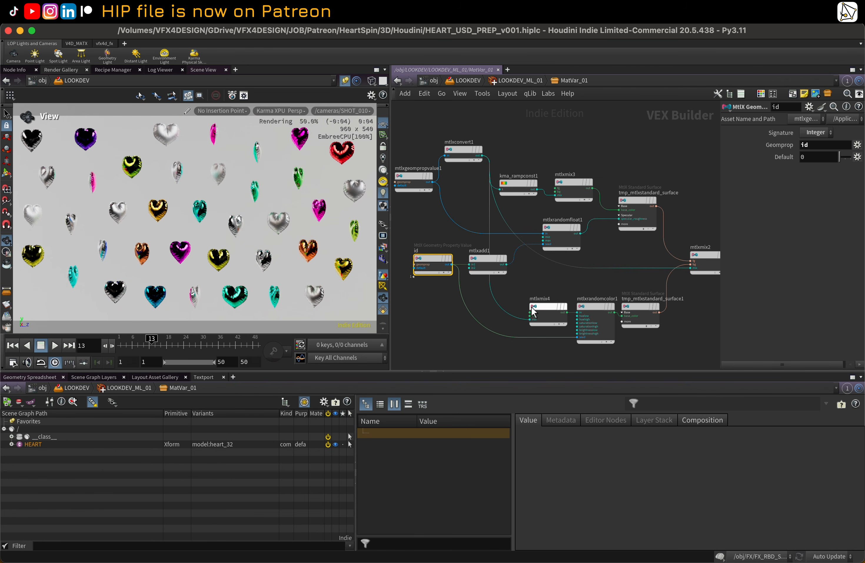
pyautogui.moveTo(602, 284); pyautogui.dragTo(580, 289, button='middle')
pyautogui.click(606, 208)
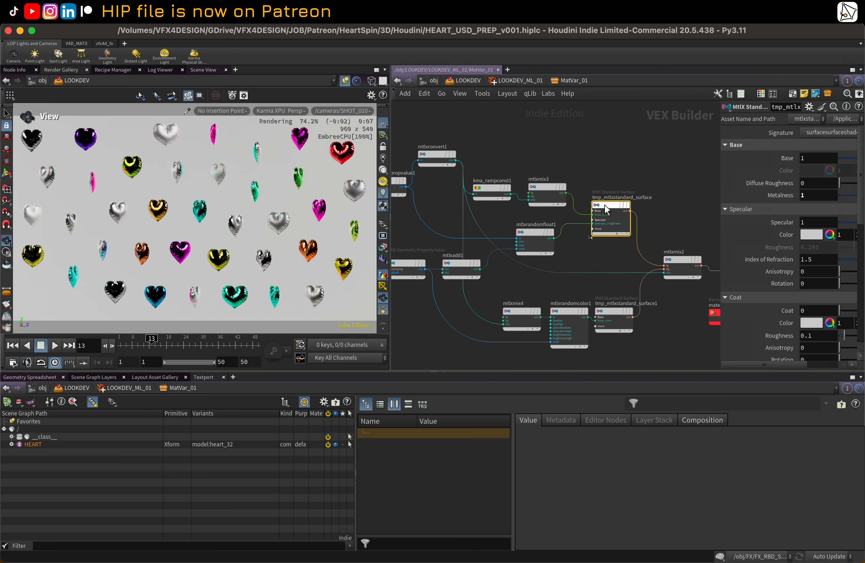
pyautogui.click(611, 313)
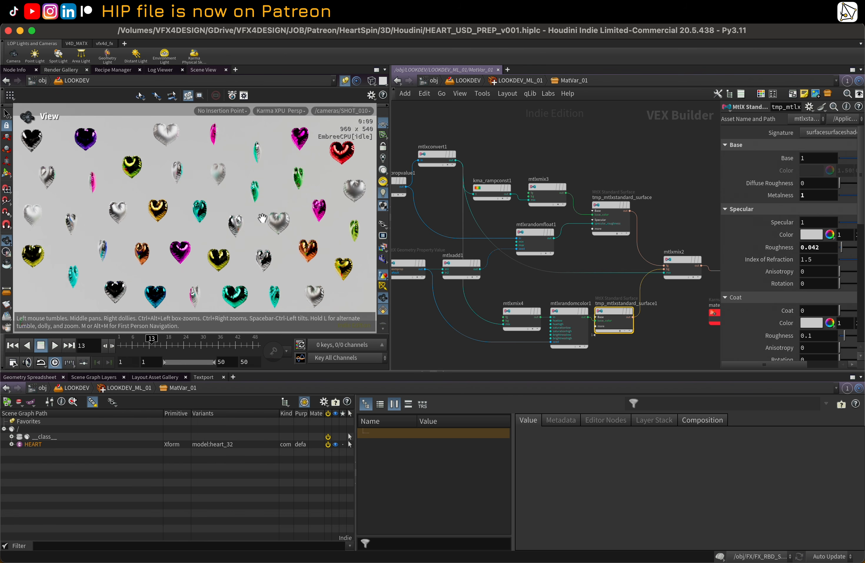
# Step: Inspect the mtlxrandomfloat1 and mtlxgeompropvalue1 nodes in the MatVar_01 shader network
pyautogui.moveTo(667, 212); pyautogui.dragTo(655, 208, button='middle')
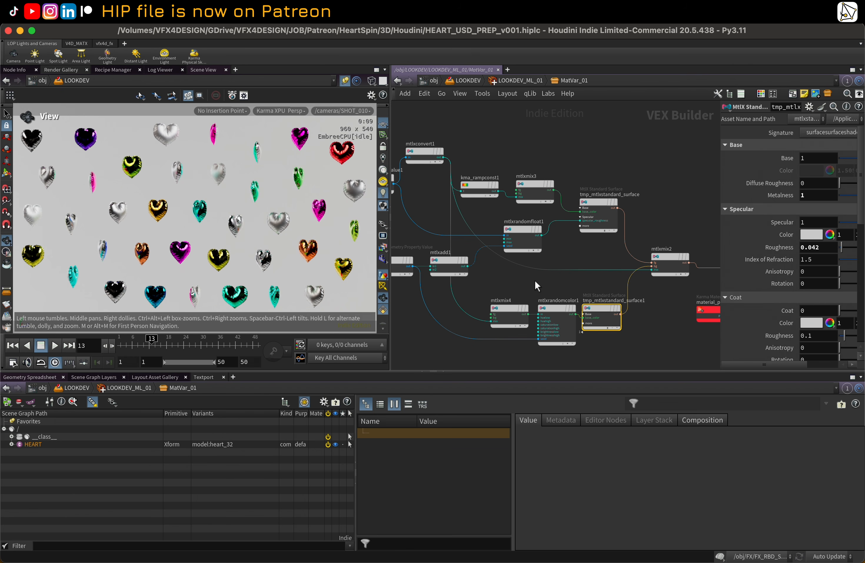
pyautogui.moveTo(535, 280); pyautogui.dragTo(533, 271, button='middle')
pyautogui.click(525, 220)
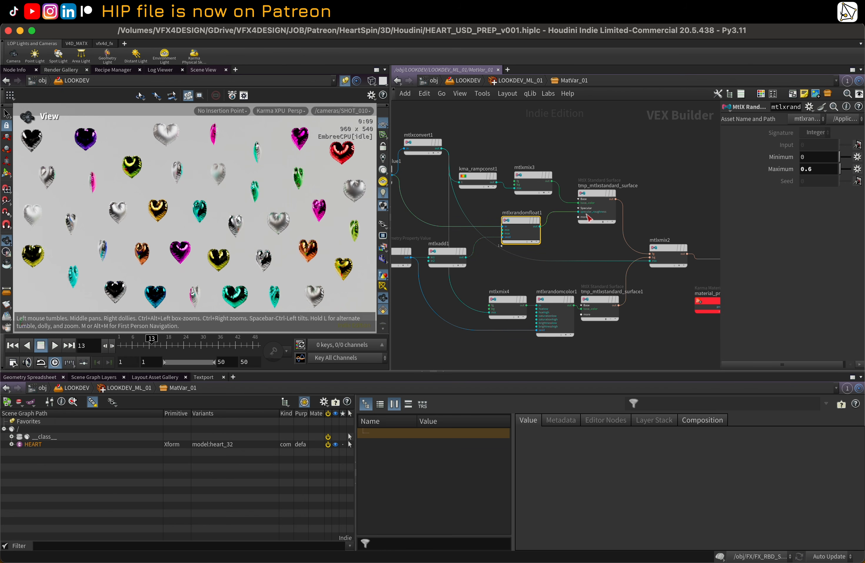
pyautogui.moveTo(428, 204); pyautogui.dragTo(481, 214, button='middle')
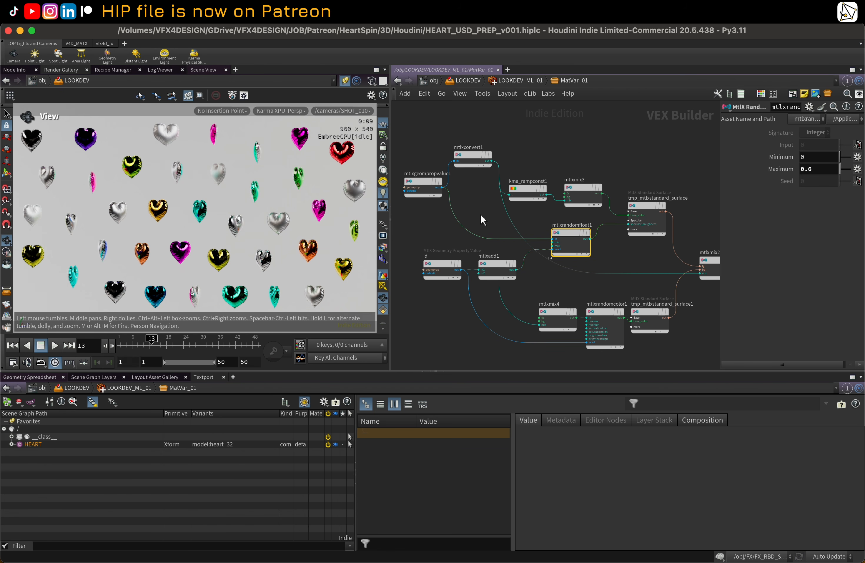
pyautogui.click(418, 180)
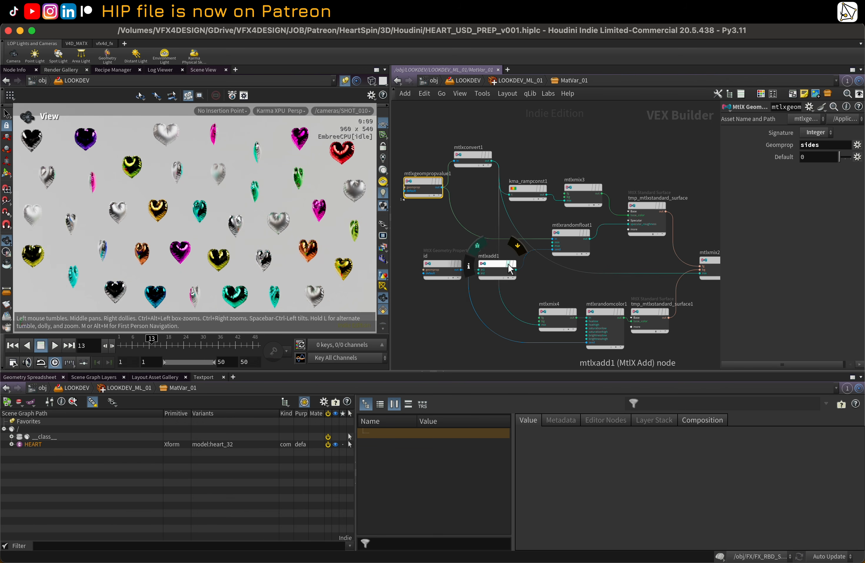
pyautogui.moveTo(607, 254); pyautogui.dragTo(585, 257, button='middle')
pyautogui.doubleClick(545, 227)
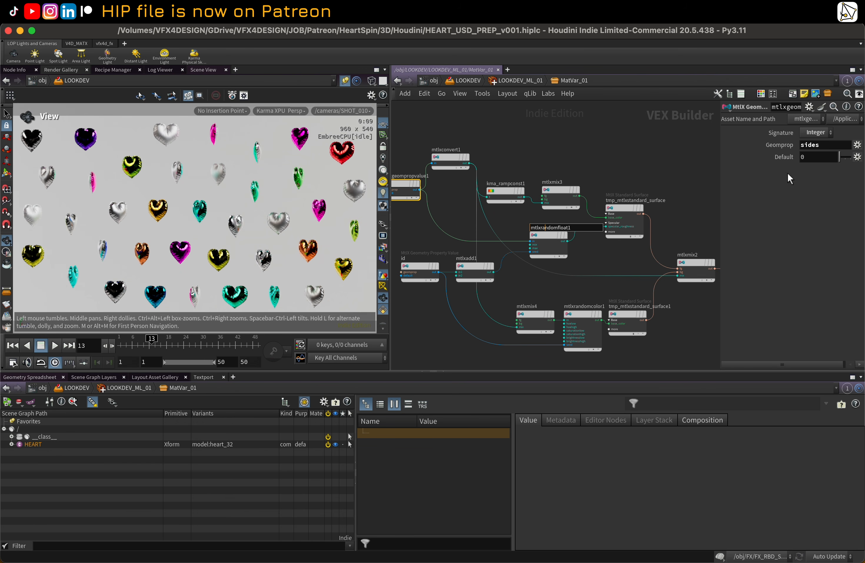
pyautogui.click(552, 234)
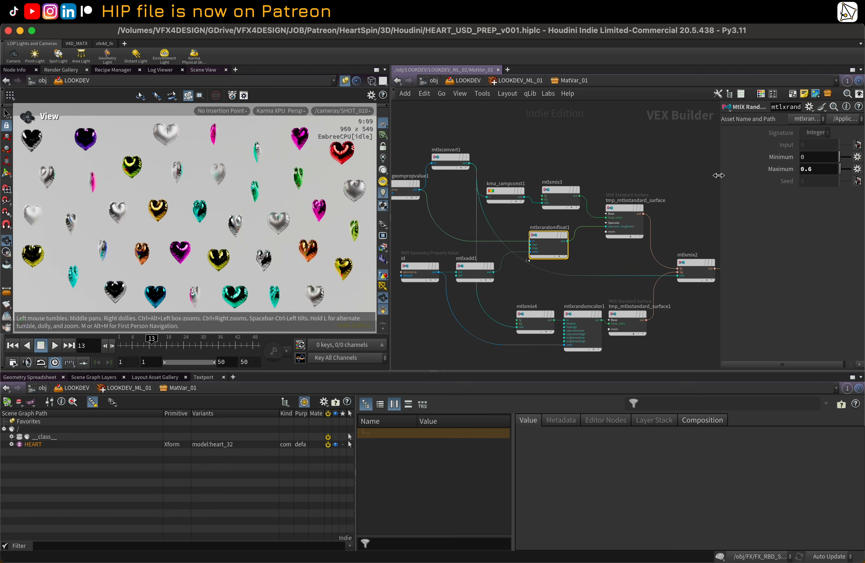
# Step: Try setting the mtlxrandomfloat1 Maximum value to 0.7
pyautogui.moveTo(720, 175); pyautogui.dragTo(578, 185)
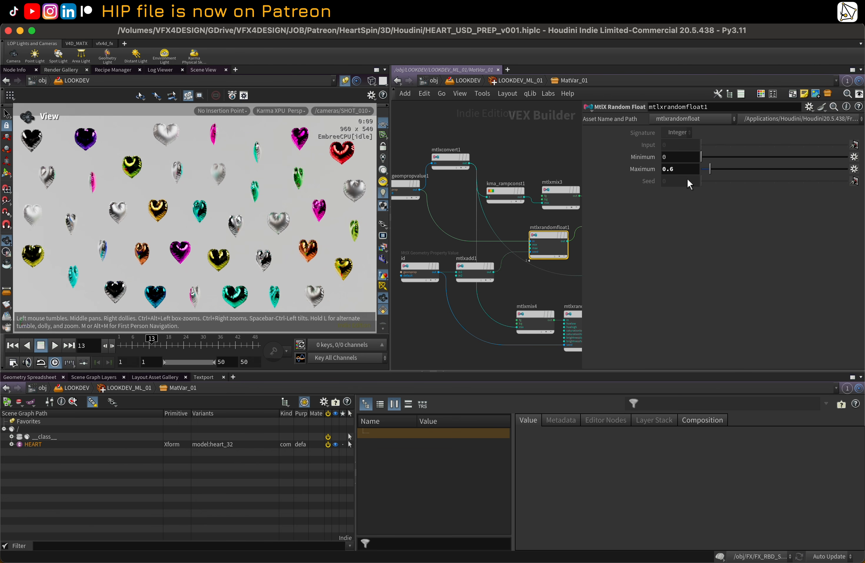
pyautogui.moveTo(698, 171); pyautogui.dragTo(693, 171)
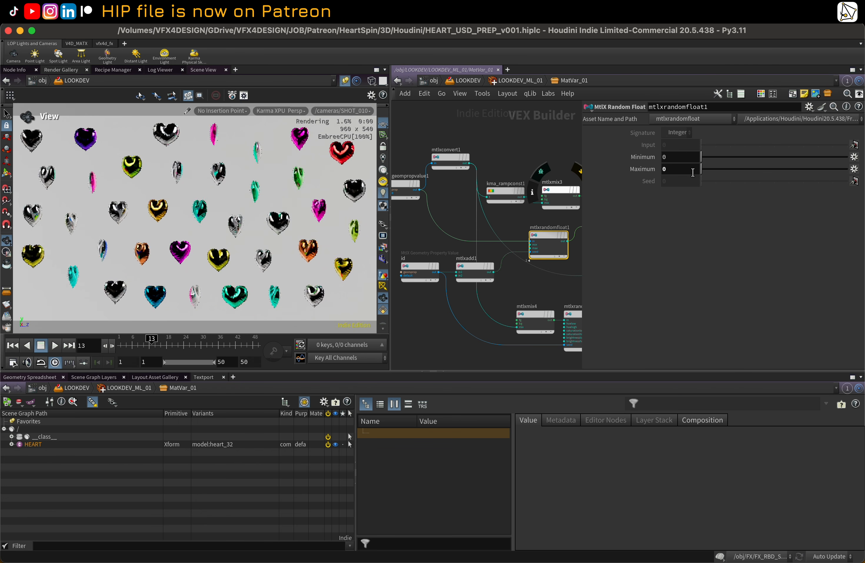
pyautogui.click(712, 169)
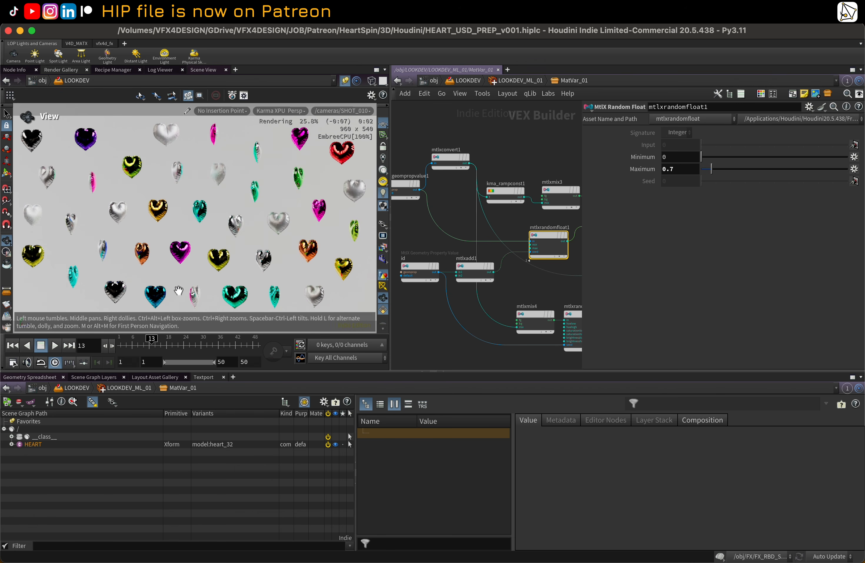
# Step: Go to frame 31 and set the mtlxrandomfloat1 Maximum back to 0.6
pyautogui.click(176, 346)
pyautogui.click(205, 345)
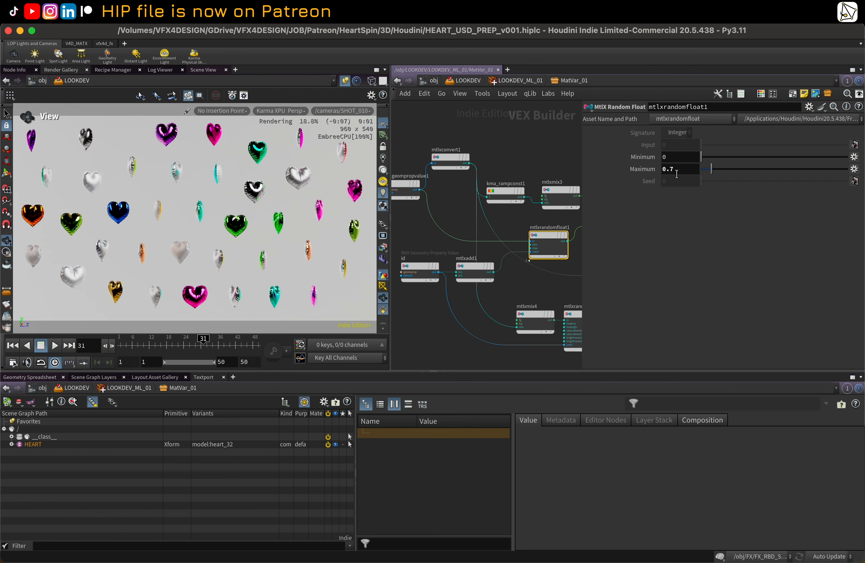
pyautogui.write('6')
pyautogui.press('Return')
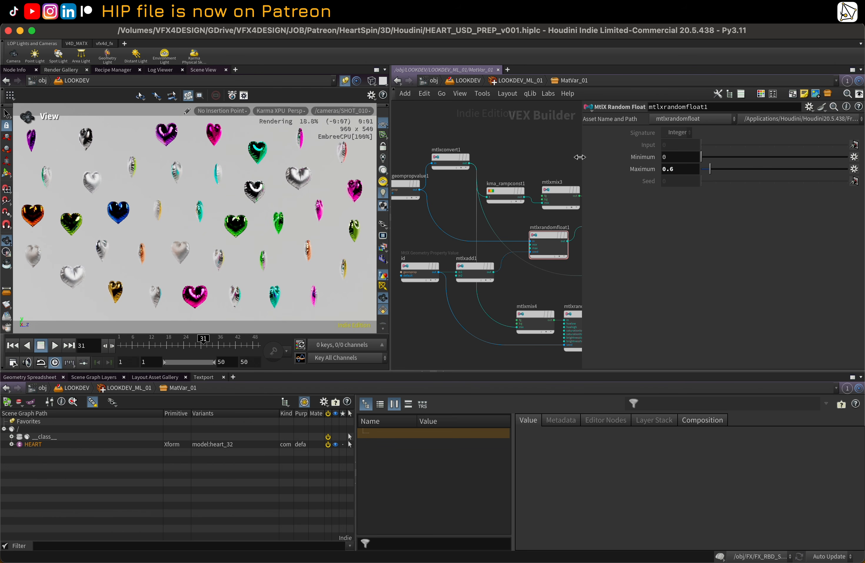
# Step: Return to LOOKDEV_ML_01 and briefly open the MatVar_02 material network
pyautogui.moveTo(584, 157); pyautogui.dragTo(659, 167)
pyautogui.press('u')
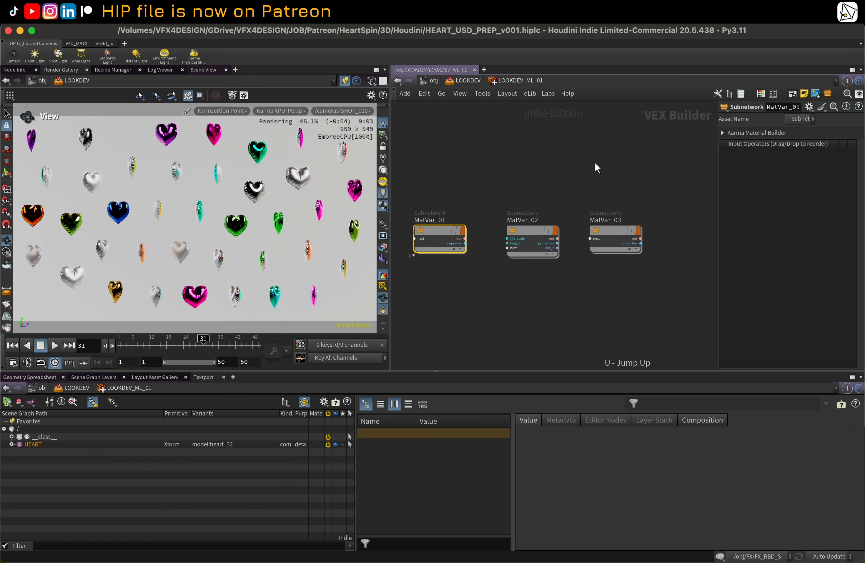
pyautogui.doubleClick(530, 232)
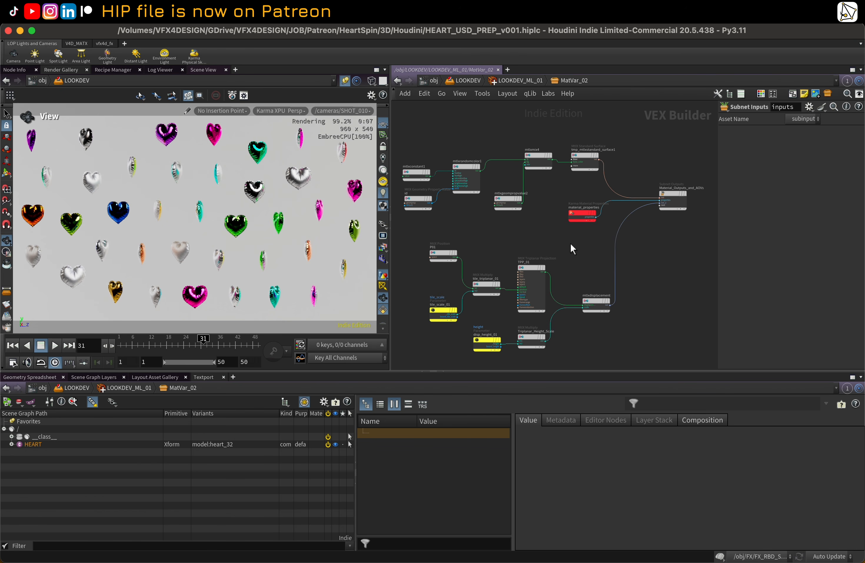
pyautogui.press('u')
pyautogui.moveTo(438, 227)
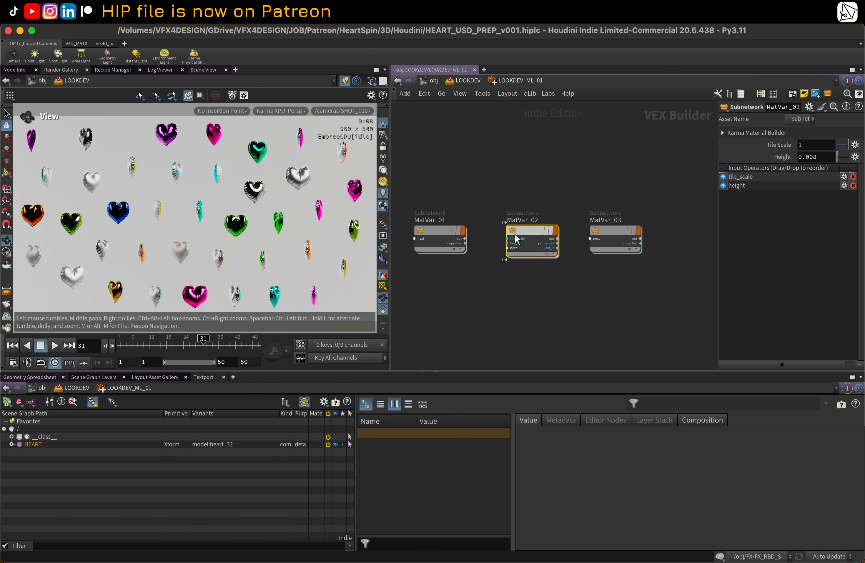
# Step: Inspect the id and sides geometry property nodes inside MatVar_01, then return to the LOOKDEV network
pyautogui.doubleClick(440, 237)
pyautogui.click(432, 260)
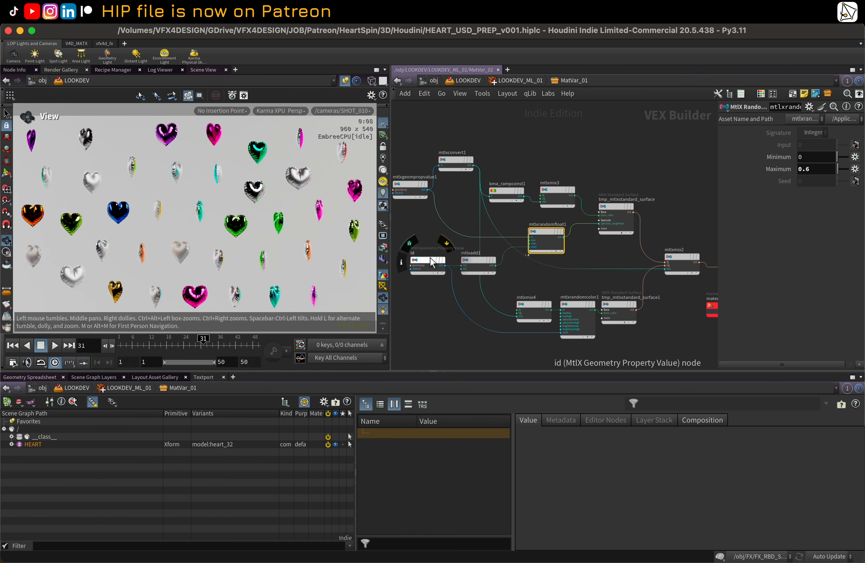
pyautogui.moveTo(425, 226); pyautogui.dragTo(445, 233, button='middle')
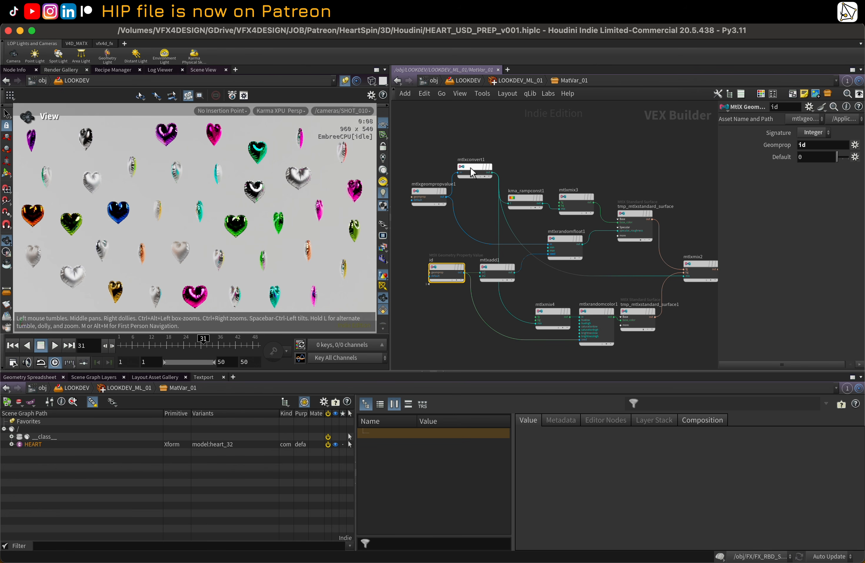
pyautogui.click(430, 194)
pyautogui.moveTo(589, 154); pyautogui.dragTo(567, 154, button='middle')
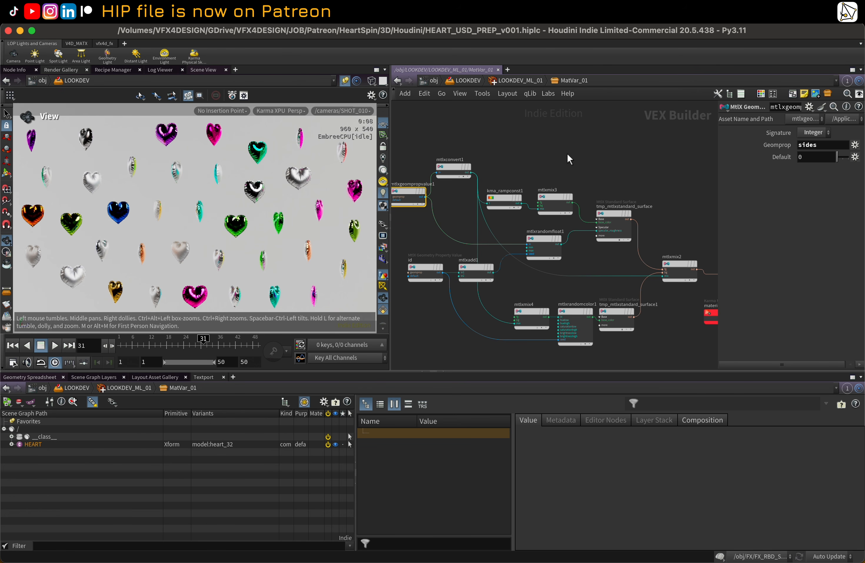
pyautogui.press('u')
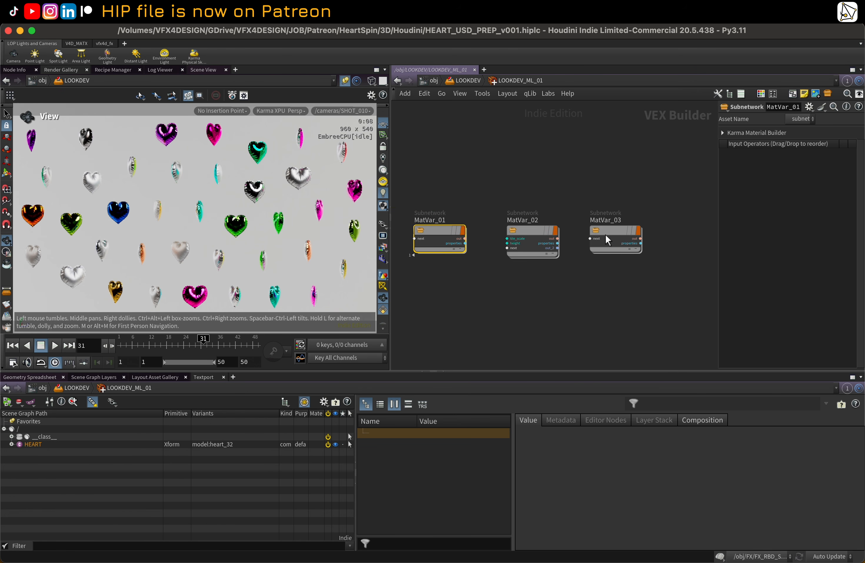
pyautogui.moveTo(610, 234); pyautogui.dragTo(614, 236)
pyautogui.press('u')
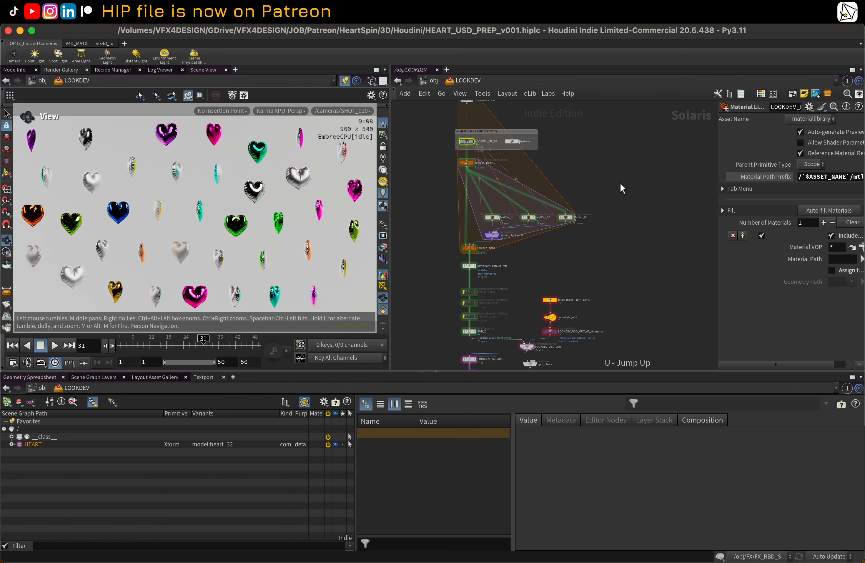
# Step: Review the LOOKDEV_USD_OUT component output and setvariant_default_mtl node parameters
pyautogui.moveTo(524, 258); pyautogui.dragTo(510, 172, button='middle')
pyautogui.scroll(2, 570, 240)
pyautogui.click(508, 215)
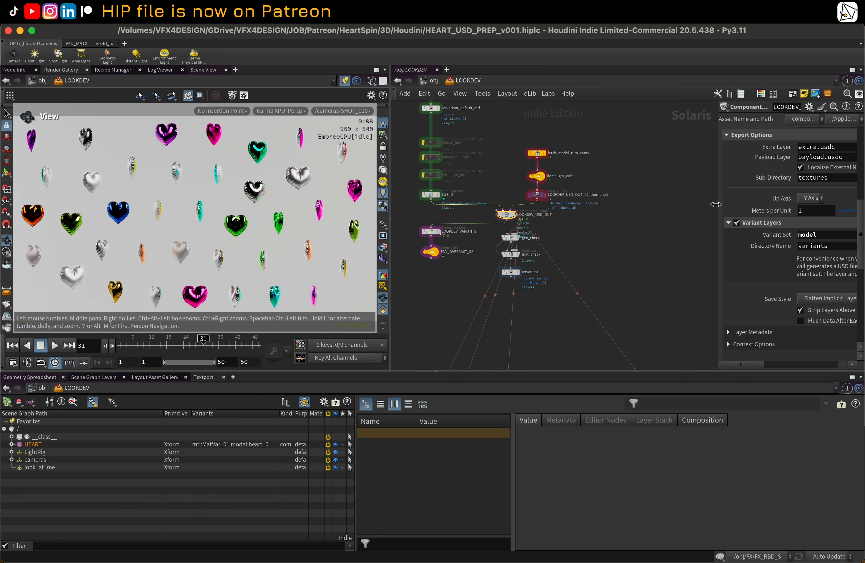
pyautogui.moveTo(717, 196); pyautogui.dragTo(684, 197)
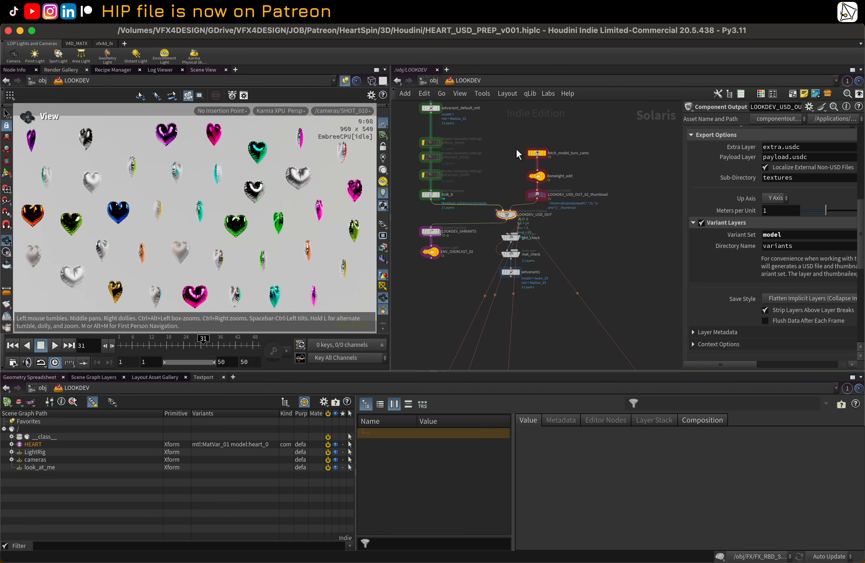
pyautogui.moveTo(516, 148); pyautogui.dragTo(532, 214, button='middle')
pyautogui.click(451, 177)
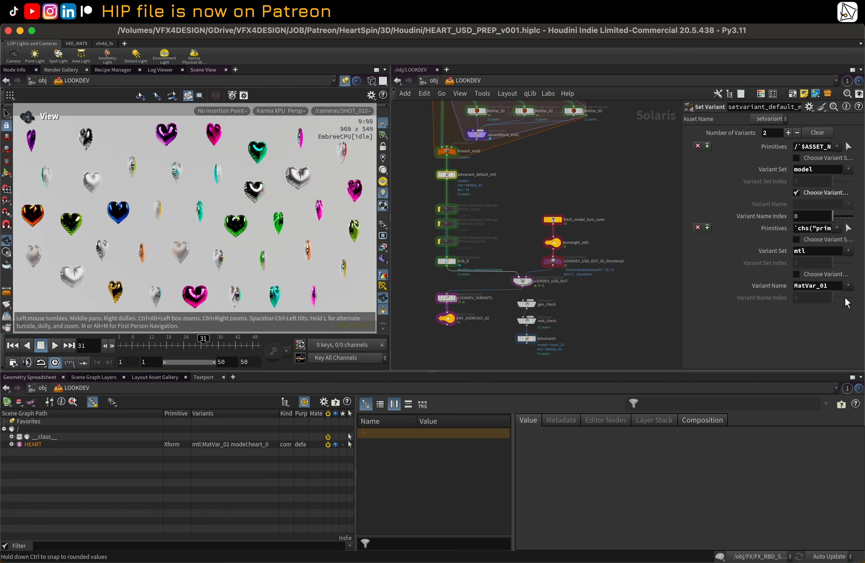
pyautogui.scroll(-2, 634, 203)
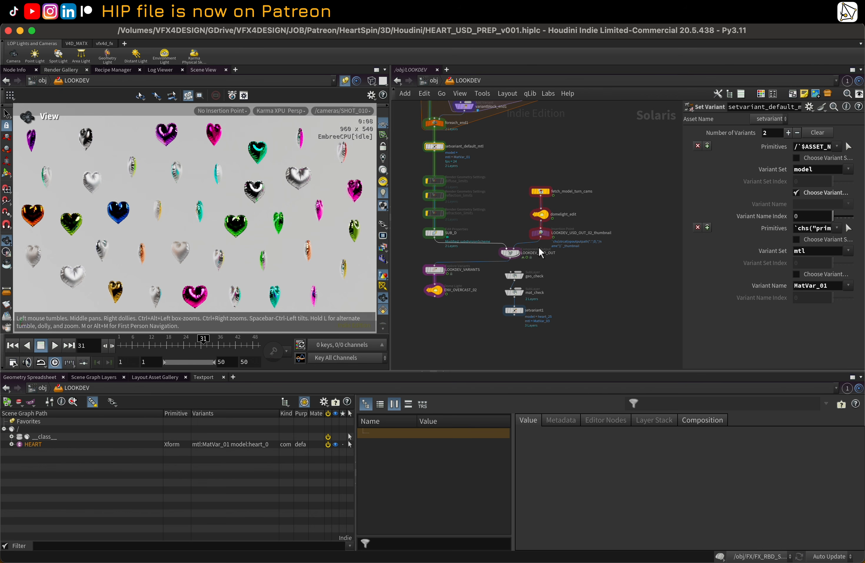
# Step: Examine the LOOKDEV_USD_OUT node's component options, variant layers and thumbnail settings
pyautogui.click(511, 252)
pyautogui.scroll(-10, 733, 253)
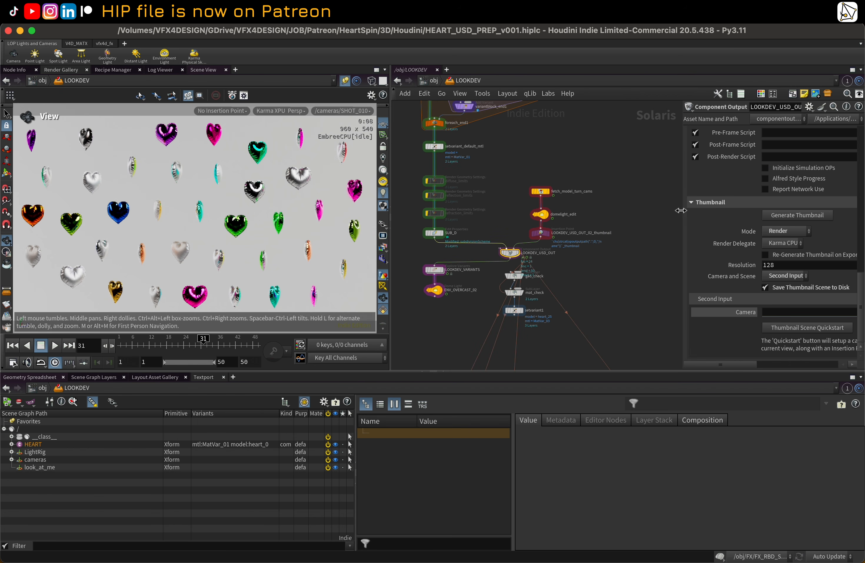
pyautogui.moveTo(681, 210); pyautogui.dragTo(597, 212)
pyautogui.scroll(5, 582, 275)
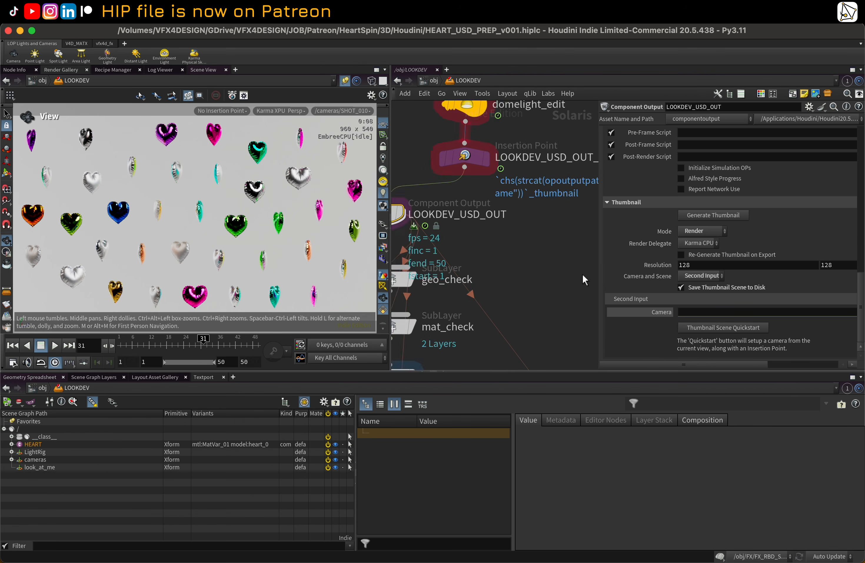
pyautogui.scroll(-5, 582, 275)
pyautogui.moveTo(522, 151); pyautogui.dragTo(488, 179, button='middle')
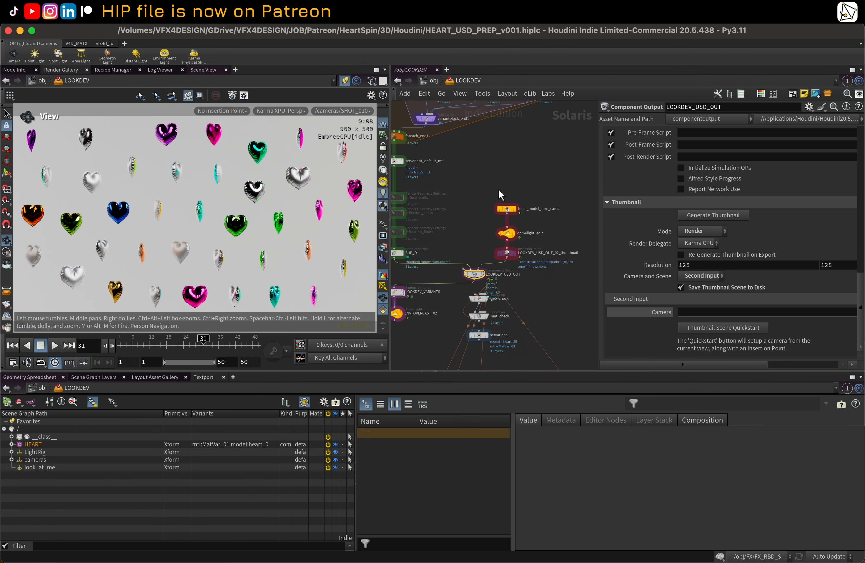
pyautogui.scroll(-2, 479, 227)
pyautogui.scroll(15, 650, 182)
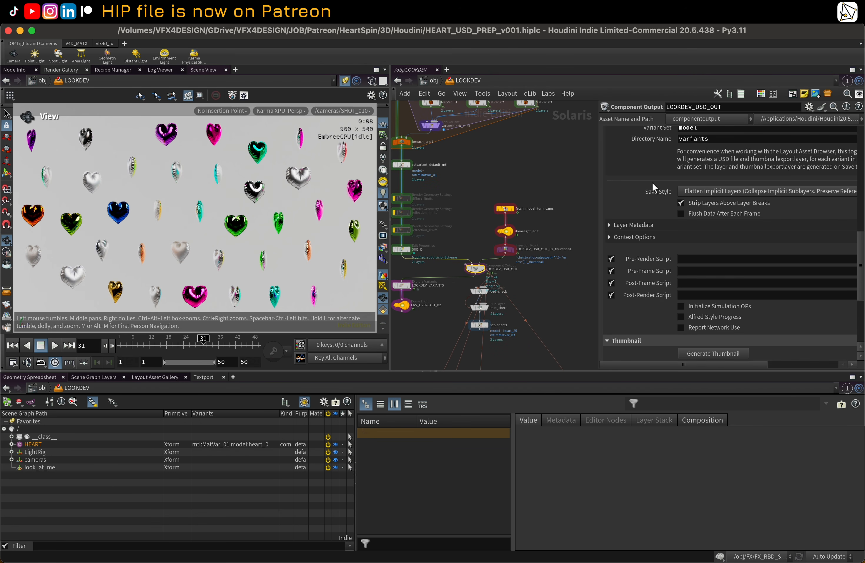
pyautogui.scroll(-15, 654, 186)
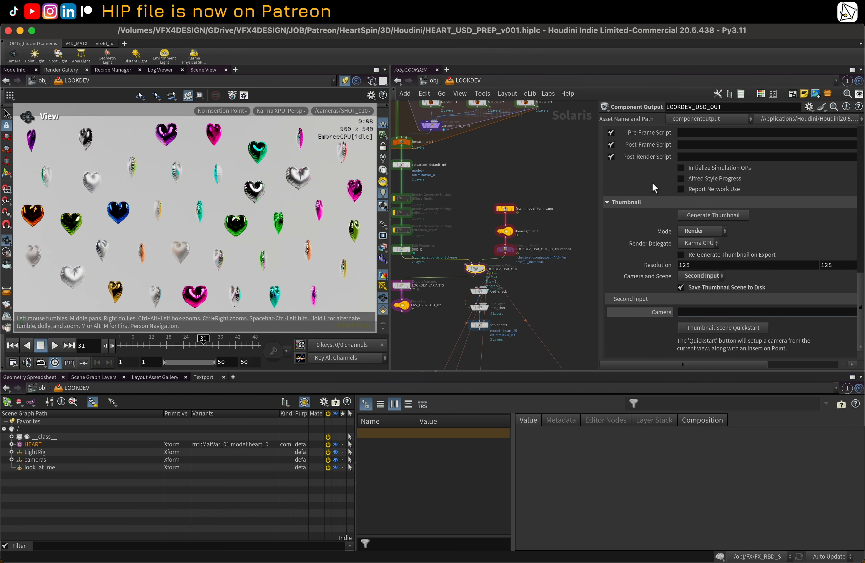
pyautogui.scroll(15, 652, 182)
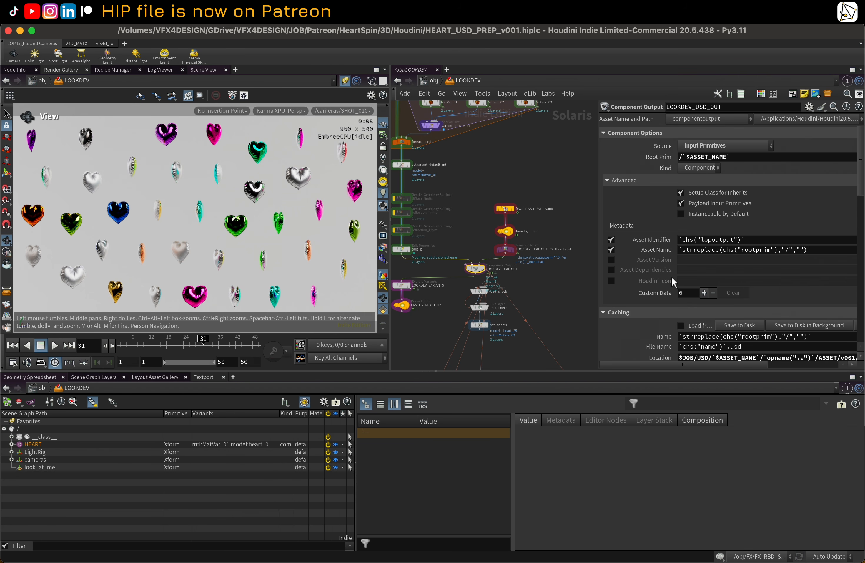
pyautogui.scroll(-5, 562, 313)
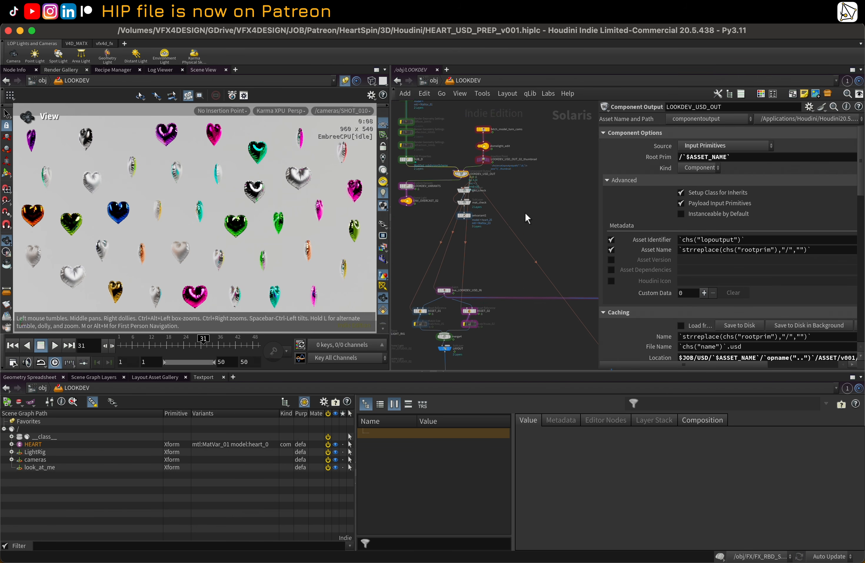
pyautogui.scroll(1, 517, 198)
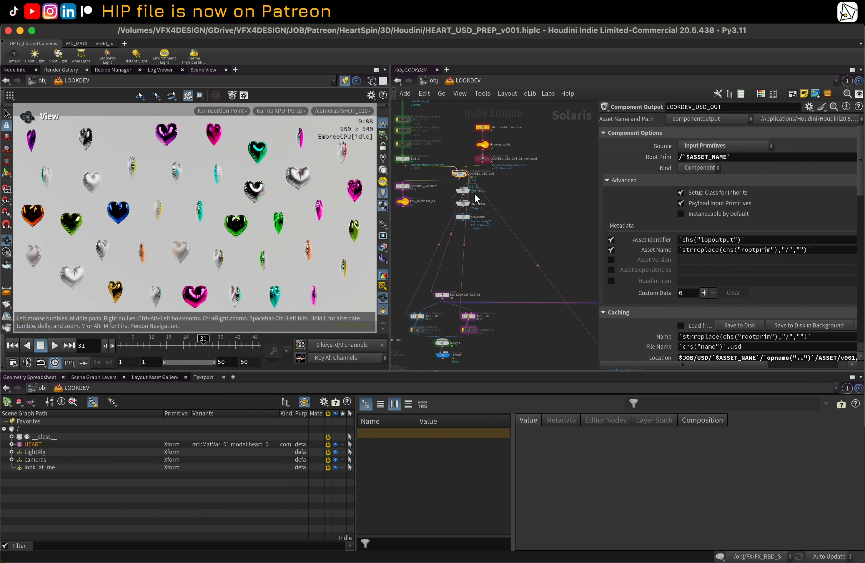
pyautogui.scroll(-3, 502, 231)
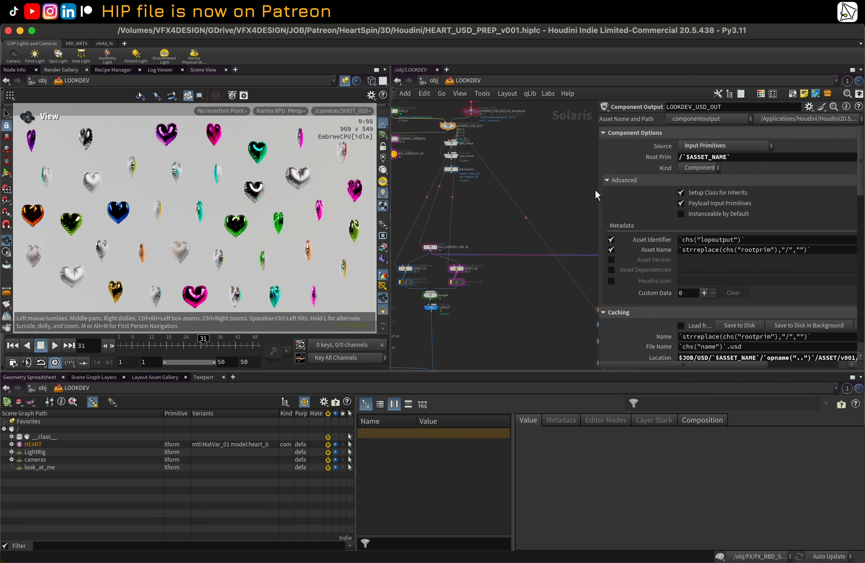
# Step: Select the Lookdev Karma render settings node, view through /cameras/ASSET_CAM_01, and go to frame 13
pyautogui.moveTo(598, 191); pyautogui.dragTo(765, 223)
pyautogui.scroll(-5, 576, 241)
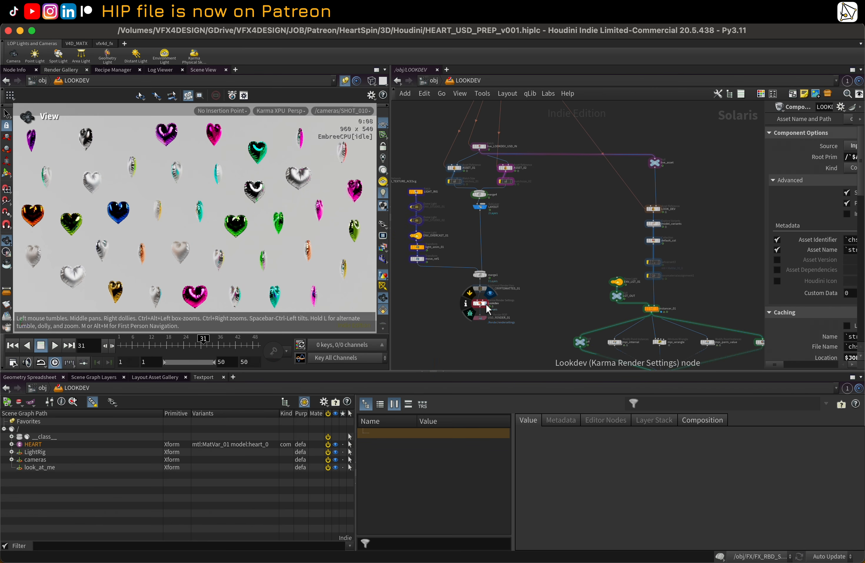
pyautogui.click(490, 292)
pyautogui.click(359, 110)
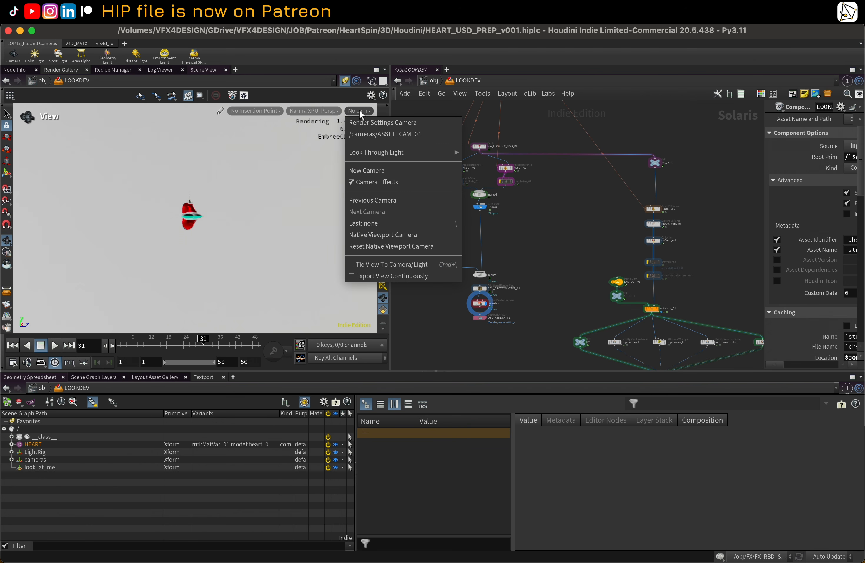
pyautogui.click(376, 134)
pyautogui.click(153, 344)
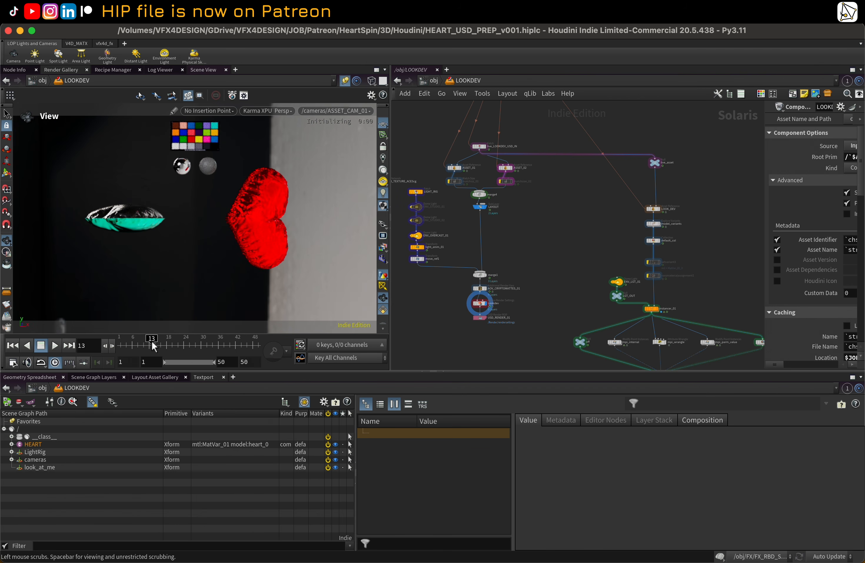
# Step: Scrub the Karma render to frame 17, then switch the viewport renderer to Houdini GL
pyautogui.click(183, 347)
pyautogui.moveTo(216, 348); pyautogui.dragTo(157, 344)
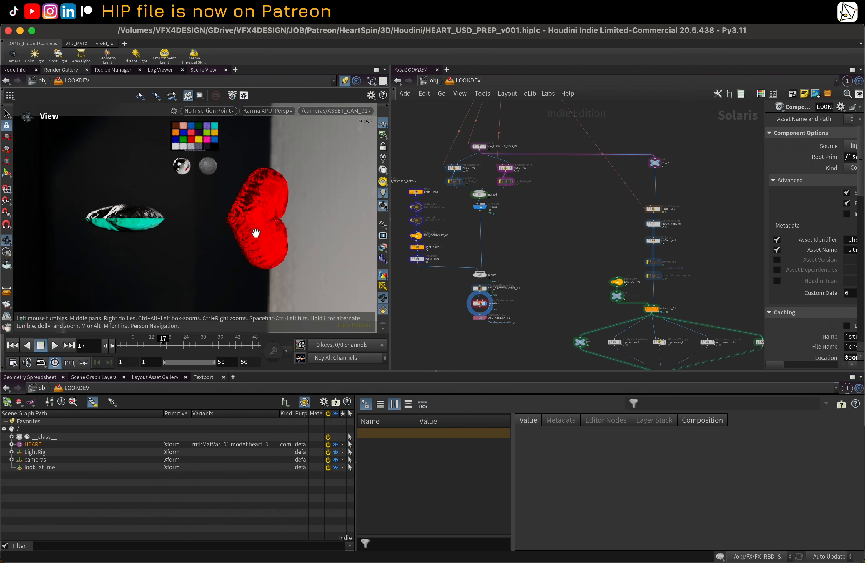
pyautogui.click(275, 111)
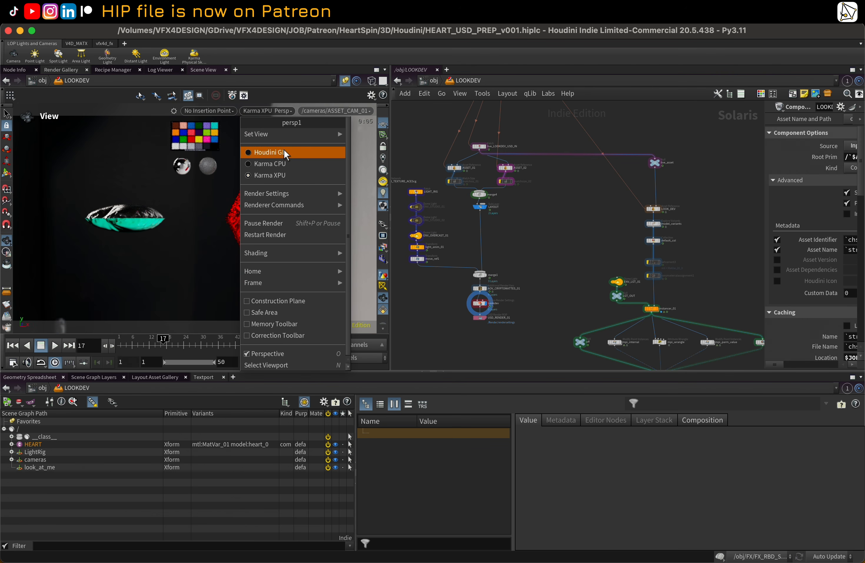
pyautogui.click(285, 149)
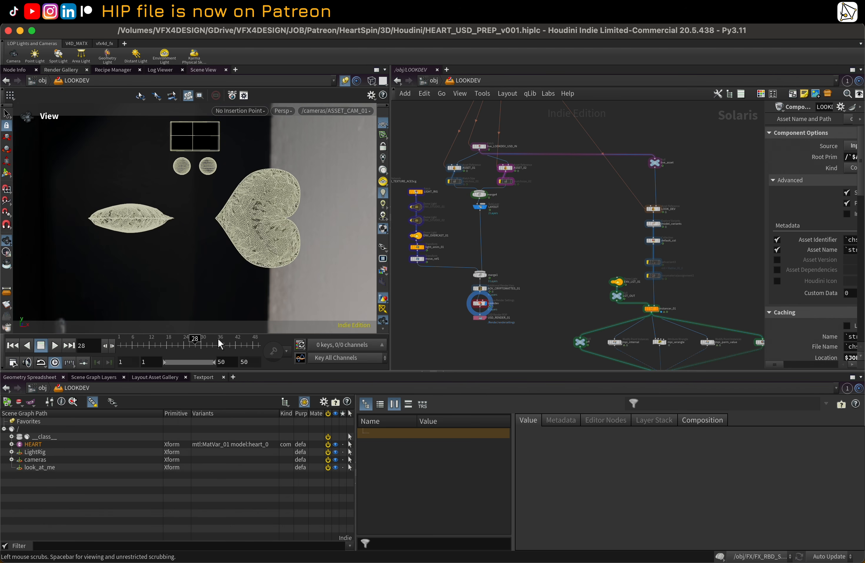
# Step: Reset the viewport
pyautogui.click(381, 246)
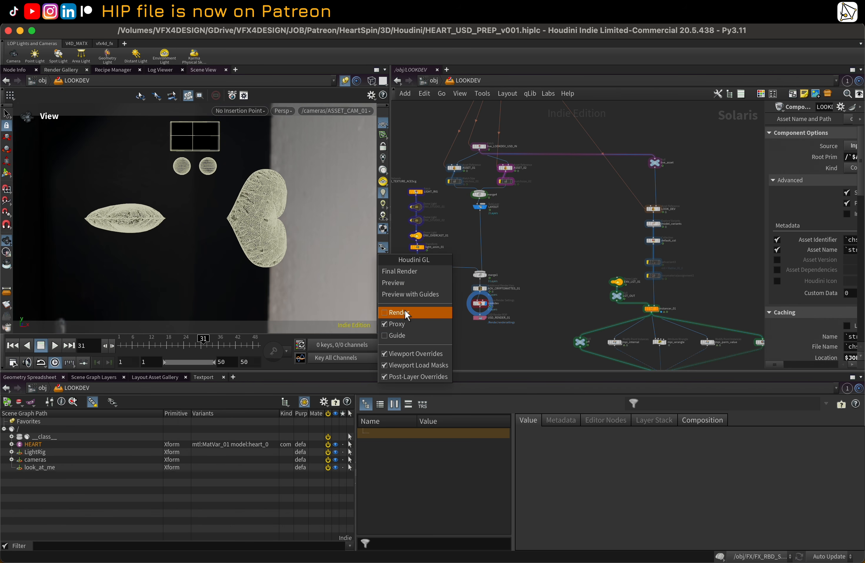
pyautogui.click(311, 201)
pyautogui.click(504, 19)
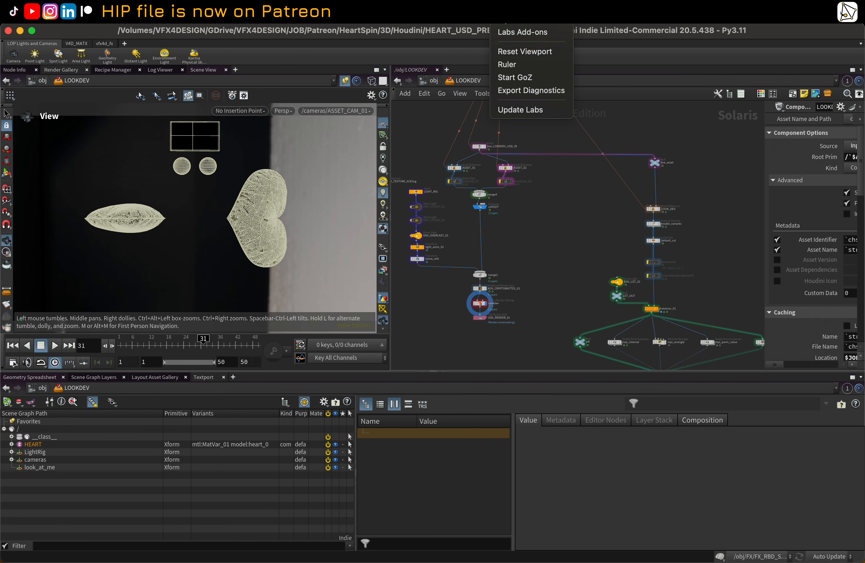
pyautogui.click(520, 51)
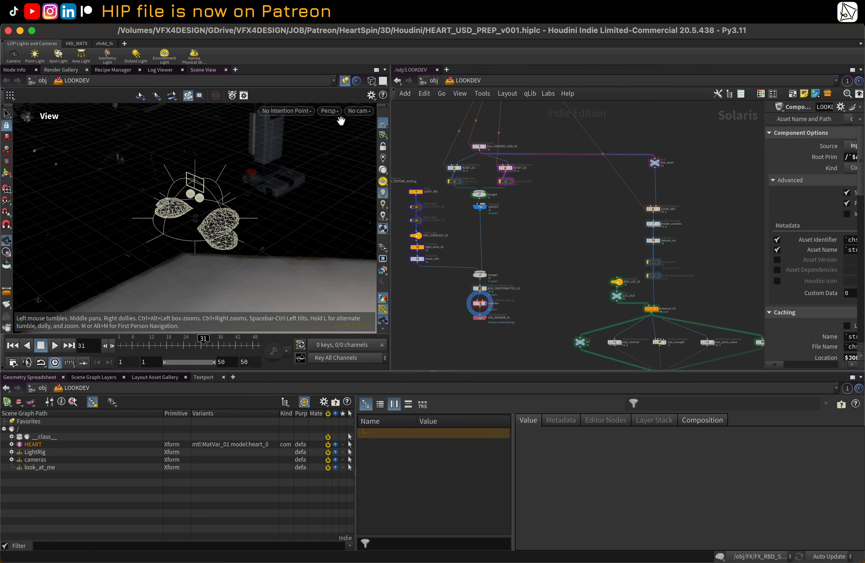
# Step: Look through /cameras/ASSET_CAM_01 and scrub the timeline to frame 27
pyautogui.click(355, 111)
pyautogui.click(360, 121)
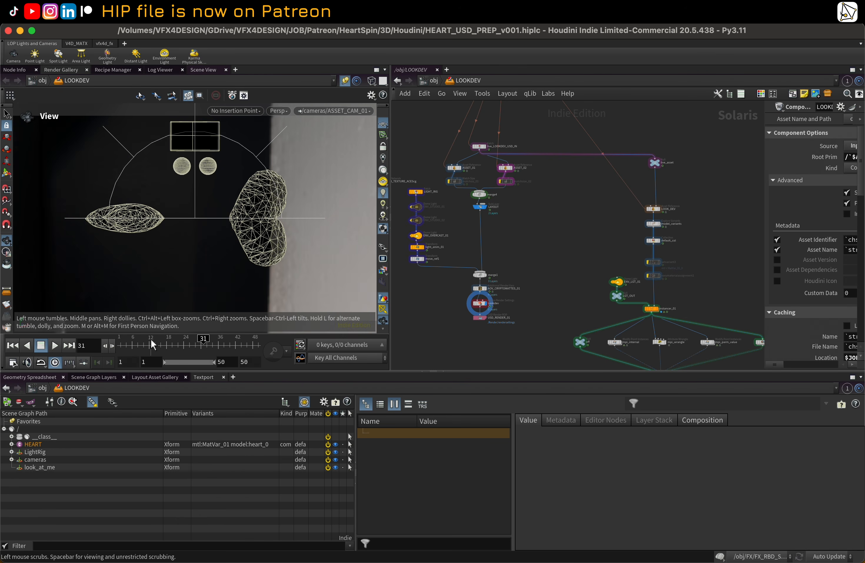
pyautogui.click(206, 340)
pyautogui.moveTo(208, 341)
pyautogui.mouseDown()
pyautogui.moveTo(236, 339)
pyautogui.moveTo(193, 342)
pyautogui.mouseUp()
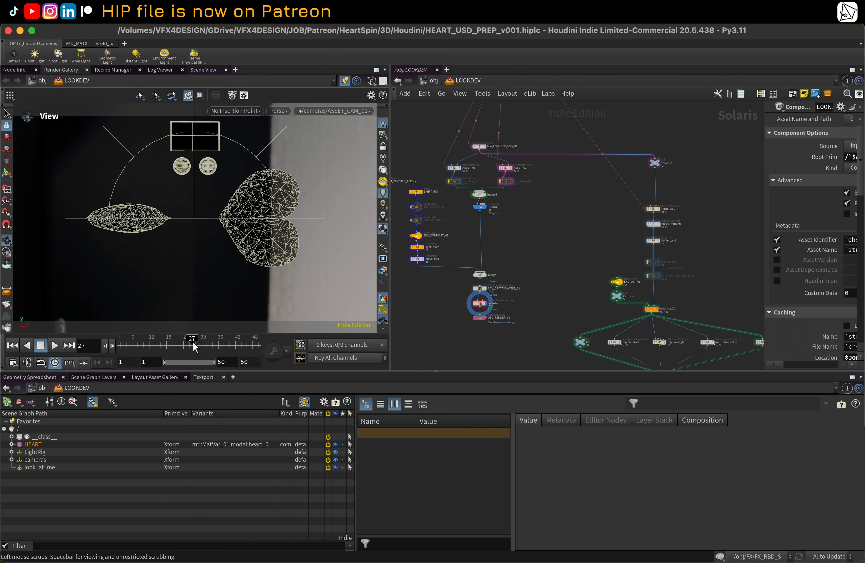
# Step: Render the asset view with Karma XPU and scrub through frames 9 and 37
pyautogui.click(279, 111)
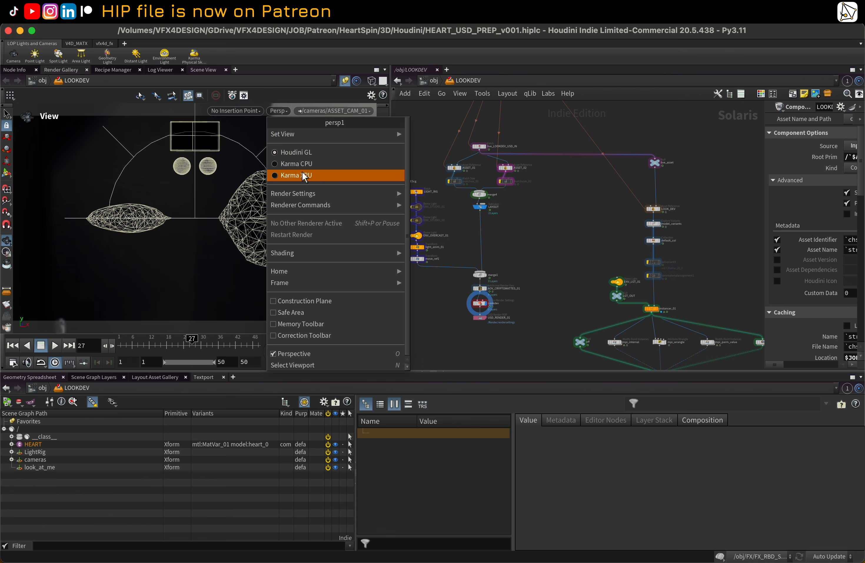
pyautogui.click(303, 171)
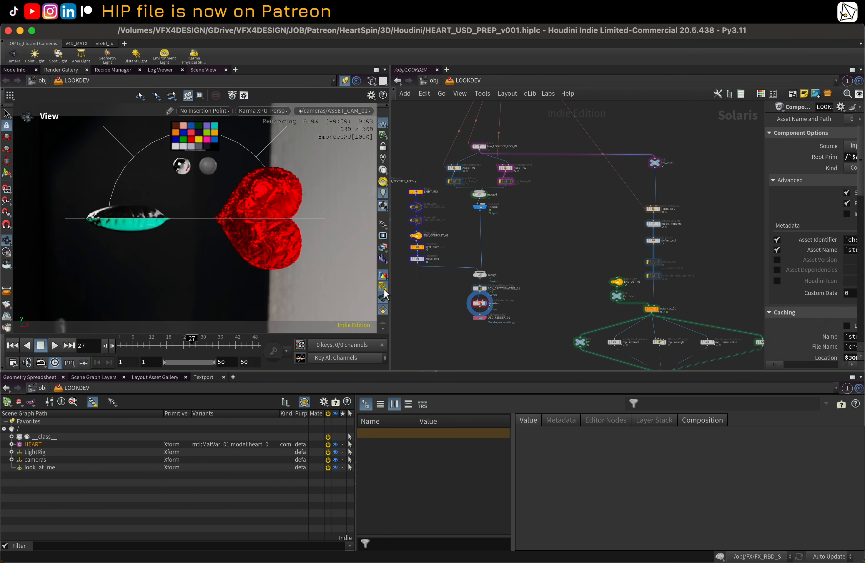
pyautogui.click(142, 344)
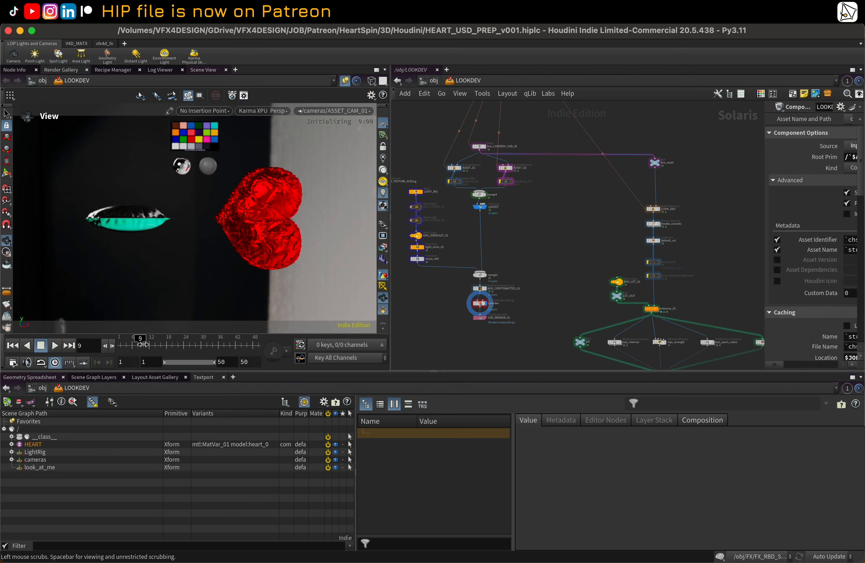
pyautogui.click(224, 347)
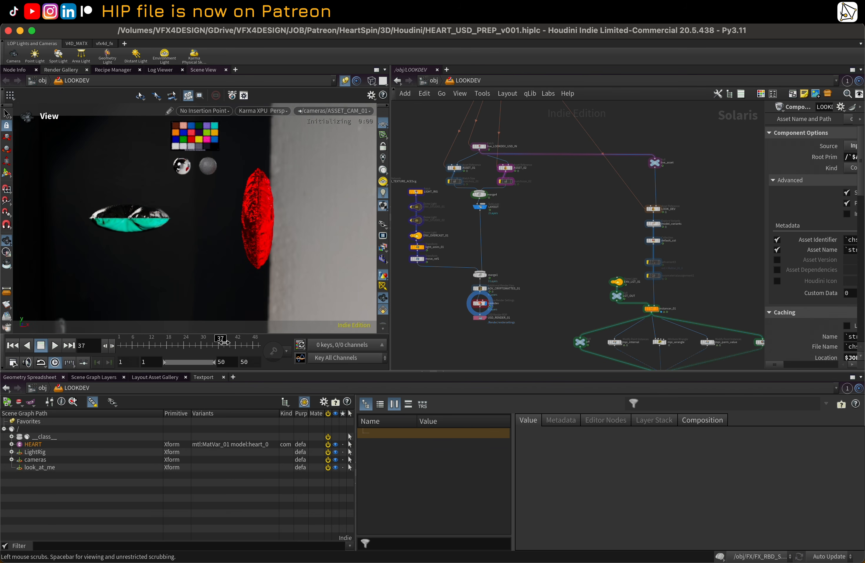
# Step: Switch the viewport back to Houdini GL and select the Lookdev_var Karma render settings node
pyautogui.click(276, 108)
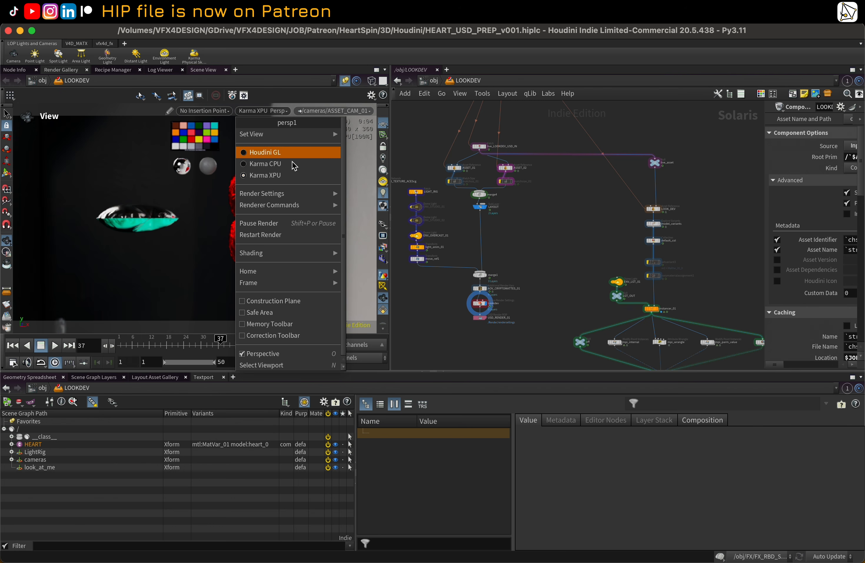
pyautogui.click(276, 152)
pyautogui.moveTo(559, 247); pyautogui.dragTo(429, 177, button='middle')
pyautogui.moveTo(529, 334); pyautogui.dragTo(466, 270, button='middle')
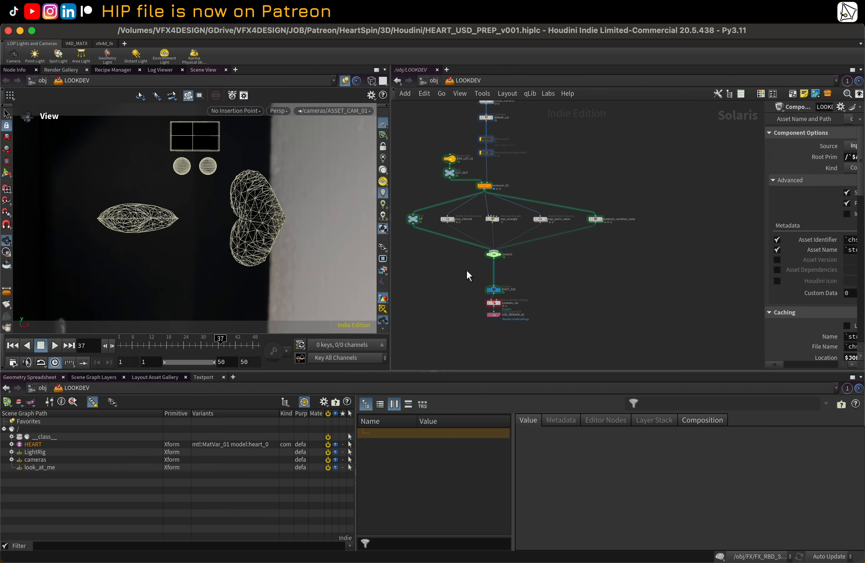
pyautogui.scroll(3, 507, 306)
pyautogui.click(492, 294)
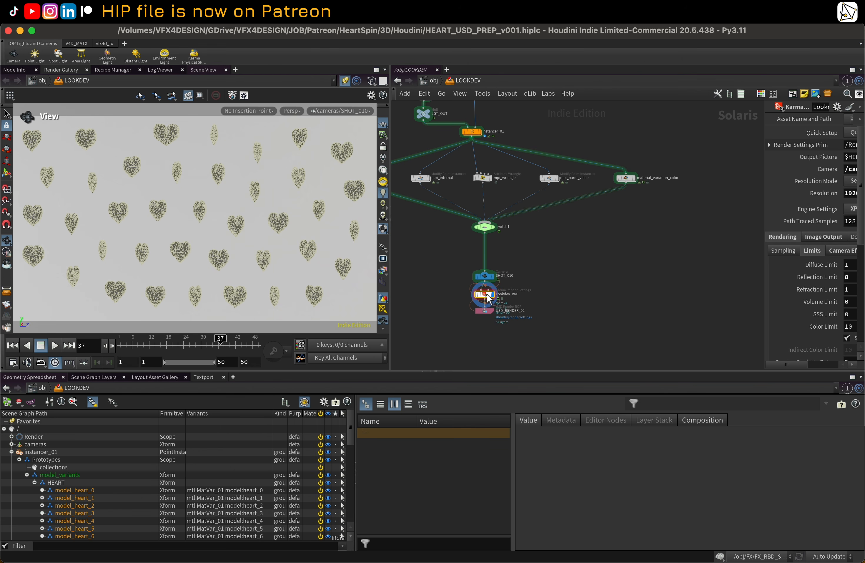
# Step: Render the SHOT_010 camera view of the instanced hearts with Karma XPU
pyautogui.moveTo(535, 271); pyautogui.dragTo(580, 296, button='middle')
pyautogui.scroll(-1, 552, 272)
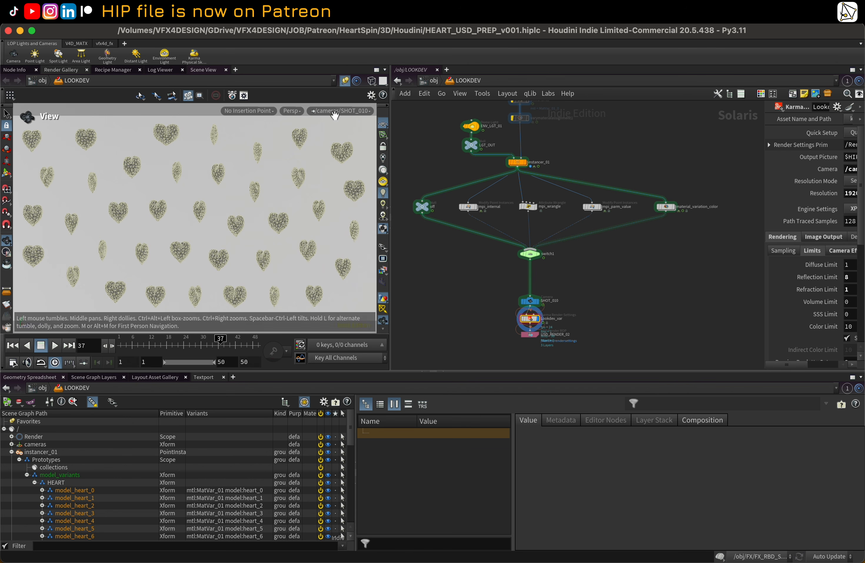
pyautogui.click(293, 111)
pyautogui.click(309, 176)
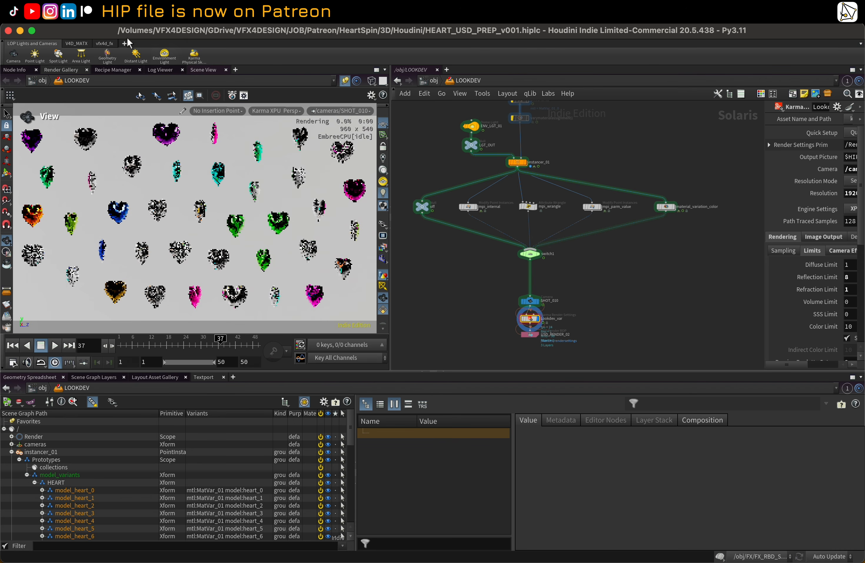
# Step: Save the HEART_USD_PREP_v001 scene file
pyautogui.click(78, 6)
pyautogui.click(109, 123)
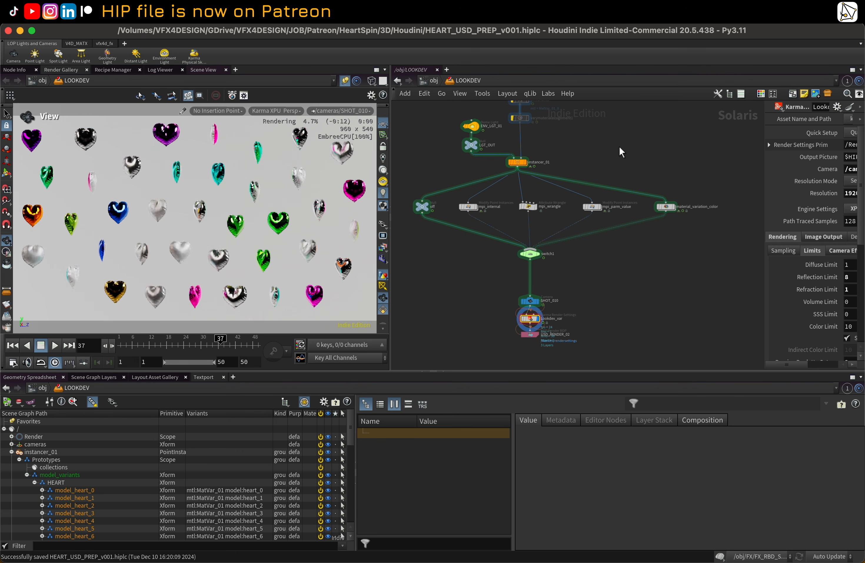
# Step: Inspect the fetch LOOKDEV_USD_OUT and live_asset nodes at the top of the LOOKDEV network
pyautogui.moveTo(620, 146); pyautogui.dragTo(639, 205, button='middle')
pyautogui.scroll(10, 624, 182)
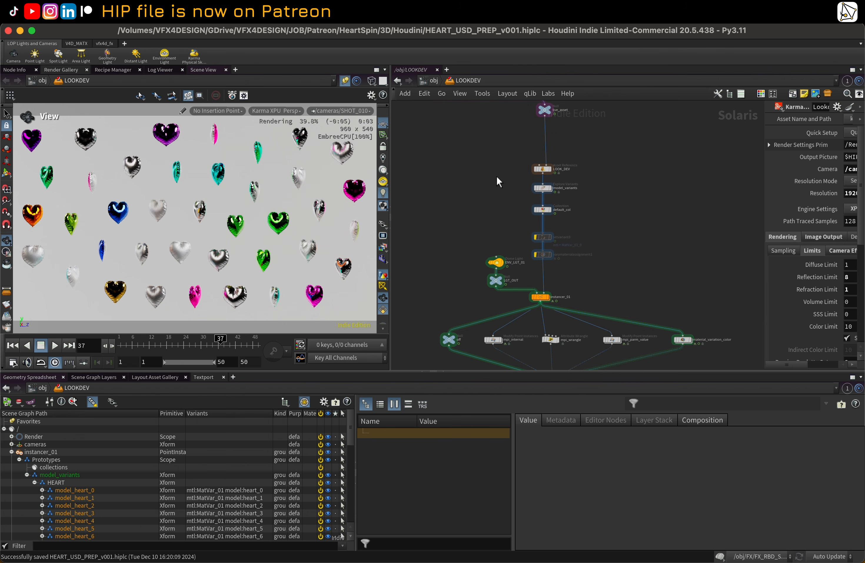
pyautogui.moveTo(584, 239); pyautogui.dragTo(696, 278, button='middle')
pyautogui.click(483, 225)
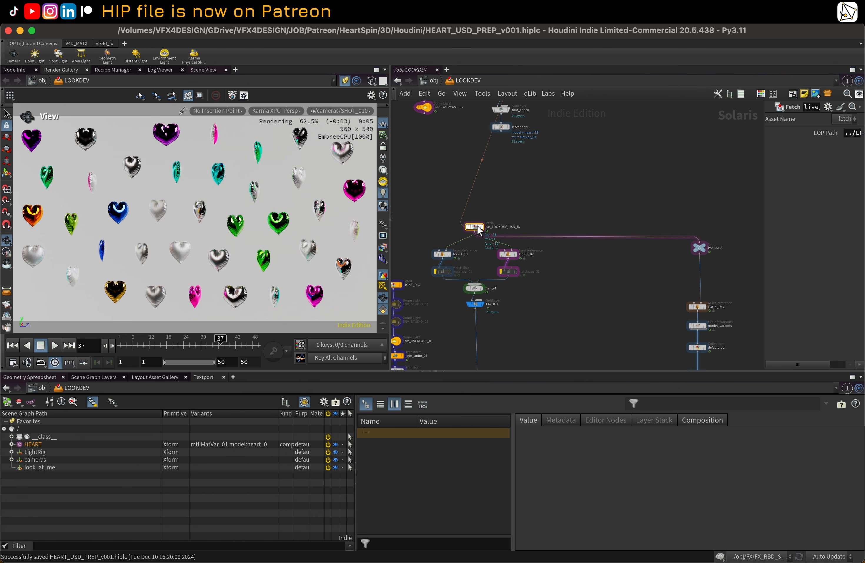
pyautogui.moveTo(608, 188); pyautogui.dragTo(492, 114, button='middle')
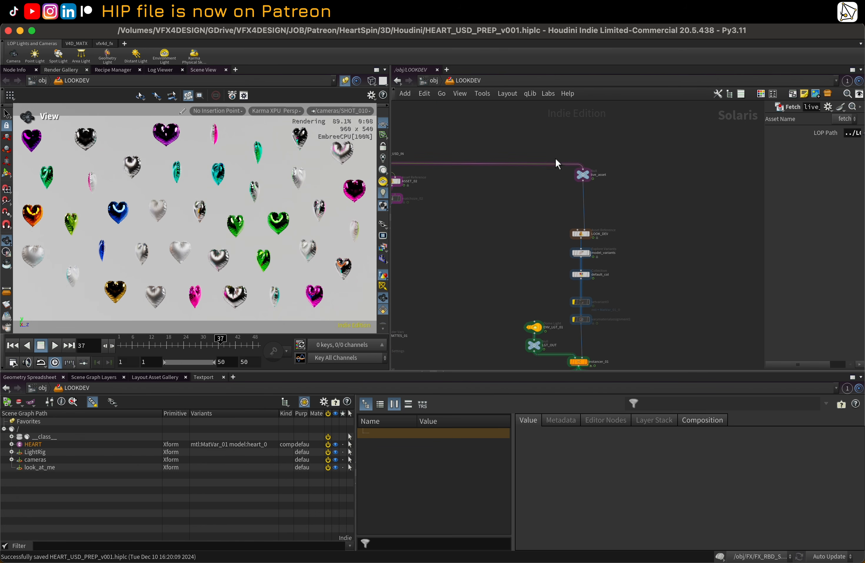
pyautogui.scroll(4, 585, 169)
pyautogui.click(586, 169)
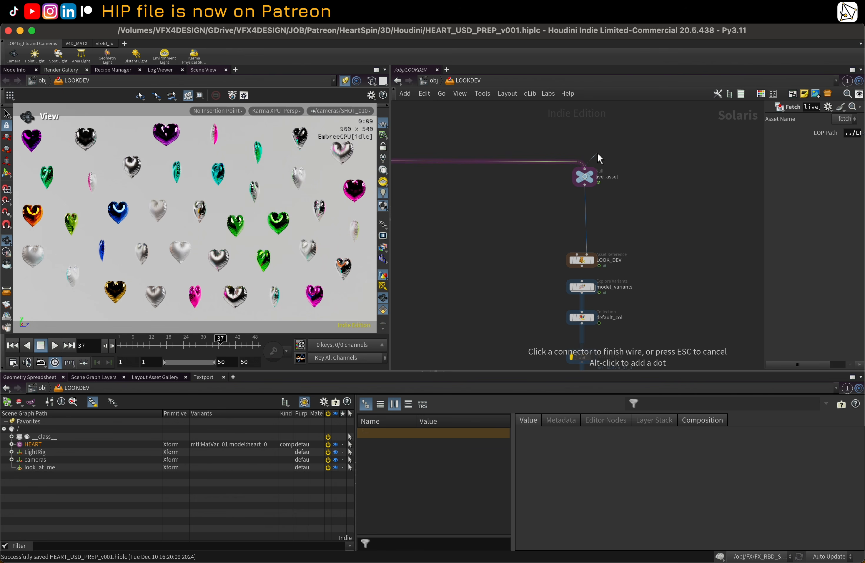
pyautogui.click(597, 153)
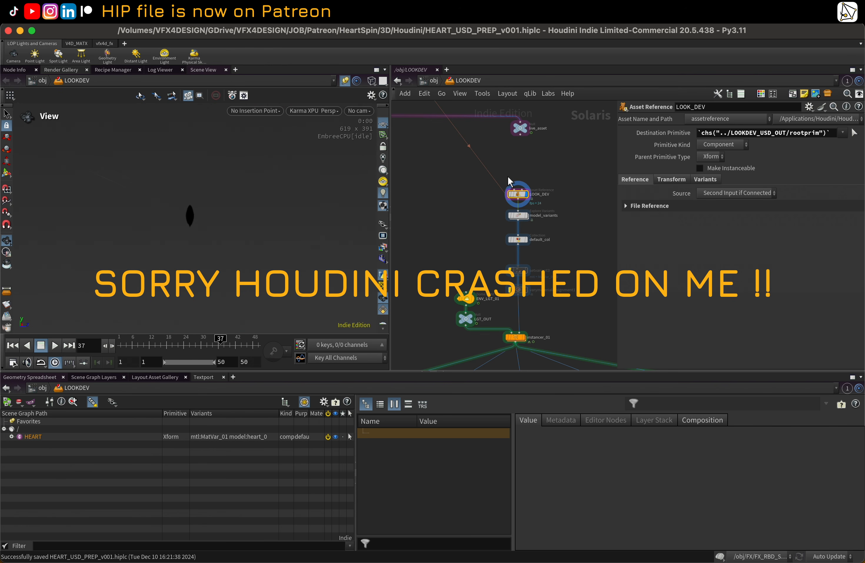
# Step: Reselect the Lookdev_var render settings node to restart the Karma render of SHOT_010
pyautogui.scroll(-10, 571, 286)
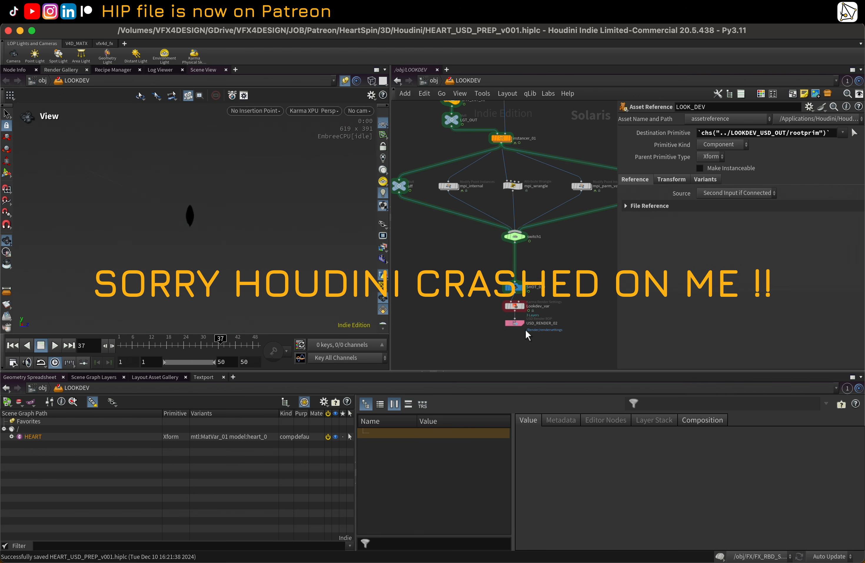
pyautogui.click(522, 307)
pyautogui.click(514, 306)
pyautogui.scroll(-3, 537, 175)
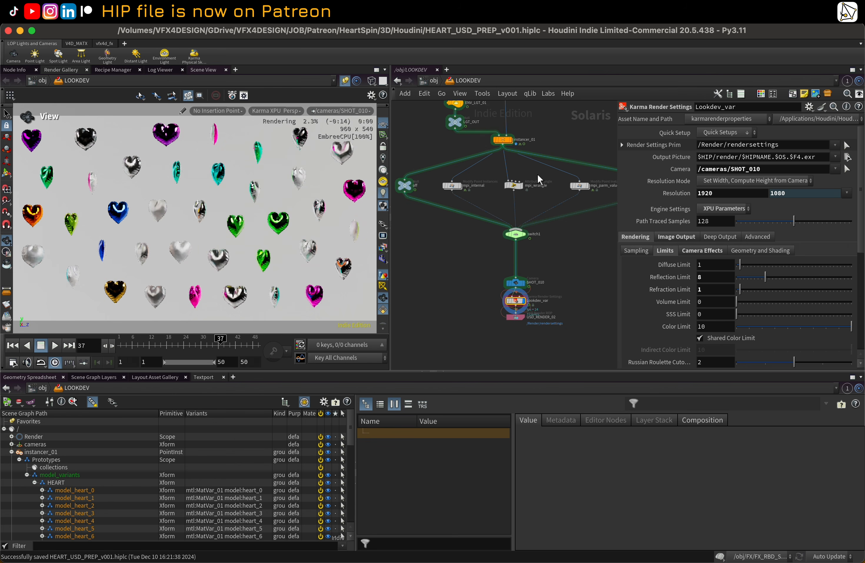
# Step: Inspect the LOOK_DEV asset reference node and its transform settings
pyautogui.scroll(4, 547, 178)
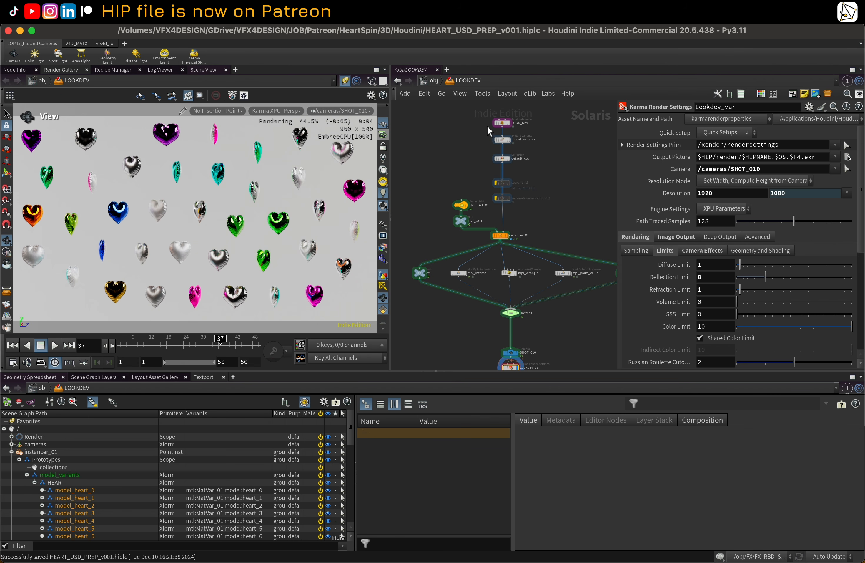
pyautogui.moveTo(466, 114); pyautogui.dragTo(497, 175, button='middle')
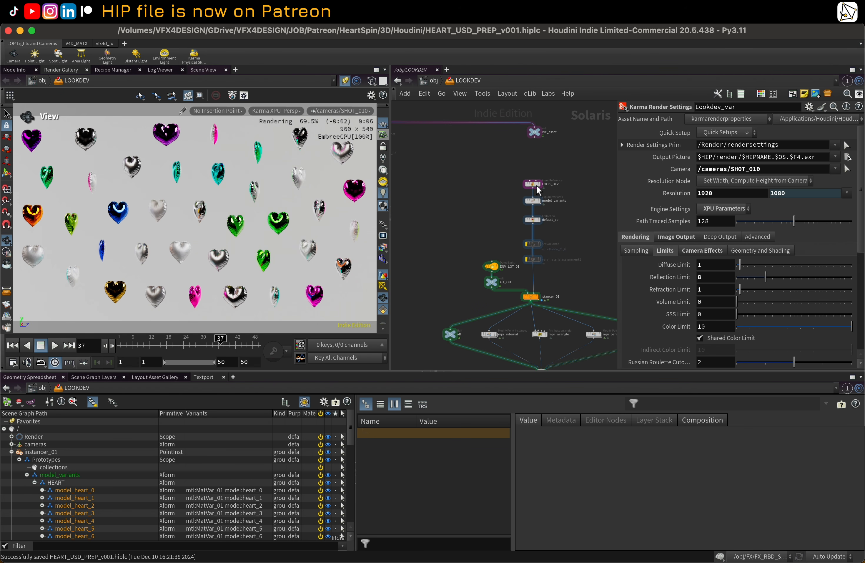
pyautogui.moveTo(564, 186); pyautogui.dragTo(508, 148, button='middle')
pyautogui.click(476, 150)
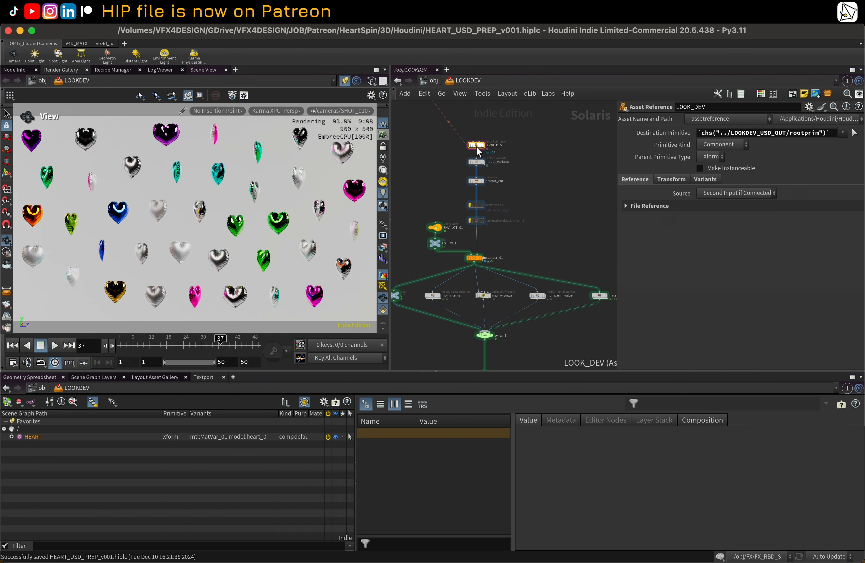
pyautogui.scroll(1, 479, 151)
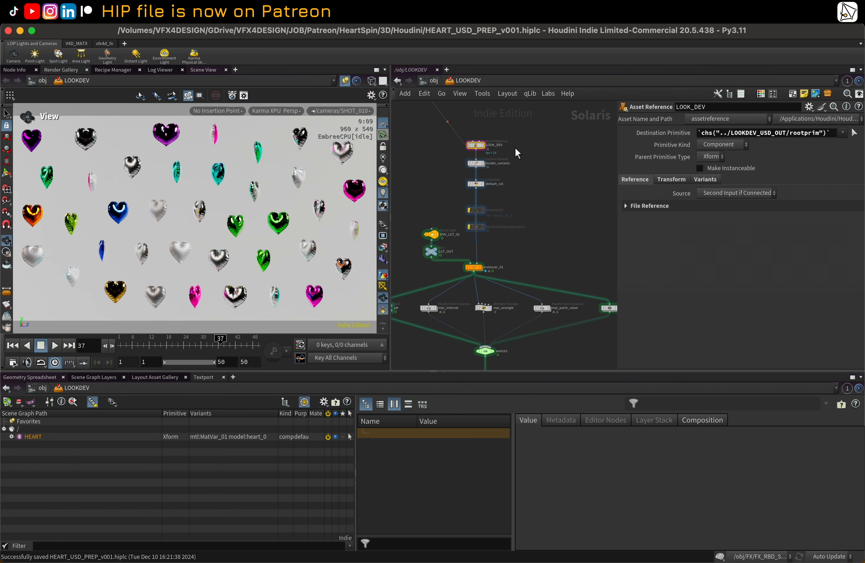
pyautogui.hscroll(-3, 515, 147)
pyautogui.click(671, 179)
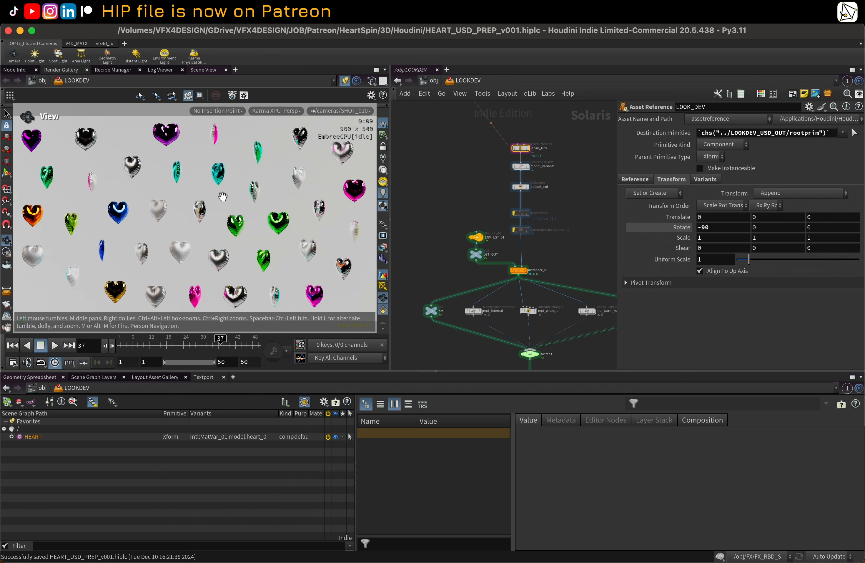
# Step: Scrub to frame 26 and select the nodes of the instancing branch, including material_variation_color
pyautogui.click(189, 345)
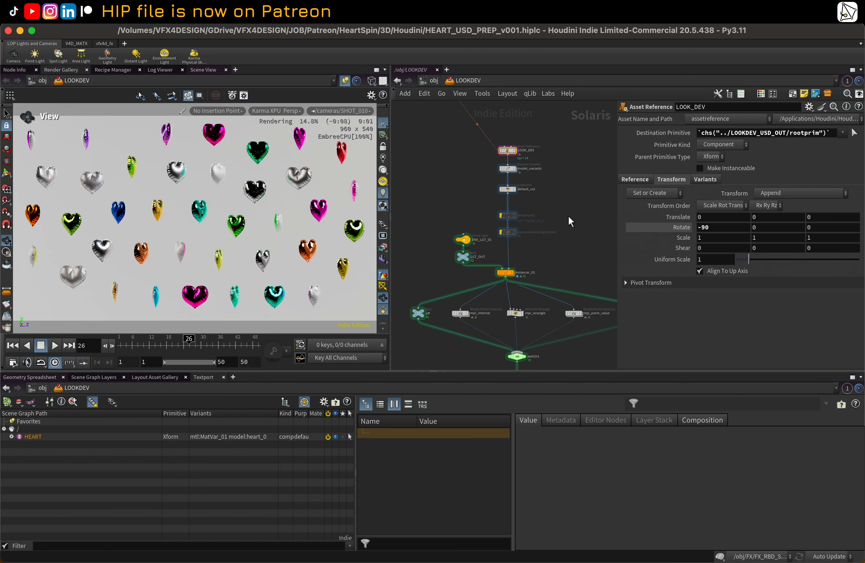
pyautogui.scroll(2, 519, 172)
pyautogui.scroll(-3, 453, 190)
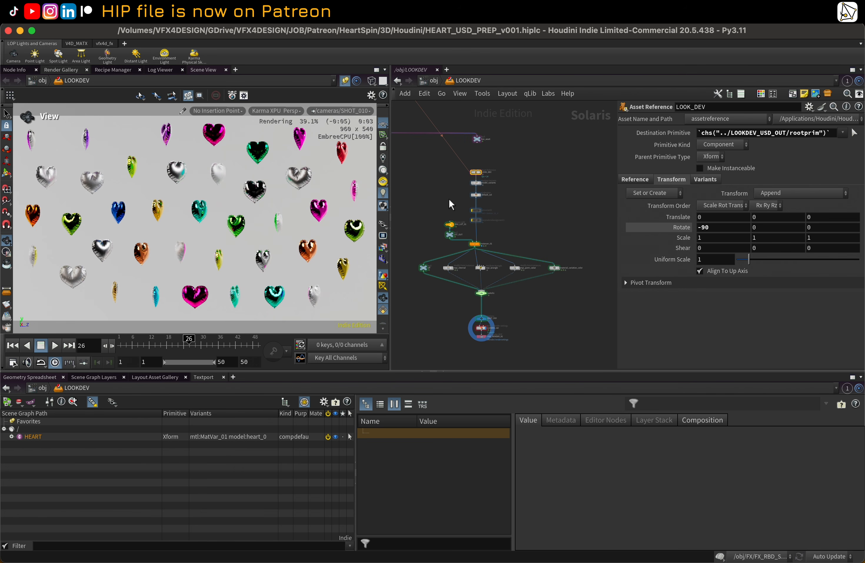
pyautogui.moveTo(421, 143); pyautogui.dragTo(582, 328)
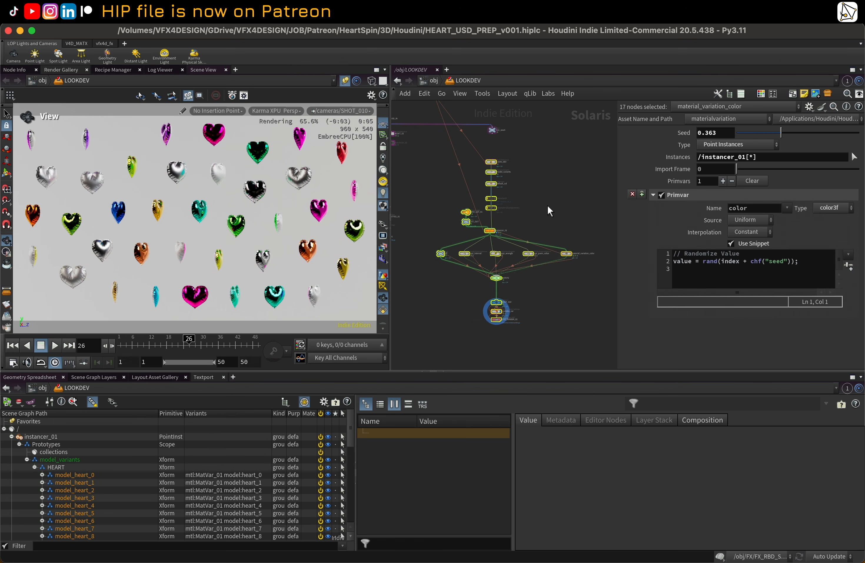
pyautogui.moveTo(546, 195); pyautogui.dragTo(552, 205, button='middle')
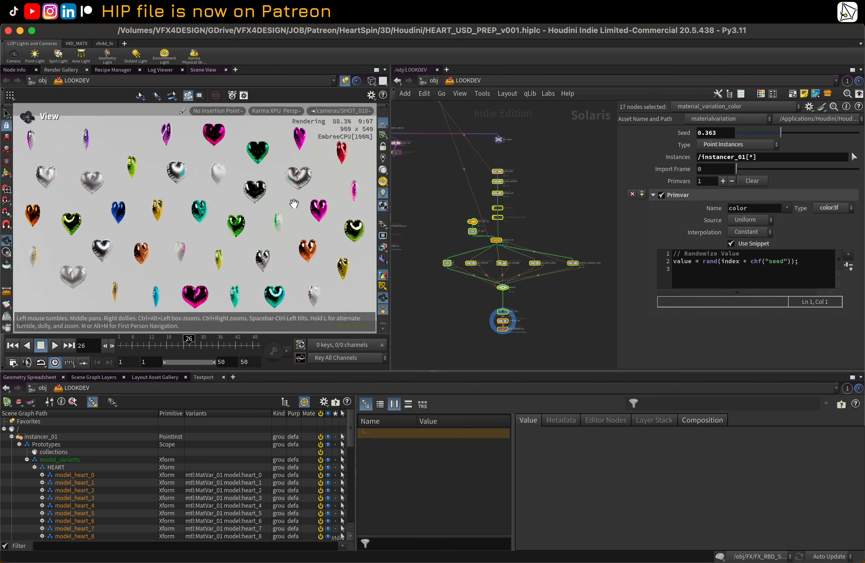
pyautogui.scroll(3, 450, 207)
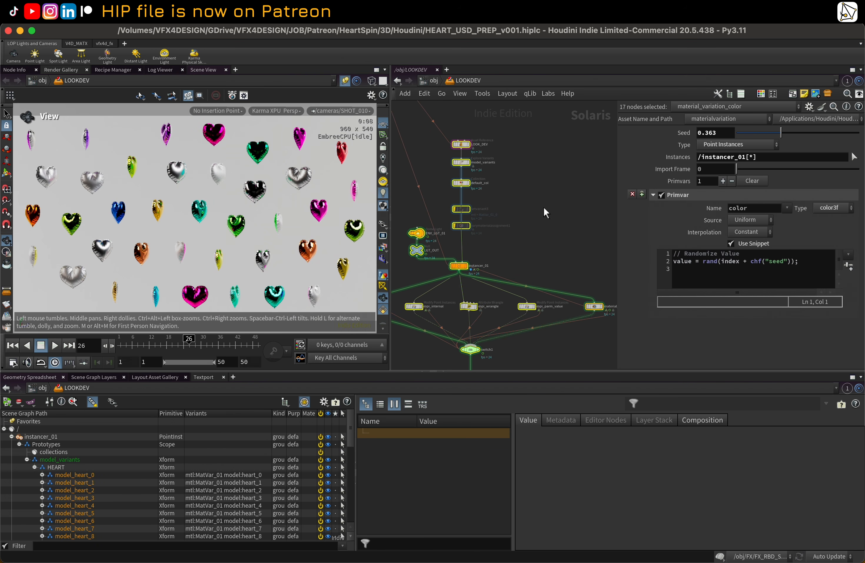
# Step: Inspect the model_variants node and the Variants settings of the LOOK_DEV asset reference
pyautogui.moveTo(543, 207); pyautogui.dragTo(569, 197, button='middle')
pyautogui.click(532, 181)
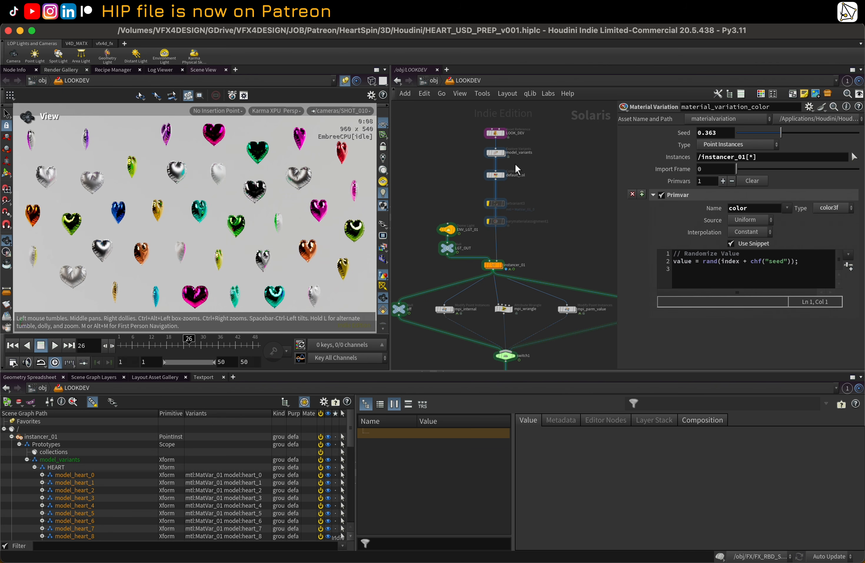
pyautogui.click(496, 152)
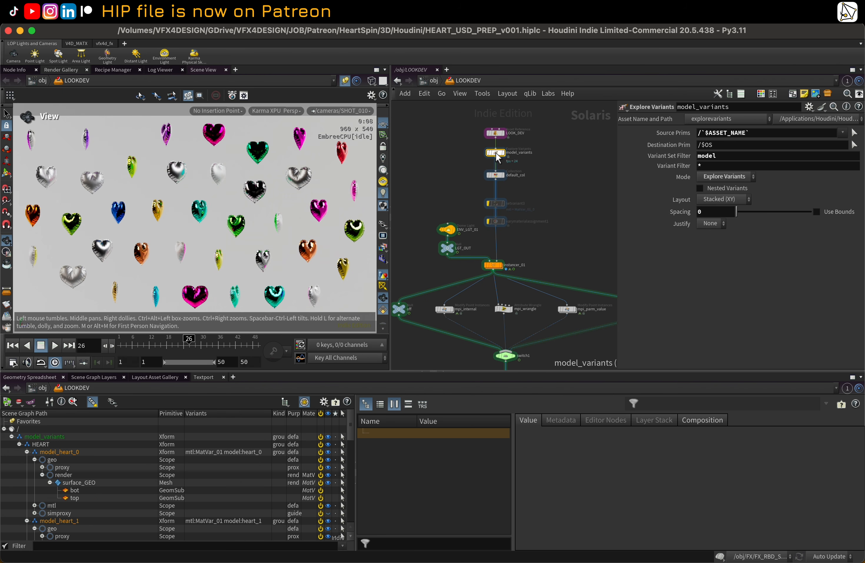
pyautogui.moveTo(501, 153)
pyautogui.click(497, 134)
pyautogui.click(705, 179)
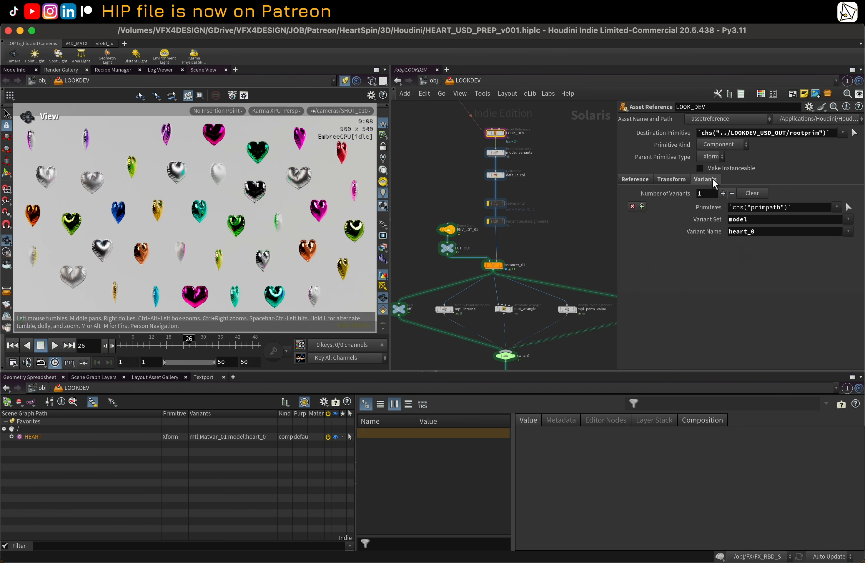
pyautogui.click(849, 231)
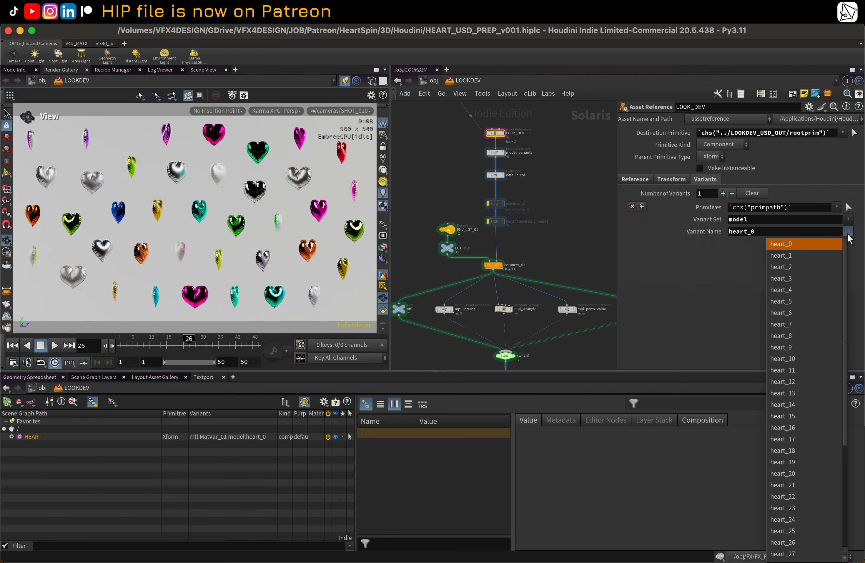
pyautogui.click(767, 216)
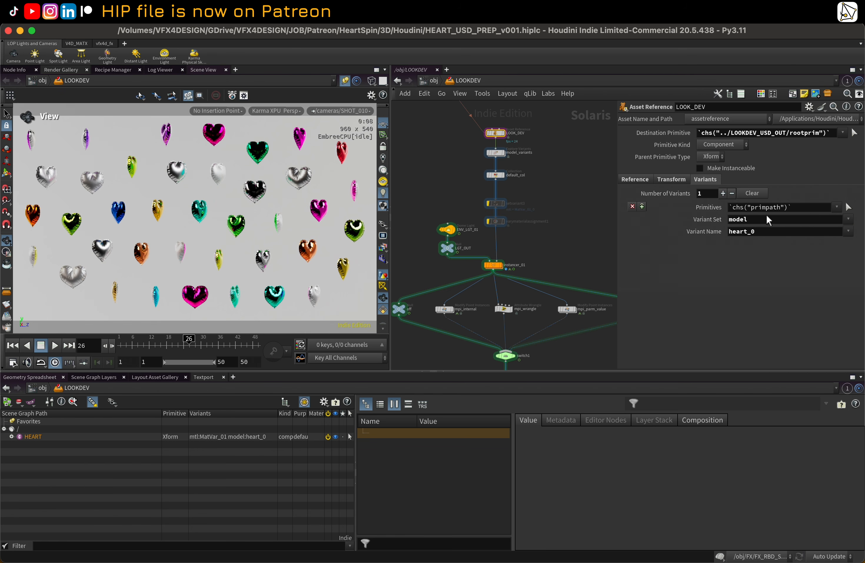
# Step: Set the display to the setvariant3 node so the instanced hearts render with random mtl variants
pyautogui.scroll(1, 513, 164)
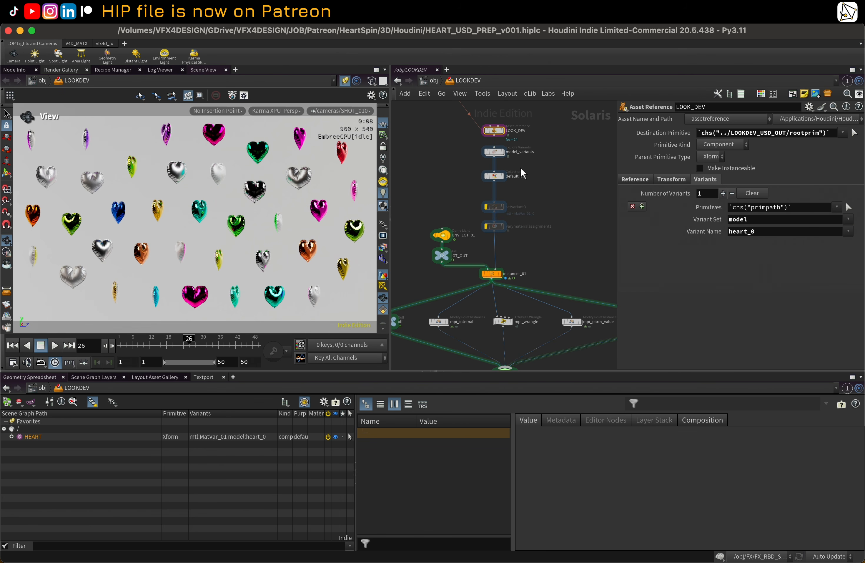
pyautogui.click(496, 152)
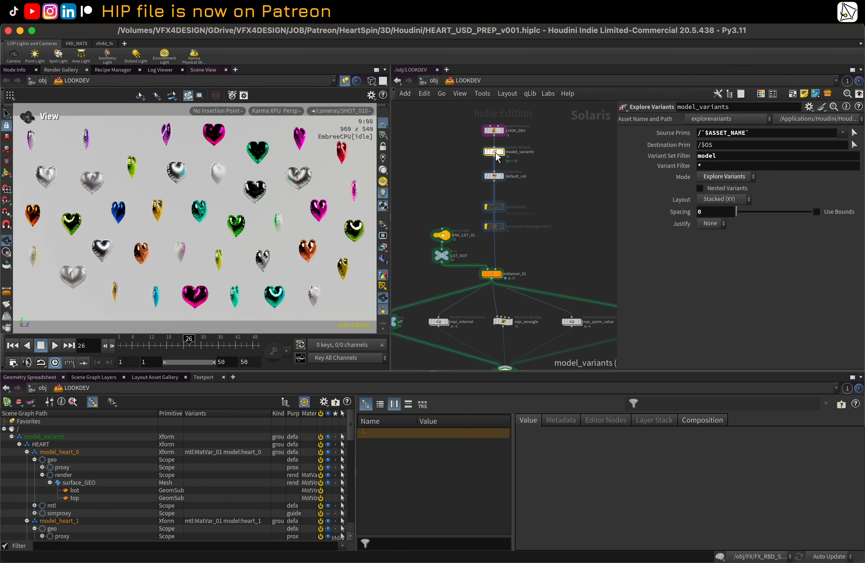
pyautogui.moveTo(496, 208); pyautogui.dragTo(492, 198)
pyautogui.click(487, 199)
pyautogui.click(495, 200)
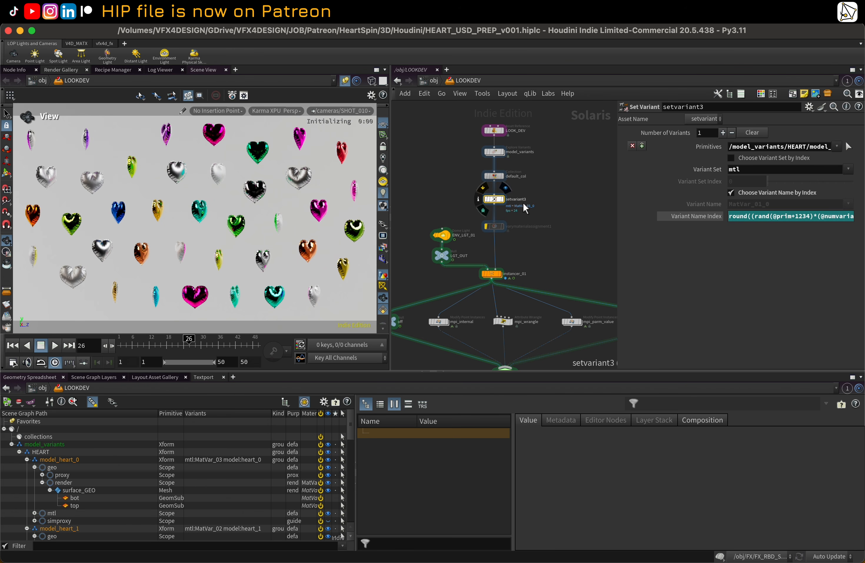
pyautogui.moveTo(547, 200); pyautogui.dragTo(543, 202, button='middle')
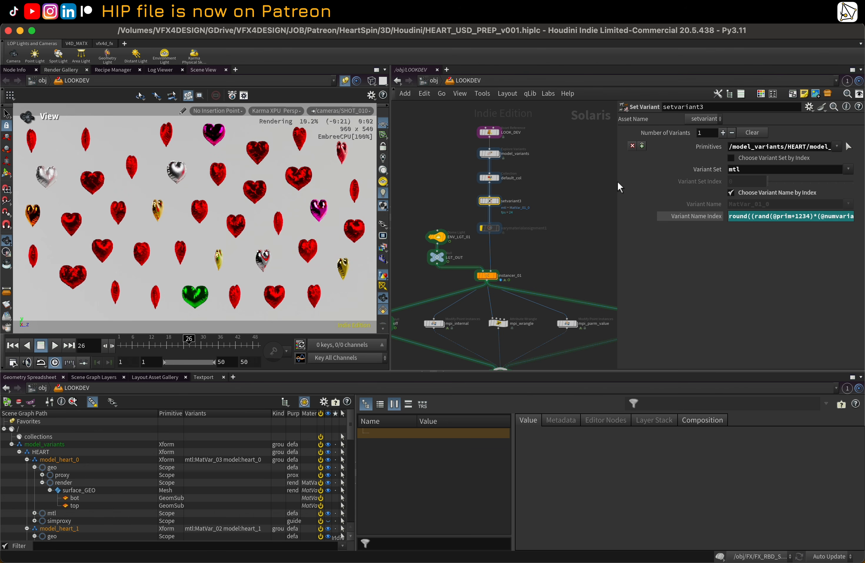
# Step: Review the setvariant3 Variant Name Index expression while scrubbing the timeline to frame 37
pyautogui.moveTo(617, 181); pyautogui.dragTo(480, 180)
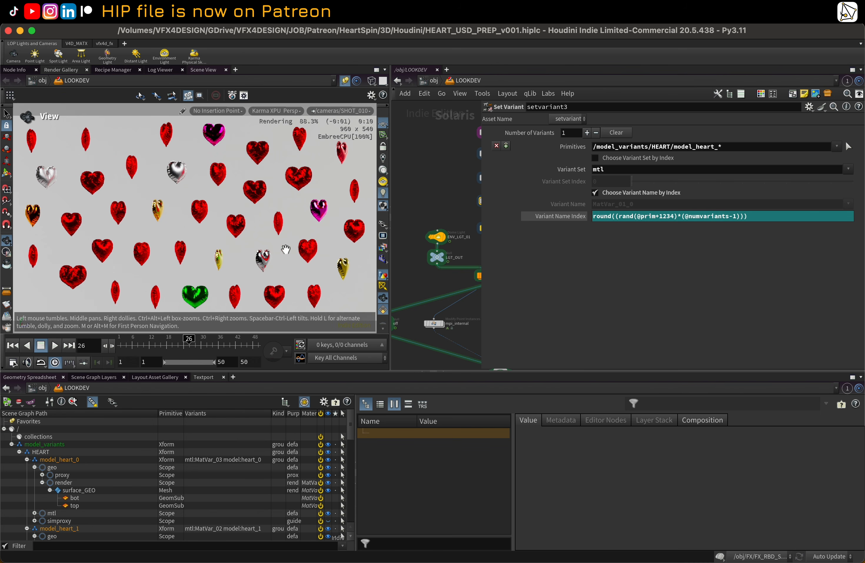
pyautogui.click(142, 348)
pyautogui.click(200, 350)
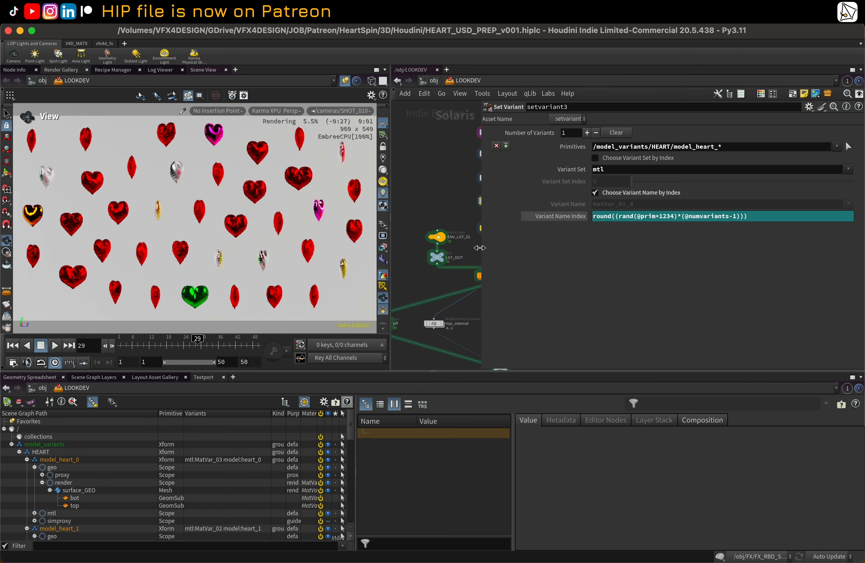
pyautogui.moveTo(480, 247); pyautogui.dragTo(591, 249)
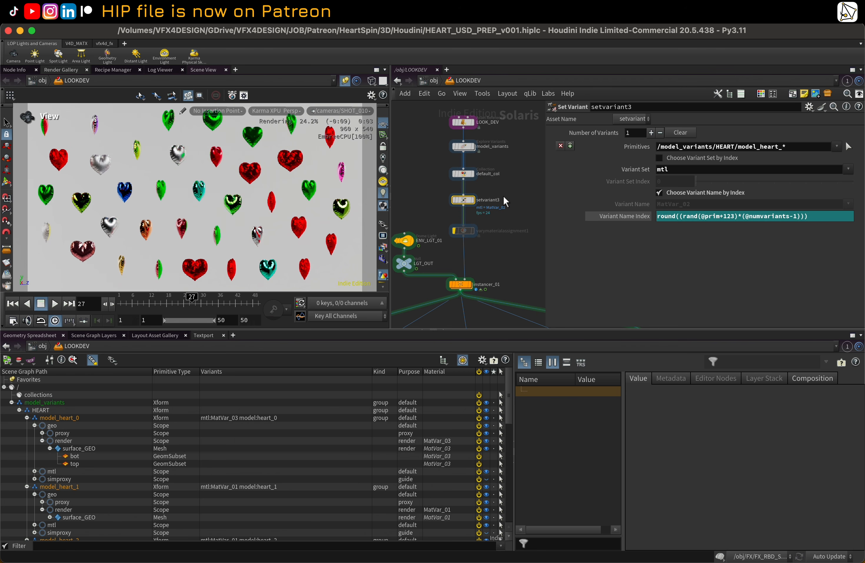
pyautogui.moveTo(504, 197); pyautogui.dragTo(510, 197, button='middle')
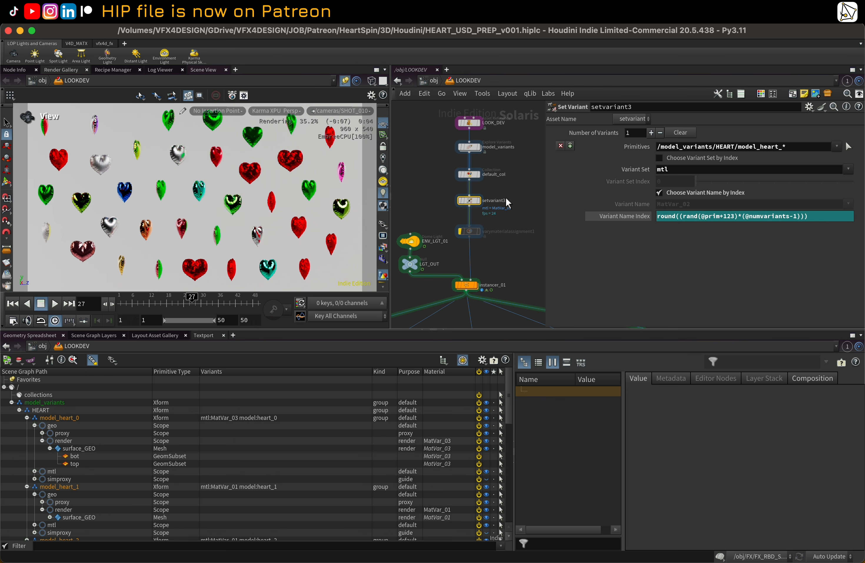
pyautogui.click(221, 300)
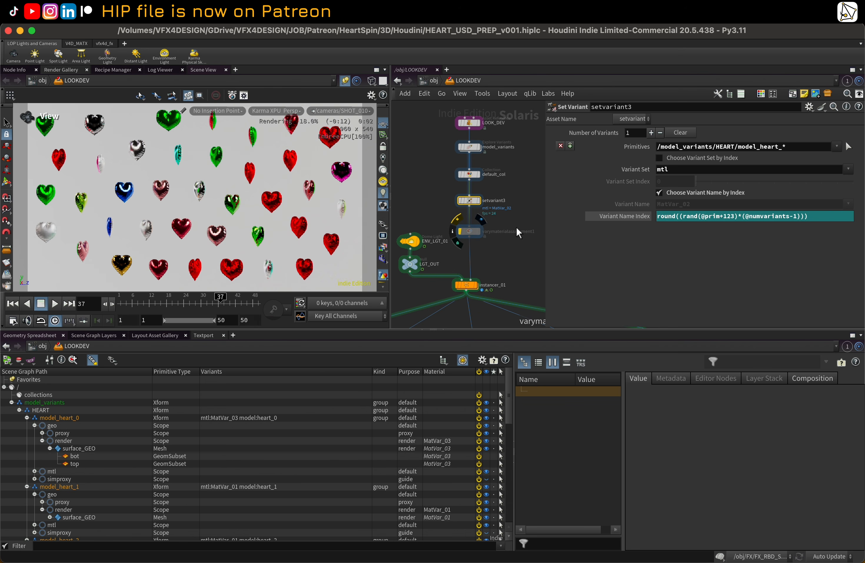
# Step: Bypass setvariant3 and set the display to the varymaterialassignment1 node instead
pyautogui.click(454, 192)
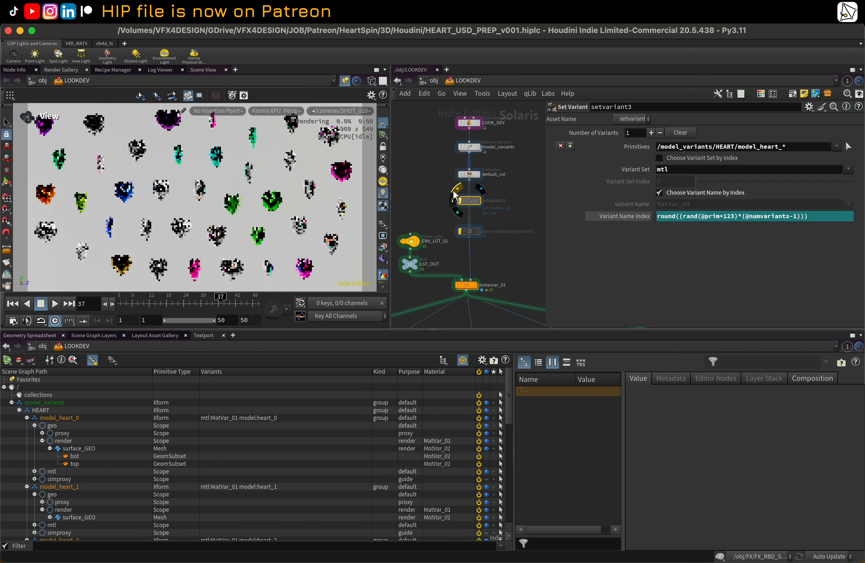
pyautogui.click(470, 232)
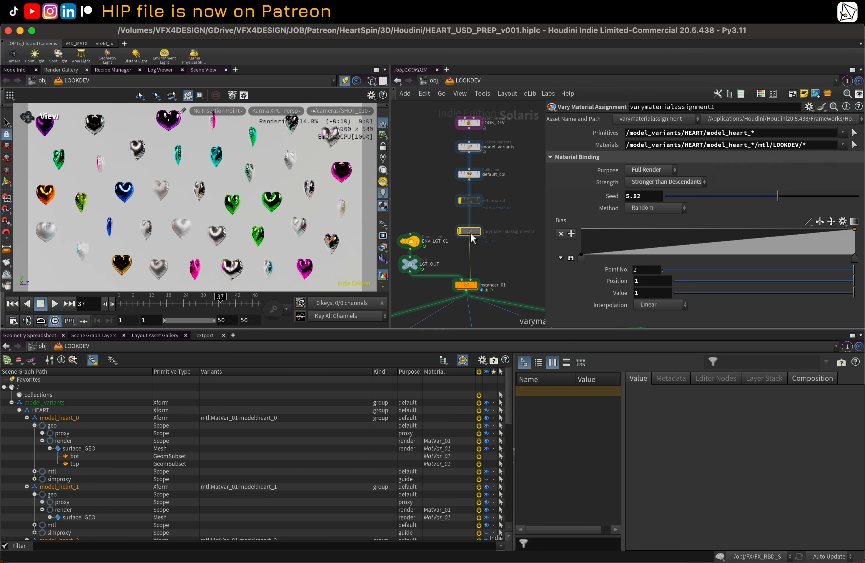
pyautogui.click(457, 219)
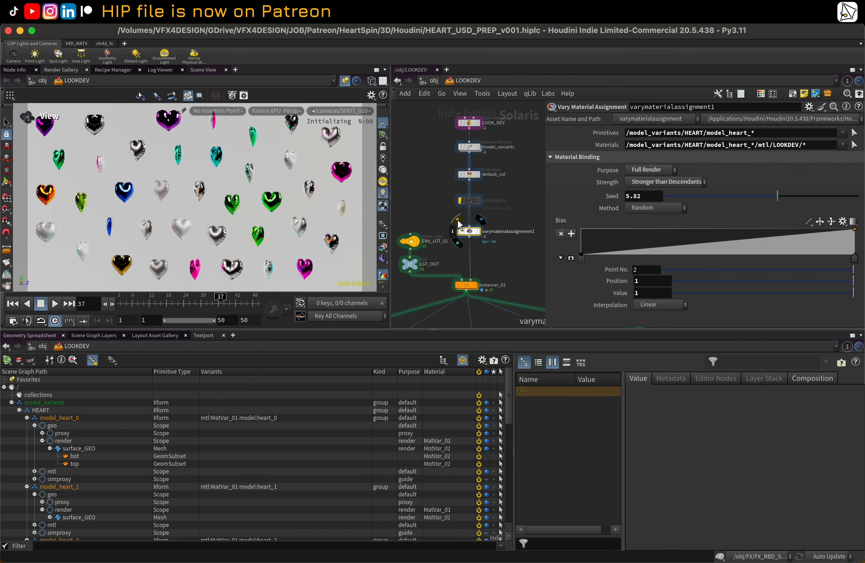
pyautogui.moveTo(494, 257); pyautogui.dragTo(497, 257, button='middle')
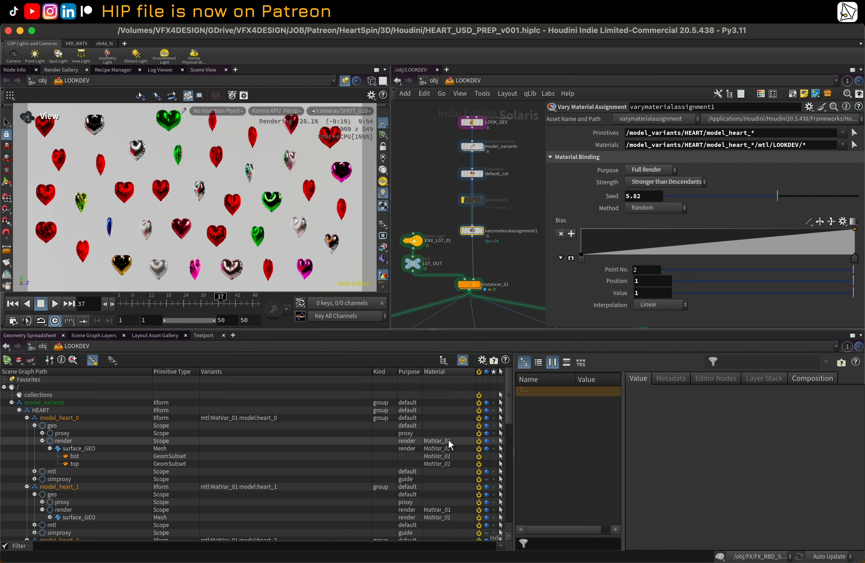
pyautogui.click(654, 168)
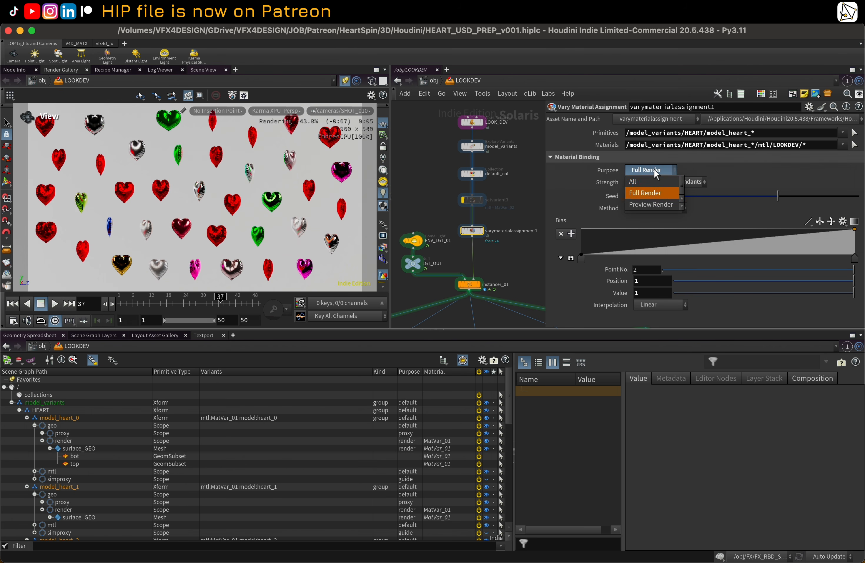
pyautogui.click(648, 179)
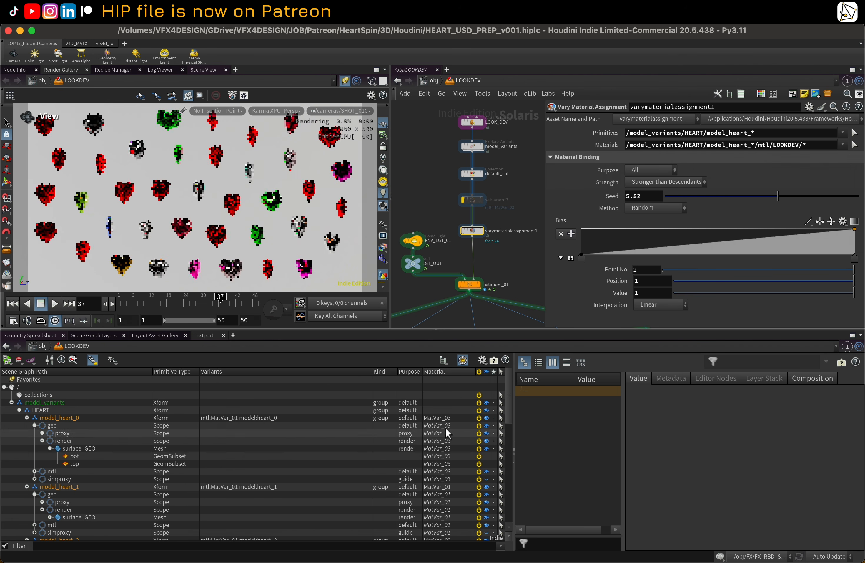
pyautogui.click(638, 169)
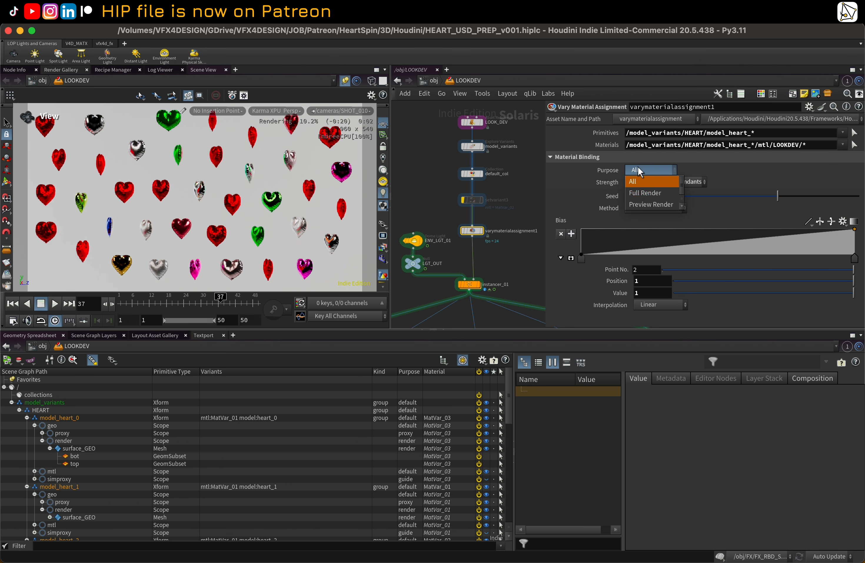
pyautogui.click(657, 193)
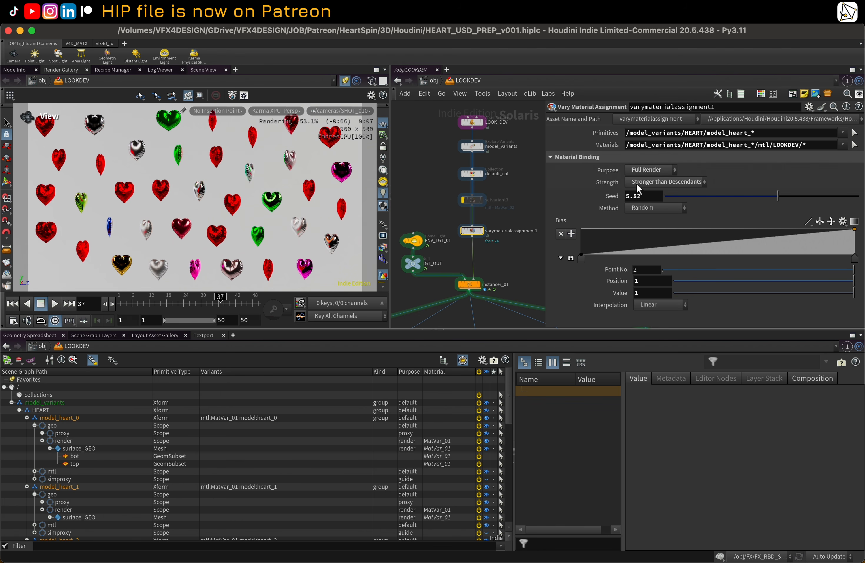
# Step: Set the vary material assignment Seed to 1.05
pyautogui.click(685, 195)
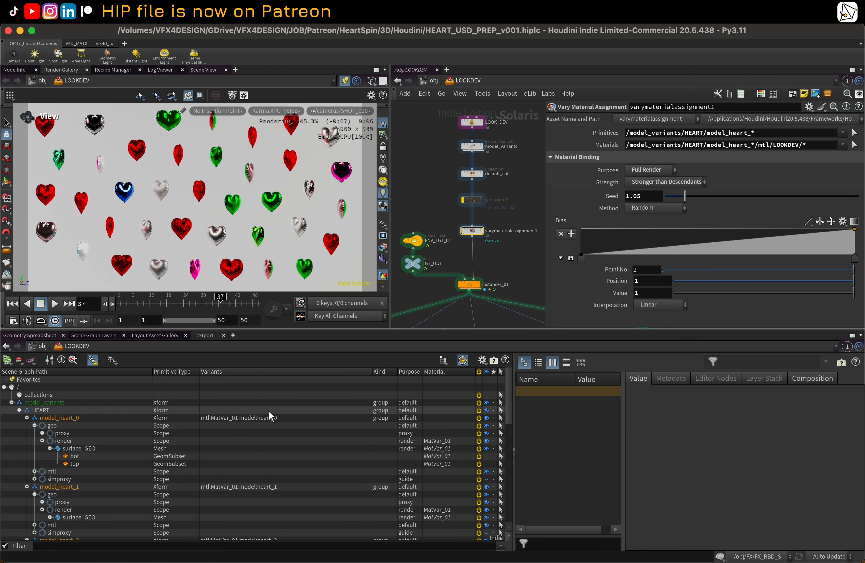
pyautogui.scroll(-2, 477, 232)
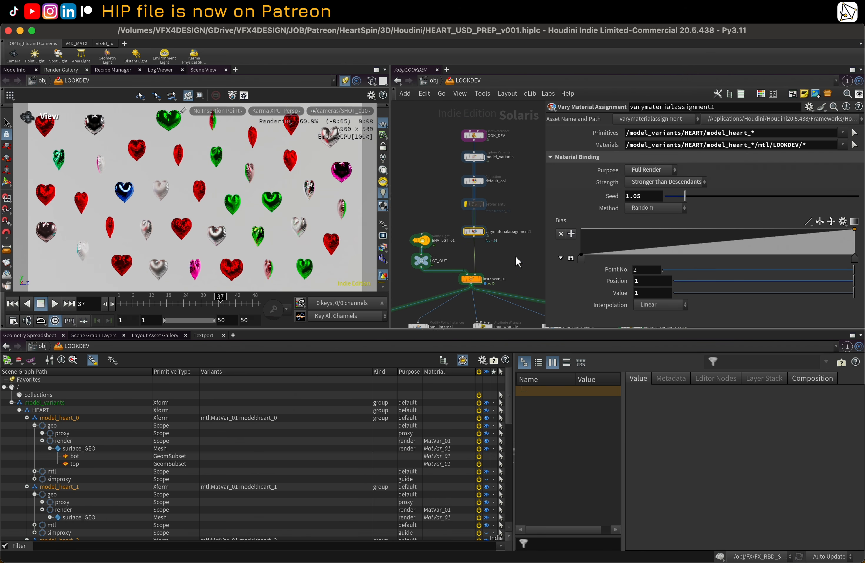
pyautogui.moveTo(516, 255); pyautogui.dragTo(507, 204, button='middle')
pyautogui.click(462, 207)
# Step: Dive into instancer_01 and shift the random Seed of the ATTRI_xn__primvarscolor_bxa color node, then return to LOOKDEV
pyautogui.scroll(-1, 480, 207)
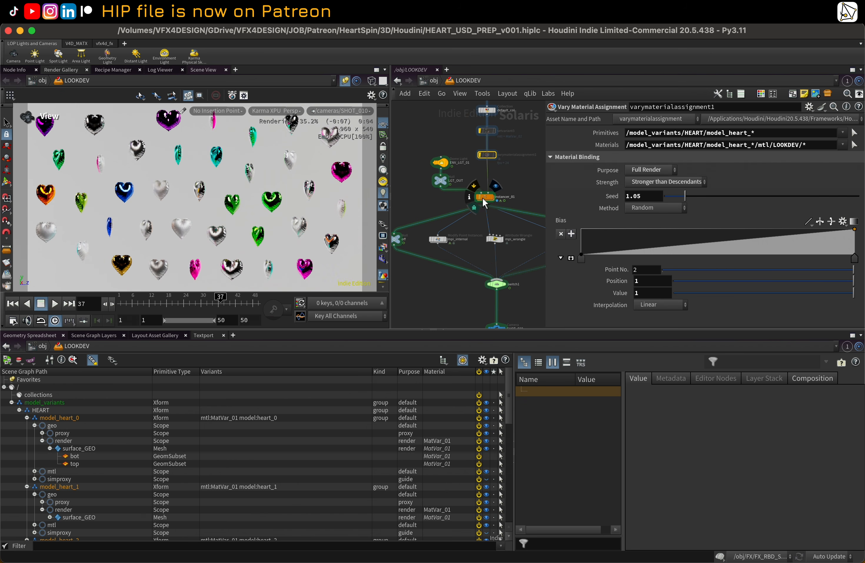
pyautogui.doubleClick(485, 197)
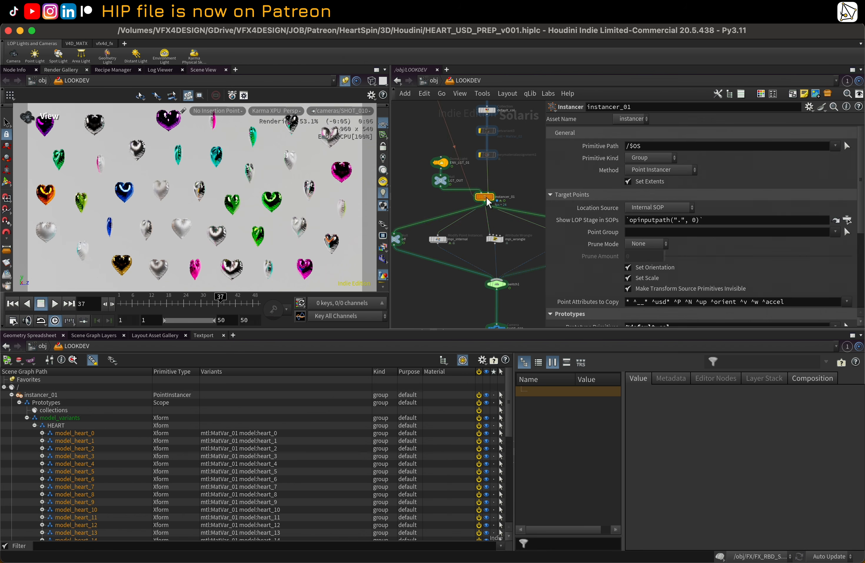
pyautogui.moveTo(501, 269)
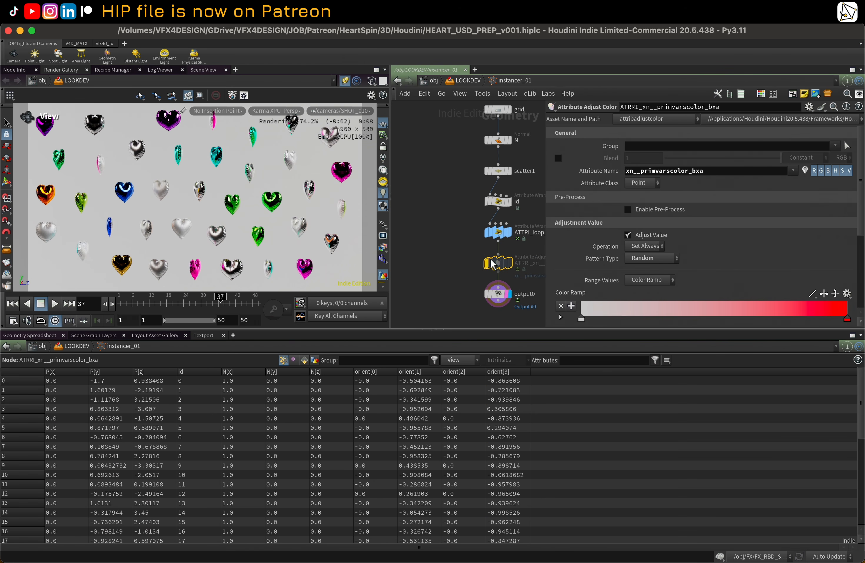
pyautogui.click(513, 248)
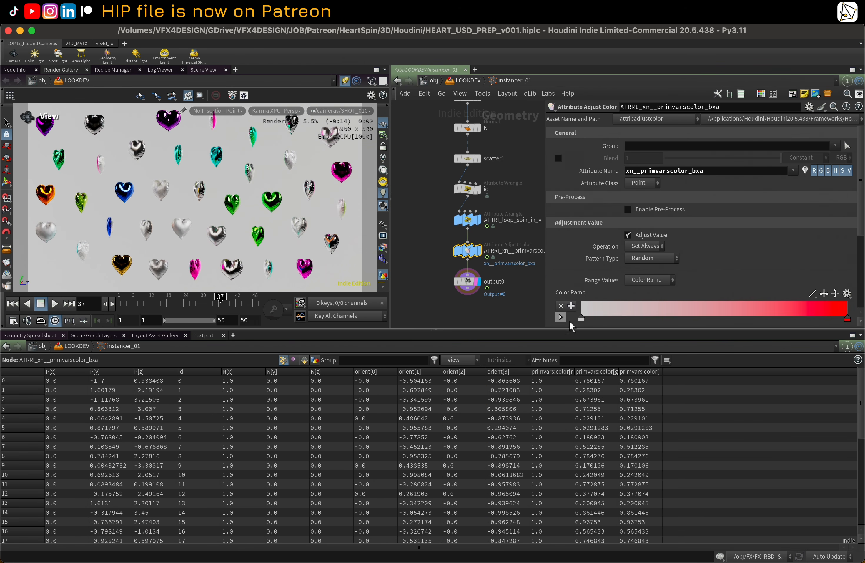
pyautogui.moveTo(608, 330); pyautogui.dragTo(607, 431)
pyautogui.doubleClick(729, 170)
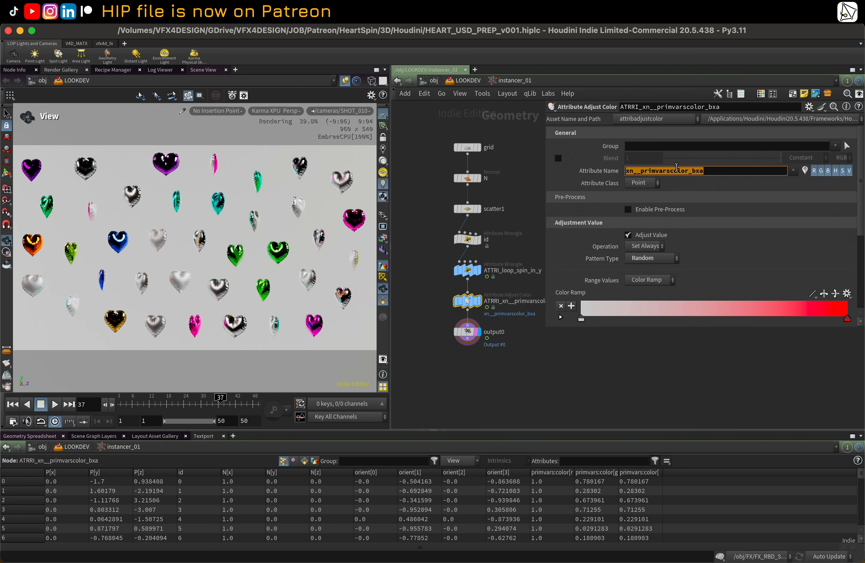
pyautogui.click(635, 337)
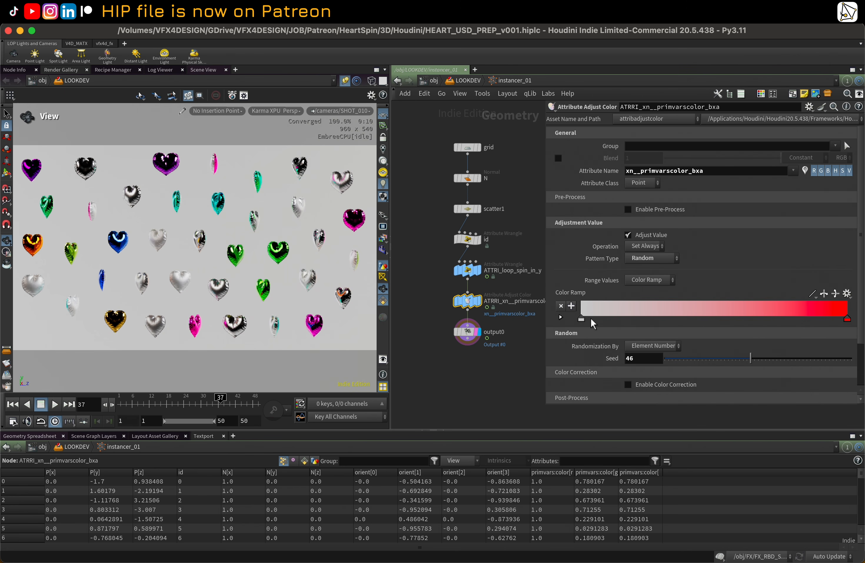
pyautogui.moveTo(687, 357); pyautogui.dragTo(718, 356)
pyautogui.moveTo(673, 171); pyautogui.dragTo(686, 171)
pyautogui.click(465, 81)
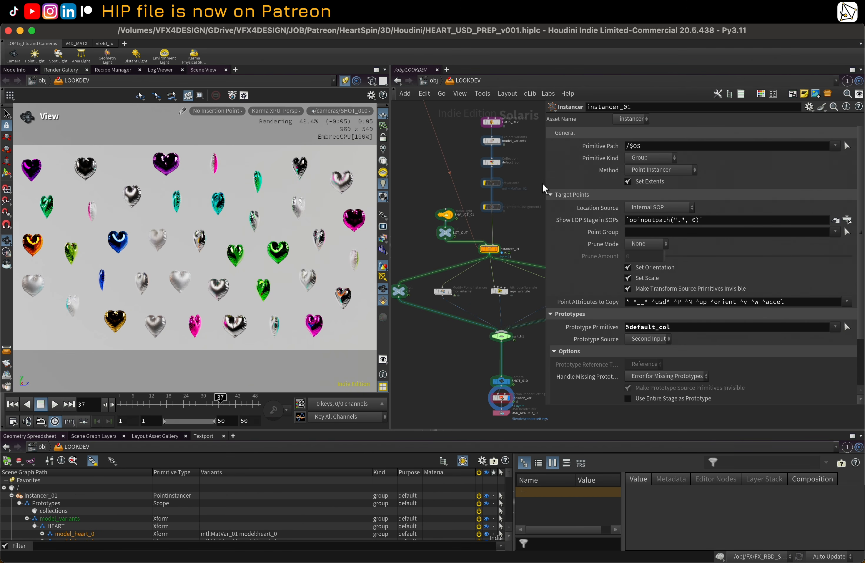
# Step: Navigate to the materials loop in the network and inspect the MatVar_02 Assign Material node
pyautogui.moveTo(546, 184); pyautogui.dragTo(587, 188)
pyautogui.moveTo(551, 185); pyautogui.dragTo(561, 258, button='middle')
pyautogui.scroll(-1, 561, 258)
pyautogui.scroll(-1, 527, 221)
pyautogui.moveTo(440, 186); pyautogui.dragTo(510, 292, button='middle')
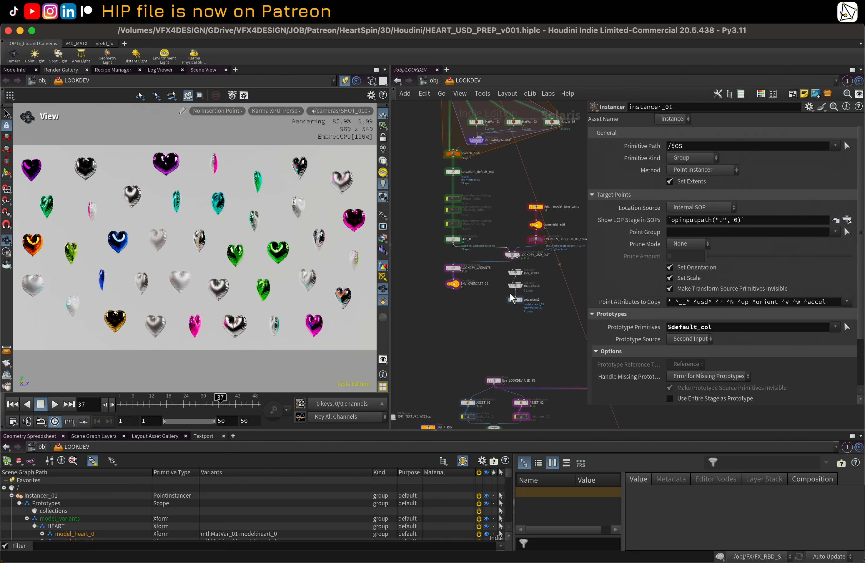
pyautogui.moveTo(487, 188); pyautogui.dragTo(497, 304, button='middle')
pyautogui.scroll(3, 508, 242)
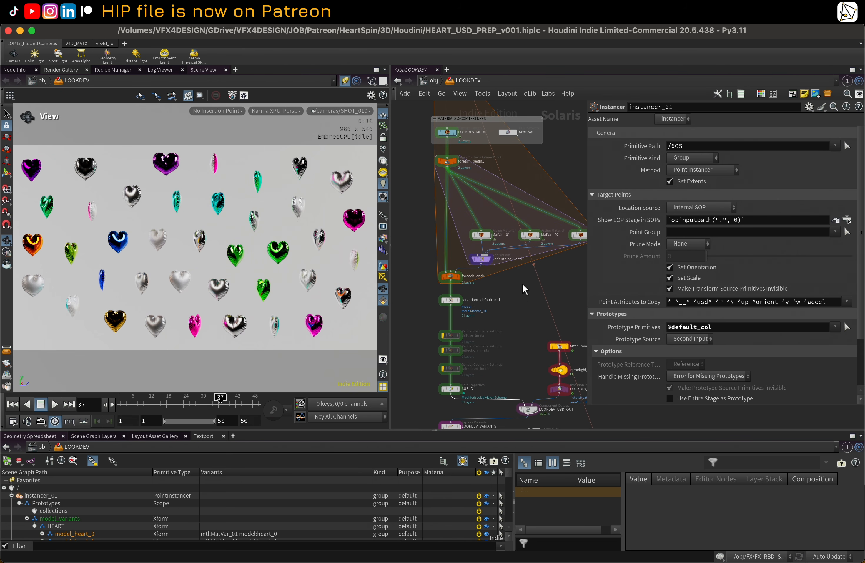
pyautogui.click(533, 235)
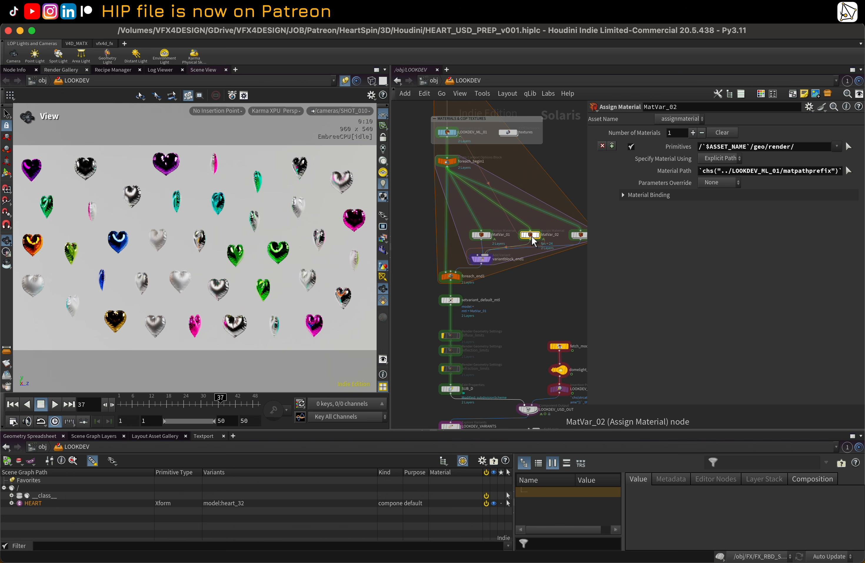
pyautogui.scroll(-3, 483, 309)
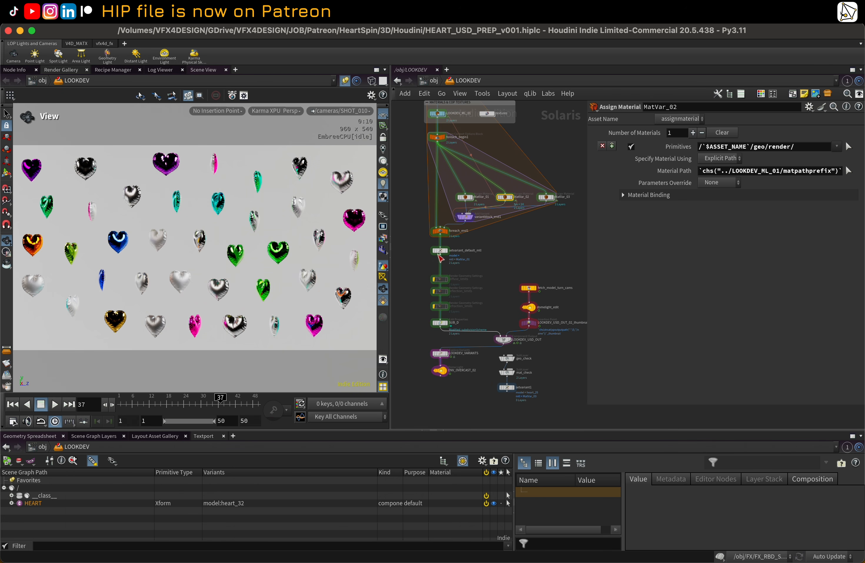
# Step: Select the setvariant_default_mtl node and set its mtl Variant Name to MatVar_02
pyautogui.click(440, 254)
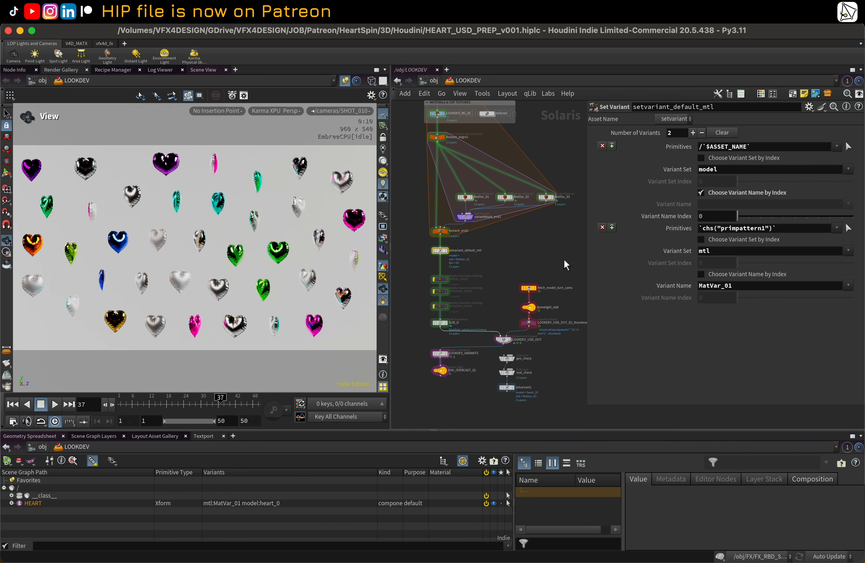
pyautogui.click(848, 286)
pyautogui.click(842, 310)
pyautogui.scroll(-3, 491, 280)
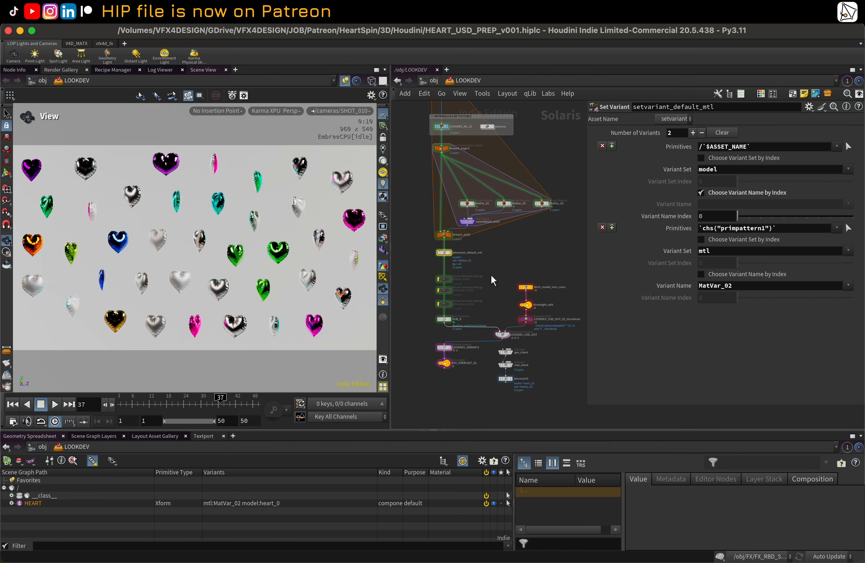
# Step: Dive into instancer_01 and briefly bypass, then restore, the ATTRI_xn__primvarscolor_bxa color node
pyautogui.moveTo(530, 315); pyautogui.dragTo(491, 262, button='middle')
pyautogui.moveTo(568, 340); pyautogui.dragTo(506, 292, button='middle')
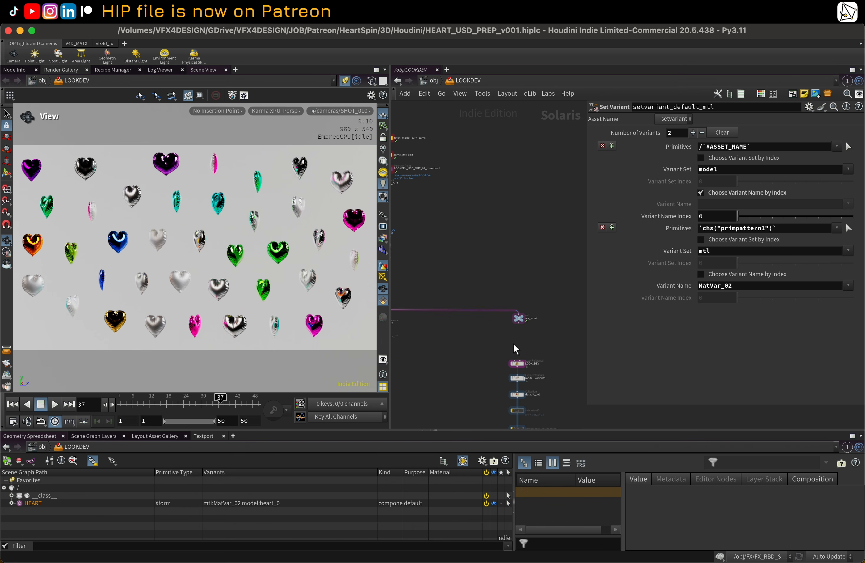
pyautogui.moveTo(509, 338); pyautogui.dragTo(545, 321, button='middle')
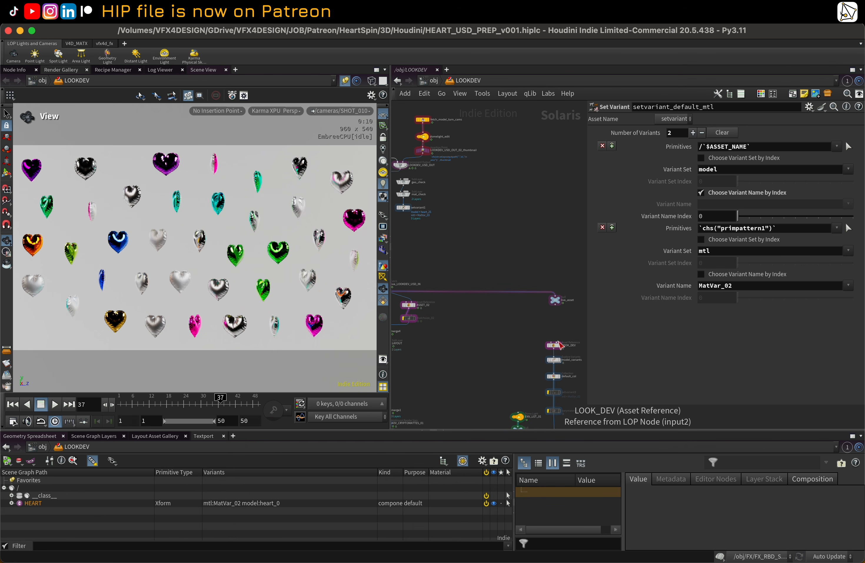
pyautogui.click(558, 341)
pyautogui.click(557, 305)
pyautogui.scroll(-3, 537, 237)
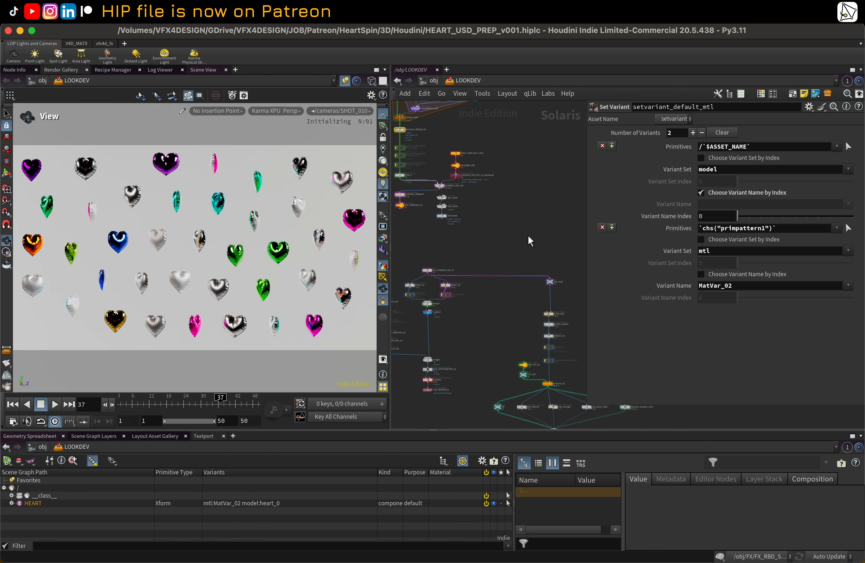
pyautogui.scroll(-2, 527, 234)
pyautogui.moveTo(508, 229); pyautogui.dragTo(546, 273, button='middle')
pyautogui.scroll(1, 552, 286)
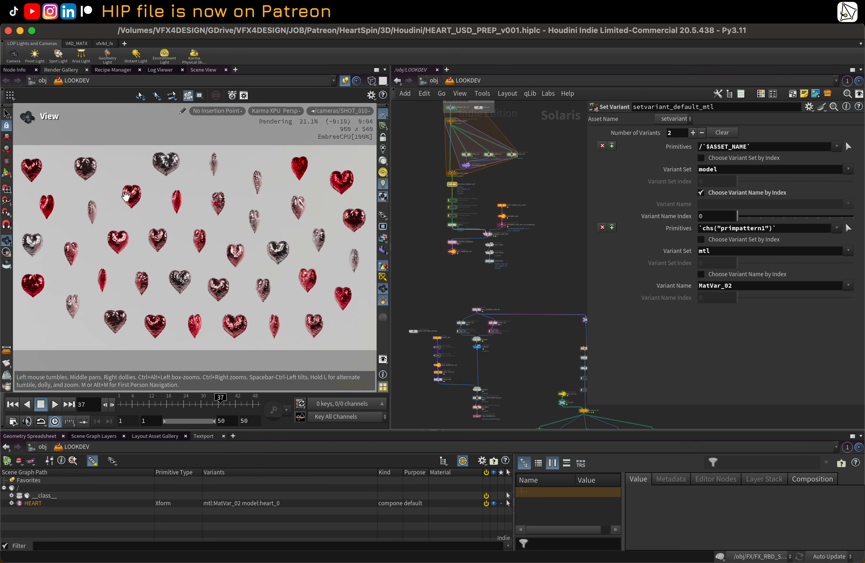
pyautogui.scroll(3, 439, 165)
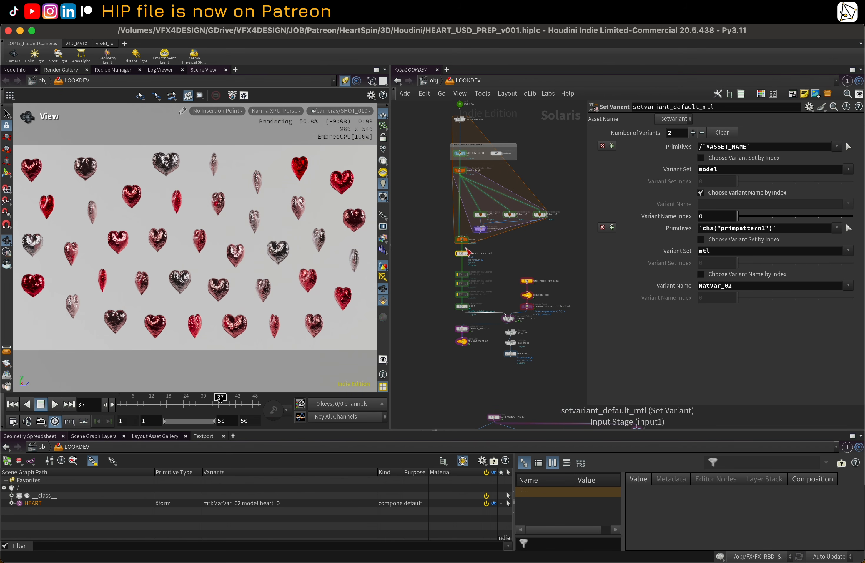
pyautogui.scroll(-2, 548, 336)
pyautogui.moveTo(527, 304); pyautogui.dragTo(470, 149, button='middle')
pyautogui.moveTo(536, 317); pyautogui.dragTo(488, 210, button='middle')
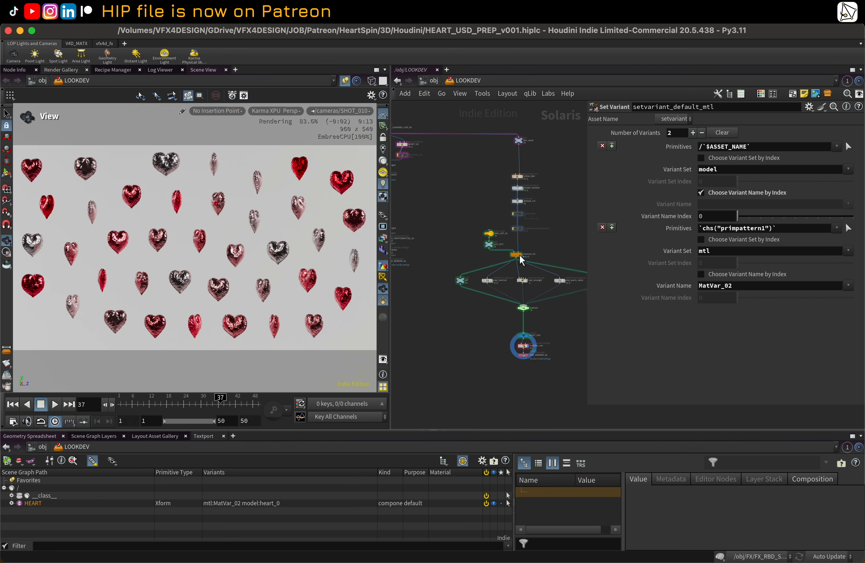
pyautogui.scroll(5, 520, 256)
pyautogui.doubleClick(514, 255)
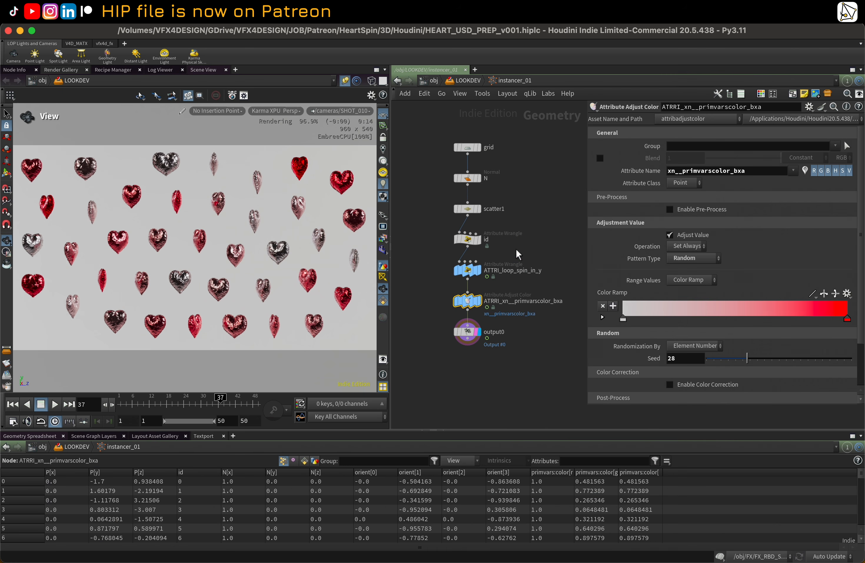
pyautogui.click(452, 287)
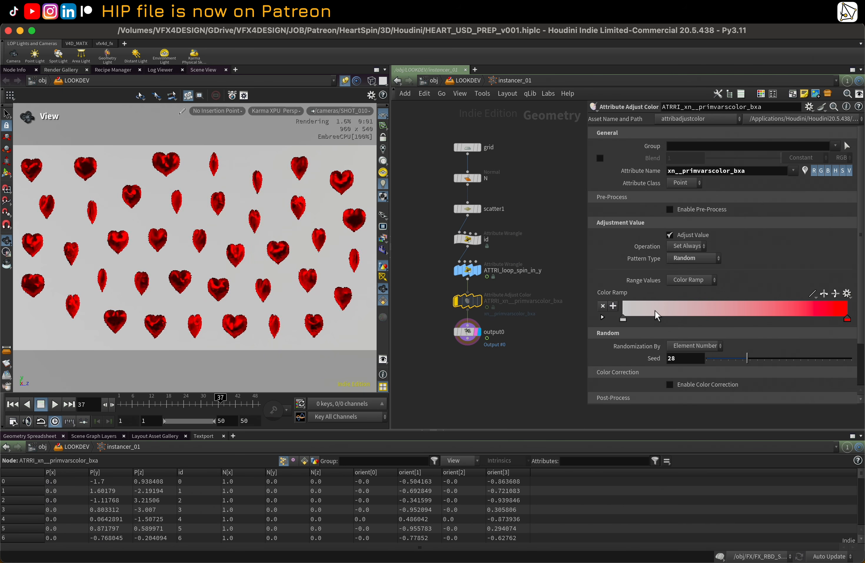
pyautogui.click(460, 301)
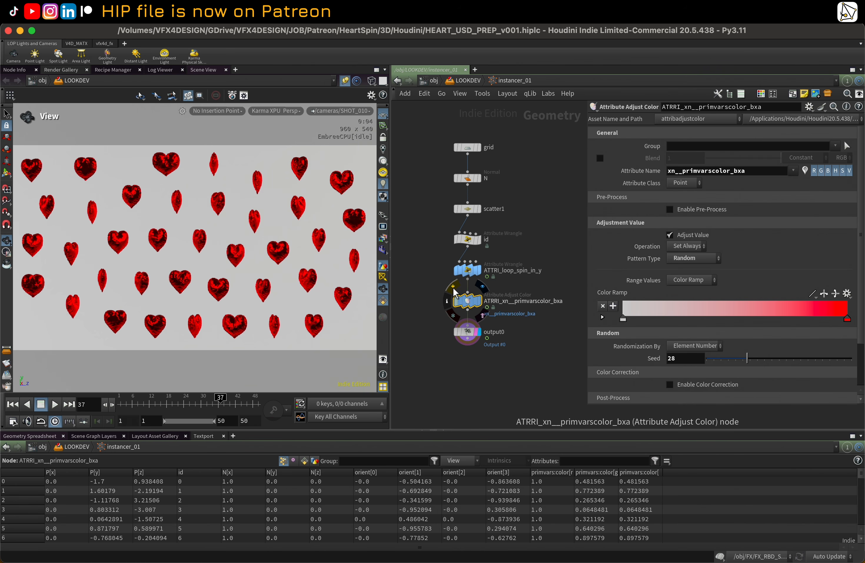
# Step: Set the current frame to 23 and return to the LOOKDEV network
pyautogui.scroll(-3, 554, 205)
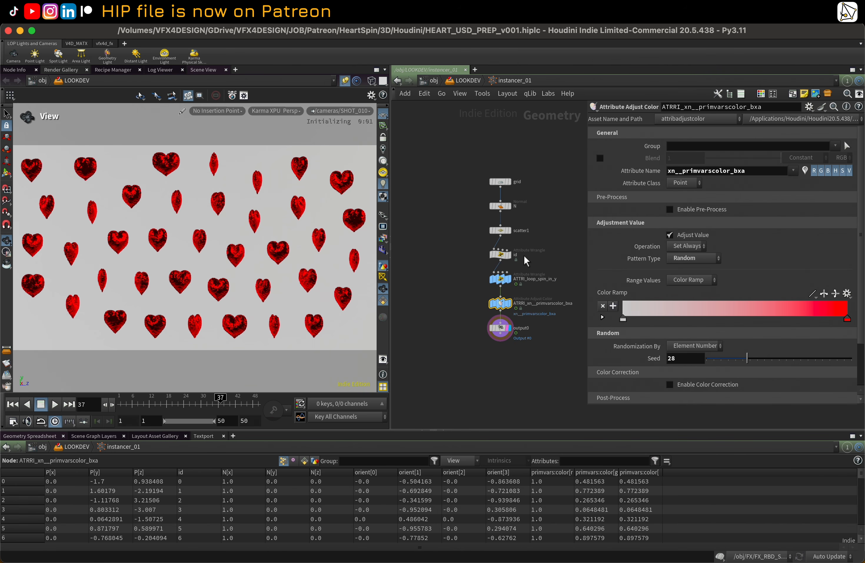
pyautogui.moveTo(555, 263); pyautogui.dragTo(536, 256, button='middle')
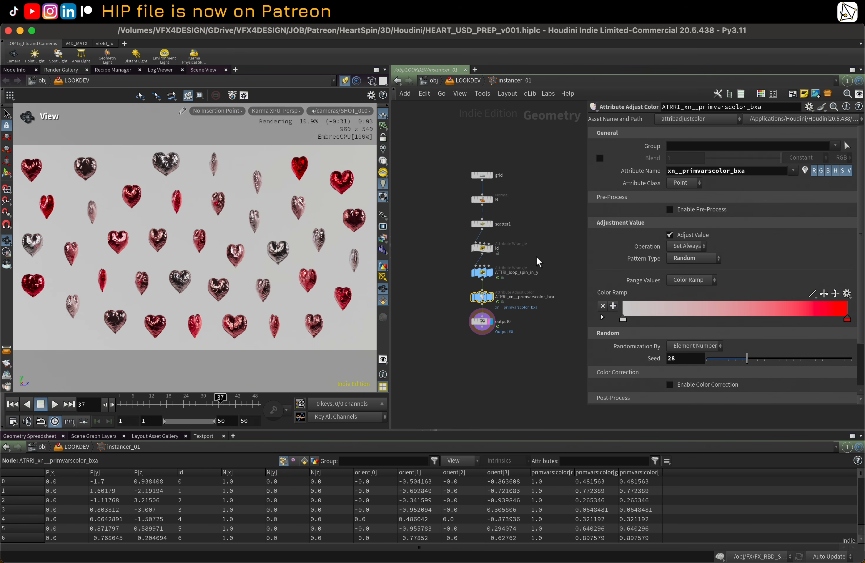
pyautogui.click(180, 404)
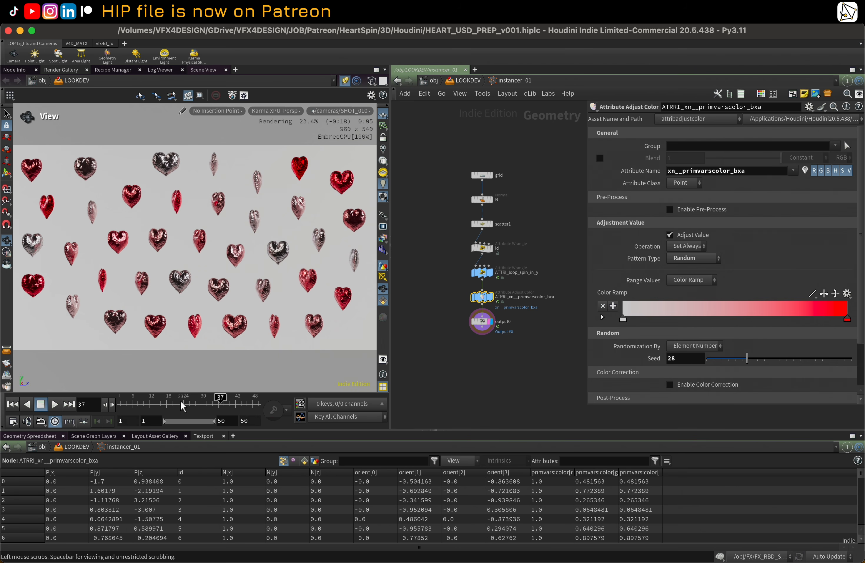
pyautogui.click(466, 83)
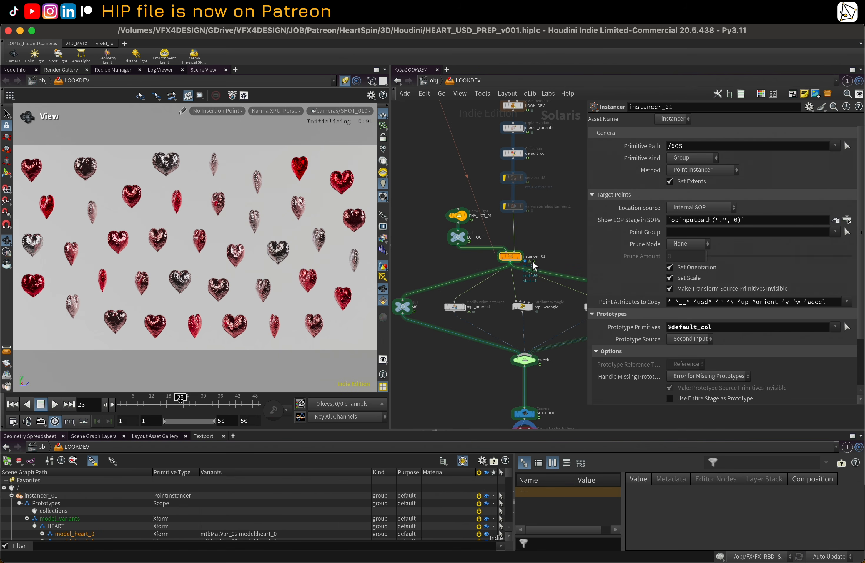
pyautogui.moveTo(573, 227); pyautogui.dragTo(563, 219, button='middle')
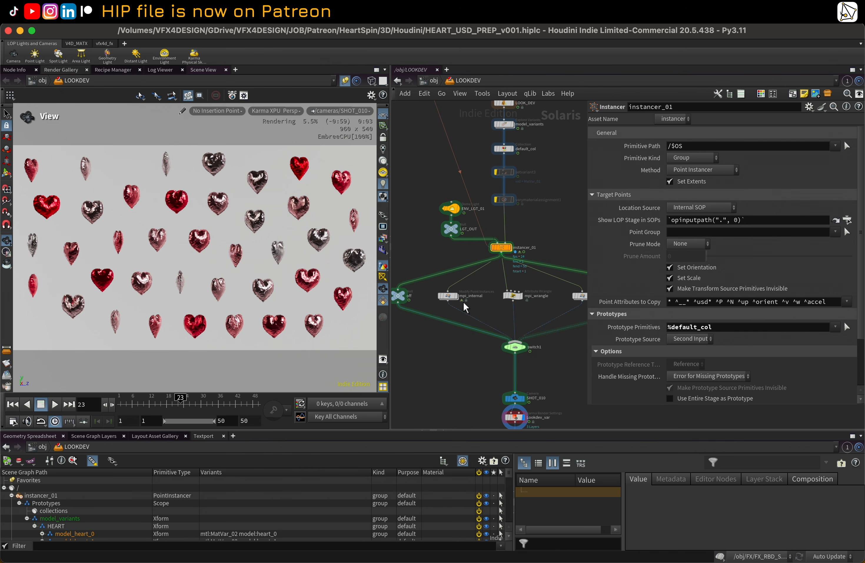
# Step: Set switch1's Select Input to mpi_internal to drive instance colors from that branch
pyautogui.click(449, 296)
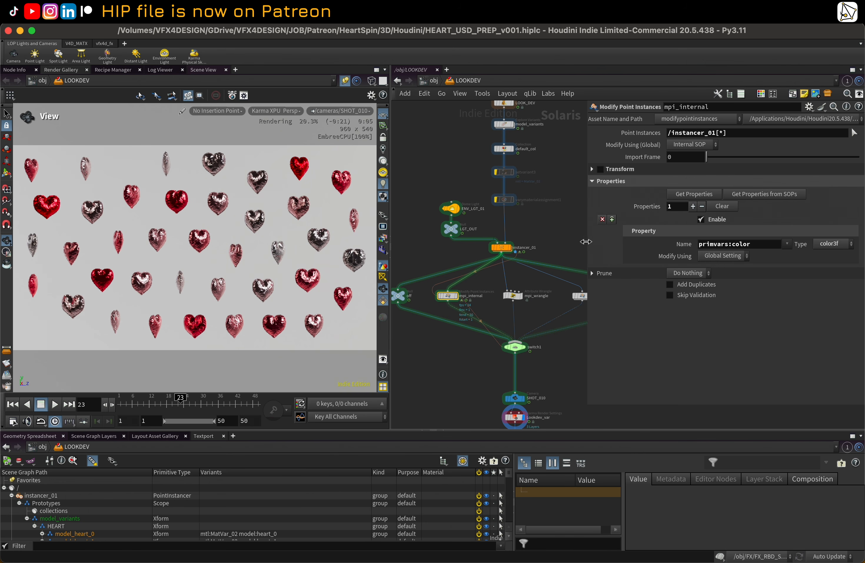
pyautogui.moveTo(585, 241); pyautogui.dragTo(696, 242)
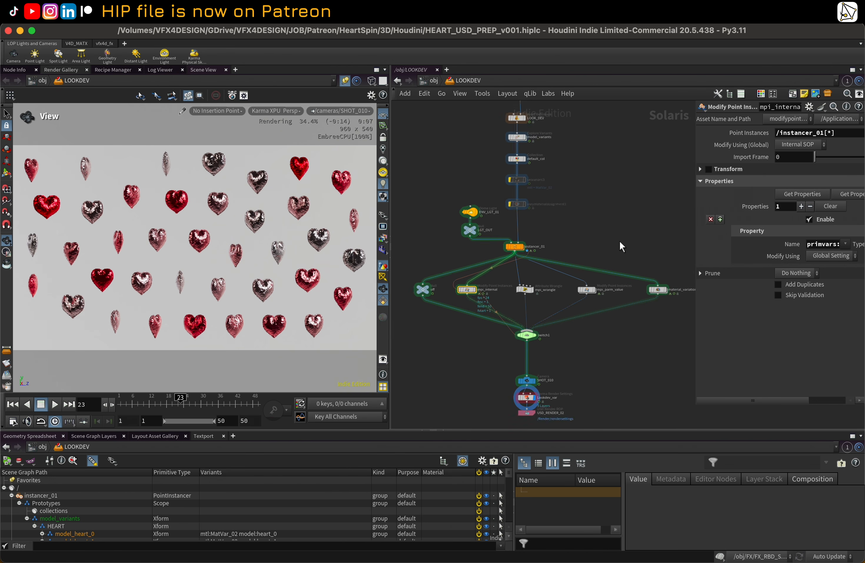
pyautogui.press('h')
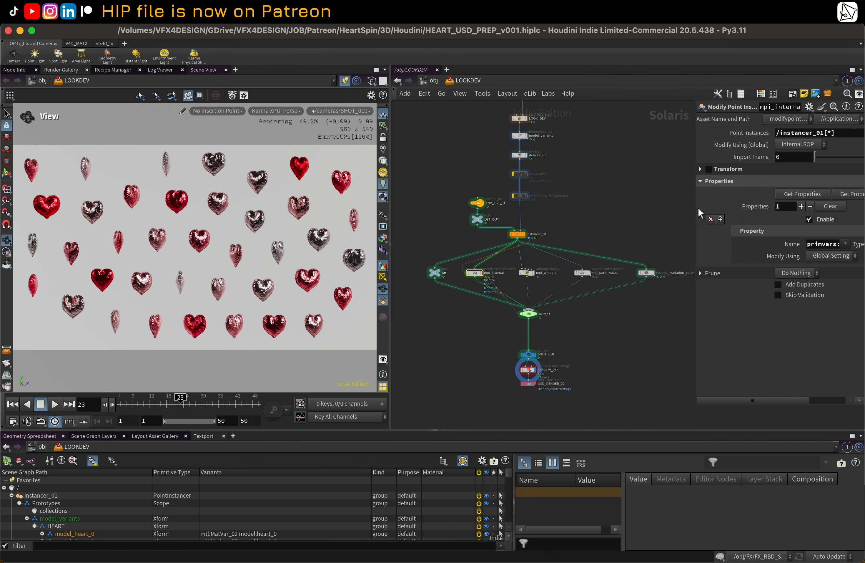
pyautogui.moveTo(697, 208); pyautogui.dragTo(684, 208)
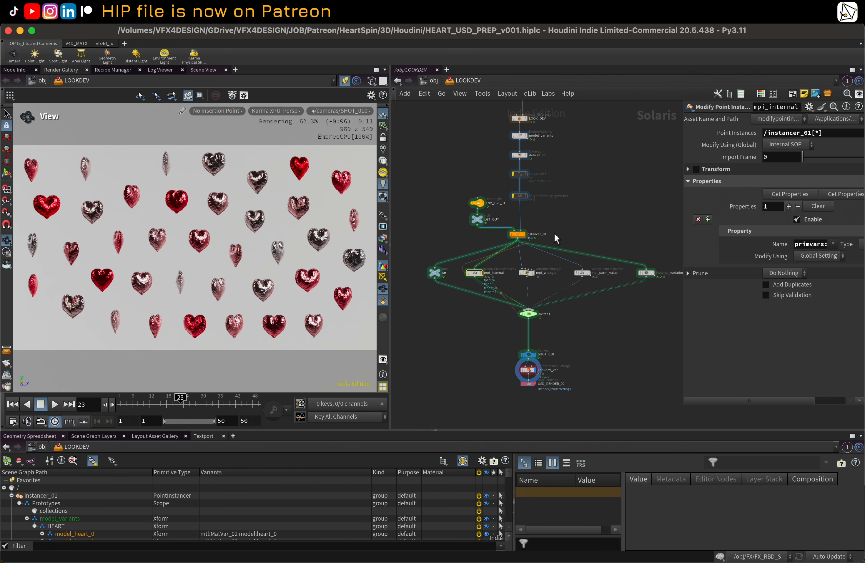
pyautogui.scroll(2, 483, 268)
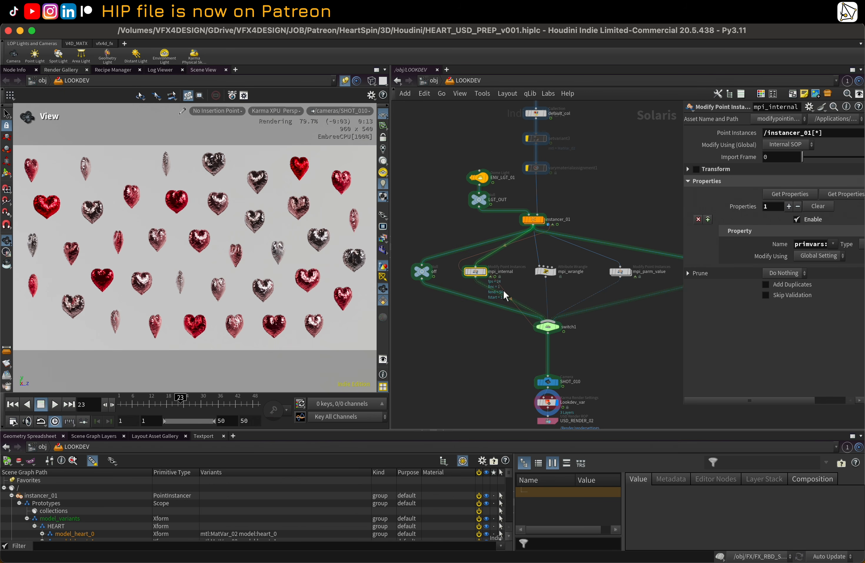
pyautogui.click(551, 327)
pyautogui.moveTo(591, 207); pyautogui.dragTo(575, 199, button='middle')
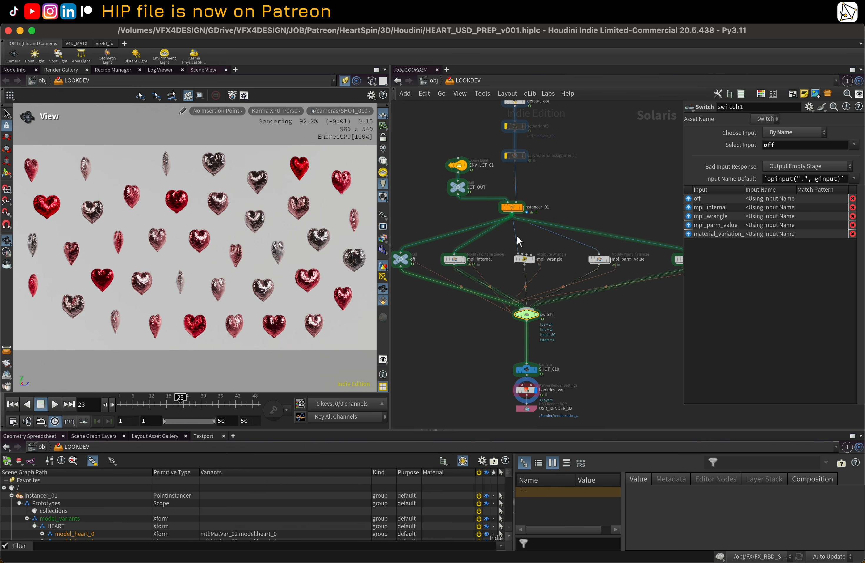
pyautogui.click(854, 145)
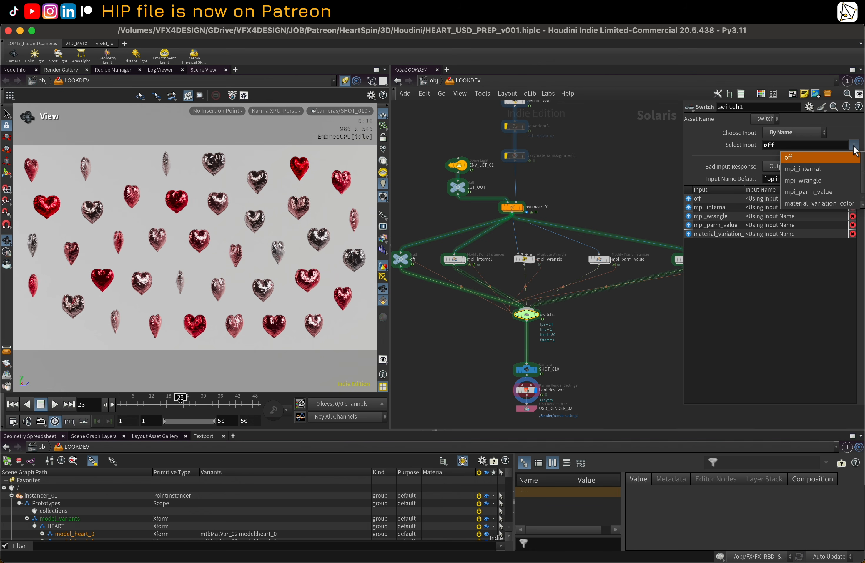
pyautogui.click(832, 173)
# Step: Dive into mpi_internal to inspect the ATRRI_SSS_Rad_PV color node, then return to LOOKDEV
pyautogui.scroll(1, 454, 260)
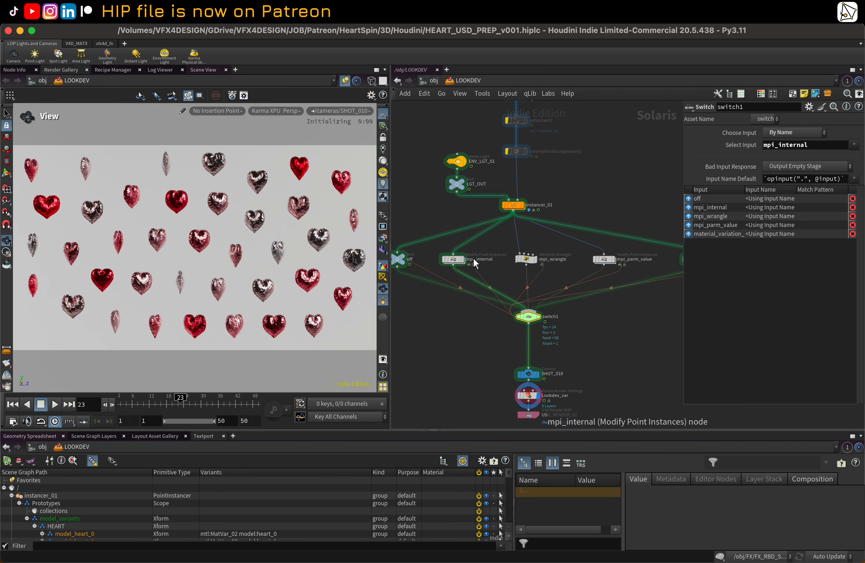
pyautogui.click(454, 260)
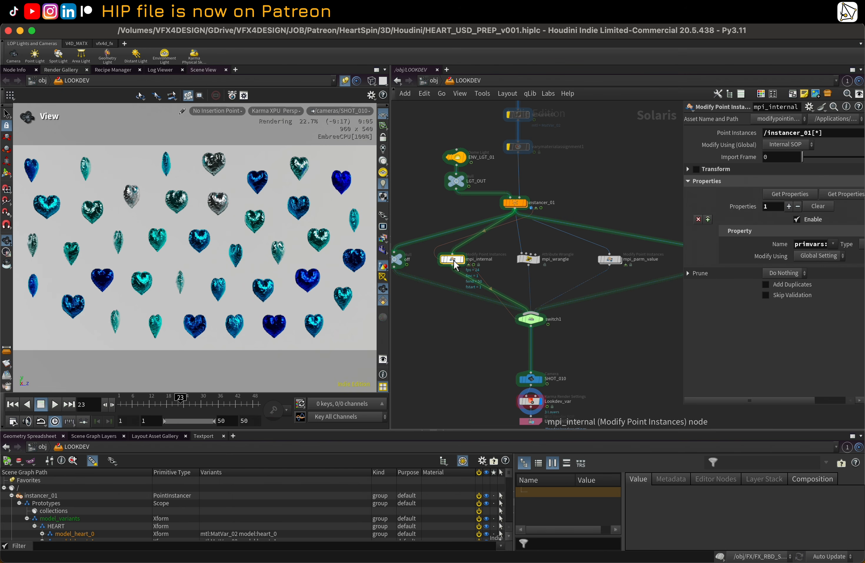
pyautogui.doubleClick(454, 260)
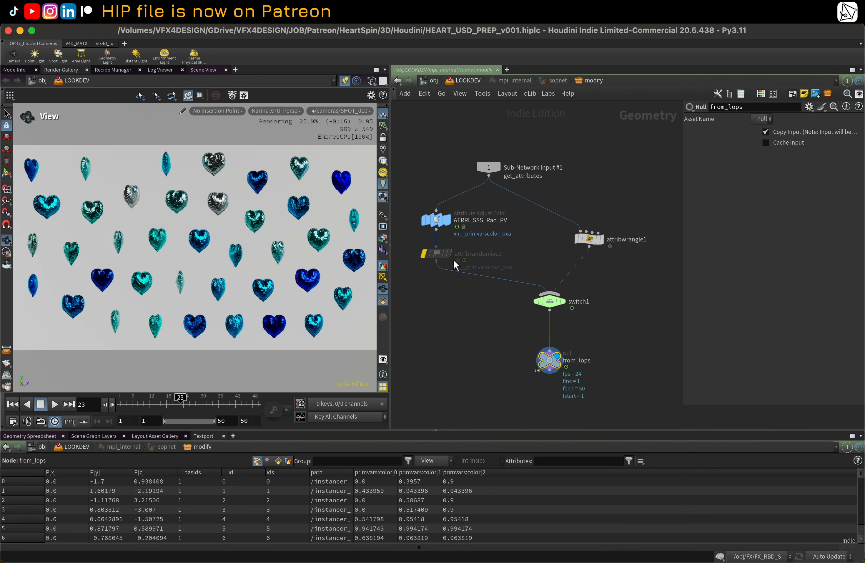
pyautogui.click(438, 222)
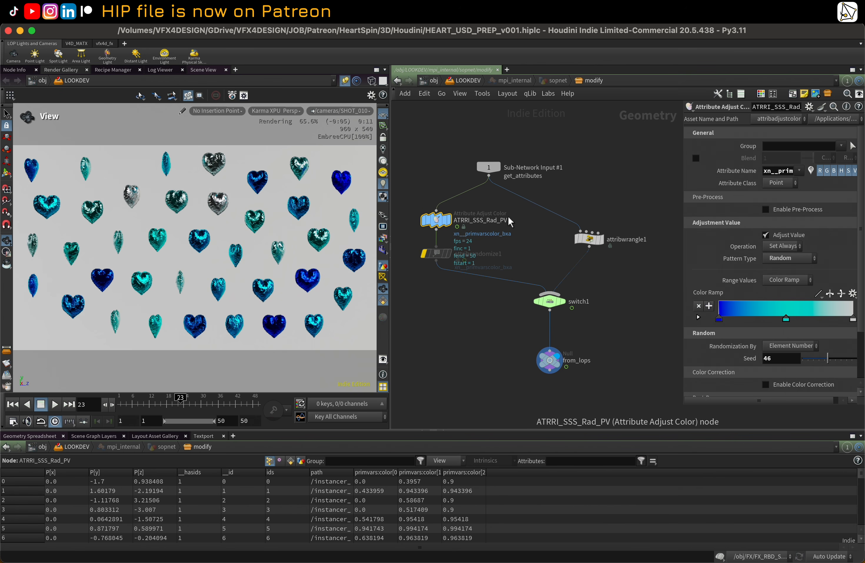
pyautogui.moveTo(520, 227); pyautogui.dragTo(527, 248, button='middle')
pyautogui.press('u')
pyautogui.press('u')
pyautogui.press('u')
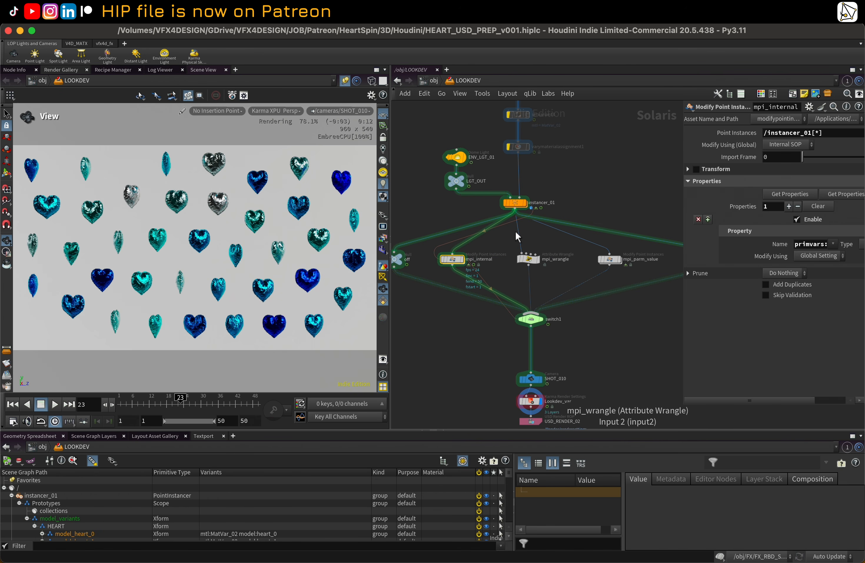
# Step: Copy the instancer's color node name and rename the node inside mpi_internal to ATRRI_xn__primvarscolor_bxa
pyautogui.doubleClick(516, 203)
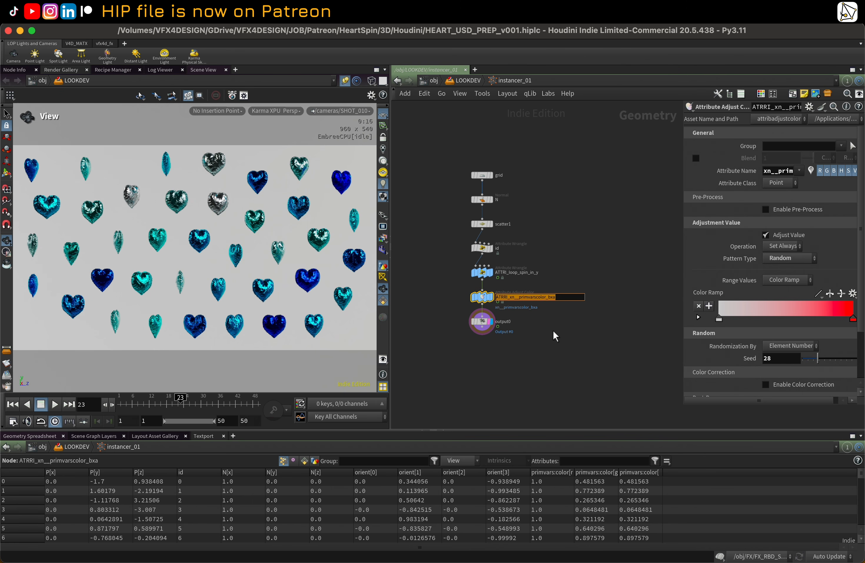
pyautogui.press('u')
pyautogui.doubleClick(455, 259)
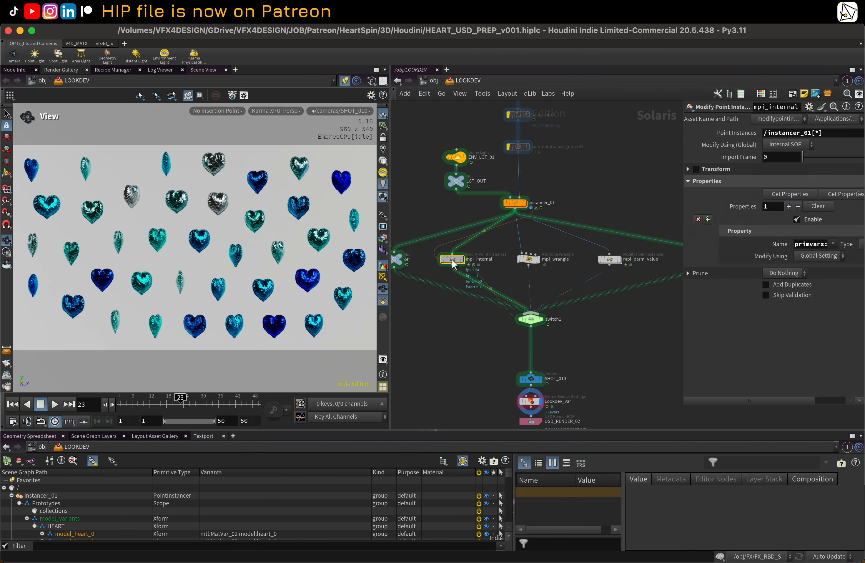
pyautogui.click(478, 240)
pyautogui.press('super+a')
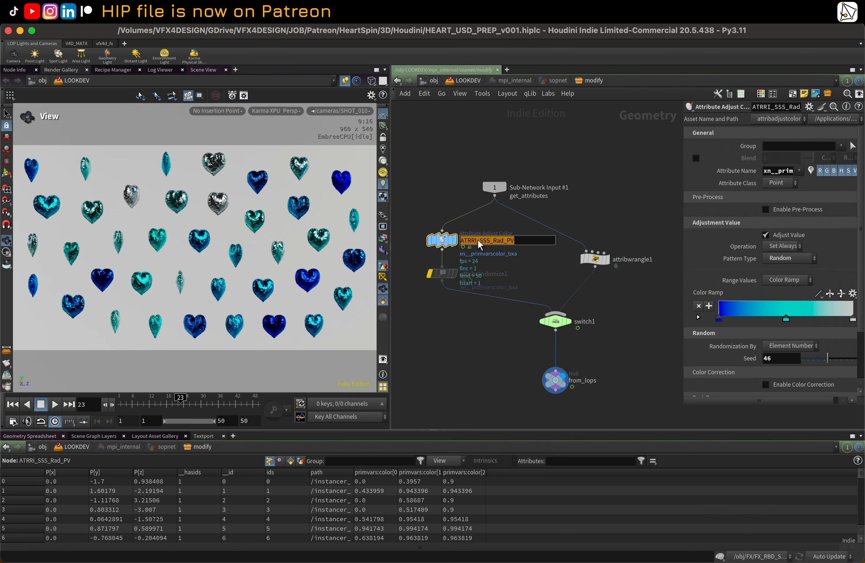
pyautogui.write('ATRRI_xn__primvarscolor_bxa')
pyautogui.press('Return')
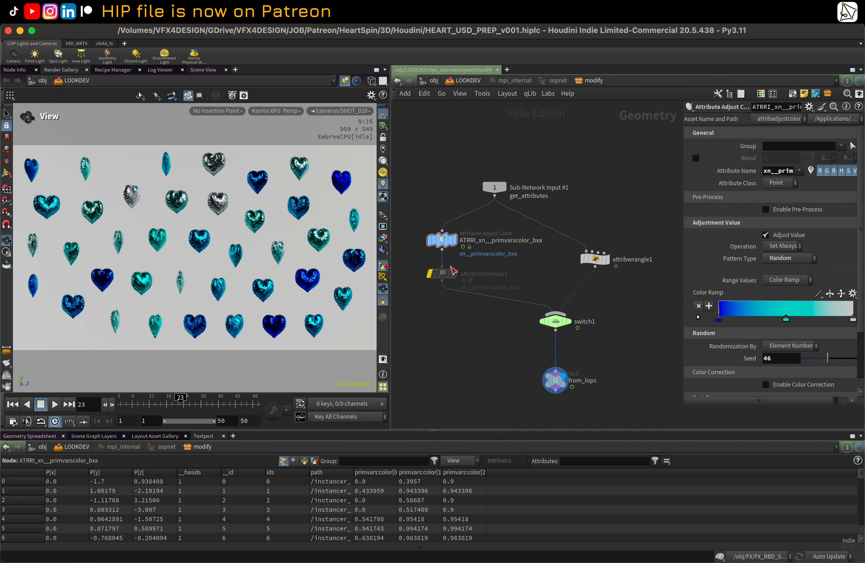
# Step: Bypass attribrandomize1 and set the inner switch1's Select Input to 1
pyautogui.click(440, 275)
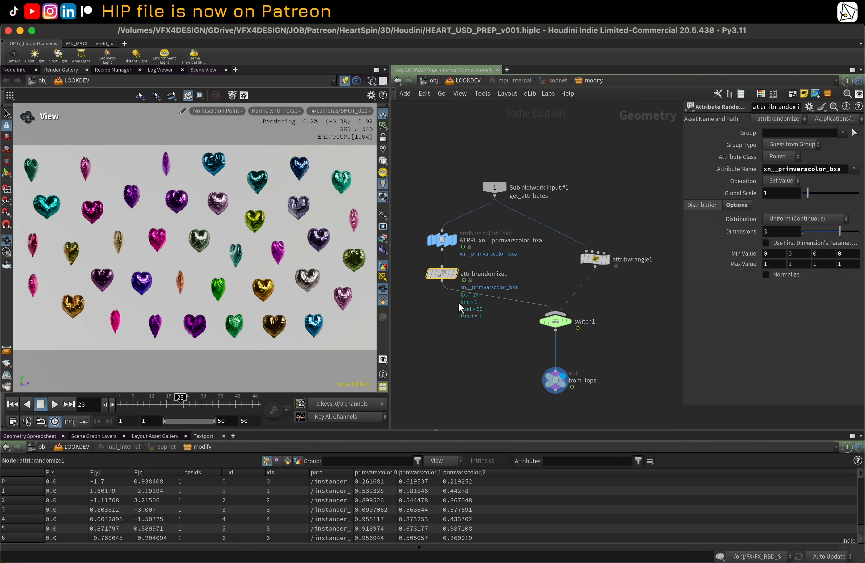
pyautogui.click(429, 273)
pyautogui.click(554, 322)
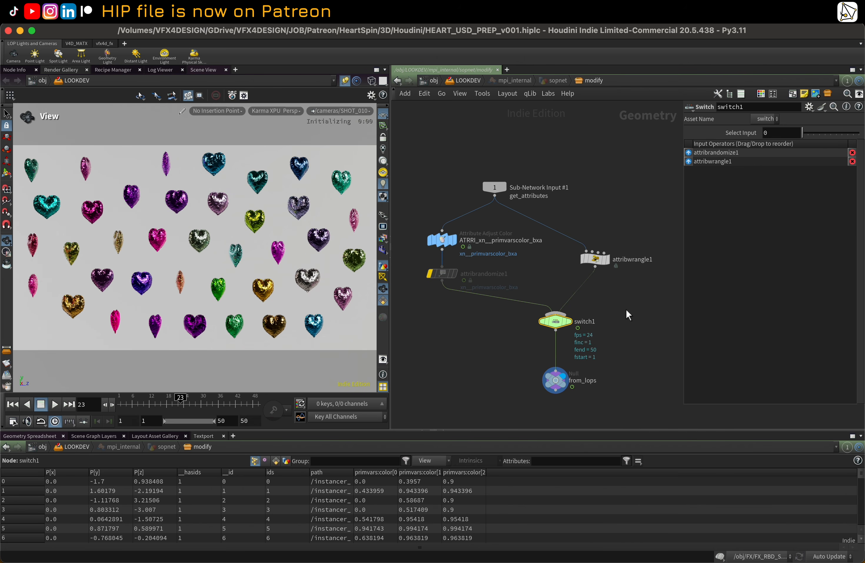
pyautogui.moveTo(803, 133); pyautogui.dragTo(808, 132)
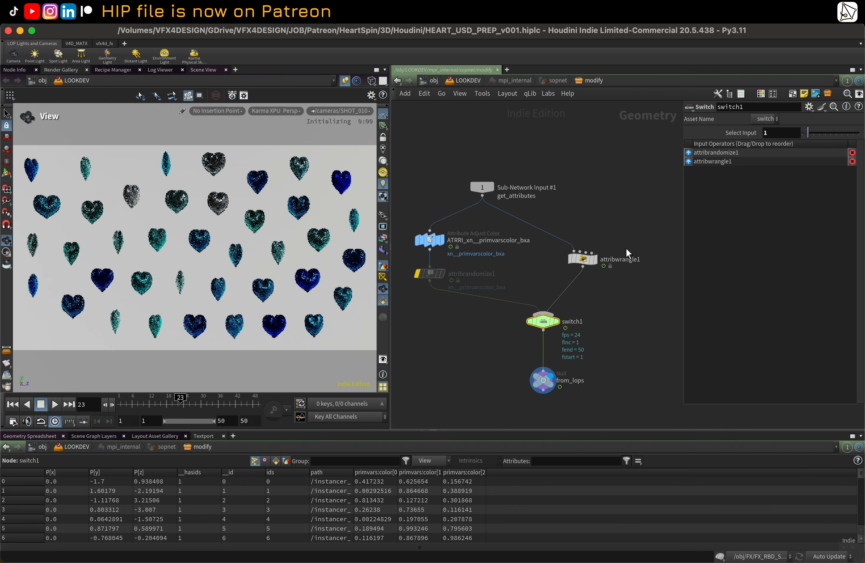
# Step: Inspect attribwrangle1's VEX expression that encodes and randomizes the primvars:color attribute
pyautogui.click(584, 261)
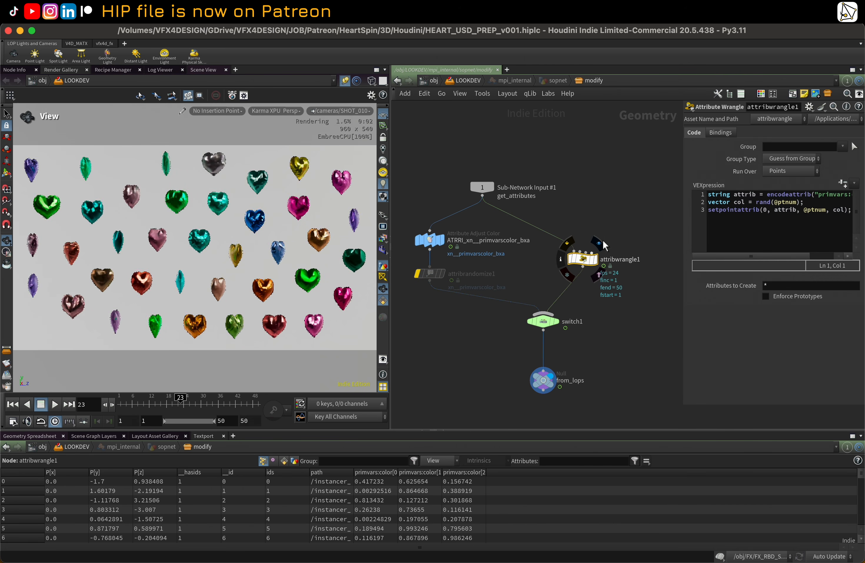
pyautogui.moveTo(683, 217); pyautogui.dragTo(627, 217)
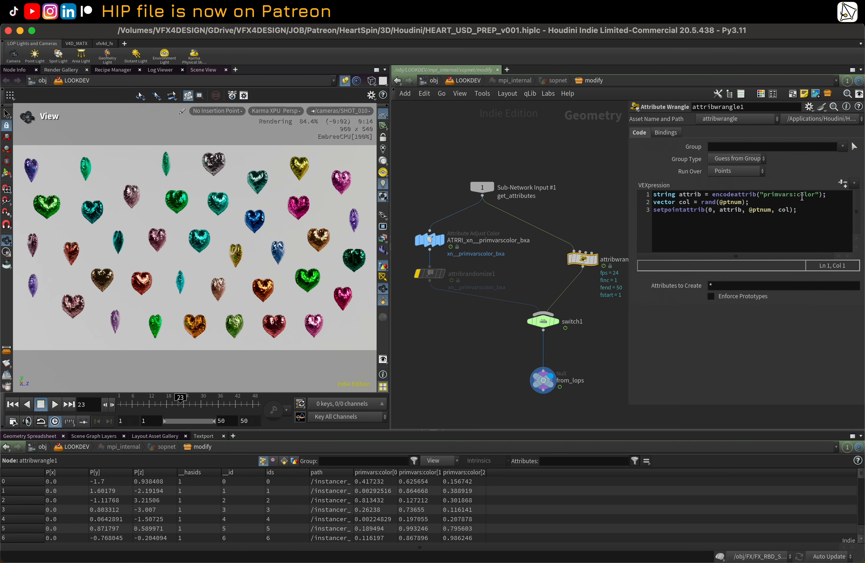
pyautogui.moveTo(797, 197); pyautogui.dragTo(819, 196)
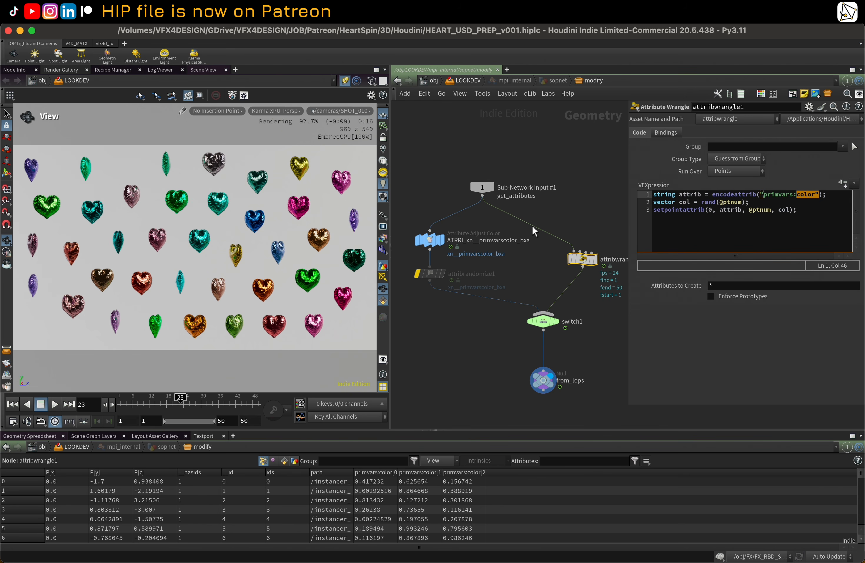
# Step: Set the inner switch1's Select Input to 0 and return up to the LOOKDEV network
pyautogui.click(543, 321)
pyautogui.moveTo(755, 133); pyautogui.dragTo(740, 139)
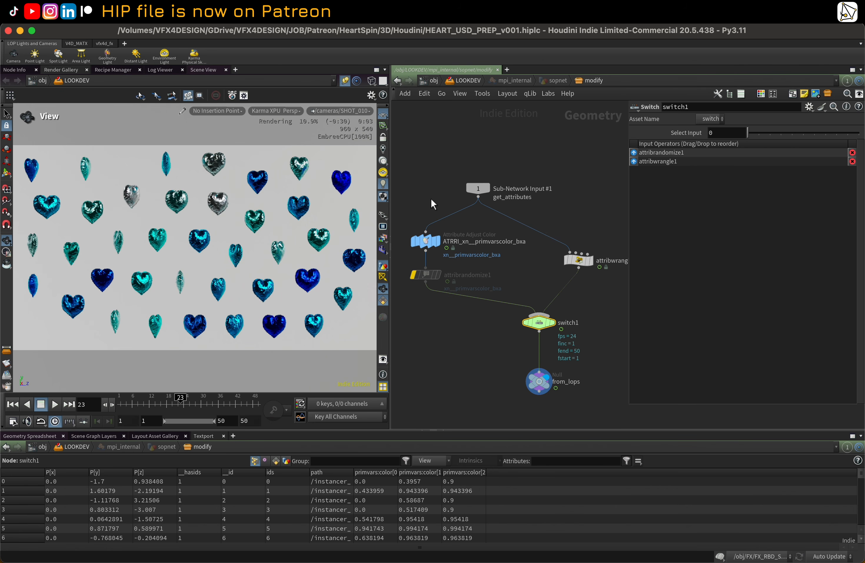
pyautogui.press('u')
pyautogui.press('u')
pyautogui.press('u')
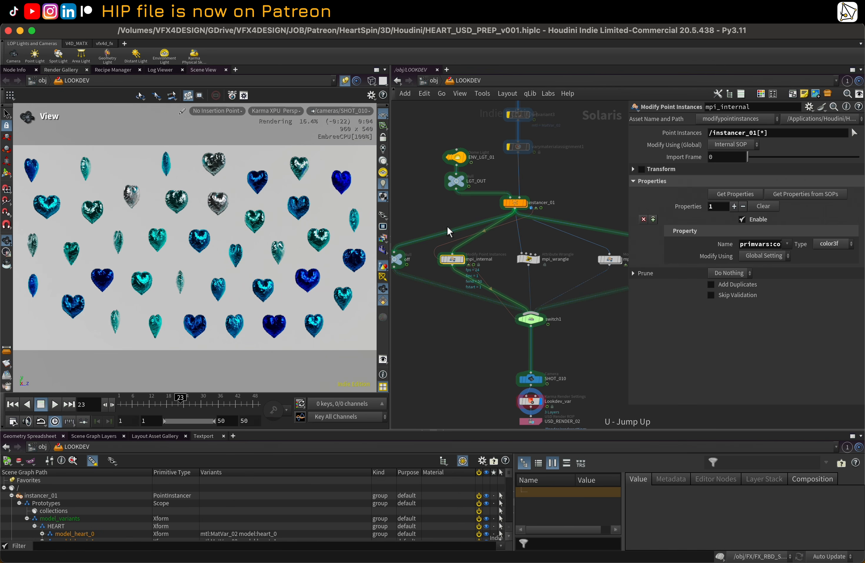
# Step: Set the LOOKDEV switch1's Select Input to mpi_wrangle
pyautogui.click(532, 320)
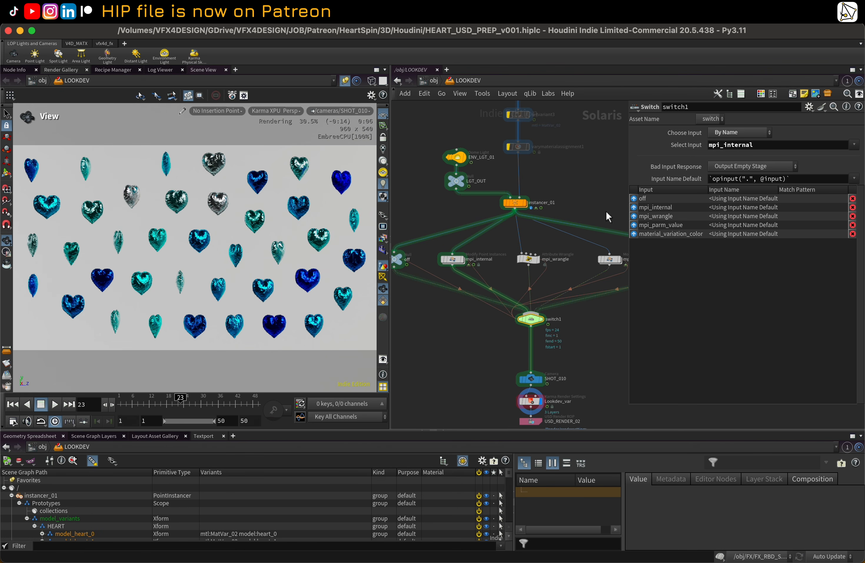
pyautogui.click(854, 146)
pyautogui.click(828, 178)
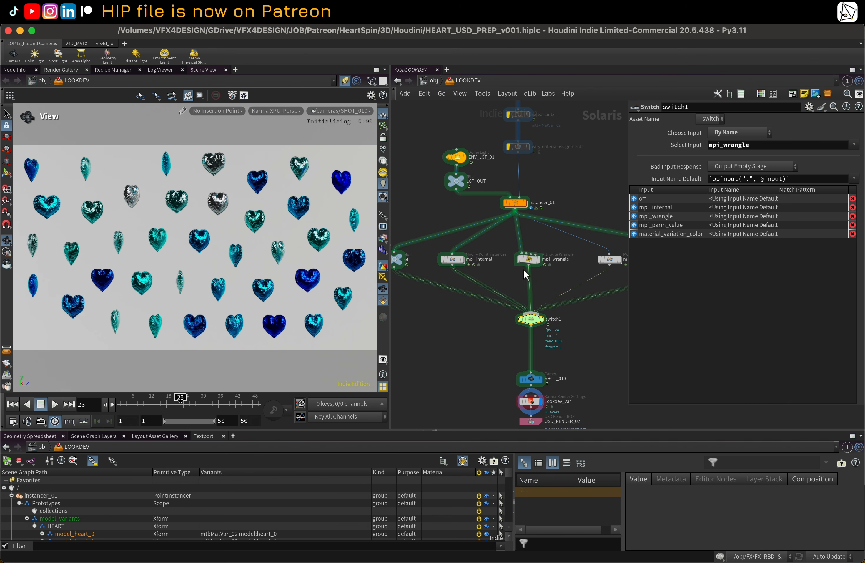
# Step: Change the random seed offset in mpi_wrangle's VEX expression to 349
pyautogui.click(528, 260)
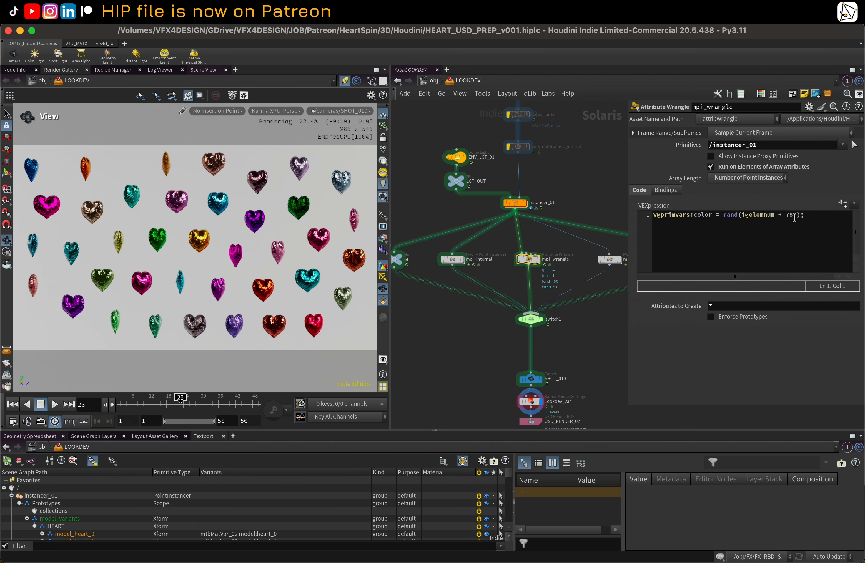
pyautogui.moveTo(794, 216); pyautogui.dragTo(786, 217)
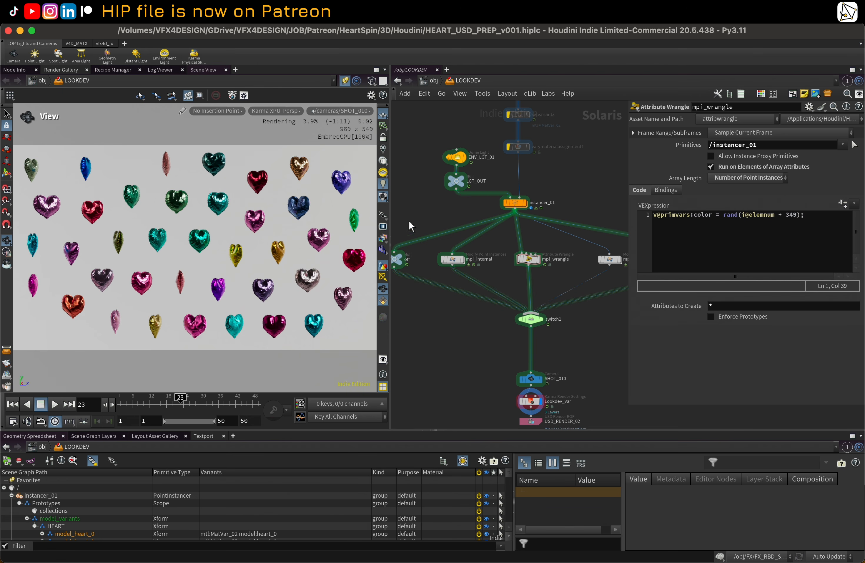
# Step: Set the LOOKDEV switch1's Select Input to mpi_parm_value
pyautogui.moveTo(569, 263); pyautogui.dragTo(521, 261, button='middle')
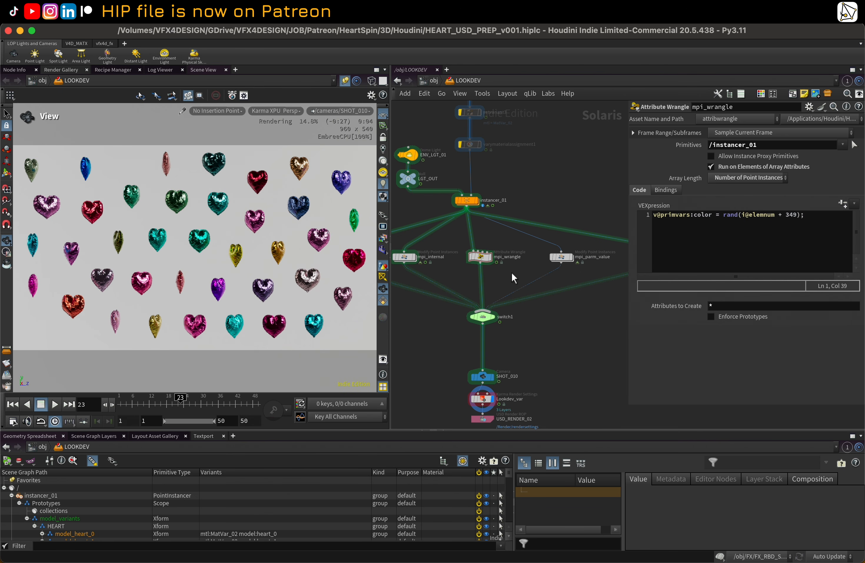
pyautogui.moveTo(574, 265); pyautogui.dragTo(537, 262, button='middle')
pyautogui.click(443, 318)
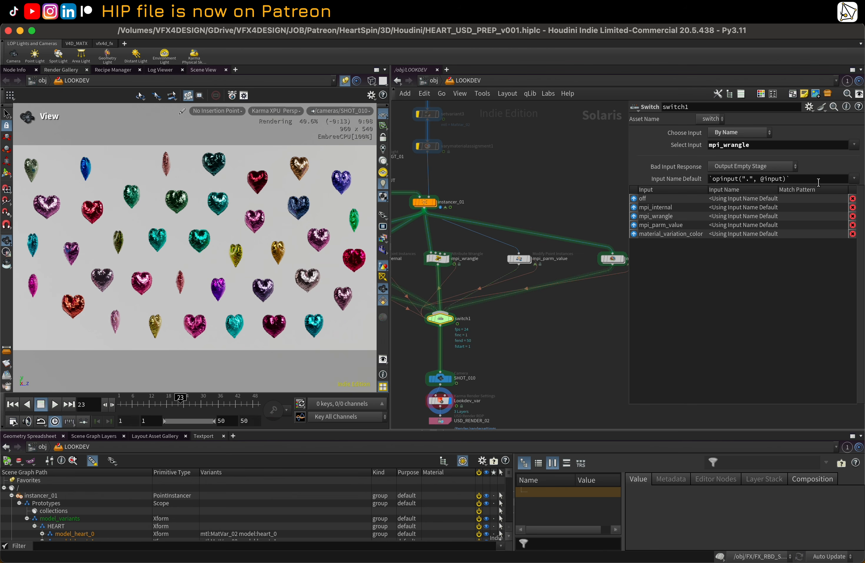
pyautogui.click(853, 145)
pyautogui.click(841, 189)
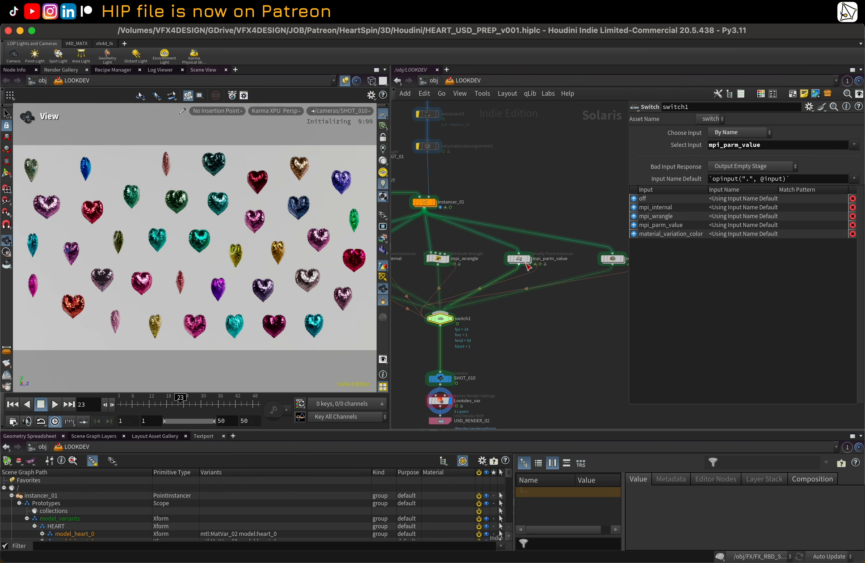
# Step: Change the random seed in mpi_parm_value's primvars:color snippet to 1234
pyautogui.click(520, 259)
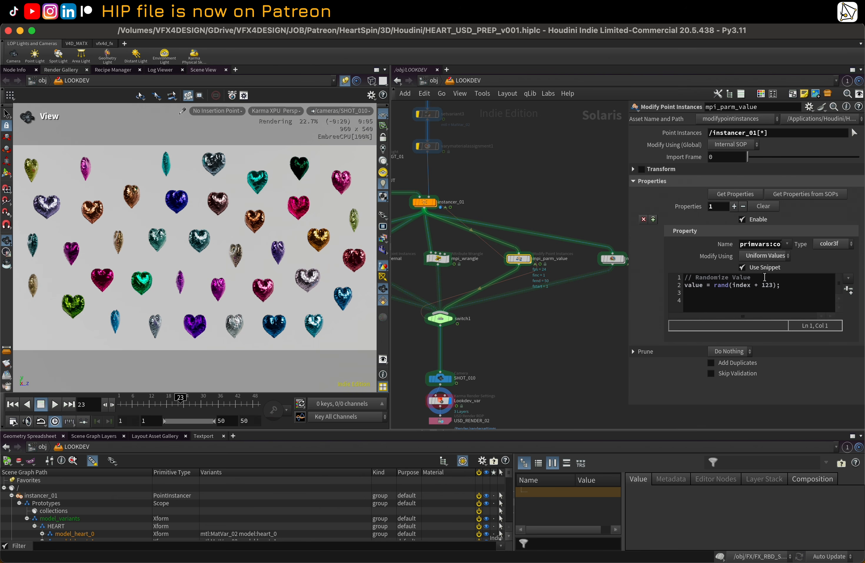
pyautogui.moveTo(628, 204); pyautogui.dragTo(558, 204)
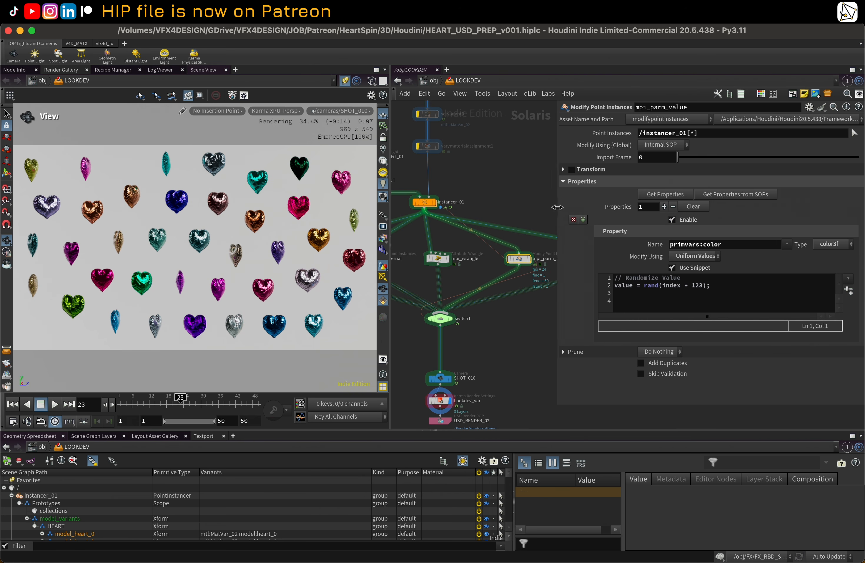
pyautogui.click(701, 287)
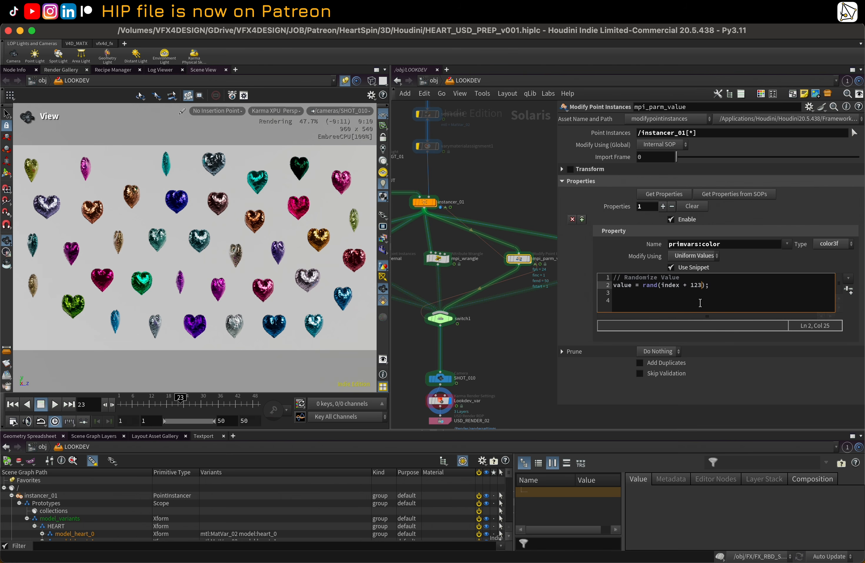
pyautogui.click(538, 175)
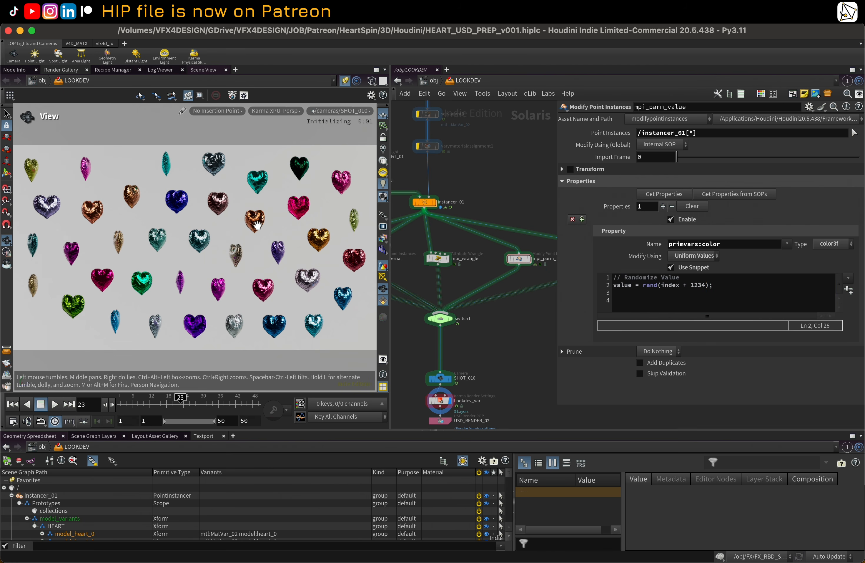
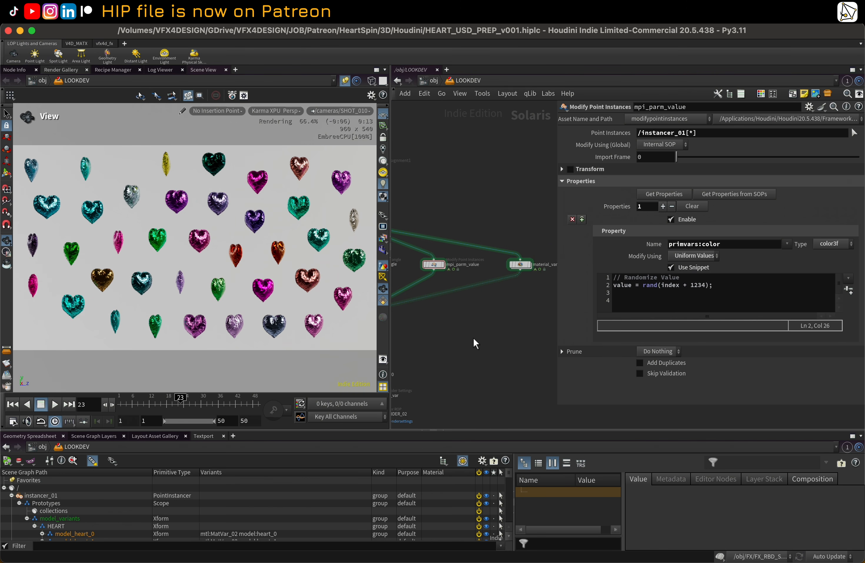
# Step: Set the switch node's selected input to material_variation_color
pyautogui.scroll(-1, 473, 337)
pyautogui.moveTo(481, 337); pyautogui.dragTo(539, 332, button='middle')
pyautogui.click(434, 315)
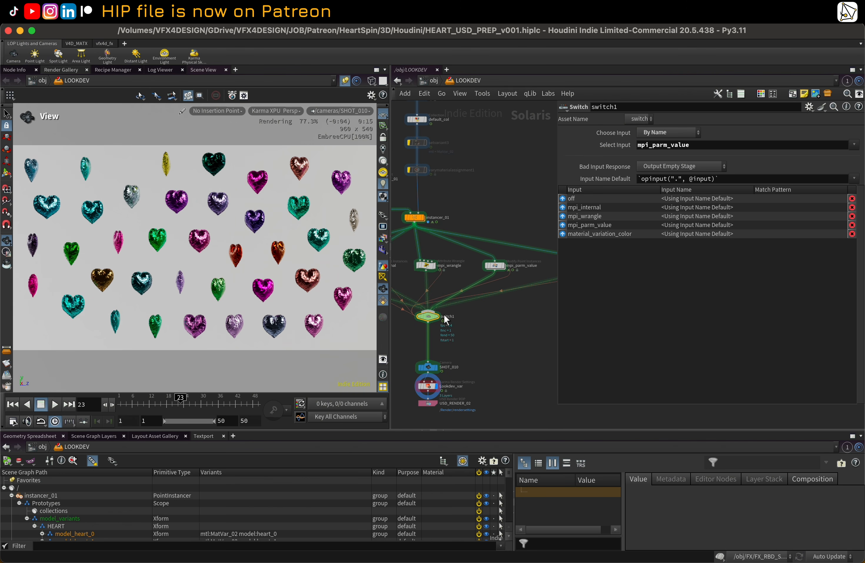
pyautogui.click(854, 147)
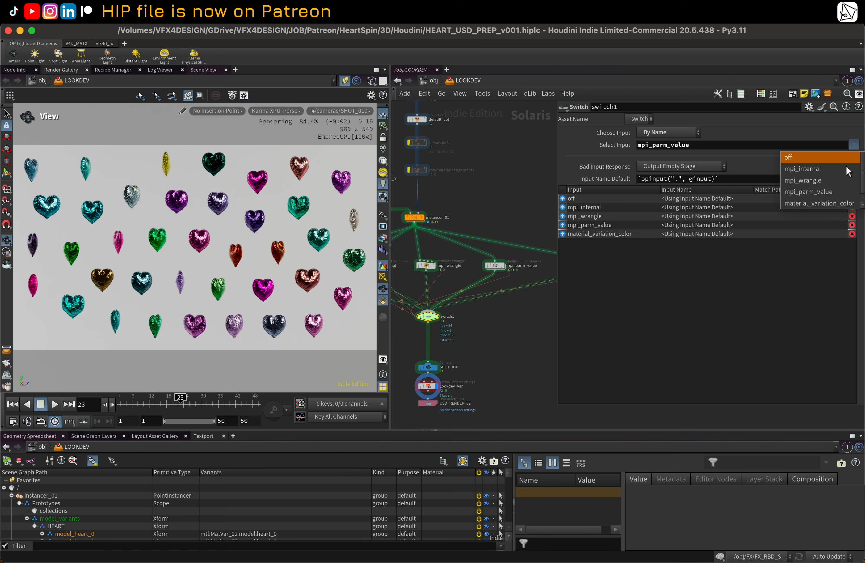
pyautogui.click(837, 199)
# Step: Set the Material Variation node's seed to 0.692
pyautogui.moveTo(521, 190); pyautogui.dragTo(454, 188, button='middle')
pyautogui.scroll(1, 477, 216)
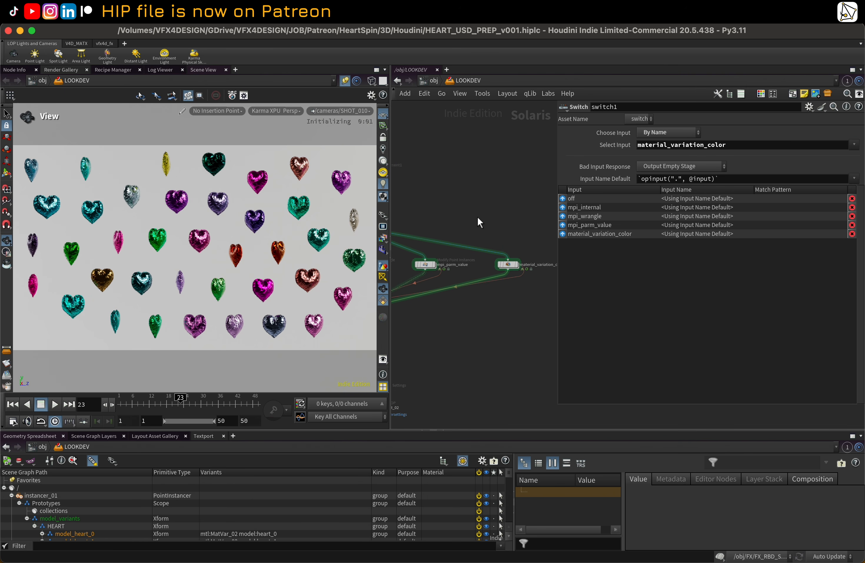
pyautogui.click(511, 264)
pyautogui.moveTo(518, 243); pyautogui.dragTo(513, 235, button='middle')
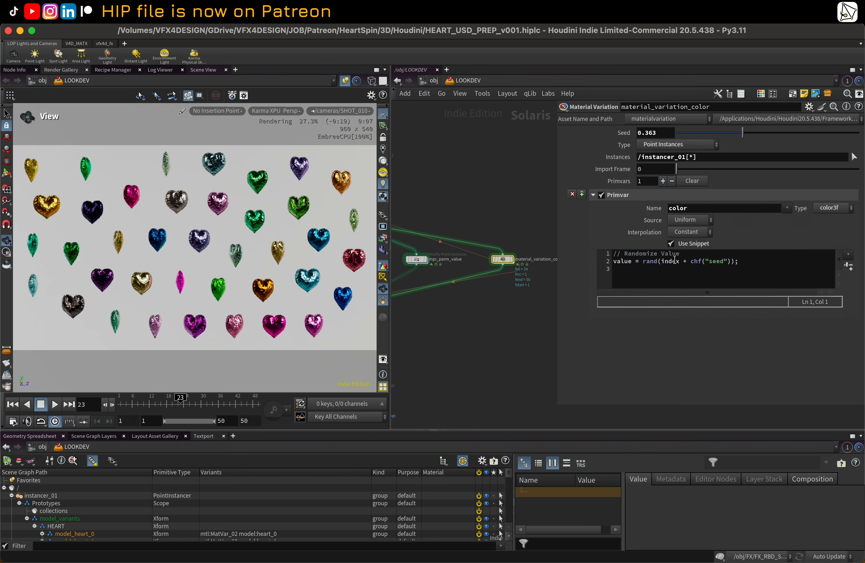
pyautogui.click(688, 135)
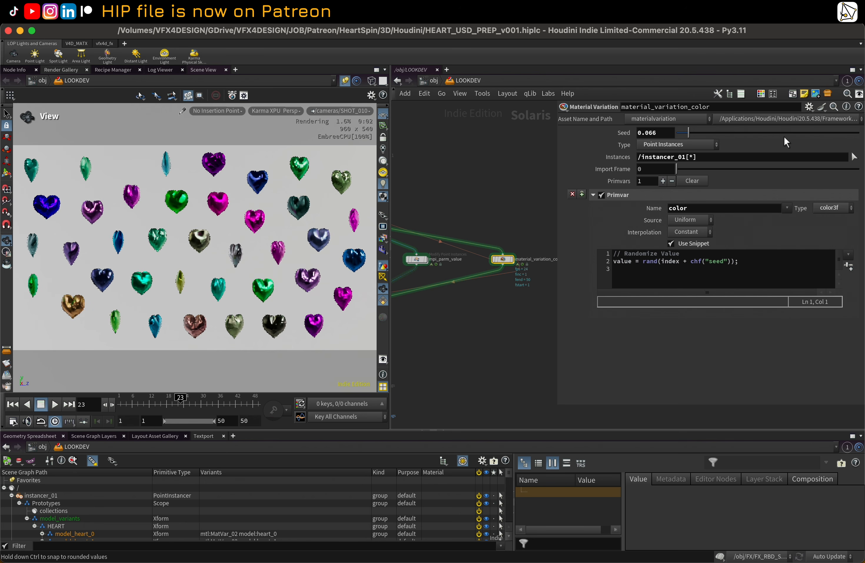
pyautogui.click(802, 132)
# Step: Examine the Material Variation node's internal network and the overall LOOKDEV node graph
pyautogui.doubleClick(502, 259)
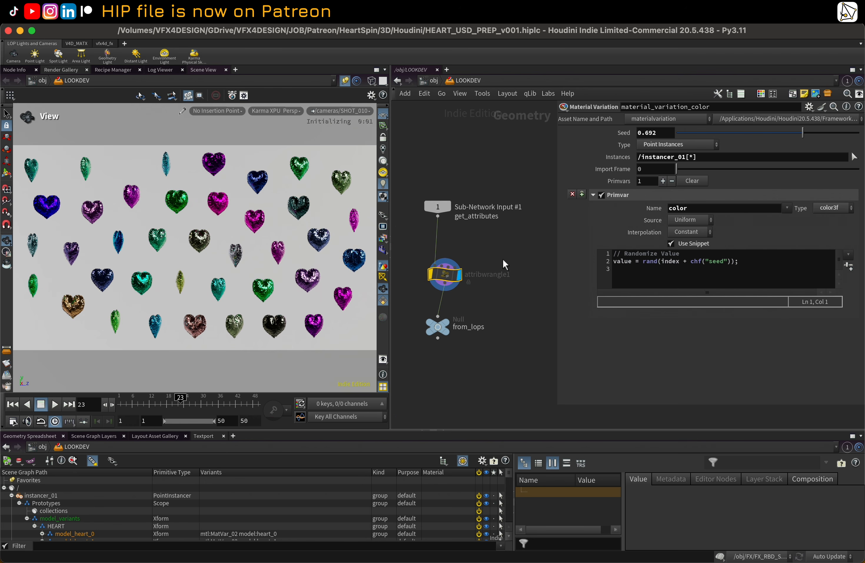
pyautogui.press('u')
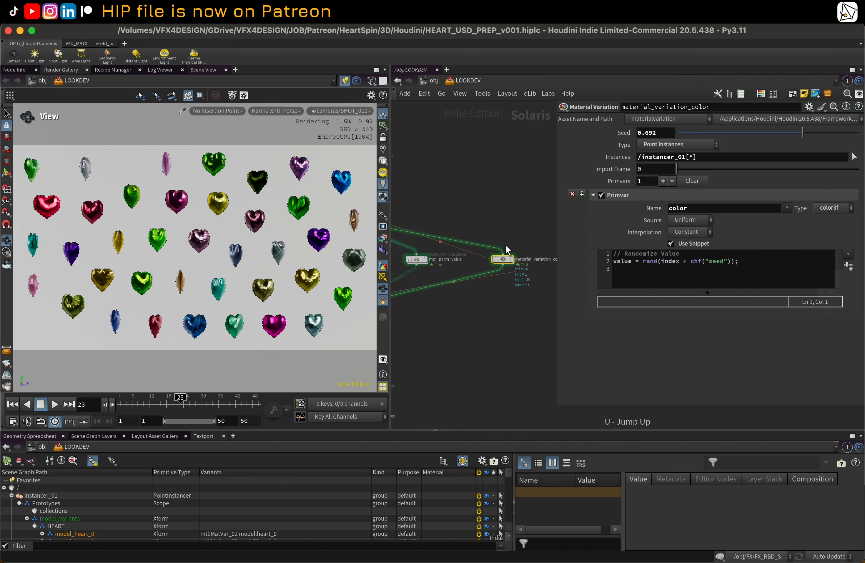
pyautogui.press('h')
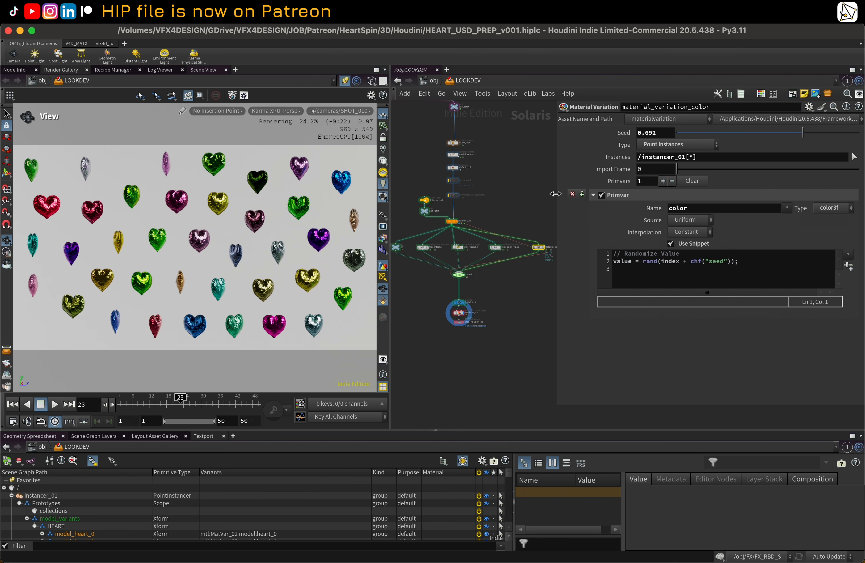
pyautogui.moveTo(558, 193); pyautogui.dragTo(670, 191)
pyautogui.press('h')
pyautogui.scroll(2, 543, 240)
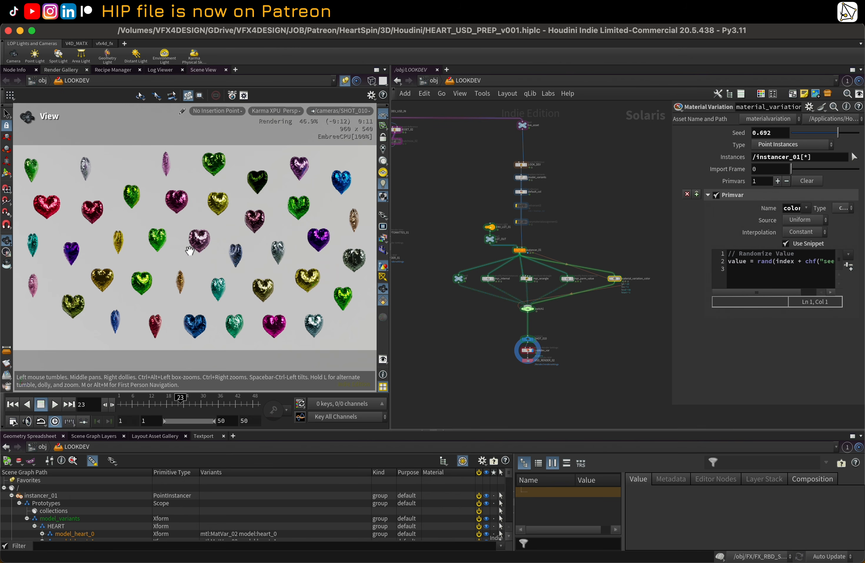
pyautogui.scroll(-4, 508, 208)
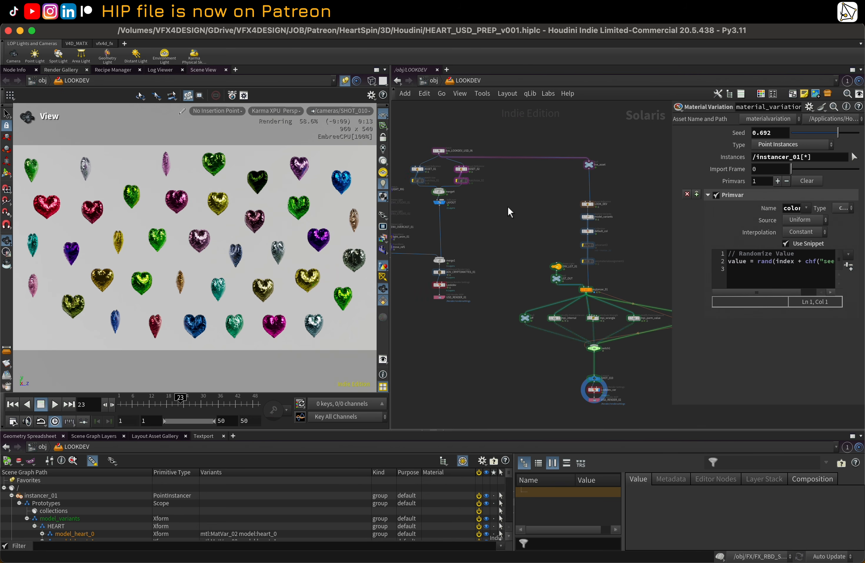
pyautogui.moveTo(506, 216); pyautogui.dragTo(531, 309, button='middle')
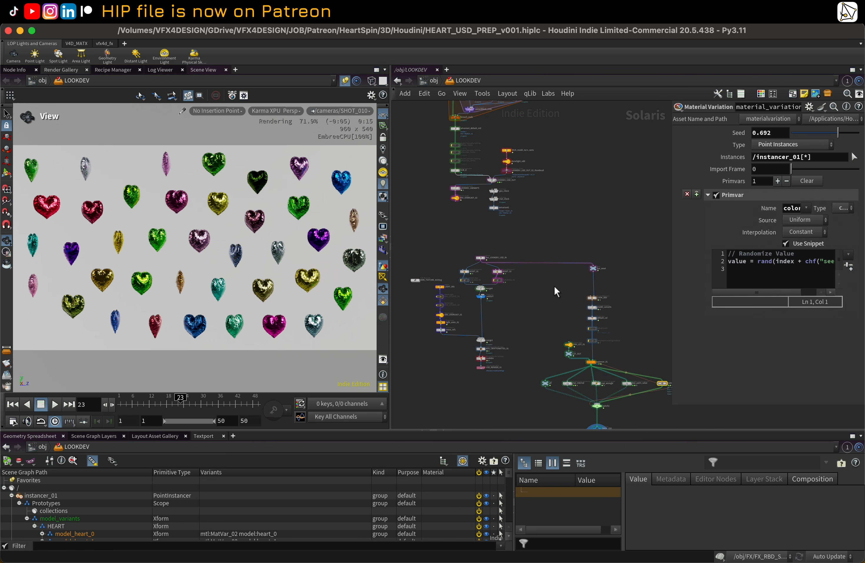
pyautogui.moveTo(554, 285); pyautogui.dragTo(559, 379, button='middle')
pyautogui.scroll(2, 464, 161)
# Step: Examine the MatVar_02 shader network inside the LOOKDEV_ML_01 material library
pyautogui.doubleClick(457, 139)
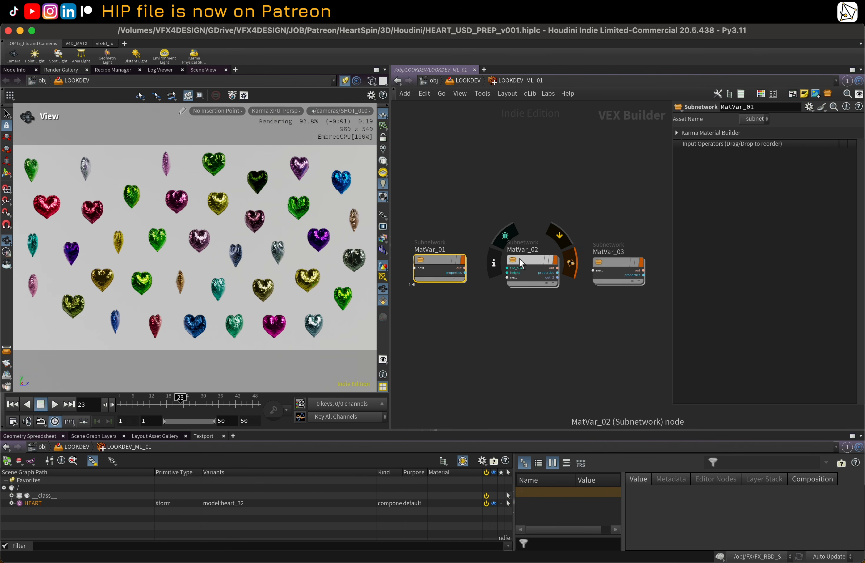
pyautogui.moveTo(540, 200); pyautogui.dragTo(533, 192, button='middle')
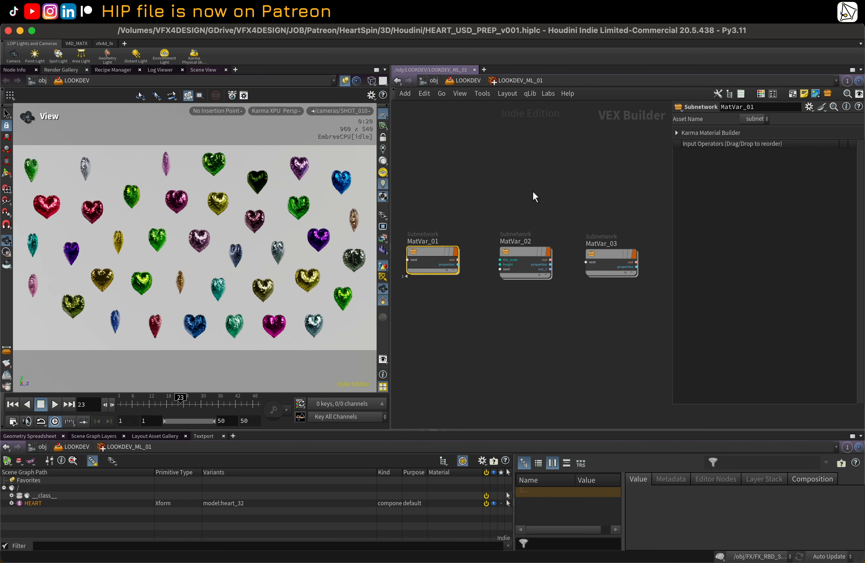
pyautogui.doubleClick(526, 256)
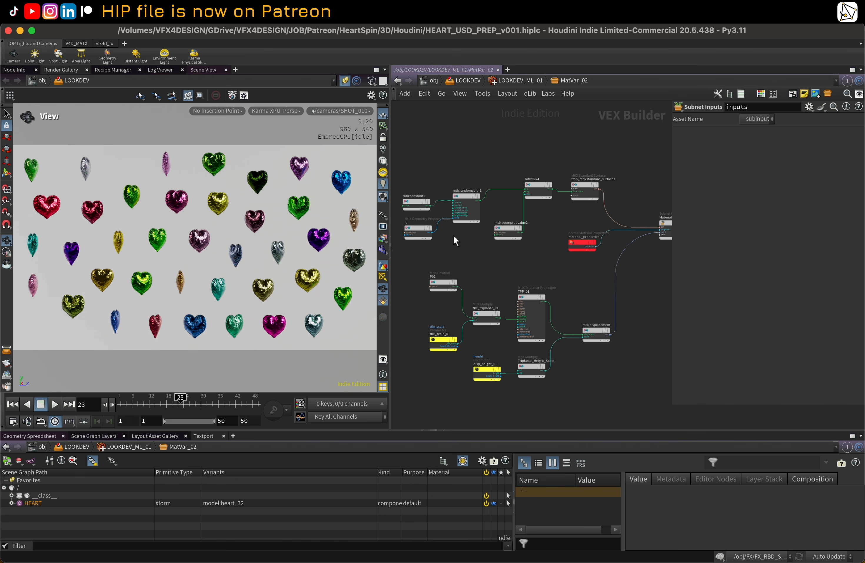
pyautogui.press('u')
pyautogui.press('u')
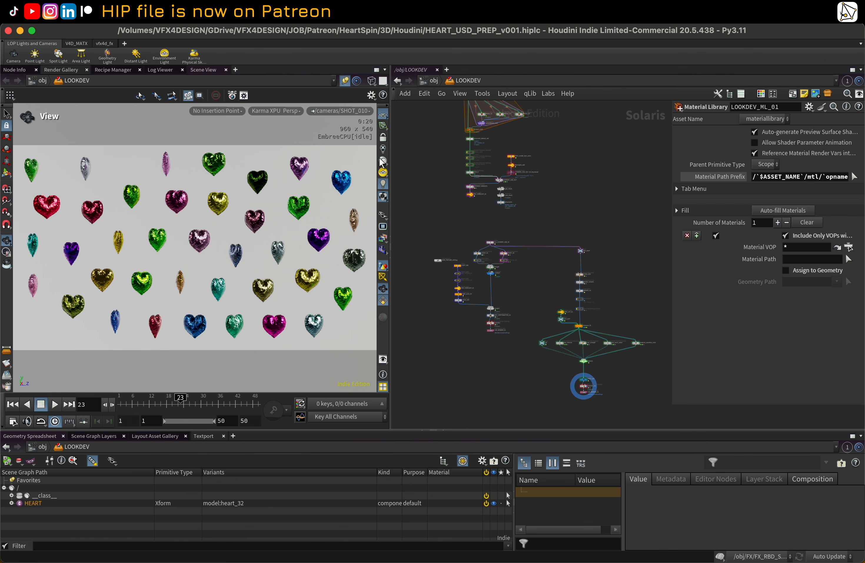
# Step: Switch the viewport renderer to Houdini GL
pyautogui.click(277, 110)
pyautogui.click(278, 148)
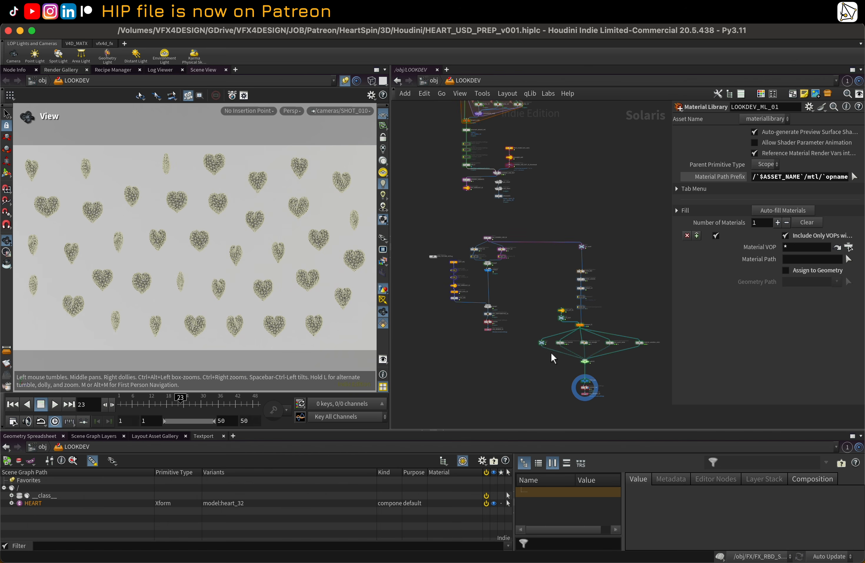
# Step: Review the rendered heart frames in the MPlay window
pyautogui.scroll(2, 540, 348)
pyautogui.scroll(5, 516, 172)
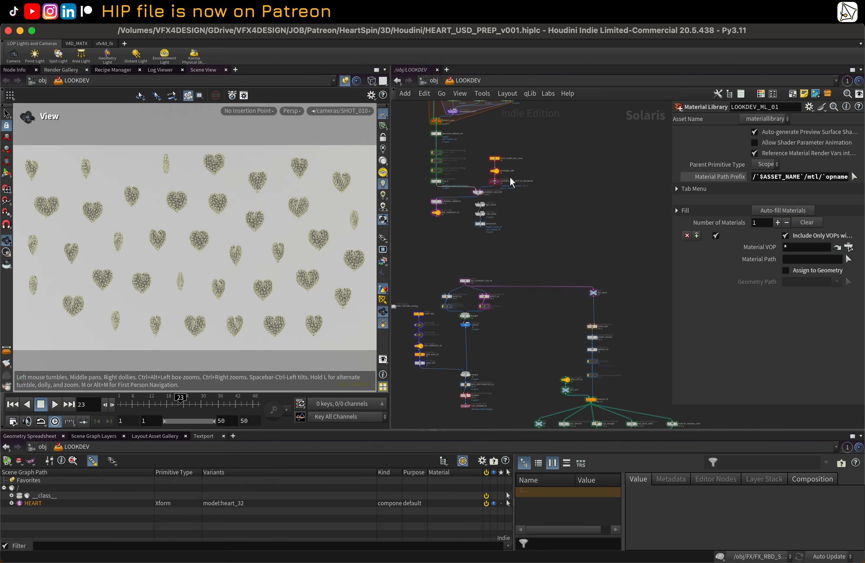
pyautogui.scroll(-3, 541, 200)
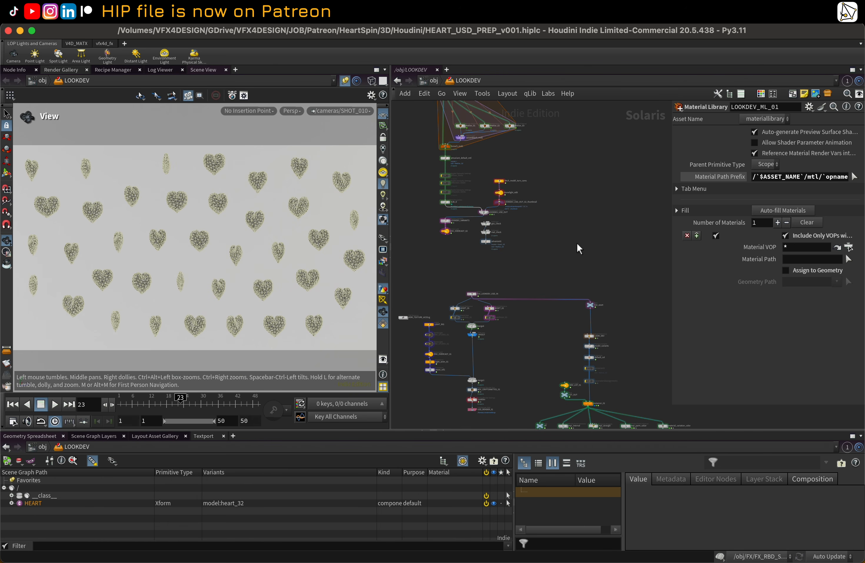
pyautogui.scroll(-3, 572, 199)
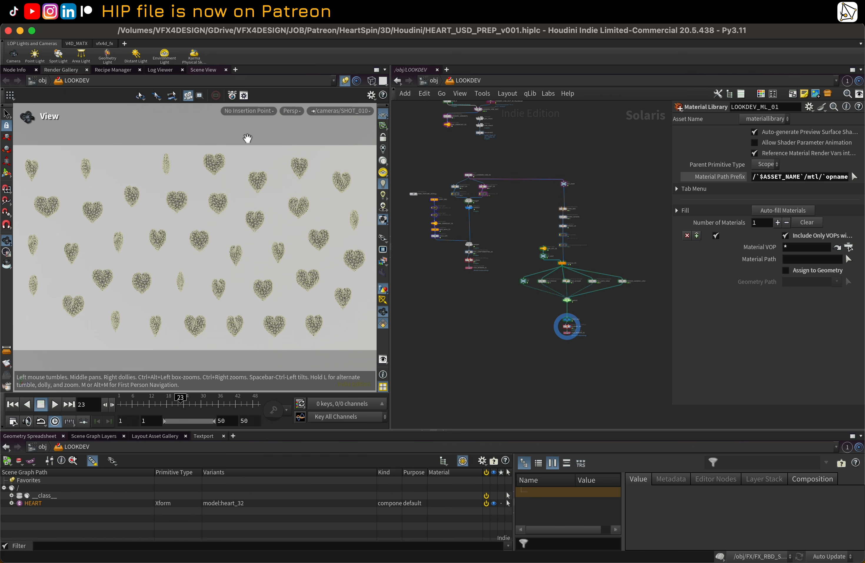
pyautogui.scroll(1, 472, 210)
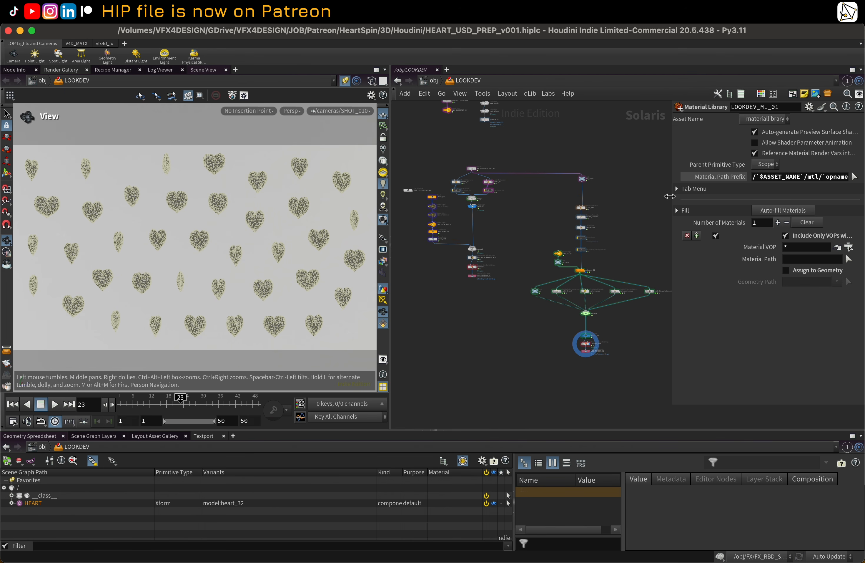
pyautogui.moveTo(669, 196); pyautogui.dragTo(656, 197)
pyautogui.scroll(-1, 501, 294)
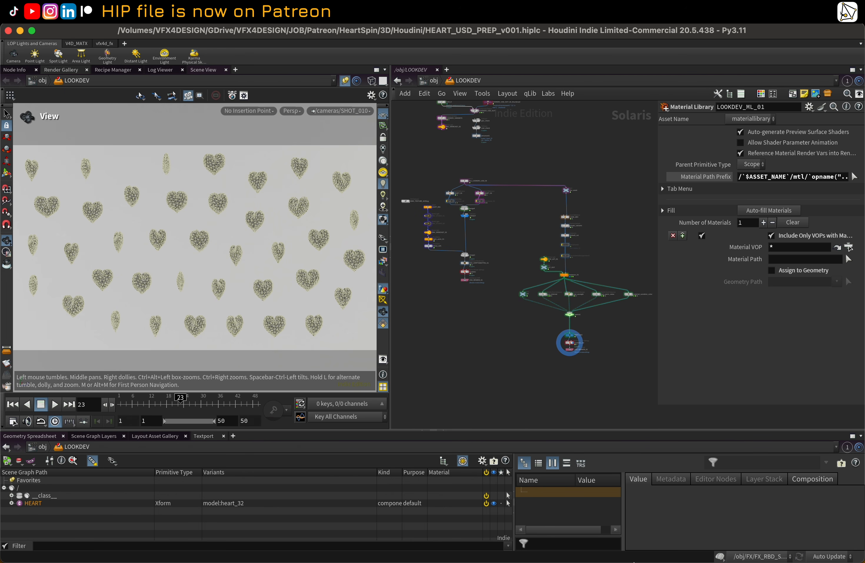
pyautogui.click(698, 558)
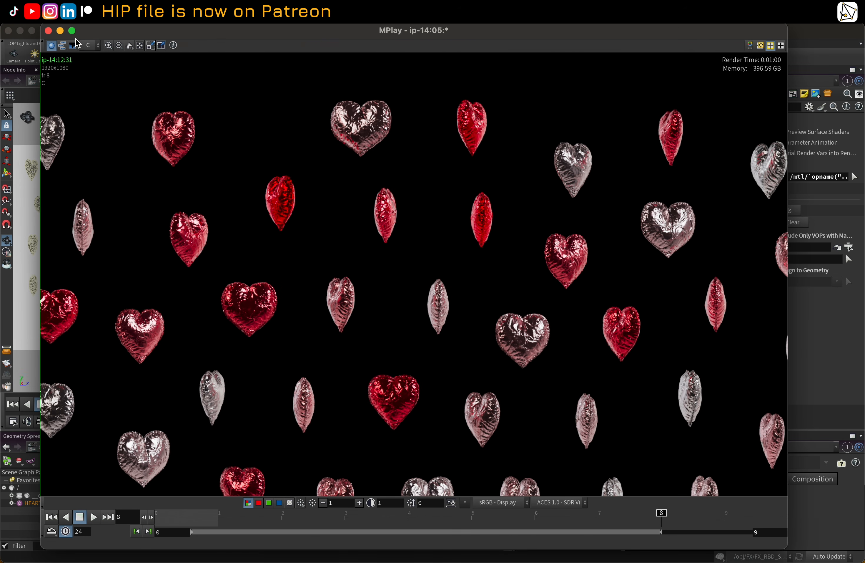
pyautogui.click(60, 31)
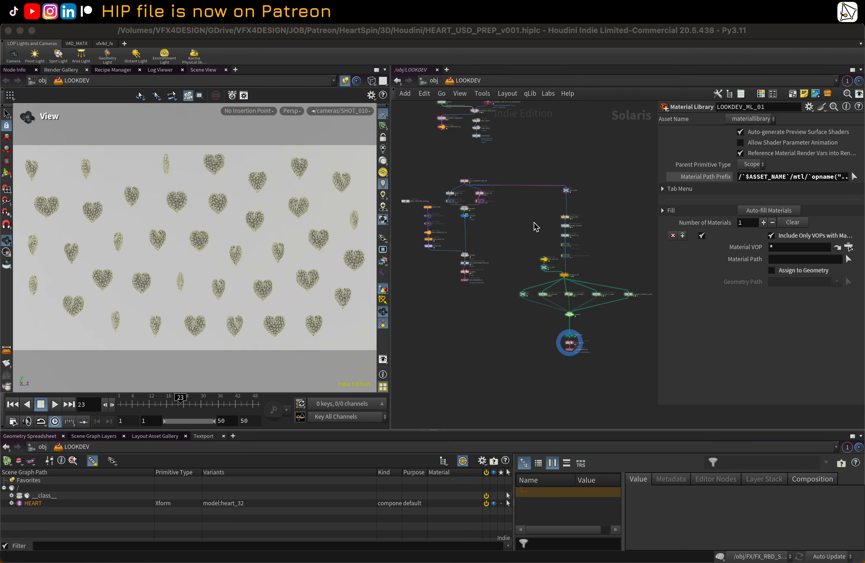
# Step: Set the switch node's selected input to off
pyautogui.scroll(4, 566, 343)
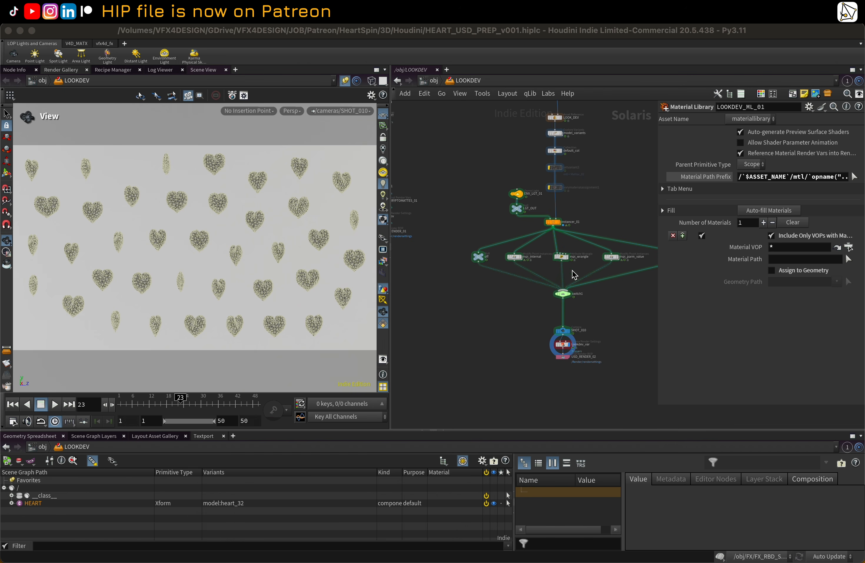
pyautogui.click(564, 294)
pyautogui.click(774, 136)
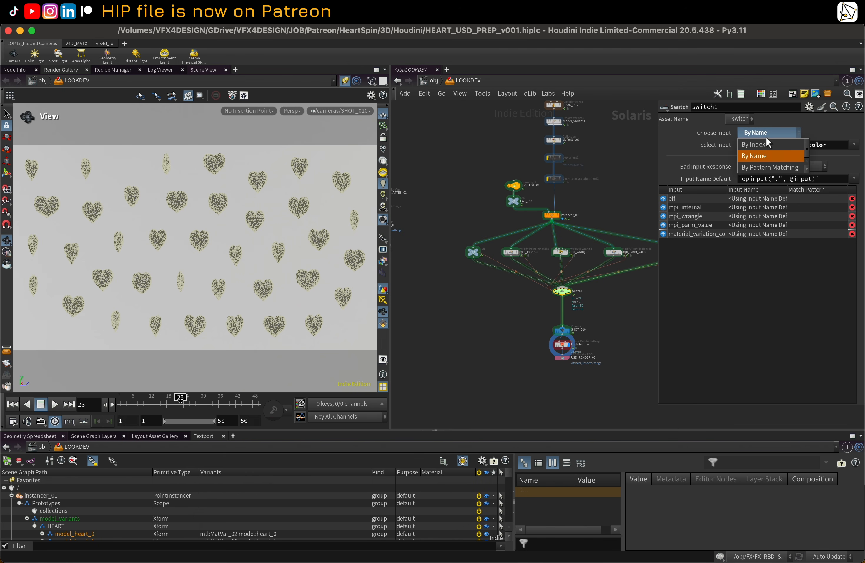
pyautogui.click(575, 279)
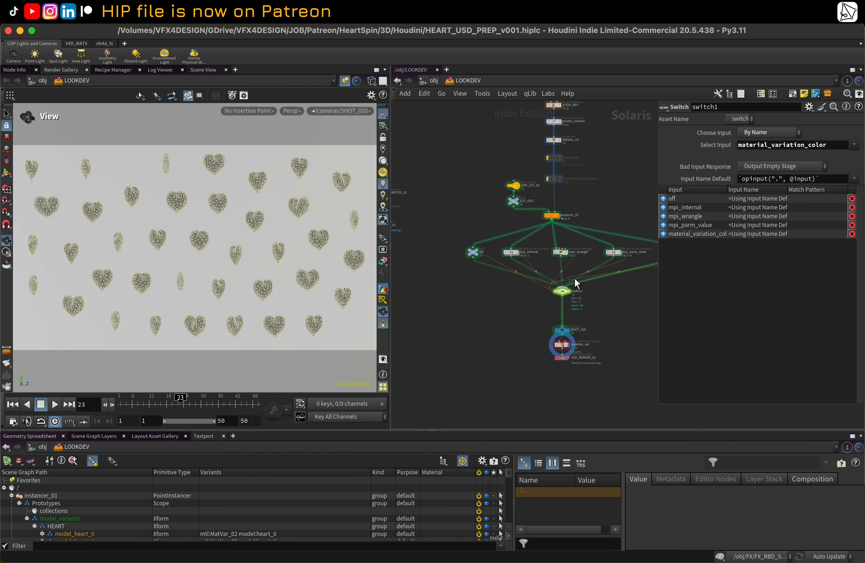
pyautogui.moveTo(611, 306); pyautogui.dragTo(583, 316, button='middle')
pyautogui.click(764, 167)
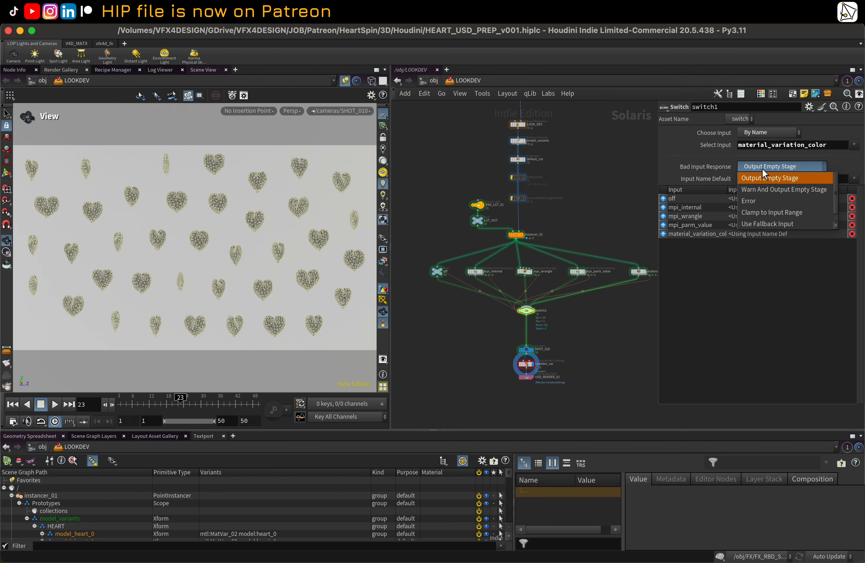
pyautogui.click(684, 163)
pyautogui.click(856, 146)
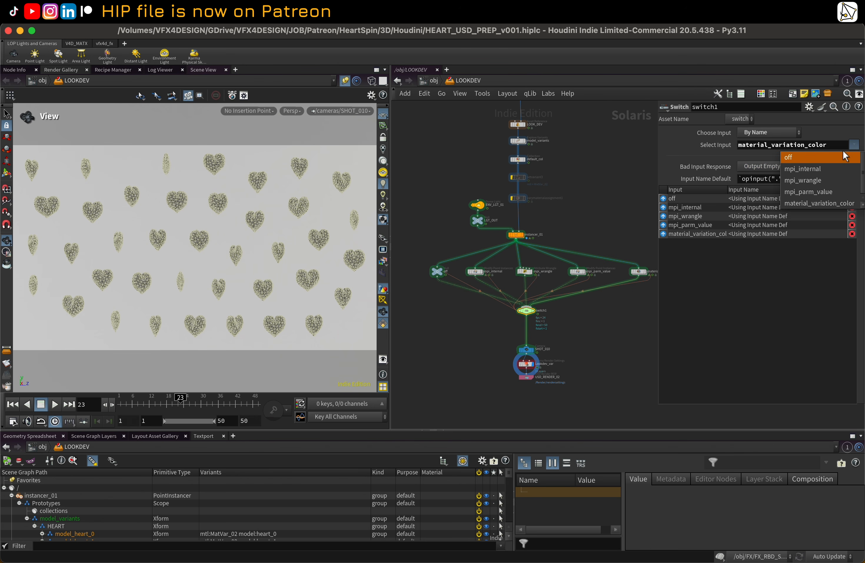
pyautogui.click(817, 161)
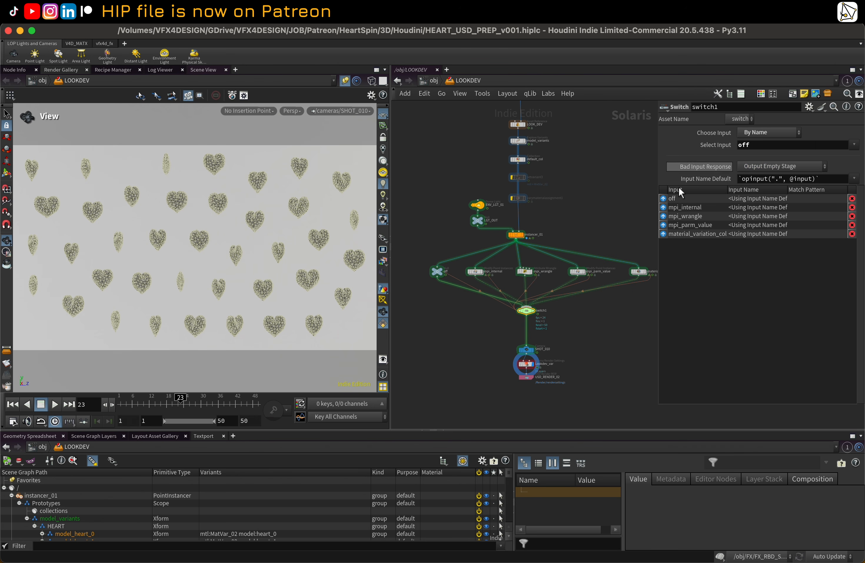
# Step: Toggle bypass on the Attribute Adjust Color node inside instancer_01 and back, then return to the LOOKDEV network
pyautogui.doubleClick(516, 235)
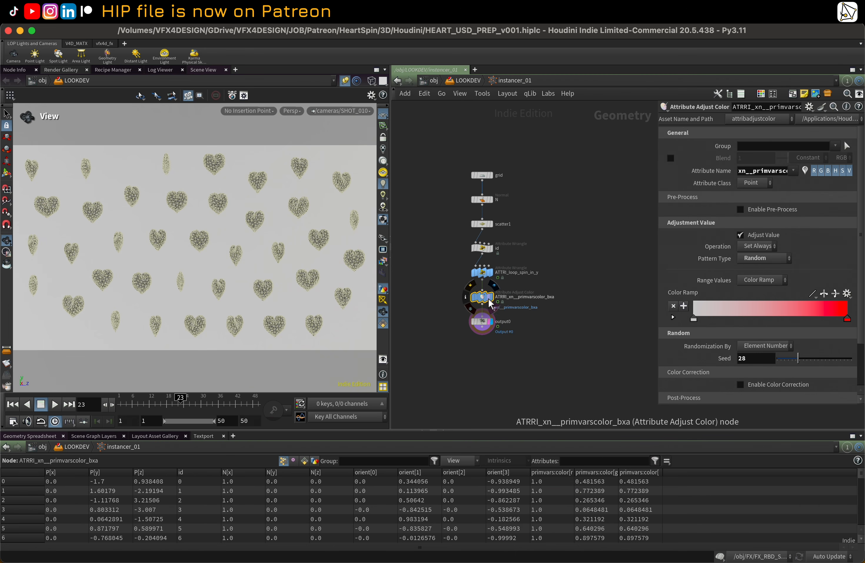
pyautogui.click(470, 287)
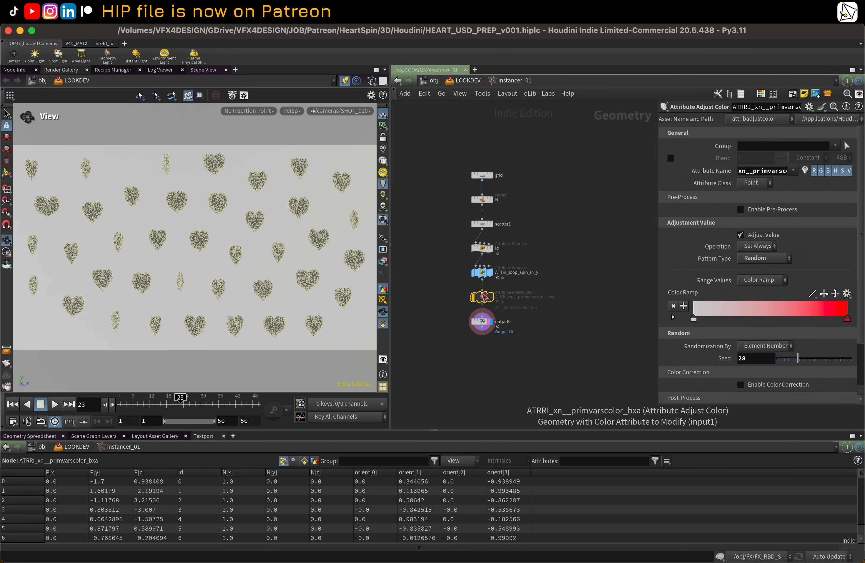
pyautogui.click(472, 296)
pyautogui.click(463, 83)
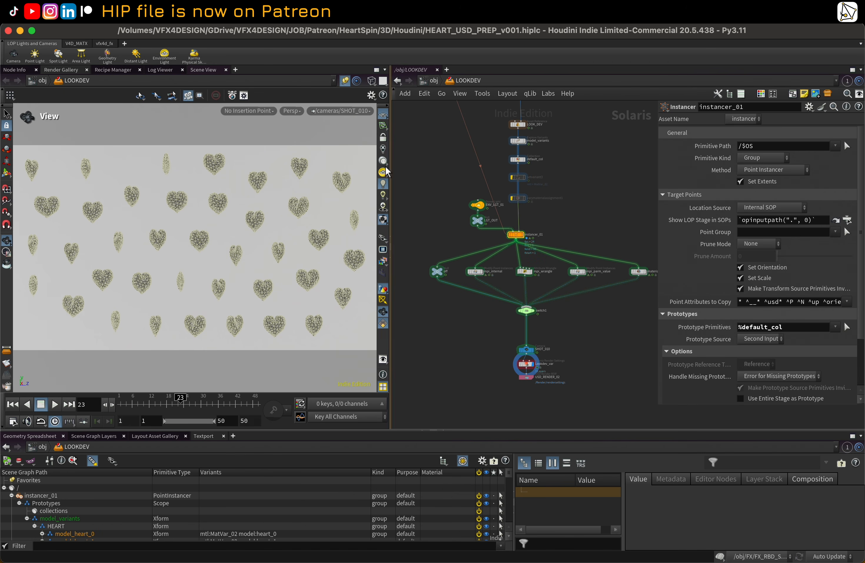
# Step: Switch the viewport renderer to Karma XPU and enlarge the scene graph tree pane
pyautogui.click(292, 110)
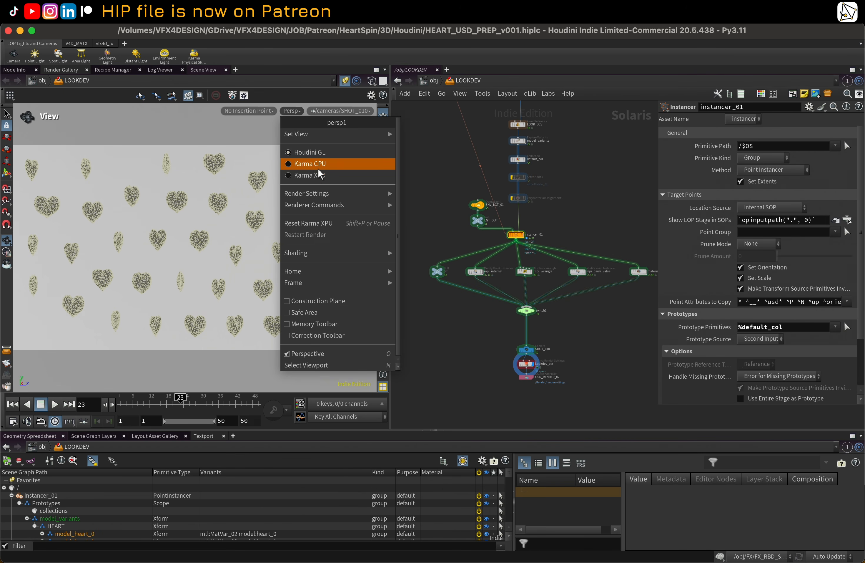
pyautogui.click(315, 176)
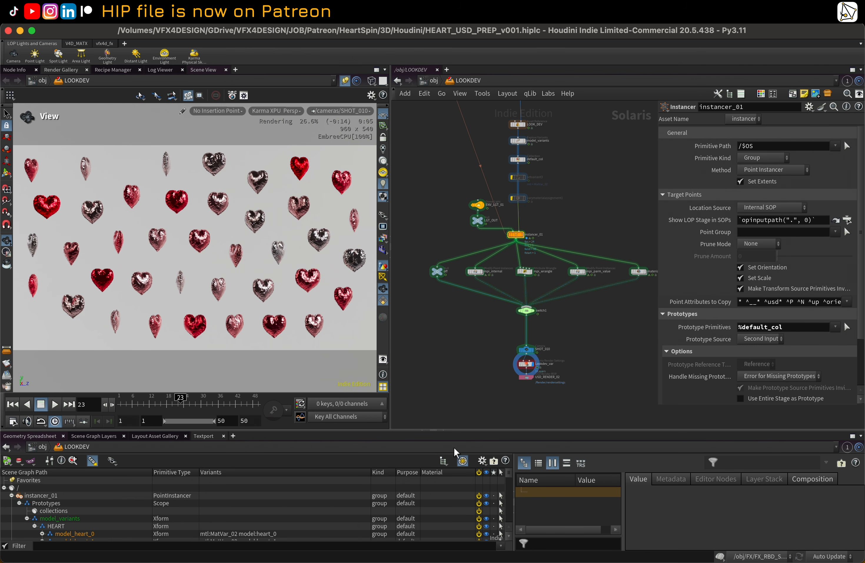
pyautogui.moveTo(488, 432); pyautogui.dragTo(489, 339)
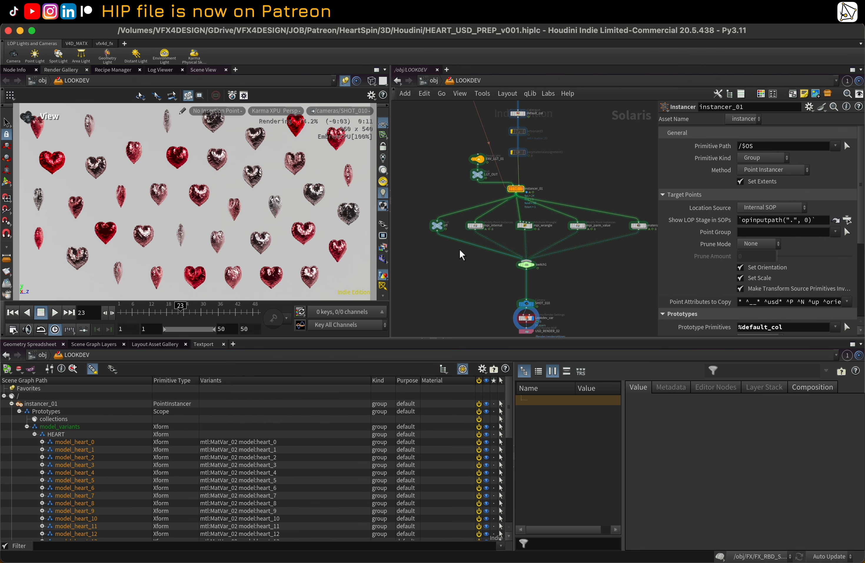
# Step: Survey the LOOKDEV network's nodes around the instancer and fetch setup
pyautogui.scroll(-2, 460, 249)
pyautogui.moveTo(441, 207); pyautogui.dragTo(473, 307, button='middle')
pyautogui.moveTo(483, 182); pyautogui.dragTo(557, 222, button='middle')
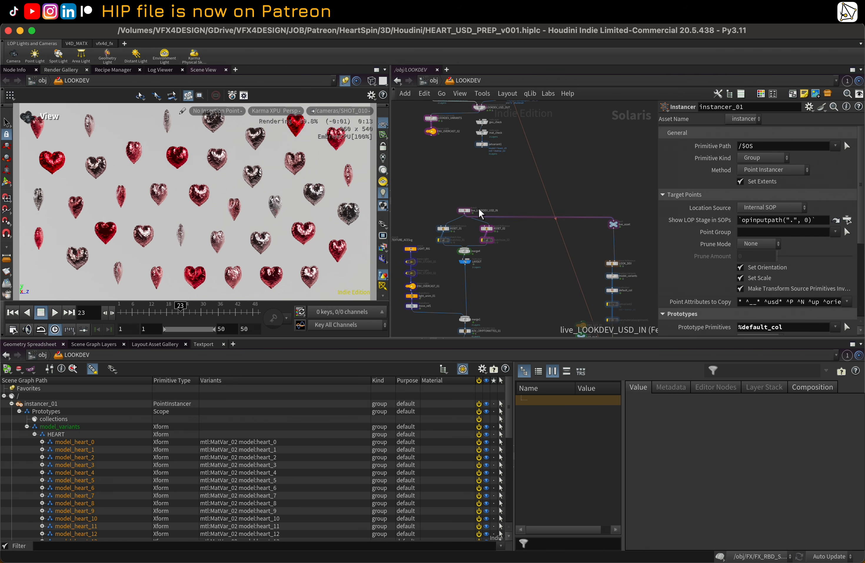
pyautogui.click(465, 210)
pyautogui.moveTo(461, 125); pyautogui.dragTo(471, 253, button='middle')
pyautogui.moveTo(483, 180); pyautogui.dragTo(490, 247, button='middle')
pyautogui.moveTo(416, 143); pyautogui.dragTo(426, 184, button='middle')
pyautogui.scroll(1, 442, 179)
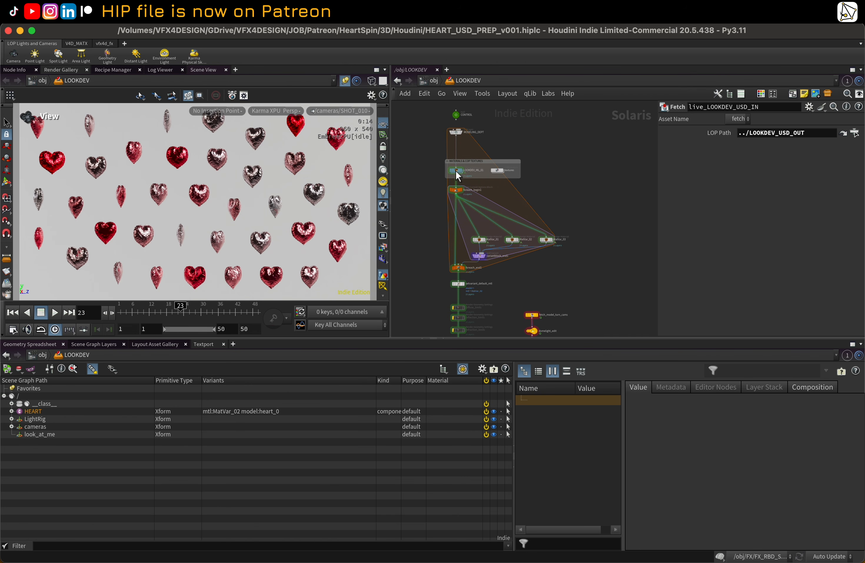
# Step: Open the MatVar_02 material inside LOOKDEV_ML_01 and inspect the Triplanar Projection node's Filex texture path
pyautogui.doubleClick(456, 171)
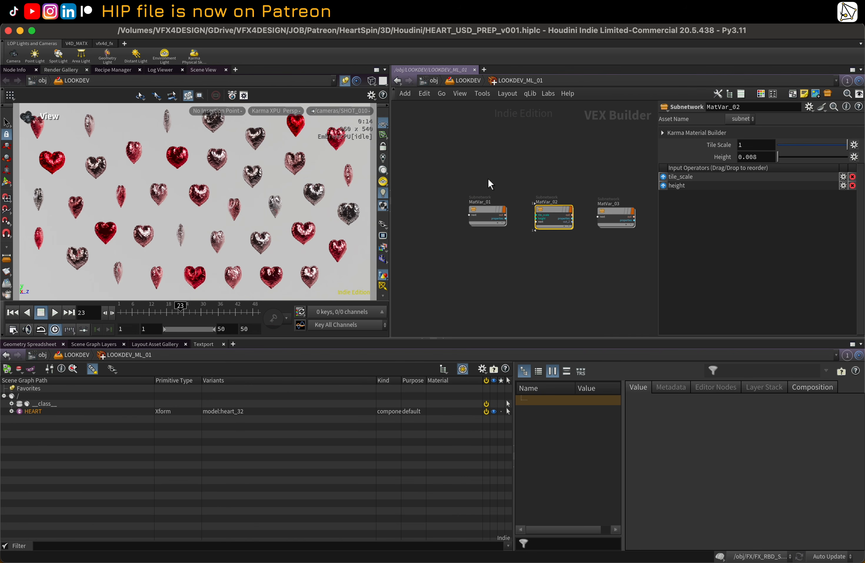
pyautogui.doubleClick(555, 212)
pyautogui.scroll(4, 473, 214)
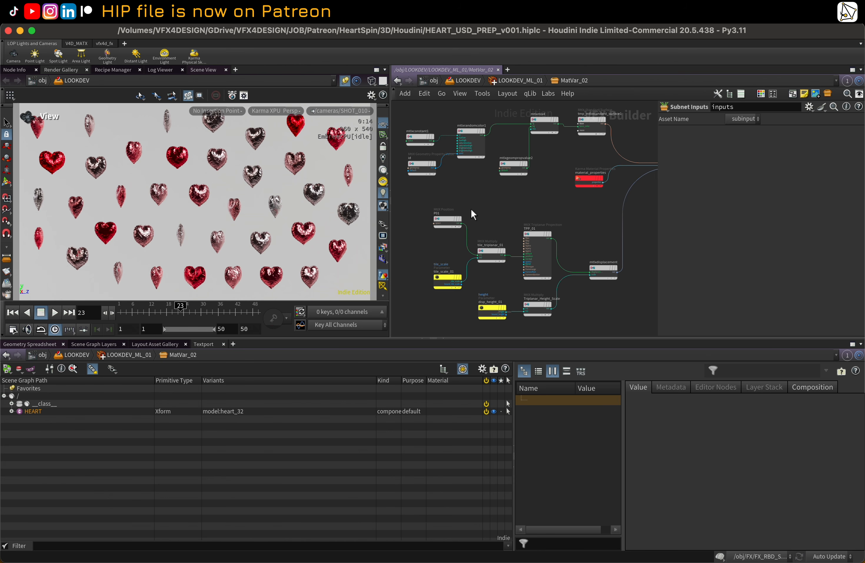
pyautogui.click(517, 218)
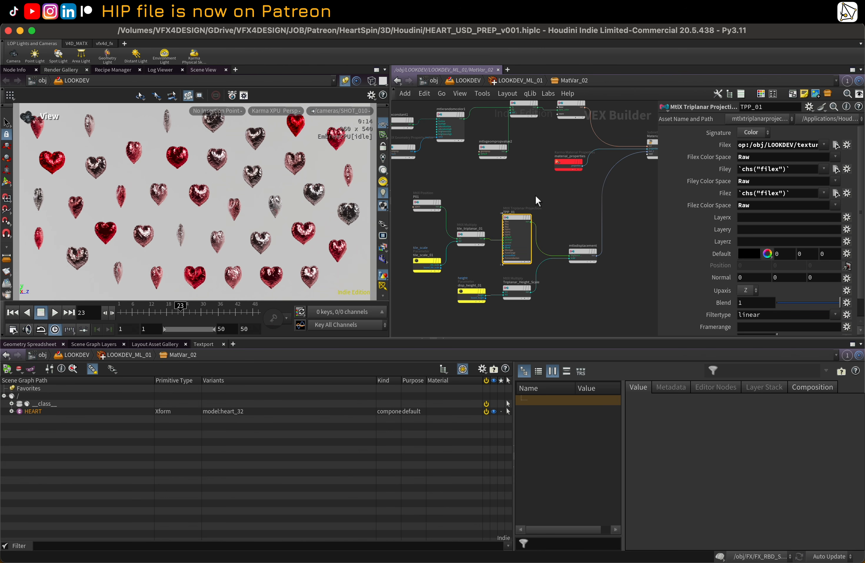
pyautogui.moveTo(536, 197); pyautogui.dragTo(531, 180, button='middle')
pyautogui.scroll(1, 541, 210)
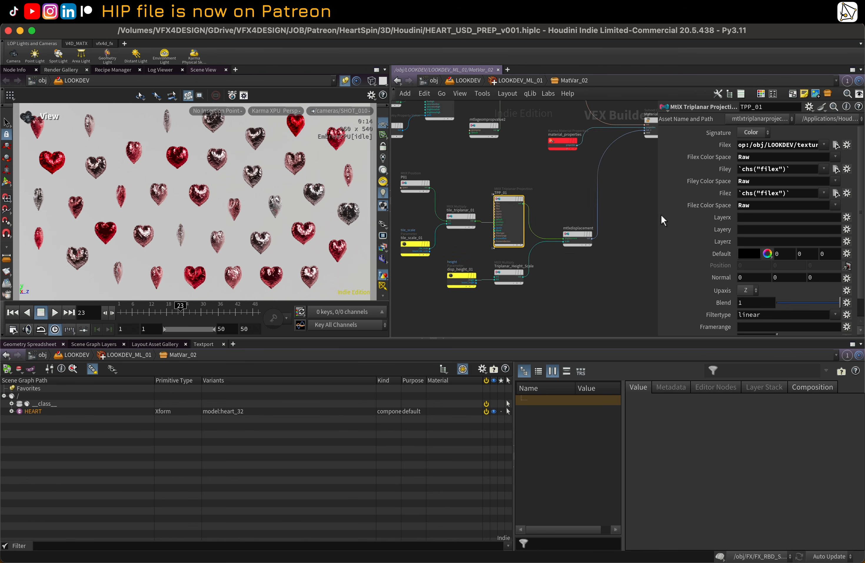
pyautogui.moveTo(656, 211); pyautogui.dragTo(591, 215)
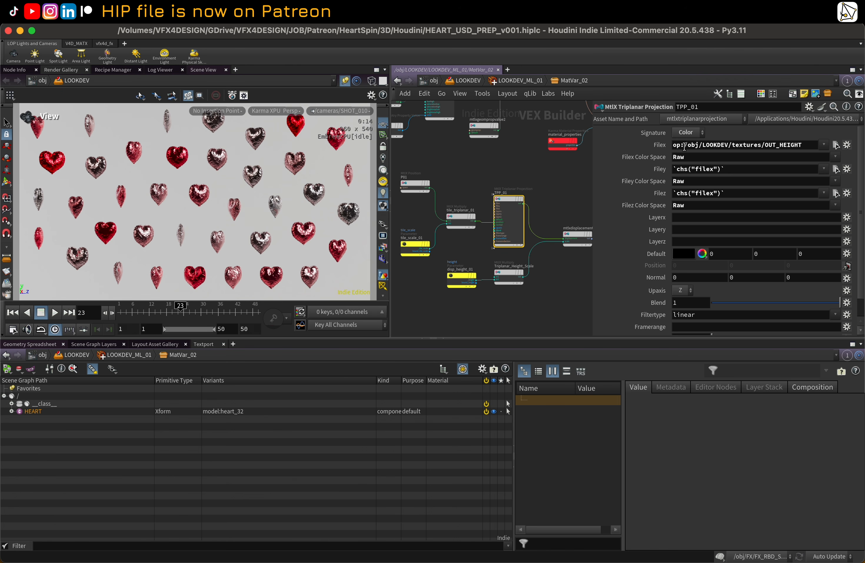
pyautogui.moveTo(805, 145); pyautogui.dragTo(664, 147)
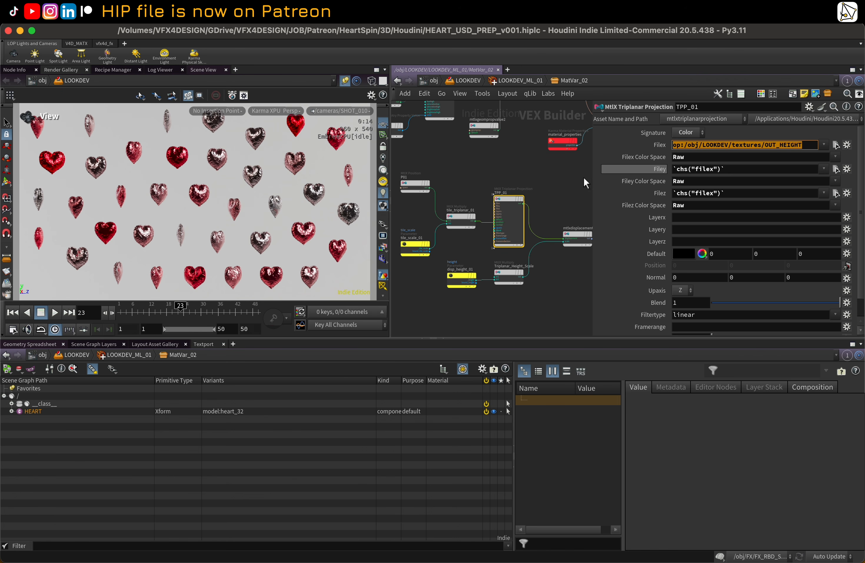
# Step: Leave the material network and enter the textures COP network
pyautogui.moveTo(560, 179); pyautogui.dragTo(569, 181, button='middle')
pyautogui.moveTo(482, 182); pyautogui.dragTo(494, 181, button='middle')
pyautogui.moveTo(592, 212); pyautogui.dragTo(716, 213)
pyautogui.moveTo(539, 169); pyautogui.dragTo(572, 204, button='middle')
pyautogui.press('u')
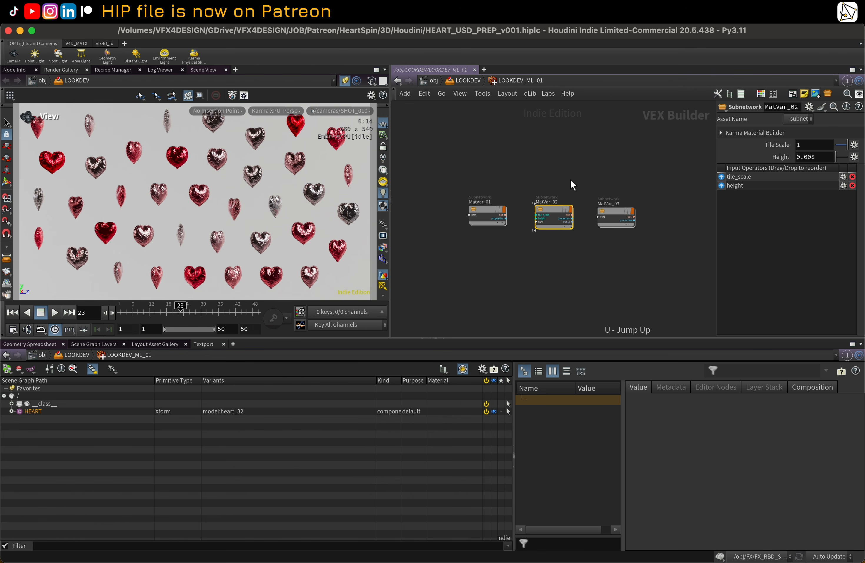
pyautogui.press('u')
pyautogui.click(499, 176)
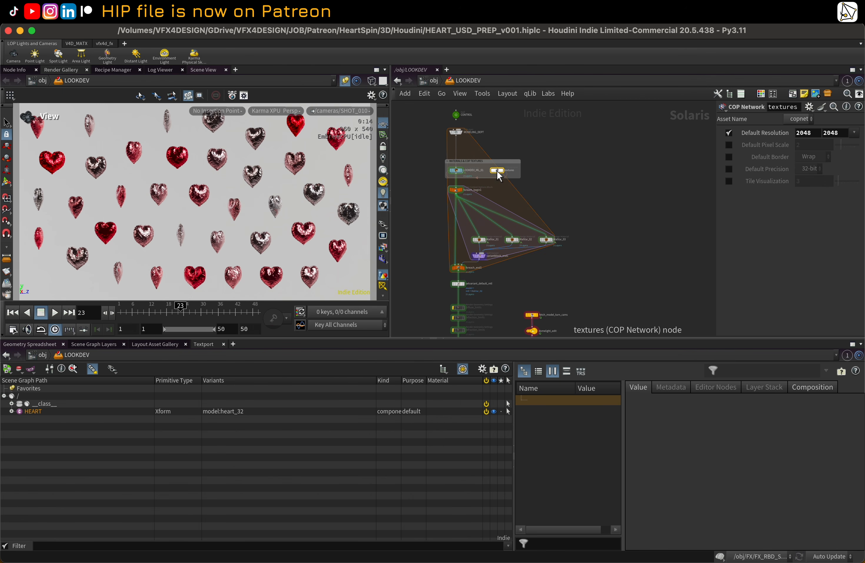
pyautogui.press('i')
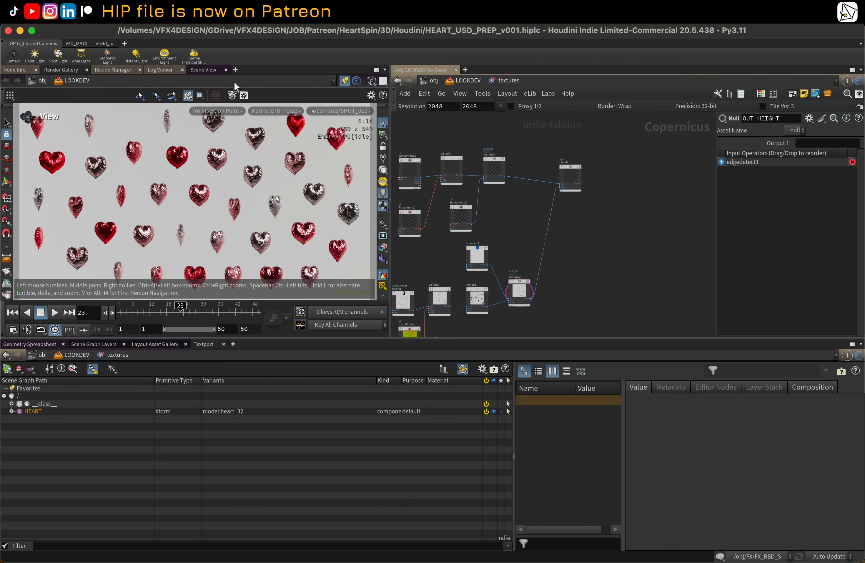
# Step: Switch the viewport renderer to Houdini GL
pyautogui.click(276, 110)
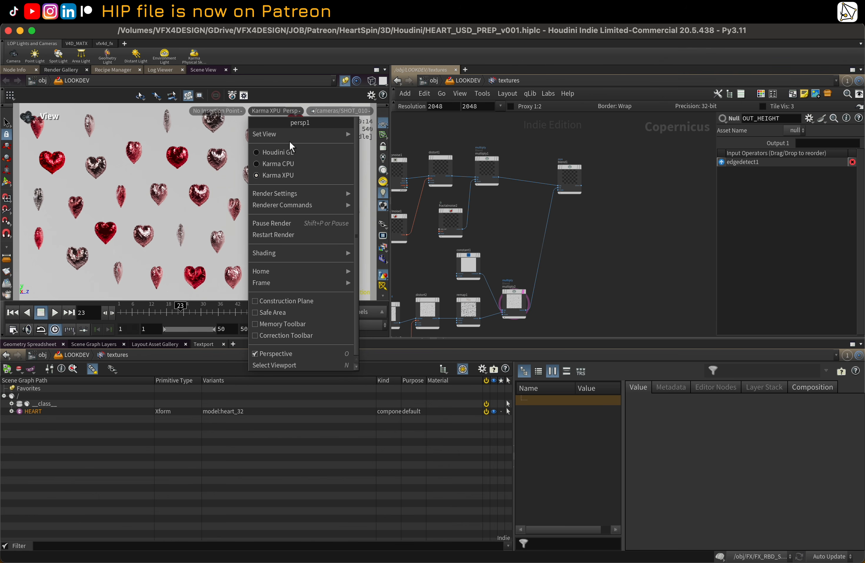
pyautogui.click(289, 151)
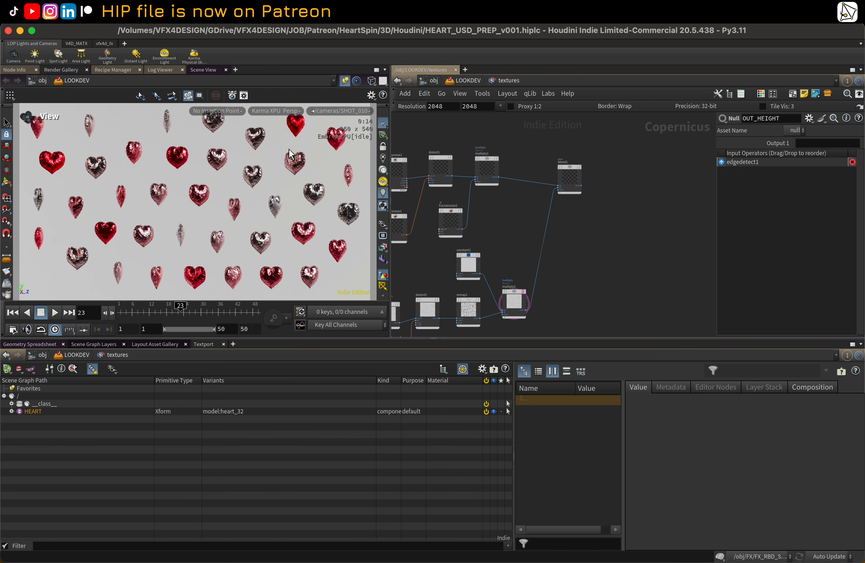
# Step: Select the blend1 node and add a Composite View pane tab beside the scene view
pyautogui.click(580, 170)
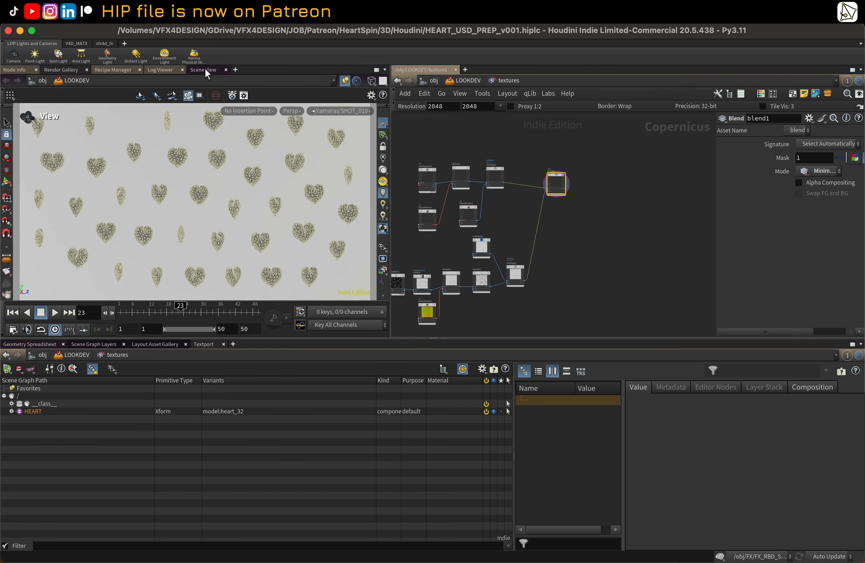
pyautogui.click(235, 69)
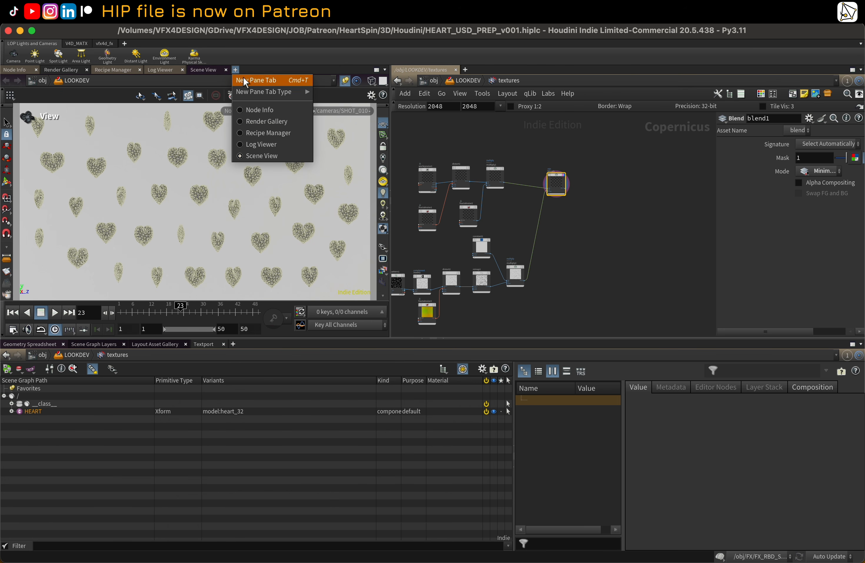
pyautogui.moveTo(283, 92)
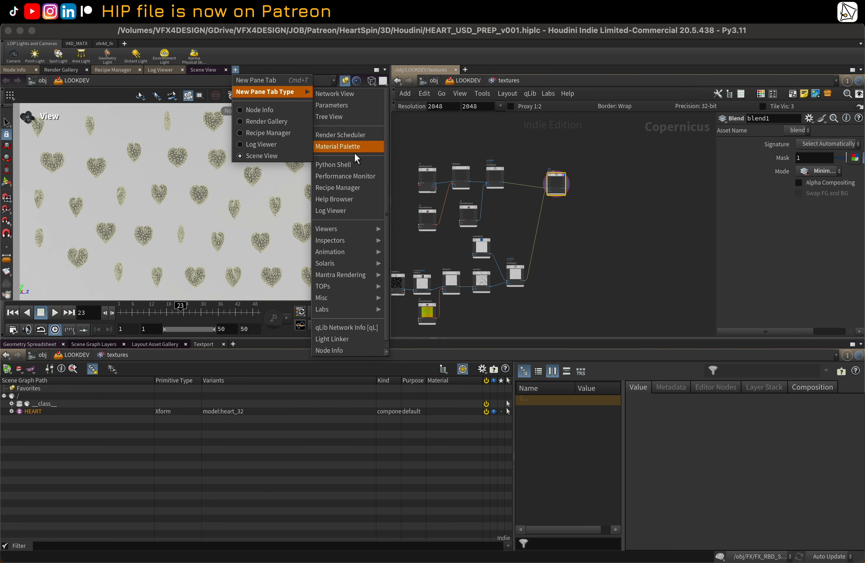
pyautogui.moveTo(363, 231)
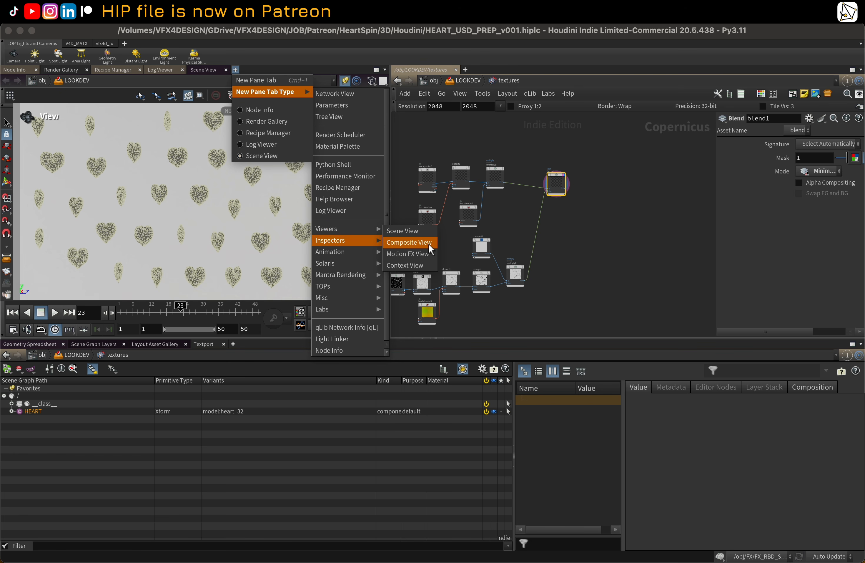
pyautogui.click(407, 242)
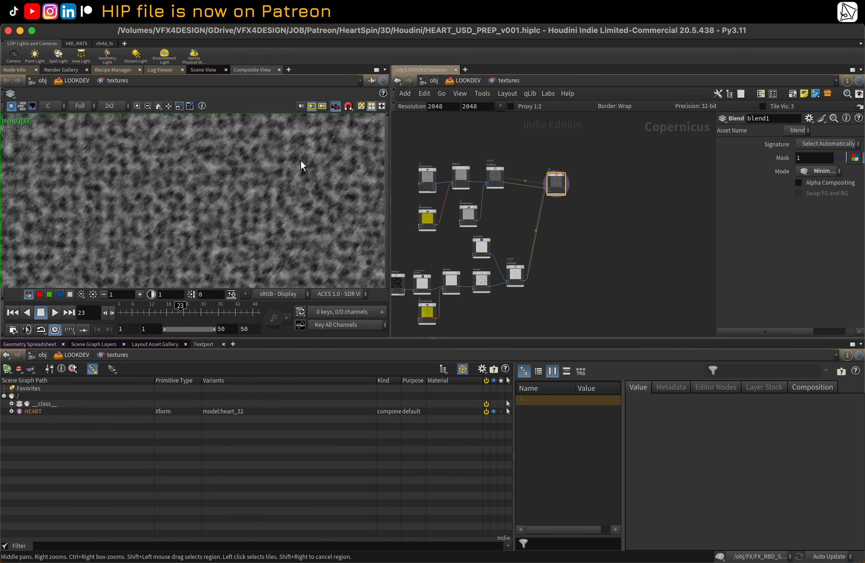
# Step: Examine the blend1 and OUT_HEIGHT textures in the Composite View
pyautogui.scroll(-4, 299, 167)
pyautogui.scroll(1, 554, 240)
pyautogui.scroll(4, 554, 239)
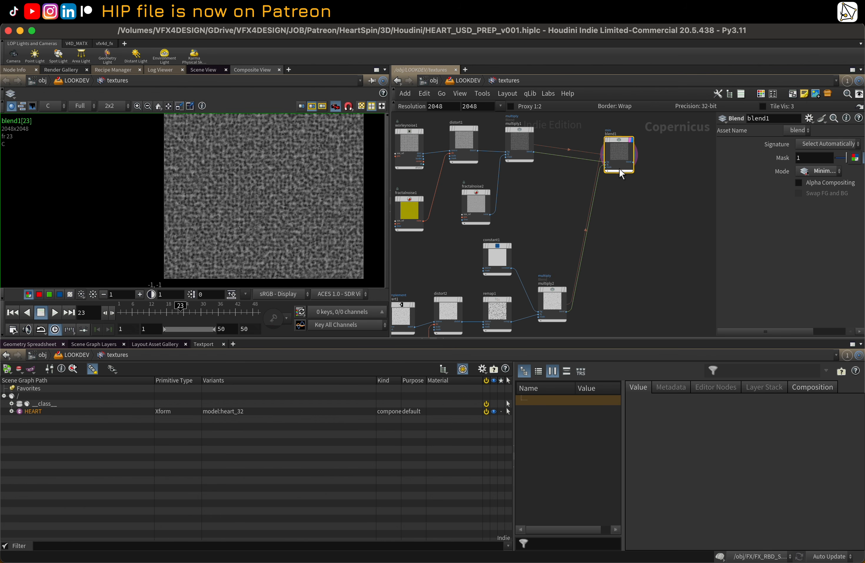
pyautogui.scroll(-6, 649, 241)
pyautogui.scroll(5, 591, 226)
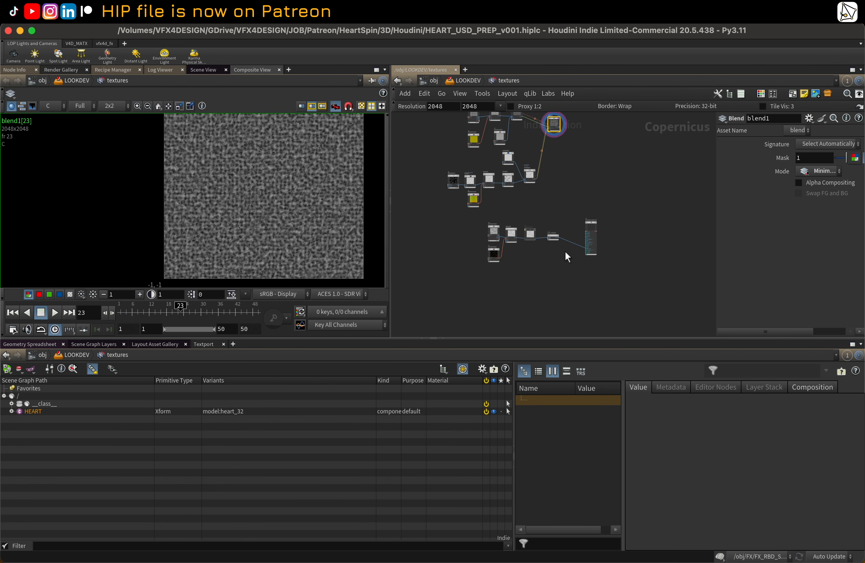
pyautogui.click(546, 242)
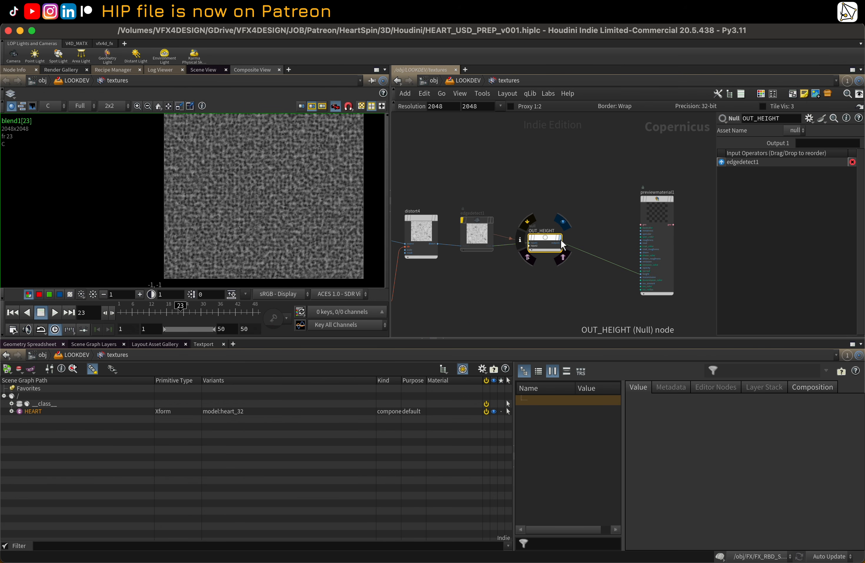
pyautogui.scroll(-3, 234, 171)
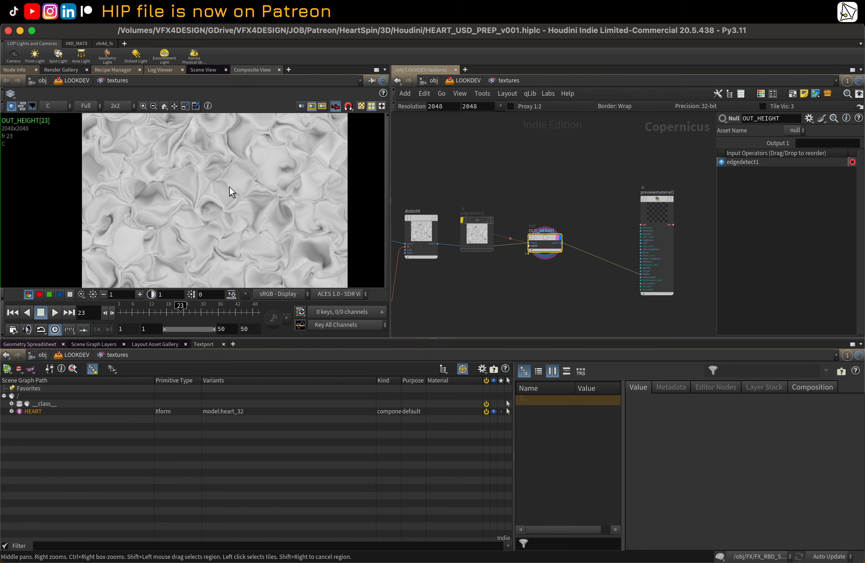
pyautogui.scroll(5, 508, 188)
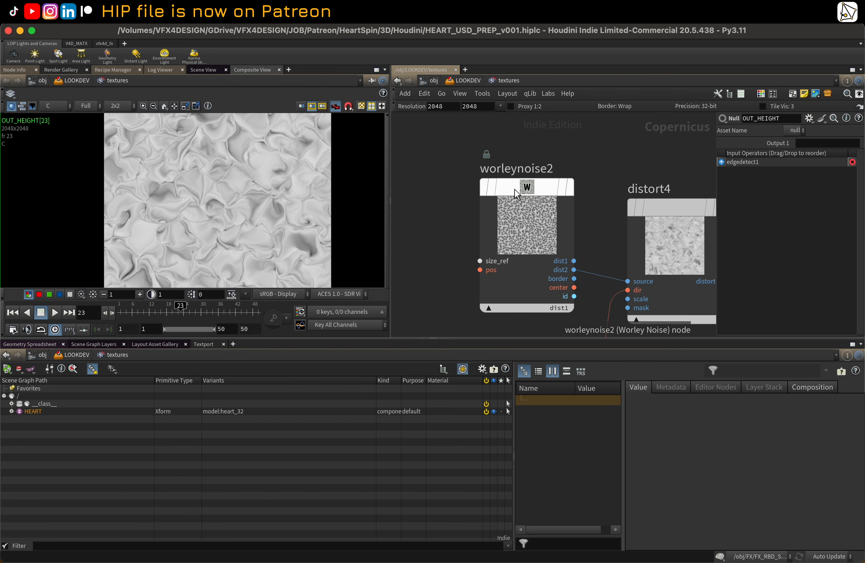
# Step: Preview the worleynoise2, fractalnoise6 and distort4 nodes in the Composite View
pyautogui.click(569, 188)
pyautogui.click(540, 187)
pyautogui.scroll(-5, 542, 190)
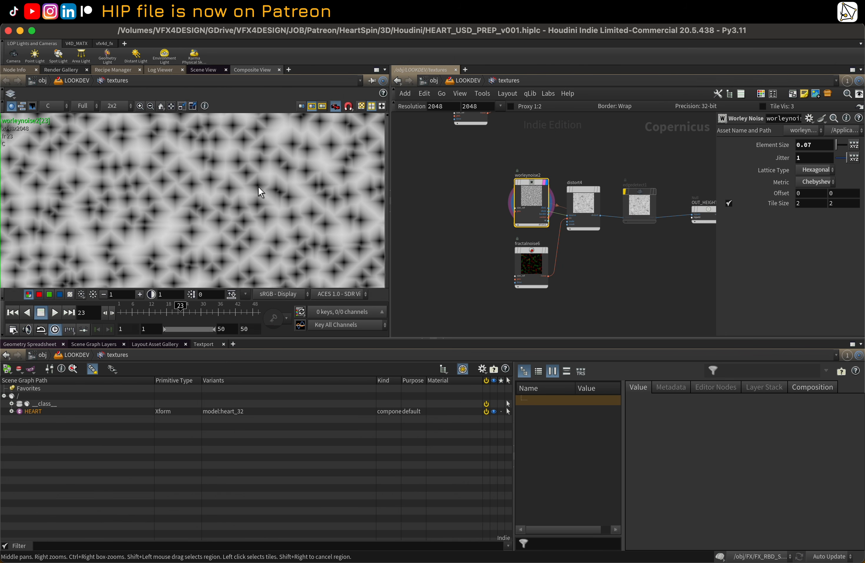
pyautogui.scroll(-3, 259, 188)
pyautogui.click(535, 264)
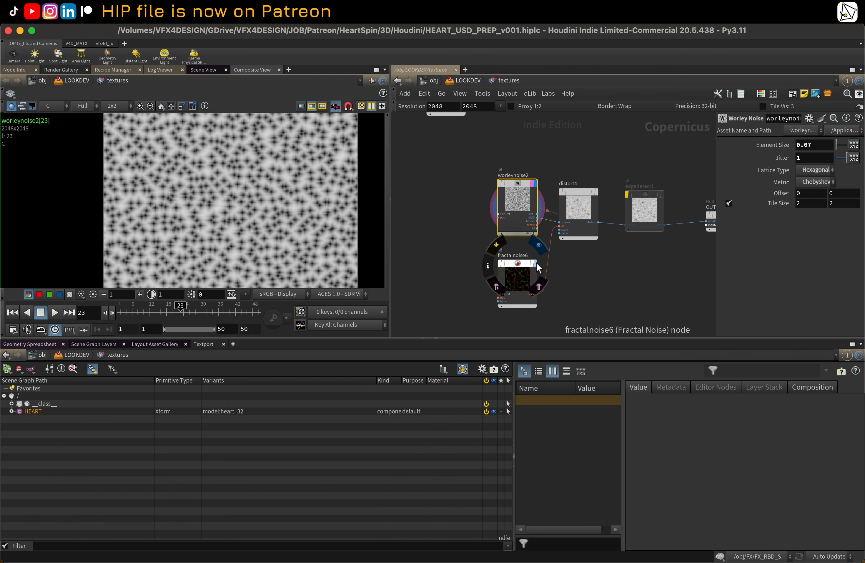
pyautogui.click(600, 197)
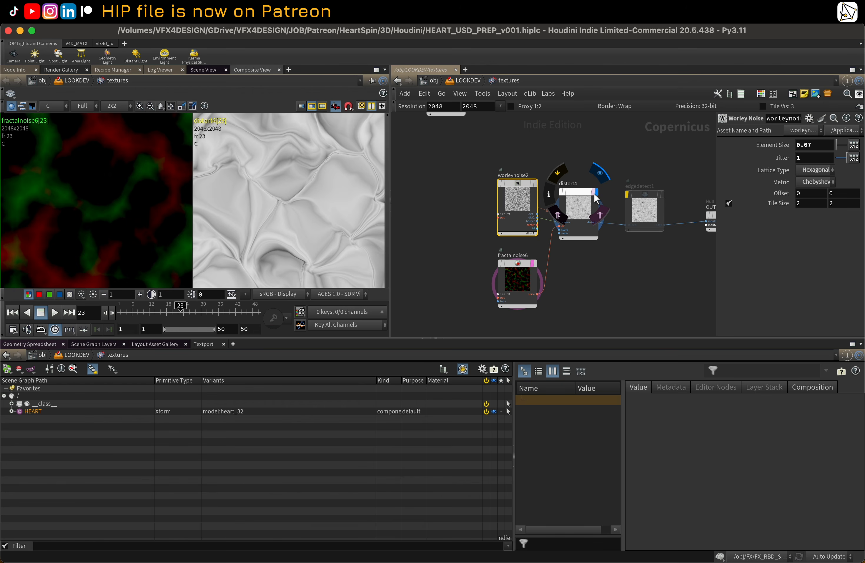
pyautogui.moveTo(662, 173); pyautogui.dragTo(544, 173, button='middle')
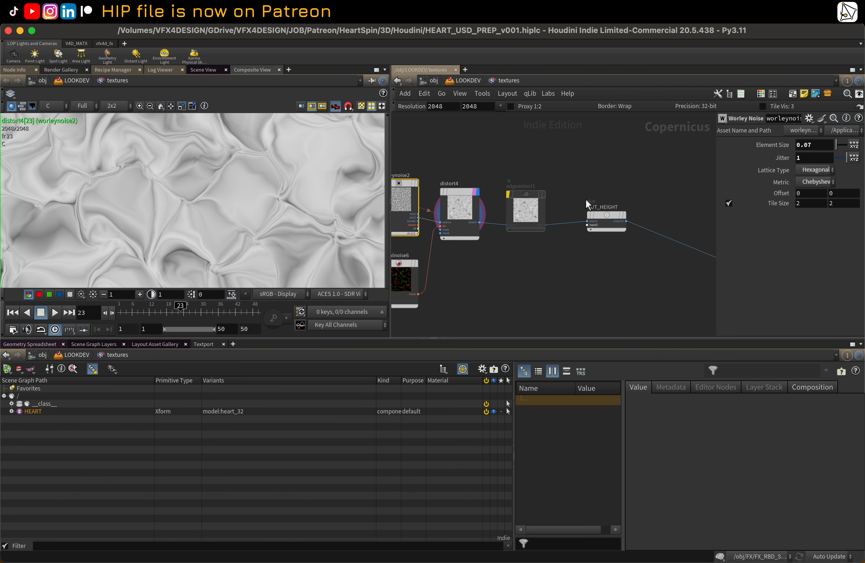
# Step: Preview OUT_HEIGHT and then blend1 in the Composite View while browsing the texture network
pyautogui.click(616, 216)
pyautogui.scroll(-4, 245, 210)
pyautogui.scroll(-3, 246, 211)
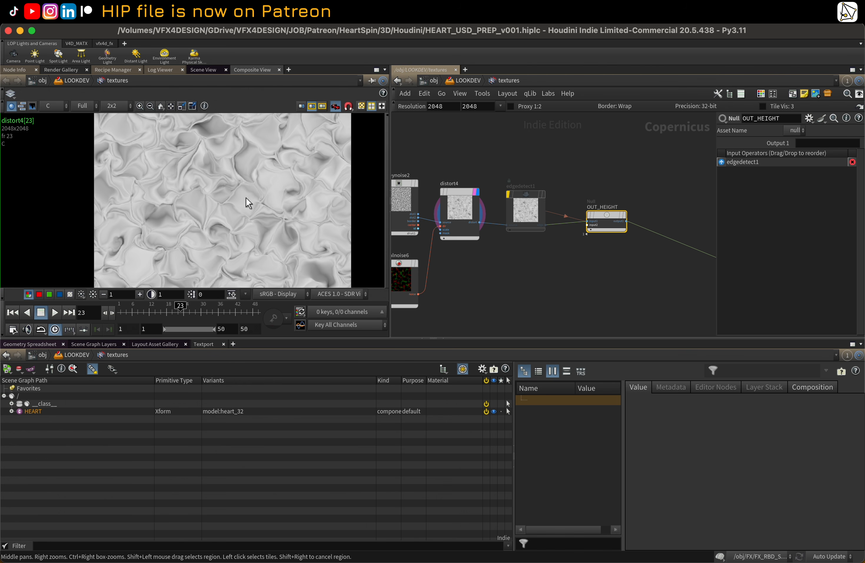
pyautogui.moveTo(541, 128); pyautogui.dragTo(558, 320, button='middle')
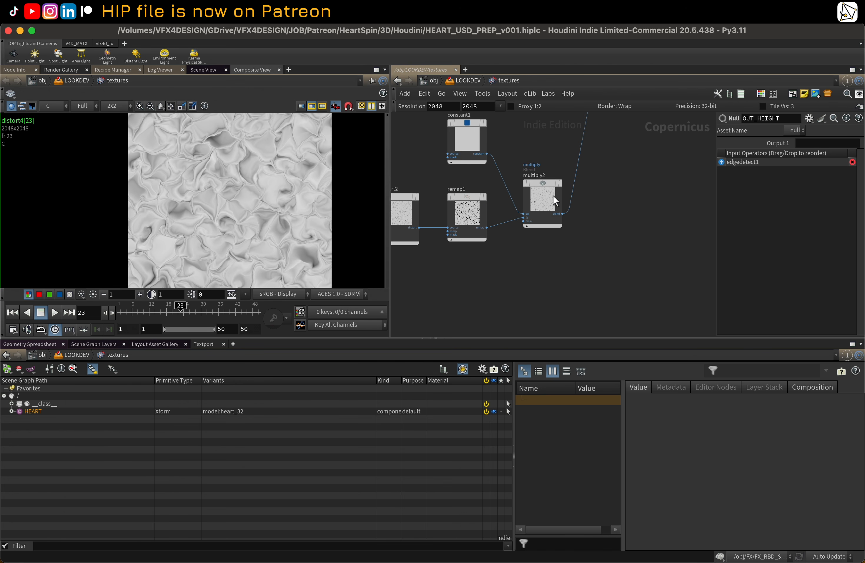
pyautogui.middleClick(541, 228)
pyautogui.scroll(-4, 587, 197)
pyautogui.moveTo(598, 173); pyautogui.dragTo(553, 270, button='middle')
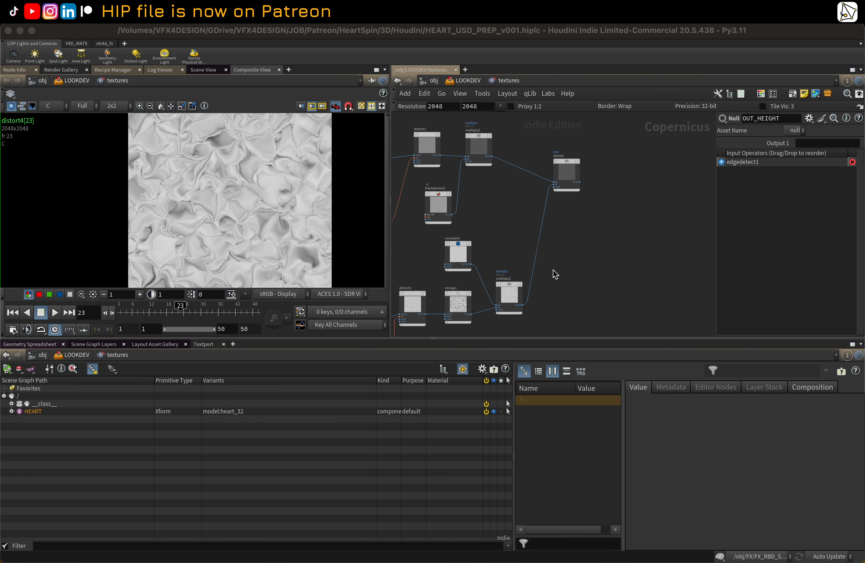
pyautogui.click(577, 169)
pyautogui.click(579, 161)
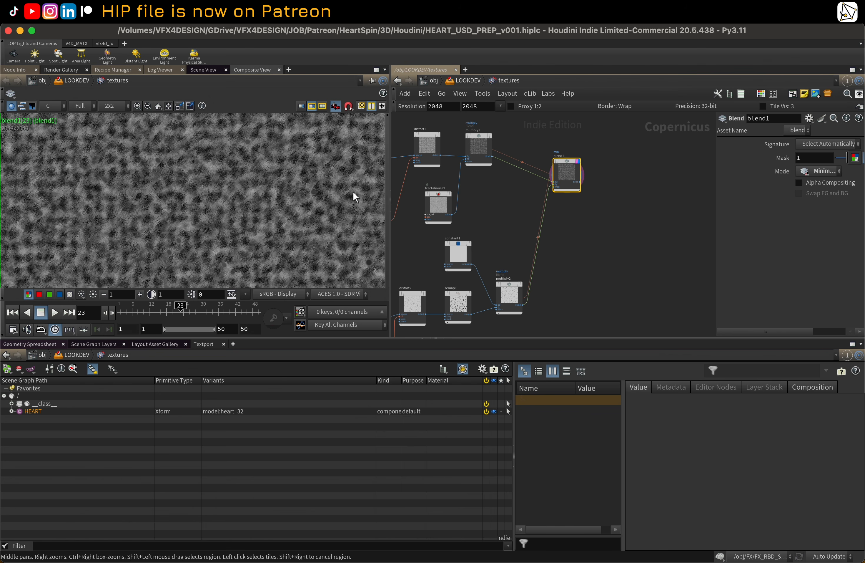
# Step: Browse the remaining texture nodes and return to the LOOKDEV network
pyautogui.scroll(-4, 277, 201)
pyautogui.scroll(-4, 482, 212)
pyautogui.moveTo(577, 254); pyautogui.dragTo(556, 138, button='middle')
pyautogui.scroll(6, 559, 205)
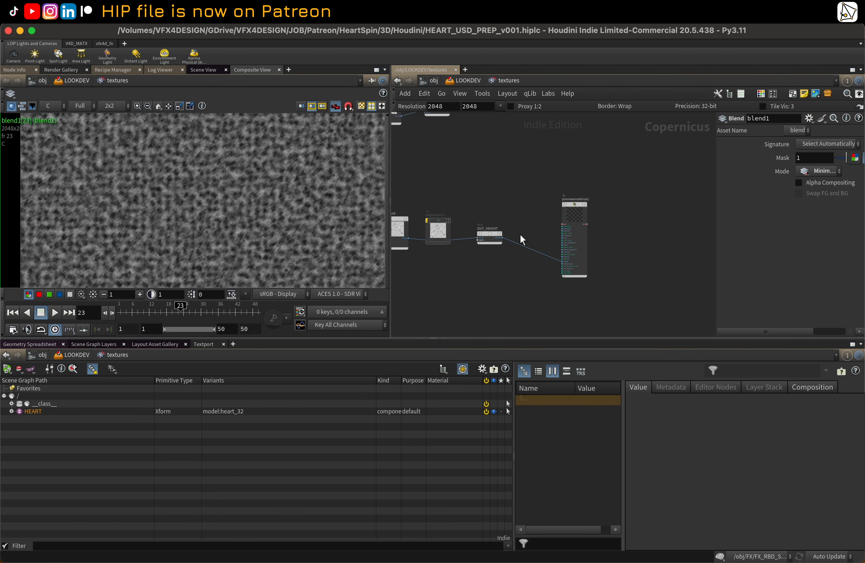
pyautogui.click(543, 242)
pyautogui.moveTo(532, 211); pyautogui.dragTo(578, 238, button='middle')
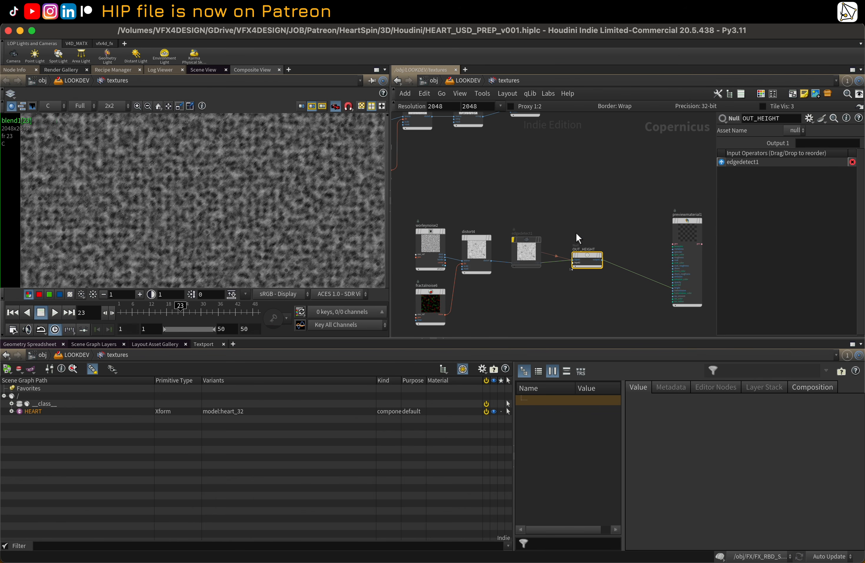
pyautogui.moveTo(587, 200); pyautogui.dragTo(599, 199, button='middle')
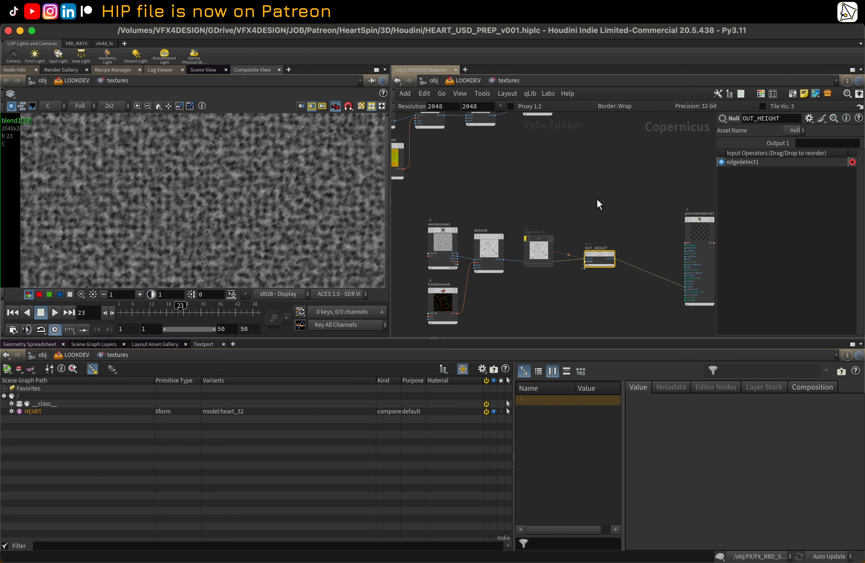
pyautogui.press('u')
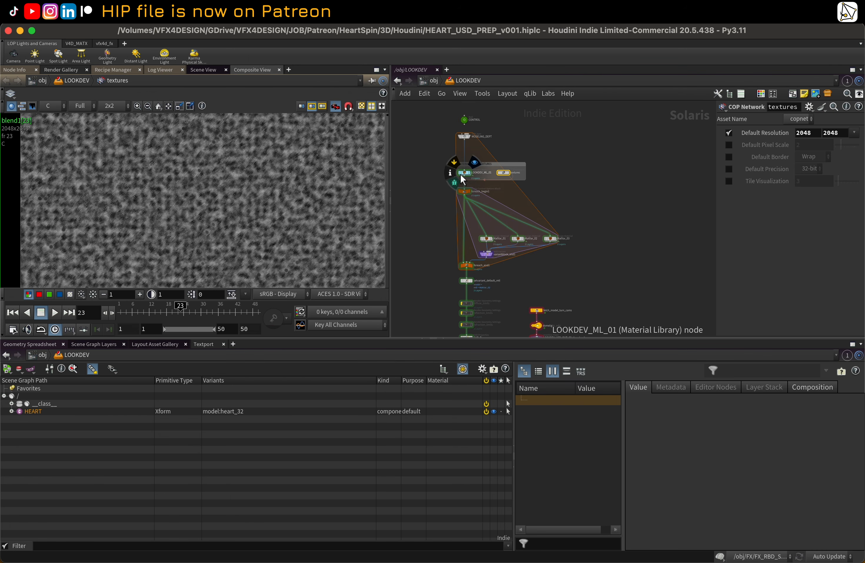
# Step: Open the MatVar_02 material subnetwork and inspect the TPP_01 triplanar projection's Filex, Filey and Filez texture paths
pyautogui.doubleClick(464, 173)
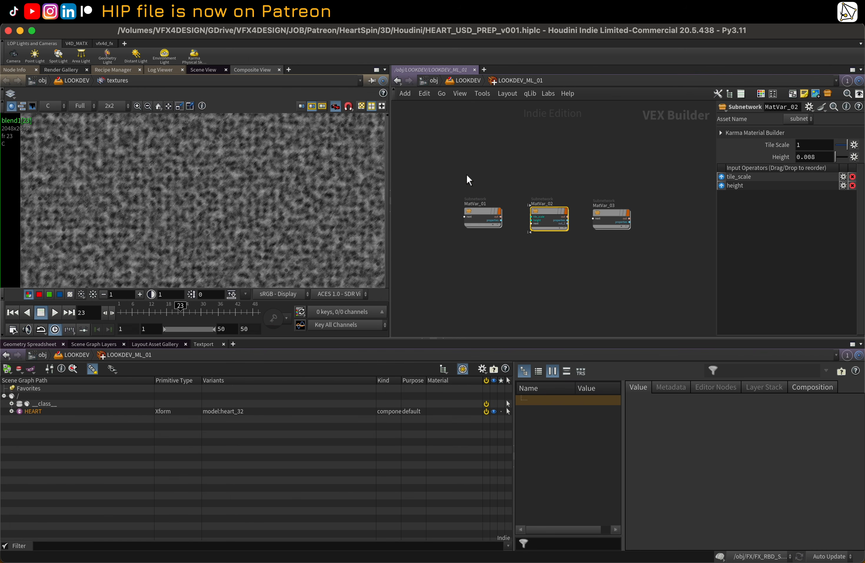
pyautogui.doubleClick(551, 218)
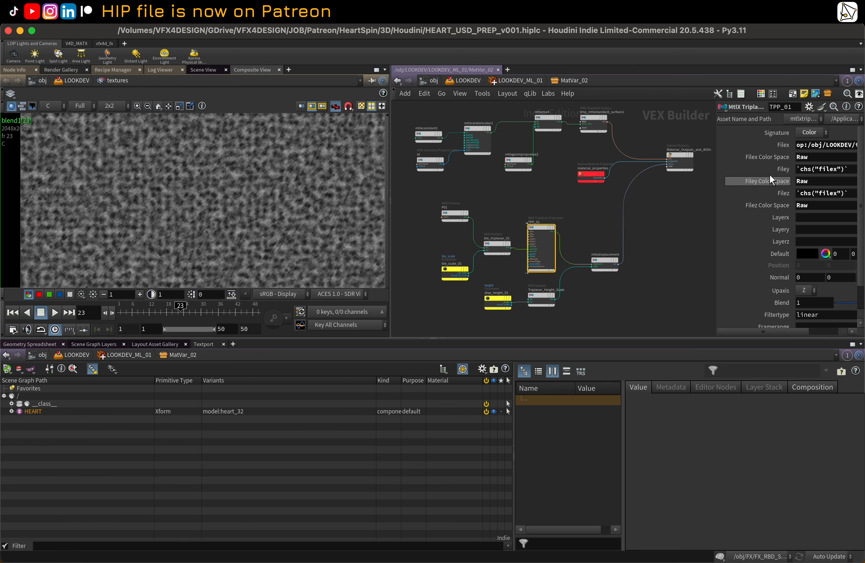
pyautogui.moveTo(715, 143); pyautogui.dragTo(530, 154)
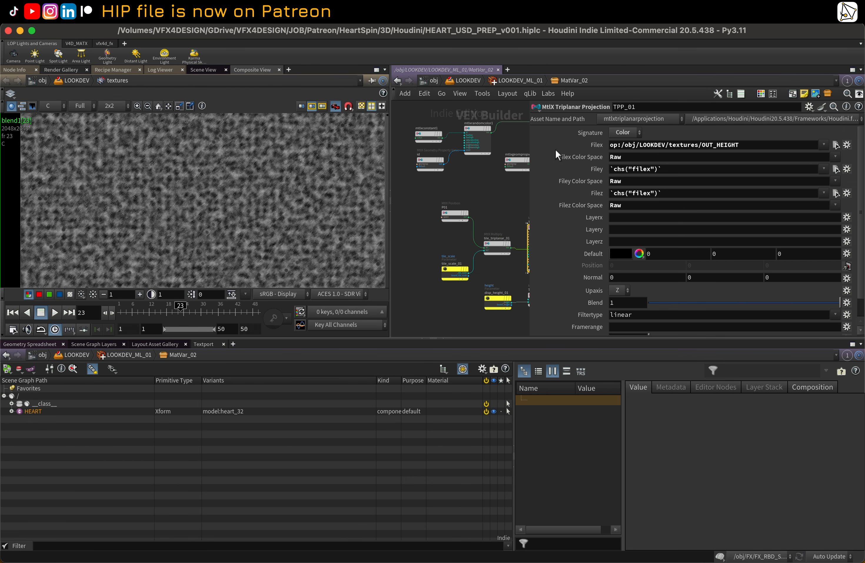
pyautogui.doubleClick(620, 146)
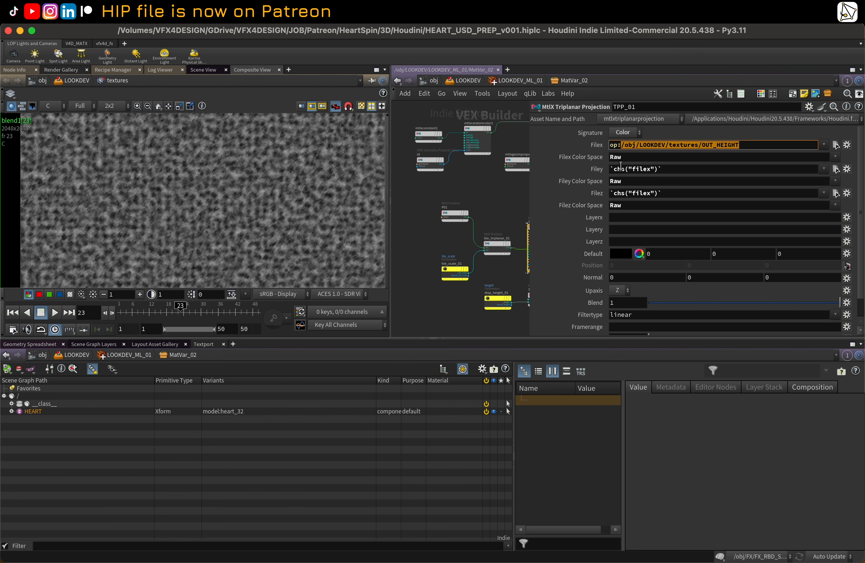
pyautogui.click(597, 145)
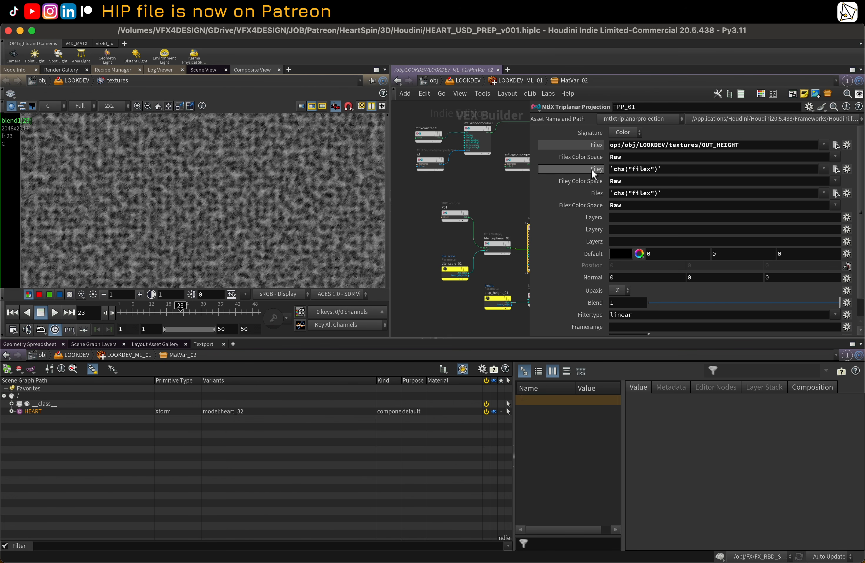
pyautogui.click(593, 171)
pyautogui.click(593, 193)
pyautogui.moveTo(506, 213); pyautogui.dragTo(459, 202, button='middle')
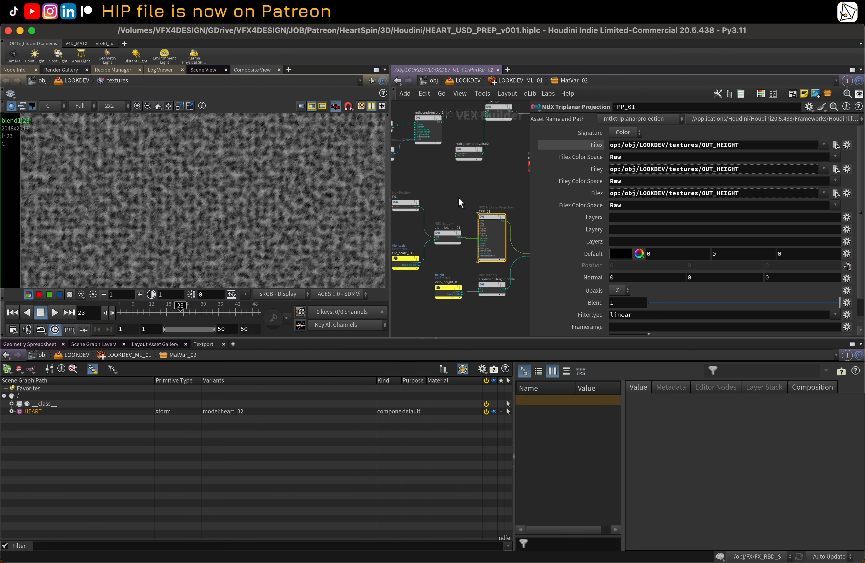
pyautogui.moveTo(528, 195); pyautogui.dragTo(622, 195)
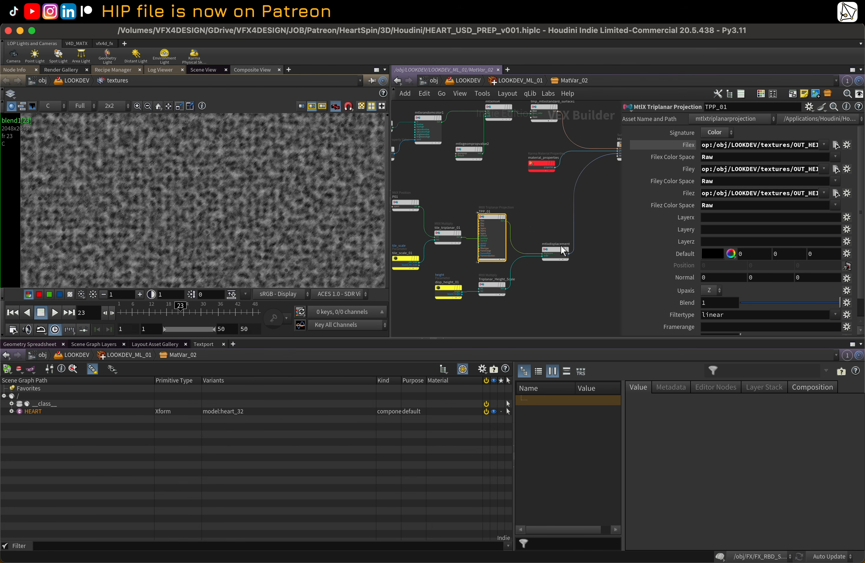
pyautogui.press('h')
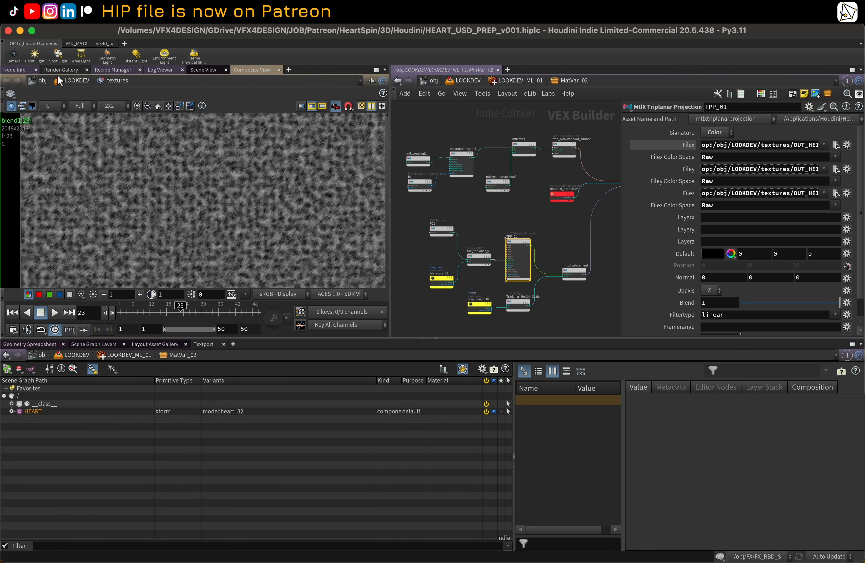
# Step: Render the Scene View with Karma XPU and scrub the timeline to about frame 19 to preview the hearts
pyautogui.click(193, 71)
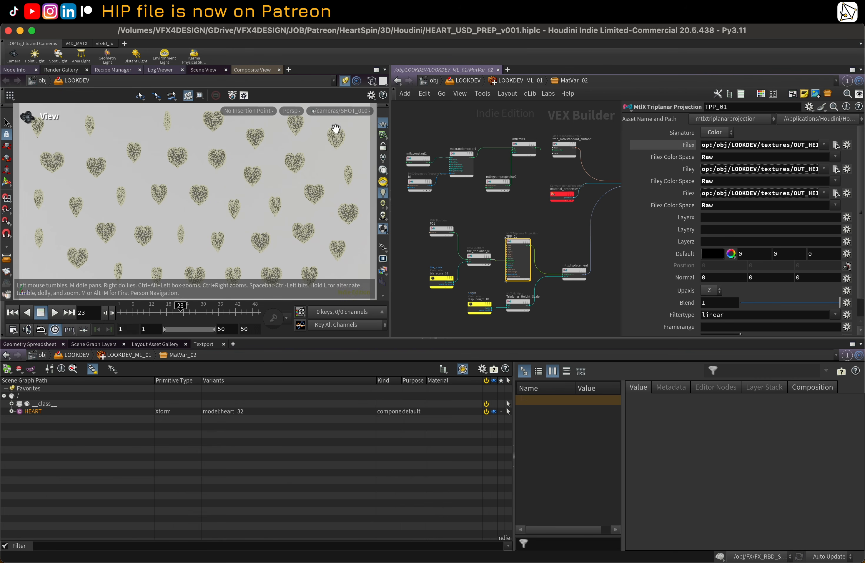
pyautogui.rightClick(293, 124)
pyautogui.click(316, 173)
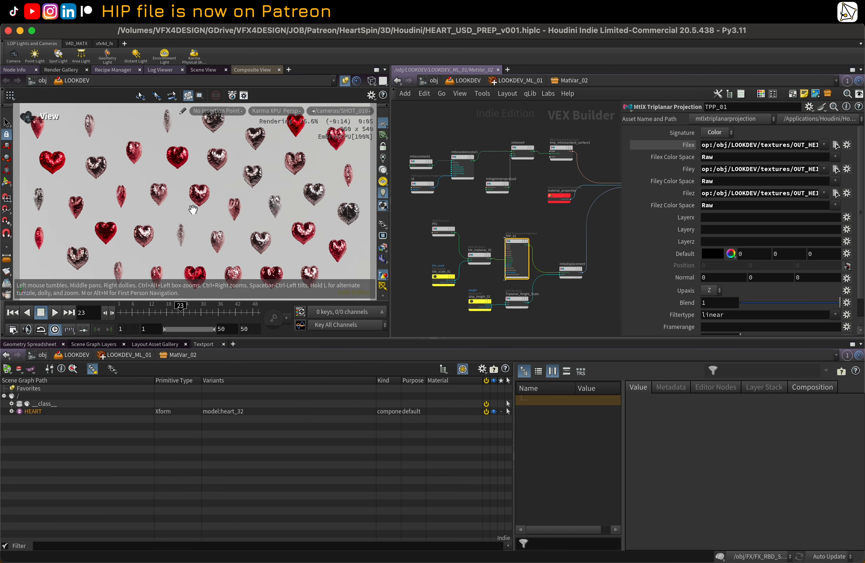
pyautogui.moveTo(161, 310); pyautogui.dragTo(147, 310)
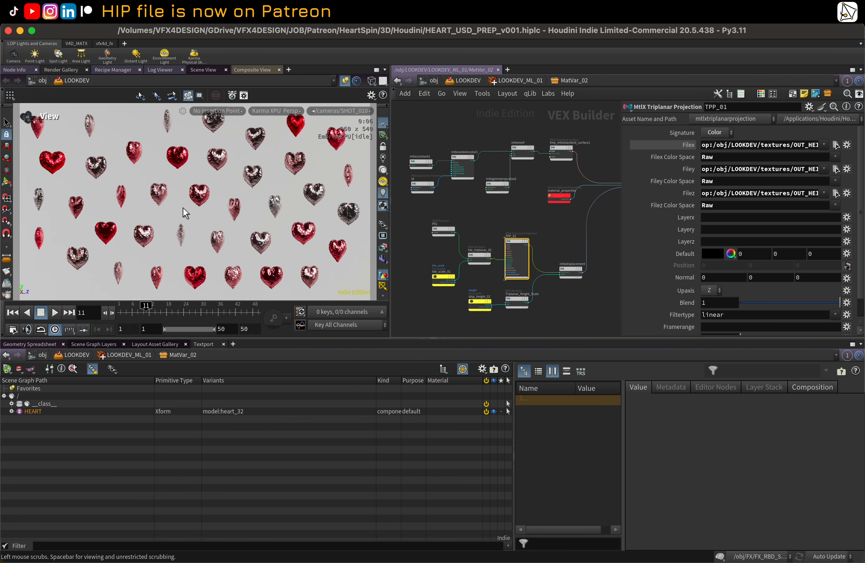
pyautogui.moveTo(184, 208); pyautogui.dragTo(187, 208)
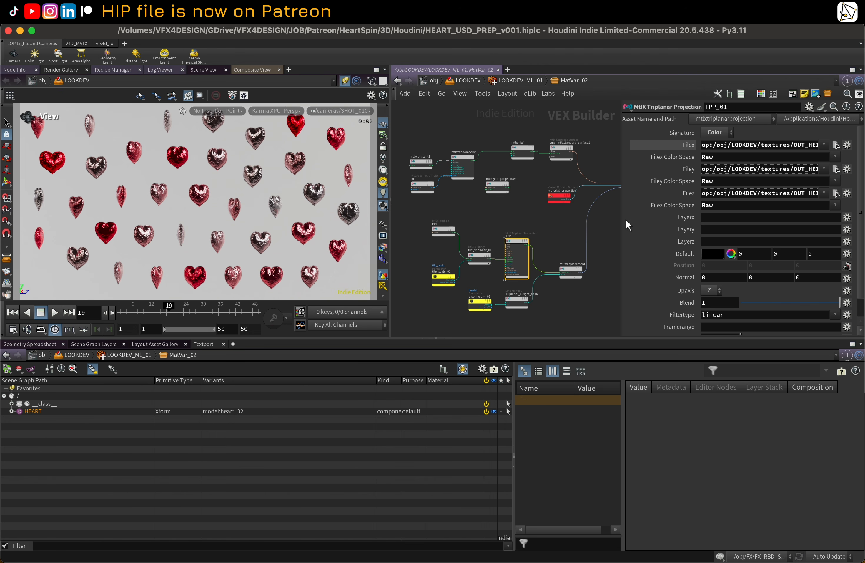
# Step: Leave the MatVar_02 subnetwork and return up to the LOOKDEV network
pyautogui.moveTo(621, 217); pyautogui.dragTo(665, 219)
pyautogui.scroll(-2, 563, 204)
pyautogui.moveTo(516, 205); pyautogui.dragTo(543, 213, button='middle')
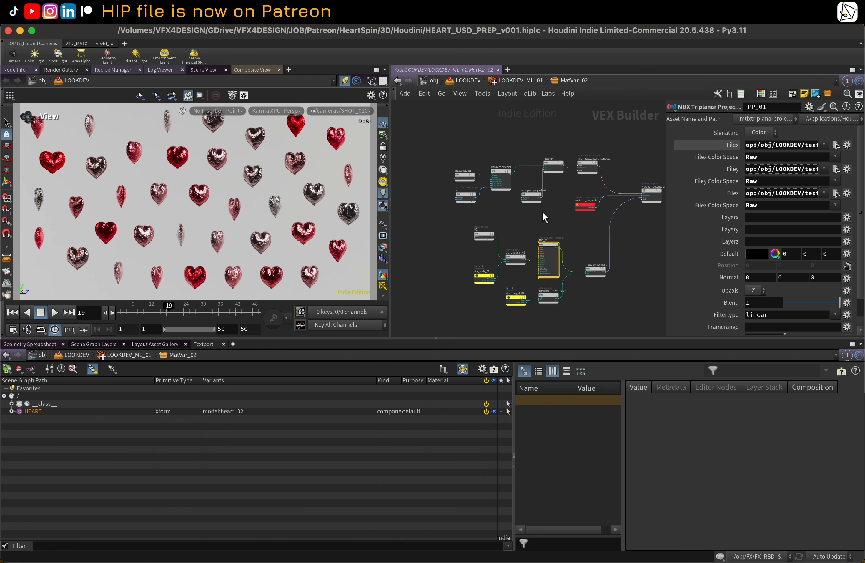
pyautogui.scroll(3, 552, 227)
pyautogui.scroll(-1, 552, 228)
pyautogui.moveTo(504, 131); pyautogui.dragTo(482, 145, button='middle')
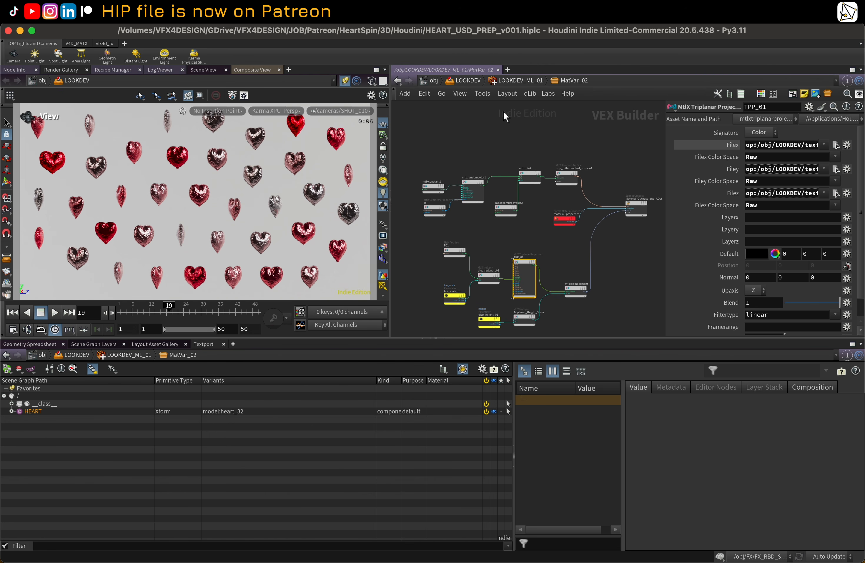
pyautogui.click(521, 84)
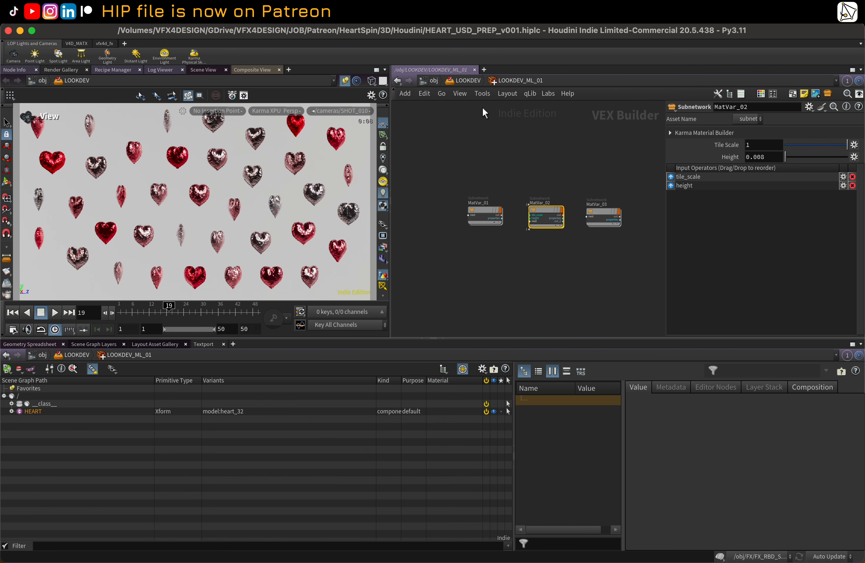
pyautogui.press('u')
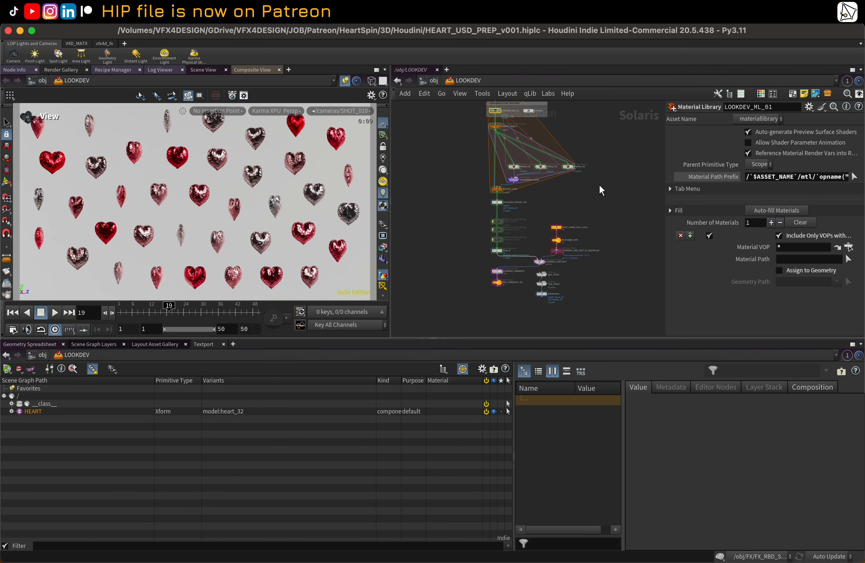
# Step: Display the LOOKDEV_USD_OUT component output node in the LOOKDEV network
pyautogui.moveTo(600, 186); pyautogui.dragTo(600, 205, button='middle')
pyautogui.scroll(4, 502, 216)
pyautogui.moveTo(503, 217); pyautogui.dragTo(488, 200, button='middle')
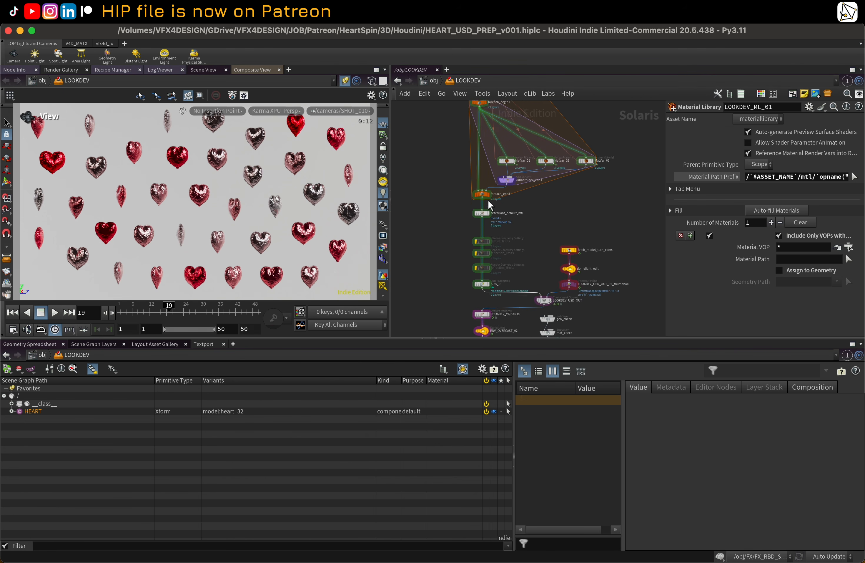
pyautogui.scroll(-5, 490, 201)
pyautogui.scroll(2, 495, 209)
pyautogui.moveTo(456, 152); pyautogui.dragTo(451, 190, button='middle')
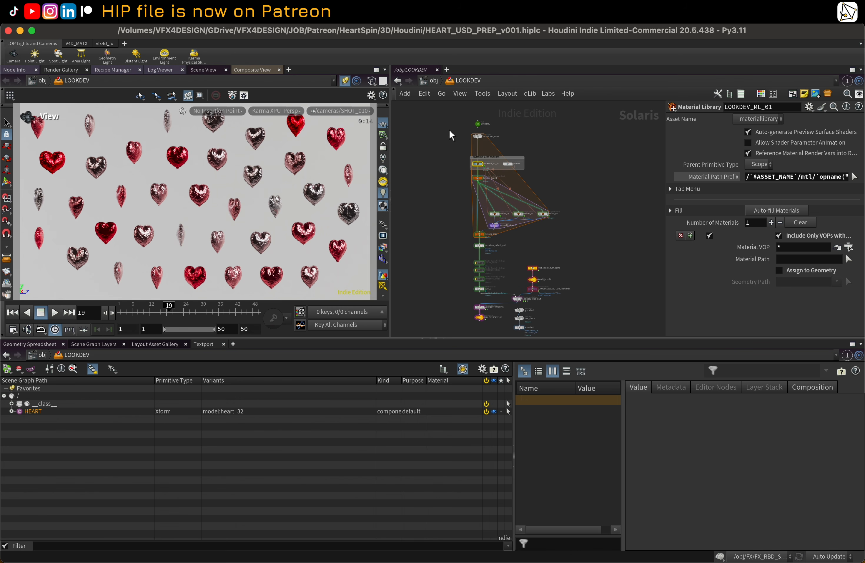
pyautogui.moveTo(431, 126); pyautogui.dragTo(565, 248)
pyautogui.moveTo(586, 259); pyautogui.dragTo(588, 245, button='middle')
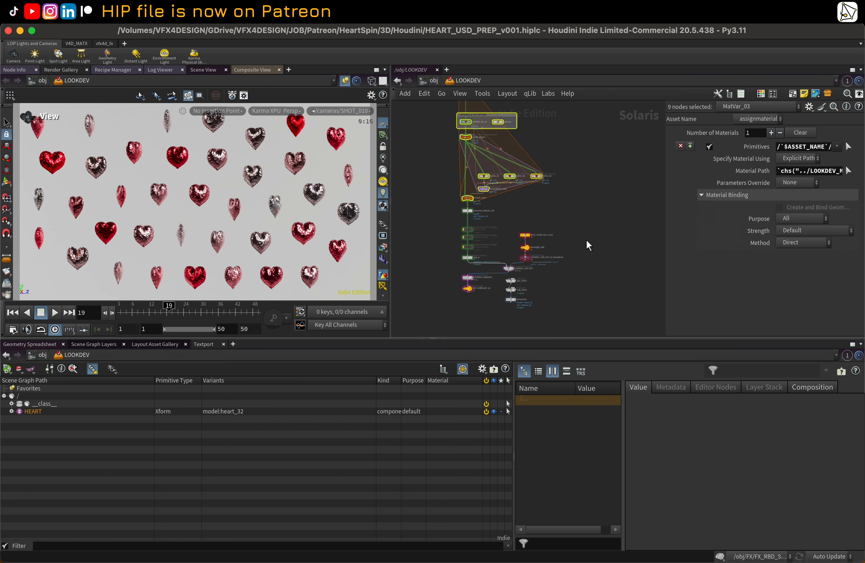
pyautogui.moveTo(573, 282); pyautogui.dragTo(581, 262, button='middle')
pyautogui.moveTo(610, 258); pyautogui.dragTo(454, 204)
pyautogui.scroll(5, 542, 239)
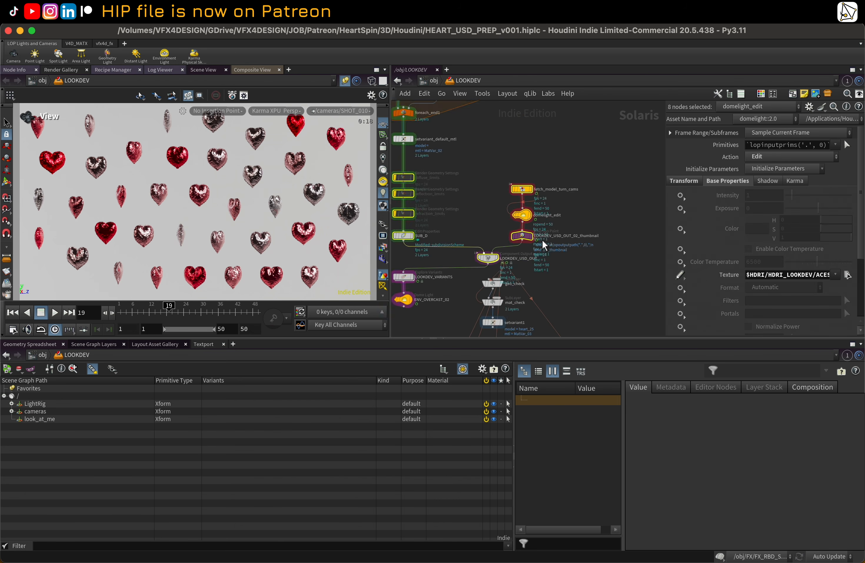
pyautogui.scroll(2, 542, 239)
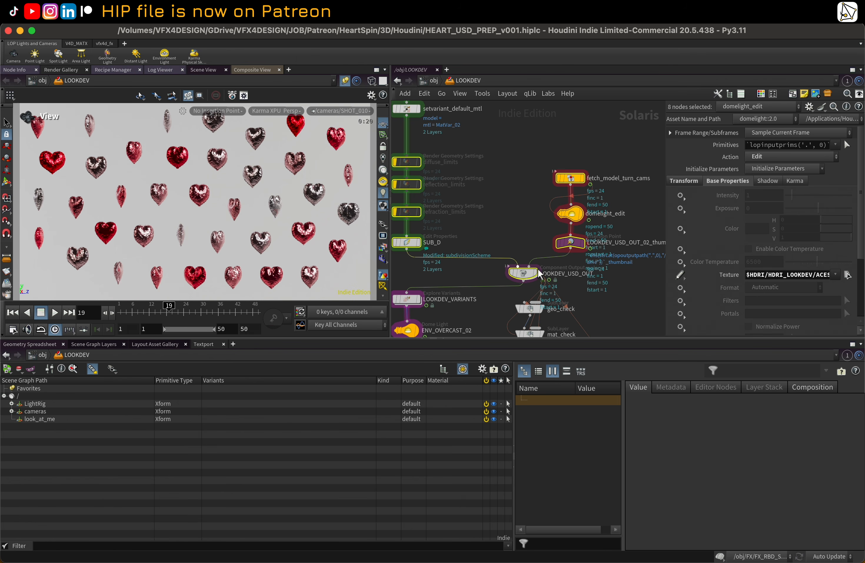
pyautogui.click(540, 274)
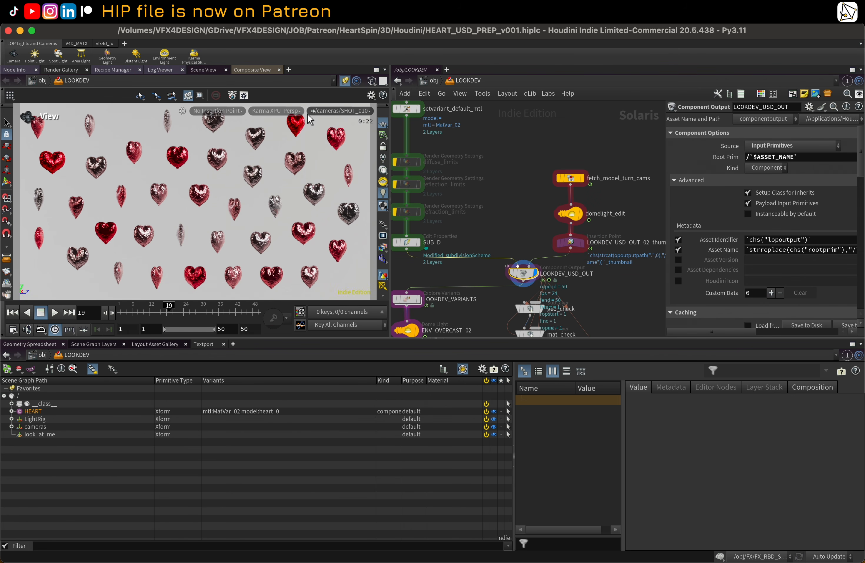
# Step: Switch the viewport camera to the Render Settings Camera
pyautogui.click(290, 110)
pyautogui.click(333, 110)
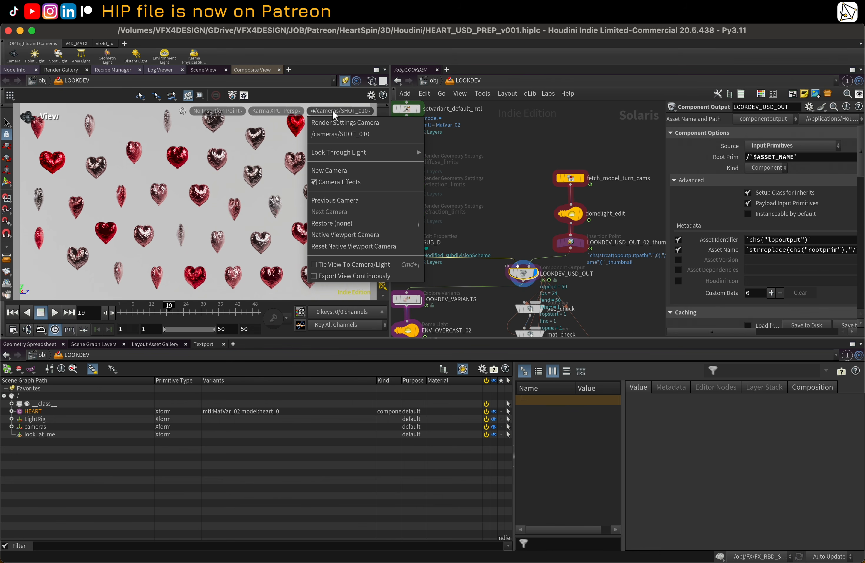
pyautogui.click(353, 126)
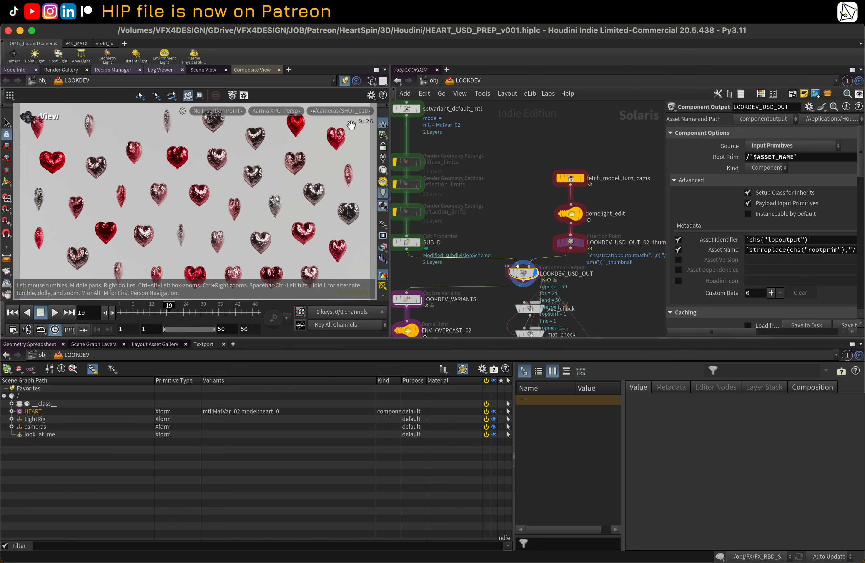
# Step: Link the Scene View pane to link group 1 and set its camera to /cameras/SHOT_010
pyautogui.click(345, 83)
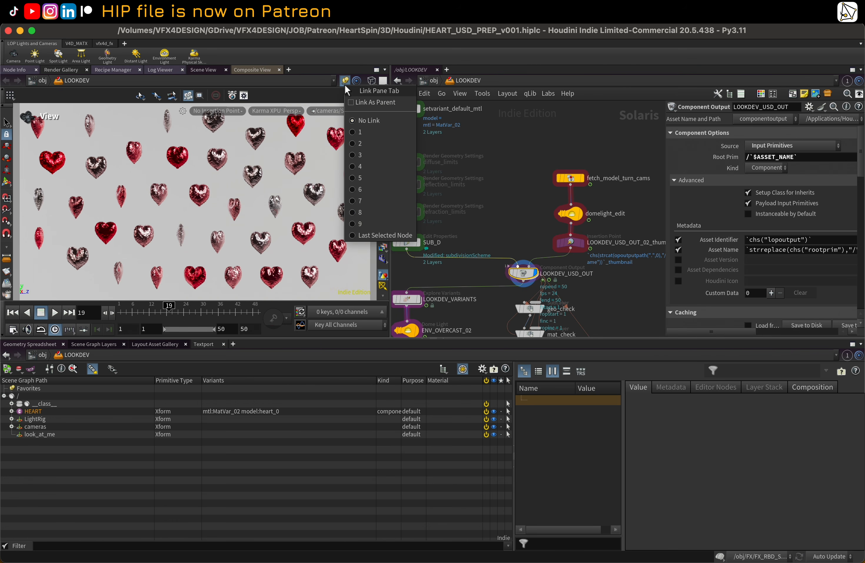
pyautogui.click(354, 130)
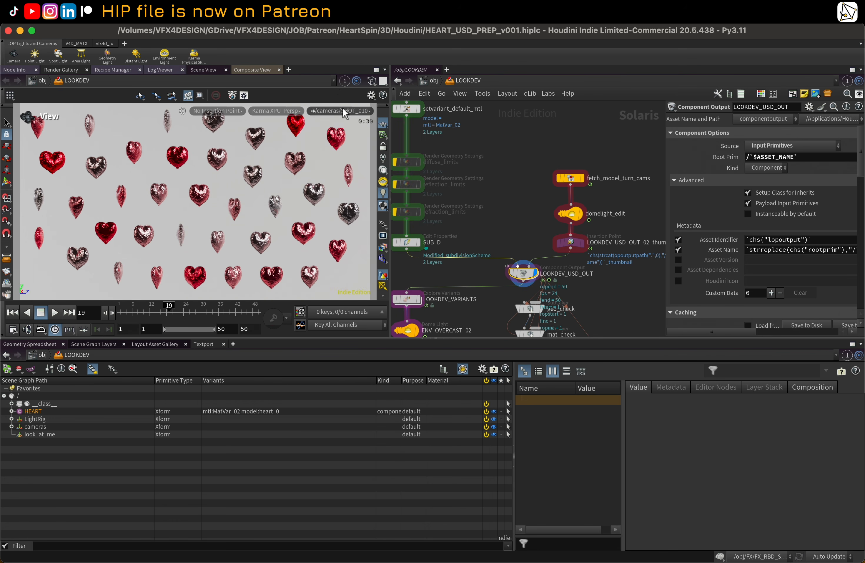
pyautogui.click(343, 111)
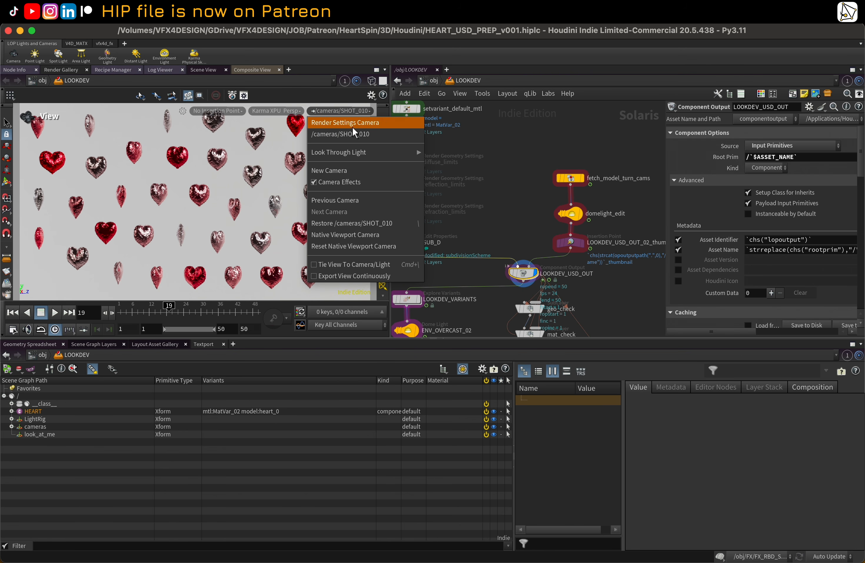
pyautogui.click(353, 133)
# Step: Switch the viewport camera to the Render Settings Camera
pyautogui.scroll(-3, 507, 168)
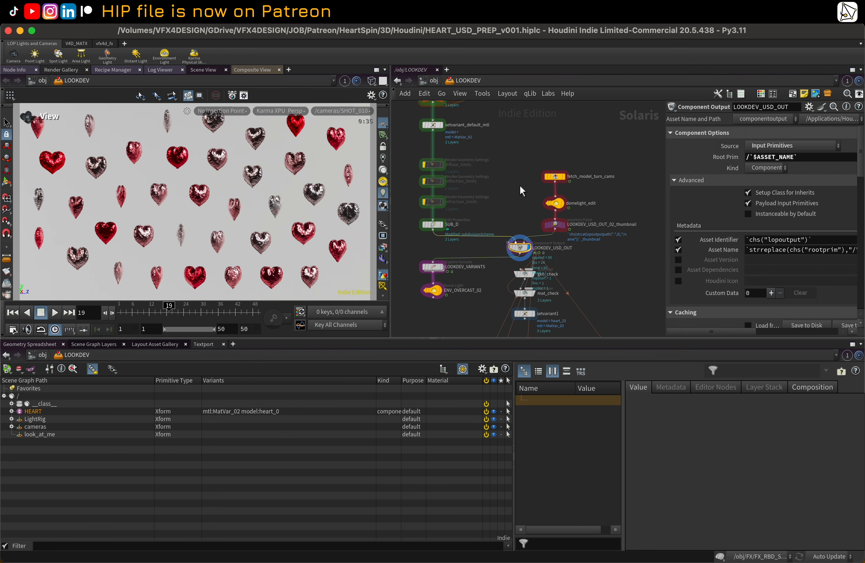
pyautogui.moveTo(520, 185); pyautogui.dragTo(522, 156, button='middle')
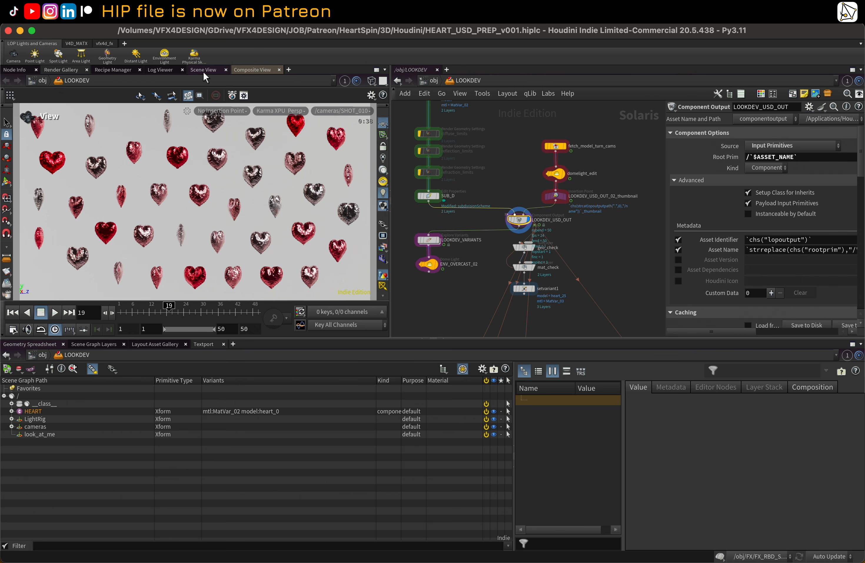
pyautogui.click(342, 111)
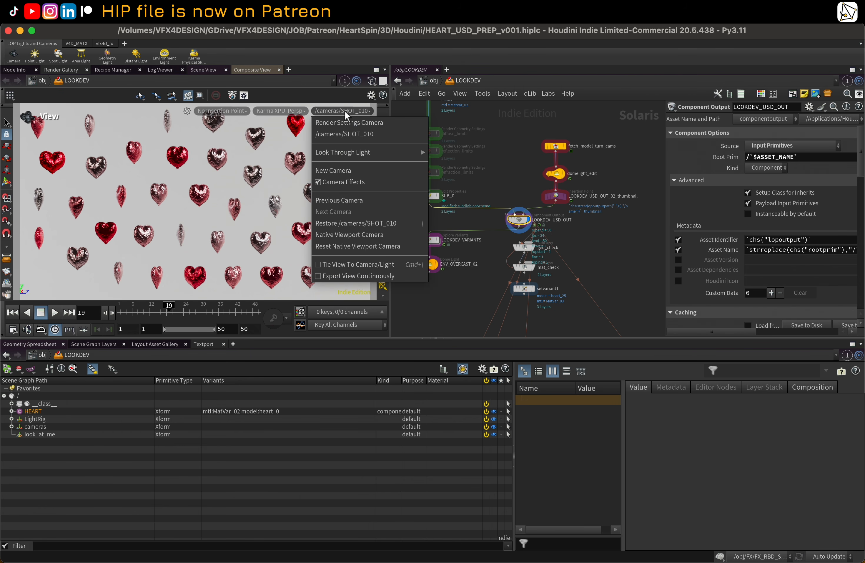
pyautogui.click(355, 125)
# Step: Switch the viewport renderer back to Houdini GL
pyautogui.click(289, 110)
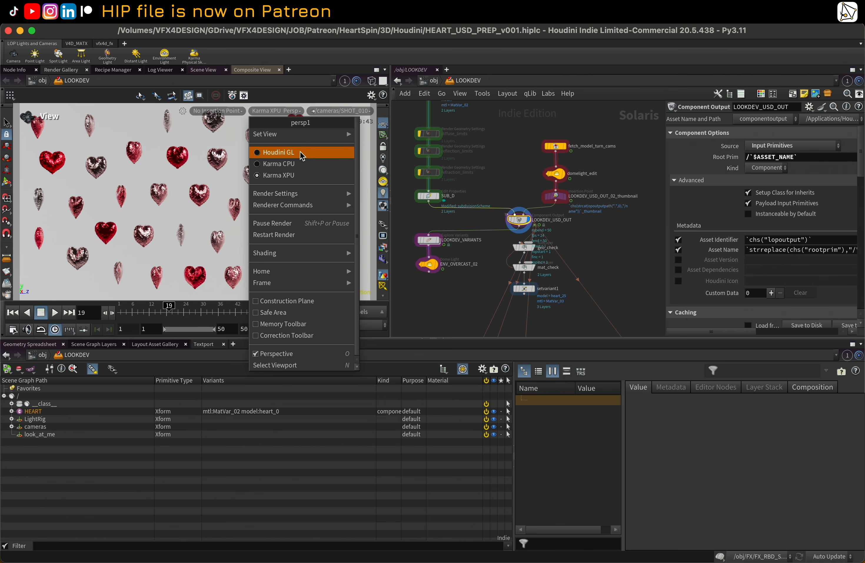
pyautogui.click(278, 152)
pyautogui.scroll(-2, 493, 207)
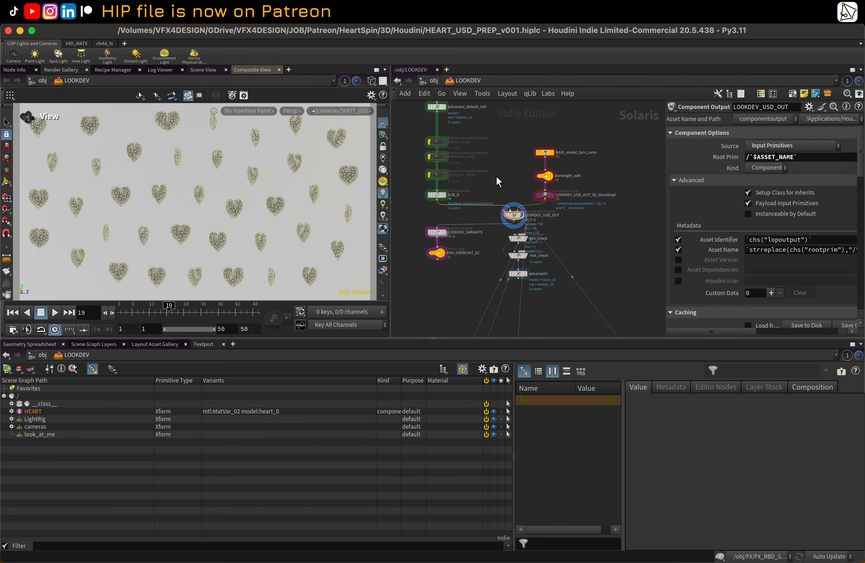
pyautogui.moveTo(498, 174); pyautogui.dragTo(494, 177, button='middle')
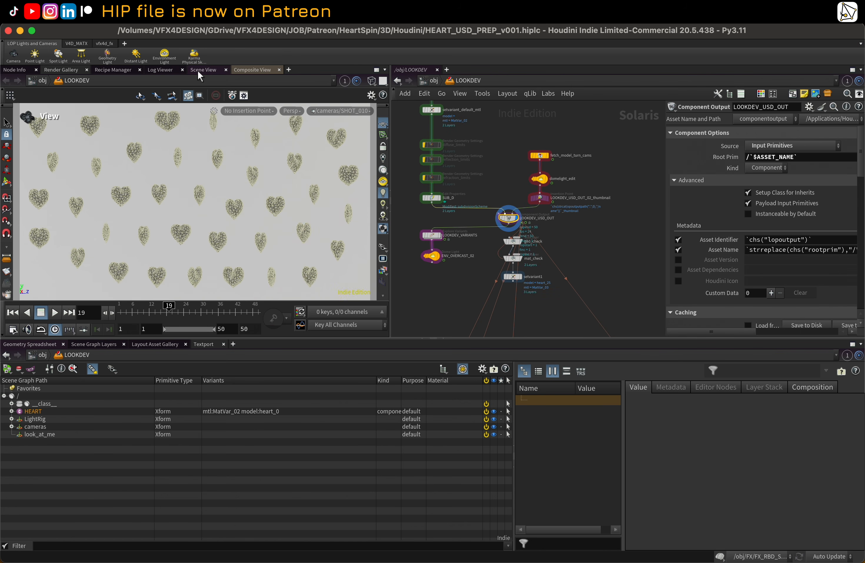
# Step: Close the Composite View pane tab and set the viewport camera to /cameras/SHOT_010
pyautogui.click(279, 70)
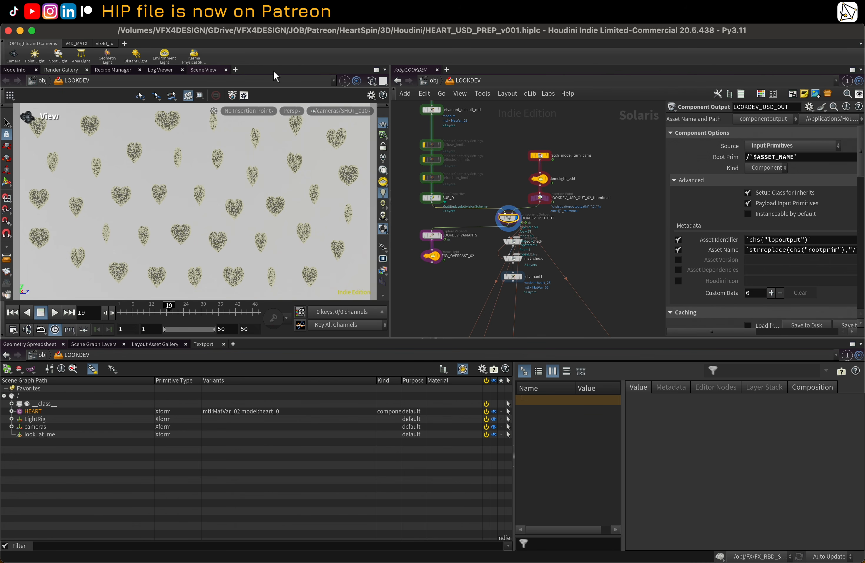
pyautogui.click(332, 111)
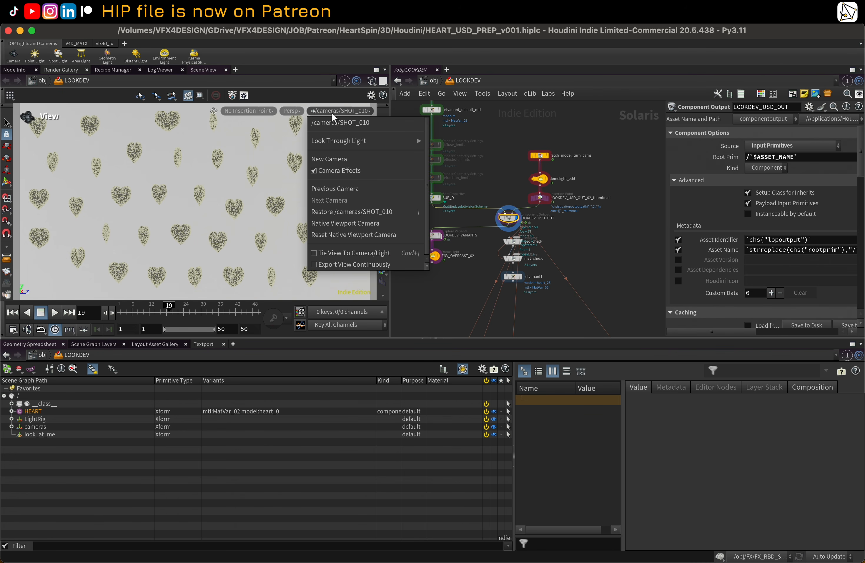
pyautogui.click(334, 122)
# Step: Select the geo_check node in the LOP network to view its output
pyautogui.scroll(3, 490, 205)
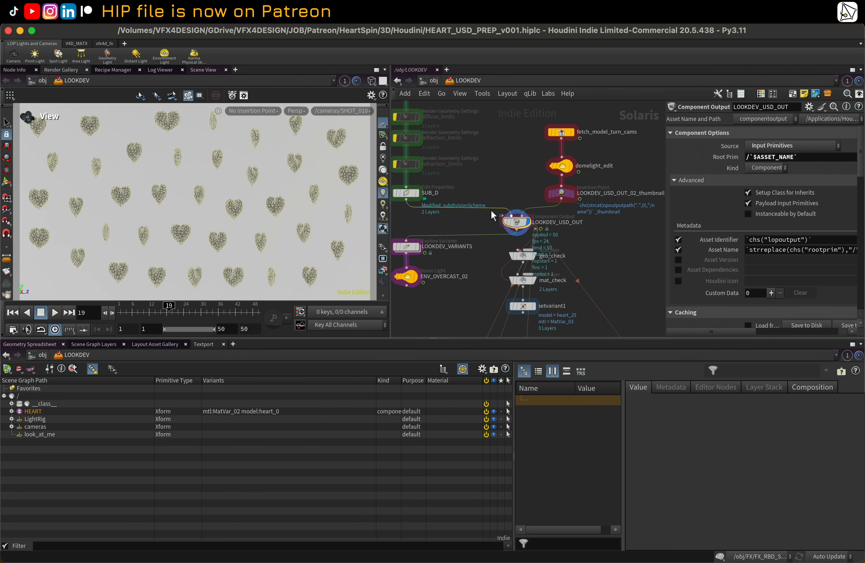
pyautogui.scroll(-4, 511, 193)
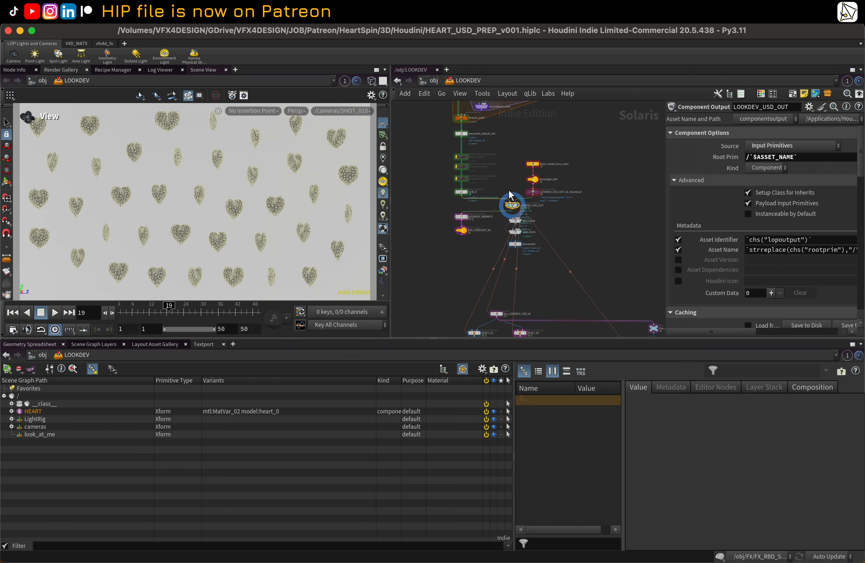
pyautogui.scroll(3, 525, 200)
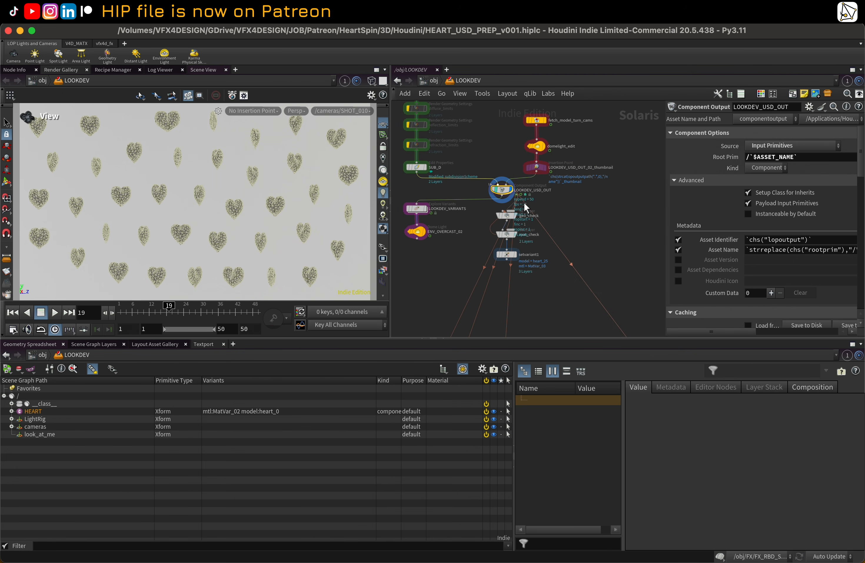
pyautogui.click(518, 217)
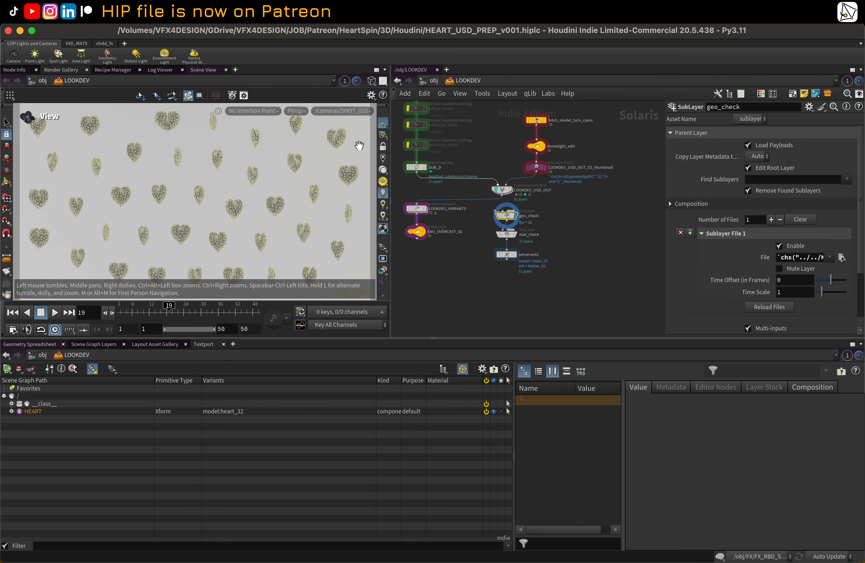
# Step: Reset the Scene View viewport using the Labs Reset Viewport command
pyautogui.click(500, 12)
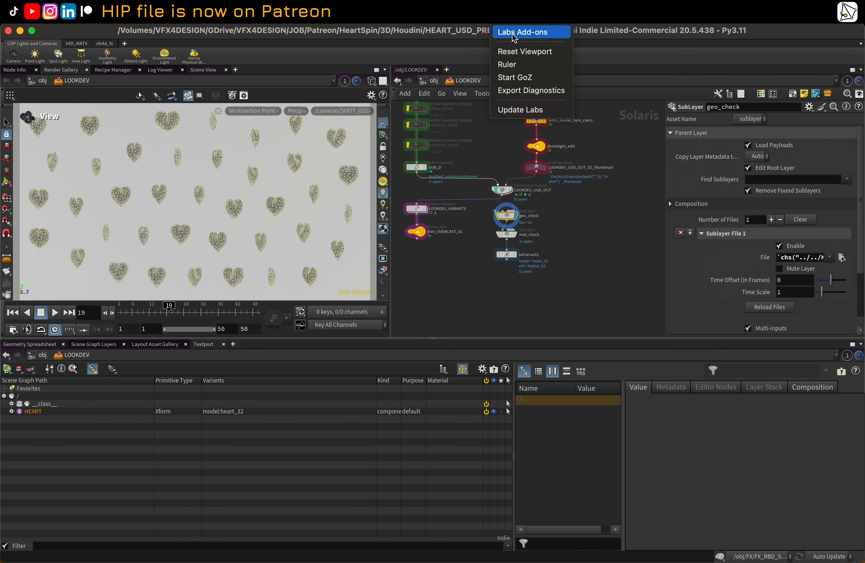
pyautogui.click(517, 52)
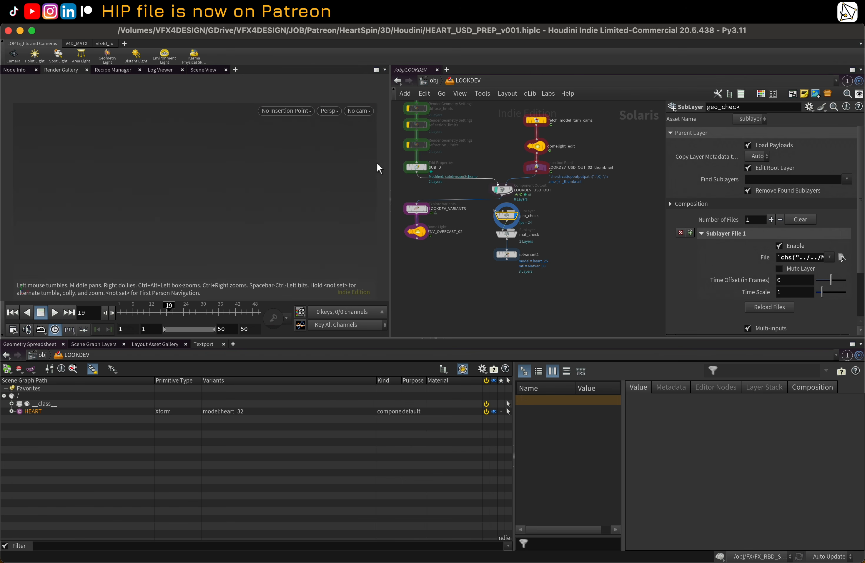
# Step: Select the LOOKDEV_USD_OUT node and set the viewport camera to /cameras/thumbnailcamera
pyautogui.scroll(1, 498, 199)
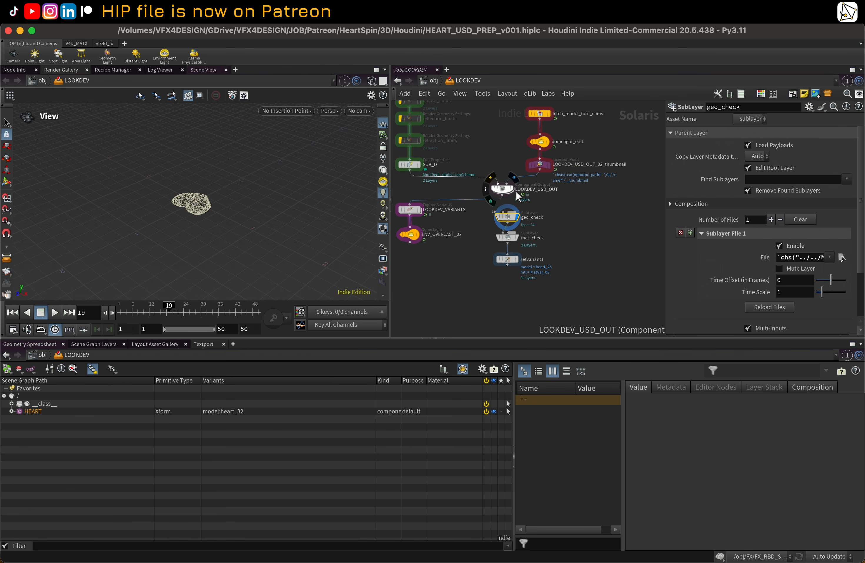
pyautogui.click(503, 189)
pyautogui.click(359, 110)
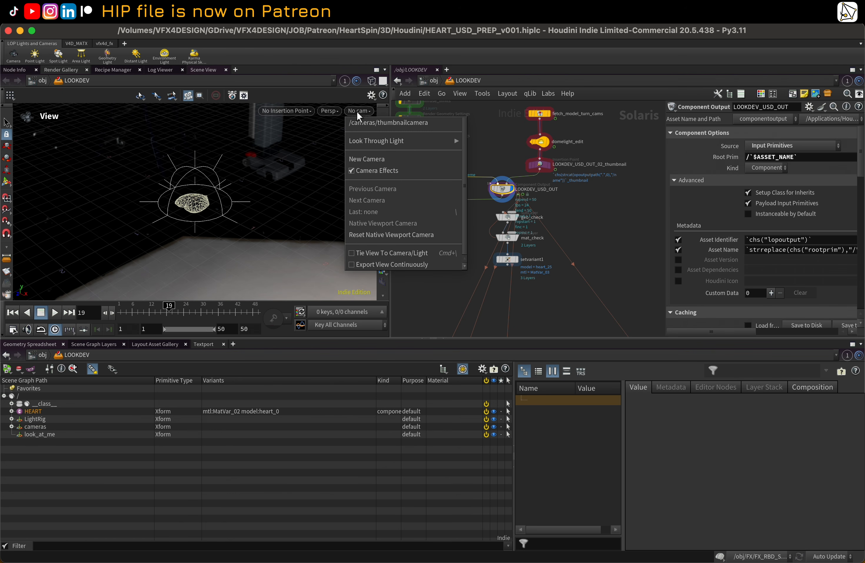
pyautogui.click(365, 123)
# Step: Scrub the timeline to frame 29
pyautogui.scroll(-4, 525, 200)
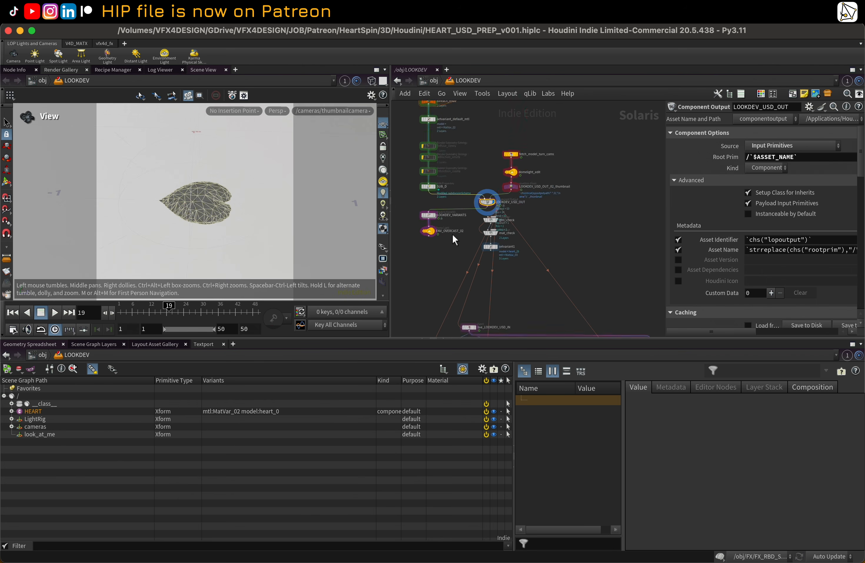
pyautogui.moveTo(214, 309)
pyautogui.mouseDown()
pyautogui.moveTo(169, 301)
pyautogui.moveTo(197, 305)
pyautogui.mouseUp()
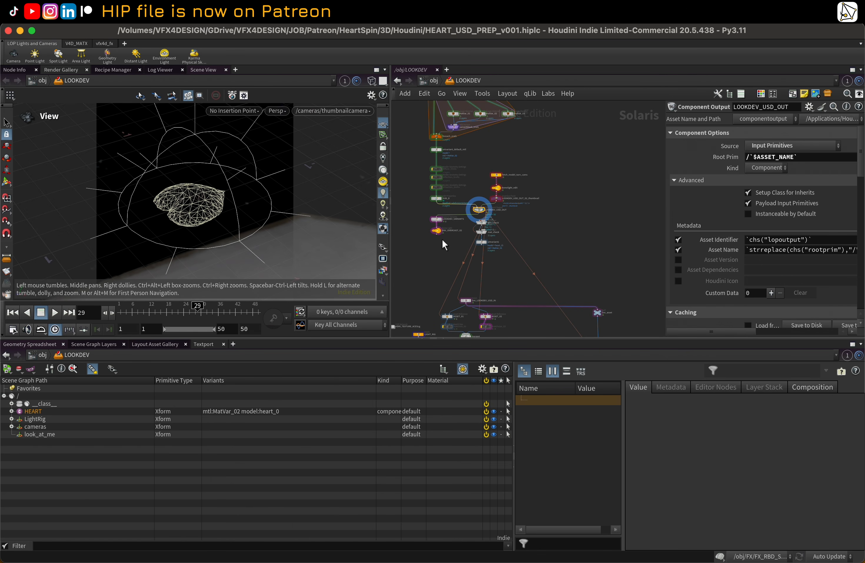
# Step: Pan and zoom around the LOOKDEV network to survey its nodes
pyautogui.moveTo(530, 250); pyautogui.dragTo(538, 161, button='middle')
pyautogui.scroll(6, 450, 244)
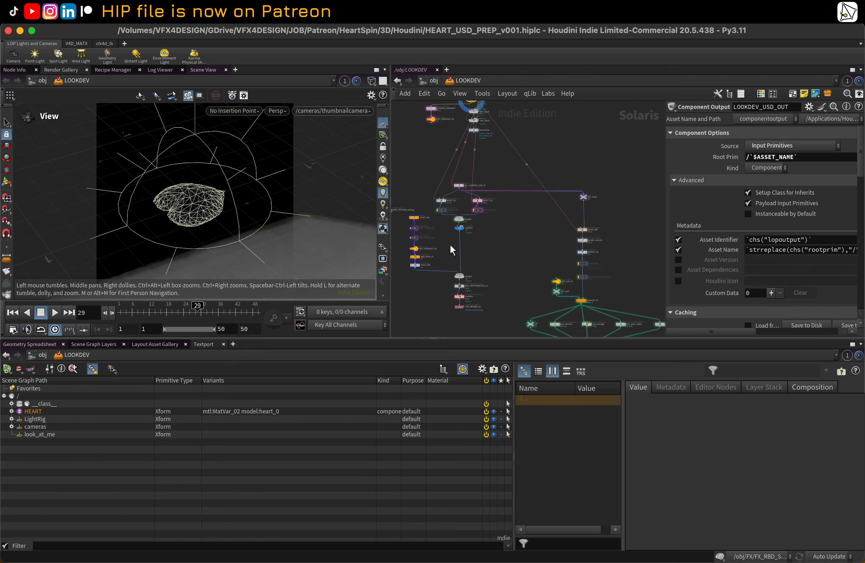
pyautogui.scroll(-8, 427, 210)
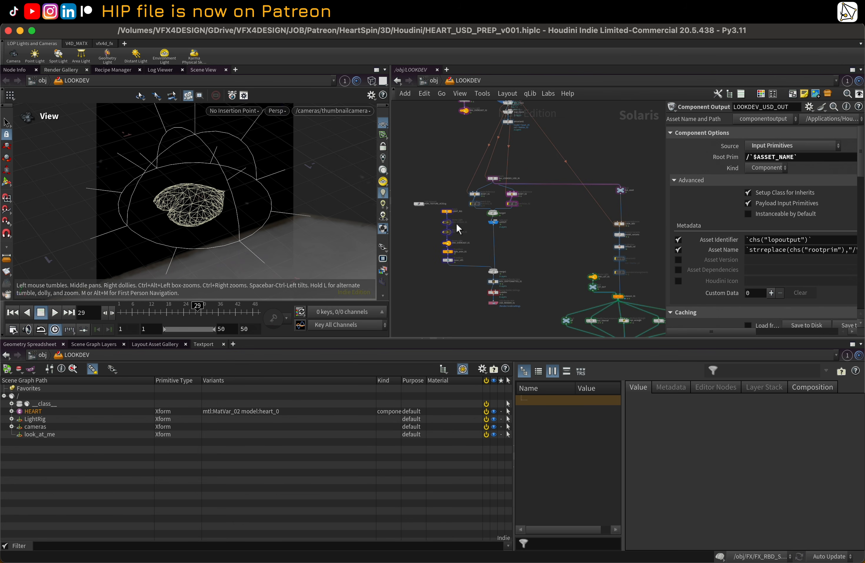
pyautogui.moveTo(504, 197); pyautogui.dragTo(501, 213, button='middle')
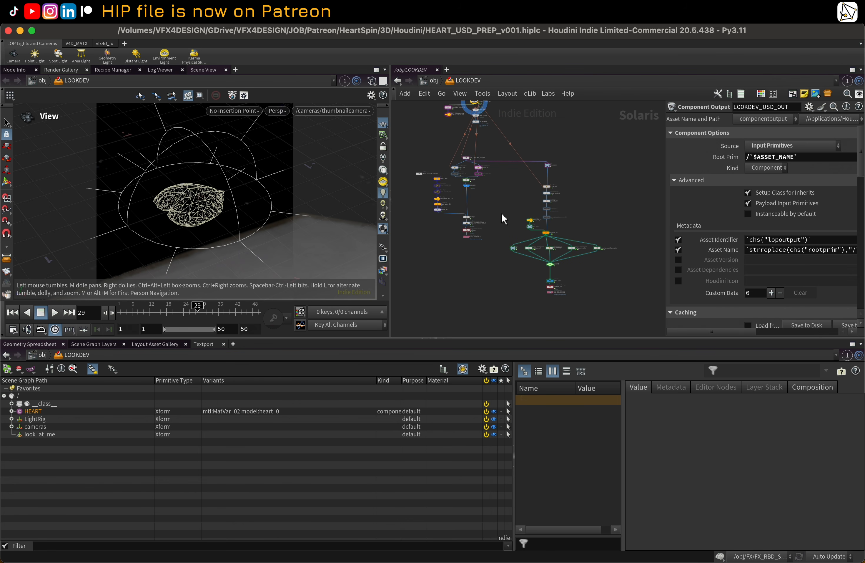
pyautogui.scroll(-1, 499, 196)
pyautogui.moveTo(538, 138); pyautogui.dragTo(562, 219, button='middle')
pyautogui.moveTo(561, 171)
pyautogui.mouseDown(button='middle')
pyautogui.moveTo(572, 223)
pyautogui.moveTo(574, 168)
pyautogui.mouseUp(button='middle')
pyautogui.scroll(1, 571, 223)
pyautogui.scroll(1, 452, 113)
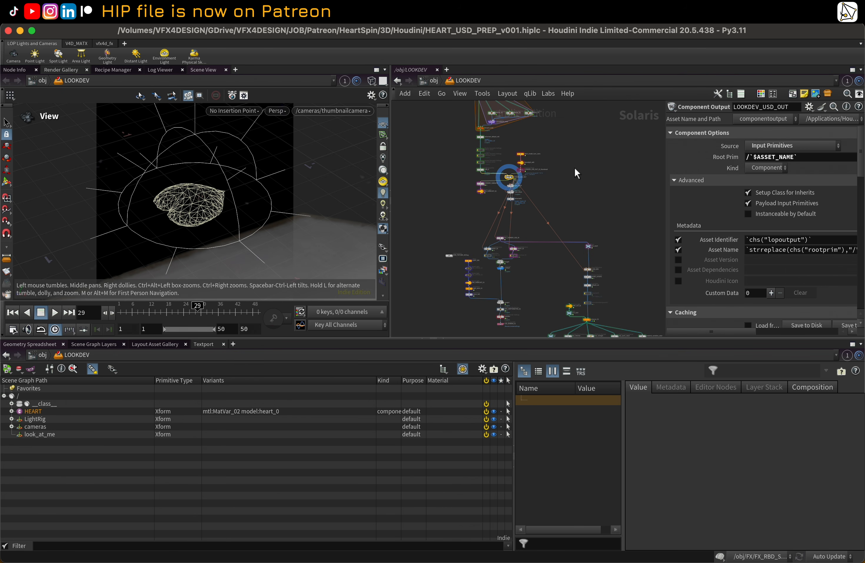
pyautogui.moveTo(577, 215); pyautogui.dragTo(565, 164, button='middle')
pyautogui.moveTo(606, 202); pyautogui.dragTo(587, 135, button='middle')
pyautogui.scroll(-1, 593, 153)
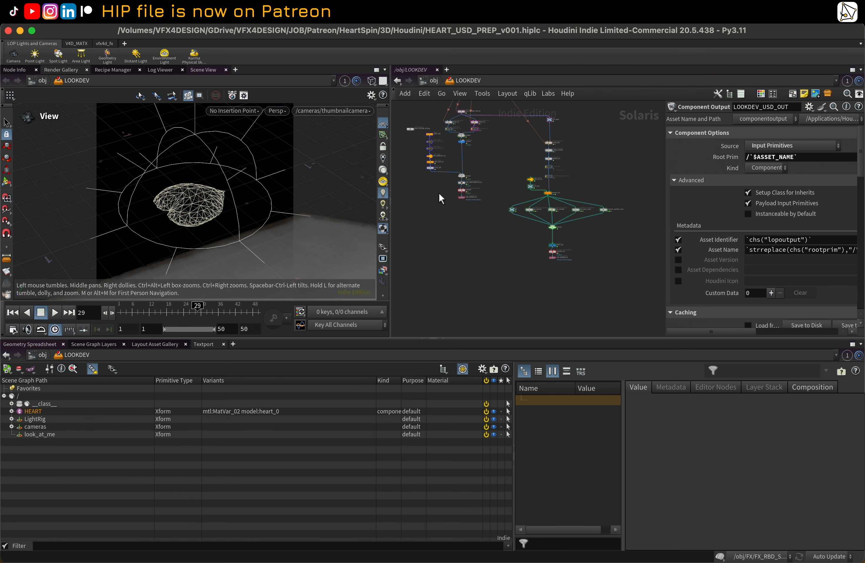
pyautogui.moveTo(442, 203); pyautogui.dragTo(467, 247, button='middle')
# Step: Enter the HDRI_TEXTURE_ACEScg Copernicus network
pyautogui.scroll(4, 467, 247)
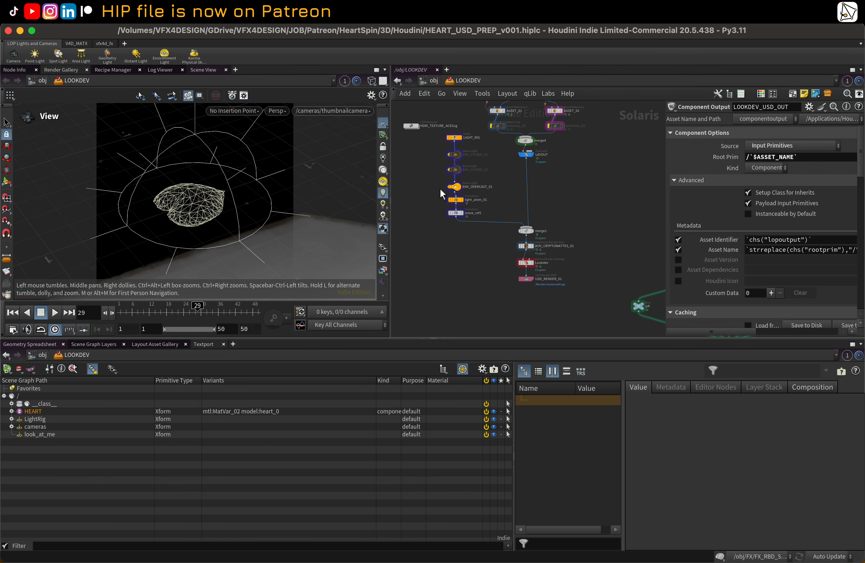
pyautogui.scroll(2, 454, 219)
pyautogui.click(444, 179)
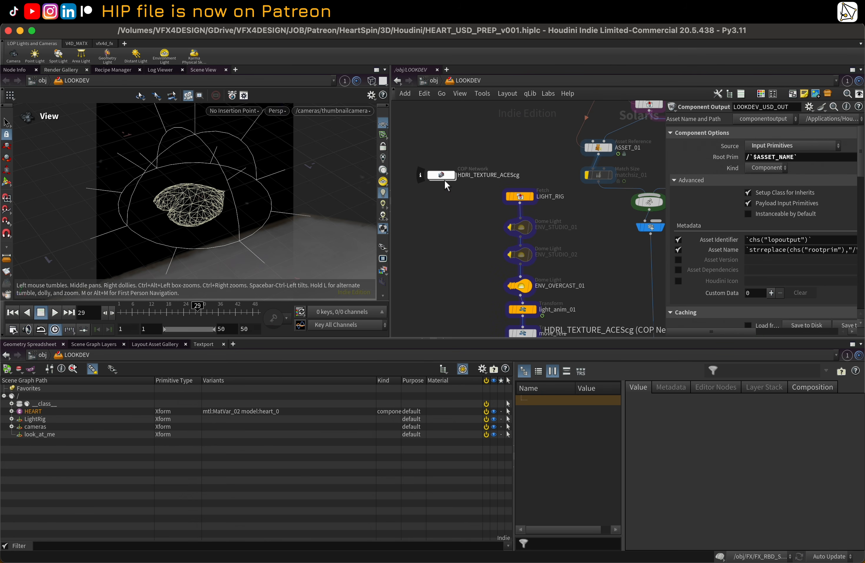
pyautogui.doubleClick(443, 176)
# Step: Inspect the HDRI chain nodes from INPUT_HDRI through SCALE and OUT_HDRI to the save_HDRI output
pyautogui.scroll(-5, 458, 219)
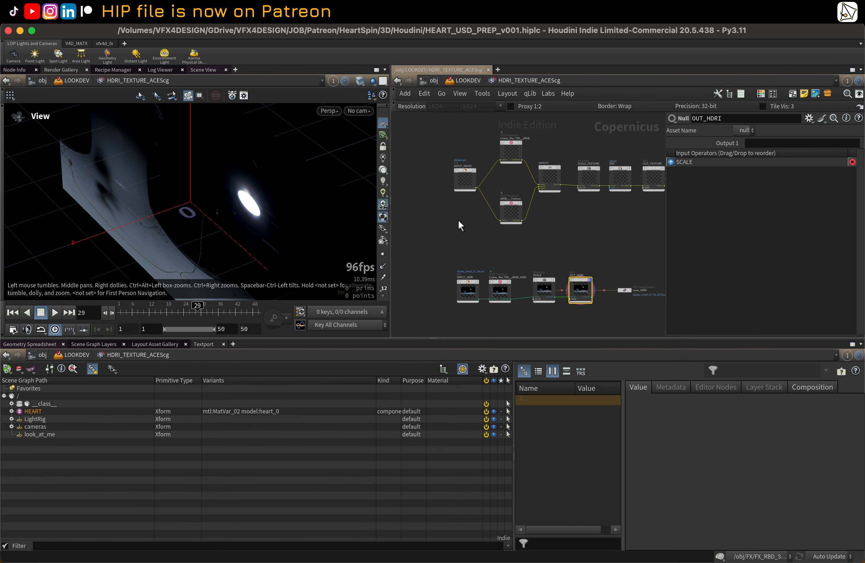
pyautogui.moveTo(538, 235); pyautogui.dragTo(528, 232, button='middle')
pyautogui.scroll(2, 528, 232)
pyautogui.scroll(3, 528, 232)
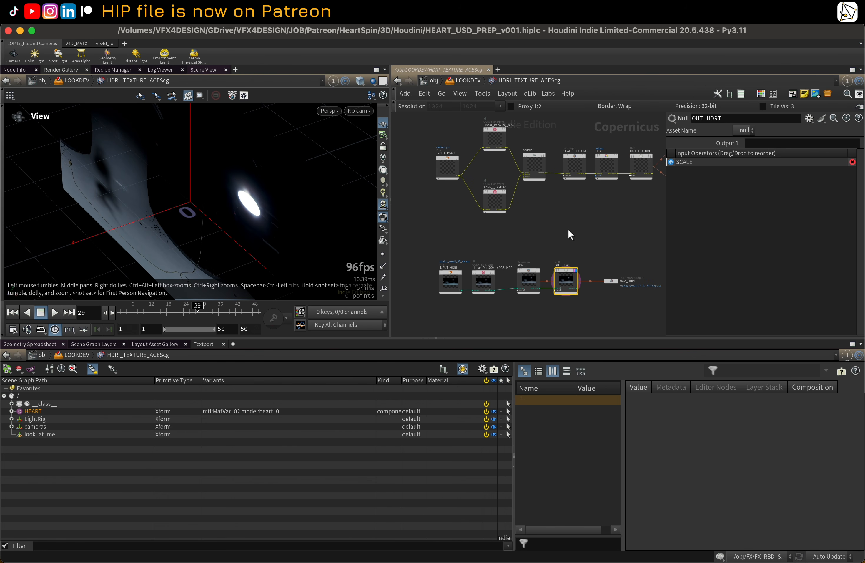
pyautogui.click(441, 285)
pyautogui.moveTo(449, 262); pyautogui.dragTo(437, 220, button='middle')
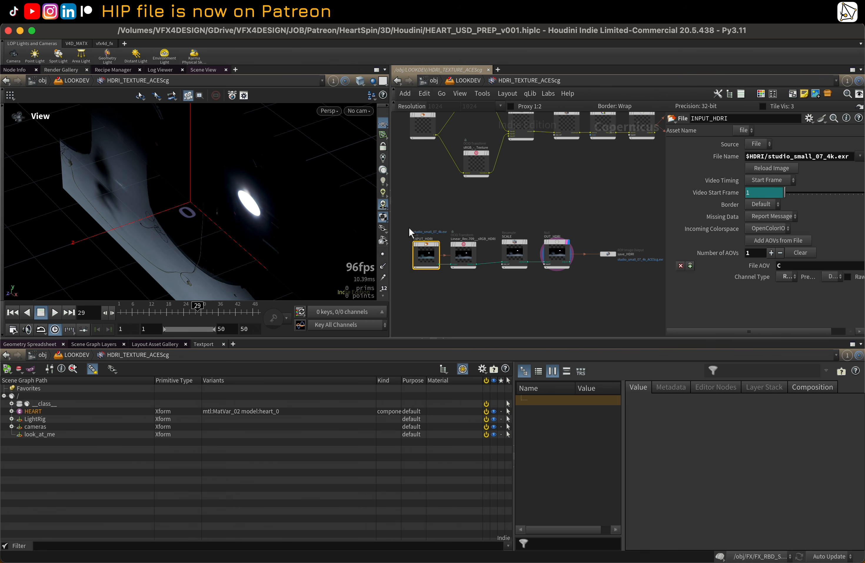
pyautogui.scroll(2, 423, 226)
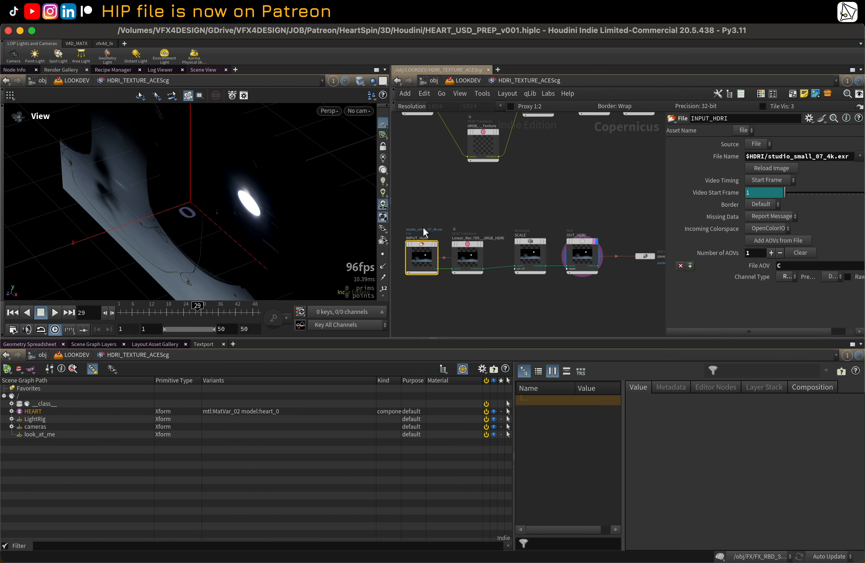
pyautogui.moveTo(423, 226); pyautogui.dragTo(430, 209, button='middle')
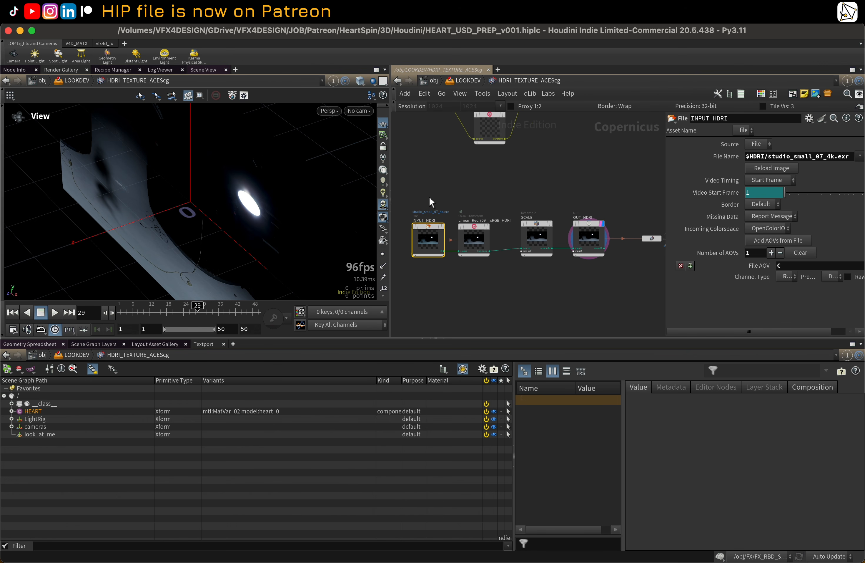
pyautogui.click(475, 238)
pyautogui.hscroll(2, 528, 197)
pyautogui.click(516, 232)
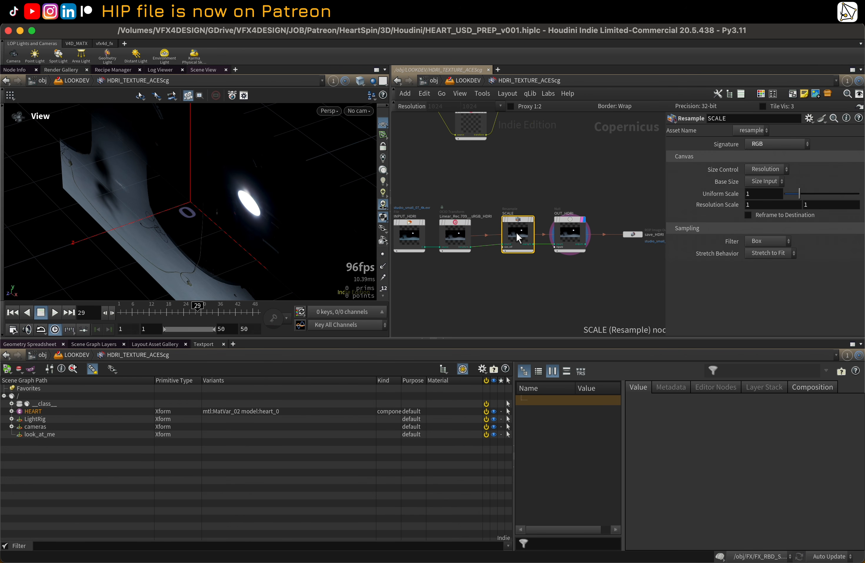
pyautogui.click(570, 232)
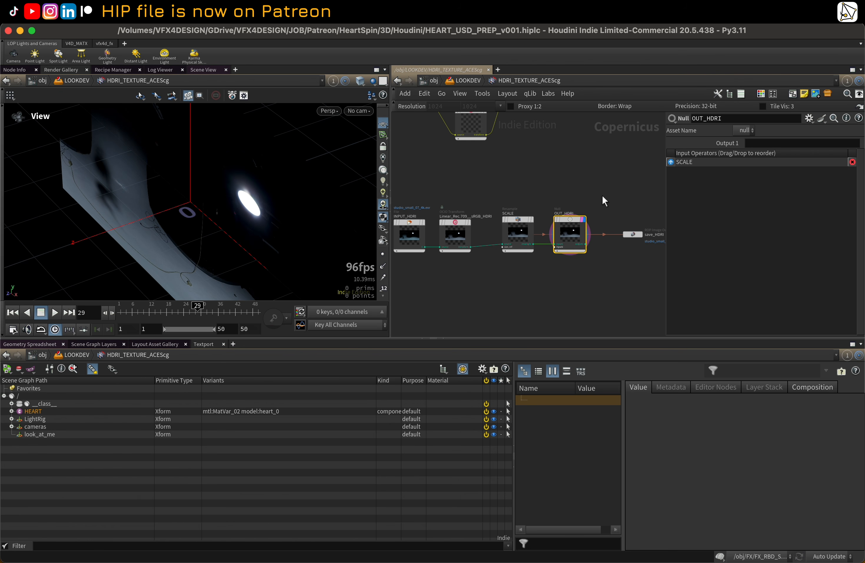
pyautogui.moveTo(603, 195); pyautogui.dragTo(558, 185, button='middle')
pyautogui.click(590, 229)
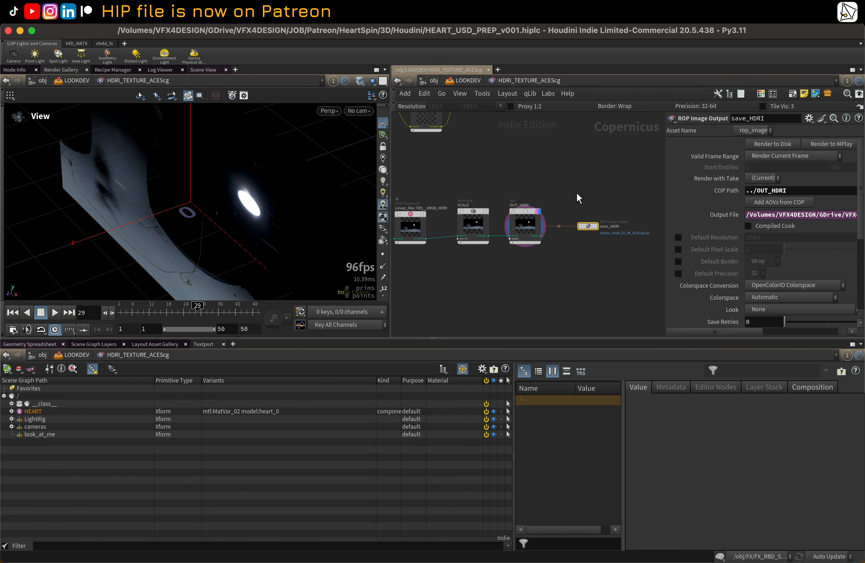
# Step: Open the save_HDRI Output File Python expression in the expression editor to review it, then close it
pyautogui.moveTo(664, 198); pyautogui.dragTo(398, 203)
pyautogui.rightClick(475, 213)
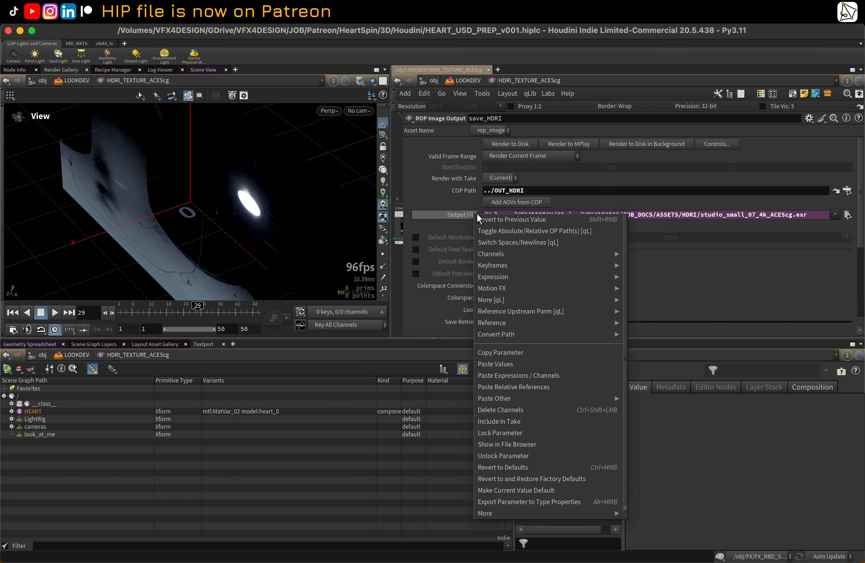
pyautogui.moveTo(595, 277)
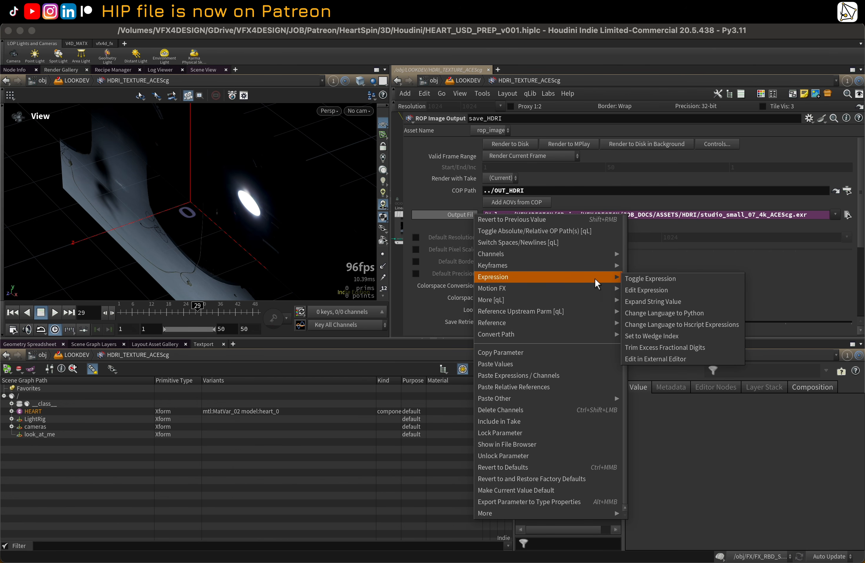
pyautogui.click(659, 285)
pyautogui.moveTo(655, 190); pyautogui.dragTo(258, 115)
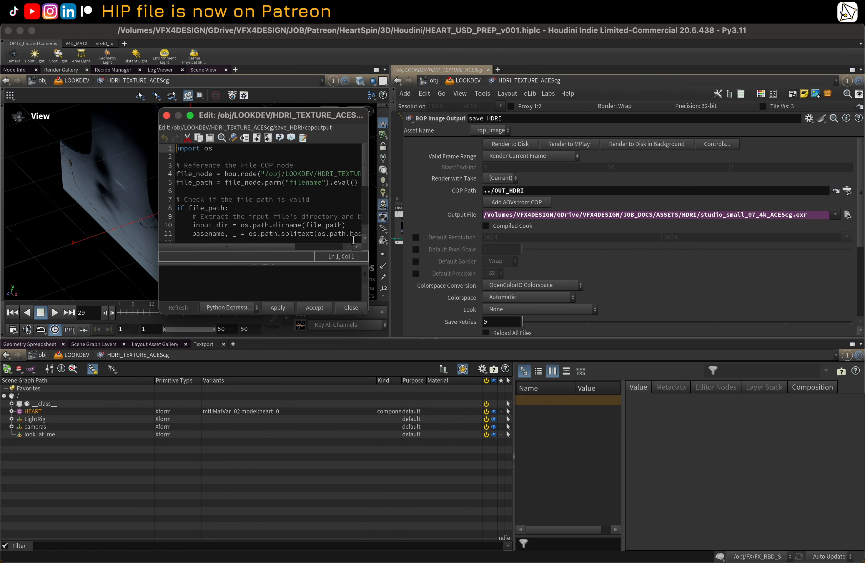
pyautogui.moveTo(366, 313); pyautogui.dragTo(714, 472)
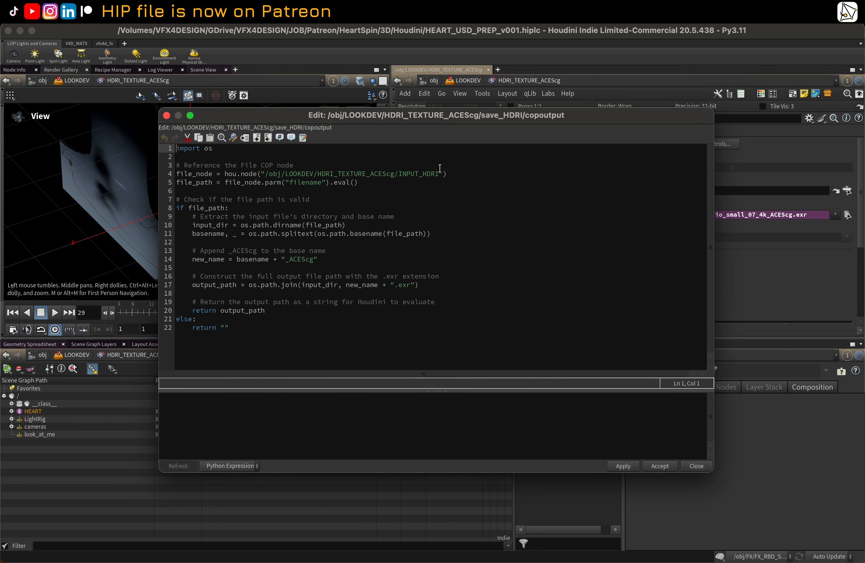
pyautogui.moveTo(549, 119); pyautogui.dragTo(417, 141)
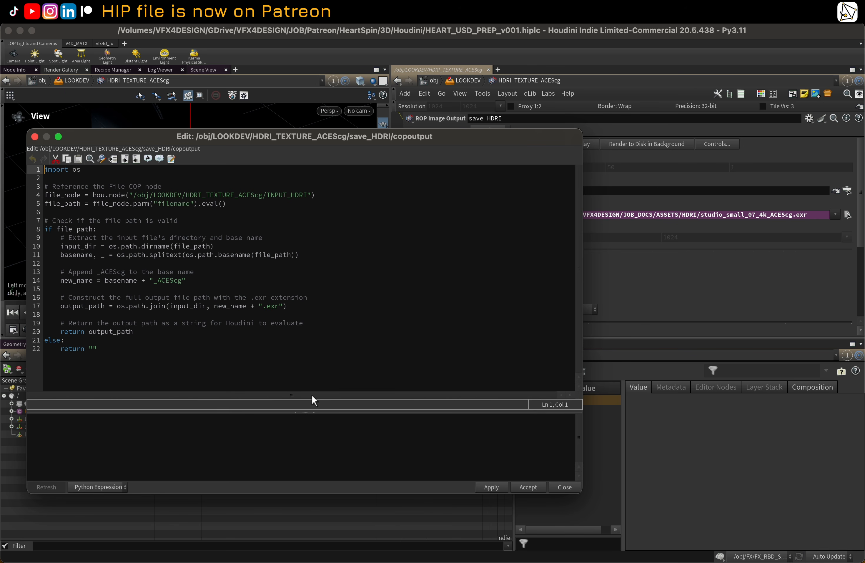
pyautogui.click(35, 136)
# Step: Restore the parameter pane width and return up to the LOOKDEV network
pyautogui.moveTo(402, 189); pyautogui.dragTo(647, 189)
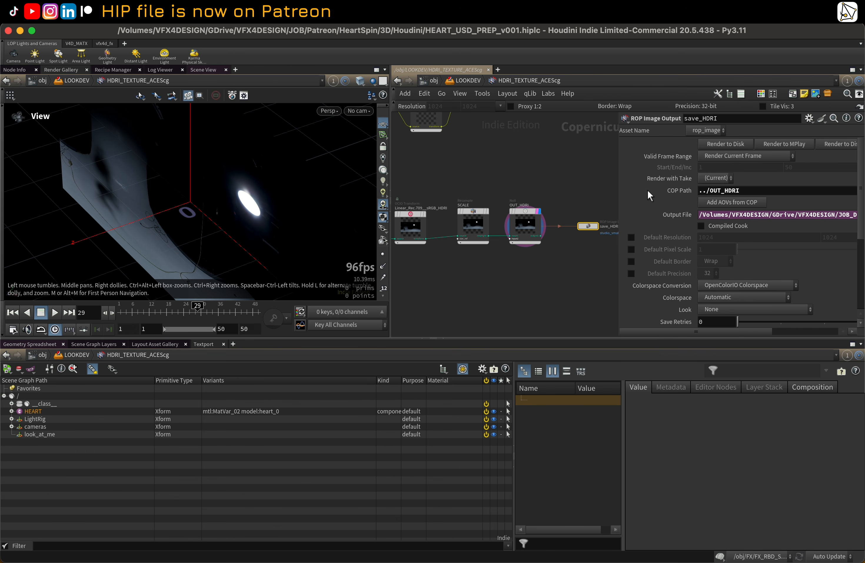
pyautogui.moveTo(560, 189); pyautogui.dragTo(542, 242, button='middle')
pyautogui.scroll(-1, 546, 227)
pyautogui.scroll(-1, 564, 240)
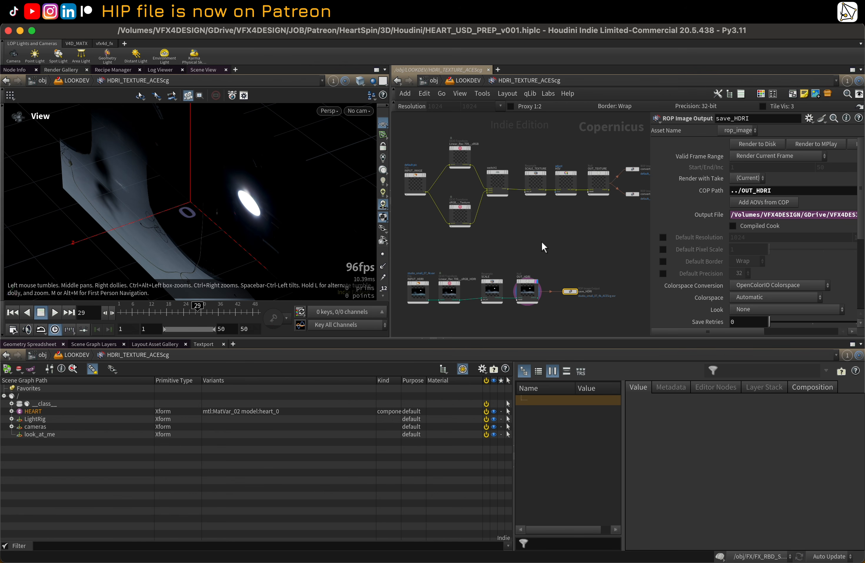
pyautogui.press('u')
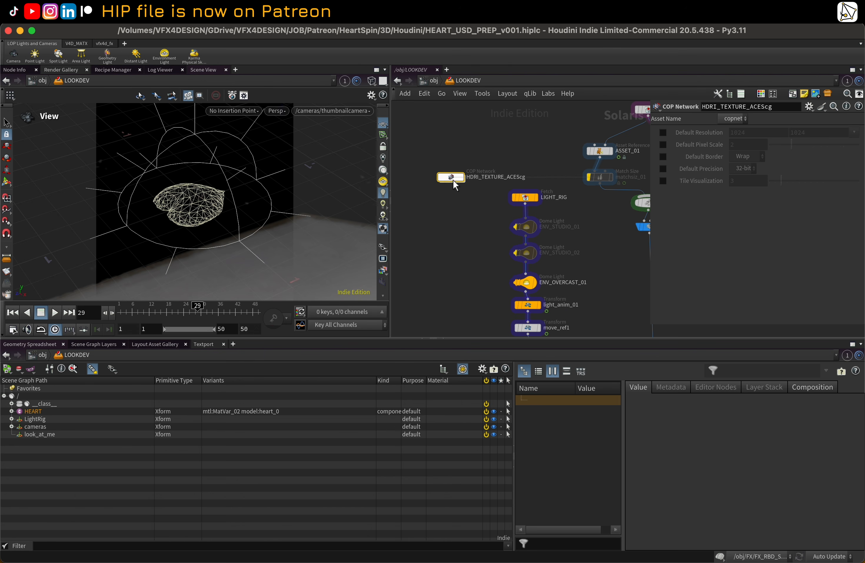
# Step: Open the FX network and display the ASSET_IN asset reference node to inspect the heart asset
pyautogui.moveTo(465, 249); pyautogui.dragTo(433, 207, button='middle')
pyautogui.scroll(-2, 447, 221)
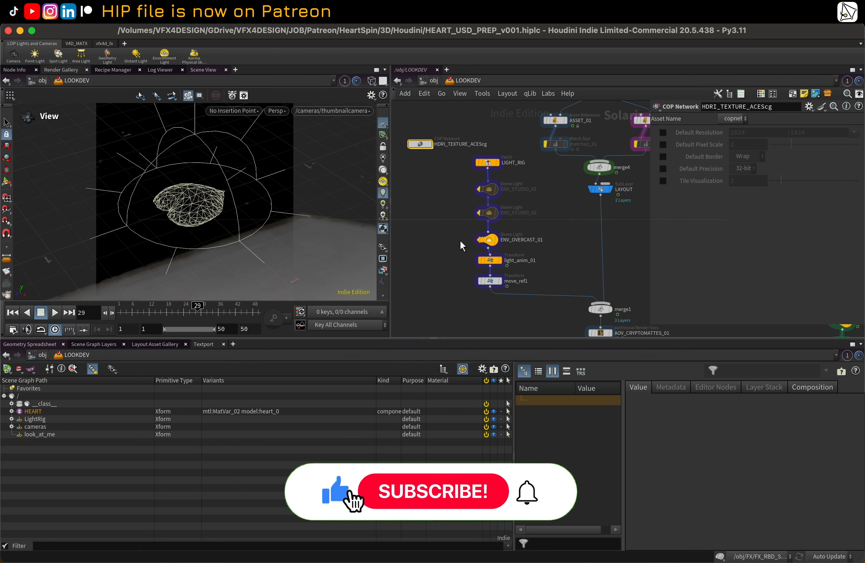
pyautogui.scroll(-6, 489, 238)
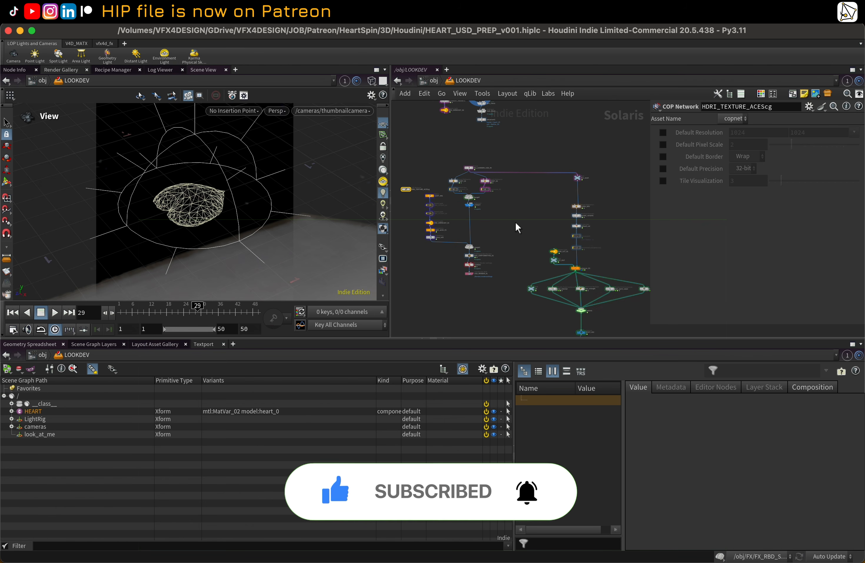
pyautogui.scroll(1, 515, 222)
pyautogui.moveTo(521, 232); pyautogui.dragTo(521, 217, button='middle')
pyautogui.click(452, 82)
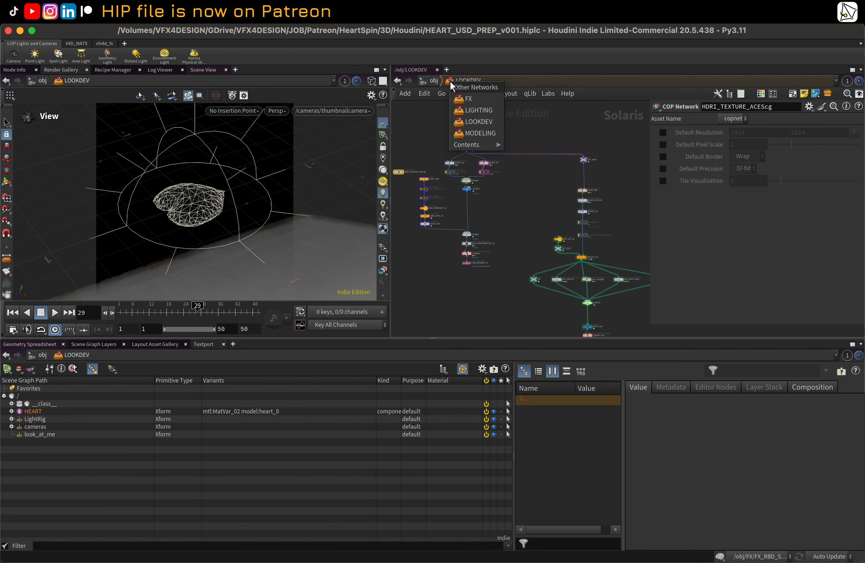
pyautogui.click(464, 99)
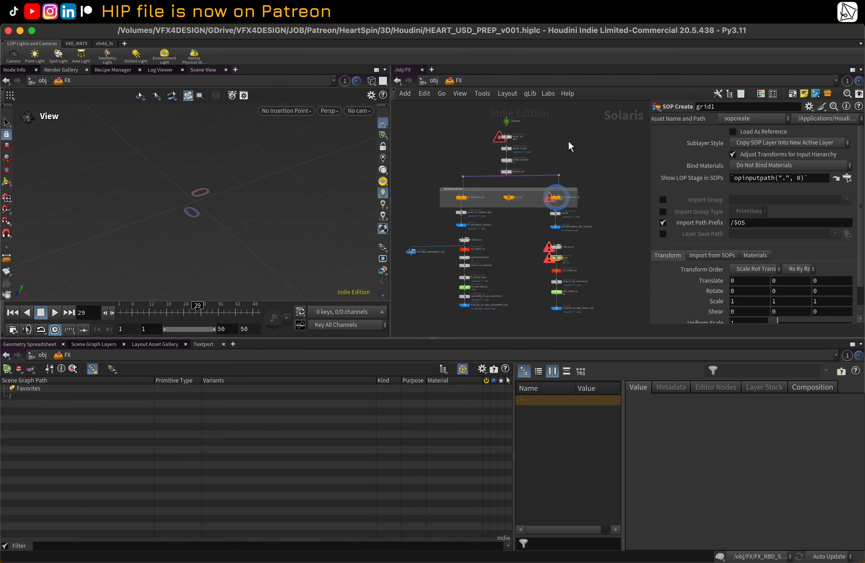
pyautogui.scroll(3, 508, 190)
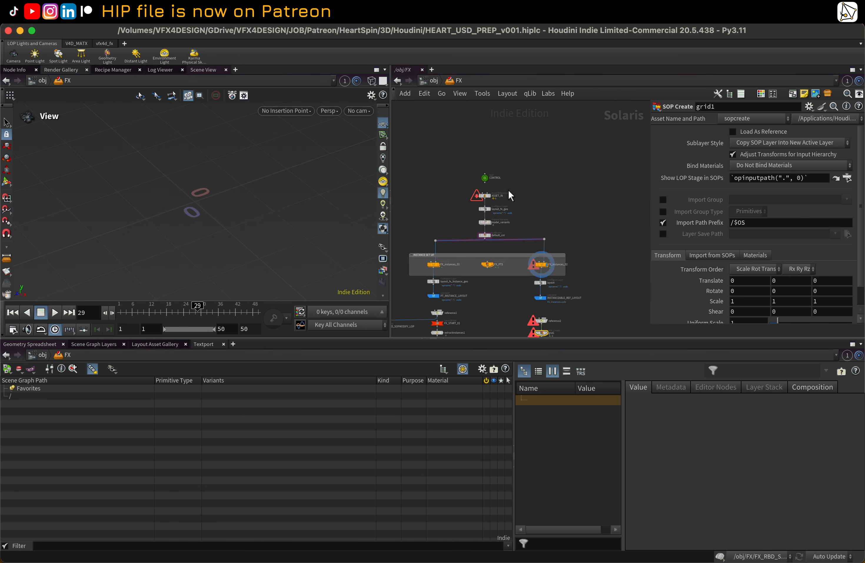
pyautogui.click(484, 196)
pyautogui.scroll(1, 511, 191)
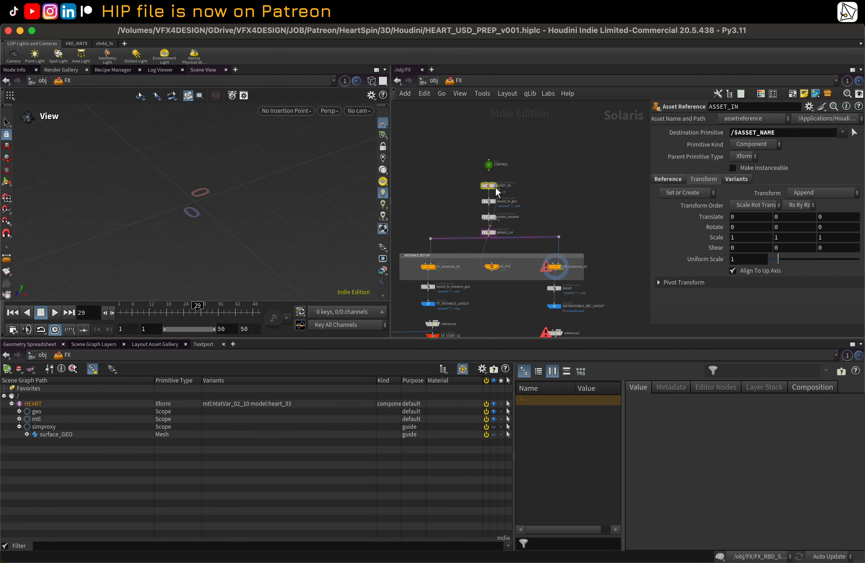
pyautogui.click(495, 186)
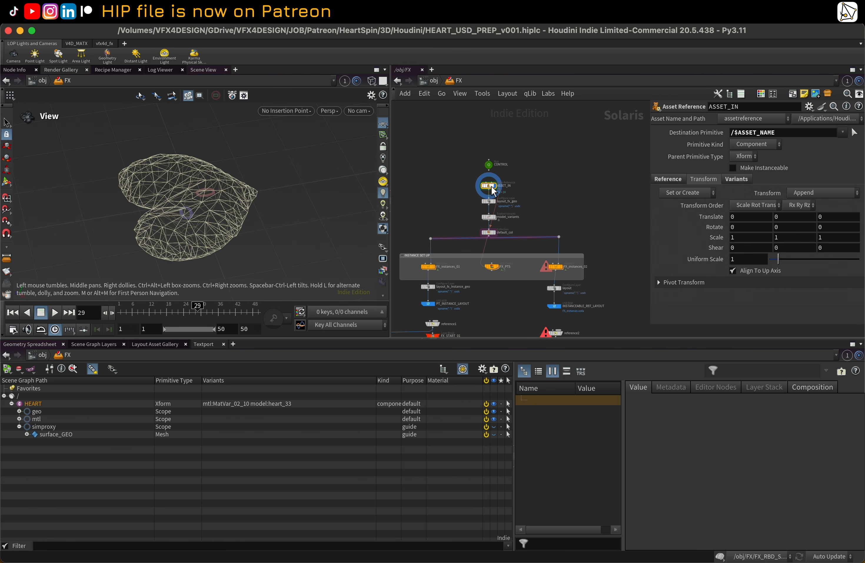
pyautogui.scroll(-3, 481, 185)
pyautogui.moveTo(459, 268); pyautogui.dragTo(470, 188, button='middle')
pyautogui.scroll(-1, 470, 188)
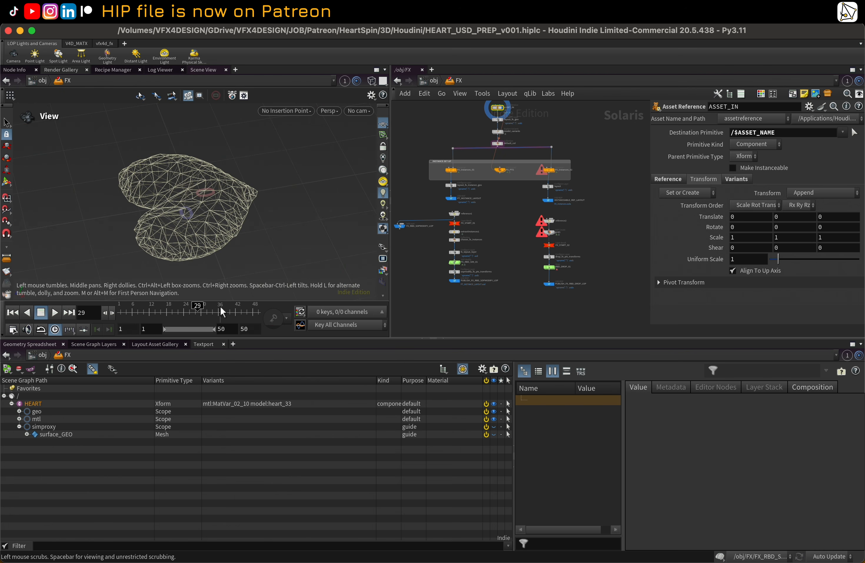
# Step: Review the LIGHTING network nodes and the object-level ASSET USD PREP and SHOT USD PREP networks
pyautogui.click(456, 80)
pyautogui.click(476, 112)
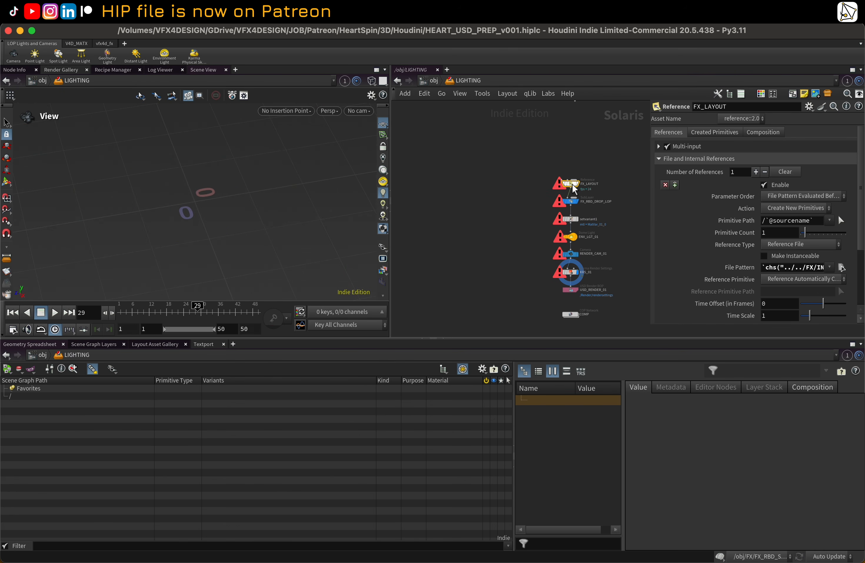
pyautogui.moveTo(546, 169); pyautogui.dragTo(466, 162, button='middle')
pyautogui.moveTo(452, 157); pyautogui.dragTo(526, 322)
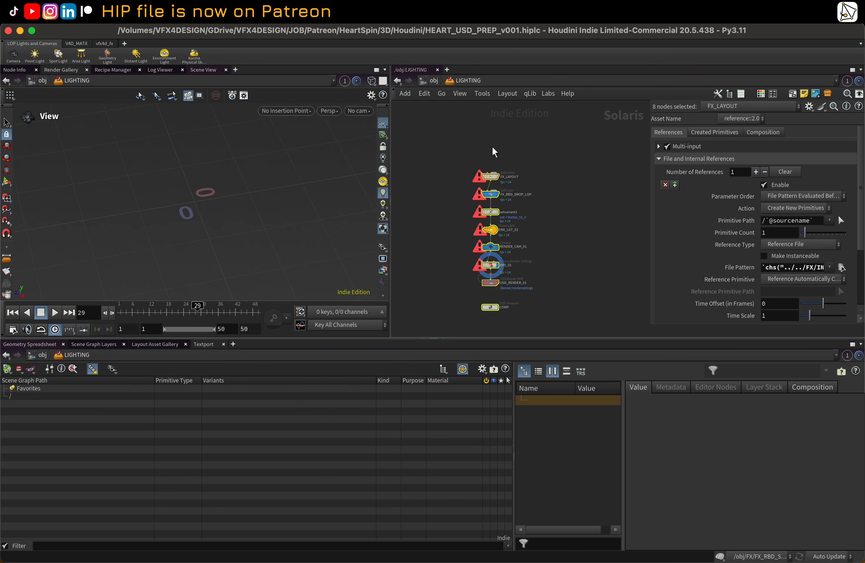
pyautogui.click(434, 80)
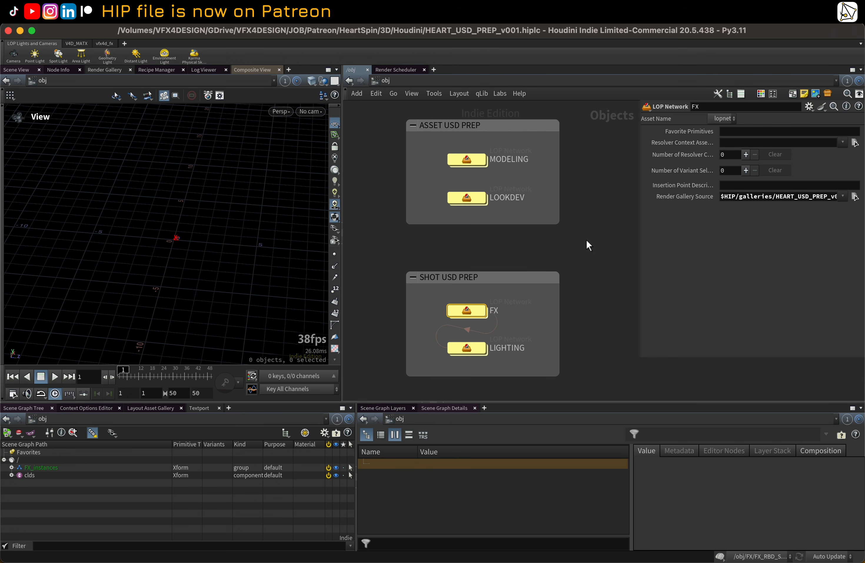
pyautogui.moveTo(363, 130); pyautogui.dragTo(570, 231)
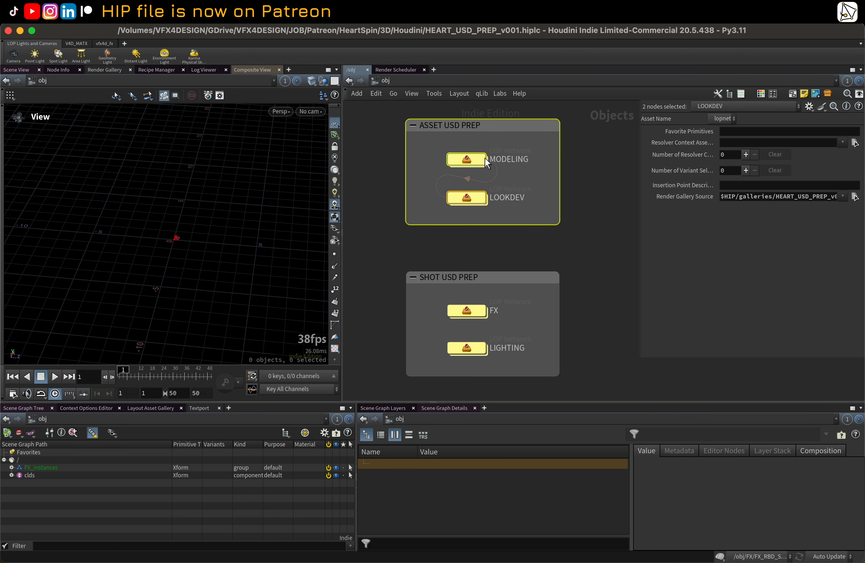
pyautogui.click(501, 141)
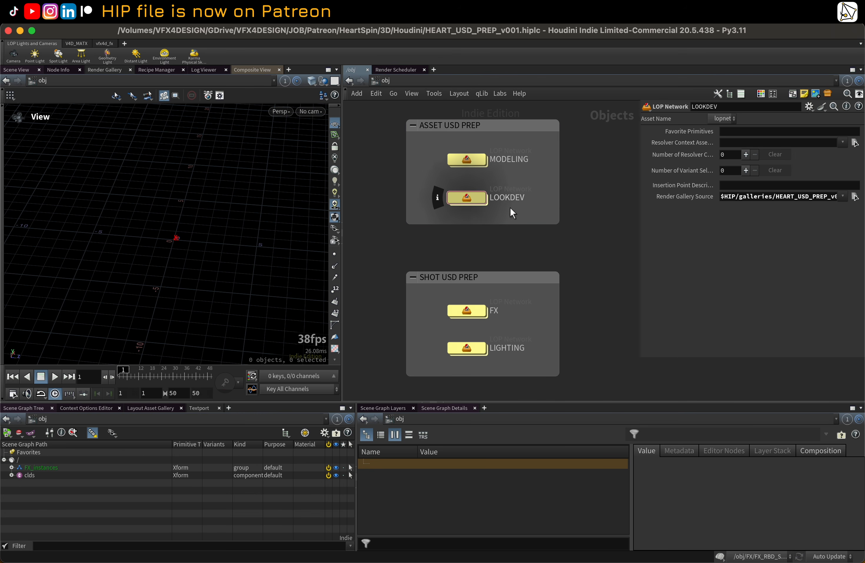
pyautogui.moveTo(587, 225); pyautogui.dragTo(584, 226, button='middle')
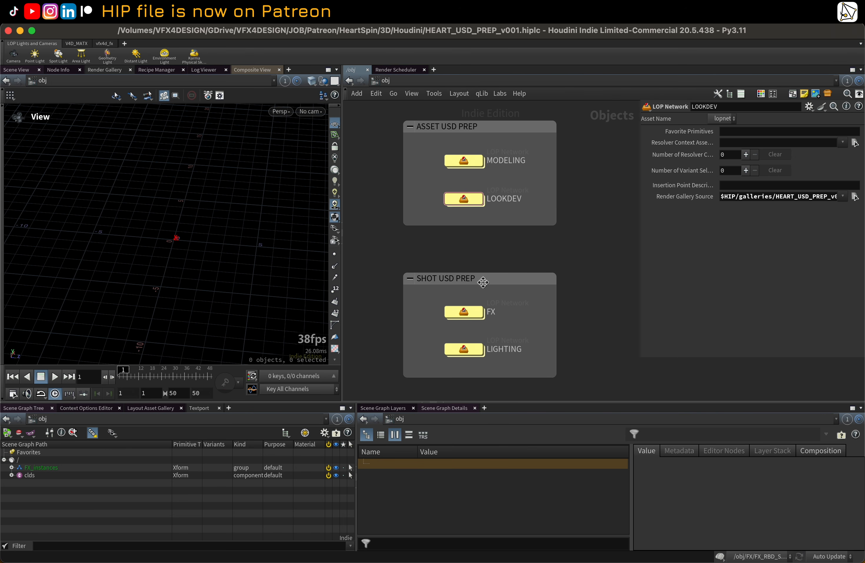
# Step: Enter the FX network and inspect the ASSET_IN node's Reference File path on its Reference tab
pyautogui.doubleClick(471, 310)
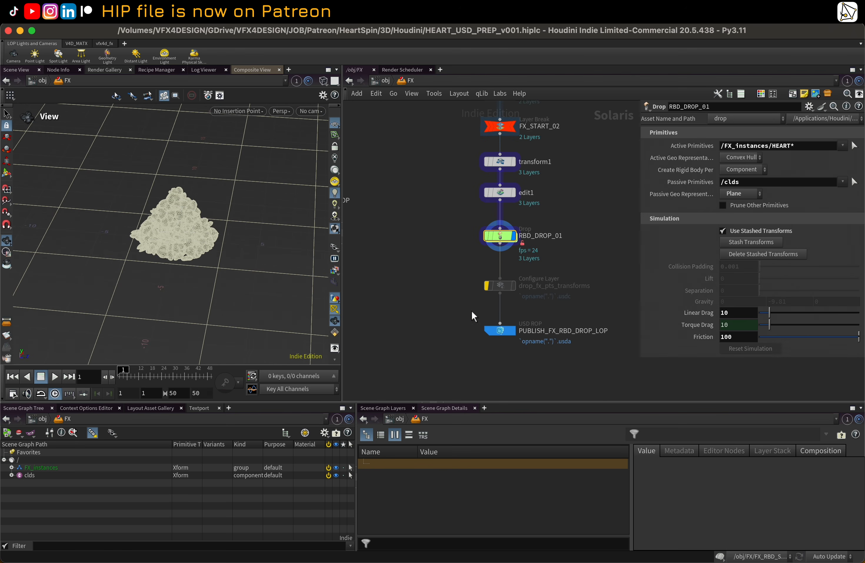
pyautogui.moveTo(584, 171); pyautogui.dragTo(551, 205, button='middle')
pyautogui.scroll(-5, 541, 243)
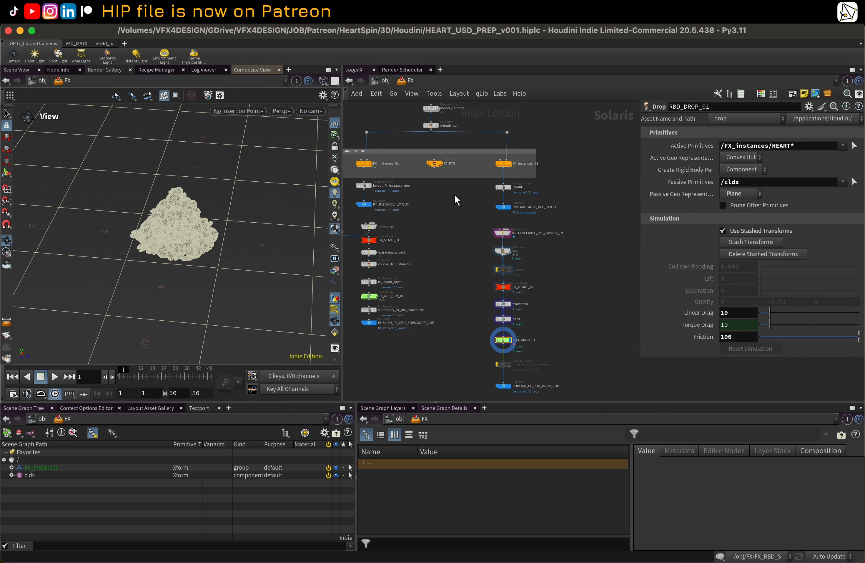
pyautogui.moveTo(454, 194); pyautogui.dragTo(497, 317, button='middle')
pyautogui.scroll(10, 489, 154)
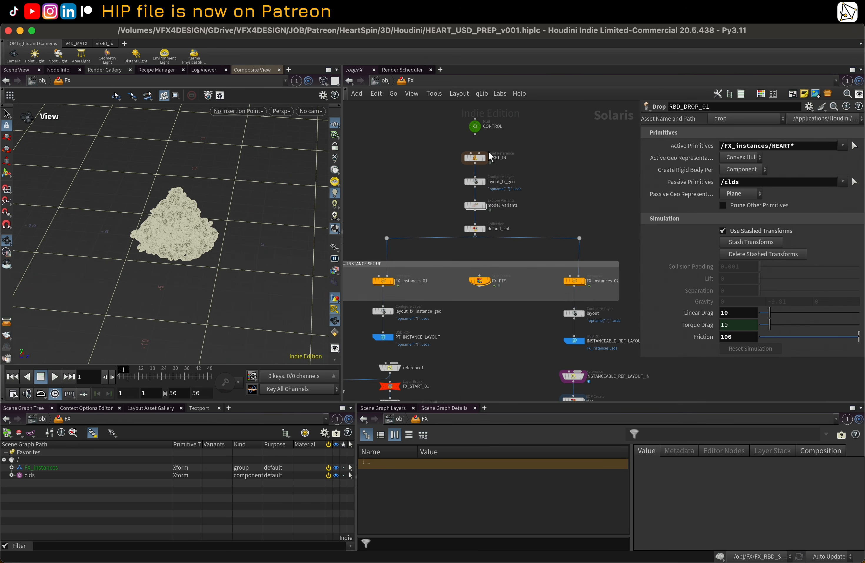
pyautogui.click(481, 160)
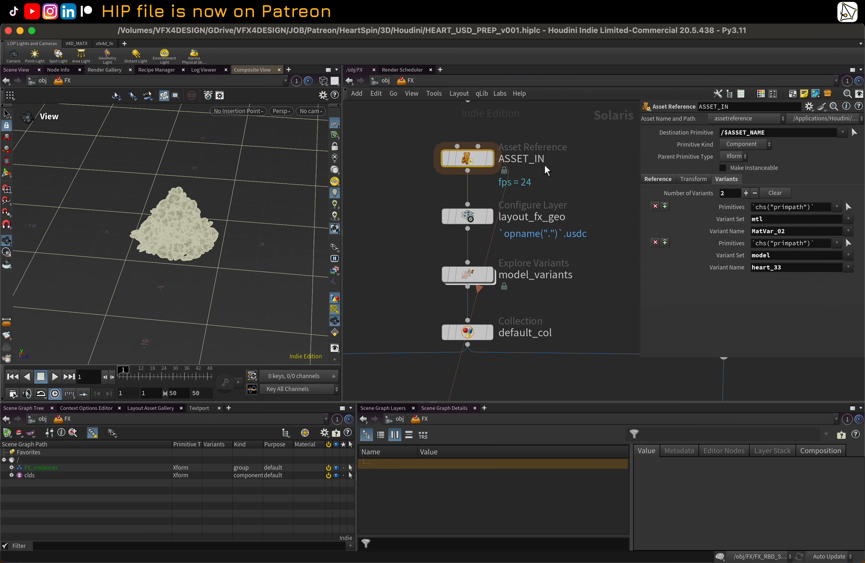
pyautogui.moveTo(545, 165); pyautogui.dragTo(531, 165, button='middle')
pyautogui.click(475, 160)
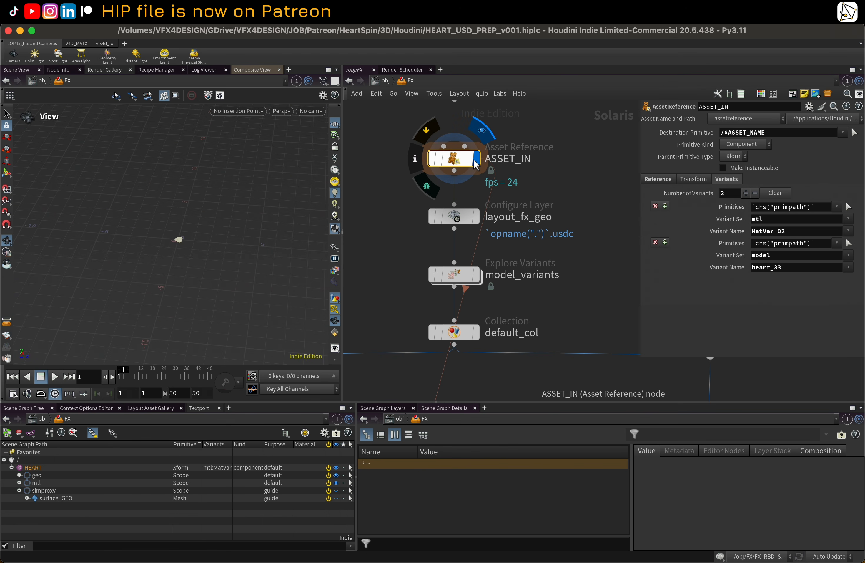
pyautogui.click(650, 178)
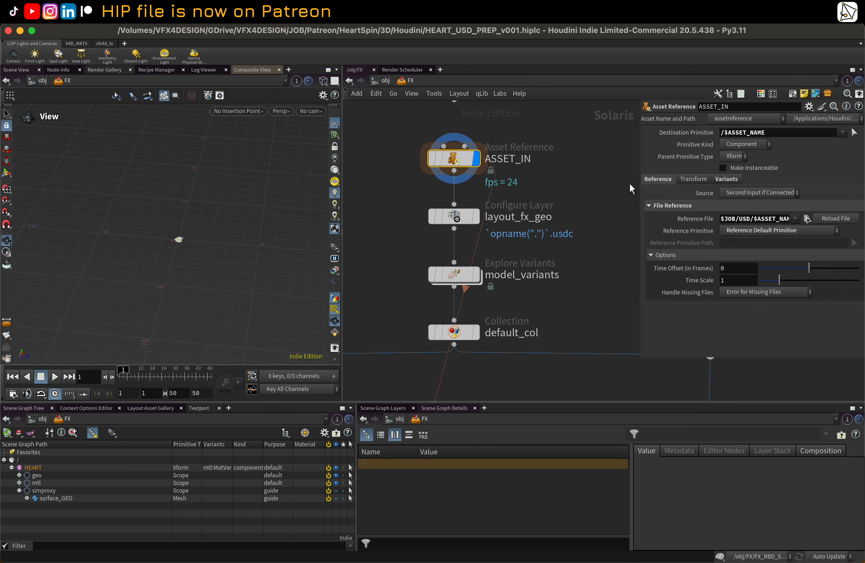
pyautogui.moveTo(638, 181); pyautogui.dragTo(492, 195)
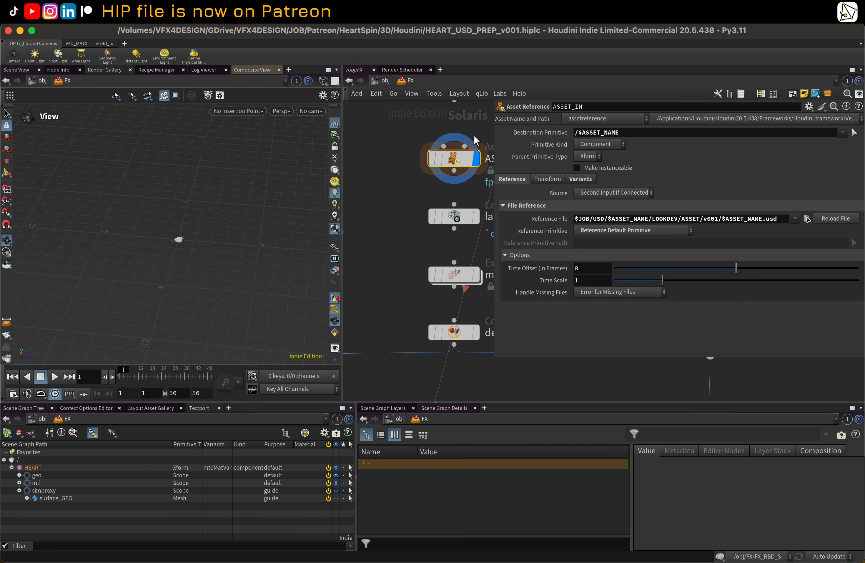
pyautogui.moveTo(476, 140); pyautogui.dragTo(441, 156, button='middle')
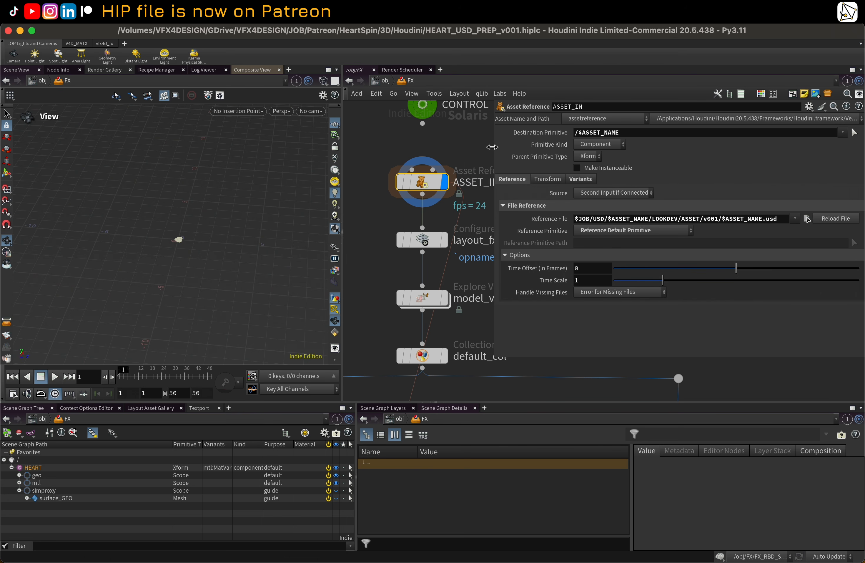
pyautogui.moveTo(491, 147); pyautogui.dragTo(529, 148)
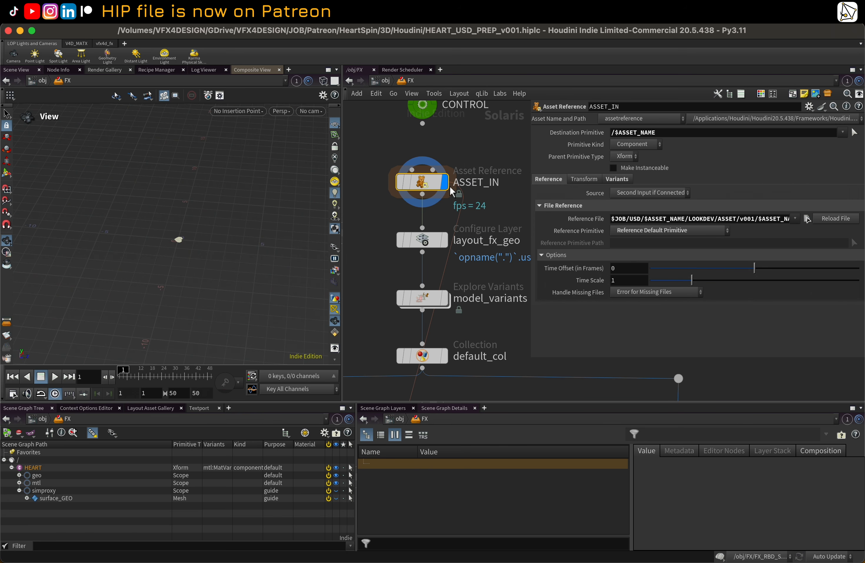
# Step: In the LOOKDEV network, copy the Location parameter of the LOOKDEV_USD_OUT Component Output node
pyautogui.click(405, 82)
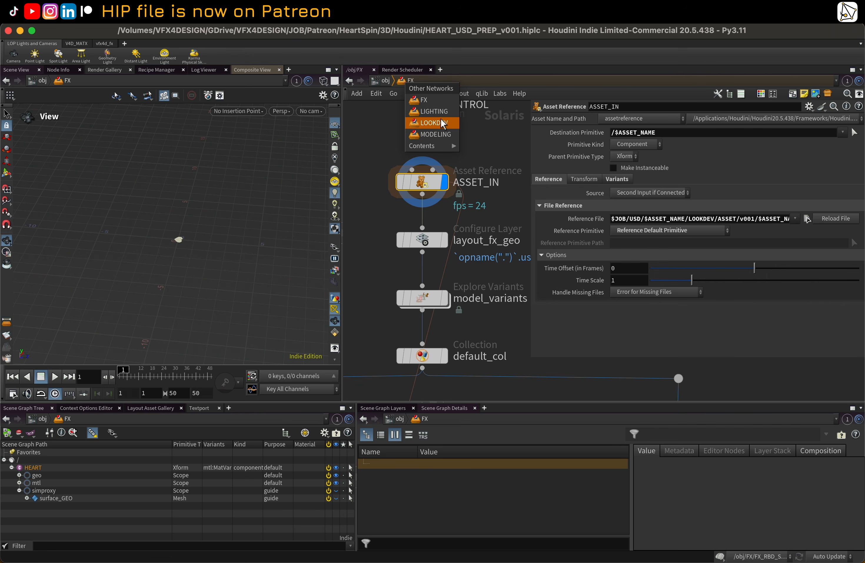
pyautogui.click(434, 123)
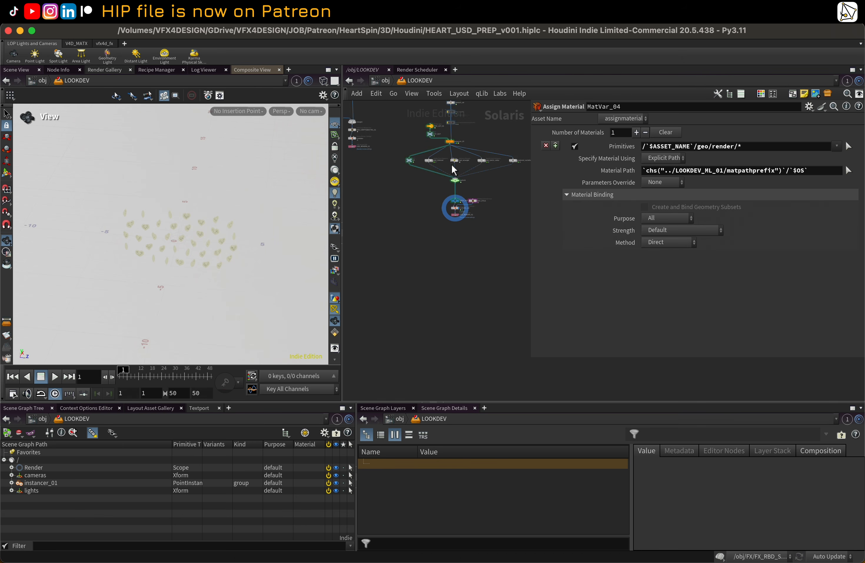
pyautogui.scroll(10, 432, 204)
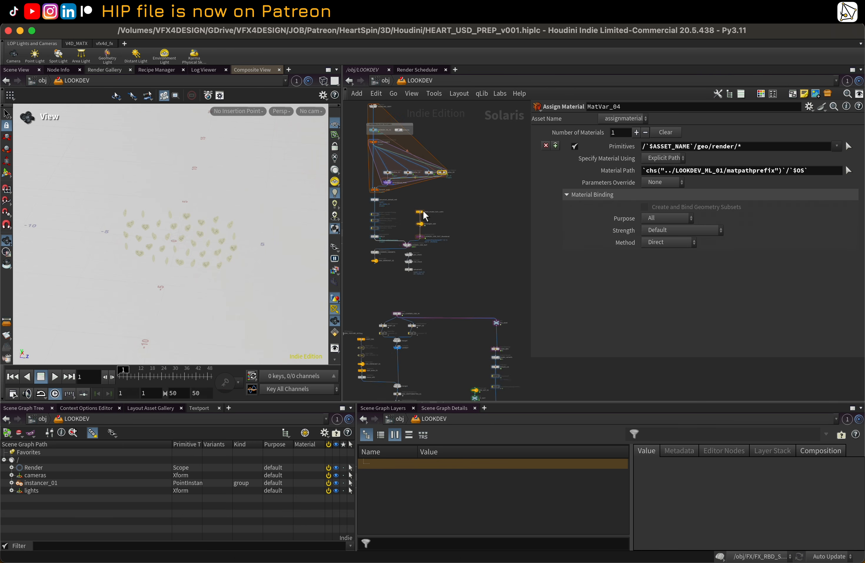
pyautogui.scroll(2, 398, 265)
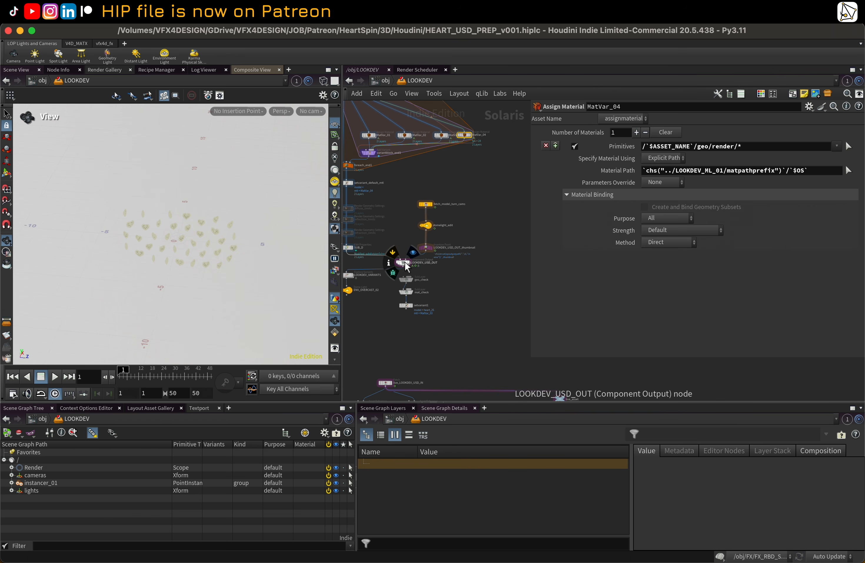
pyautogui.click(401, 260)
pyautogui.scroll(-5, 583, 278)
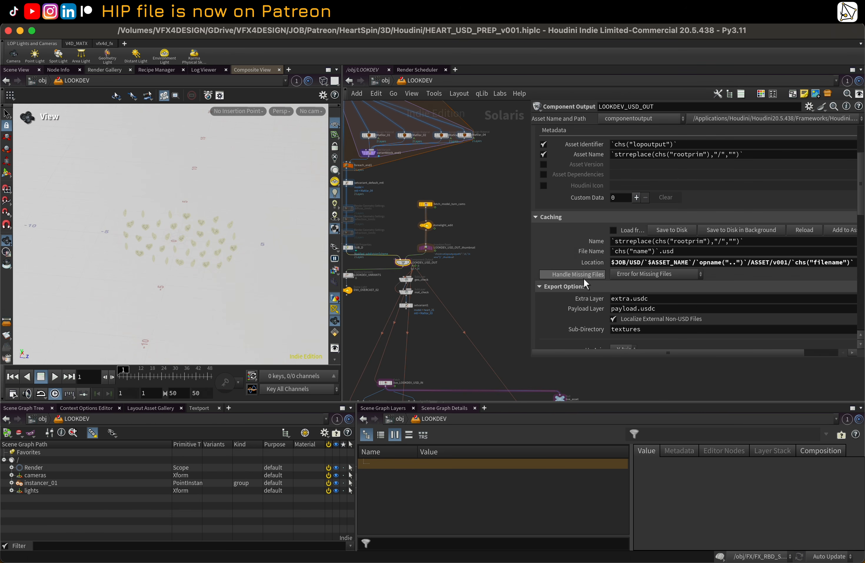
pyautogui.rightClick(581, 261)
pyautogui.click(616, 396)
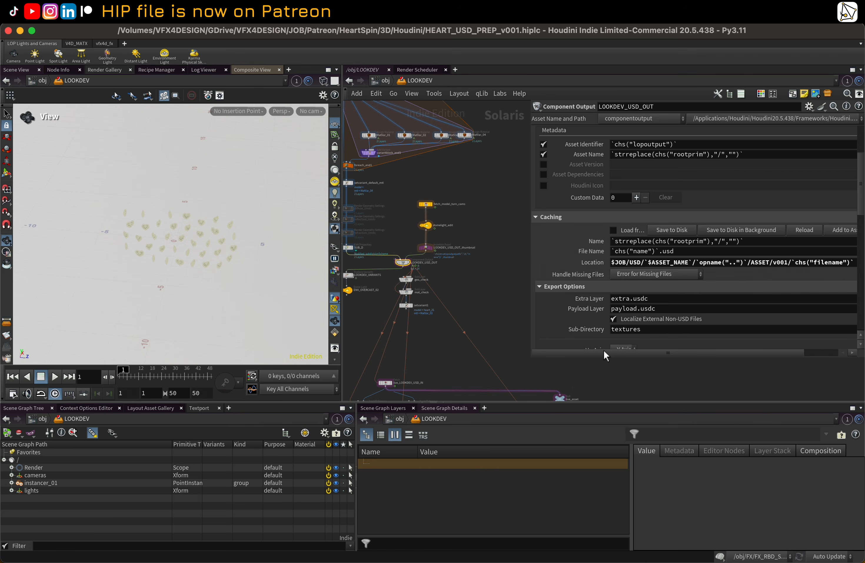
# Step: Back in the FX network, paste it as a relative reference into ASSET_IN's Reference File parameter
pyautogui.click(440, 79)
pyautogui.click(463, 104)
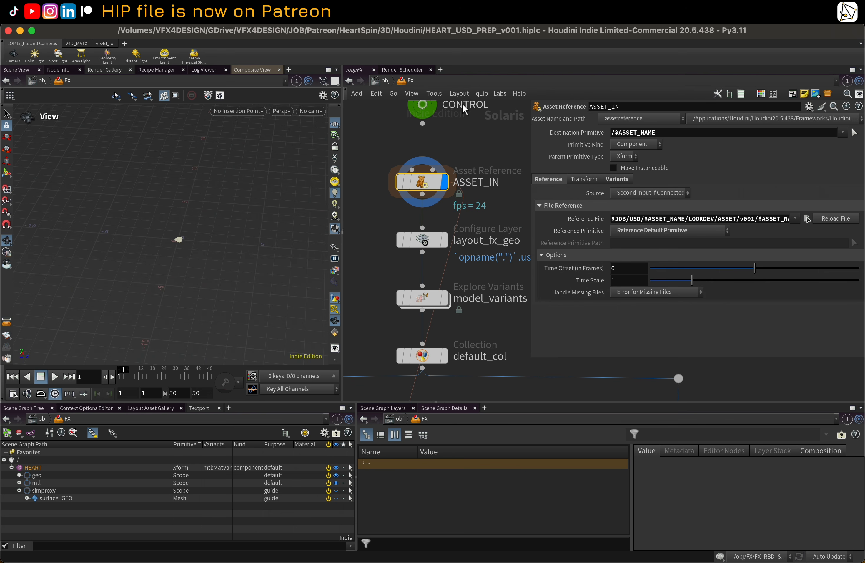
pyautogui.moveTo(446, 155); pyautogui.dragTo(447, 213, button='middle')
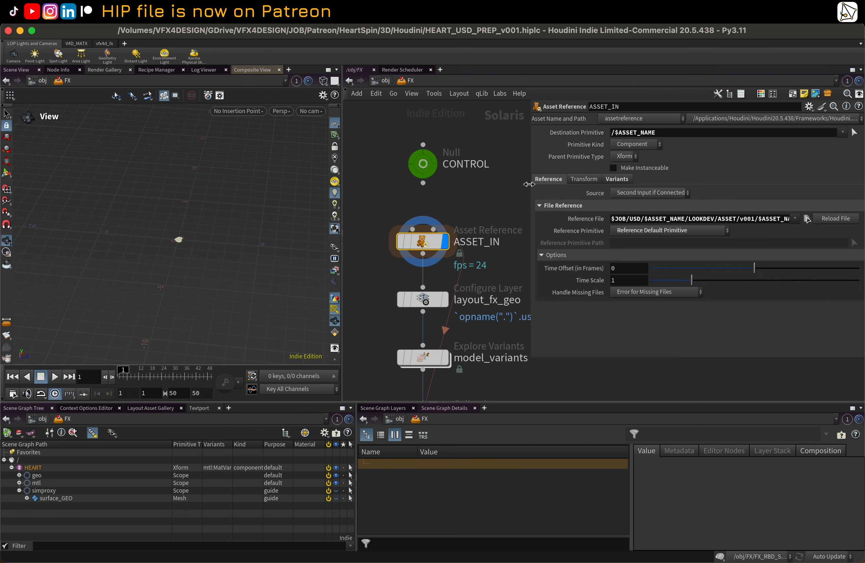
pyautogui.moveTo(529, 184); pyautogui.dragTo(496, 186)
pyautogui.rightClick(533, 218)
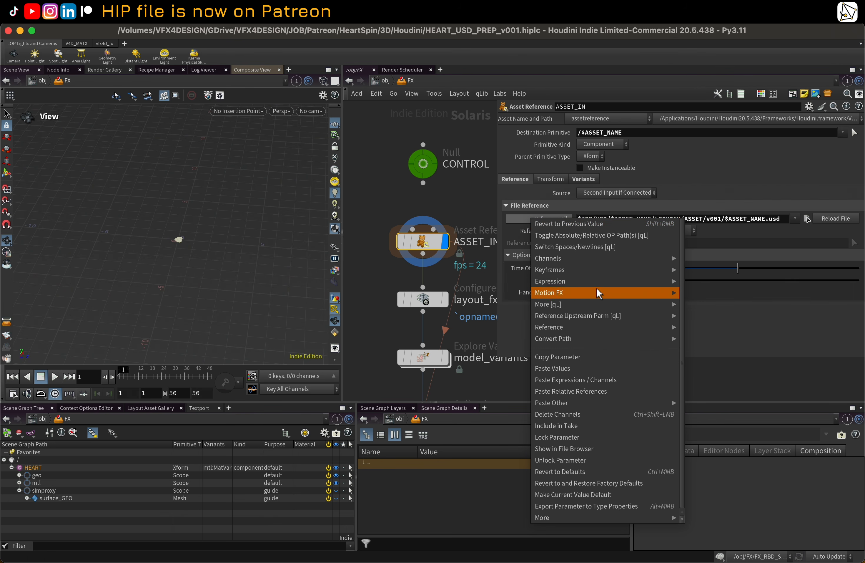
pyautogui.click(607, 390)
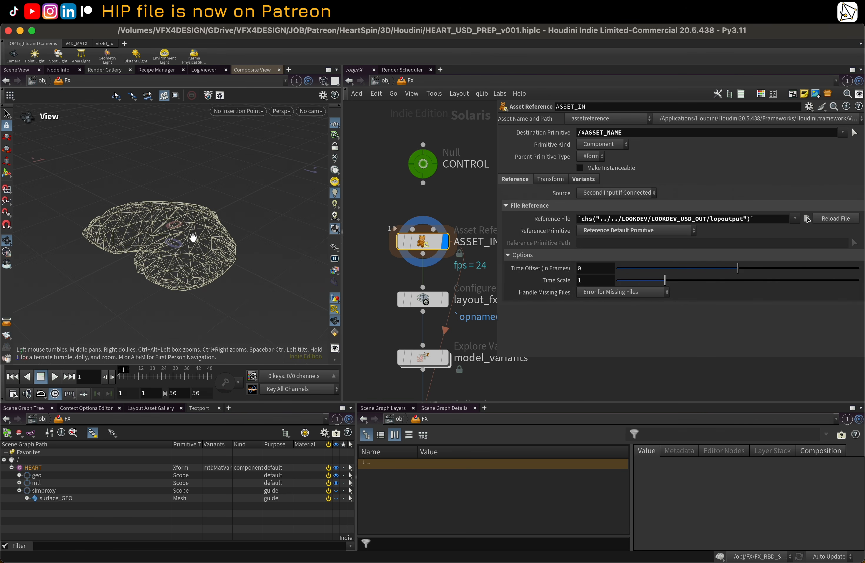
# Step: Delete the CONTROL null node above ASSET_IN in the FX network
pyautogui.moveTo(494, 187); pyautogui.dragTo(623, 193)
pyautogui.scroll(-6, 550, 206)
pyautogui.moveTo(550, 218); pyautogui.dragTo(539, 194, button='middle')
pyautogui.moveTo(428, 134); pyautogui.dragTo(495, 164)
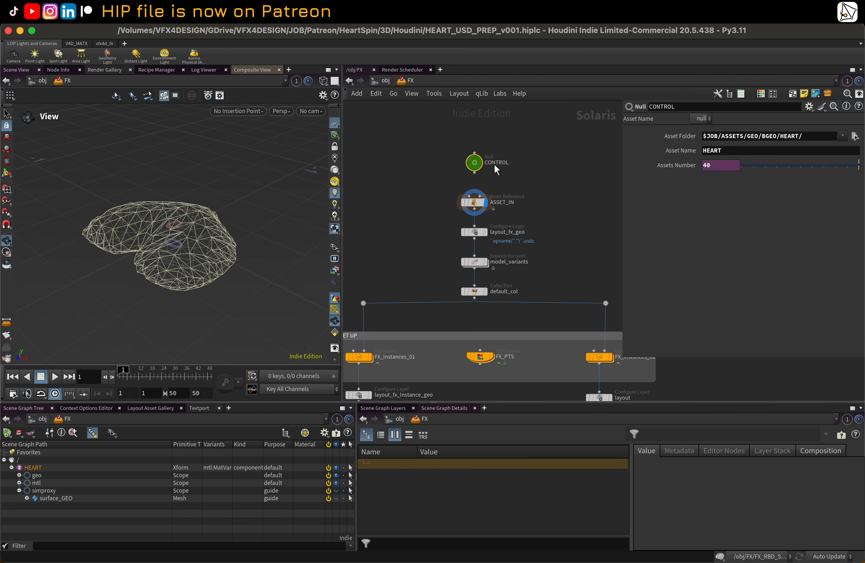
pyautogui.press('Delete')
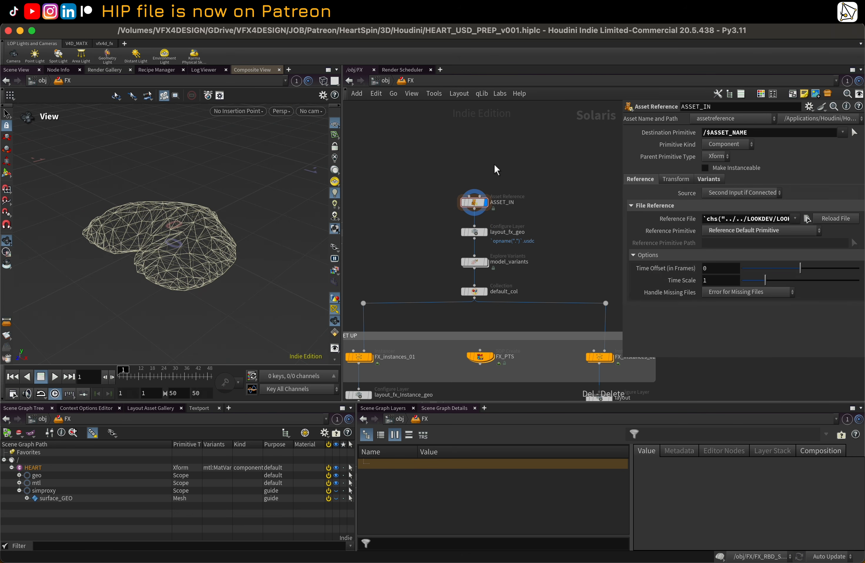
# Step: Inspect the layout_fx_geo and model_variants nodes, expanding the model_variants hierarchy in the scene graph tree
pyautogui.moveTo(557, 214); pyautogui.dragTo(536, 168, button='middle')
pyautogui.scroll(2, 517, 178)
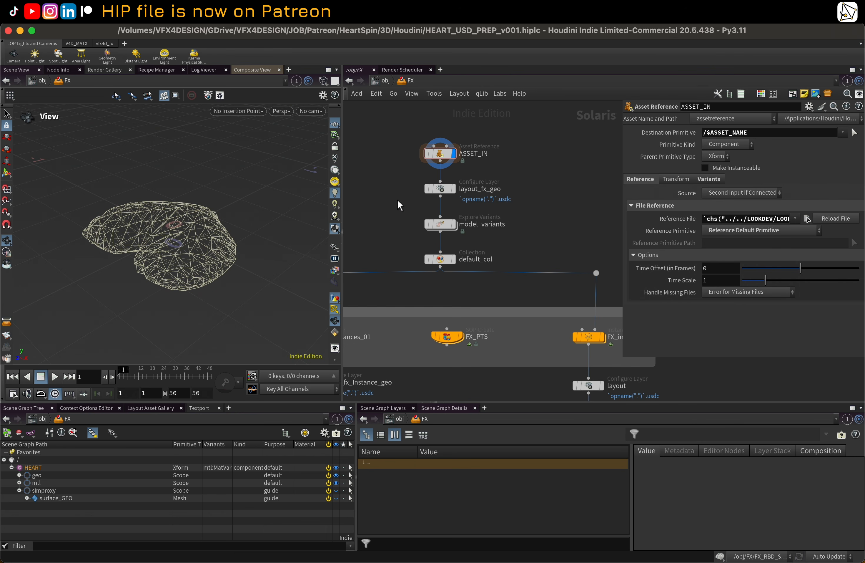
pyautogui.click(440, 189)
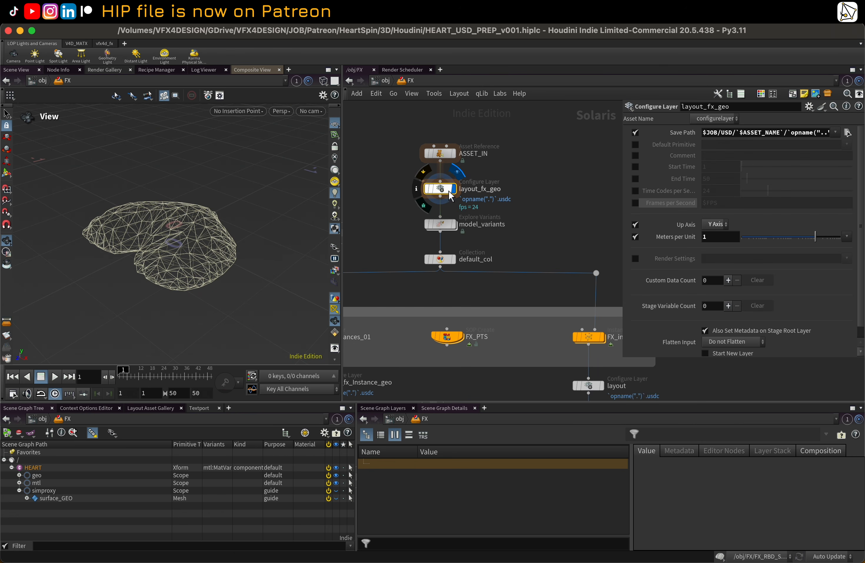
pyautogui.scroll(-1, 555, 219)
pyautogui.scroll(1, 552, 215)
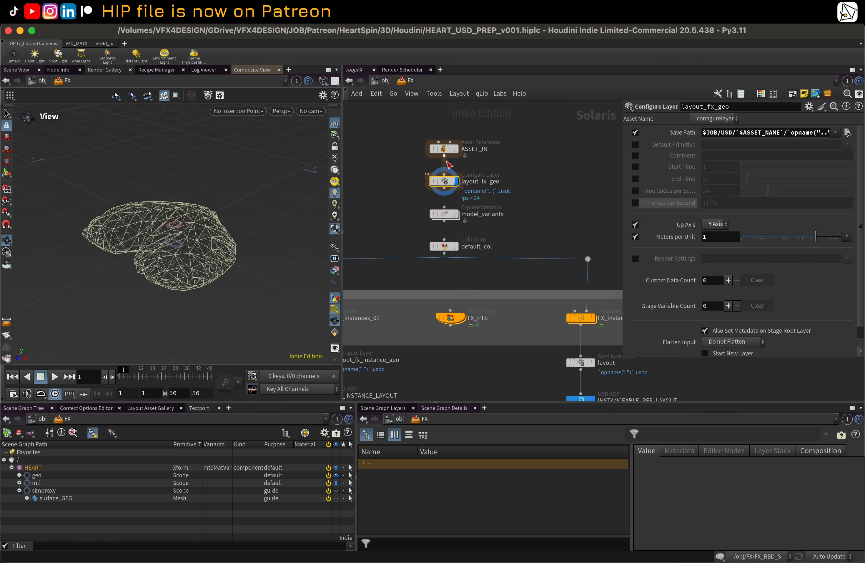
pyautogui.click(456, 218)
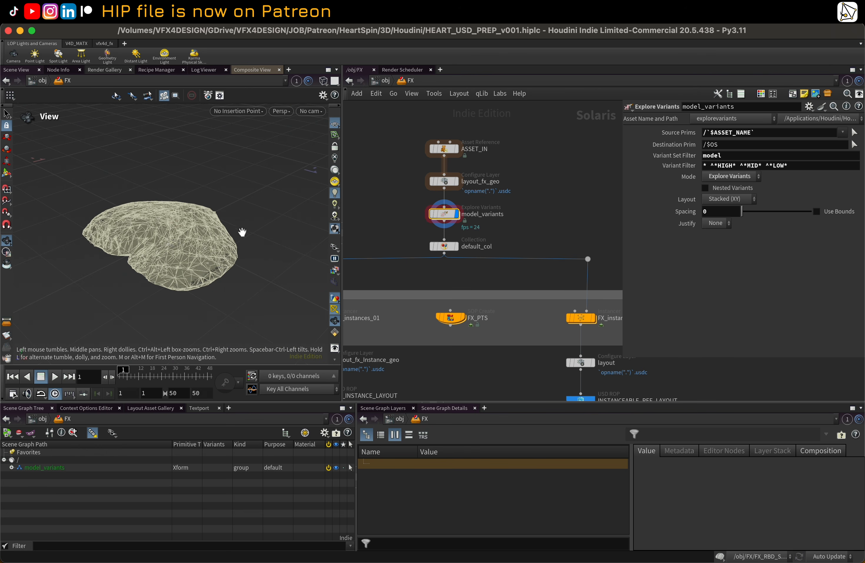
pyautogui.moveTo(241, 218); pyautogui.dragTo(161, 237)
pyautogui.click(11, 467)
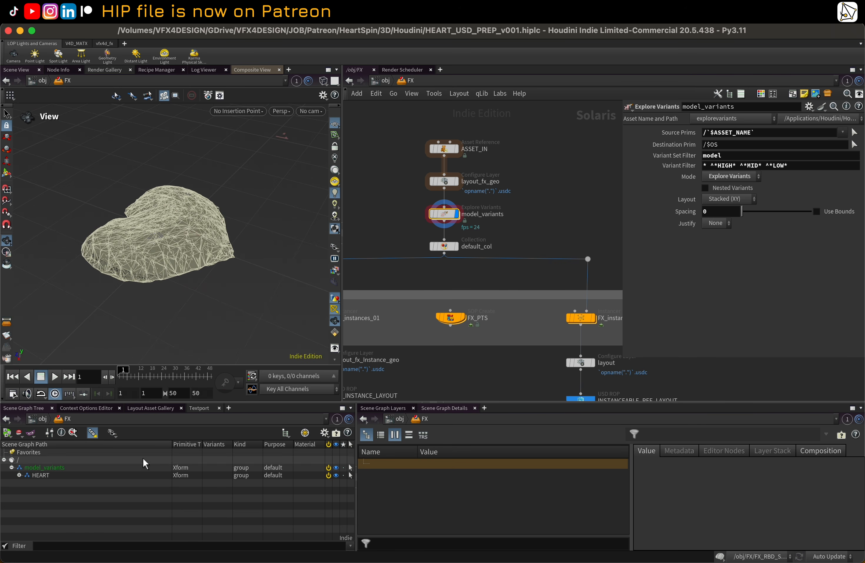
pyautogui.click(19, 474)
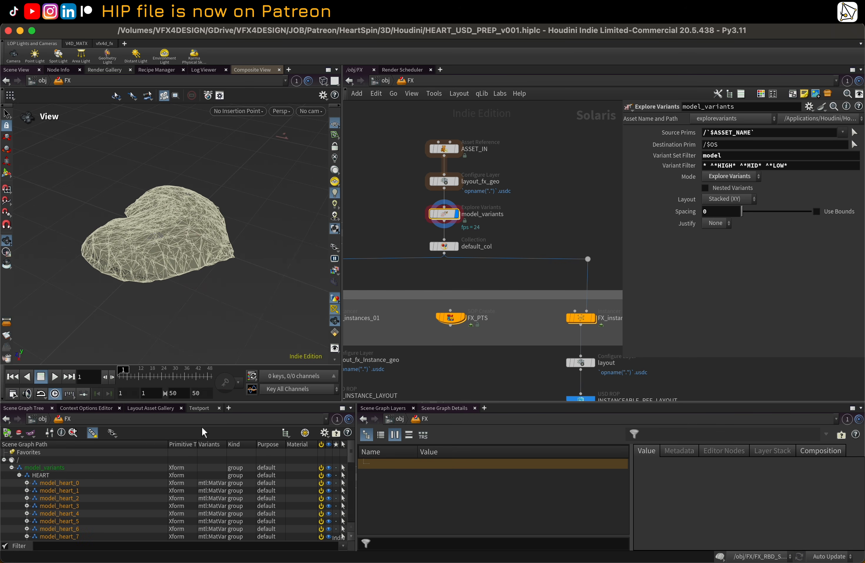
pyautogui.moveTo(263, 402); pyautogui.dragTo(265, 375)
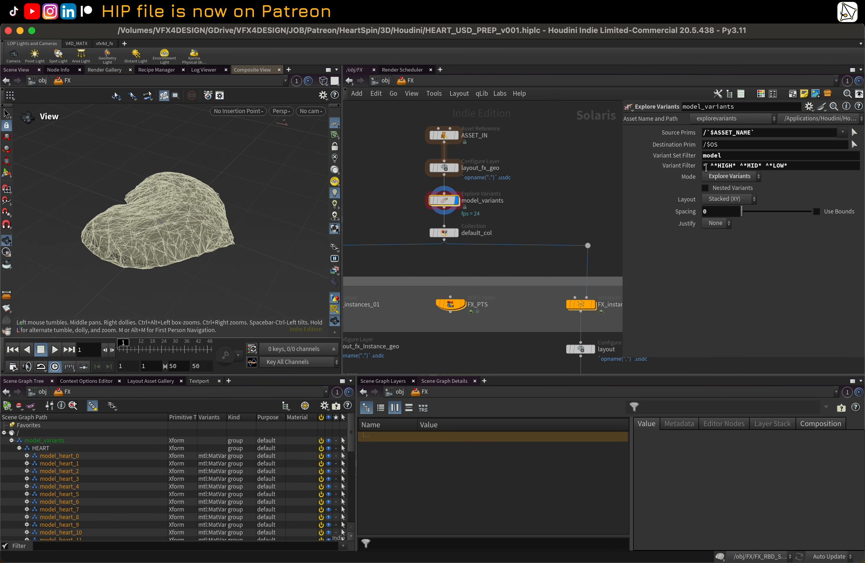
# Step: Reduce the model_variants Variant Filter to the single wildcard *
pyautogui.moveTo(707, 165); pyautogui.dragTo(847, 163)
pyautogui.press('BackSpace')
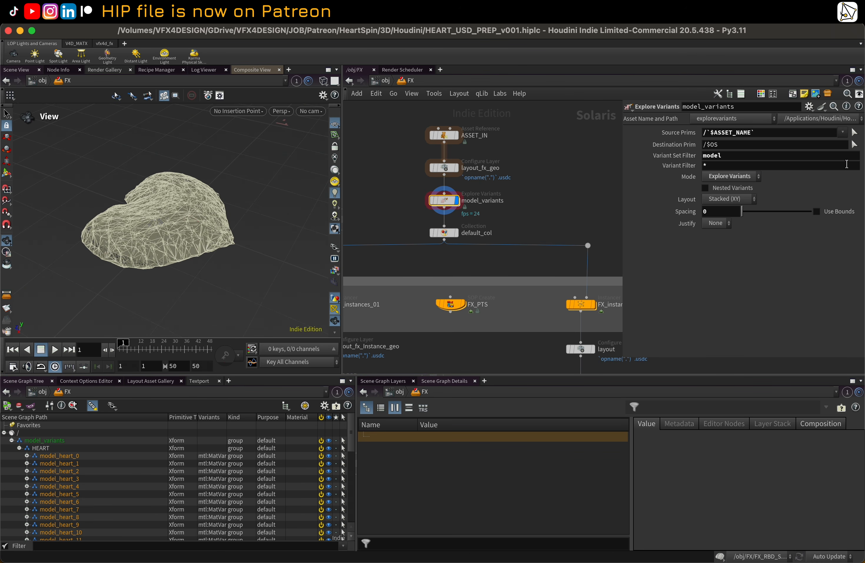
pyautogui.moveTo(578, 191); pyautogui.dragTo(583, 183, button='middle')
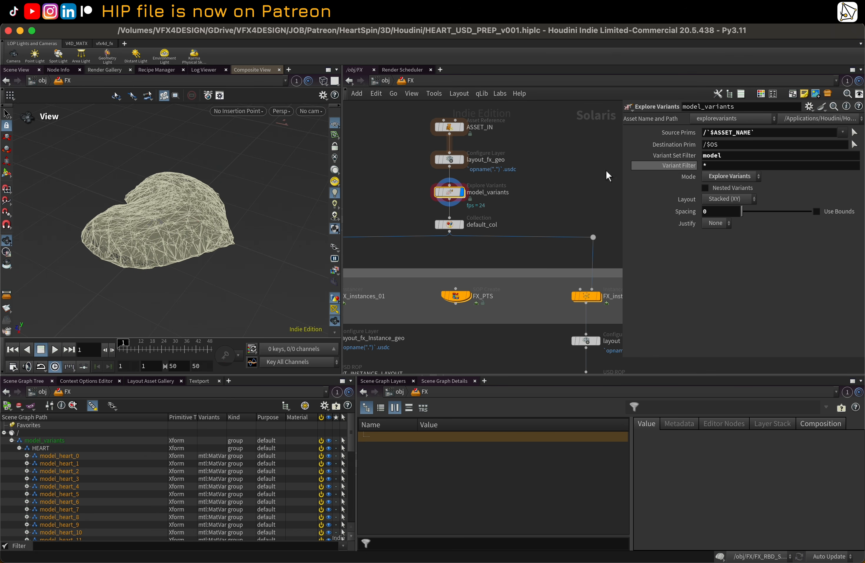
# Step: Inspect the HEART primitive's model and mtl variant sets on the ASSET_IN output
pyautogui.click(460, 129)
pyautogui.click(456, 128)
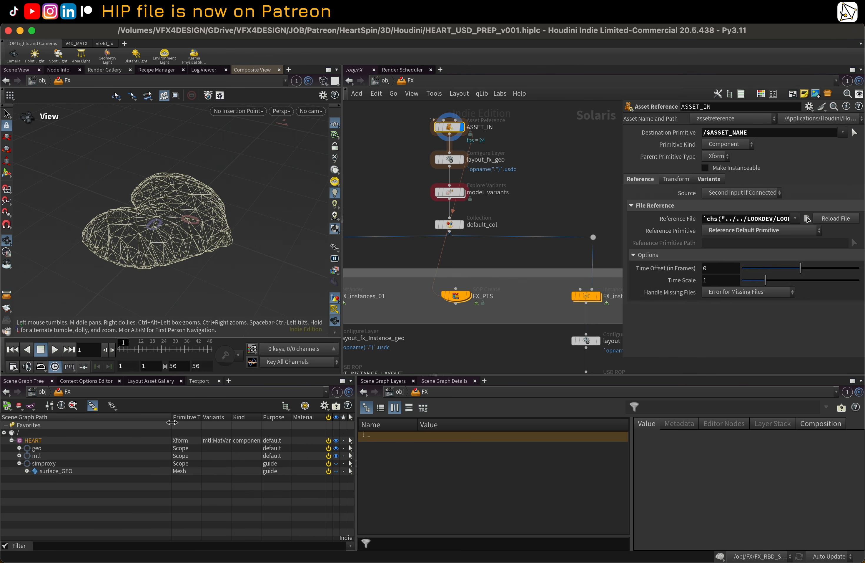
pyautogui.moveTo(171, 422); pyautogui.dragTo(125, 421)
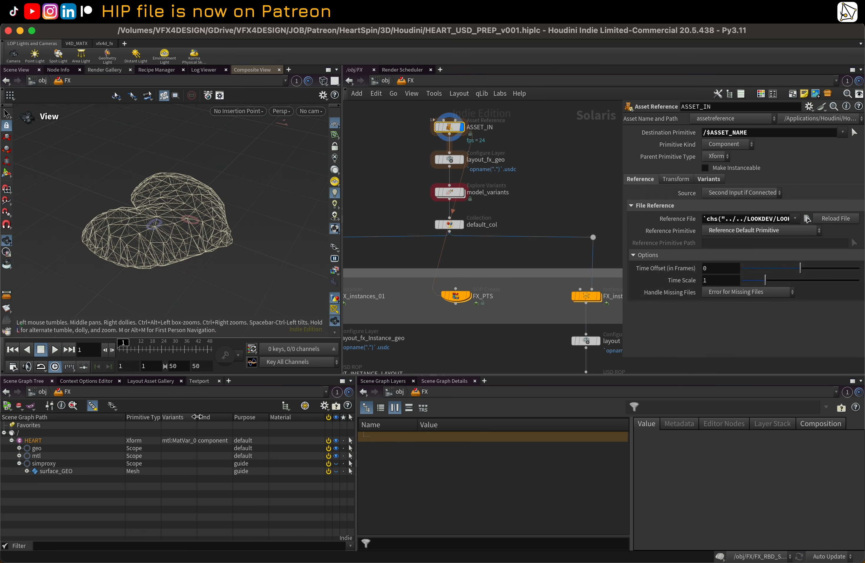
pyautogui.moveTo(197, 417); pyautogui.dragTo(259, 417)
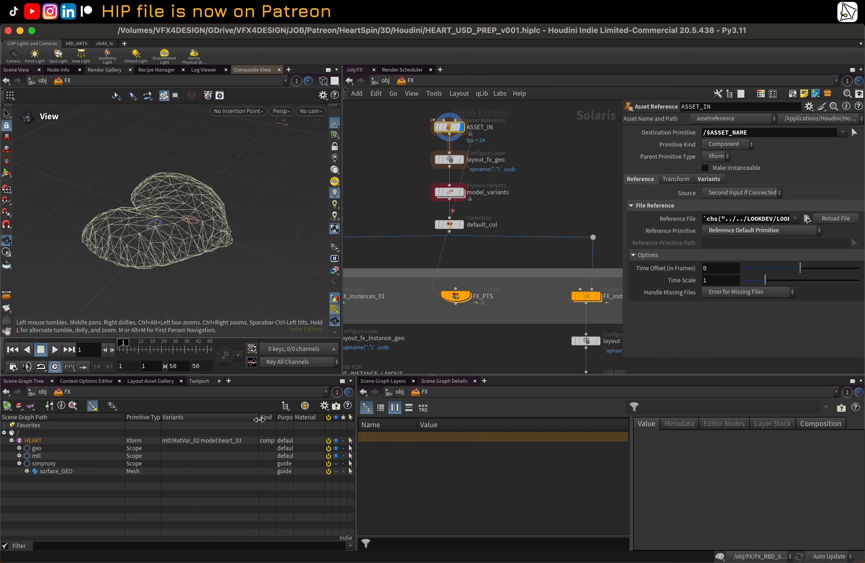
pyautogui.click(208, 440)
pyautogui.rightClick(207, 439)
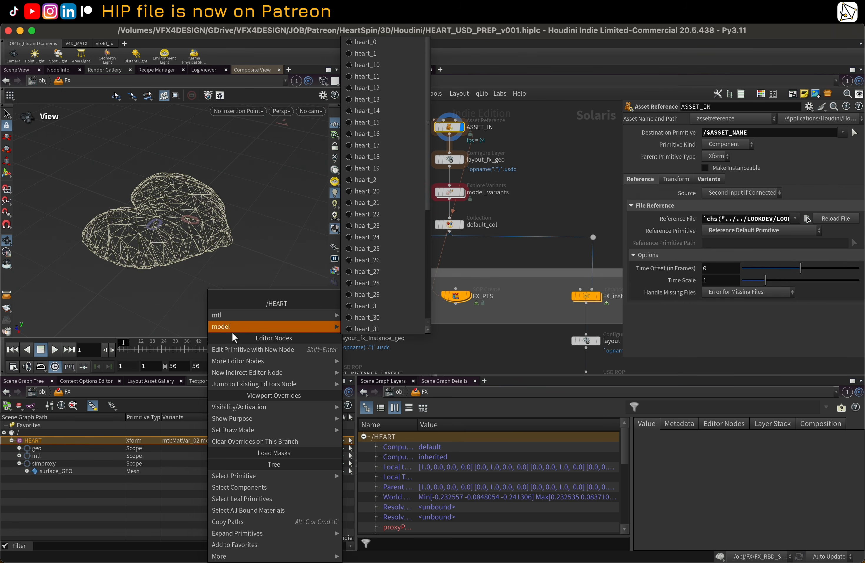
pyautogui.moveTo(233, 319)
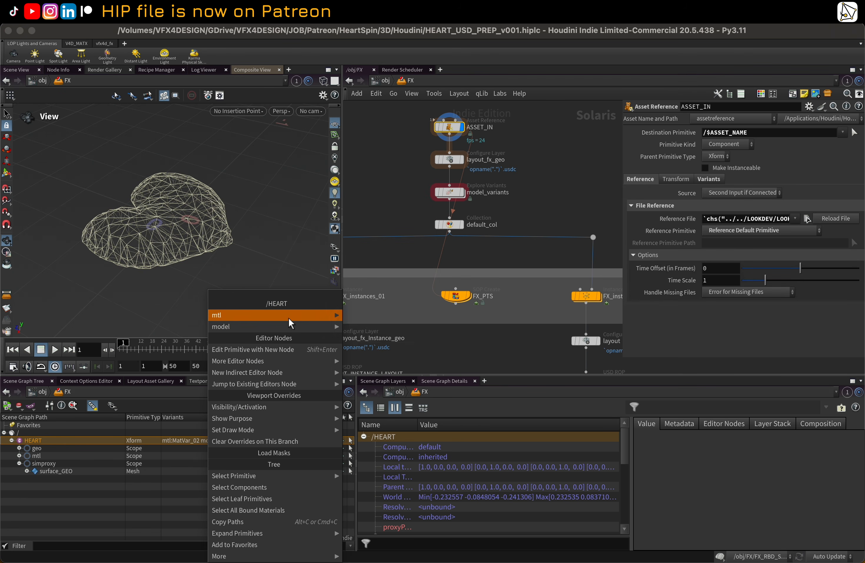
pyautogui.moveTo(271, 325)
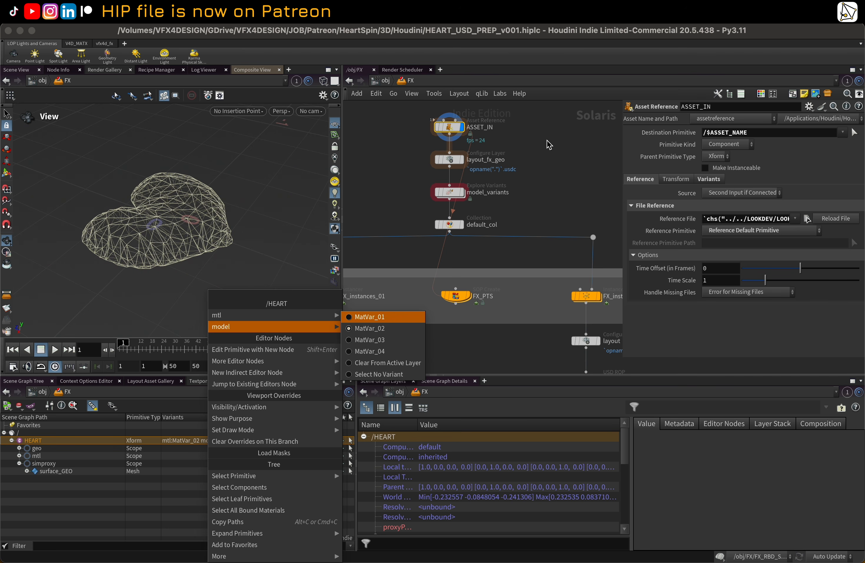
pyautogui.click(550, 144)
# Step: Compare the outputs of ASSET_IN, layout_fx_geo and model_variants, scrolling through the generated model_heart primitives
pyautogui.click(456, 160)
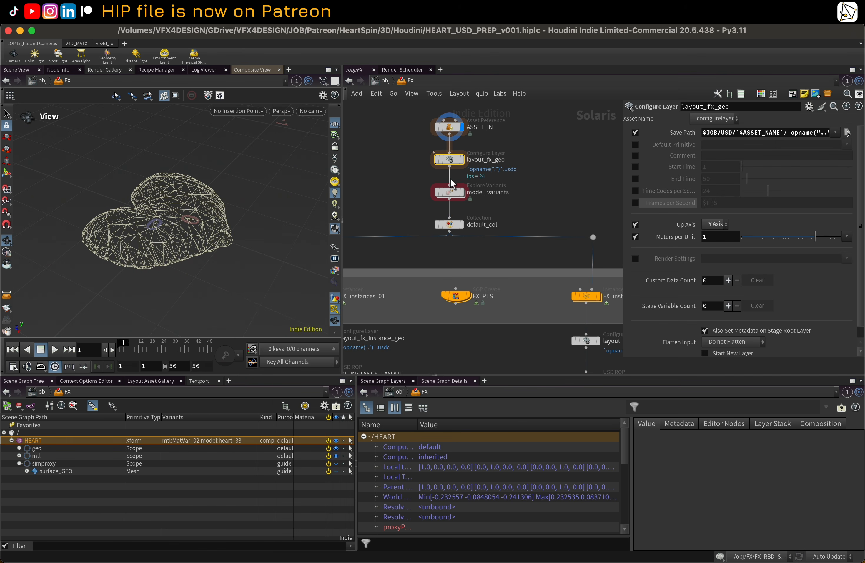
pyautogui.click(453, 199)
pyautogui.click(461, 193)
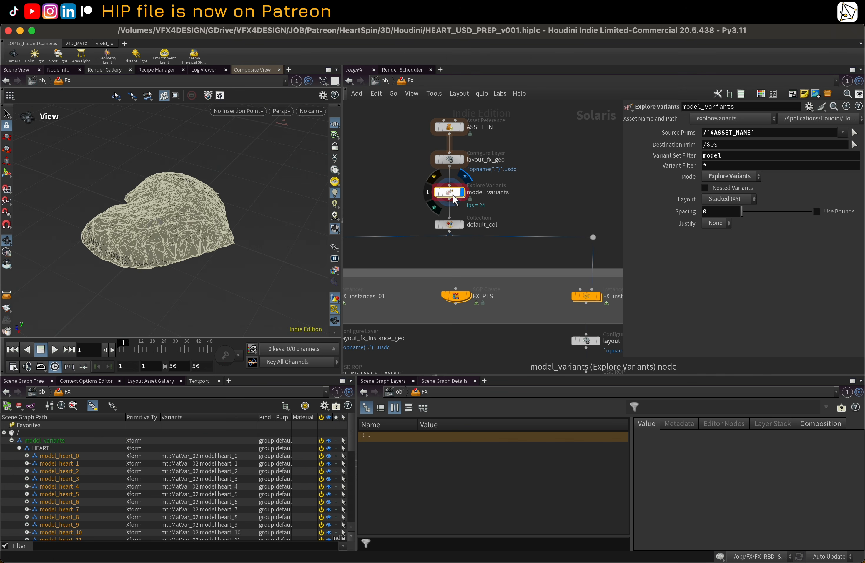
pyautogui.moveTo(450, 194)
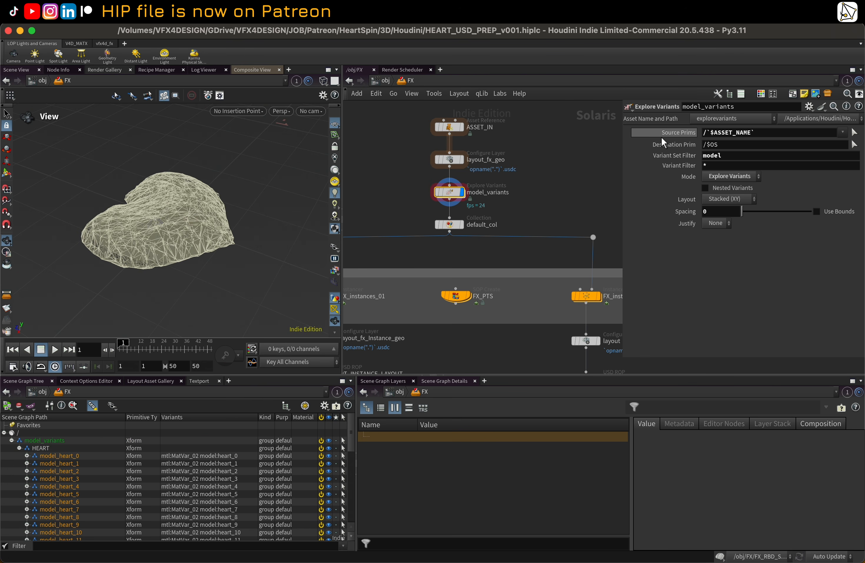
pyautogui.click(462, 127)
pyautogui.click(449, 131)
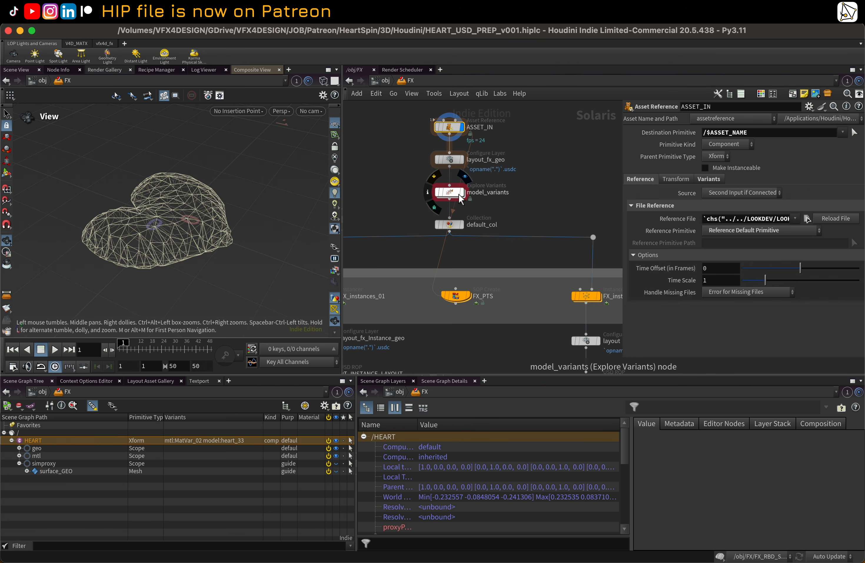
pyautogui.click(463, 199)
pyautogui.click(456, 199)
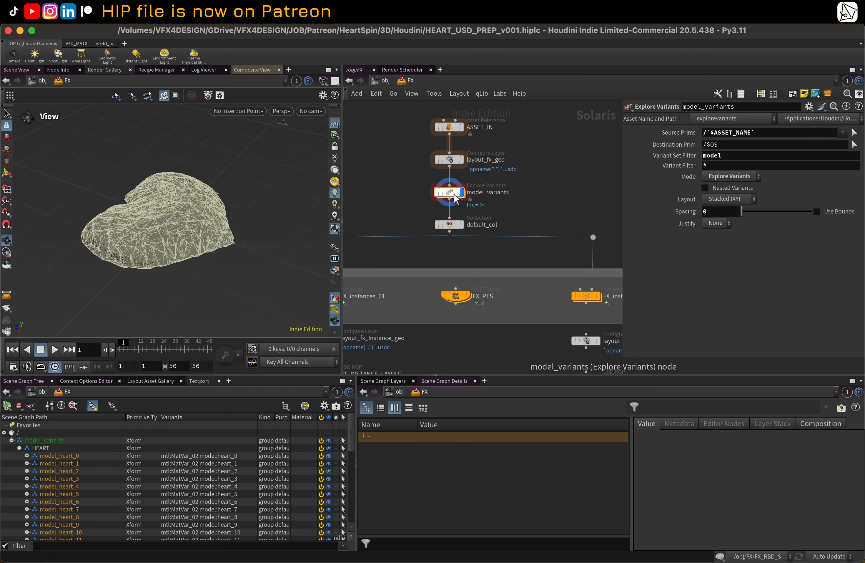
pyautogui.scroll(-7, 102, 459)
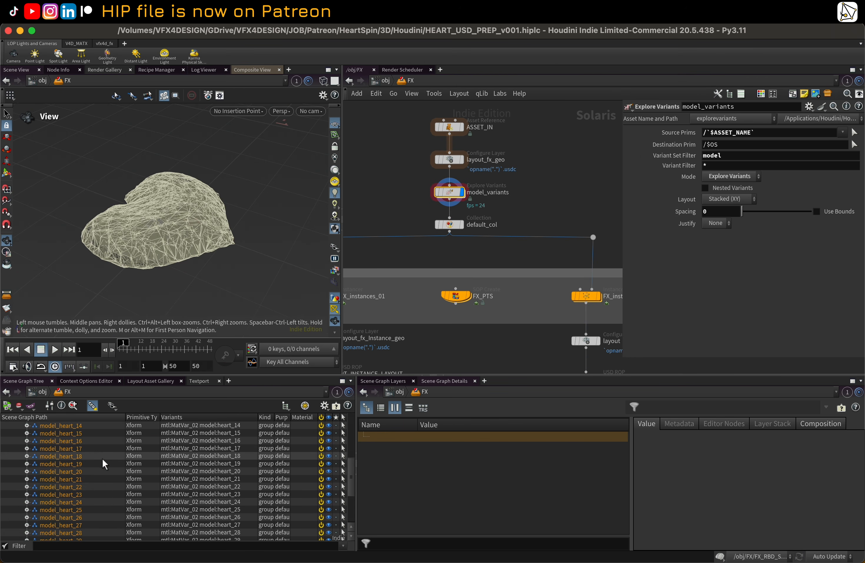
pyautogui.scroll(7, 101, 460)
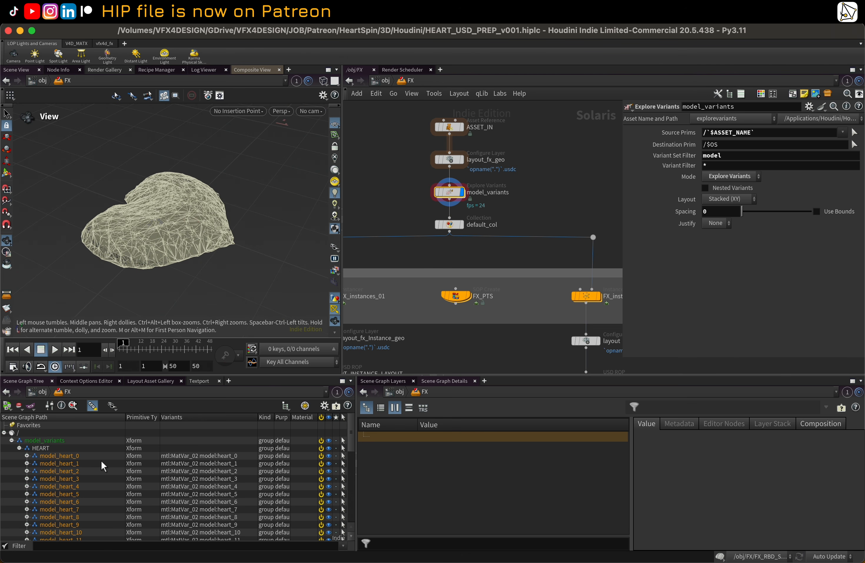
pyautogui.scroll(1, 309, 284)
pyautogui.scroll(5, 453, 208)
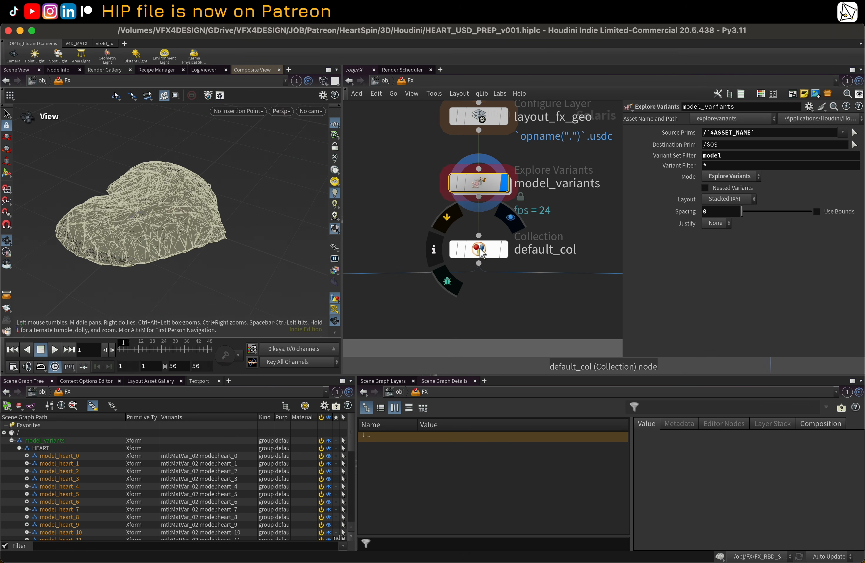
# Step: Select the default_col Collection node and examine its collection name, options and primitive pattern
pyautogui.click(480, 249)
pyautogui.scroll(-6, 480, 252)
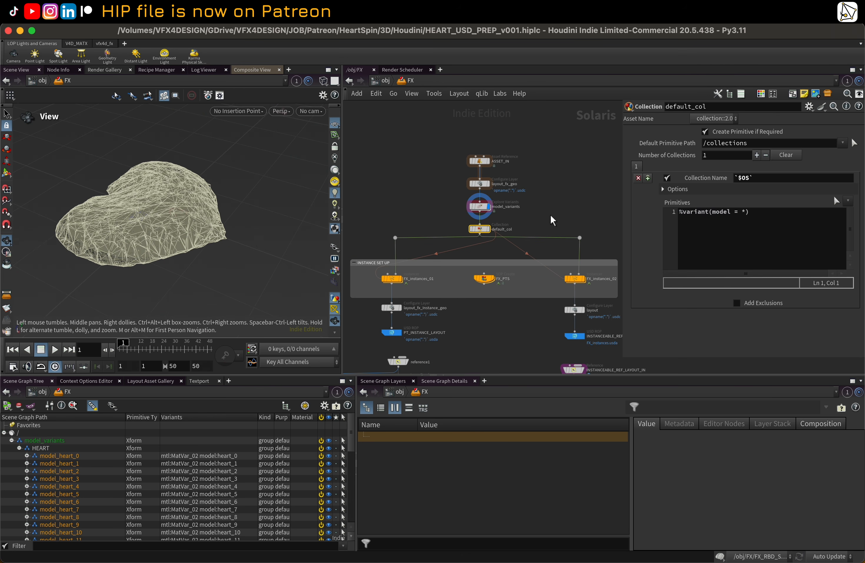
pyautogui.scroll(3, 499, 237)
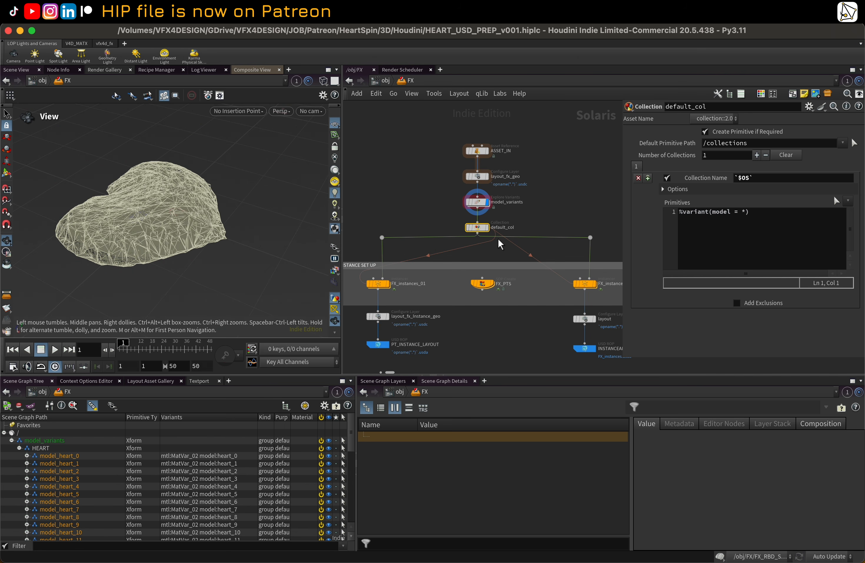
pyautogui.click(486, 227)
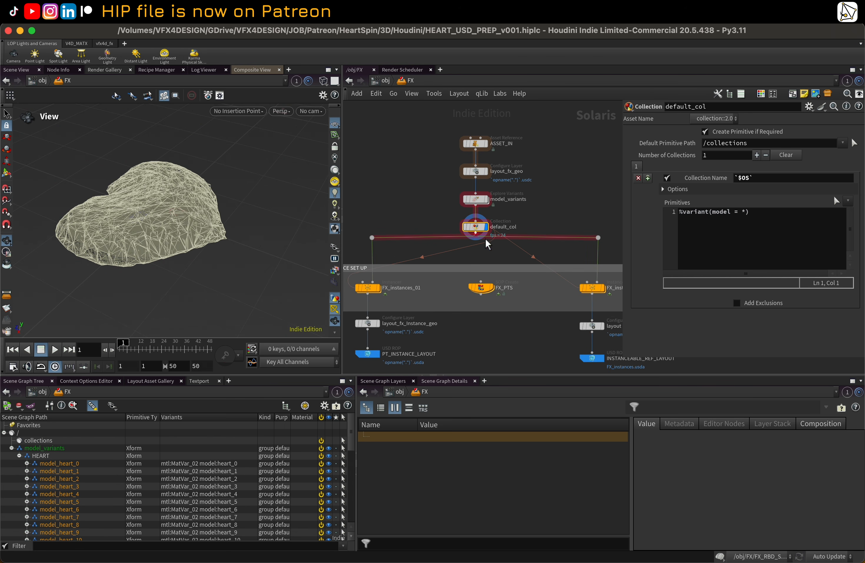
pyautogui.click(717, 185)
pyautogui.click(716, 181)
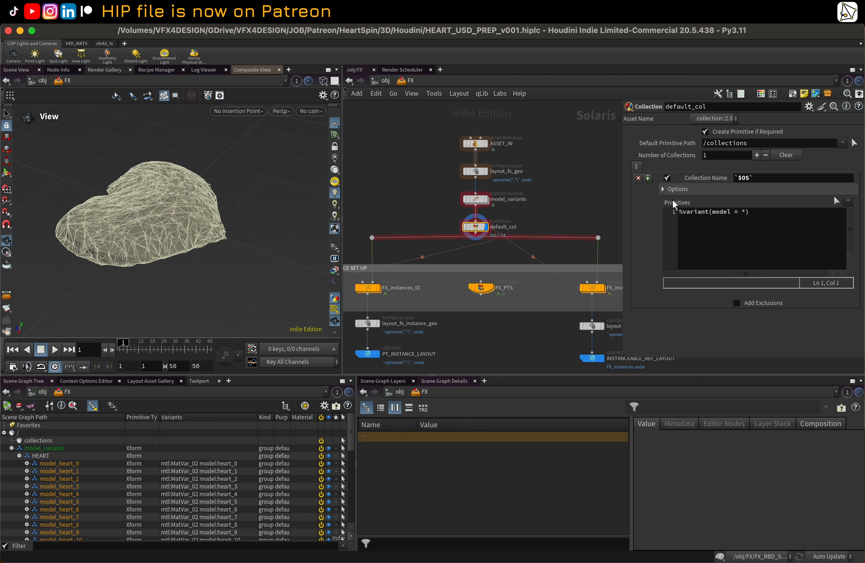
pyautogui.moveTo(582, 207); pyautogui.dragTo(563, 203, button='middle')
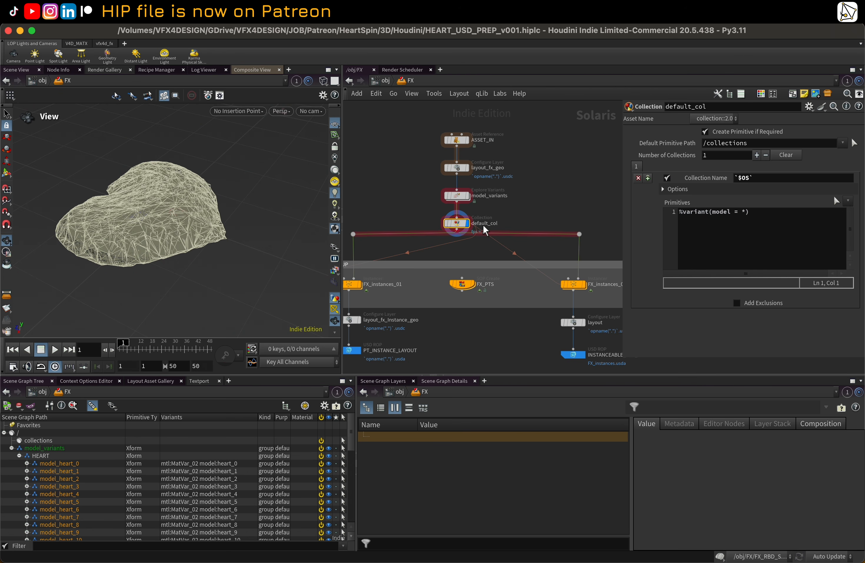
pyautogui.moveTo(530, 220); pyautogui.dragTo(518, 200, button='middle')
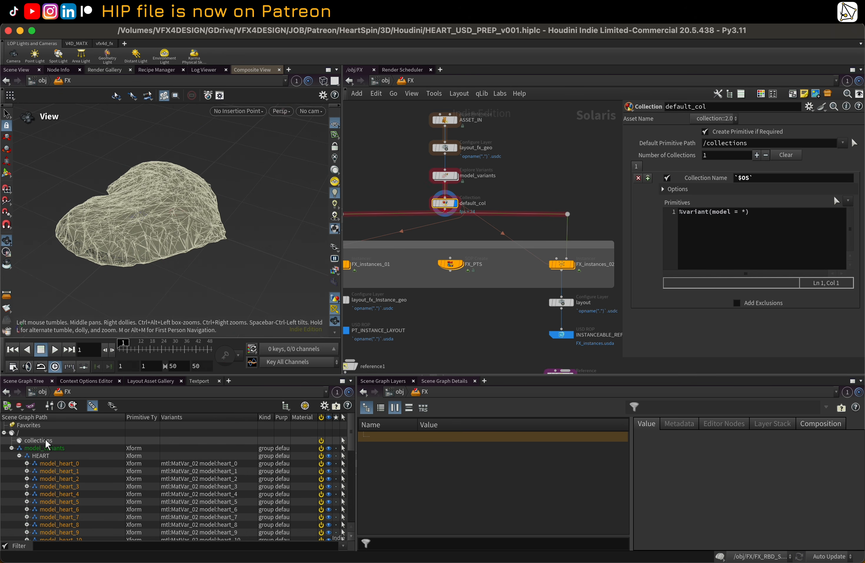
# Step: Examine the default_col includes list on the /collections primitive in the scene graph details
pyautogui.click(43, 440)
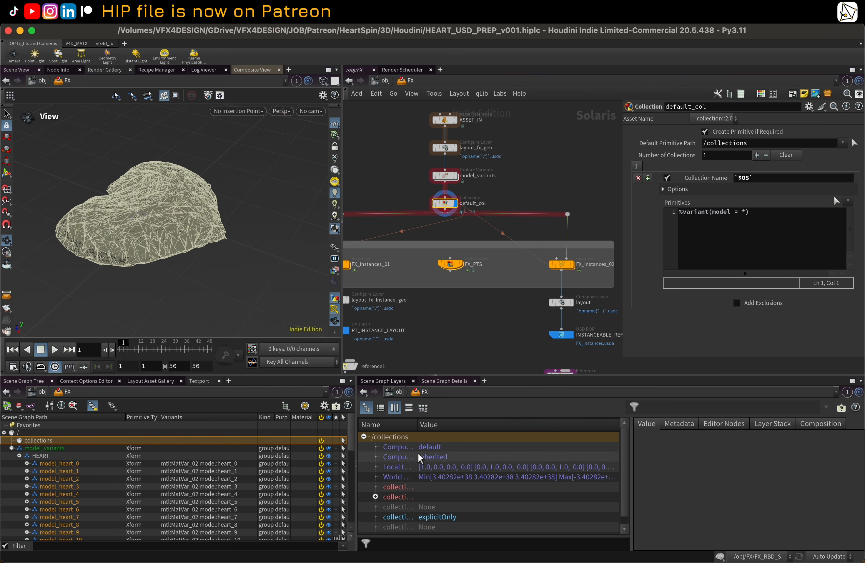
pyautogui.moveTo(417, 428); pyautogui.dragTo(490, 427)
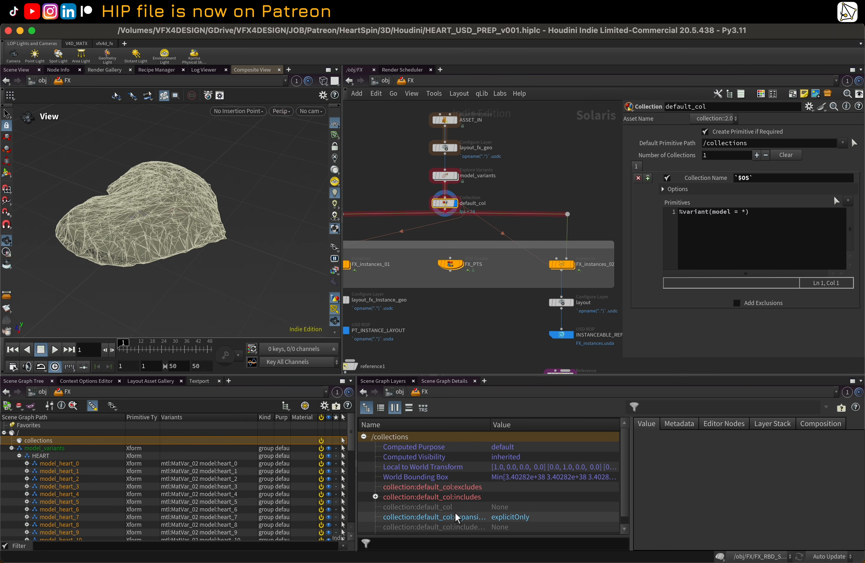
pyautogui.click(448, 497)
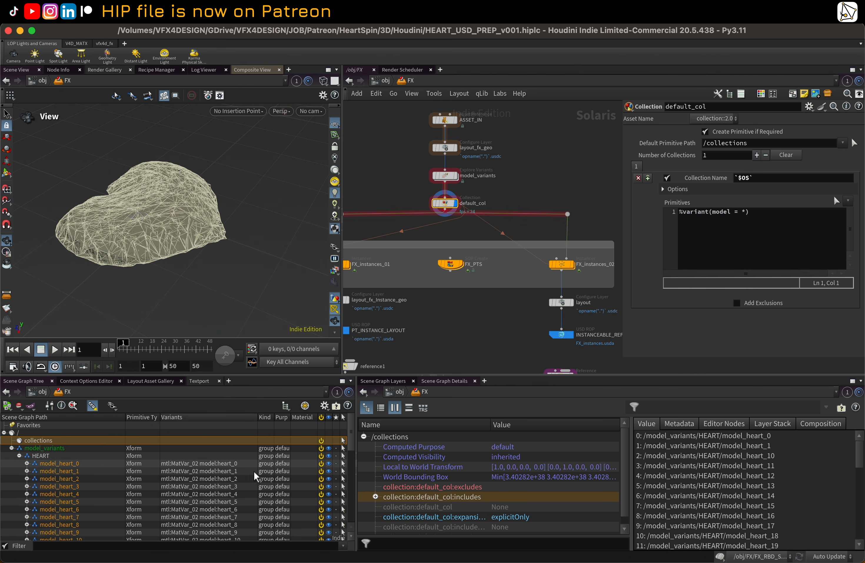
pyautogui.scroll(-2, 767, 471)
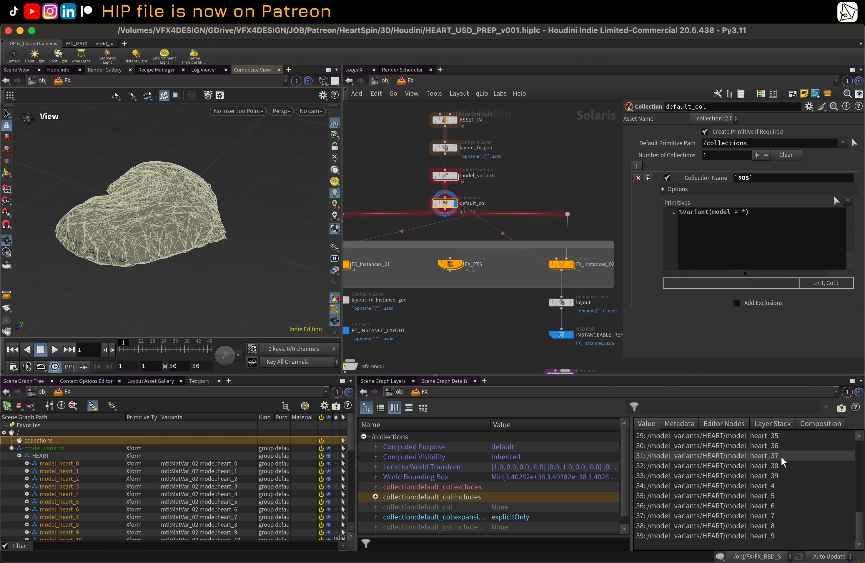
pyautogui.scroll(-8, 796, 523)
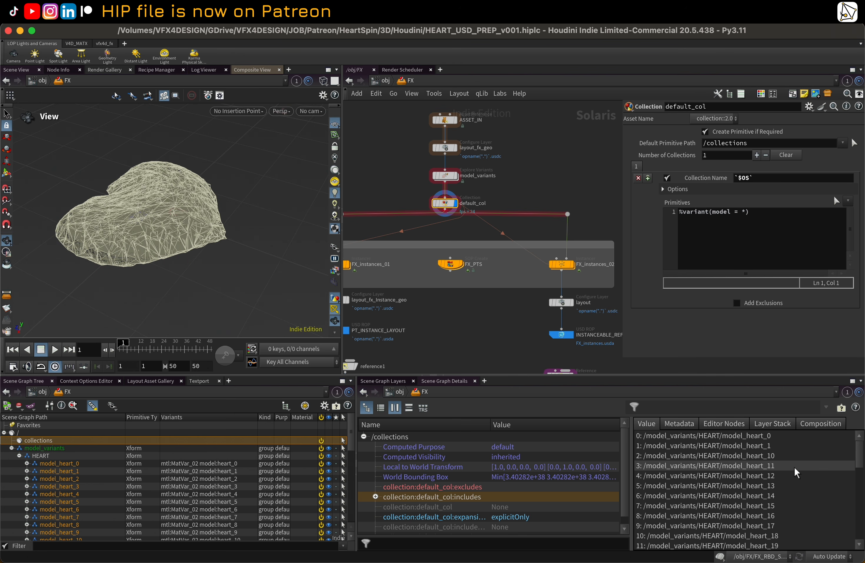
pyautogui.moveTo(571, 186); pyautogui.dragTo(557, 185, button='middle')
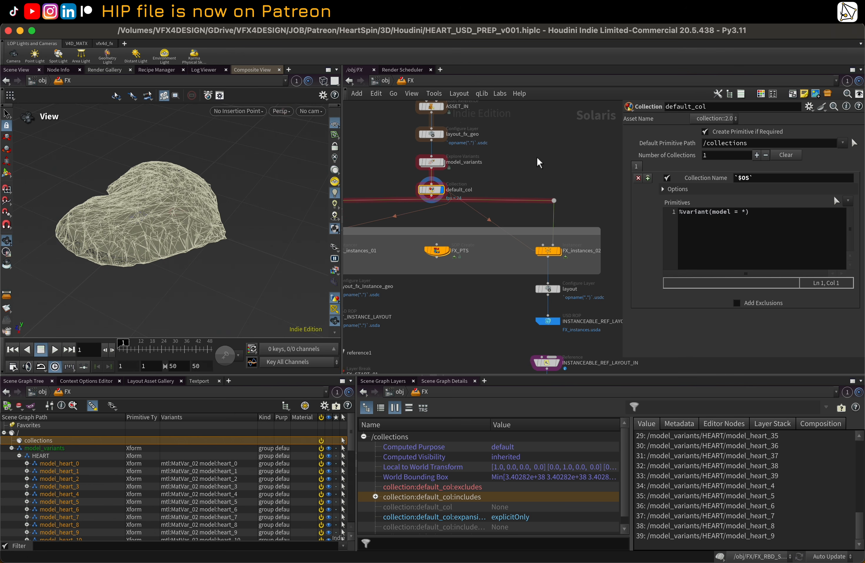
# Step: Display the FX_instances_02 Instancer node and inspect the instanced hearts in the viewport
pyautogui.scroll(-2, 538, 204)
pyautogui.click(549, 246)
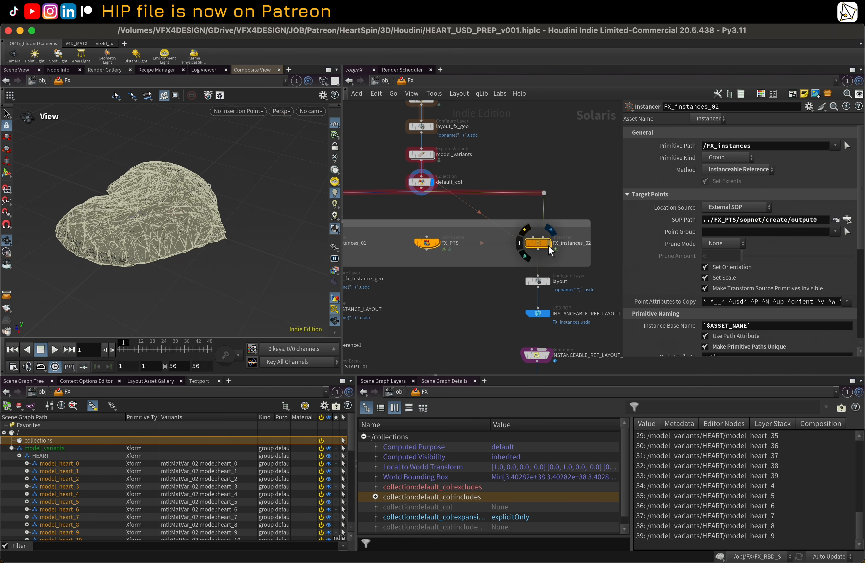
pyautogui.click(548, 244)
pyautogui.moveTo(170, 204); pyautogui.dragTo(219, 164, button='right')
pyautogui.moveTo(213, 151); pyautogui.dragTo(201, 228, button='middle')
pyautogui.moveTo(200, 227); pyautogui.dragTo(169, 229)
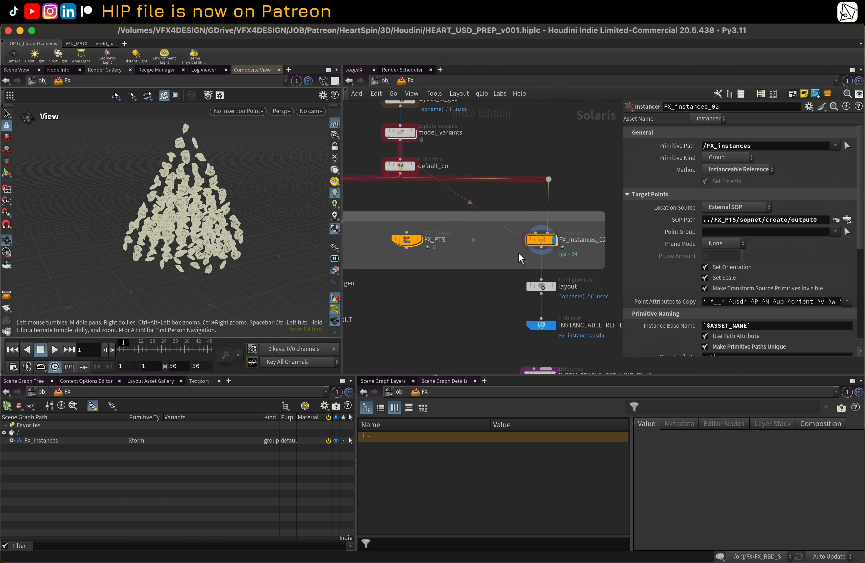
# Step: Compare the parameters of the FX_PTS, FX_instances_01 and FX_instances_02 nodes
pyautogui.scroll(-3, 518, 252)
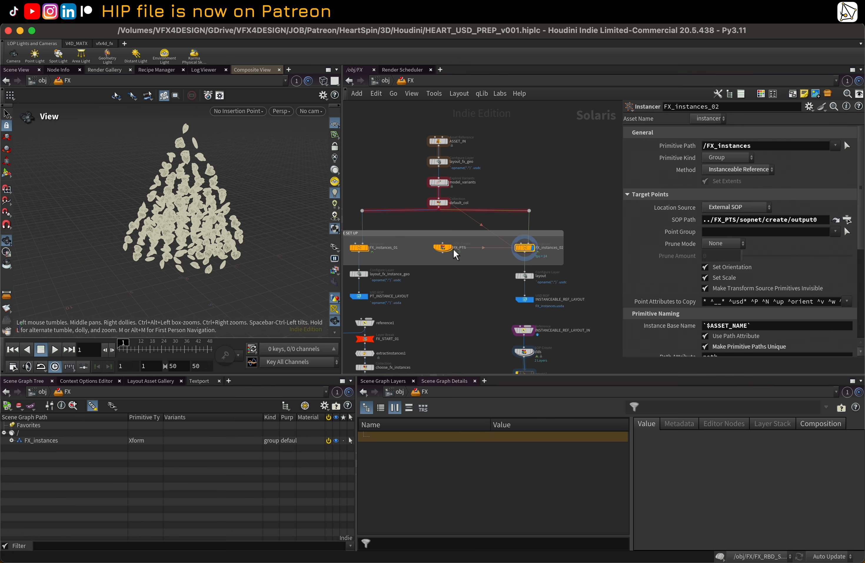
pyautogui.click(444, 248)
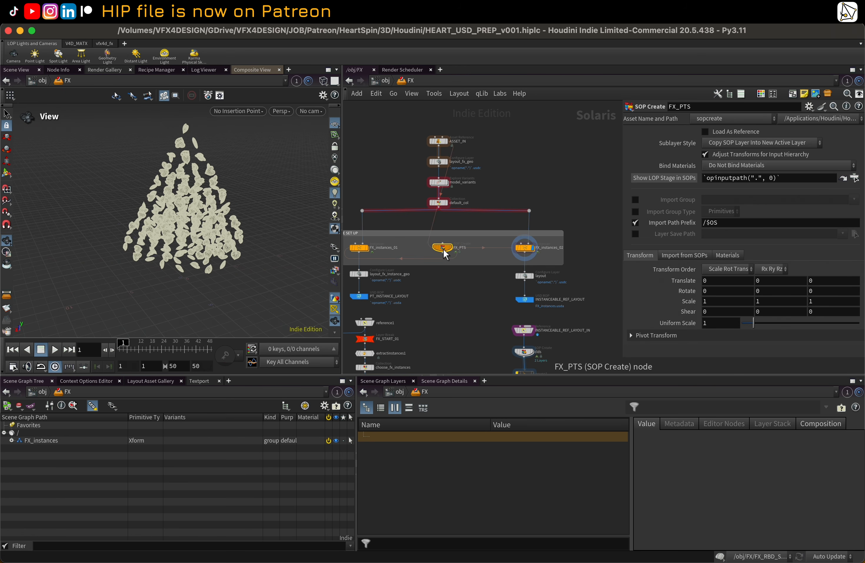
pyautogui.click(360, 247)
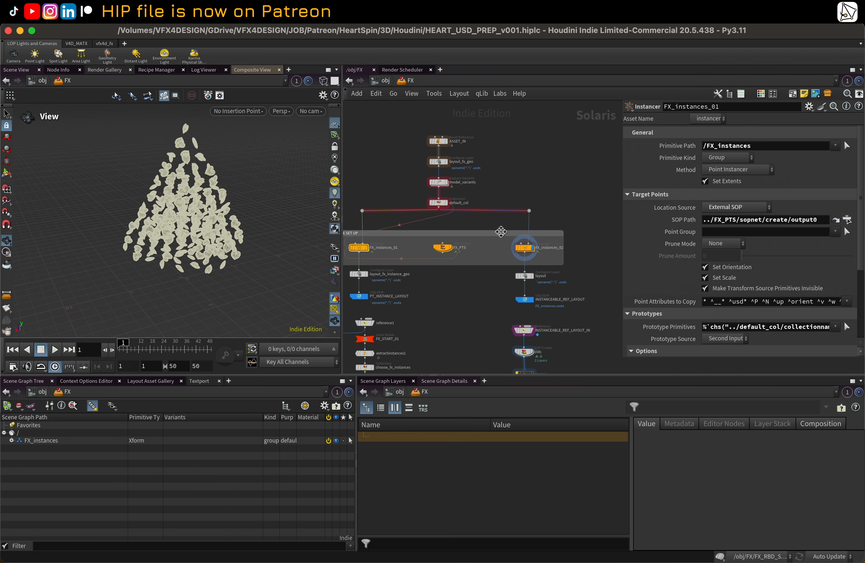
pyautogui.click(524, 249)
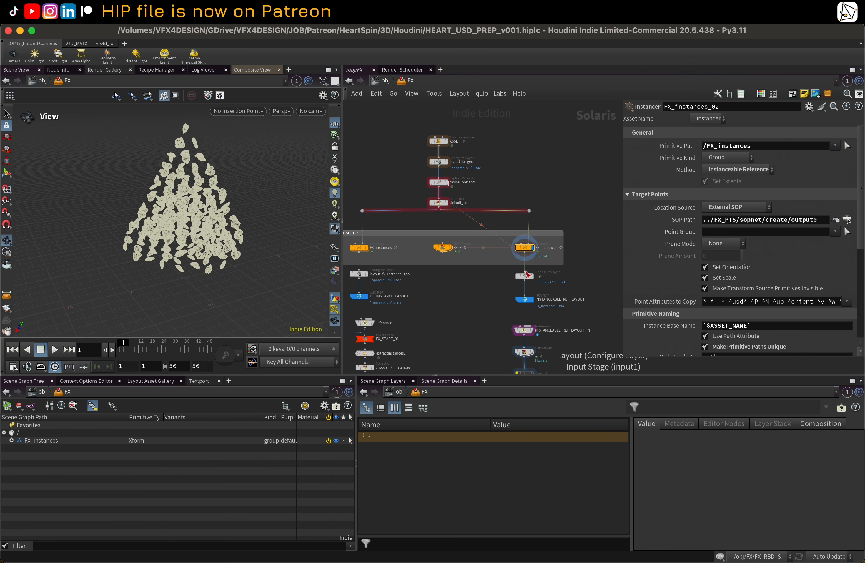
pyautogui.moveTo(526, 254)
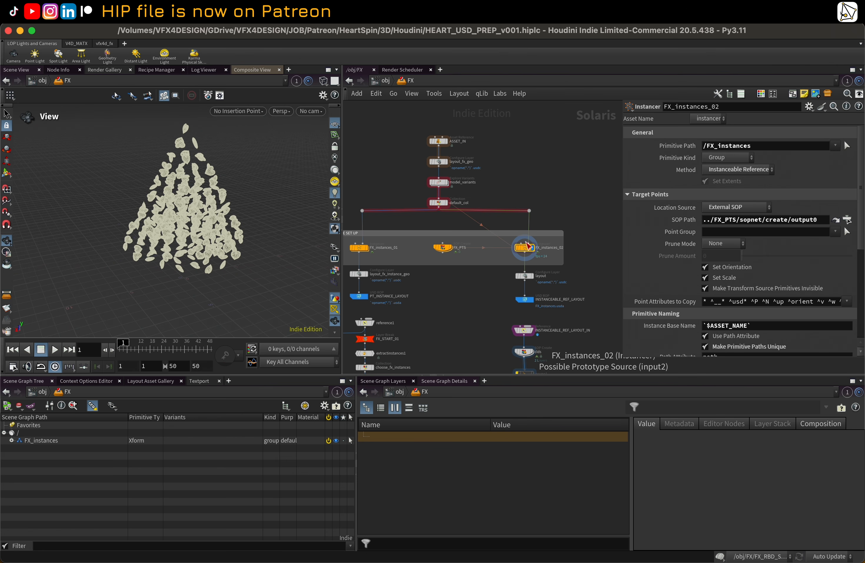
pyautogui.moveTo(500, 318); pyautogui.dragTo(499, 310, button='middle')
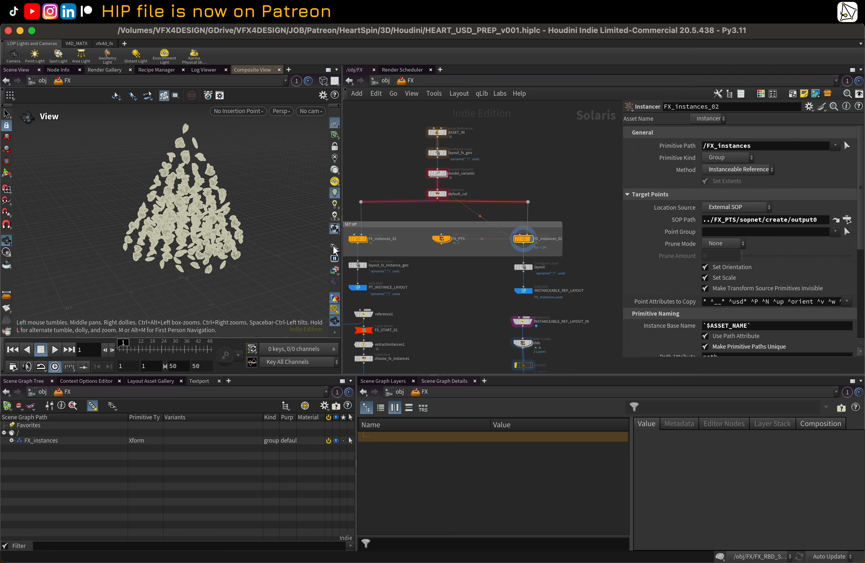
pyautogui.click(358, 240)
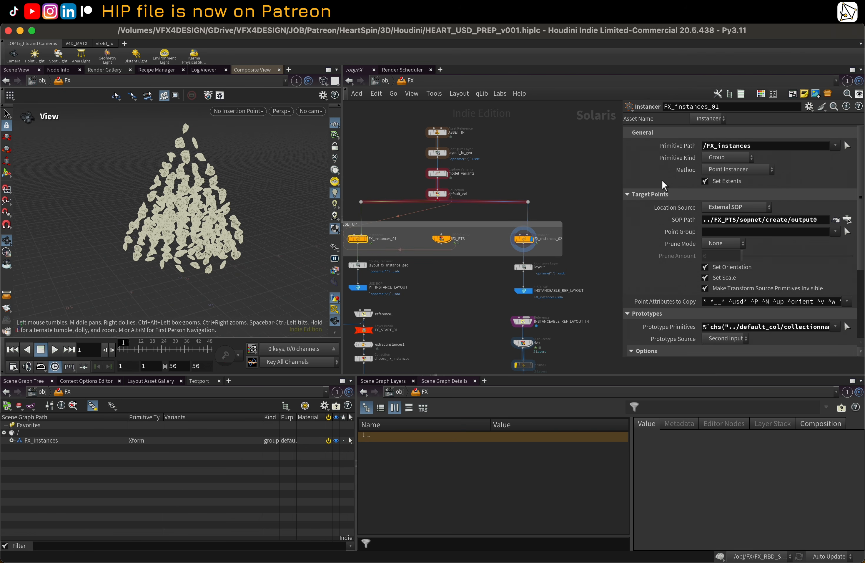
pyautogui.click(524, 239)
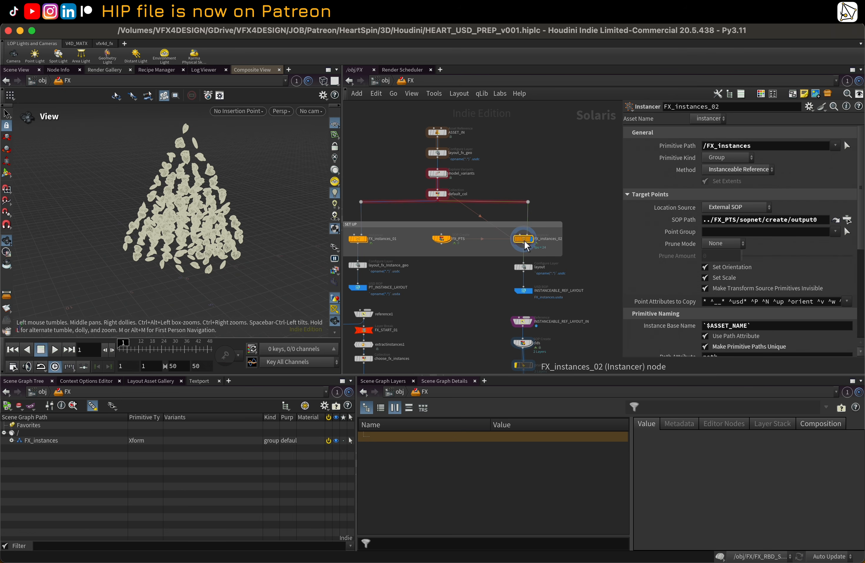
pyautogui.moveTo(527, 242)
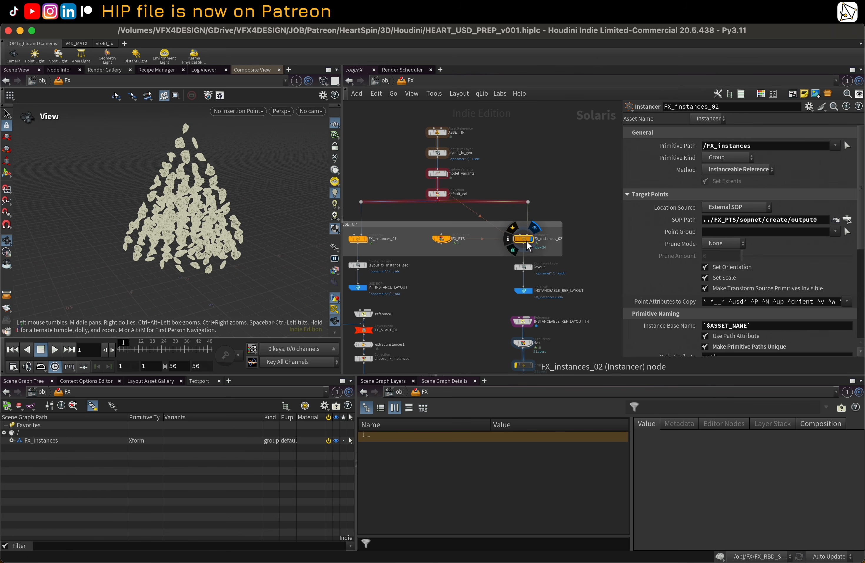
# Step: Enlarge the network and parameter panes and examine FX_instances_01's Point Instancer prototype options
pyautogui.moveTo(586, 374); pyautogui.dragTo(594, 425)
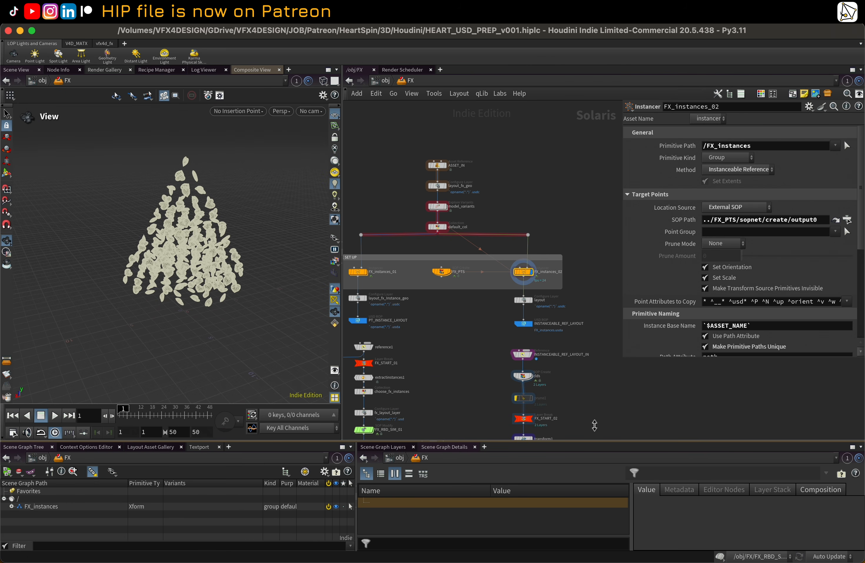
pyautogui.moveTo(633, 359); pyautogui.dragTo(643, 446)
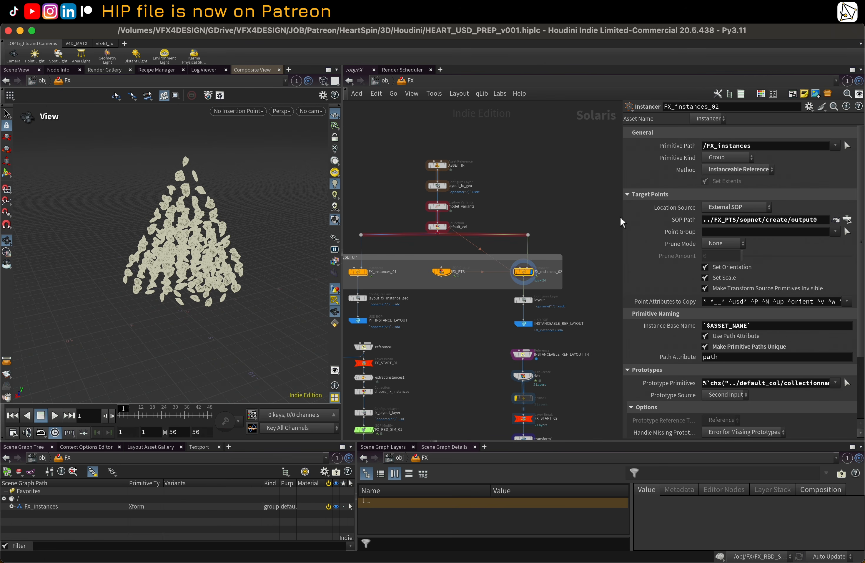
pyautogui.moveTo(619, 217); pyautogui.dragTo(581, 217)
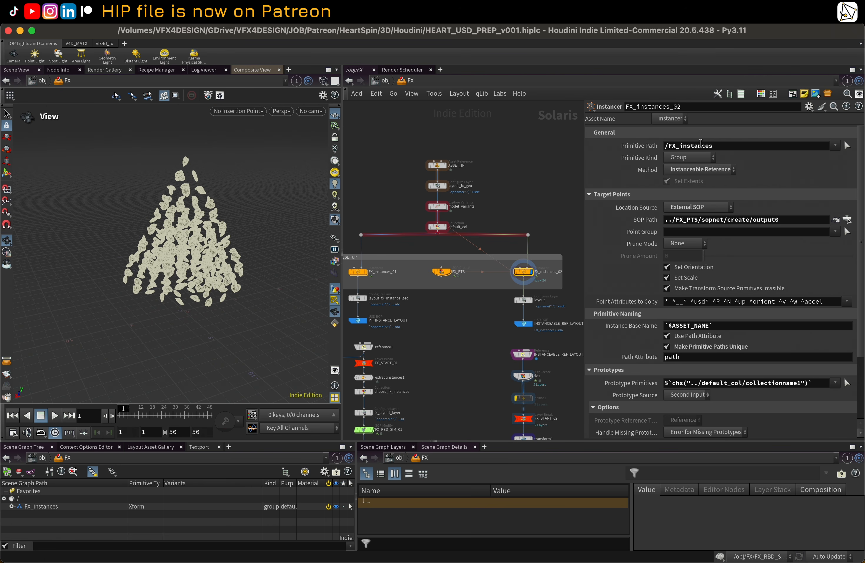
pyautogui.click(360, 271)
pyautogui.scroll(-2, 392, 298)
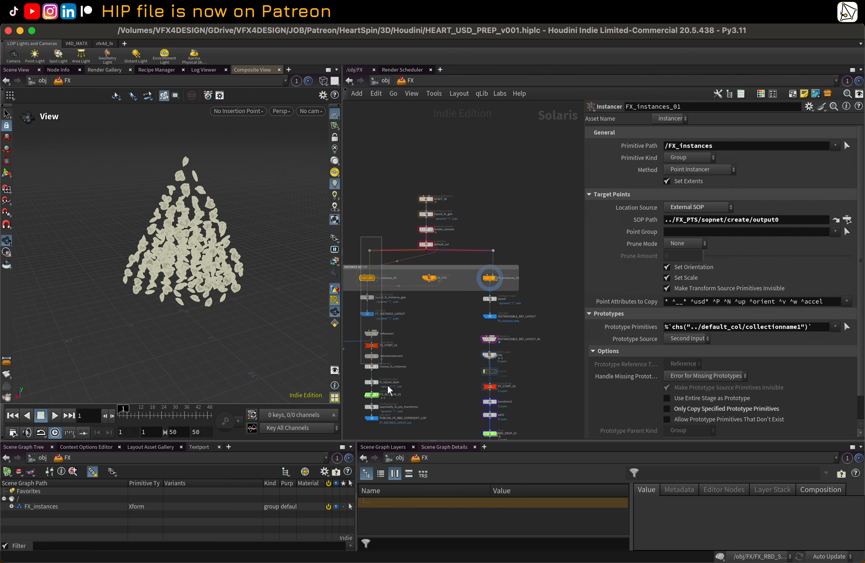
# Step: Survey the instancing and RBD branches of the FX network below the instancer nodes
pyautogui.moveTo(361, 237); pyautogui.dragTo(381, 243)
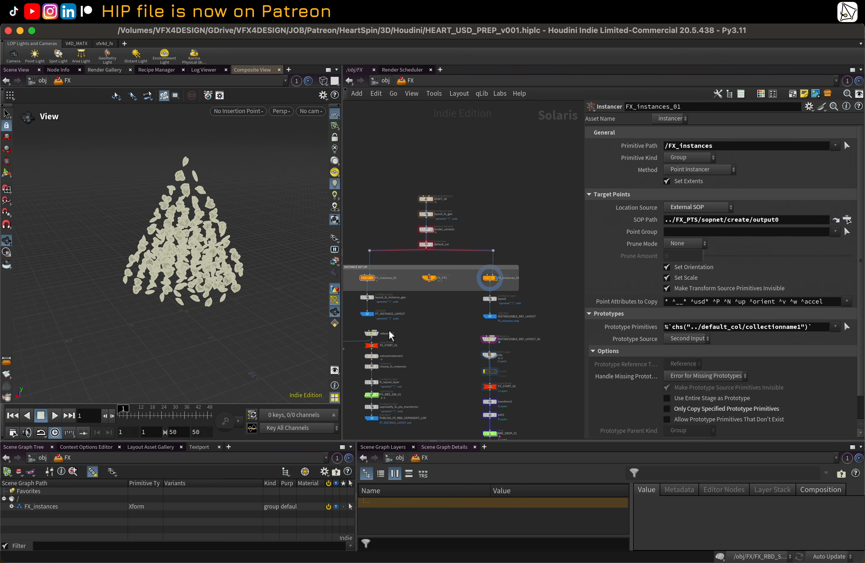
pyautogui.scroll(1, 403, 345)
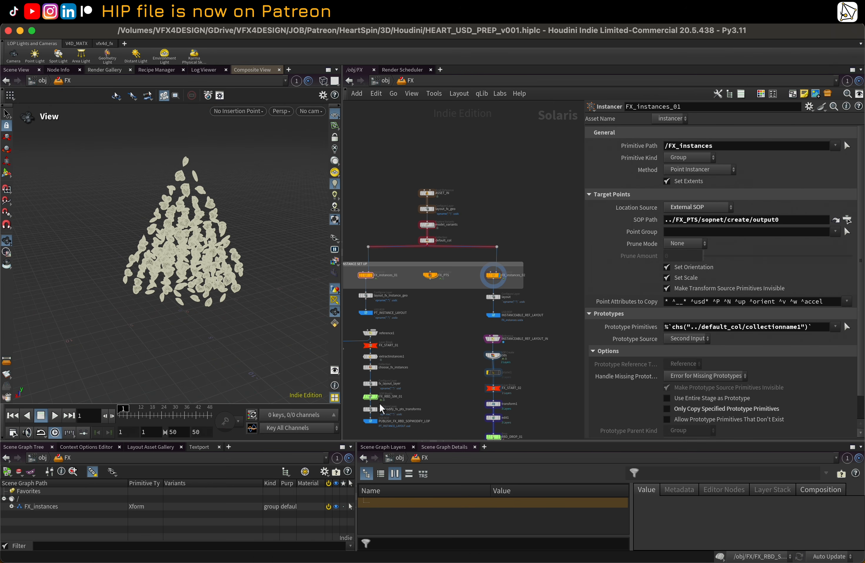
pyautogui.scroll(5, 378, 401)
pyautogui.scroll(-6, 368, 390)
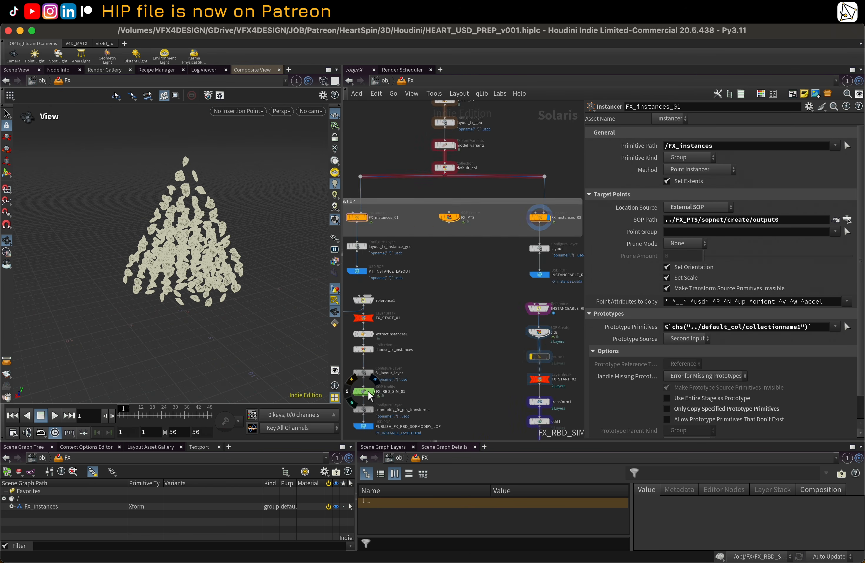
pyautogui.moveTo(412, 350); pyautogui.dragTo(435, 339, button='middle')
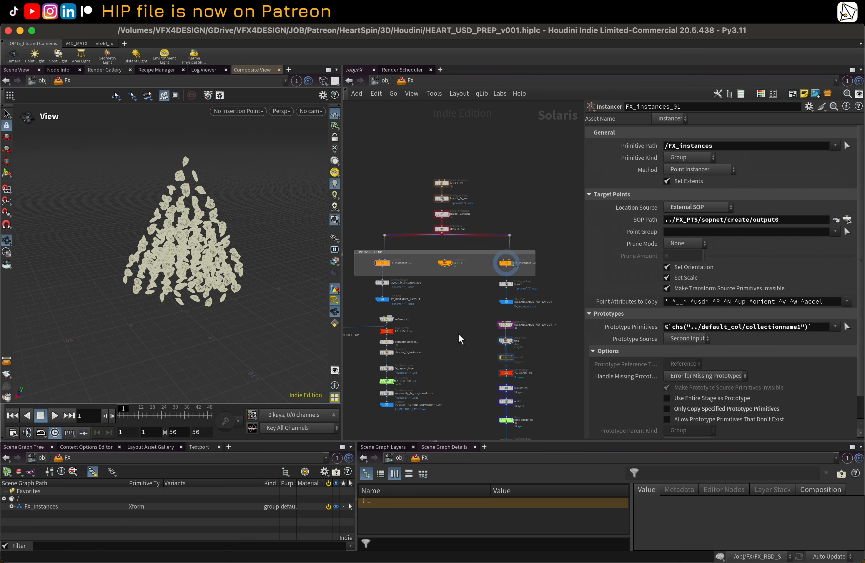
pyautogui.moveTo(459, 333); pyautogui.dragTo(452, 307, button='middle')
pyautogui.scroll(2, 452, 308)
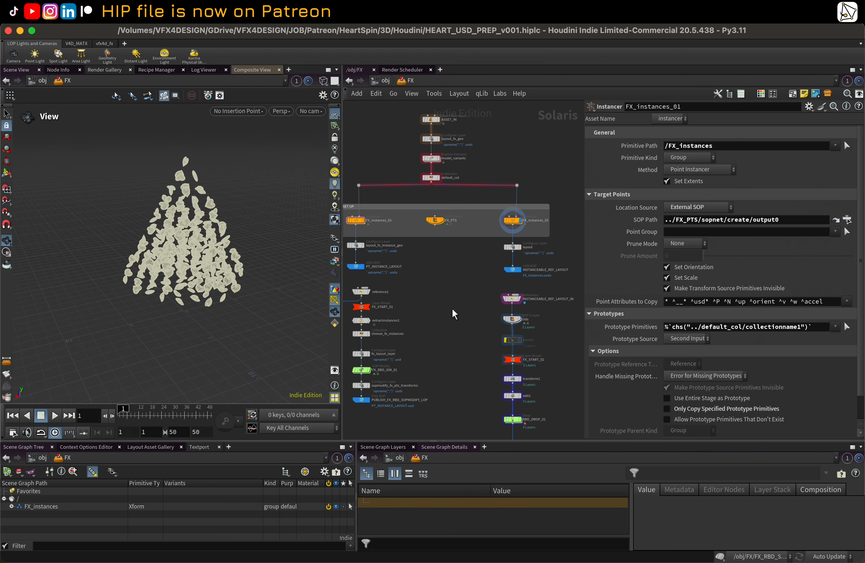
pyautogui.moveTo(467, 293); pyautogui.dragTo(463, 277, button='middle')
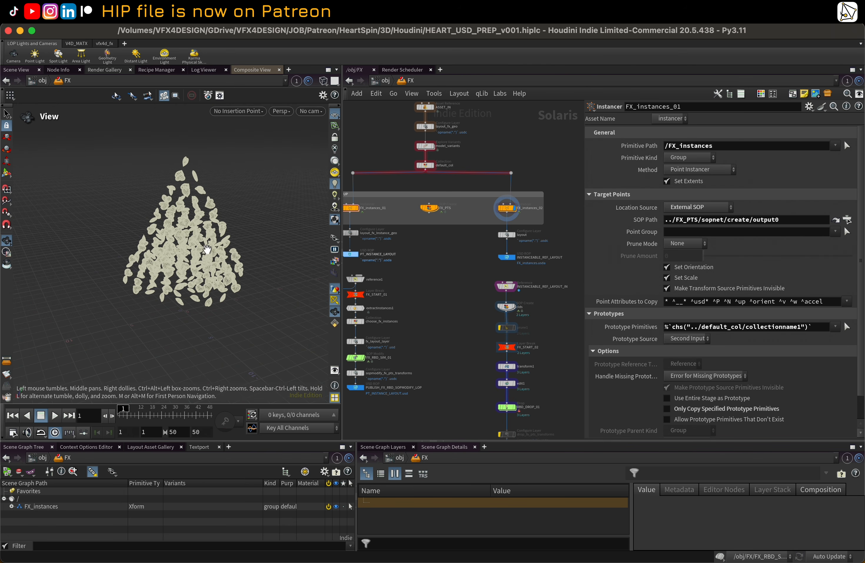
pyautogui.moveTo(458, 120); pyautogui.dragTo(462, 175, button='middle')
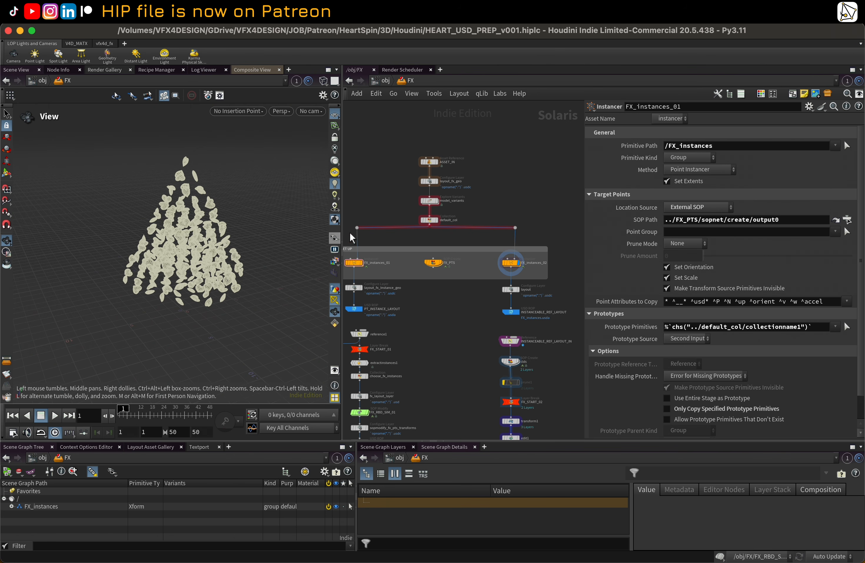
pyautogui.moveTo(420, 323); pyautogui.dragTo(434, 246, button='middle')
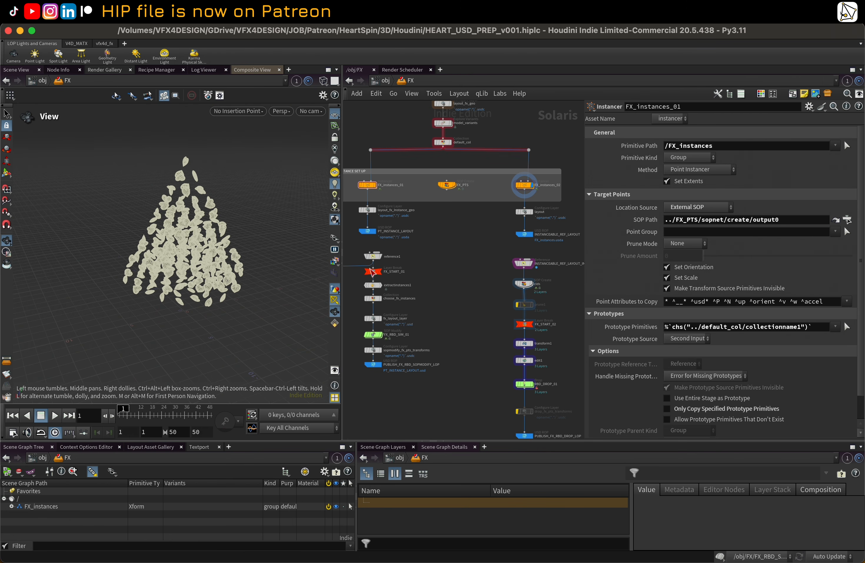
pyautogui.moveTo(476, 264); pyautogui.dragTo(436, 291, button='middle')
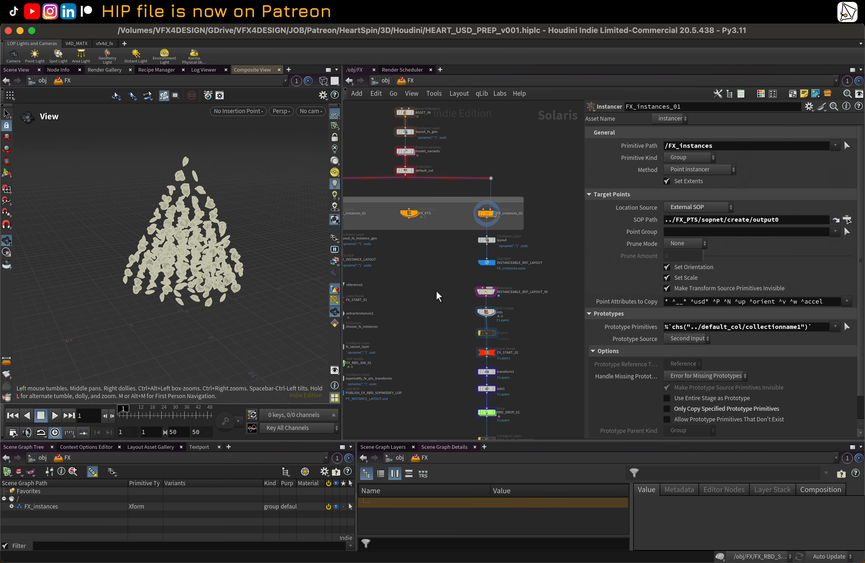
pyautogui.scroll(3, 436, 290)
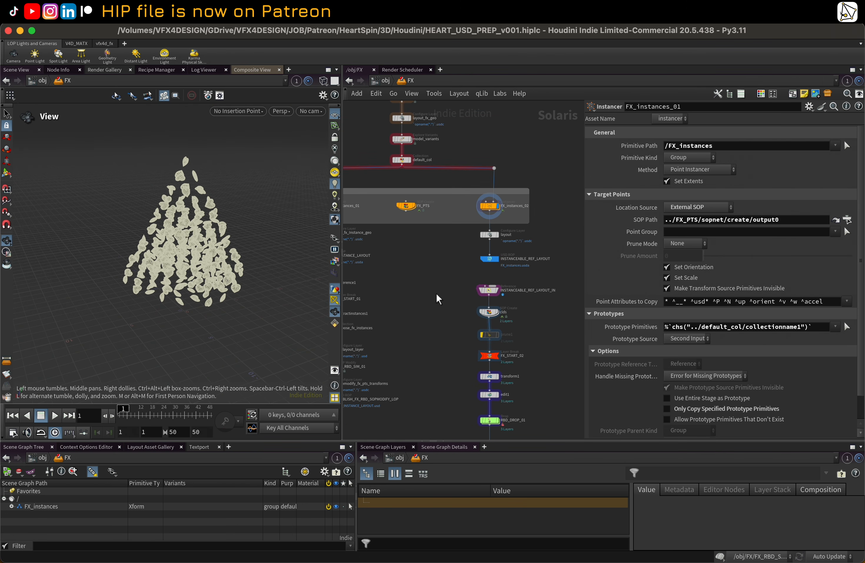
pyautogui.moveTo(437, 281); pyautogui.dragTo(449, 285, button='middle')
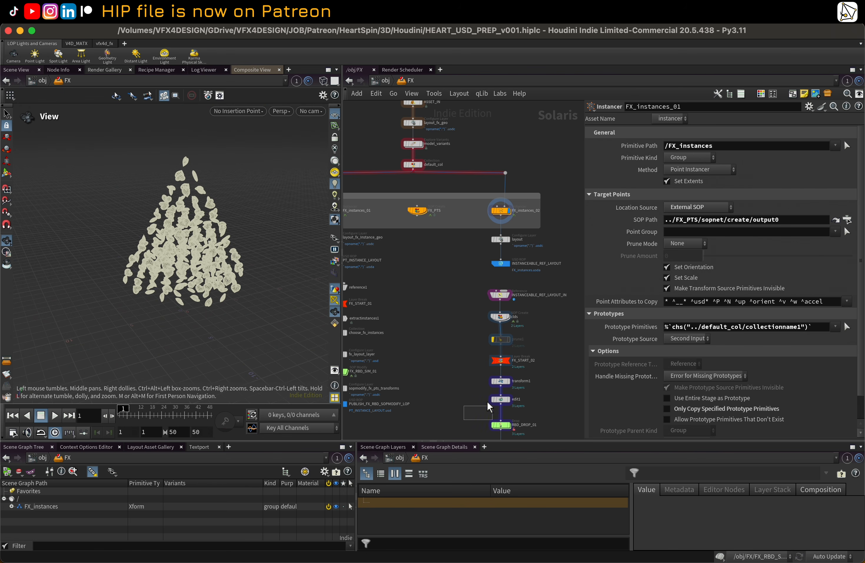
# Step: Open the FX_PTS SOP network and delete the unused sphere, box, second grain source and subnetwork input nodes
pyautogui.moveTo(452, 285); pyautogui.dragTo(460, 323, button='middle')
pyautogui.click(511, 249)
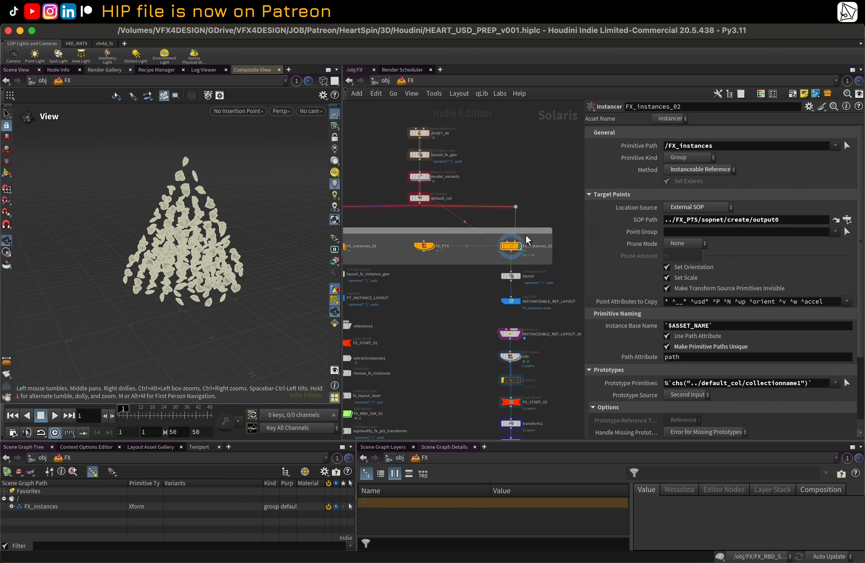
pyautogui.moveTo(426, 248)
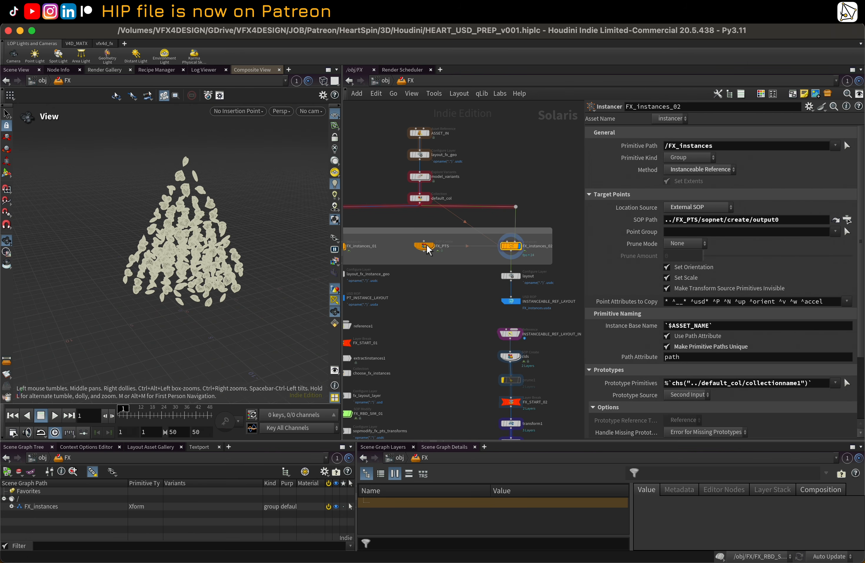
pyautogui.doubleClick(425, 247)
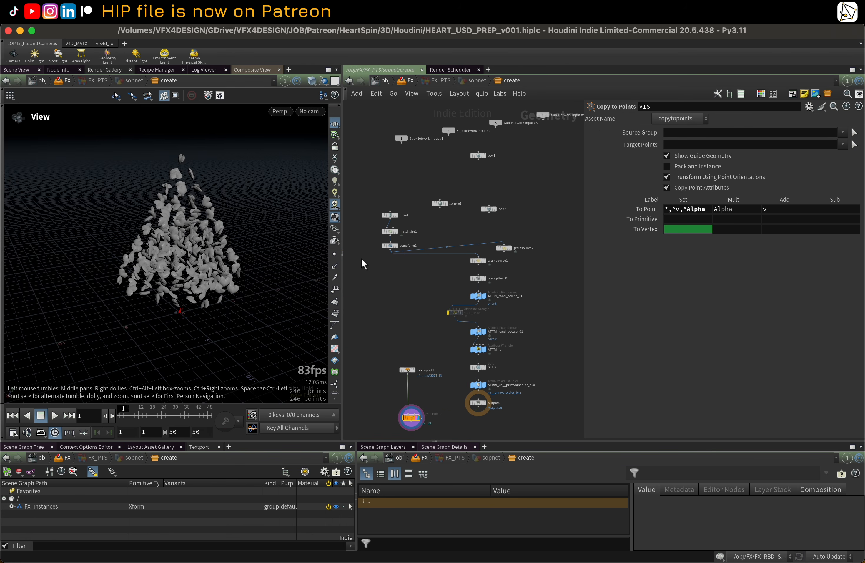
pyautogui.scroll(3, 460, 221)
pyautogui.moveTo(458, 223); pyautogui.dragTo(478, 180, button='middle')
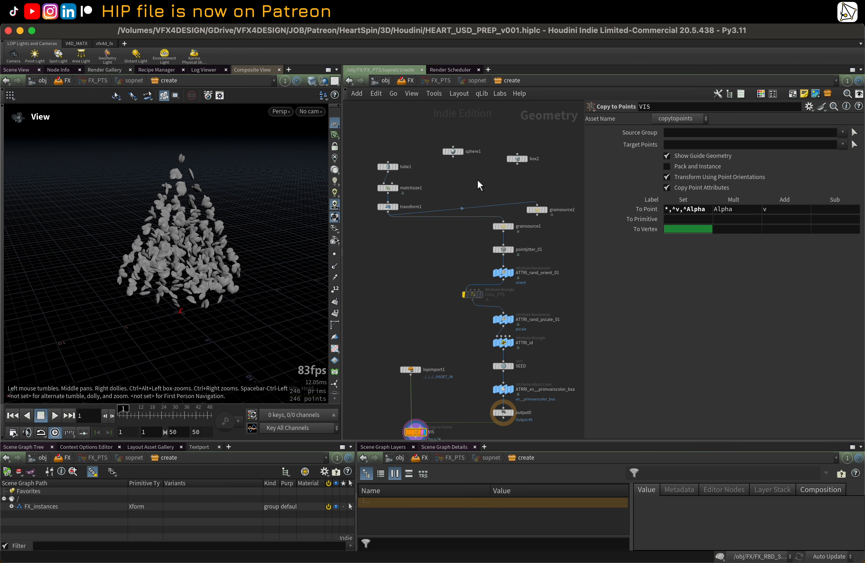
pyautogui.moveTo(436, 128); pyautogui.dragTo(552, 212)
pyautogui.press('Delete')
pyautogui.press('Delete')
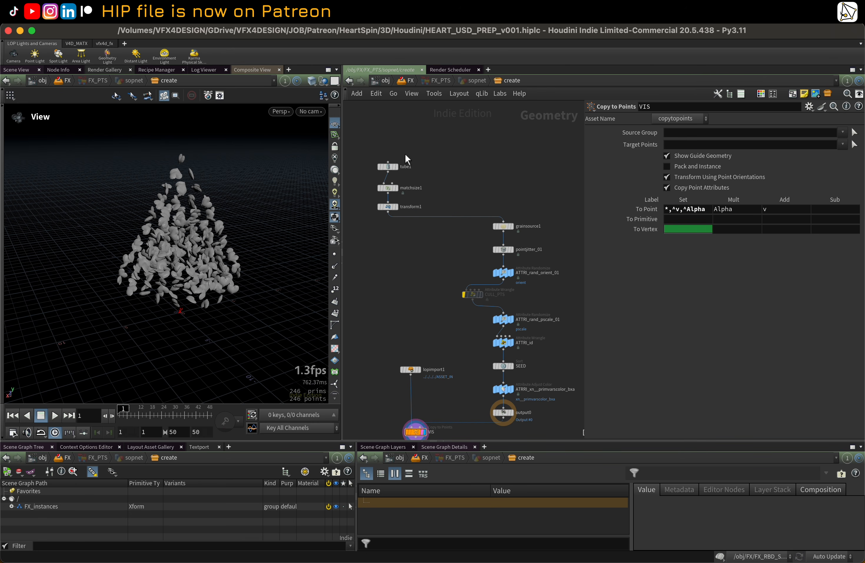
# Step: Move the display flag through tube1, matchsize1 and transform1 to inspect the source cone geometry
pyautogui.moveTo(390, 139); pyautogui.dragTo(490, 197)
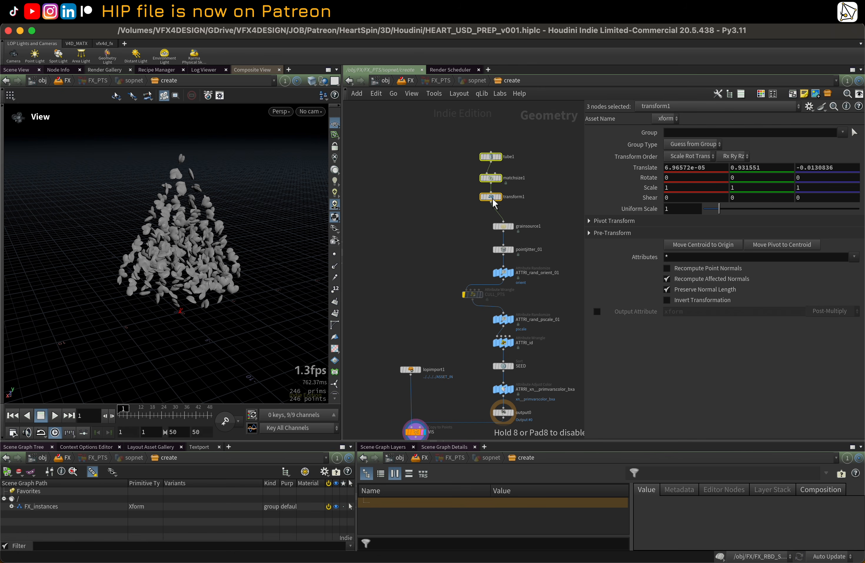
pyautogui.click(535, 180)
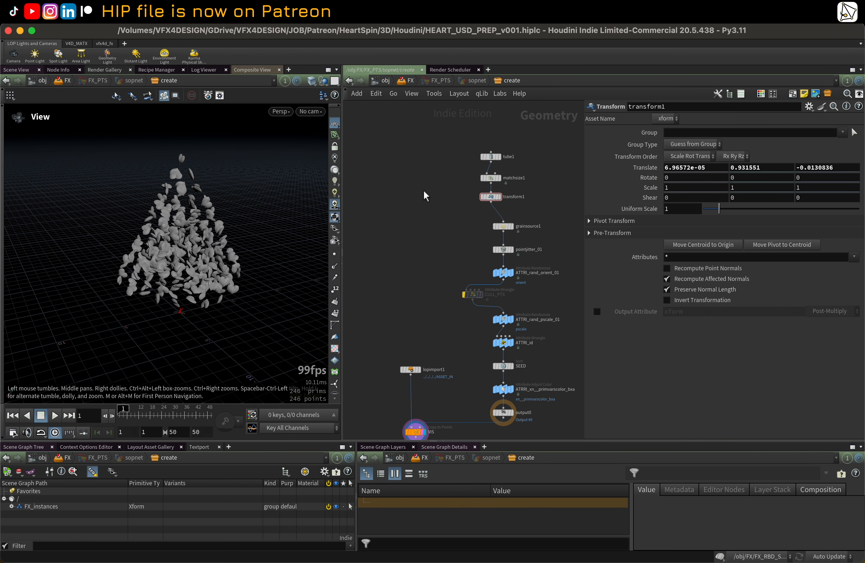
pyautogui.moveTo(454, 224); pyautogui.dragTo(413, 206, button='middle')
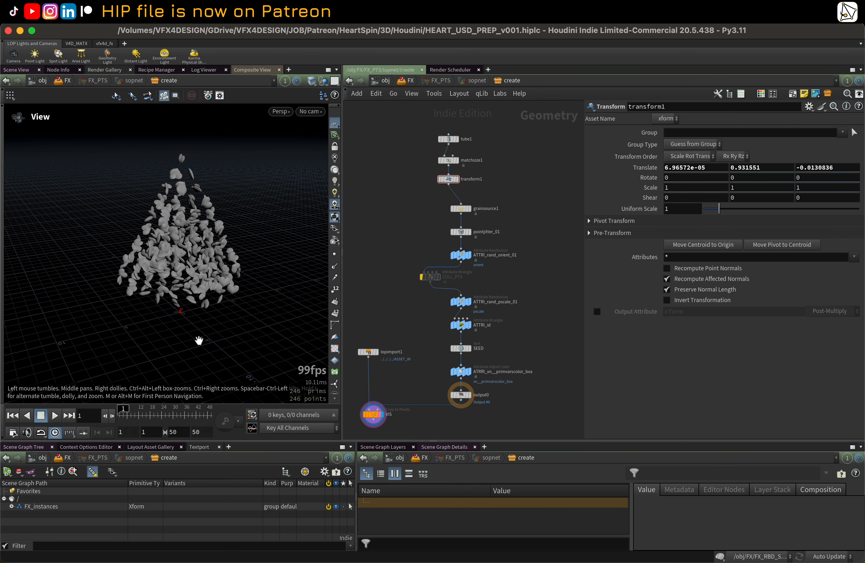
pyautogui.click(324, 81)
pyautogui.click(366, 114)
pyautogui.click(472, 397)
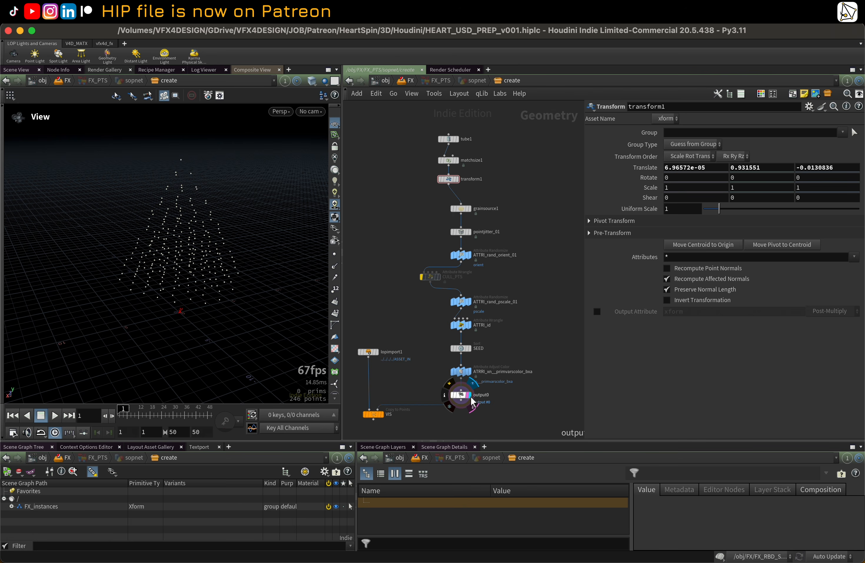
pyautogui.click(461, 155)
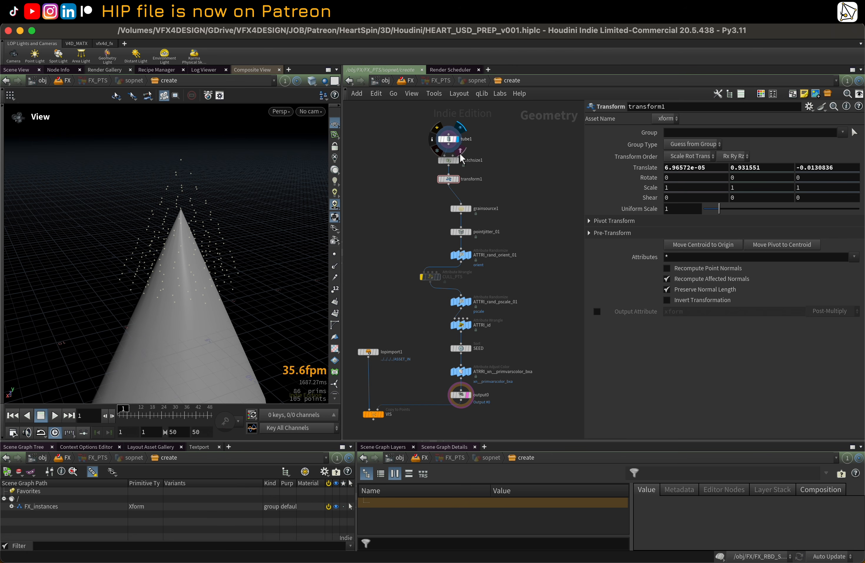
pyautogui.click(457, 160)
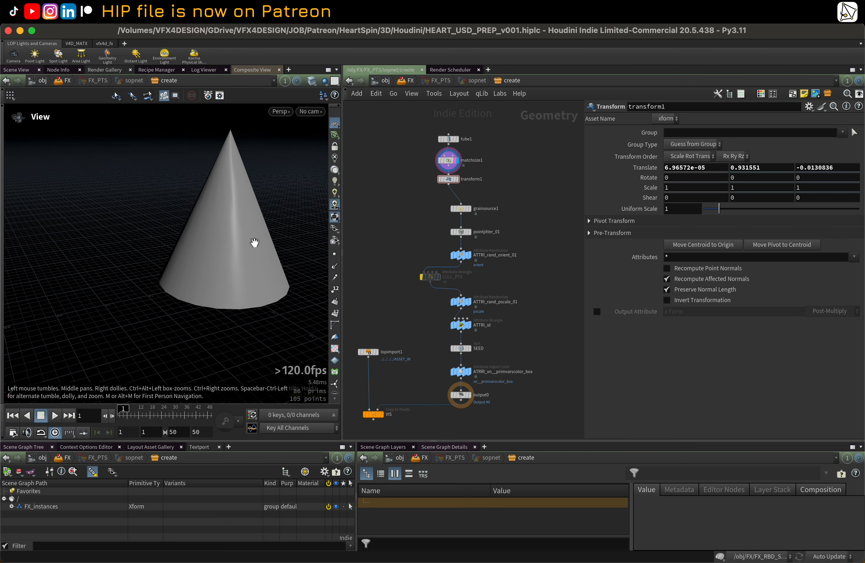
pyautogui.moveTo(255, 242); pyautogui.dragTo(203, 257)
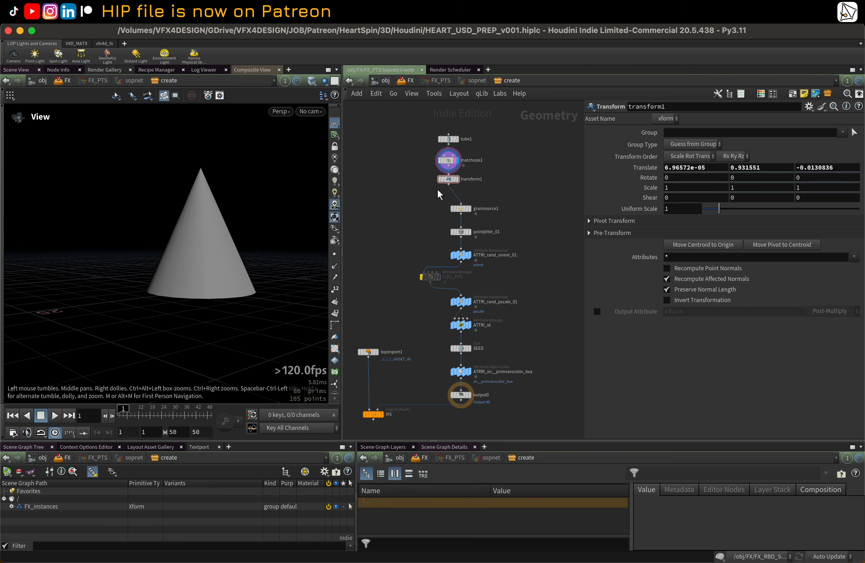
pyautogui.click(457, 179)
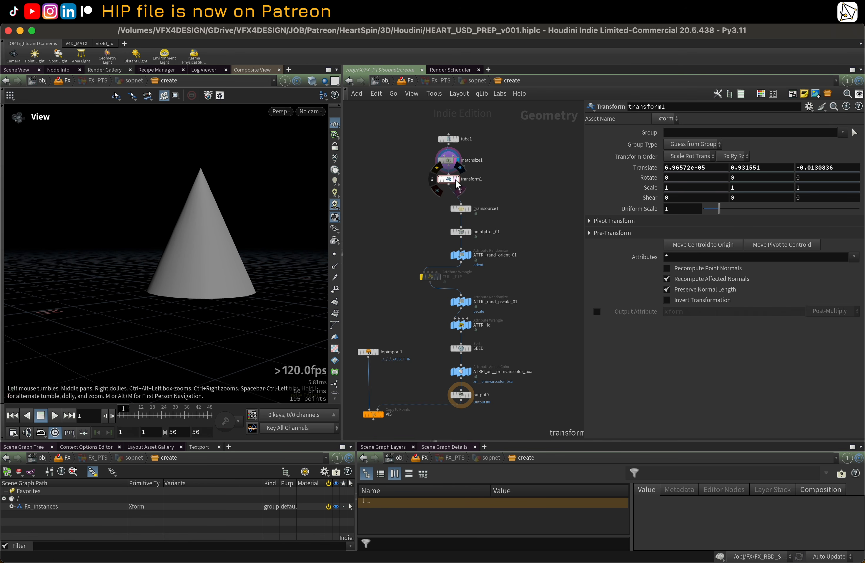
# Step: Display grainsource1 and tidy the network layout
pyautogui.click(468, 208)
pyautogui.click(460, 208)
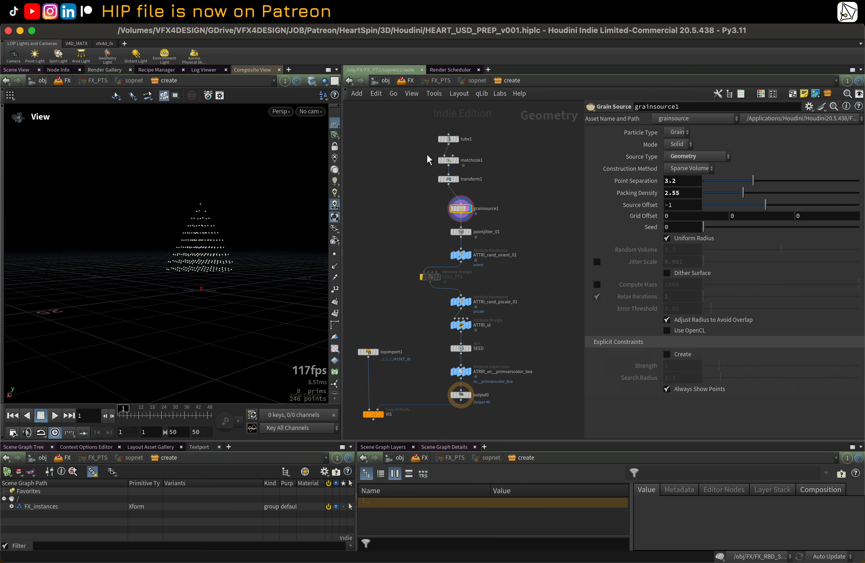
pyautogui.moveTo(421, 126); pyautogui.dragTo(477, 200)
pyautogui.press('l')
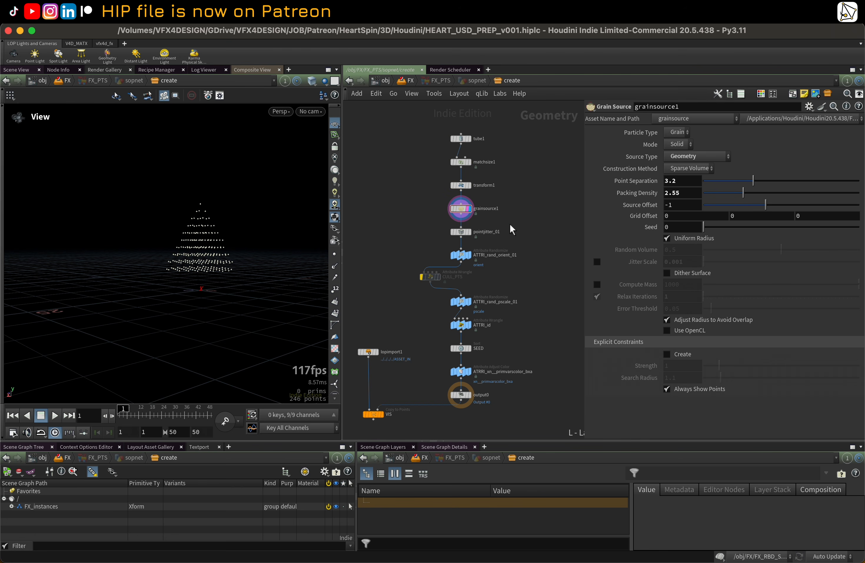
# Step: Display pointjitter_01 and ATTRI_rand_orient_01 to inspect the scattered points
pyautogui.click(460, 231)
pyautogui.click(468, 231)
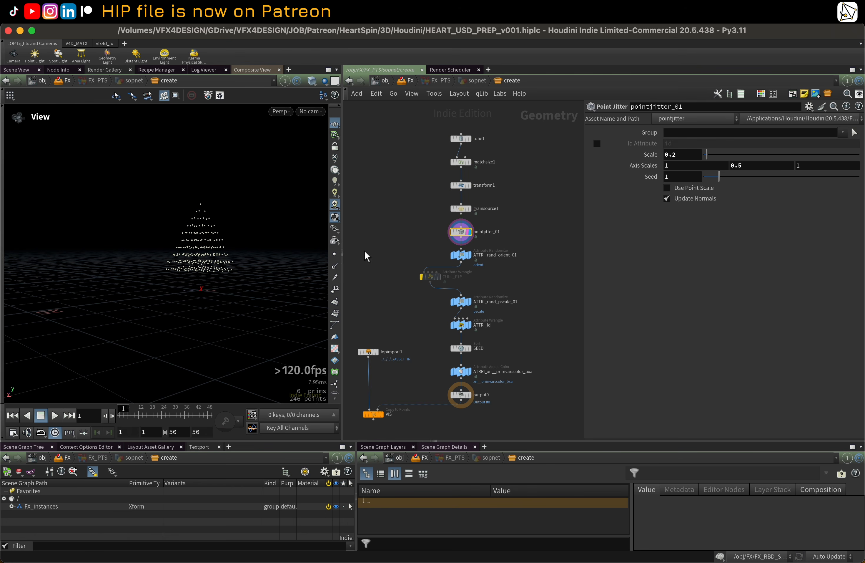
pyautogui.scroll(3, 296, 242)
pyautogui.scroll(2, 279, 244)
pyautogui.scroll(1, 477, 275)
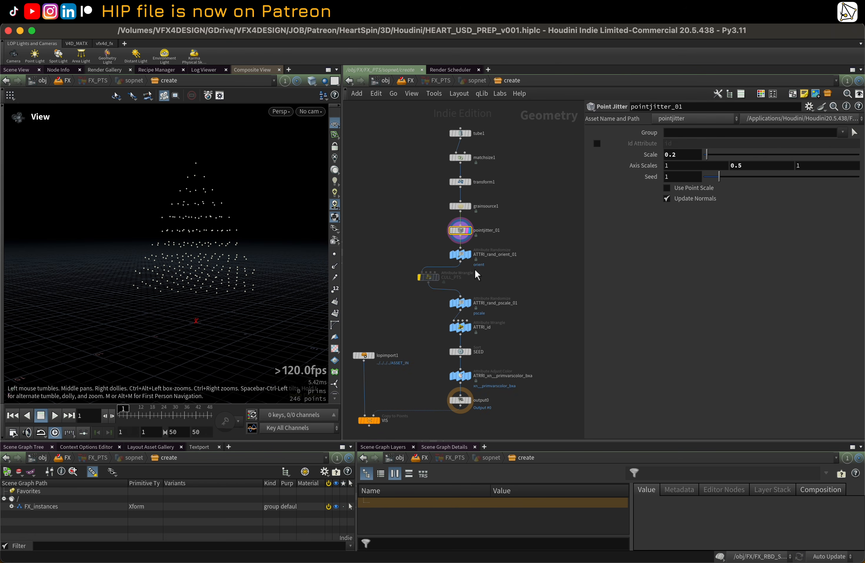
pyautogui.scroll(1, 477, 275)
pyautogui.click(461, 256)
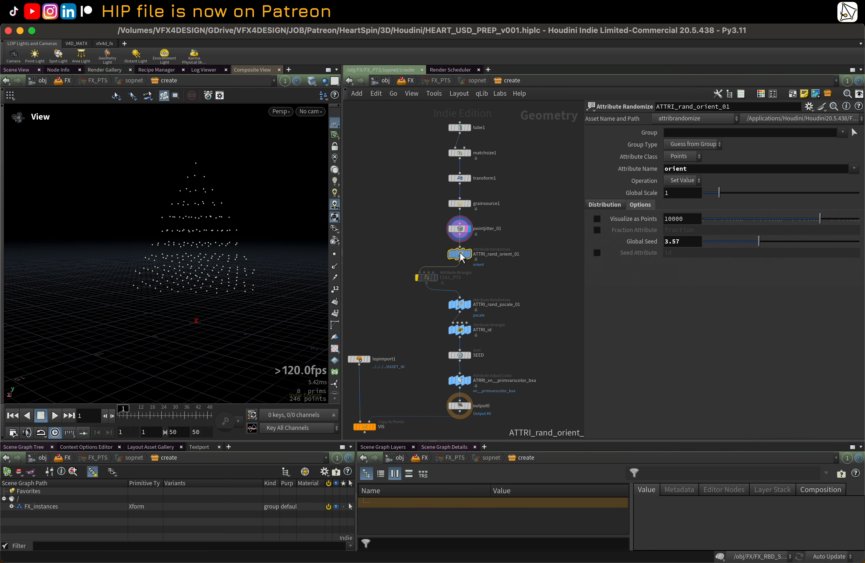
# Step: Enable the bypassed CULL_PTS wrangle and display it to preview the culled points
pyautogui.moveTo(427, 280)
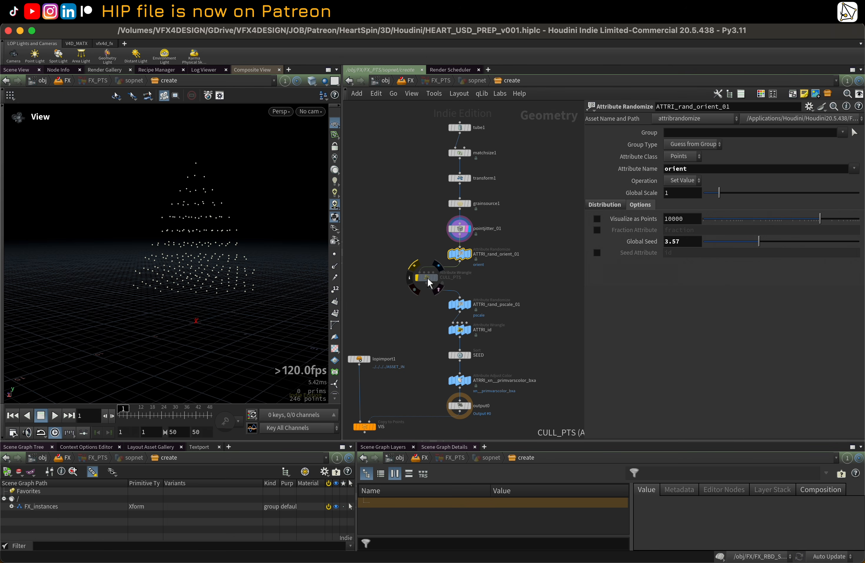
pyautogui.moveTo(427, 278); pyautogui.dragTo(434, 280)
pyautogui.click(422, 268)
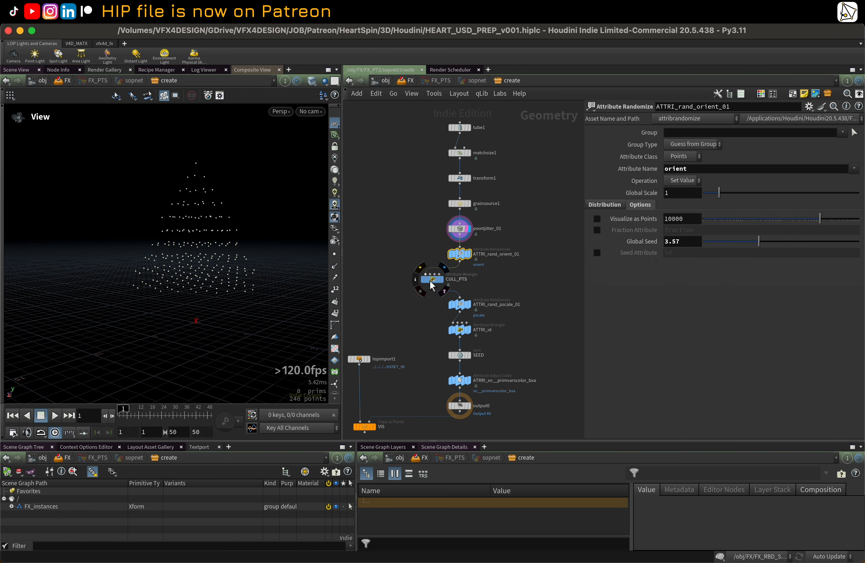
pyautogui.click(439, 281)
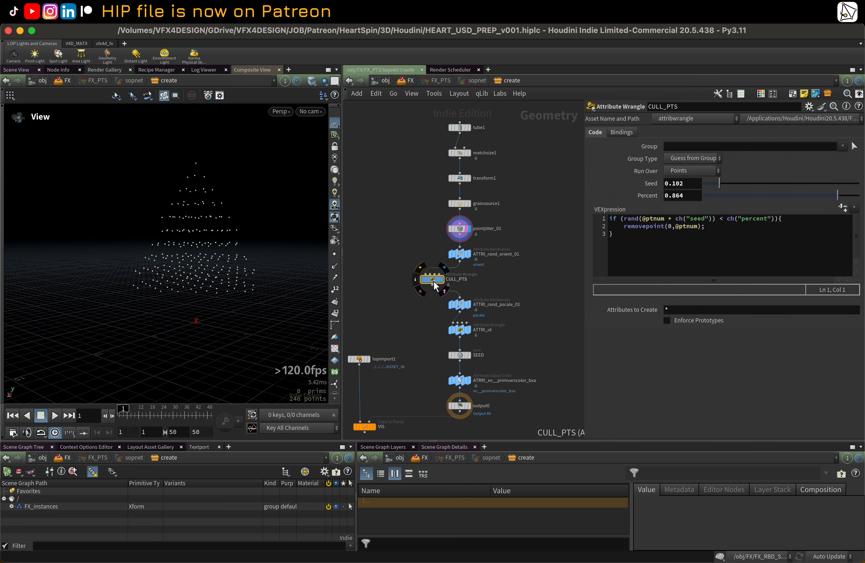
pyautogui.click(441, 281)
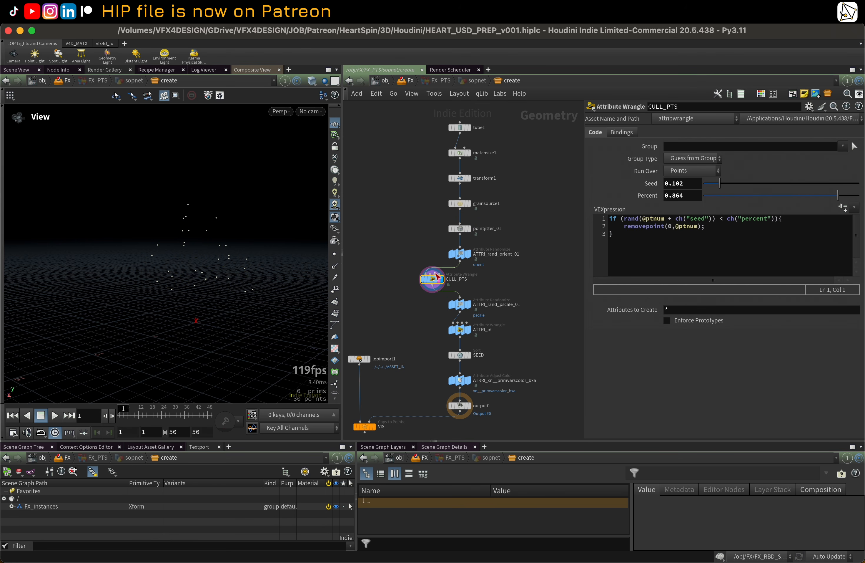
# Step: Set CULL_PTS's Percent to 0.256 and bypass the node again
pyautogui.moveTo(756, 203)
pyautogui.mouseDown()
pyautogui.moveTo(721, 196)
pyautogui.moveTo(860, 191)
pyautogui.moveTo(743, 195)
pyautogui.mouseUp()
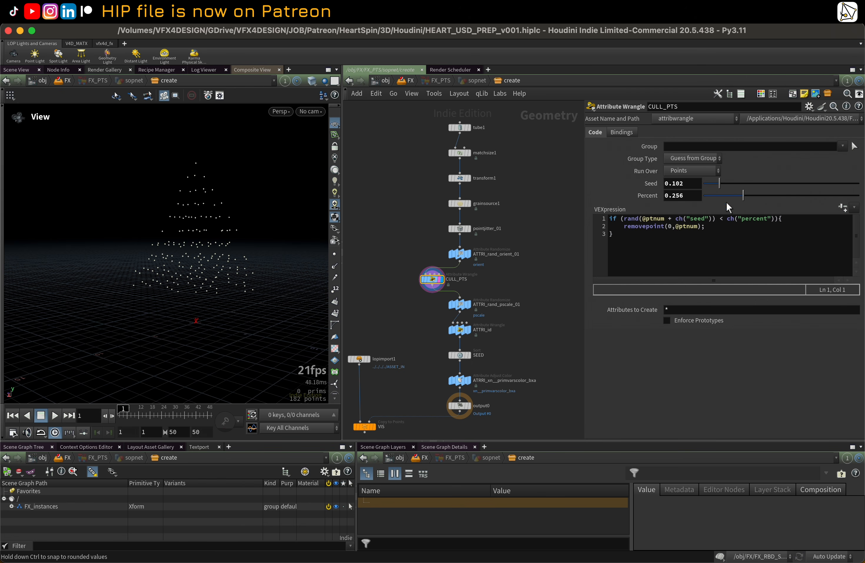
pyautogui.click(423, 271)
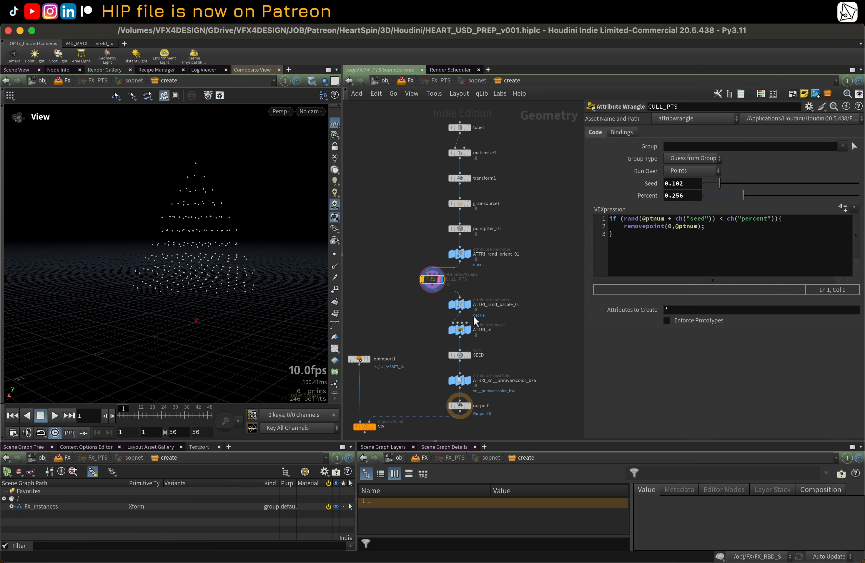
# Step: Display the VIS copy-to-points node to show the hearts on the points
pyautogui.click(460, 304)
pyautogui.moveTo(511, 344); pyautogui.dragTo(518, 333, button='middle')
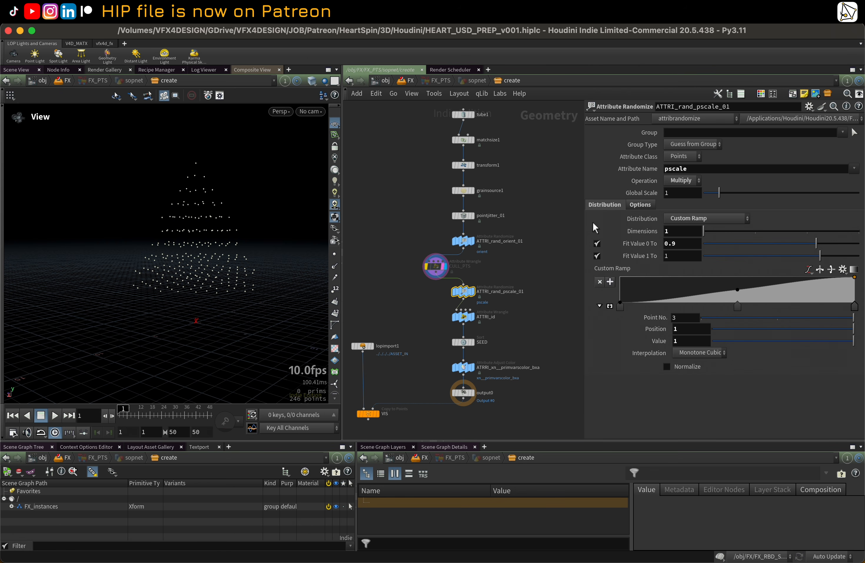
pyautogui.click(464, 191)
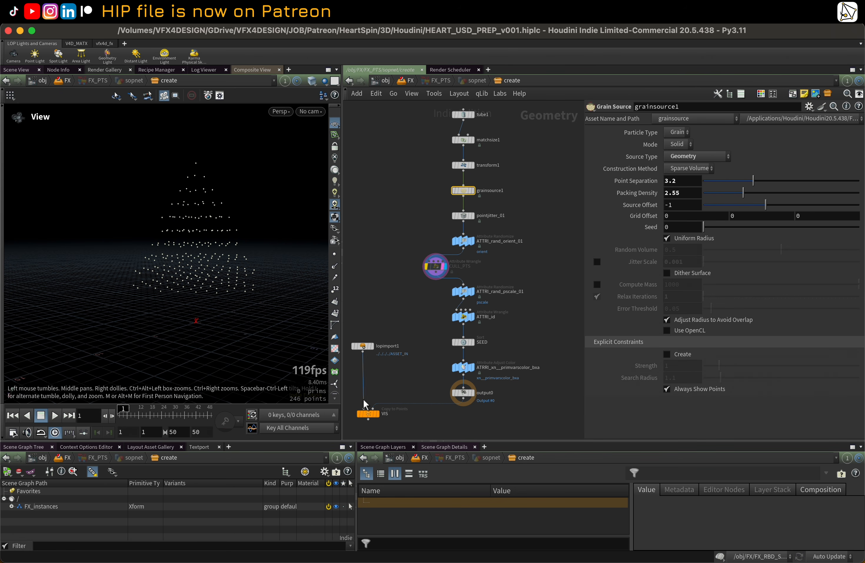
pyautogui.moveTo(381, 422)
pyautogui.click(379, 401)
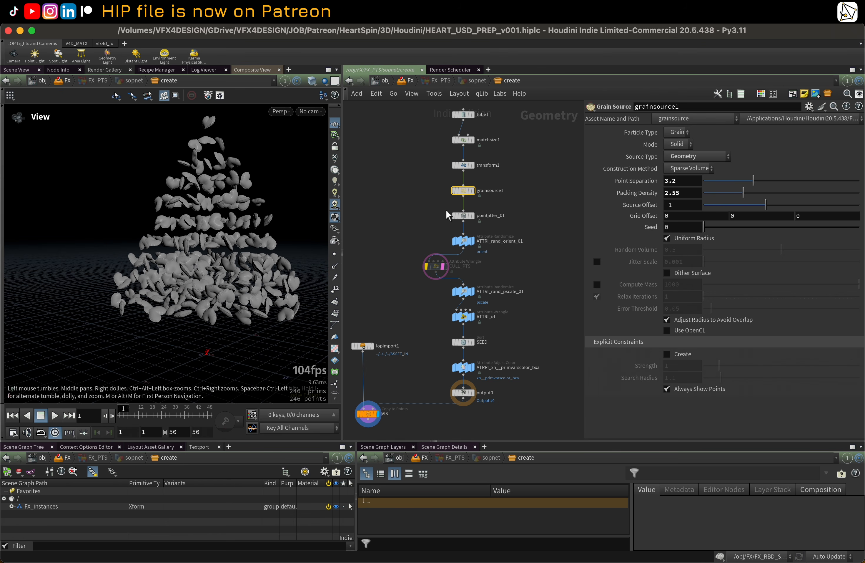
# Step: Inspect grainsource1's node info and the parameters of ATTRI_rand_pscale_01, ATTRI_id and SEED
pyautogui.middleClick(468, 192)
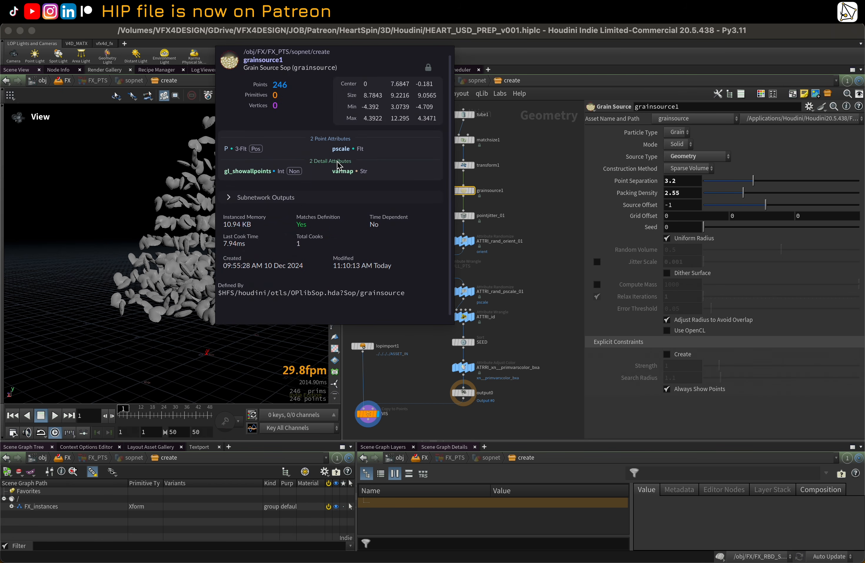
pyautogui.moveTo(464, 291)
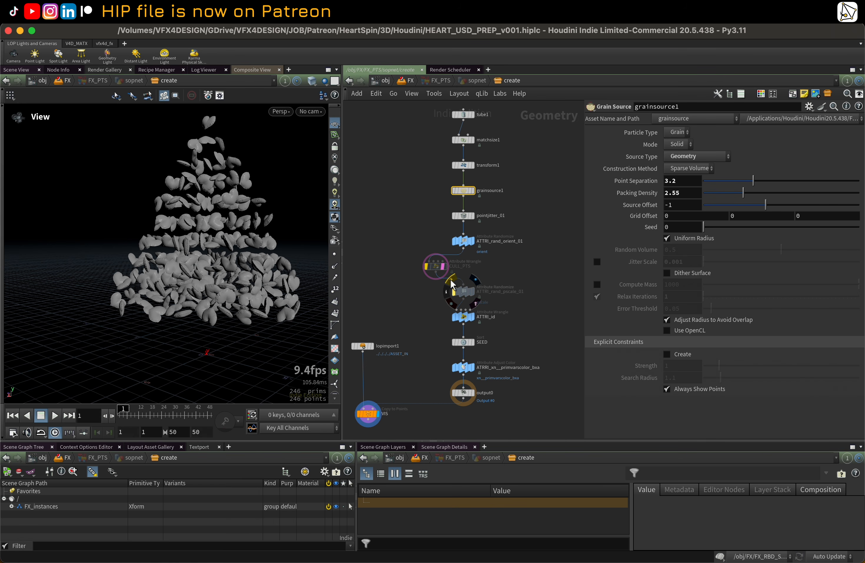
pyautogui.click(461, 291)
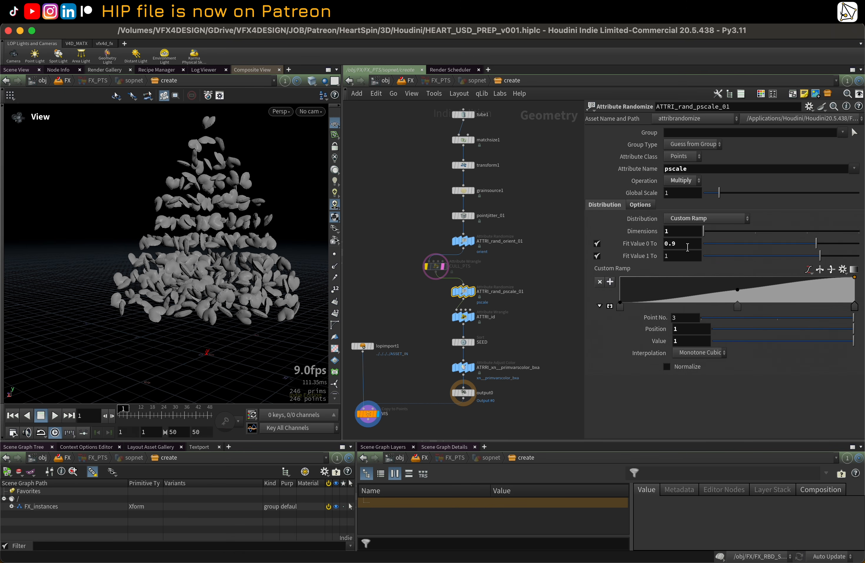
pyautogui.moveTo(262, 230); pyautogui.dragTo(271, 256)
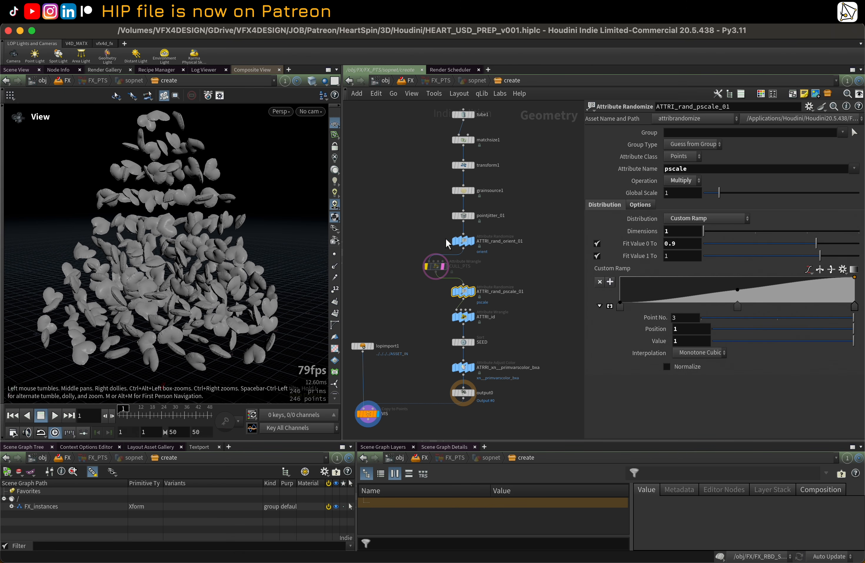
pyautogui.click(479, 318)
pyautogui.scroll(-2, 519, 293)
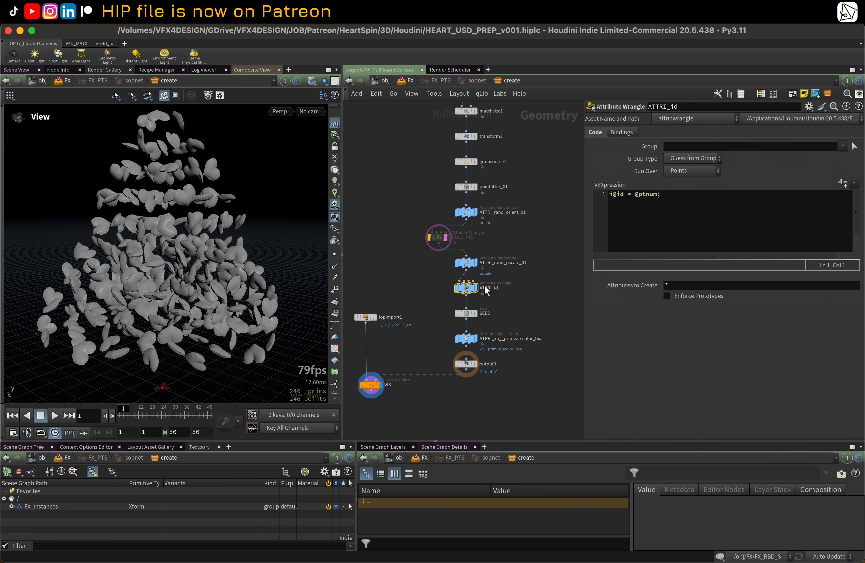
pyautogui.click(466, 313)
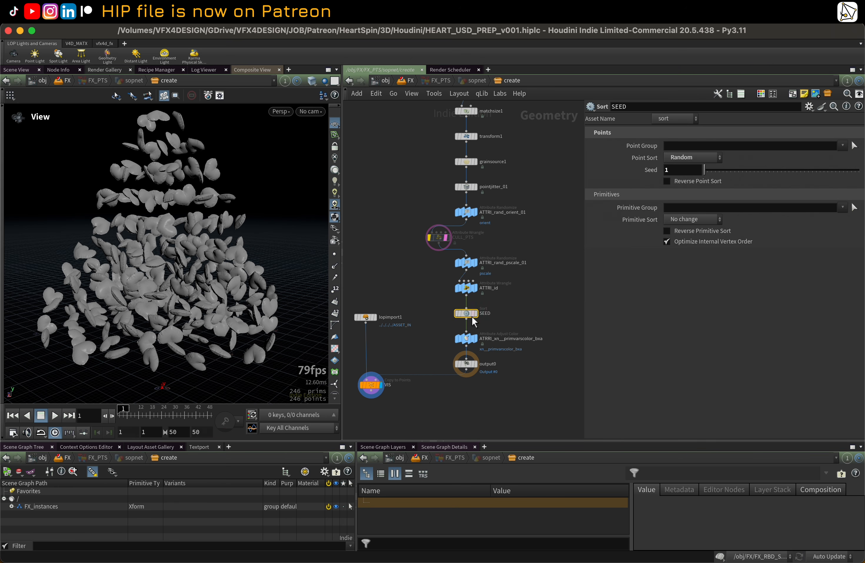
pyautogui.click(472, 291)
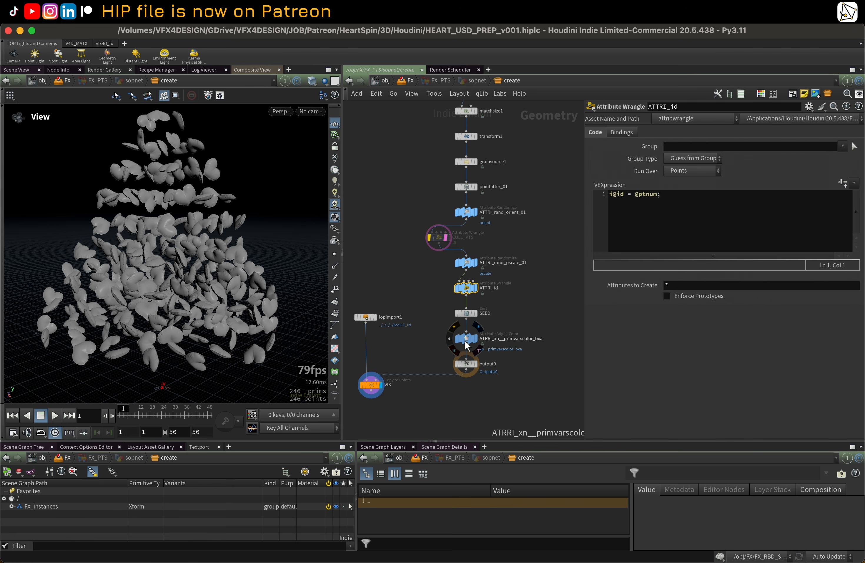
# Step: Inspect the color ramp, randomization and seed settings of the ATTRI_xn__primvarscolor_bxa Attribute Adjust Color node
pyautogui.click(464, 341)
pyautogui.moveTo(515, 321); pyautogui.dragTo(514, 298, button='middle')
pyautogui.scroll(1, 514, 299)
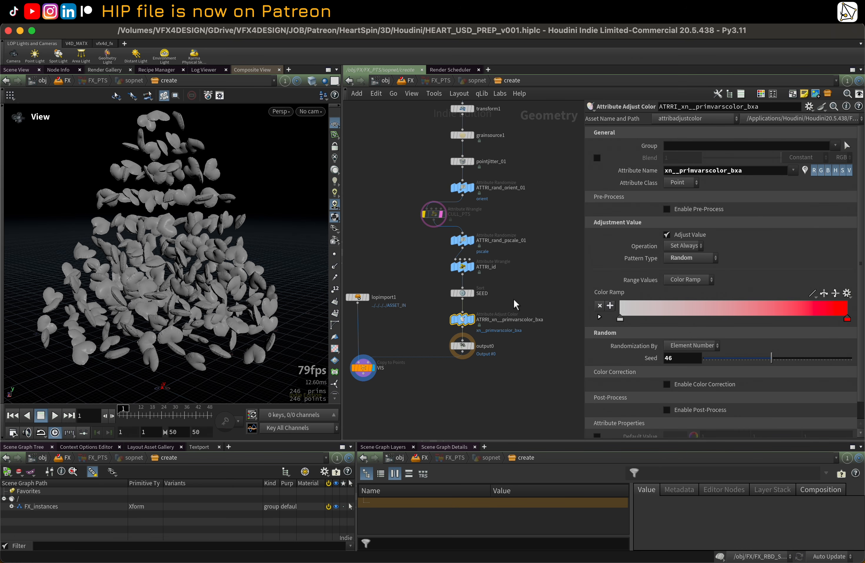
pyautogui.moveTo(471, 318)
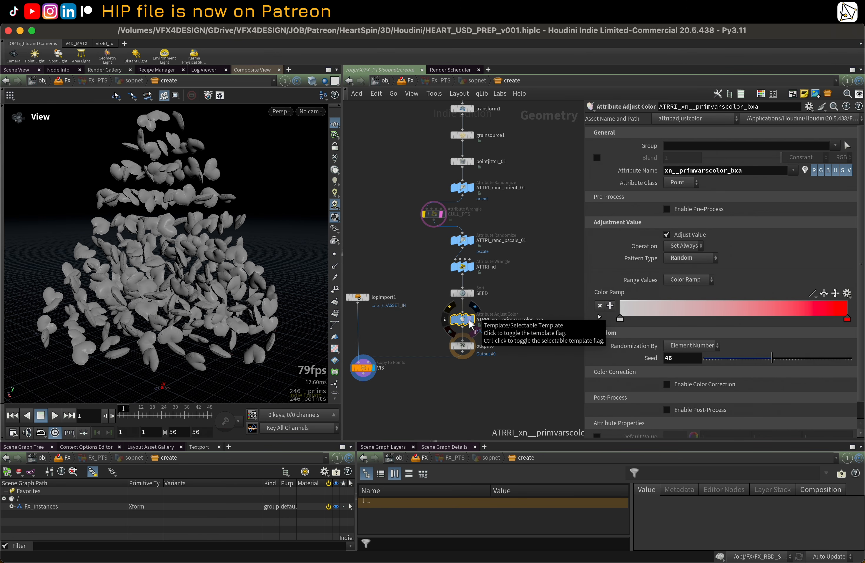
pyautogui.scroll(-2, 521, 250)
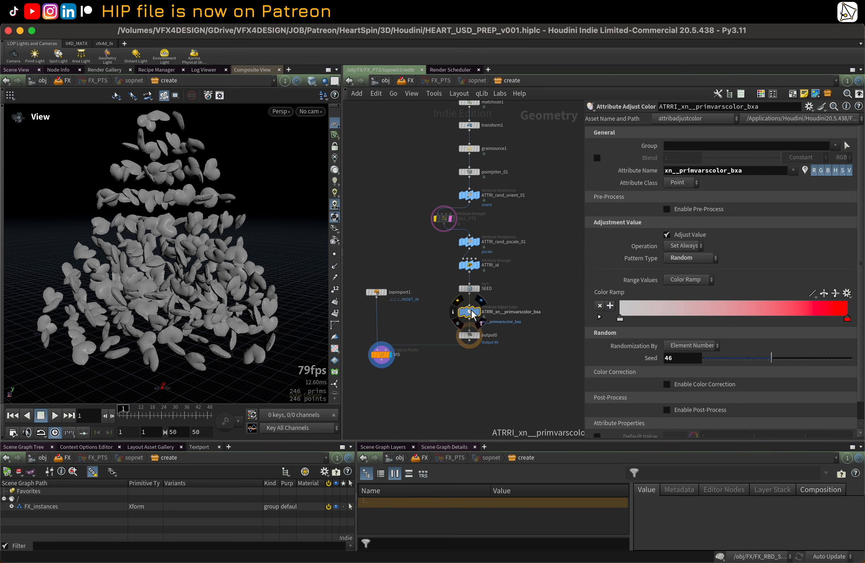
pyautogui.moveTo(531, 234); pyautogui.dragTo(543, 237, button='middle')
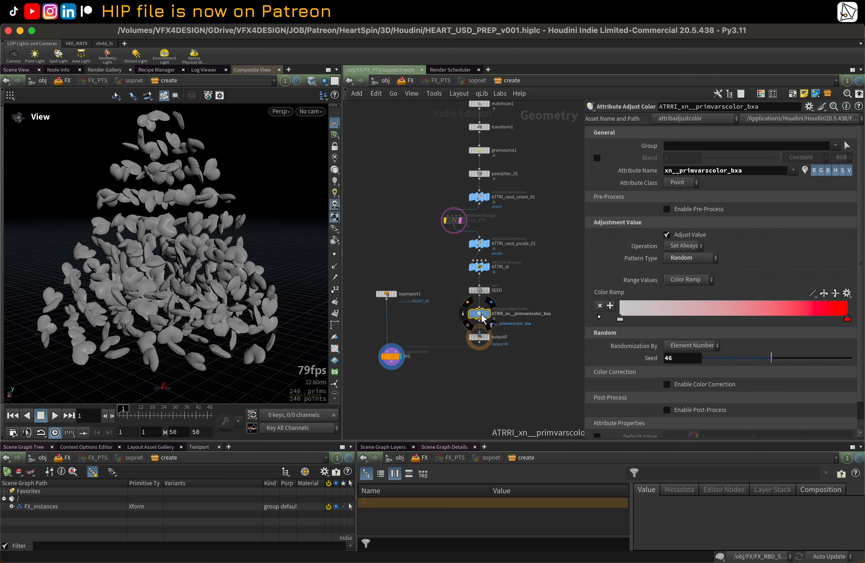
pyautogui.moveTo(482, 313); pyautogui.dragTo(480, 314)
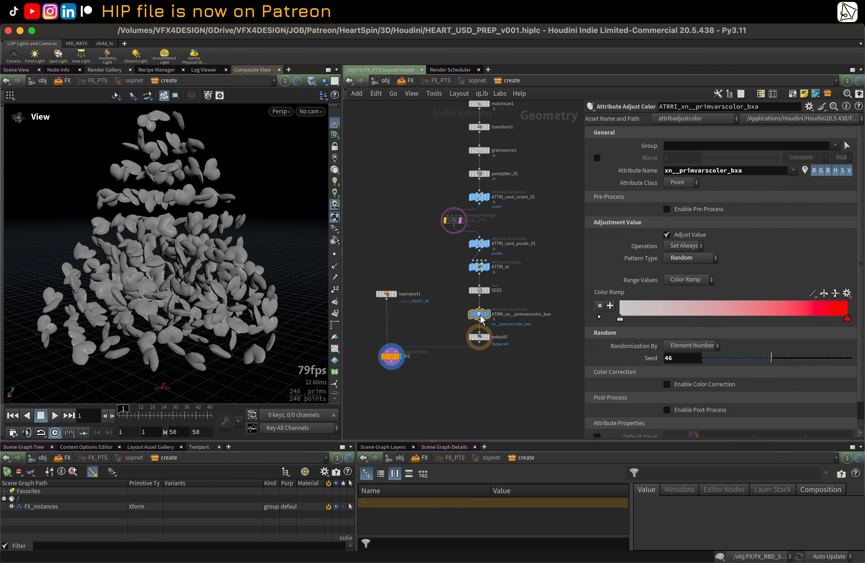
pyautogui.scroll(1, 416, 356)
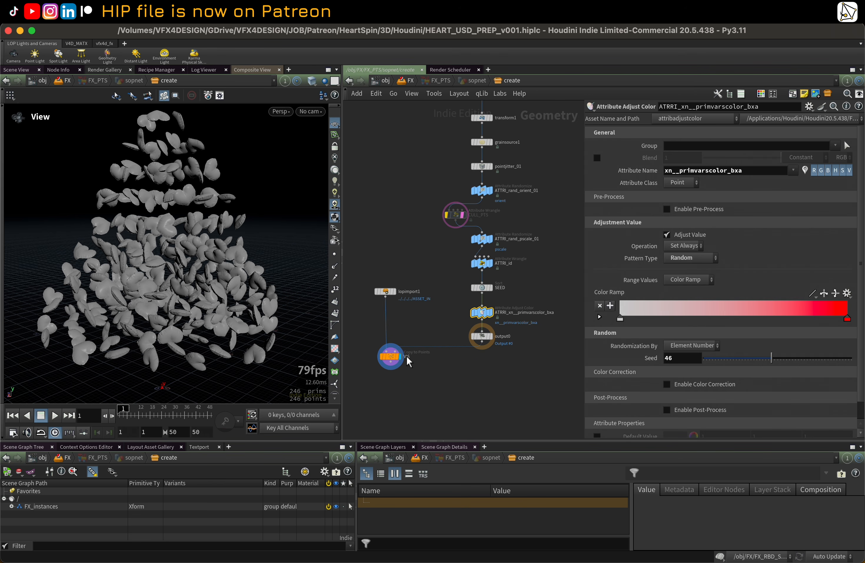
# Step: Preview the imported lopimport1 heart and the VIS copies in the viewport, orbiting to examine them
pyautogui.click(491, 335)
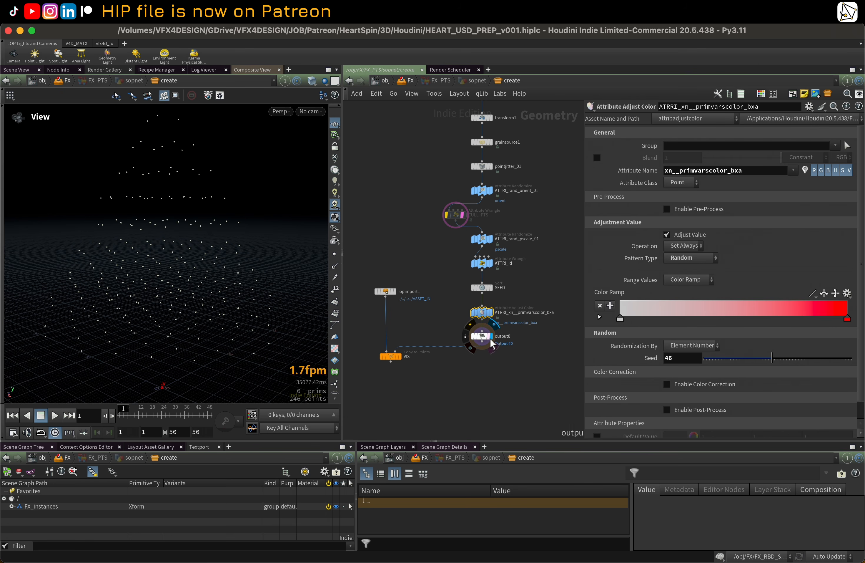
pyautogui.click(386, 292)
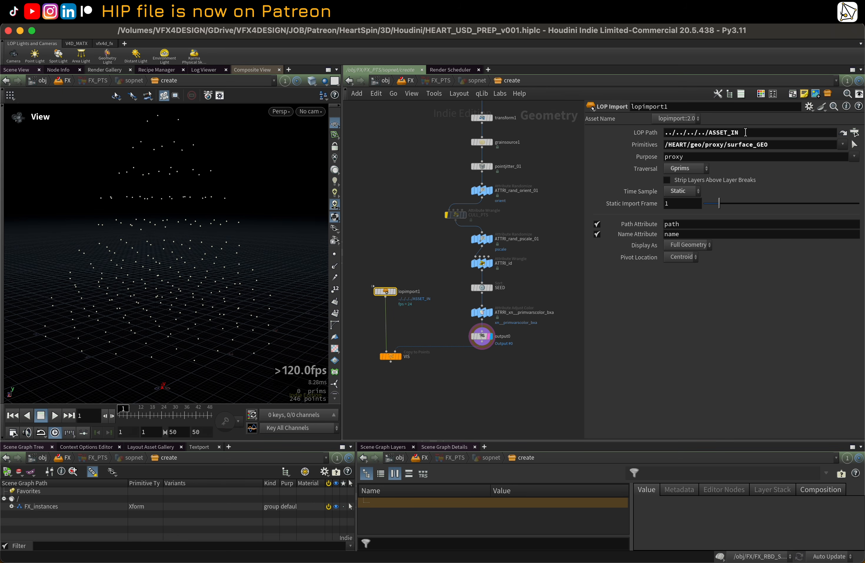
pyautogui.click(393, 293)
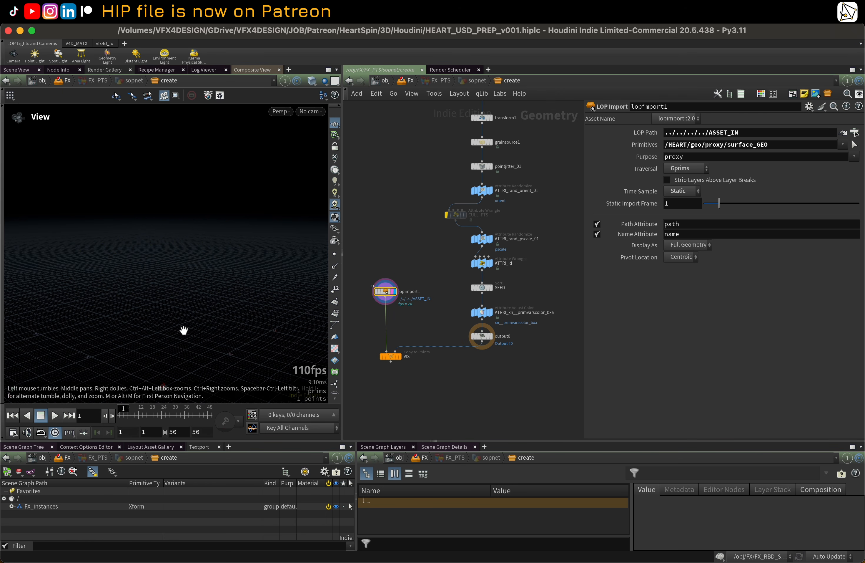
pyautogui.moveTo(163, 350); pyautogui.dragTo(165, 295)
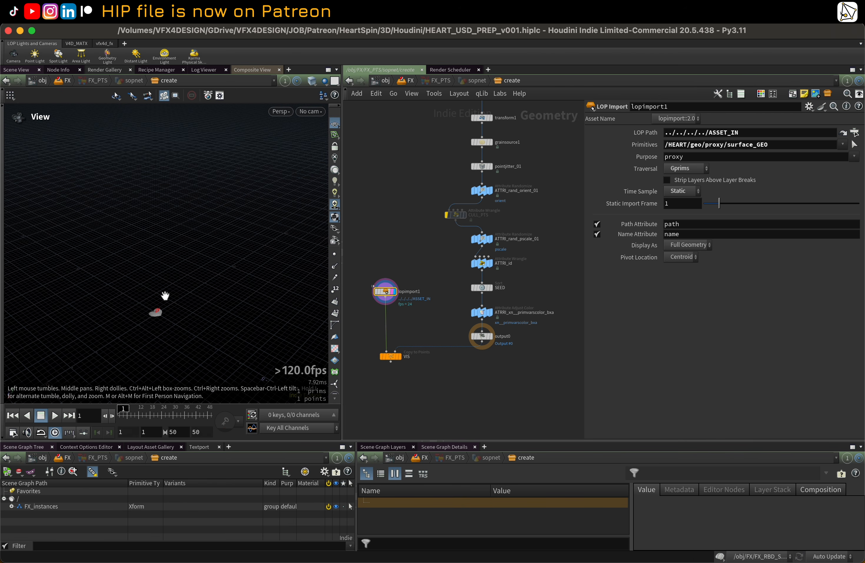
pyautogui.click(398, 356)
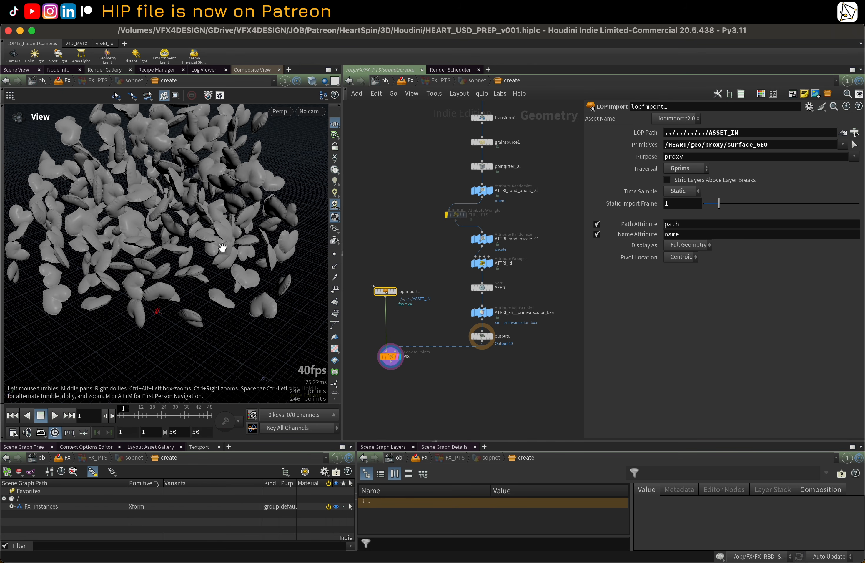
pyautogui.scroll(-3, 219, 247)
pyautogui.moveTo(219, 246); pyautogui.dragTo(199, 279)
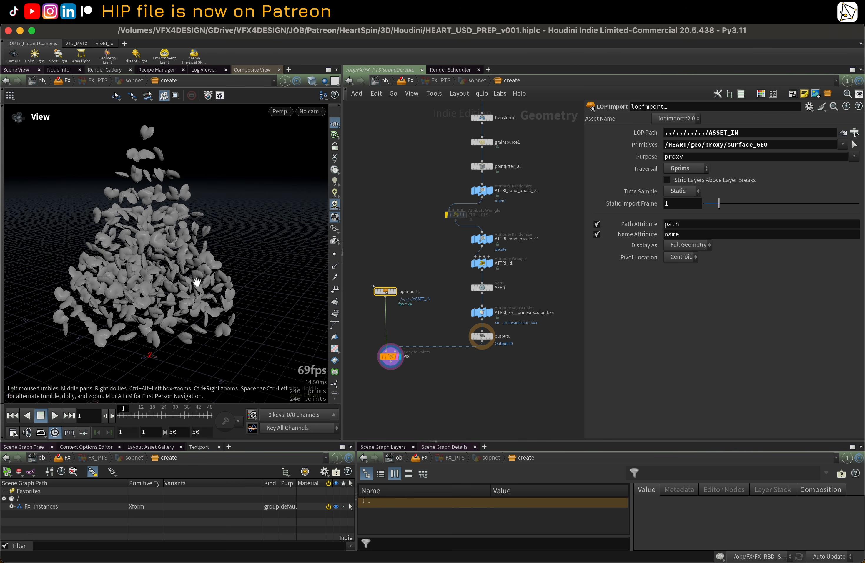
pyautogui.moveTo(174, 248)
pyautogui.mouseDown()
pyautogui.moveTo(199, 247)
pyautogui.moveTo(183, 253)
pyautogui.mouseUp()
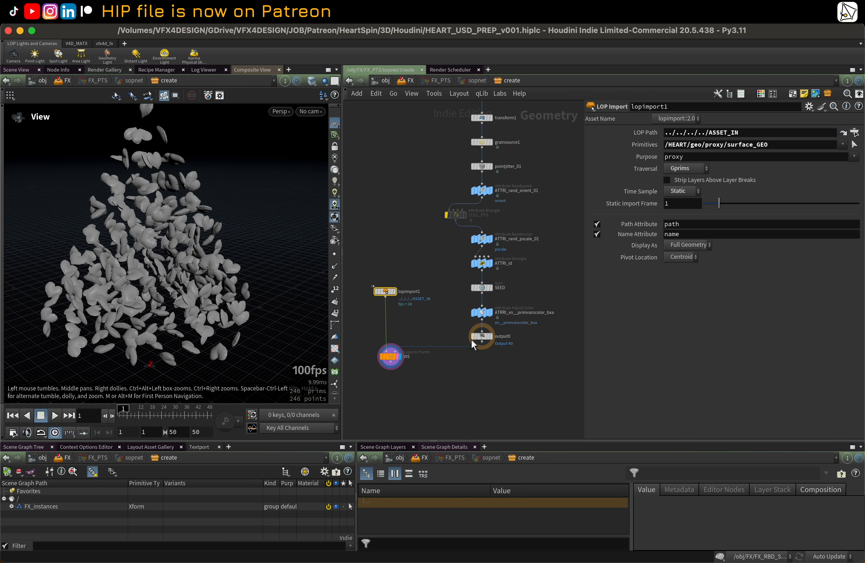
# Step: Set the display flag on output0 and return up to the FX LOP network
pyautogui.click(489, 338)
pyautogui.click(484, 337)
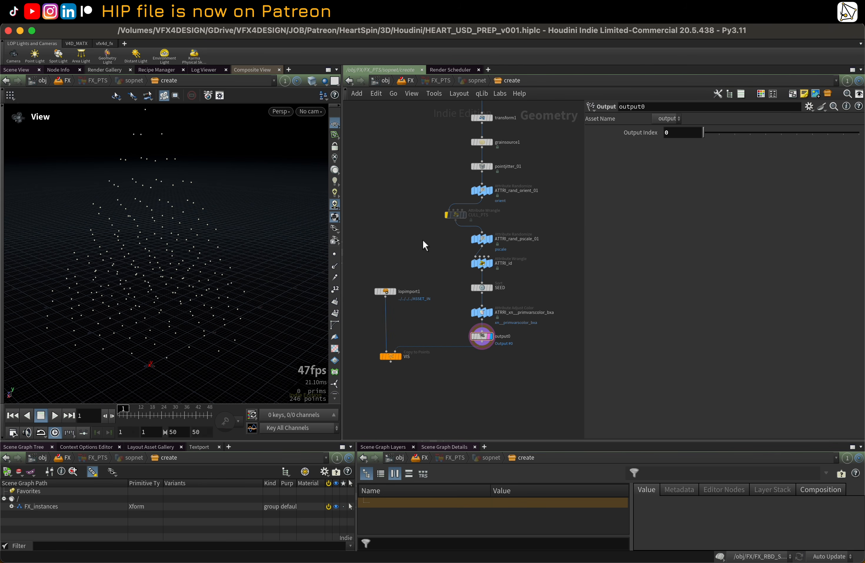
pyautogui.press('u')
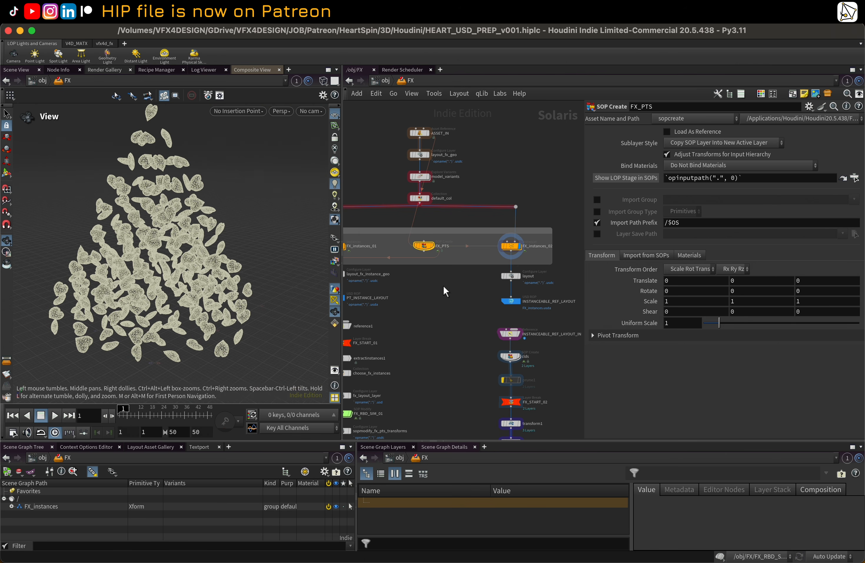
# Step: Examine FX_instances_02's Prototype Primitives expression and the default_col collection node it references
pyautogui.click(511, 246)
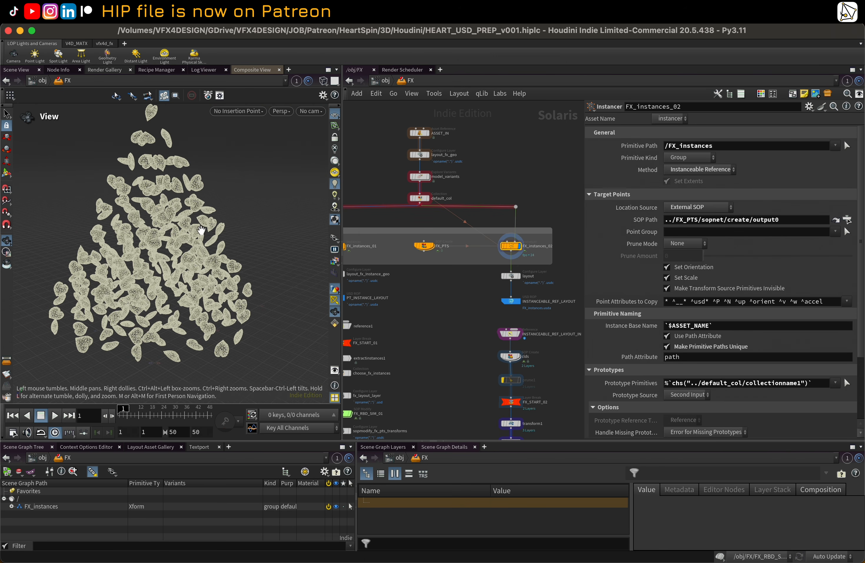
pyautogui.moveTo(201, 229); pyautogui.dragTo(208, 227)
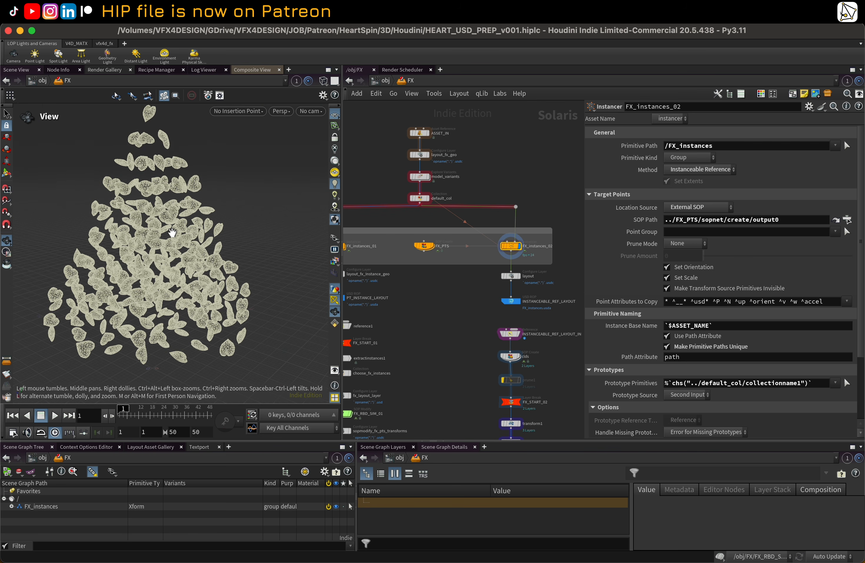
pyautogui.moveTo(158, 215); pyautogui.dragTo(197, 232)
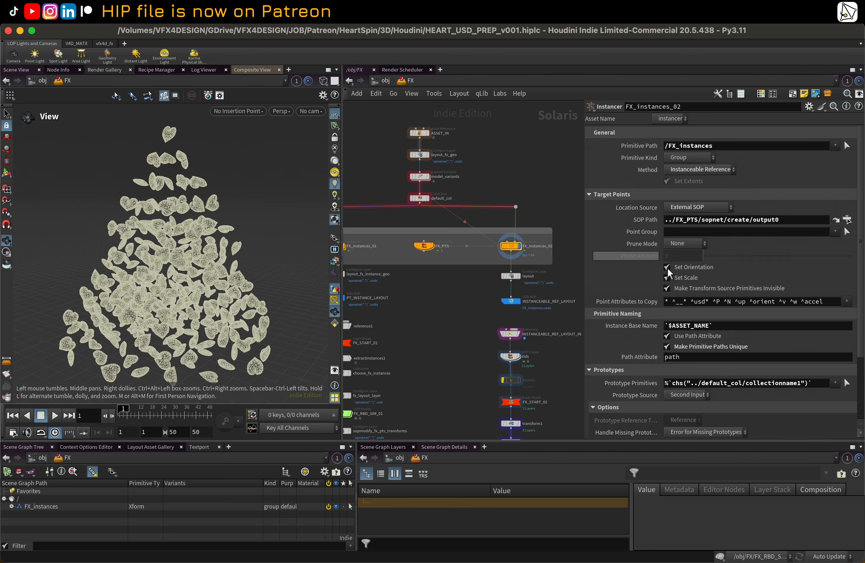
pyautogui.scroll(-1, 652, 382)
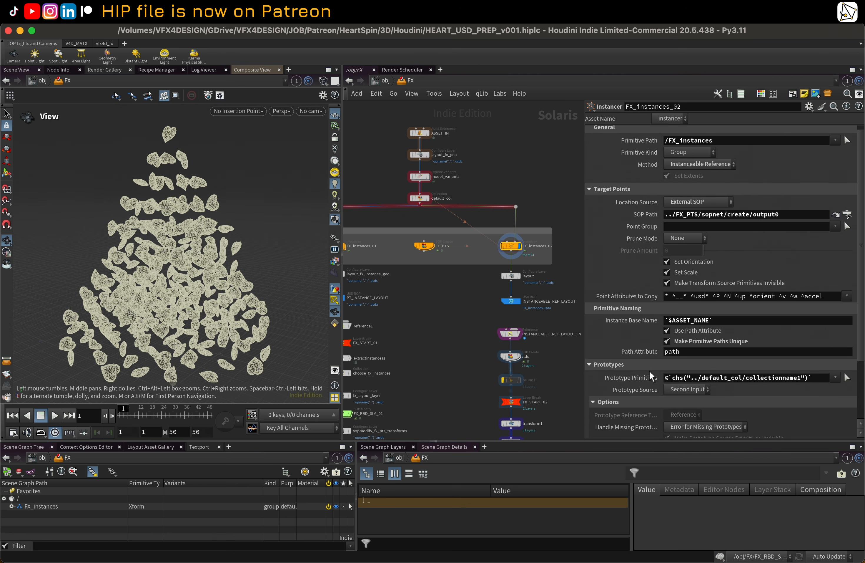
pyautogui.scroll(-1, 652, 377)
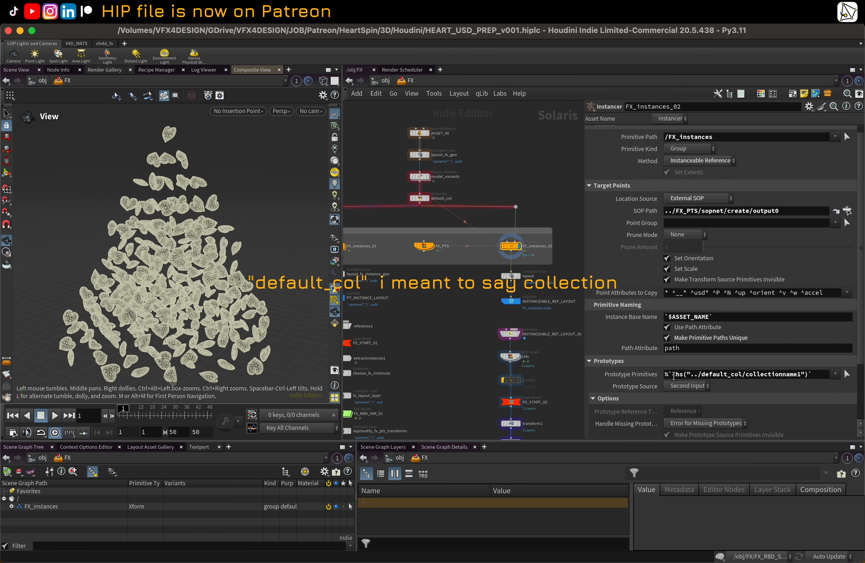
pyautogui.click(645, 375)
pyautogui.click(645, 376)
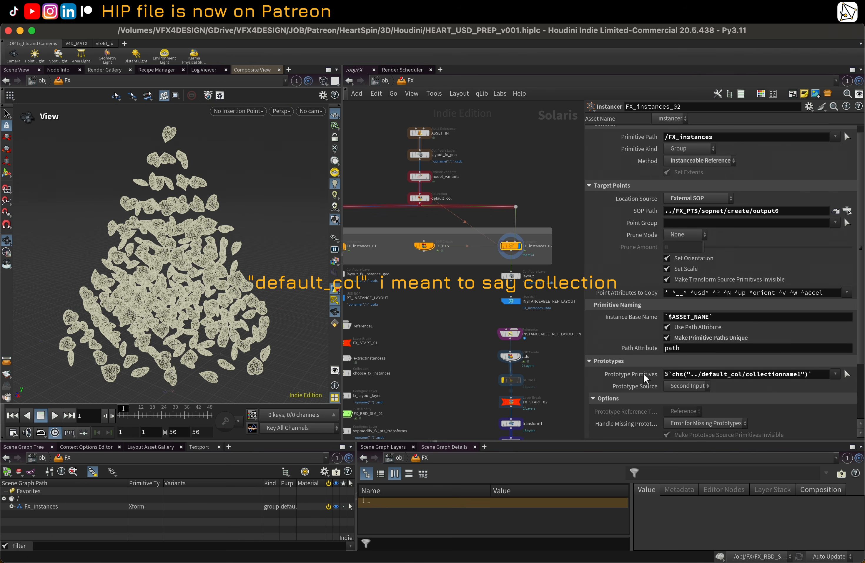
pyautogui.moveTo(672, 374); pyautogui.dragTo(799, 371)
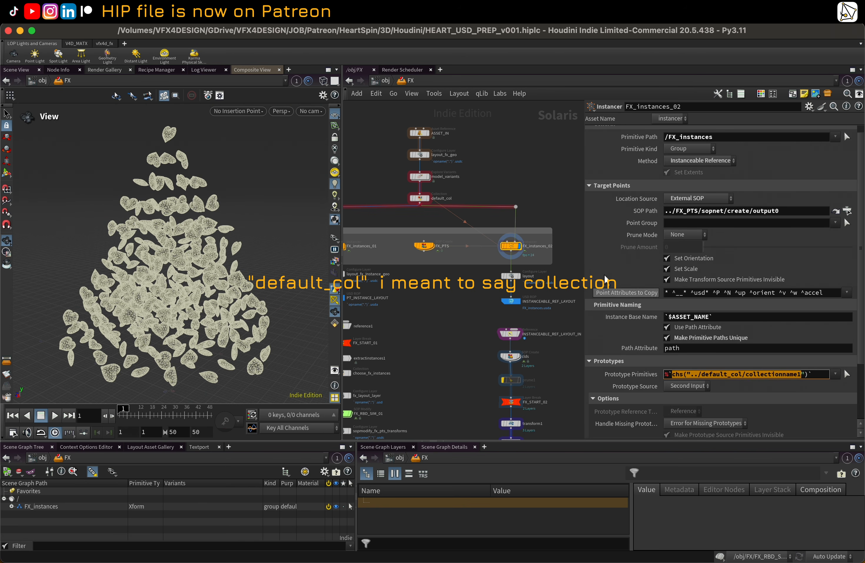
pyautogui.click(421, 199)
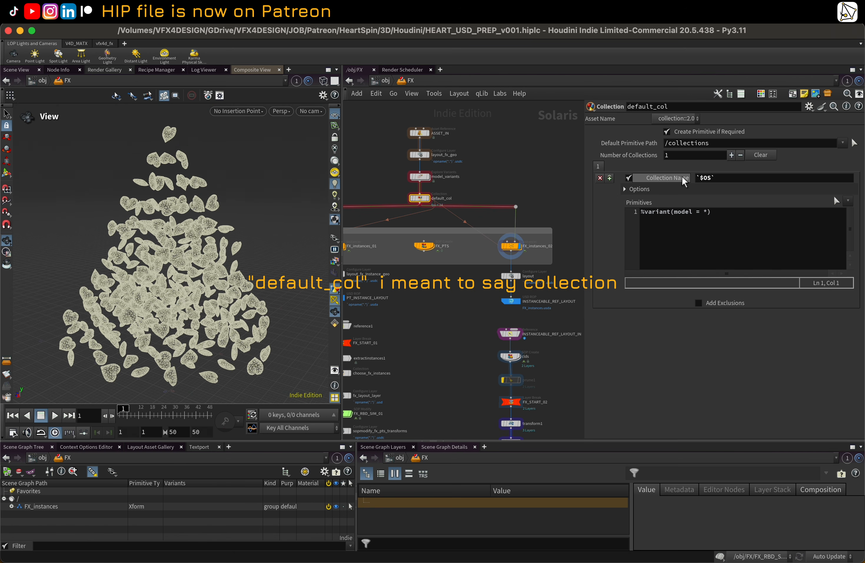
pyautogui.click(510, 252)
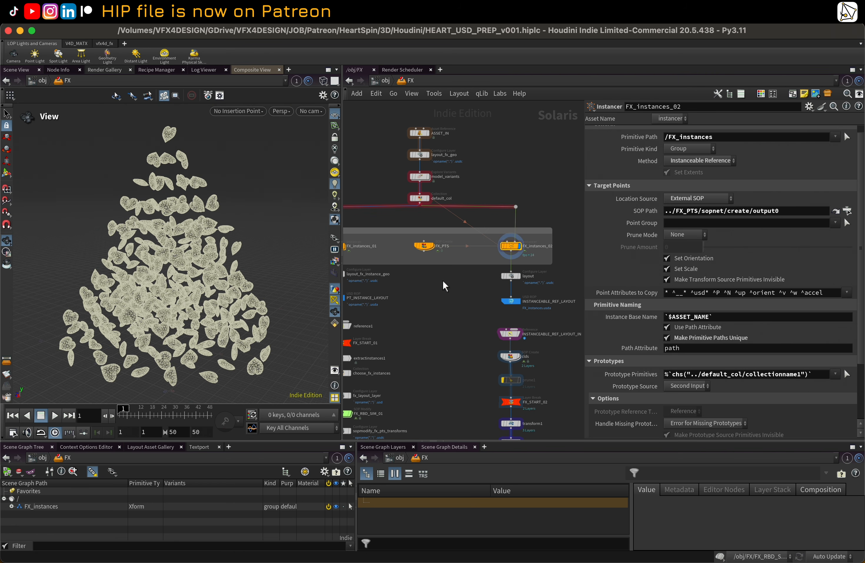
pyautogui.moveTo(445, 285); pyautogui.dragTo(471, 287, button='middle')
# Step: Display FX_instances_01 and expand its Prototypes, model_variants and HEART hierarchy in the scene graph tree
pyautogui.click(370, 251)
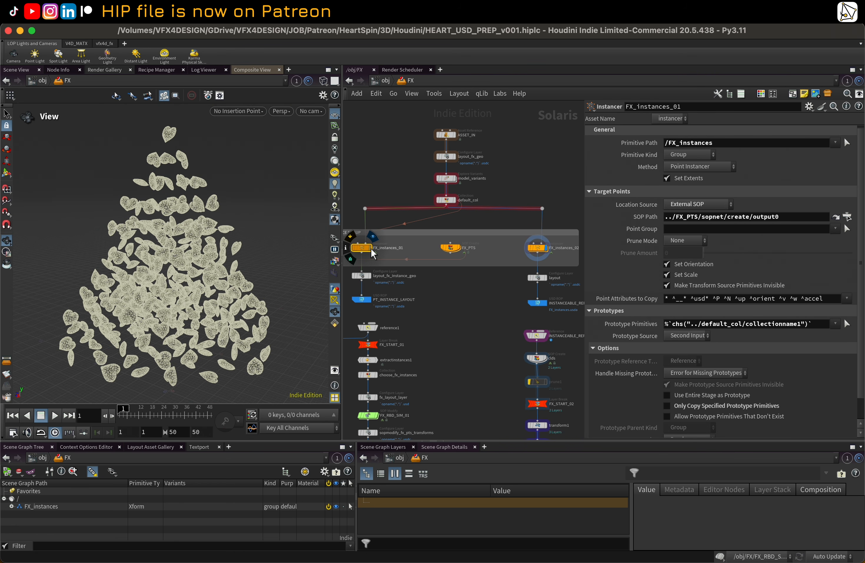
pyautogui.click(370, 248)
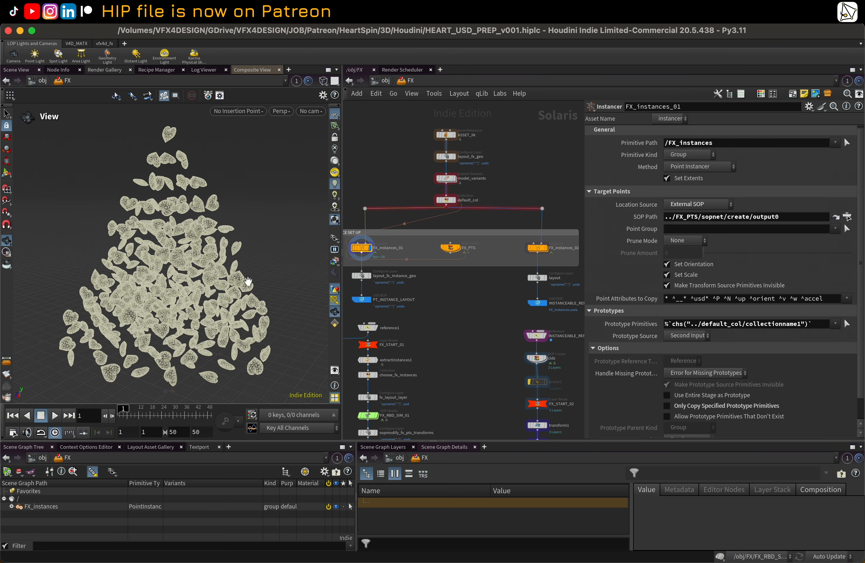
pyautogui.click(11, 507)
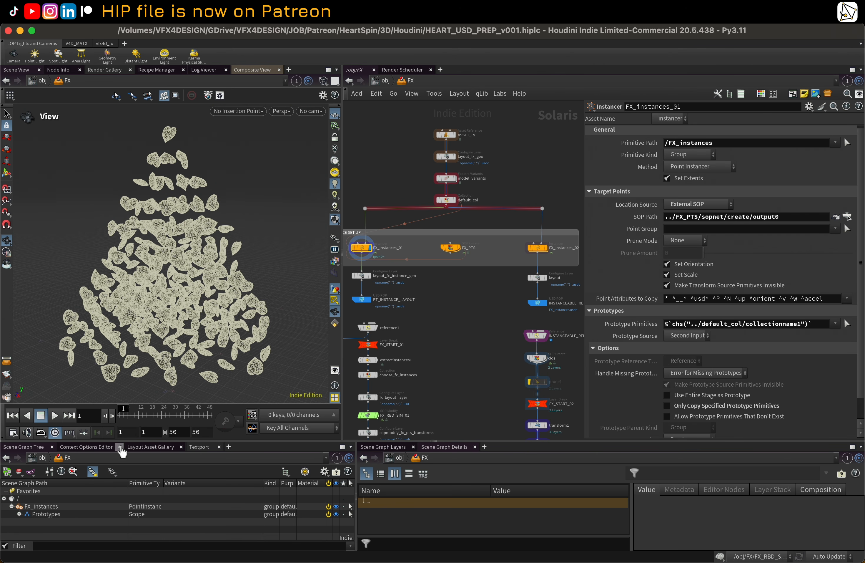
pyautogui.moveTo(120, 438); pyautogui.dragTo(121, 381)
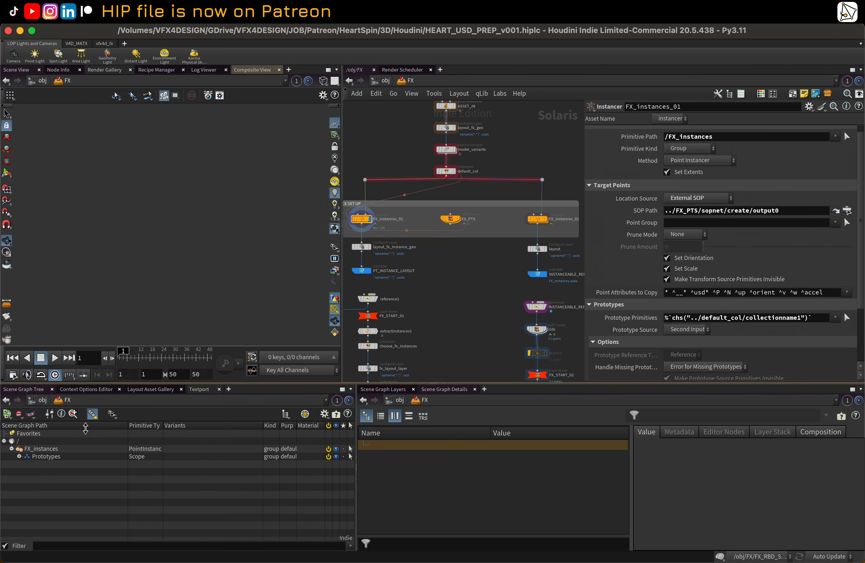
pyautogui.click(19, 454)
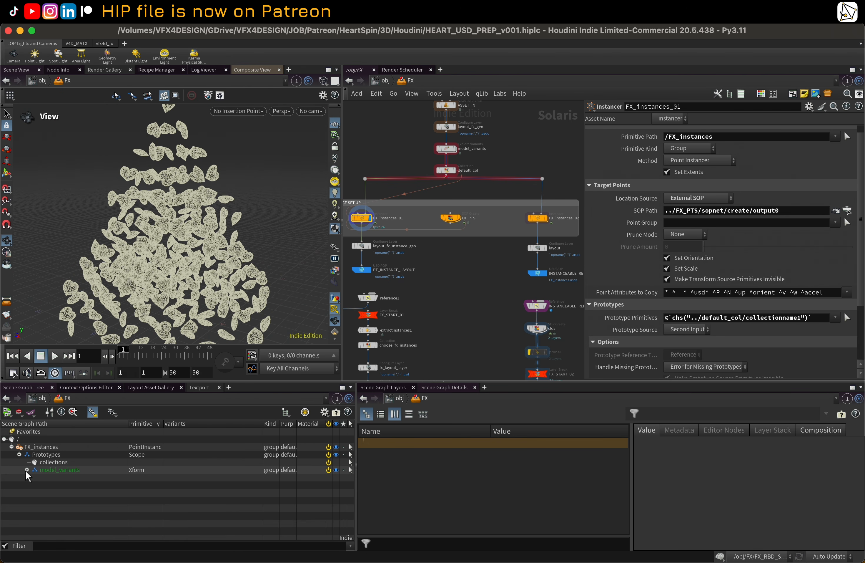
pyautogui.click(26, 470)
pyautogui.click(34, 477)
pyautogui.scroll(-10, 73, 481)
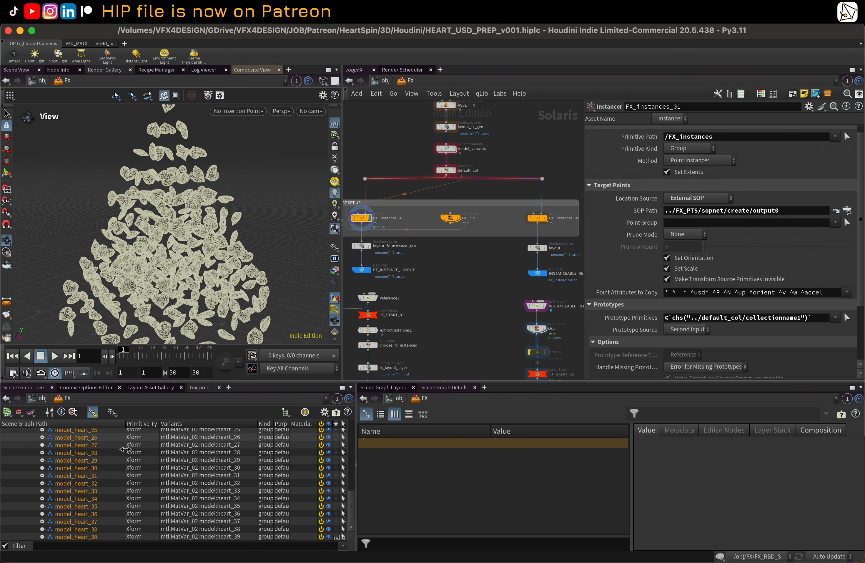
pyautogui.scroll(10, 135, 469)
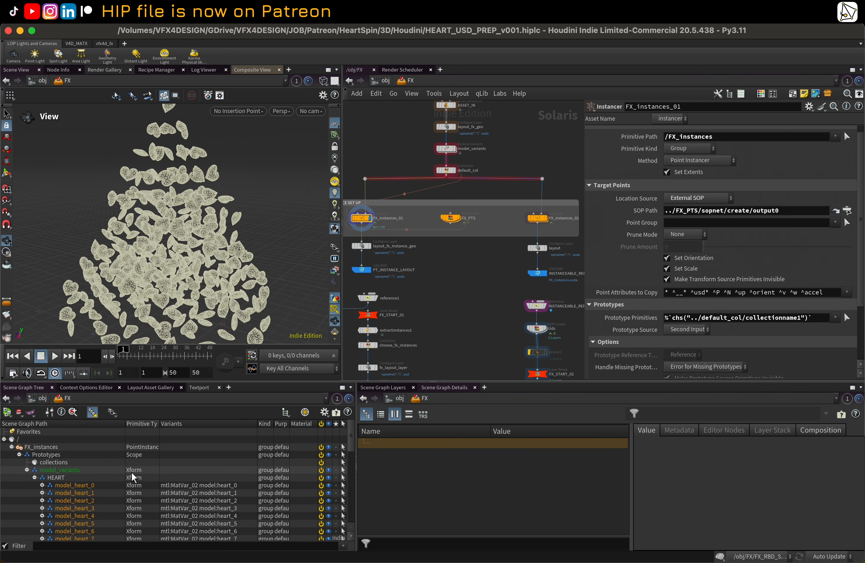
# Step: Display FX_instances_02 and inspect individual HEART instance prims and their variants in the scene graph and viewport
pyautogui.click(552, 218)
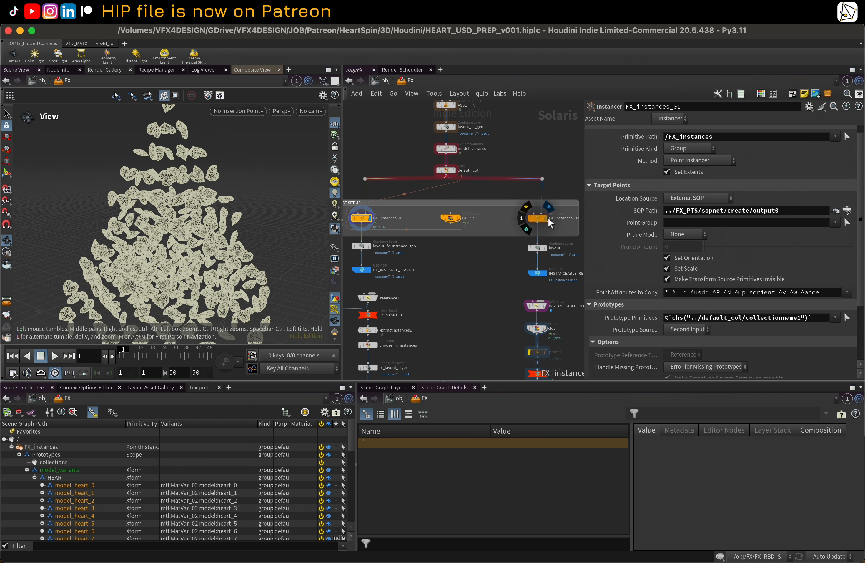
pyautogui.click(52, 460)
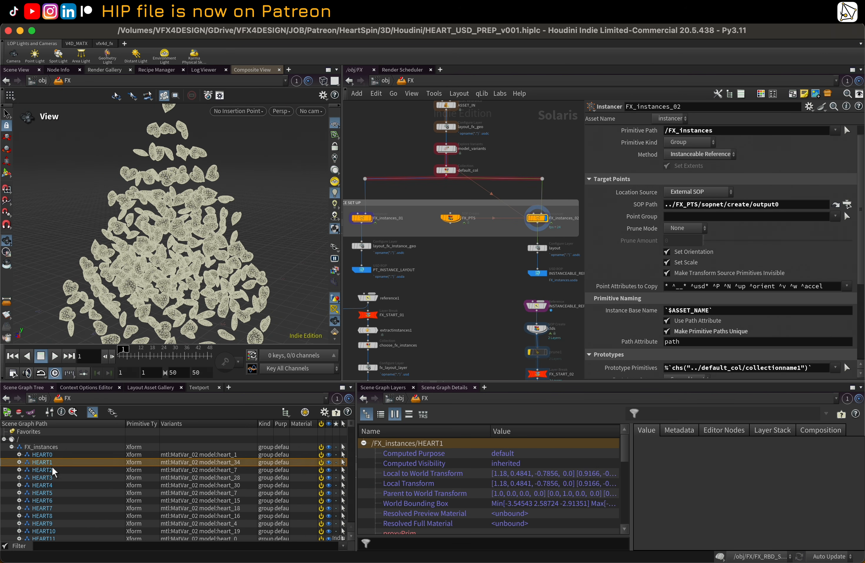
pyautogui.click(51, 492)
pyautogui.scroll(-4, 53, 492)
pyautogui.scroll(-15, 53, 493)
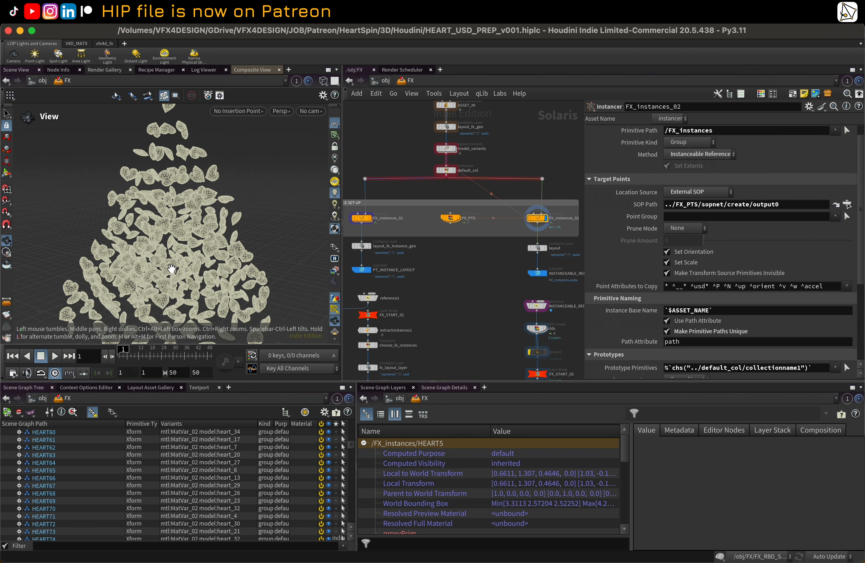
pyautogui.press('s')
pyautogui.click(169, 223)
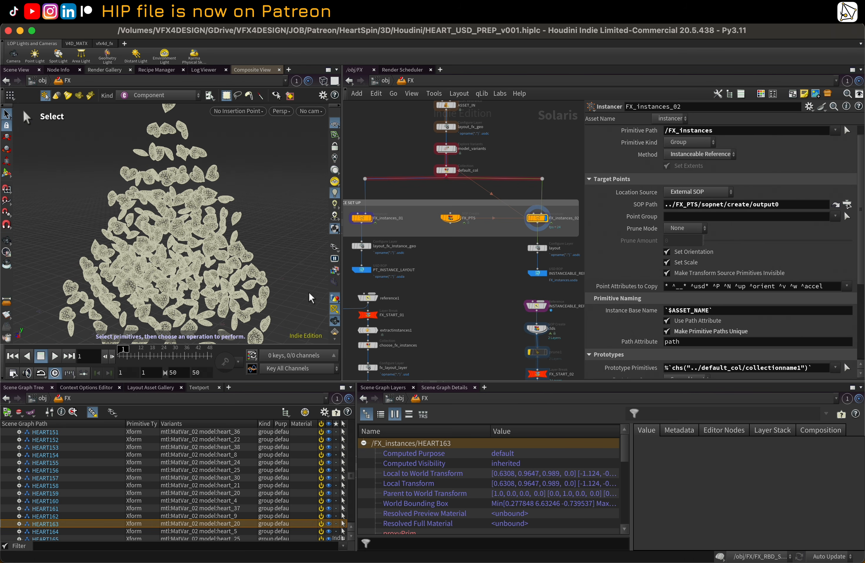
# Step: Select individual heart instances in the viewport with the selection kind set to Group, checking their variants in the scene graph tree
pyautogui.scroll(-4, 334, 271)
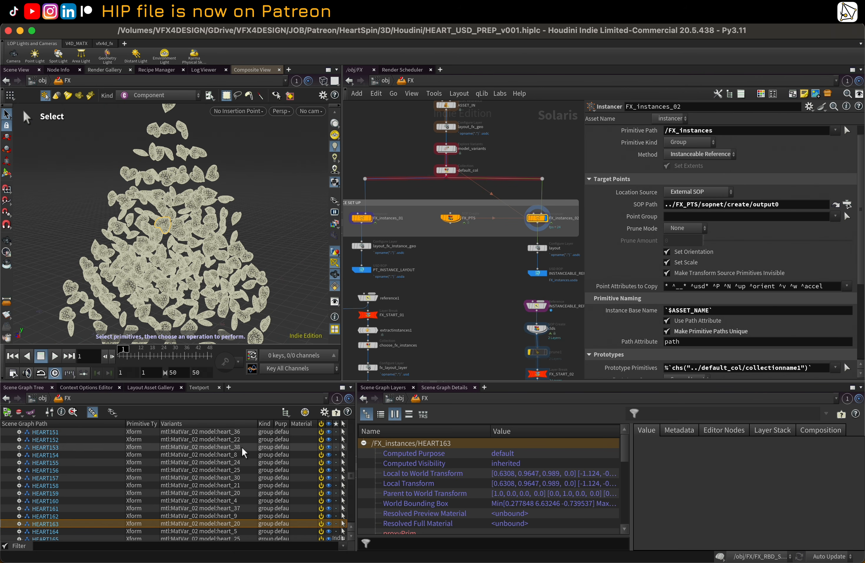
pyautogui.moveTo(125, 424); pyautogui.dragTo(154, 424)
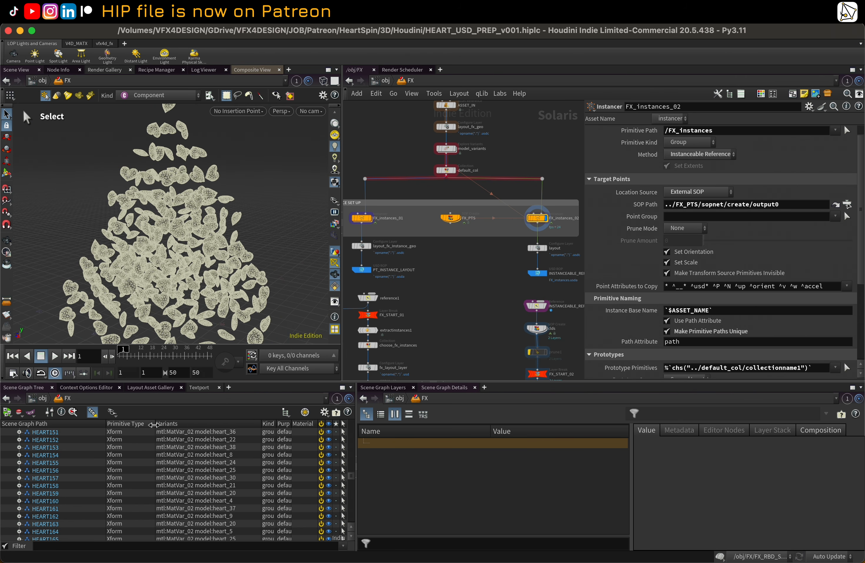
pyautogui.moveTo(261, 423); pyautogui.dragTo(242, 424)
pyautogui.click(164, 279)
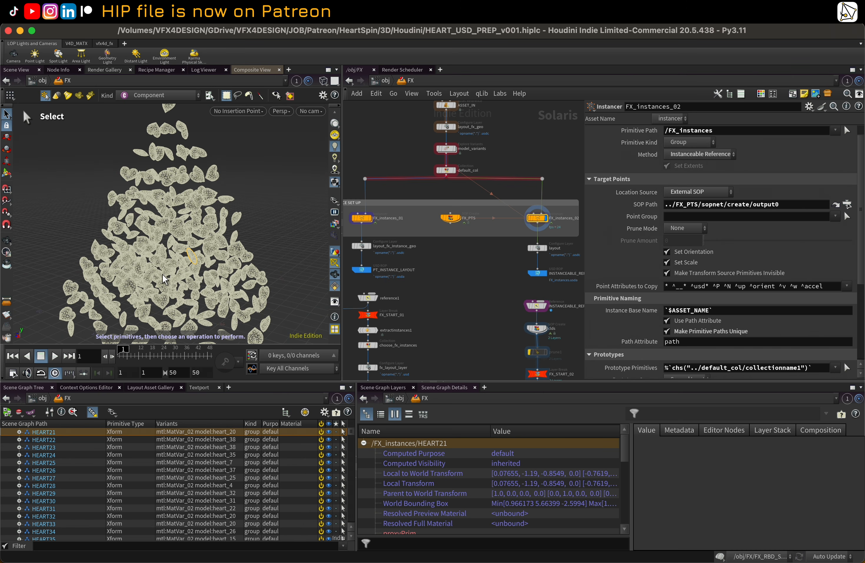
pyautogui.click(162, 214)
pyautogui.click(160, 95)
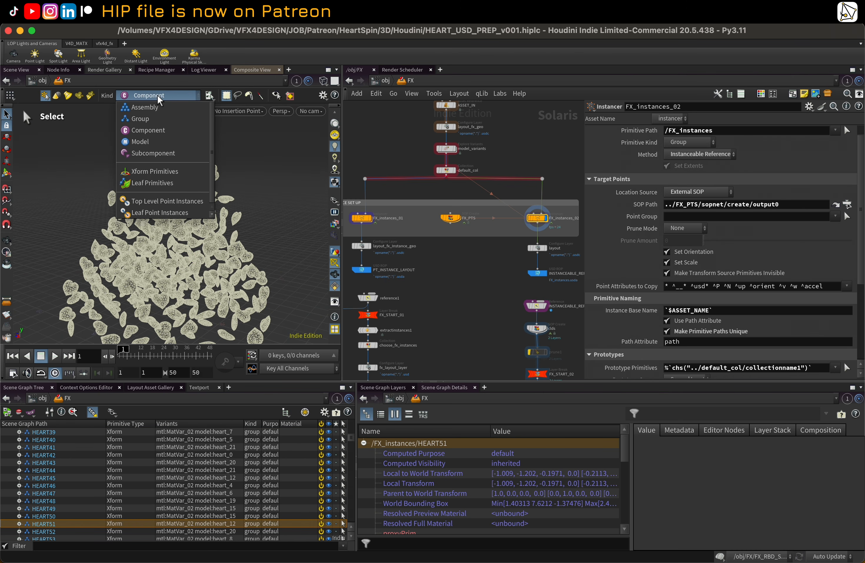
pyautogui.click(162, 119)
pyautogui.click(135, 260)
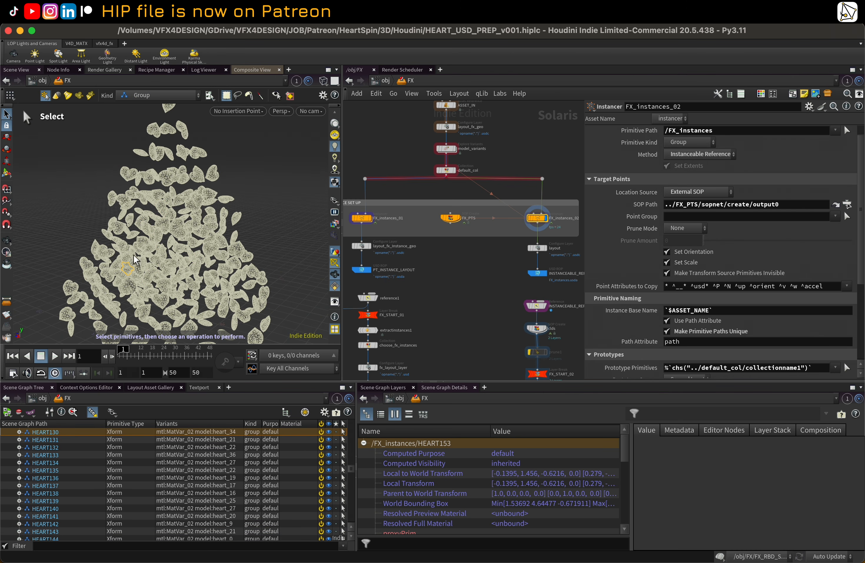
pyautogui.click(150, 278)
pyautogui.click(162, 210)
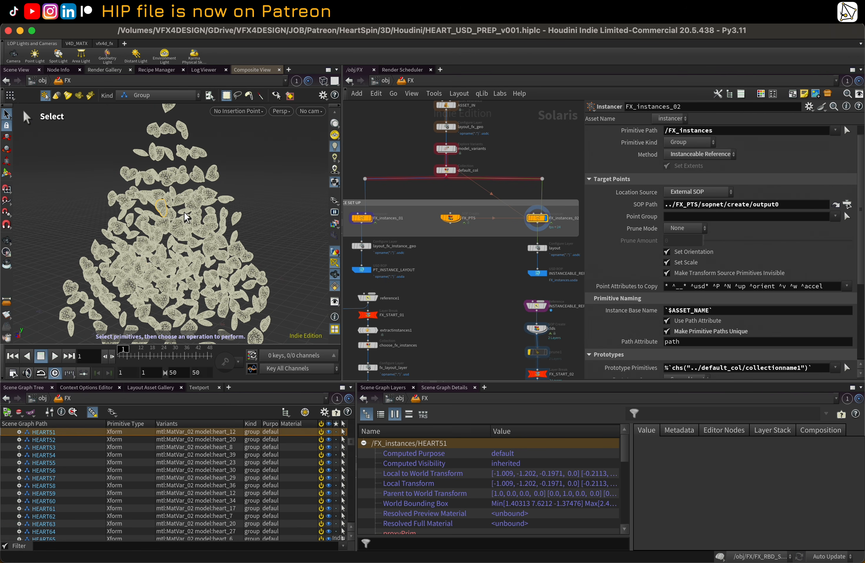
pyautogui.click(205, 252)
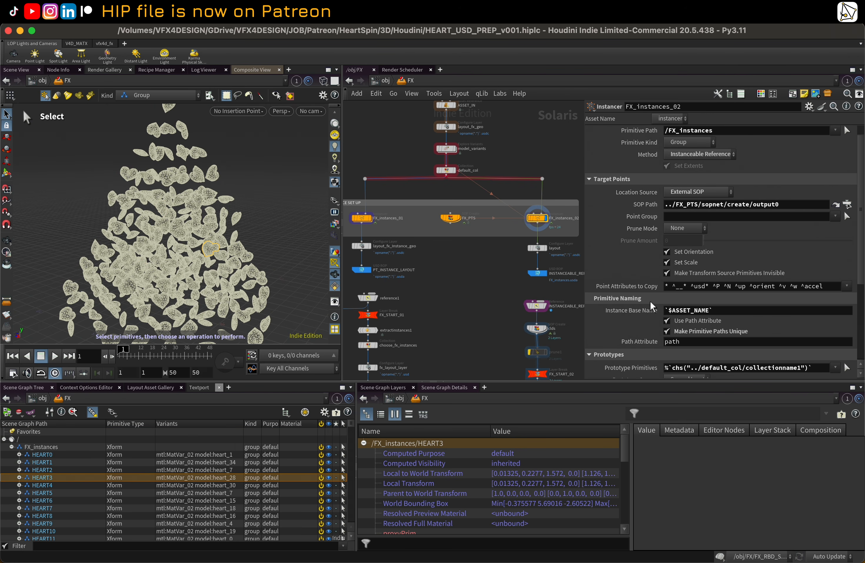
# Step: Examine the Instance Base Name expression, the layout Configure Layer and the INSTANCEABLE_REF_LAYOUT USD ROP settings
pyautogui.click(636, 313)
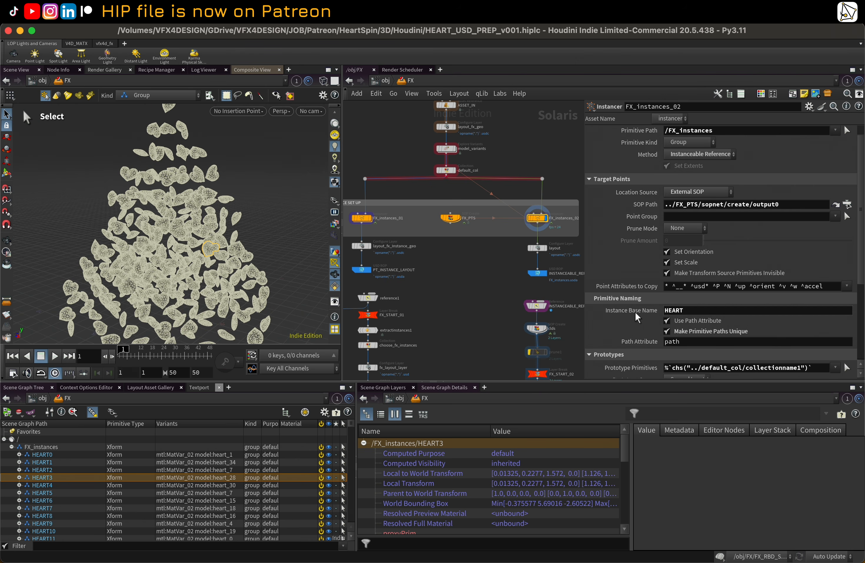
pyautogui.click(635, 313)
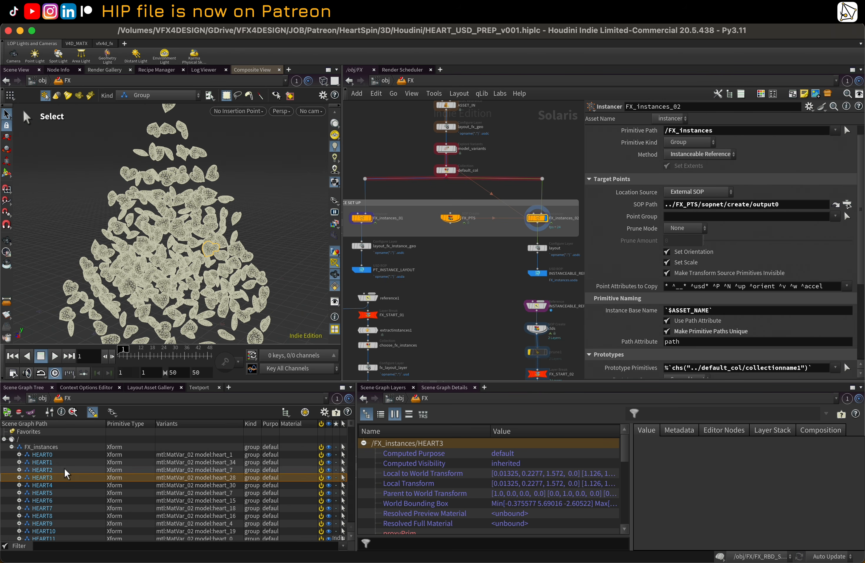
pyautogui.moveTo(490, 266); pyautogui.dragTo(455, 256, button='middle')
pyautogui.scroll(1, 456, 256)
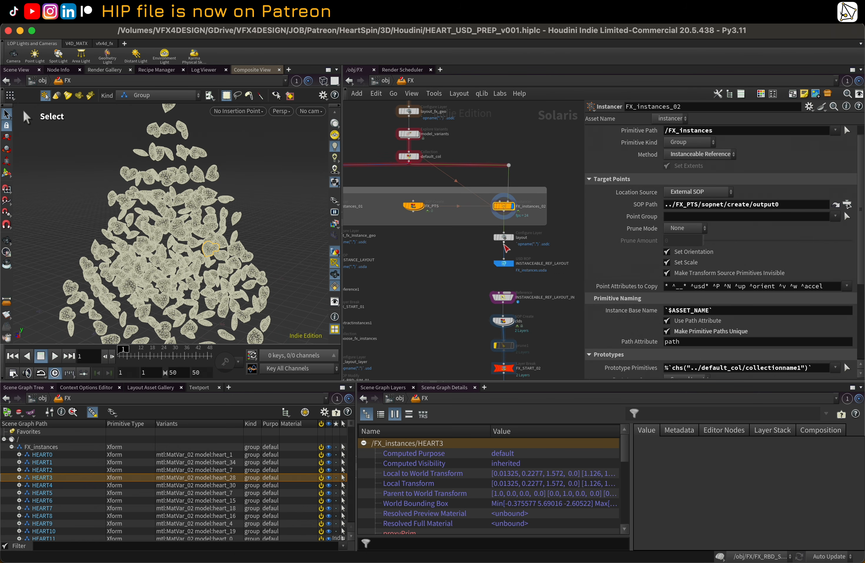
pyautogui.click(504, 237)
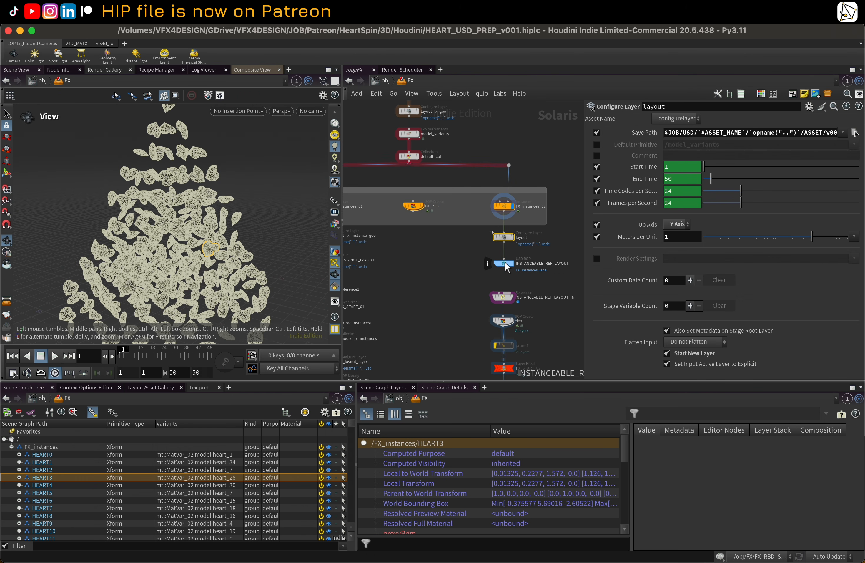
pyautogui.click(506, 262)
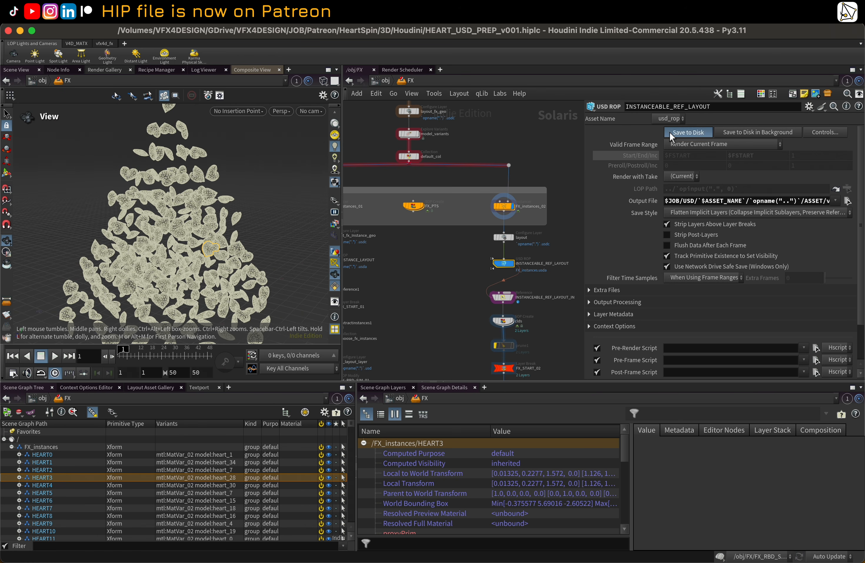
pyautogui.moveTo(468, 263); pyautogui.dragTo(455, 249, button='middle')
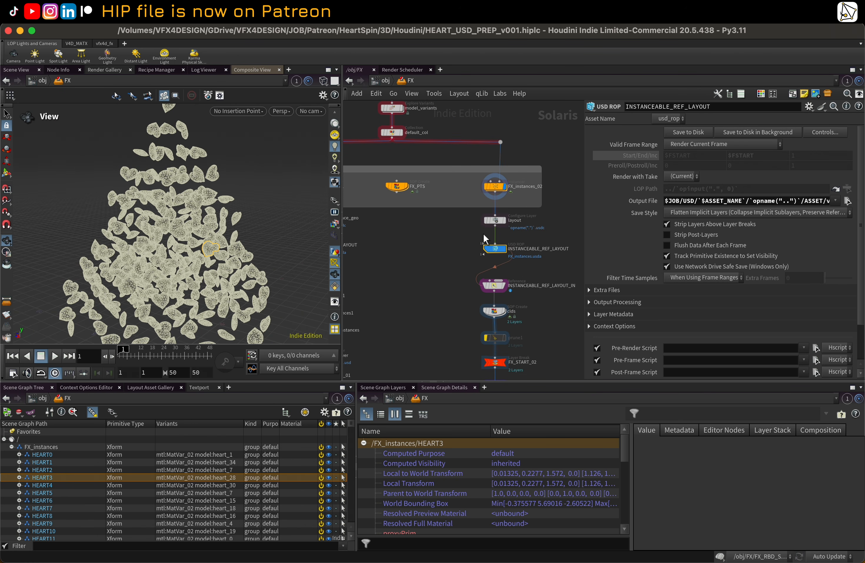
pyautogui.moveTo(169, 226); pyautogui.dragTo(184, 209)
pyautogui.scroll(2, 491, 274)
# Step: Set the display flag on the INSTANCEABLE_REF_LAYOUT_IN reference node and collapse FX_instances in the scene graph tree
pyautogui.click(500, 288)
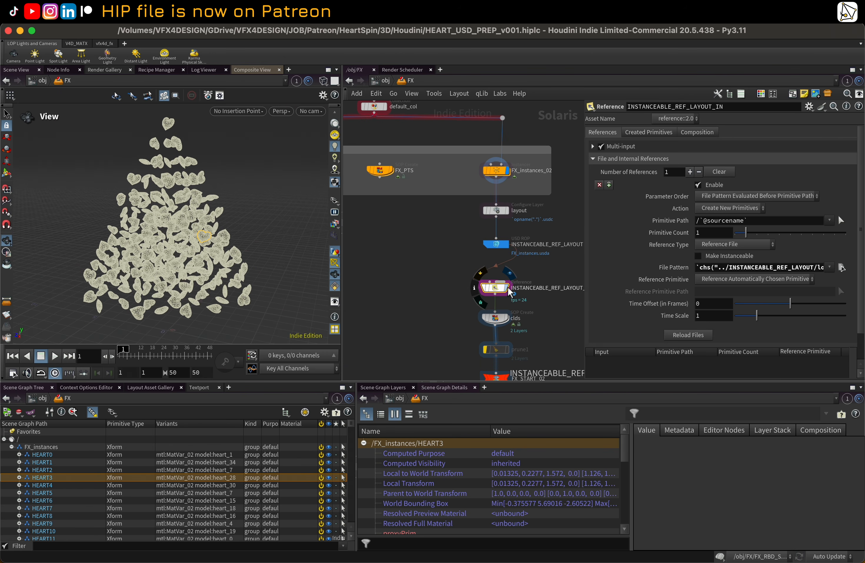
pyautogui.click(506, 287)
pyautogui.moveTo(442, 266); pyautogui.dragTo(421, 230, button='middle')
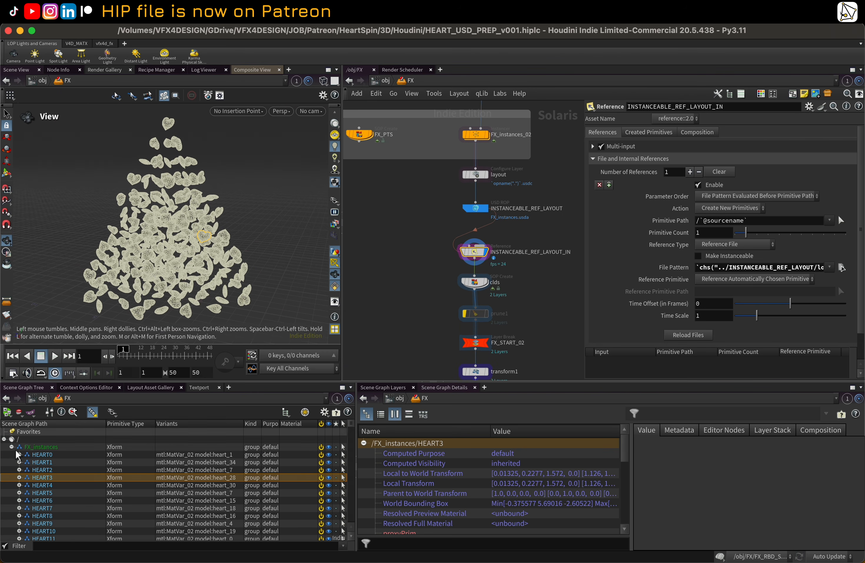
pyautogui.click(12, 447)
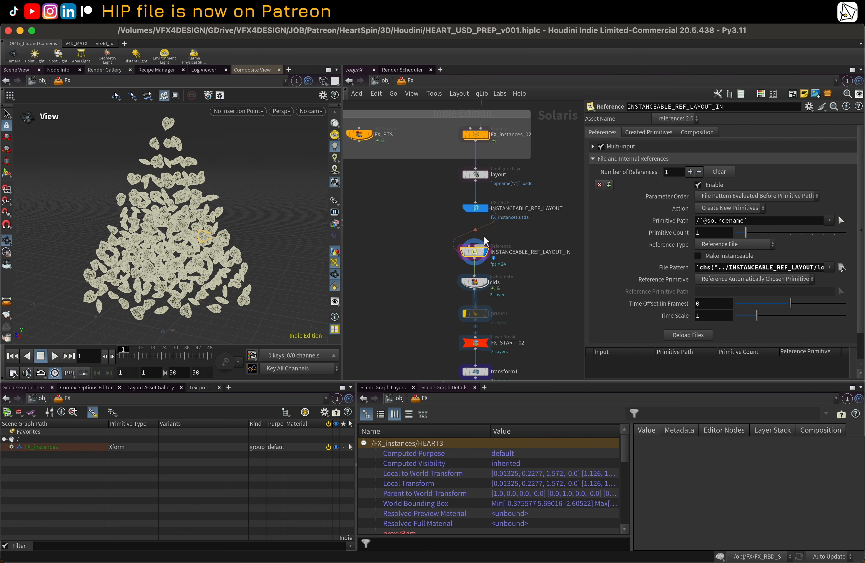
# Step: Open the clds SOP Create node's network and inspect the grid1 node
pyautogui.click(485, 283)
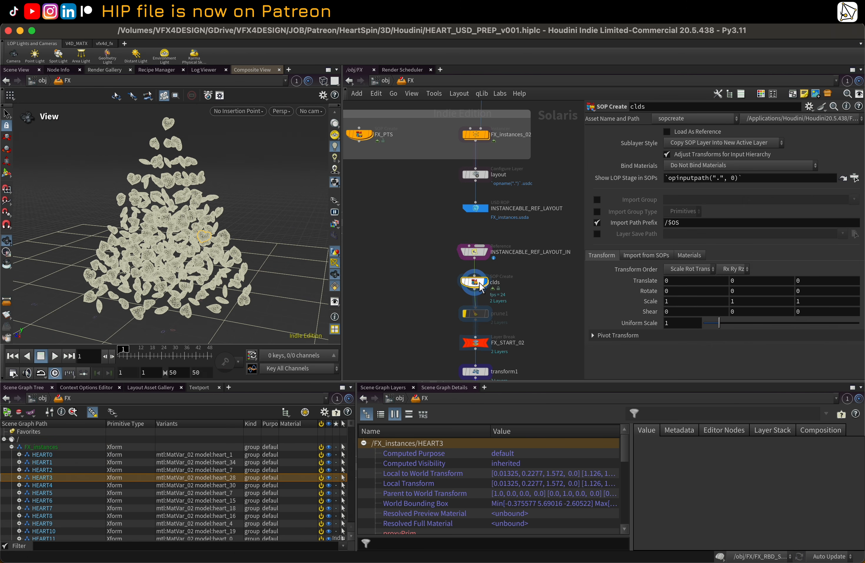
pyautogui.moveTo(183, 211); pyautogui.dragTo(158, 234, button='right')
pyautogui.moveTo(165, 233)
pyautogui.mouseDown()
pyautogui.moveTo(193, 227)
pyautogui.moveTo(182, 209)
pyautogui.moveTo(178, 230)
pyautogui.mouseUp()
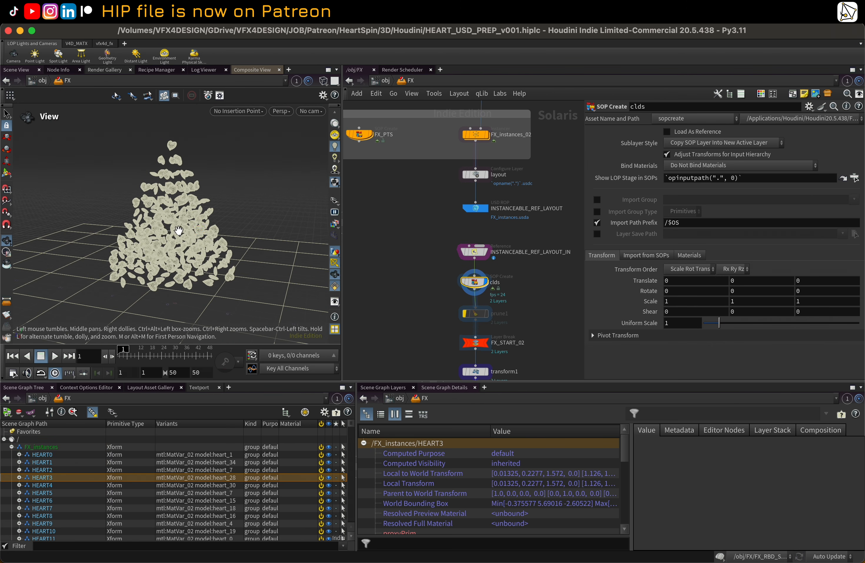
pyautogui.doubleClick(475, 282)
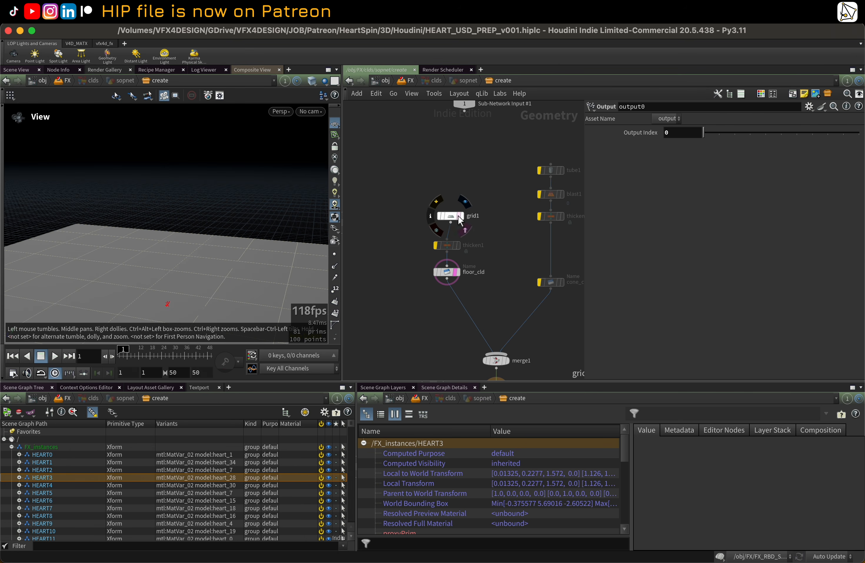
pyautogui.click(455, 215)
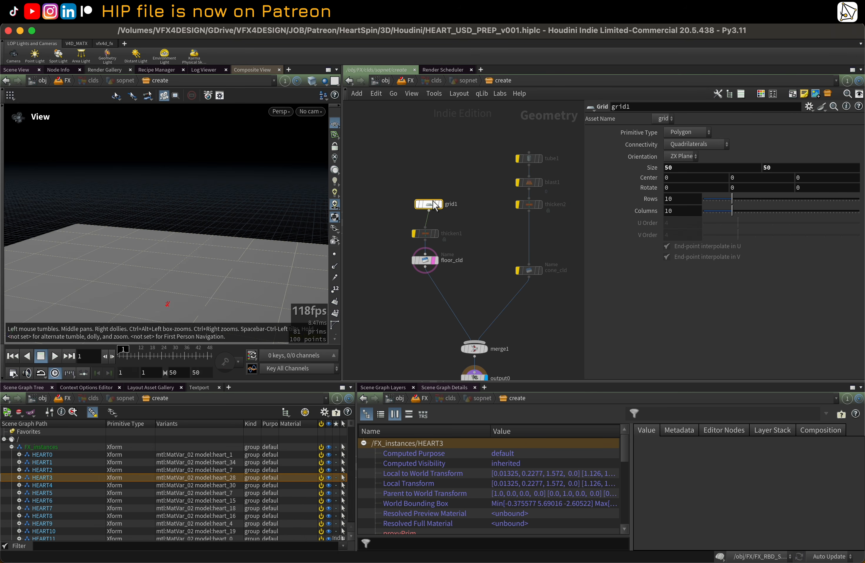
pyautogui.moveTo(416, 319); pyautogui.dragTo(417, 274, button='middle')
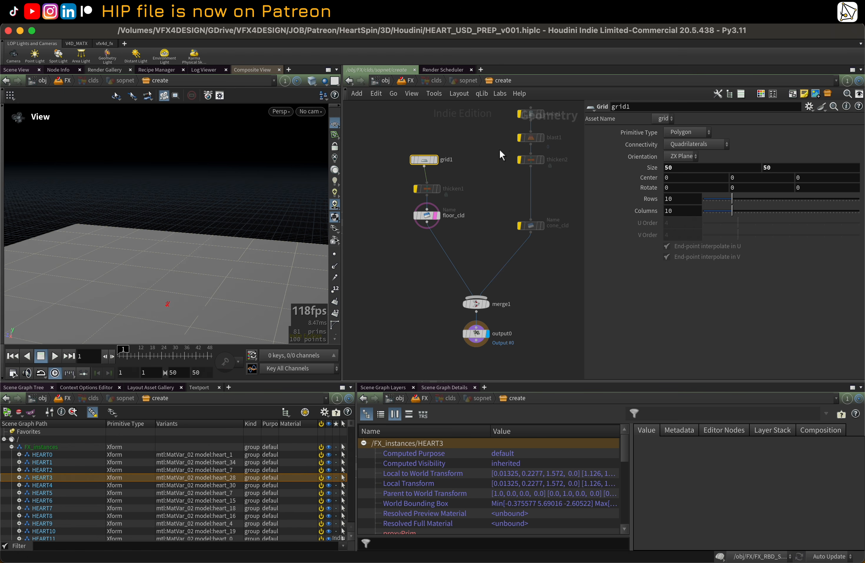
pyautogui.moveTo(499, 149); pyautogui.dragTo(481, 180, button='middle')
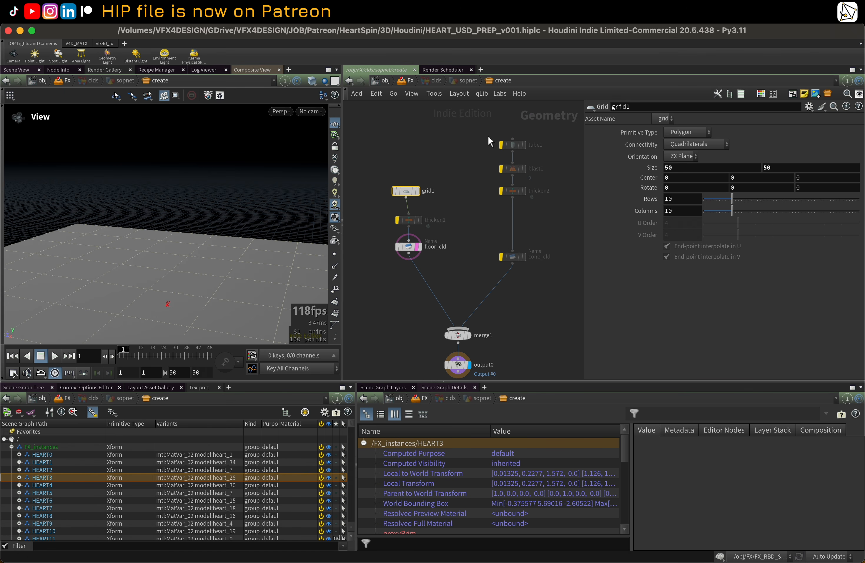
pyautogui.moveTo(474, 257); pyautogui.dragTo(477, 256, button='middle')
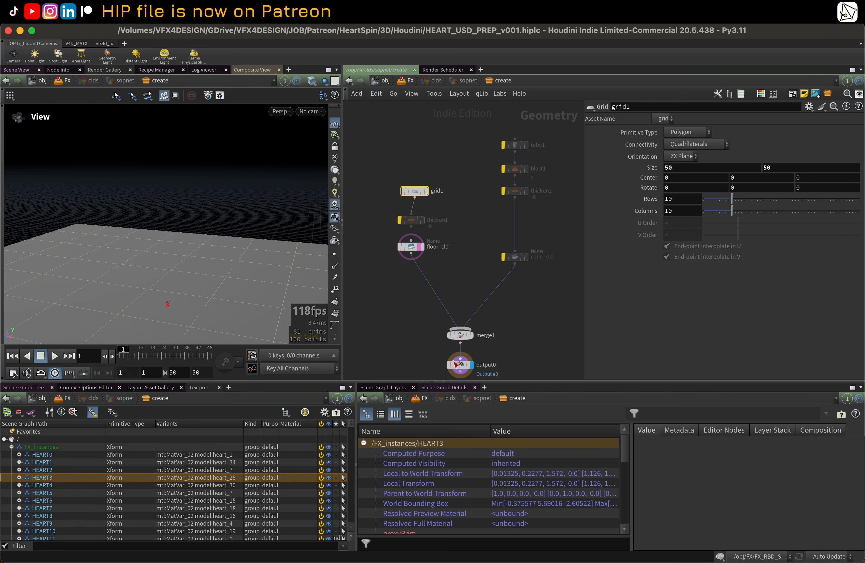
# Step: Delete the cone collider branch, the merge node and thicken1, leaving grid1, floor_cld and output0
pyautogui.moveTo(499, 123); pyautogui.dragTo(533, 290)
pyautogui.press('Delete')
pyautogui.moveTo(514, 337); pyautogui.dragTo(453, 314)
pyautogui.press('Delete')
pyautogui.moveTo(424, 235); pyautogui.dragTo(424, 234)
pyautogui.press('Delete')
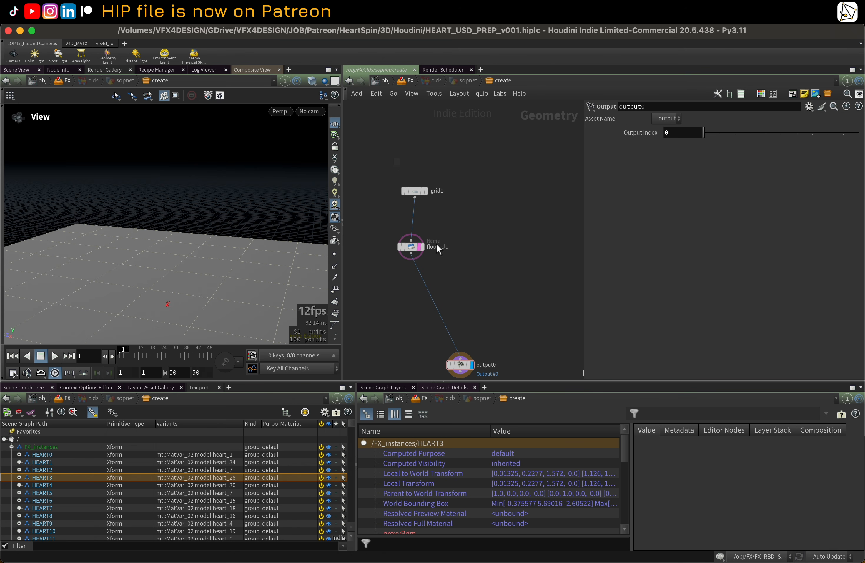
# Step: Lay out the remaining grid1, floor_cld and output0 nodes in a tidy vertical chain
pyautogui.moveTo(394, 157); pyautogui.dragTo(433, 277)
pyautogui.press('l')
pyautogui.click(475, 298)
pyautogui.moveTo(384, 197); pyautogui.dragTo(460, 319)
pyautogui.press('l')
pyautogui.click(520, 255)
pyautogui.scroll(2, 516, 258)
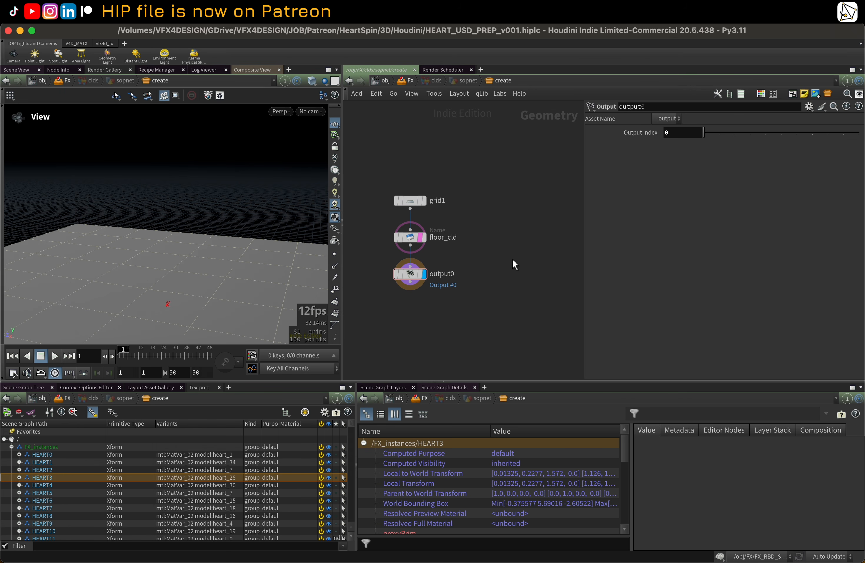
pyautogui.moveTo(512, 258); pyautogui.dragTo(506, 234, button='middle')
# Step: Return to the FX LOP network and inspect the prune1 node's settings
pyautogui.press('u')
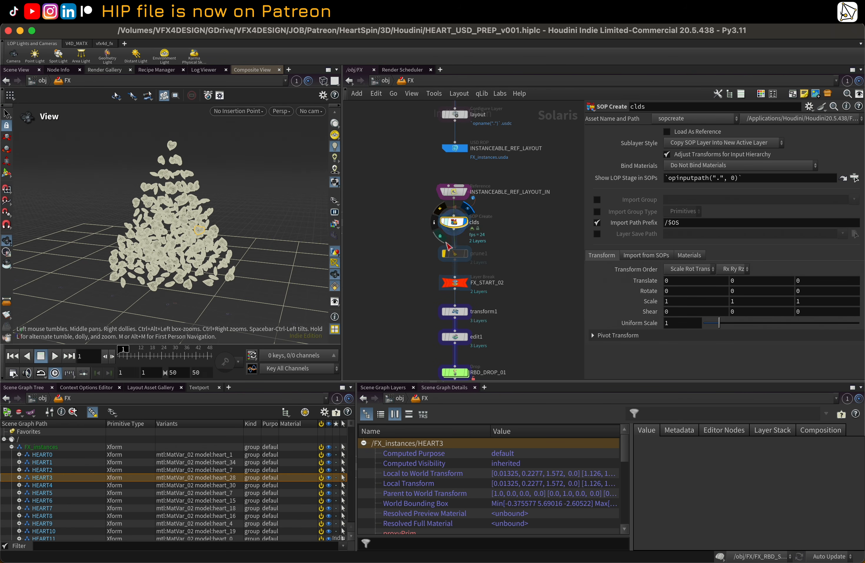
pyautogui.moveTo(509, 255); pyautogui.dragTo(506, 239, button='middle')
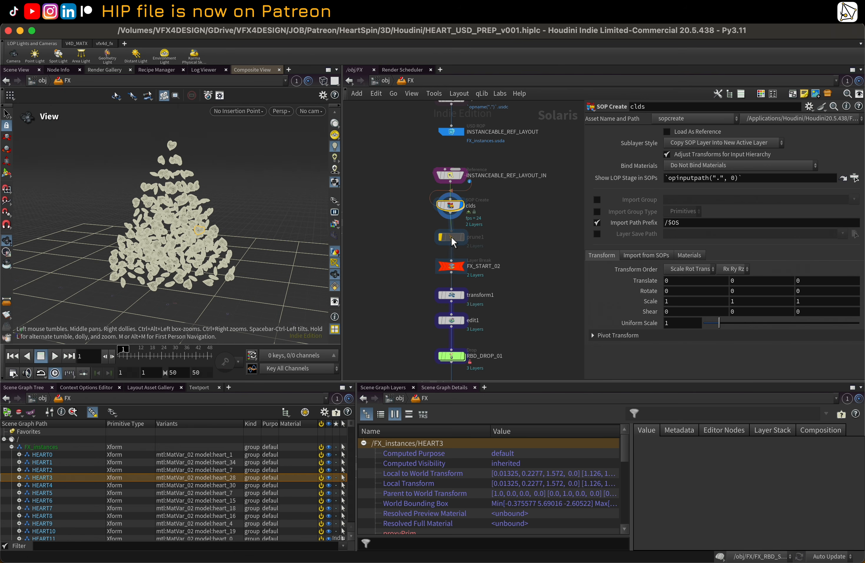
pyautogui.click(451, 238)
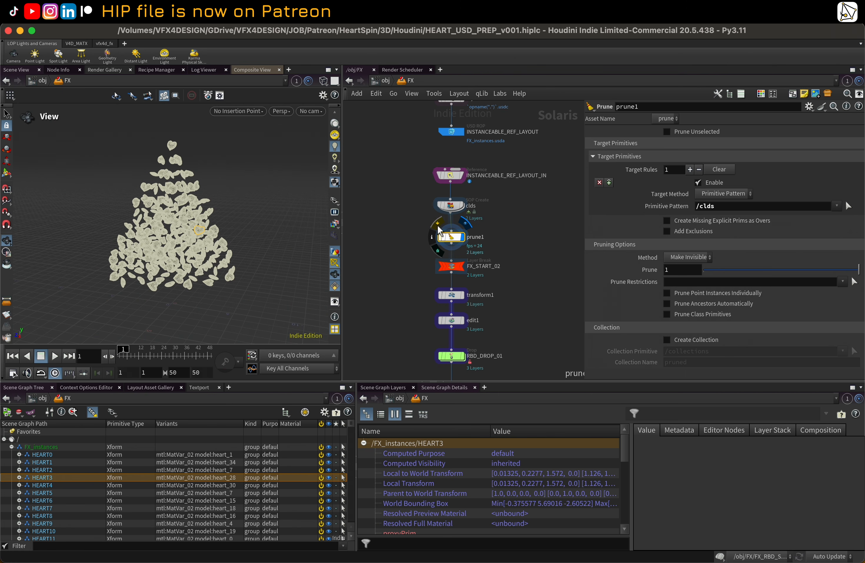
pyautogui.scroll(-3, 450, 227)
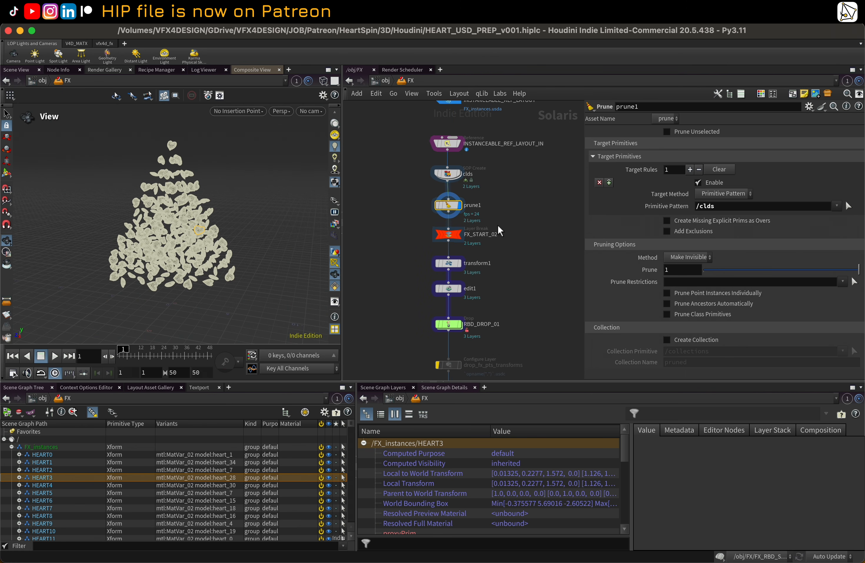
pyautogui.scroll(-2, 450, 214)
pyautogui.scroll(-3, 226, 212)
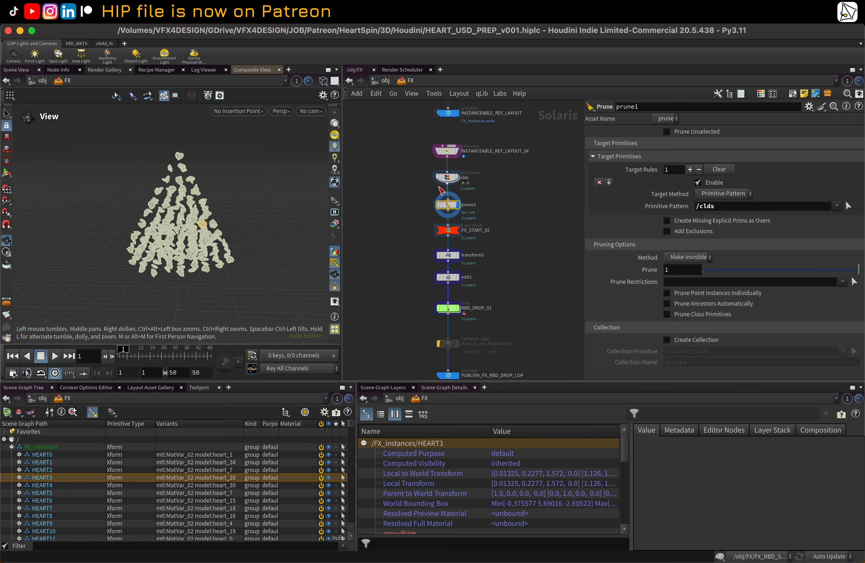
pyautogui.moveTo(254, 207); pyautogui.dragTo(218, 210)
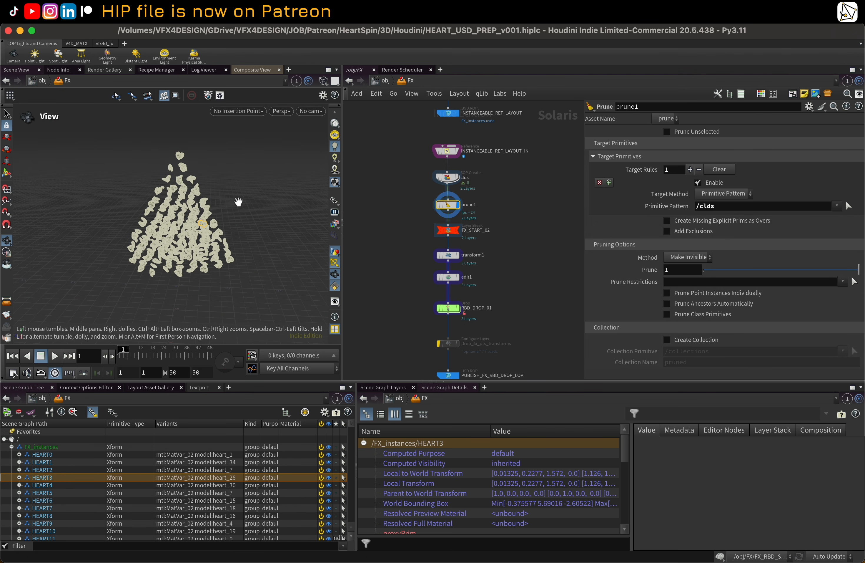
pyautogui.moveTo(238, 202)
pyautogui.mouseDown()
pyautogui.moveTo(234, 190)
pyautogui.moveTo(251, 199)
pyautogui.mouseUp()
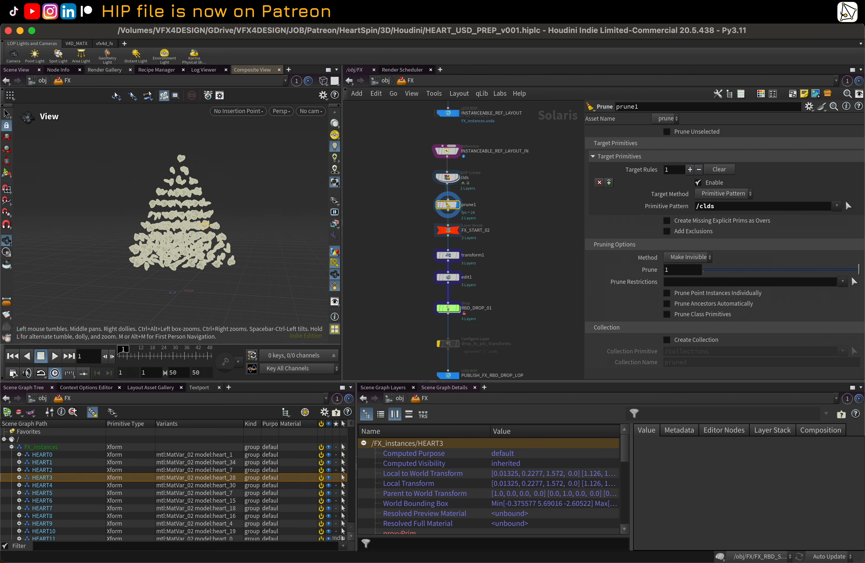
# Step: Check FX_START_02 and set the display flag on the transform1 node
pyautogui.click(449, 230)
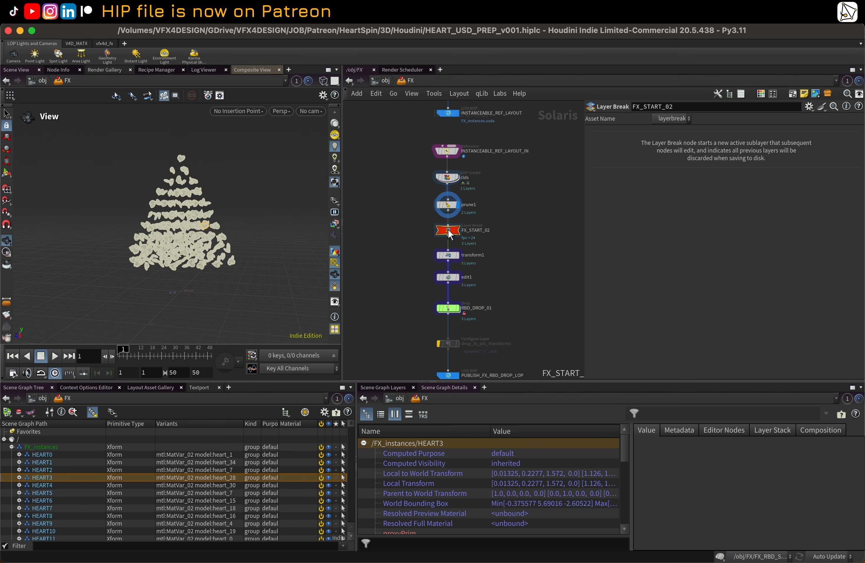
pyautogui.click(451, 256)
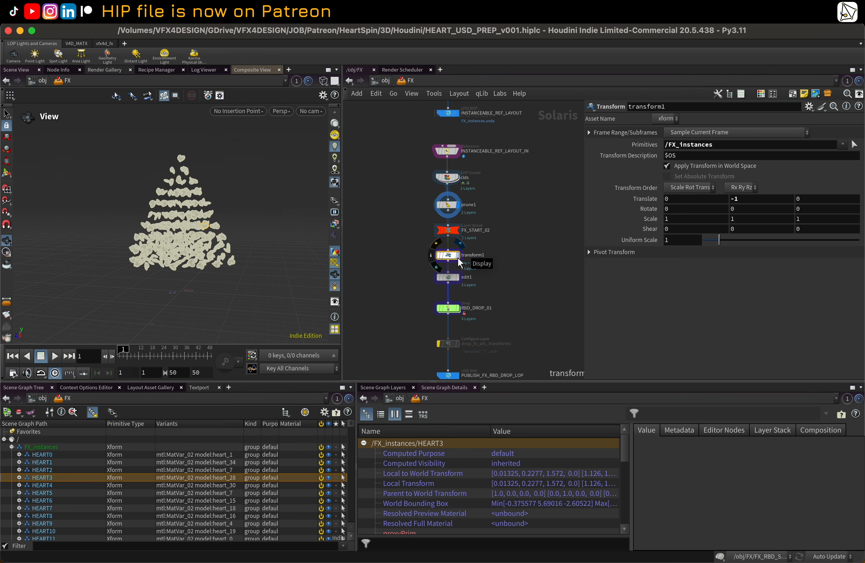
pyautogui.click(459, 259)
pyautogui.moveTo(191, 260); pyautogui.dragTo(204, 253)
pyautogui.scroll(1, 453, 280)
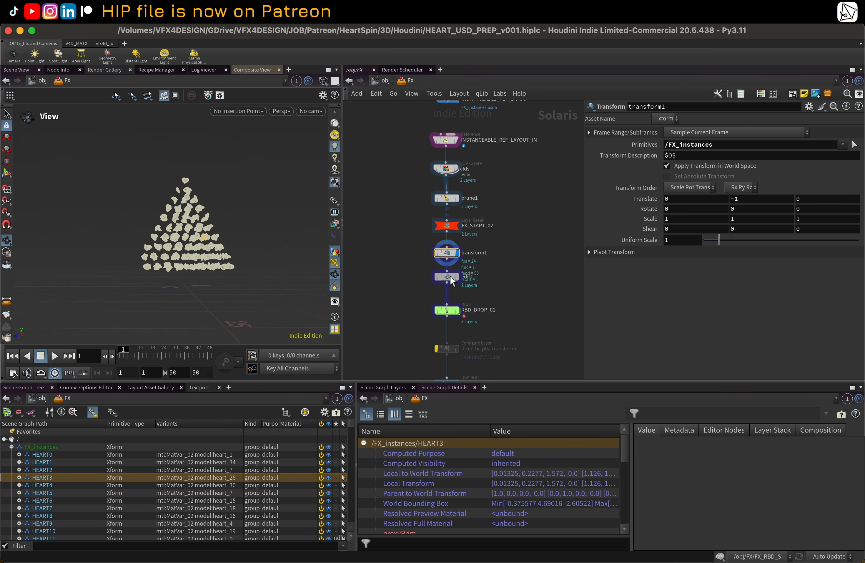
# Step: Select the edit1 node and orbit the viewport to inspect its result on the heart instances
pyautogui.click(457, 276)
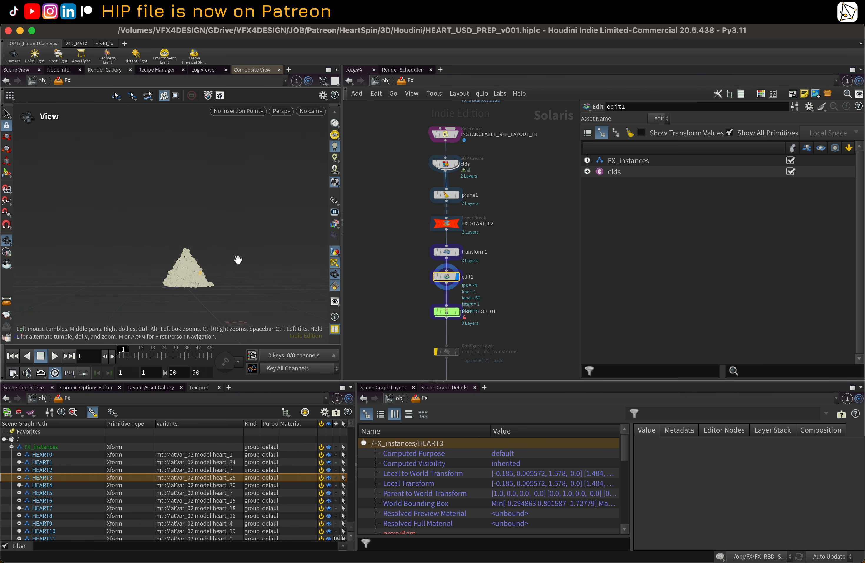
pyautogui.moveTo(238, 260); pyautogui.dragTo(227, 277)
pyautogui.moveTo(227, 277); pyautogui.dragTo(259, 273, button='right')
pyautogui.moveTo(185, 289); pyautogui.dragTo(172, 263, button='middle')
pyautogui.moveTo(172, 263); pyautogui.dragTo(189, 255, button='right')
pyautogui.moveTo(225, 228); pyautogui.dragTo(202, 250, button='right')
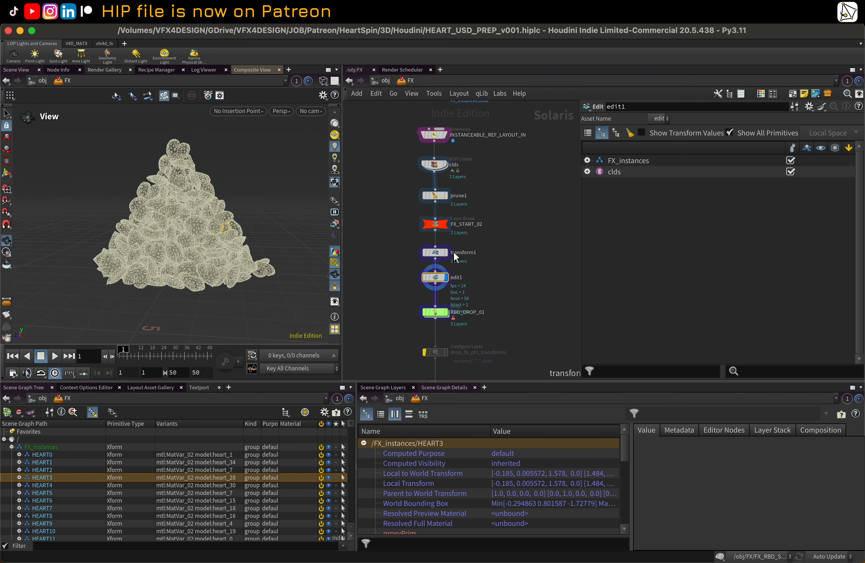
# Step: Select the transform1 node and orbit the viewport to inspect the raised heart instances
pyautogui.click(445, 254)
pyautogui.click(440, 254)
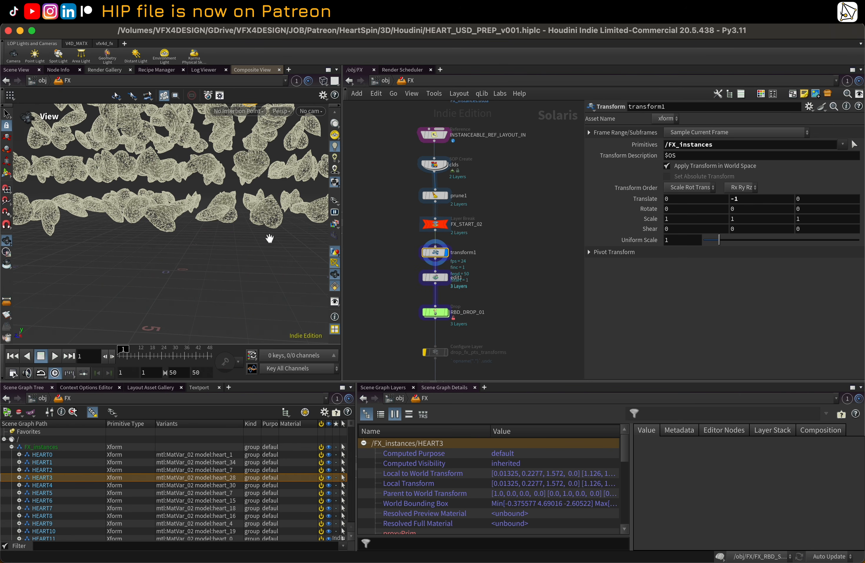
pyautogui.moveTo(192, 192); pyautogui.dragTo(159, 218, button='right')
pyautogui.moveTo(160, 218); pyautogui.dragTo(171, 252)
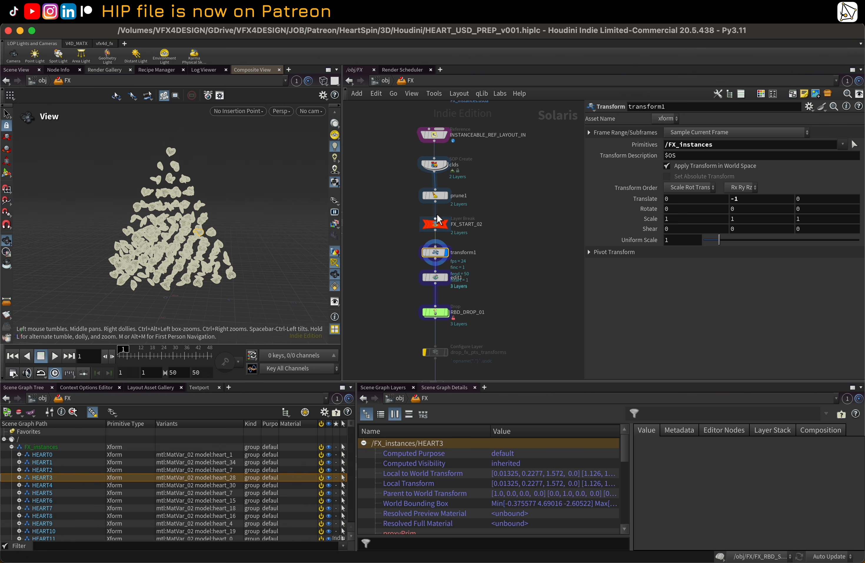
# Step: Bypass the prune1 node so the collider floor is included again
pyautogui.click(424, 195)
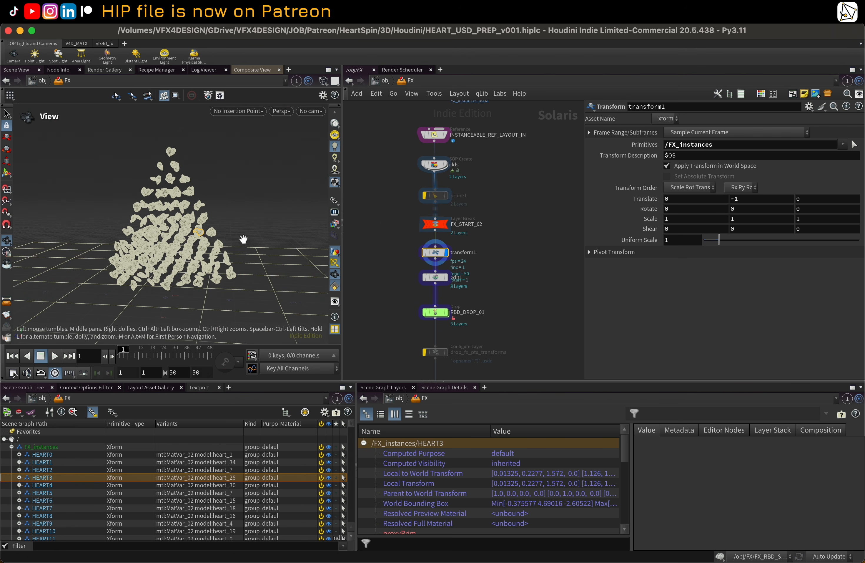
pyautogui.moveTo(244, 239)
pyautogui.keyDown('alt'); pyautogui.mouseDown()
pyautogui.moveTo(251, 230)
pyautogui.moveTo(243, 235)
pyautogui.mouseUp(); pyautogui.keyUp('alt')
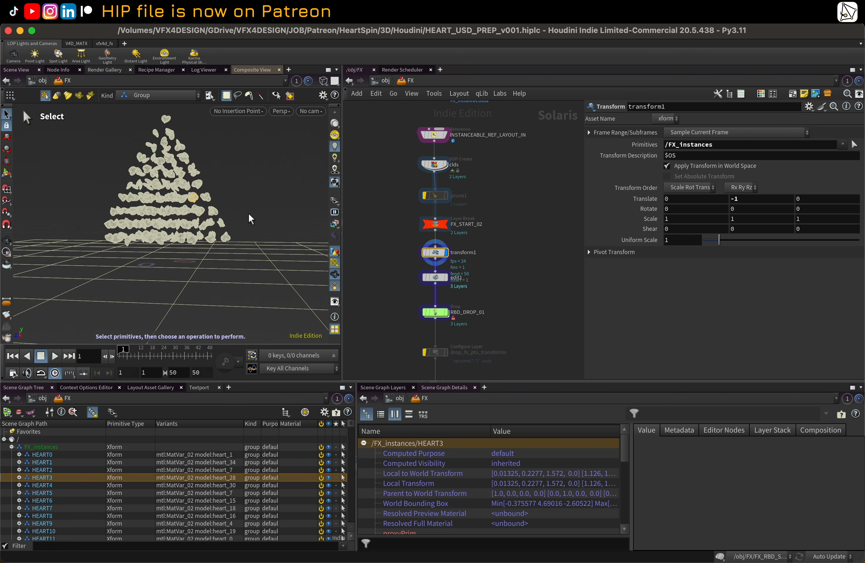
pyautogui.keyDown('alt'); pyautogui.moveTo(202, 255); pyautogui.dragTo(182, 247, button='right'); pyautogui.keyUp('alt')
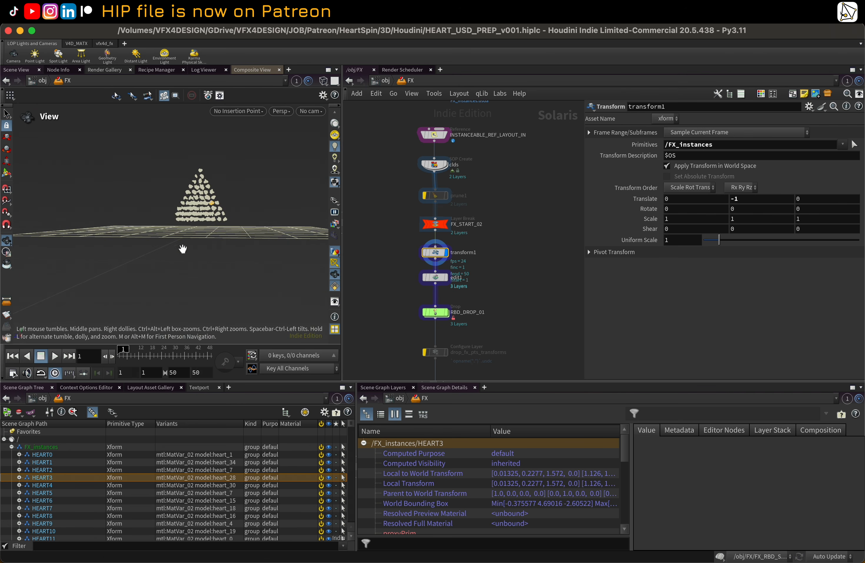
# Step: Box-select all heart instances in the viewport and add an Edit LOP below transform1
pyautogui.press('Escape')
pyautogui.keyDown('alt'); pyautogui.moveTo(148, 178); pyautogui.dragTo(77, 161); pyautogui.keyUp('alt')
pyautogui.moveTo(32, 141); pyautogui.dragTo(306, 286)
pyautogui.press('Tab')
pyautogui.write('ed')
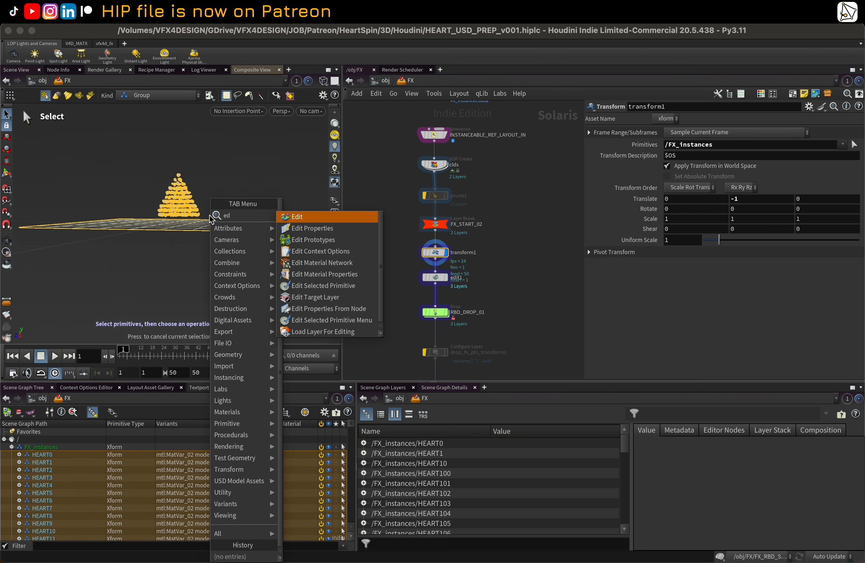
pyautogui.click(292, 218)
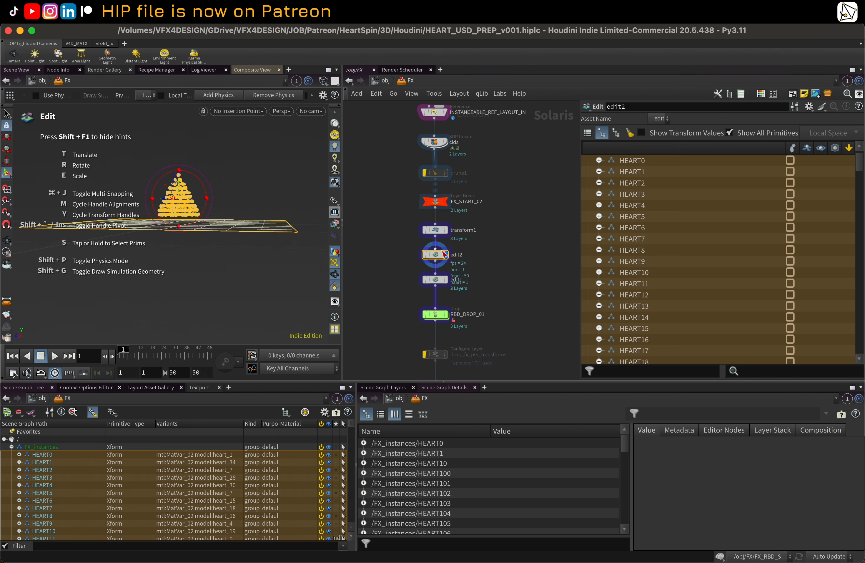
# Step: Enable Use Physics on the Edit node and turn physics on for all heart primitives
pyautogui.moveTo(438, 258)
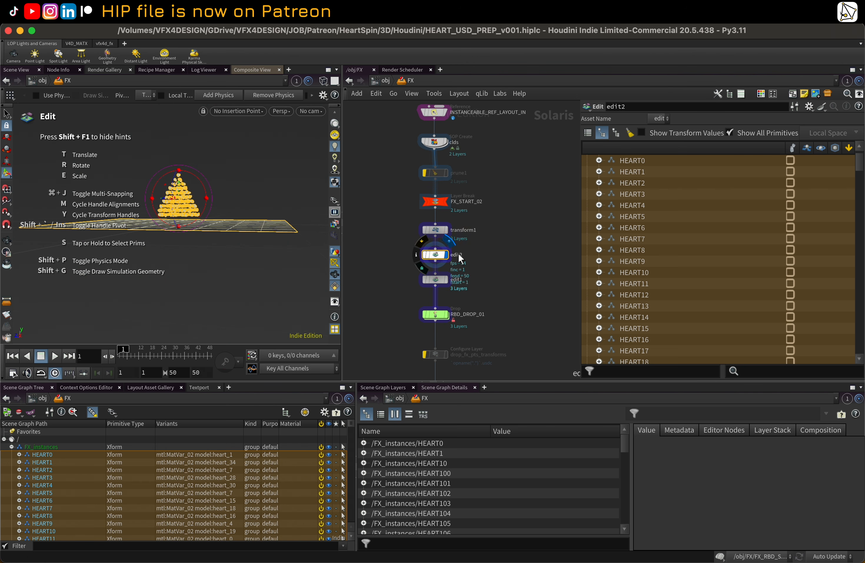
pyautogui.scroll(1, 791, 201)
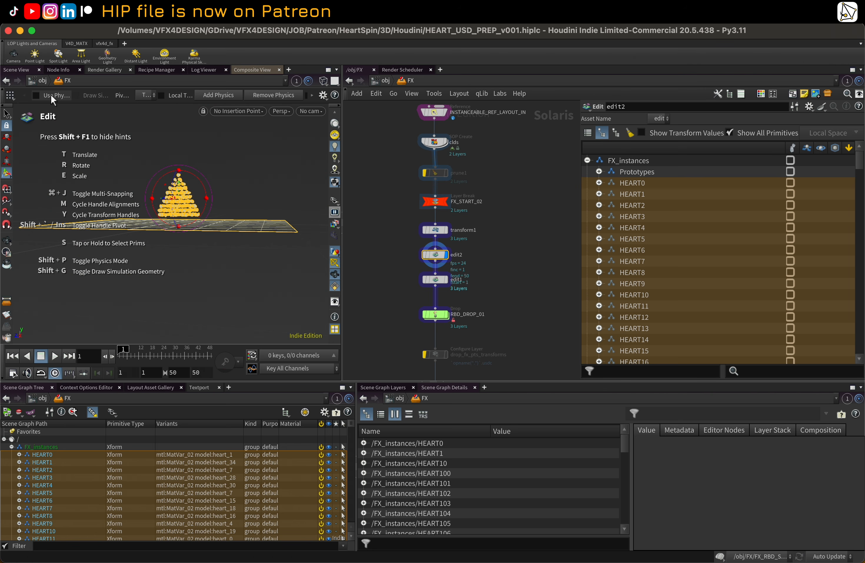
pyautogui.click(35, 94)
pyautogui.click(800, 180)
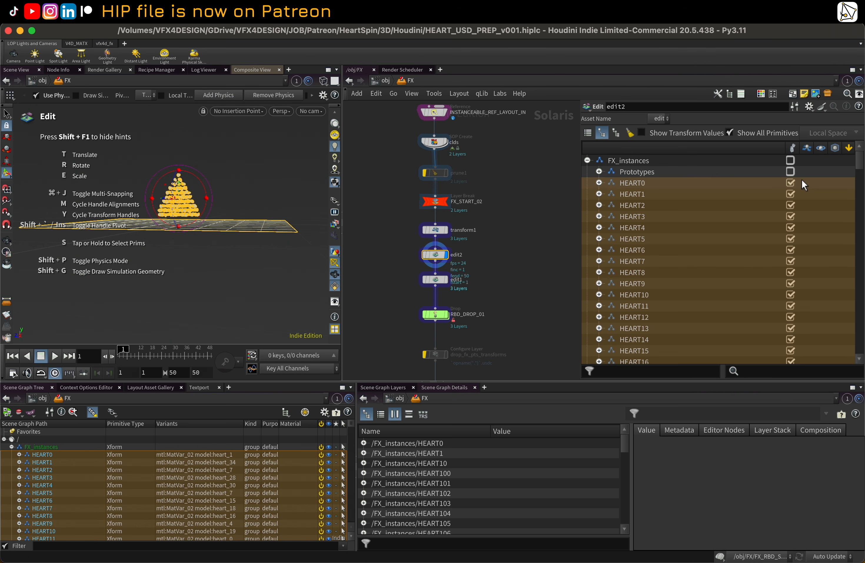
# Step: Select all HEART primitives in the edit list and drag them with physics so they collapse into a pile
pyautogui.scroll(-20, 801, 179)
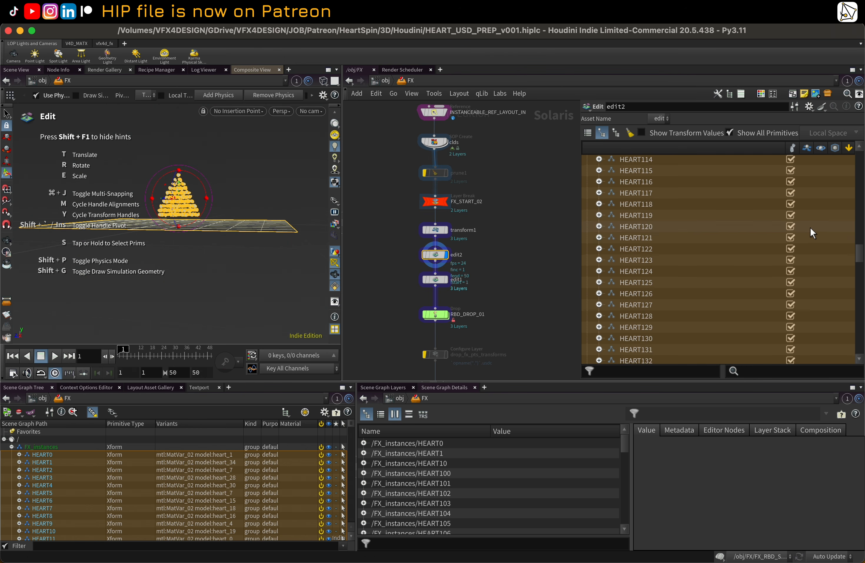
pyautogui.scroll(-20, 815, 256)
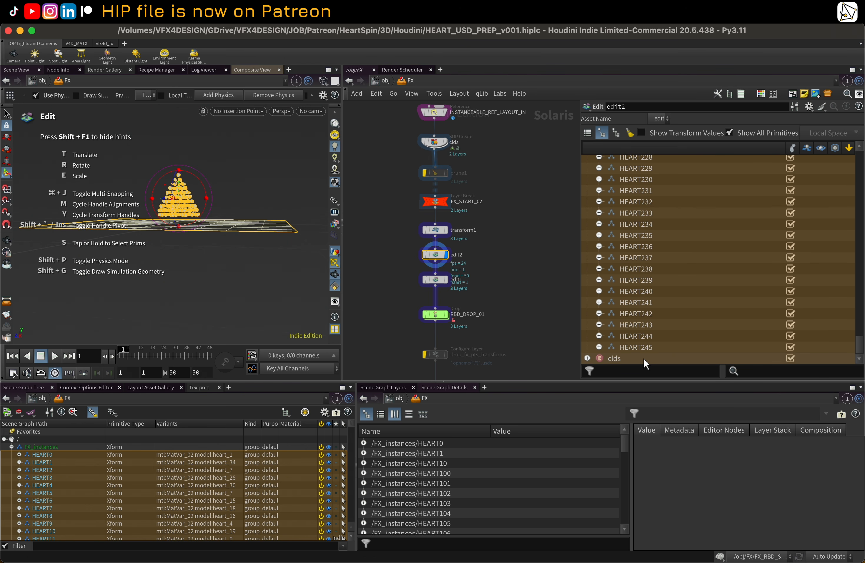
pyautogui.click(624, 356)
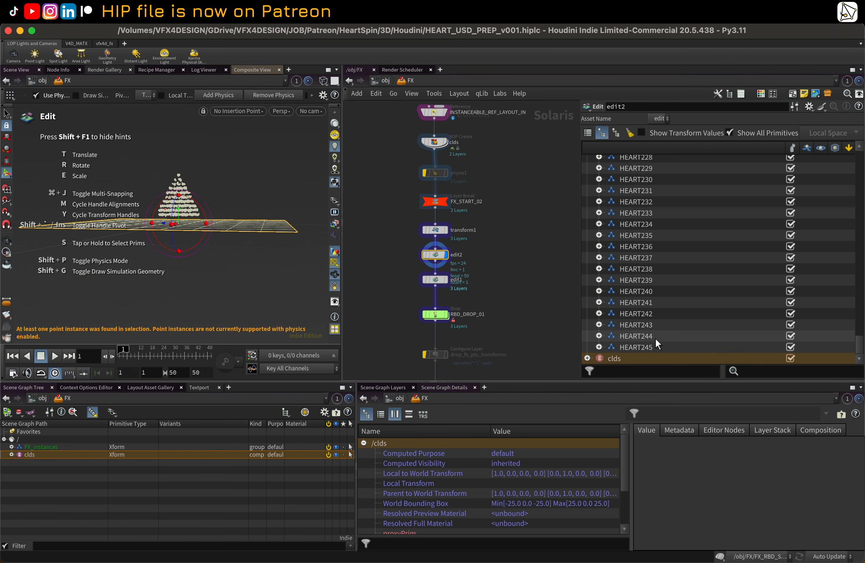
pyautogui.click(652, 345)
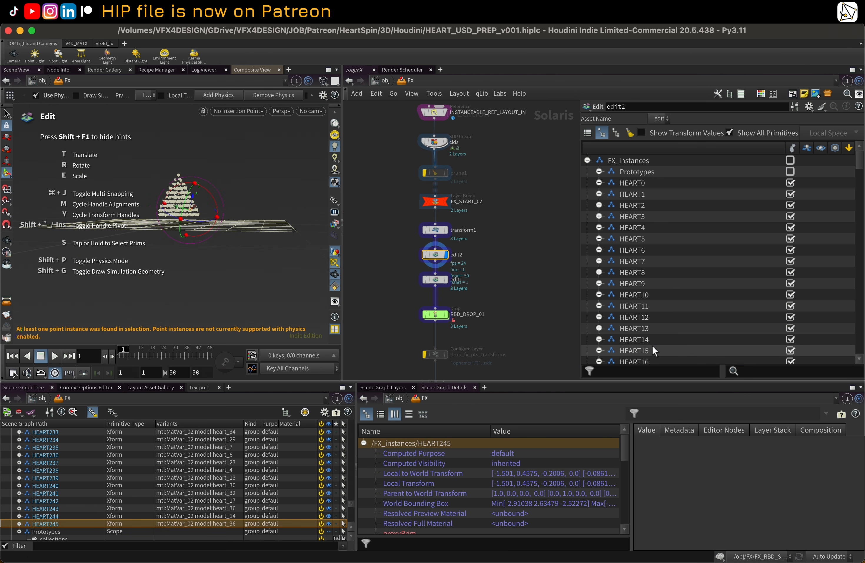
pyautogui.keyDown('shift'); pyautogui.click(647, 185); pyautogui.keyUp('shift')
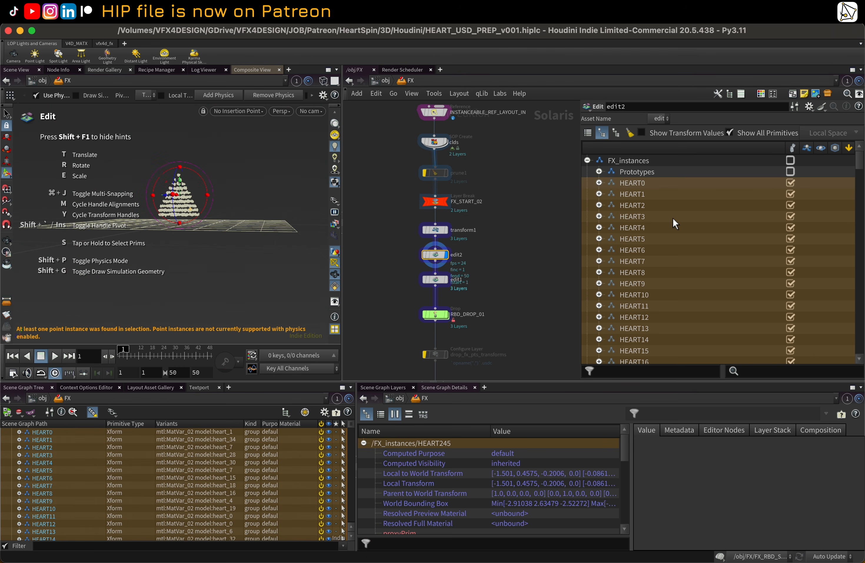
pyautogui.scroll(-20, 685, 251)
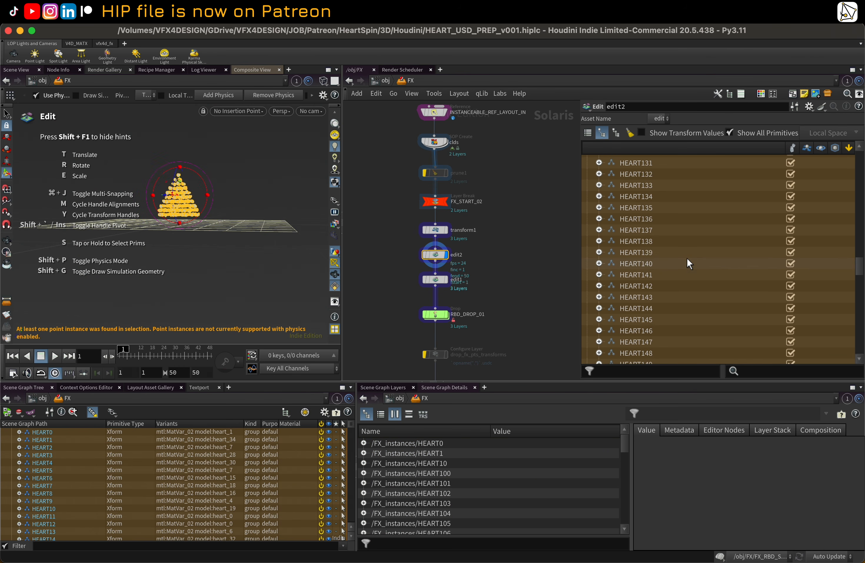
pyautogui.scroll(-10, 694, 268)
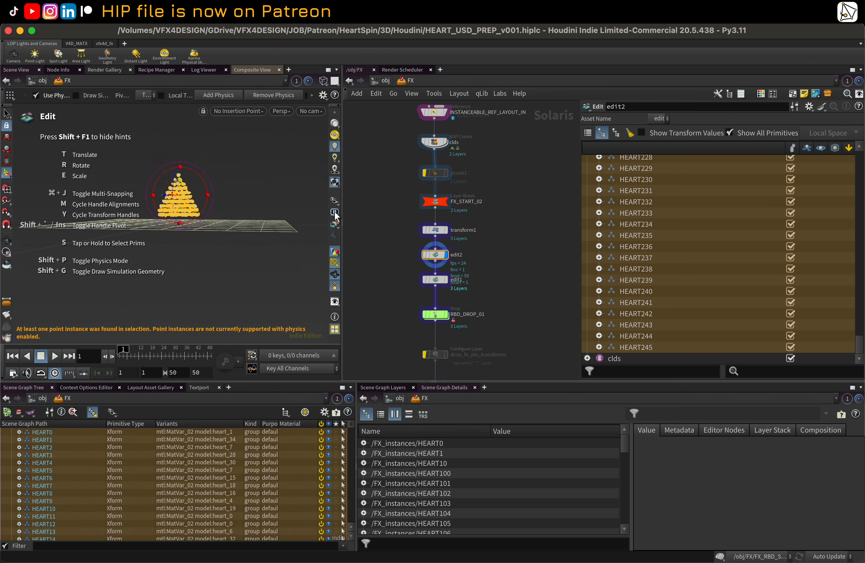
pyautogui.keyDown('alt'); pyautogui.moveTo(146, 201); pyautogui.dragTo(221, 196, button='right'); pyautogui.keyUp('alt')
pyautogui.press('Return')
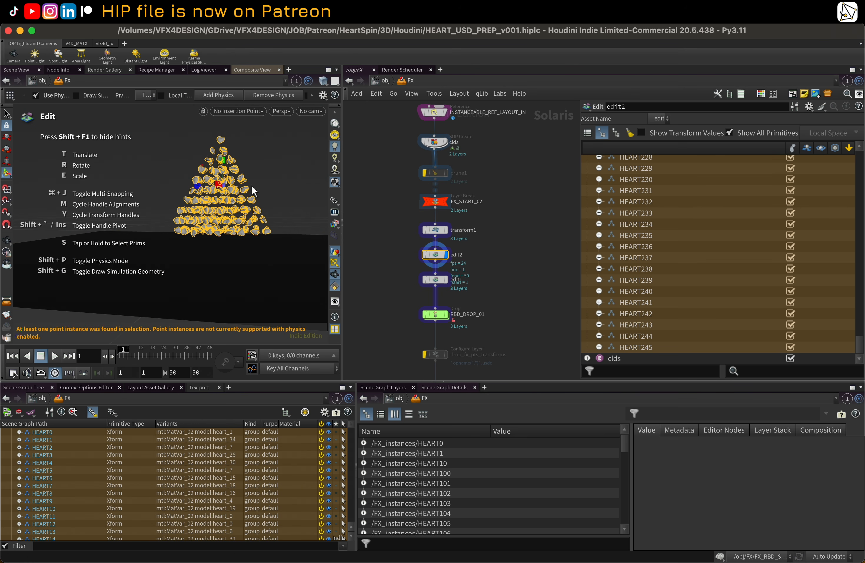
pyautogui.keyDown('alt'); pyautogui.moveTo(252, 187); pyautogui.dragTo(242, 190); pyautogui.keyUp('alt')
pyautogui.keyDown('alt'); pyautogui.moveTo(157, 224); pyautogui.dragTo(217, 221, button='right'); pyautogui.keyUp('alt')
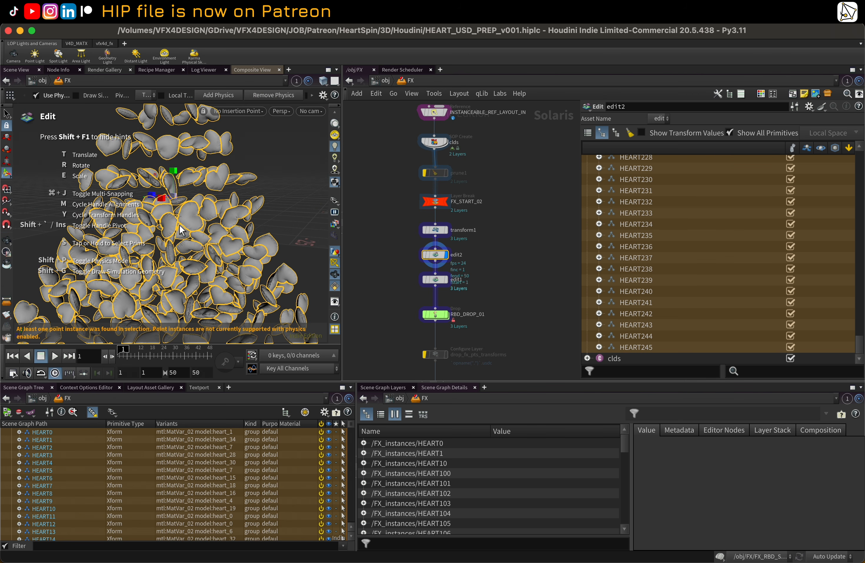
pyautogui.moveTo(175, 196); pyautogui.dragTo(166, 216)
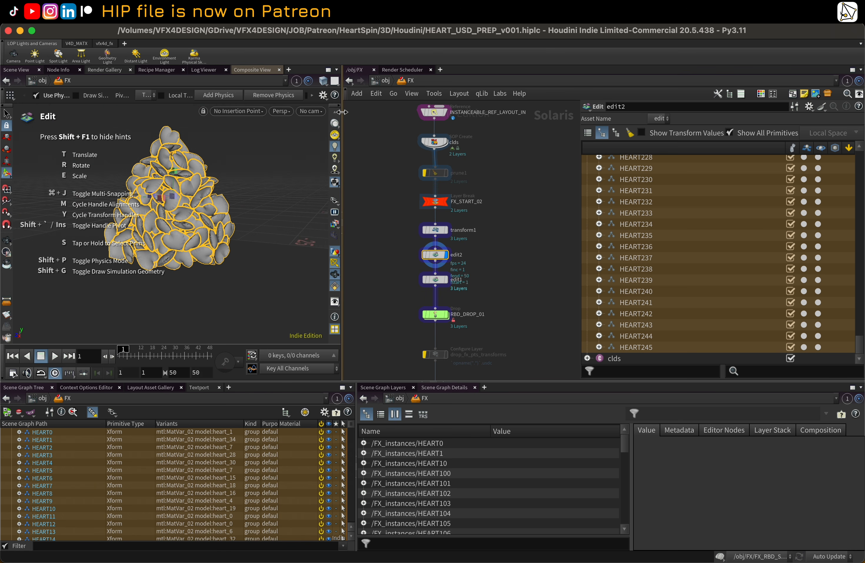
# Step: Widen the viewport and turn on Draw Simulation Geometry for the physics edit
pyautogui.moveTo(342, 112); pyautogui.dragTo(459, 111)
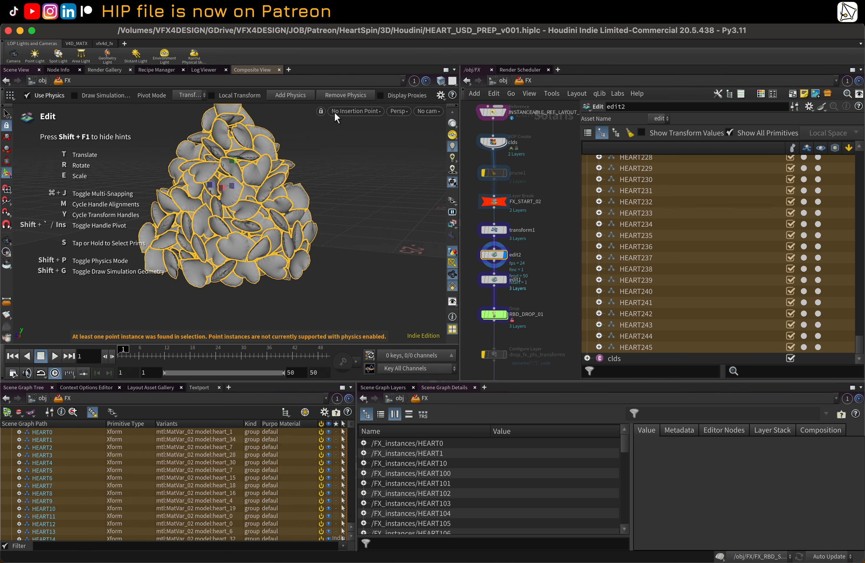
pyautogui.click(73, 94)
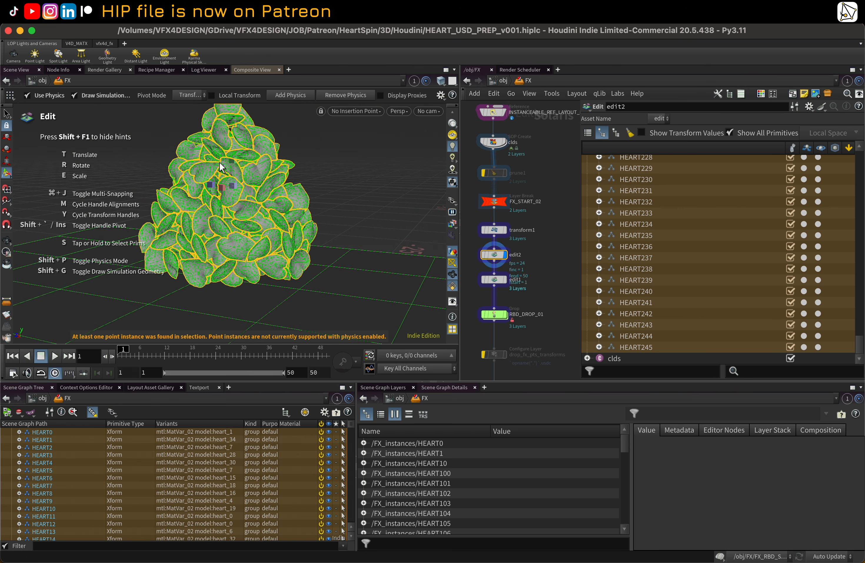
pyautogui.click(529, 80)
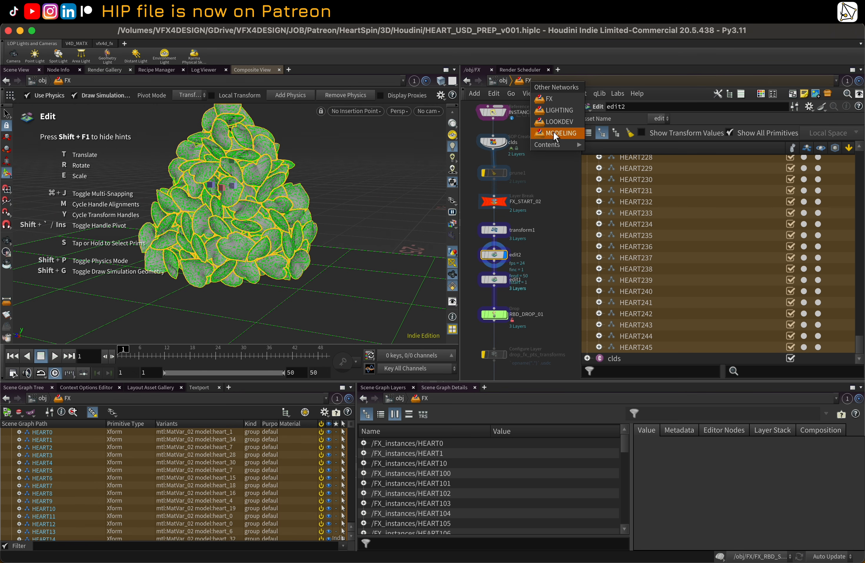
pyautogui.moveTo(552, 145)
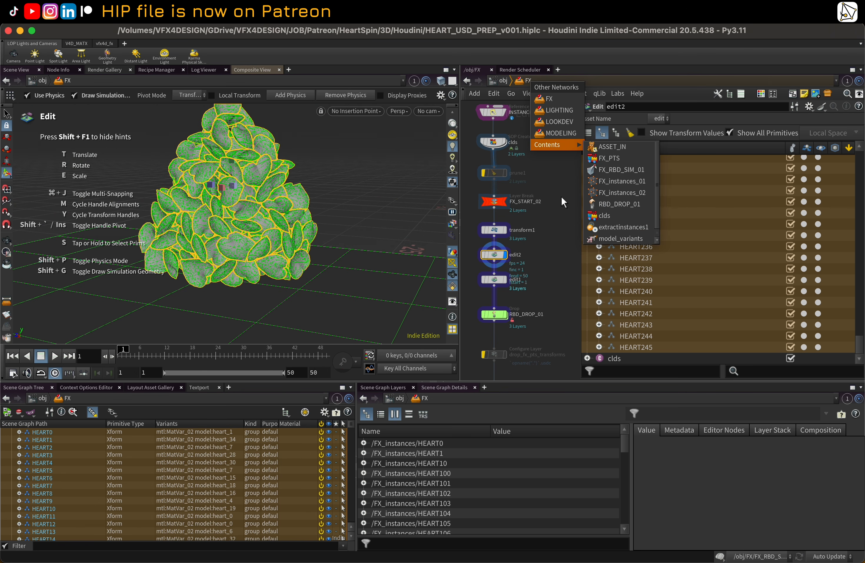
pyautogui.click(562, 197)
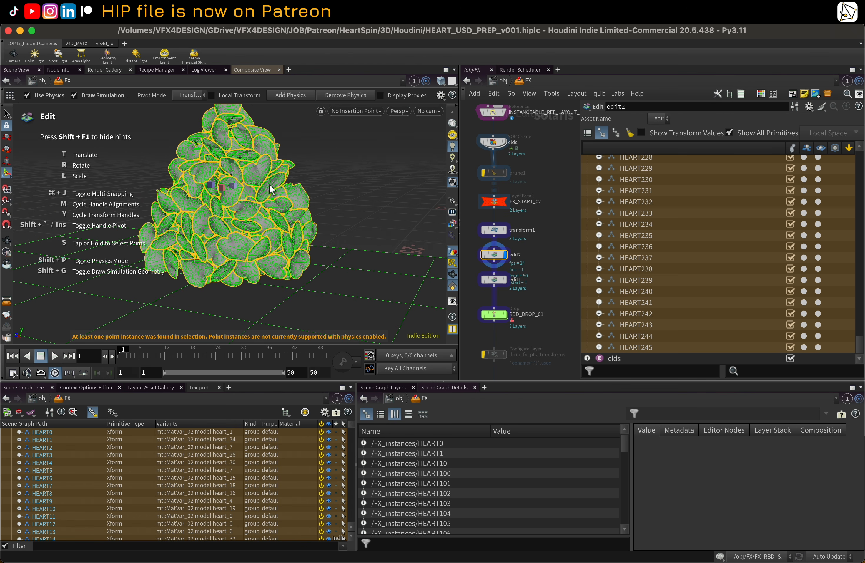
# Step: Drag the heart pile again with physics to settle it into a tighter heap
pyautogui.press('Escape')
pyautogui.moveTo(239, 152)
pyautogui.keyDown('alt'); pyautogui.mouseDown(button='right')
pyautogui.moveTo(274, 163)
pyautogui.moveTo(240, 170)
pyautogui.mouseUp(button='right'); pyautogui.keyUp('alt')
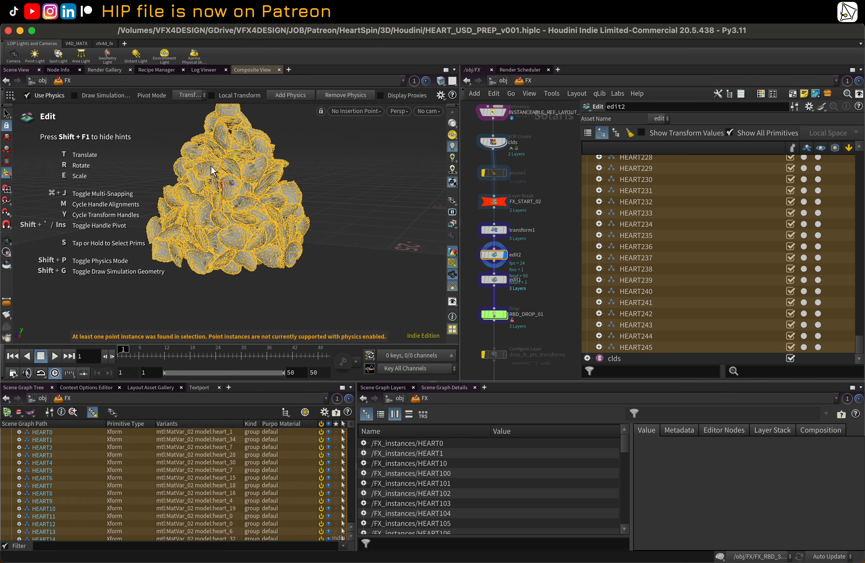
pyautogui.press('Escape')
pyautogui.moveTo(258, 167); pyautogui.dragTo(232, 186)
pyautogui.press('Return')
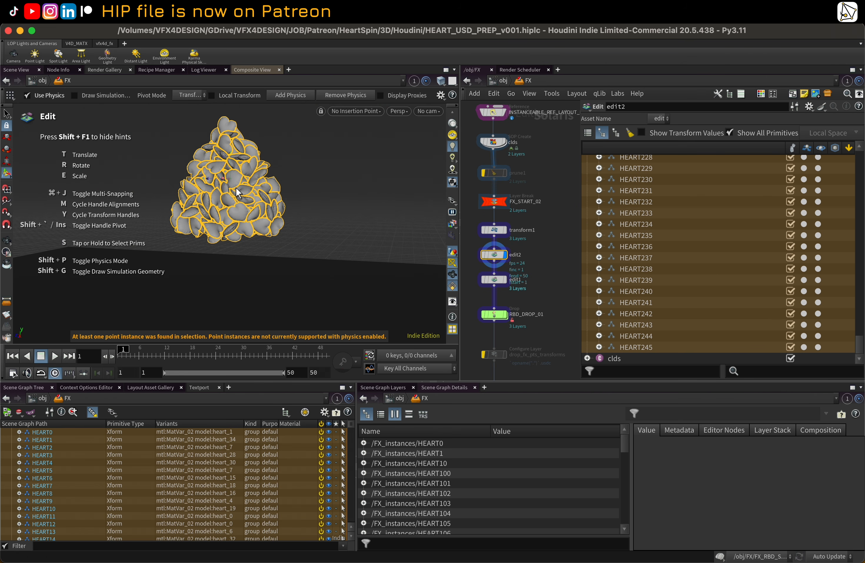
# Step: Drag the settled heart pile down onto the floor with the physics handle and leave the Edit tool
pyautogui.scroll(-4, 237, 188)
pyautogui.keyDown('alt'); pyautogui.moveTo(237, 189); pyautogui.dragTo(262, 205); pyautogui.keyUp('alt')
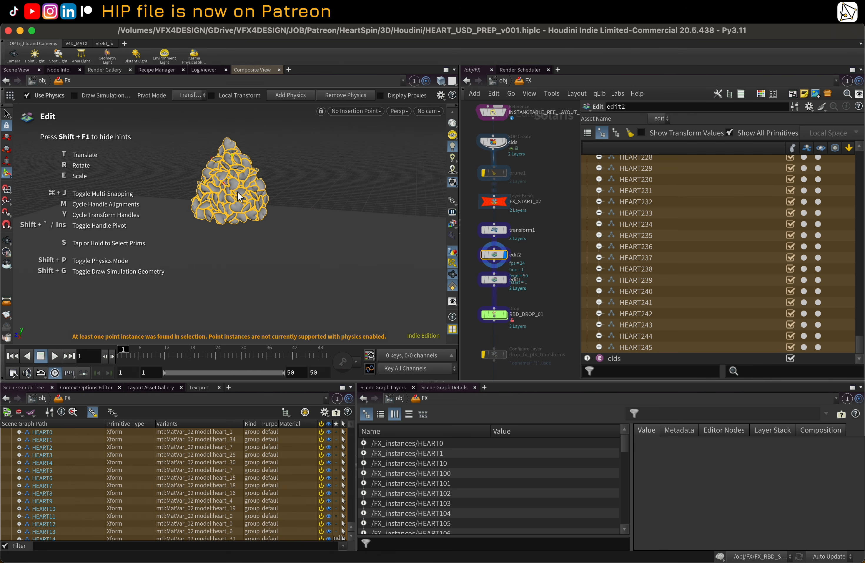
pyautogui.scroll(-3, 237, 191)
pyautogui.keyDown('alt'); pyautogui.moveTo(237, 191); pyautogui.dragTo(261, 186); pyautogui.keyUp('alt')
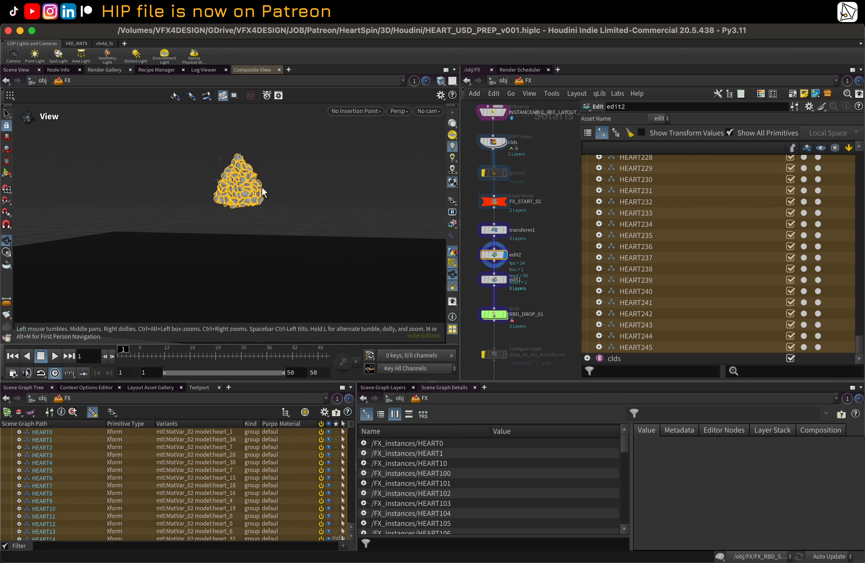
pyautogui.scroll(3, 261, 161)
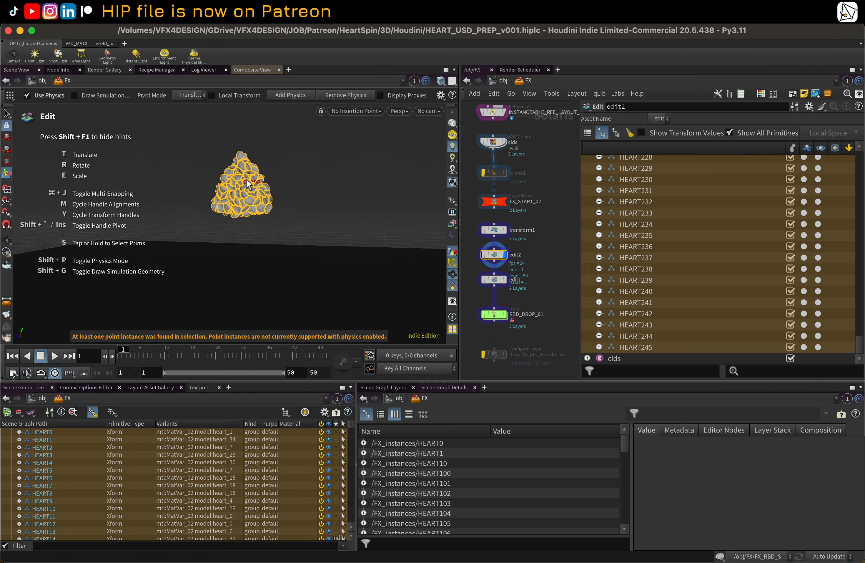
pyautogui.moveTo(248, 212); pyautogui.dragTo(244, 281)
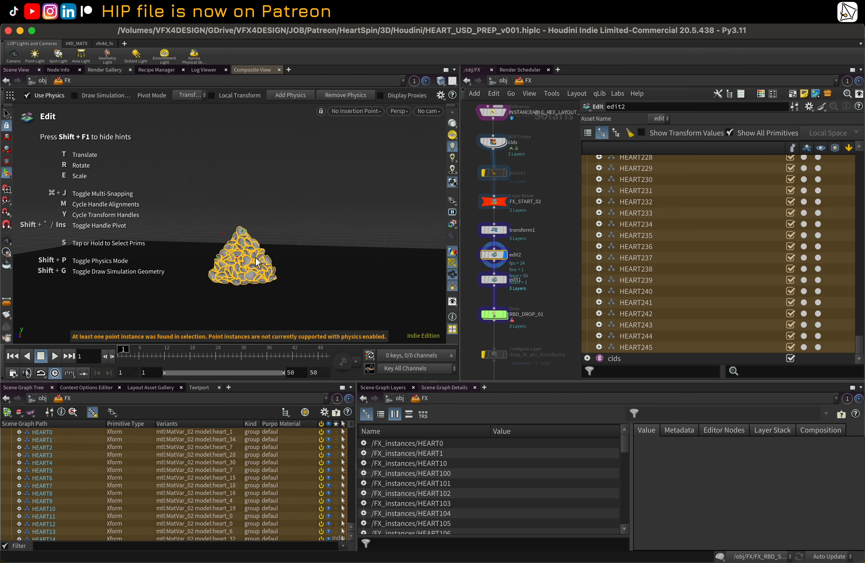
pyautogui.press('Escape')
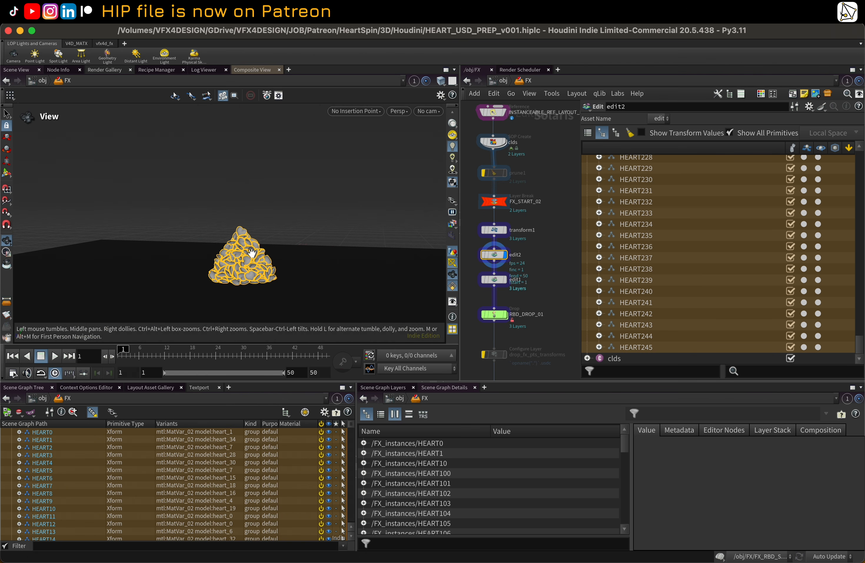
pyautogui.moveTo(324, 238); pyautogui.dragTo(340, 224)
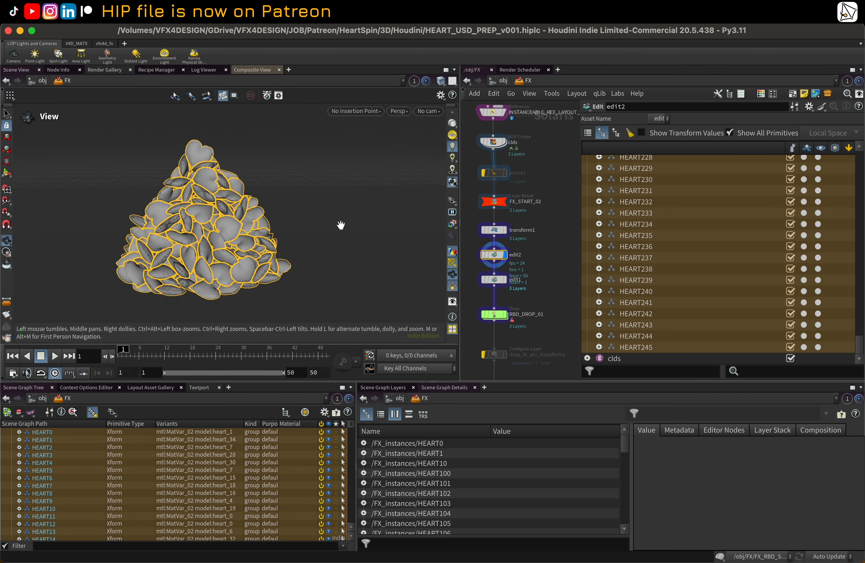
# Step: Delete the edit2 physics edit node so edit1 feeds the drop directly
pyautogui.moveTo(250, 227); pyautogui.dragTo(280, 227)
pyautogui.scroll(-1, 566, 261)
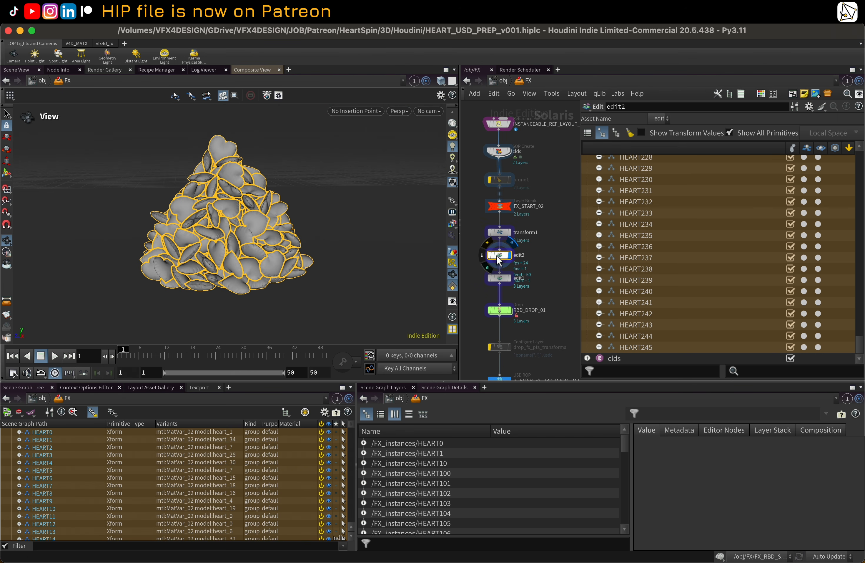
pyautogui.click(488, 240)
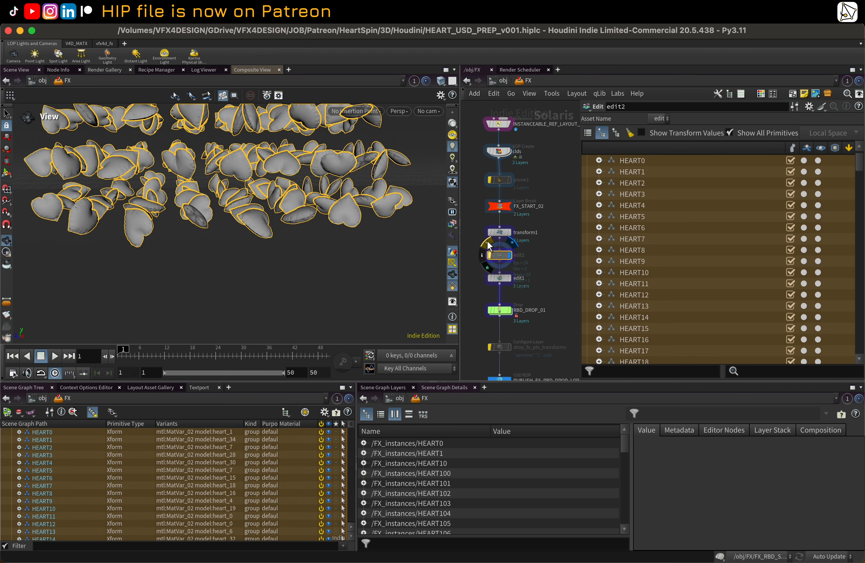
pyautogui.click(511, 277)
pyautogui.moveTo(279, 241); pyautogui.dragTo(252, 216)
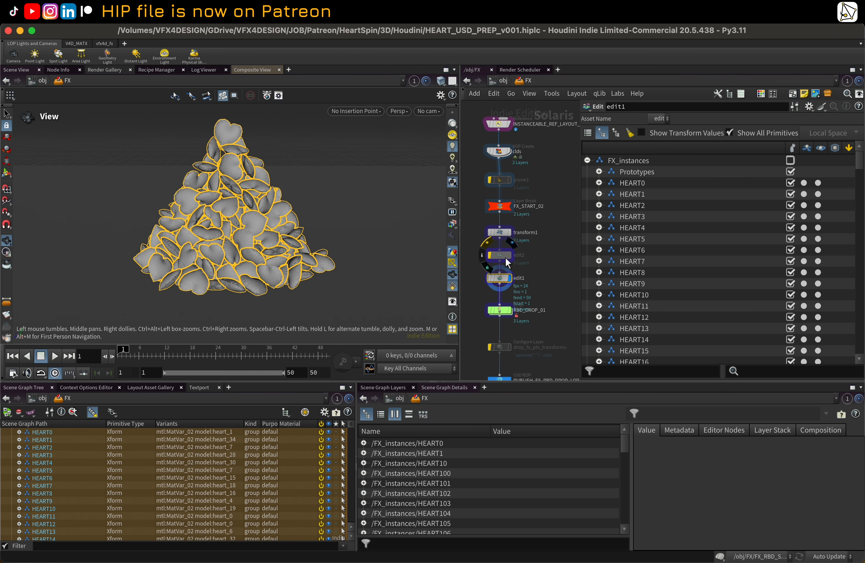
pyautogui.click(506, 257)
pyautogui.press('Delete')
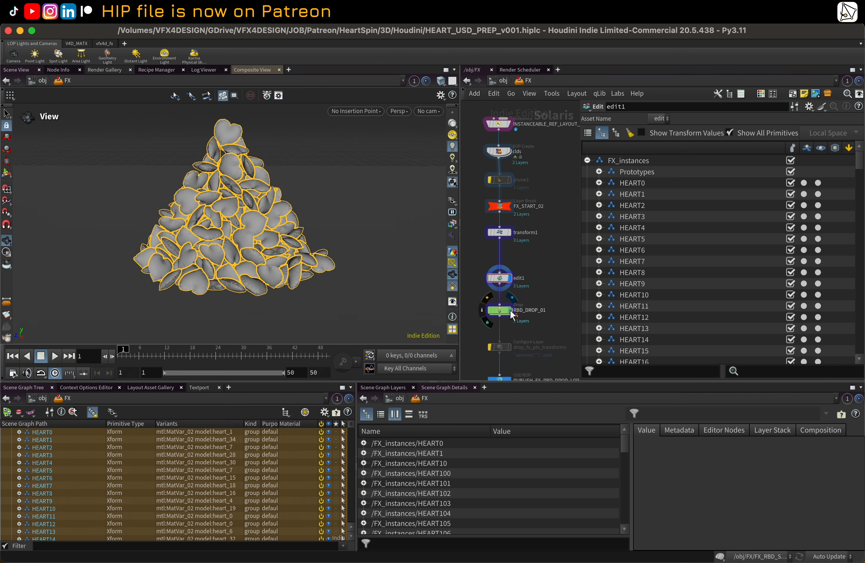
# Step: Delete the stashed transforms on the RBD_DROP_01 Drop node to re-enable its simulation settings
pyautogui.click(511, 310)
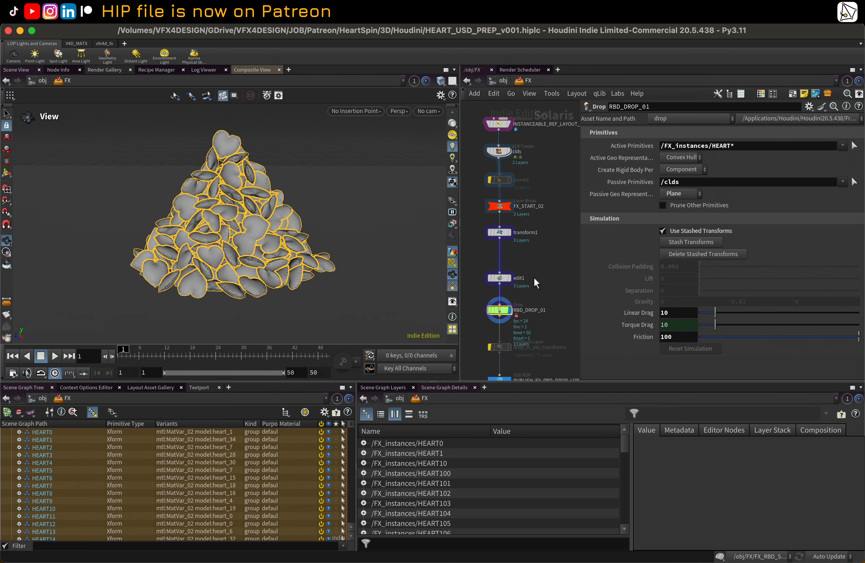
pyautogui.press('h')
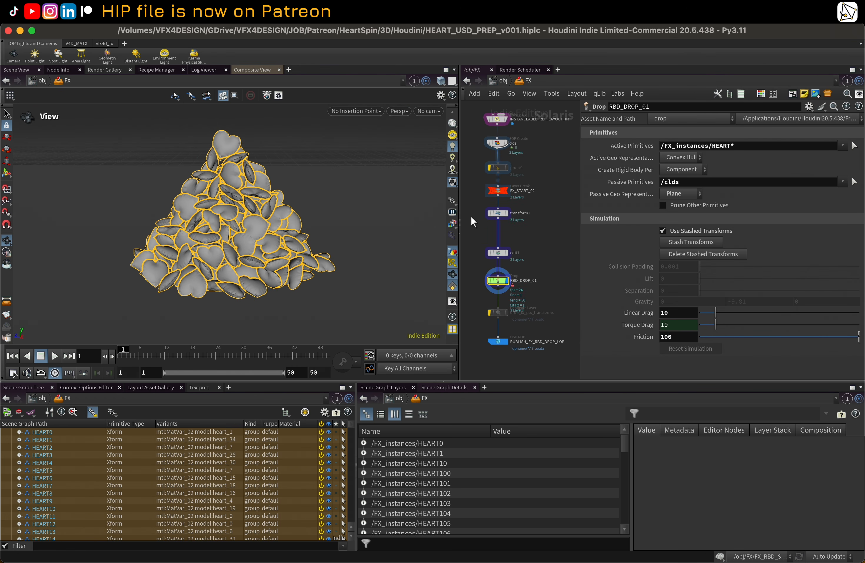
pyautogui.moveTo(461, 197); pyautogui.dragTo(428, 197)
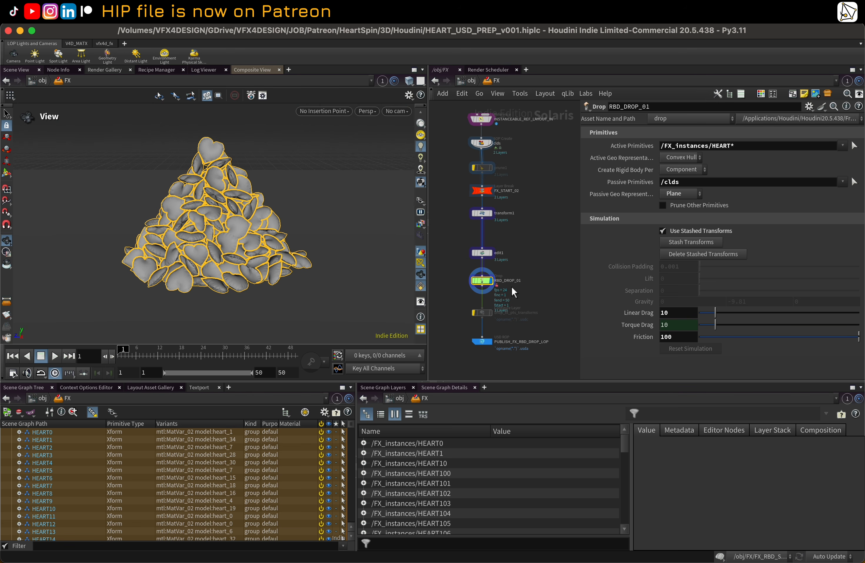
pyautogui.moveTo(507, 275); pyautogui.dragTo(518, 265, button='middle')
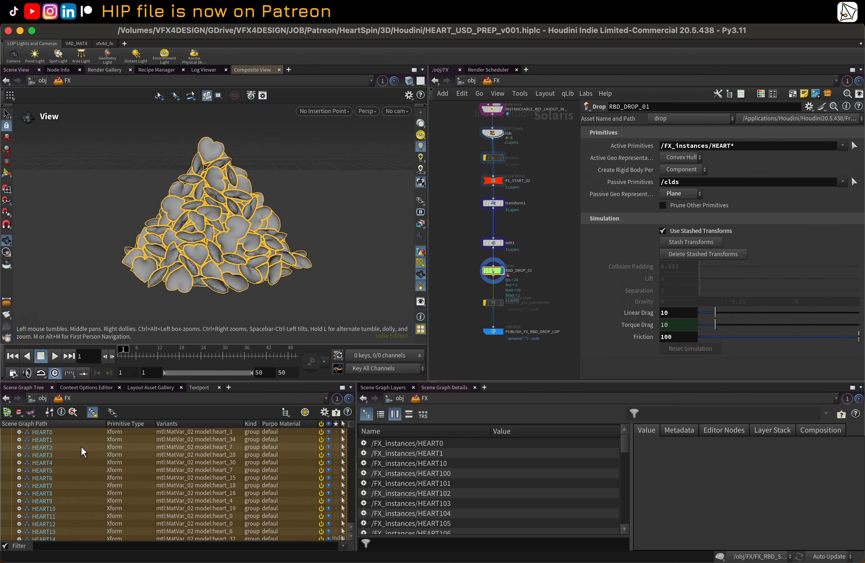
pyautogui.scroll(3, 16, 456)
pyautogui.click(11, 447)
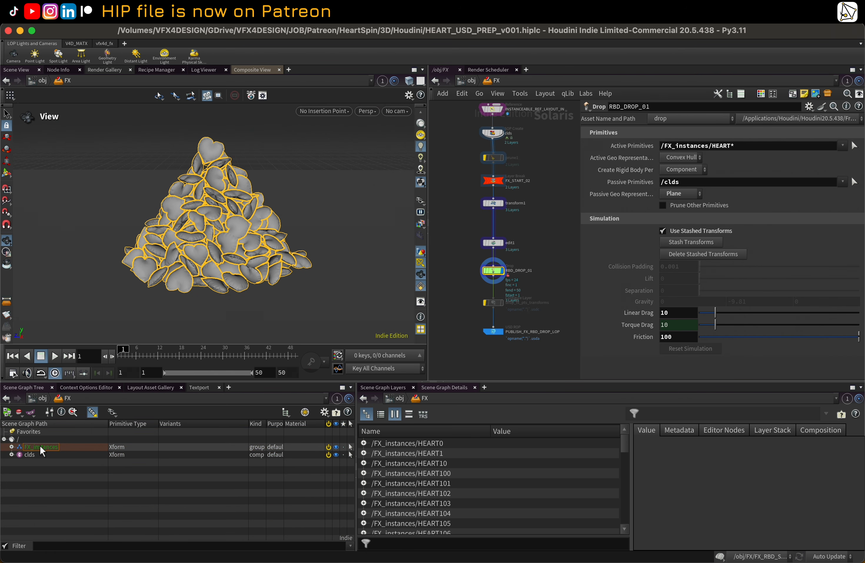
pyautogui.click(40, 447)
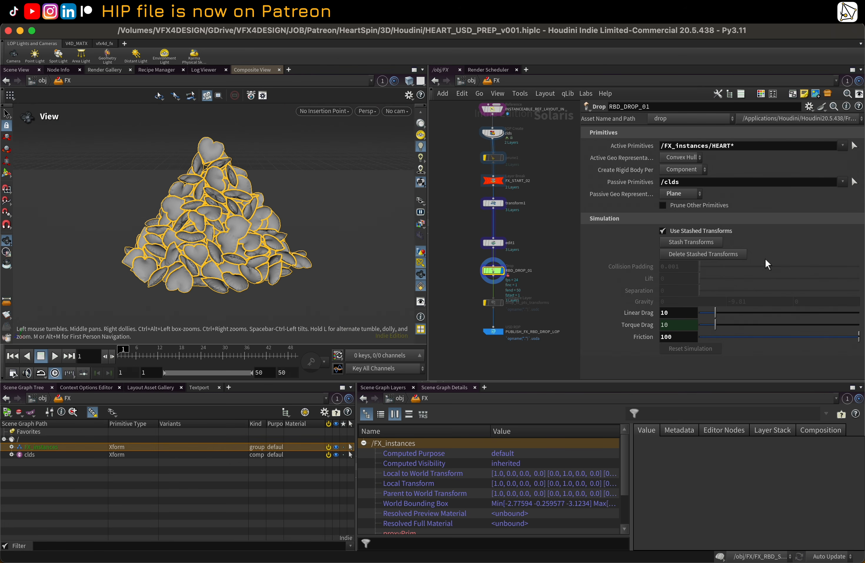
pyautogui.click(713, 255)
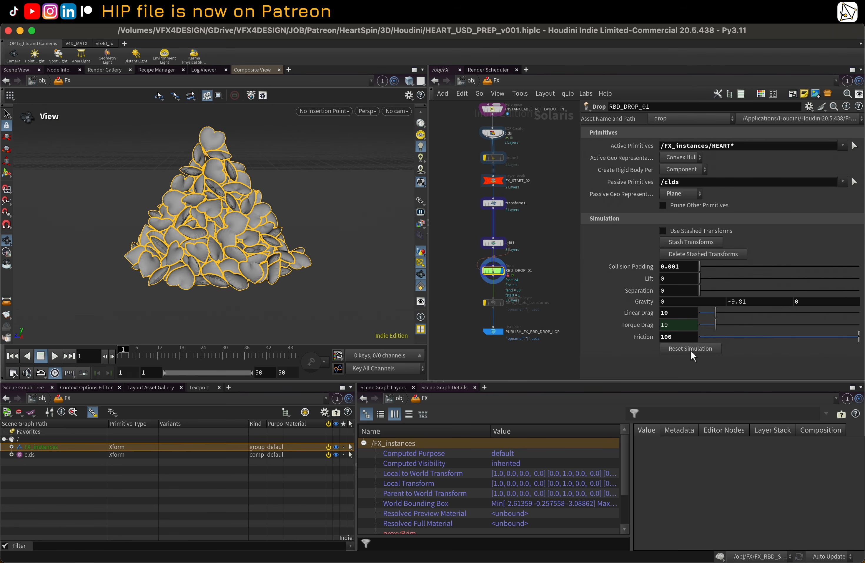
# Step: Inspect the edit1, RBD_DROP_01 and clds nodes and the floor_cld collider in the scene graph
pyautogui.click(504, 249)
pyautogui.click(505, 274)
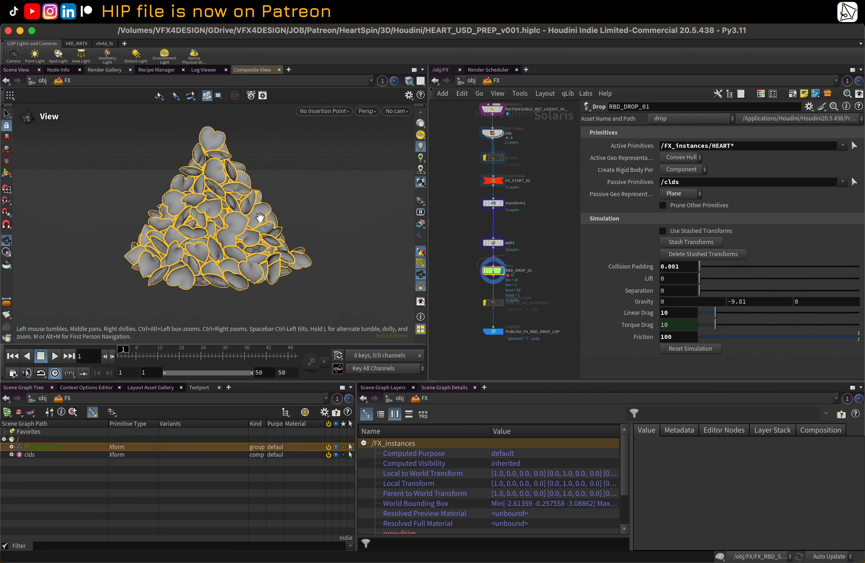
pyautogui.moveTo(284, 217)
pyautogui.mouseDown()
pyautogui.moveTo(286, 205)
pyautogui.moveTo(285, 216)
pyautogui.mouseUp()
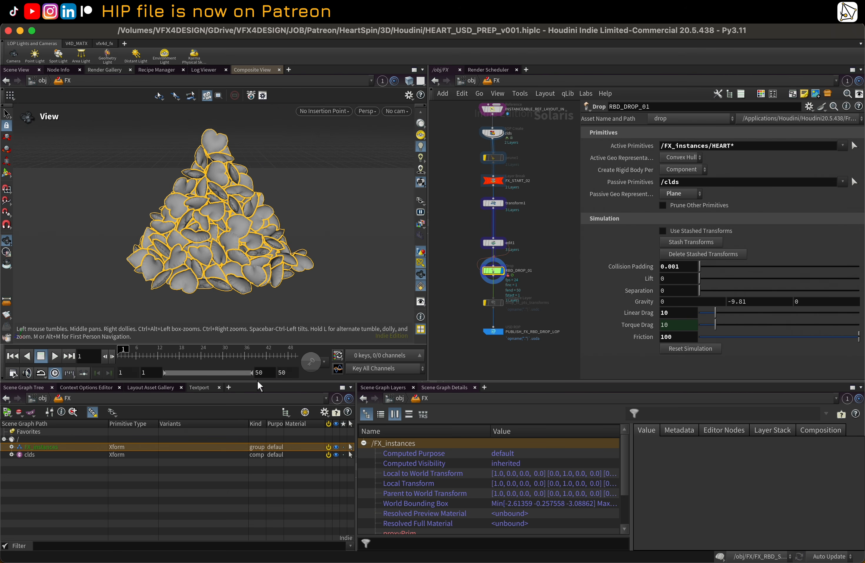
pyautogui.click(12, 454)
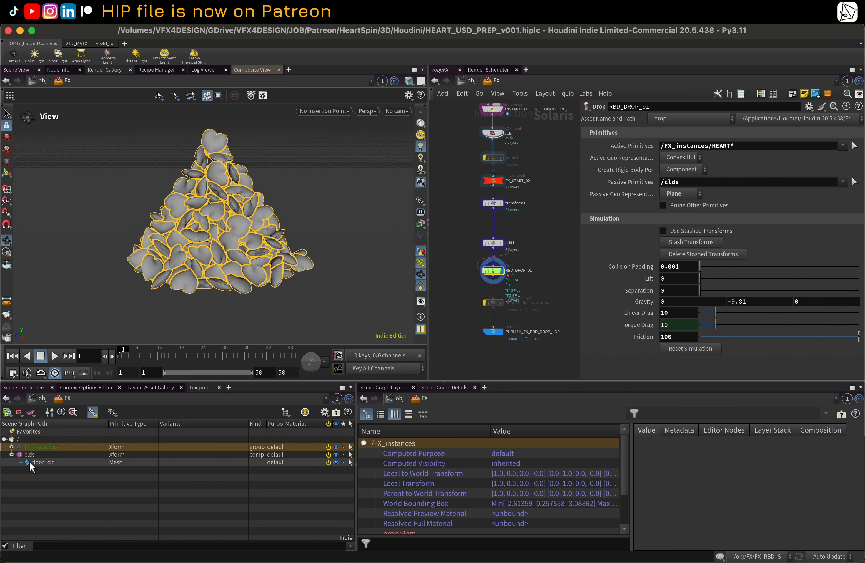
pyautogui.click(491, 134)
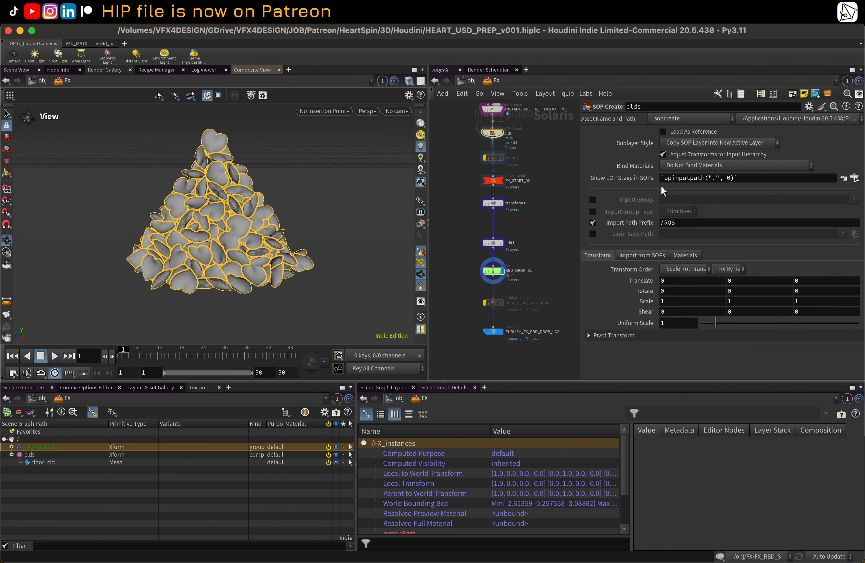
pyautogui.click(626, 225)
pyautogui.click(625, 225)
pyautogui.click(494, 273)
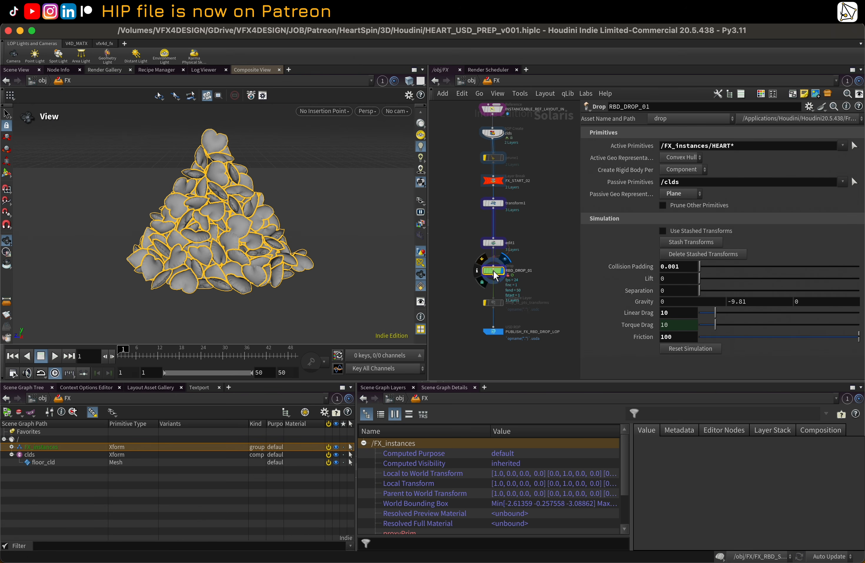
pyautogui.moveTo(528, 243)
pyautogui.mouseDown(button='middle')
pyautogui.moveTo(519, 244)
pyautogui.moveTo(528, 244)
pyautogui.mouseUp(button='middle')
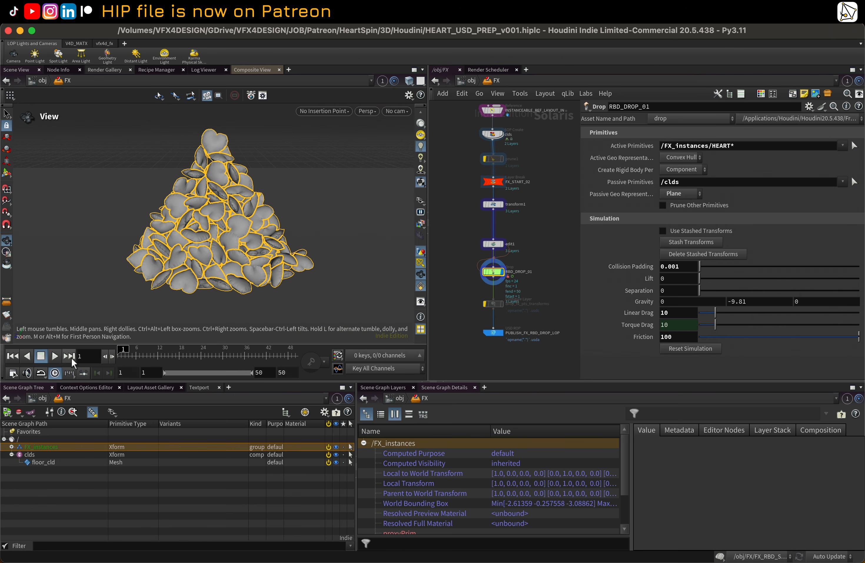
# Step: Play the drop simulation and scrub to frame 50 to review the settled heart pile
pyautogui.click(54, 357)
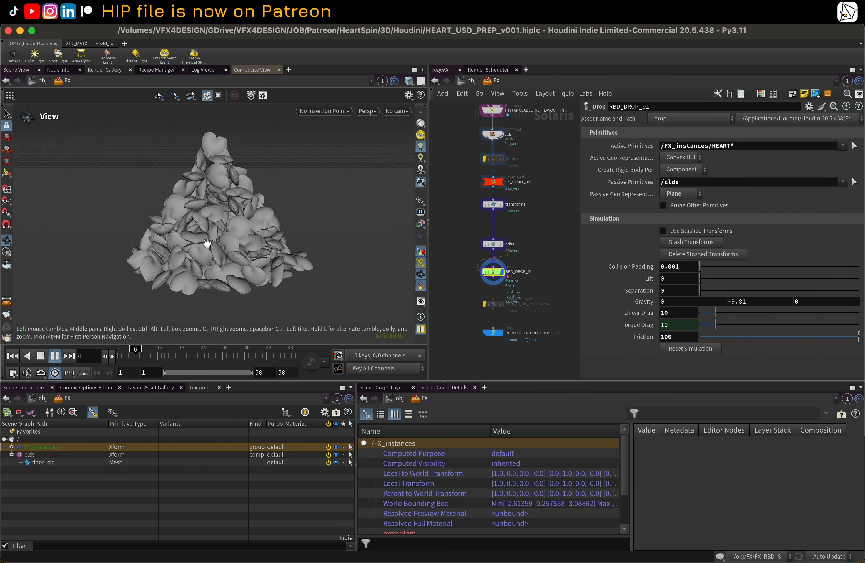
pyautogui.moveTo(200, 350); pyautogui.dragTo(315, 363)
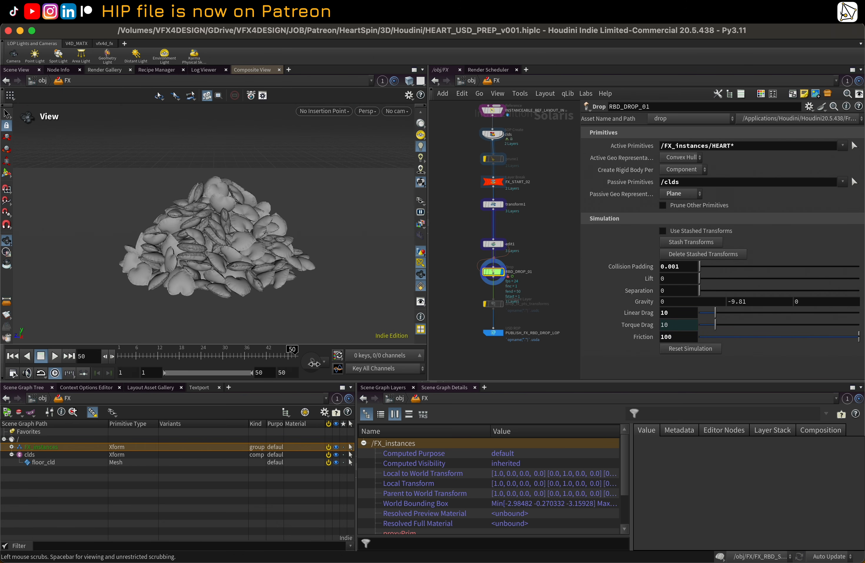
pyautogui.moveTo(203, 237)
pyautogui.mouseDown()
pyautogui.moveTo(336, 240)
pyautogui.moveTo(141, 246)
pyautogui.moveTo(252, 147)
pyautogui.moveTo(202, 207)
pyautogui.moveTo(201, 196)
pyautogui.moveTo(170, 225)
pyautogui.moveTo(242, 236)
pyautogui.moveTo(167, 223)
pyautogui.moveTo(287, 212)
pyautogui.moveTo(196, 217)
pyautogui.moveTo(234, 236)
pyautogui.mouseUp()
pyautogui.hotkey('shift', 'w')
pyautogui.hotkey('shift', 'w')
pyautogui.moveTo(234, 236); pyautogui.dragTo(308, 198, button='right')
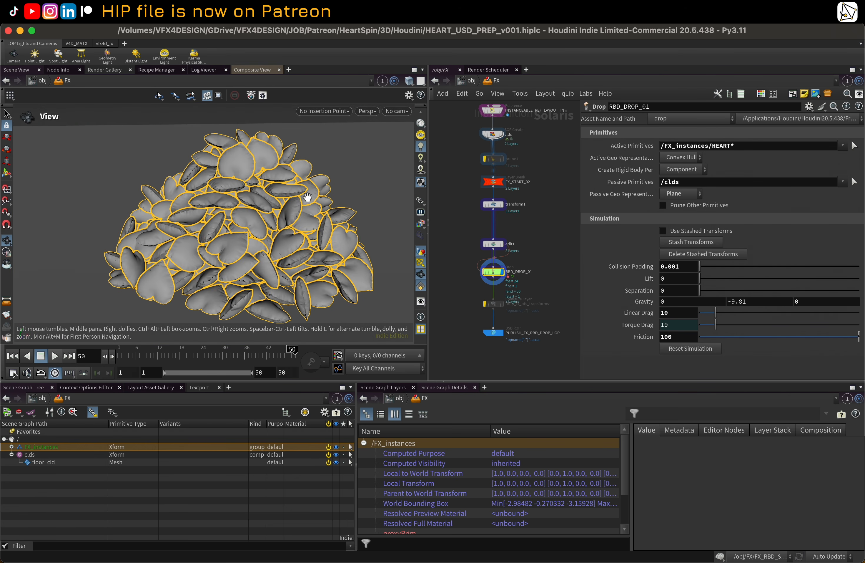
pyautogui.moveTo(308, 198); pyautogui.dragTo(279, 206)
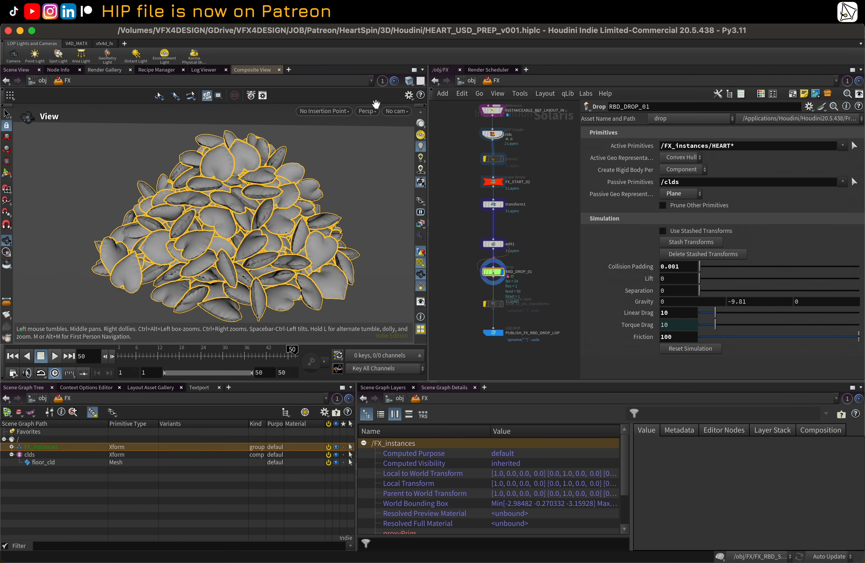
# Step: Preview the pile with the Karma XPU renderer, then switch the viewport back to Houdini GL
pyautogui.click(365, 111)
pyautogui.click(387, 175)
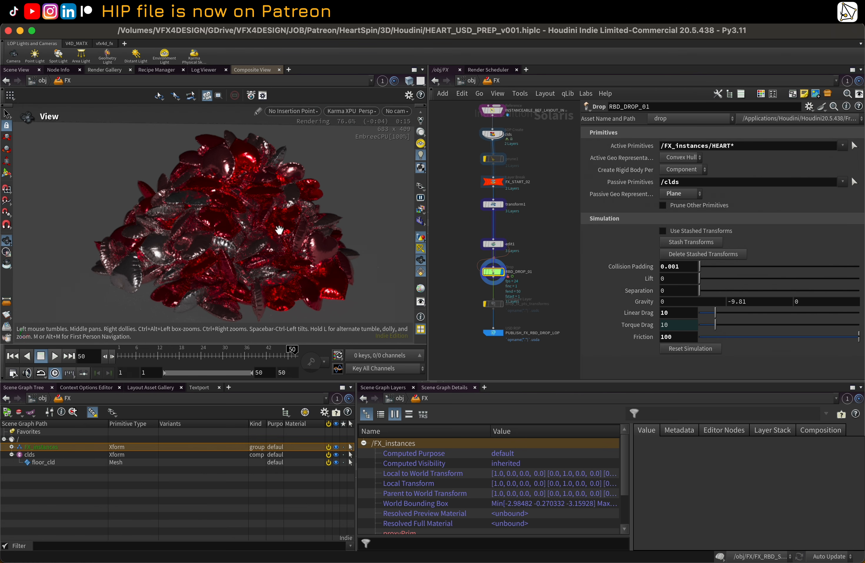
pyautogui.click(351, 112)
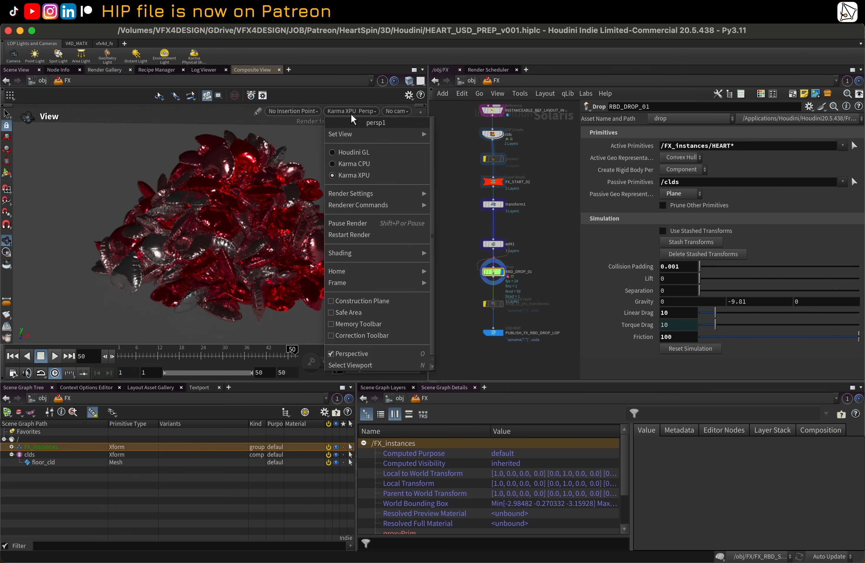
pyautogui.click(356, 152)
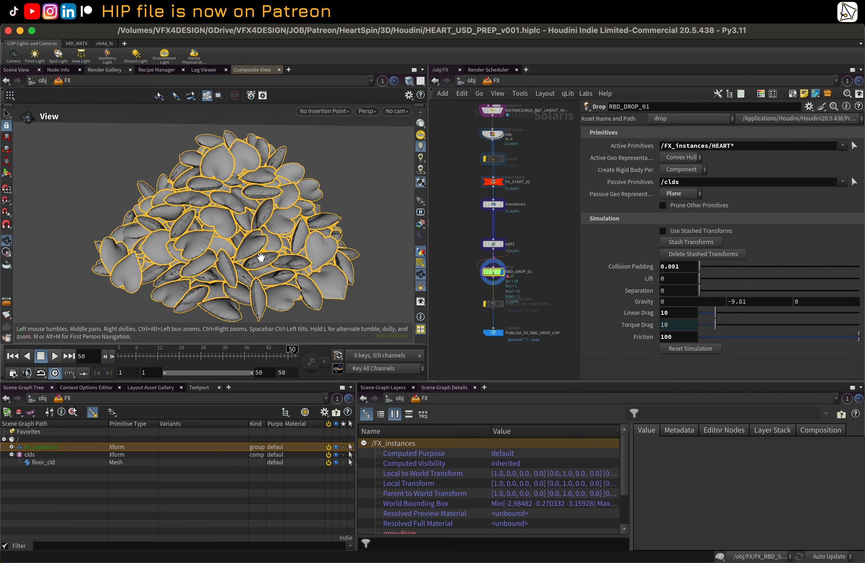
# Step: Scrub through the simulation frames and orbit around the pile to check how the hearts settle
pyautogui.click(210, 347)
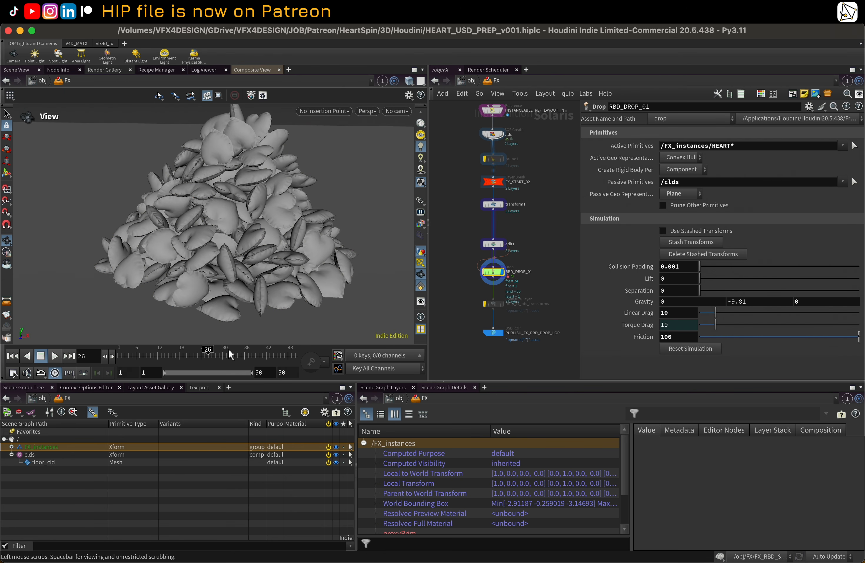
pyautogui.moveTo(230, 354); pyautogui.dragTo(194, 354)
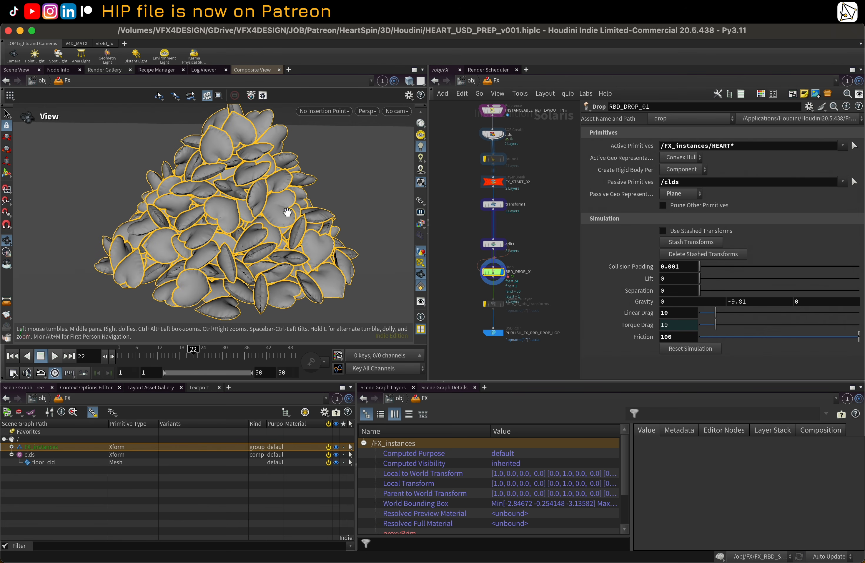
pyautogui.moveTo(288, 212); pyautogui.dragTo(239, 234, button='right')
pyautogui.moveTo(239, 234); pyautogui.dragTo(278, 224)
pyautogui.moveTo(278, 224); pyautogui.dragTo(284, 246, button='middle')
pyautogui.click(159, 359)
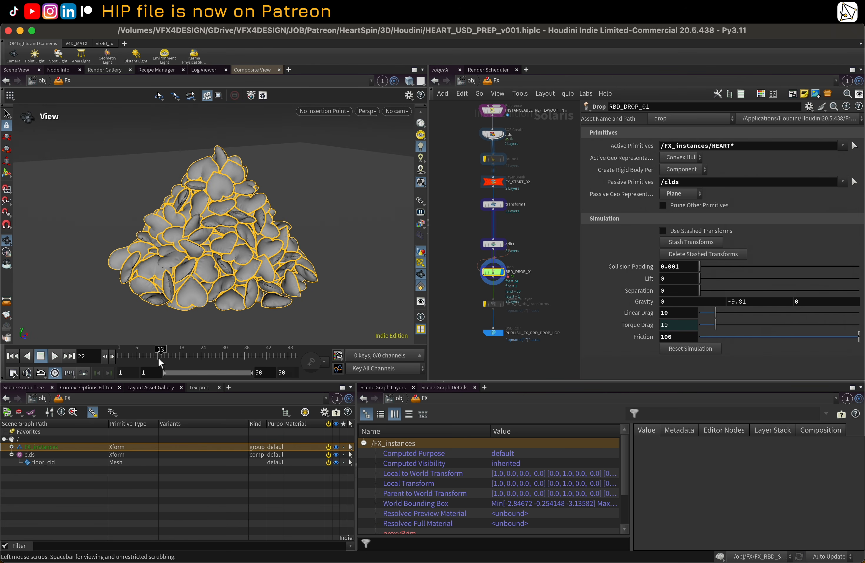
pyautogui.moveTo(159, 357)
pyautogui.mouseDown()
pyautogui.moveTo(113, 355)
pyautogui.moveTo(167, 353)
pyautogui.mouseUp()
pyautogui.moveTo(296, 221); pyautogui.dragTo(250, 217)
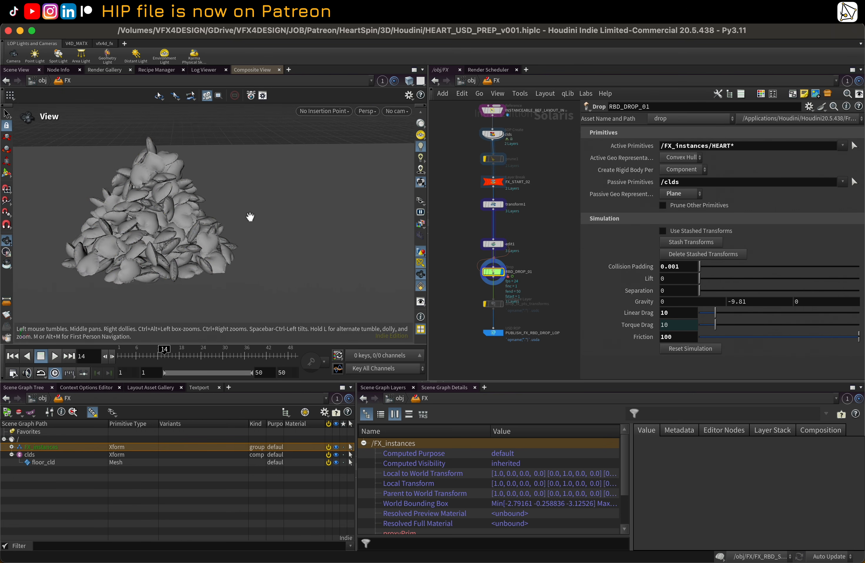
pyautogui.moveTo(250, 217); pyautogui.dragTo(353, 239, button='middle')
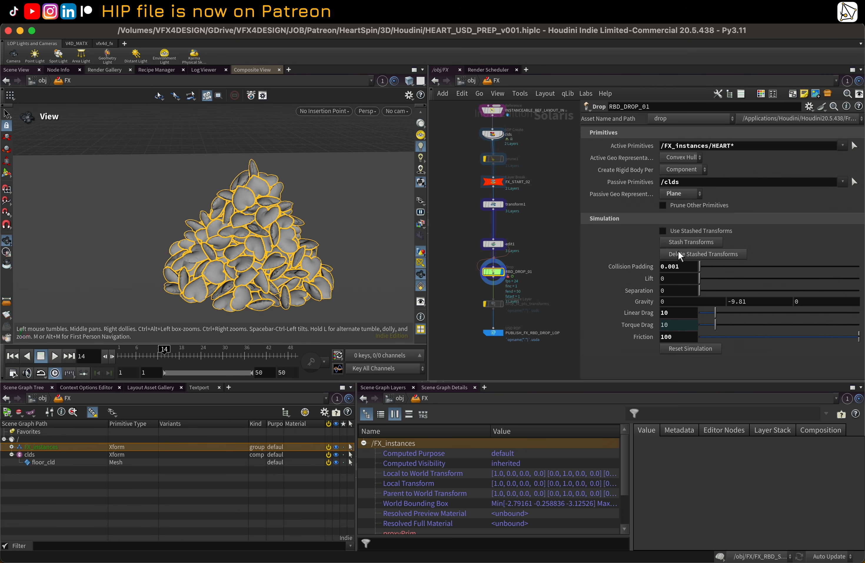
# Step: Stash the simulated transforms on the RBD_DROP_01 node and reset the timeline to frame 1
pyautogui.click(675, 242)
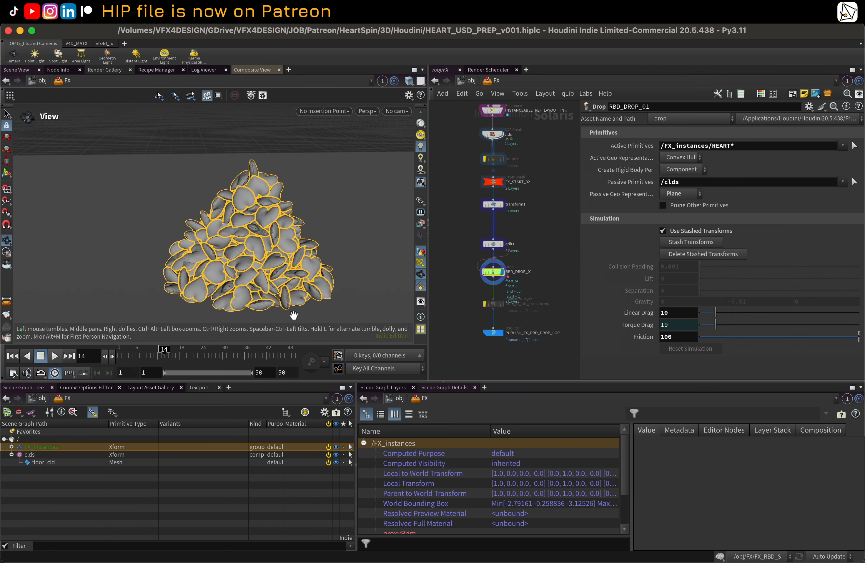
pyautogui.moveTo(161, 356); pyautogui.dragTo(120, 358)
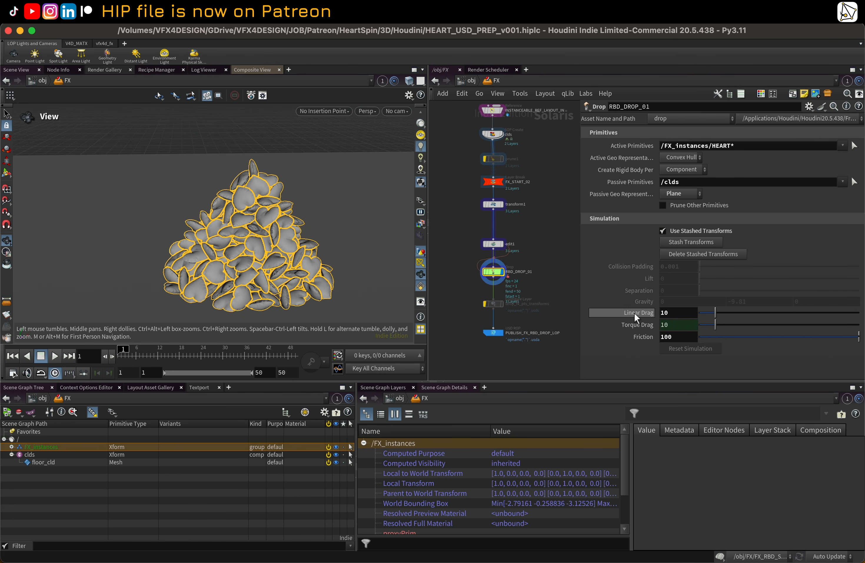
# Step: Select the PUBLISH_FX_RBD_DROP_LOP USD ROP node and review its output settings
pyautogui.scroll(3, 529, 305)
pyautogui.click(486, 346)
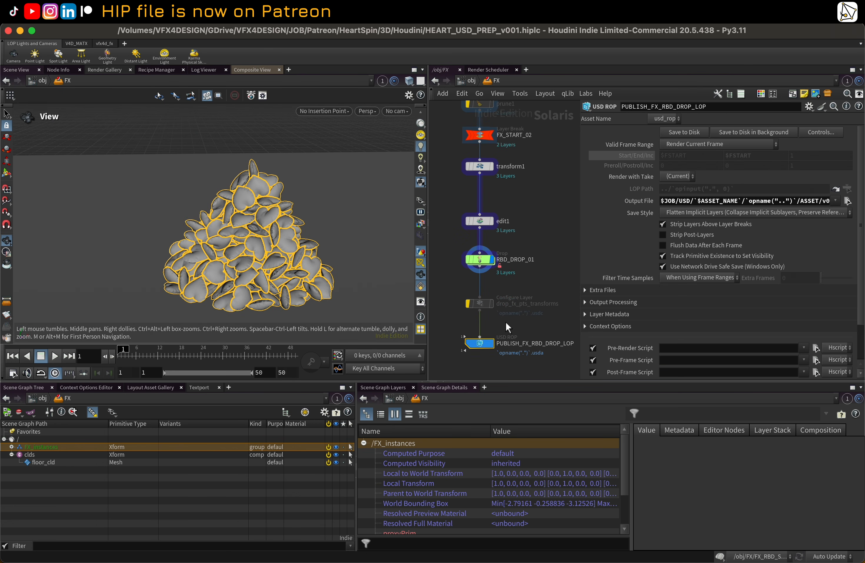
pyautogui.scroll(-2, 505, 322)
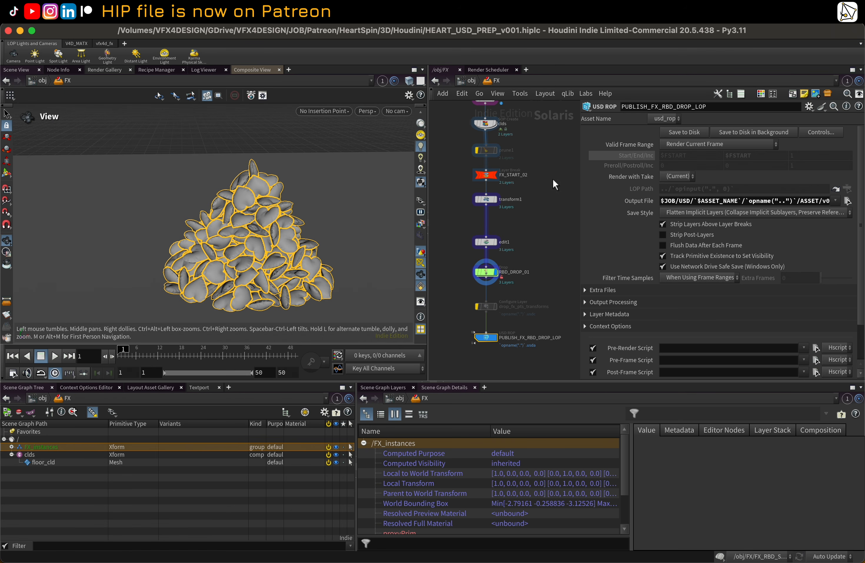
pyautogui.moveTo(579, 214)
pyautogui.mouseDown()
pyautogui.moveTo(450, 219)
pyautogui.moveTo(591, 226)
pyautogui.mouseUp()
pyautogui.moveTo(315, 210); pyautogui.dragTo(295, 216)
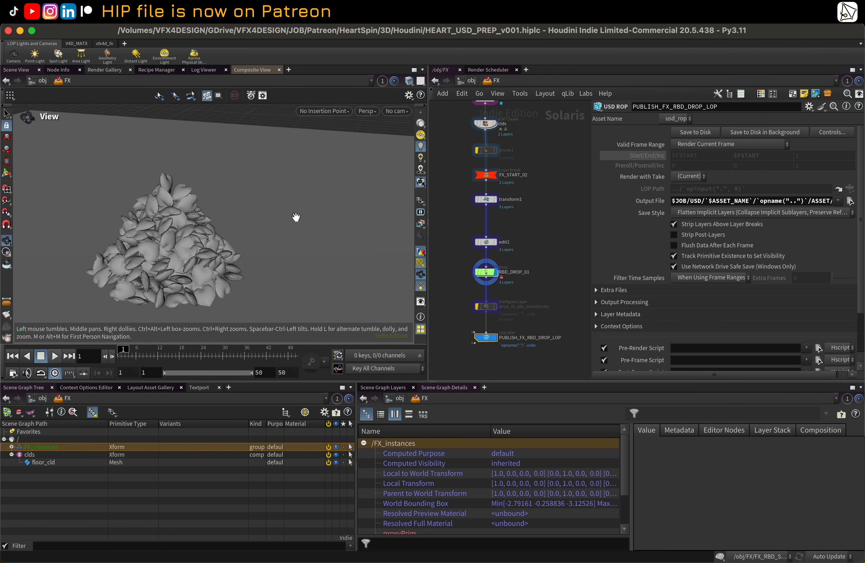
pyautogui.moveTo(296, 216); pyautogui.dragTo(251, 232, button='right')
pyautogui.moveTo(252, 231); pyautogui.dragTo(231, 224)
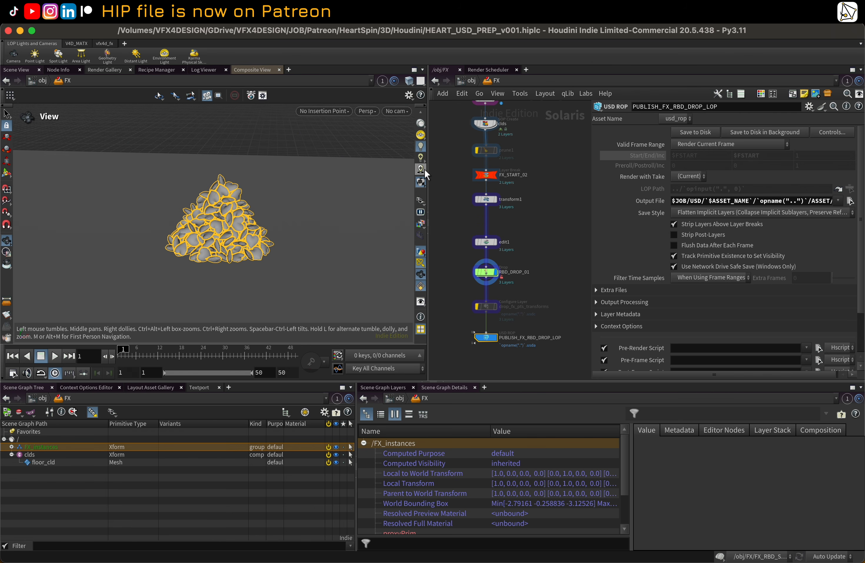
# Step: Step the display through the FX network nodes, from the HEART asset and FX_instances down to RBD_DROP_01, comparing each stage of the pile
pyautogui.moveTo(427, 169); pyautogui.dragTo(383, 180)
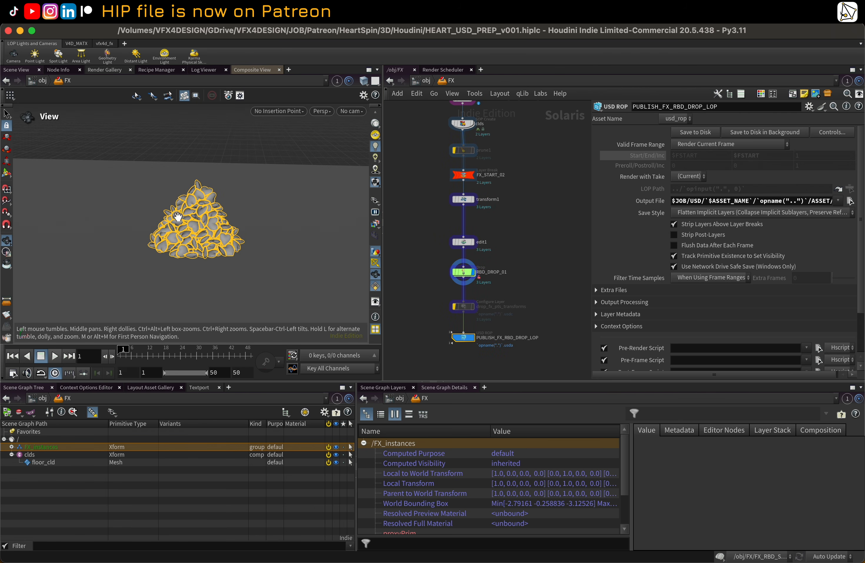
pyautogui.moveTo(179, 216); pyautogui.dragTo(252, 215, button='right')
pyautogui.moveTo(253, 215); pyautogui.dragTo(302, 209)
pyautogui.scroll(-5, 427, 183)
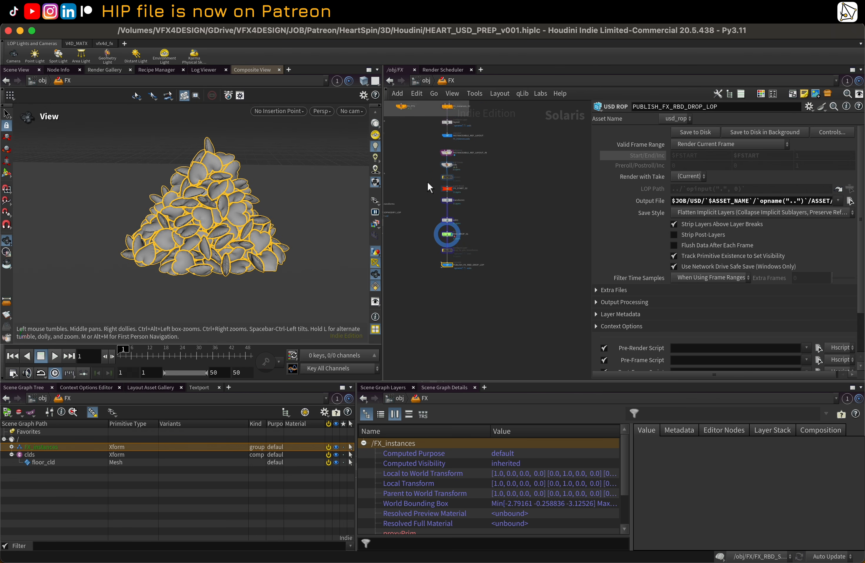
pyautogui.moveTo(427, 181); pyautogui.dragTo(444, 278, button='middle')
pyautogui.scroll(2, 478, 191)
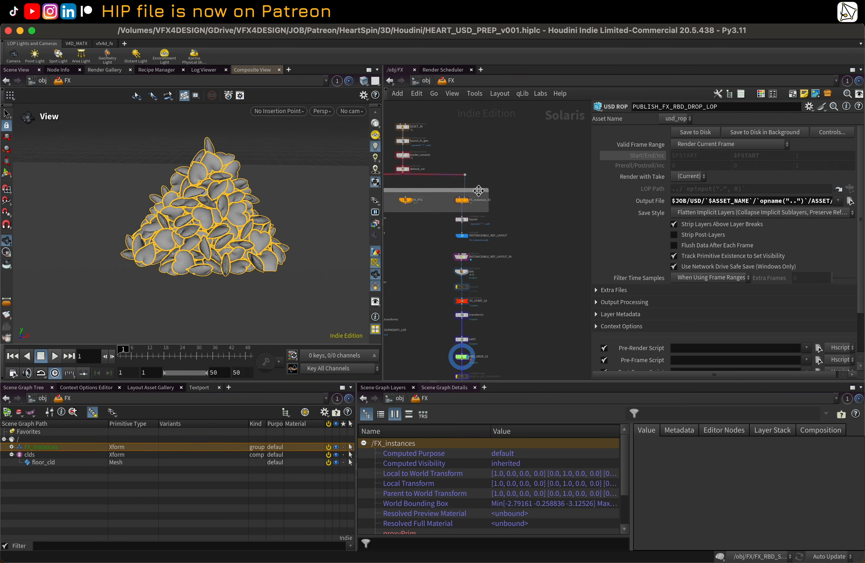
pyautogui.click(408, 127)
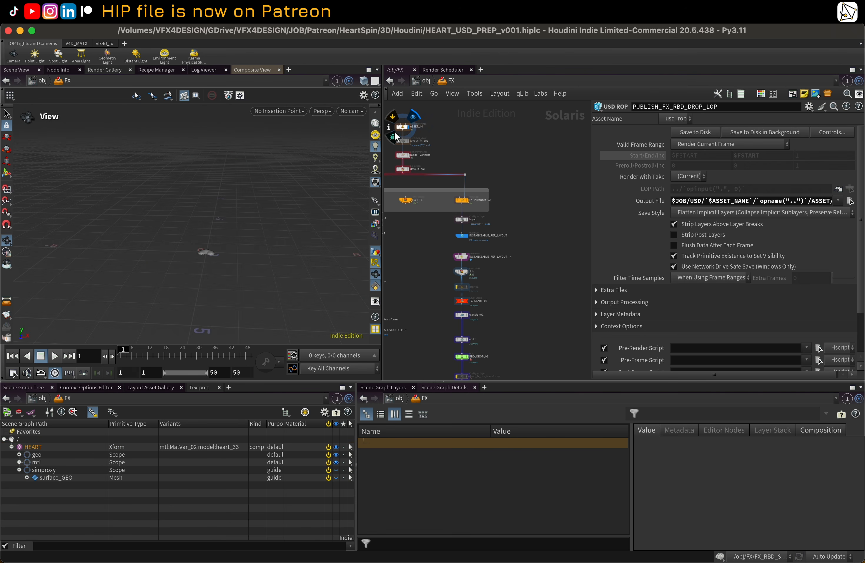
pyautogui.click(467, 200)
pyautogui.scroll(-5, 514, 275)
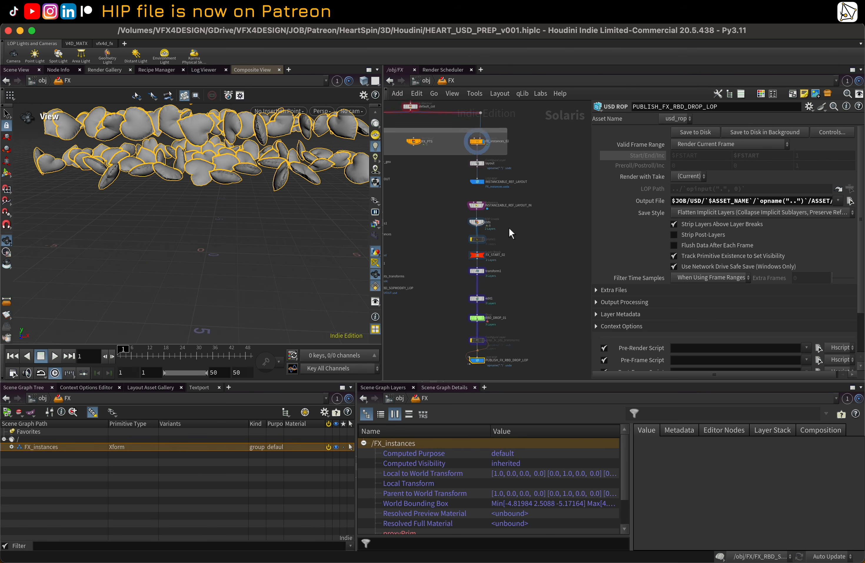
pyautogui.scroll(3, 509, 227)
pyautogui.click(461, 310)
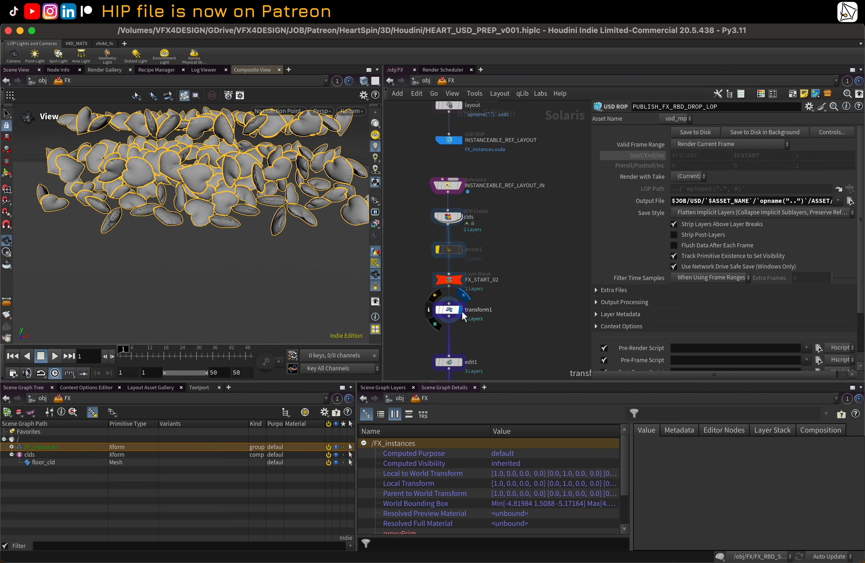
pyautogui.click(458, 361)
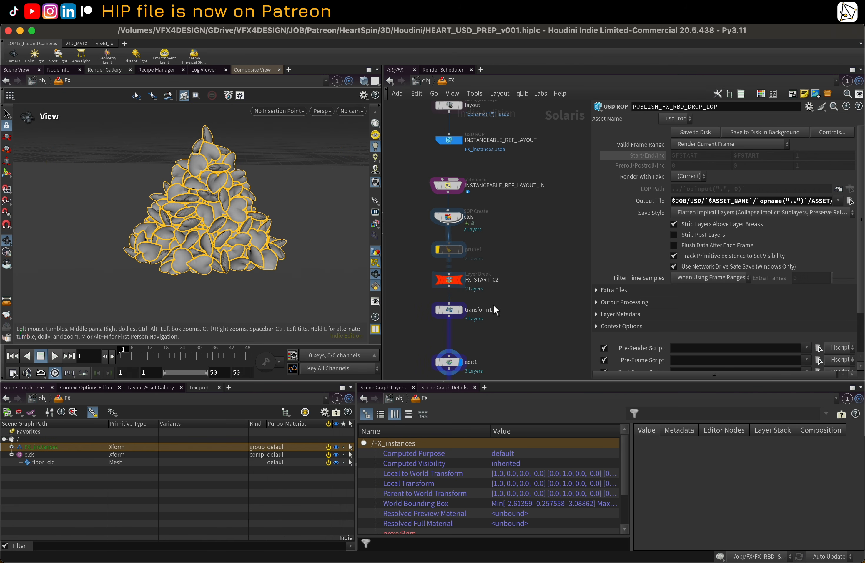
pyautogui.scroll(-5, 524, 233)
pyautogui.click(460, 303)
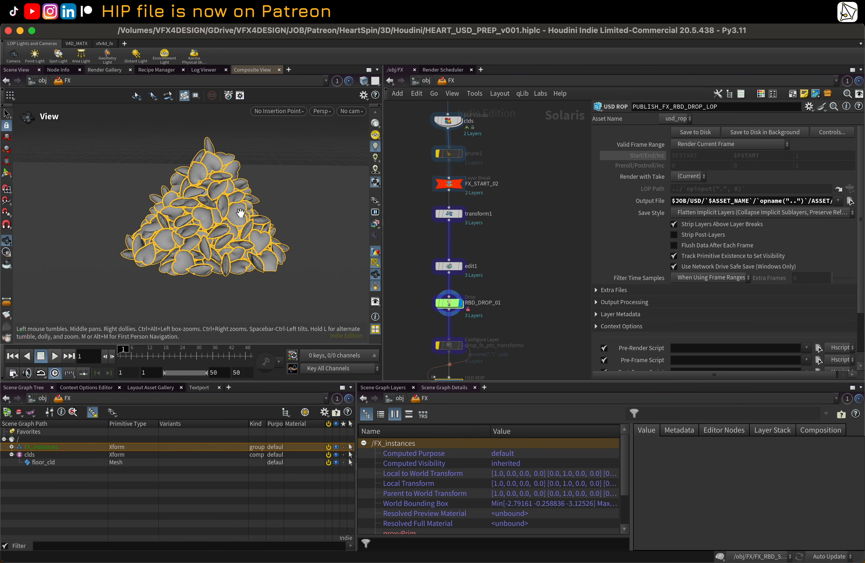
# Step: Orbit around the settled heart pile and select the RBD_DROP_01 node to review its drop simulation parameters
pyautogui.scroll(-5, 535, 266)
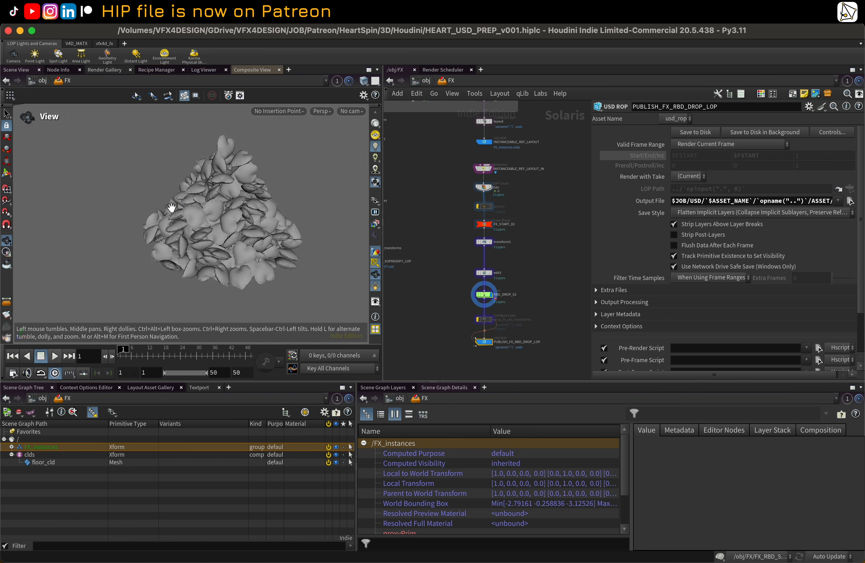
pyautogui.scroll(-3, 501, 228)
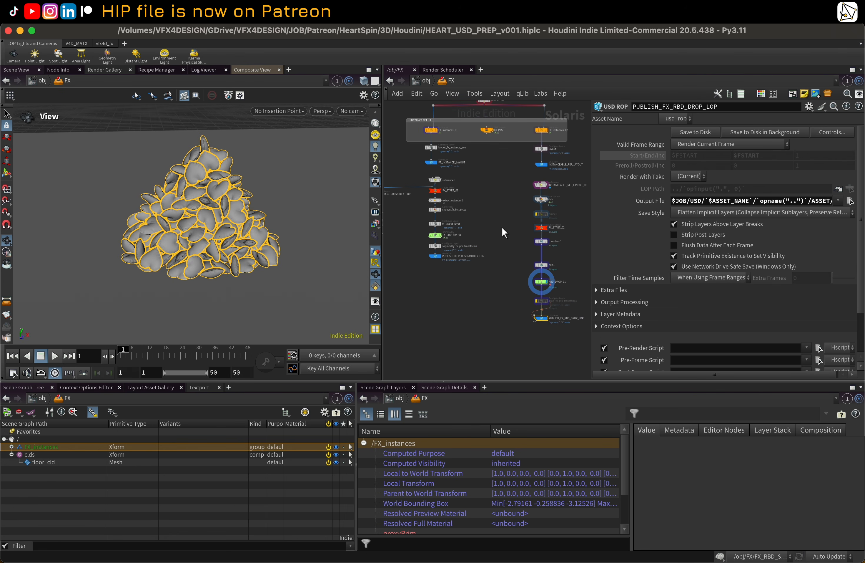
pyautogui.scroll(3, 482, 277)
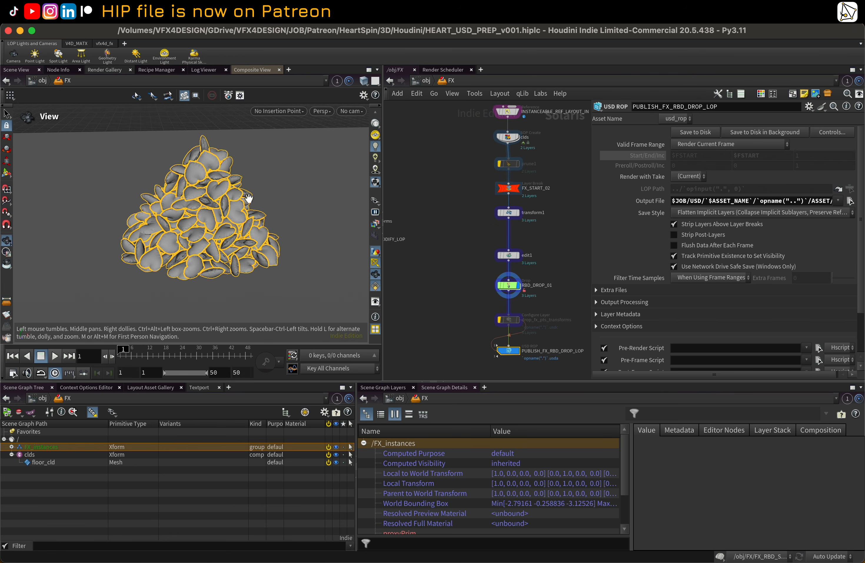
pyautogui.moveTo(251, 180)
pyautogui.mouseDown()
pyautogui.moveTo(226, 187)
pyautogui.moveTo(249, 184)
pyautogui.mouseUp()
pyautogui.scroll(-1, 454, 208)
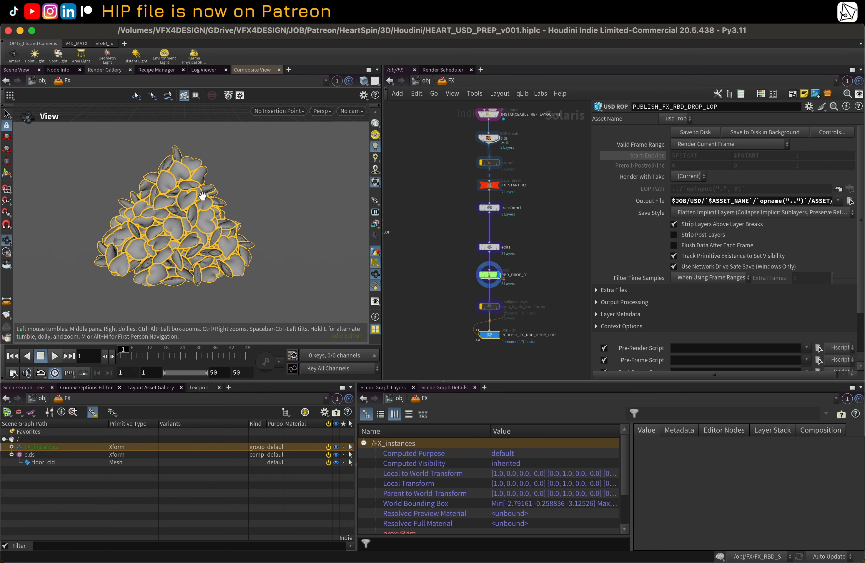
pyautogui.moveTo(172, 193); pyautogui.dragTo(185, 192)
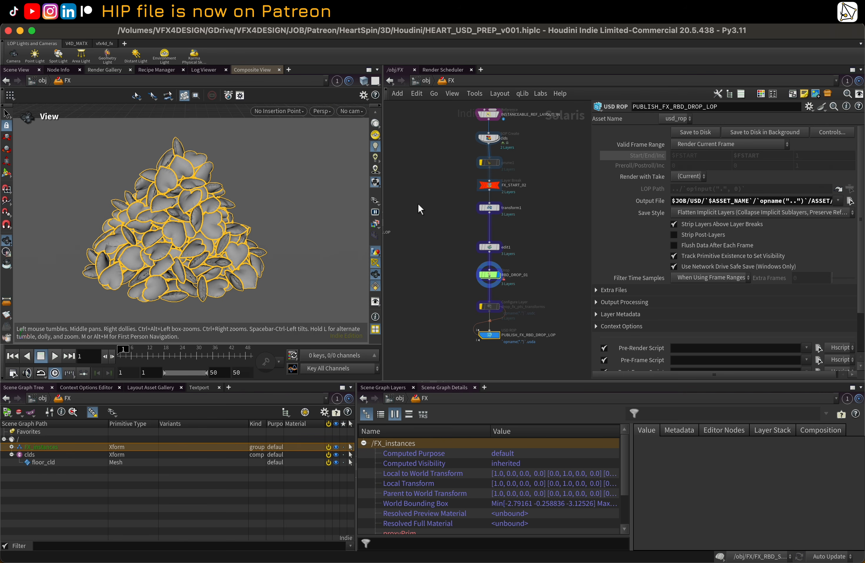
pyautogui.scroll(-3, 422, 193)
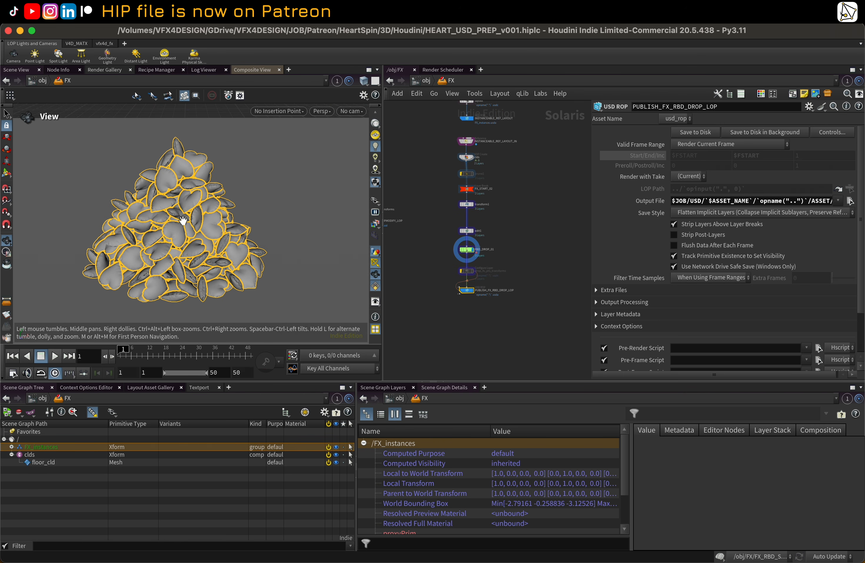
pyautogui.moveTo(183, 221); pyautogui.dragTo(207, 222)
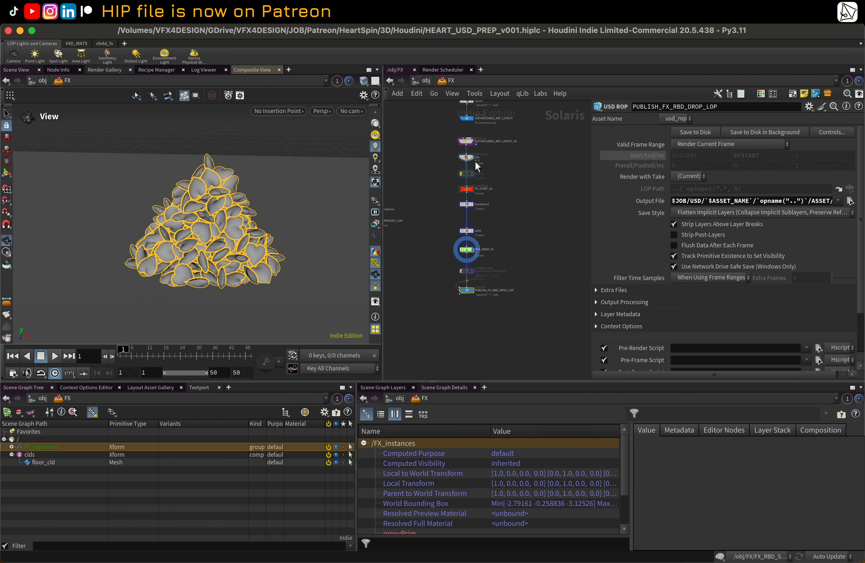
pyautogui.scroll(3, 532, 210)
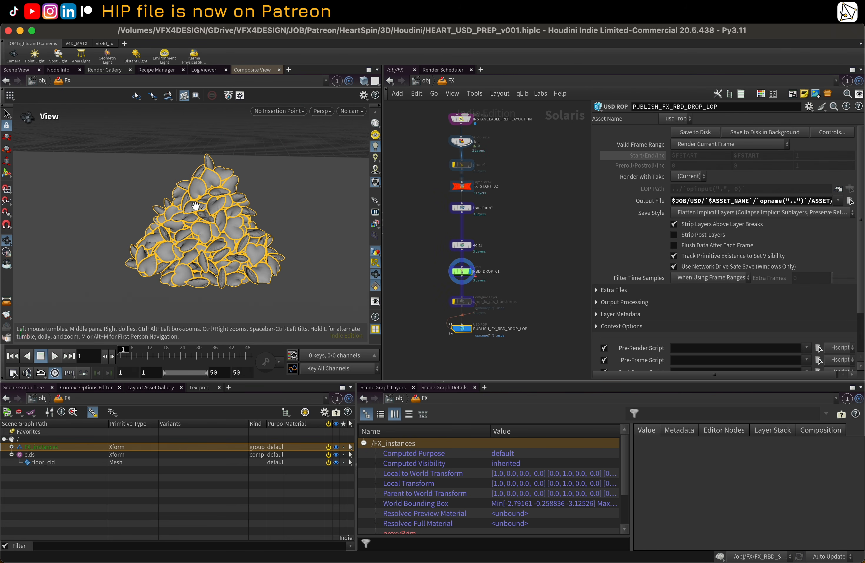
pyautogui.moveTo(280, 219)
pyautogui.mouseDown()
pyautogui.moveTo(251, 218)
pyautogui.moveTo(274, 221)
pyautogui.mouseUp()
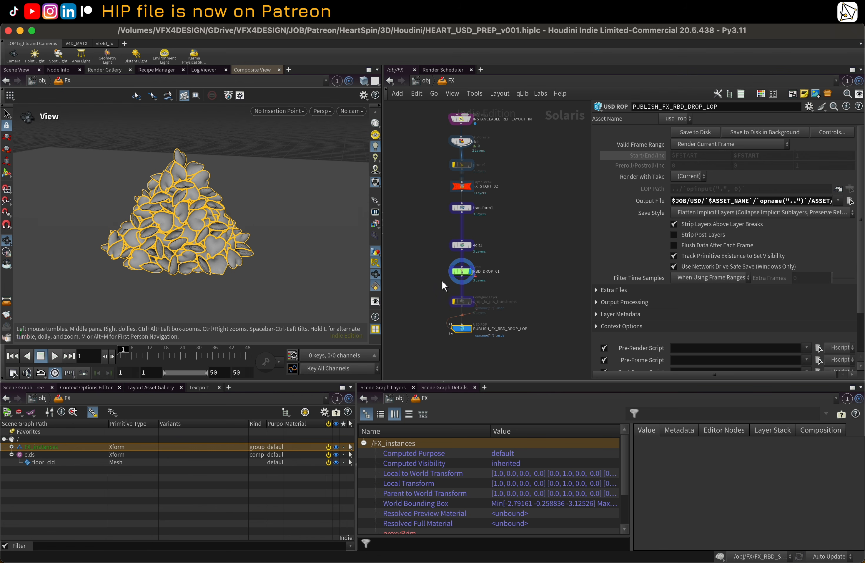
pyautogui.click(464, 271)
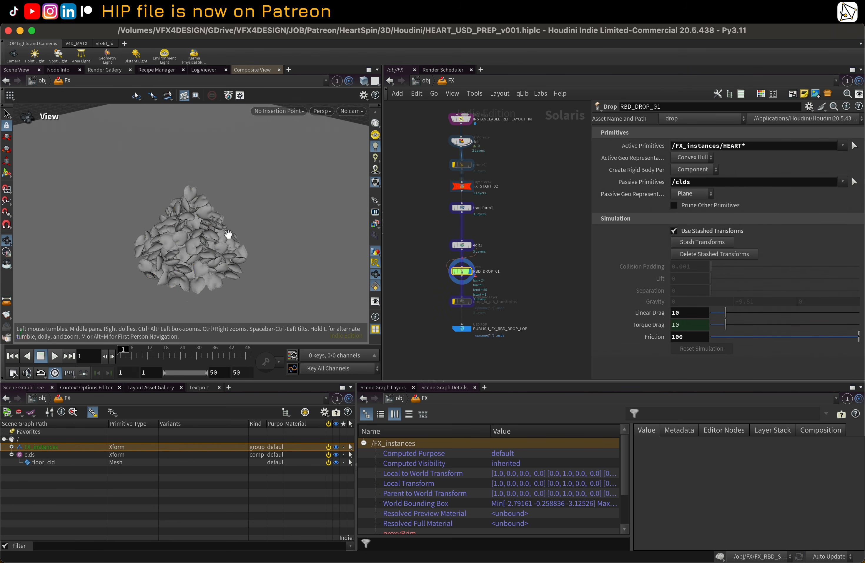
pyautogui.scroll(3, 228, 235)
pyautogui.moveTo(229, 235); pyautogui.dragTo(245, 225)
pyautogui.moveTo(224, 238); pyautogui.dragTo(228, 212, button='middle')
pyautogui.scroll(2, 234, 218)
pyautogui.moveTo(239, 222); pyautogui.dragTo(191, 235)
pyautogui.scroll(3, 192, 235)
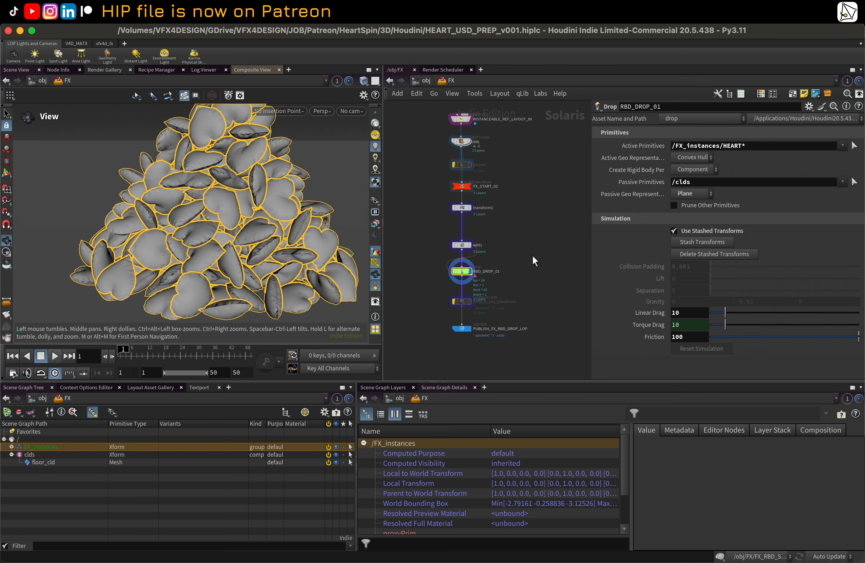
pyautogui.scroll(1, 533, 256)
pyautogui.moveTo(529, 264); pyautogui.dragTo(535, 245, button='middle')
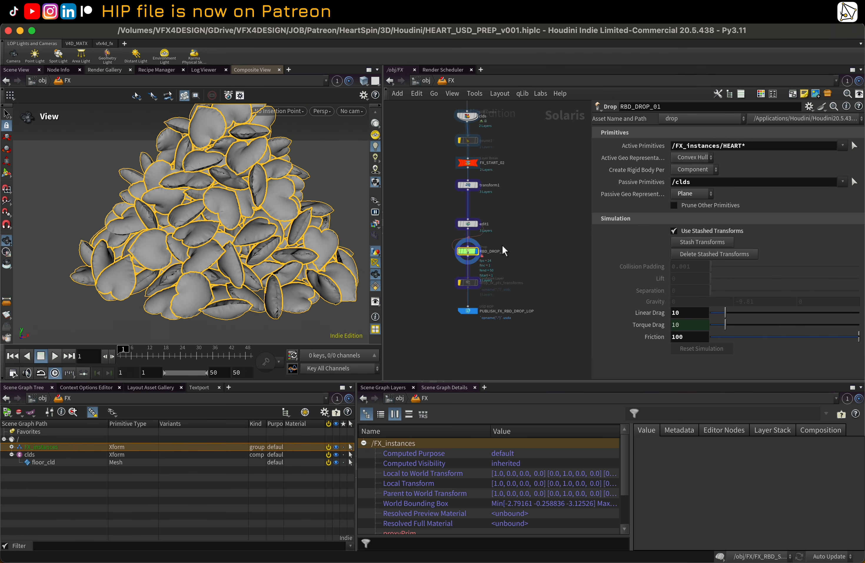
# Step: Dive inside RBD_DROP_01 and inspect the modifypointinstances1 node's settings
pyautogui.doubleClick(472, 252)
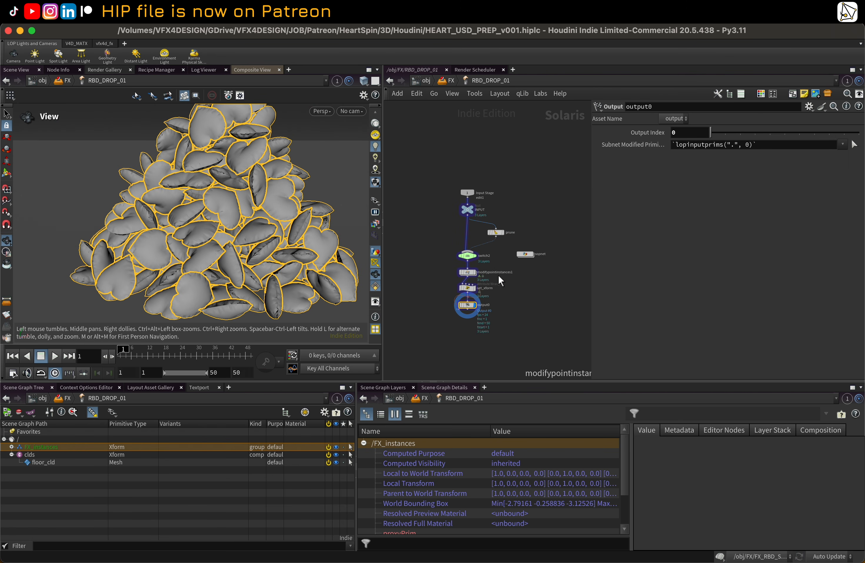
pyautogui.scroll(3, 500, 278)
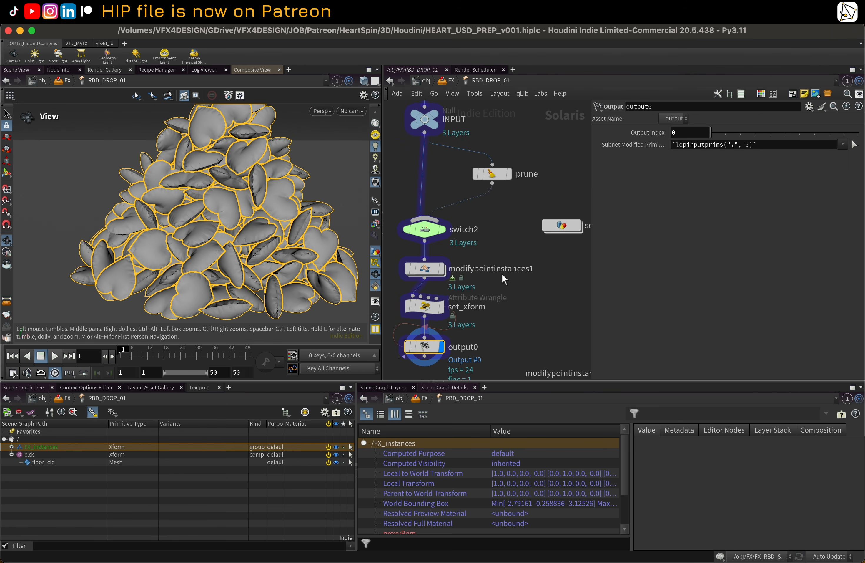
pyautogui.click(445, 269)
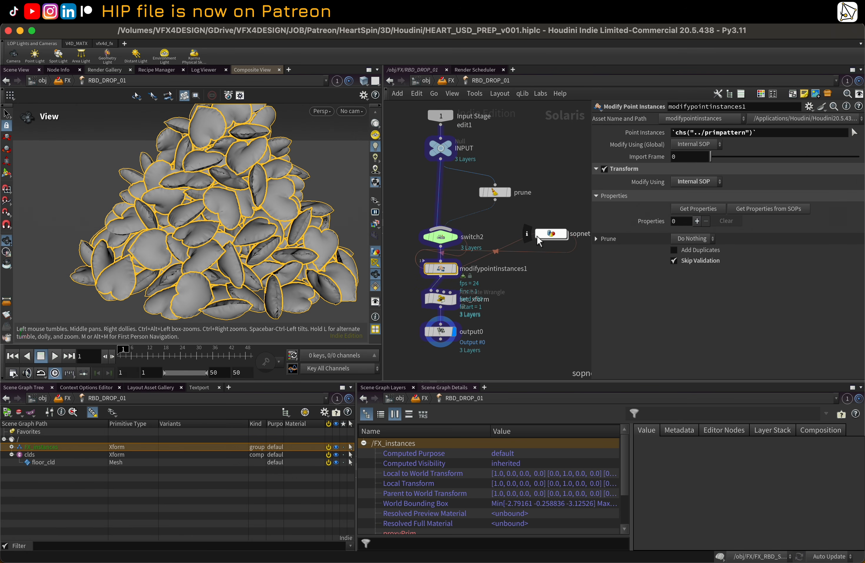
pyautogui.scroll(-2, 566, 192)
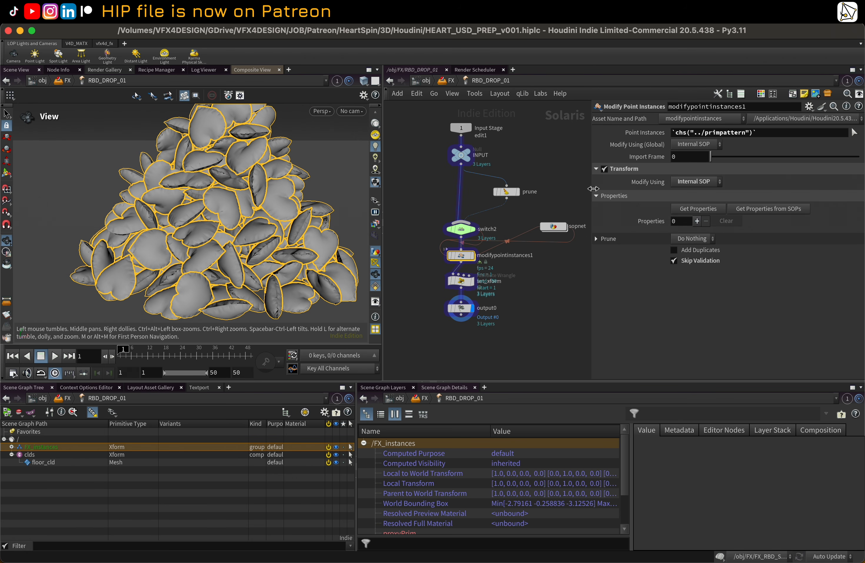
pyautogui.moveTo(594, 188); pyautogui.dragTo(656, 188)
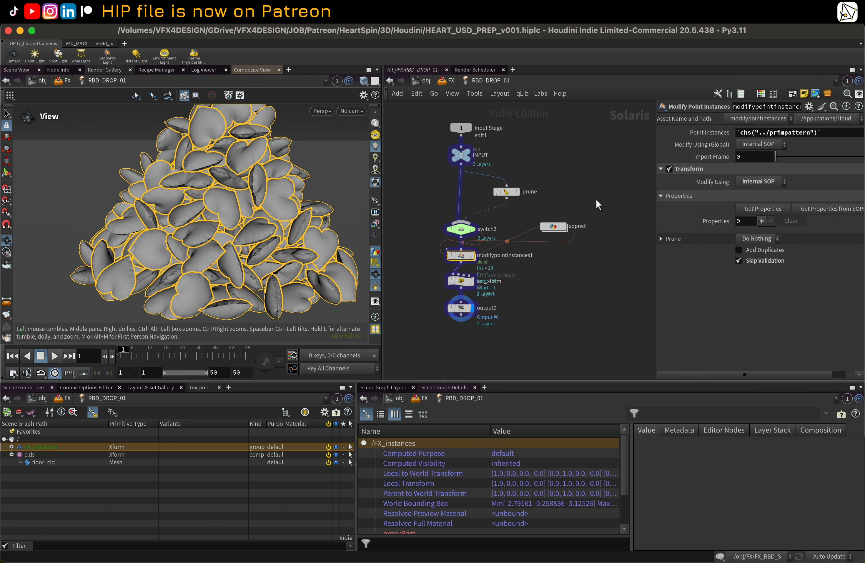
# Step: Enter the sopnet inside RBD_DROP_01 and browse its node network
pyautogui.doubleClick(555, 237)
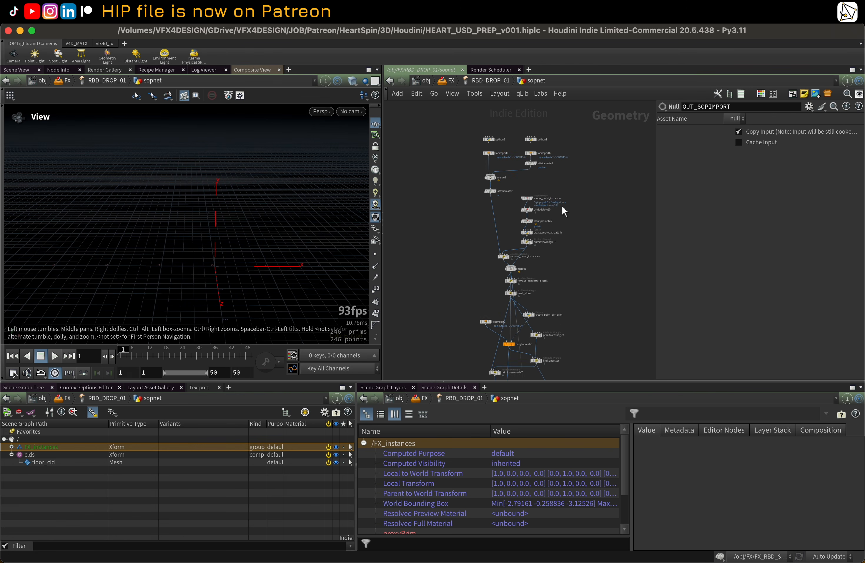
pyautogui.scroll(5, 571, 226)
pyautogui.scroll(-6, 574, 241)
pyautogui.moveTo(579, 287); pyautogui.dragTo(572, 193, button='middle')
pyautogui.moveTo(593, 248); pyautogui.dragTo(544, 120, button='middle')
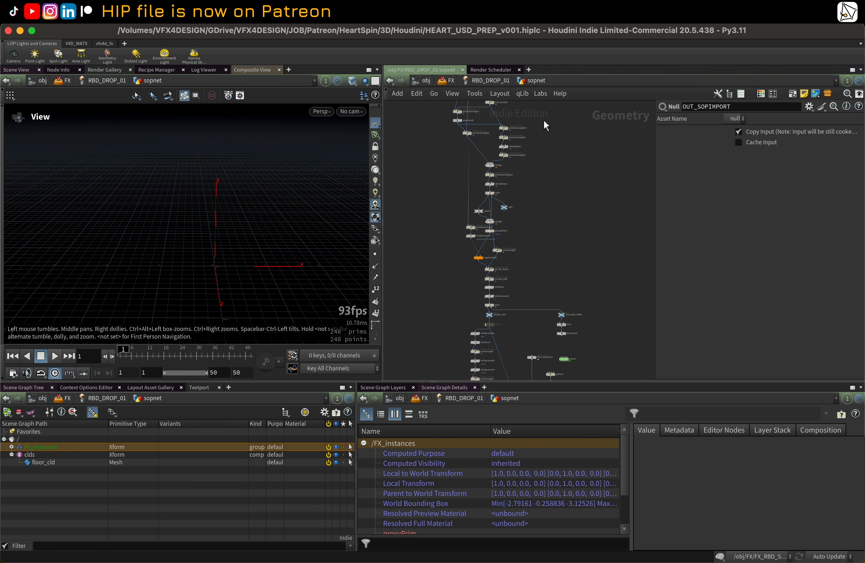
pyautogui.moveTo(563, 252); pyautogui.dragTo(541, 112, button='middle')
pyautogui.scroll(8, 573, 218)
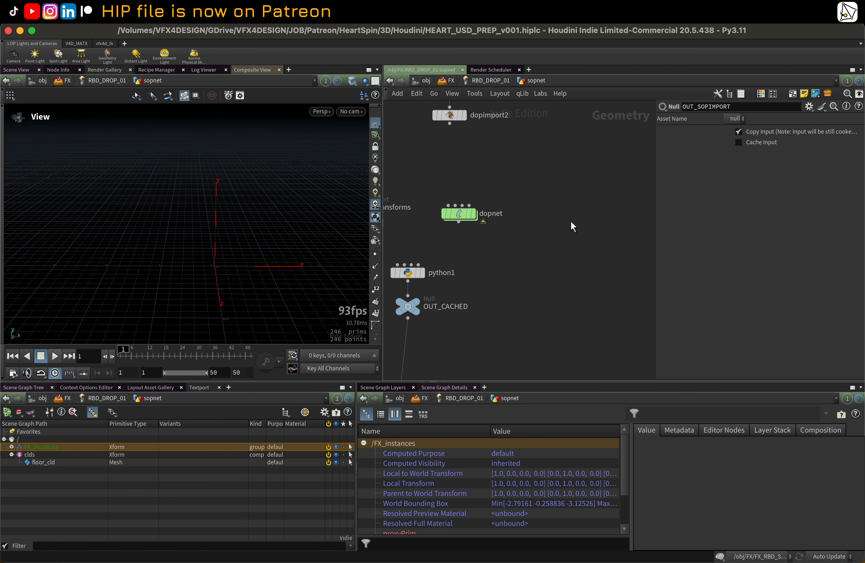
# Step: Enter the dopnet and inspect the geo1 and geo2 RBD Packed Object nodes and their physical settings
pyautogui.moveTo(573, 225); pyautogui.dragTo(603, 240, button='middle')
pyautogui.doubleClick(507, 209)
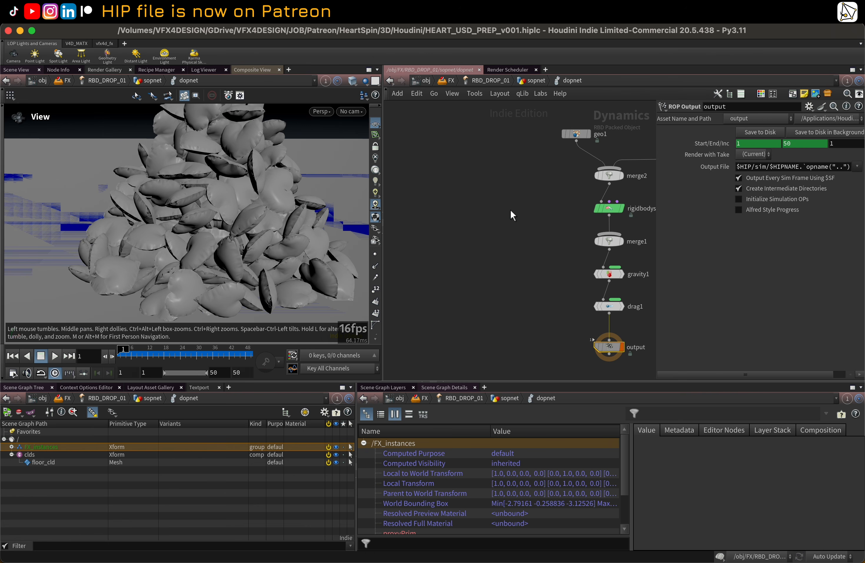
pyautogui.moveTo(526, 214); pyautogui.dragTo(416, 221, button='middle')
pyautogui.moveTo(437, 121); pyautogui.dragTo(480, 154)
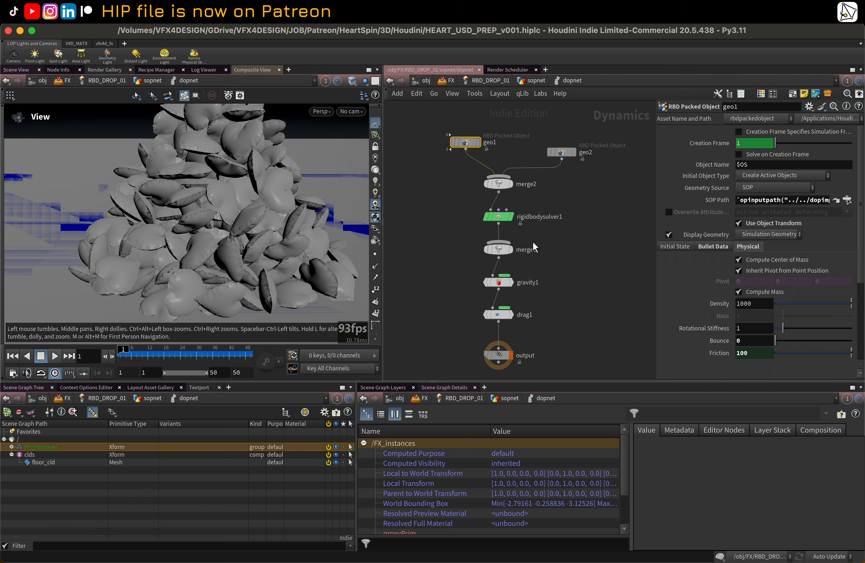
pyautogui.scroll(-5, 197, 183)
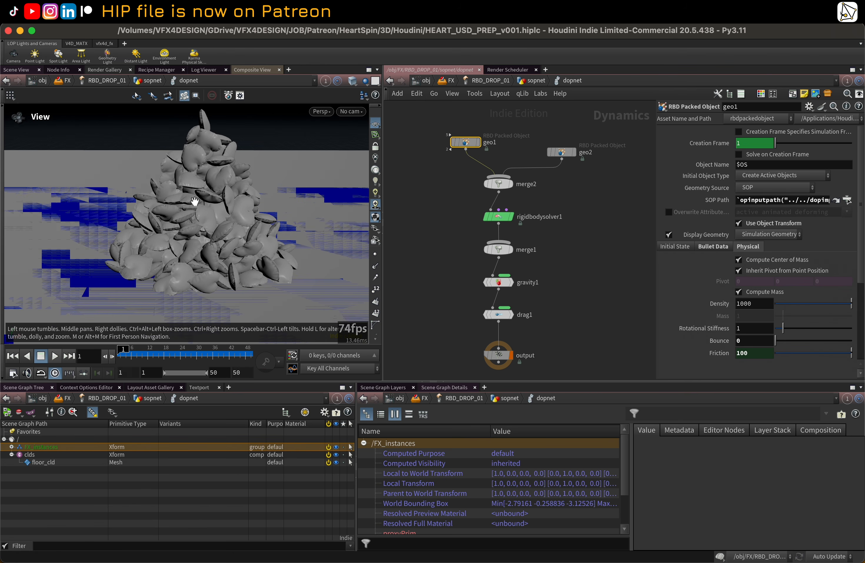
pyautogui.moveTo(549, 134); pyautogui.dragTo(587, 175)
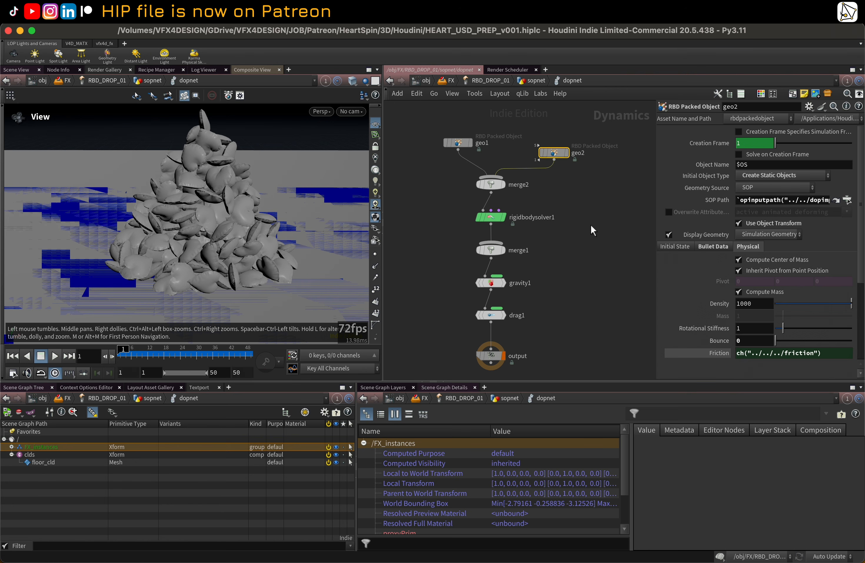
pyautogui.moveTo(591, 224); pyautogui.dragTo(581, 218, button='middle')
pyautogui.scroll(-1, 449, 197)
pyautogui.moveTo(424, 182); pyautogui.dragTo(452, 185, button='middle')
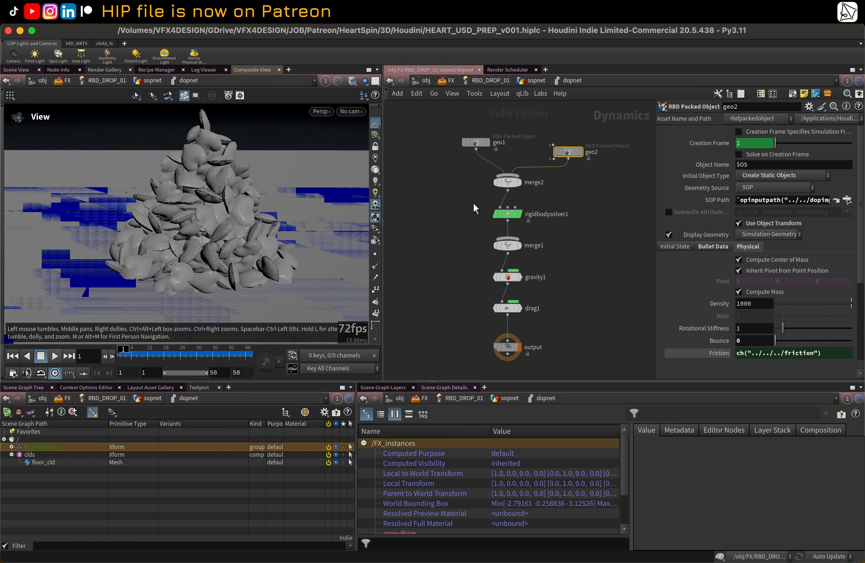
pyautogui.moveTo(507, 345); pyautogui.dragTo(508, 367)
pyautogui.moveTo(598, 254); pyautogui.dragTo(582, 255, button='middle')
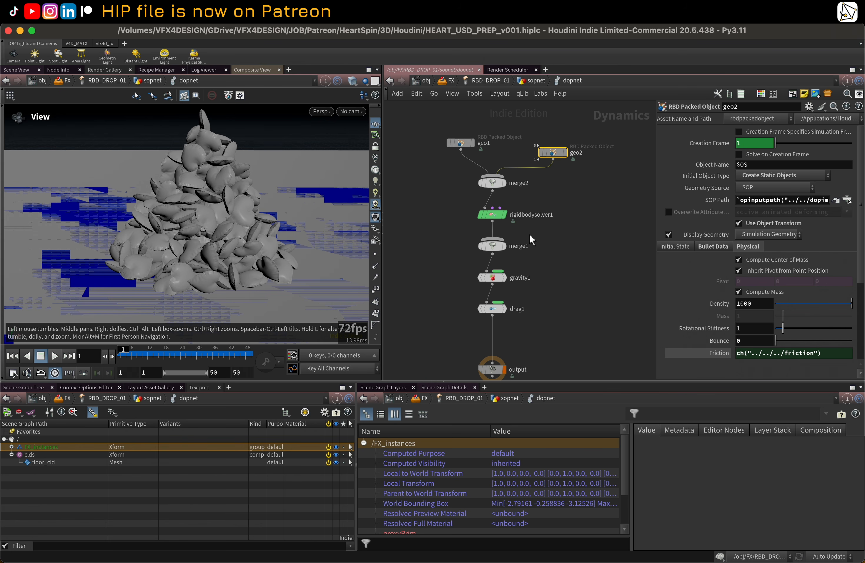
pyautogui.scroll(-3, 593, 241)
pyautogui.moveTo(655, 232); pyautogui.dragTo(611, 233)
pyautogui.moveTo(574, 237); pyautogui.dragTo(550, 236, button='middle')
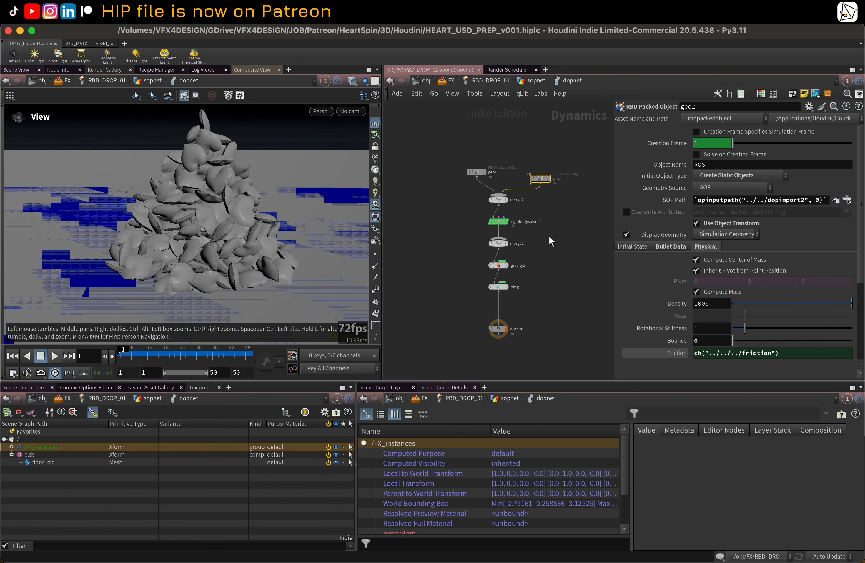
# Step: Turn off Show Guide Geometry in geo2's Bullet Data settings and hide other objects in the viewport
pyautogui.click(648, 245)
pyautogui.click(676, 247)
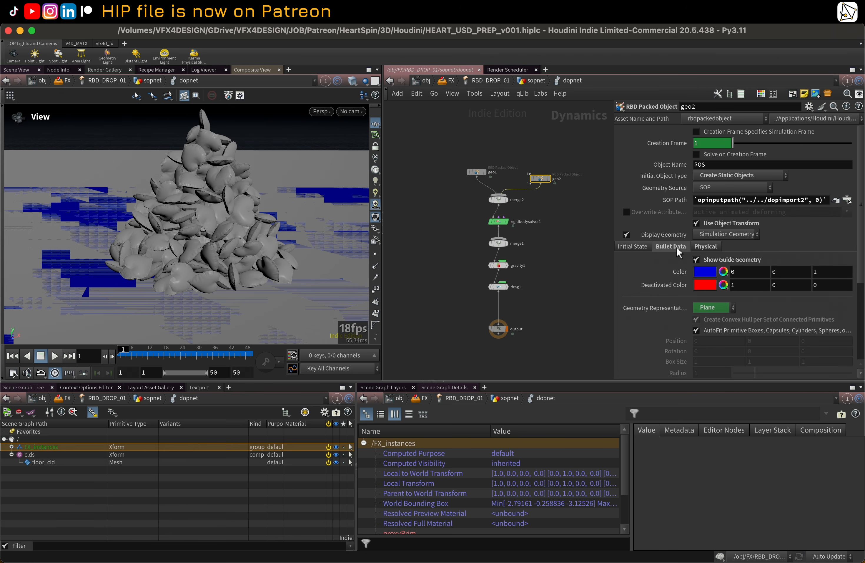
pyautogui.click(696, 260)
pyautogui.moveTo(247, 194); pyautogui.dragTo(233, 157)
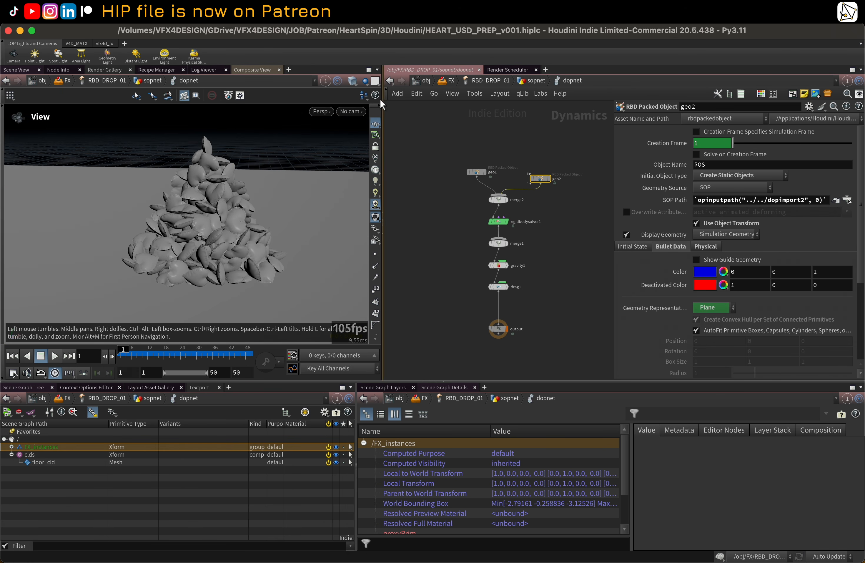
pyautogui.click(365, 80)
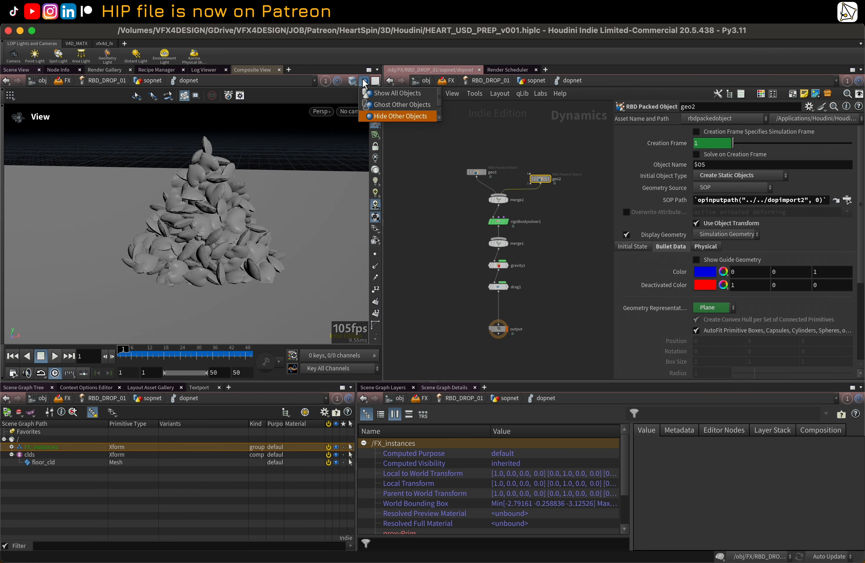
pyautogui.click(378, 116)
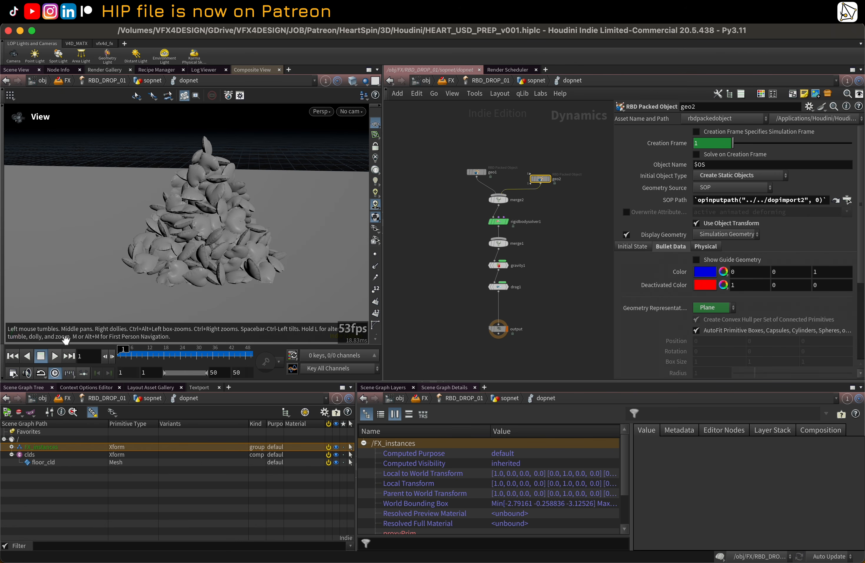
# Step: Play the drop simulation and scrub the timeline to review the hearts falling and settling
pyautogui.click(55, 356)
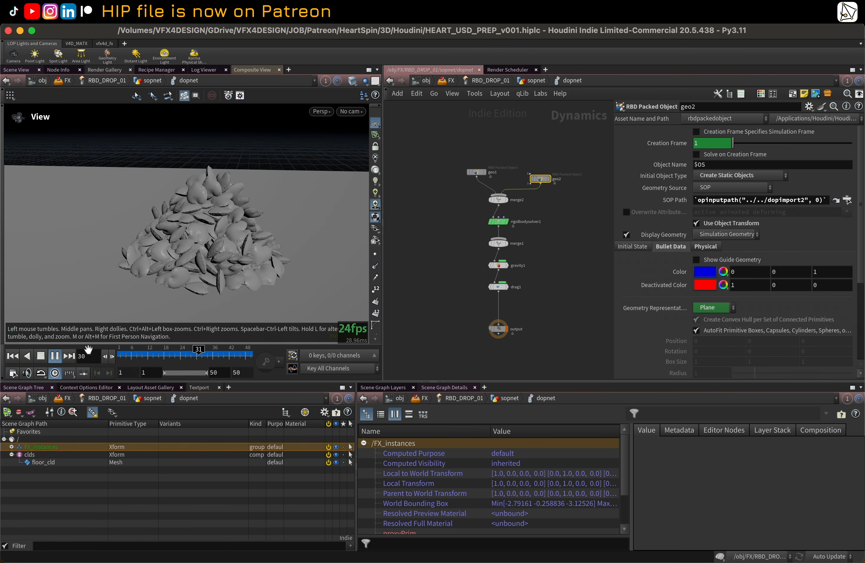
pyautogui.click(55, 355)
pyautogui.moveTo(143, 357)
pyautogui.mouseDown()
pyautogui.moveTo(232, 359)
pyautogui.moveTo(101, 350)
pyautogui.mouseUp()
pyautogui.moveTo(564, 262); pyautogui.dragTo(562, 263, button='middle')
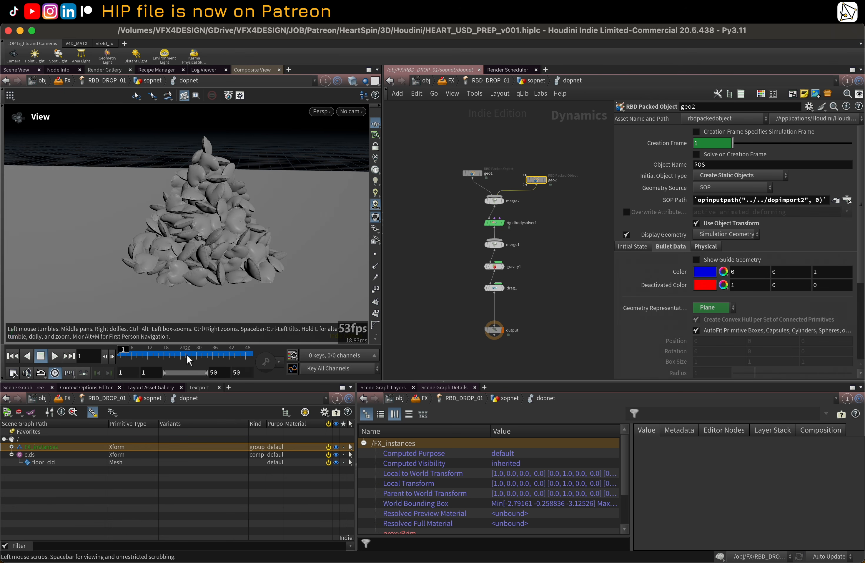
pyautogui.moveTo(157, 355)
pyautogui.mouseDown()
pyautogui.moveTo(245, 354)
pyautogui.moveTo(122, 354)
pyautogui.moveTo(225, 354)
pyautogui.moveTo(216, 355)
pyautogui.mouseUp()
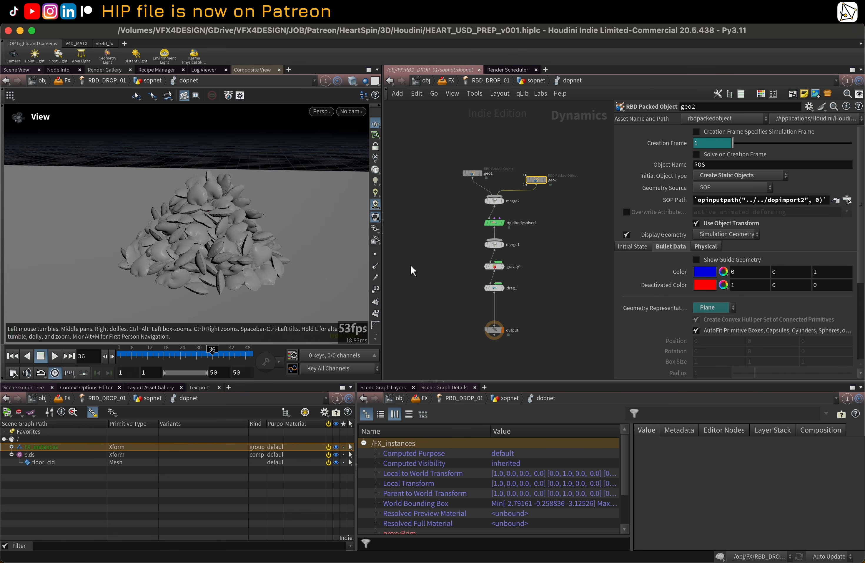
# Step: Return to the FX LOP network, rewind the timeline to frame 1, and pan across the node graph
pyautogui.press('u')
pyautogui.press('u')
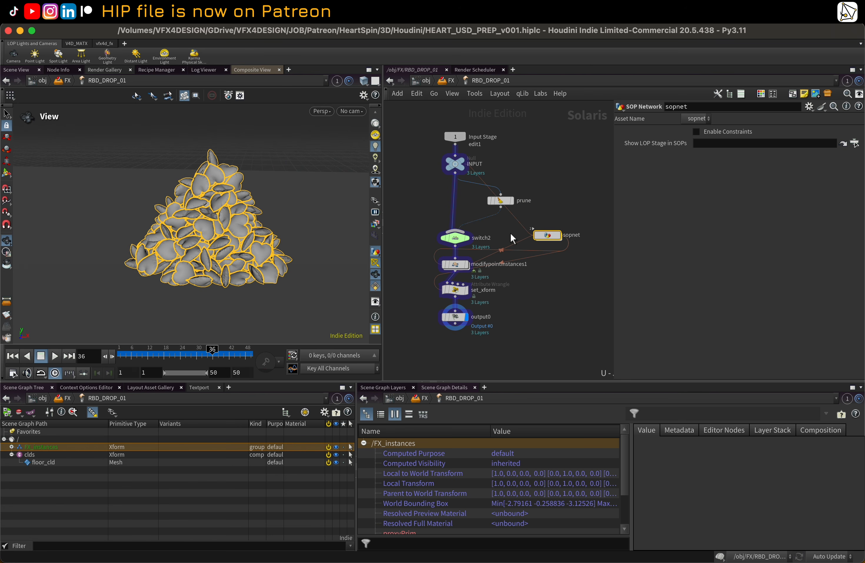
pyautogui.press('u')
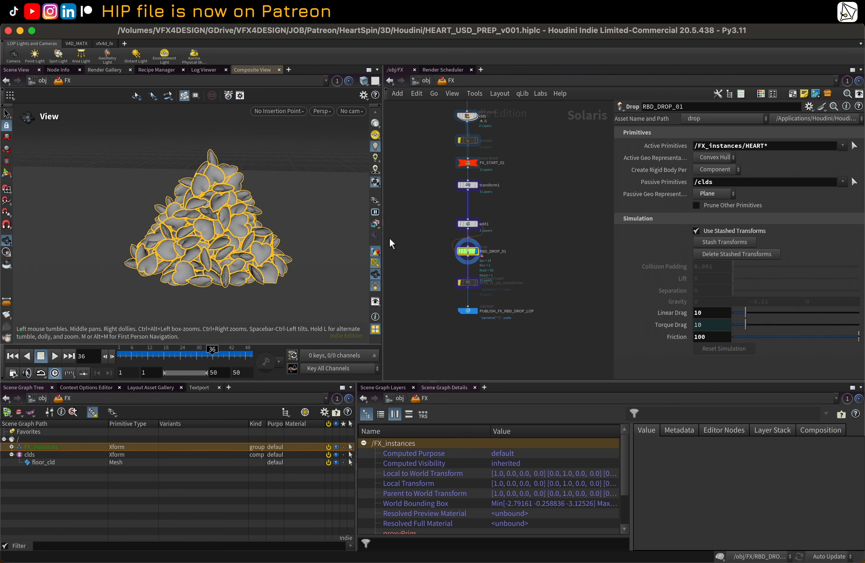
pyautogui.moveTo(243, 354); pyautogui.dragTo(86, 342)
pyautogui.scroll(-4, 486, 232)
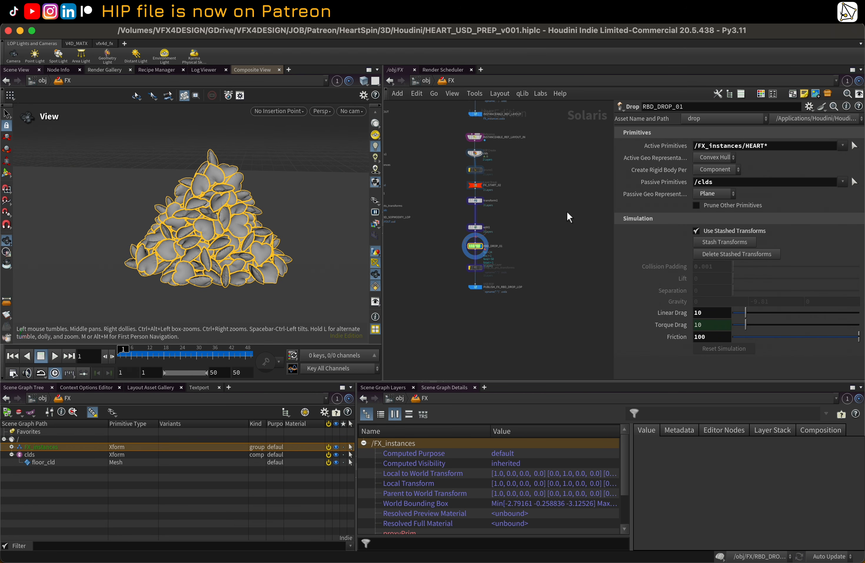
pyautogui.moveTo(543, 176); pyautogui.dragTo(561, 237, button='middle')
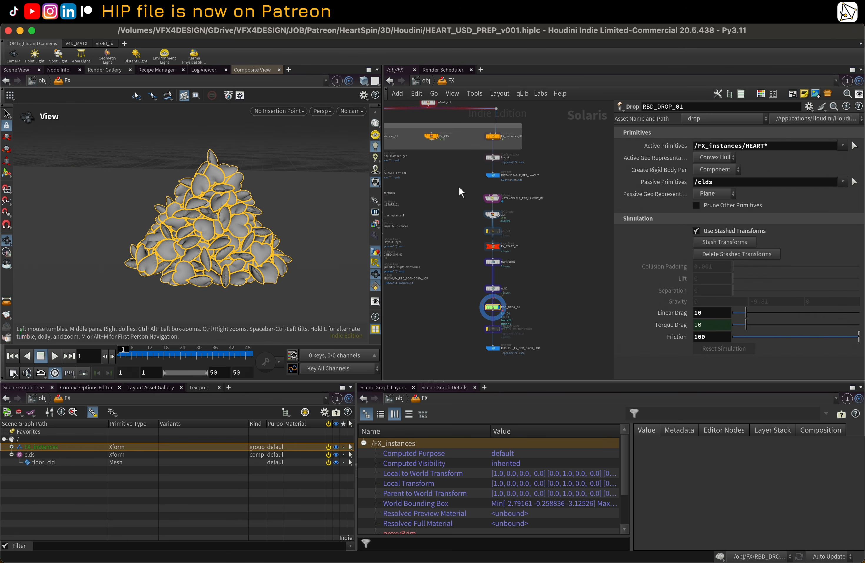
pyautogui.moveTo(449, 169); pyautogui.dragTo(534, 199, button='middle')
pyautogui.scroll(4, 492, 176)
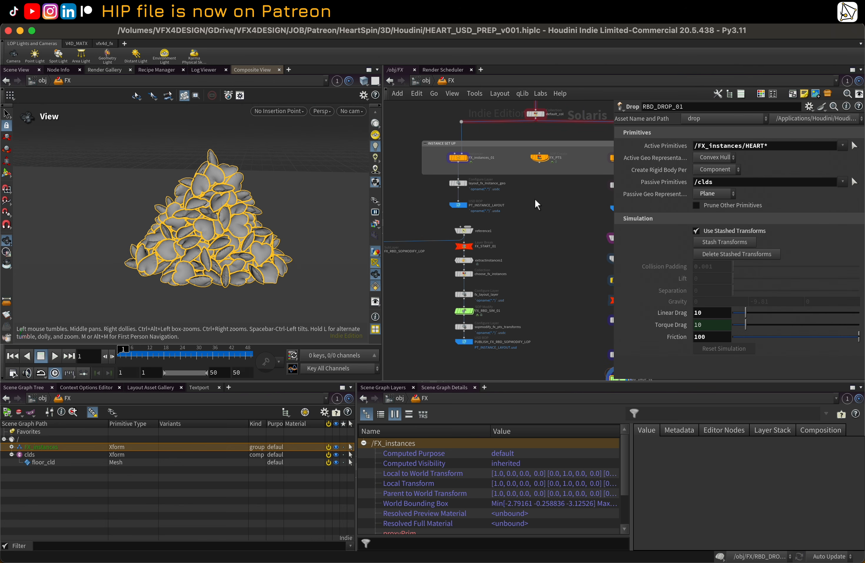
# Step: Inspect the FX_instances_01, PT_INSTANCE_LAYOUT, reference1 and extractinstances1 nodes and their parameters
pyautogui.click(468, 157)
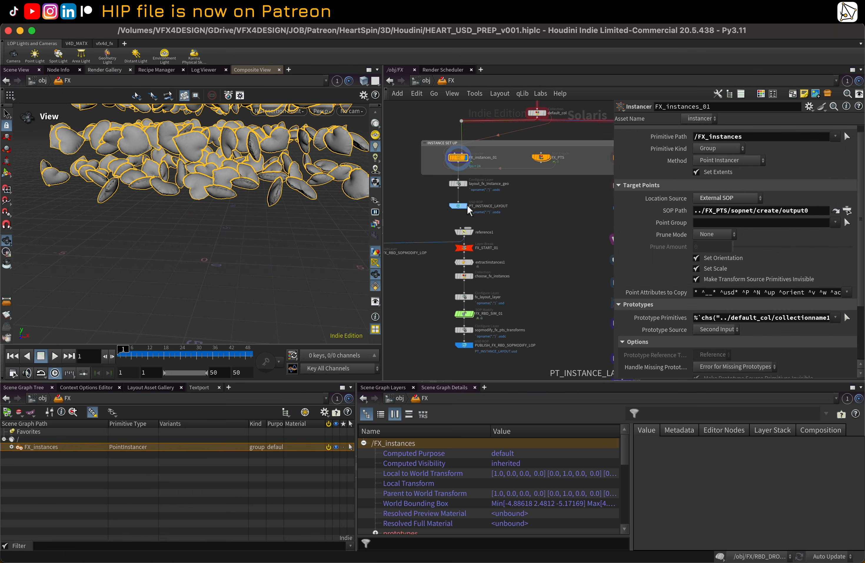
pyautogui.click(466, 205)
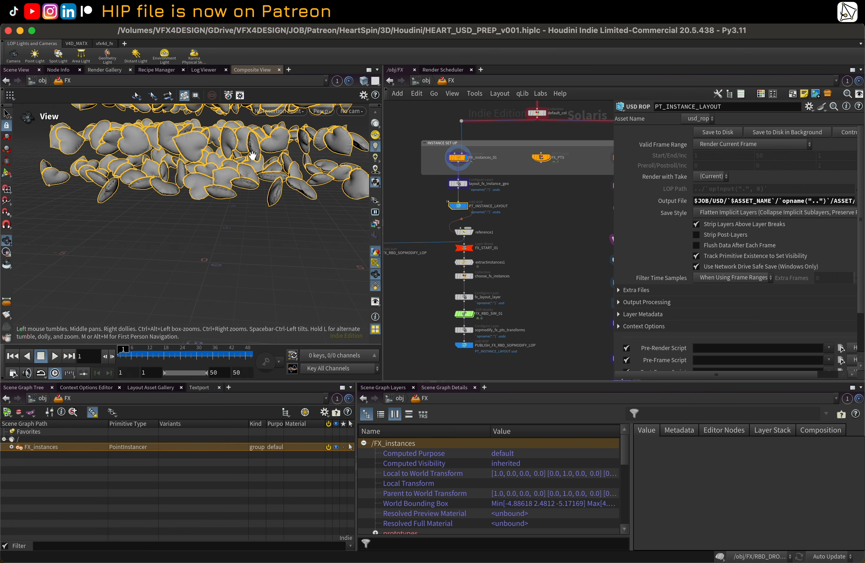
pyautogui.click(471, 232)
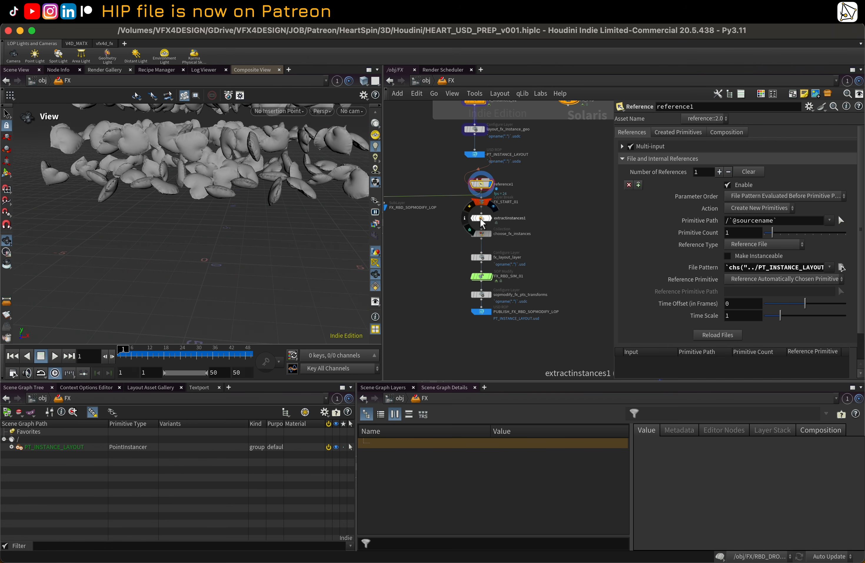
pyautogui.click(489, 219)
pyautogui.click(487, 219)
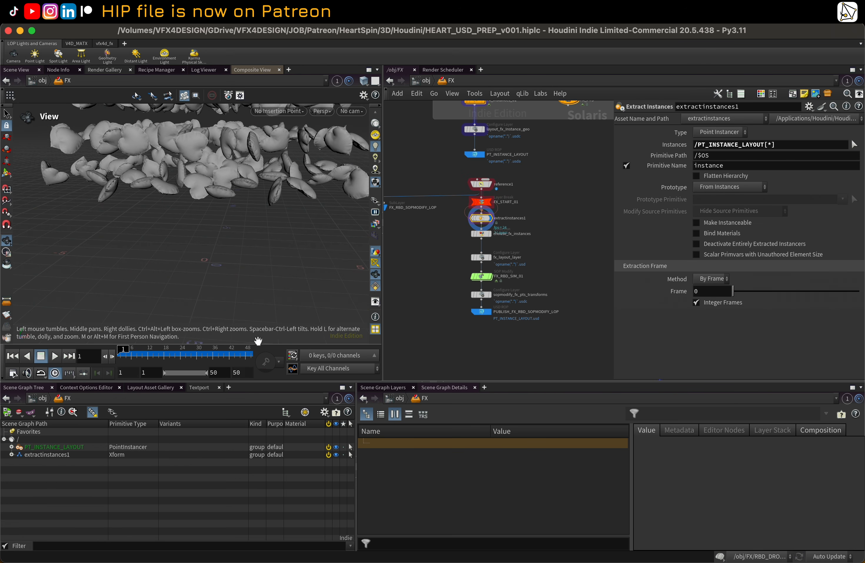
# Step: Expand the extractinstances1 hierarchy in the scene graph tree and select the extracted heart instances
pyautogui.click(12, 454)
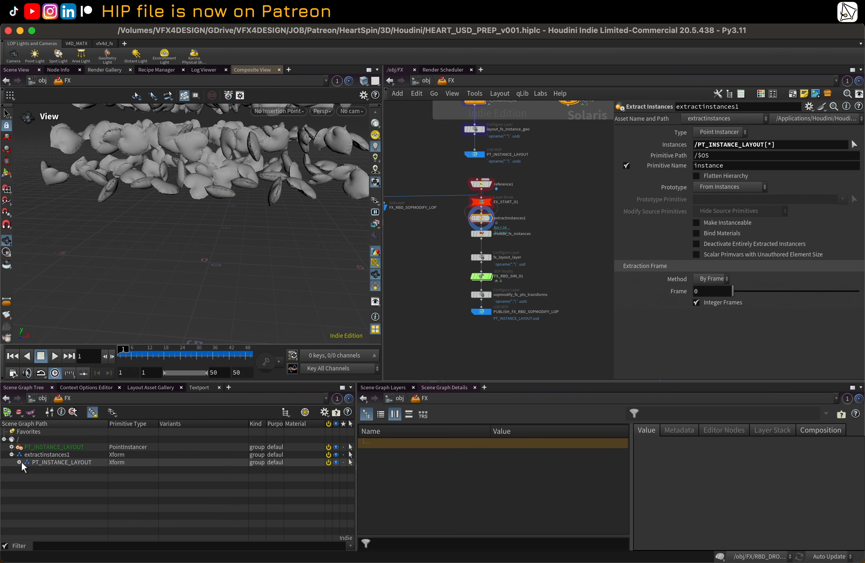
pyautogui.click(20, 462)
pyautogui.scroll(-3, 67, 477)
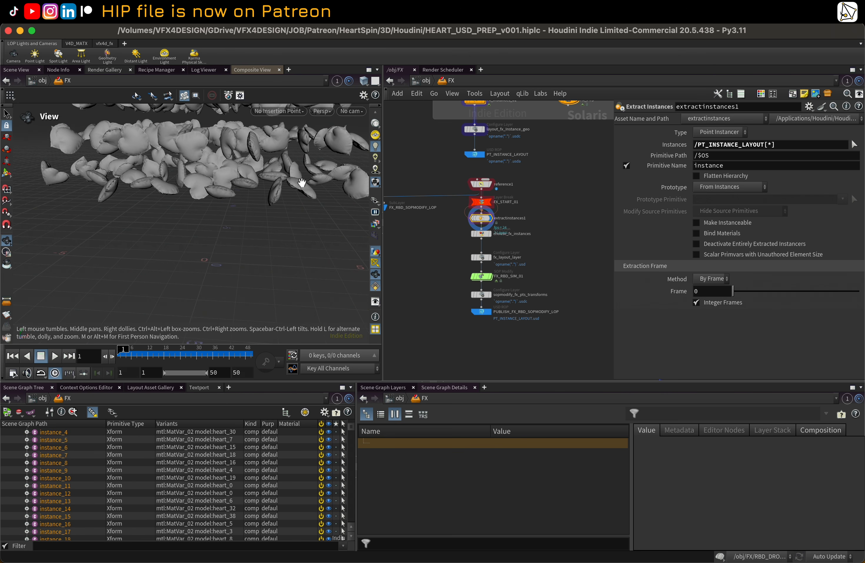
pyautogui.press('s')
pyautogui.click(302, 181)
pyautogui.press('Escape')
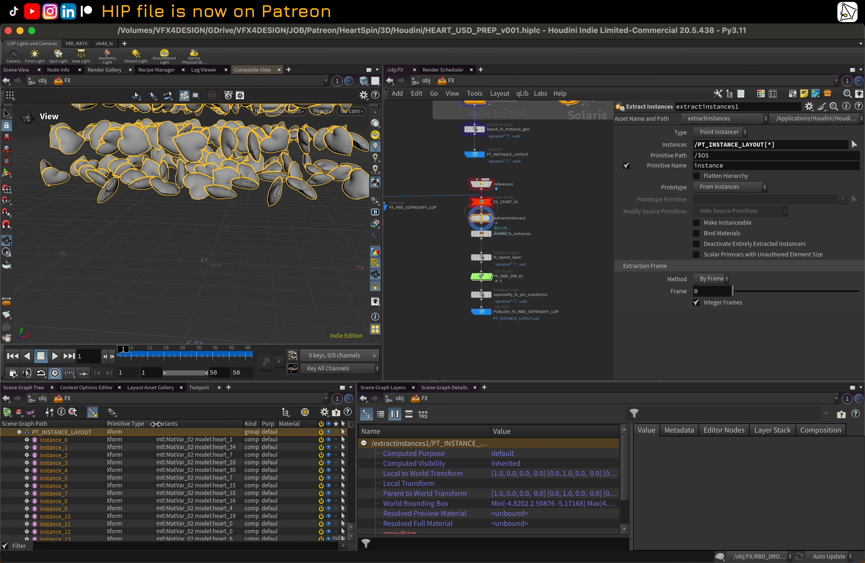
pyautogui.moveTo(156, 426)
pyautogui.mouseDown()
pyautogui.moveTo(177, 426)
pyautogui.moveTo(159, 426)
pyautogui.mouseUp()
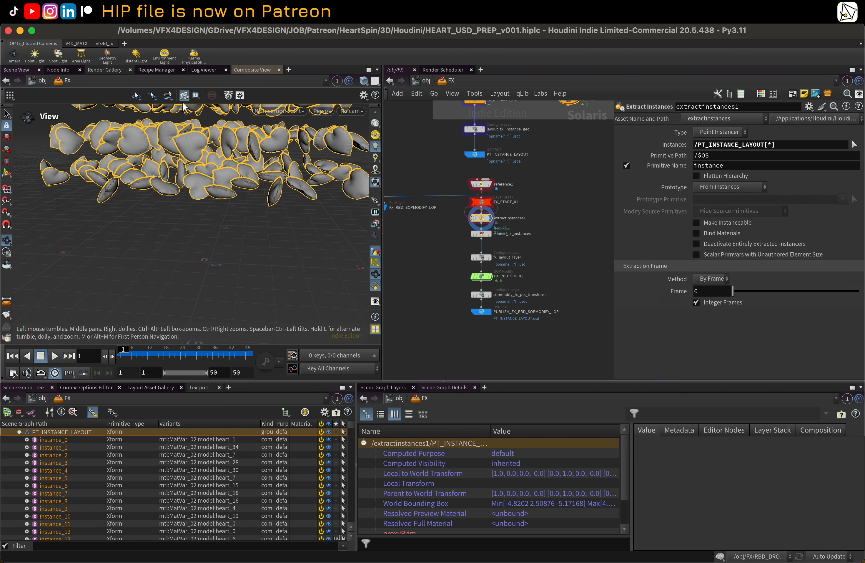
pyautogui.moveTo(177, 169); pyautogui.dragTo(180, 242)
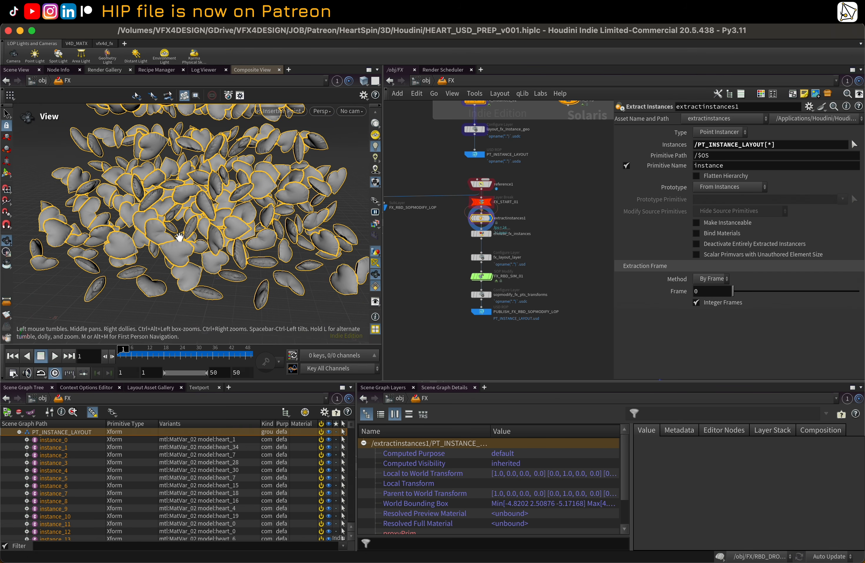
# Step: Pick individual heart instances in the viewport with the Select tool to check their prims
pyautogui.press('s')
pyautogui.click(178, 95)
pyautogui.click(165, 132)
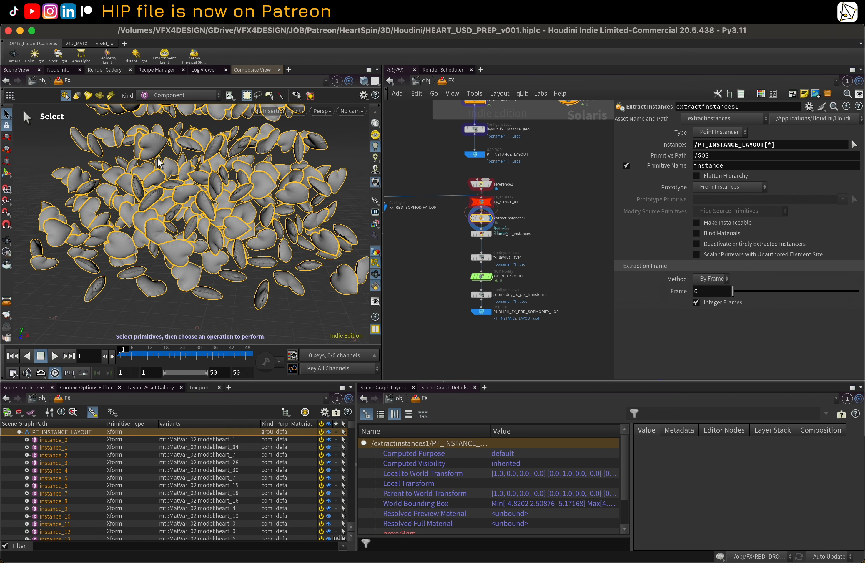
pyautogui.click(153, 174)
pyautogui.click(182, 213)
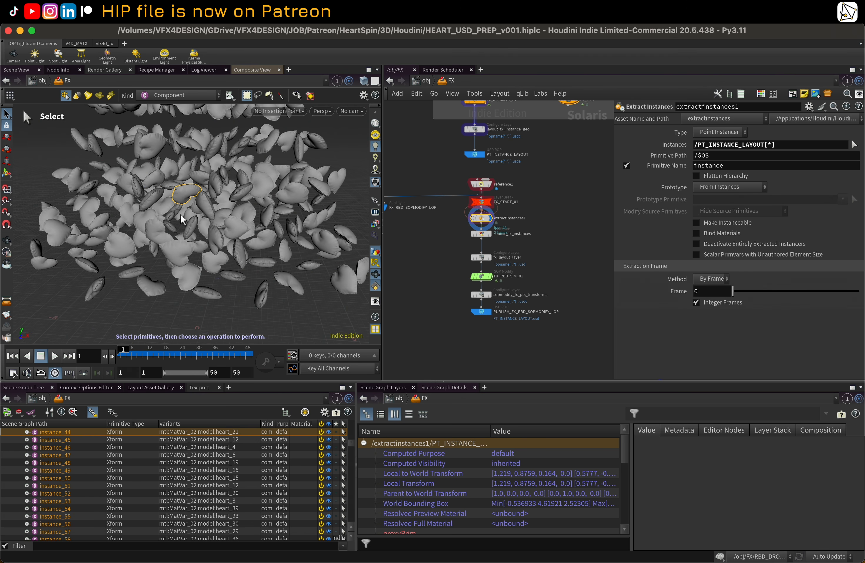
# Step: Open the choose_fx_instances collection node and browse the extracted instance hierarchy in the scene graph tree
pyautogui.scroll(5, 472, 243)
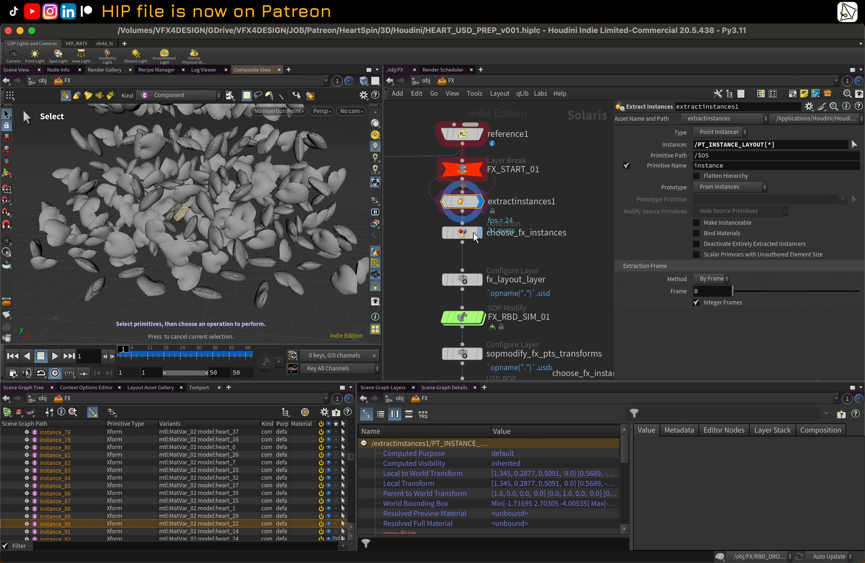
pyautogui.click(469, 252)
pyautogui.scroll(-4, 570, 223)
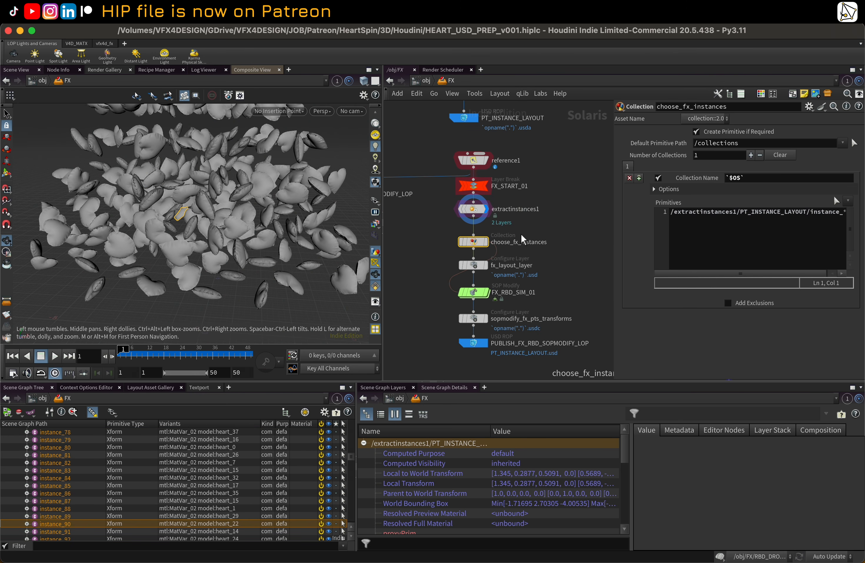
pyautogui.moveTo(611, 221); pyautogui.dragTo(574, 218)
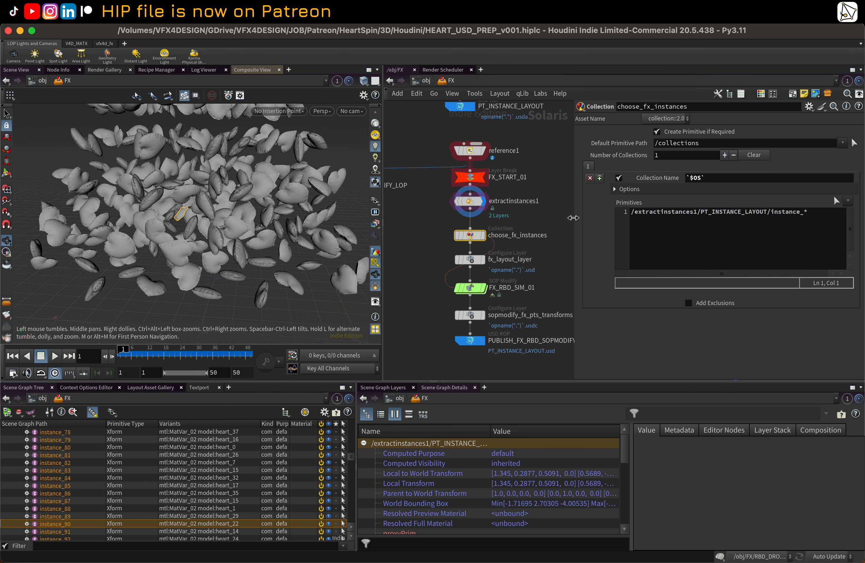
pyautogui.scroll(8, 91, 467)
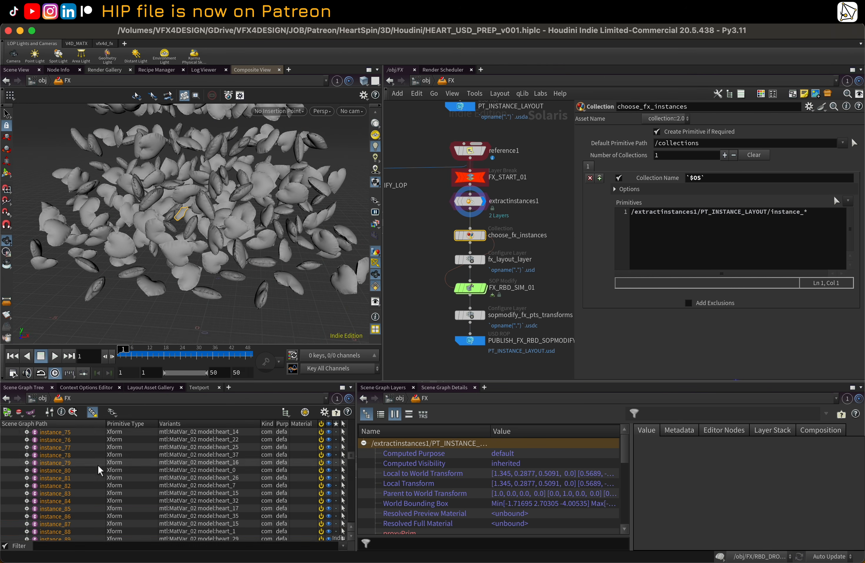
pyautogui.scroll(18, 91, 463)
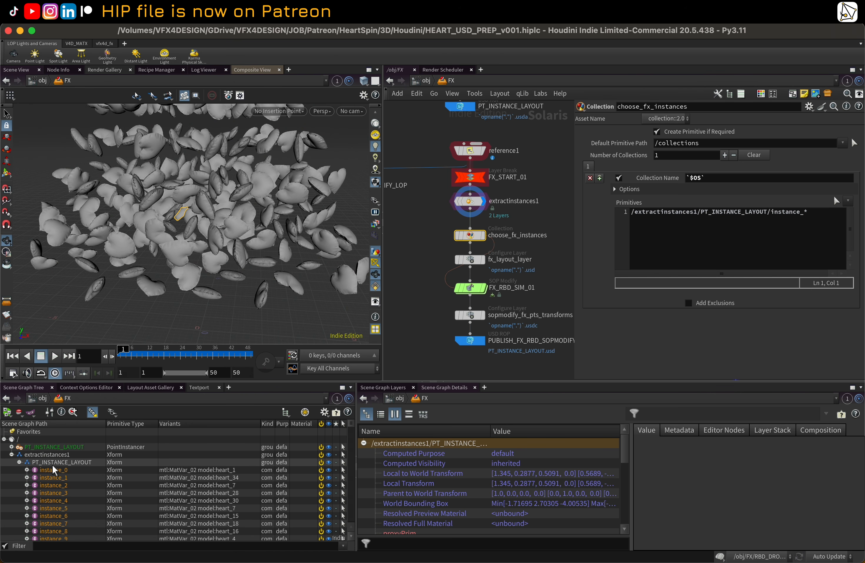
pyautogui.click(43, 455)
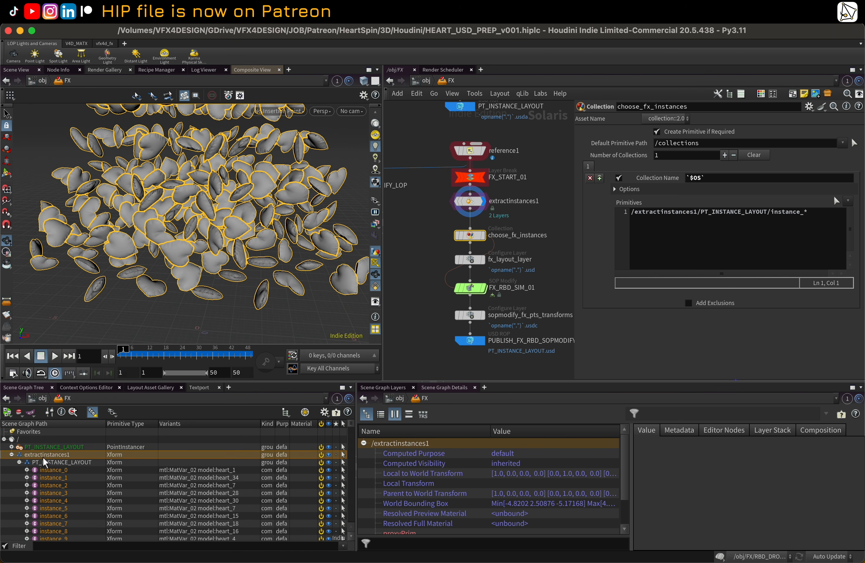
pyautogui.click(54, 470)
pyautogui.click(11, 455)
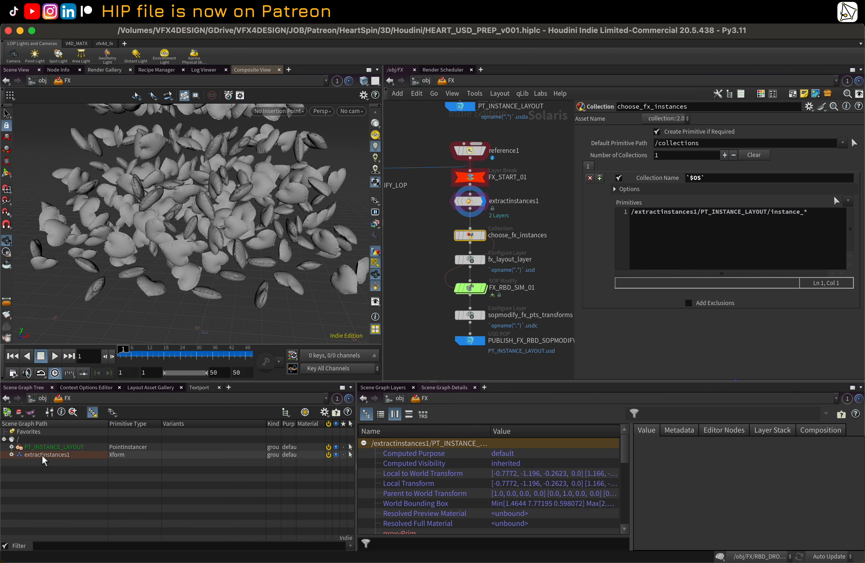
# Step: Examine the /collections prim and the choose_fx_instances collection's member list in the scene graph details
pyautogui.click(481, 234)
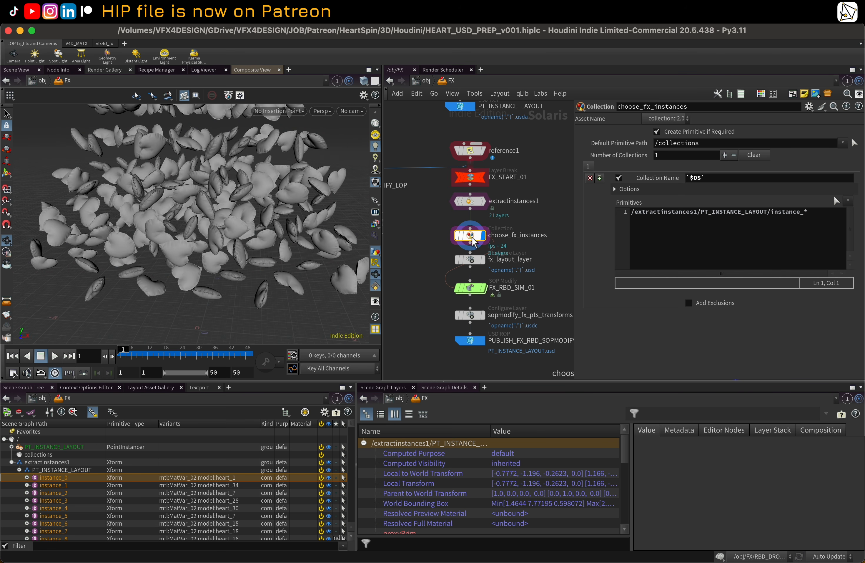
pyautogui.scroll(-10, 444, 479)
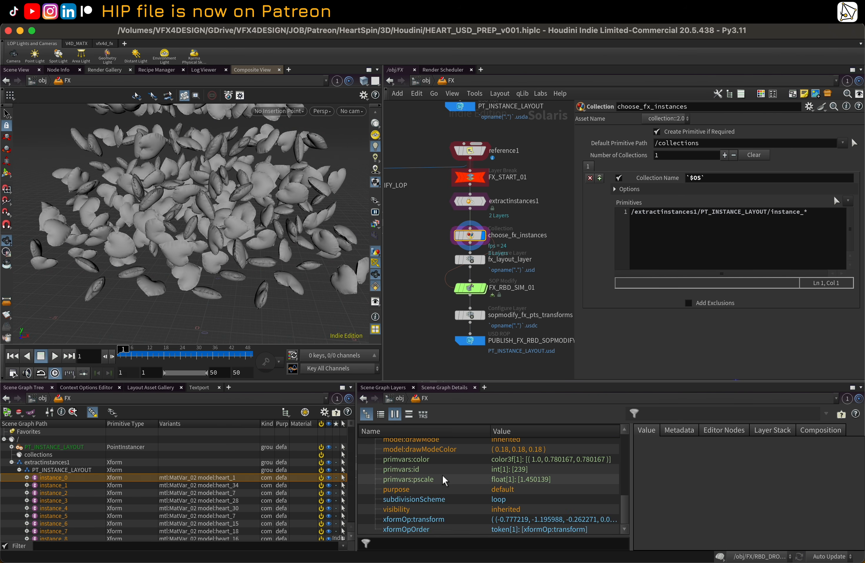
pyautogui.scroll(10, 444, 479)
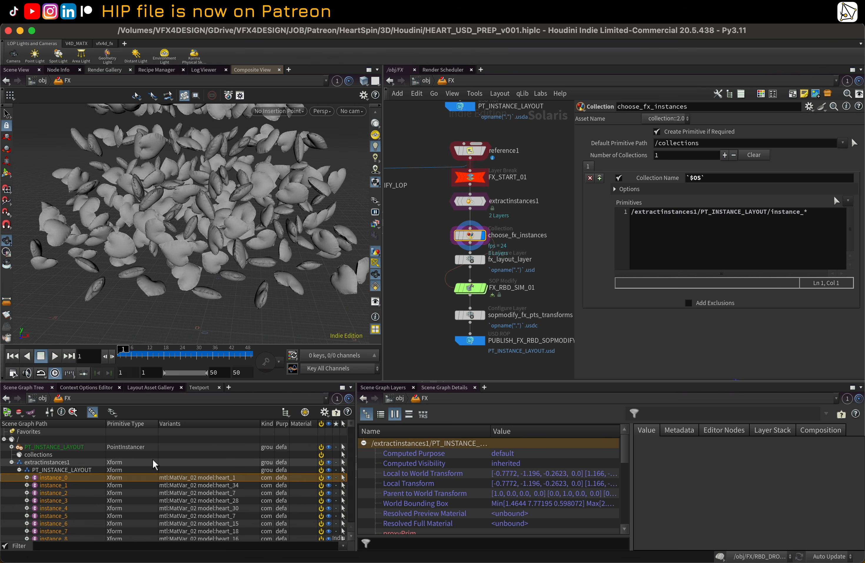
pyautogui.click(59, 455)
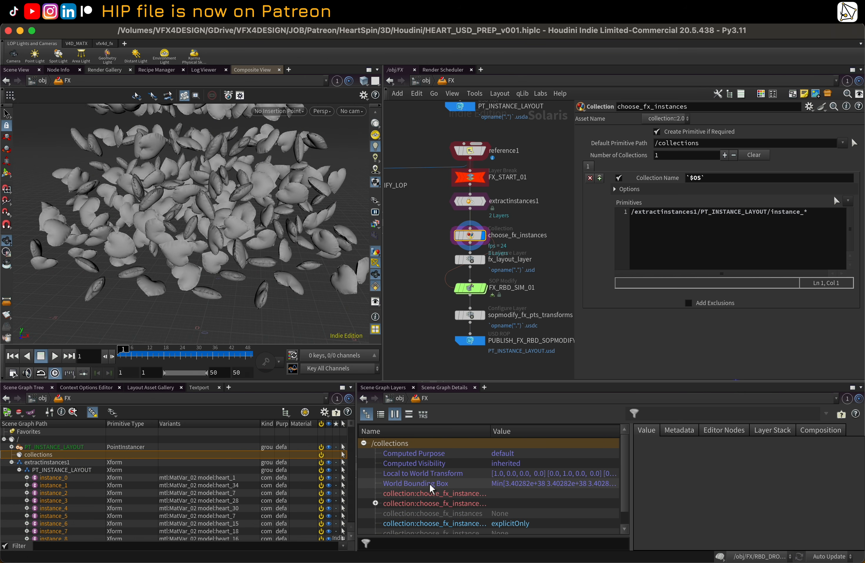
pyautogui.click(421, 504)
pyautogui.scroll(-20, 747, 493)
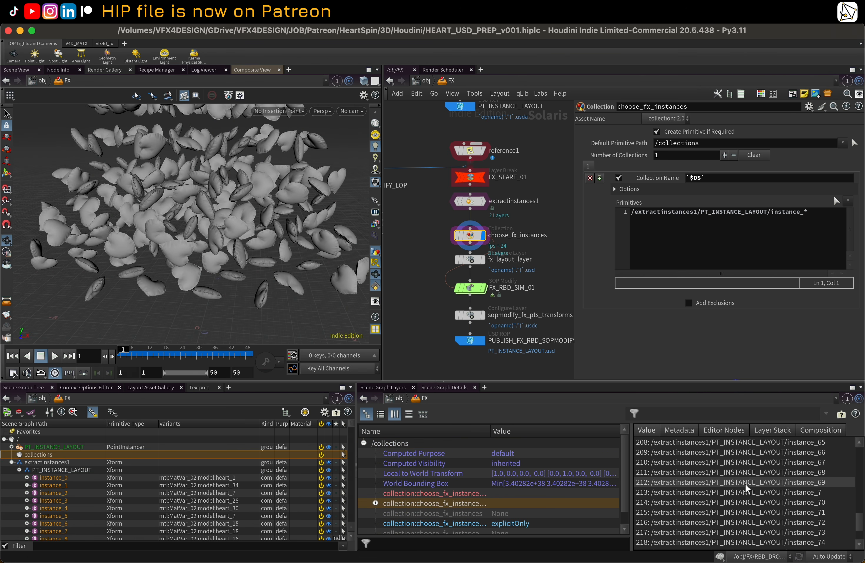
pyautogui.scroll(6, 748, 492)
# Step: Inspect the fx_layout_layer Configure Layer node's save path settings
pyautogui.click(459, 259)
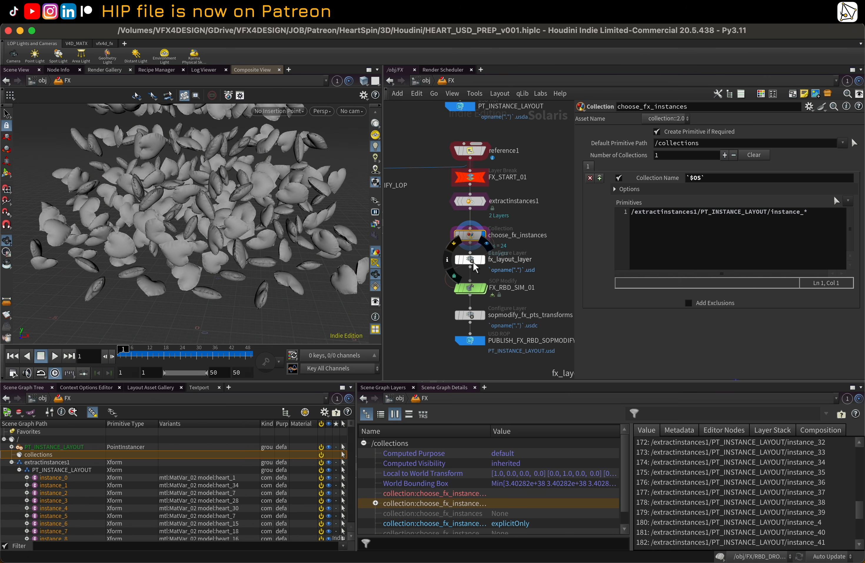
pyautogui.moveTo(555, 247); pyautogui.dragTo(548, 226, button='middle')
pyautogui.scroll(1, 548, 226)
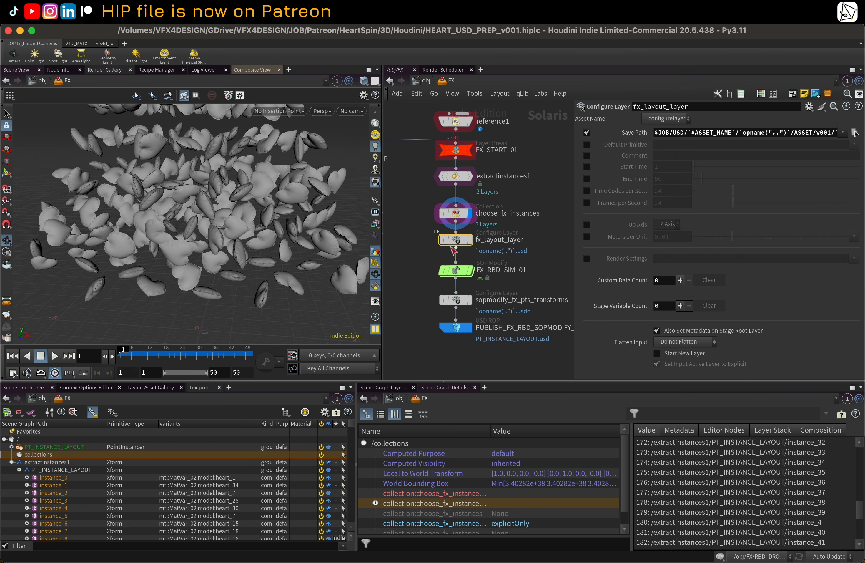
pyautogui.scroll(1, 569, 223)
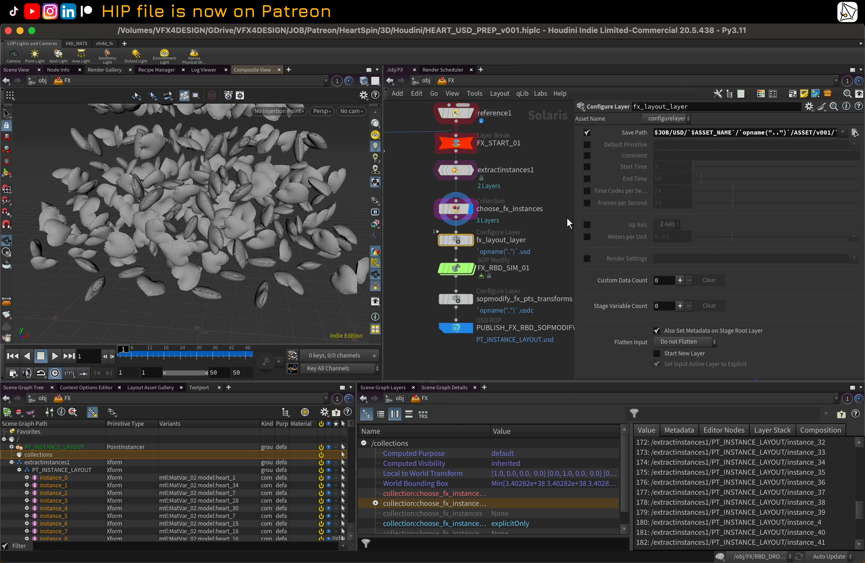
pyautogui.moveTo(474, 272)
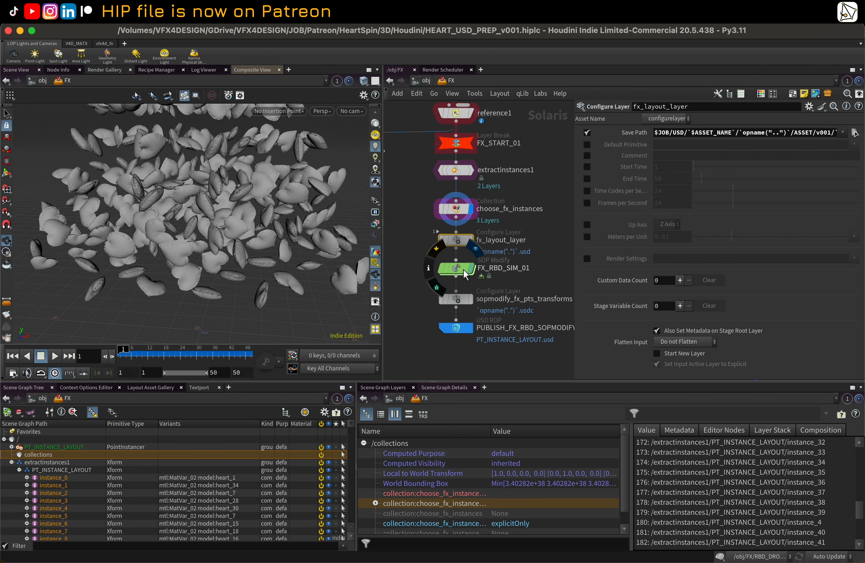
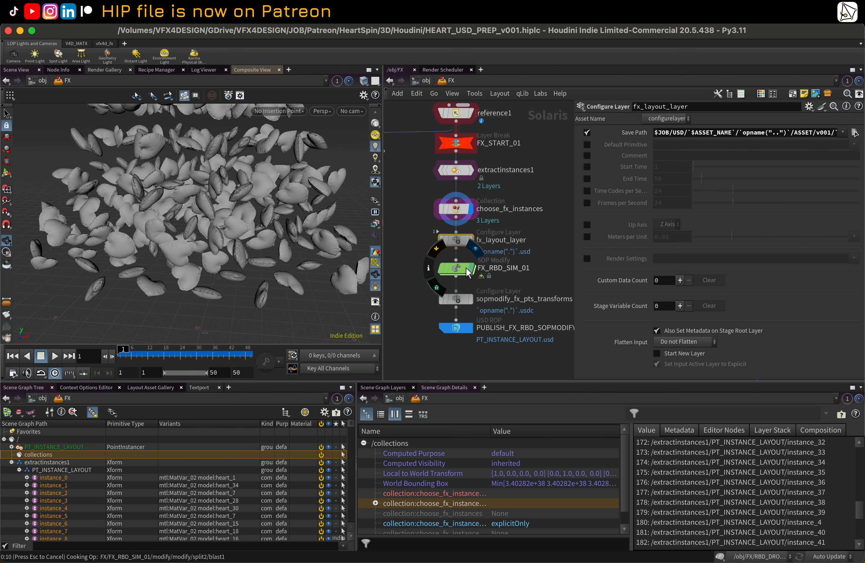
# Step: Open the FX_RBD_SIM_01 SOP Modify node to view its inner SOP network
pyautogui.click(467, 269)
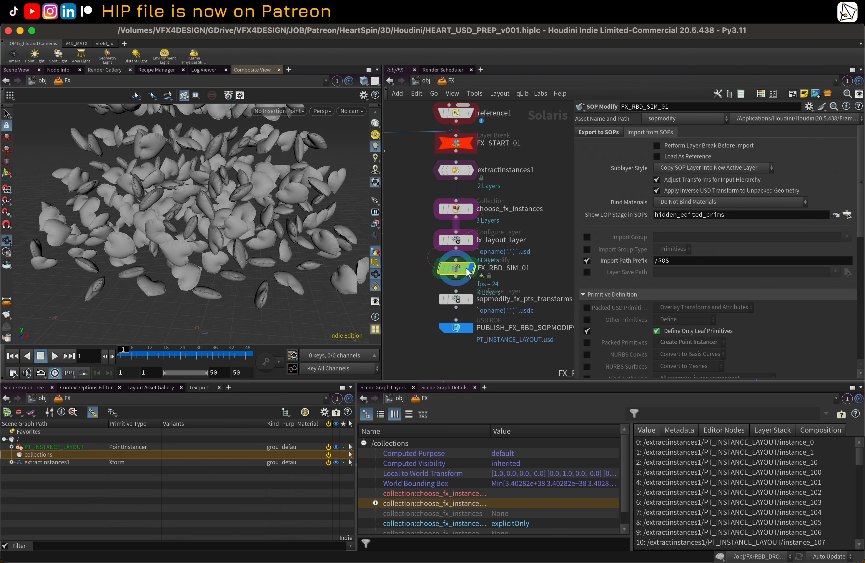
pyautogui.scroll(2, 469, 271)
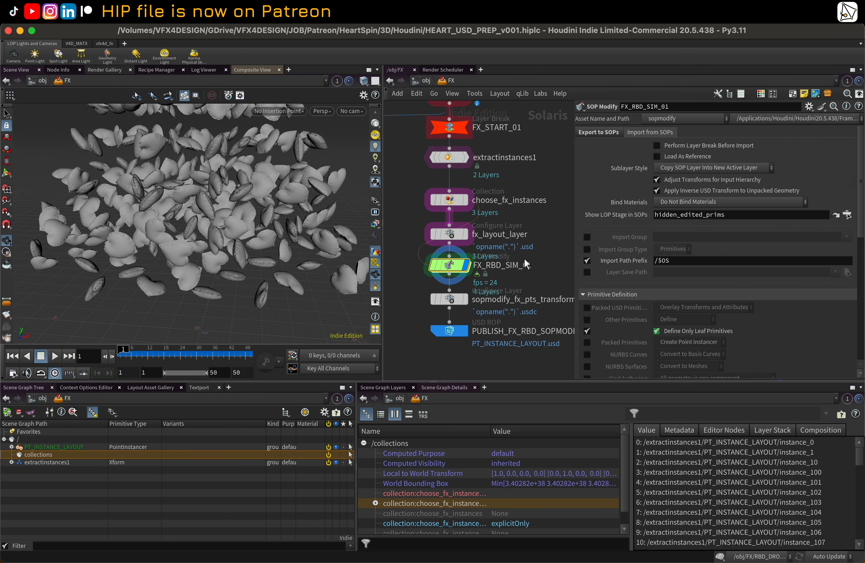
pyautogui.doubleClick(470, 269)
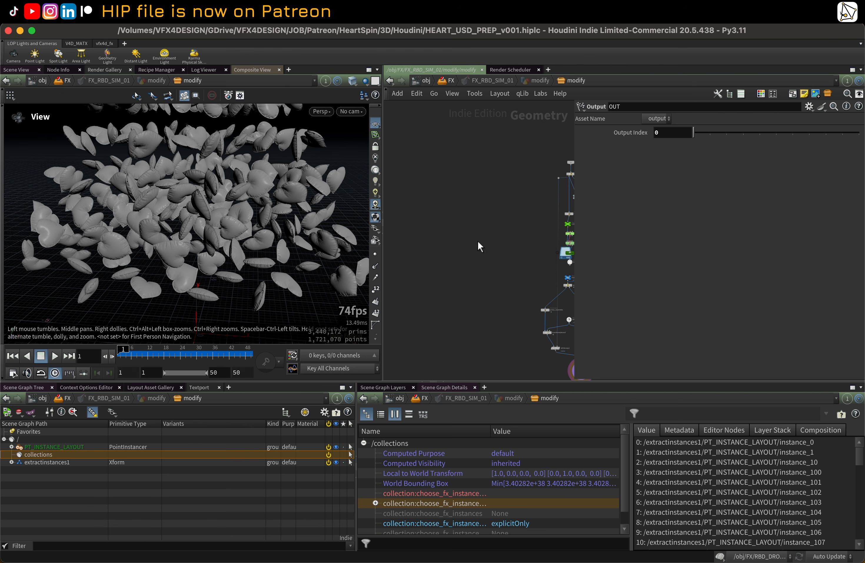
# Step: Inspect the gather_import_data split node's group and the PURPOSE_OUT null's geometry info
pyautogui.scroll(5, 502, 178)
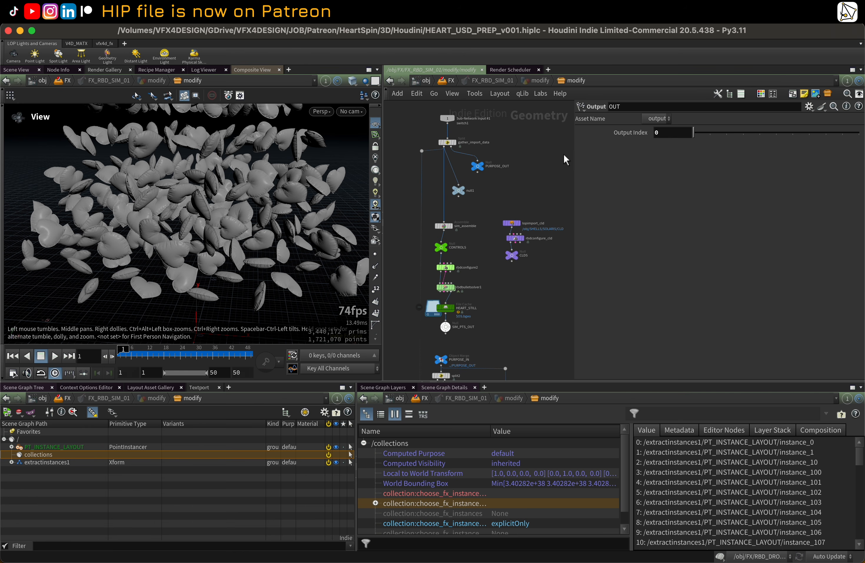
pyautogui.moveTo(573, 154); pyautogui.dragTo(663, 154)
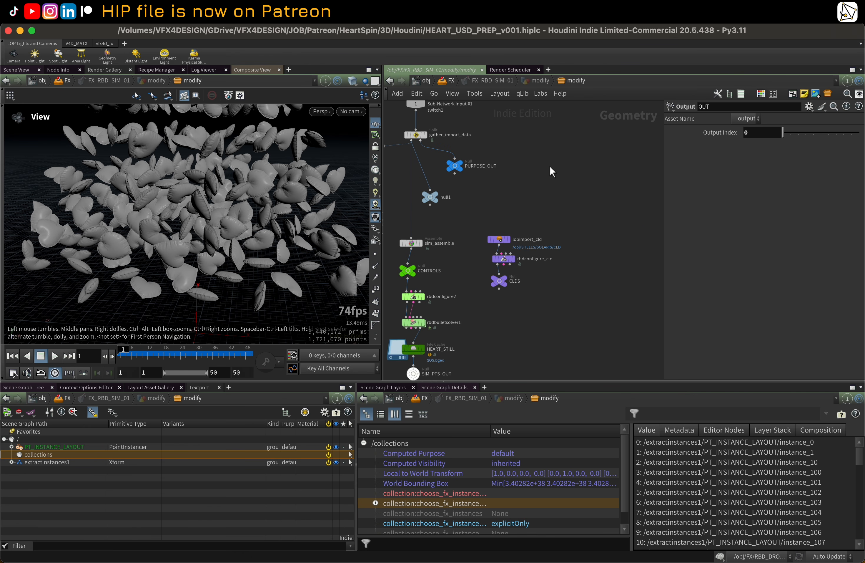
pyautogui.scroll(3, 483, 190)
pyautogui.click(463, 180)
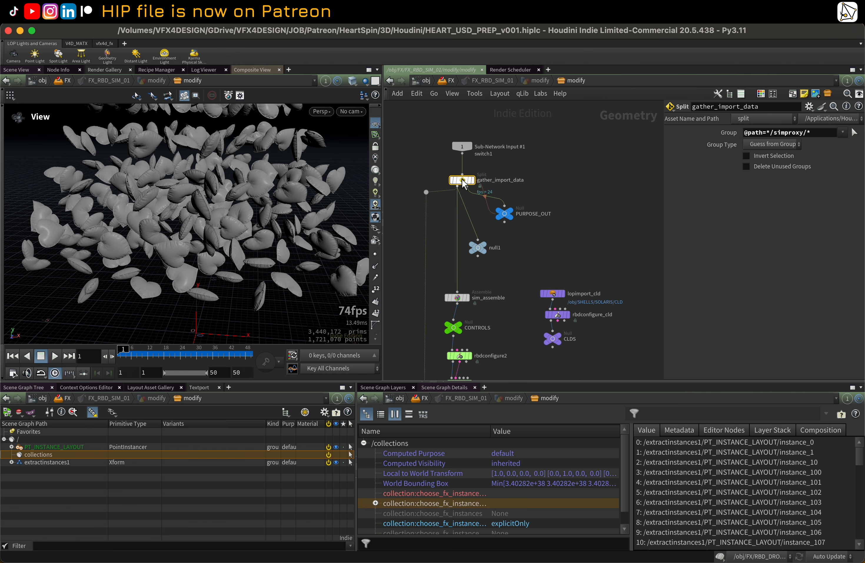
pyautogui.scroll(2, 499, 228)
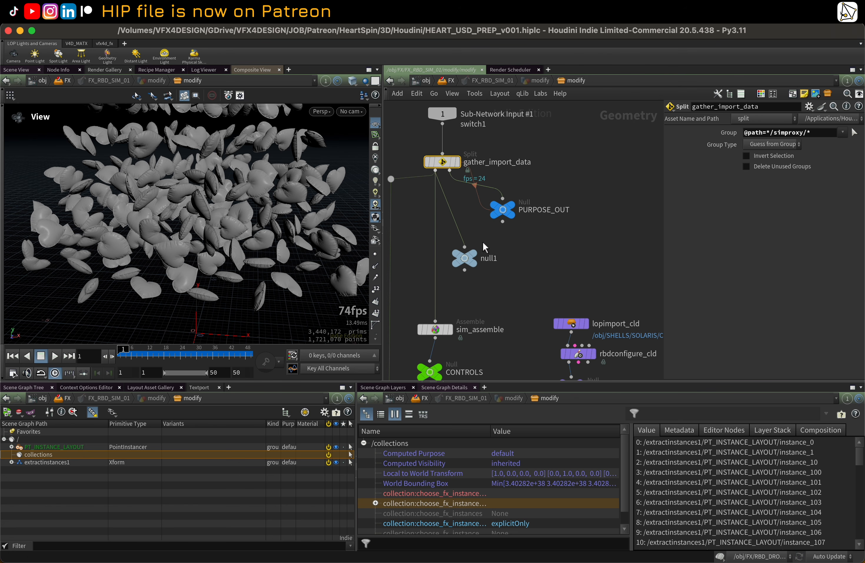
pyautogui.hscroll(-1, 489, 246)
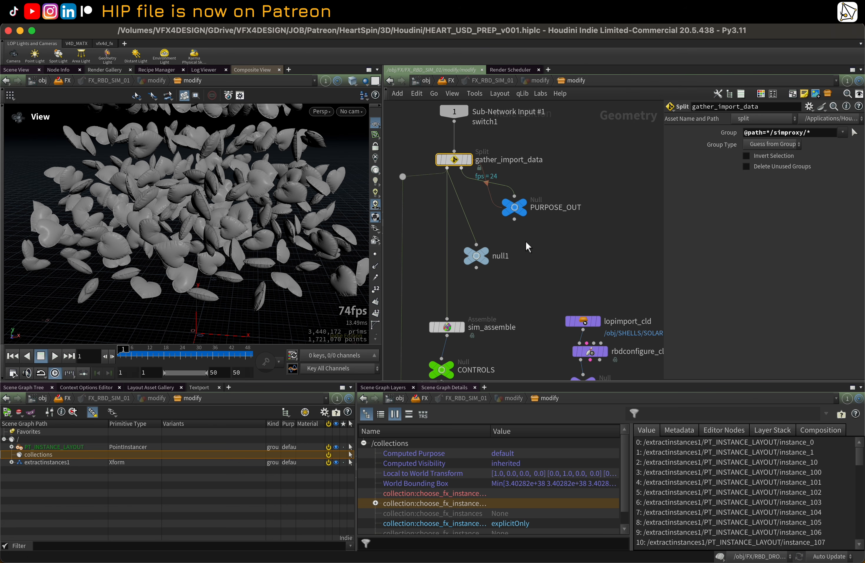
pyautogui.click(522, 212)
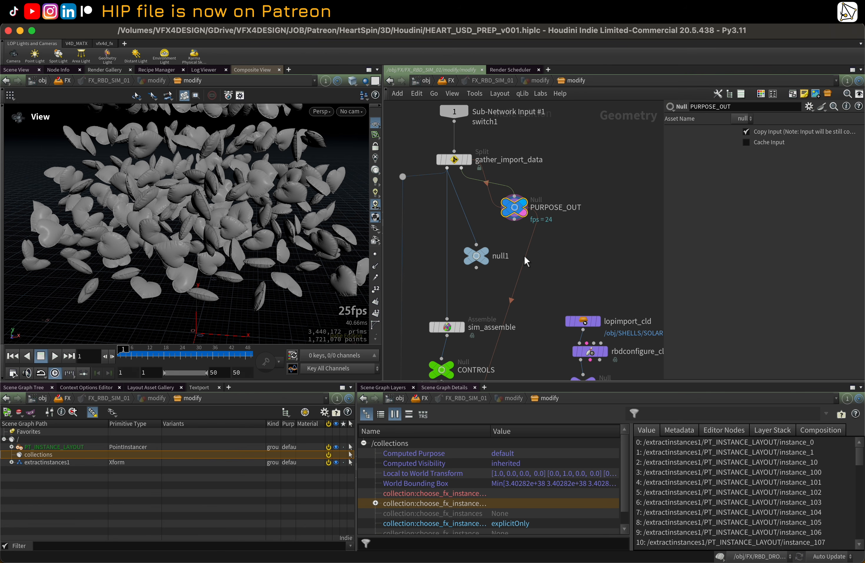
pyautogui.middleClick(515, 213)
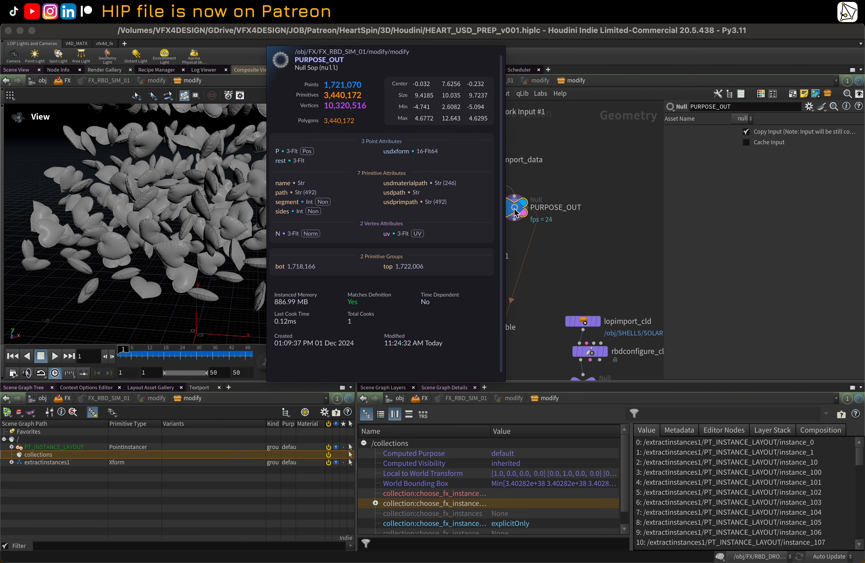
# Step: Display the null1 and PURPOSE_OUT outputs in wireframe and zoom in to examine the heart meshes
pyautogui.click(492, 240)
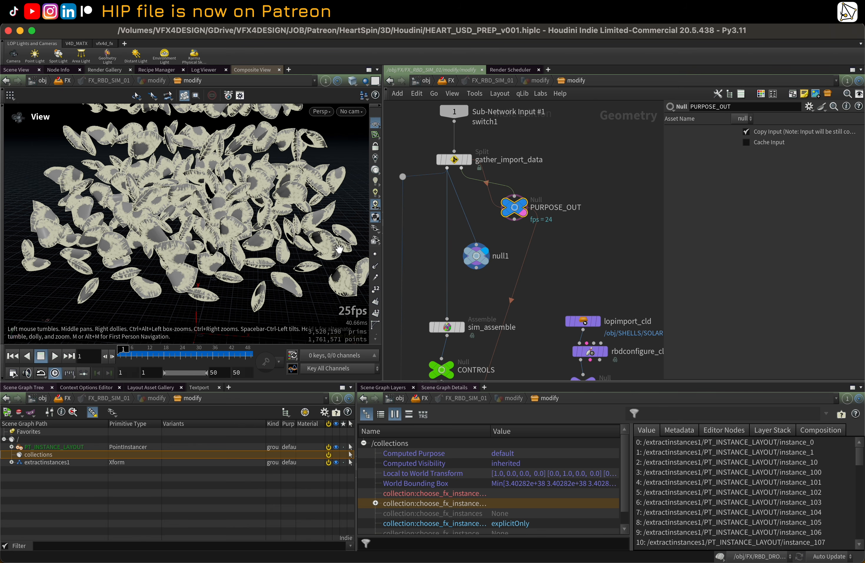
pyautogui.press('w')
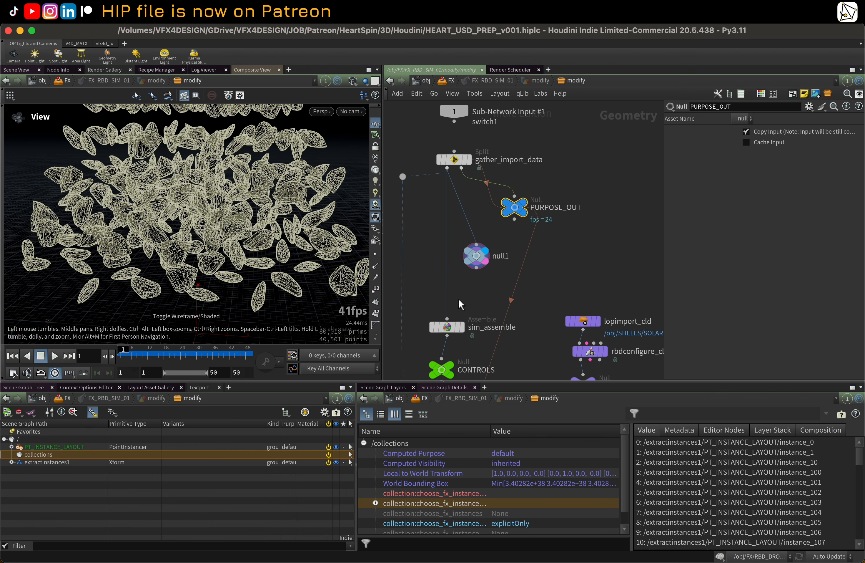
pyautogui.scroll(-4, 509, 271)
pyautogui.moveTo(526, 208)
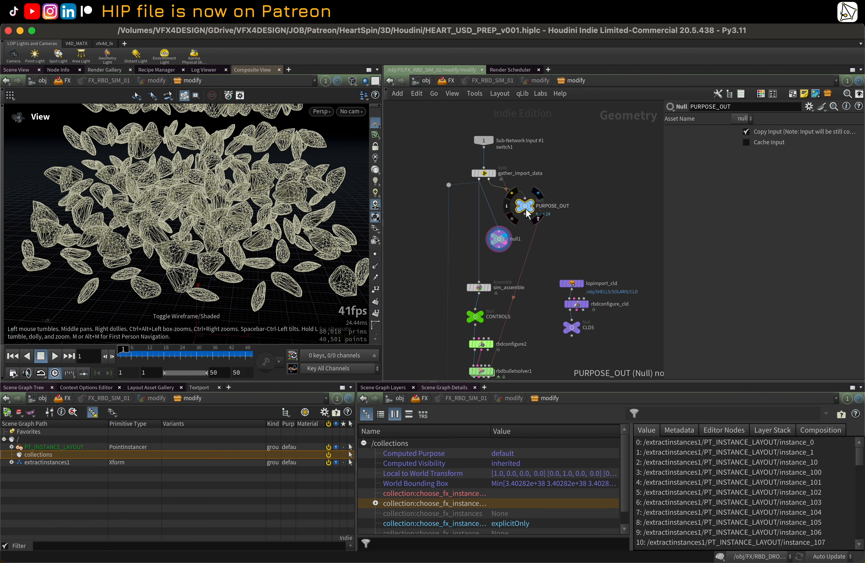
pyautogui.scroll(1, 526, 209)
pyautogui.click(537, 194)
pyautogui.click(537, 218)
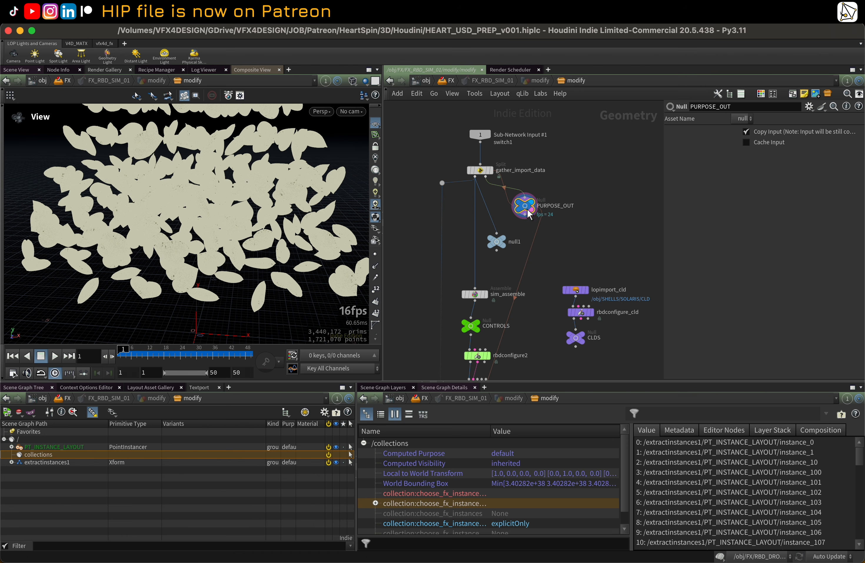
pyautogui.scroll(6, 219, 234)
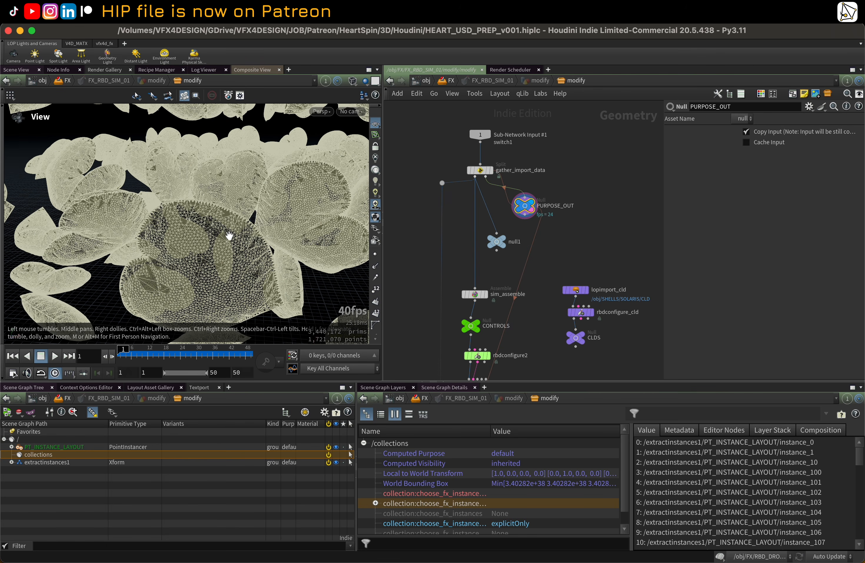
pyautogui.scroll(3, 224, 231)
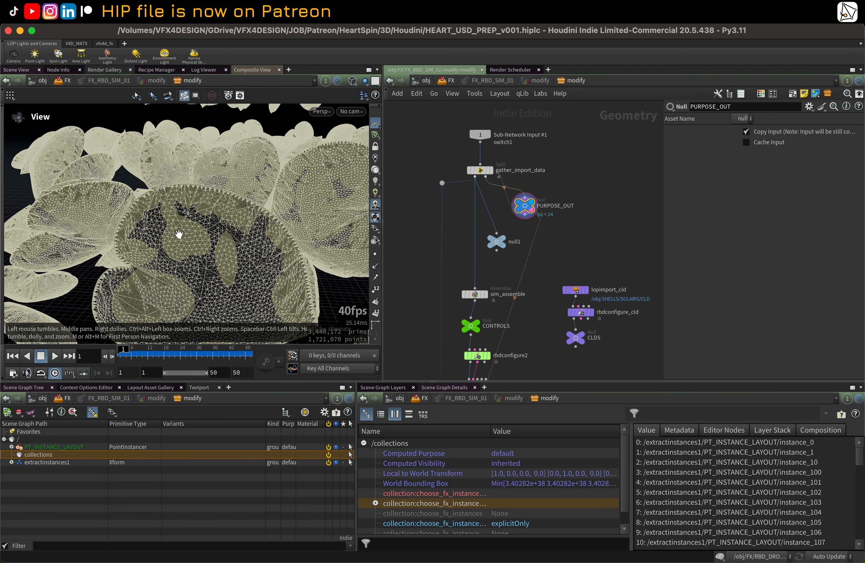
pyautogui.scroll(3, 267, 248)
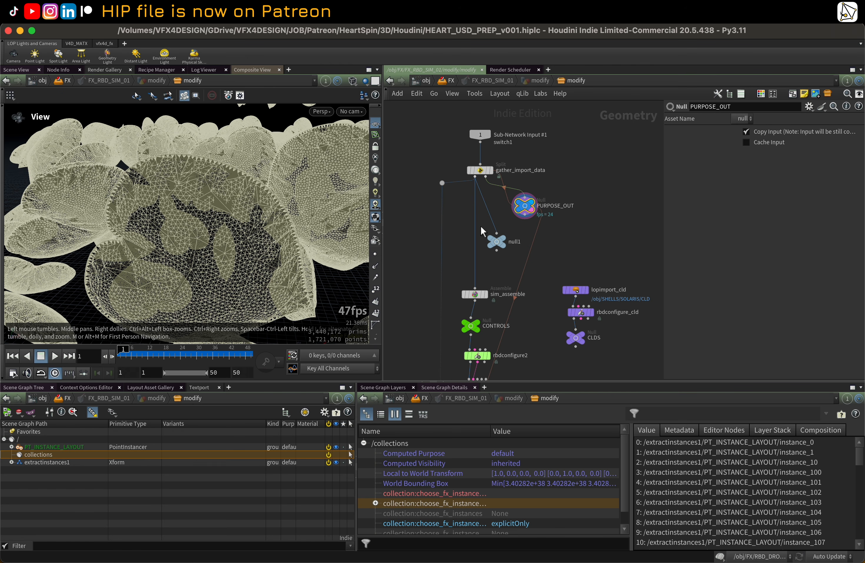
pyautogui.moveTo(524, 206); pyautogui.dragTo(535, 203)
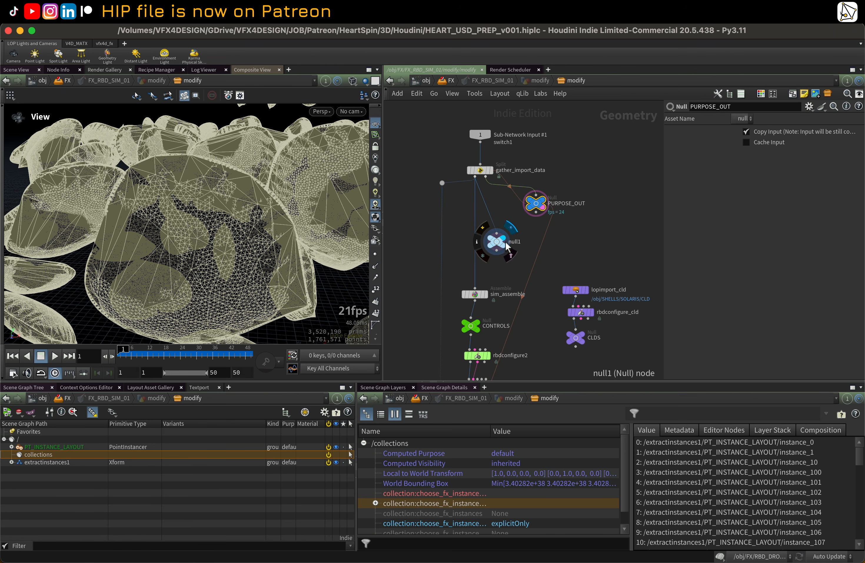
# Step: Step through the sim_assemble, CONTROLS, rbdconfigure2 and rbdbulletsolver1 nodes to review the RBD setup
pyautogui.click(511, 256)
pyautogui.click(489, 280)
pyautogui.click(489, 308)
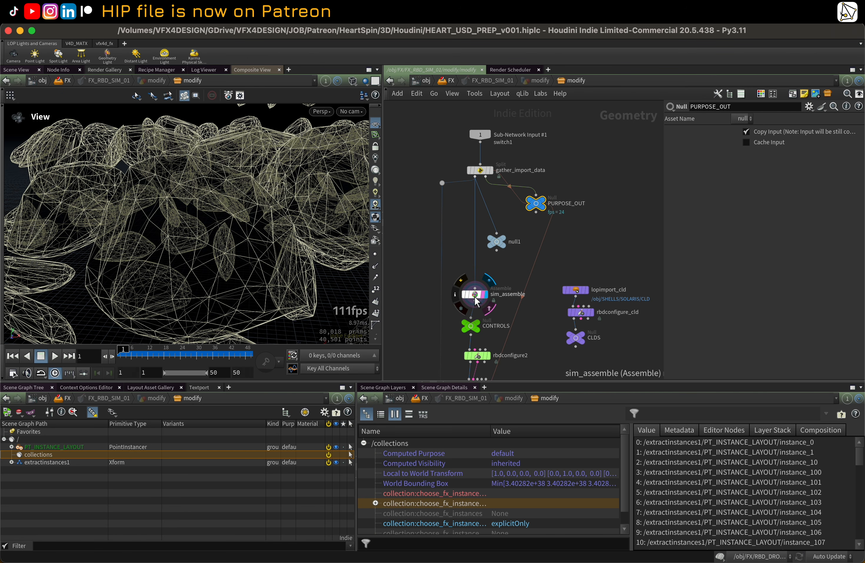
pyautogui.click(475, 296)
pyautogui.scroll(-2, 476, 295)
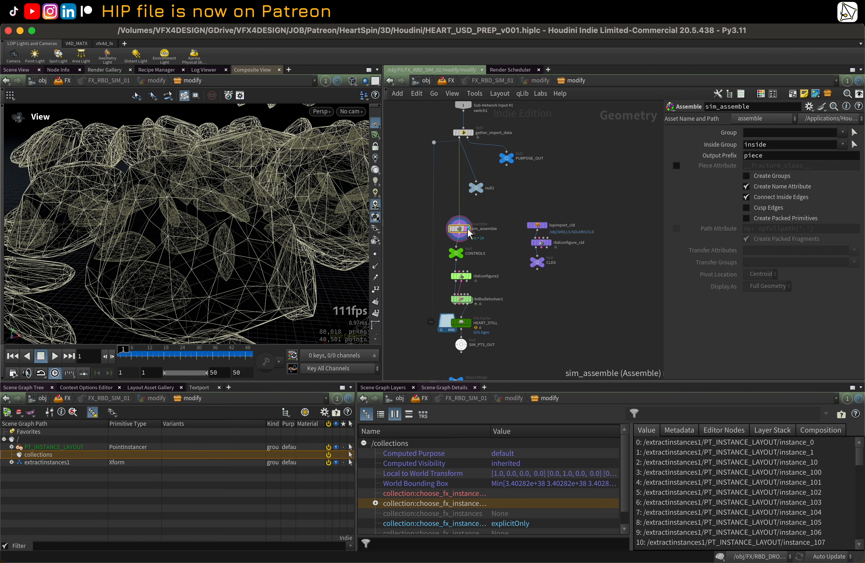
pyautogui.scroll(4, 490, 252)
pyautogui.click(443, 251)
pyautogui.moveTo(485, 251); pyautogui.dragTo(505, 201, button='middle')
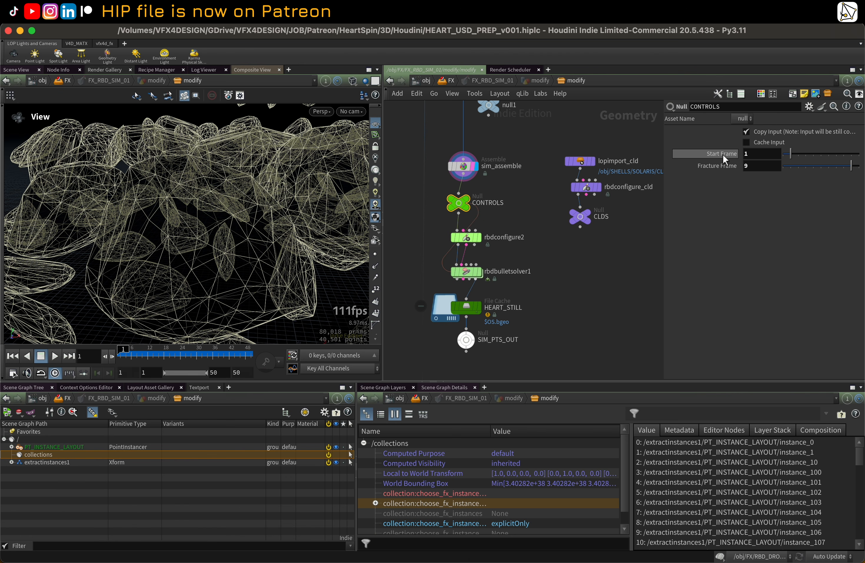
pyautogui.click(470, 241)
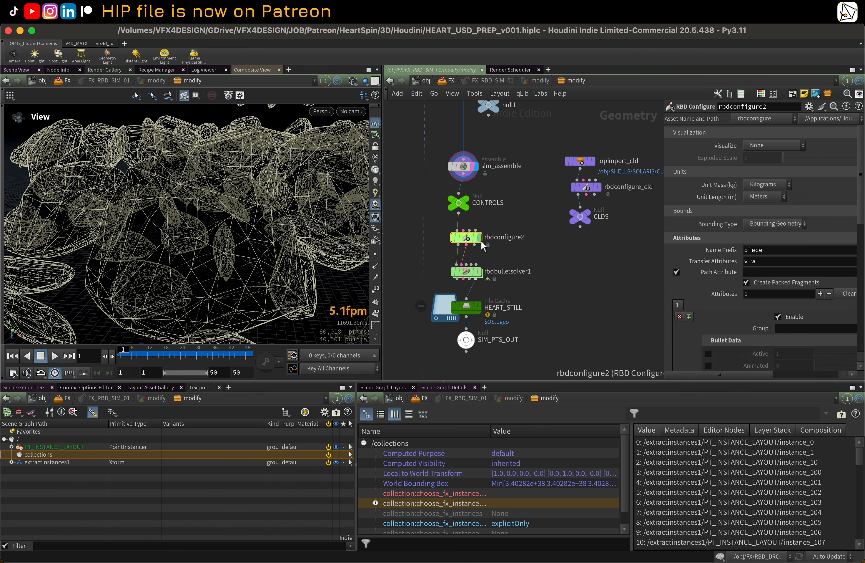
pyautogui.click(475, 278)
pyautogui.scroll(-2, 525, 261)
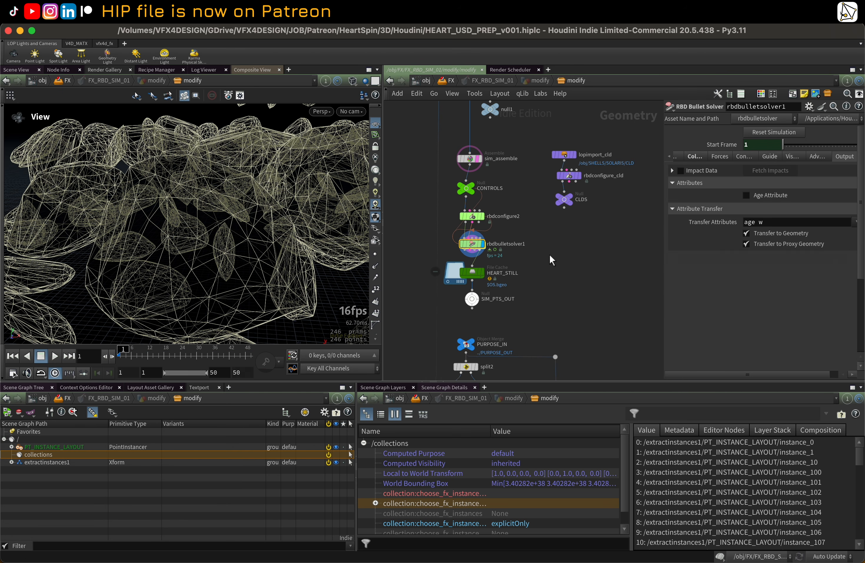
pyautogui.scroll(5, 183, 241)
# Step: Play back the rbdbulletsolver1 simulation in shaded view and scrub the timeline to review the settling
pyautogui.press('w')
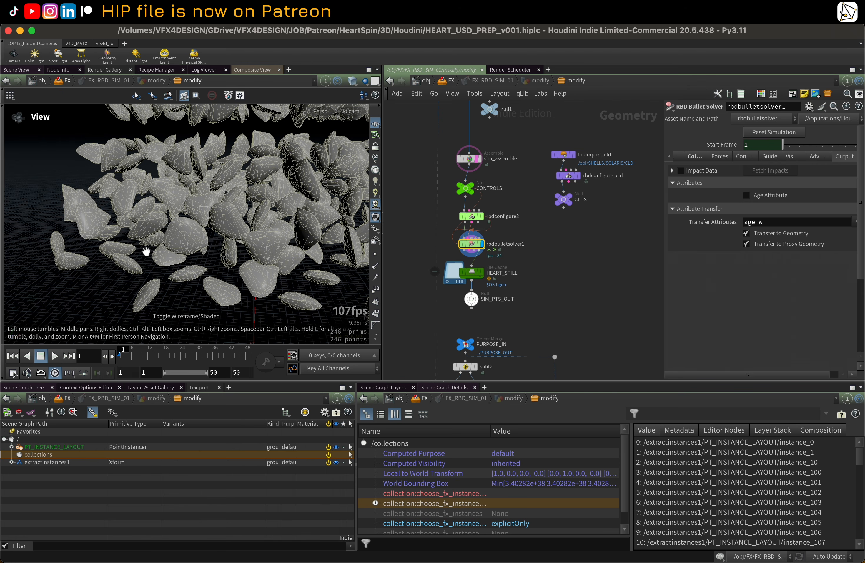
pyautogui.scroll(-5, 148, 249)
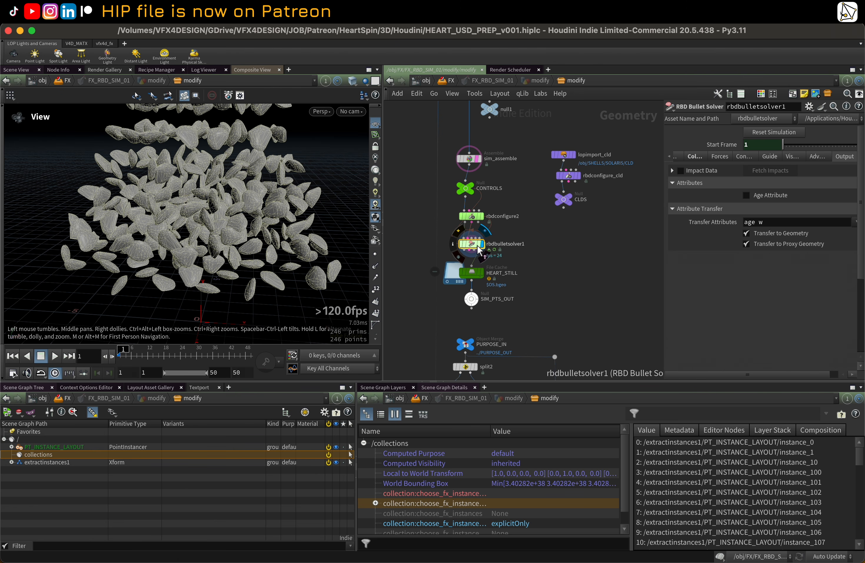
pyautogui.hotkey('shift', 'w')
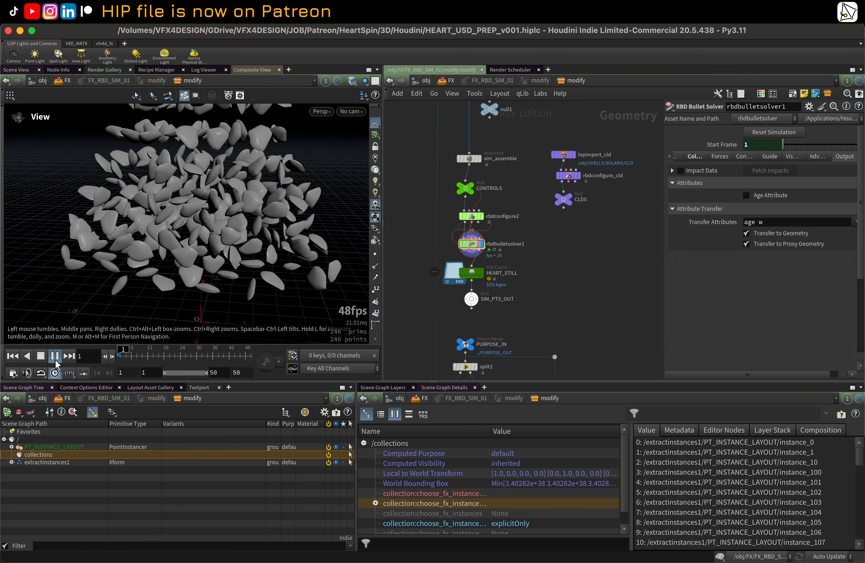
pyautogui.click(54, 356)
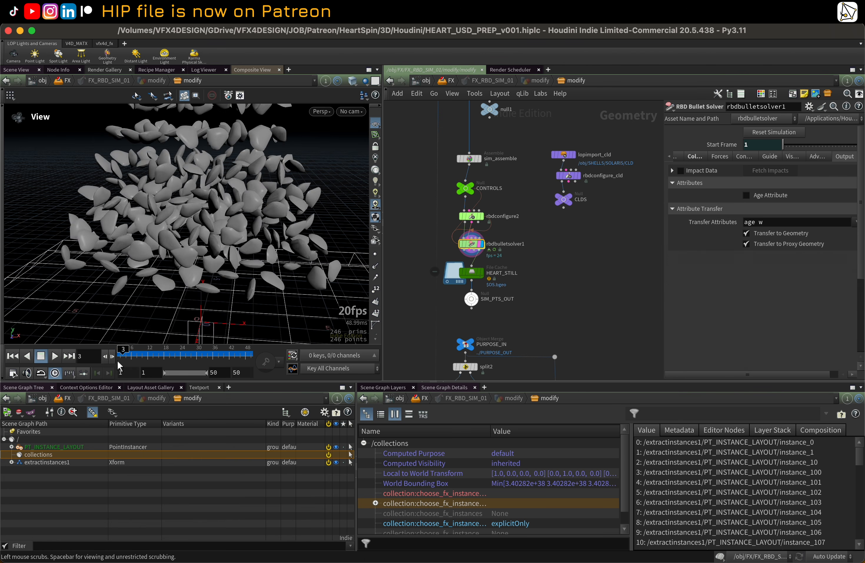
pyautogui.moveTo(249, 359)
pyautogui.mouseDown()
pyautogui.moveTo(219, 359)
pyautogui.moveTo(237, 363)
pyautogui.mouseUp()
pyautogui.scroll(1, 514, 274)
pyautogui.scroll(1, 460, 285)
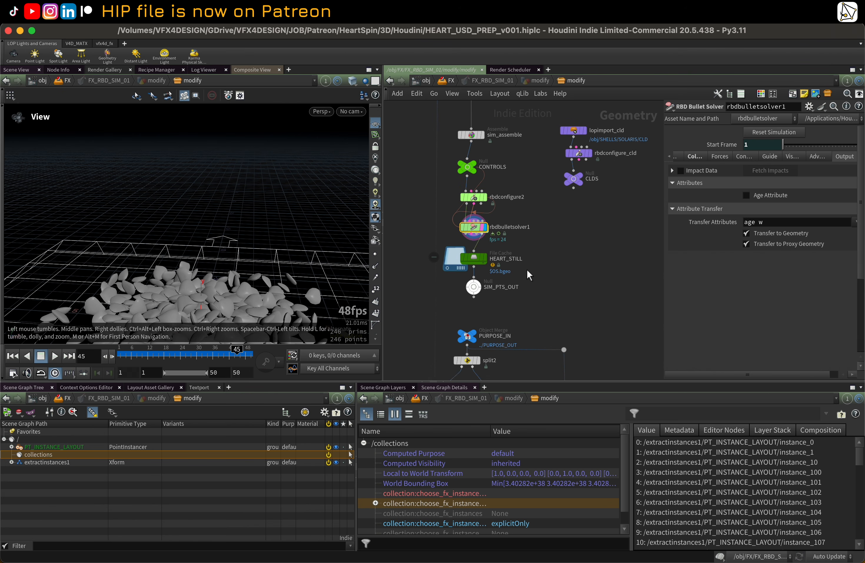
# Step: Save the HEART_STILL file cache to disk and display its output
pyautogui.click(474, 258)
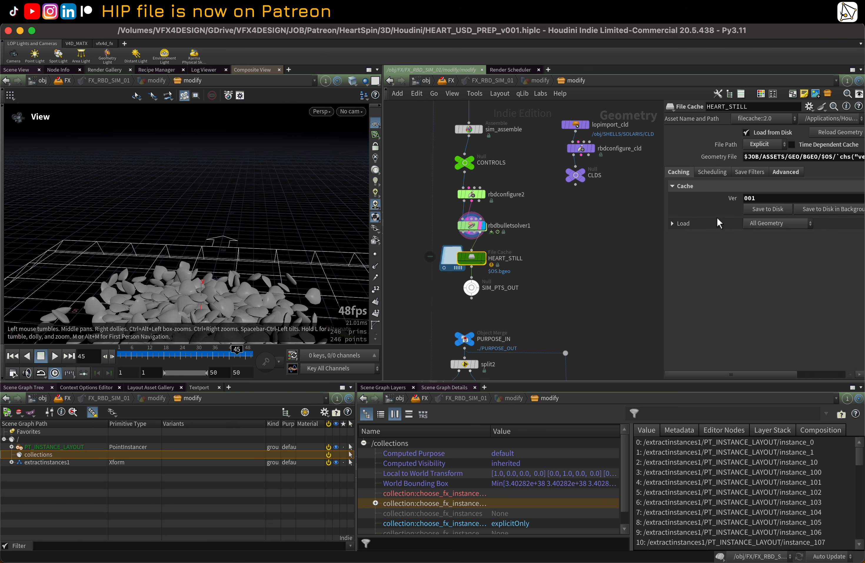
pyautogui.click(763, 208)
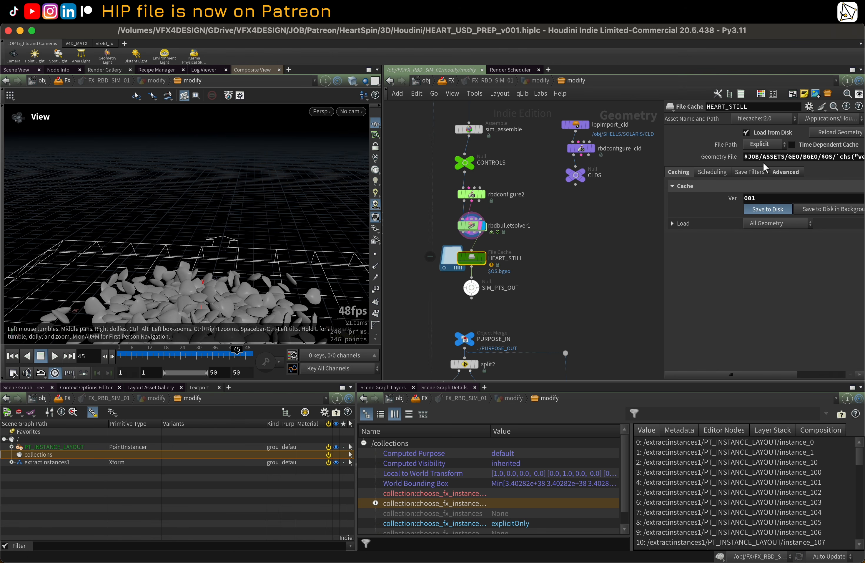
pyautogui.click(473, 260)
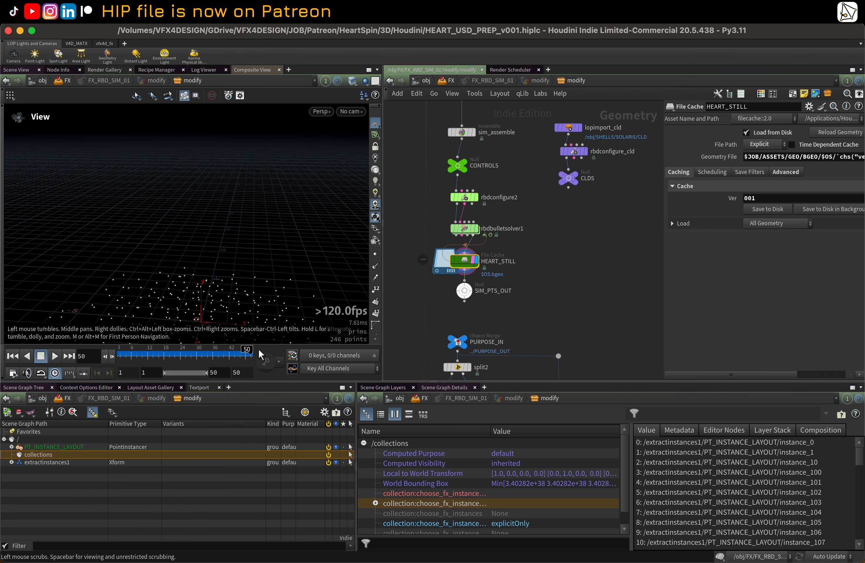
# Step: Examine the cached simulation points in the viewport and the SIM_PTS_OUT null output
pyautogui.scroll(-5, 241, 266)
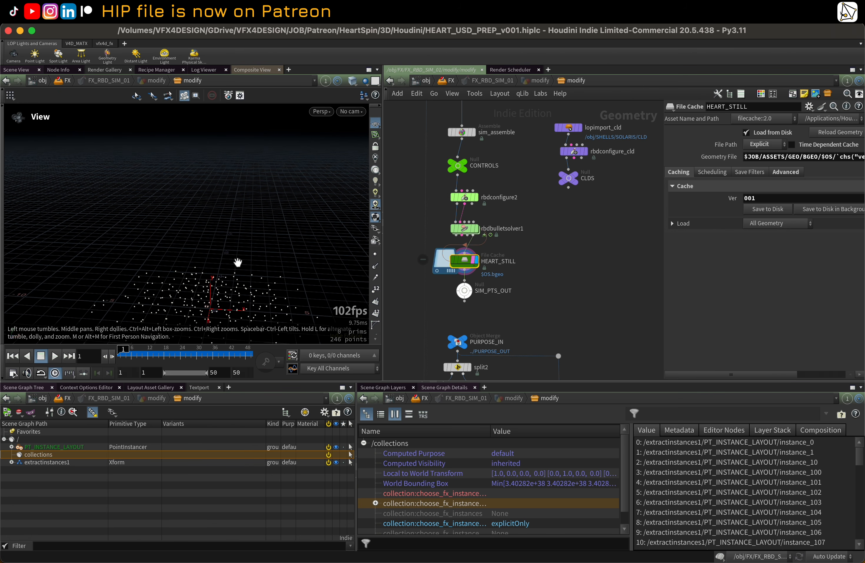
pyautogui.moveTo(235, 261); pyautogui.dragTo(213, 186, button='middle')
pyautogui.moveTo(213, 186); pyautogui.dragTo(216, 194)
pyautogui.moveTo(561, 254); pyautogui.dragTo(568, 246, button='middle')
pyautogui.moveTo(663, 239); pyautogui.dragTo(625, 237)
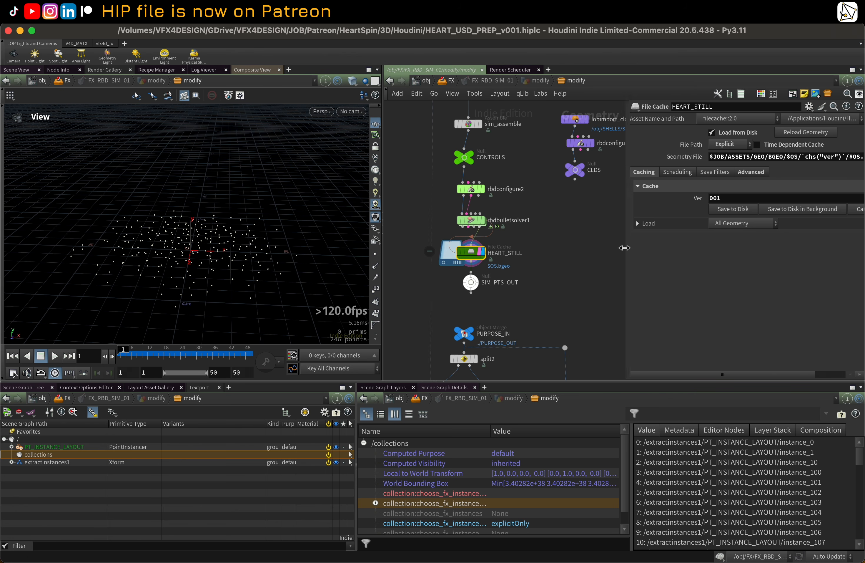
pyautogui.scroll(-2, 563, 255)
pyautogui.click(473, 273)
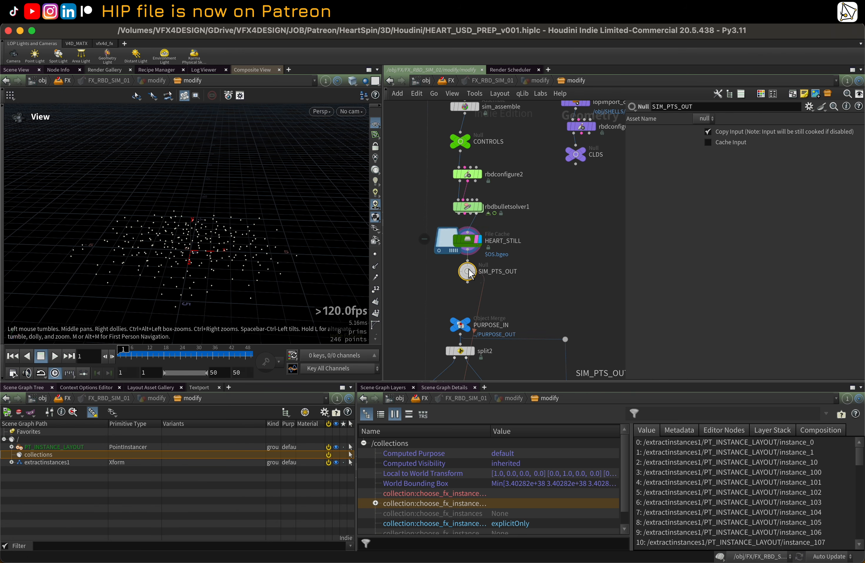
pyautogui.scroll(-5, 544, 271)
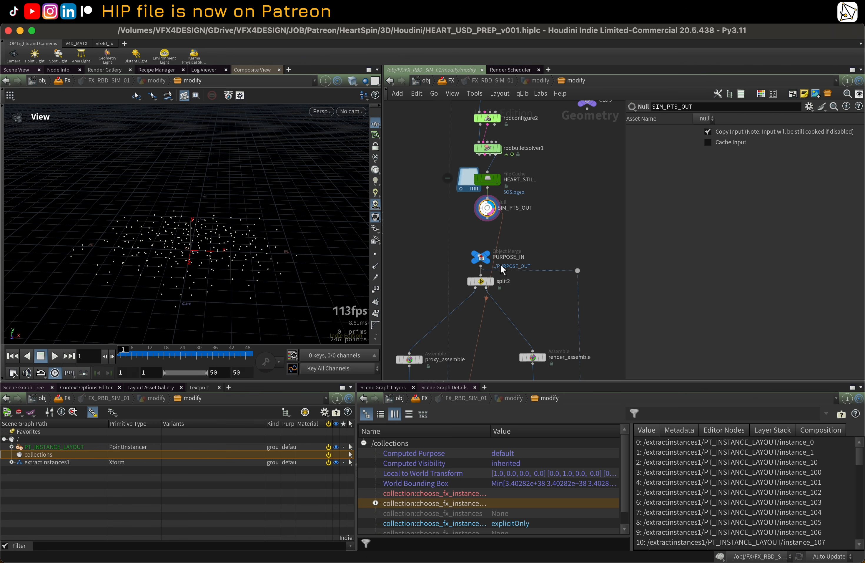
# Step: Select PURPOSE_IN and display the proxy_assemble and render_assemble outputs in the viewport to compare them
pyautogui.click(483, 257)
pyautogui.scroll(-8, 483, 257)
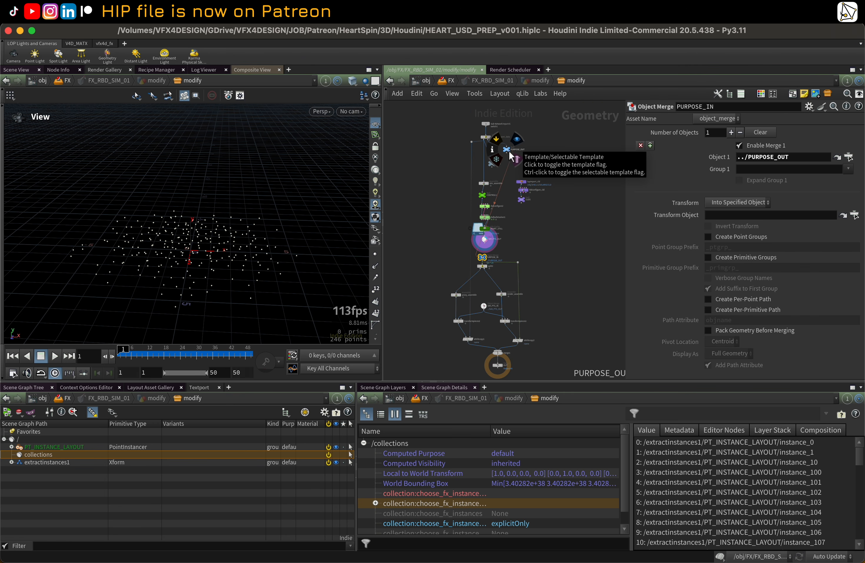
pyautogui.scroll(5, 471, 278)
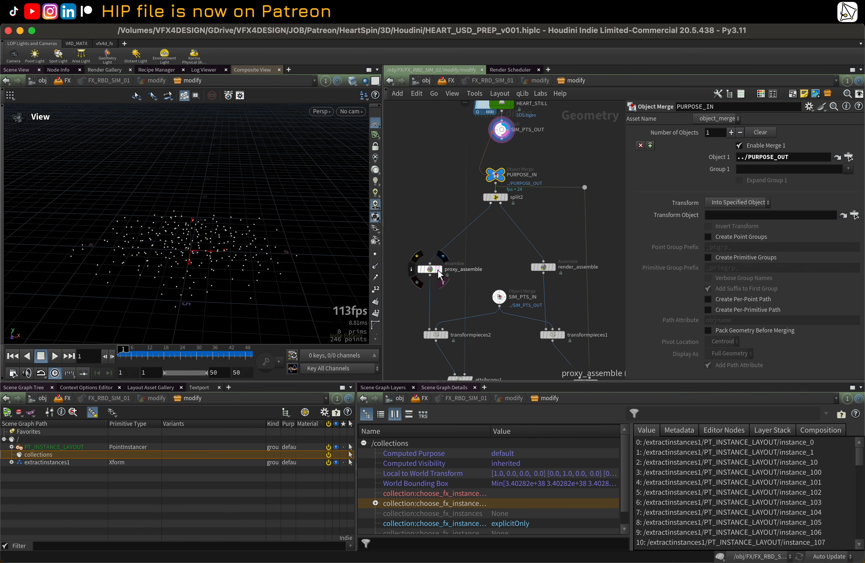
pyautogui.click(439, 272)
pyautogui.click(433, 270)
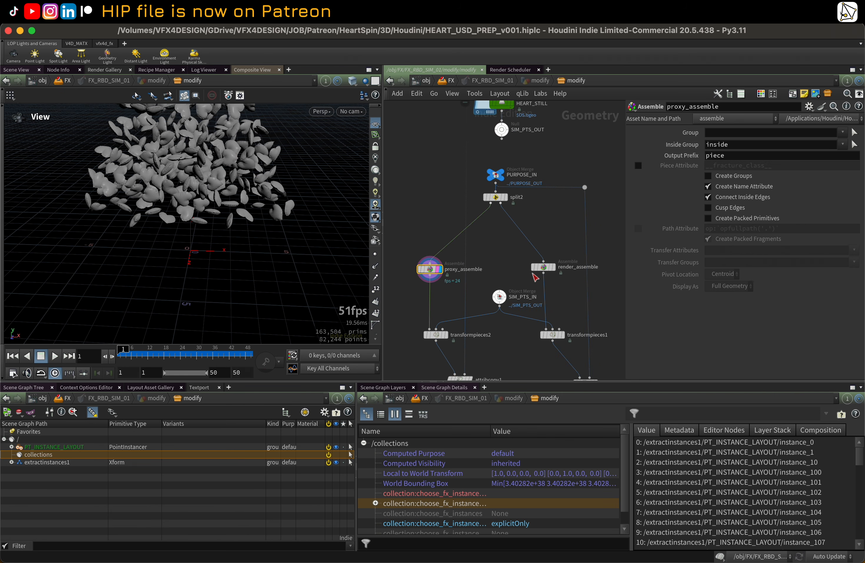
pyautogui.click(553, 268)
pyautogui.click(544, 268)
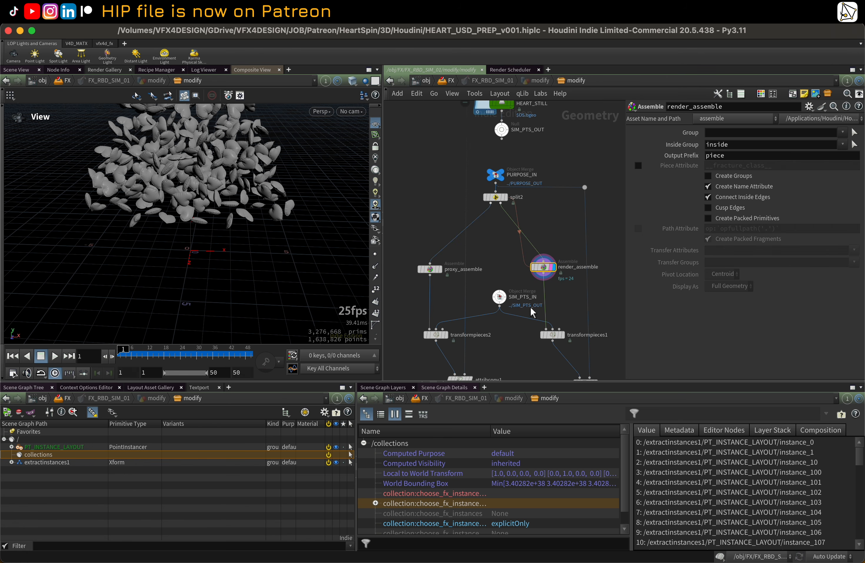
# Step: Display the transformpieces2, transformpieces1 and attribcopy1 outputs, toggling wireframe shading to inspect the heart pieces
pyautogui.moveTo(507, 344); pyautogui.dragTo(495, 258, button='middle')
pyautogui.click(437, 255)
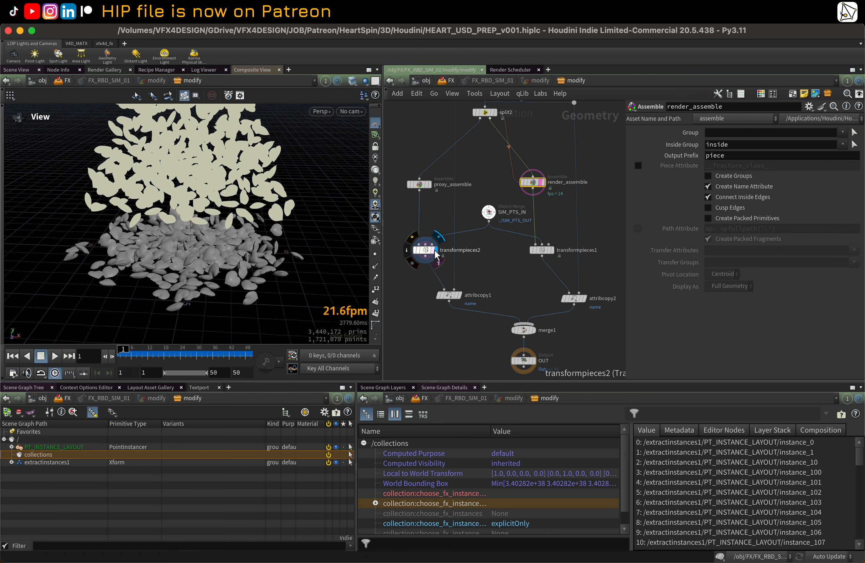
pyautogui.scroll(5, 235, 266)
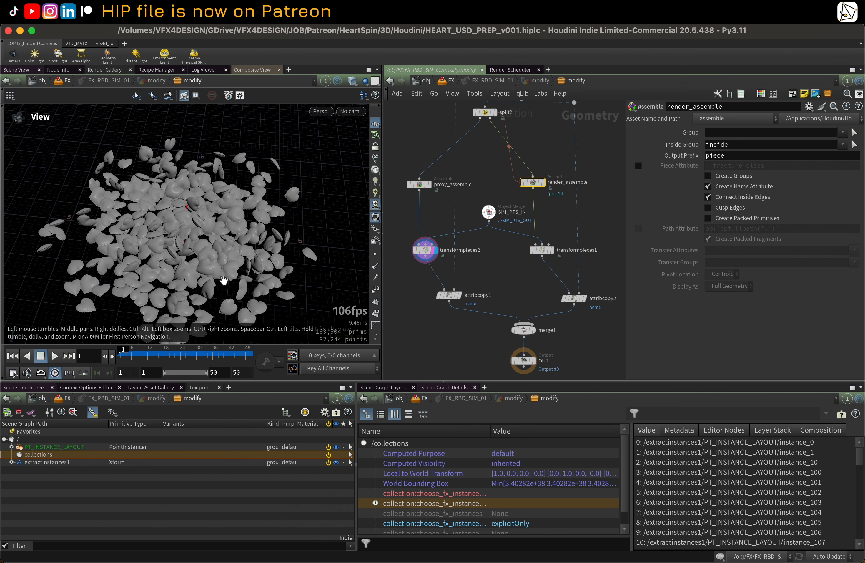
pyautogui.press('w')
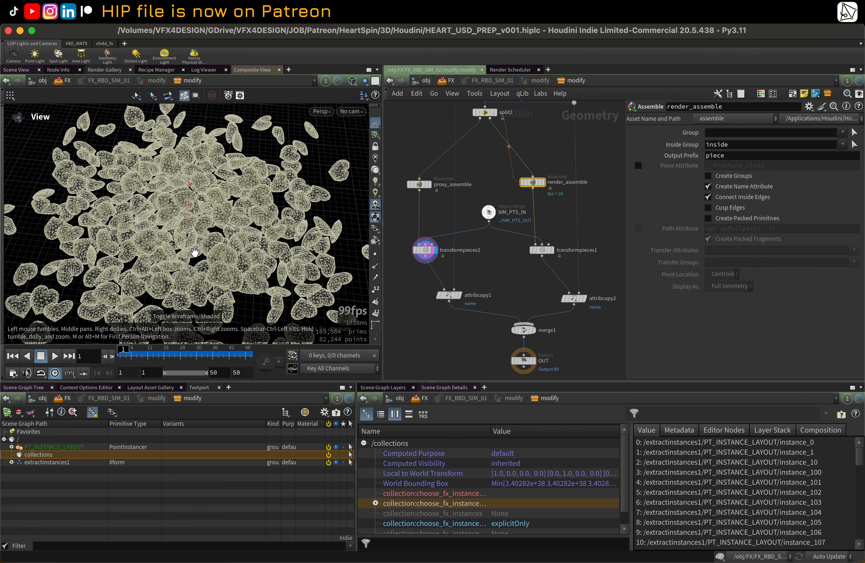
pyautogui.press('w')
pyautogui.click(545, 251)
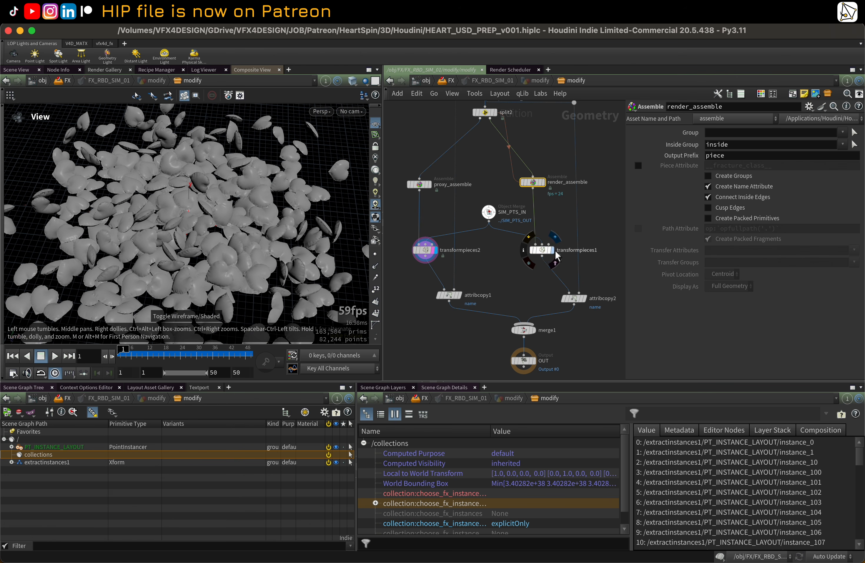
pyautogui.press('w')
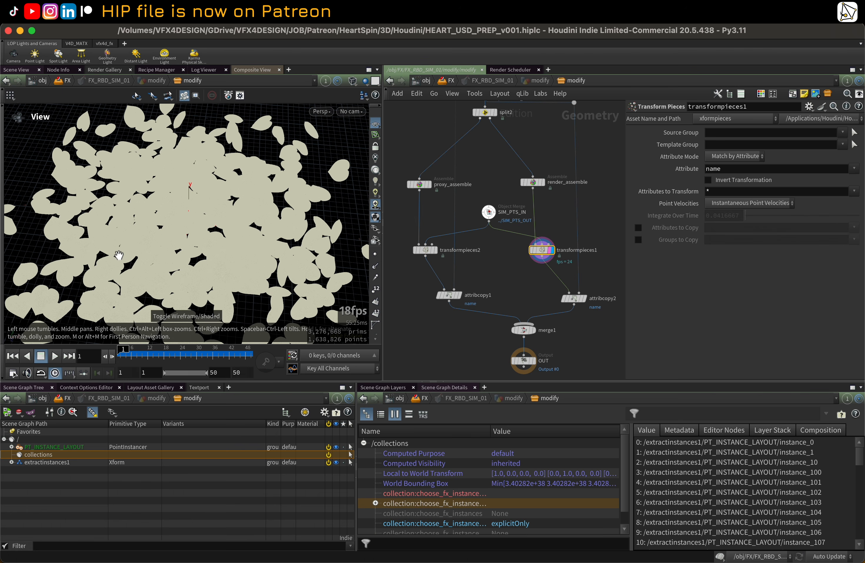
pyautogui.press('w')
pyautogui.moveTo(437, 338); pyautogui.dragTo(404, 297, button='middle')
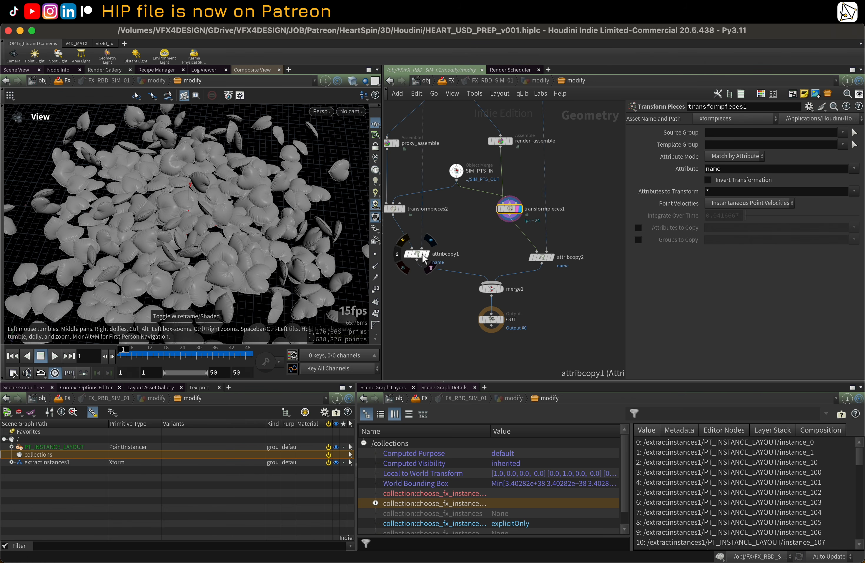
pyautogui.click(424, 255)
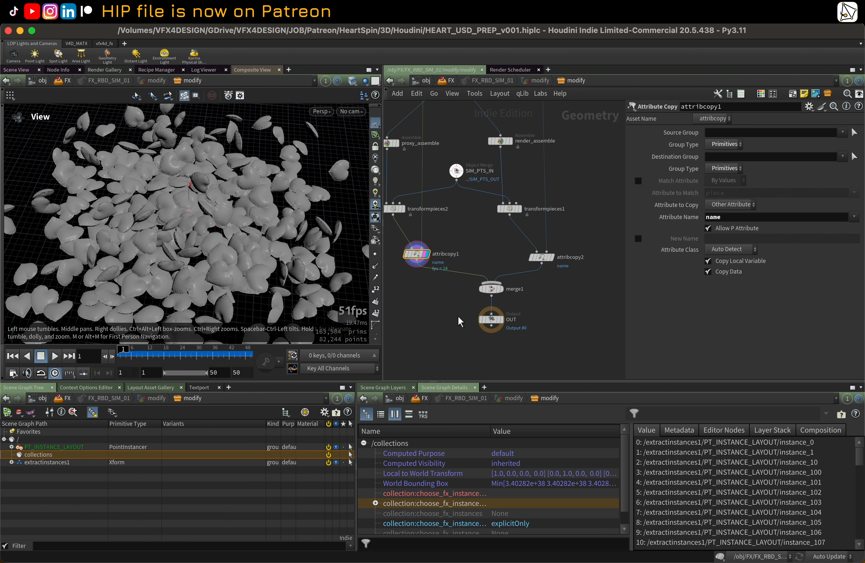
# Step: Add a Geometry Spreadsheet pane tab to the scene graph tree pane
pyautogui.click(227, 388)
pyautogui.moveTo(257, 410)
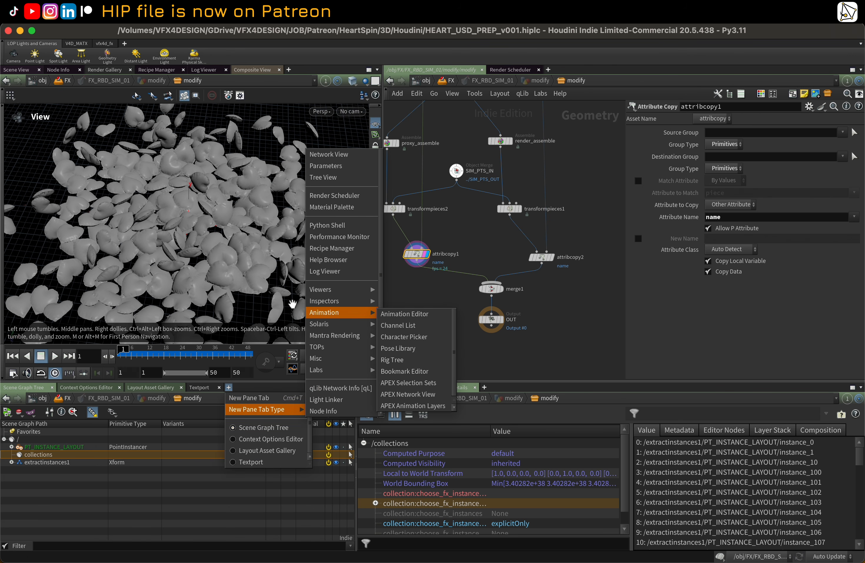
pyautogui.moveTo(342, 287)
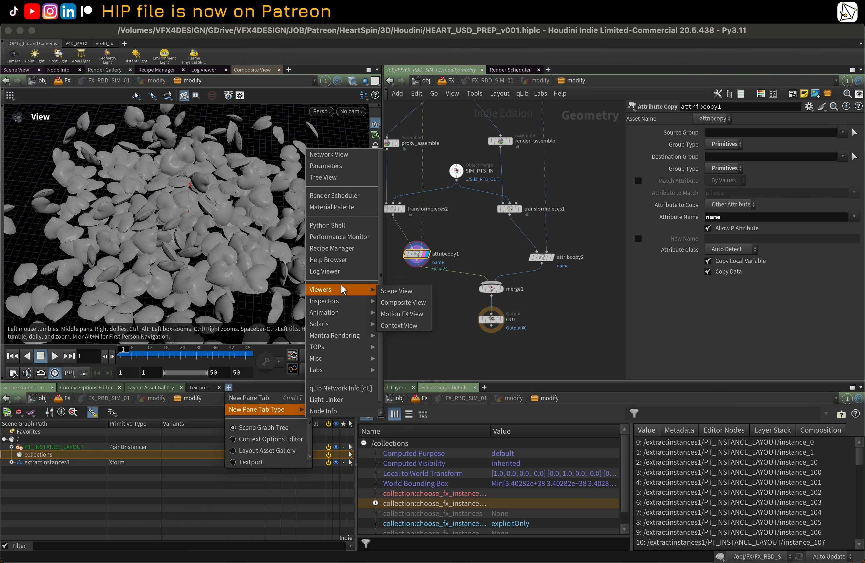
pyautogui.moveTo(342, 322)
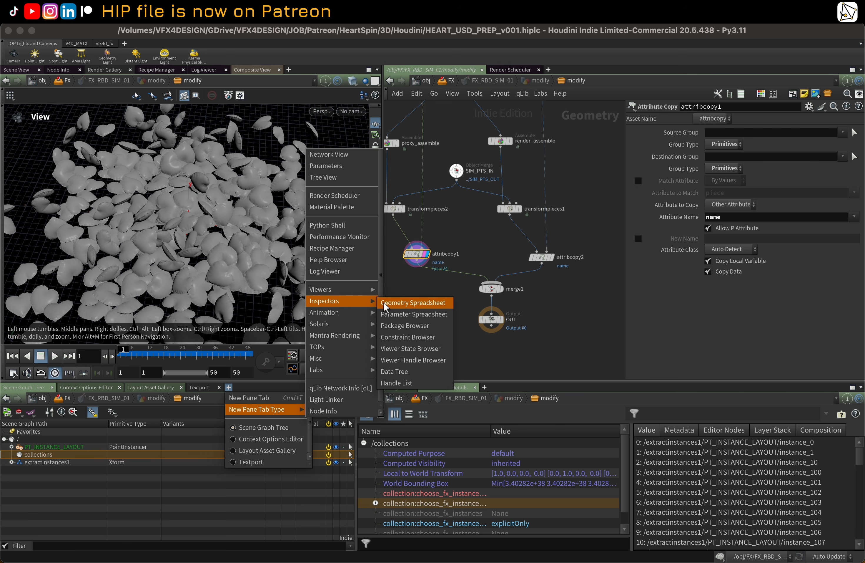
pyautogui.click(385, 303)
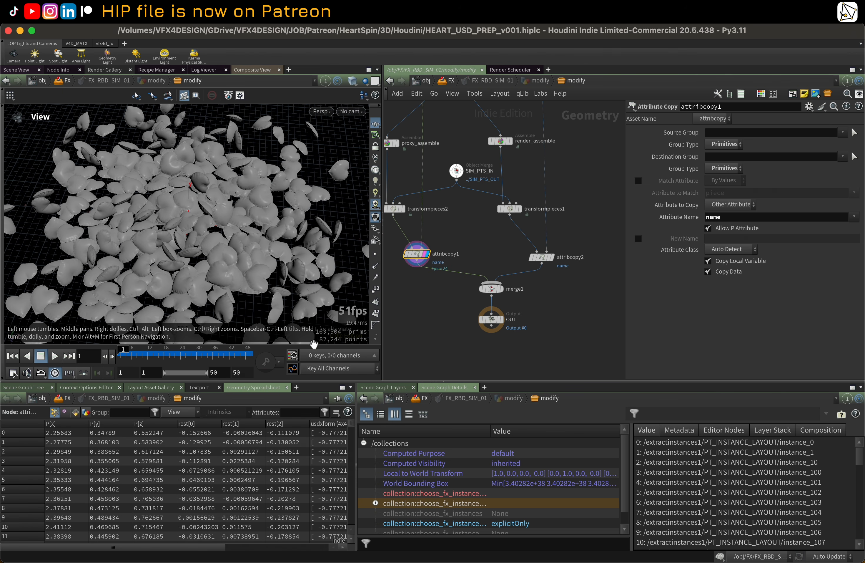
pyautogui.click(336, 398)
pyautogui.click(361, 443)
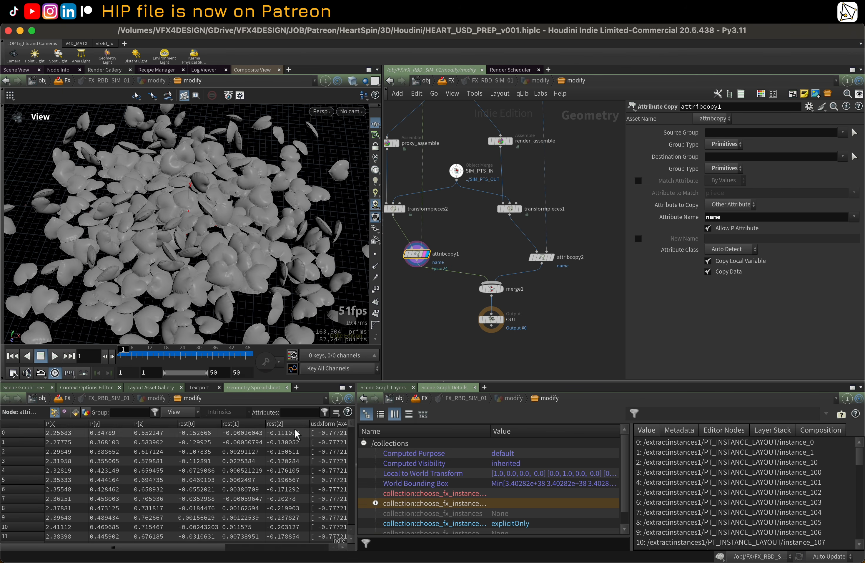
# Step: Switch the spreadsheet to primitive attributes and hide all attribute columns
pyautogui.click(76, 412)
pyautogui.moveTo(385, 346); pyautogui.dragTo(395, 345, button='middle')
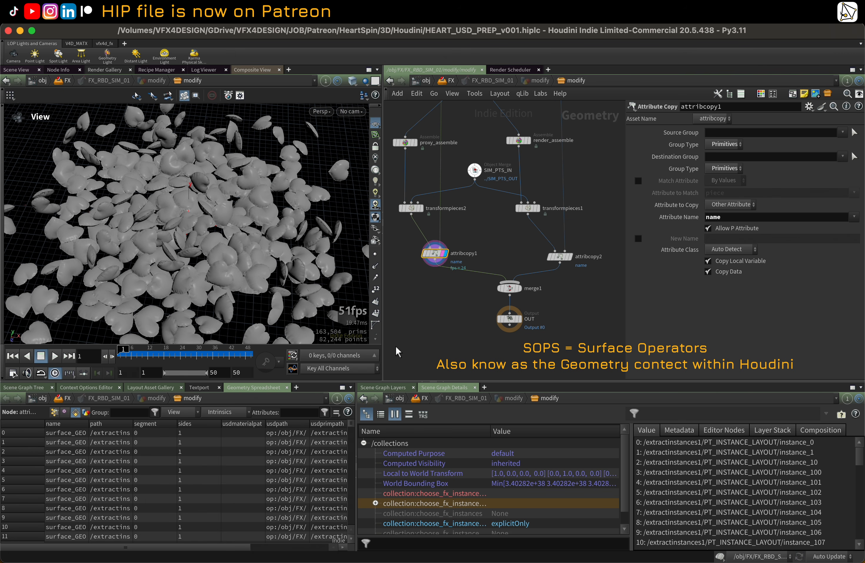
pyautogui.click(184, 415)
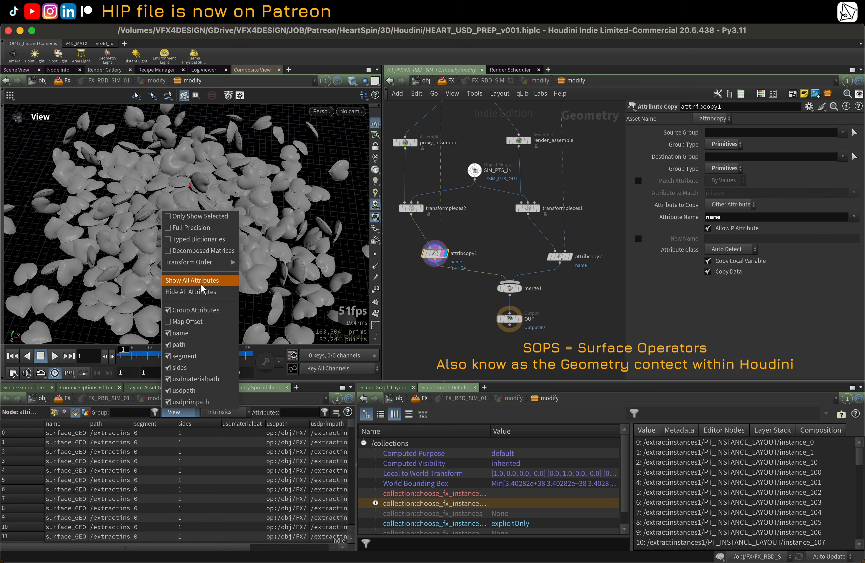
pyautogui.click(201, 292)
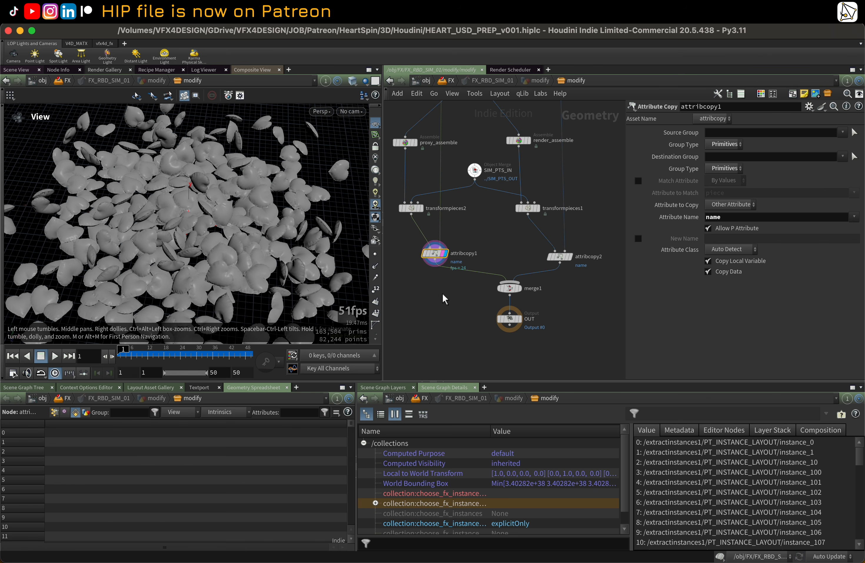
# Step: Display the sim_assemble node's output and show only the name attribute column in the spreadsheet
pyautogui.moveTo(482, 249); pyautogui.dragTo(482, 368, button='middle')
pyautogui.scroll(-2, 481, 323)
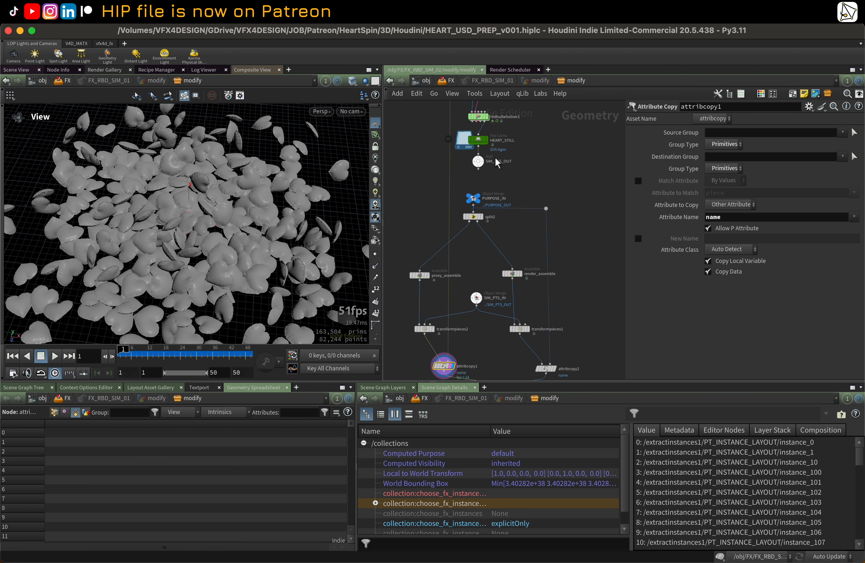
pyautogui.moveTo(575, 137); pyautogui.dragTo(562, 269, button='middle')
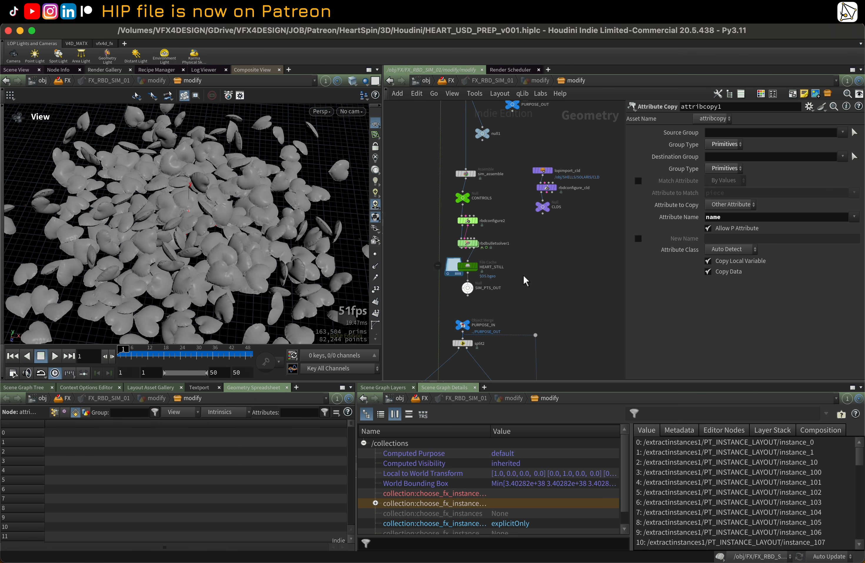
pyautogui.moveTo(508, 234); pyautogui.dragTo(550, 162, button='middle')
pyautogui.scroll(-1, 510, 298)
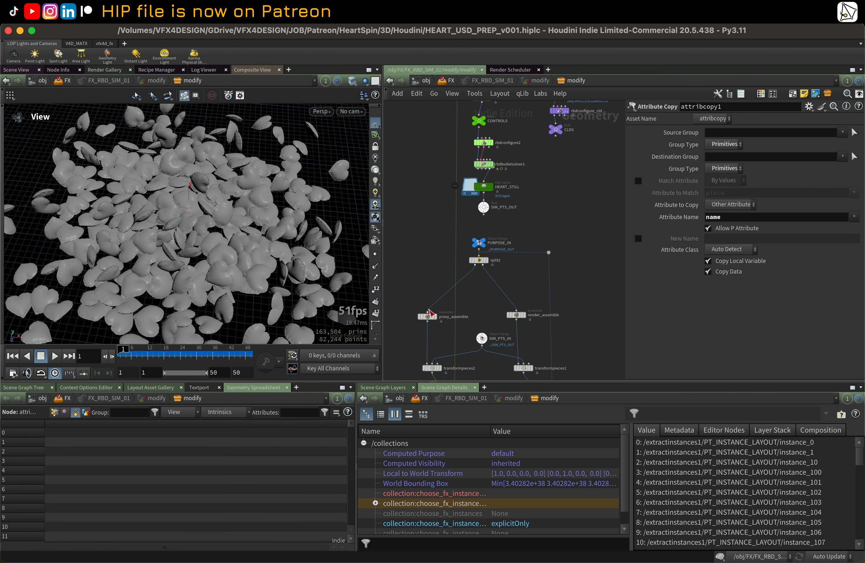
pyautogui.moveTo(455, 378); pyautogui.dragTo(433, 281, button='middle')
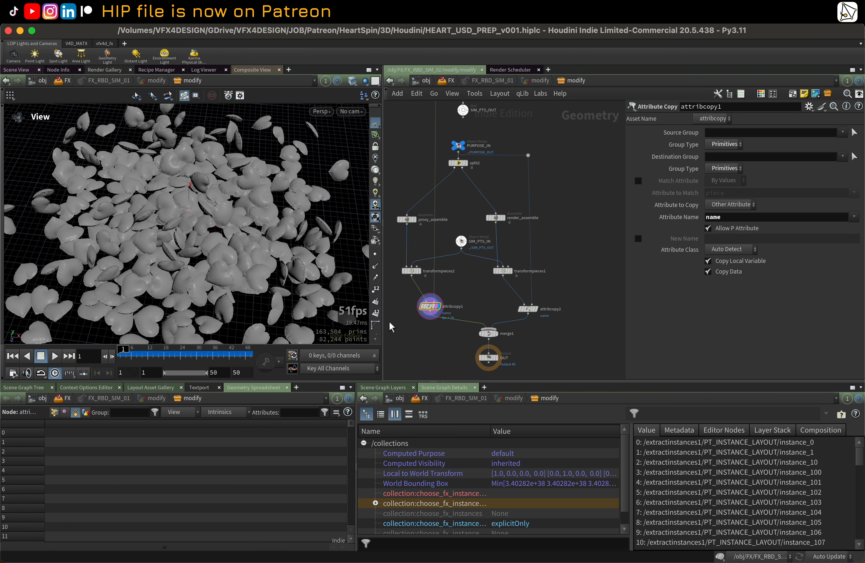
pyautogui.moveTo(389, 321); pyautogui.dragTo(397, 307, button='middle')
pyautogui.scroll(1, 425, 212)
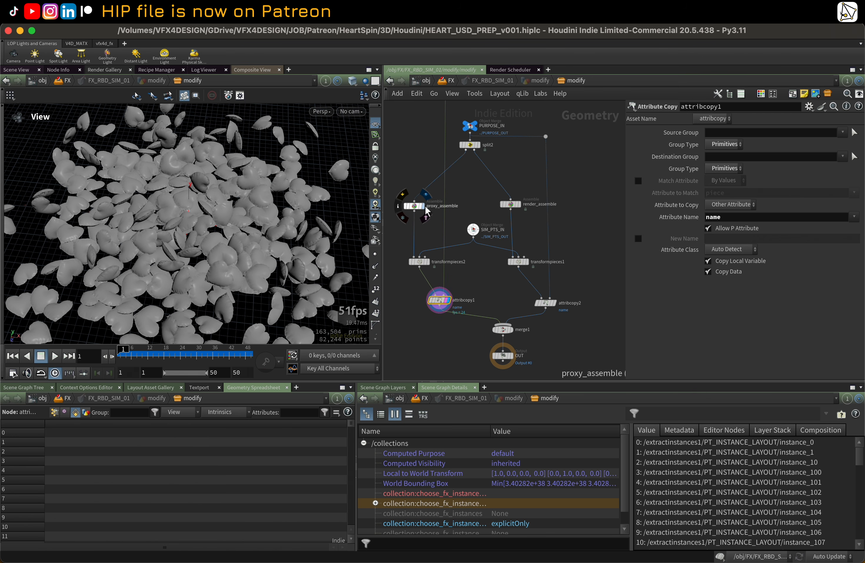
pyautogui.moveTo(431, 176); pyautogui.dragTo(423, 279, button='middle')
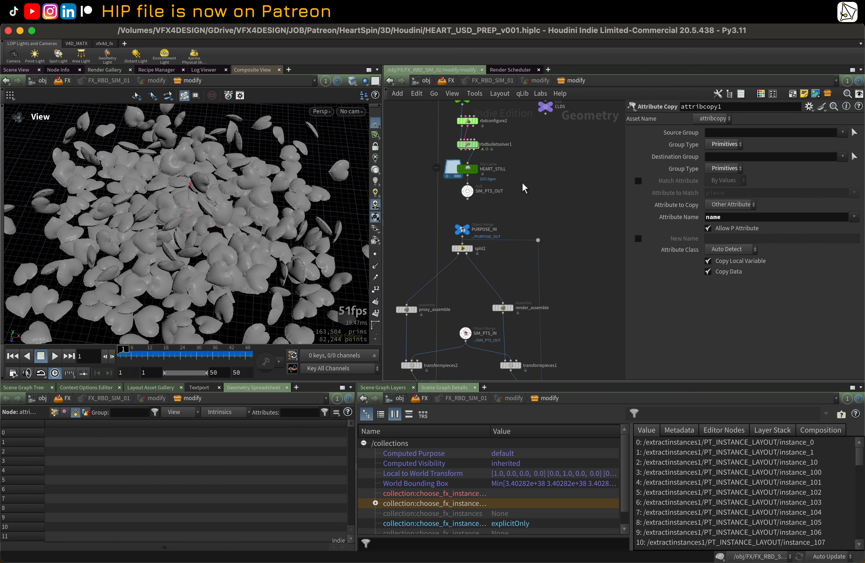
pyautogui.moveTo(556, 186); pyautogui.dragTo(559, 271, button='middle')
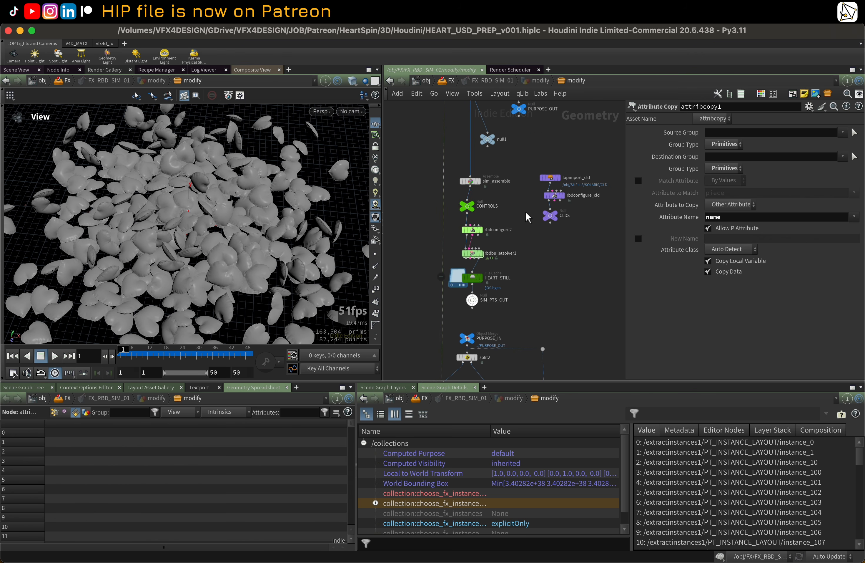
pyautogui.moveTo(526, 212); pyautogui.dragTo(503, 193, button='middle')
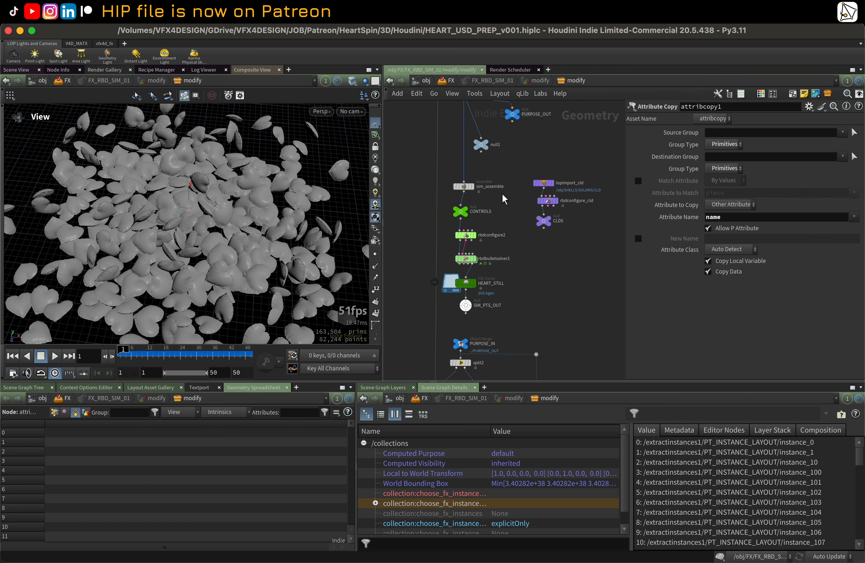
pyautogui.click(472, 190)
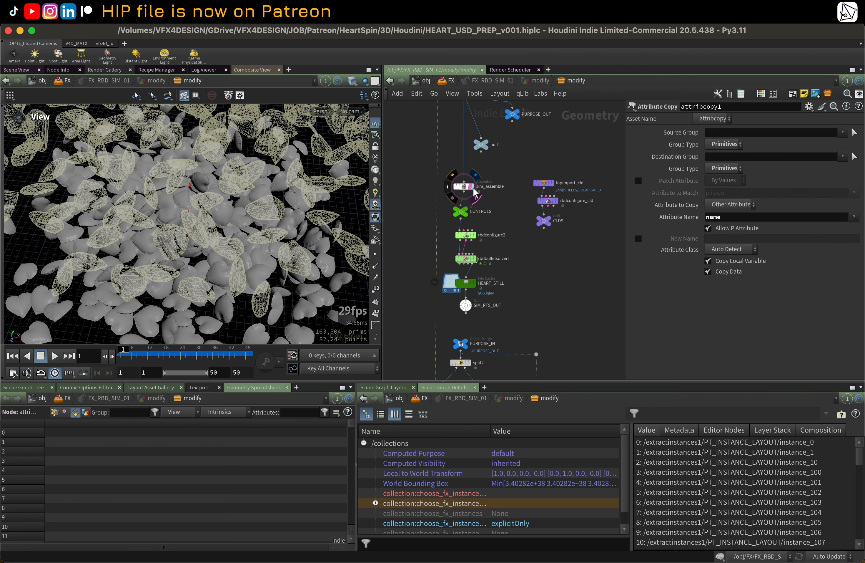
pyautogui.click(474, 188)
pyautogui.middleClick(465, 191)
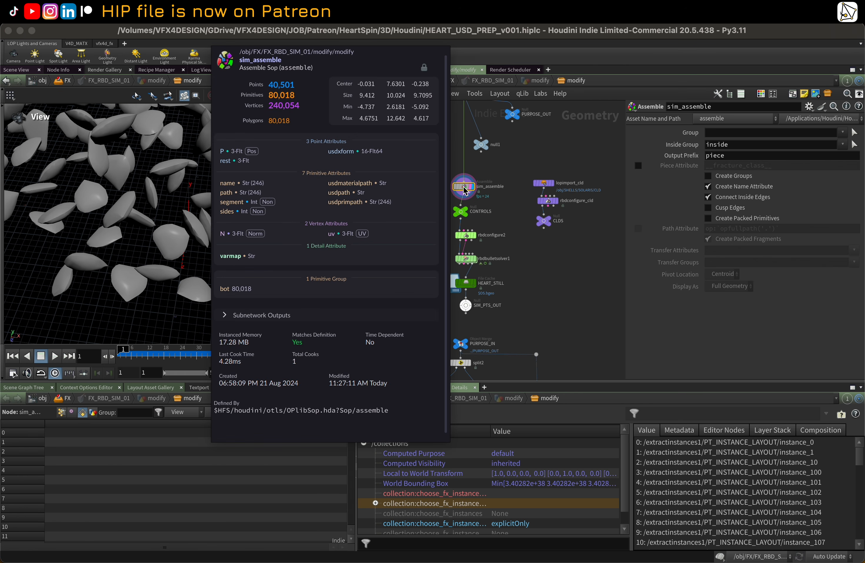
pyautogui.click(189, 417)
pyautogui.click(199, 337)
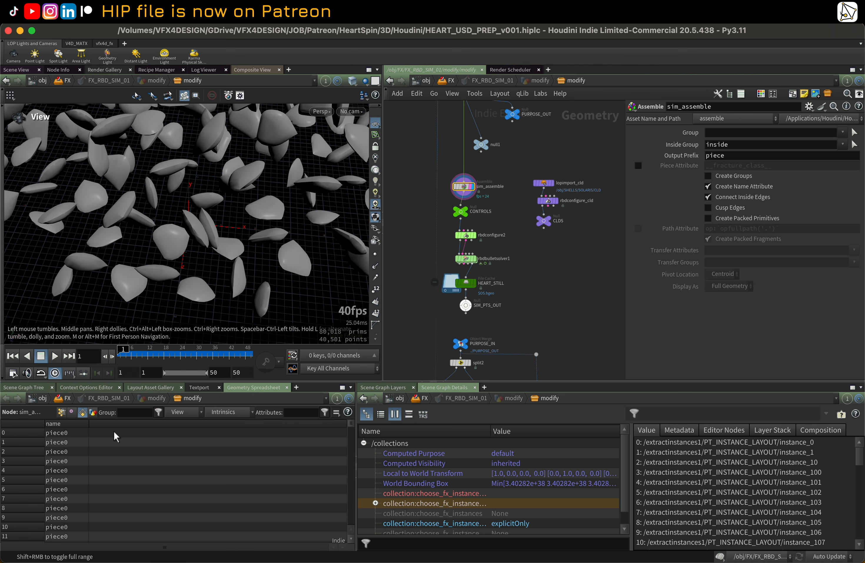
# Step: Compare the primitive name attribute on the proxy_assemble, render_assemble and attribcopy1 outputs
pyautogui.moveTo(403, 315); pyautogui.dragTo(439, 216, button='middle')
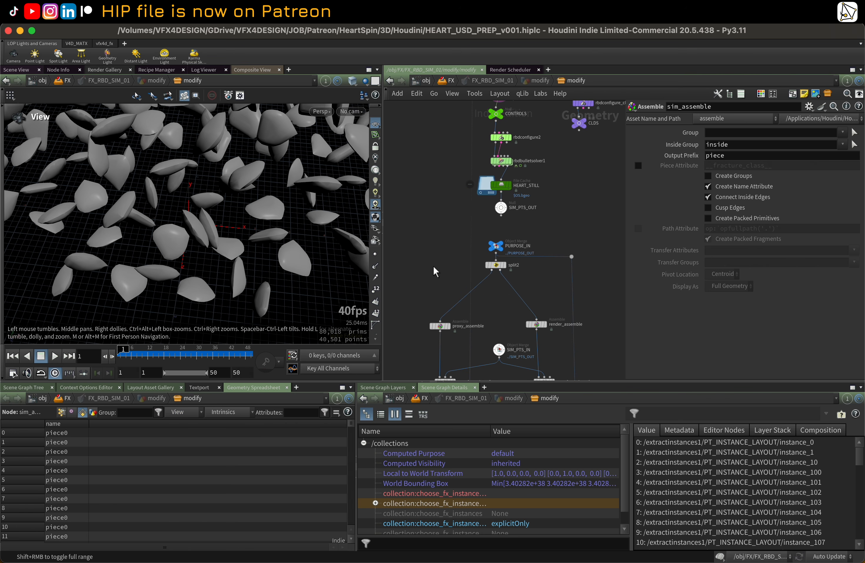
pyautogui.moveTo(432, 278); pyautogui.dragTo(417, 203, button='middle')
pyautogui.scroll(1, 424, 248)
pyautogui.click(430, 255)
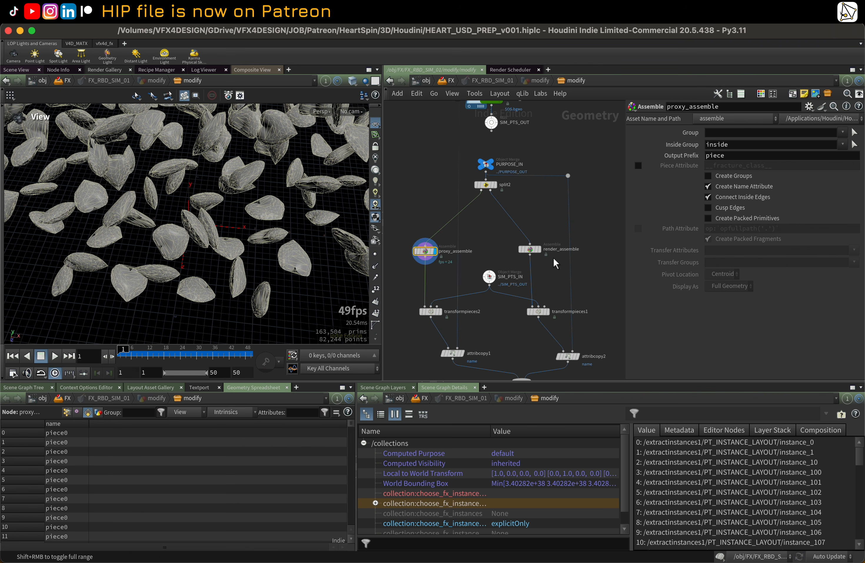
pyautogui.click(537, 250)
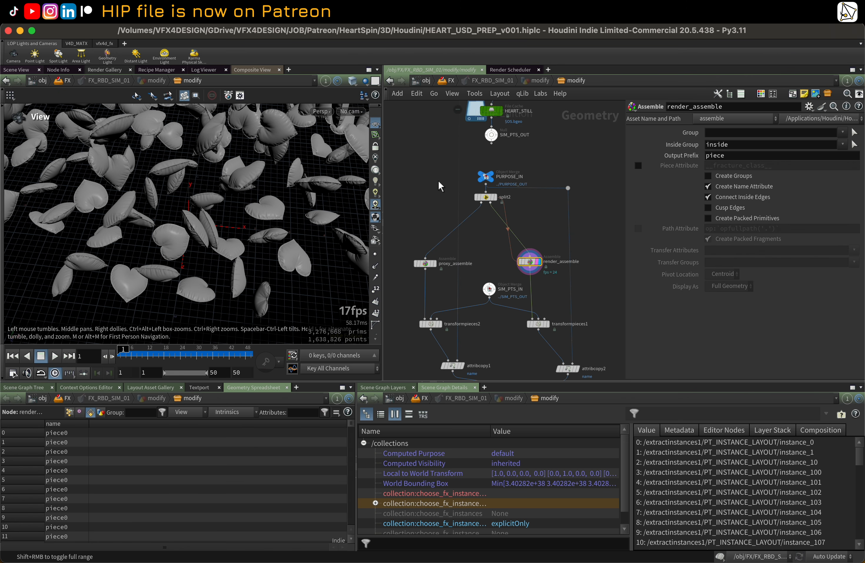
pyautogui.scroll(-3, 453, 252)
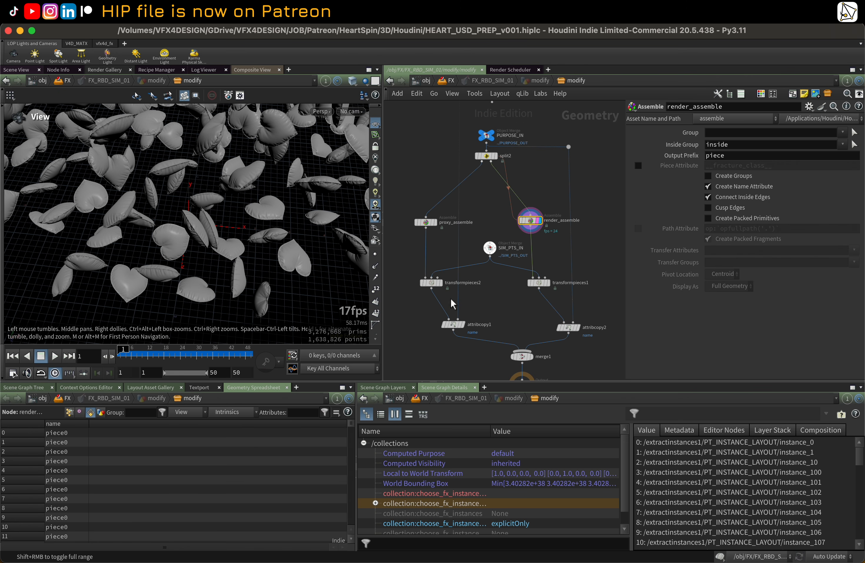
pyautogui.click(457, 330)
pyautogui.press('r')
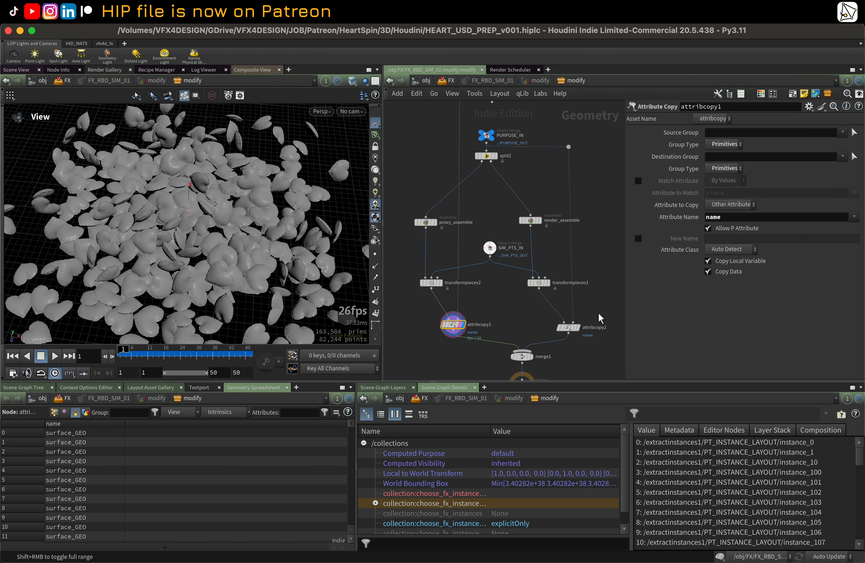
# Step: Display the attribcopy2 output, then the merge1 output, in the SOP network
pyautogui.press('r')
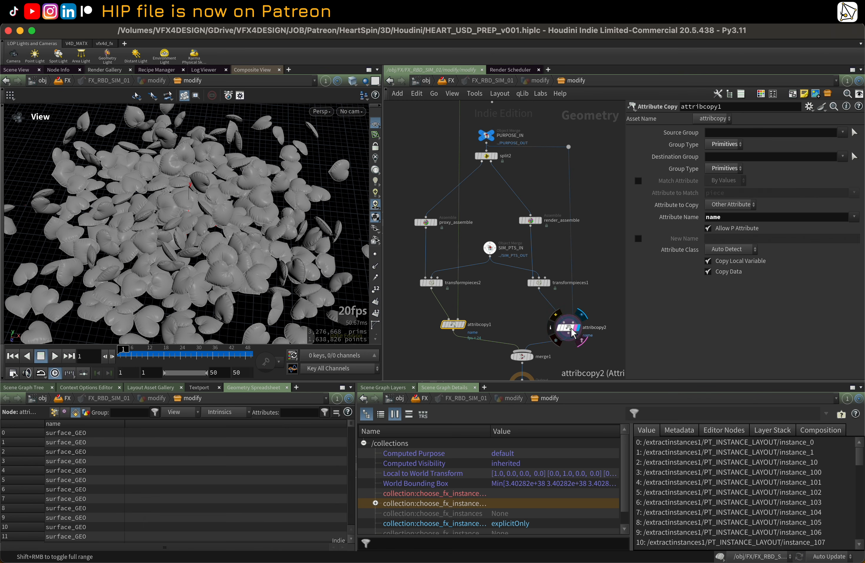
pyautogui.click(572, 331)
pyautogui.moveTo(521, 328); pyautogui.dragTo(505, 281, button='middle')
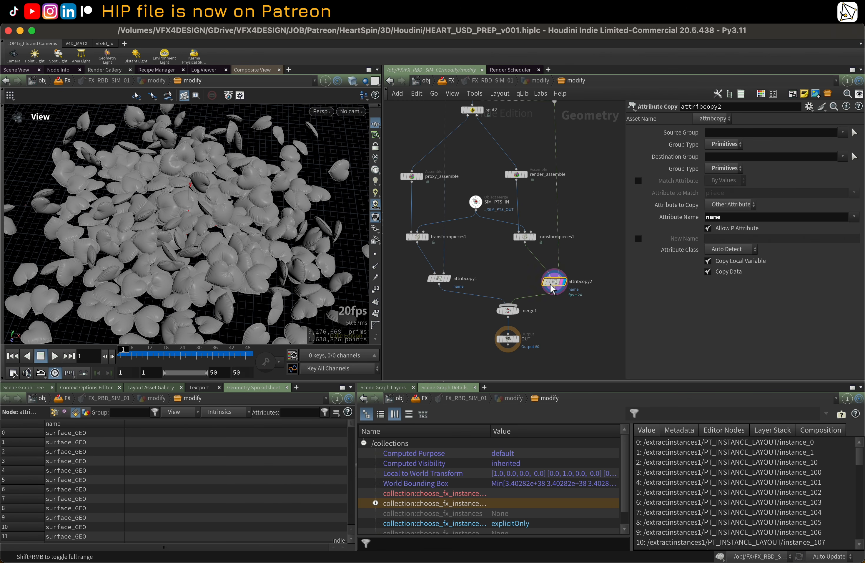
pyautogui.moveTo(550, 284); pyautogui.dragTo(551, 281)
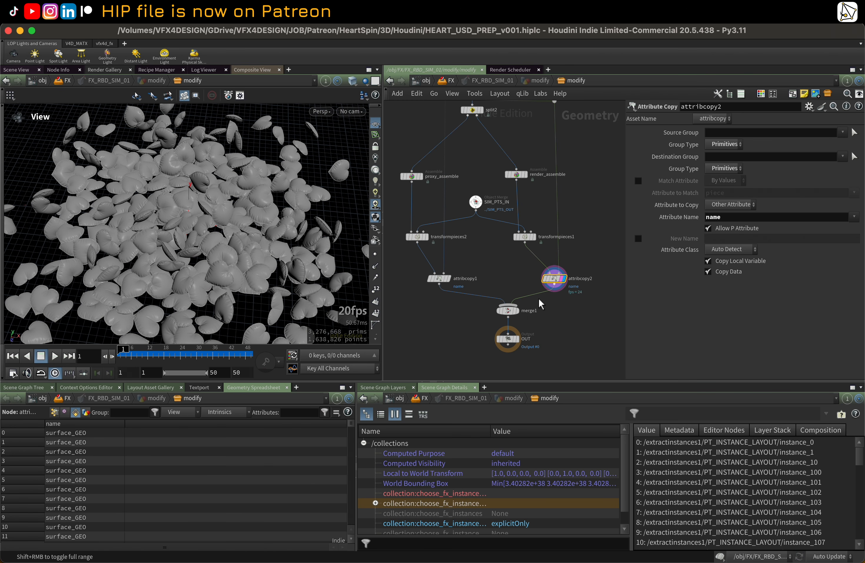
pyautogui.press('r')
pyautogui.click(509, 311)
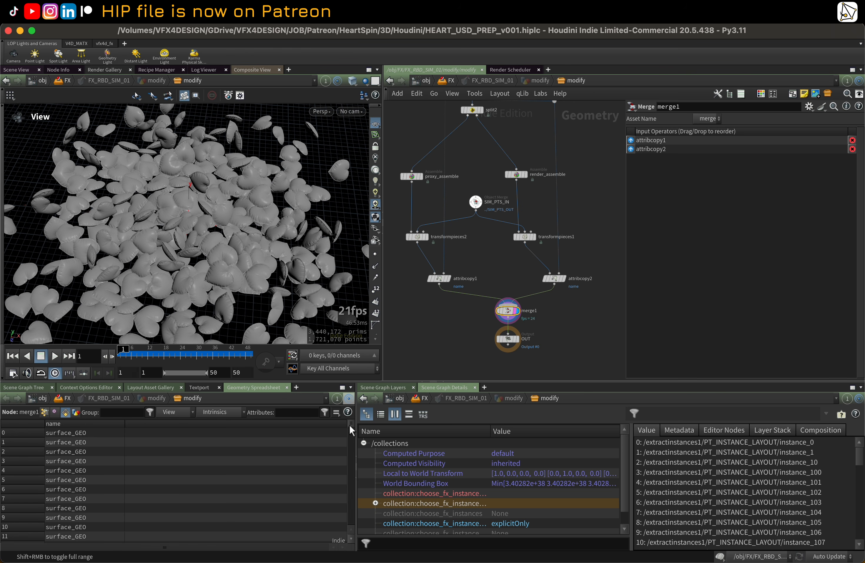
# Step: Widen the spreadsheet, add the path attribute column, and display the OUT node's output
pyautogui.moveTo(349, 425); pyautogui.dragTo(266, 412)
pyautogui.click(183, 412)
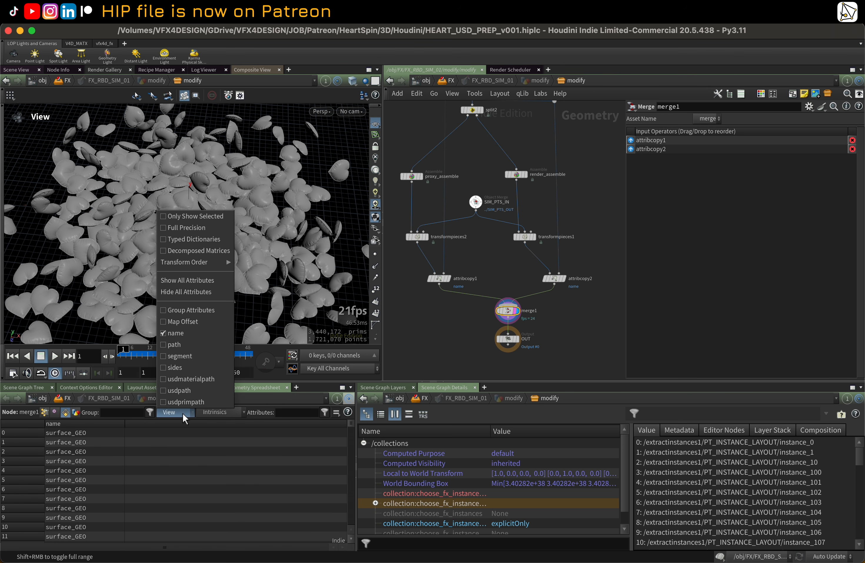
pyautogui.click(190, 344)
pyautogui.moveTo(169, 424); pyautogui.dragTo(473, 423)
pyautogui.moveTo(346, 423); pyautogui.dragTo(475, 426)
pyautogui.click(518, 340)
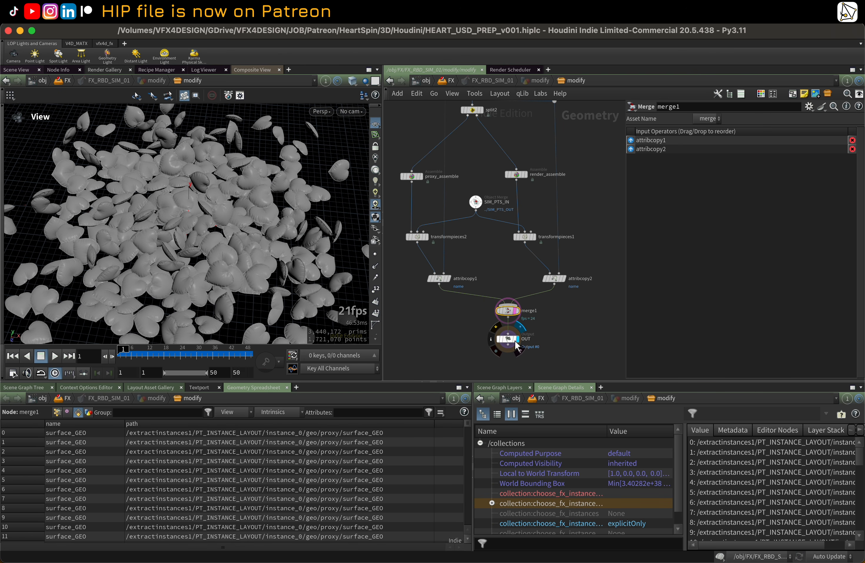
pyautogui.moveTo(251, 252); pyautogui.dragTo(250, 252)
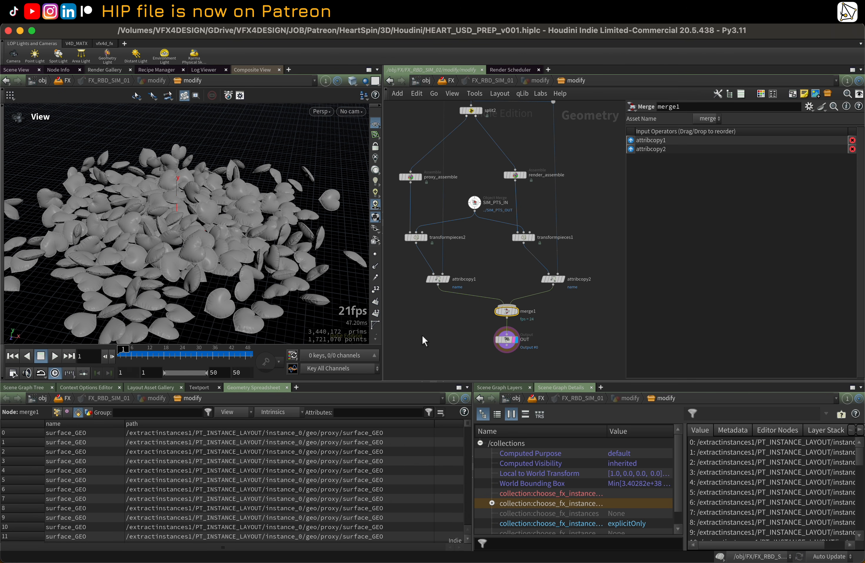
# Step: Return to the FX LOP network and toggle wireframe shading to inspect the heart pile
pyautogui.press('u')
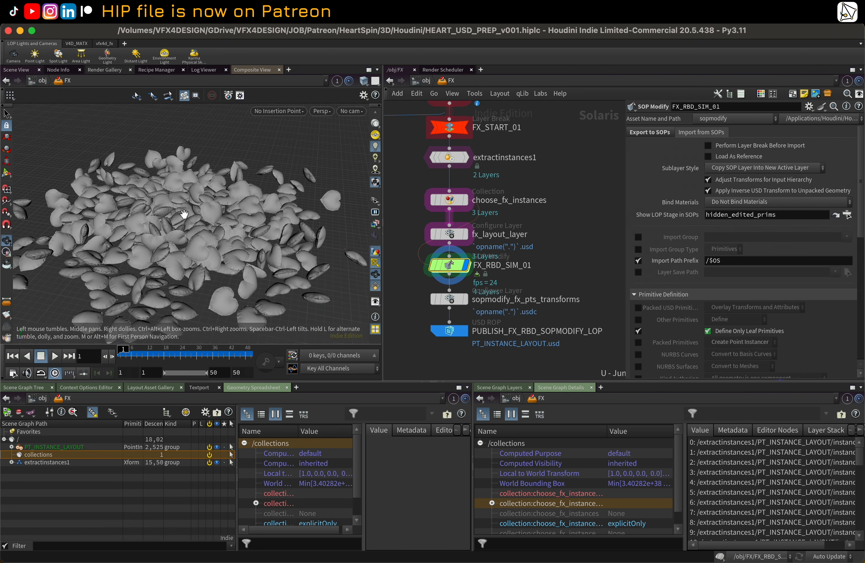
pyautogui.scroll(3, 185, 214)
pyautogui.moveTo(184, 214); pyautogui.dragTo(201, 215)
pyautogui.press('w')
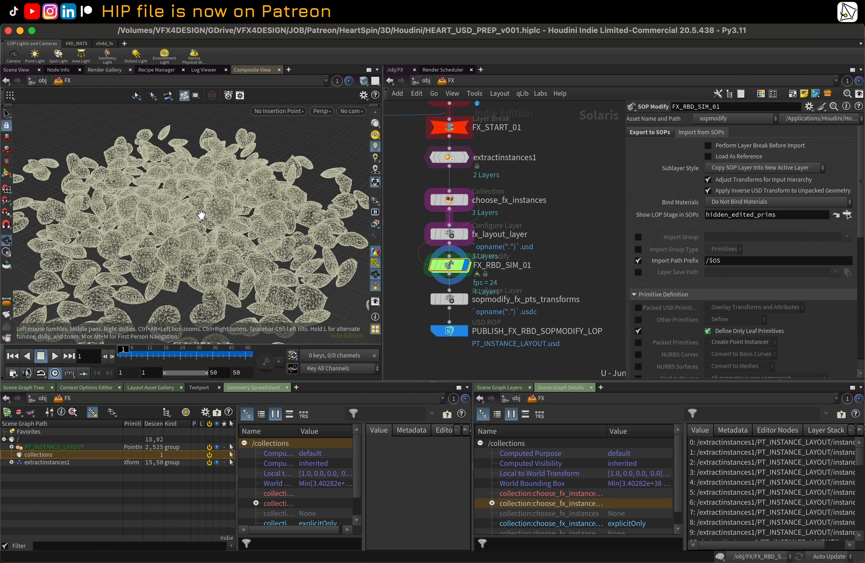
pyautogui.press('w')
# Step: Preview the heart pile with the Karma viewport renderer, then switch back to the GL renderer
pyautogui.click(317, 111)
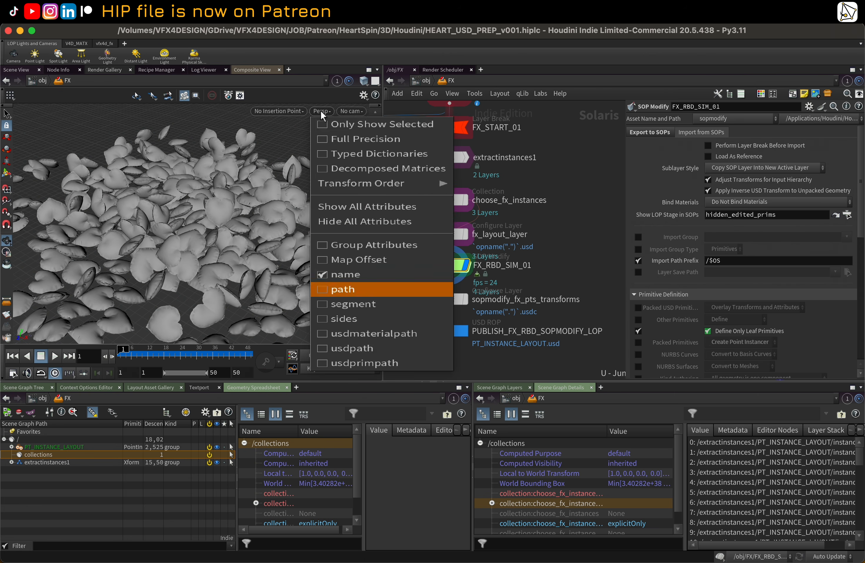
pyautogui.click(340, 175)
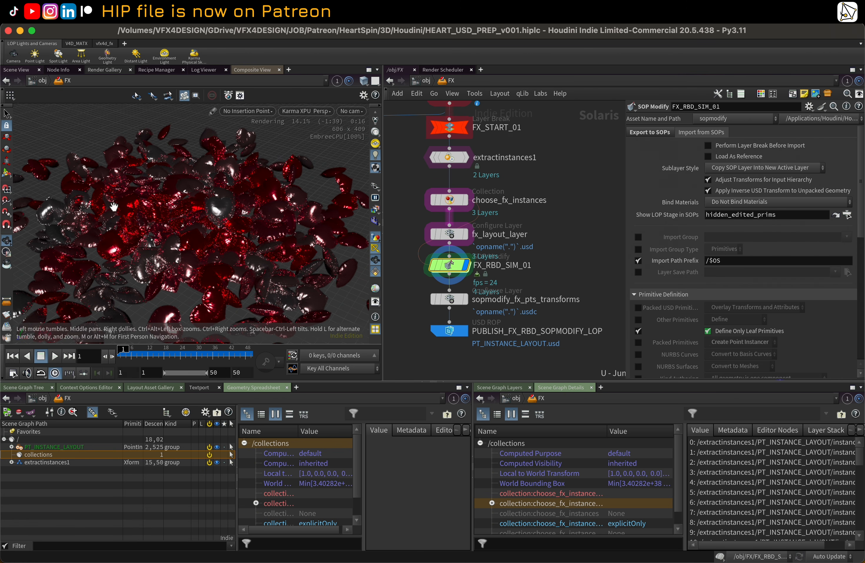
pyautogui.scroll(2, 532, 216)
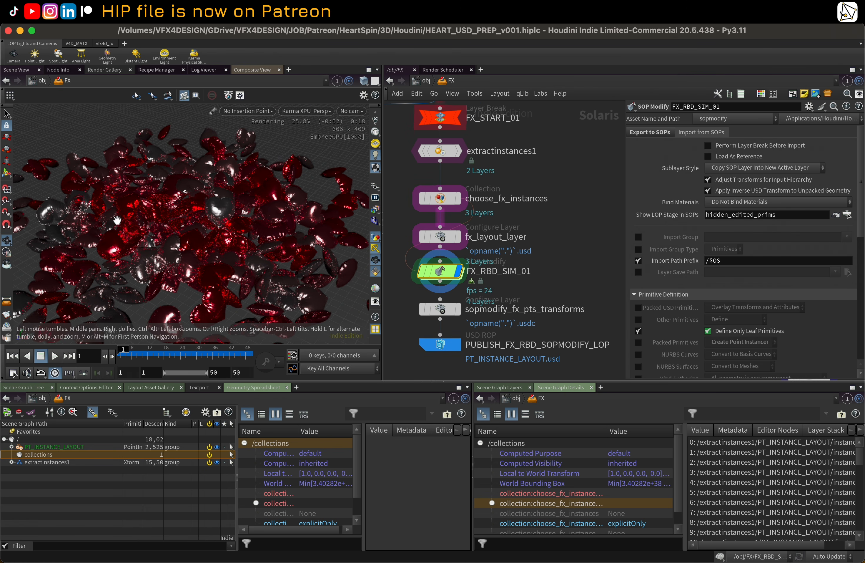
pyautogui.scroll(4, 117, 220)
pyautogui.moveTo(117, 221); pyautogui.dragTo(320, 144)
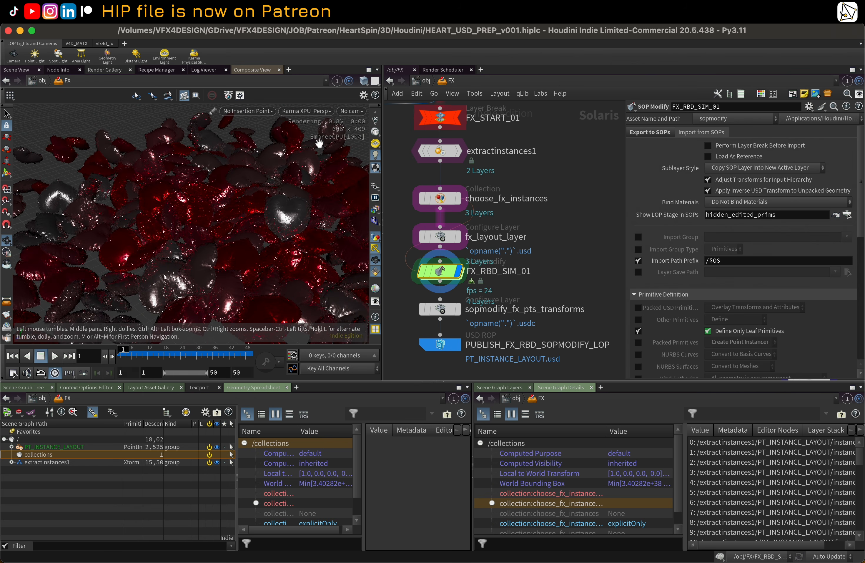
pyautogui.click(306, 111)
pyautogui.click(304, 151)
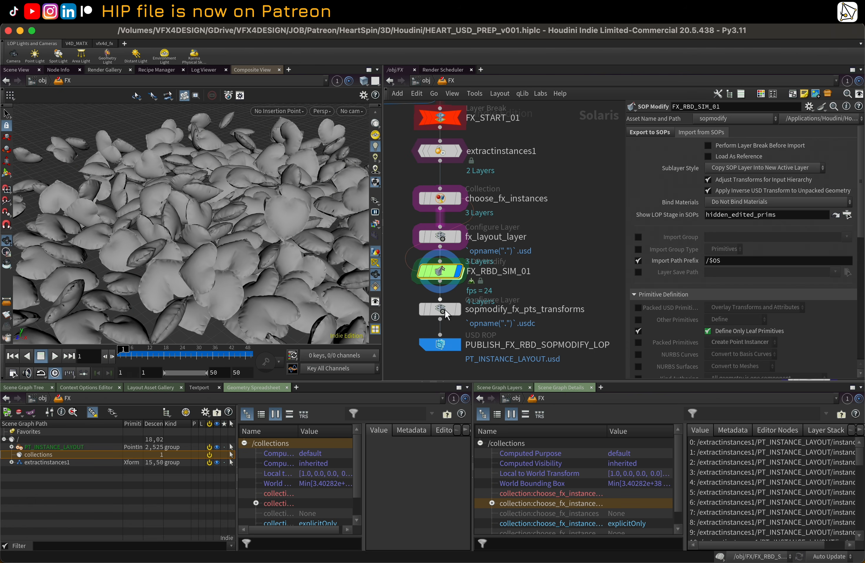
# Step: Inspect the reference1 and FX_RBD_SOPMODIFY_LOP sublayer nodes feeding the instance setup
pyautogui.click(440, 344)
pyautogui.scroll(-4, 495, 264)
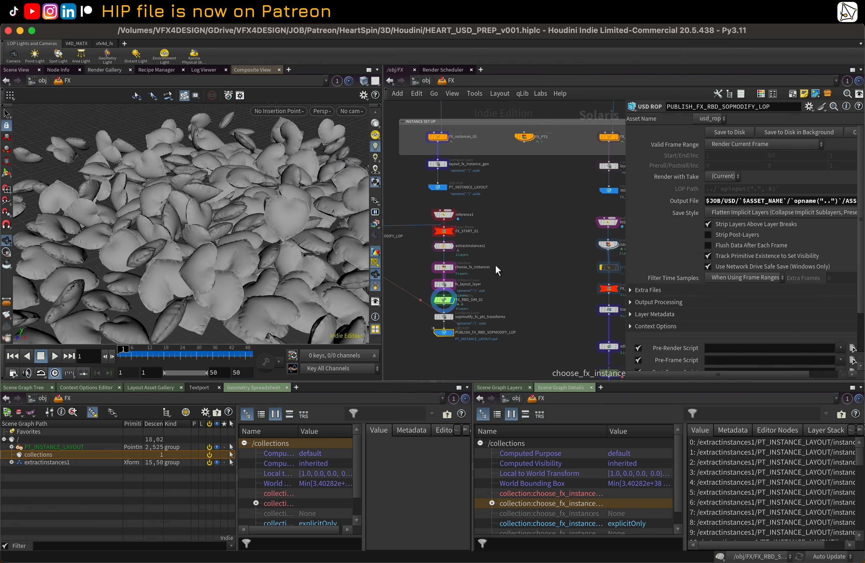
pyautogui.moveTo(496, 264); pyautogui.dragTo(541, 262, button='middle')
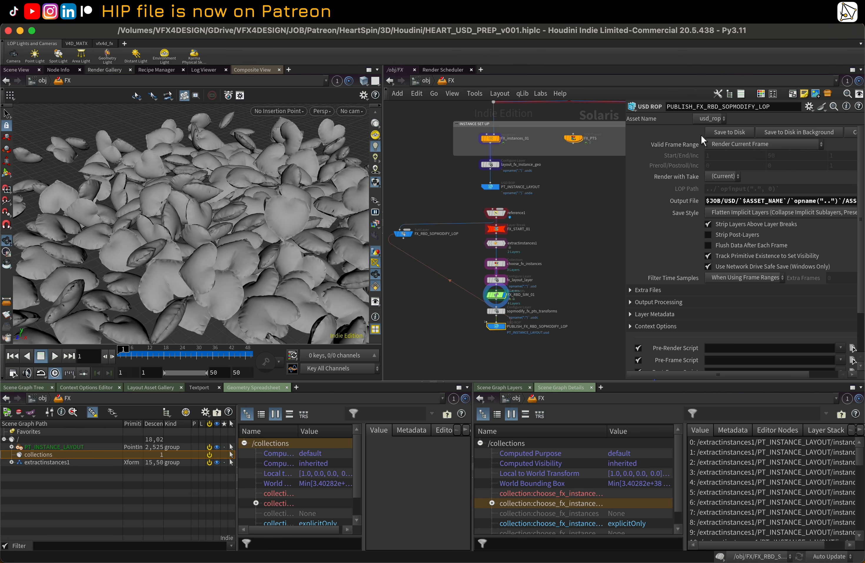
pyautogui.scroll(2, 506, 215)
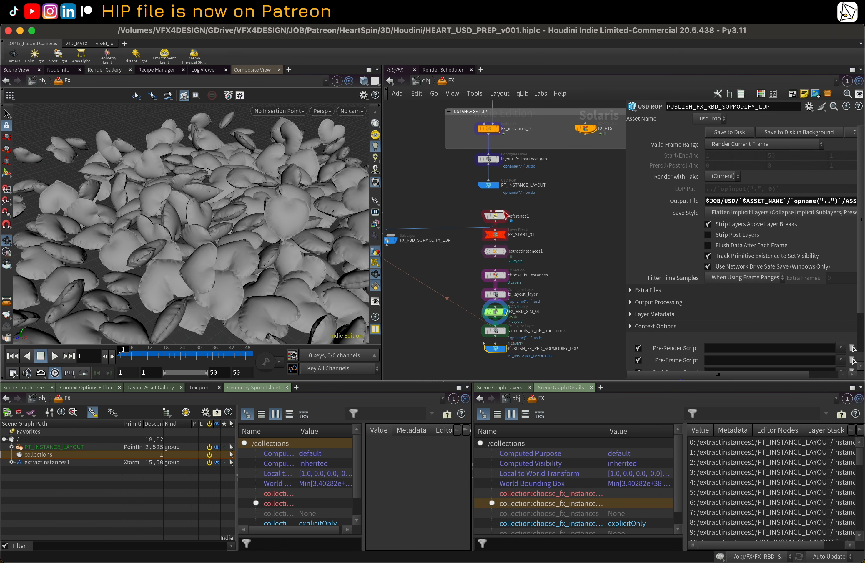
pyautogui.click(505, 216)
pyautogui.click(497, 216)
pyautogui.moveTo(444, 214); pyautogui.dragTo(480, 207, button='middle')
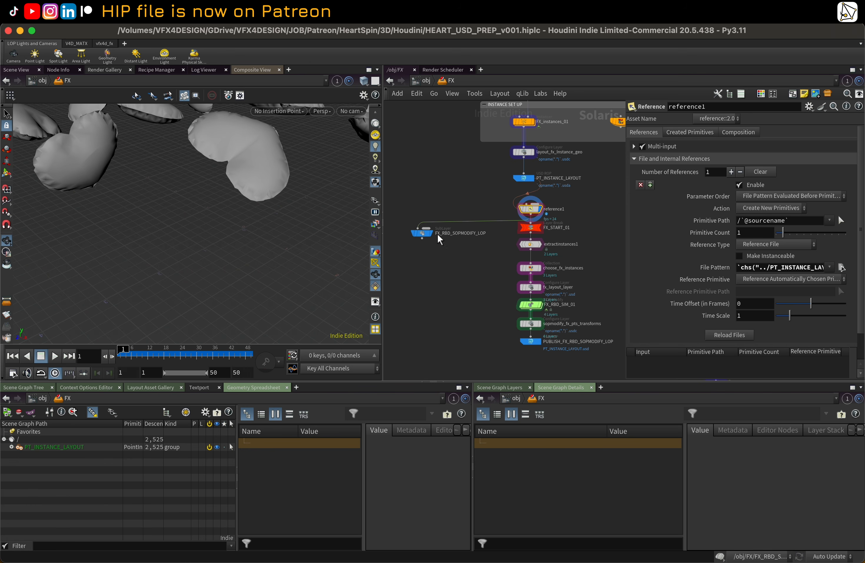
pyautogui.click(426, 234)
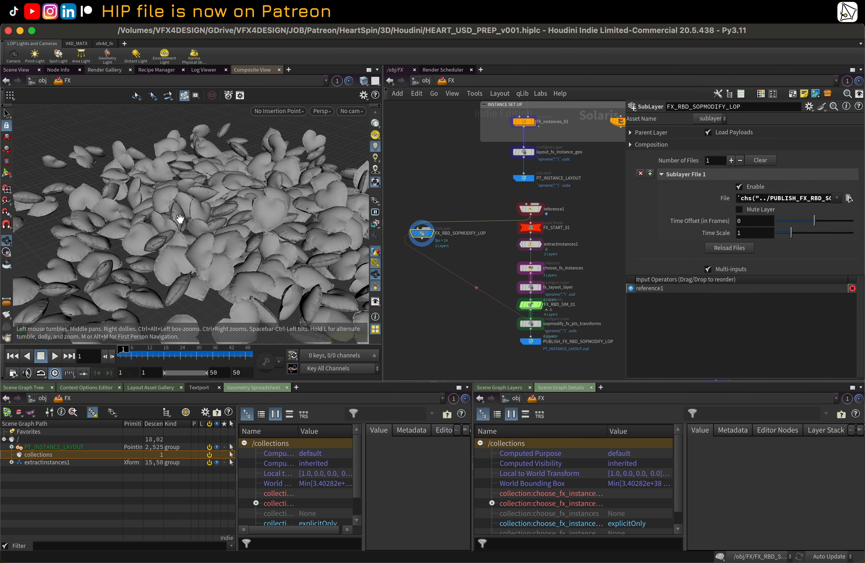
# Step: Navigate to the RBD drop branch and display the INSTANCEABLE_REF_LAYOUT_IN node's output
pyautogui.moveTo(181, 219); pyautogui.dragTo(234, 227)
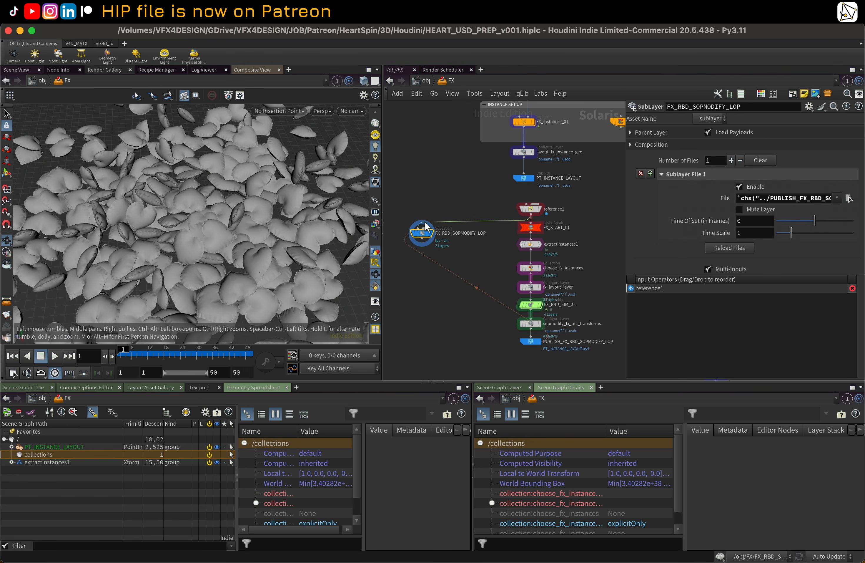
pyautogui.scroll(-1, 438, 219)
pyautogui.moveTo(563, 211); pyautogui.dragTo(495, 208, button='middle')
pyautogui.moveTo(437, 197); pyautogui.dragTo(495, 198, button='middle')
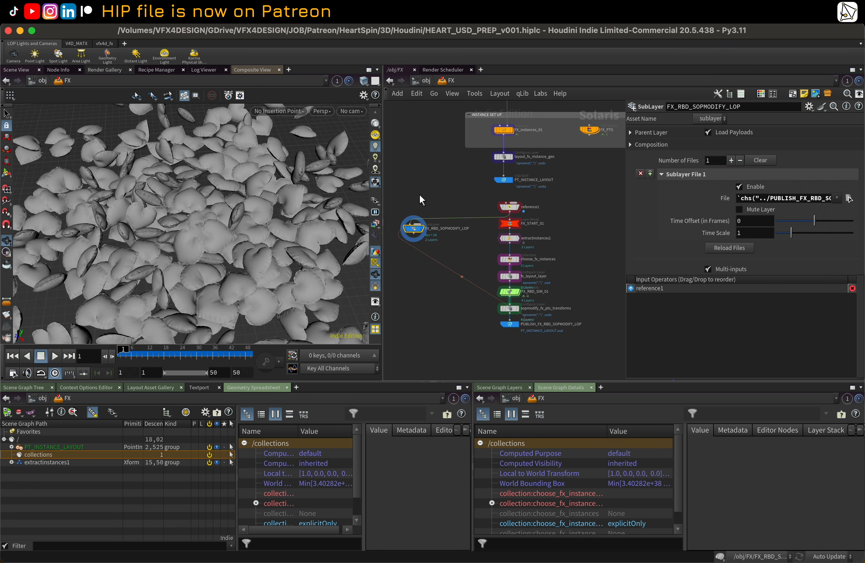
pyautogui.moveTo(420, 197); pyautogui.dragTo(537, 347)
pyautogui.moveTo(567, 226)
pyautogui.mouseDown(button='middle')
pyautogui.moveTo(496, 232)
pyautogui.moveTo(562, 230)
pyautogui.mouseUp(button='middle')
pyautogui.moveTo(404, 194); pyautogui.dragTo(530, 354)
pyautogui.moveTo(576, 268)
pyautogui.mouseDown(button='middle')
pyautogui.moveTo(479, 252)
pyautogui.moveTo(476, 192)
pyautogui.mouseUp(button='middle')
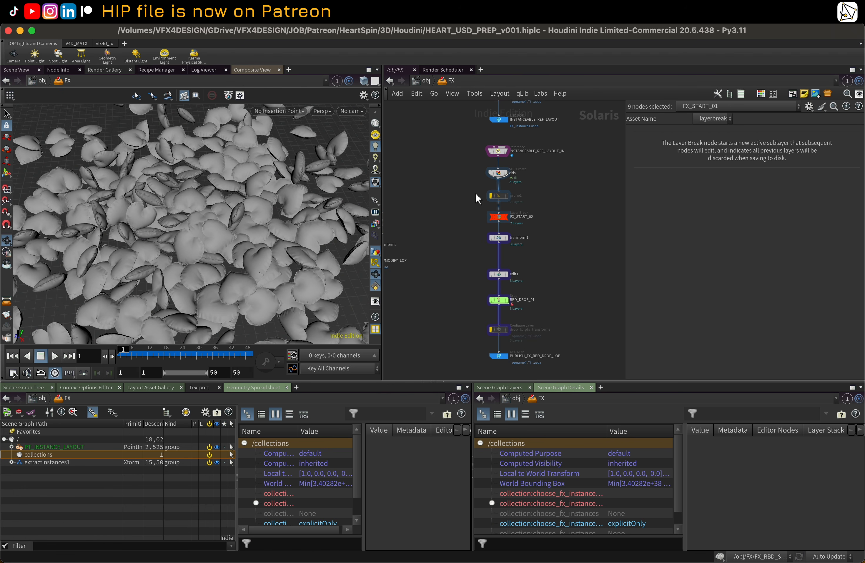
pyautogui.click(507, 151)
pyautogui.click(501, 150)
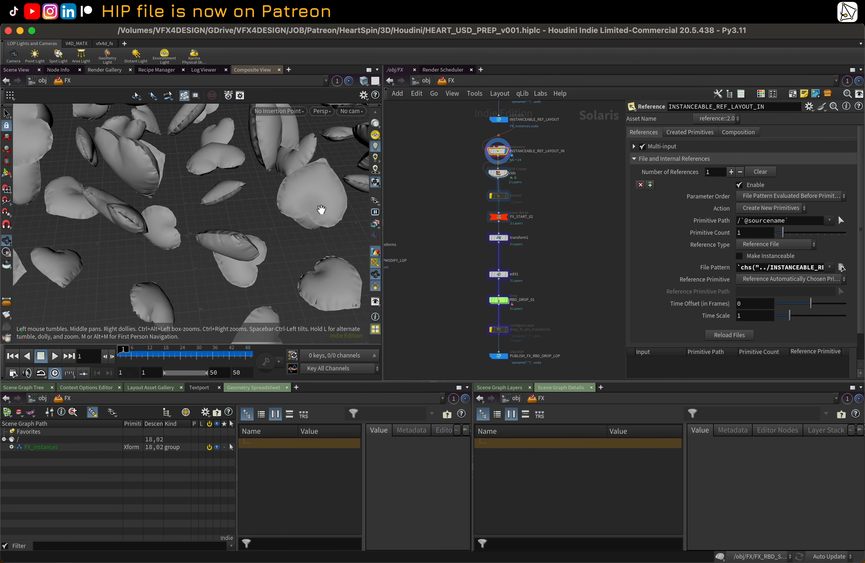
# Step: Select and display the RBD_DROP_01 node to view the settled heart pile
pyautogui.moveTo(292, 188); pyautogui.dragTo(211, 226, button='right')
pyautogui.moveTo(211, 226); pyautogui.dragTo(235, 194)
pyautogui.moveTo(493, 313); pyautogui.dragTo(484, 261, button='middle')
pyautogui.scroll(2, 484, 261)
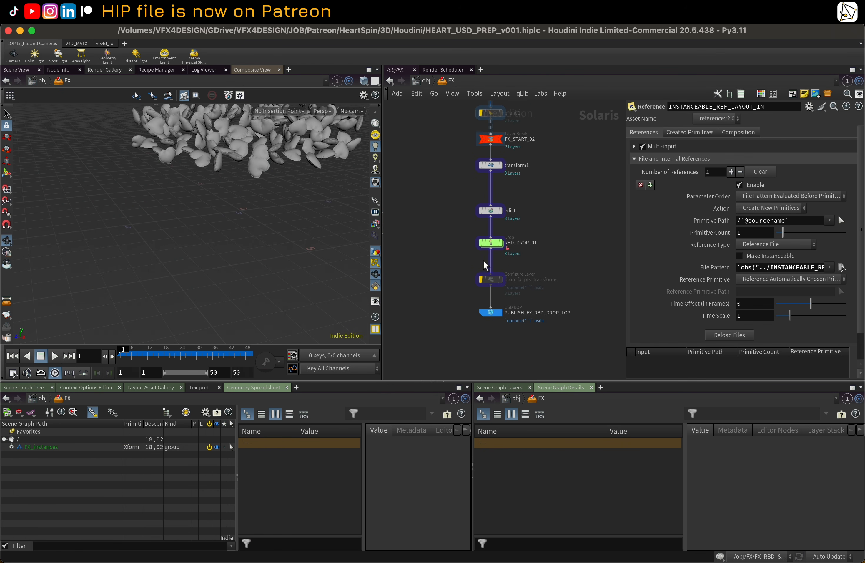
pyautogui.click(500, 243)
pyautogui.click(495, 243)
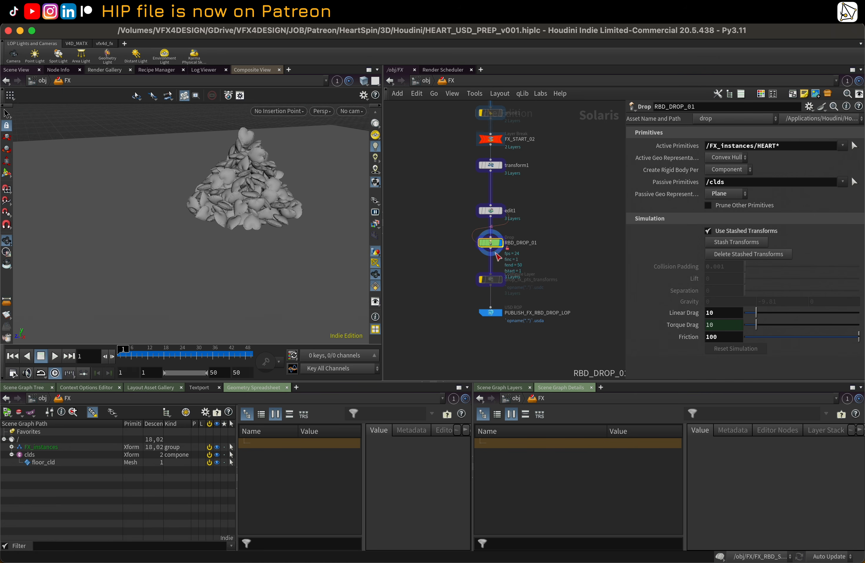
# Step: Copy the Output File parameter of the PUBLISH_FX_RBD_DROP_LOP node
pyautogui.click(491, 313)
pyautogui.scroll(-3, 519, 295)
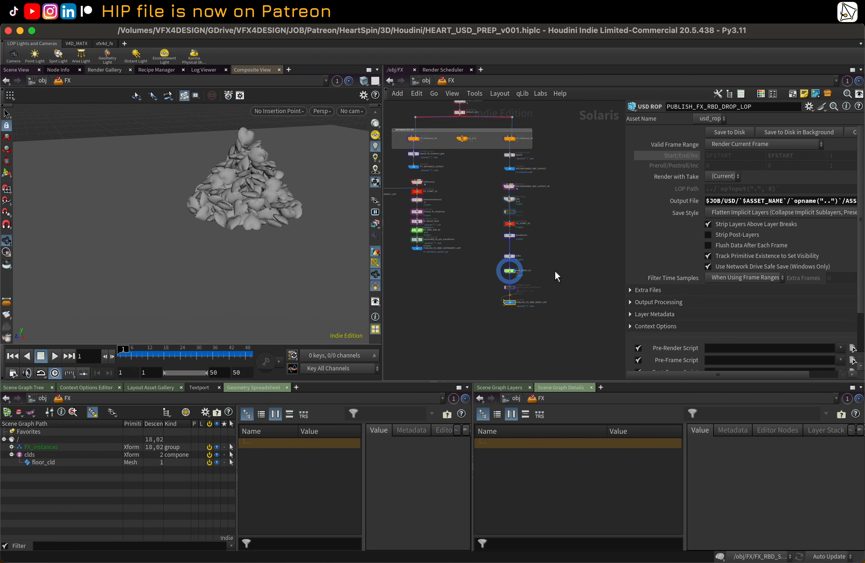
pyautogui.rightClick(682, 200)
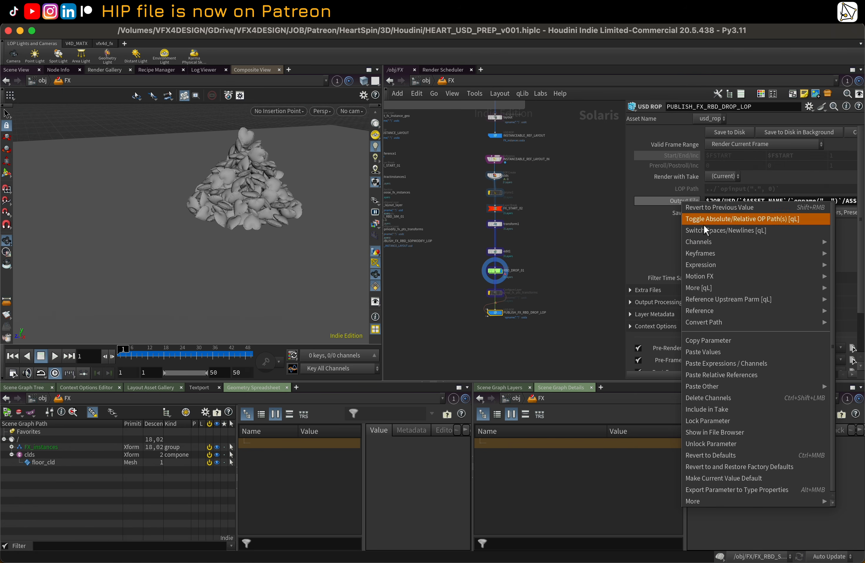
pyautogui.click(729, 342)
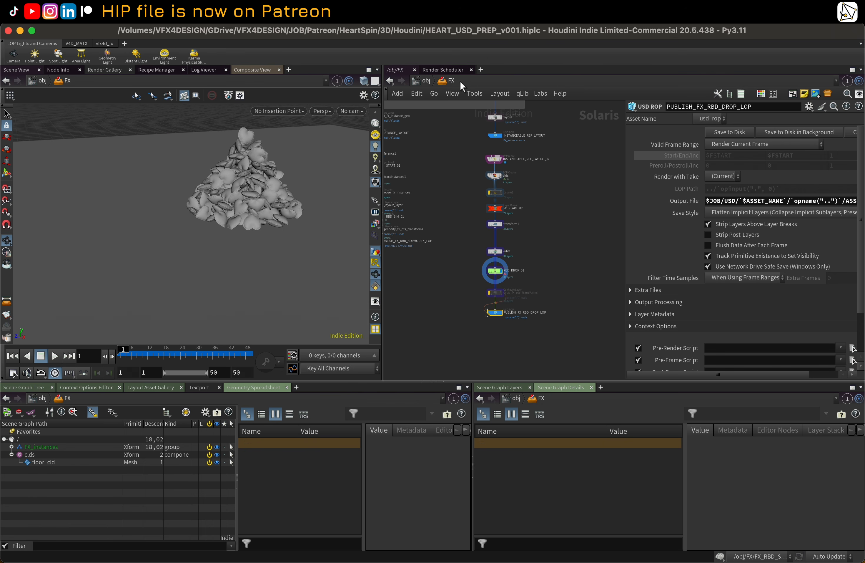
# Step: Frame the whole network and orbit around the heart pile in the viewport
pyautogui.press('h')
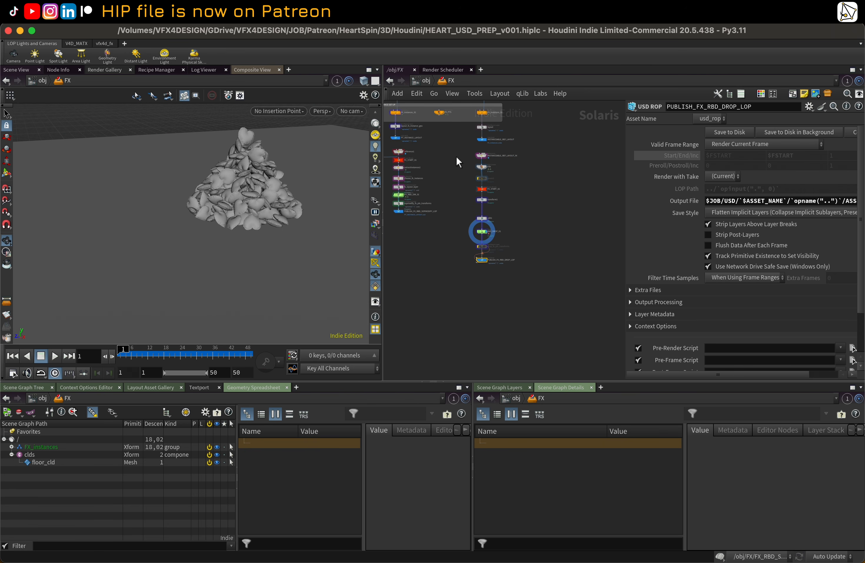
pyautogui.moveTo(241, 173); pyautogui.dragTo(200, 222, button='middle')
pyautogui.moveTo(178, 263); pyautogui.dragTo(224, 218, button='right')
pyautogui.moveTo(224, 218); pyautogui.dragTo(217, 205)
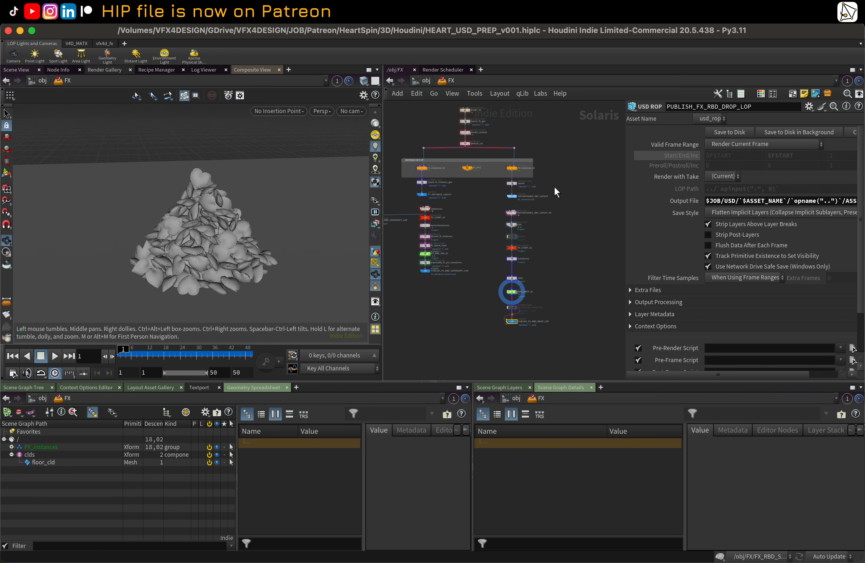
pyautogui.scroll(-2, 554, 186)
pyautogui.scroll(1, 556, 193)
pyautogui.moveTo(568, 160); pyautogui.dragTo(576, 162, button='middle')
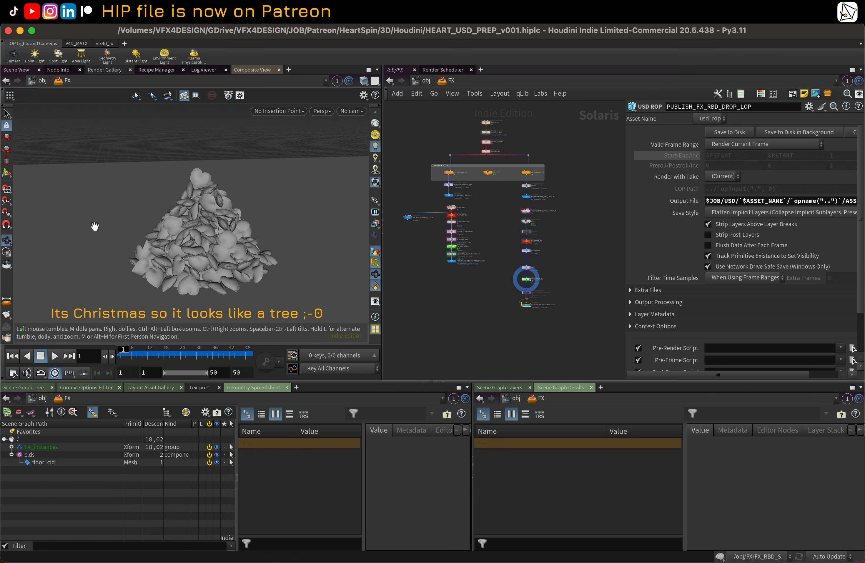
pyautogui.moveTo(183, 219); pyautogui.dragTo(198, 219, button='right')
pyautogui.moveTo(199, 220); pyautogui.dragTo(212, 216)
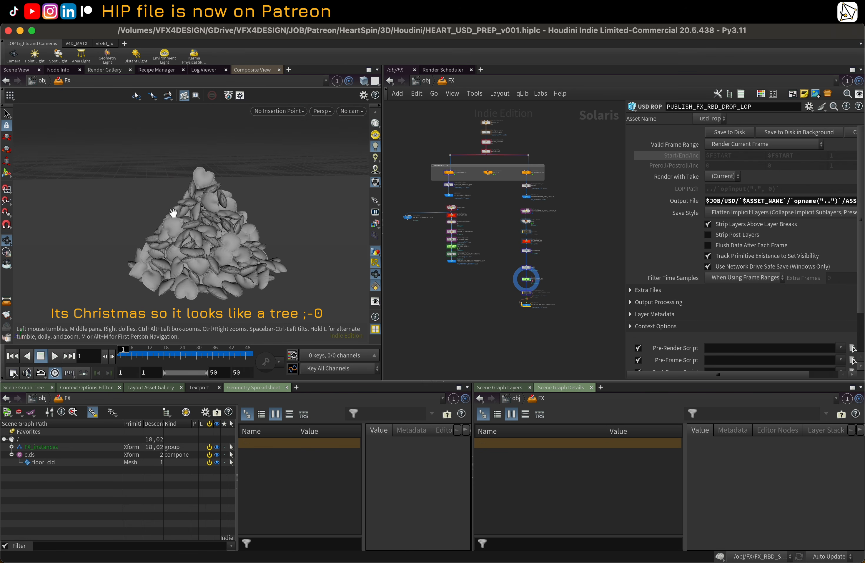
pyautogui.moveTo(174, 222); pyautogui.dragTo(216, 238, button='right')
pyautogui.moveTo(216, 238); pyautogui.dragTo(184, 195)
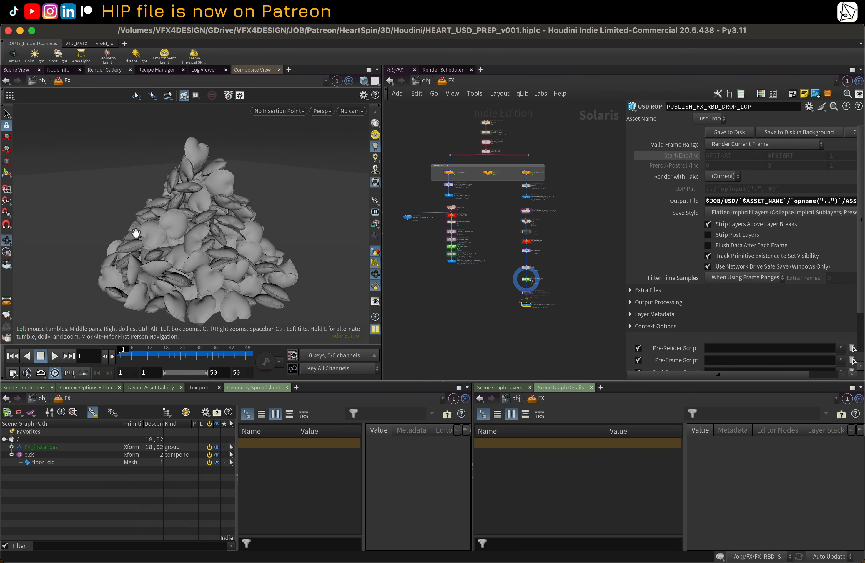
pyautogui.moveTo(260, 241); pyautogui.dragTo(229, 241)
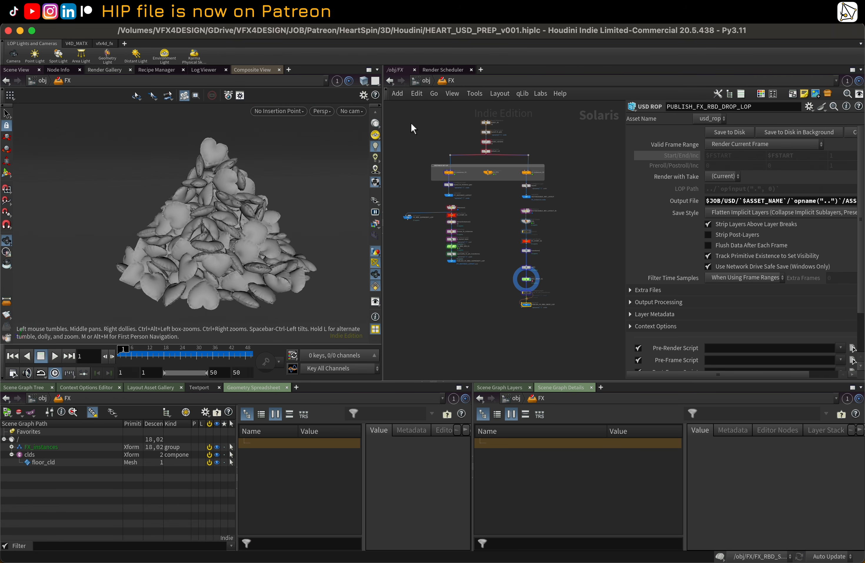
pyautogui.moveTo(269, 195); pyautogui.dragTo(269, 220, button='middle')
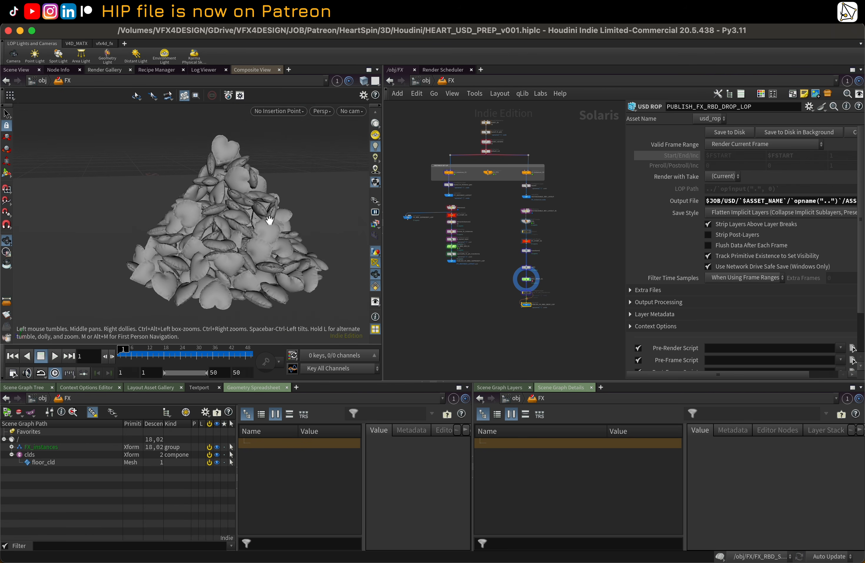
# Step: Switch to the LIGHTING network, display the FX_LAYOUT reference node and orbit around the instanced hearts
pyautogui.click(456, 81)
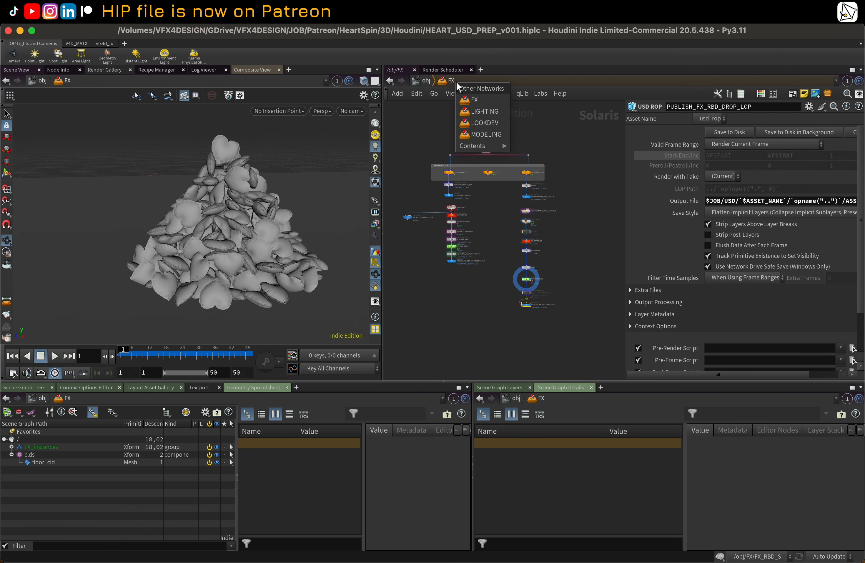
pyautogui.click(483, 111)
pyautogui.moveTo(552, 225); pyautogui.dragTo(460, 253, button='middle')
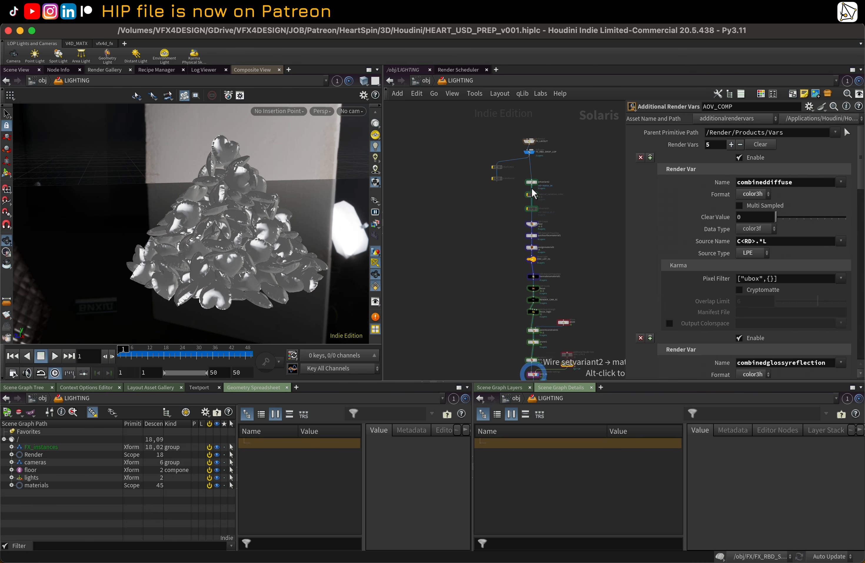
pyautogui.scroll(5, 532, 183)
pyautogui.moveTo(595, 136); pyautogui.dragTo(575, 199, button='middle')
pyautogui.click(515, 164)
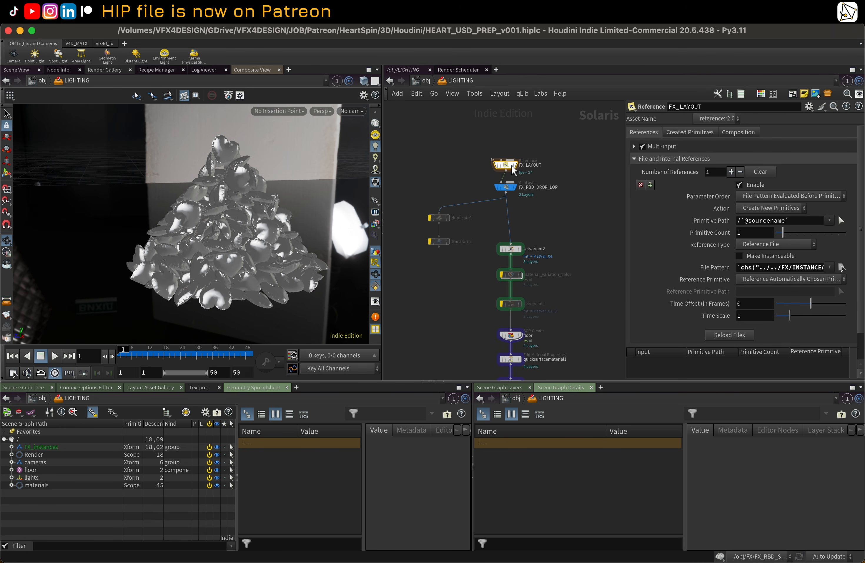
pyautogui.click(517, 170)
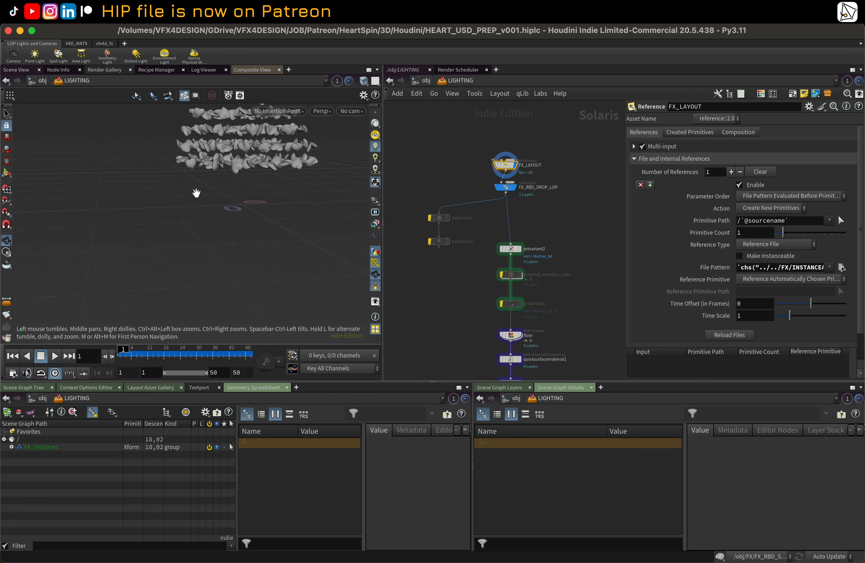
pyautogui.moveTo(216, 189); pyautogui.dragTo(199, 226, button='middle')
pyautogui.moveTo(199, 226); pyautogui.dragTo(223, 196)
pyautogui.moveTo(224, 196); pyautogui.dragTo(266, 182, button='right')
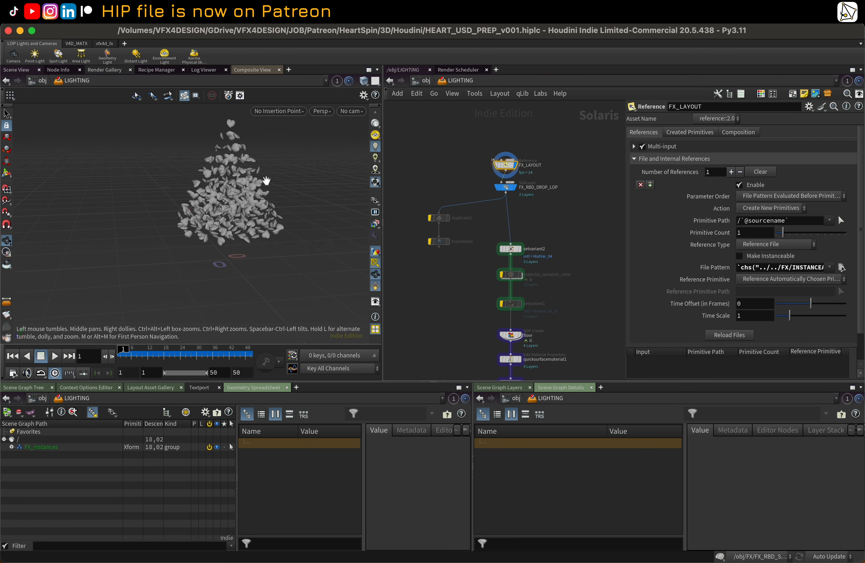
pyautogui.moveTo(266, 181); pyautogui.dragTo(254, 204, button='middle')
pyautogui.scroll(2, 607, 192)
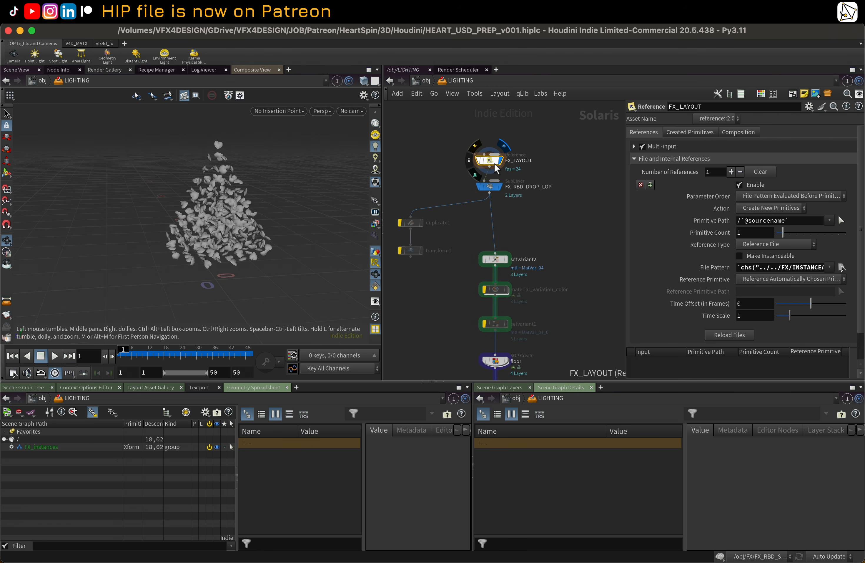
# Step: Display the FX_RBD_DROP_LOP sublayer node and orbit around the settled heart pile
pyautogui.click(499, 188)
pyautogui.click(492, 189)
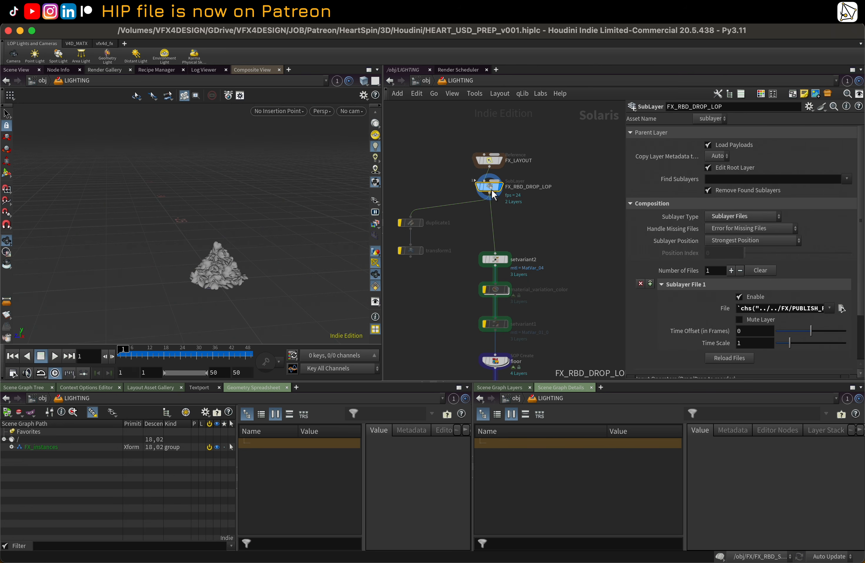
pyautogui.moveTo(246, 287); pyautogui.dragTo(351, 277, button='right')
pyautogui.moveTo(175, 260); pyautogui.dragTo(199, 250)
pyautogui.scroll(1, 536, 214)
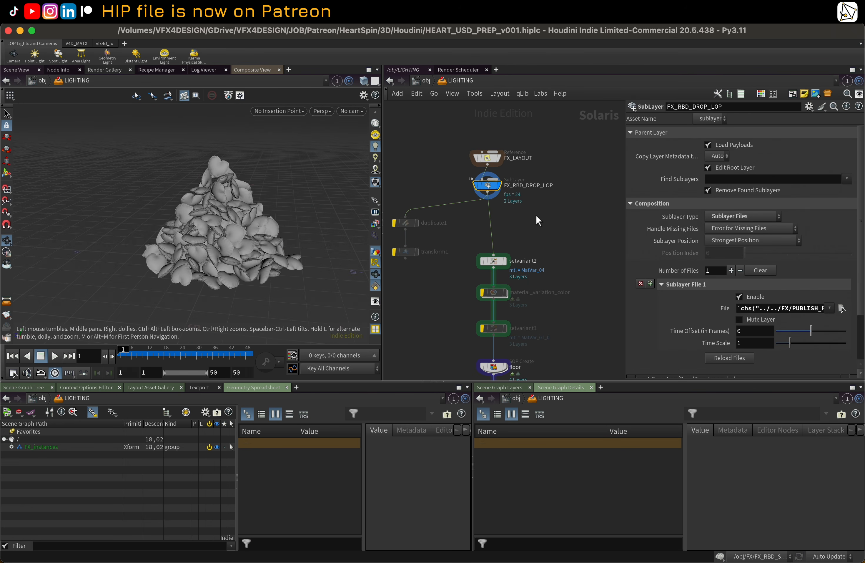
# Step: Select the FX_LAYOUT reference node to inspect its reference parameters
pyautogui.moveTo(500, 205); pyautogui.dragTo(503, 185, button='middle')
pyautogui.moveTo(497, 168); pyautogui.dragTo(498, 172)
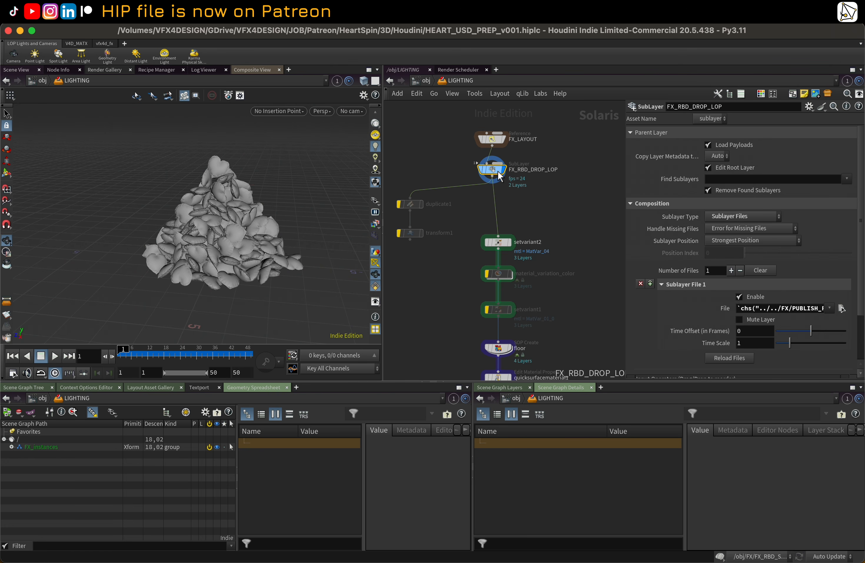
pyautogui.click(491, 140)
pyautogui.moveTo(537, 125); pyautogui.dragTo(540, 139, button='middle')
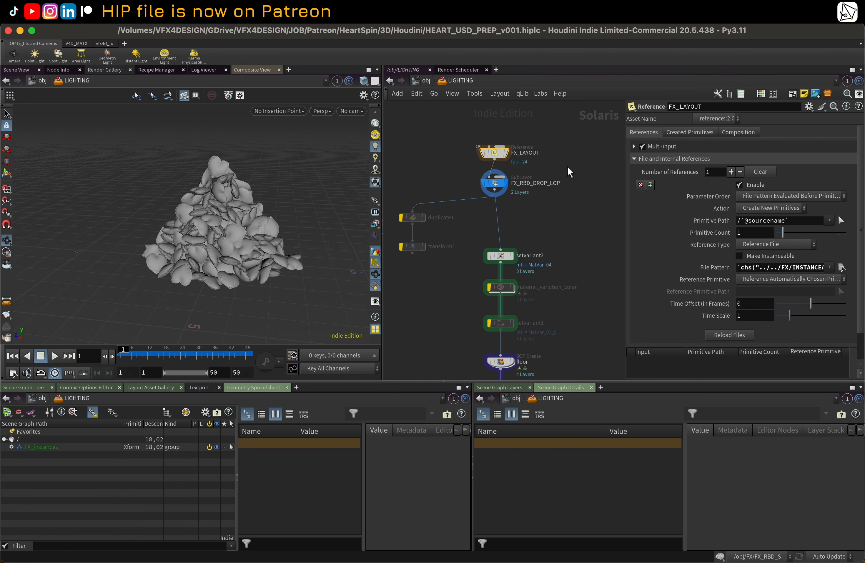
# Step: Return to the FX network and inspect the INSTANCEABLE_REF_LAYOUT_IN and PUBLISH_FX_RBD_DROP_LOP nodes
pyautogui.click(459, 82)
pyautogui.click(471, 97)
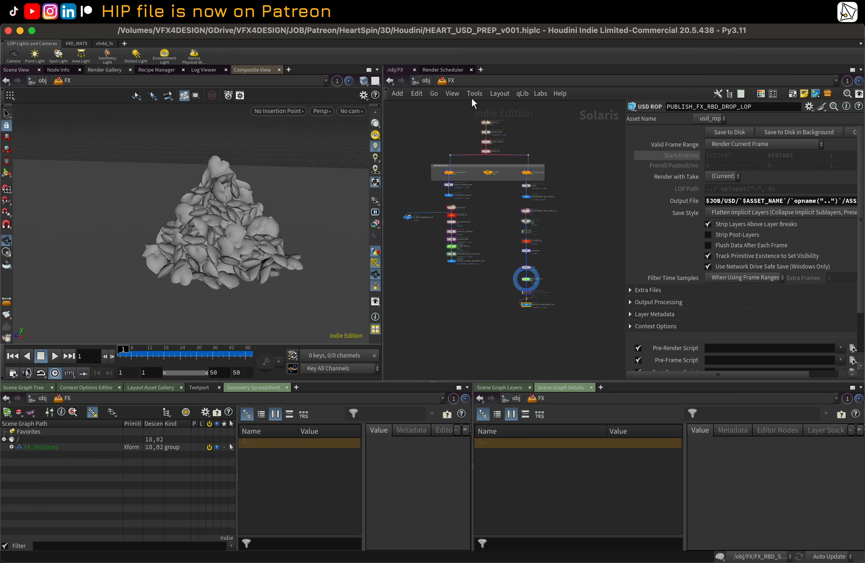
pyautogui.scroll(4, 550, 188)
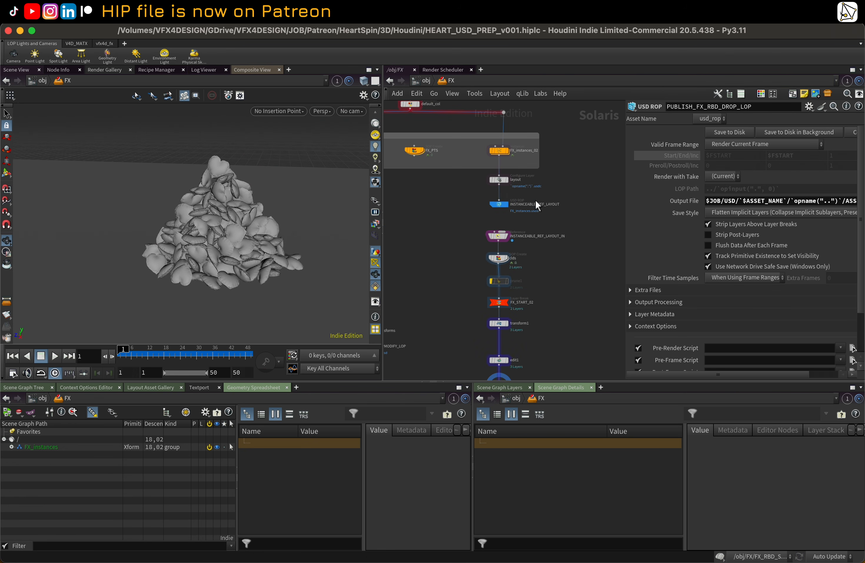
pyautogui.click(503, 205)
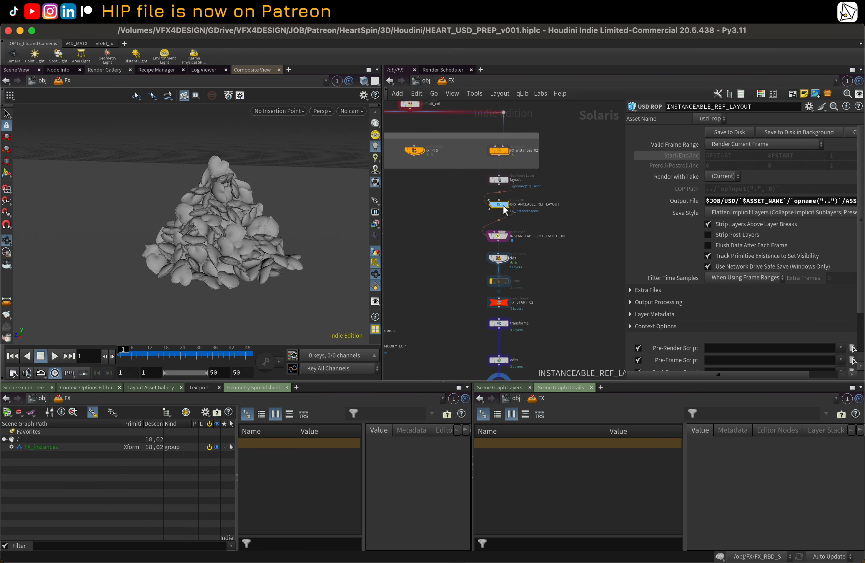
pyautogui.click(504, 237)
pyautogui.scroll(-3, 472, 253)
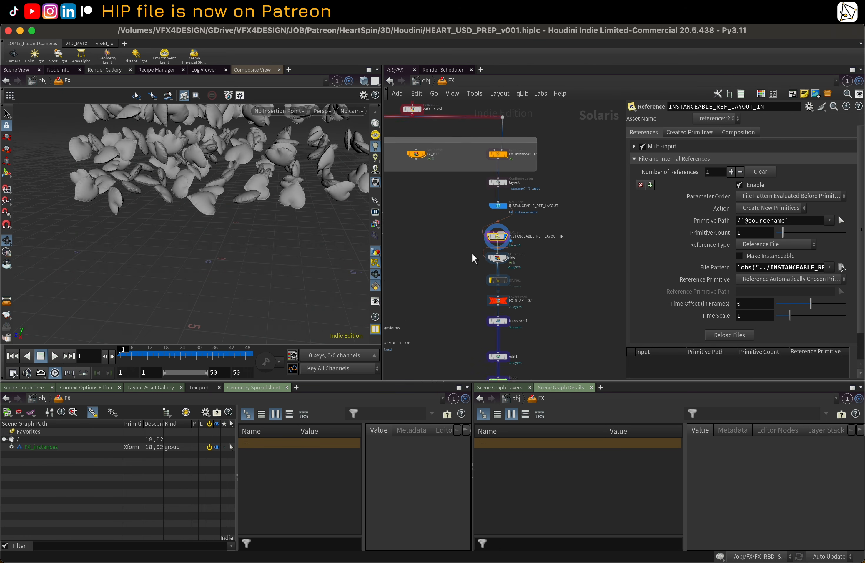
pyautogui.moveTo(459, 311); pyautogui.dragTo(454, 220, button='middle')
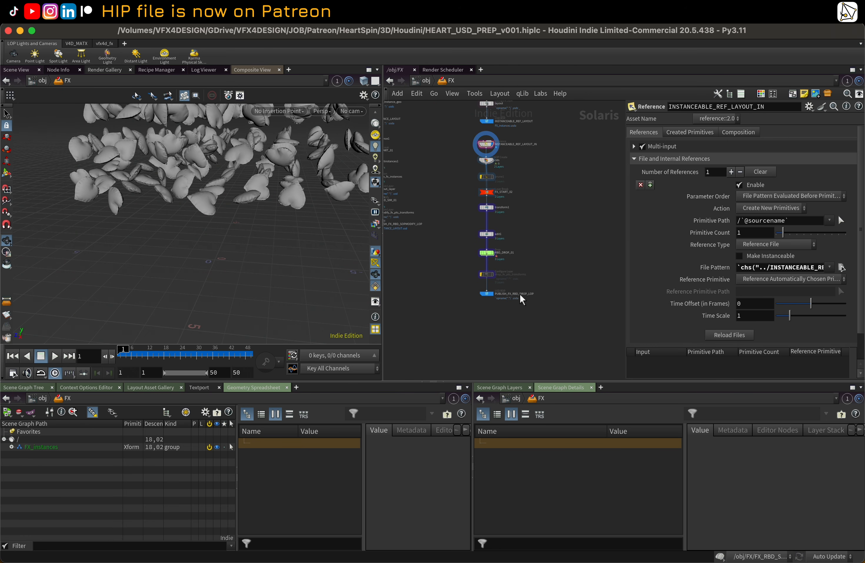
pyautogui.click(483, 293)
pyautogui.moveTo(570, 198); pyautogui.dragTo(551, 223, button='middle')
# Step: Go up to the object level, enter the LIGHTING network and display the setvariant2 node
pyautogui.press('u')
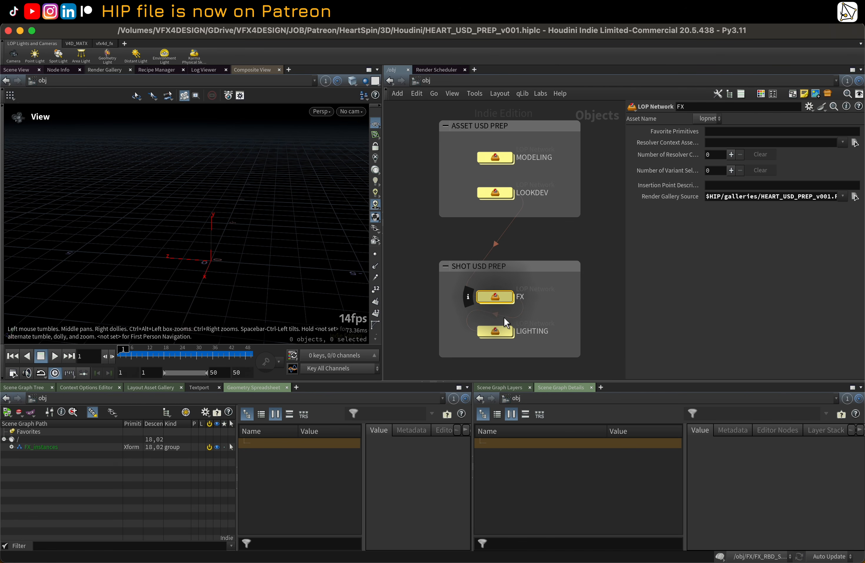
pyautogui.doubleClick(501, 329)
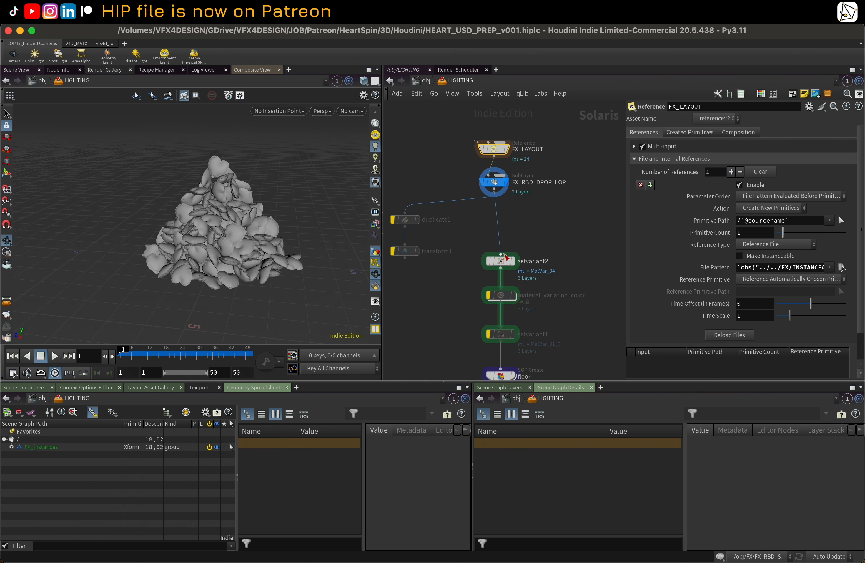
pyautogui.click(506, 258)
pyautogui.moveTo(506, 258); pyautogui.dragTo(501, 211, button='middle')
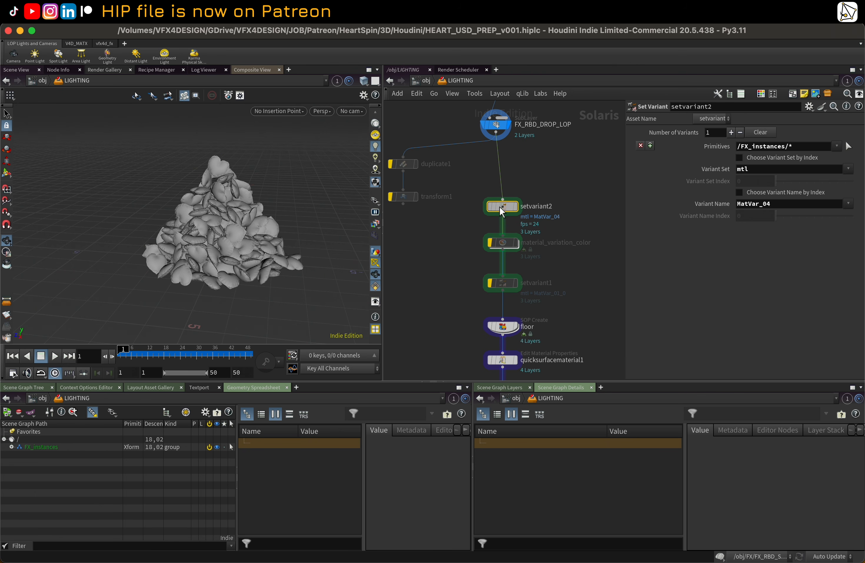
pyautogui.moveTo(501, 211); pyautogui.dragTo(495, 211)
pyautogui.click(508, 208)
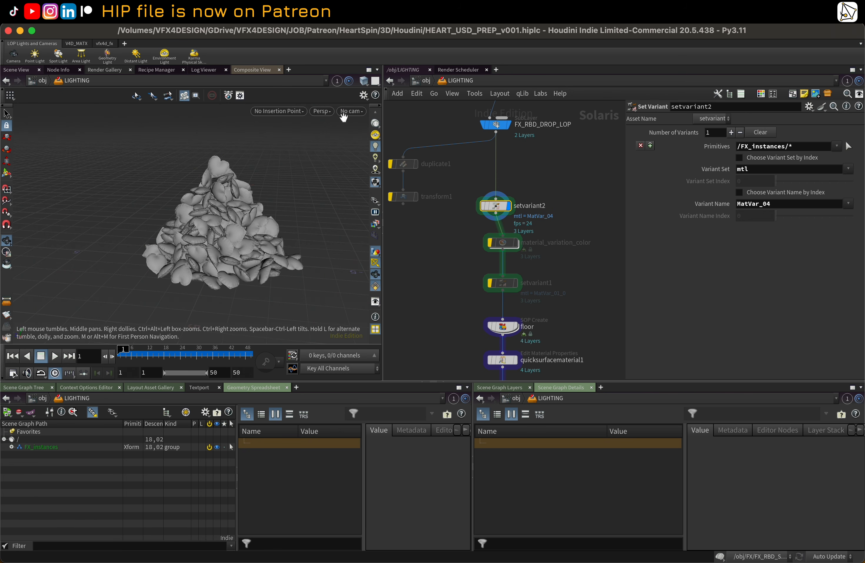
# Step: Switch the viewport renderer to Karma XPU to preview the shaded hearts
pyautogui.click(326, 112)
pyautogui.click(331, 176)
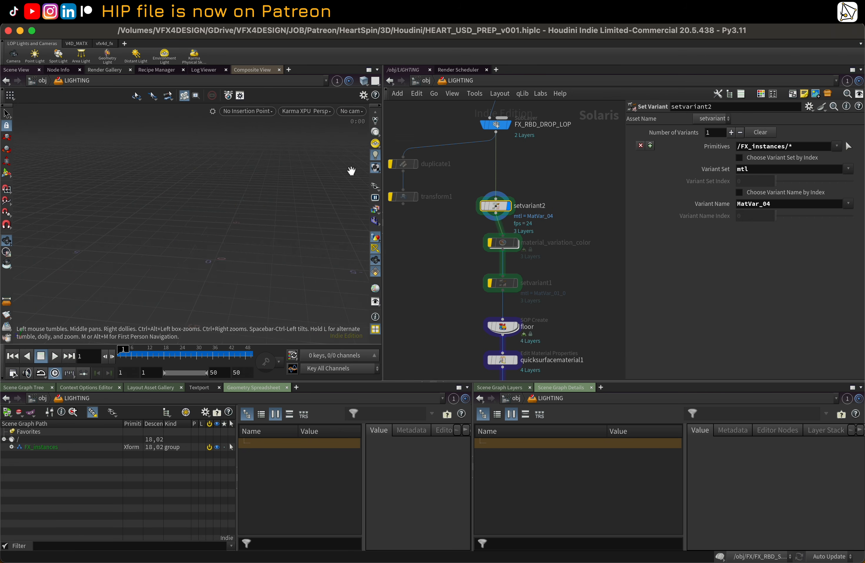
pyautogui.scroll(1, 475, 212)
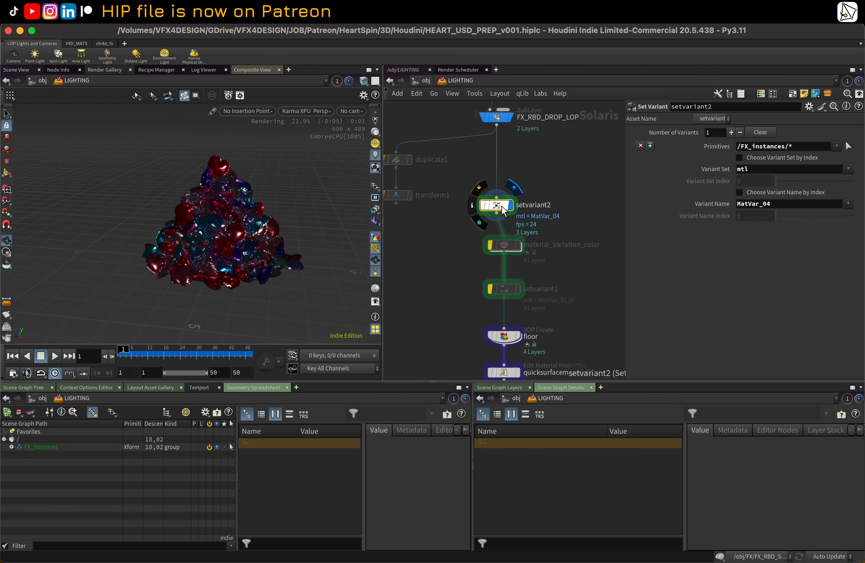
# Step: Toggle setvariant2's bypass on and off to compare renders, and pick MatVar_04 as its Variant Name
pyautogui.click(481, 189)
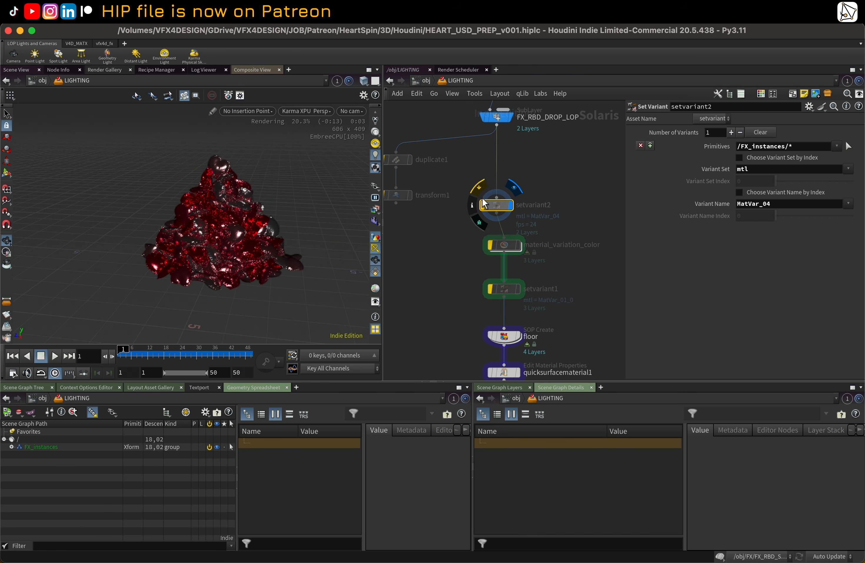
pyautogui.click(481, 189)
pyautogui.click(848, 204)
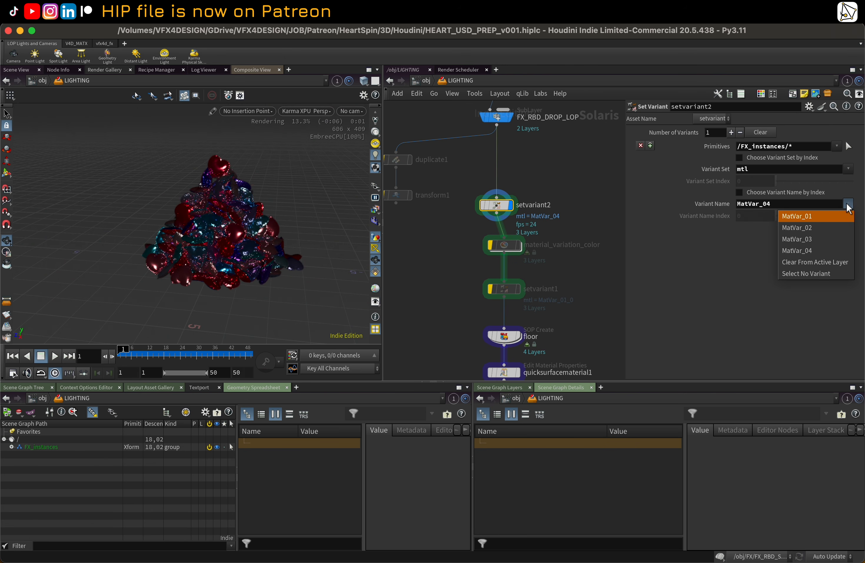
pyautogui.click(822, 251)
# Step: Look over the lighting network nodes below setvariant2
pyautogui.scroll(-3, 513, 215)
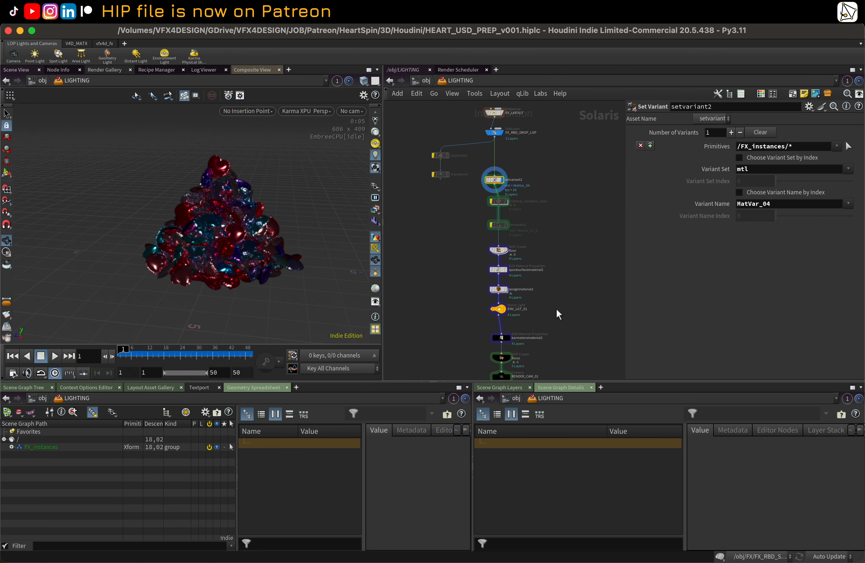
pyautogui.moveTo(557, 309); pyautogui.dragTo(538, 260, button='middle')
pyautogui.scroll(-1, 543, 194)
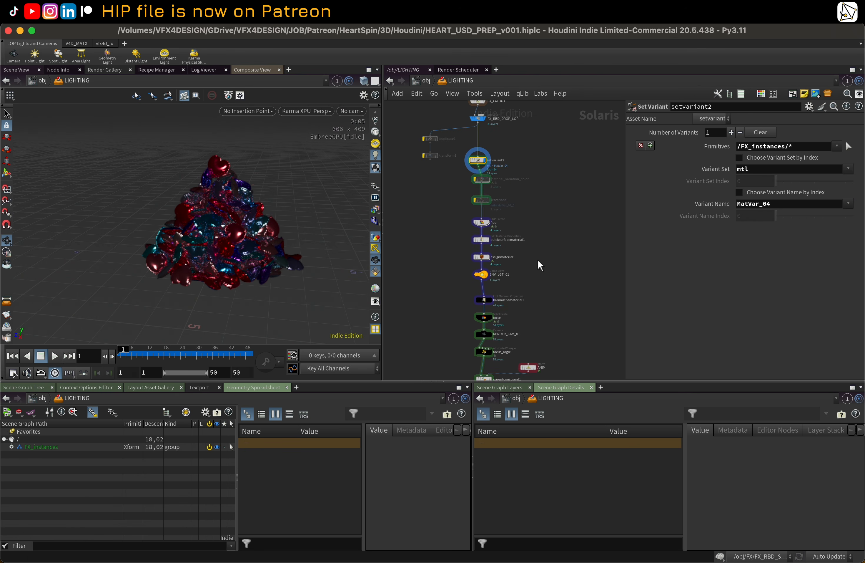
pyautogui.scroll(-1, 538, 260)
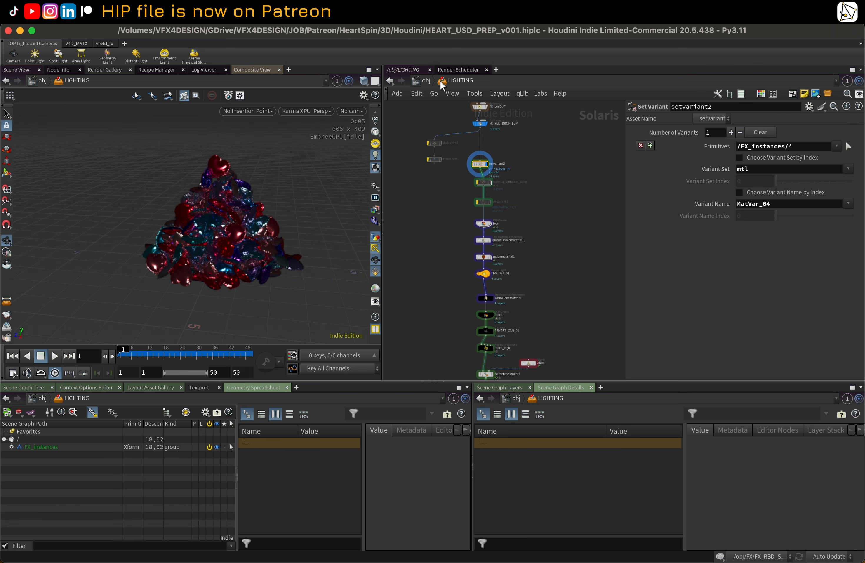
# Step: Switch to the LOOKDEV network and open the MatVar_04 assign material node
pyautogui.click(441, 80)
pyautogui.click(487, 126)
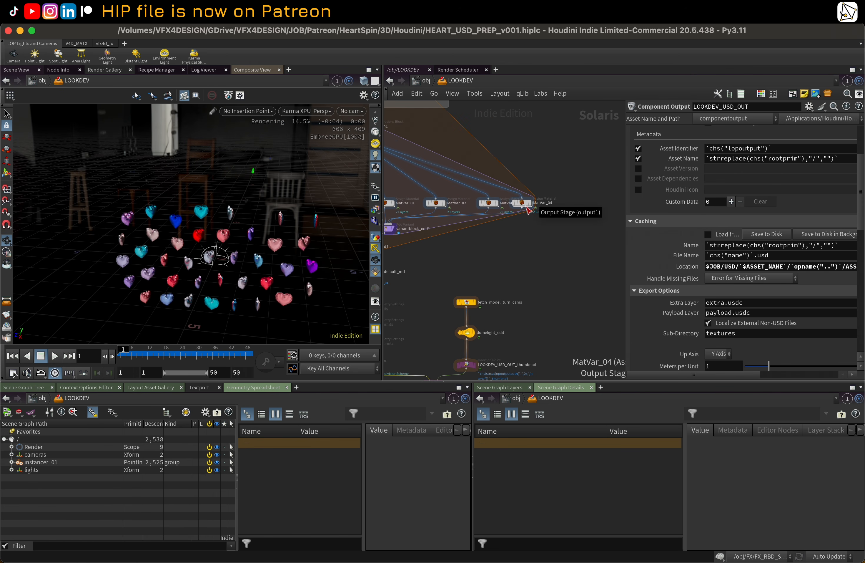
pyautogui.doubleClick(527, 206)
pyautogui.click(456, 81)
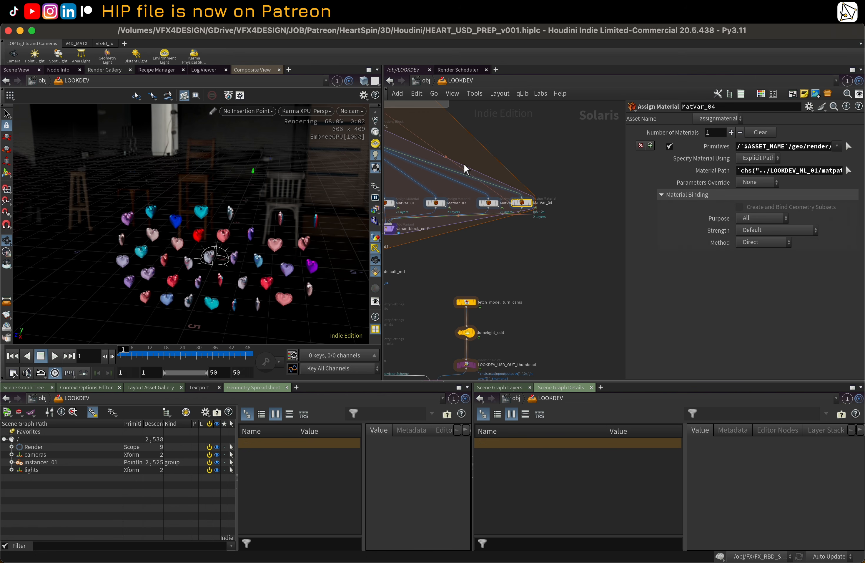
pyautogui.moveTo(490, 165); pyautogui.dragTo(574, 222, button='middle')
# Step: Dive into the LOOKDEV_ML_01 material library and inspect the MatVar_04 shader network
pyautogui.doubleClick(443, 155)
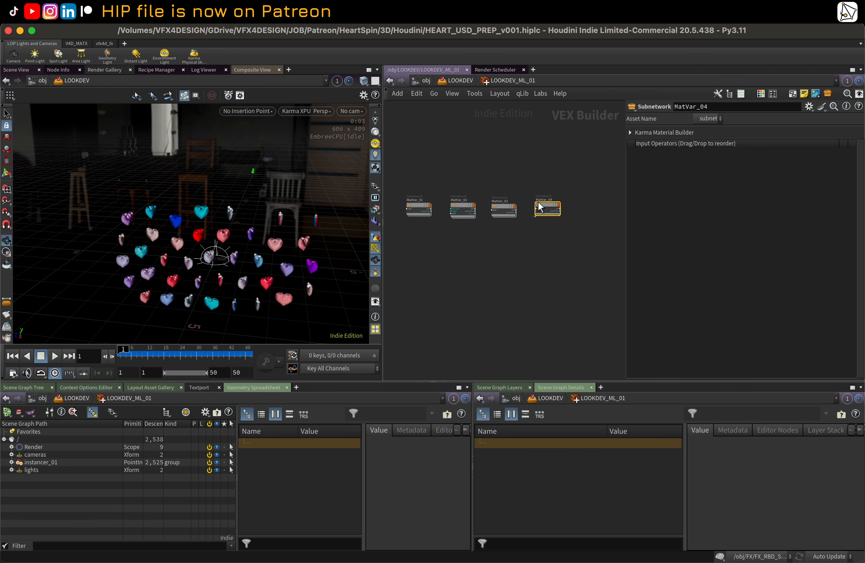
pyautogui.doubleClick(539, 204)
pyautogui.moveTo(543, 208); pyautogui.dragTo(438, 192, button='middle')
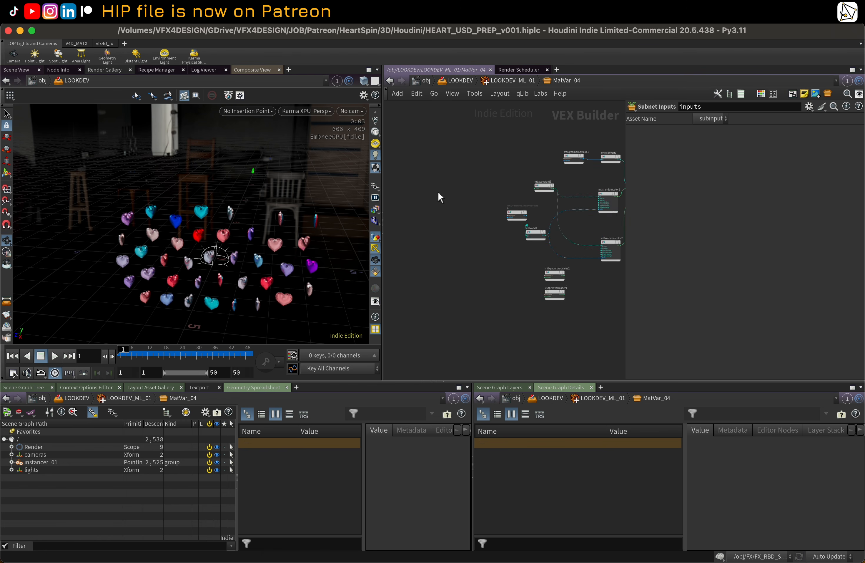
pyautogui.scroll(3, 505, 187)
pyautogui.scroll(-6, 506, 187)
pyautogui.moveTo(556, 192); pyautogui.dragTo(453, 187, button='middle')
pyautogui.scroll(4, 453, 147)
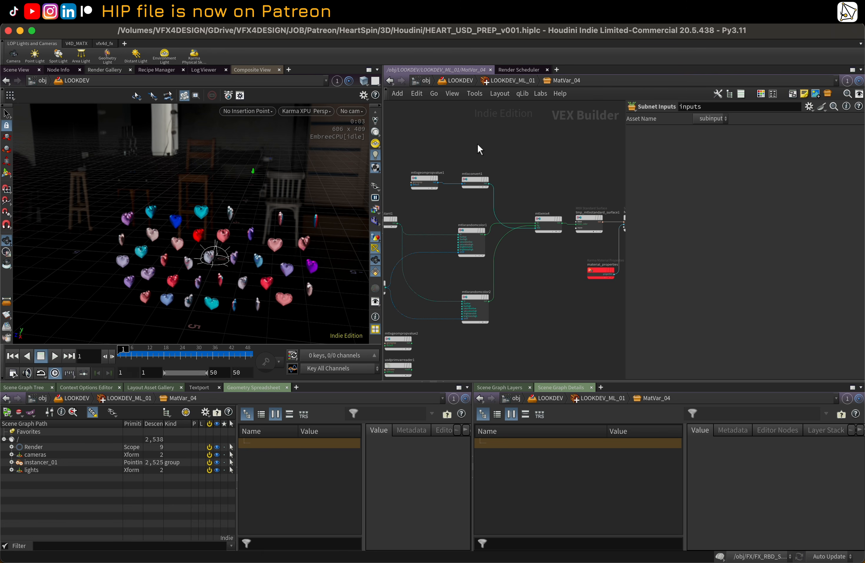
# Step: Return to the LOOKDEV network level and frame all its nodes
pyautogui.click(518, 82)
pyautogui.click(455, 82)
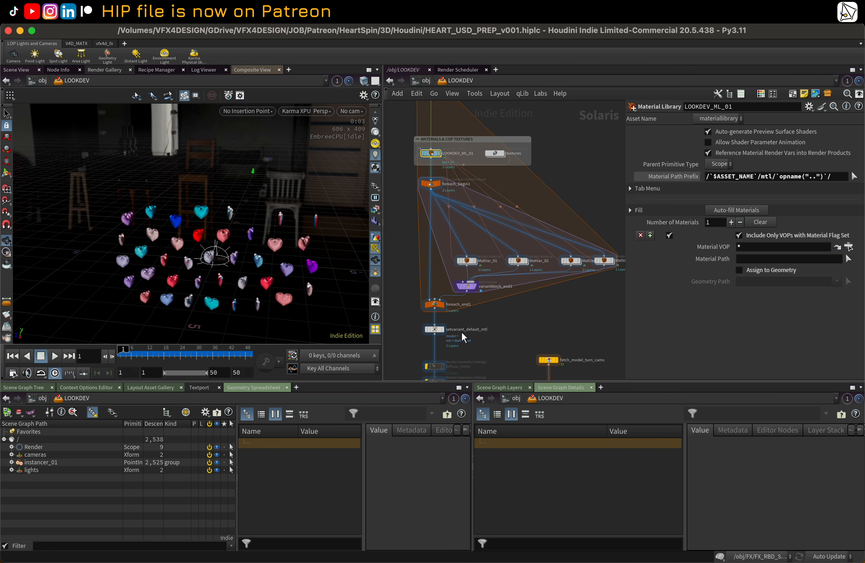
pyautogui.moveTo(462, 331); pyautogui.dragTo(485, 214, button='middle')
pyautogui.press('h')
# Step: Switch to the LIGHTING network and review the variant name choices on setvariant2
pyautogui.click(455, 80)
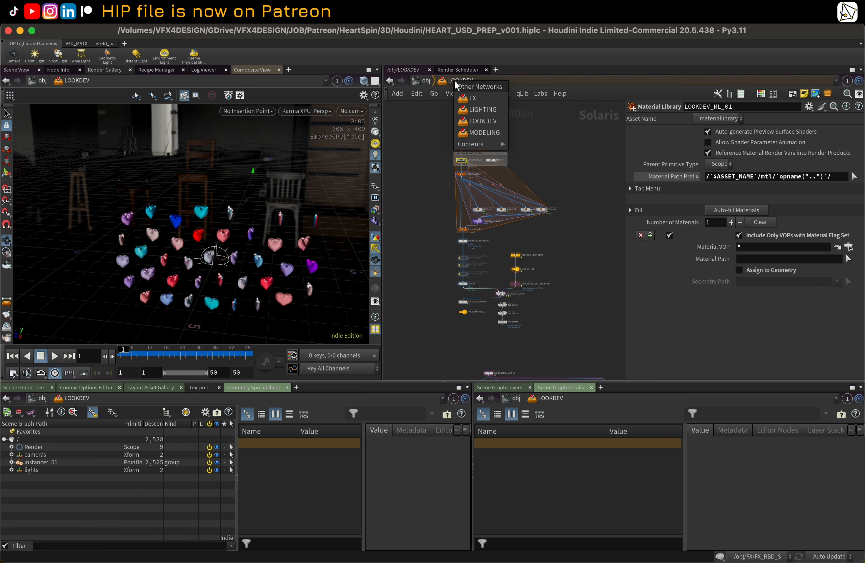
pyautogui.click(484, 108)
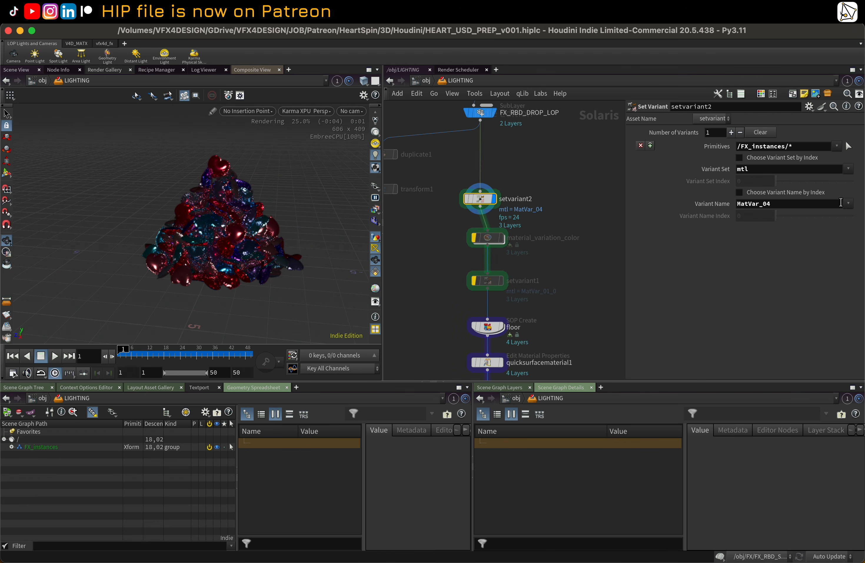
pyautogui.click(849, 204)
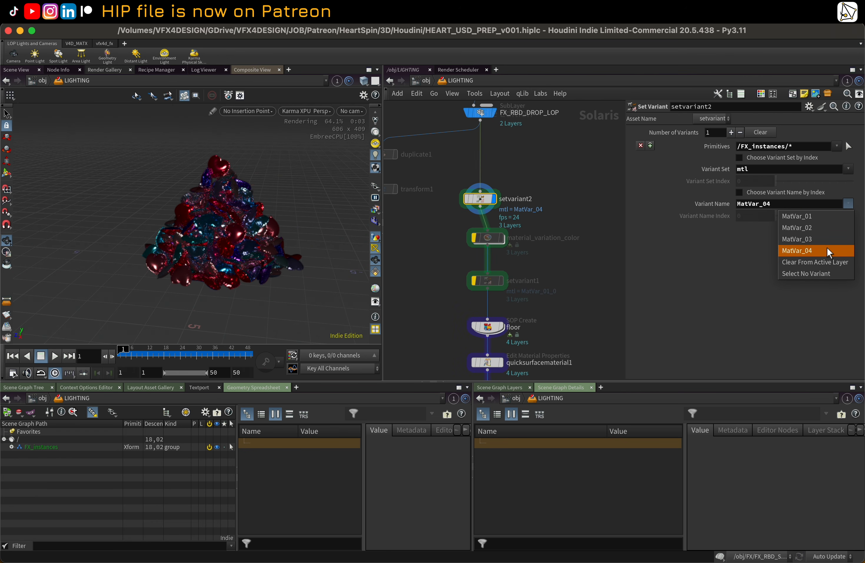
pyautogui.click(536, 165)
pyautogui.scroll(3, 285, 208)
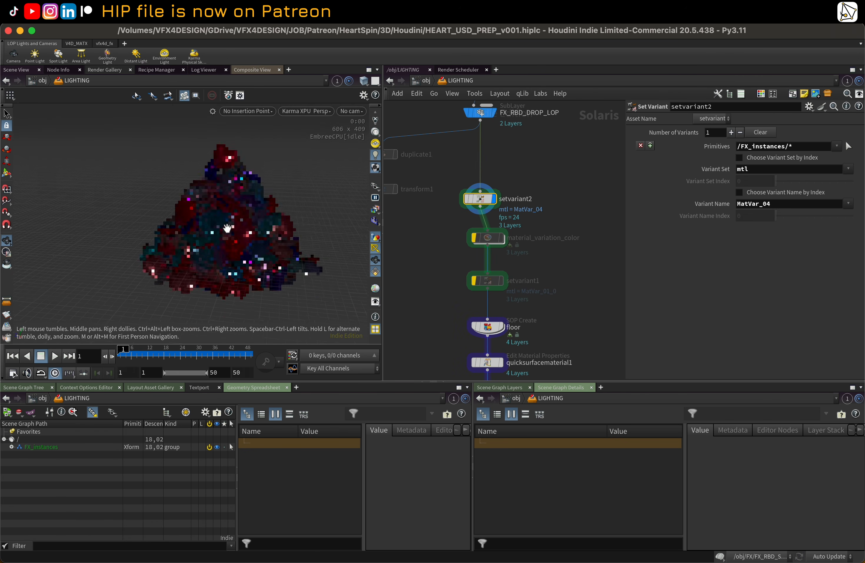
pyautogui.moveTo(285, 208); pyautogui.dragTo(237, 203)
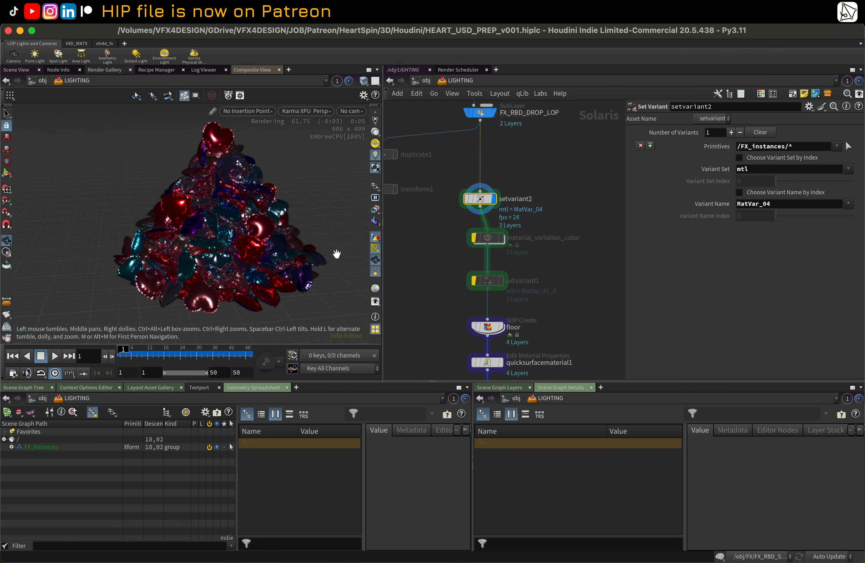
# Step: Re-enable the bypassed material_variation_color node and select it
pyautogui.moveTo(555, 246); pyautogui.dragTo(536, 183, button='middle')
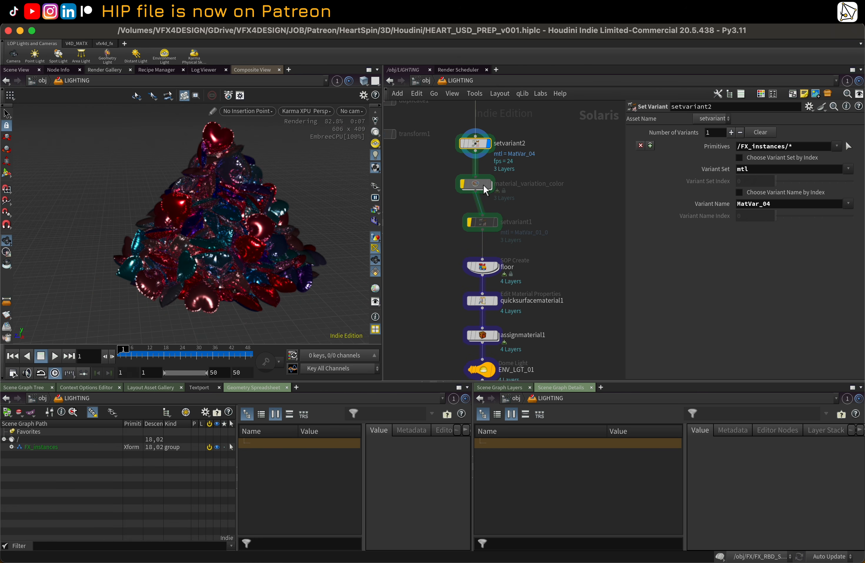
pyautogui.moveTo(483, 185)
pyautogui.press('b')
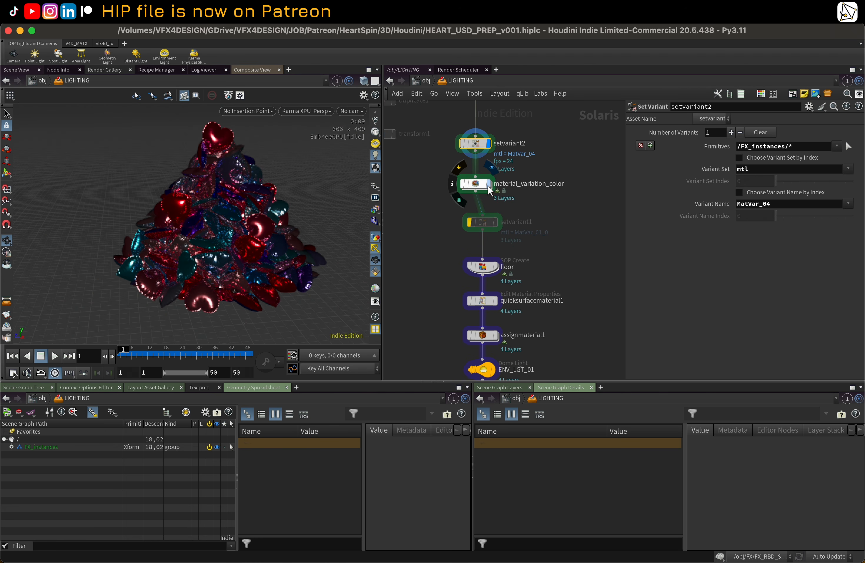
pyautogui.click(489, 189)
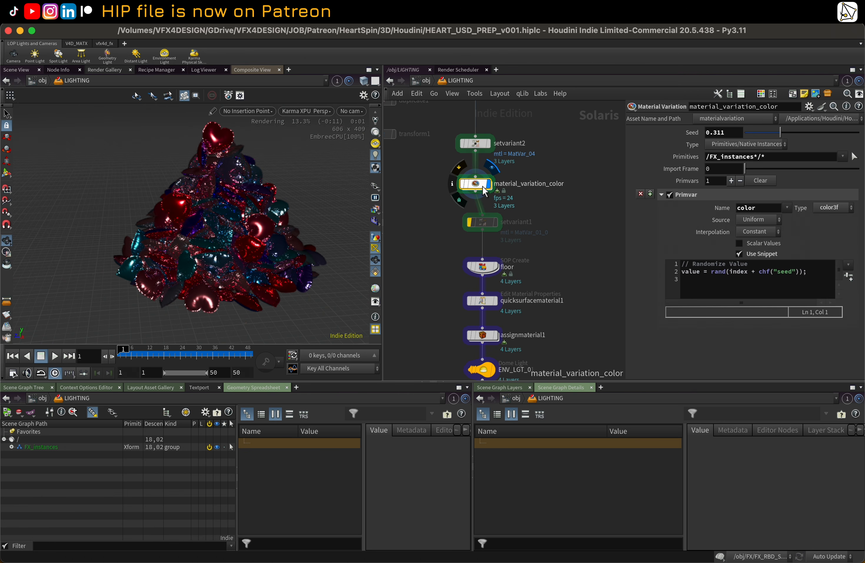
# Step: Bypass setvariant2 and set the material_variation_color seed to 0.343
pyautogui.moveTo(777, 131); pyautogui.dragTo(758, 131)
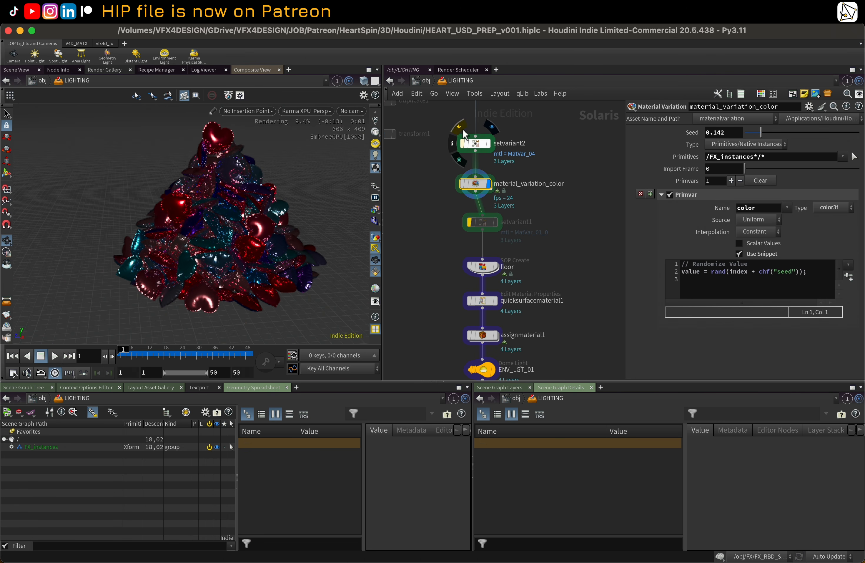
pyautogui.click(463, 144)
pyautogui.moveTo(563, 154); pyautogui.dragTo(546, 173, button='middle')
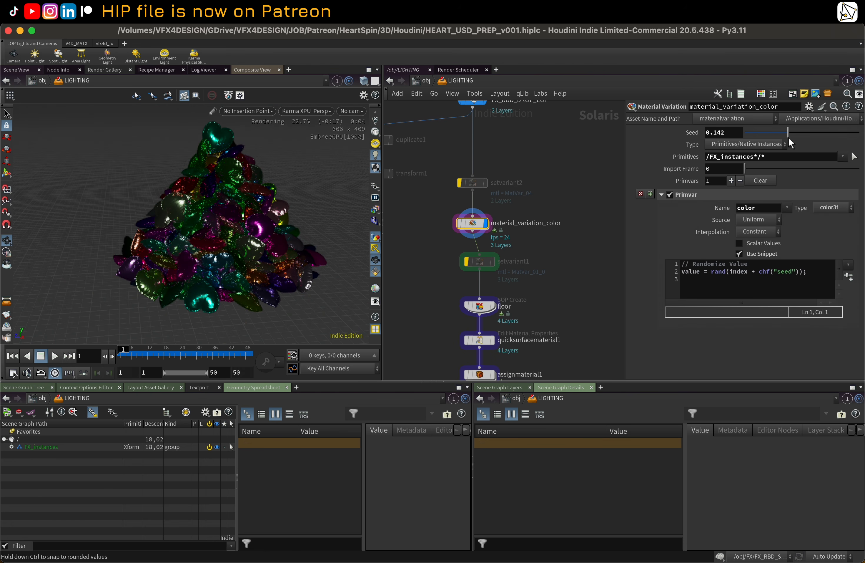
pyautogui.moveTo(788, 137)
pyautogui.mouseDown()
pyautogui.moveTo(813, 132)
pyautogui.moveTo(784, 136)
pyautogui.mouseUp()
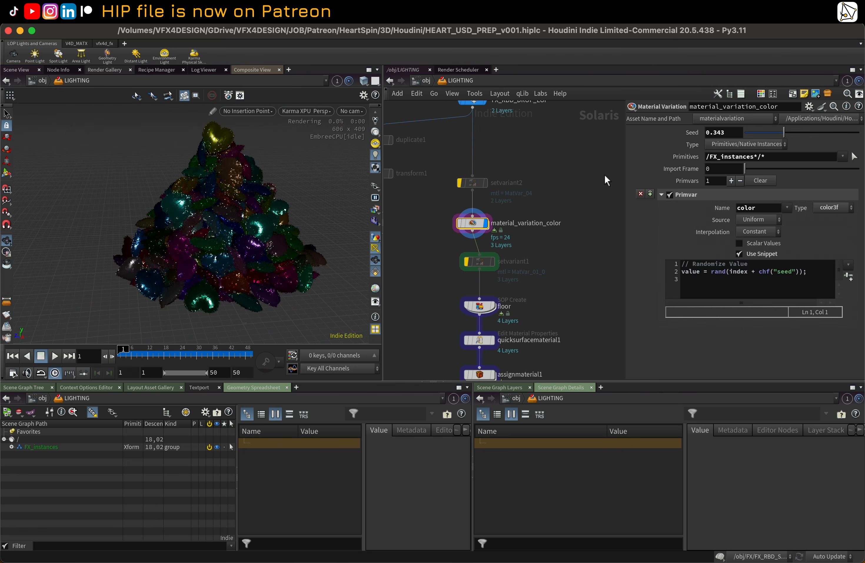
# Step: Bypass material_variation_color and enable setvariant1 to compare its random variant assignment
pyautogui.click(485, 261)
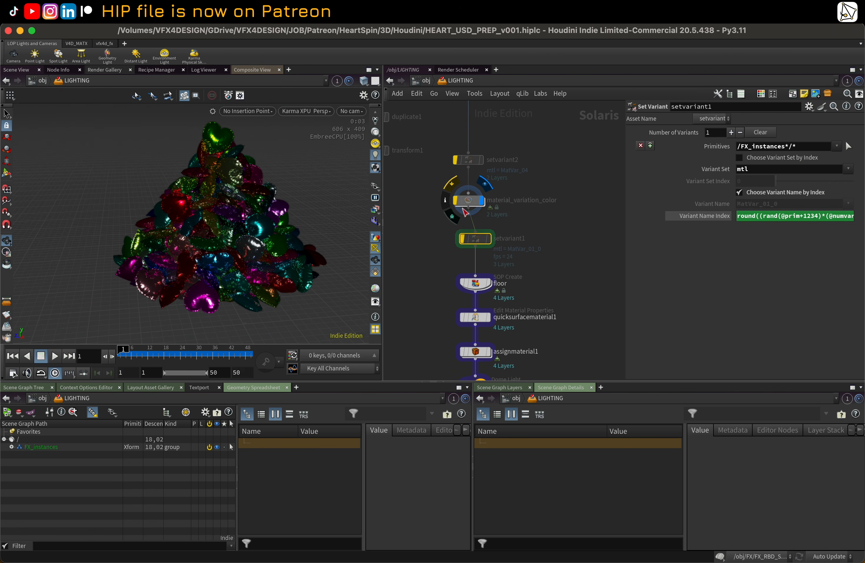
pyautogui.click(456, 200)
pyautogui.moveTo(474, 242)
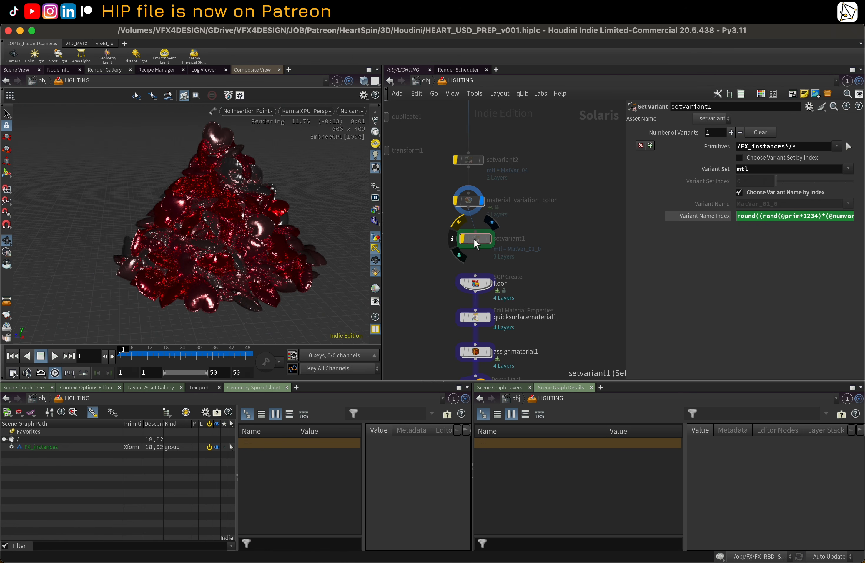
pyautogui.click(463, 242)
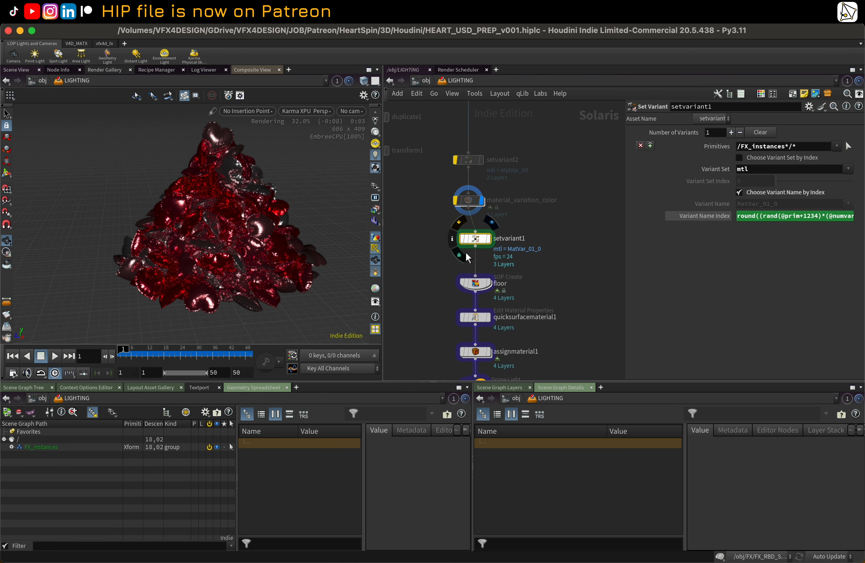
pyautogui.click(487, 242)
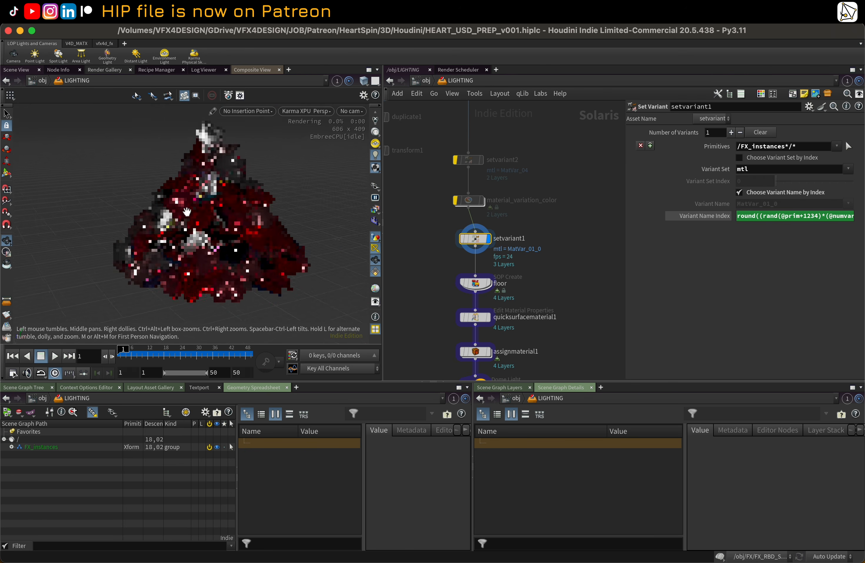
pyautogui.moveTo(154, 185); pyautogui.dragTo(139, 229)
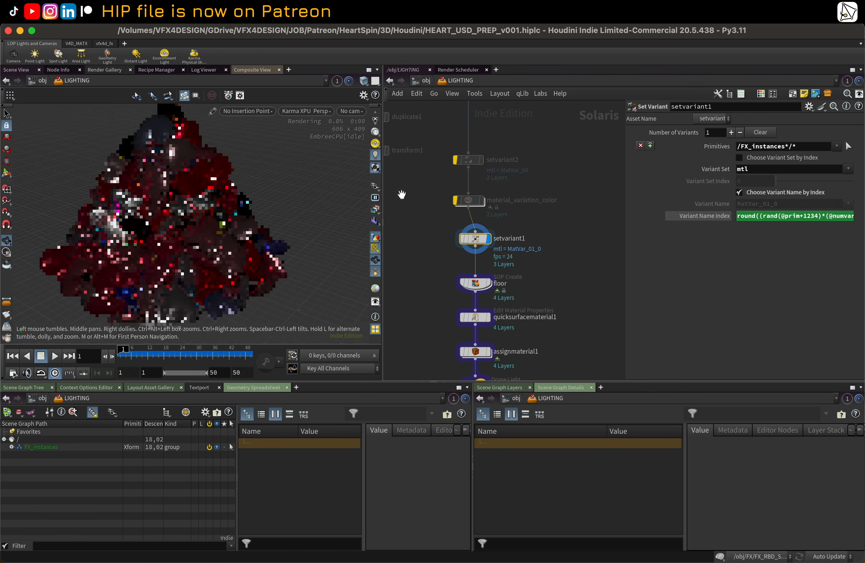
# Step: Re-enable material_variation_color and bypass setvariant1 again
pyautogui.click(452, 184)
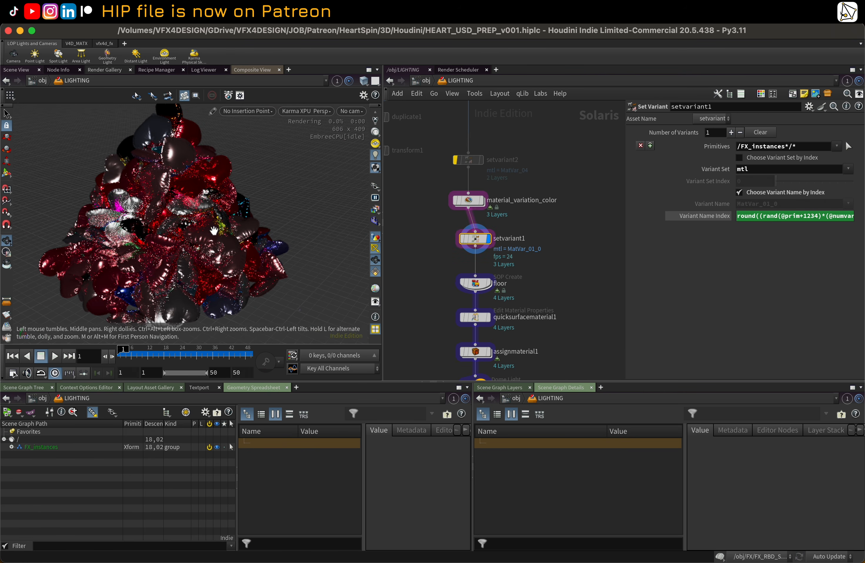
pyautogui.moveTo(176, 205); pyautogui.dragTo(233, 227)
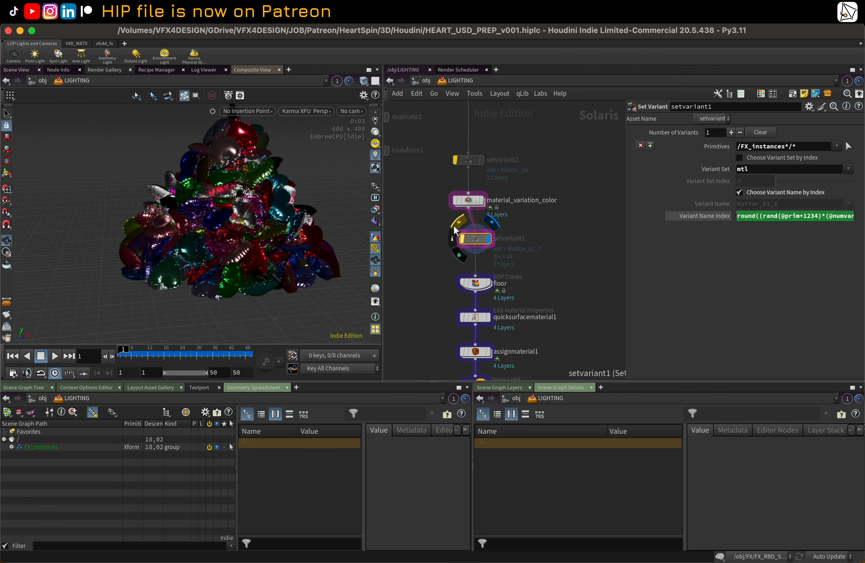
pyautogui.click(463, 239)
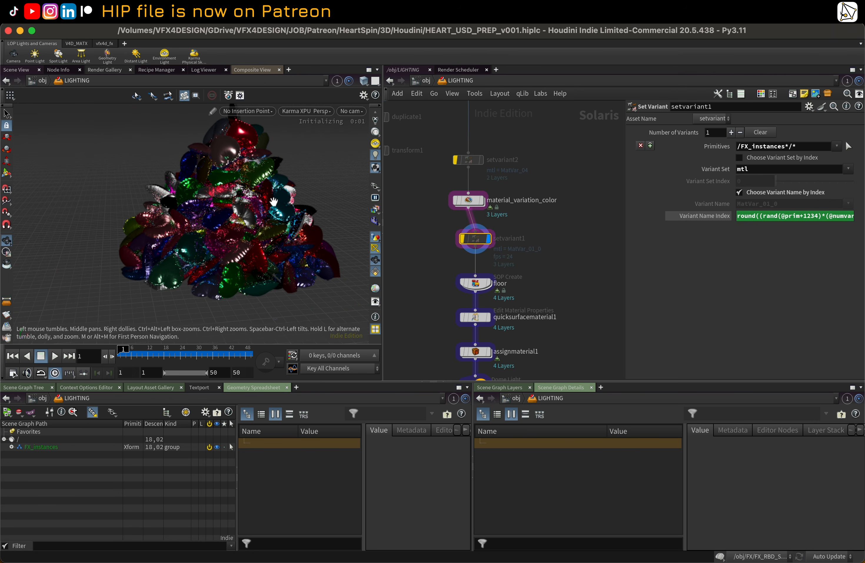
# Step: Switch the viewport renderer from Karma XPU to Houdini GL
pyautogui.scroll(-3, 409, 228)
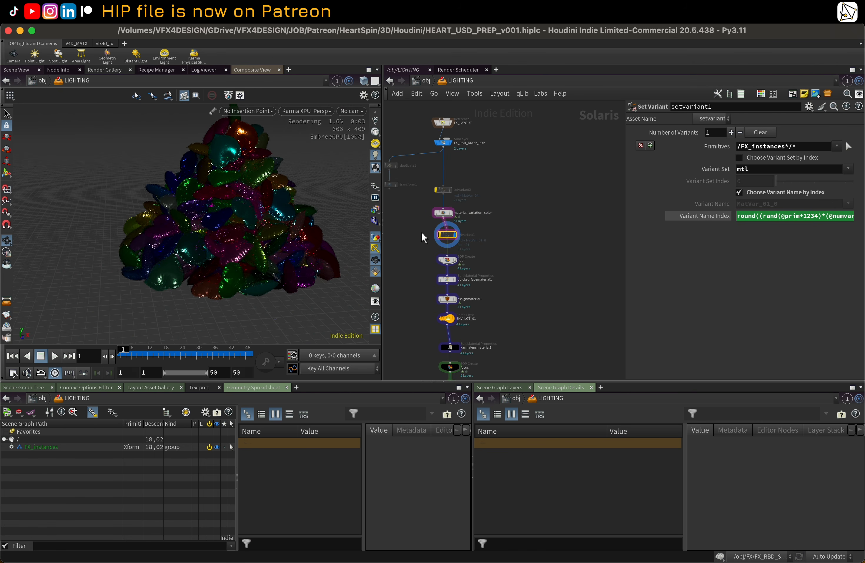
pyautogui.click(296, 112)
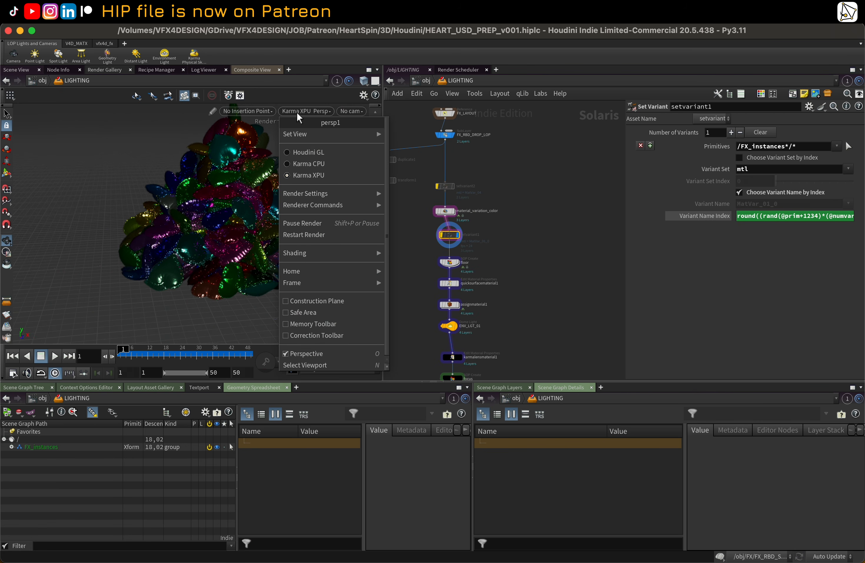
pyautogui.click(314, 147)
# Step: Inspect the floor, quicksurfacematerial1 and assignmaterial1 nodes and select all three
pyautogui.scroll(5, 437, 263)
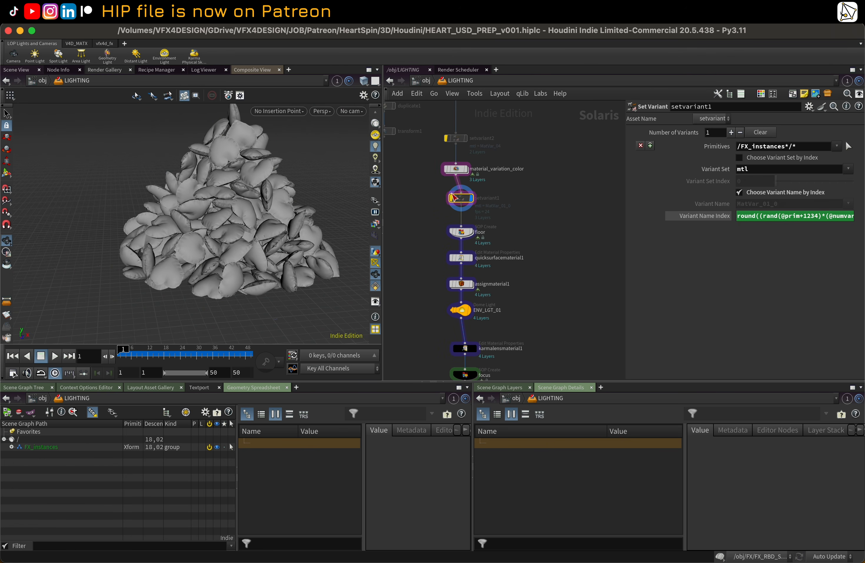
pyautogui.moveTo(475, 212)
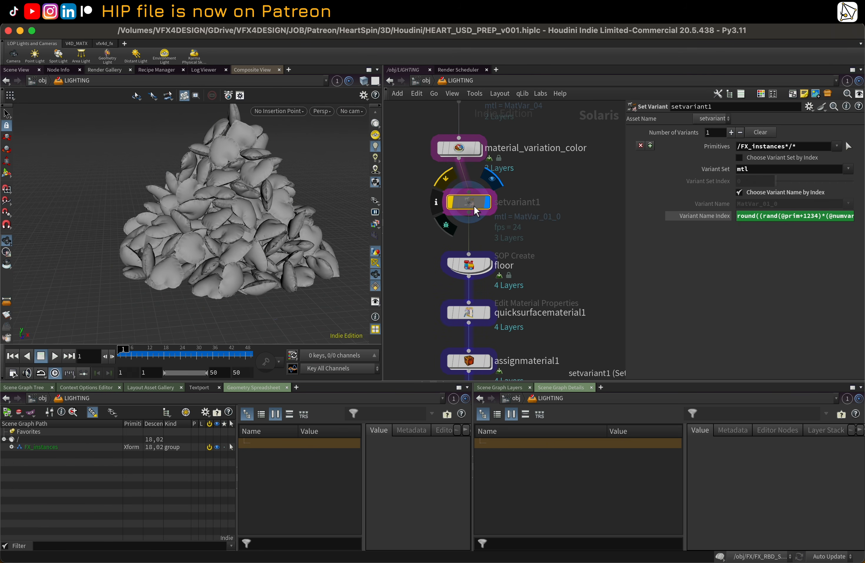
pyautogui.click(487, 265)
pyautogui.scroll(-3, 474, 266)
pyautogui.moveTo(453, 299); pyautogui.dragTo(461, 252, button='middle')
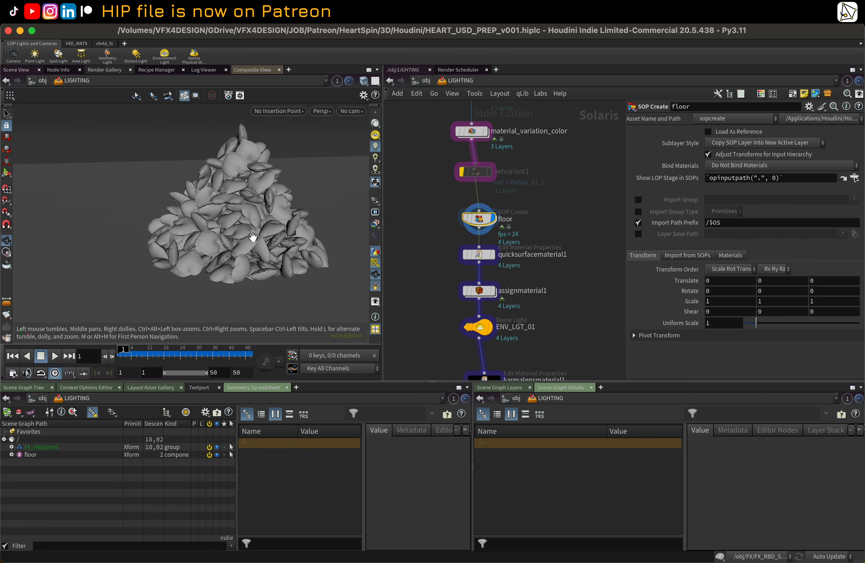
pyautogui.click(494, 256)
pyautogui.scroll(-3, 493, 257)
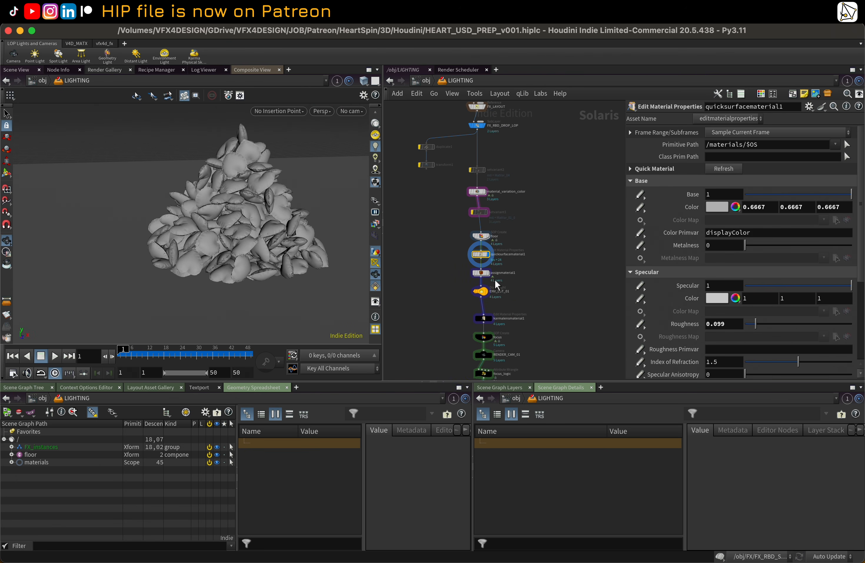
pyautogui.click(483, 275)
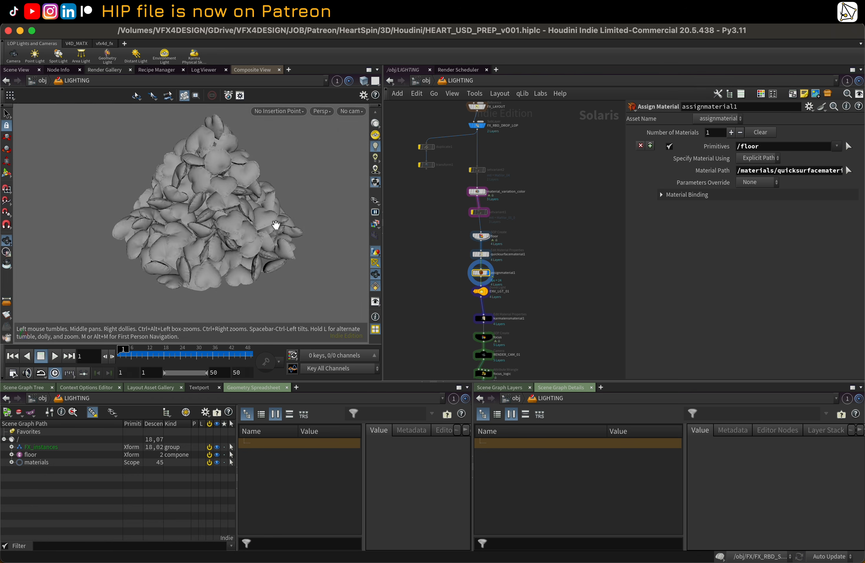
pyautogui.moveTo(271, 226); pyautogui.dragTo(222, 233)
pyautogui.moveTo(450, 242); pyautogui.dragTo(498, 303)
# Step: Inspect the ENV_LGT_01 dome light settings further down the network
pyautogui.scroll(-2, 455, 262)
pyautogui.moveTo(455, 261); pyautogui.dragTo(461, 258, button='middle')
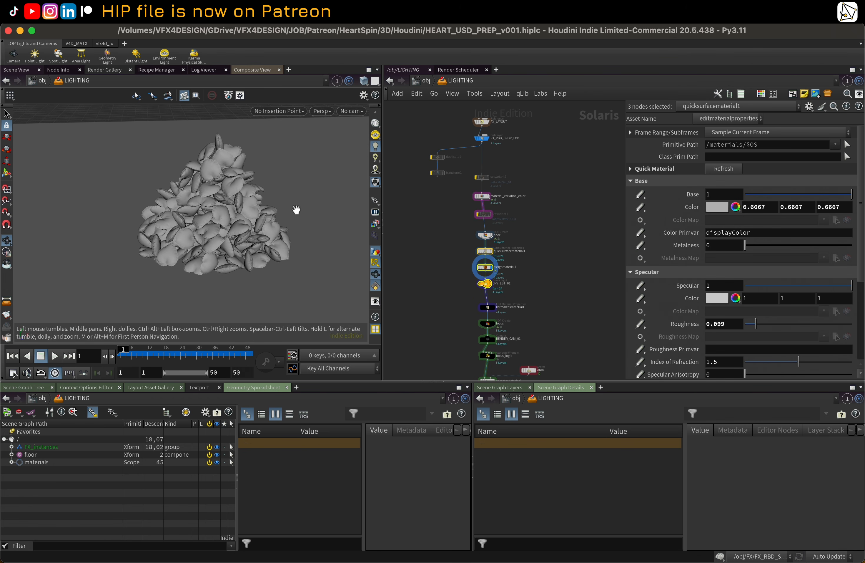
pyautogui.moveTo(297, 210); pyautogui.dragTo(272, 233, button='middle')
pyautogui.moveTo(424, 273); pyautogui.dragTo(422, 198, button='middle')
pyautogui.scroll(1, 435, 236)
pyautogui.click(427, 196)
pyautogui.moveTo(451, 193); pyautogui.dragTo(541, 189)
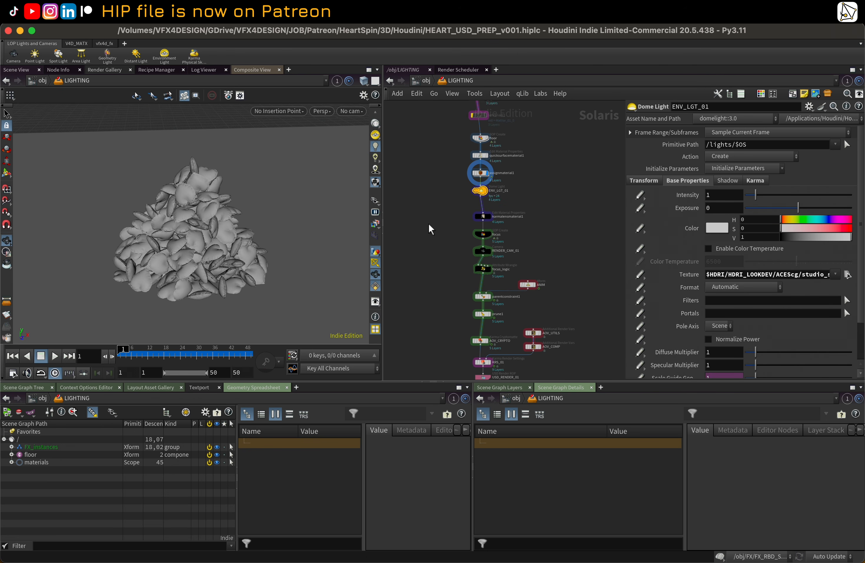
# Step: Inspect karmalensmaterial1 and the focus node, then dive into the focus SOP network and frame it
pyautogui.scroll(5, 443, 226)
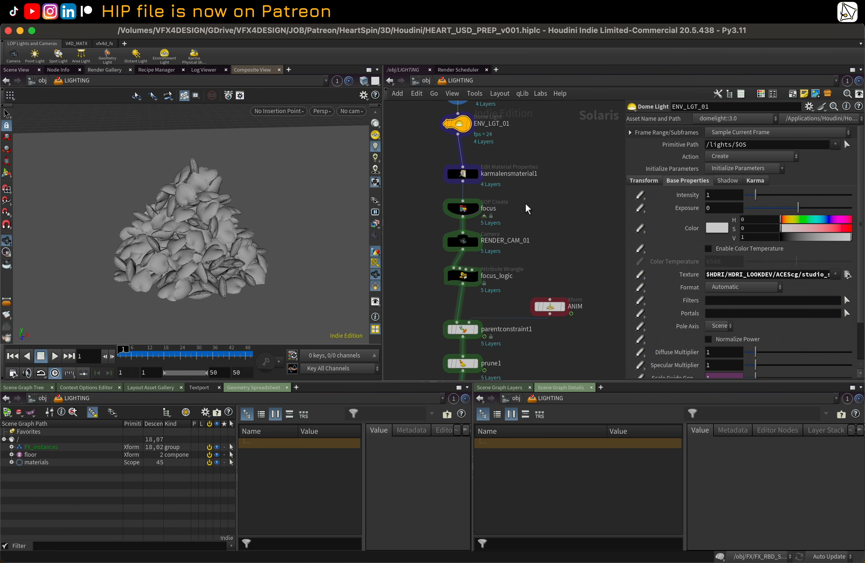
pyautogui.click(468, 173)
pyautogui.moveTo(549, 206); pyautogui.dragTo(545, 201, button='middle')
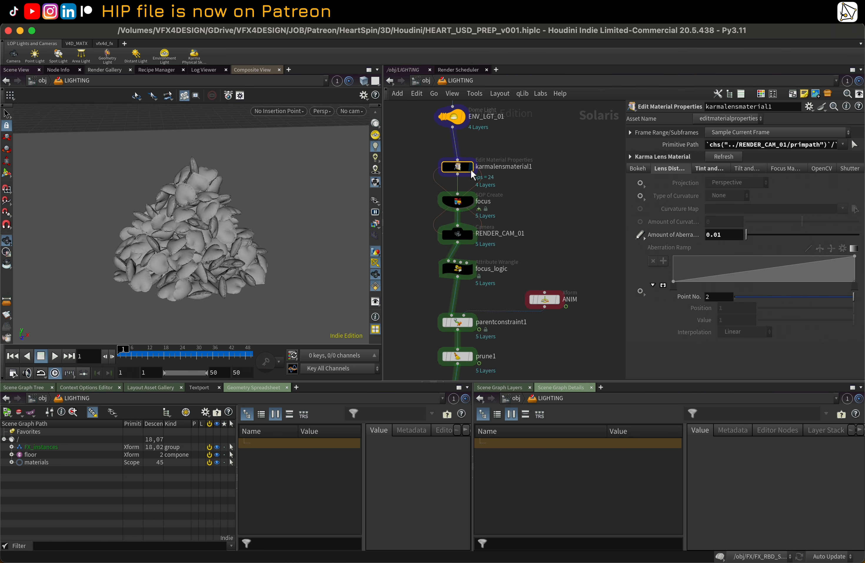
pyautogui.click(458, 207)
pyautogui.keyDown('alt'); pyautogui.moveTo(284, 217); pyautogui.dragTo(244, 219); pyautogui.keyUp('alt')
pyautogui.moveTo(471, 202)
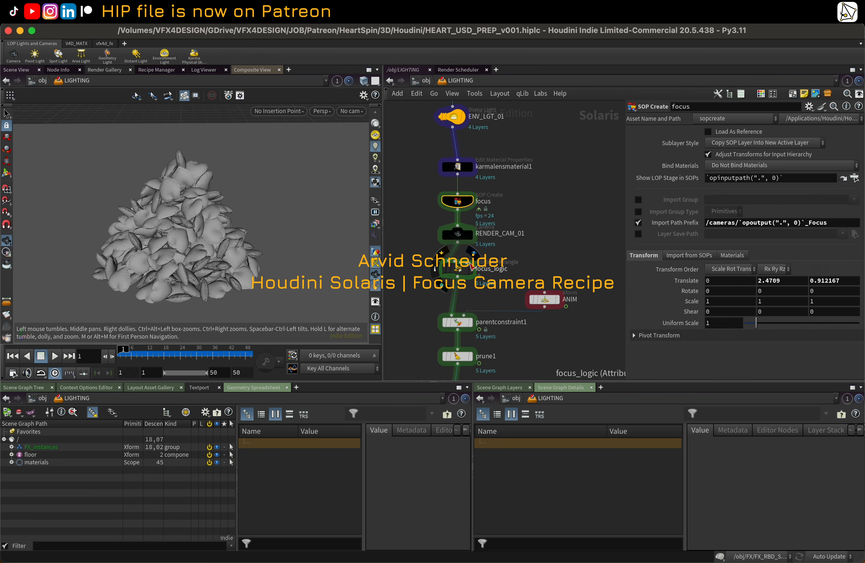
pyautogui.moveTo(434, 191); pyautogui.dragTo(483, 285)
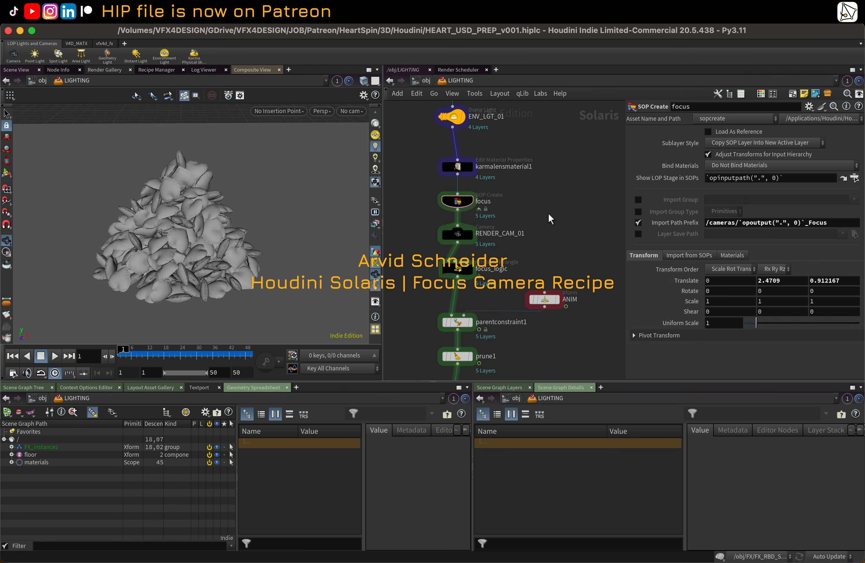
pyautogui.moveTo(548, 218); pyautogui.dragTo(564, 213, button='middle')
pyautogui.scroll(1, 554, 211)
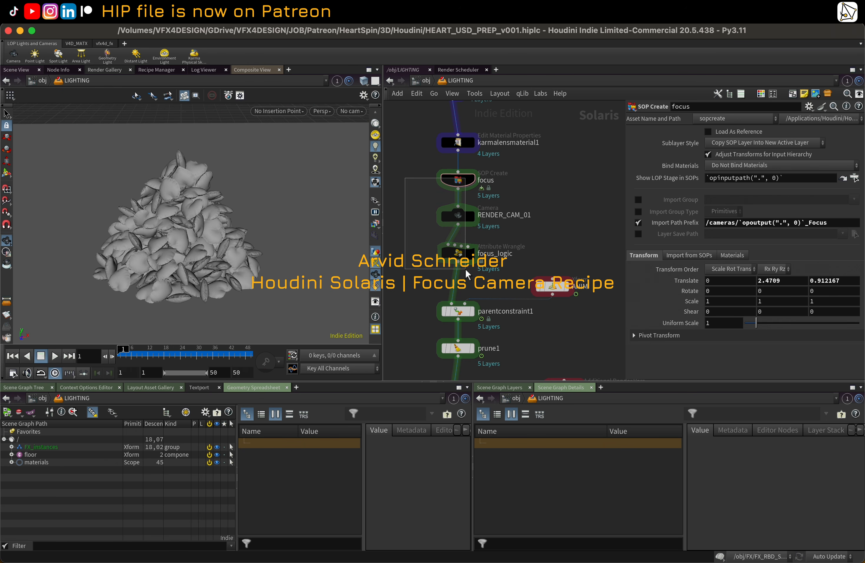
pyautogui.doubleClick(459, 180)
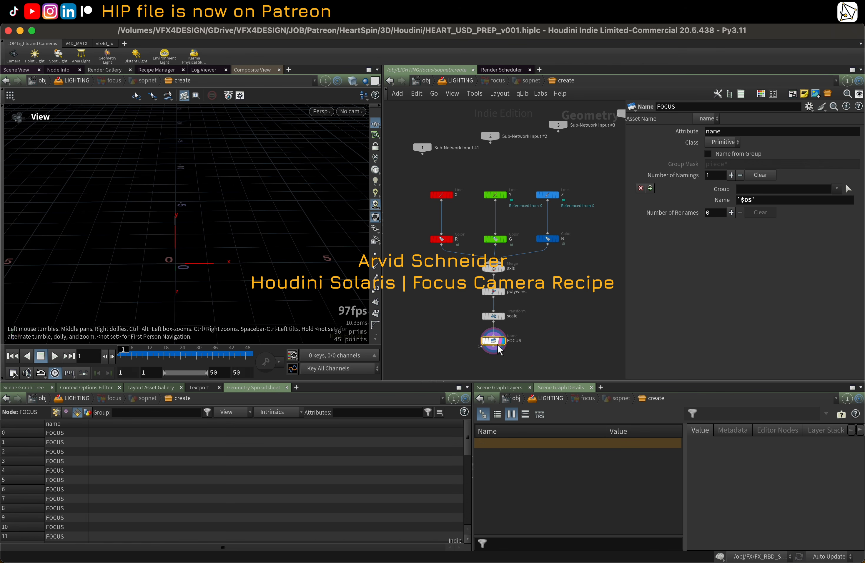
pyautogui.press('g')
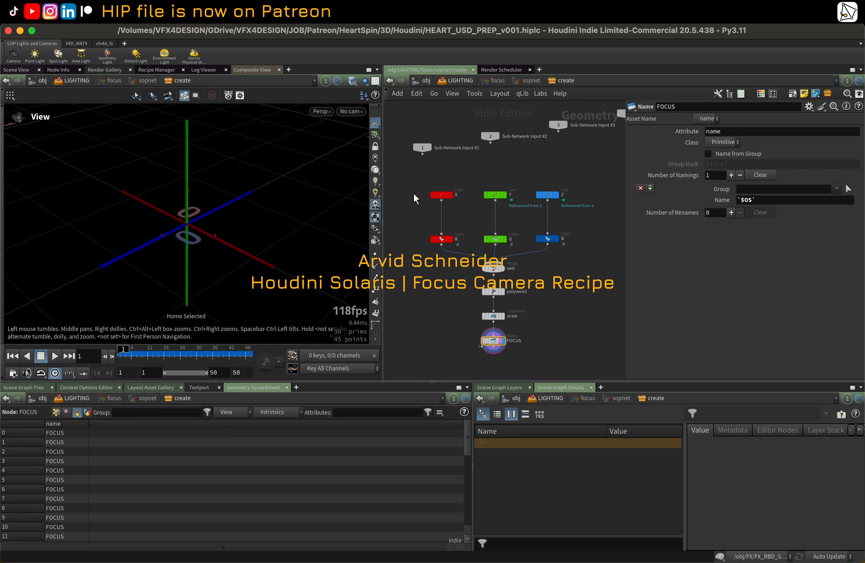
# Step: Inspect the X, Y, Z line nodes and the FOCUS node in the focus SOP network, then return to the LIGHTING network
pyautogui.click(441, 194)
pyautogui.click(497, 195)
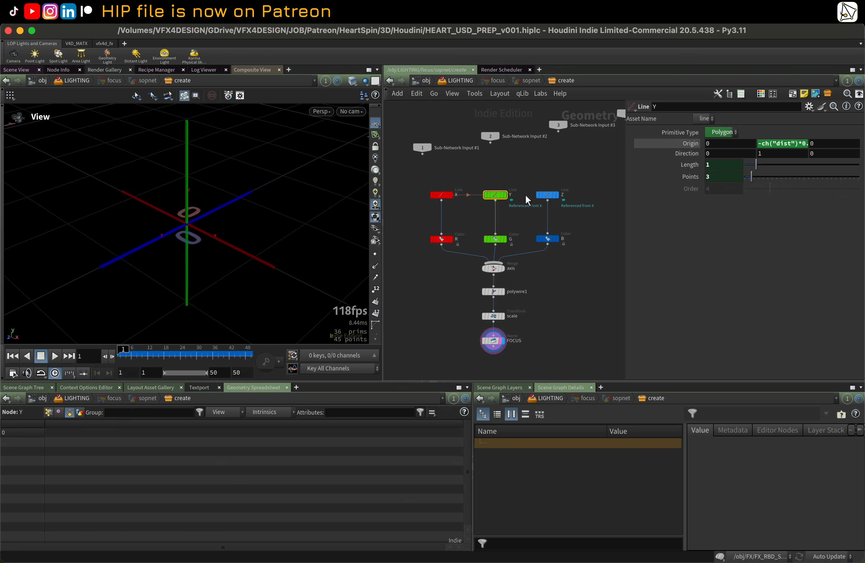
pyautogui.click(550, 195)
pyautogui.click(495, 341)
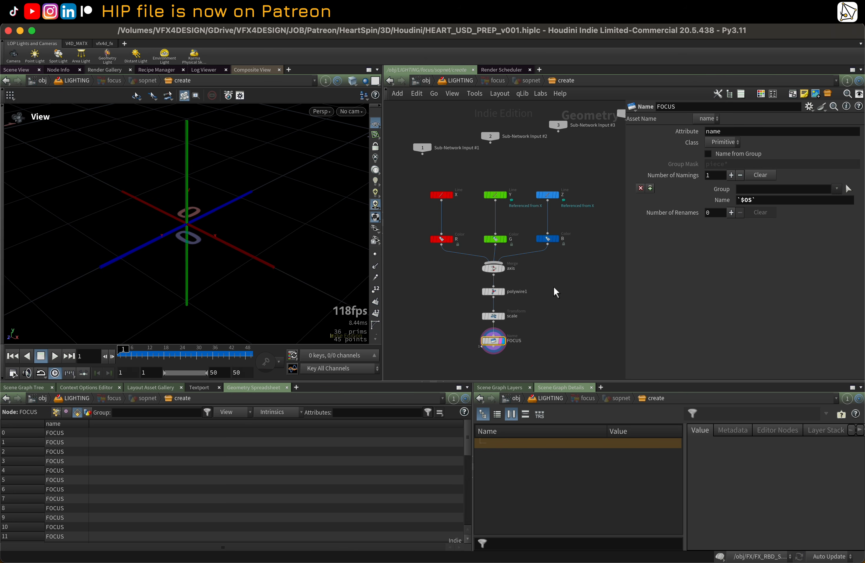
pyautogui.moveTo(554, 287); pyautogui.dragTo(550, 288, button='middle')
pyautogui.press('u')
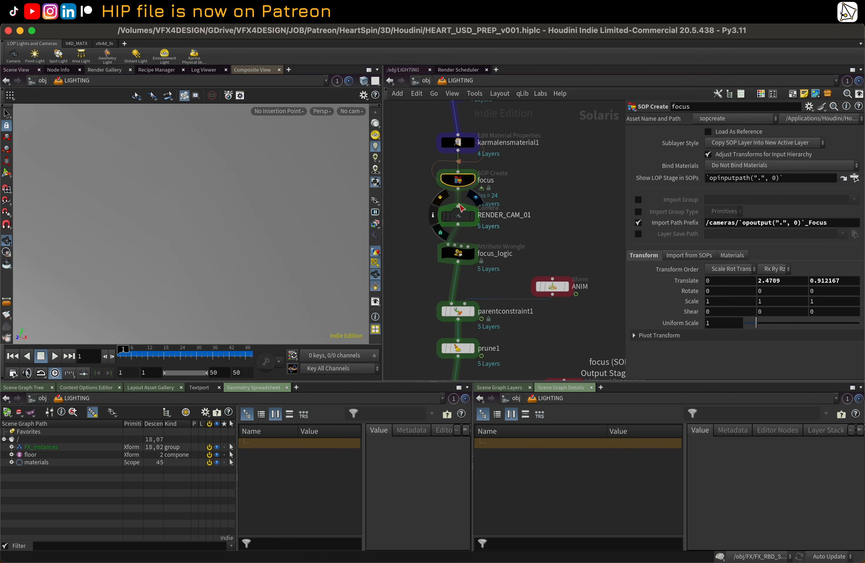
# Step: Inspect the RENDER_CAM_01 camera and the focus SOP Create node, viewing the heart pile in the viewport
pyautogui.click(460, 214)
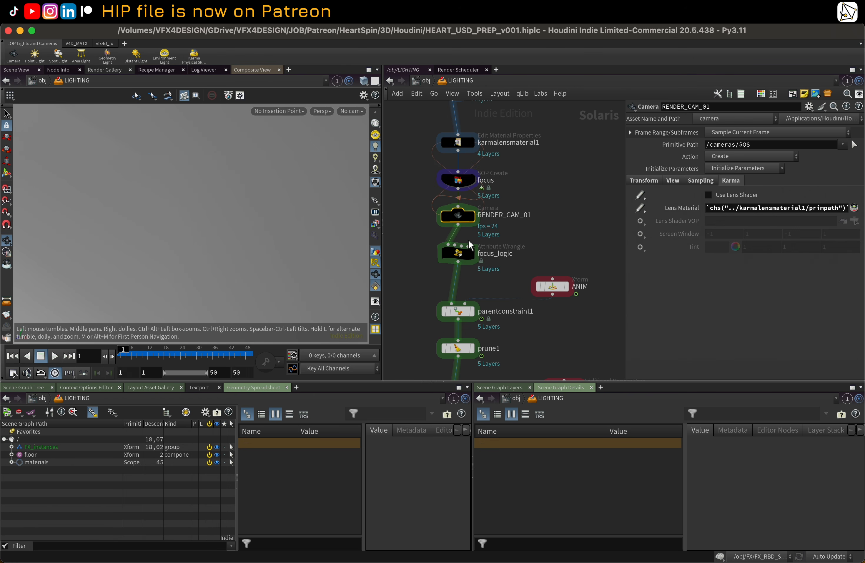
pyautogui.click(470, 183)
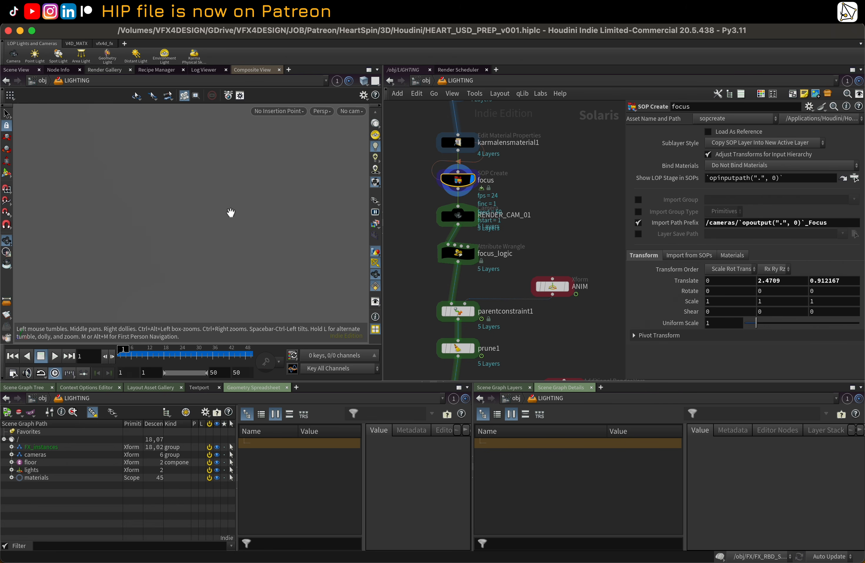
pyautogui.press('h')
pyautogui.moveTo(234, 207); pyautogui.dragTo(288, 227, button='right')
pyautogui.moveTo(153, 206); pyautogui.dragTo(253, 195, button='right')
pyautogui.moveTo(183, 248); pyautogui.dragTo(191, 198, button='right')
pyautogui.moveTo(191, 198); pyautogui.dragTo(237, 173)
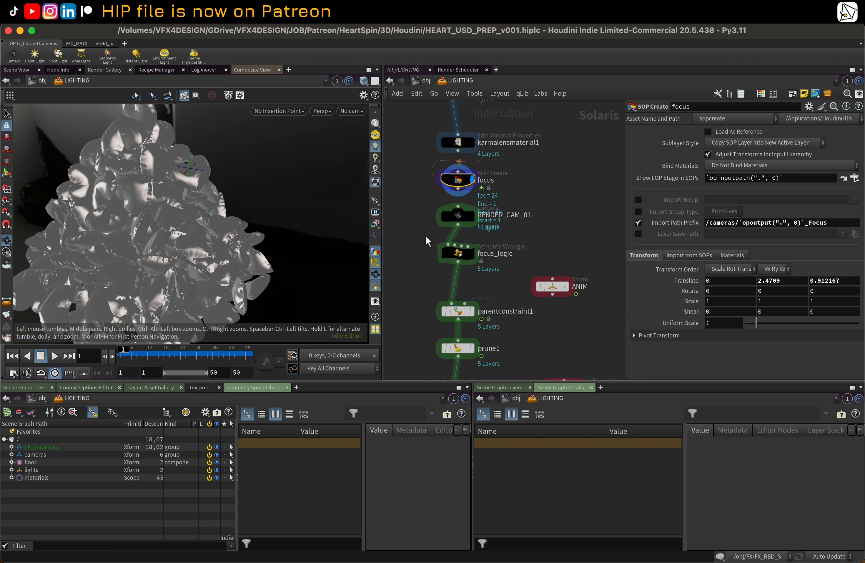
# Step: Read the VEX code of the focus_logic attribute wrangle that computes the focus distance
pyautogui.click(466, 257)
pyautogui.moveTo(623, 205); pyautogui.dragTo(514, 217)
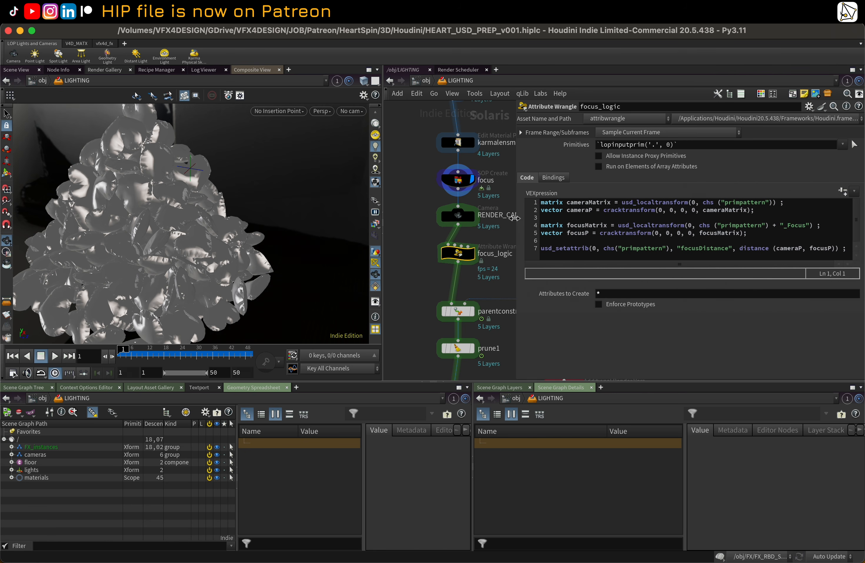
pyautogui.moveTo(515, 218); pyautogui.dragTo(610, 221)
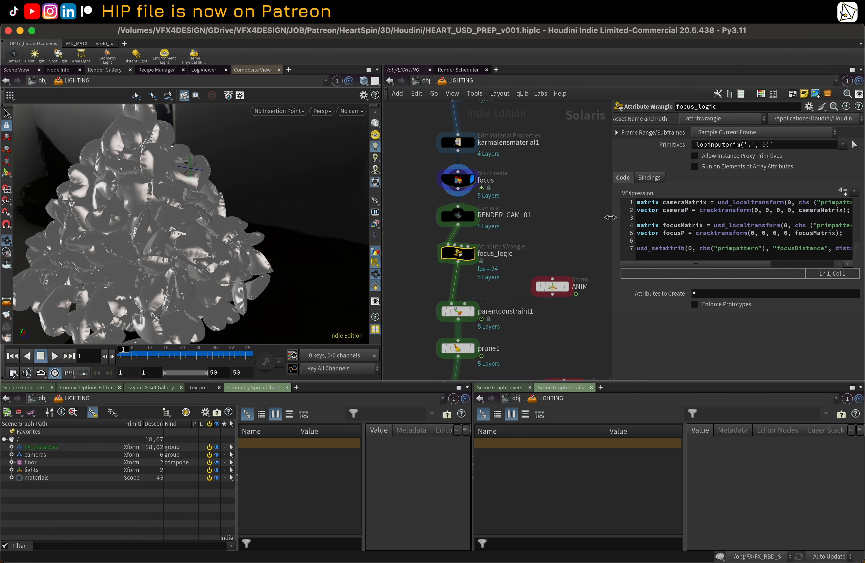
pyautogui.moveTo(572, 246); pyautogui.dragTo(537, 156, button='middle')
pyautogui.moveTo(527, 198); pyautogui.dragTo(539, 200, button='middle')
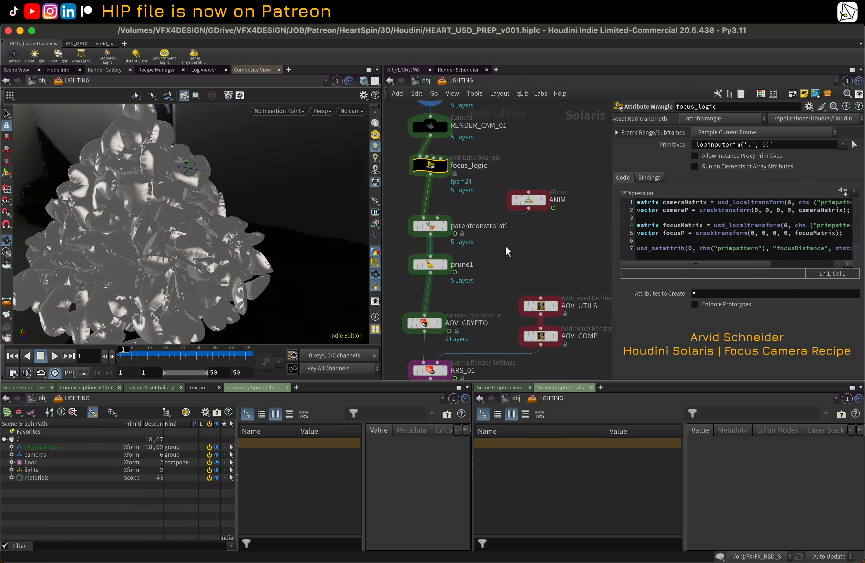
# Step: Inspect the ANIM transform and the parentconstraint1 node, displaying the parent constraint result
pyautogui.click(539, 201)
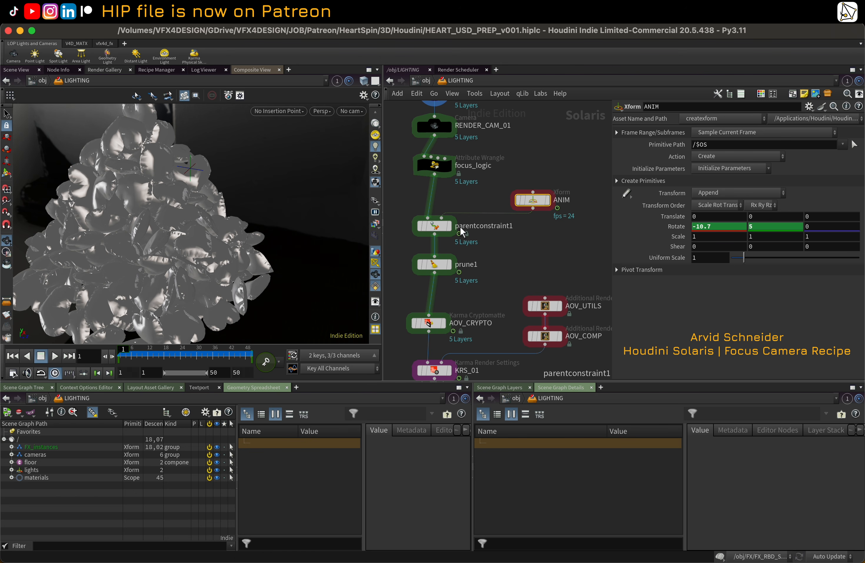
pyautogui.click(548, 200)
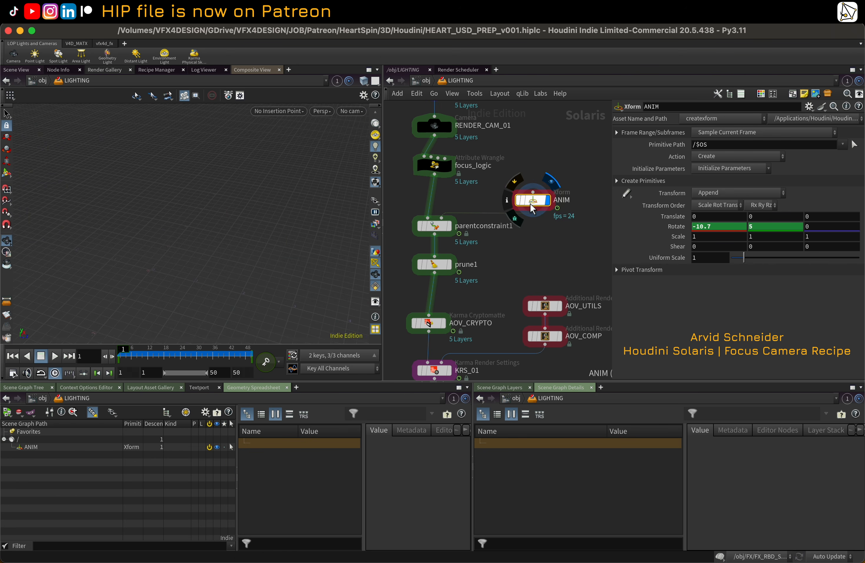
pyautogui.click(443, 227)
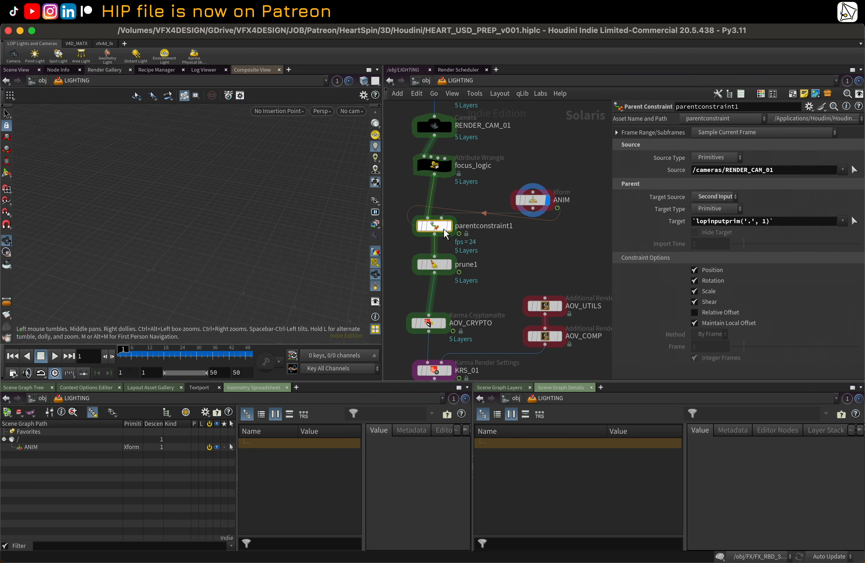
pyautogui.click(453, 207)
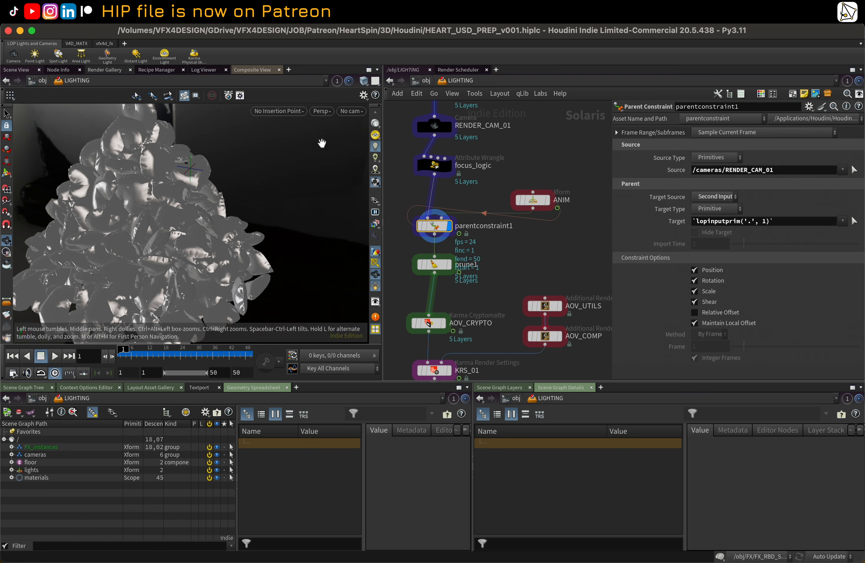
# Step: Look through /cameras/RENDER_CAM_01 in the viewport and scrub the timeline to check the camera animation
pyautogui.click(358, 110)
pyautogui.click(363, 122)
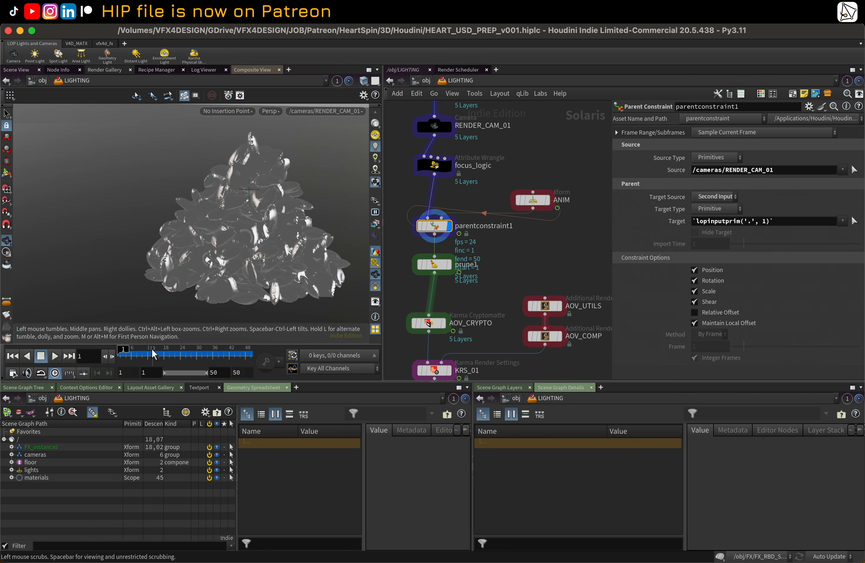
pyautogui.moveTo(141, 355); pyautogui.dragTo(254, 347)
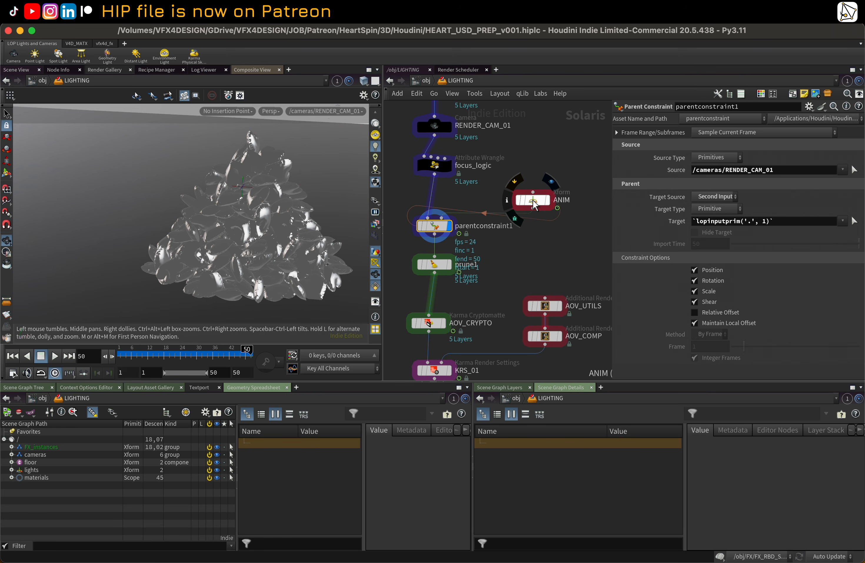
pyautogui.moveTo(132, 348); pyautogui.dragTo(177, 349)
pyautogui.click(449, 264)
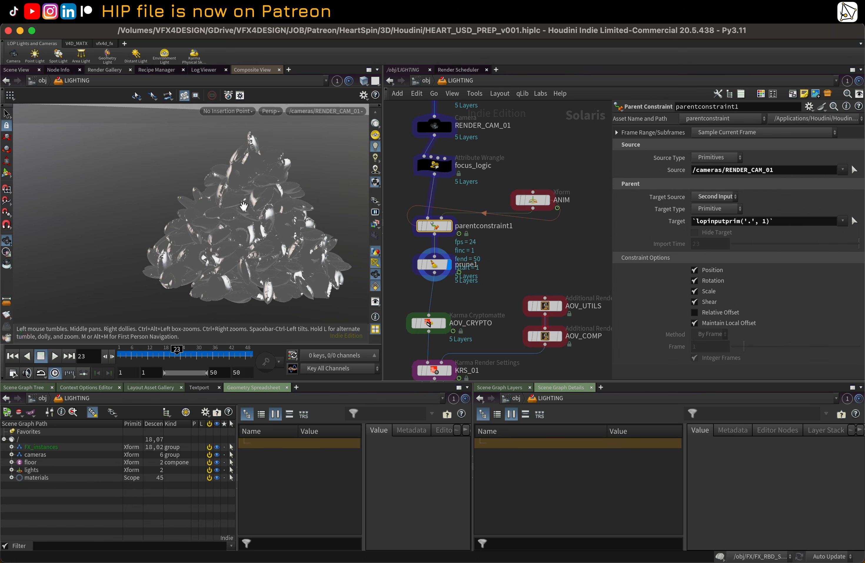
# Step: Inspect the AOV_CRYPTO cryptomatte node and the AOV_UTILS render vars
pyautogui.scroll(-5, 535, 265)
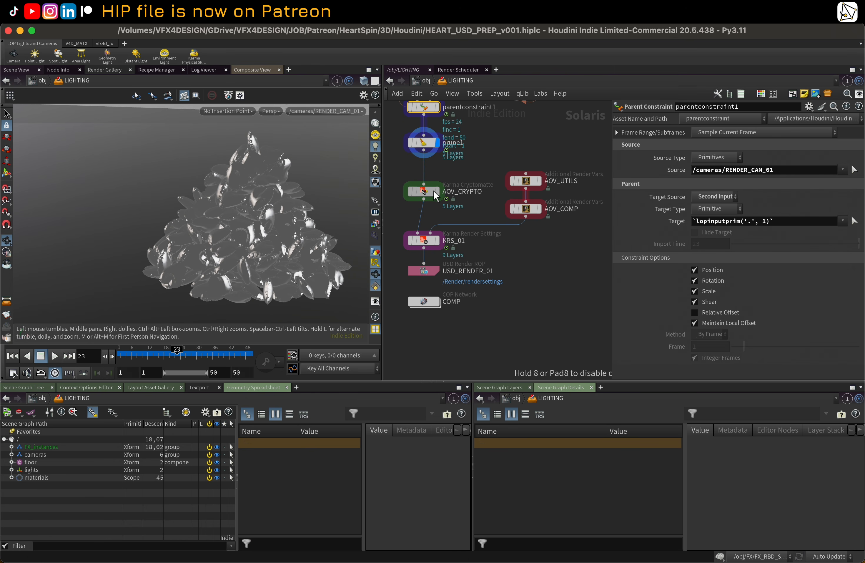
pyautogui.moveTo(426, 201); pyautogui.dragTo(432, 195)
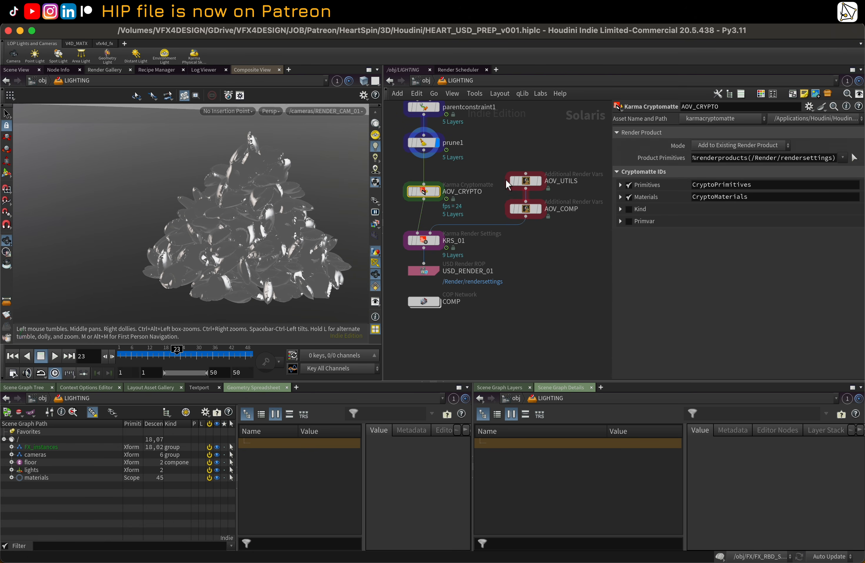
pyautogui.click(525, 180)
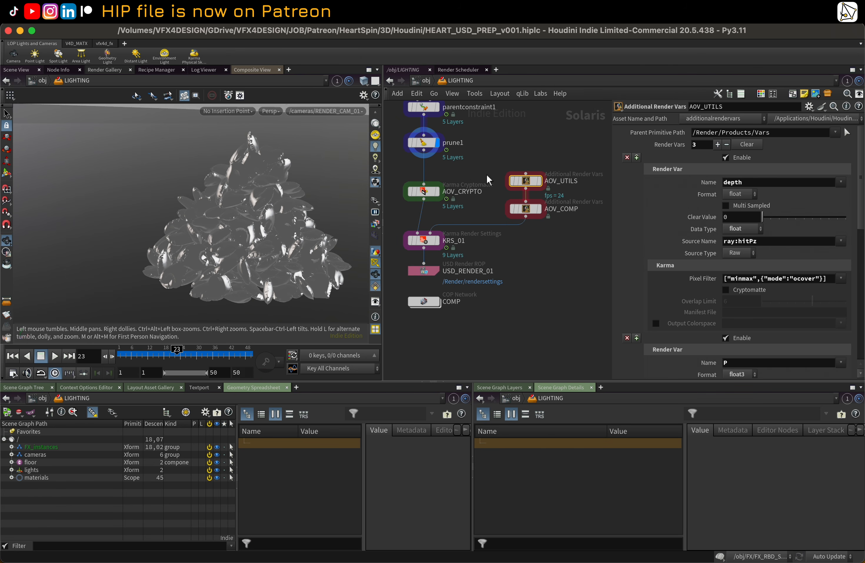
pyautogui.moveTo(509, 141); pyautogui.dragTo(566, 232)
# Step: Review the image output AOV filter settings of the KRS_01 render settings node
pyautogui.click(421, 244)
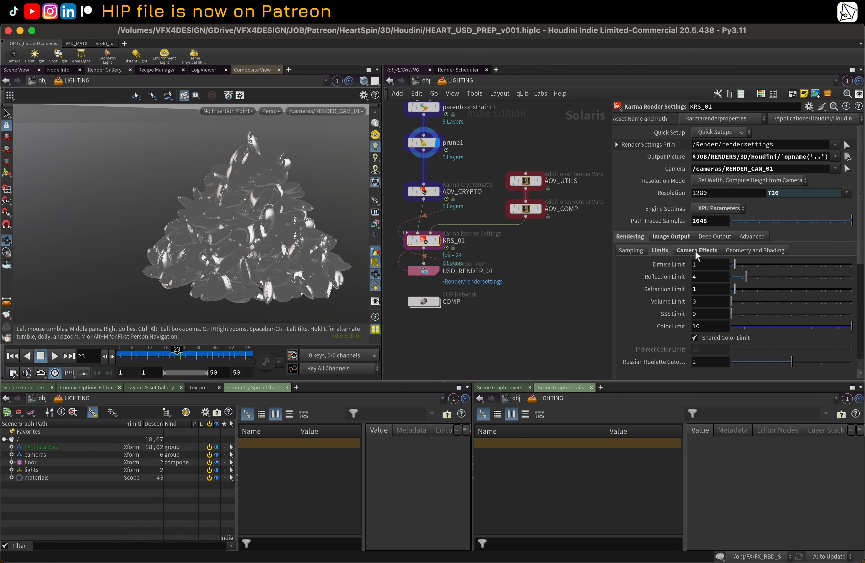
pyautogui.click(662, 237)
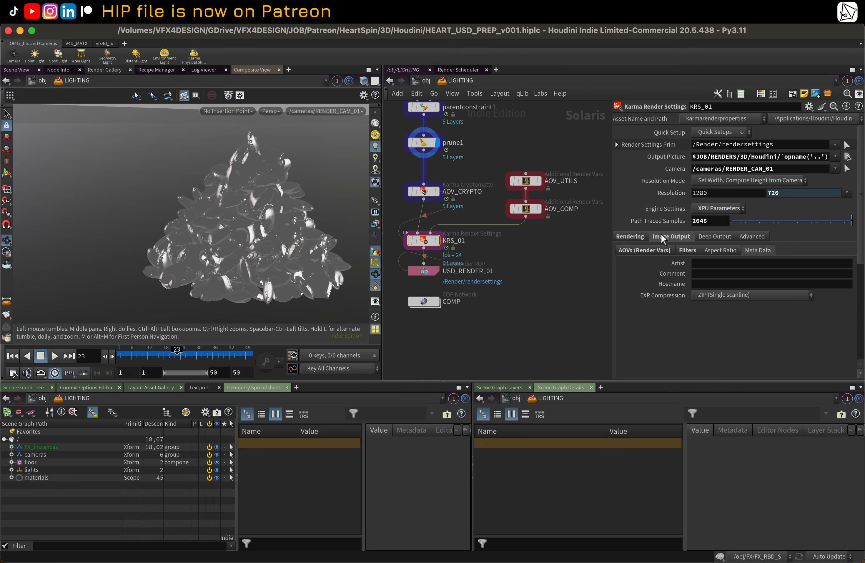
pyautogui.click(649, 252)
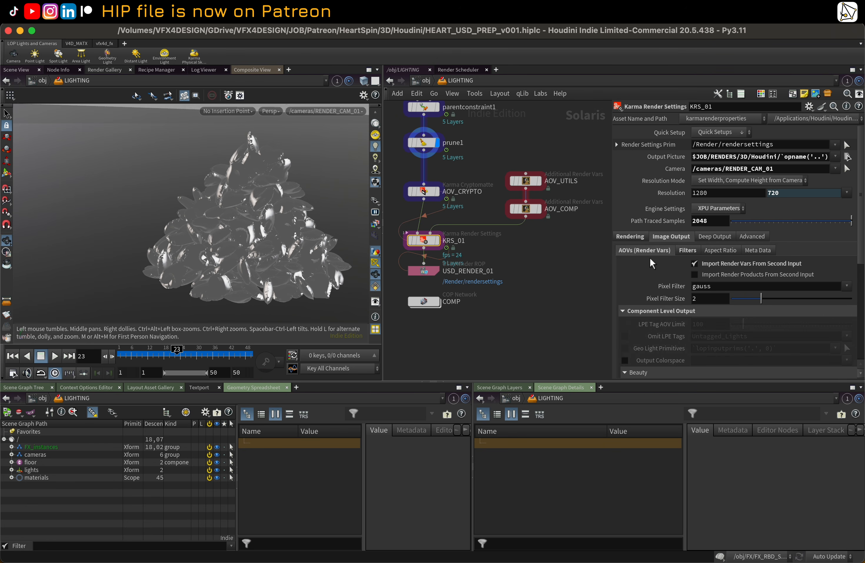
pyautogui.scroll(-5, 650, 266)
pyautogui.scroll(4, 647, 274)
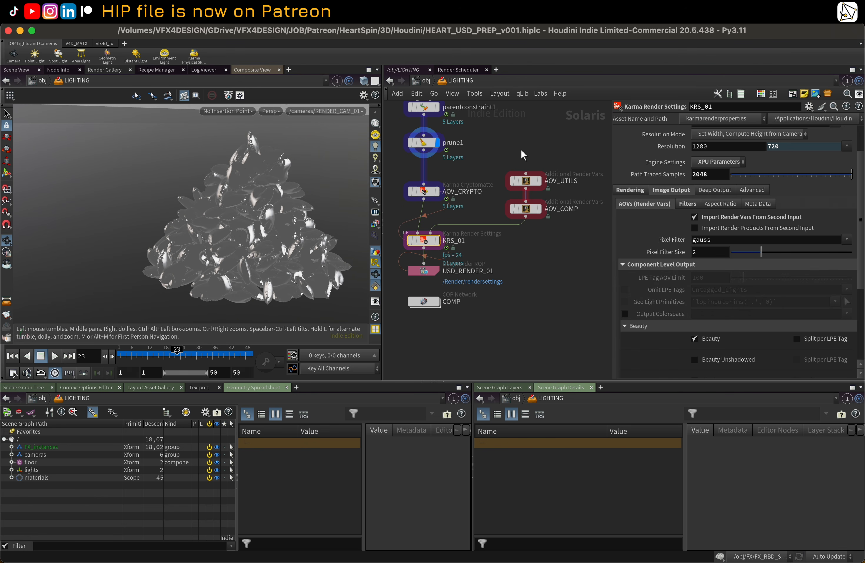
# Step: Compare the AOV_COMP and AOV_UTILS render vars and expand KRS_01's Albedo and Ambient Occlusion AOV sections
pyautogui.click(526, 209)
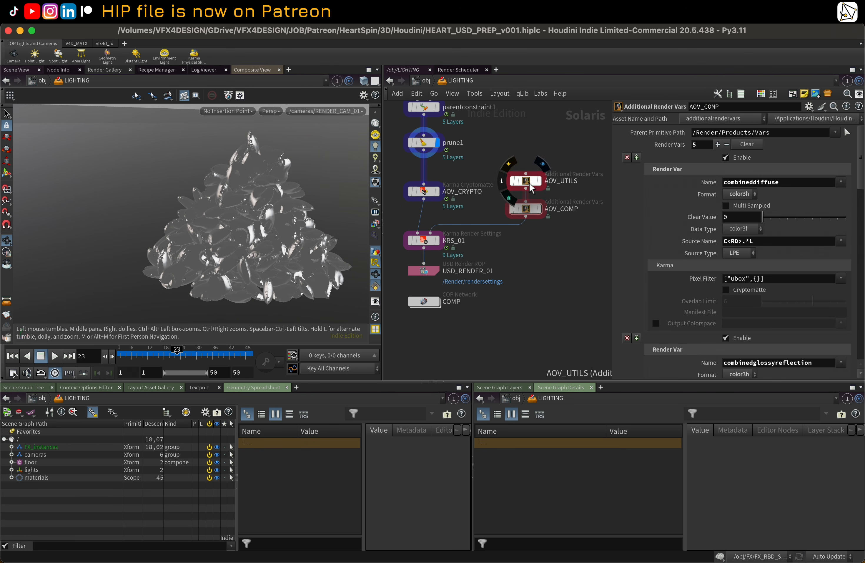
pyautogui.click(529, 185)
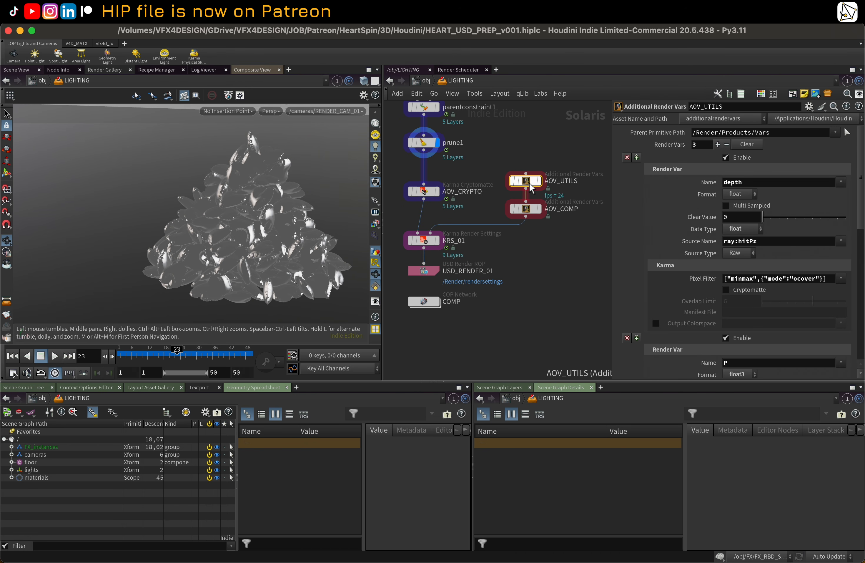
pyautogui.click(424, 240)
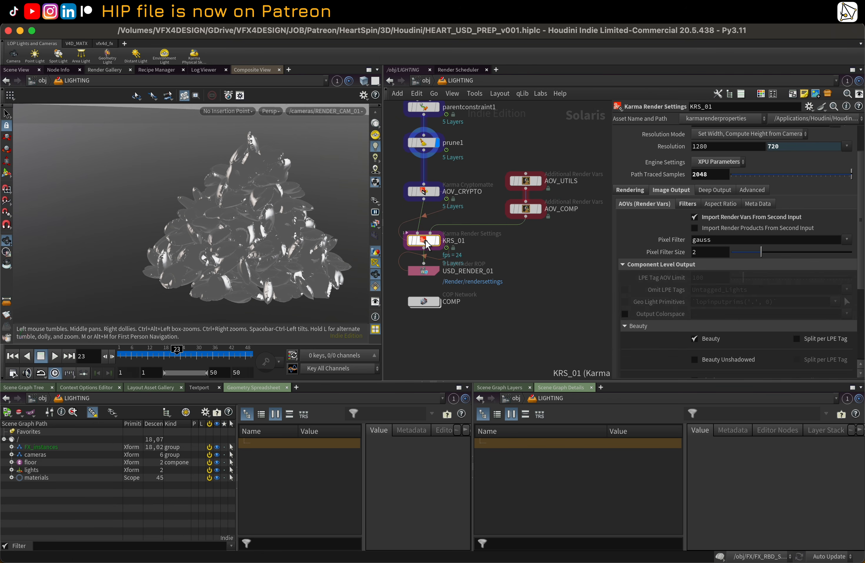
pyautogui.scroll(-5, 695, 216)
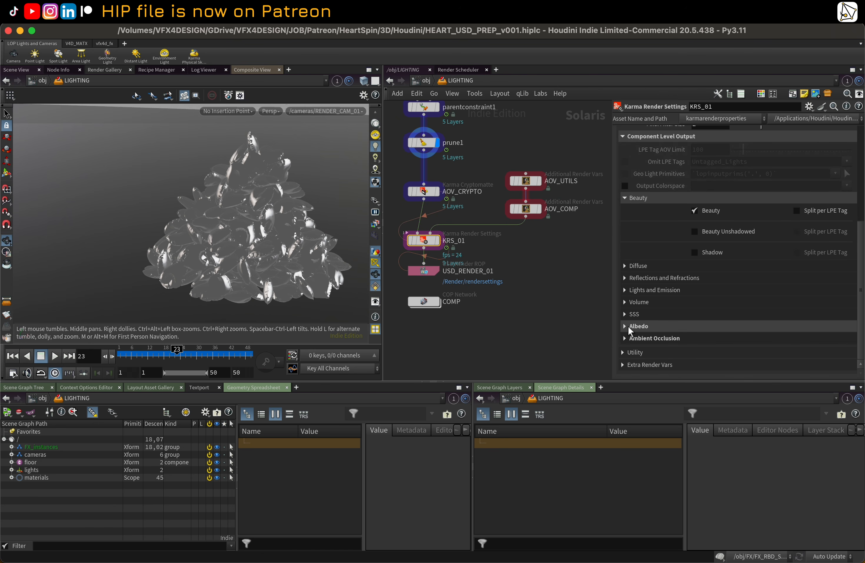
pyautogui.click(629, 339)
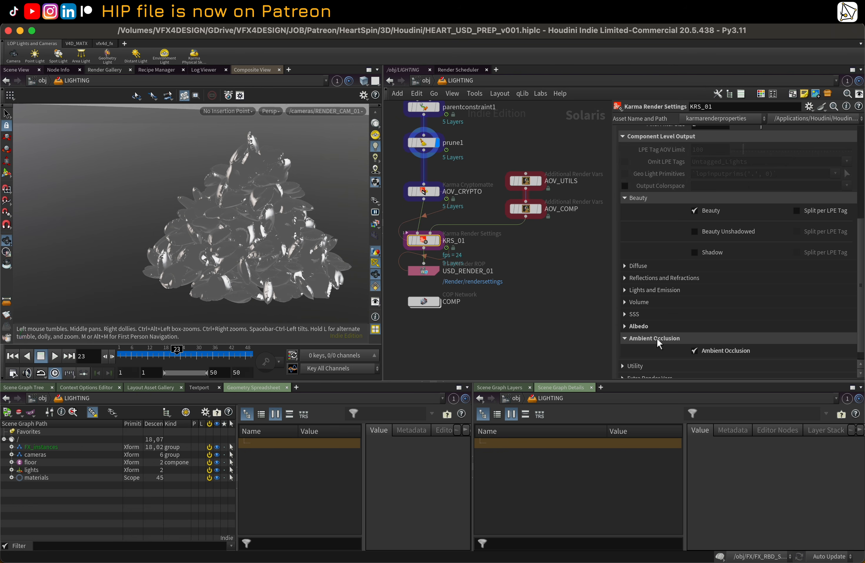
pyautogui.click(646, 326)
pyautogui.scroll(-1, 647, 330)
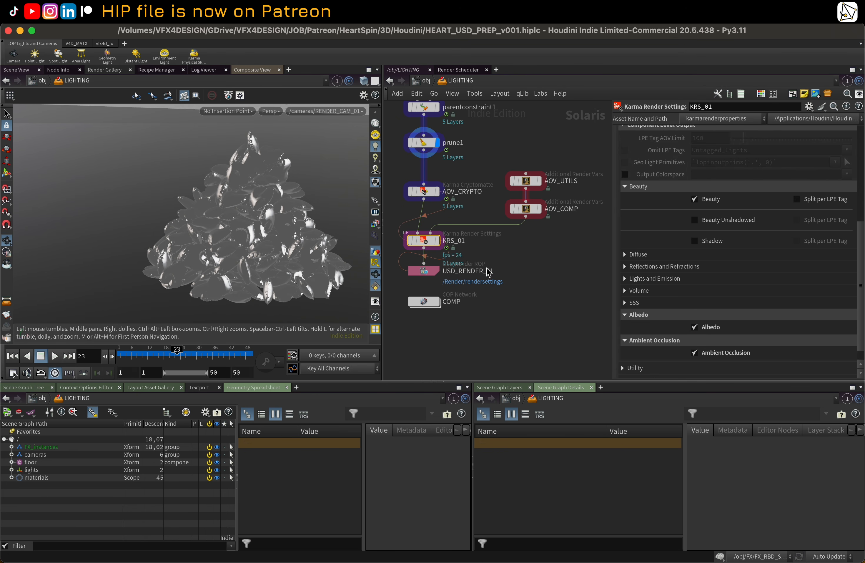
# Step: Scroll through the render vars defined in AOV_COMP
pyautogui.click(537, 211)
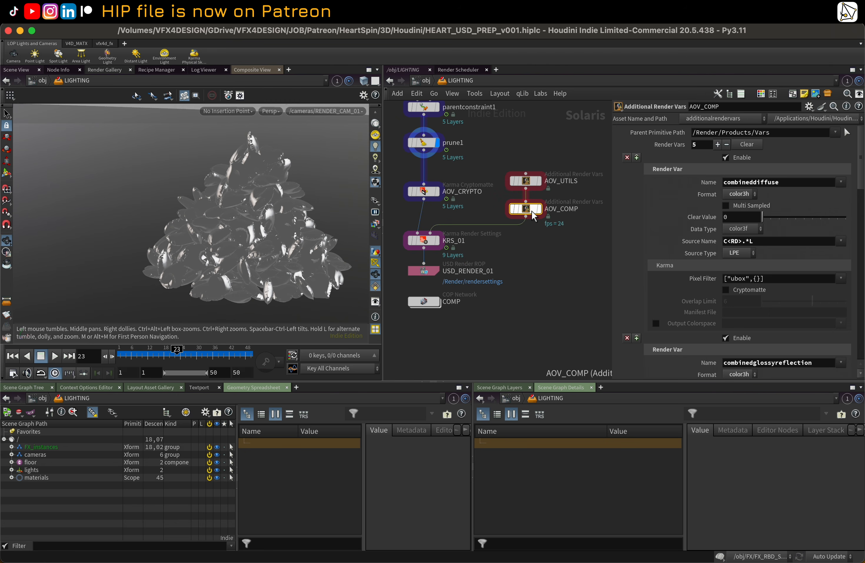
pyautogui.scroll(-12, 666, 200)
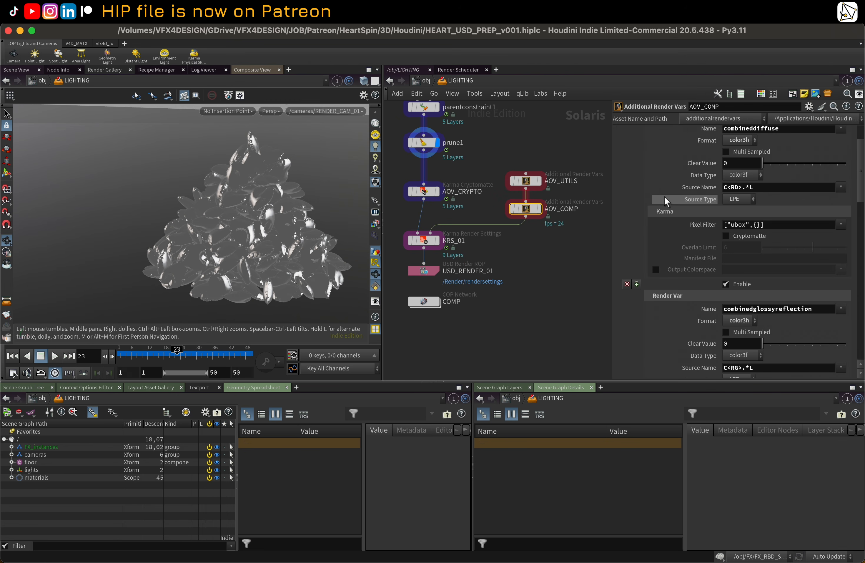
pyautogui.scroll(-3, 666, 203)
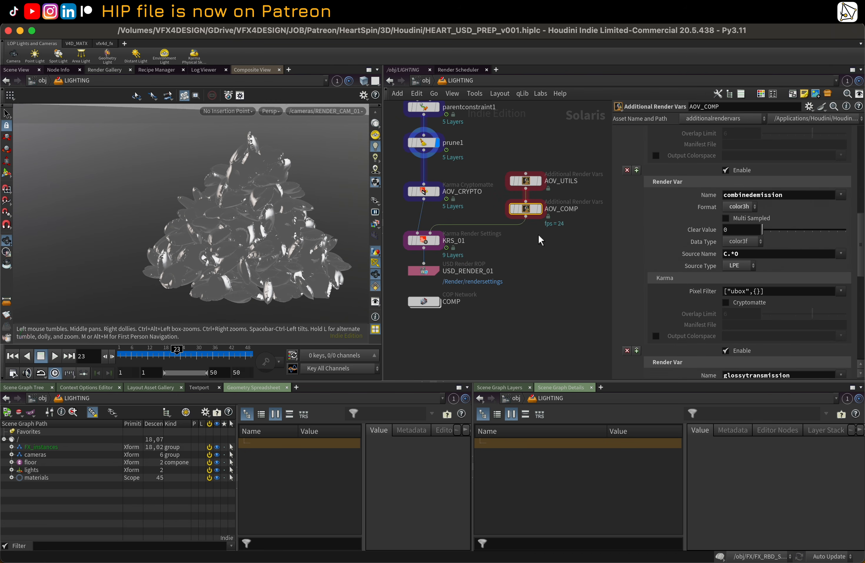
# Step: Display the KRS_01 node and switch the viewport renderer to Karma XPU
pyautogui.click(438, 247)
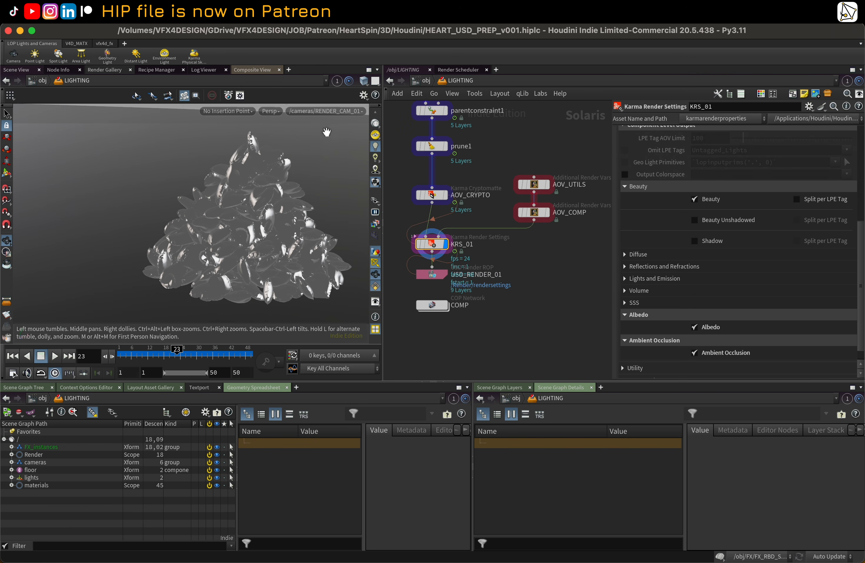
pyautogui.click(277, 110)
pyautogui.click(298, 175)
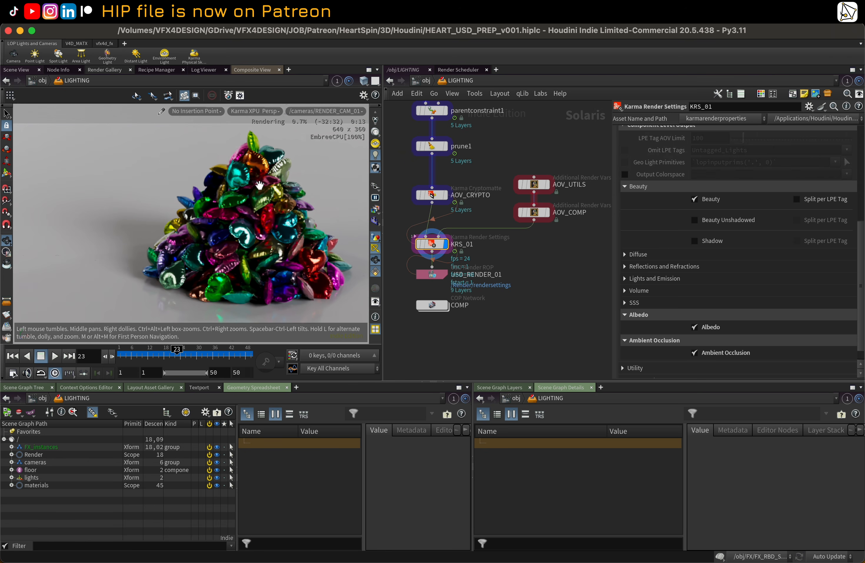
pyautogui.moveTo(418, 156); pyautogui.dragTo(431, 186, button='middle')
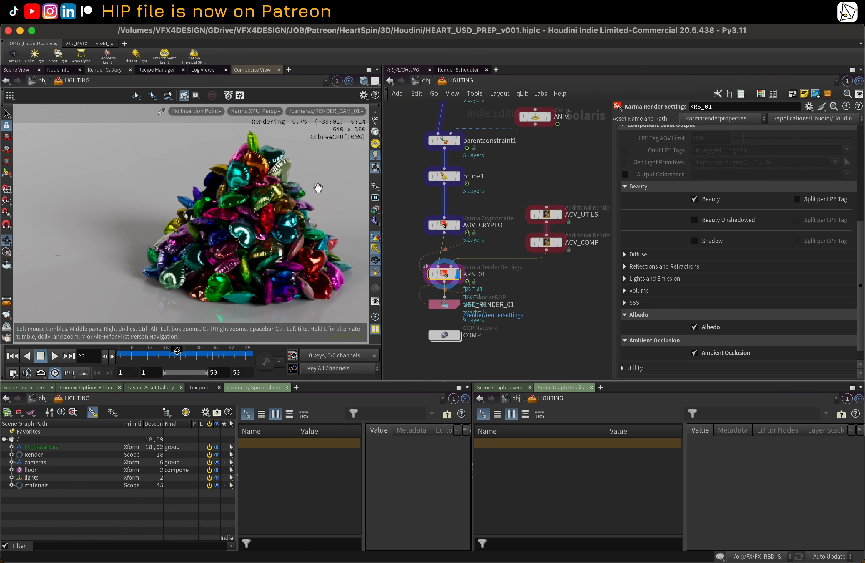
# Step: Enable the viewport's colour correction toolbar and inspect its sRGB display and ACES view options
pyautogui.moveTo(563, 167); pyautogui.dragTo(547, 257, button='middle')
pyautogui.moveTo(524, 158); pyautogui.dragTo(529, 183, button='middle')
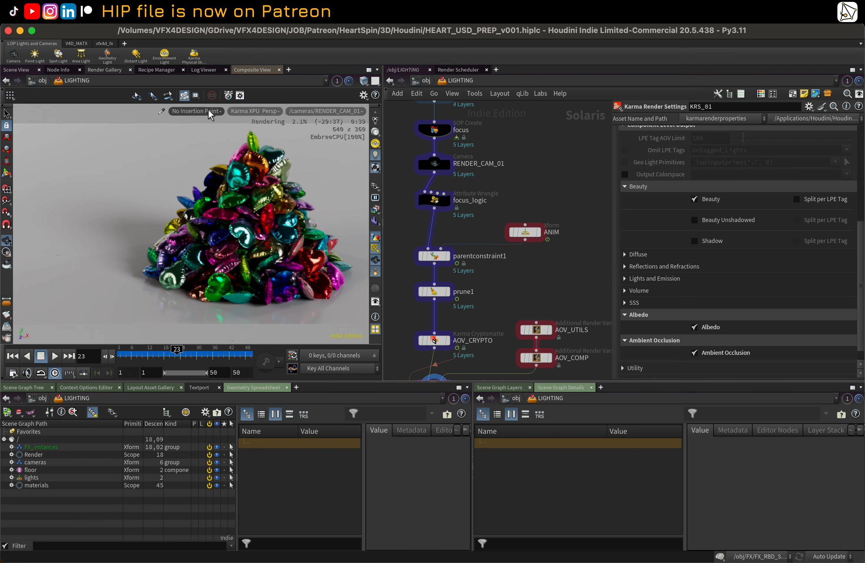
pyautogui.click(262, 111)
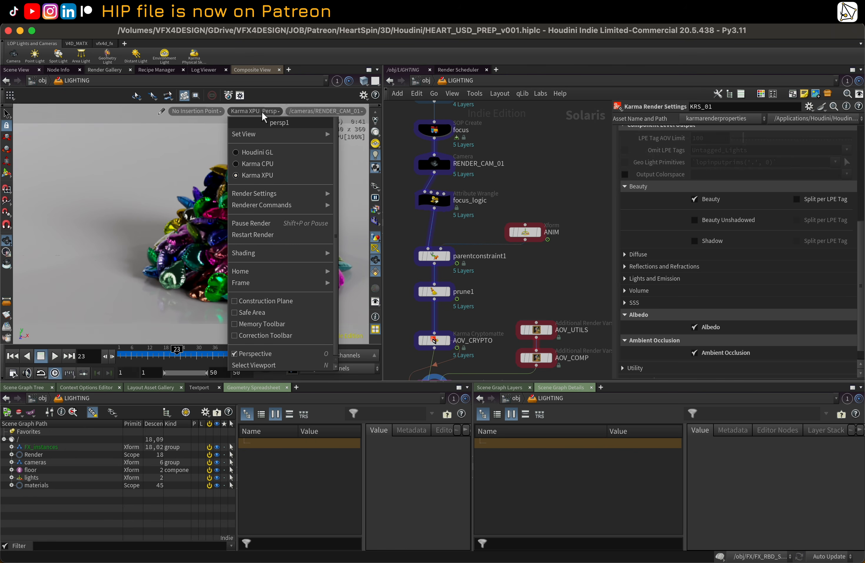
pyautogui.click(286, 334)
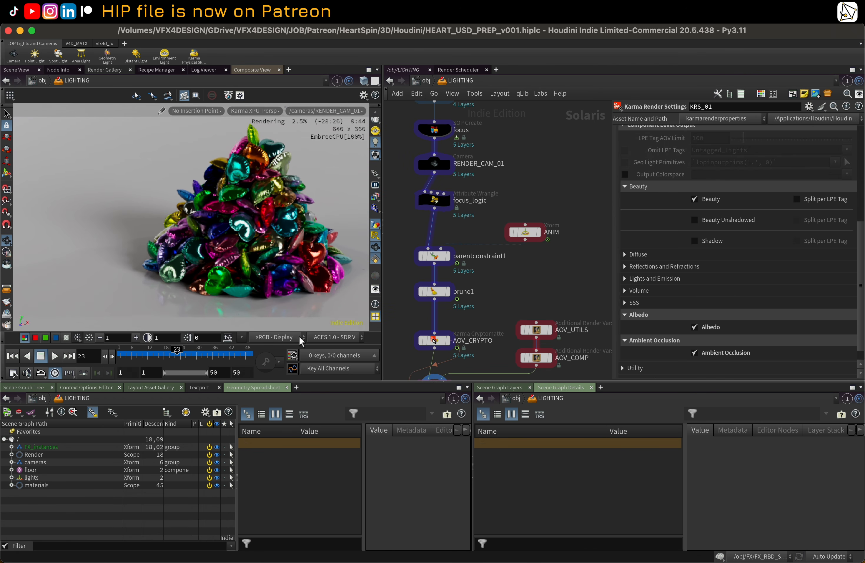
pyautogui.click(330, 339)
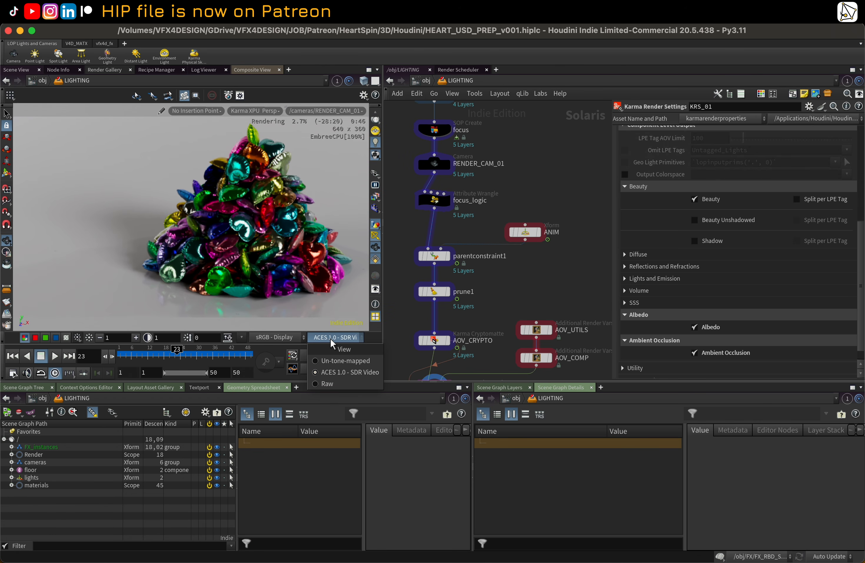
pyautogui.click(284, 340)
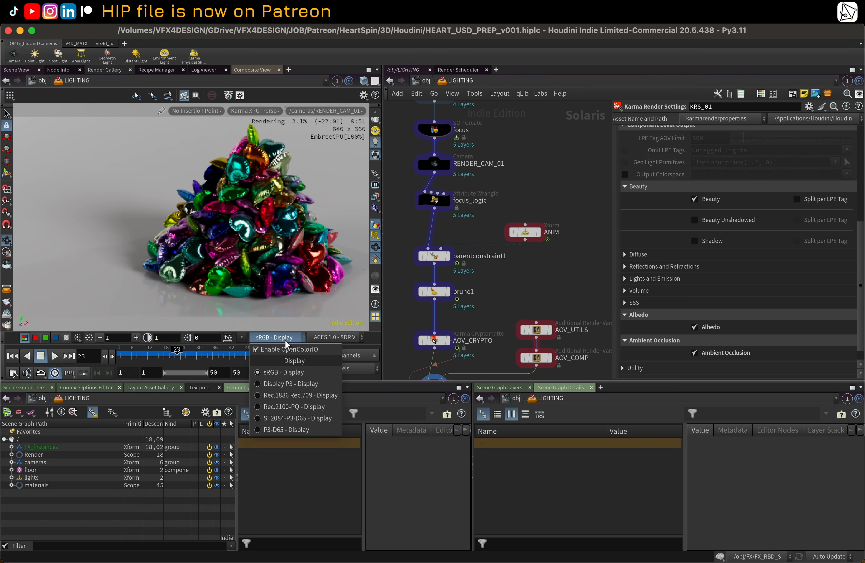
pyautogui.click(285, 339)
pyautogui.scroll(-3, 499, 204)
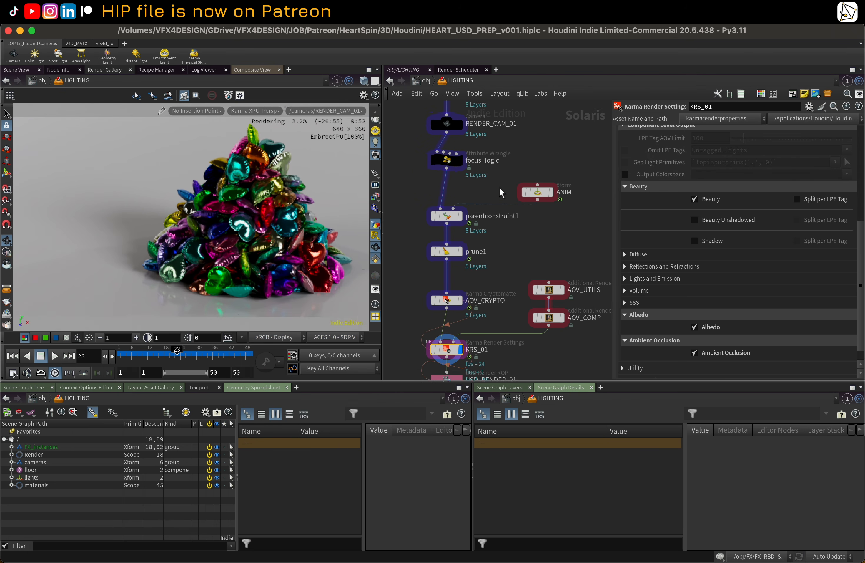
# Step: Switch the Karma viewport output to the AO and then the albedo render outputs
pyautogui.moveTo(493, 279); pyautogui.dragTo(484, 198, button='middle')
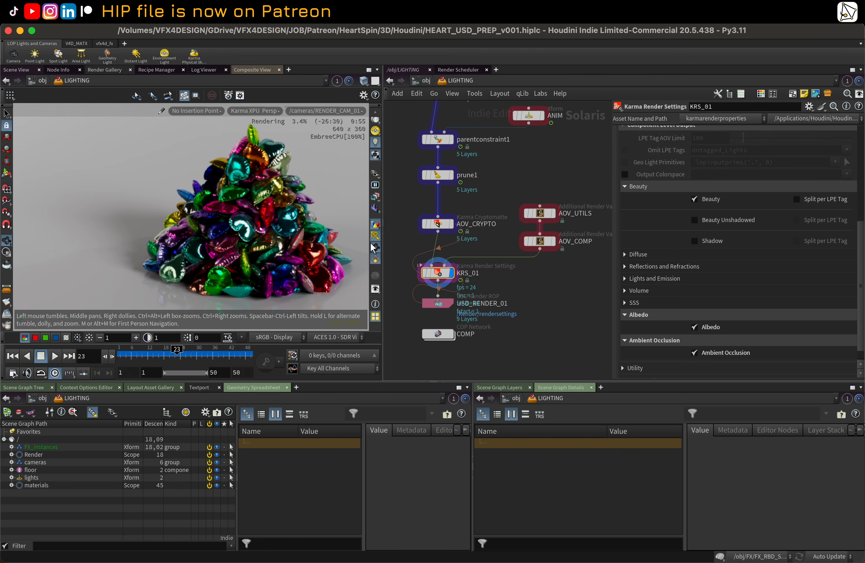
pyautogui.click(375, 196)
pyautogui.click(401, 233)
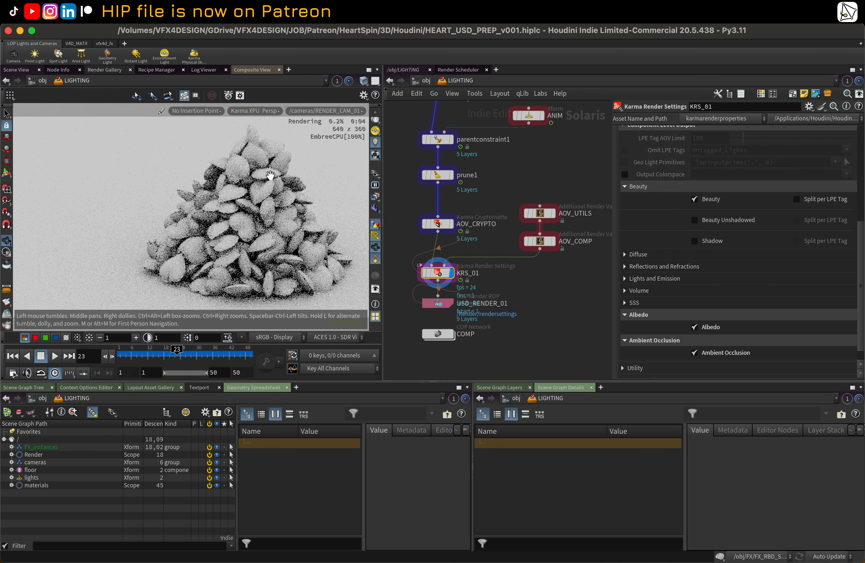
pyautogui.click(376, 199)
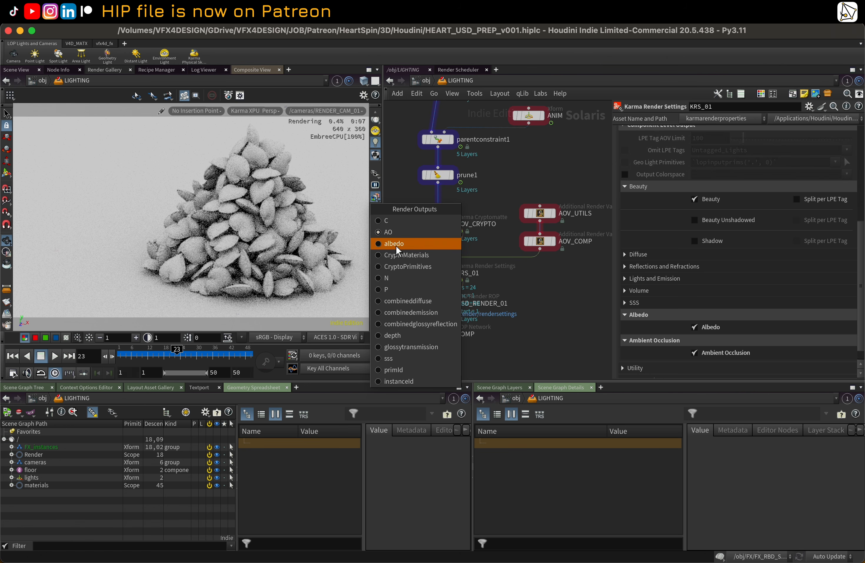
pyautogui.click(396, 244)
# Step: Preview the CryptoMaterials, CryptoPrimitives and N render outputs in the viewport
pyautogui.click(375, 199)
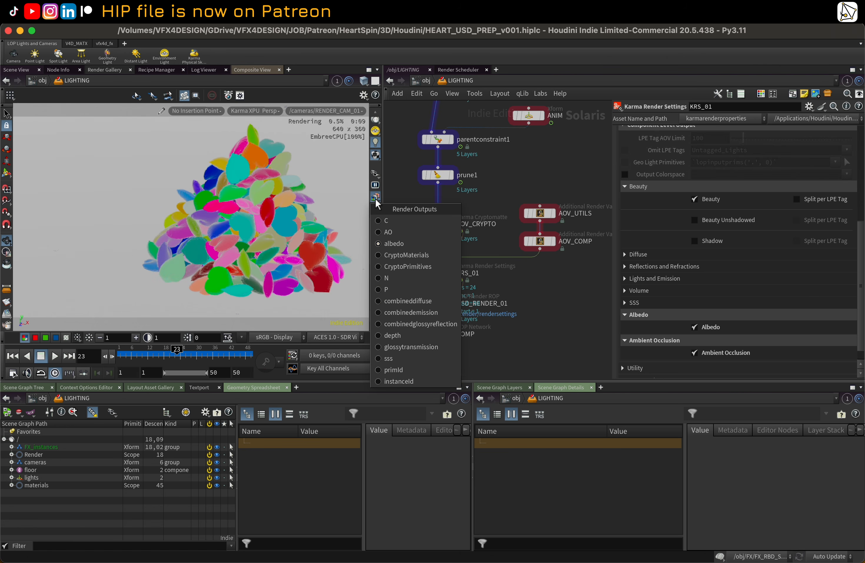
pyautogui.click(398, 247)
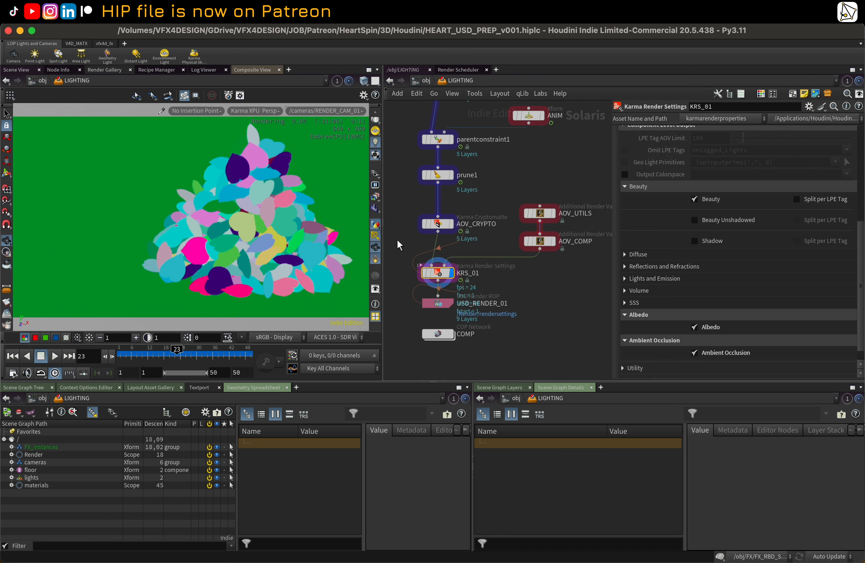
pyautogui.click(375, 199)
pyautogui.click(404, 269)
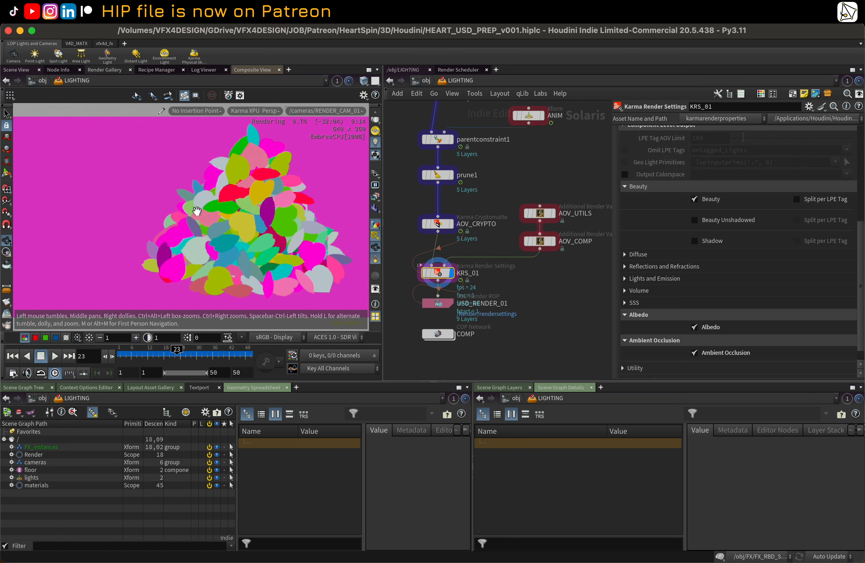
pyautogui.click(376, 199)
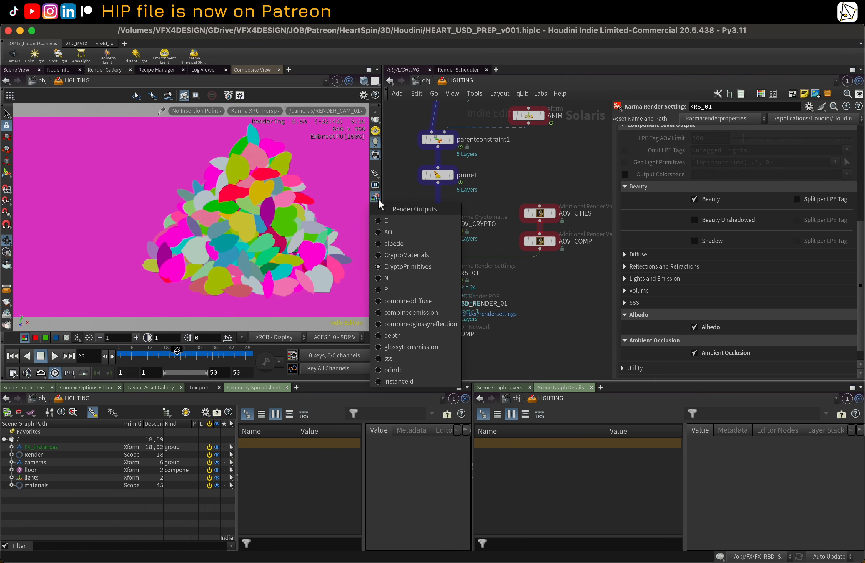
pyautogui.click(408, 280)
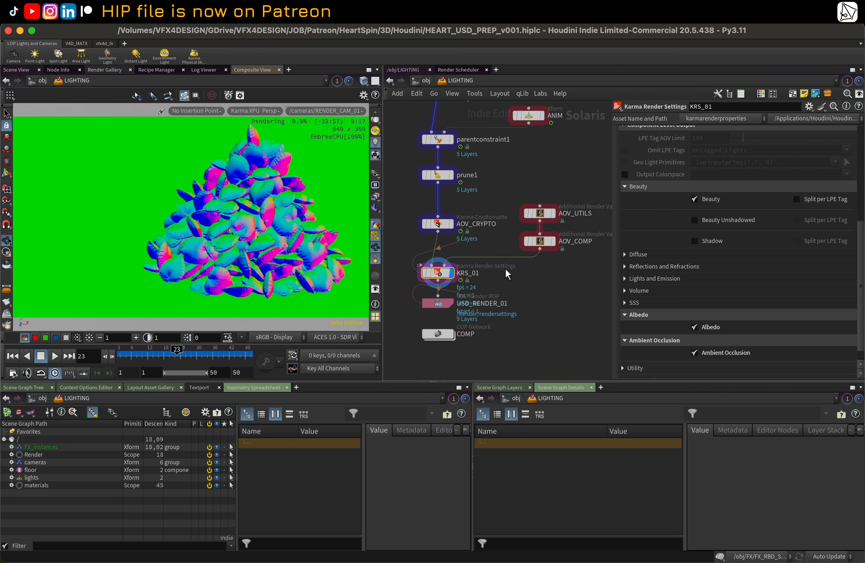
# Step: Scroll through the render vars of the AOV_UTILS and AOV_COMP nodes
pyautogui.click(540, 213)
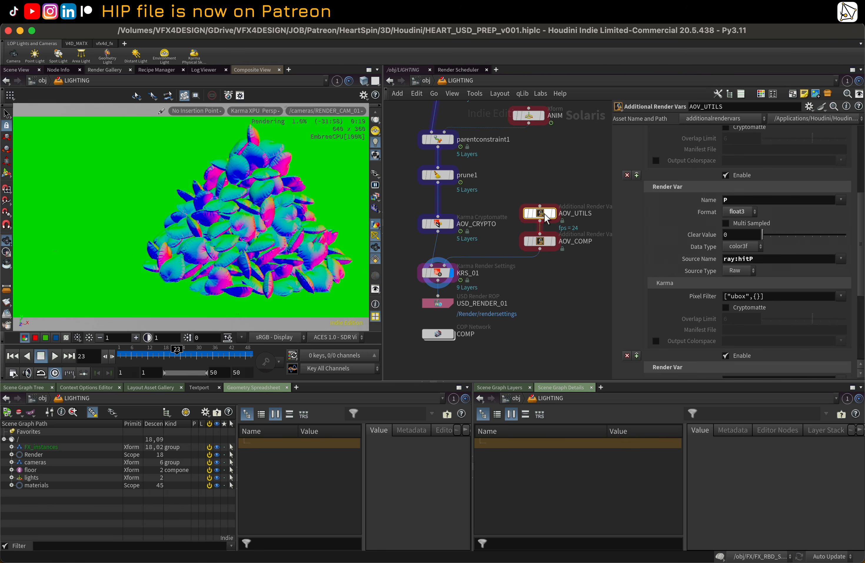
pyautogui.scroll(5, 863, 219)
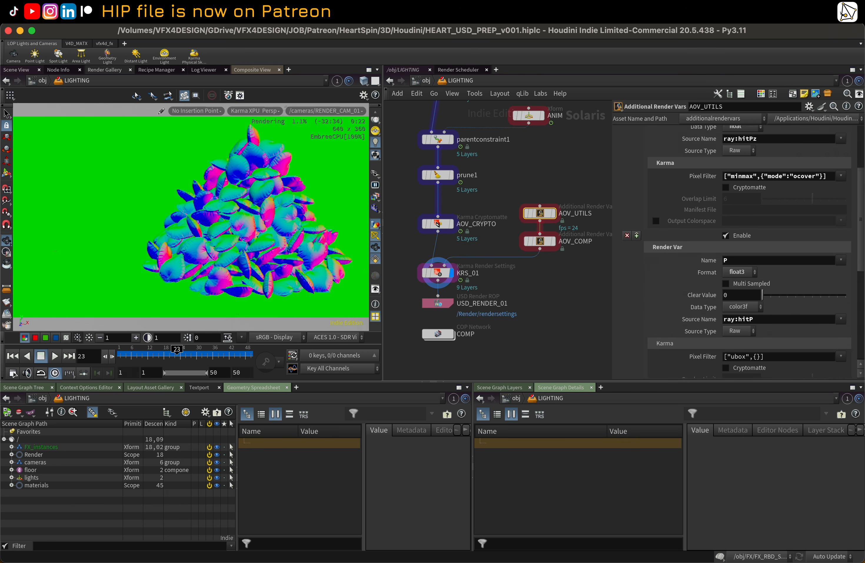
pyautogui.scroll(-9, 741, 248)
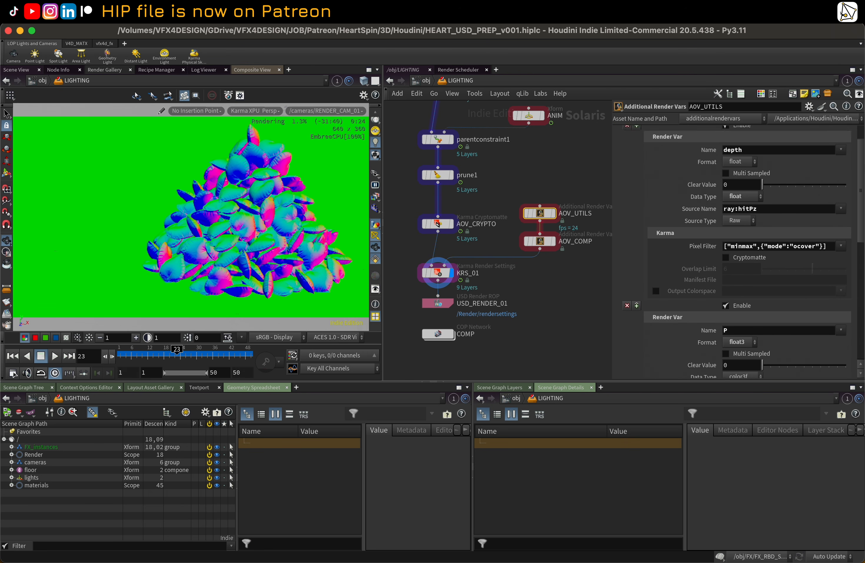
pyautogui.scroll(9, 856, 147)
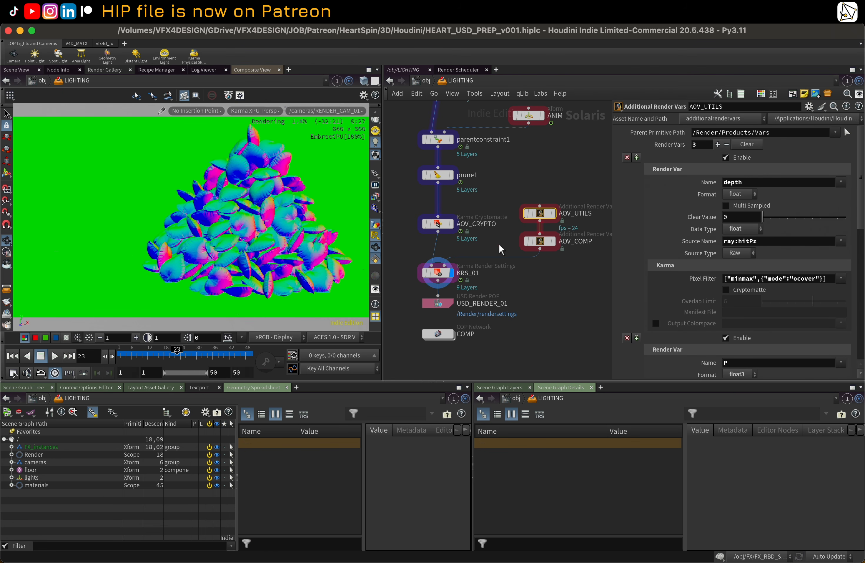
pyautogui.click(540, 241)
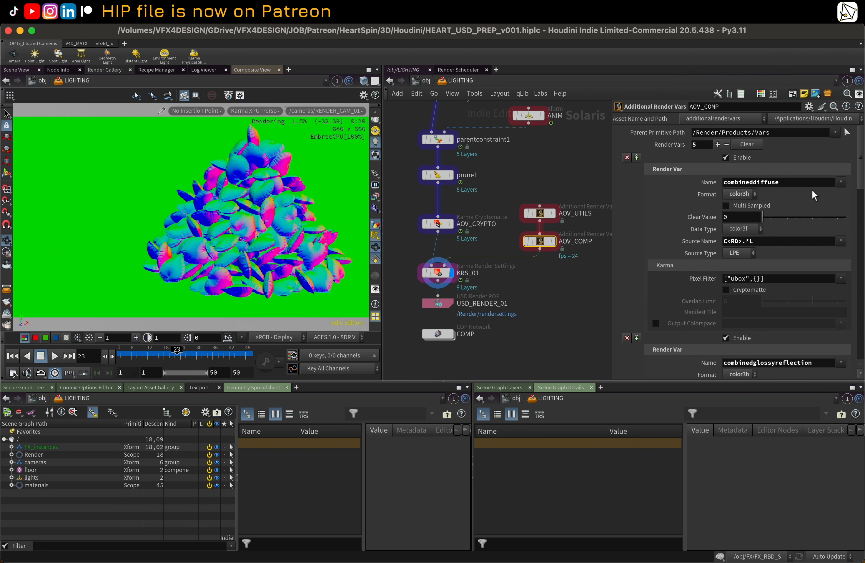
pyautogui.moveTo(862, 167); pyautogui.dragTo(862, 130)
# Step: Select USD_RENDER_01 and preview the combinedemission output before returning the viewport to the C beauty output
pyautogui.click(439, 275)
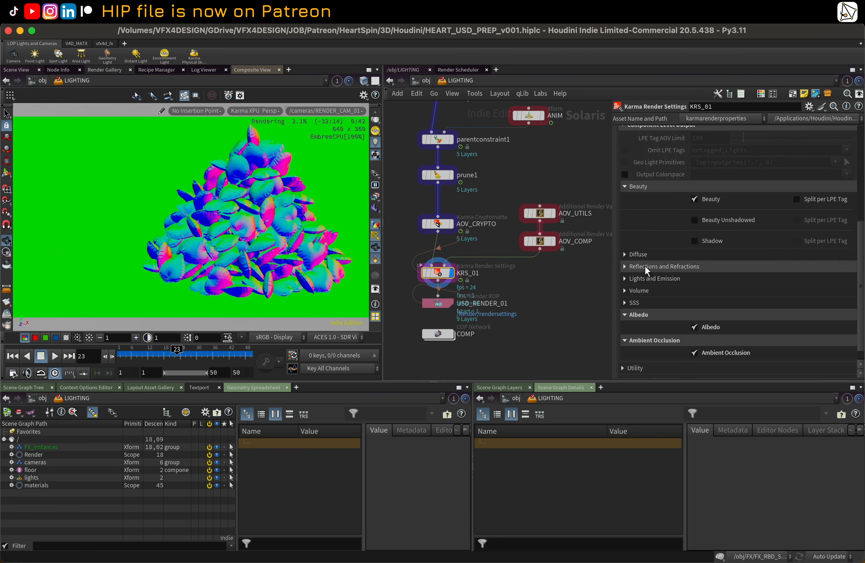
pyautogui.scroll(-1, 655, 210)
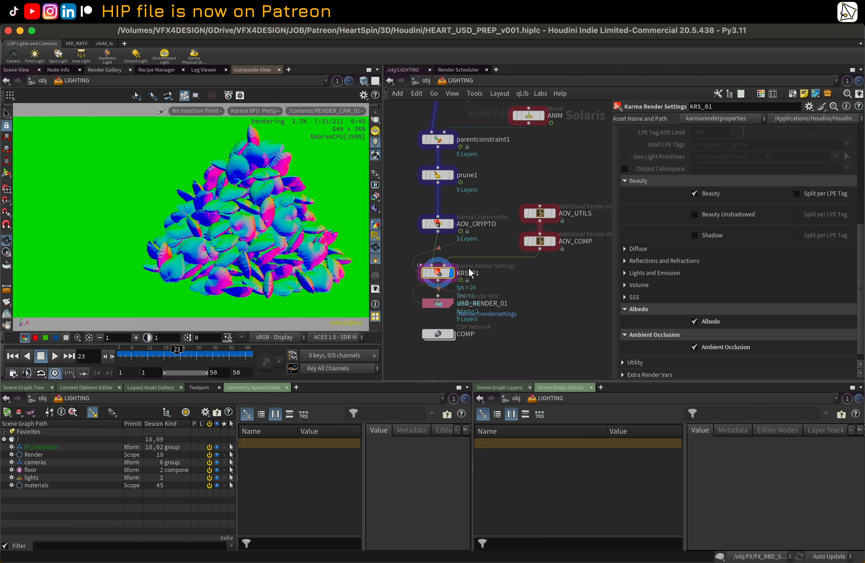
pyautogui.scroll(-1, 668, 267)
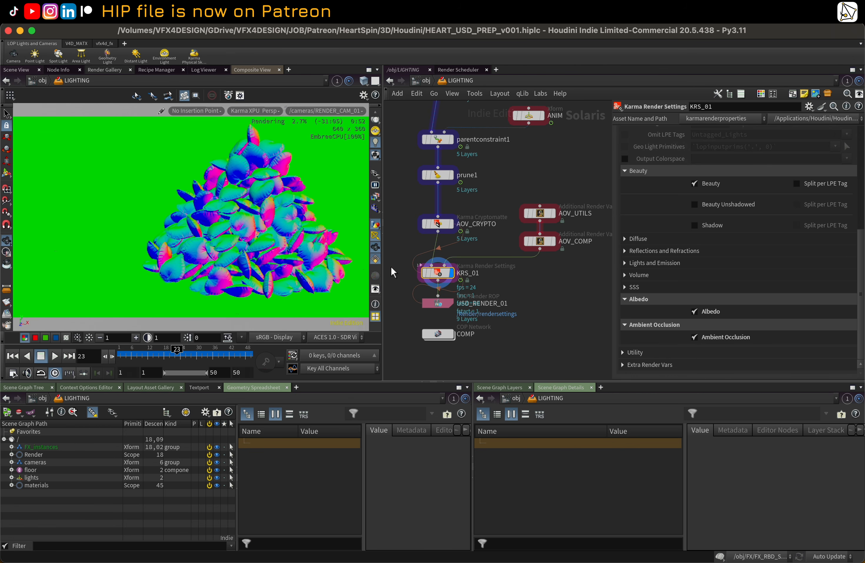
pyautogui.click(440, 304)
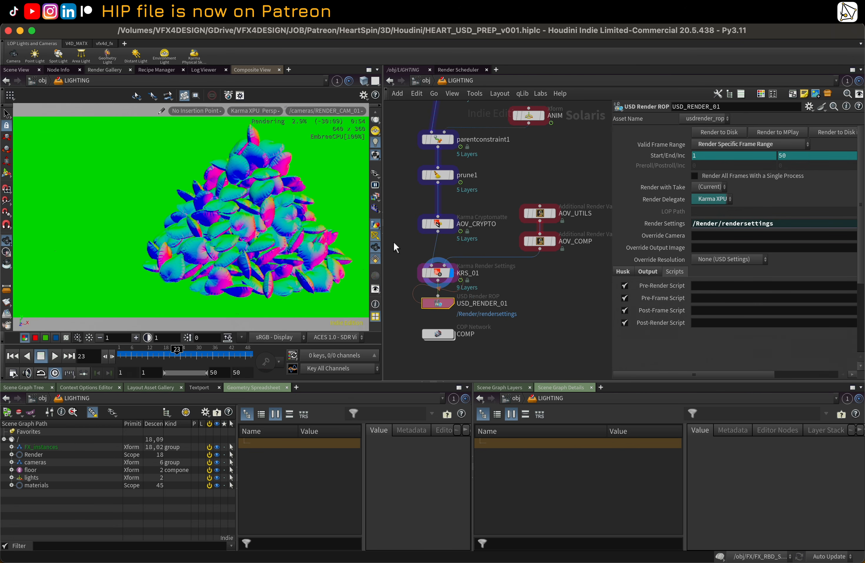
pyautogui.click(378, 195)
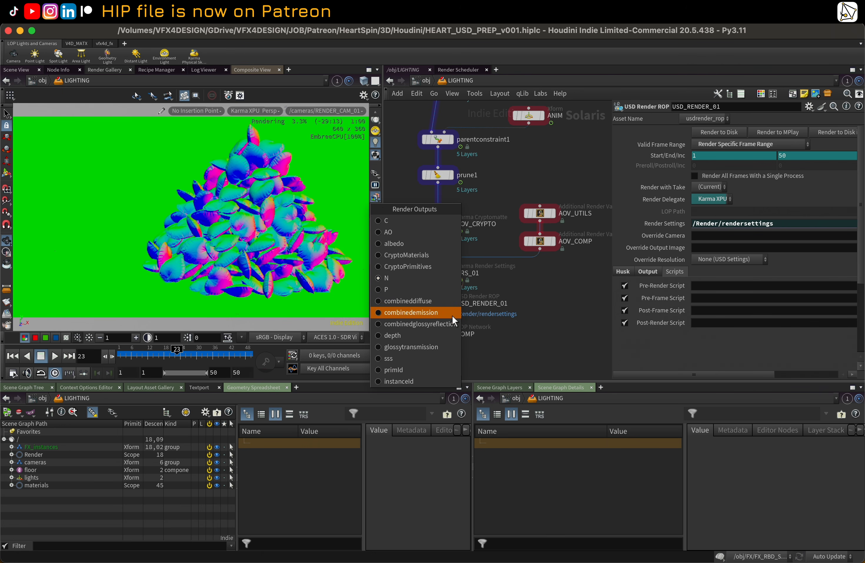
pyautogui.click(443, 313)
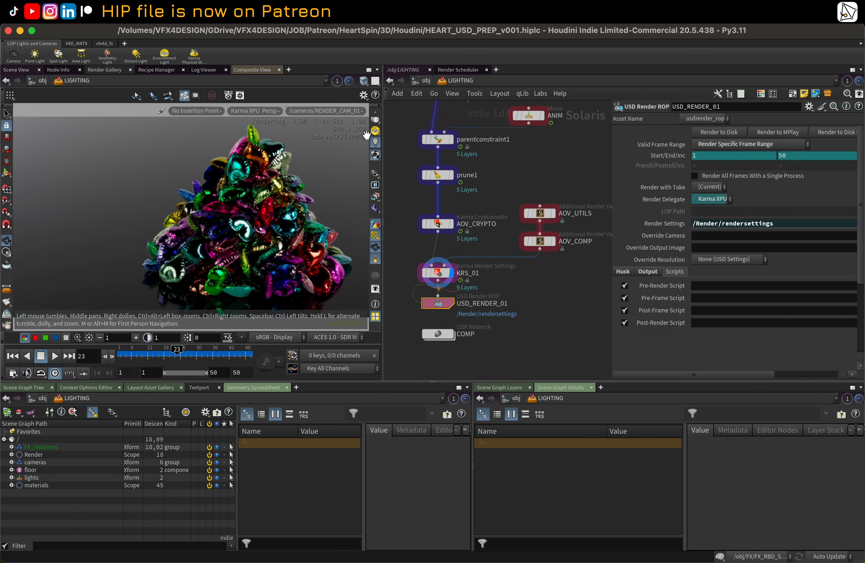
pyautogui.click(375, 197)
pyautogui.click(405, 223)
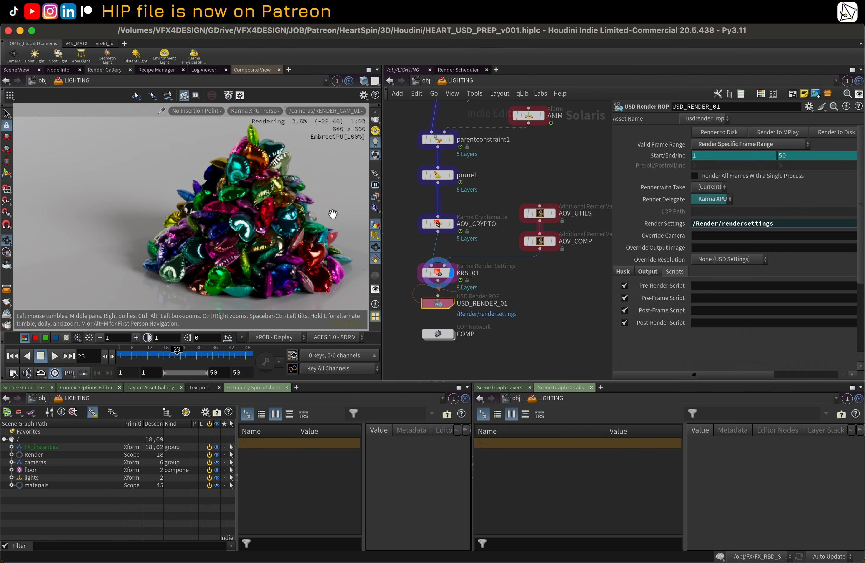
# Step: Widen the parameter pane and switch the viewport renderer back to Houdini GL
pyautogui.scroll(-4, 542, 305)
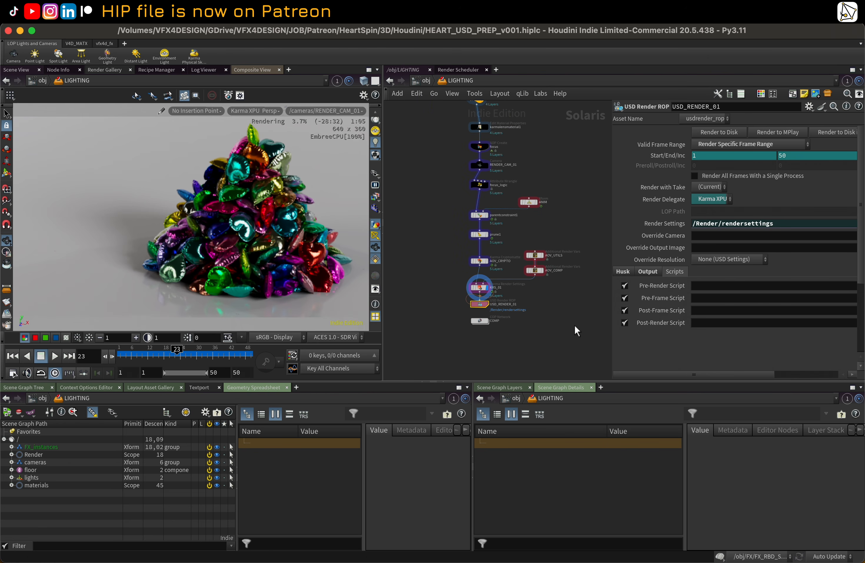
pyautogui.moveTo(575, 325); pyautogui.dragTo(572, 321, button='middle')
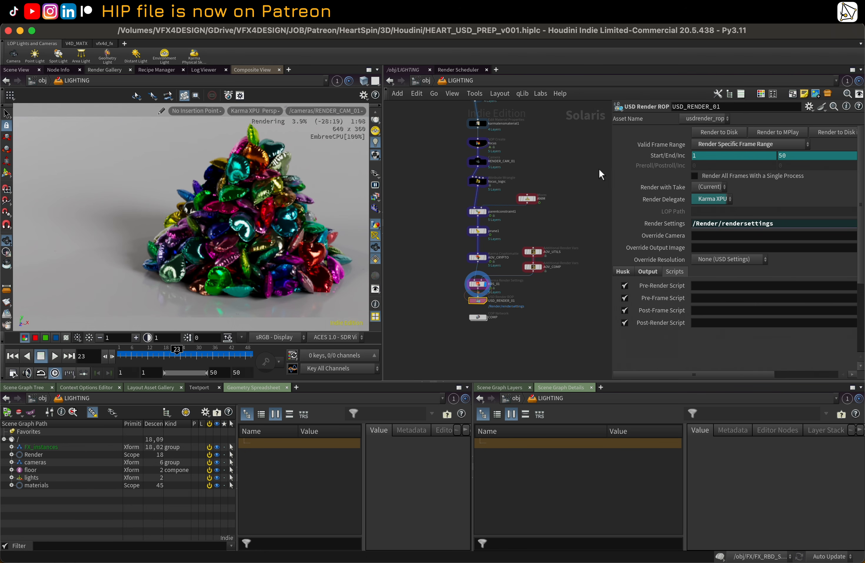
pyautogui.moveTo(611, 164); pyautogui.dragTo(554, 164)
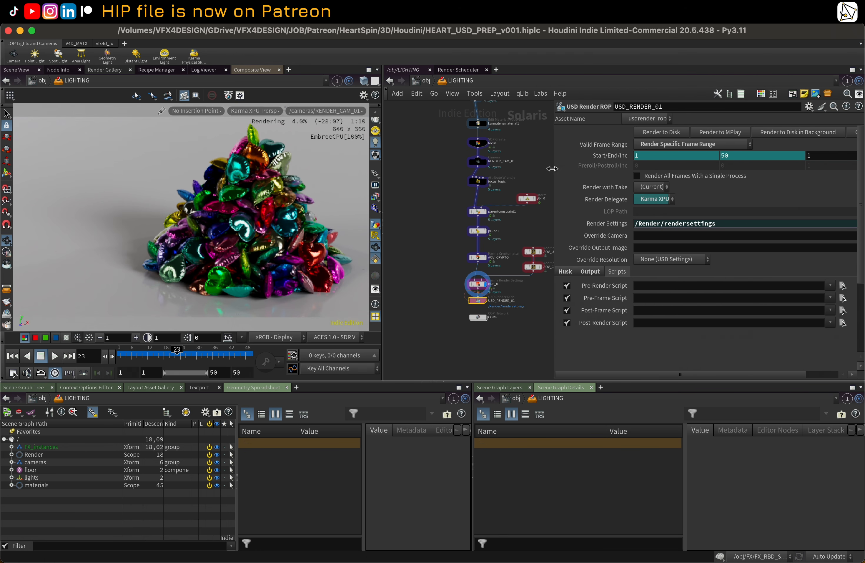
pyautogui.click(244, 111)
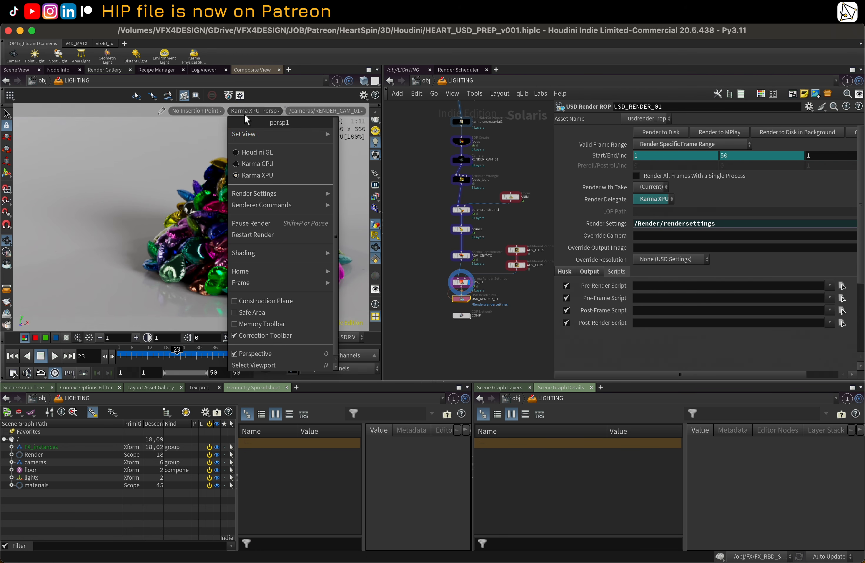
pyautogui.click(262, 156)
# Step: Review the KRS_01 and USD_RENDER_01 parameters, ending at the top of KRS_01's settings
pyautogui.scroll(2, 467, 309)
pyautogui.scroll(2, 509, 312)
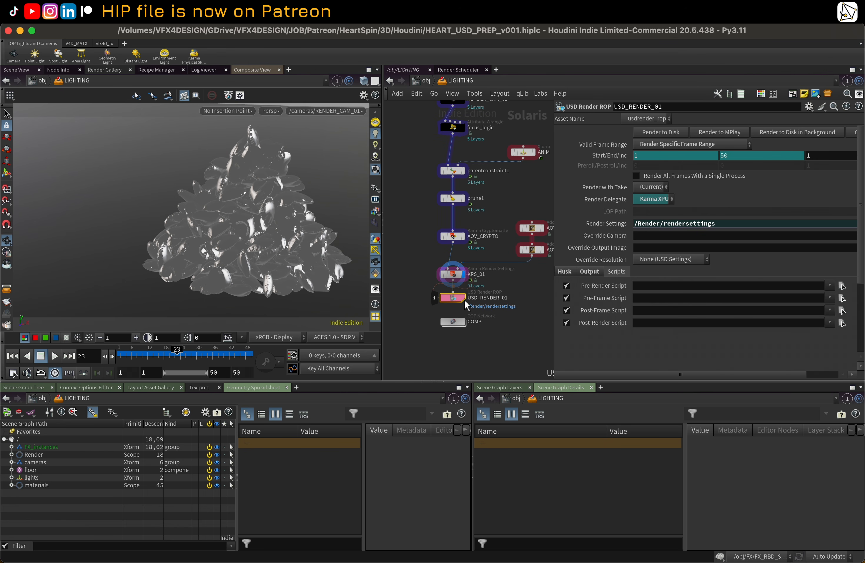
pyautogui.click(454, 275)
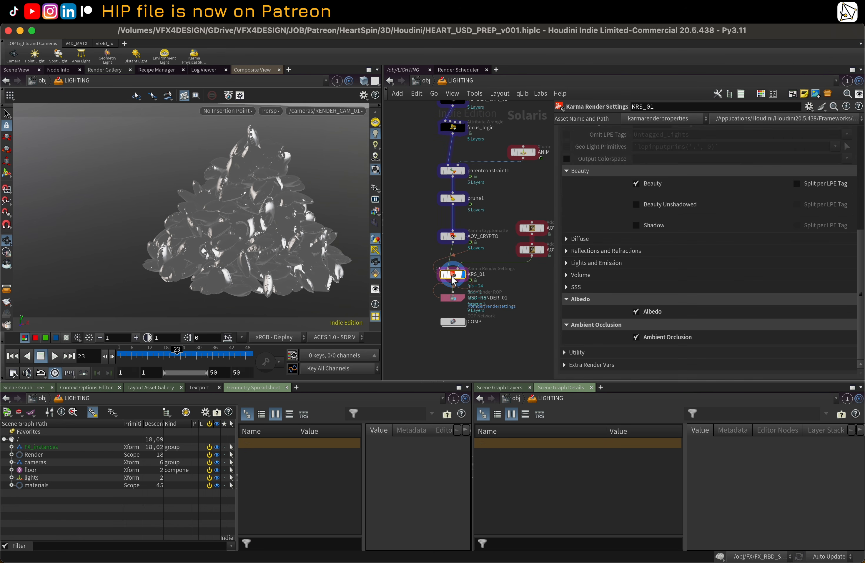
pyautogui.click(454, 298)
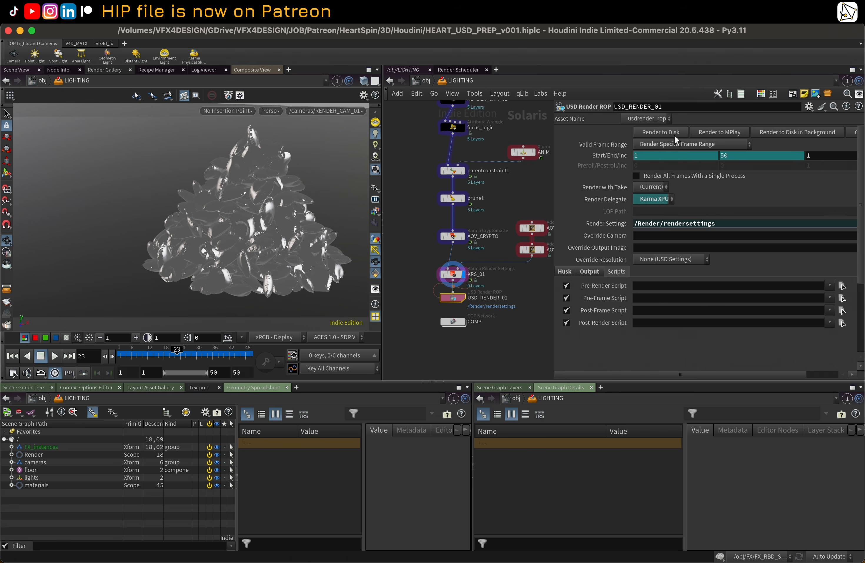
pyautogui.click(453, 275)
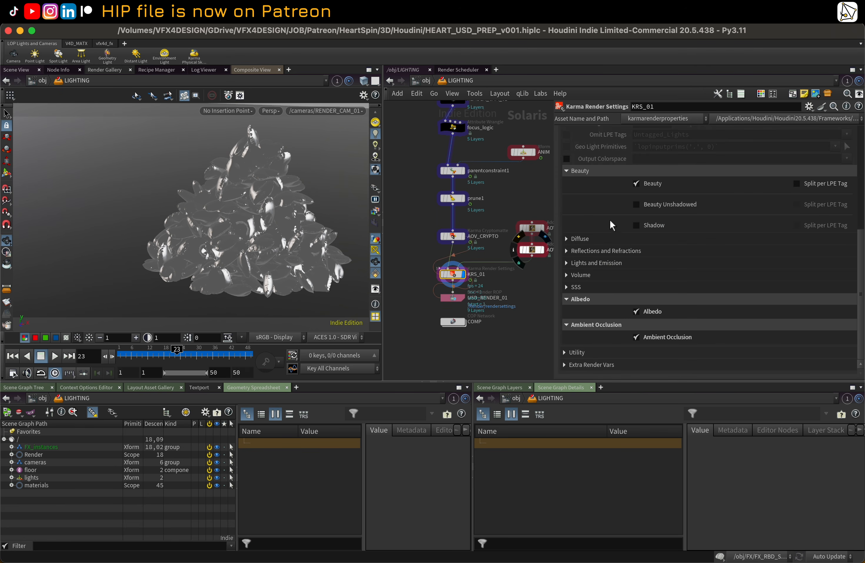
pyautogui.scroll(5, 591, 185)
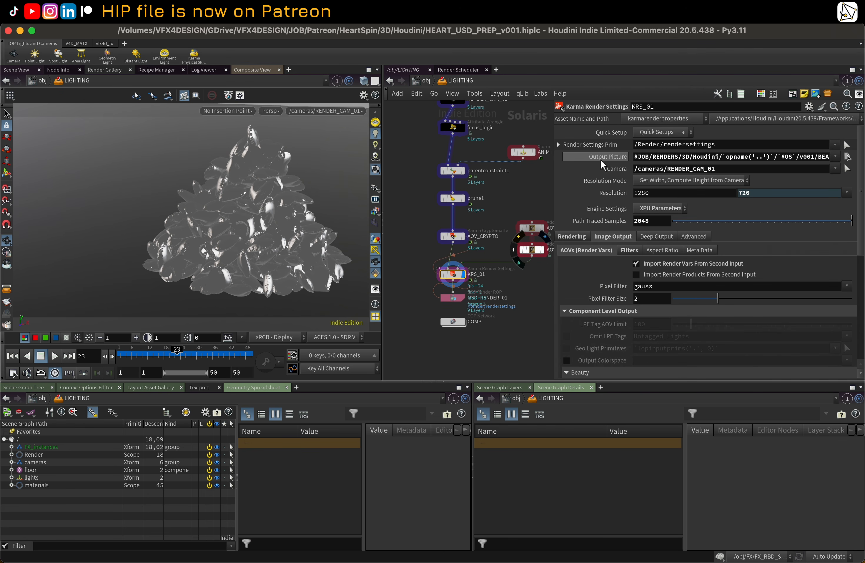
# Step: Widen the parameter pane and browse in Finder to the Lookdev_var render version folders under HeartSpin/RENDERS/3D/Houdini/LOOKDEV
pyautogui.moveTo(553, 165); pyautogui.dragTo(431, 163)
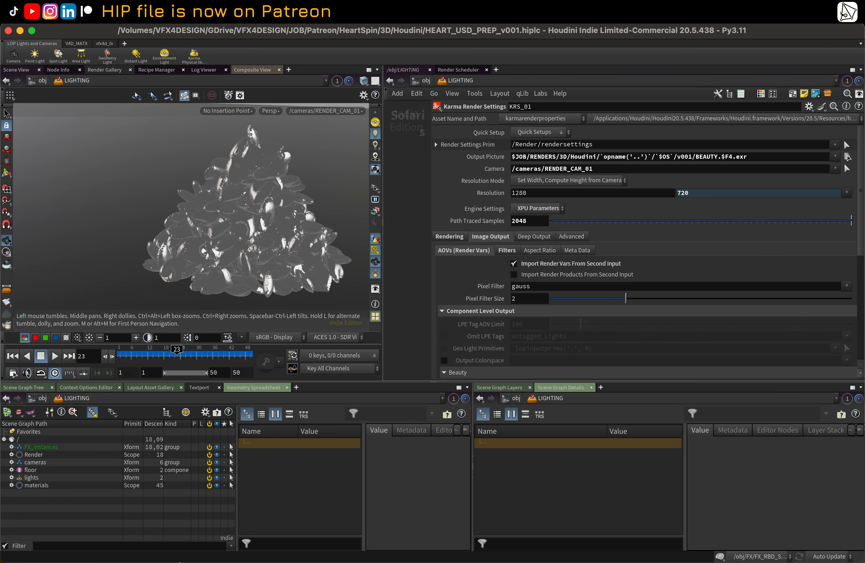
pyautogui.click(37, 544)
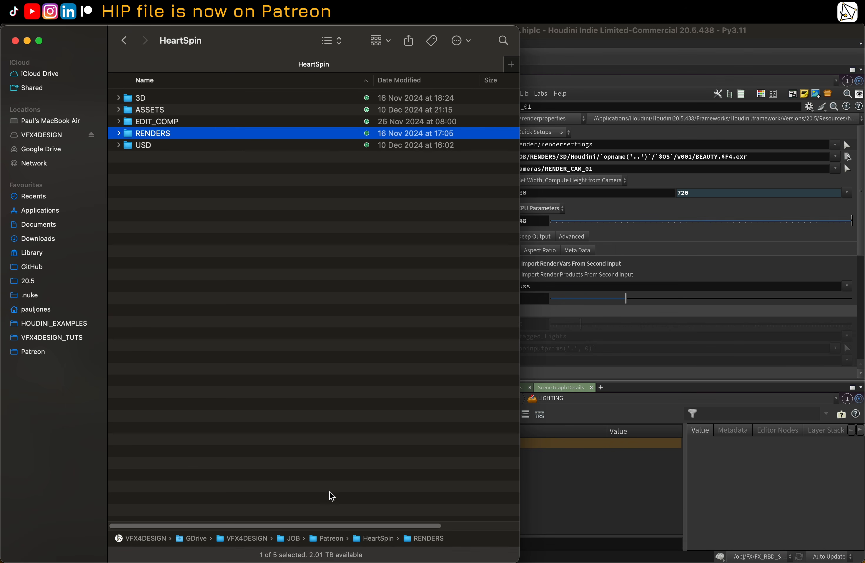
pyautogui.doubleClick(331, 539)
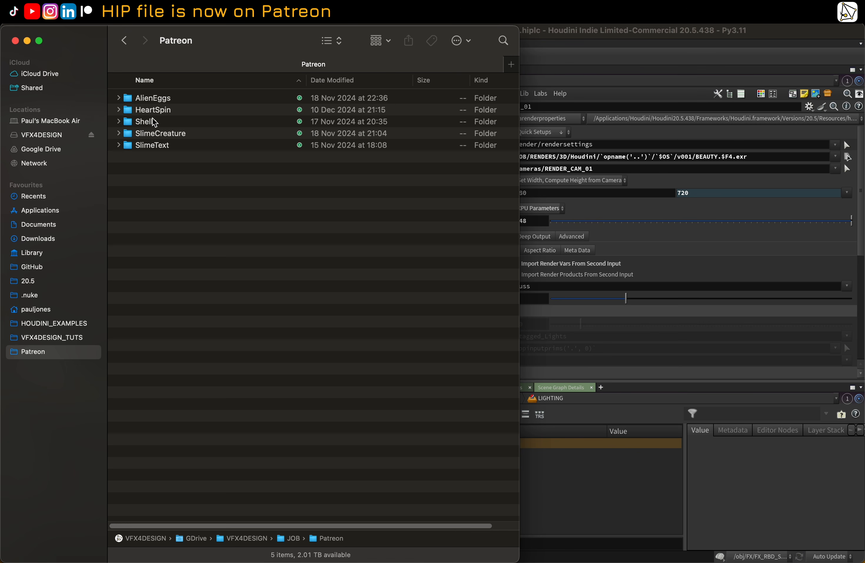
pyautogui.doubleClick(130, 110)
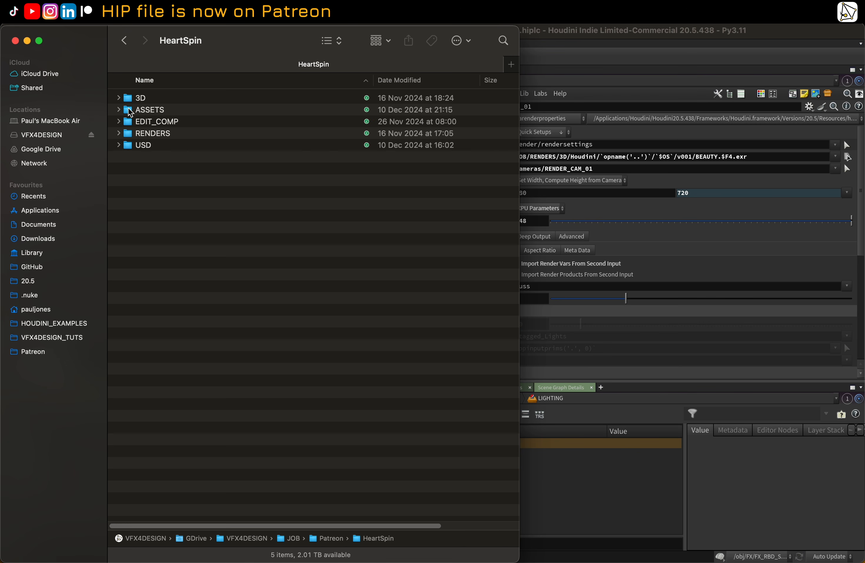
pyautogui.doubleClick(130, 134)
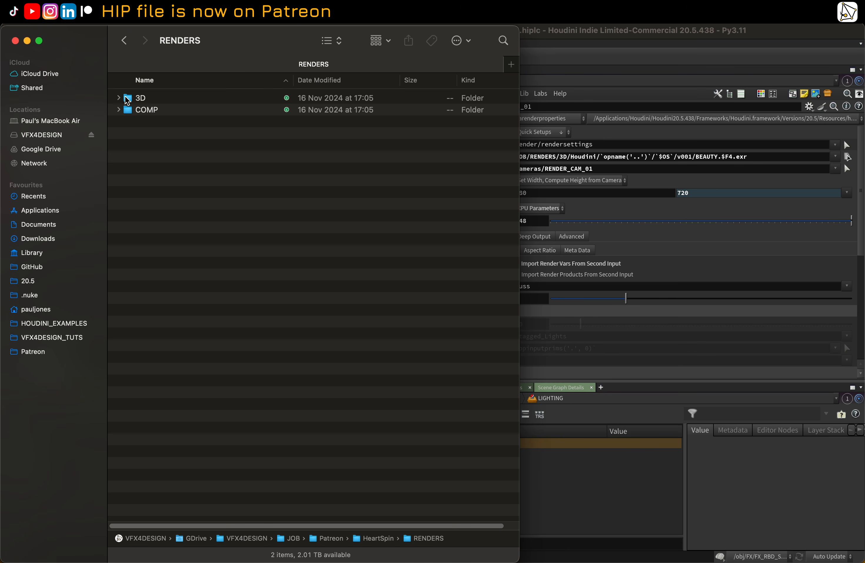
pyautogui.click(119, 97)
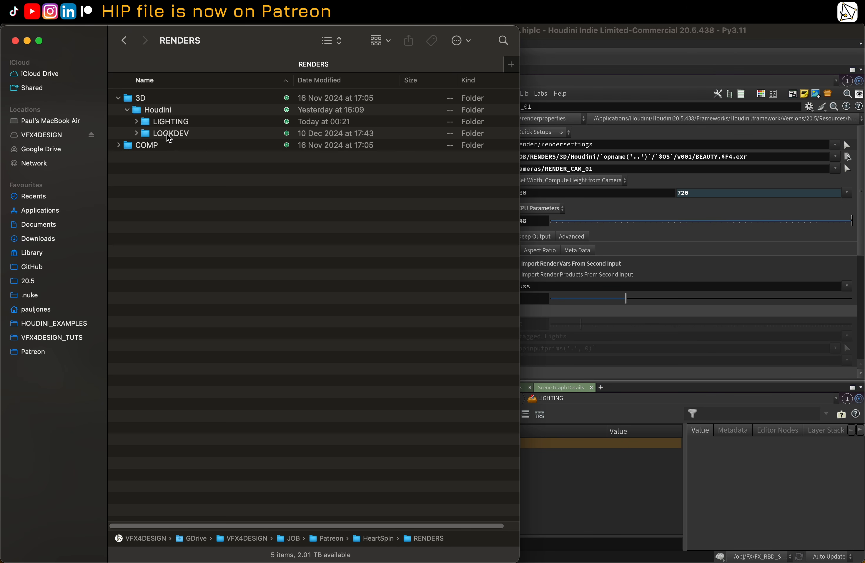
pyautogui.click(136, 133)
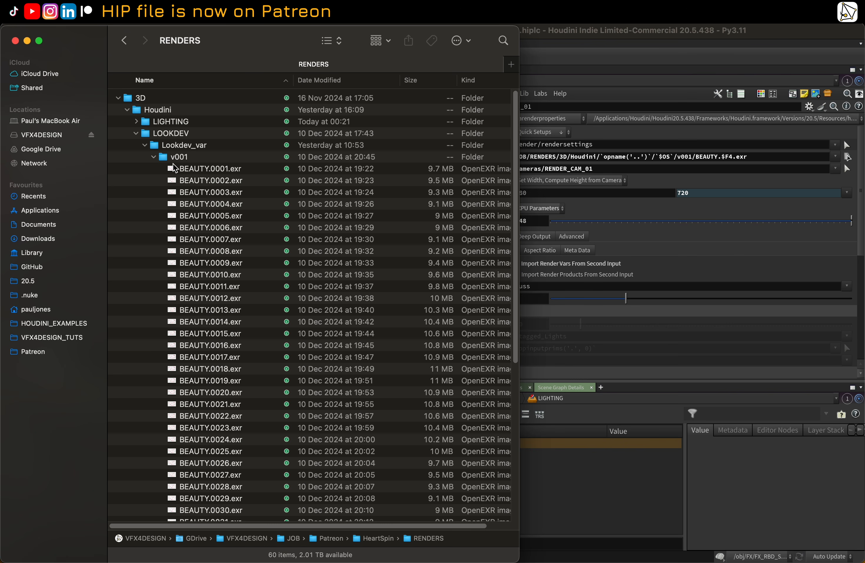
pyautogui.click(154, 157)
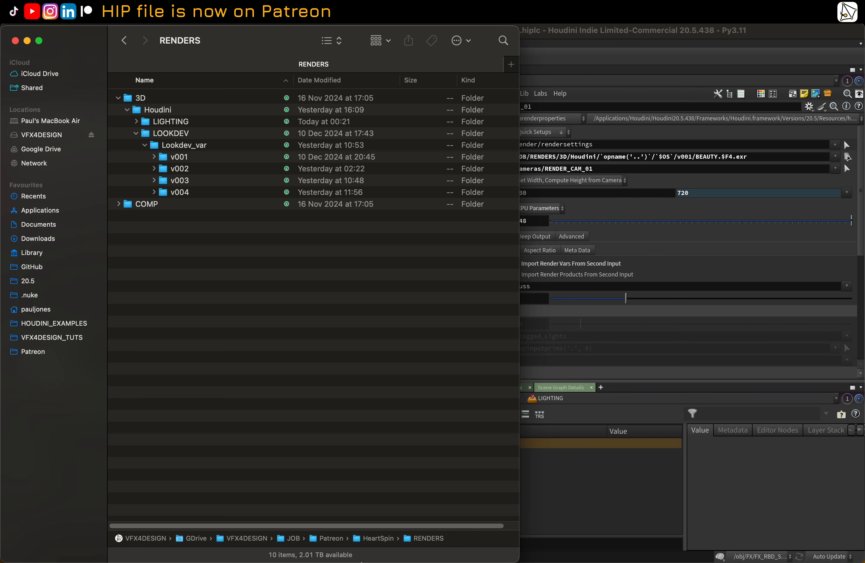
# Step: Open djv, load the v001 BEAUTY.0001-0050.exr sequence, play it back briefly, and close the viewer
pyautogui.moveTo(362, 561)
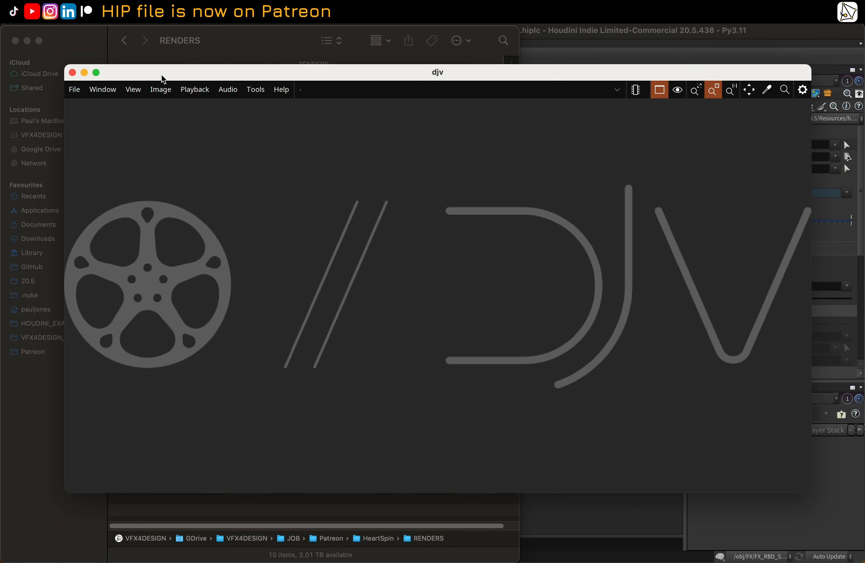
pyautogui.moveTo(163, 79); pyautogui.dragTo(338, 149)
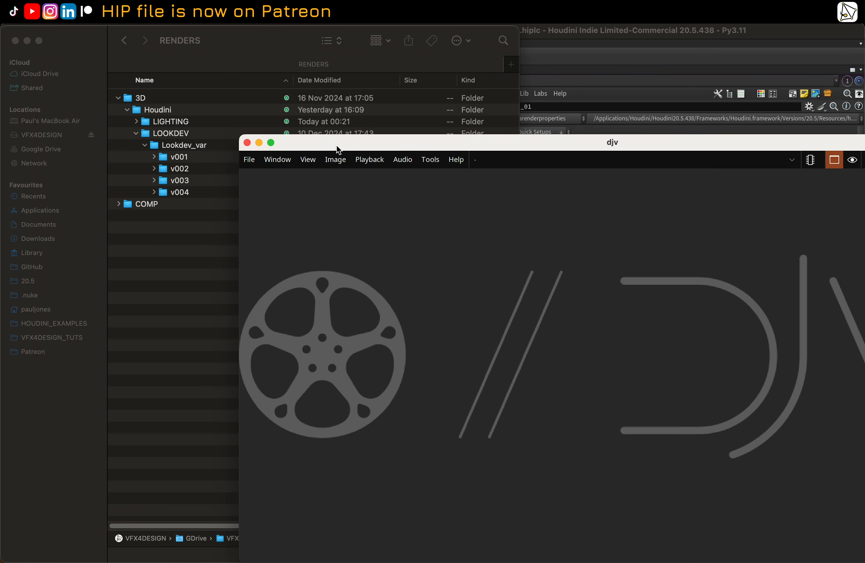
pyautogui.click(153, 169)
pyautogui.click(154, 157)
pyautogui.moveTo(192, 169); pyautogui.dragTo(533, 258)
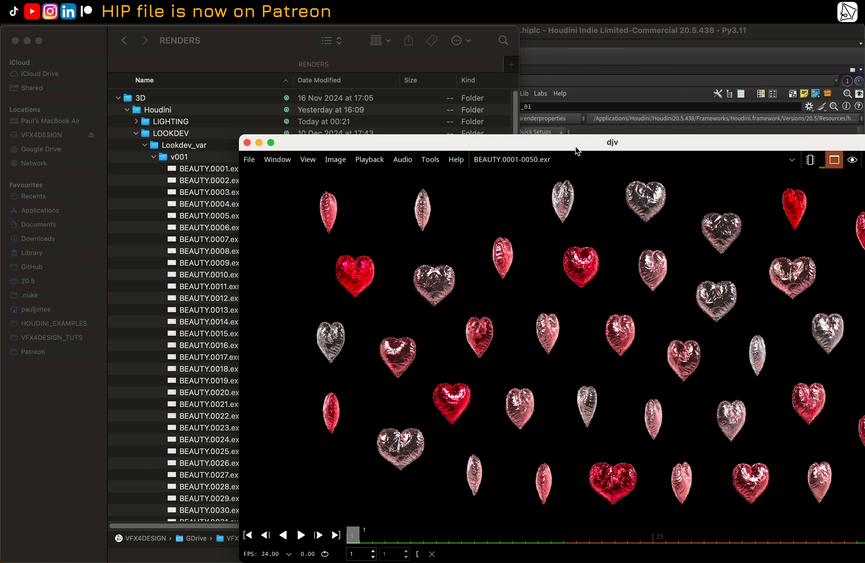
pyautogui.moveTo(576, 149); pyautogui.dragTo(416, 98)
pyautogui.click(139, 484)
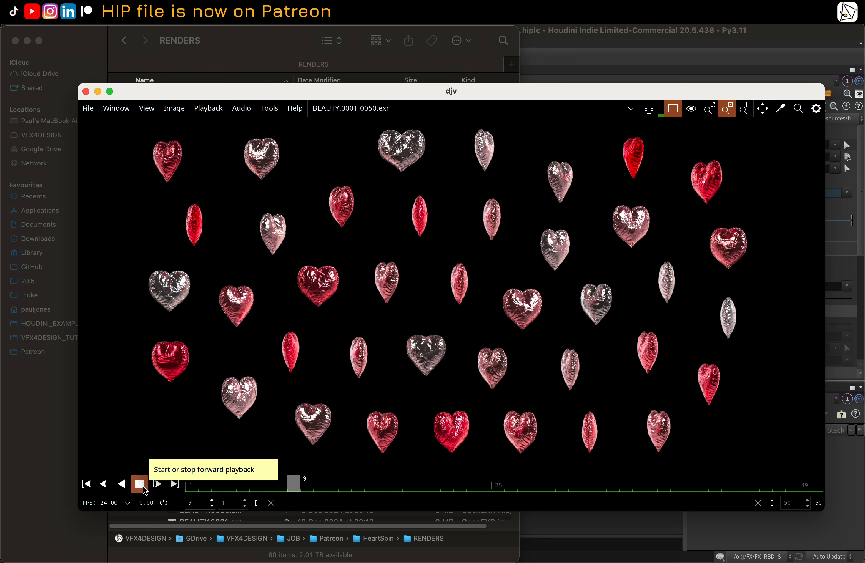
pyautogui.click(139, 485)
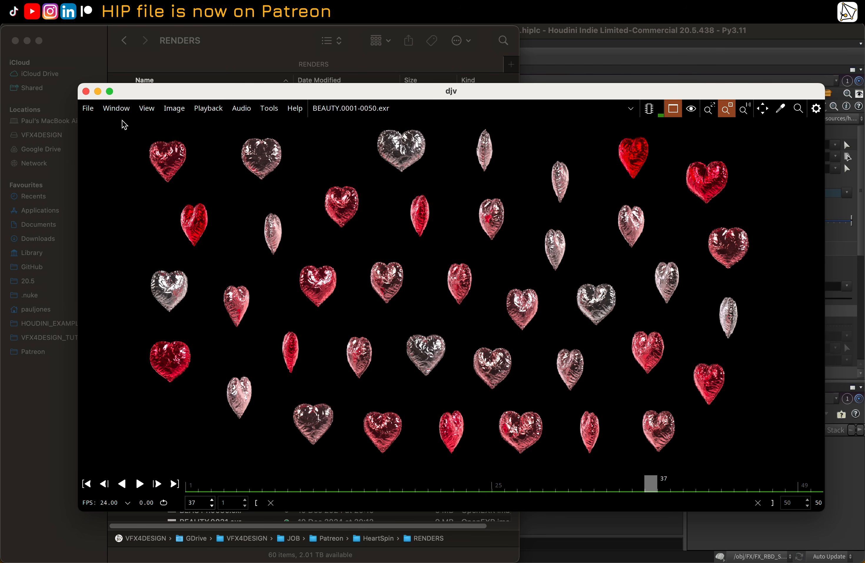
pyautogui.click(85, 91)
# Step: Reopen djv, load the v002 BEAUTY sequence, play and stop it, and close the viewer
pyautogui.click(153, 157)
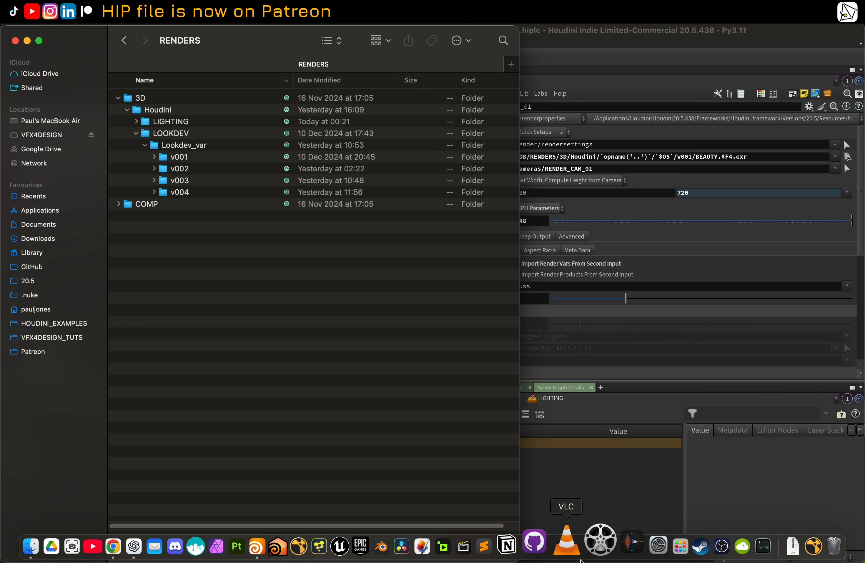
pyautogui.click(598, 552)
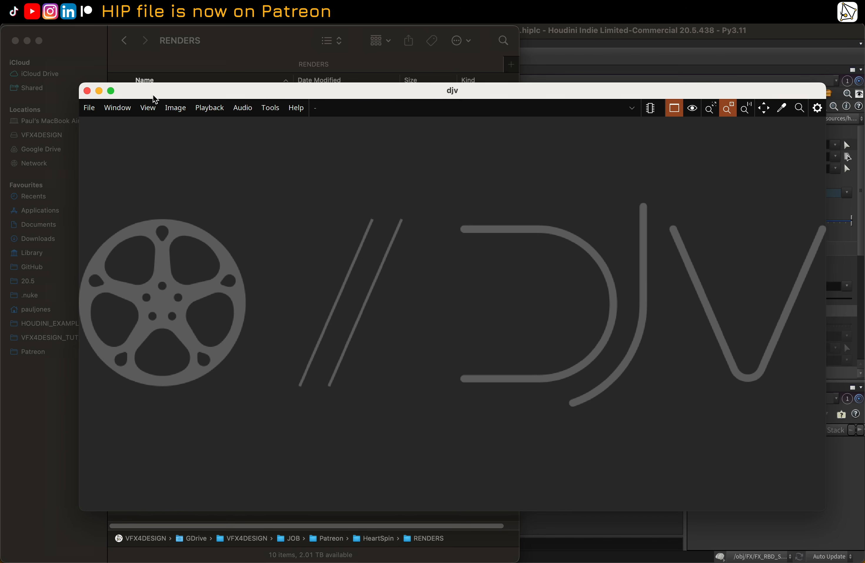
pyautogui.moveTo(154, 96); pyautogui.dragTo(204, 228)
pyautogui.click(164, 174)
pyautogui.click(154, 168)
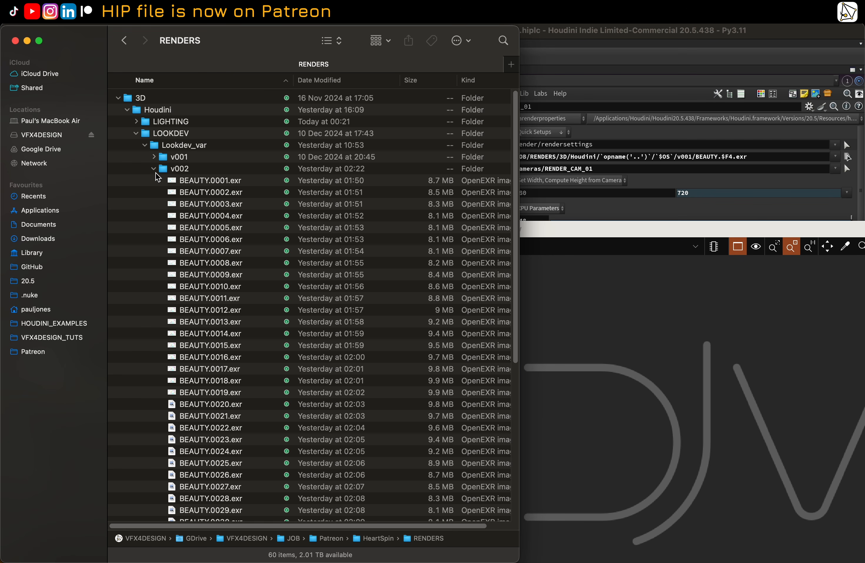
pyautogui.moveTo(188, 181); pyautogui.dragTo(613, 352)
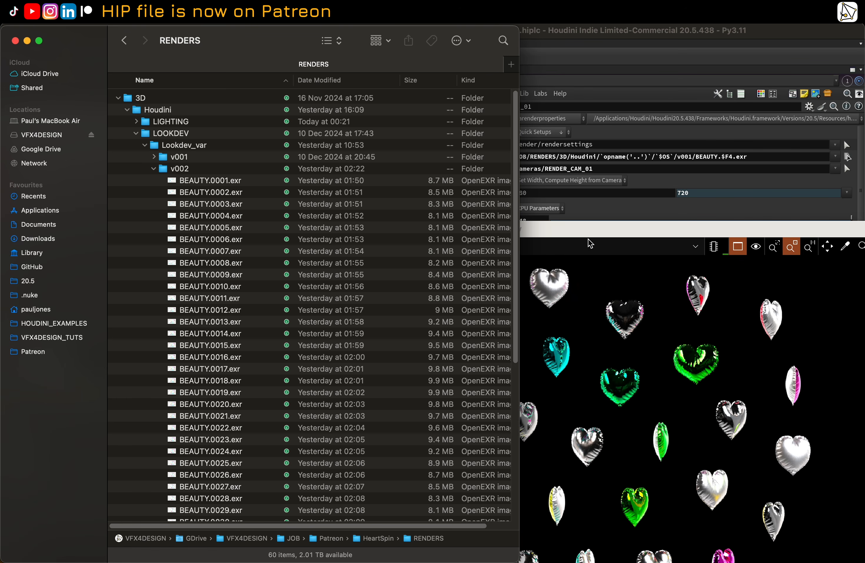
pyautogui.click(599, 268)
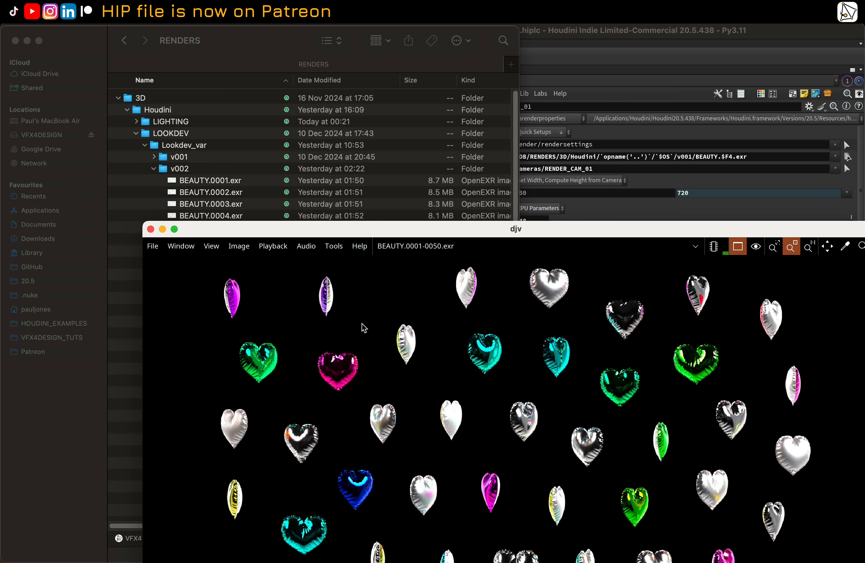
pyautogui.press('space')
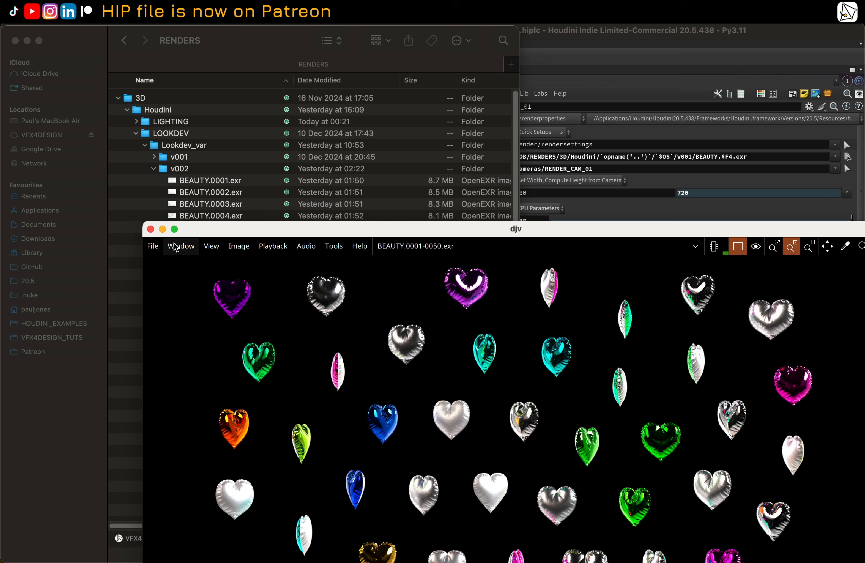
pyautogui.press('space')
pyautogui.click(150, 229)
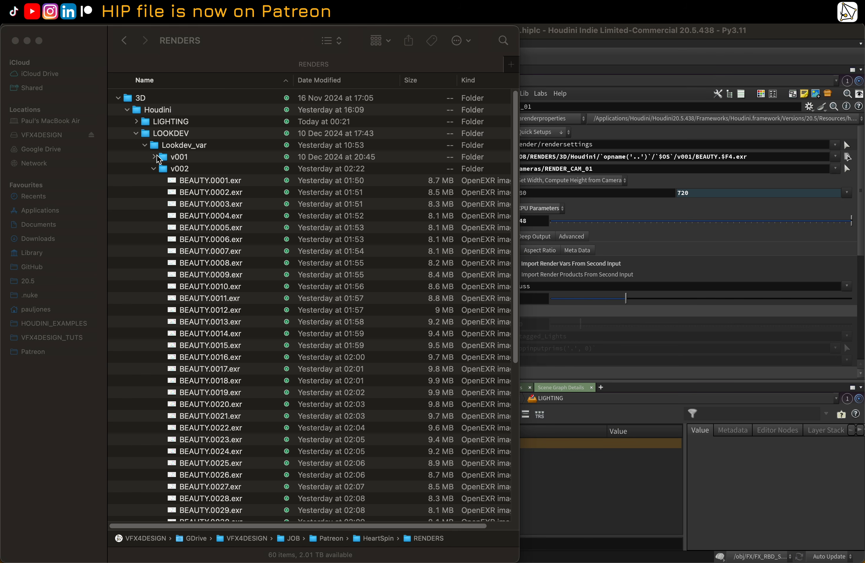
# Step: Browse the LIGHTING/KRS_01 render folders, scroll through the v003 BEAUTY frames, and switch back to Houdini
pyautogui.click(154, 169)
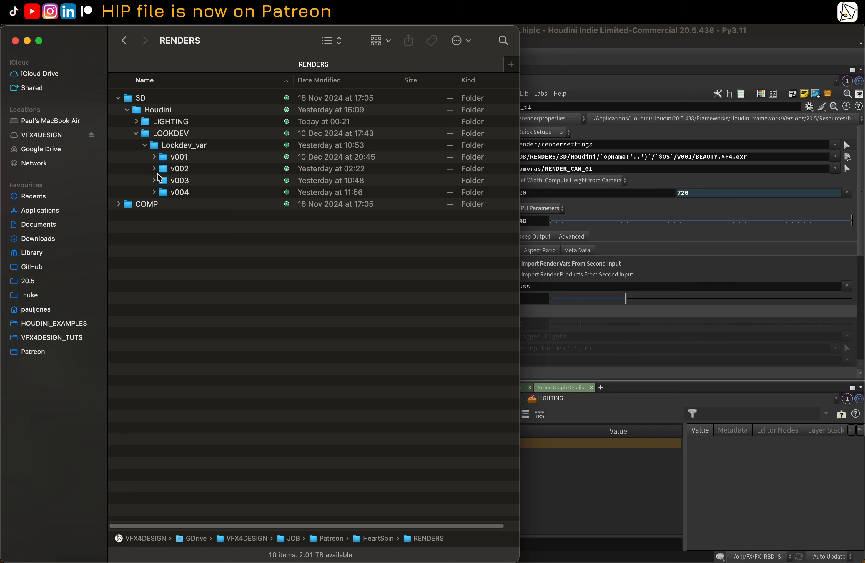
pyautogui.click(137, 133)
pyautogui.click(136, 121)
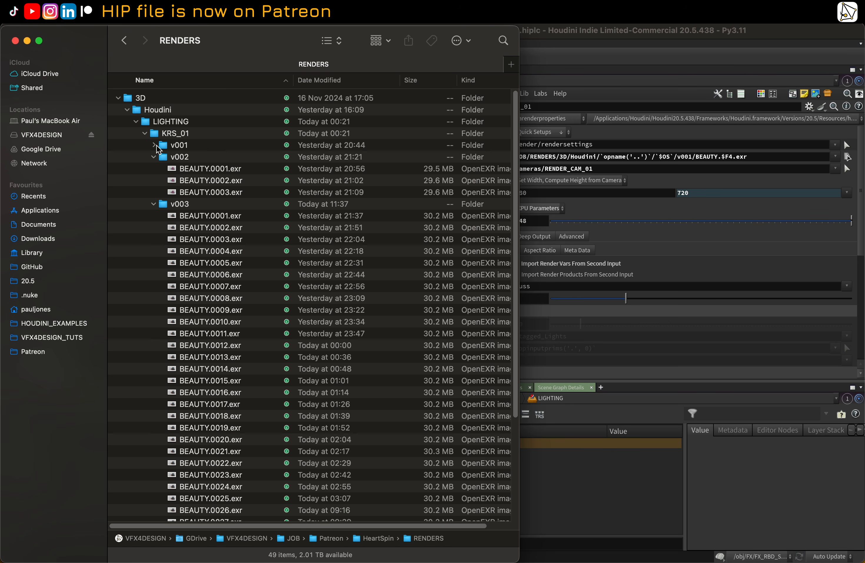
pyautogui.click(182, 204)
pyautogui.scroll(-5, 194, 214)
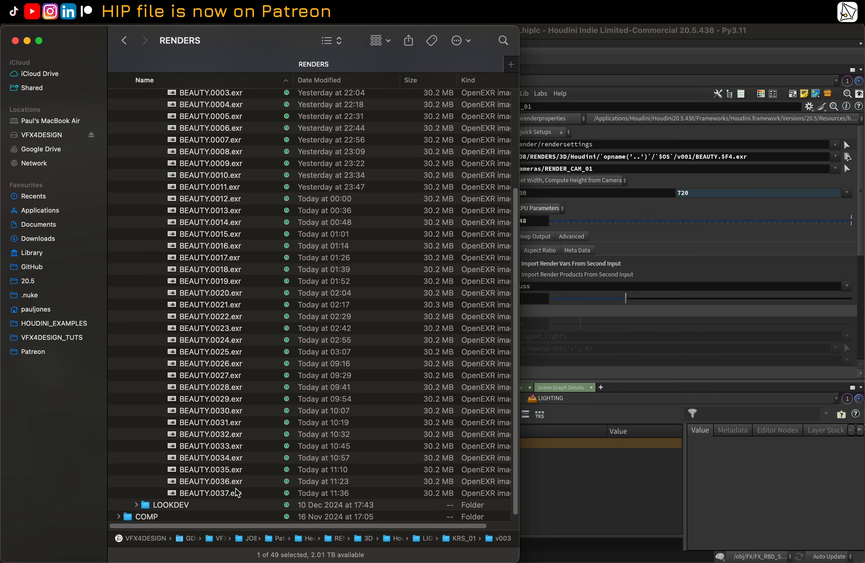
pyautogui.scroll(4, 249, 423)
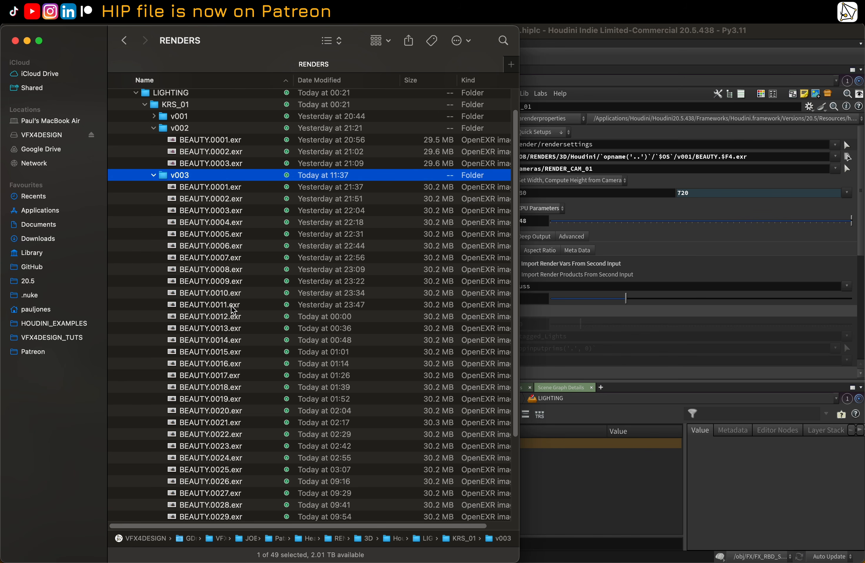
pyautogui.scroll(-4, 265, 219)
pyautogui.scroll(3, 276, 246)
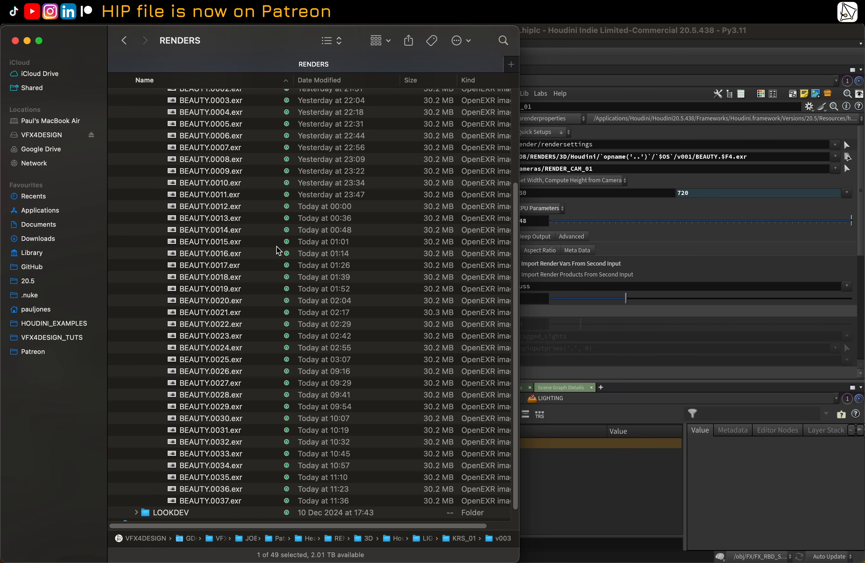
pyautogui.moveTo(403, 552)
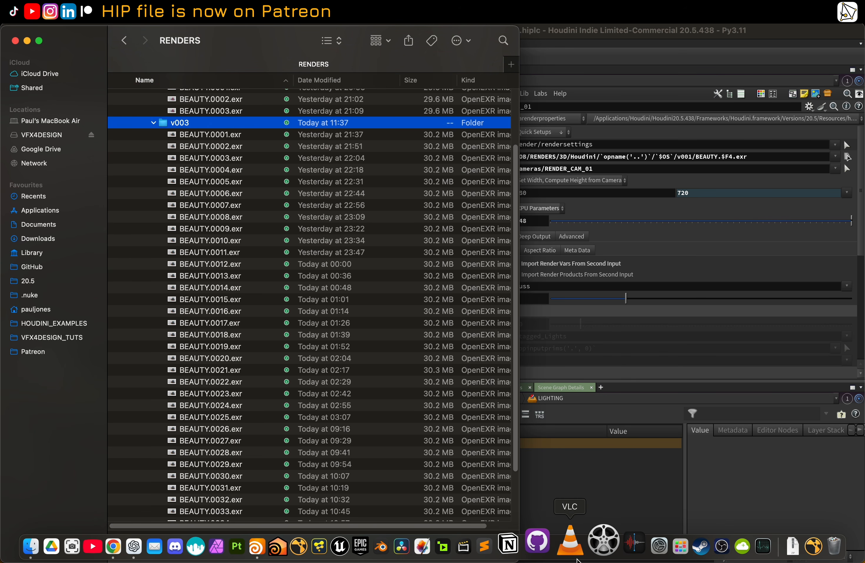
pyautogui.click(591, 545)
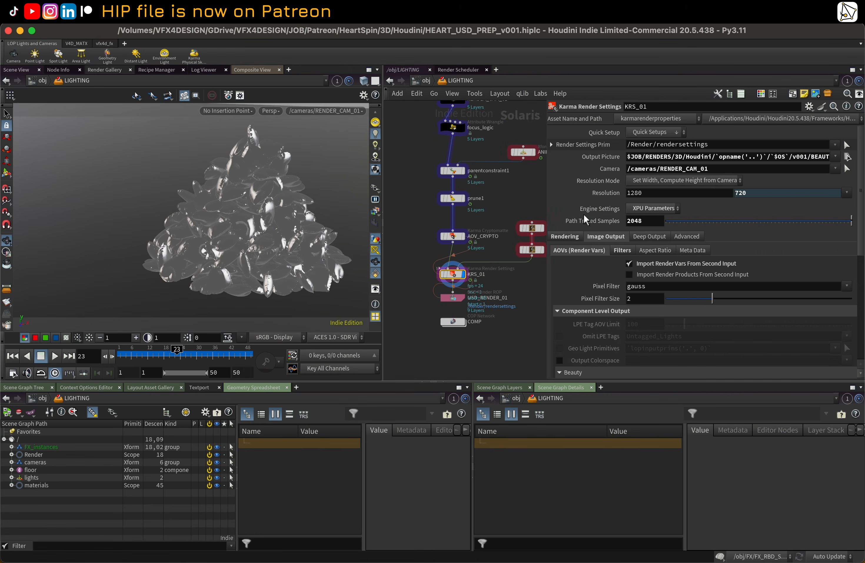
# Step: Select USD_RENDER_01 and review its Output settings, including the Husk render command and monitor options
pyautogui.click(453, 298)
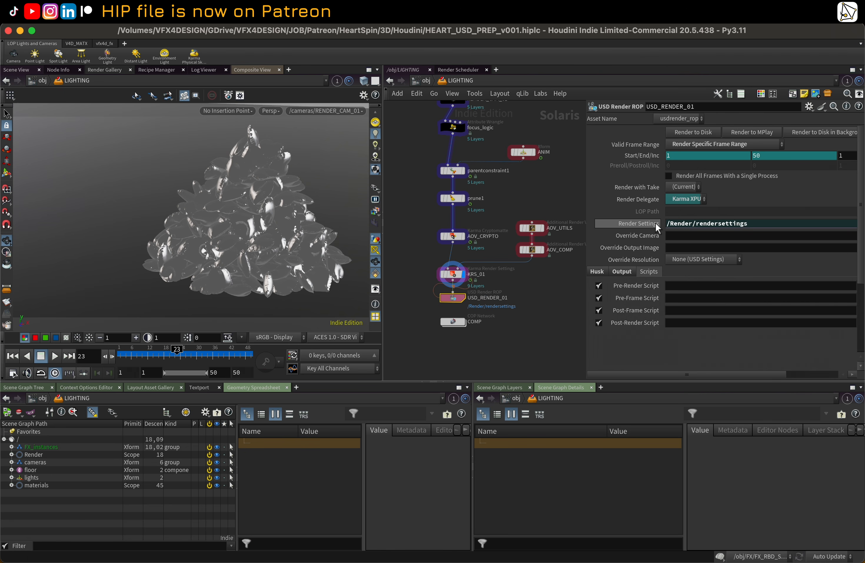
pyautogui.click(616, 272)
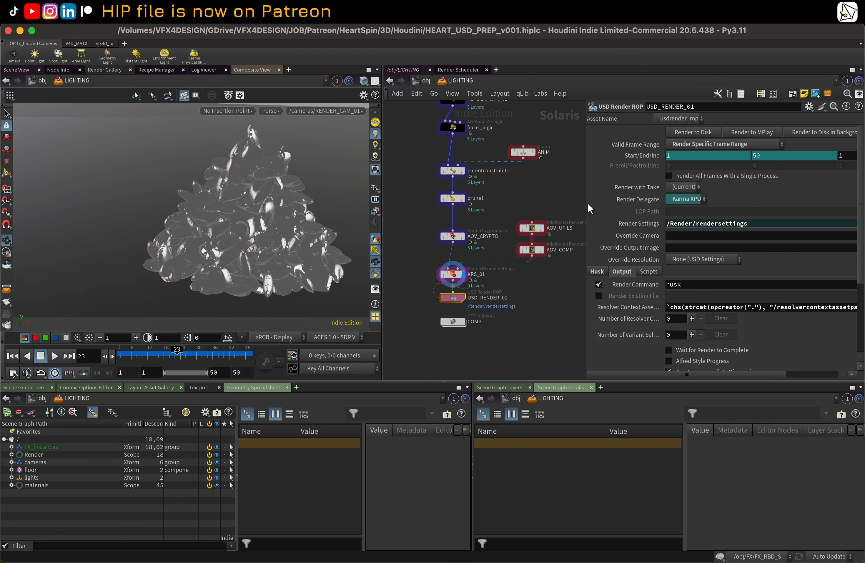
pyautogui.moveTo(586, 205); pyautogui.dragTo(555, 206)
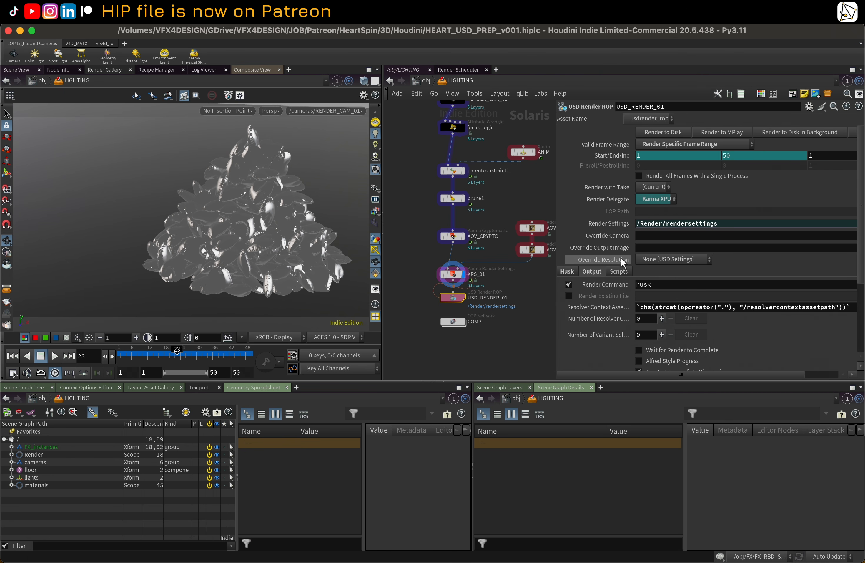
pyautogui.scroll(-5, 622, 260)
pyautogui.scroll(2, 606, 223)
pyautogui.scroll(3, 607, 222)
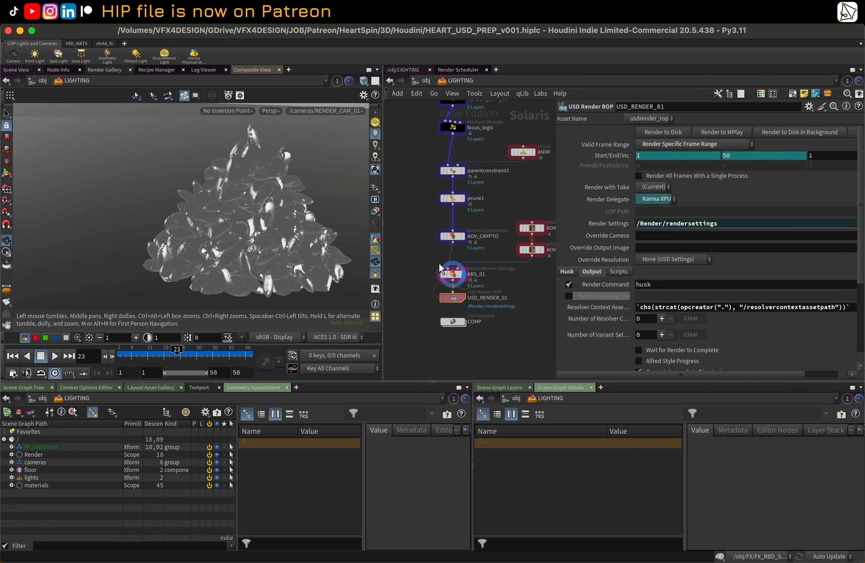
pyautogui.moveTo(546, 186); pyautogui.dragTo(535, 187, button='middle')
pyautogui.scroll(-1, 535, 188)
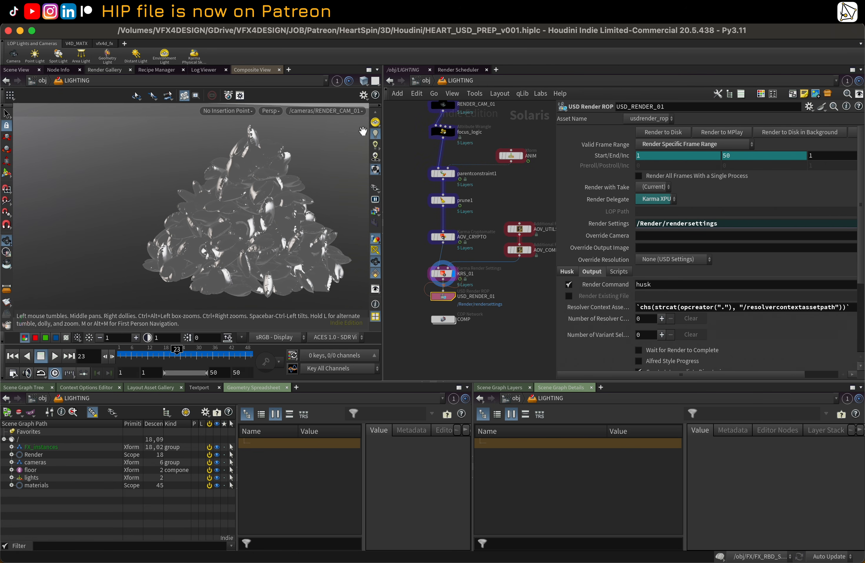
pyautogui.moveTo(398, 155); pyautogui.dragTo(407, 176, button='middle')
pyautogui.scroll(-3, 407, 176)
pyautogui.scroll(2, 407, 176)
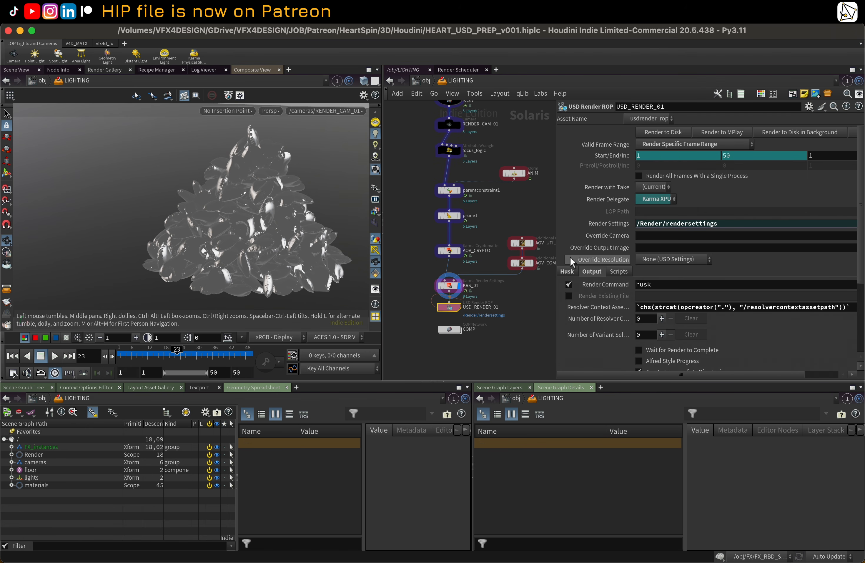
pyautogui.click(568, 272)
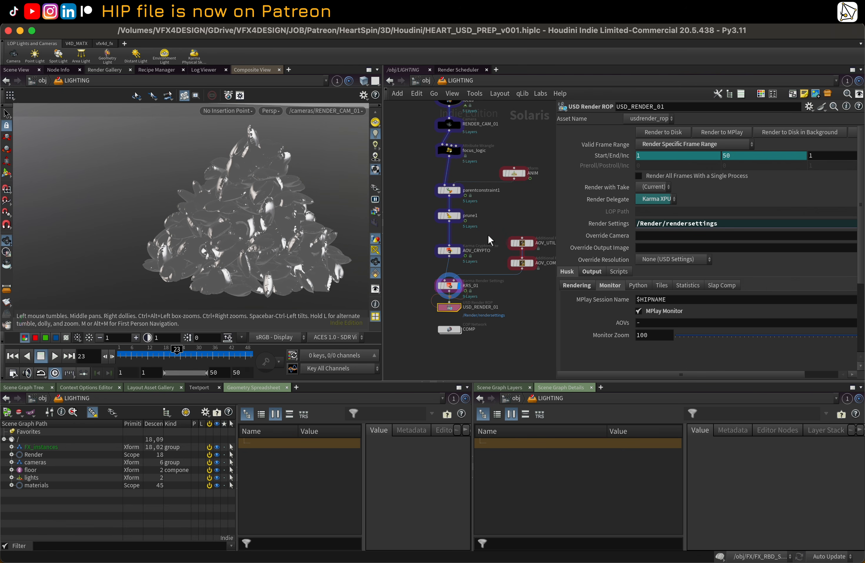
# Step: Switch the viewport renderer to Karma XPU to preview the render
pyautogui.moveTo(496, 220); pyautogui.dragTo(492, 212, button='middle')
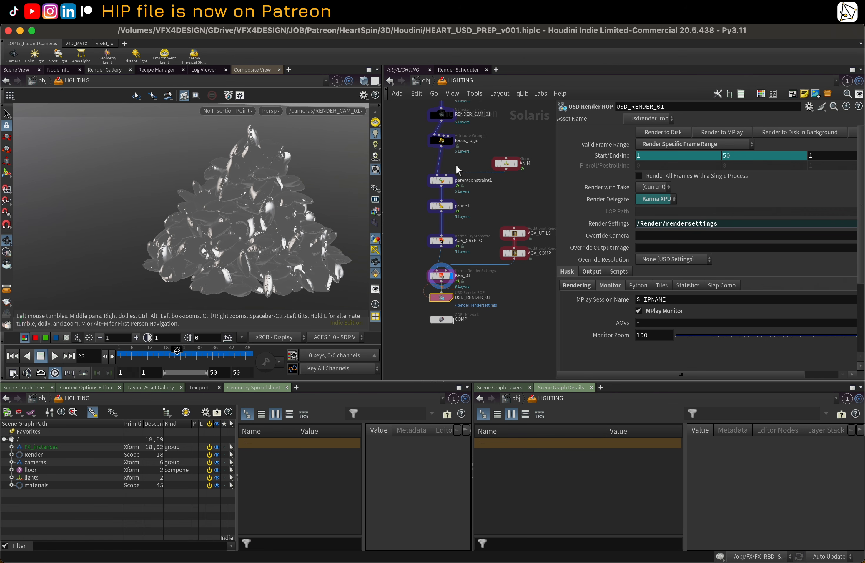
pyautogui.scroll(3, 472, 190)
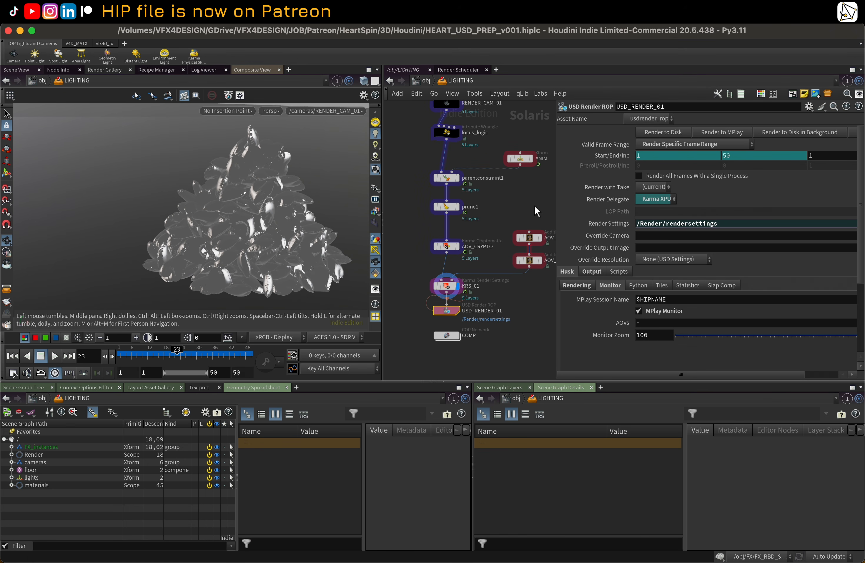
pyautogui.scroll(-1, 539, 210)
pyautogui.moveTo(556, 196); pyautogui.dragTo(569, 196)
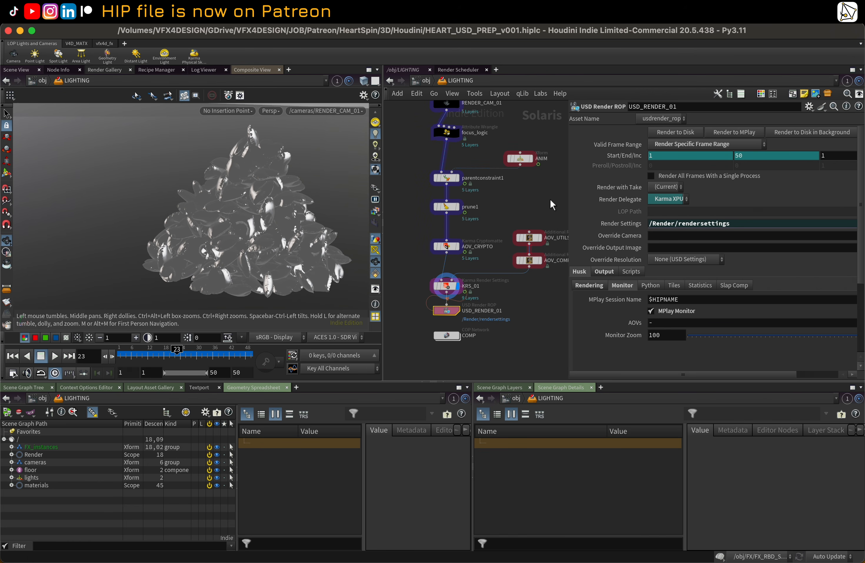
pyautogui.click(270, 110)
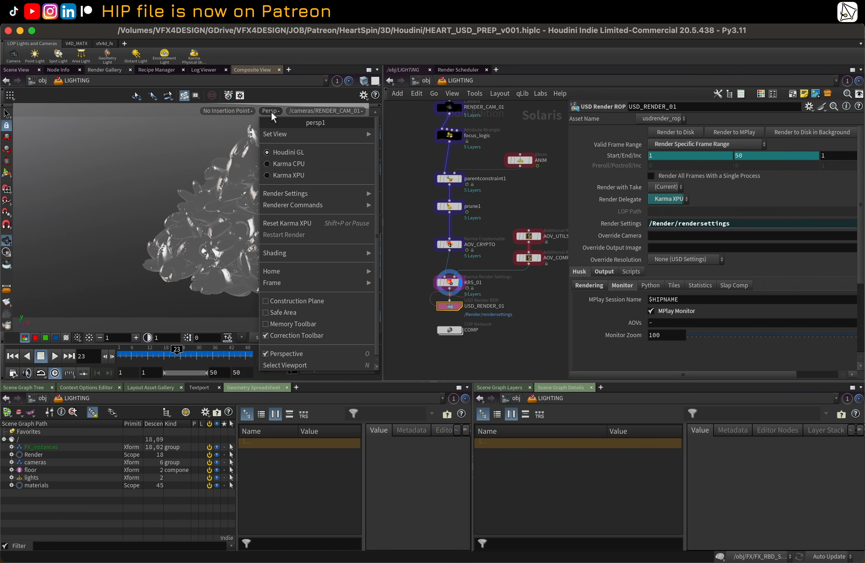
pyautogui.click(294, 165)
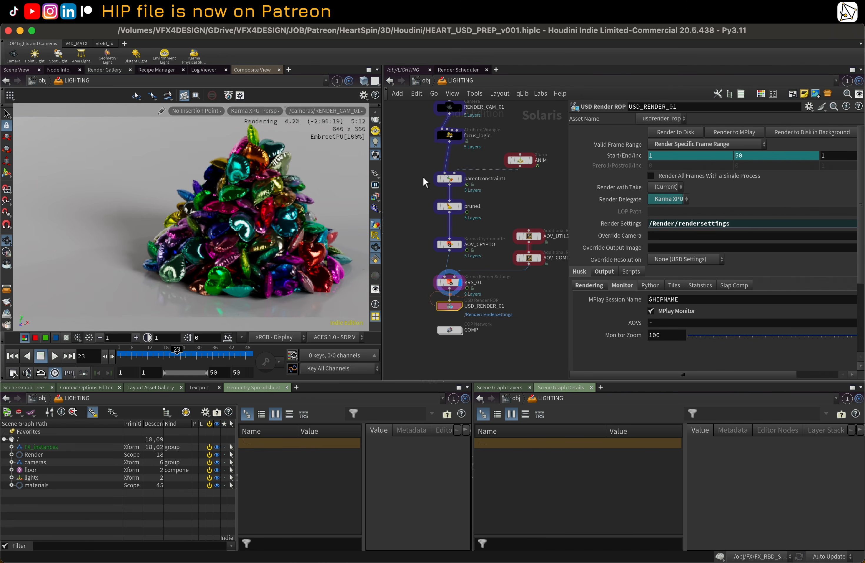